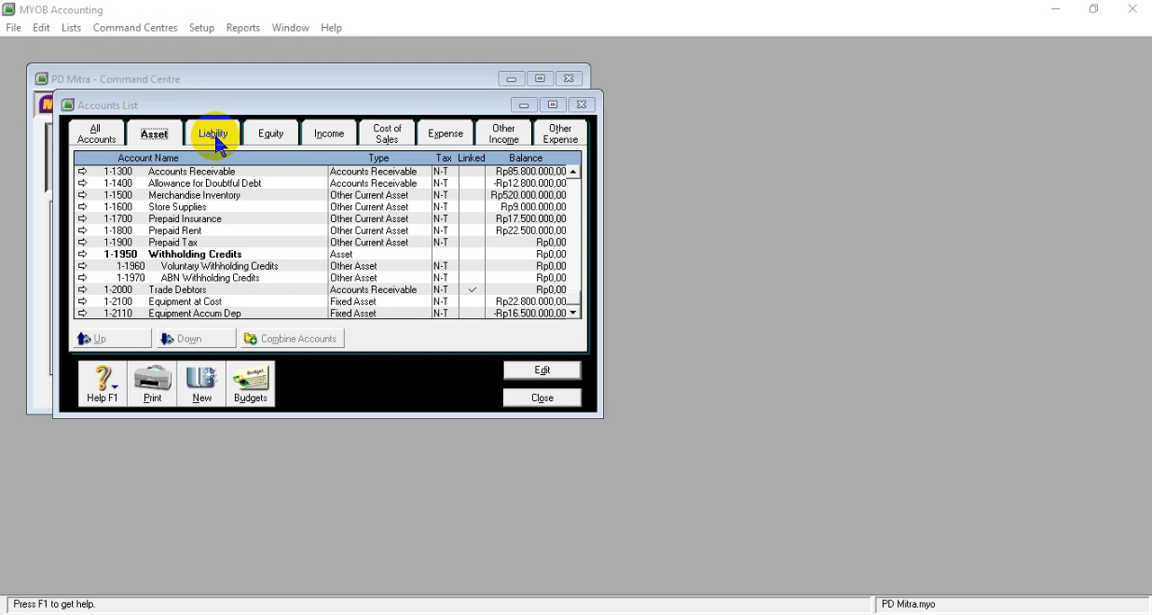
- List the liability accounts, copy the name Accounts Payable from SOAL UKK PD MITRA in Word, and return to MYOB Accounting
left_click(216, 143)
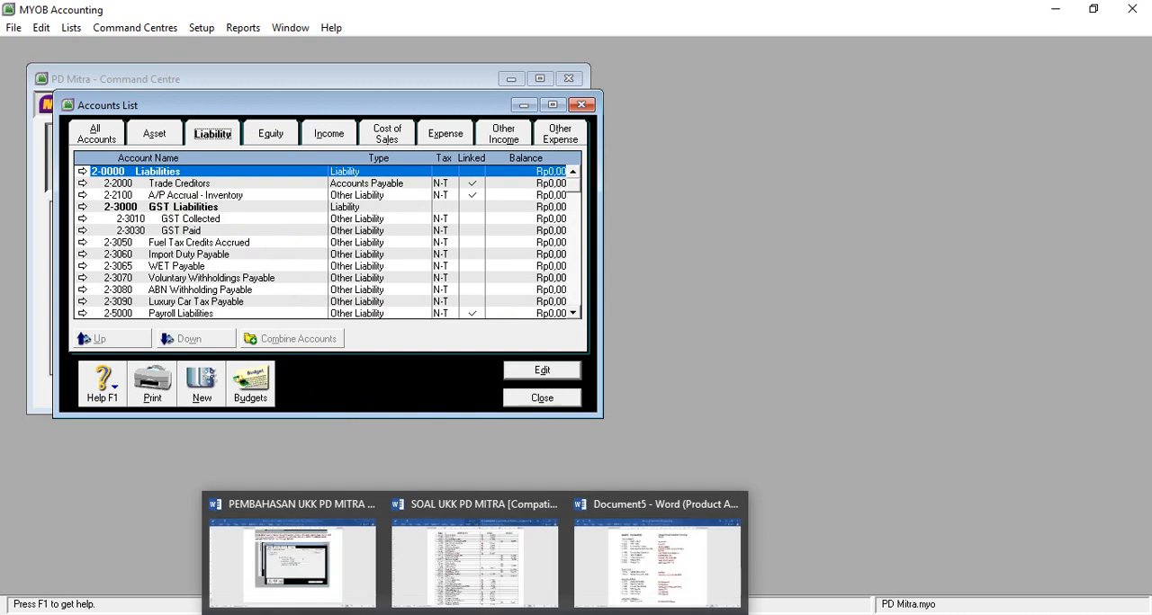
mouse_move(455, 566)
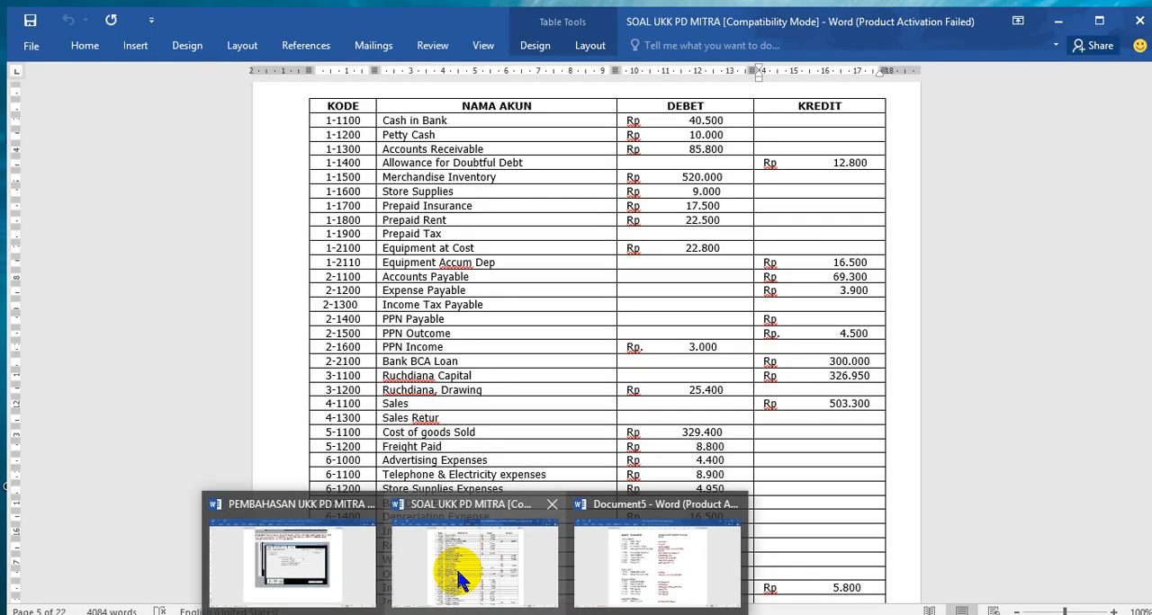
left_click(455, 566)
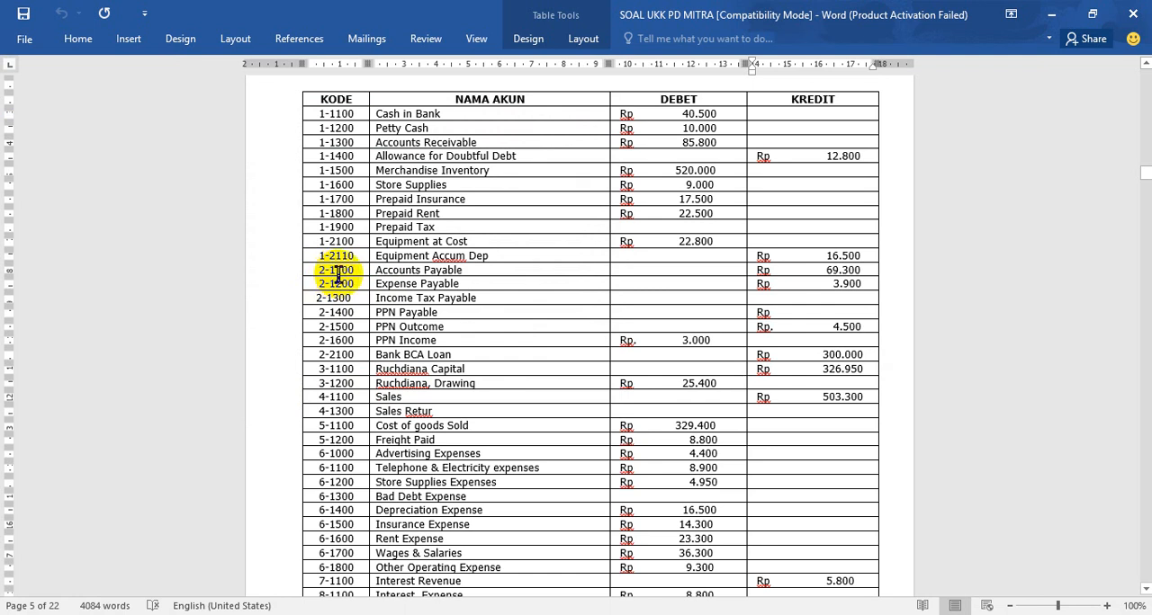
left_click_drag(375, 270, 464, 274)
key("ctrl+c")
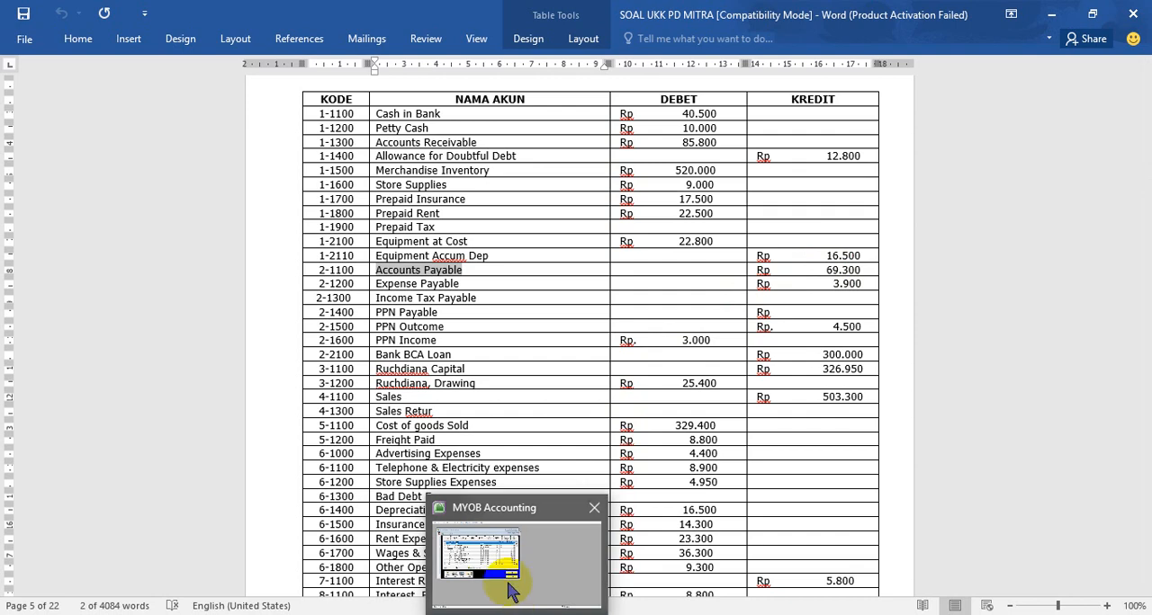
left_click(508, 585)
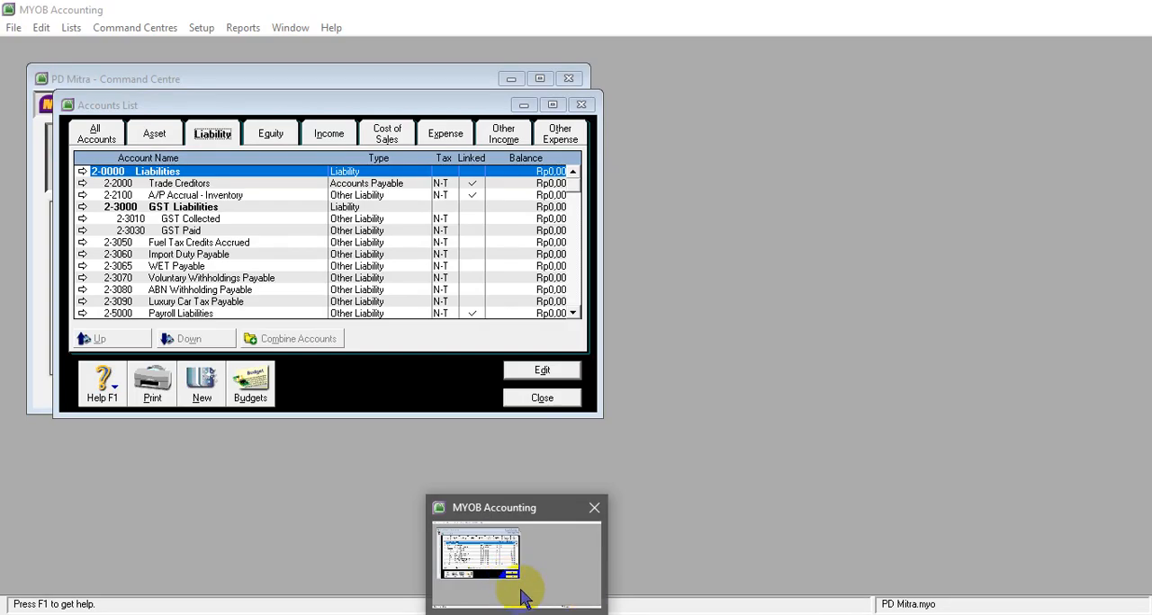
left_click(518, 594)
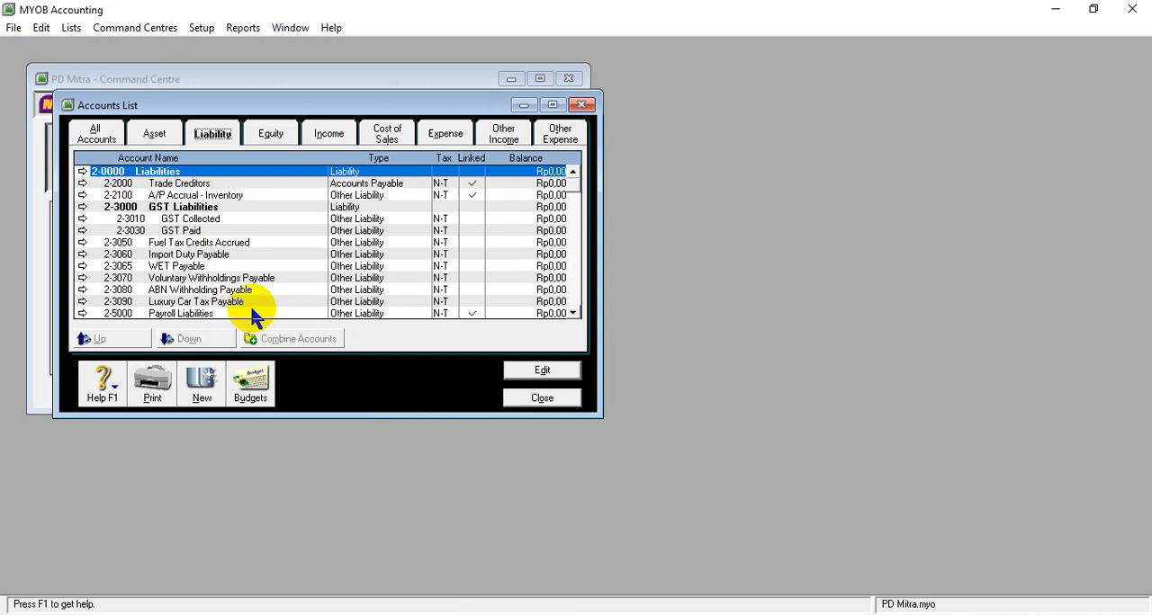
- Create a new liability account of type Accounts Payable with number 2-1100 and the copied name Accounts Payable
left_click(203, 385)
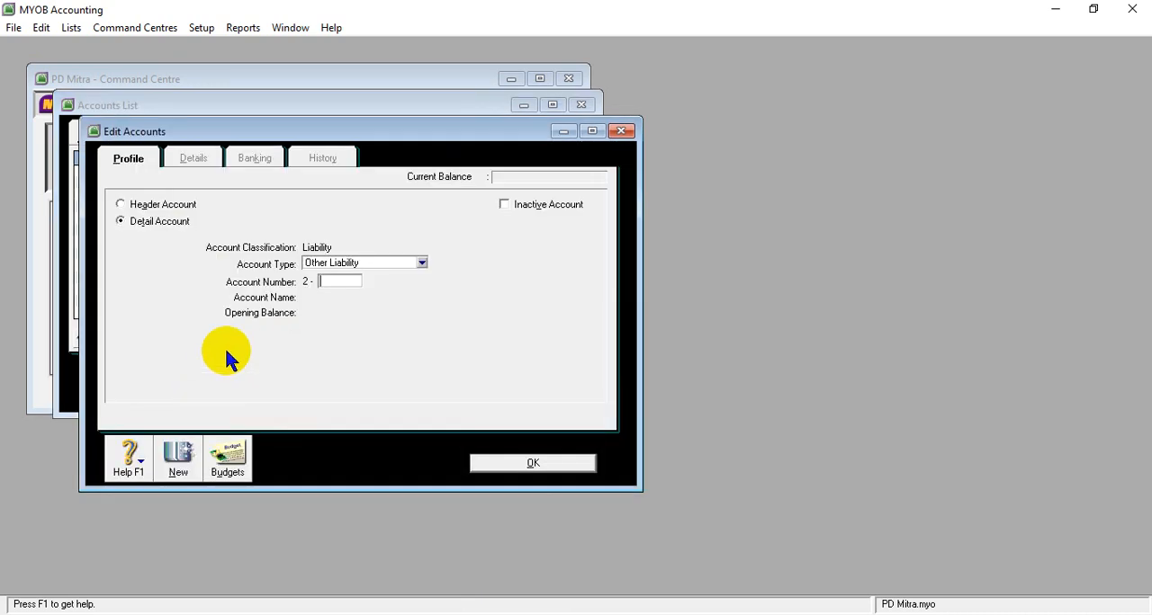
left_click(422, 262)
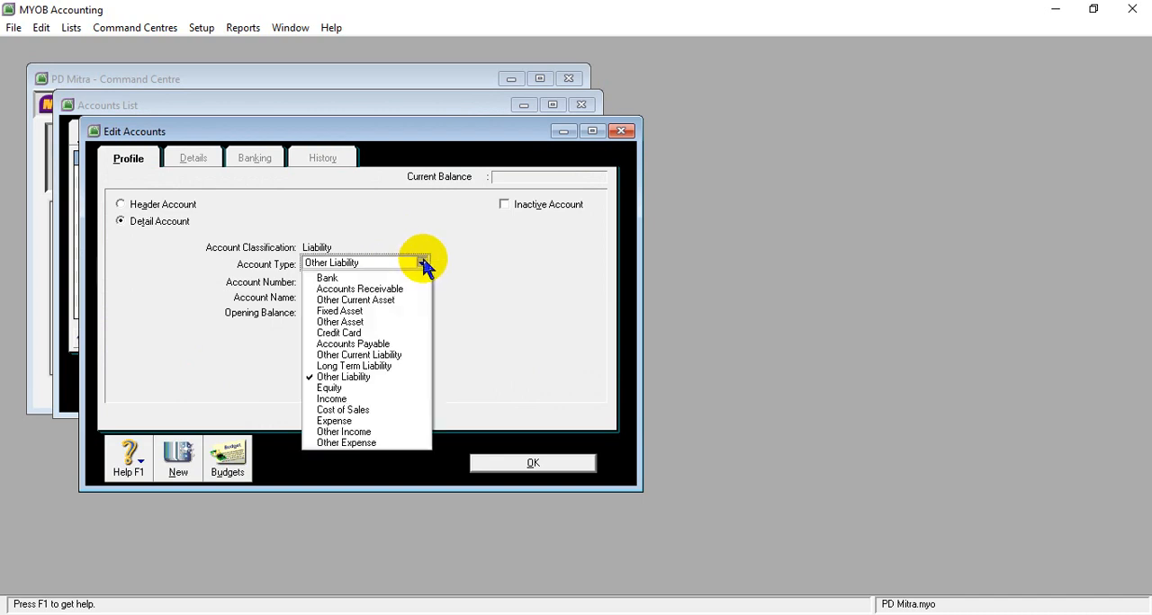
left_click(371, 345)
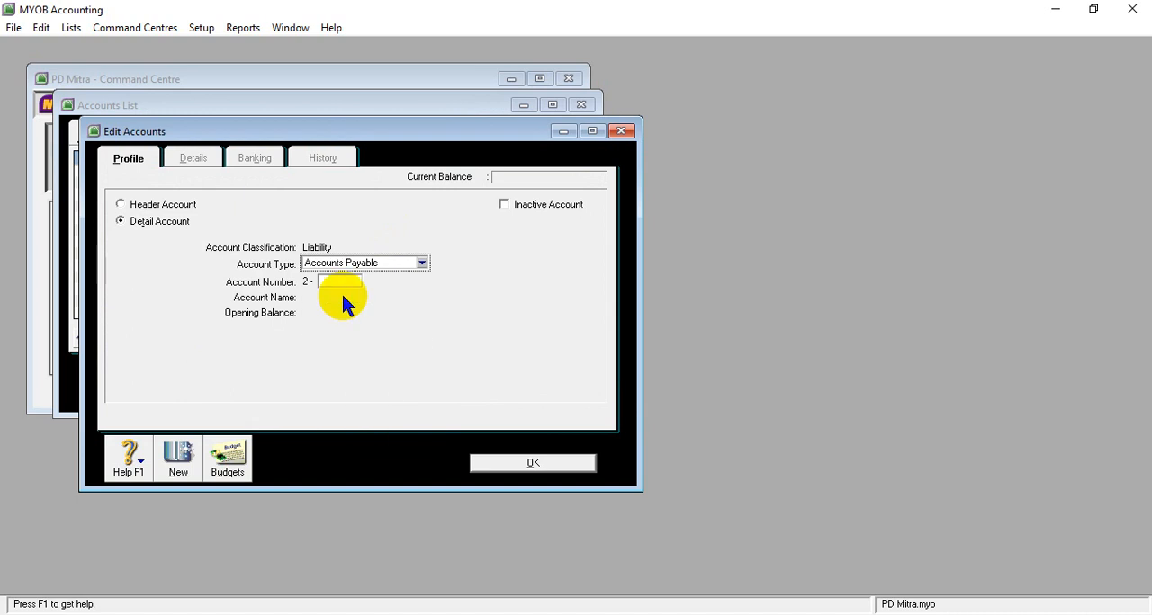
left_click(333, 282)
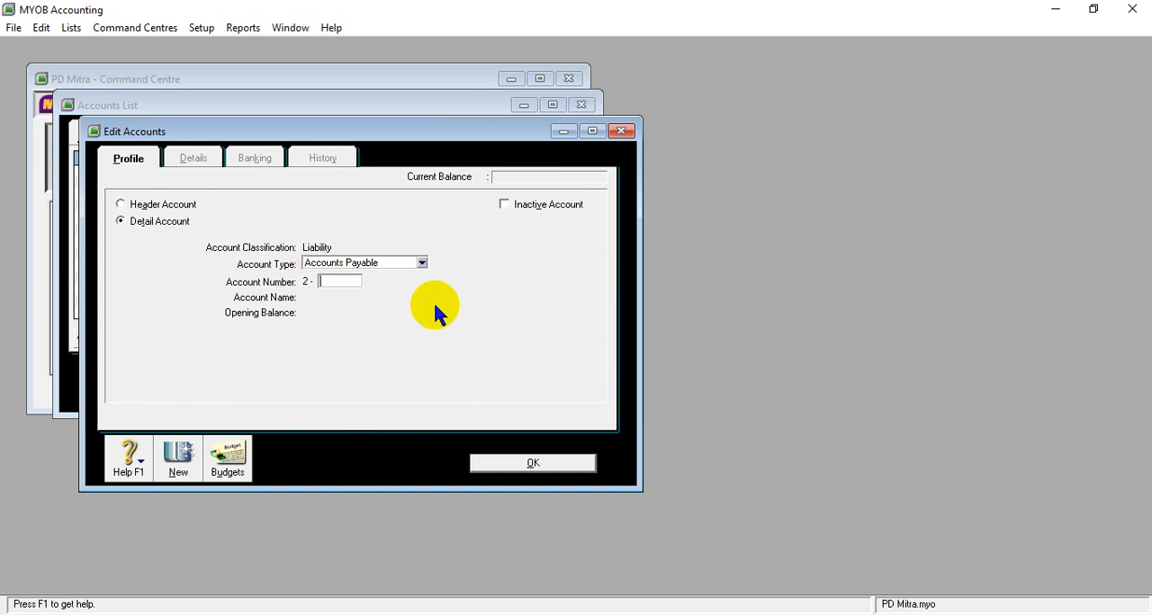
type("1100")
key("Tab")
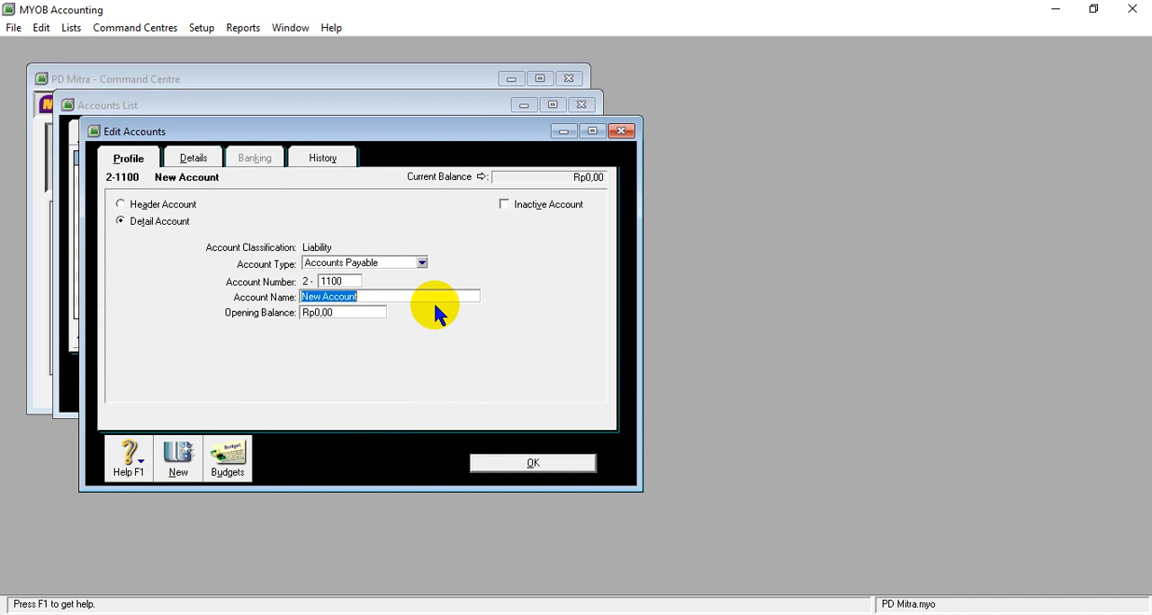
key("ctrl+v")
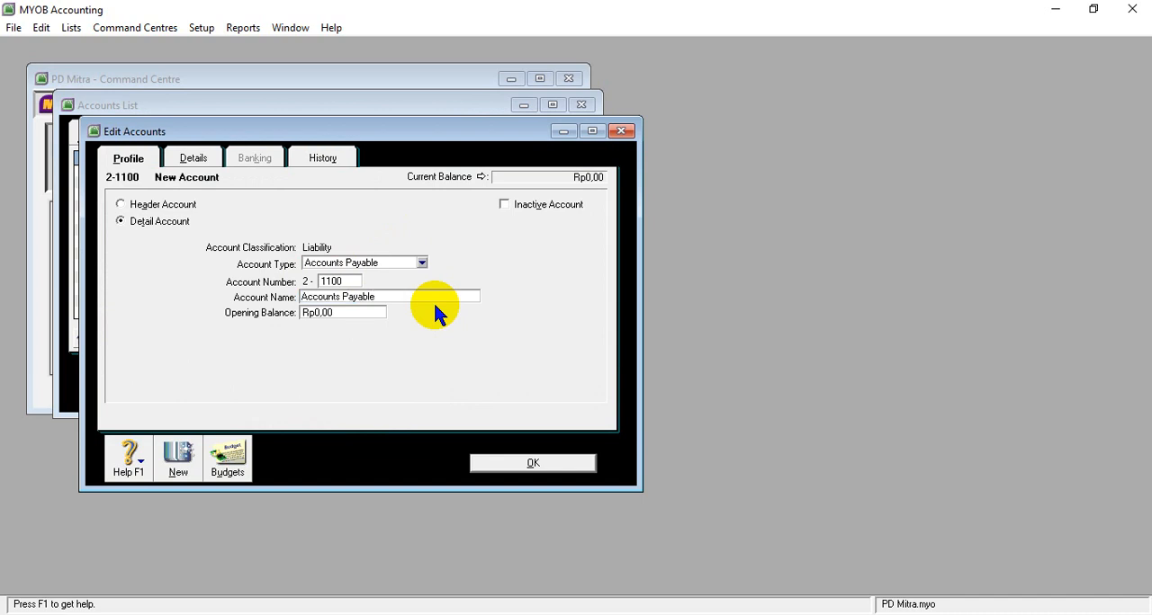
key("Tab")
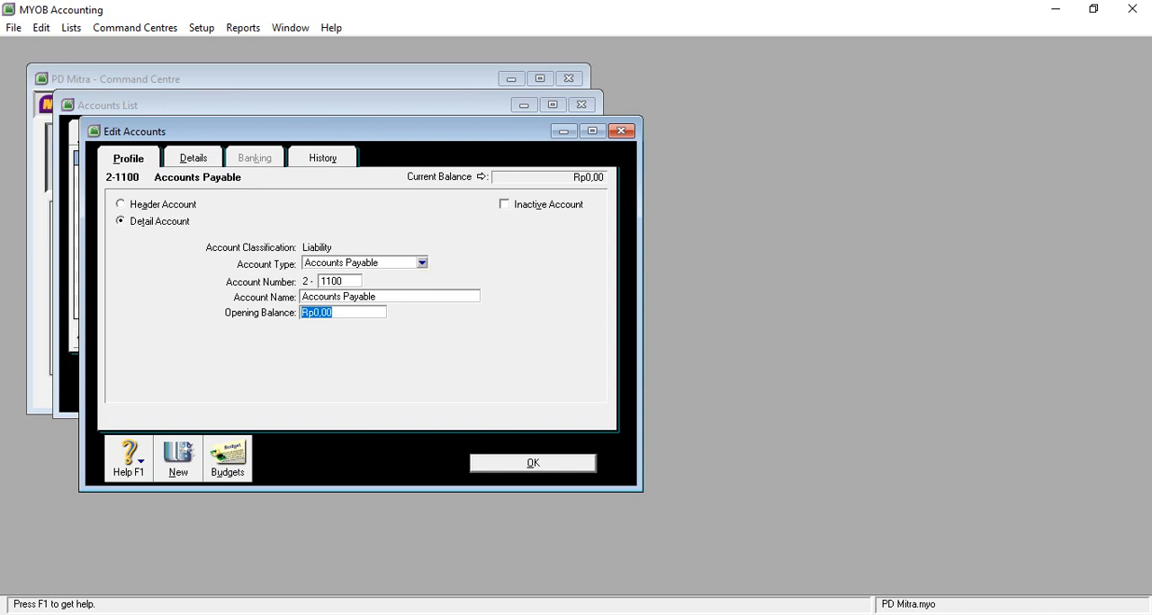
- Set the Accounts Payable account's opening balance to Rp69.300.000 and save the account
mouse_move(449, 567)
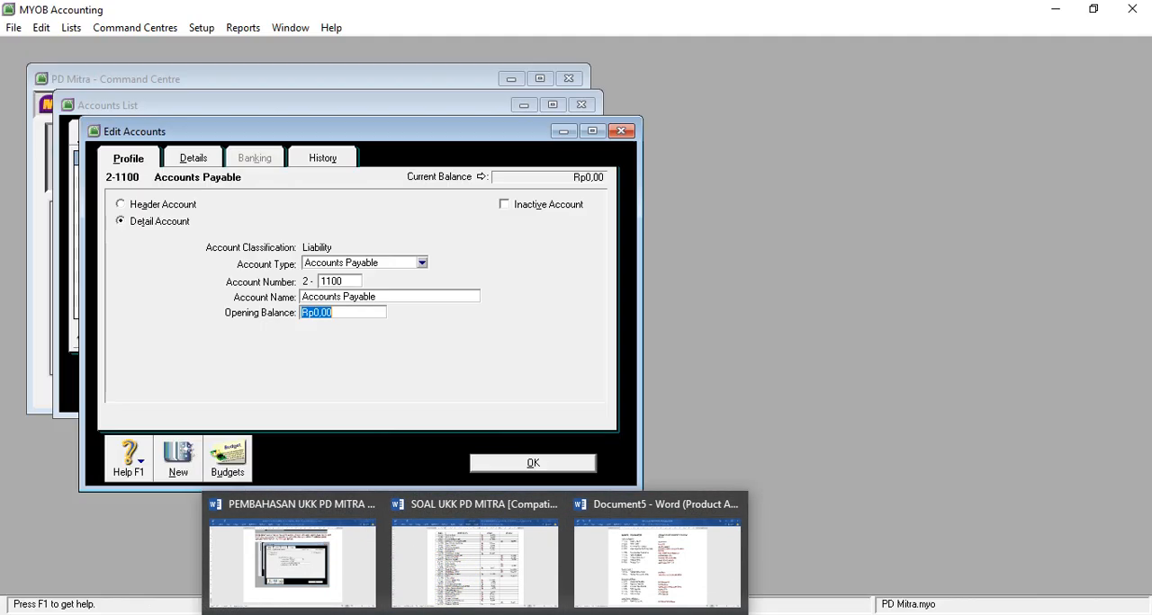
left_click(517, 614)
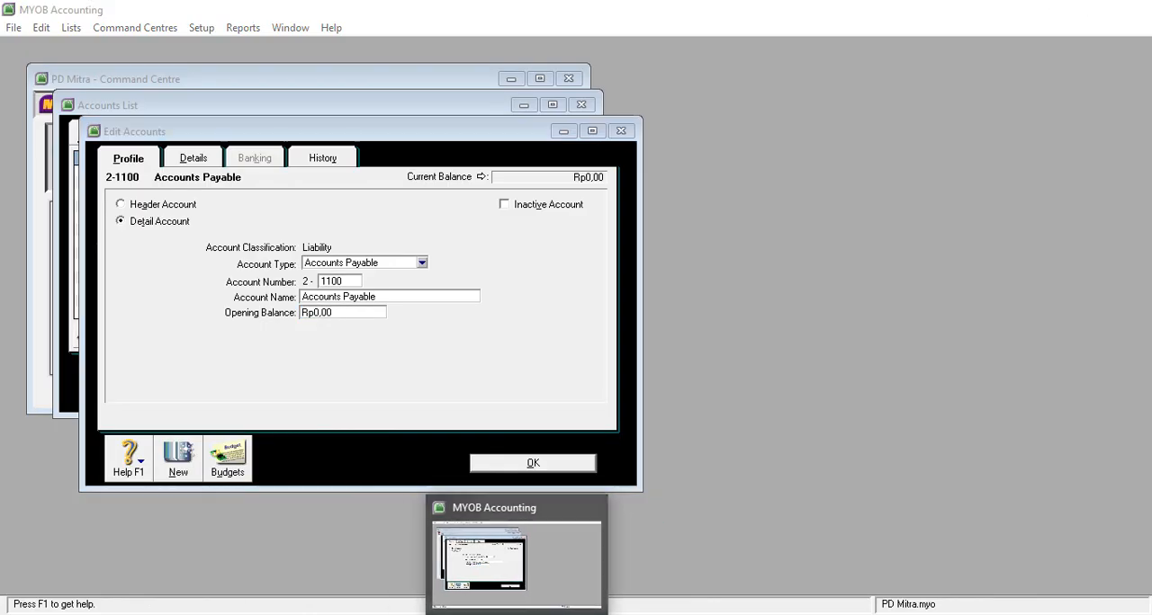
left_click(517, 614)
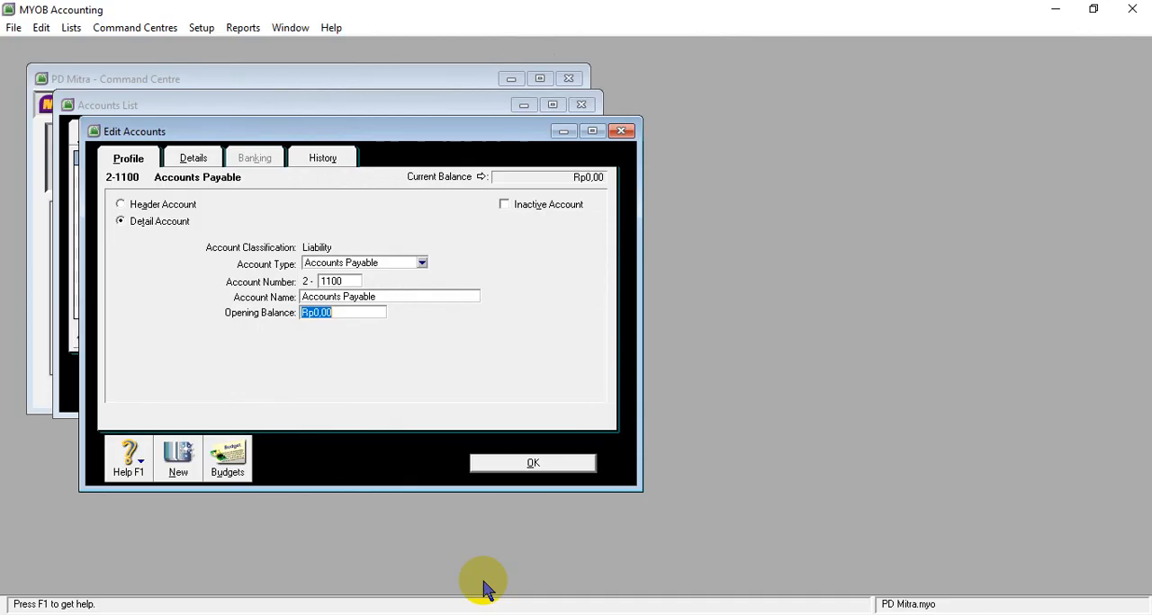
type("69.")
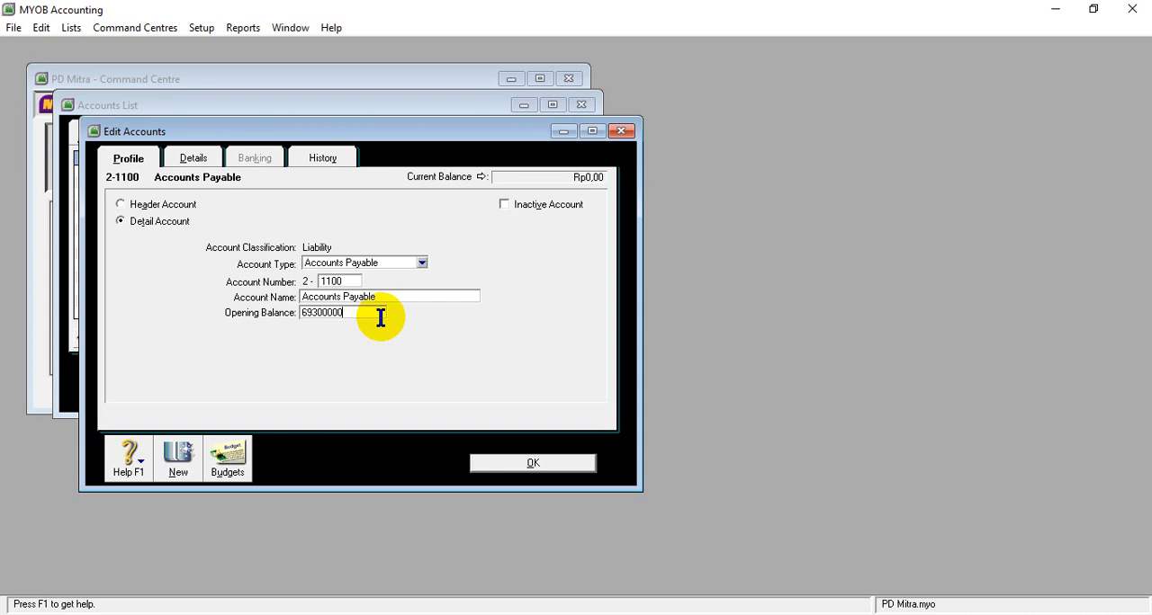
type("300.000")
key("Tab")
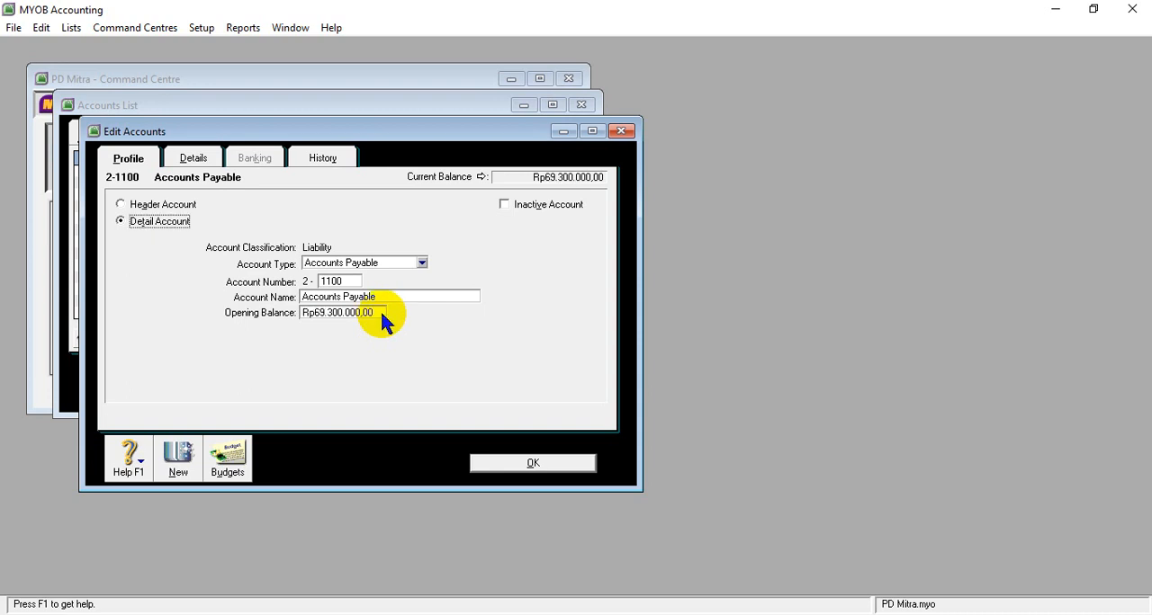
left_click(532, 459)
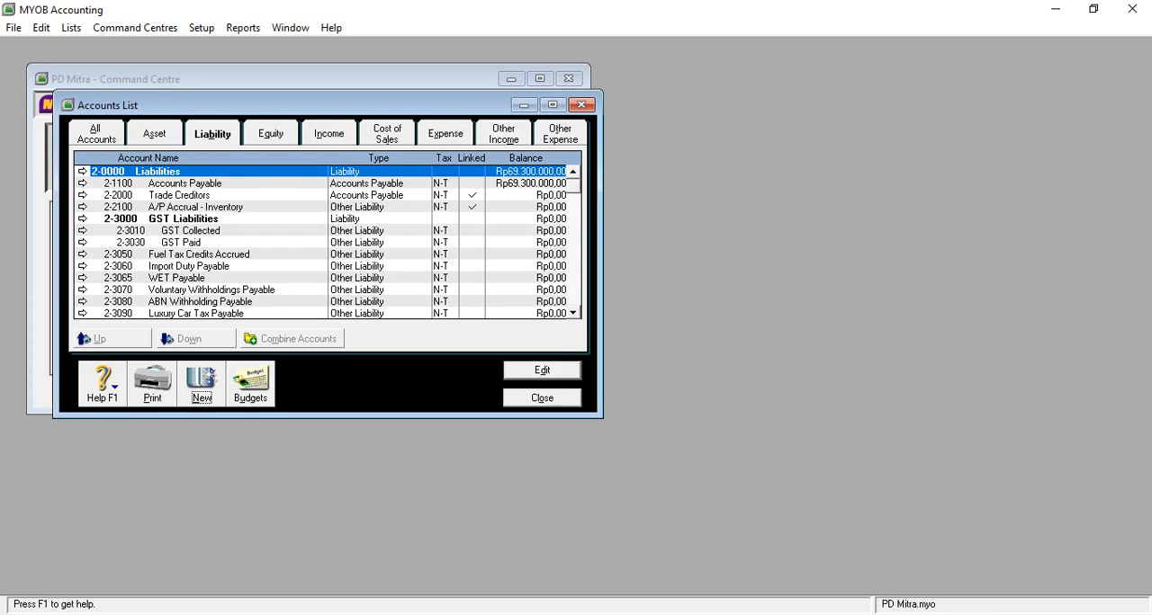
- Switch to Document5 in Word and examine the account numbers, names and functions under Current Liabilities
mouse_move(476, 614)
mouse_move(489, 587)
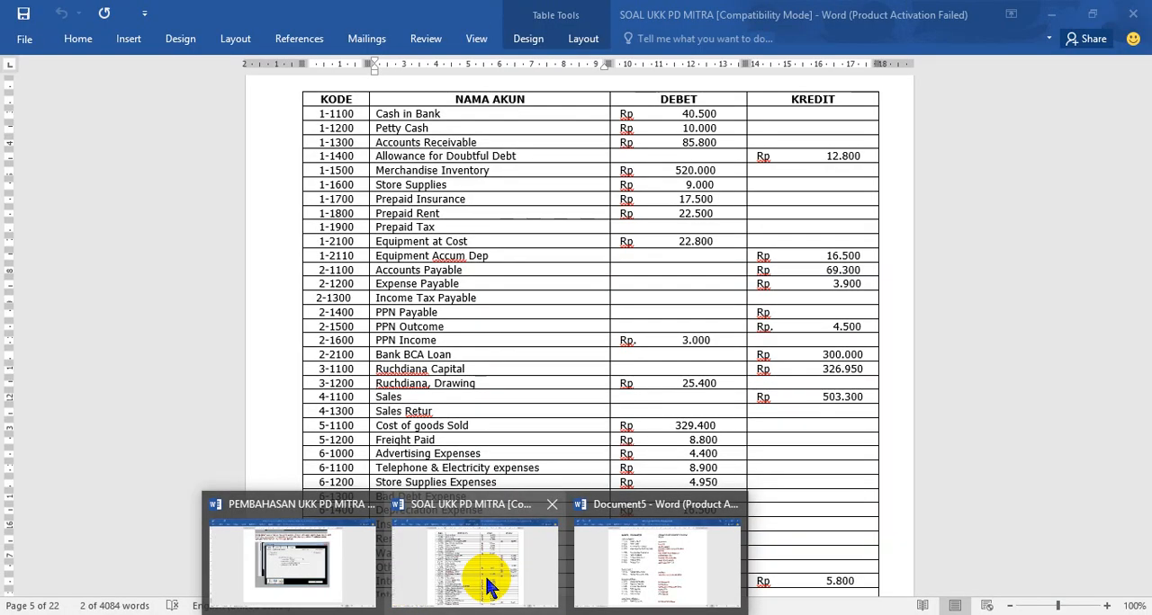
mouse_move(621, 583)
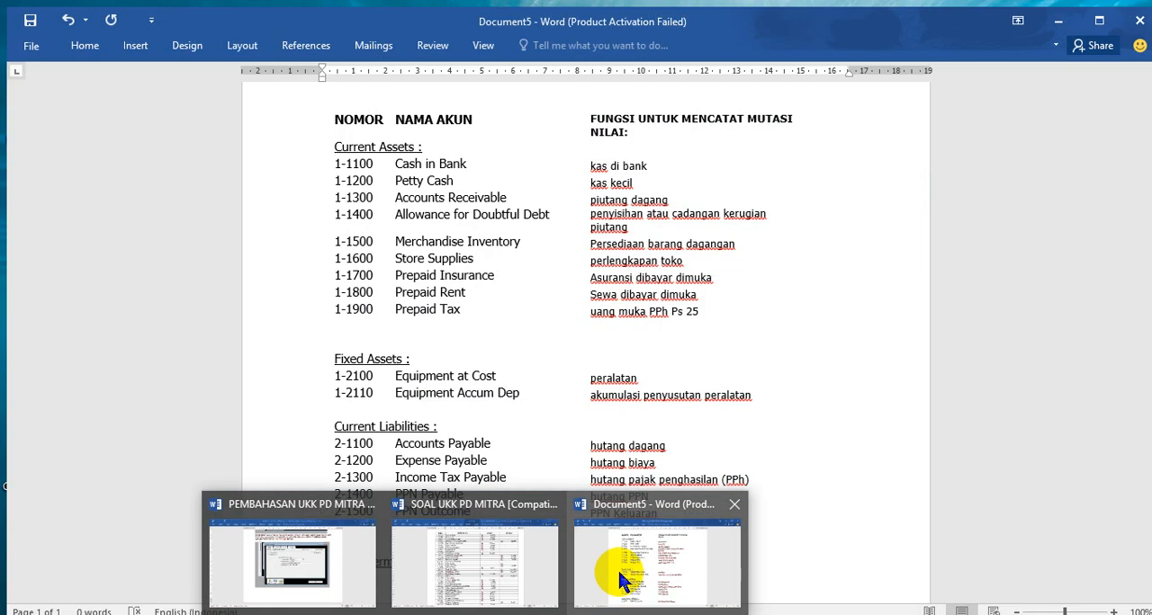
left_click(621, 583)
scroll(481, 465, "down", 2)
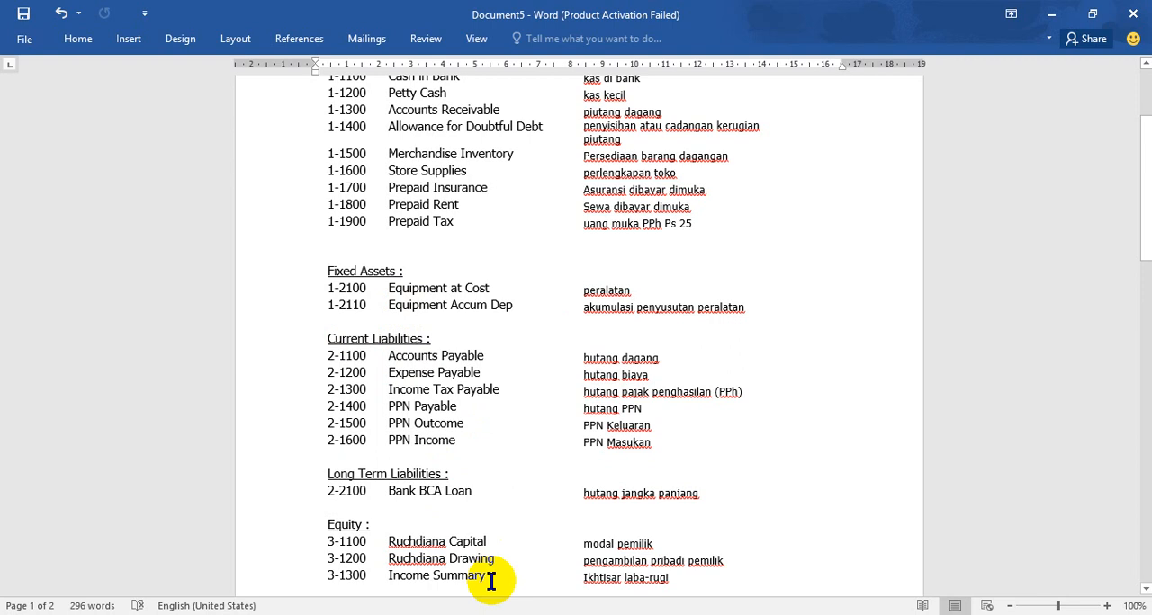
- Copy the account name Expense Payable from the SOAL UKK PD MITRA table in Word and return to MYOB Accounting
mouse_move(474, 614)
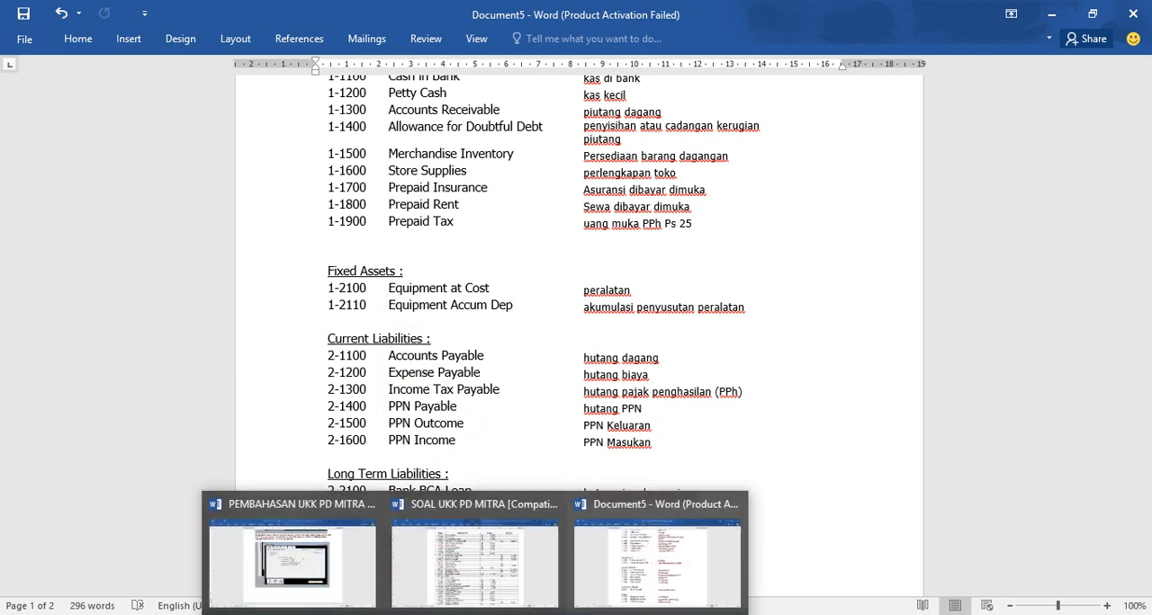
mouse_move(432, 586)
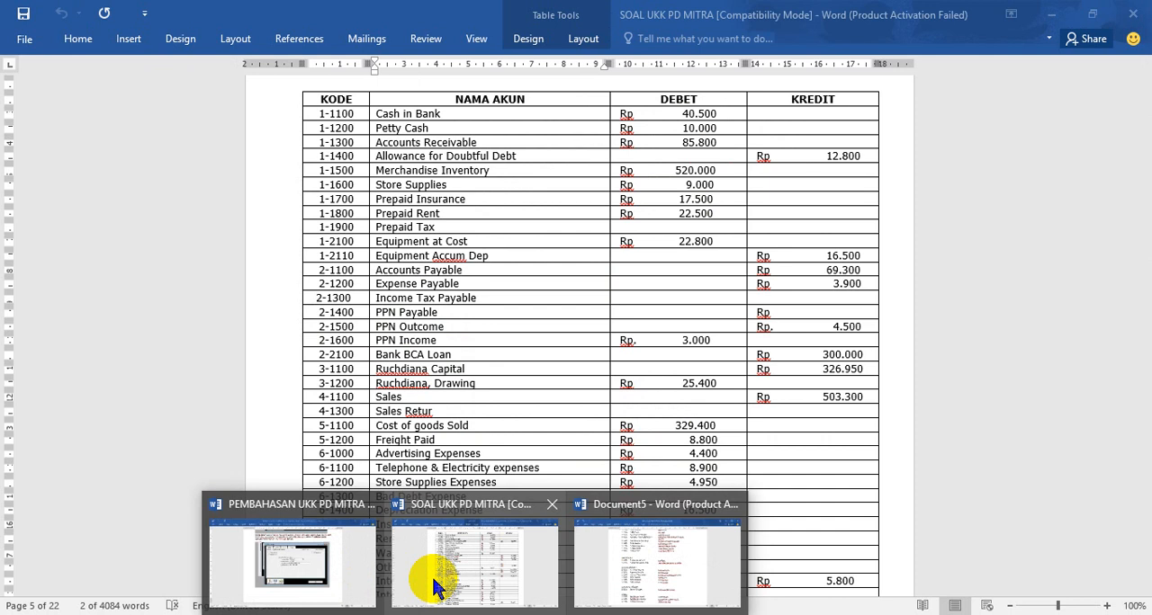
left_click(434, 585)
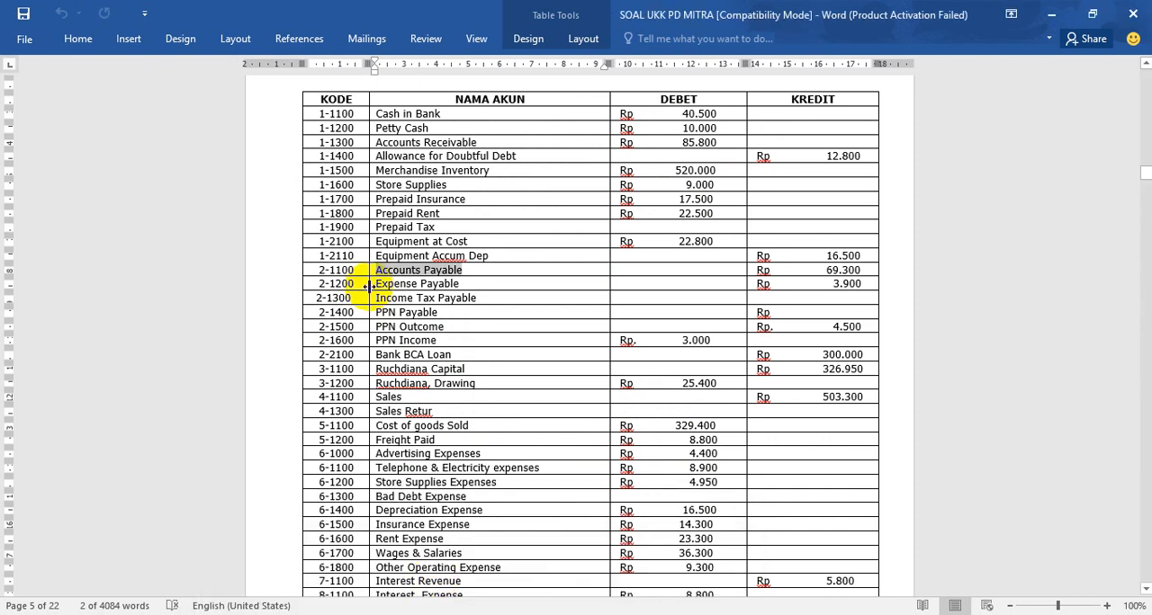
left_click_drag(374, 284, 459, 285)
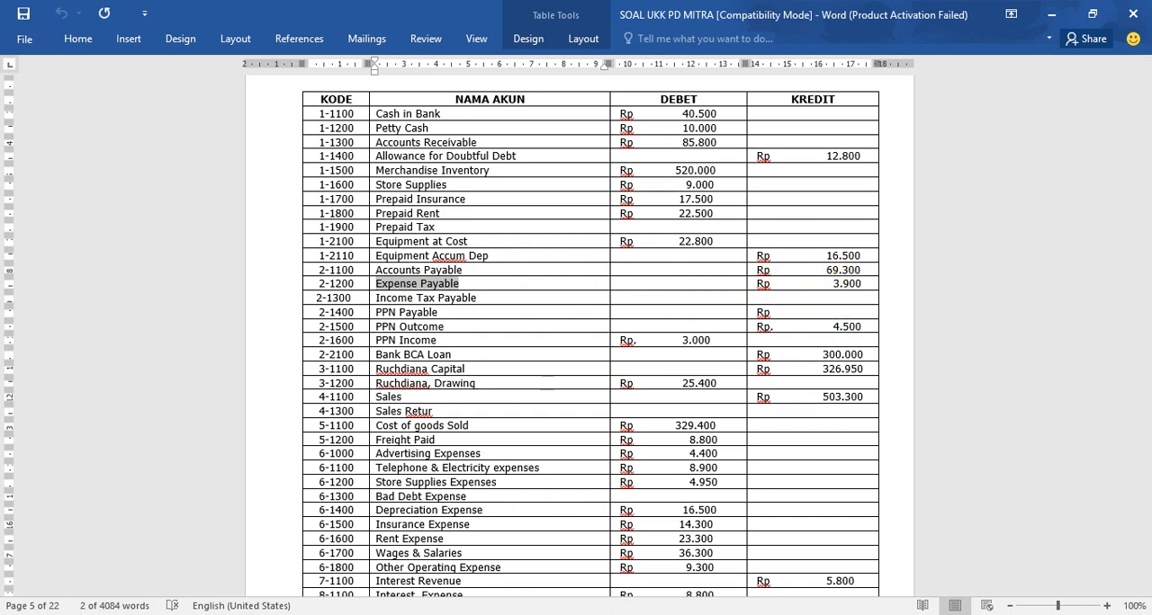
mouse_move(517, 614)
mouse_move(483, 582)
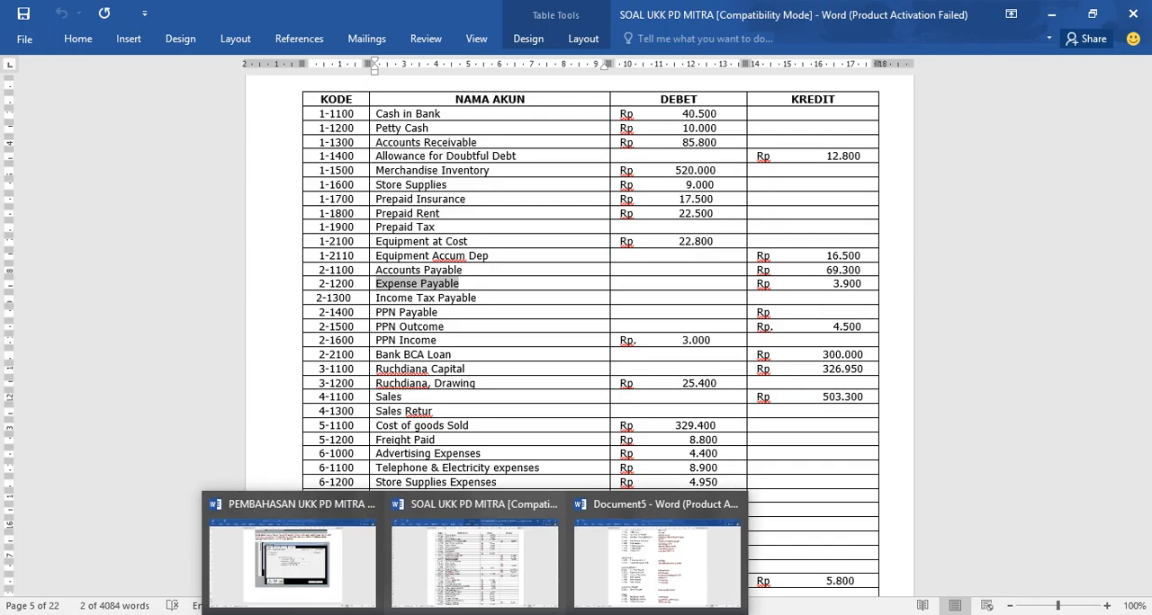
left_click(516, 613)
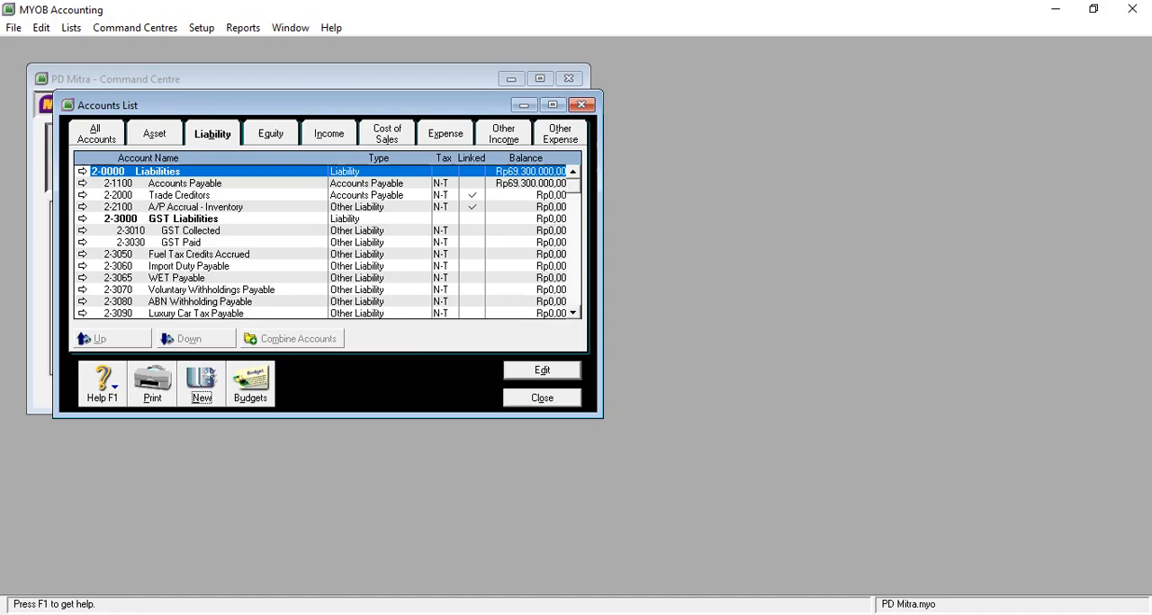
- Start a new liability account of type Other Current Liability with the account number 2-1200
left_click(200, 385)
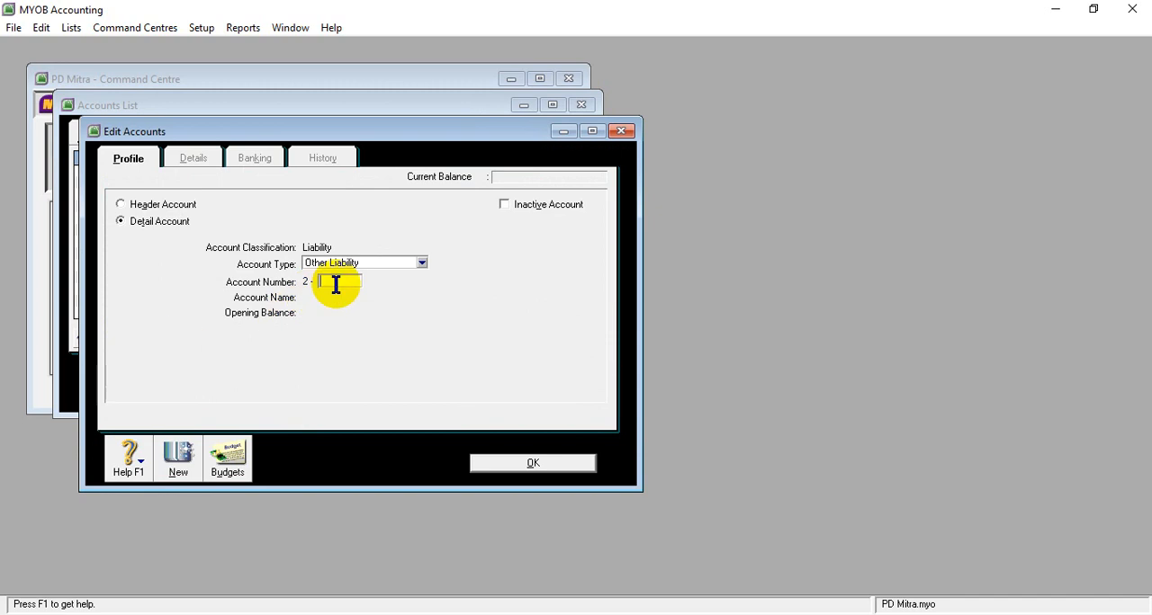
left_click(422, 262)
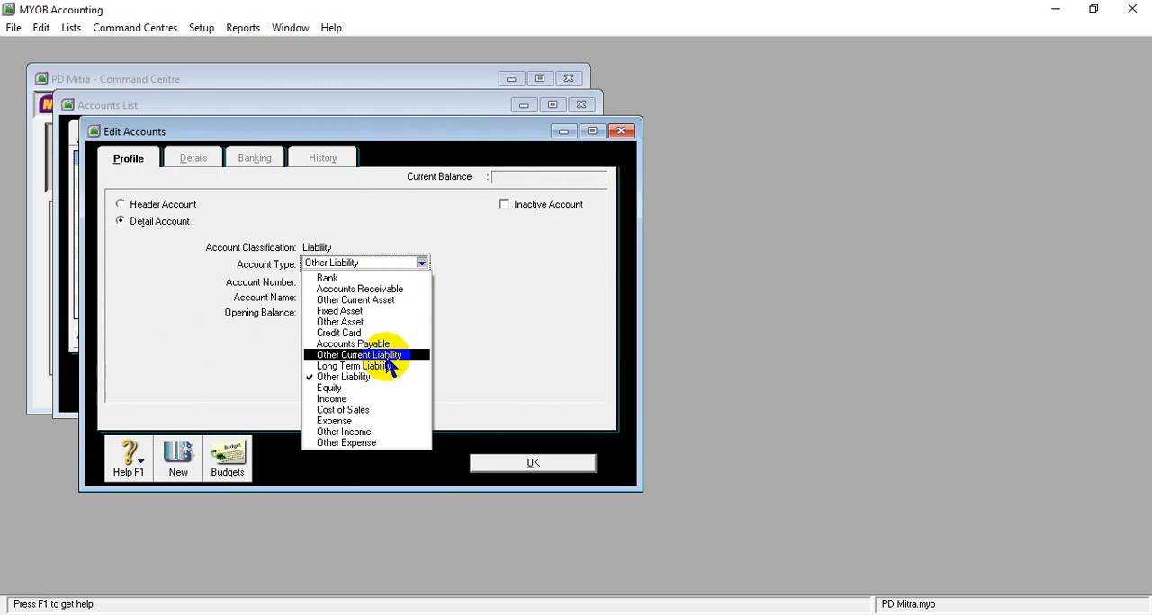
left_click(377, 356)
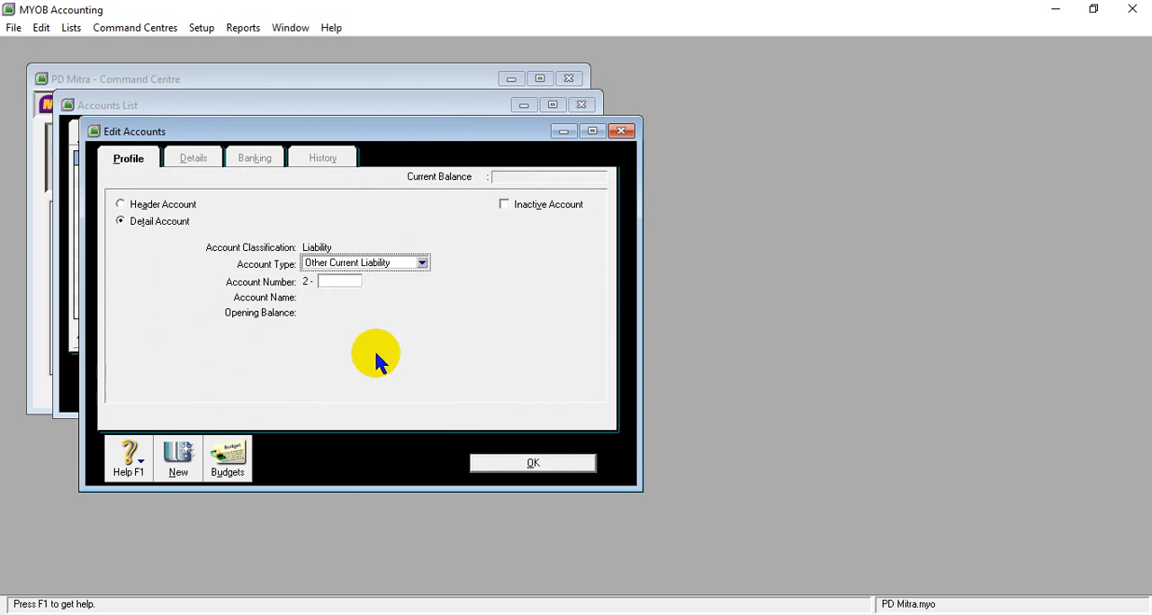
left_click(341, 283)
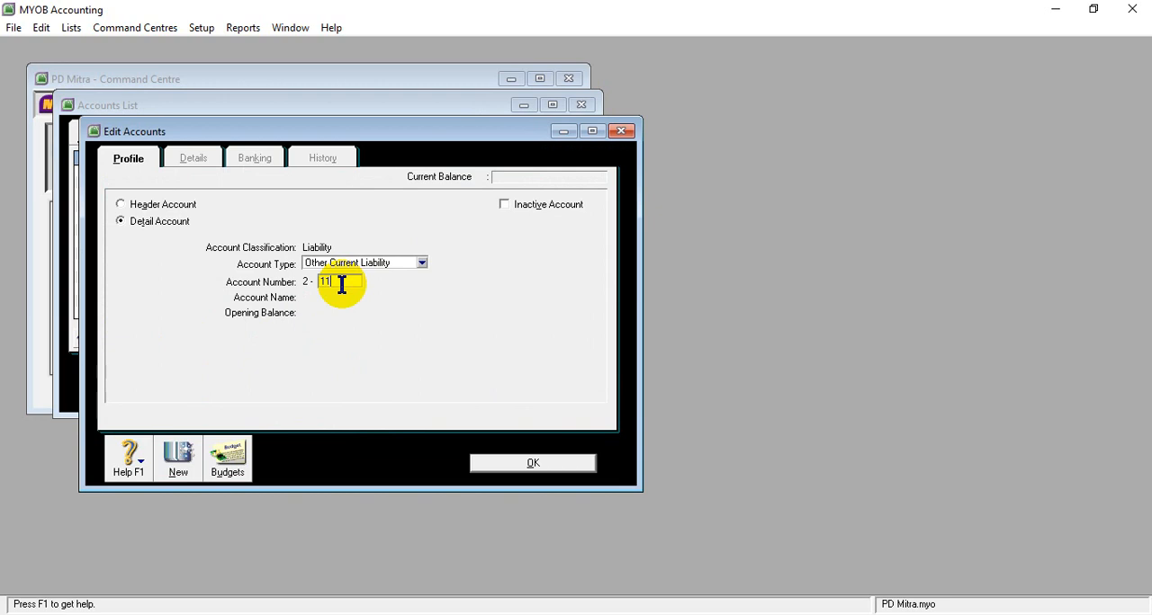
type("11")
mouse_move(477, 611)
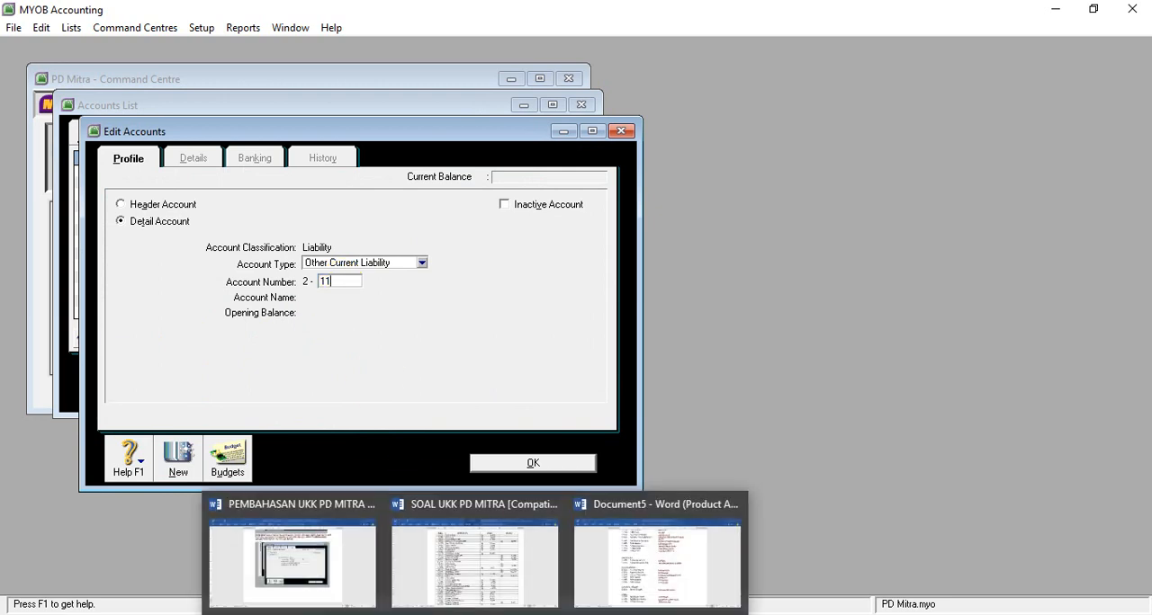
mouse_move(463, 589)
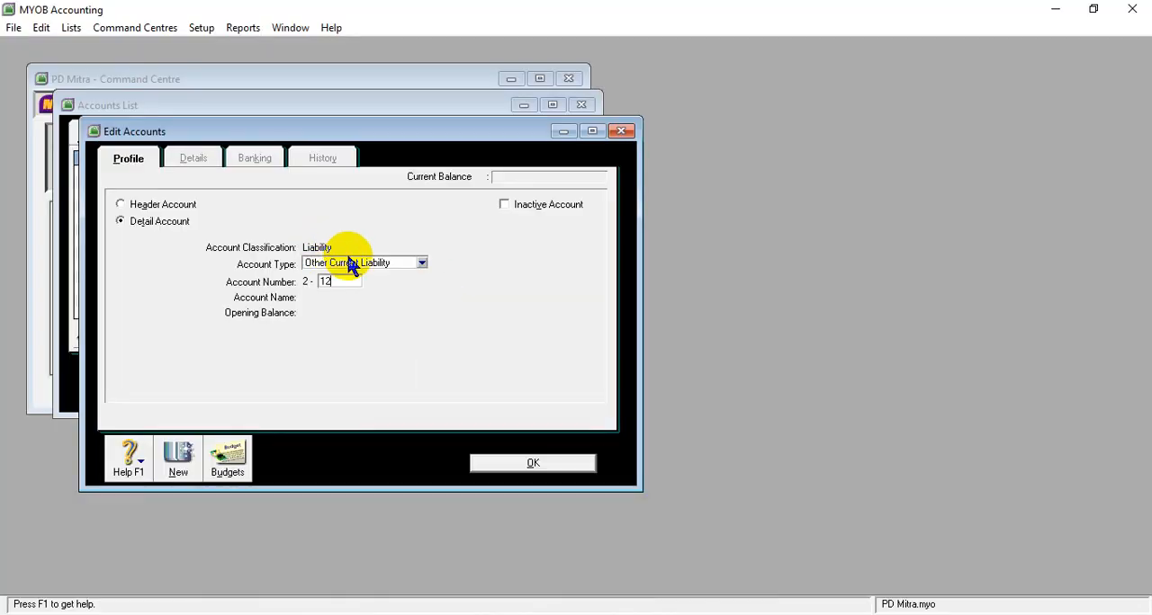
key("Tab")
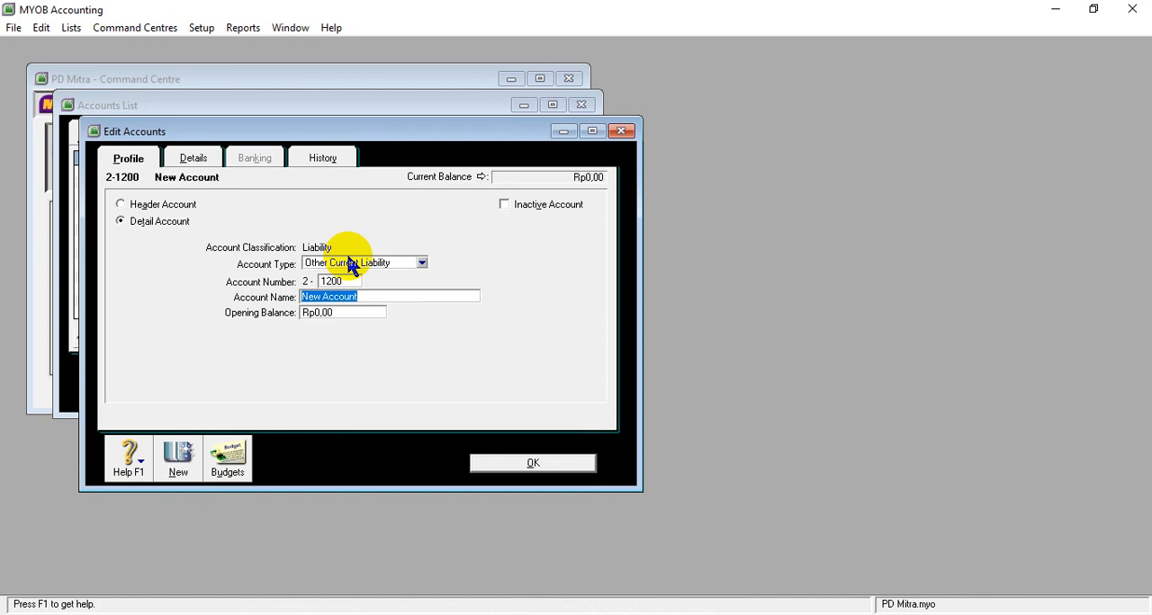
- Name account 2-1200 Expense Payable, set its opening balance to Rp3.900.000 and save the account
type("Expense Payable")
key("Tab")
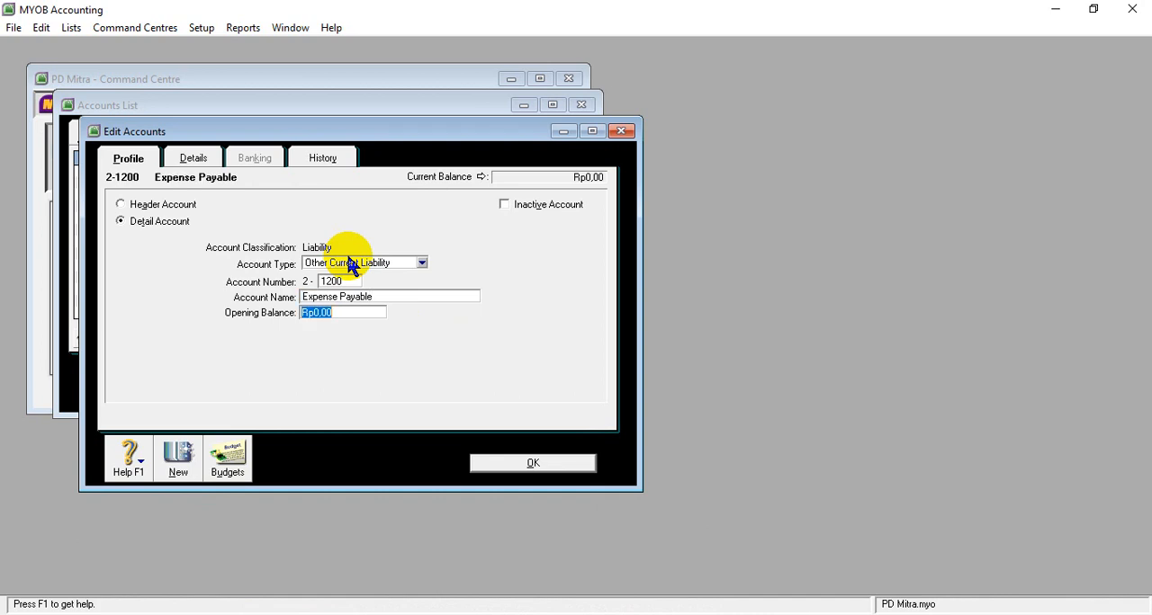
type("3.")
type("900.000")
key("Tab")
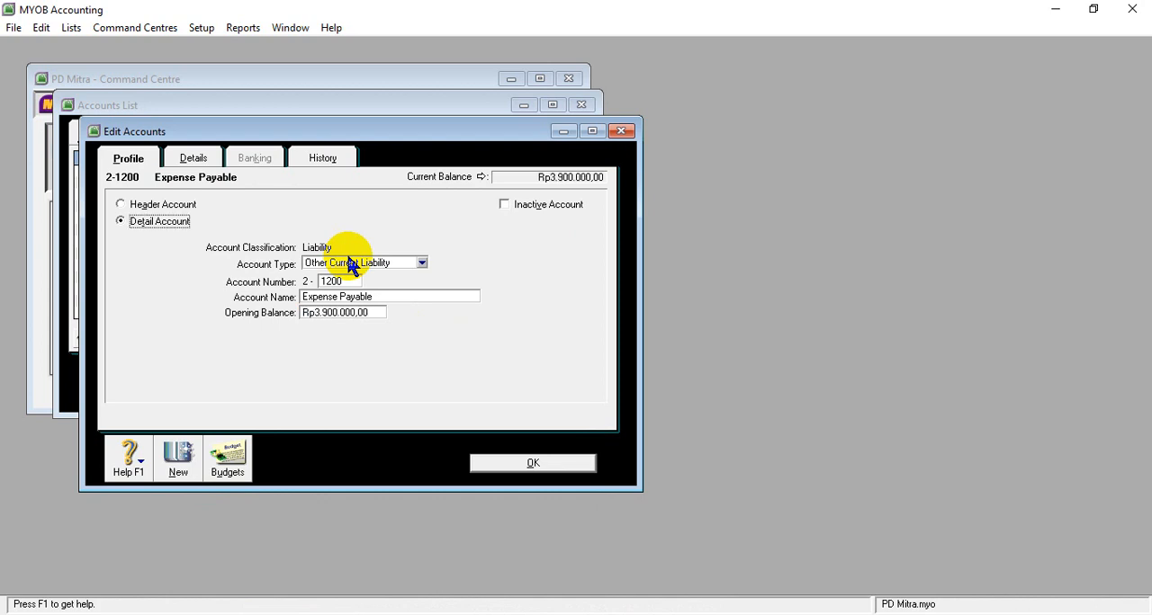
left_click(510, 457)
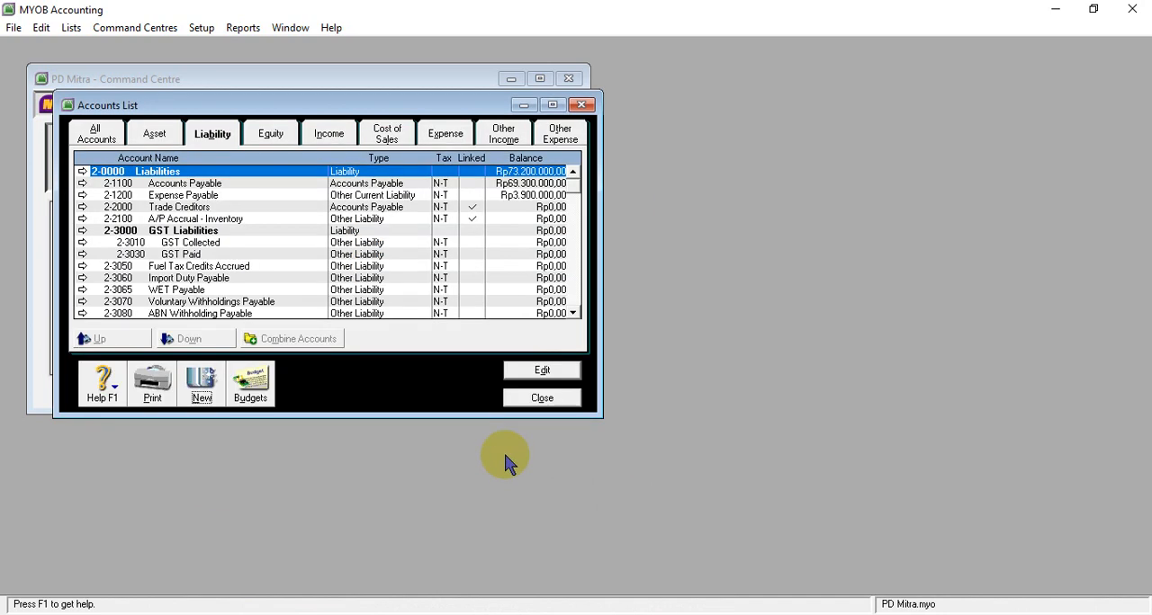
- Copy the account name Income Tax Payable from the SOAL UKK PD MITRA table in Word and return to MYOB Accounting
mouse_move(404, 579)
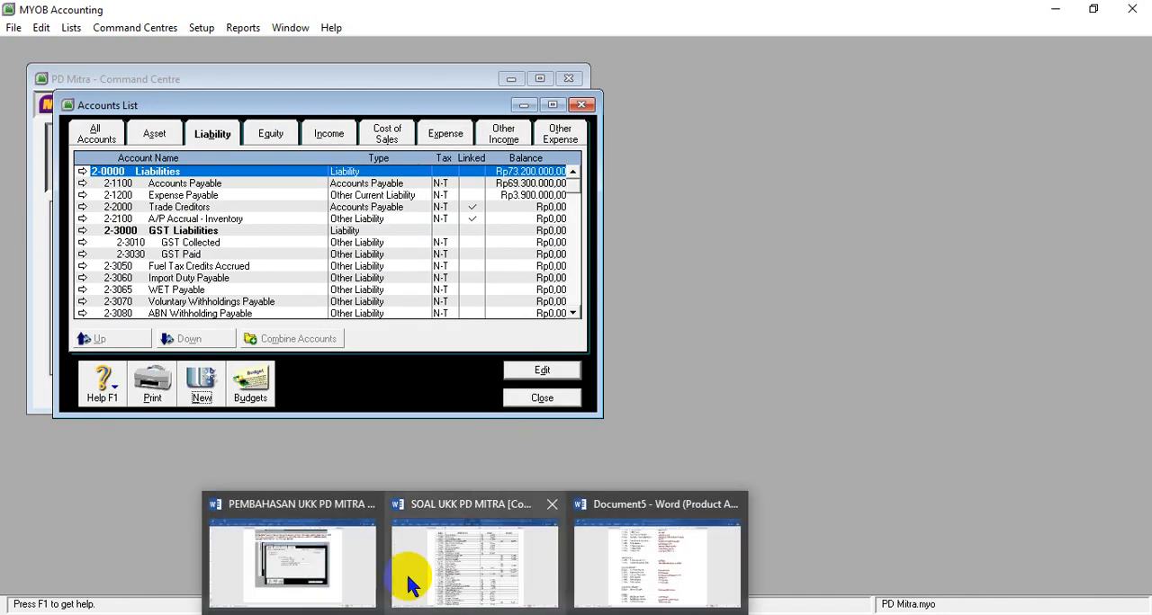
left_click(452, 559)
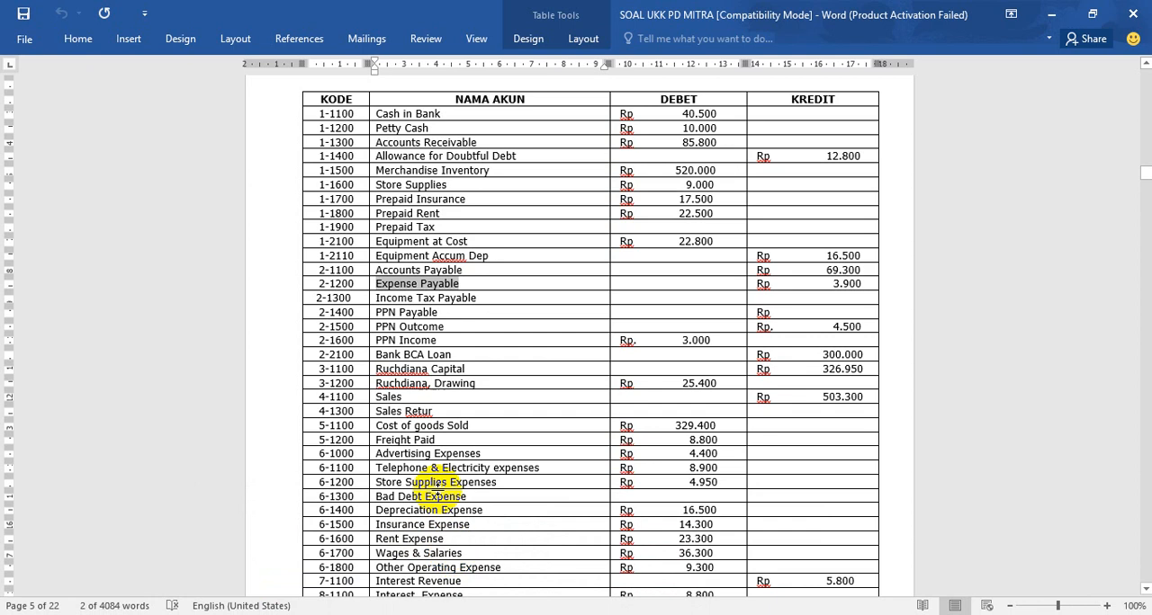
double_click(378, 298)
left_click_drag(376, 298, 468, 297)
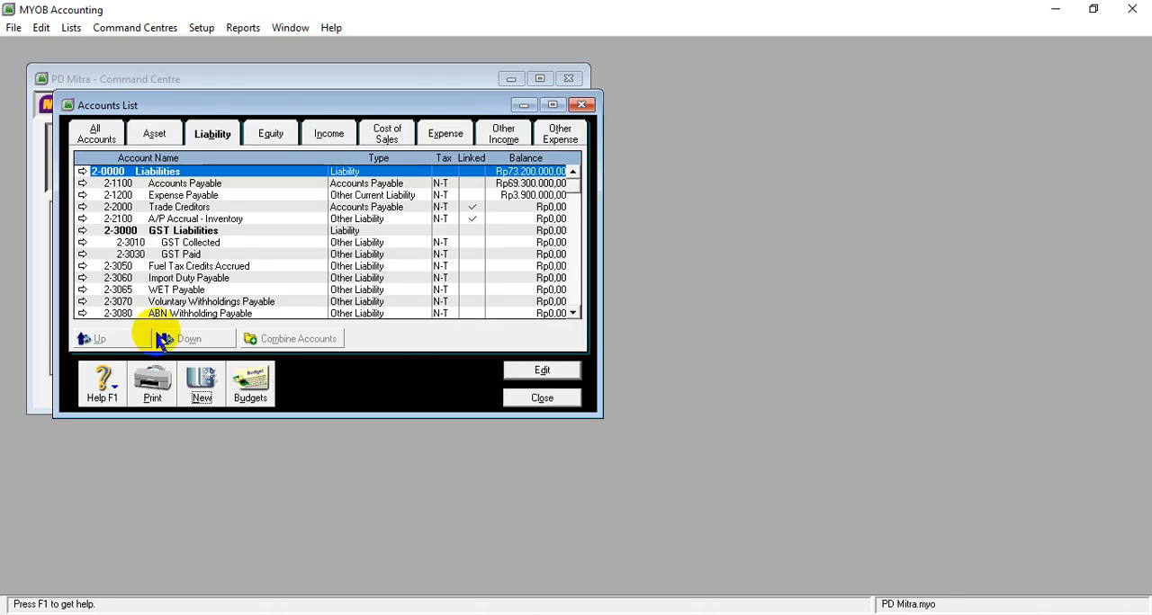
- Create and save liability account 2-1300 of type Other Current Liability, named Income Tax Payable, without entering an opening balance
left_click(202, 379)
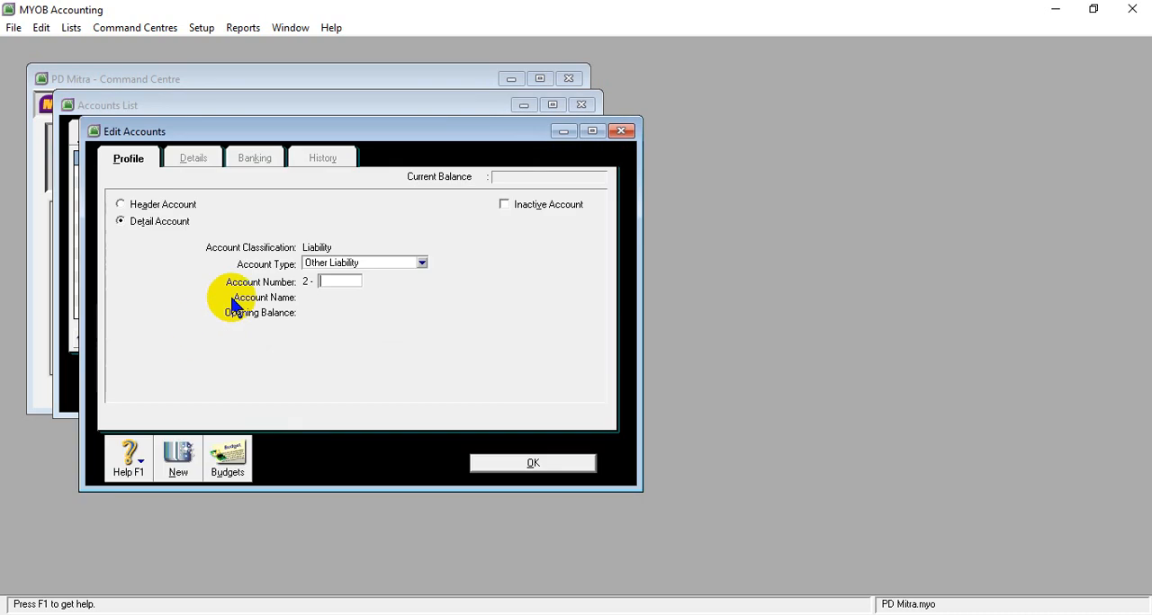
left_click(421, 263)
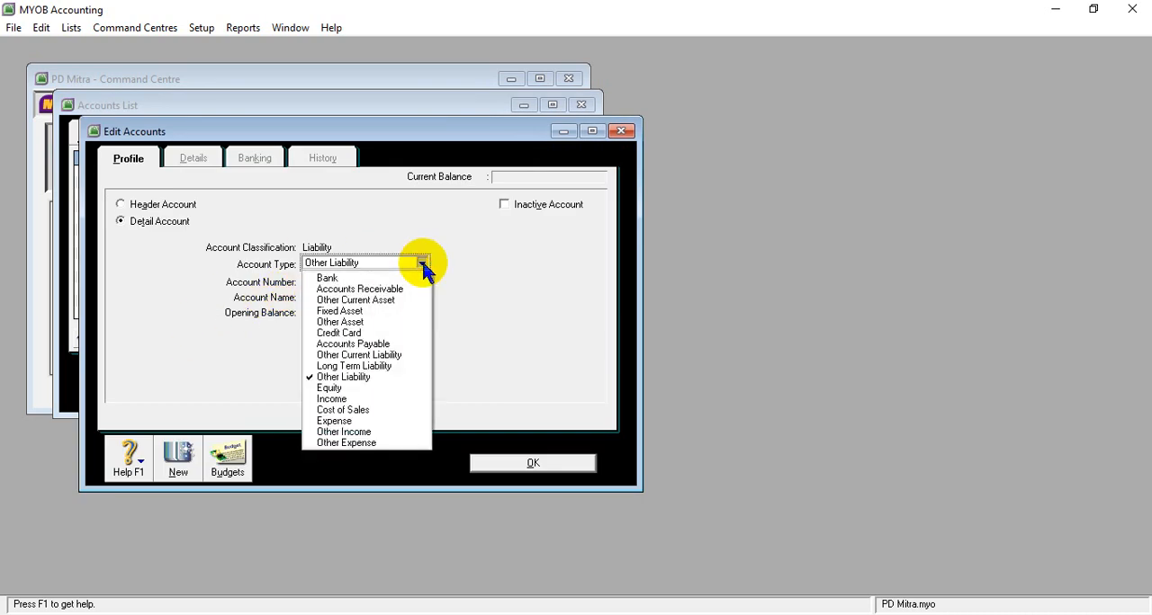
left_click(369, 354)
left_click(334, 281)
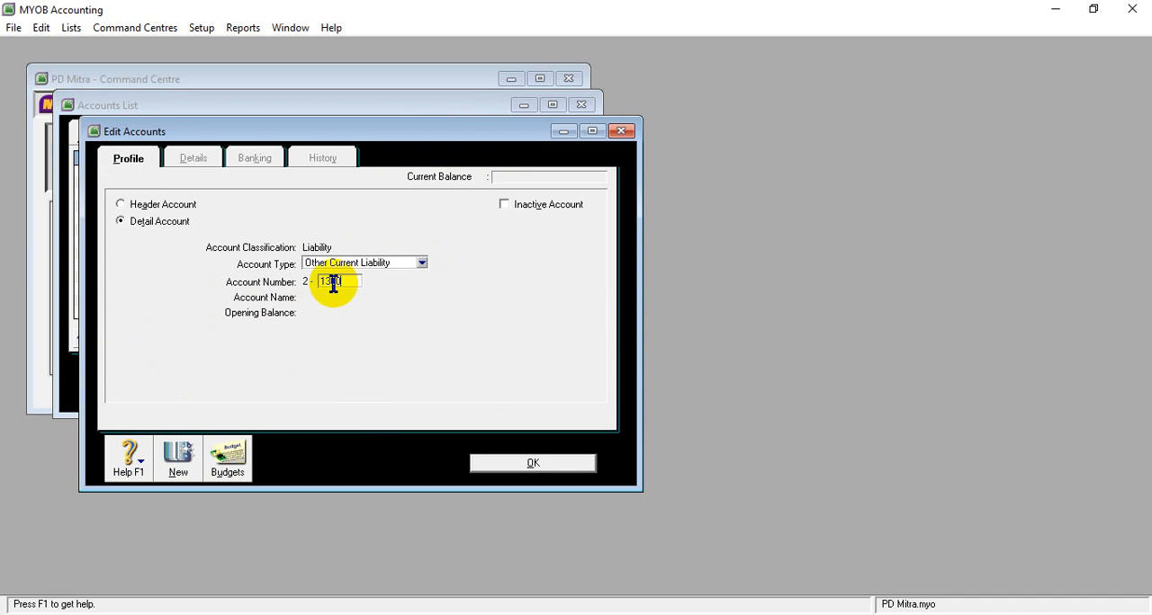
key("Tab")
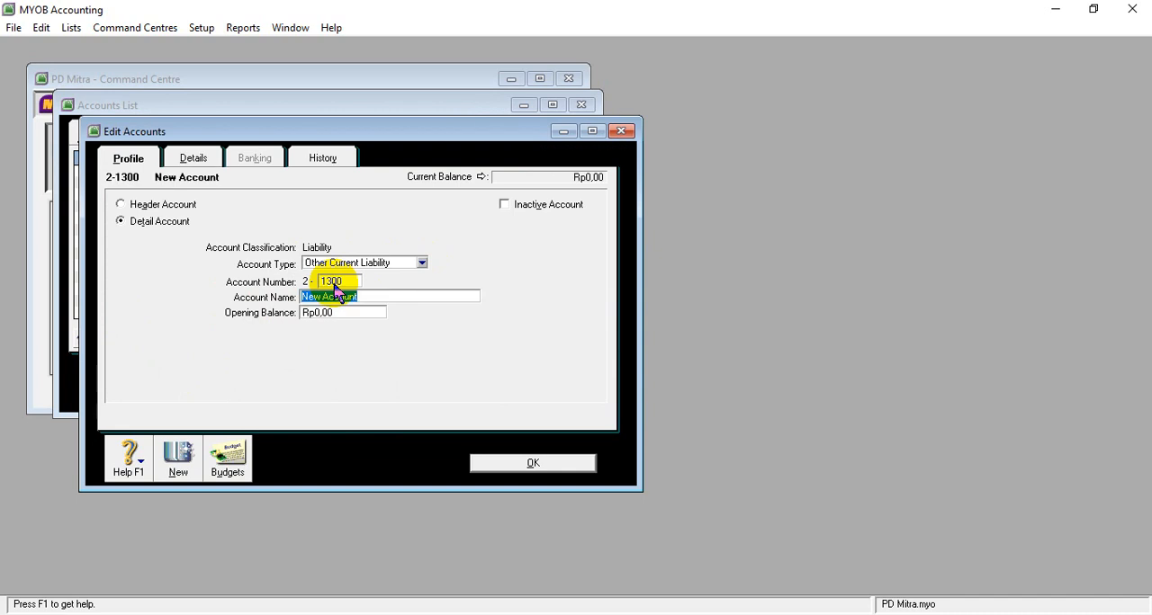
type("Income Tax Payable")
key("Tab")
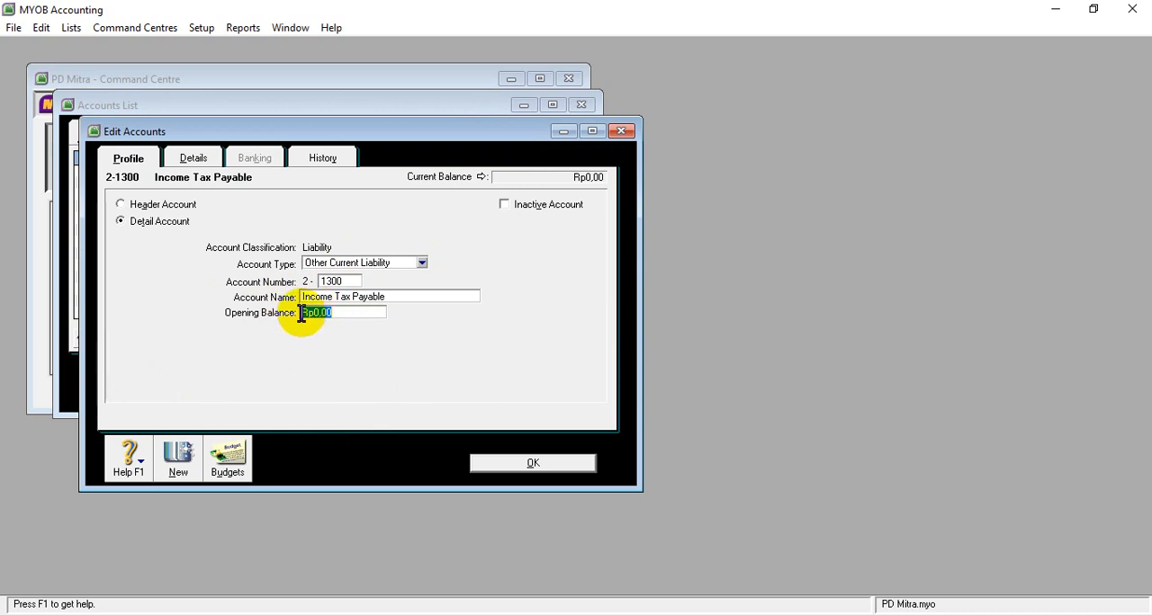
left_click(501, 463)
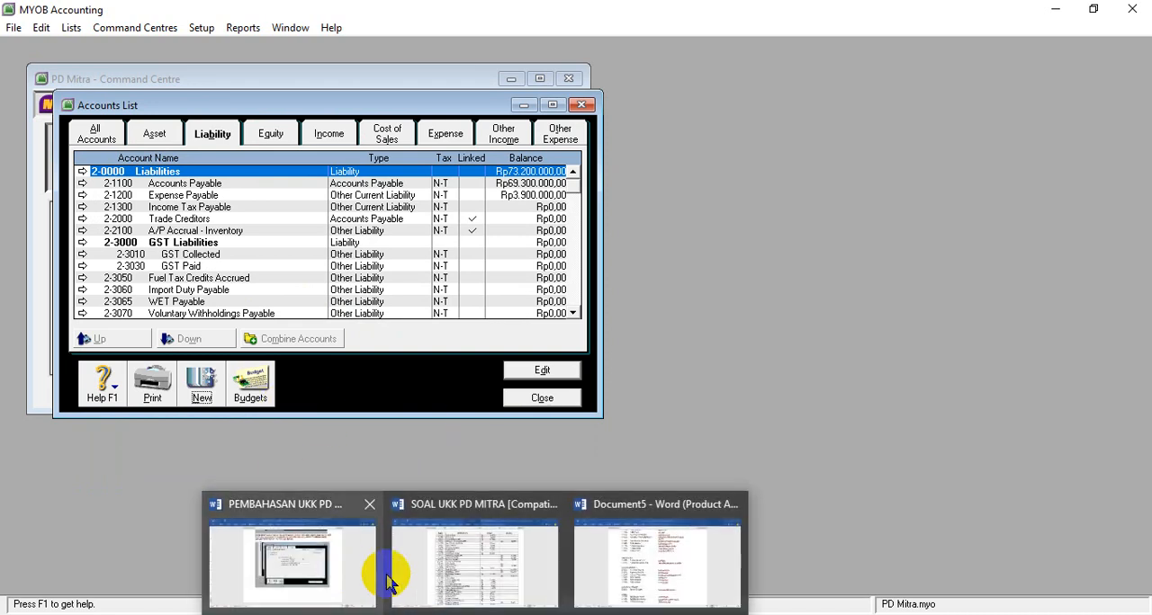
- Check the credit entry for PPN Payable in the SOAL UKK PD MITRA table in Word, copy that account name and return to MYOB Accounting
left_click(445, 570)
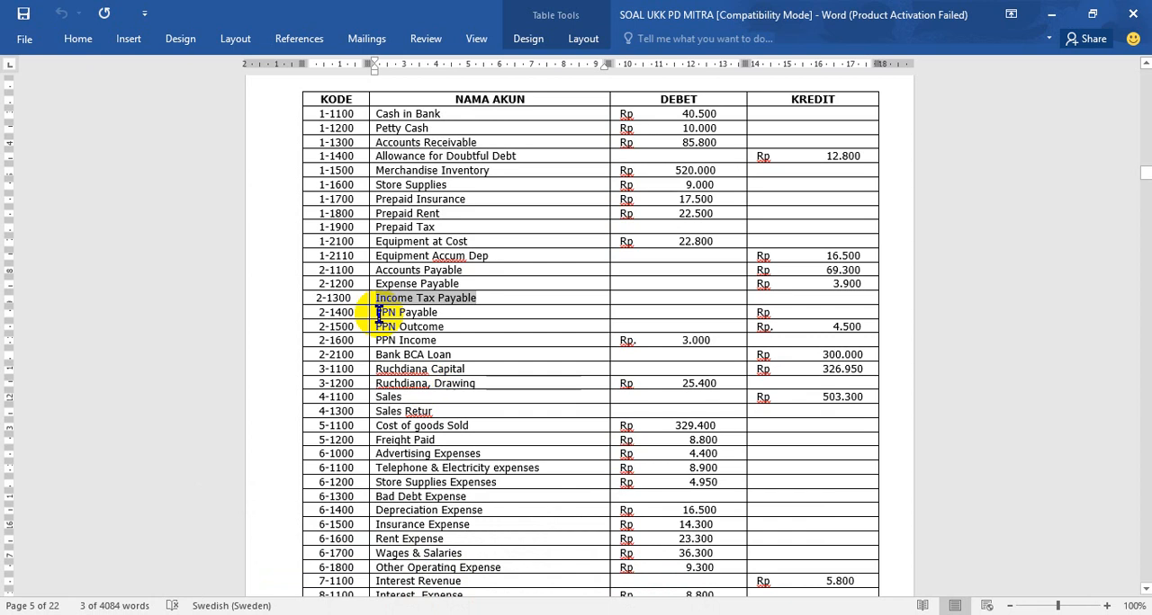
left_click_drag(376, 312, 438, 313)
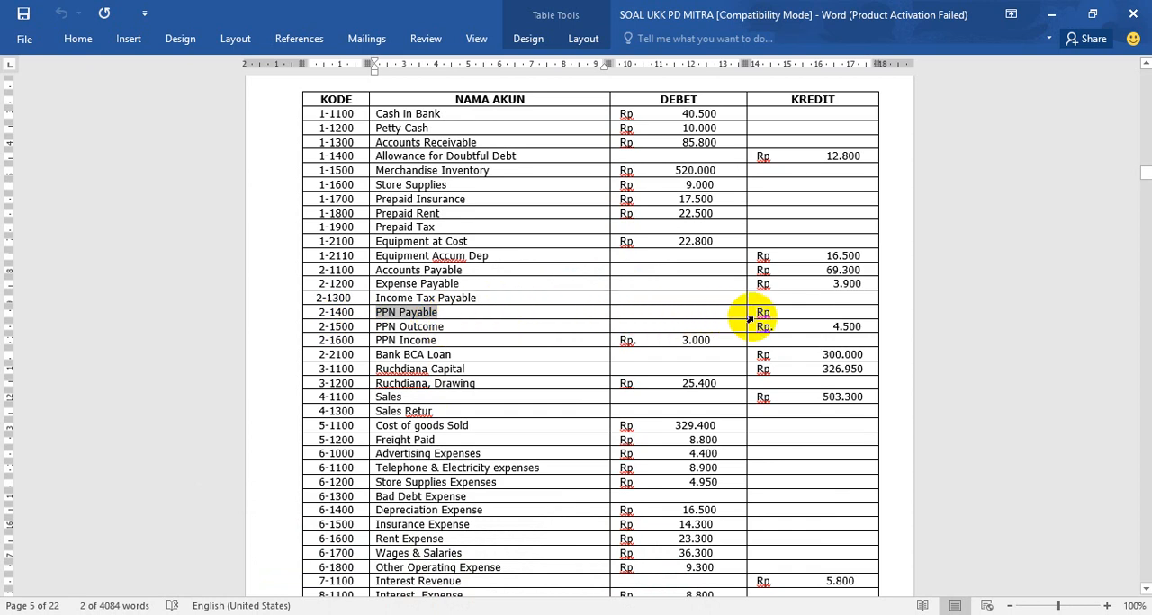
left_click(818, 312)
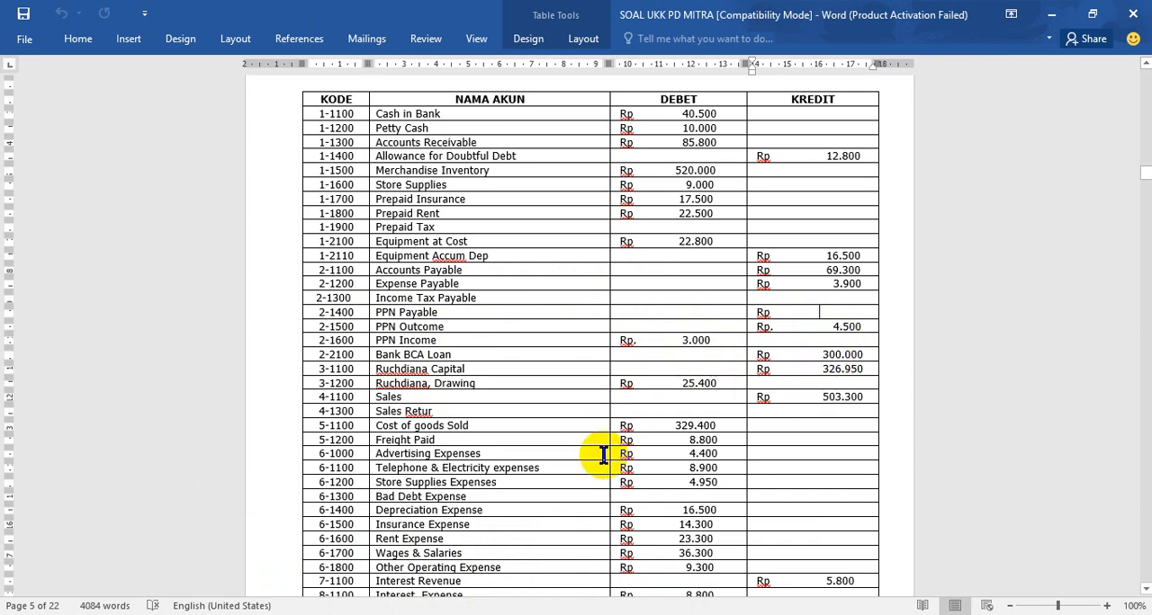
scroll(603, 454, "down", 3)
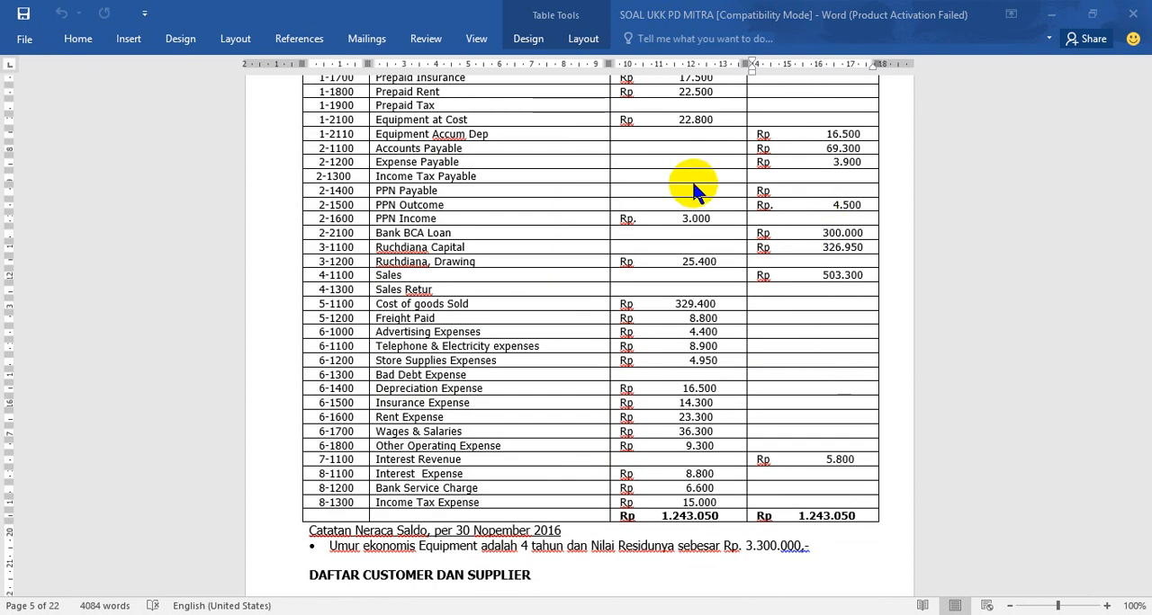
left_click(376, 189)
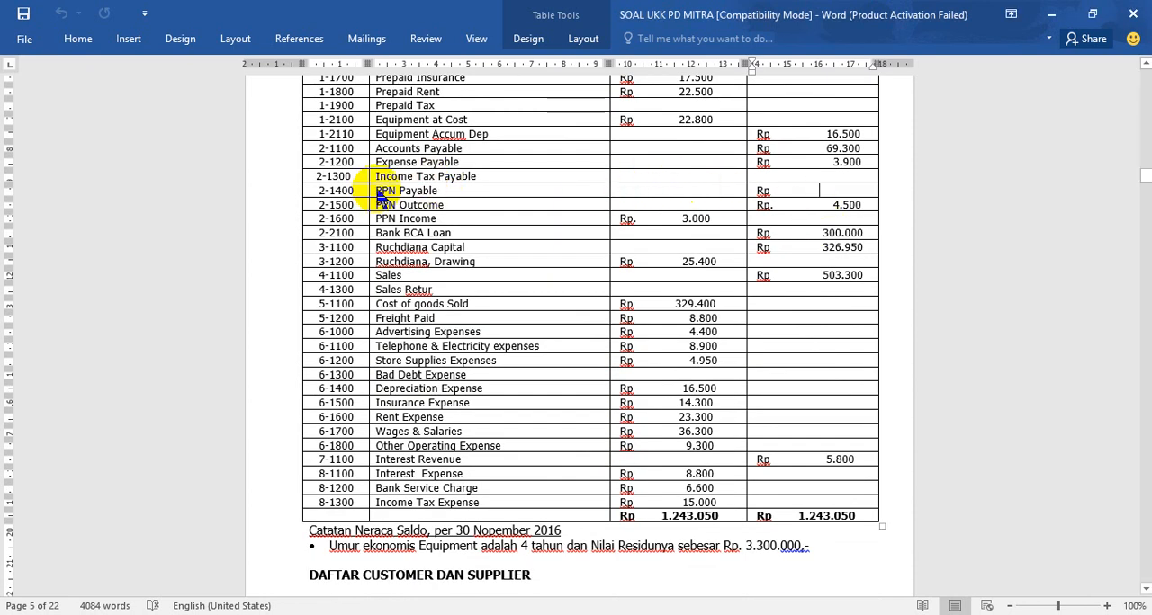
left_click(376, 190)
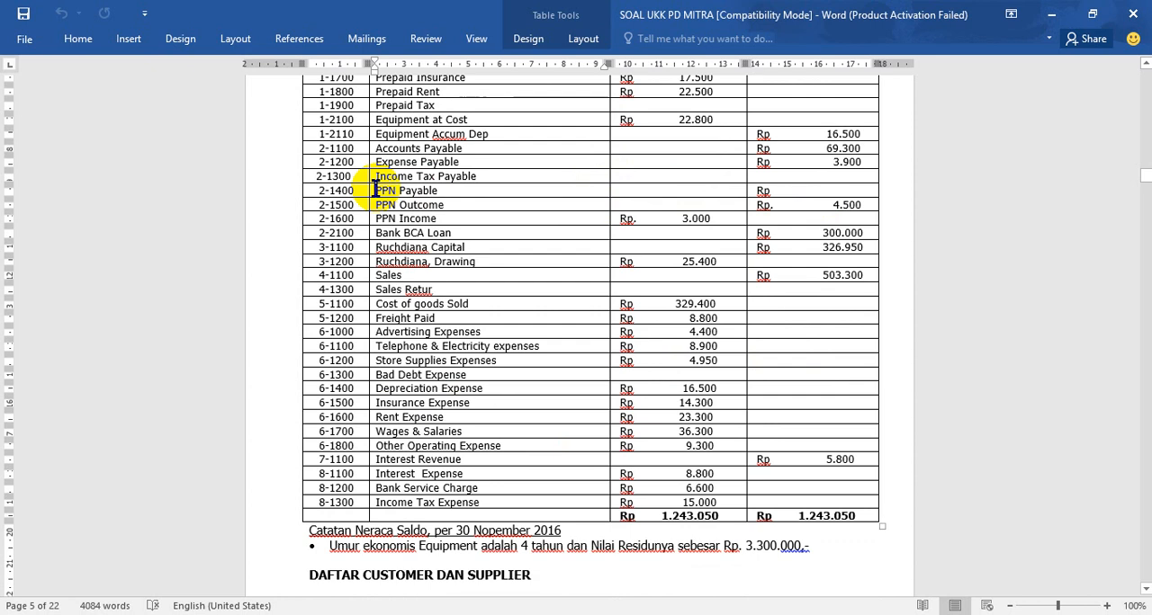
left_click_drag(376, 190, 424, 189)
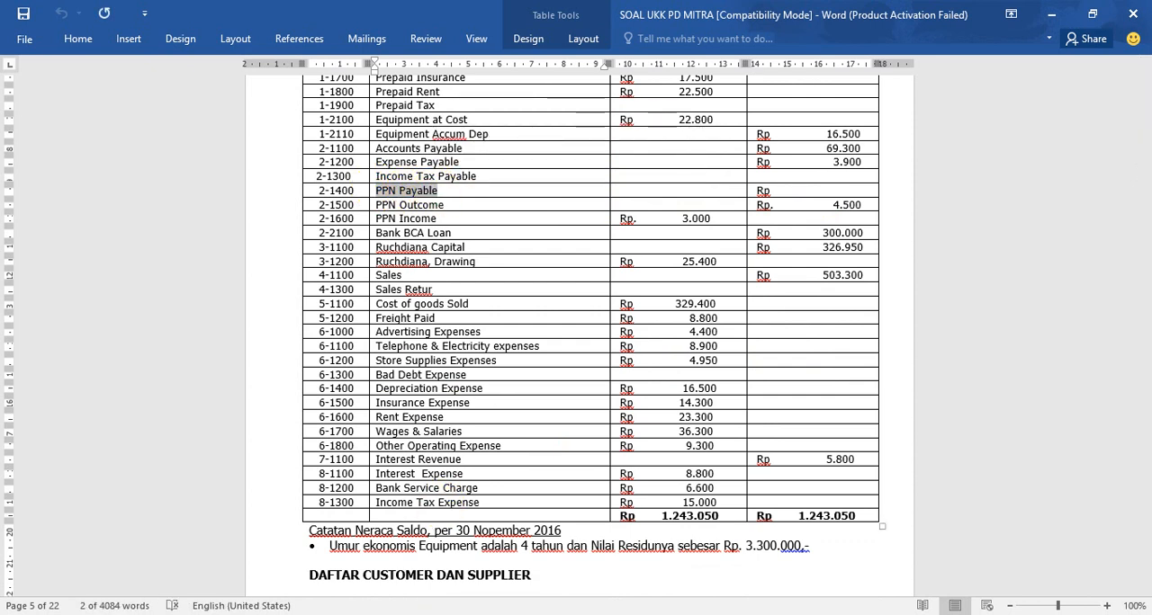
left_click(438, 614)
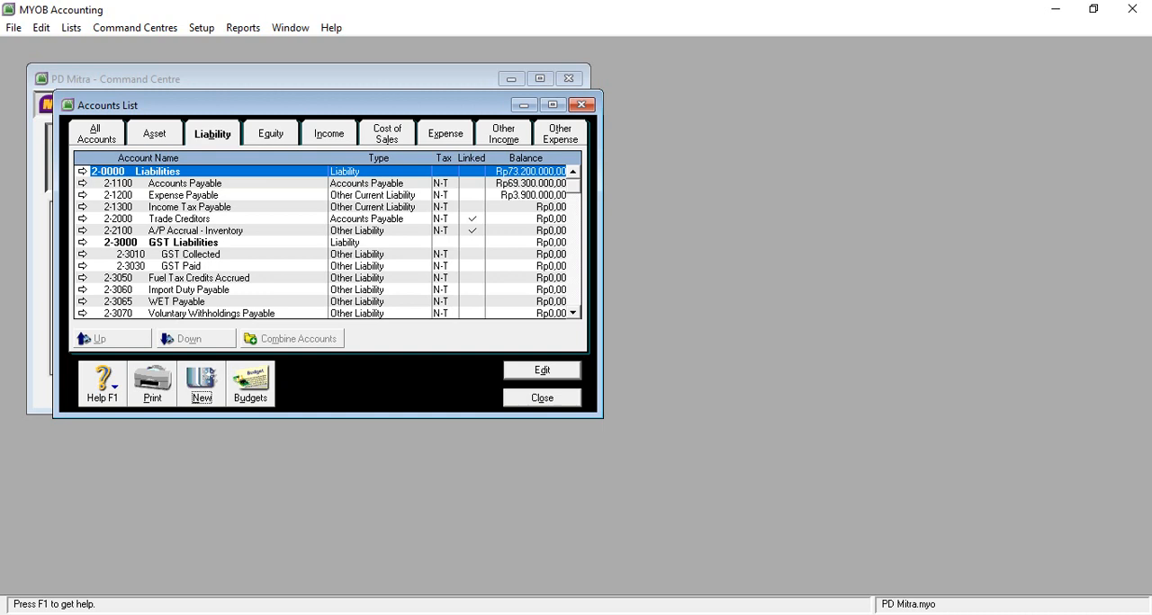
- Create and save liability account 2-1400 of type Other Current Liability, named PPN Payable, without entering an opening balance
left_click(204, 389)
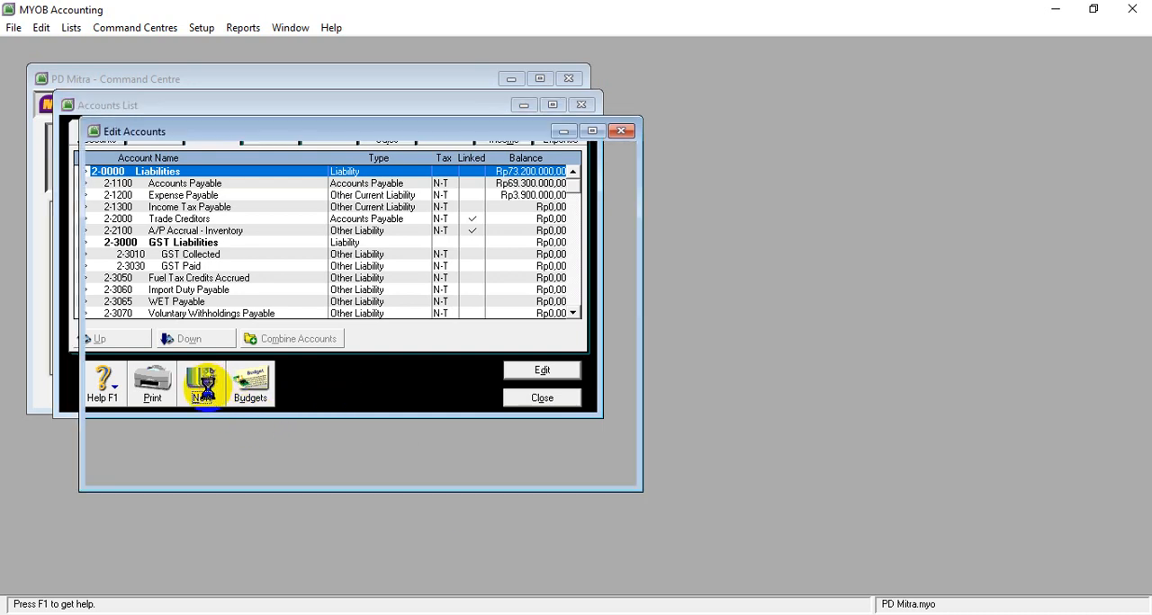
left_click(421, 265)
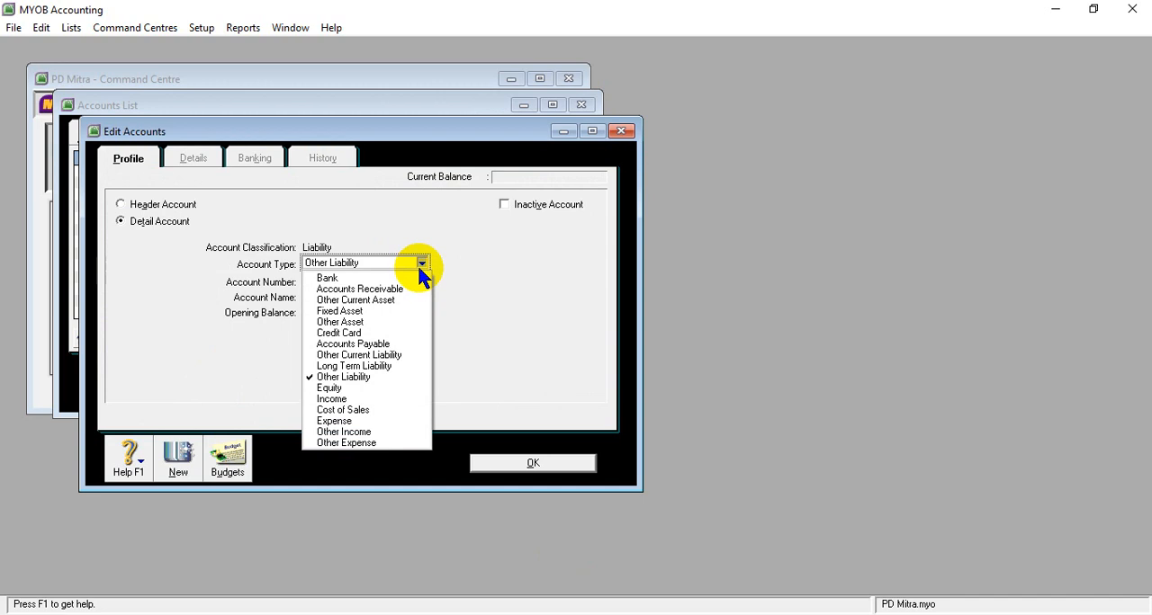
left_click(376, 357)
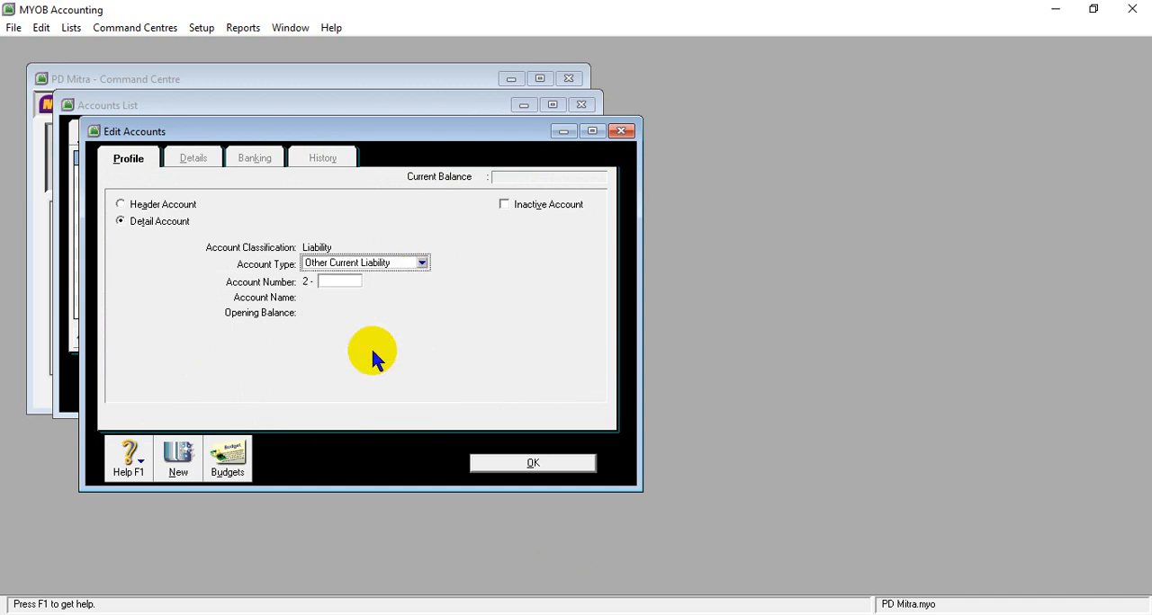
left_click(336, 282)
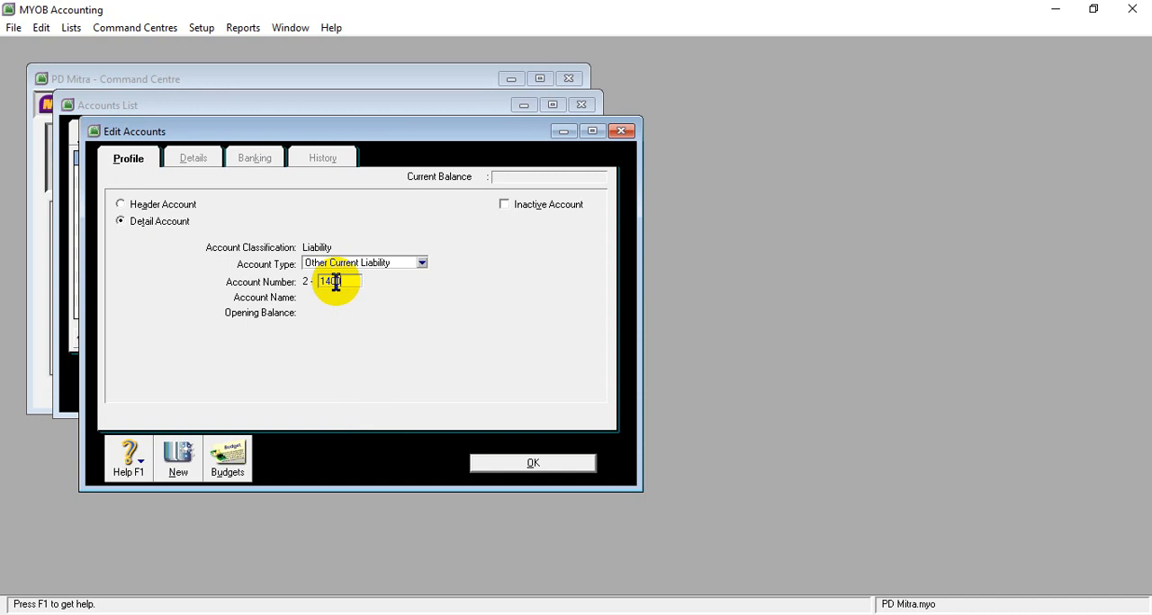
key("Tab")
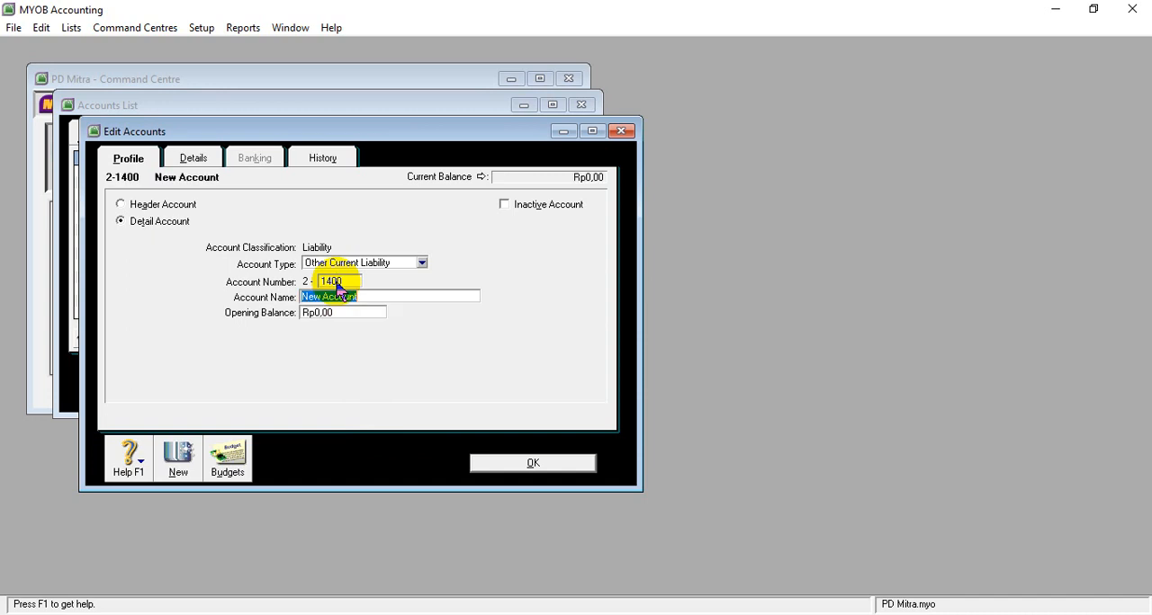
type("PPN Payable")
key("Tab")
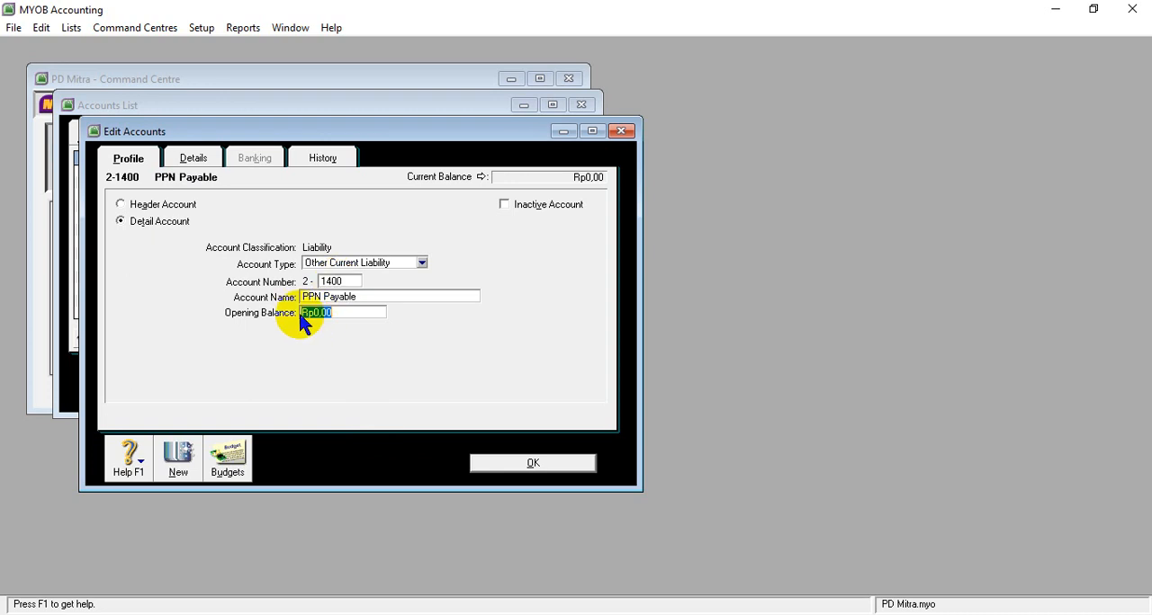
left_click(522, 463)
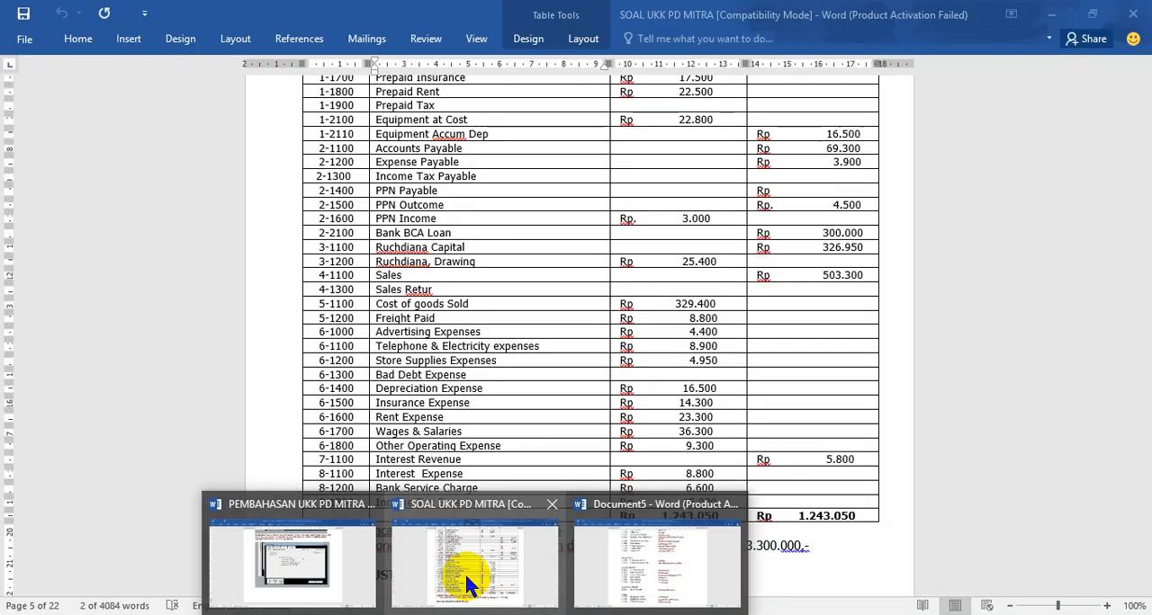
- Copy the account name PPN Outcome from the SOAL UKK PD MITRA table in Word and return to MYOB Accounting
left_click(467, 579)
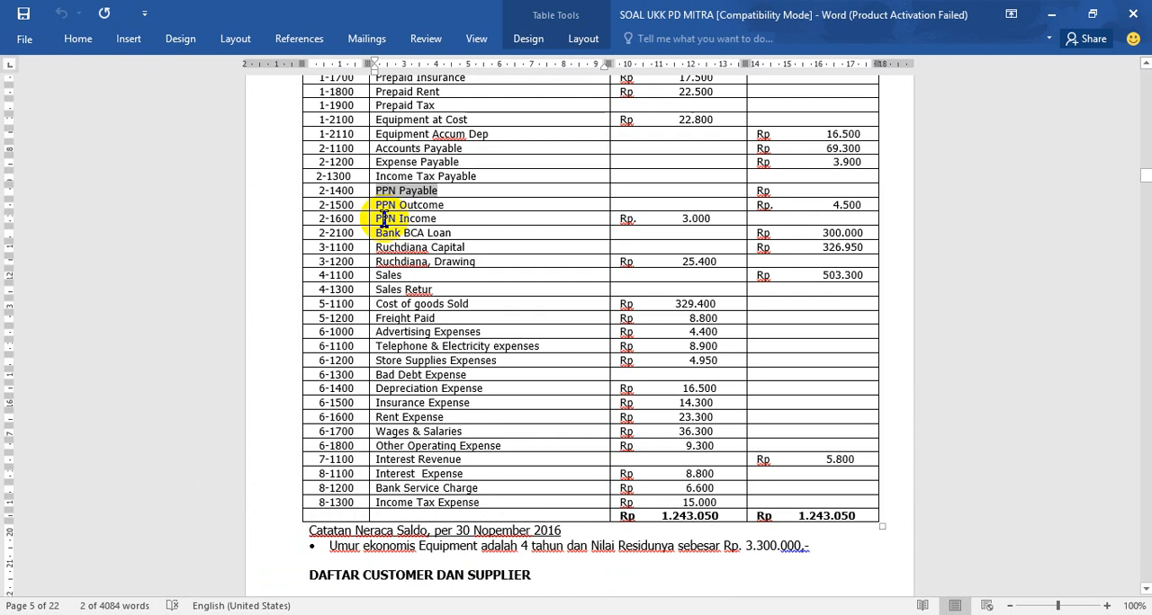
left_click_drag(376, 205, 444, 206)
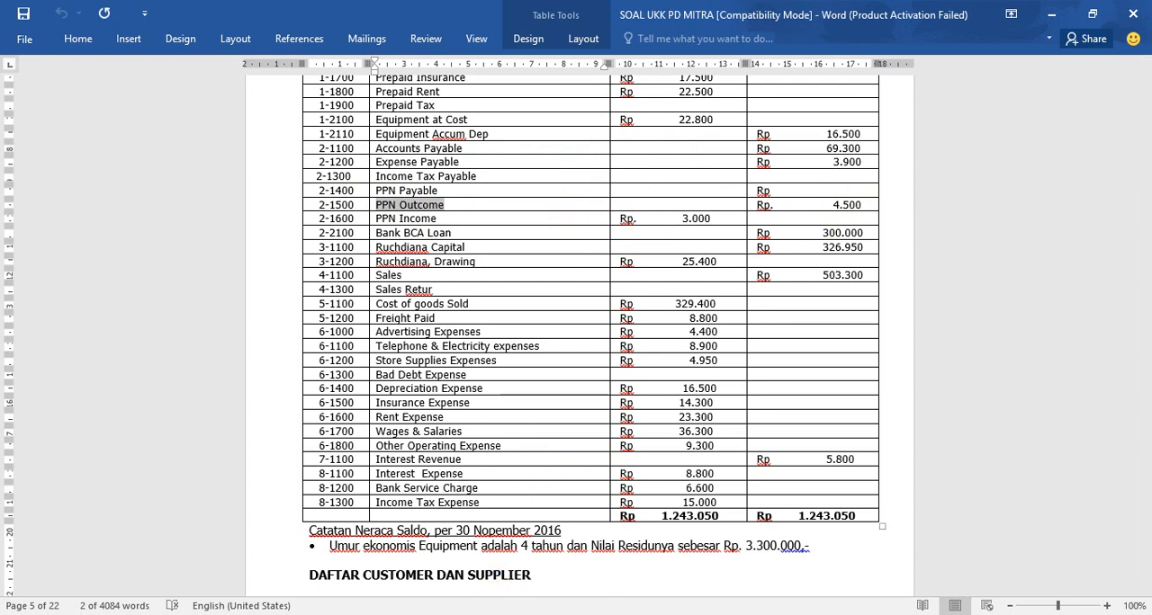
left_click(453, 614)
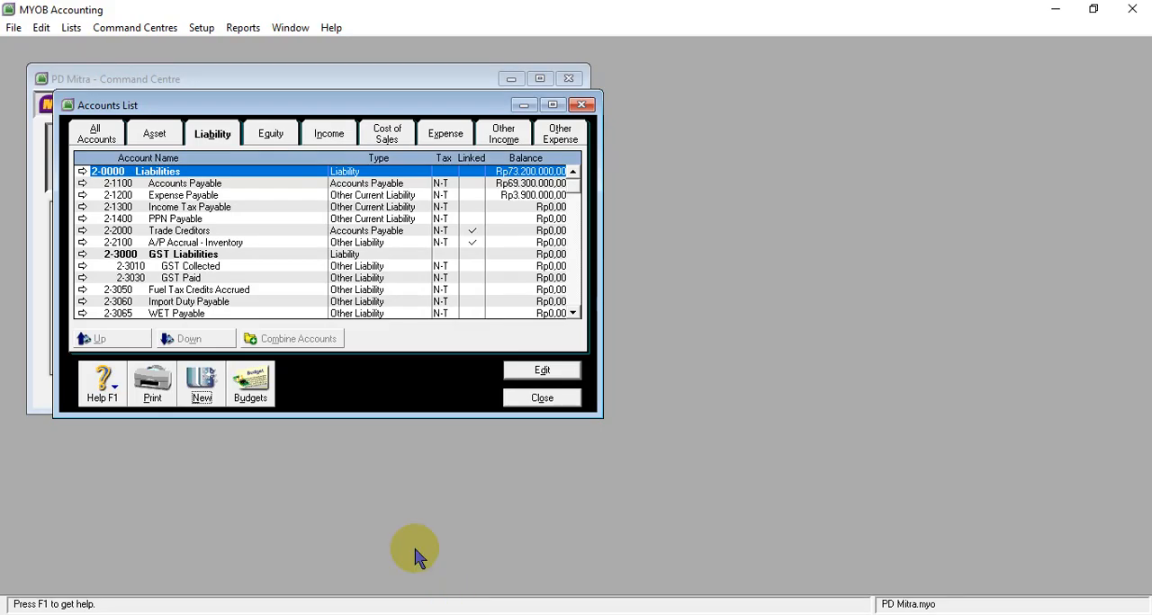
- Start a new liability account numbered 2-1500 of type Other Current Liability and name it PPN Outcome
left_click(203, 385)
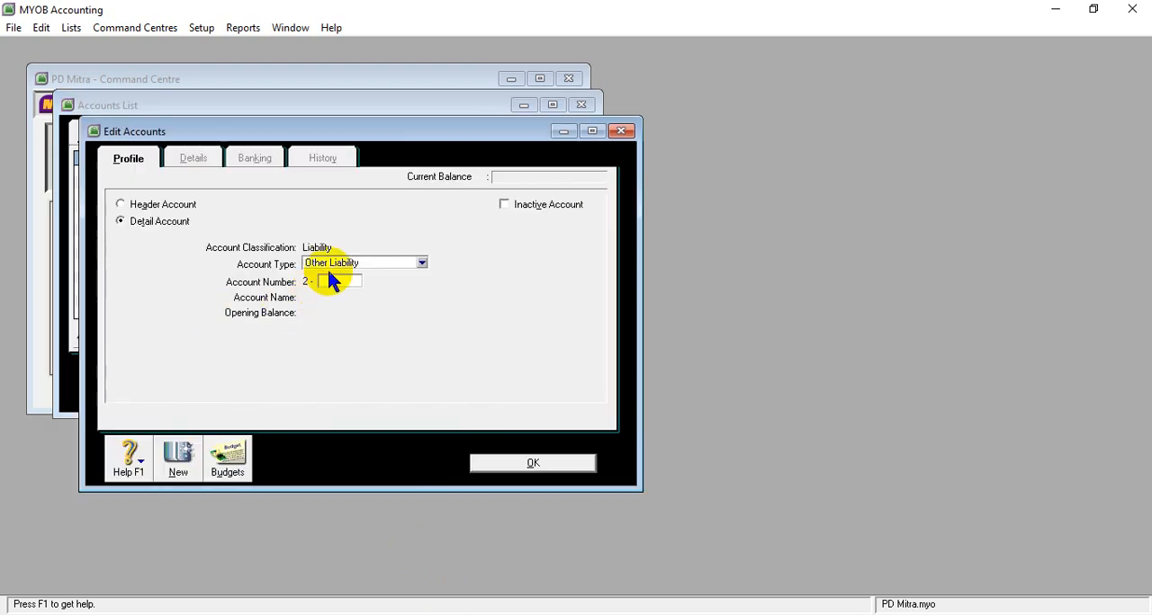
left_click(420, 263)
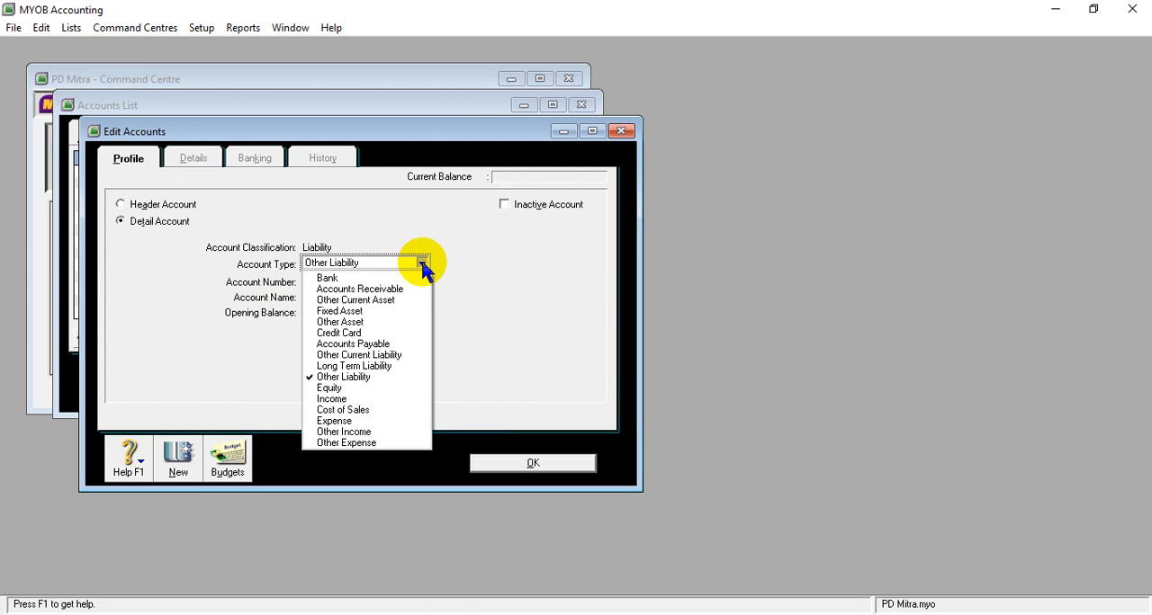
left_click(367, 355)
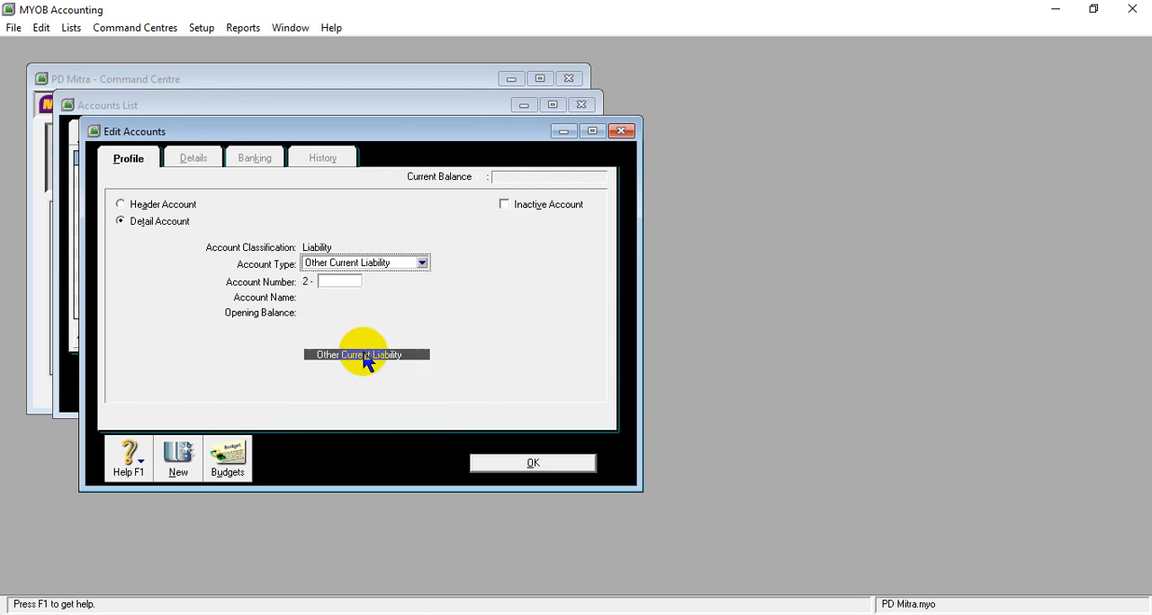
left_click(341, 281)
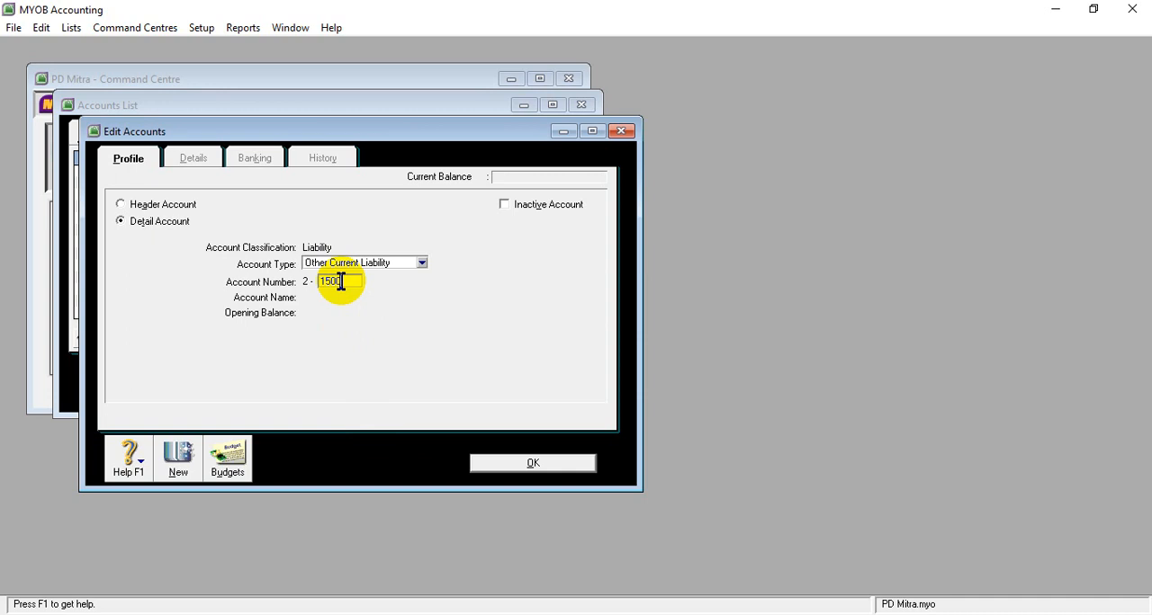
key("Tab")
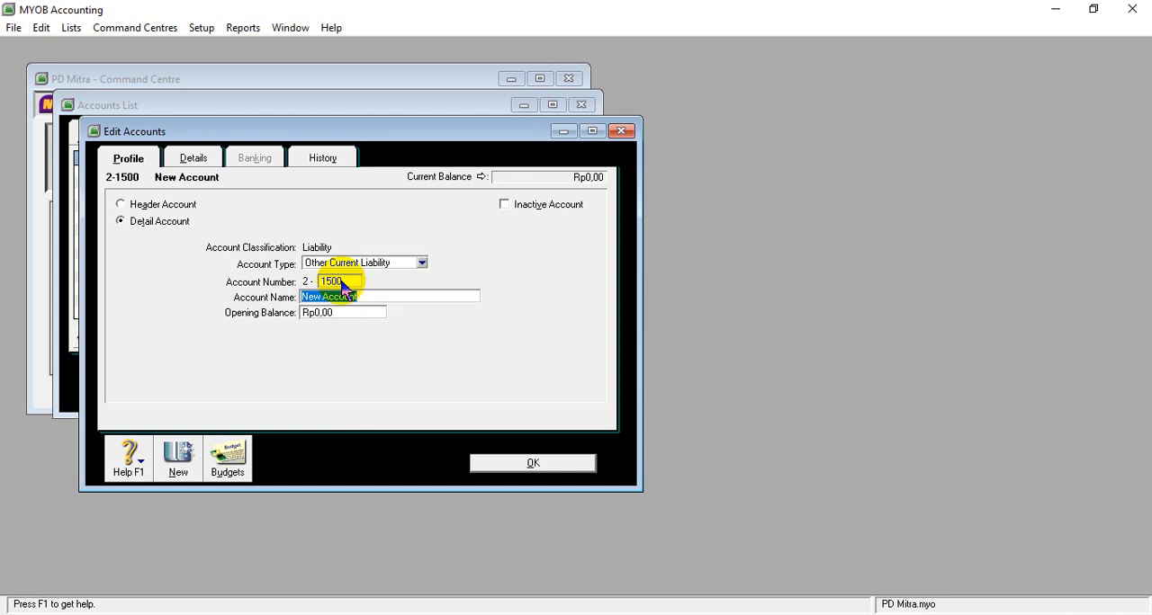
type("PPN Outcome")
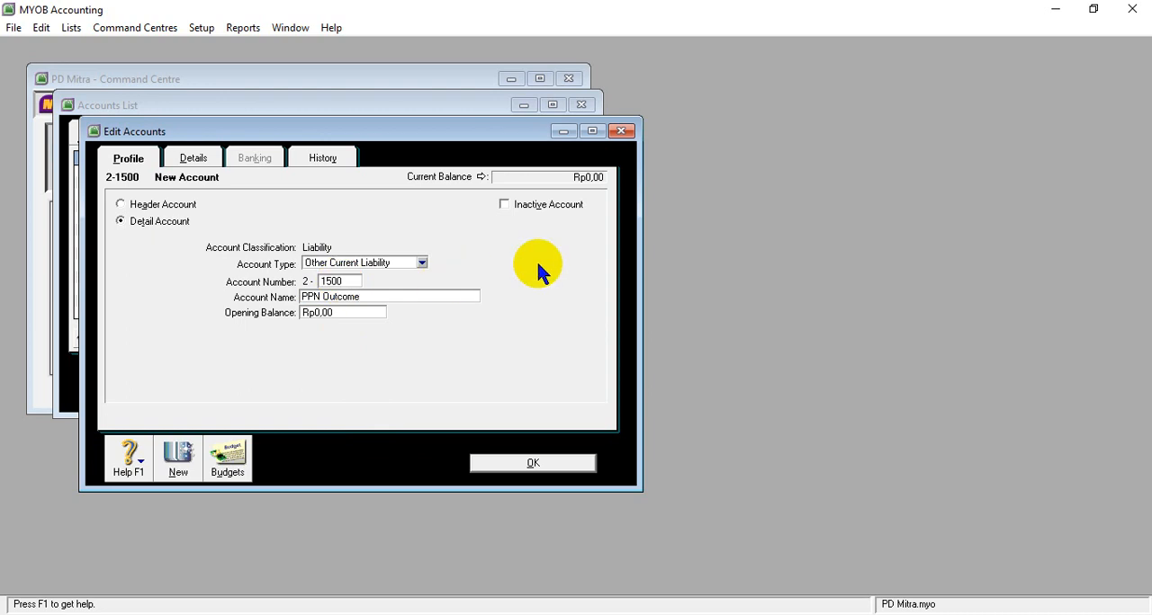
key("Tab")
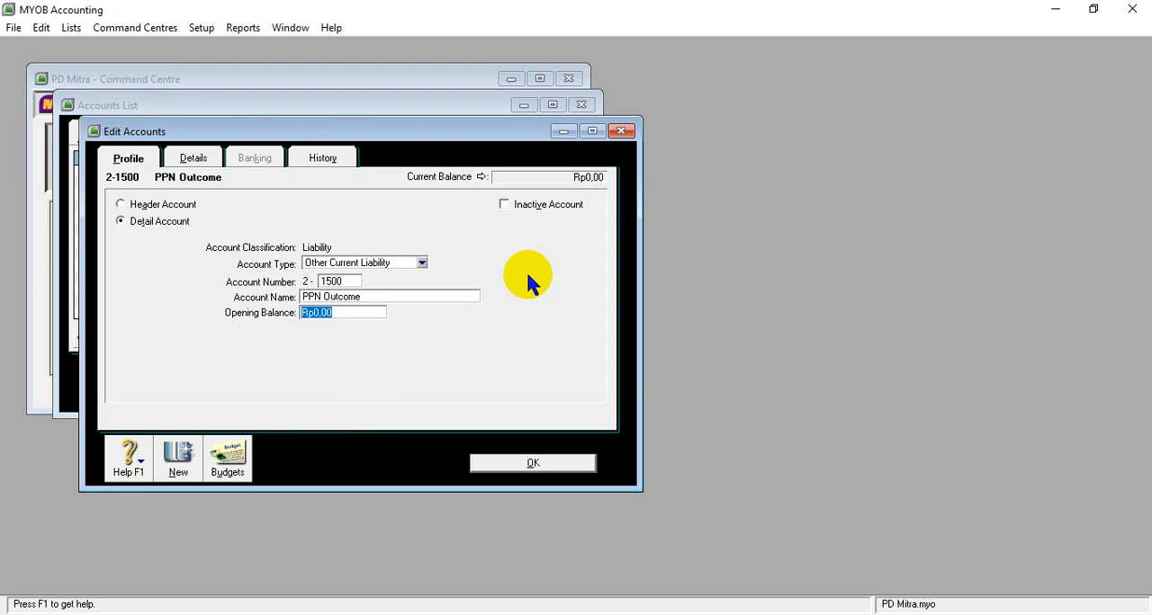
- Look up PPN Outcome's balance in the SOAL UKK PD MITRA table, enter 4500000 as its opening balance and save the account
mouse_move(477, 614)
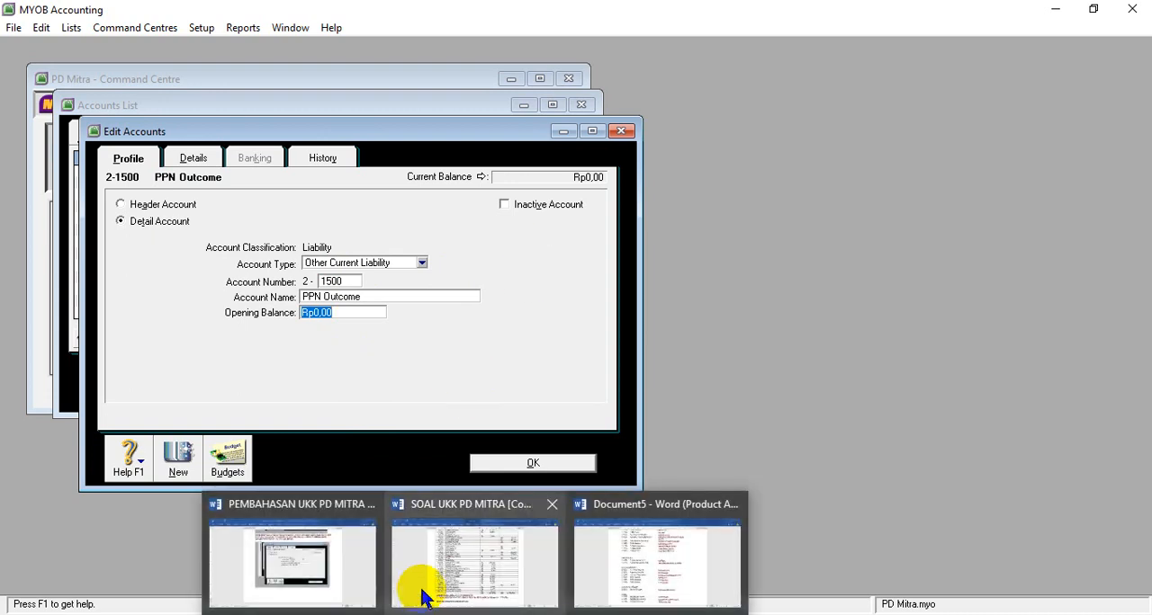
mouse_move(456, 583)
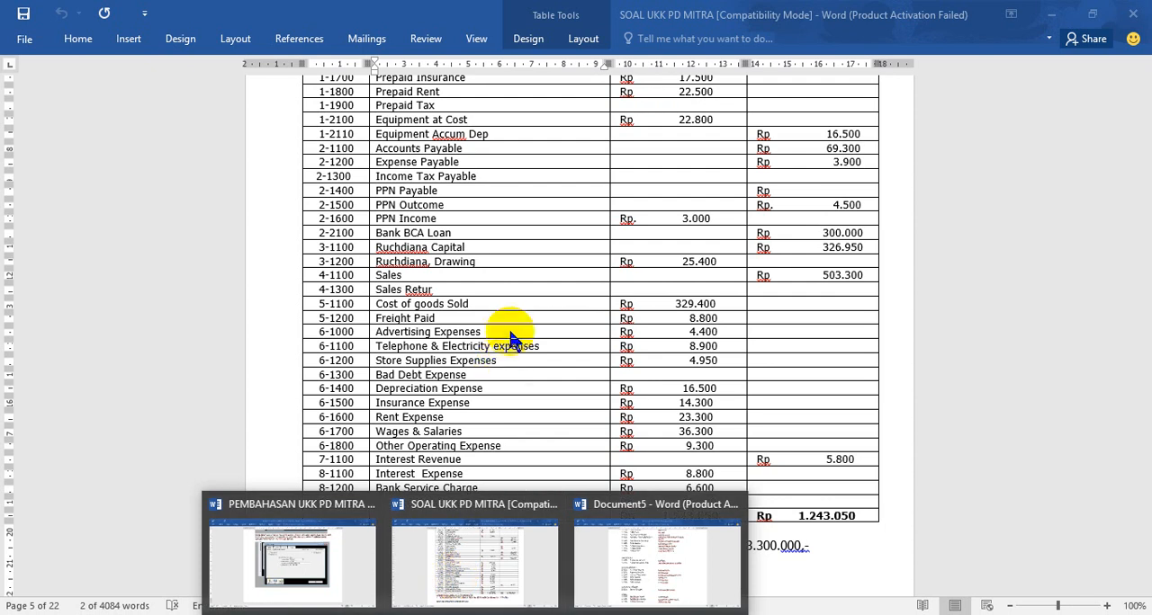
type("4500000")
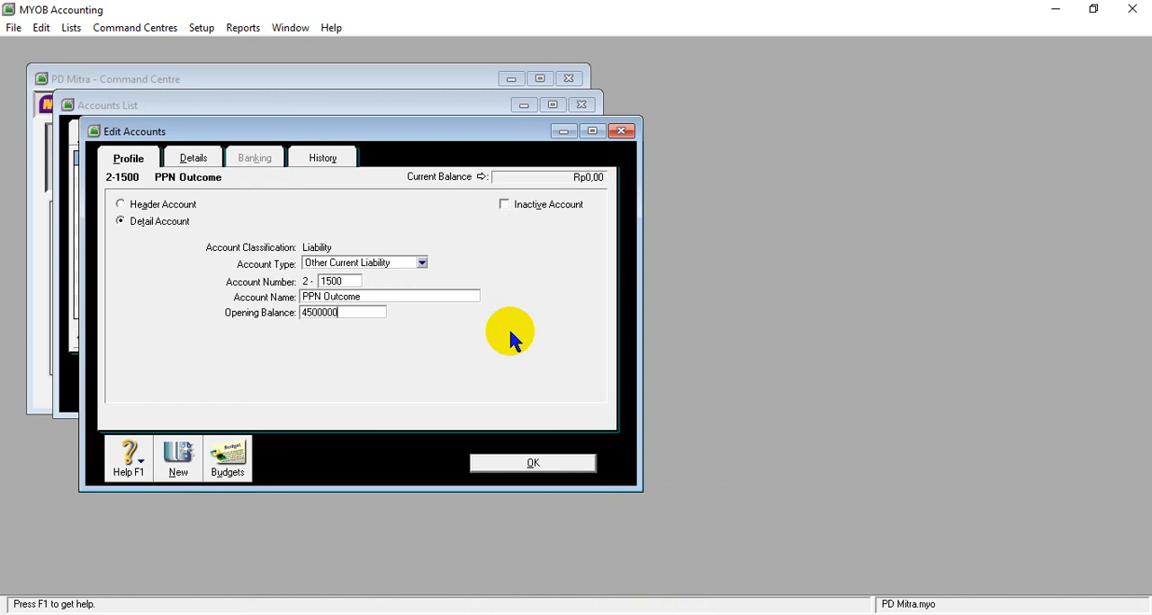
key("Tab")
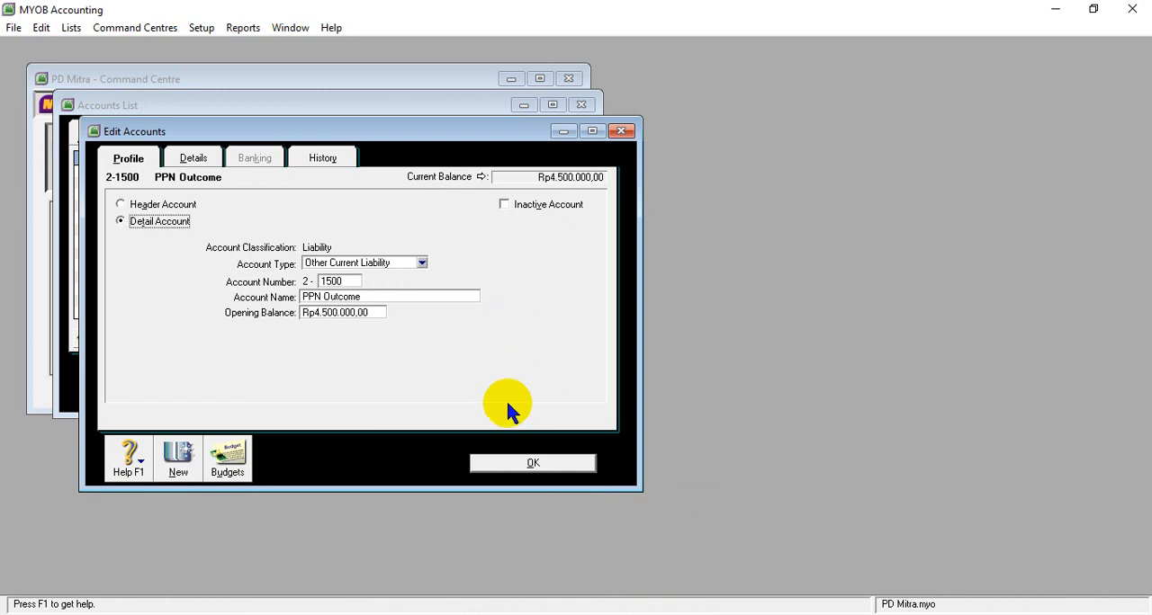
left_click(518, 466)
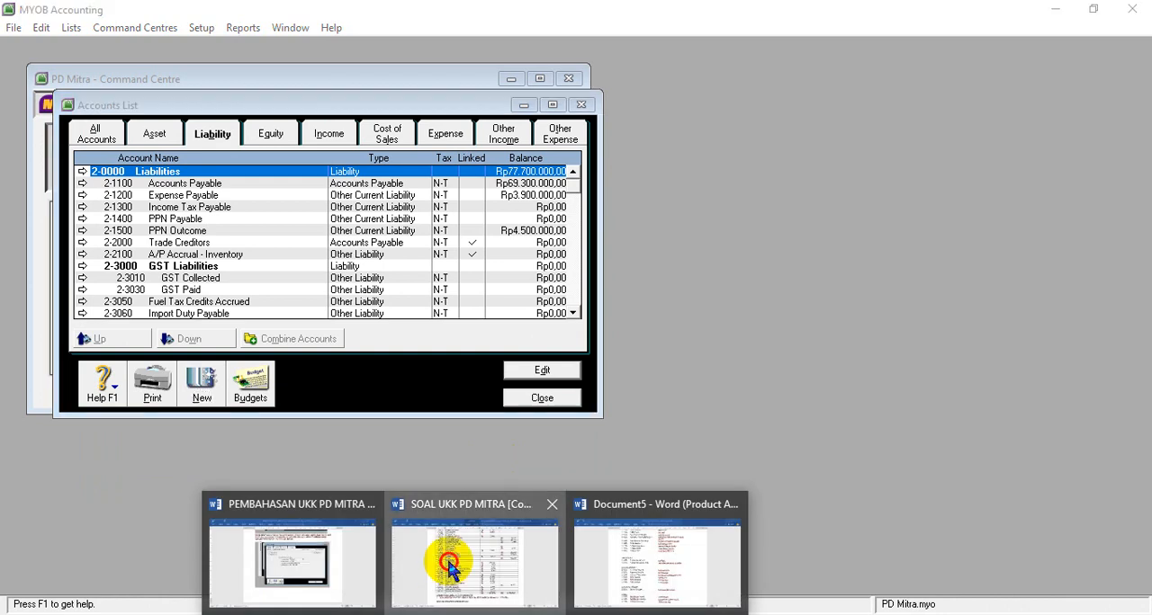
- Copy the account name PPN Income from the SOAL UKK PD MITRA table in Word and return to MYOB Accounting
left_click(442, 561)
left_click_drag(377, 219, 429, 228)
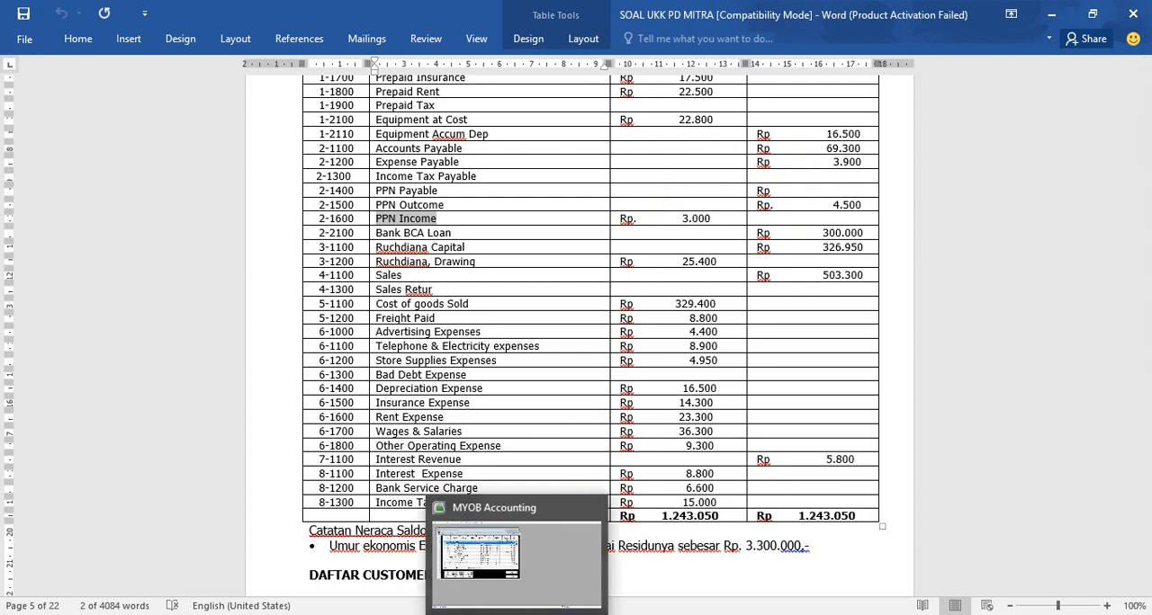
left_click(519, 614)
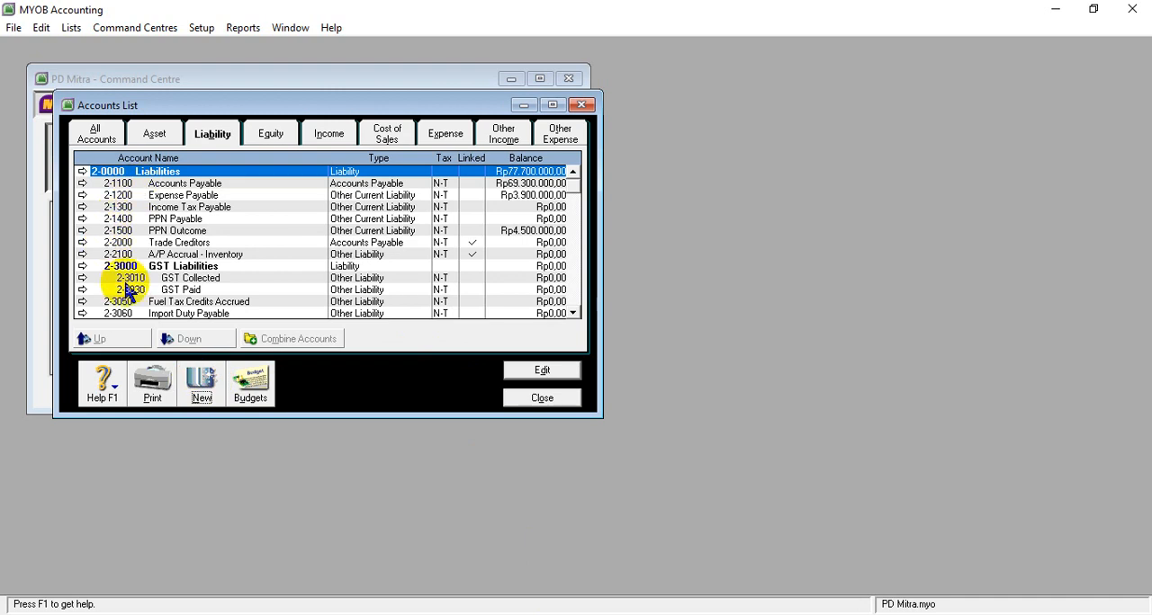
- Start a new liability account numbered 2-1600 of type Other Current Liability and name it PPN Income
left_click(202, 381)
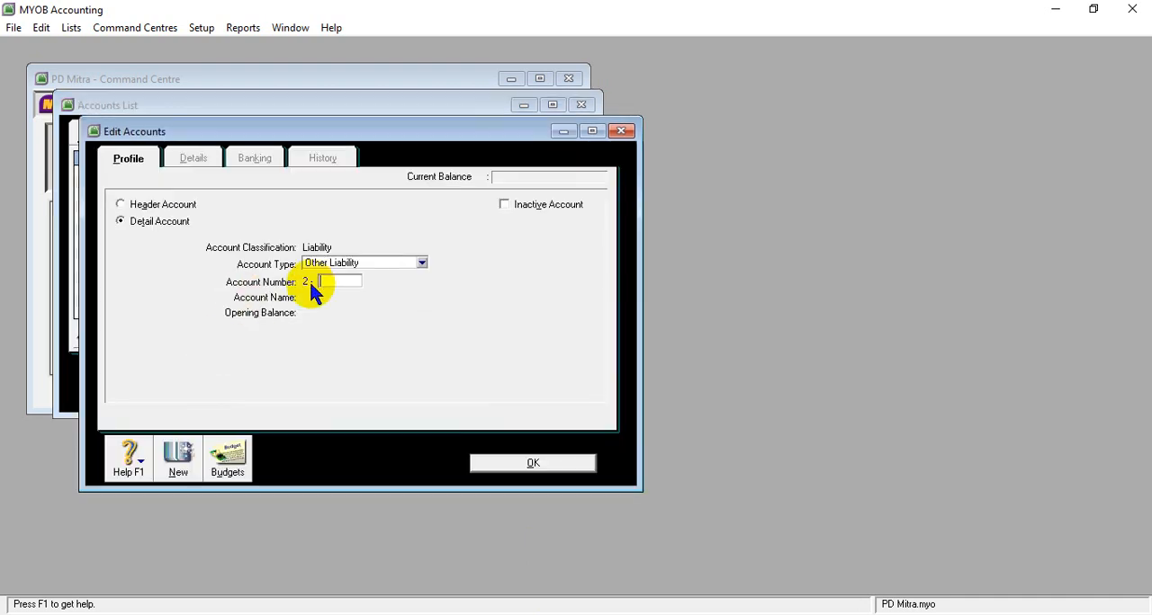
left_click(421, 263)
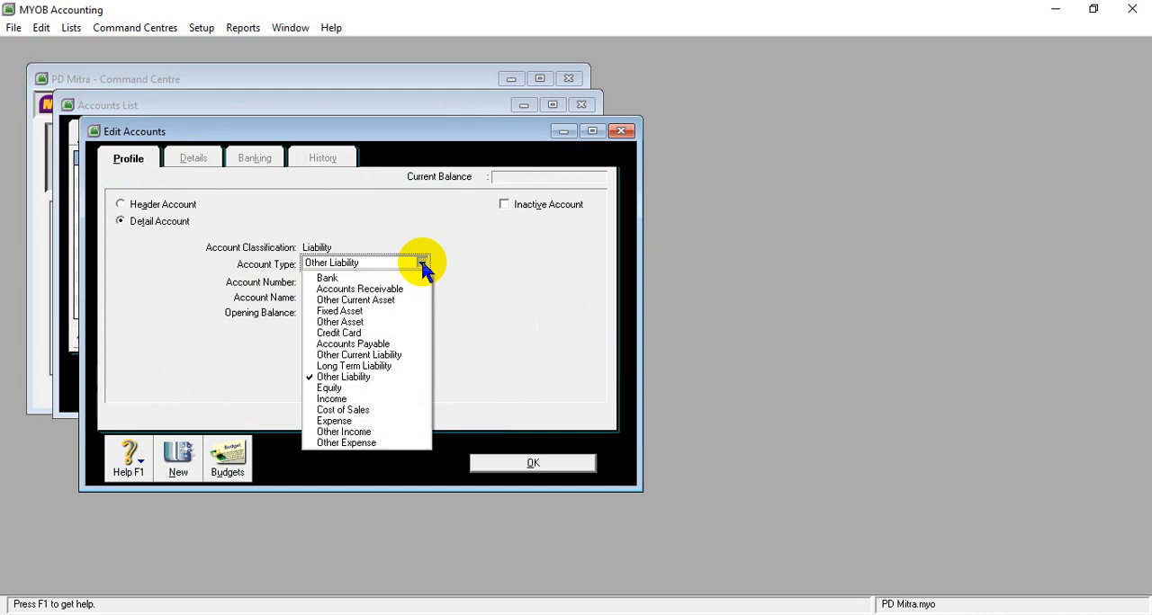
left_click(355, 357)
left_click(331, 283)
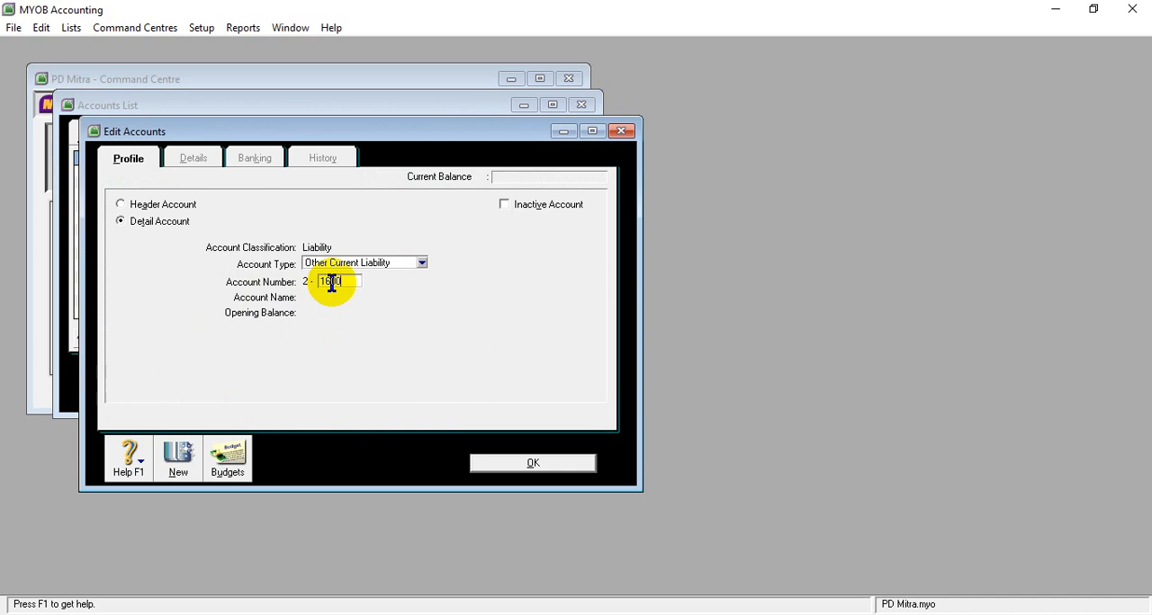
key("Tab")
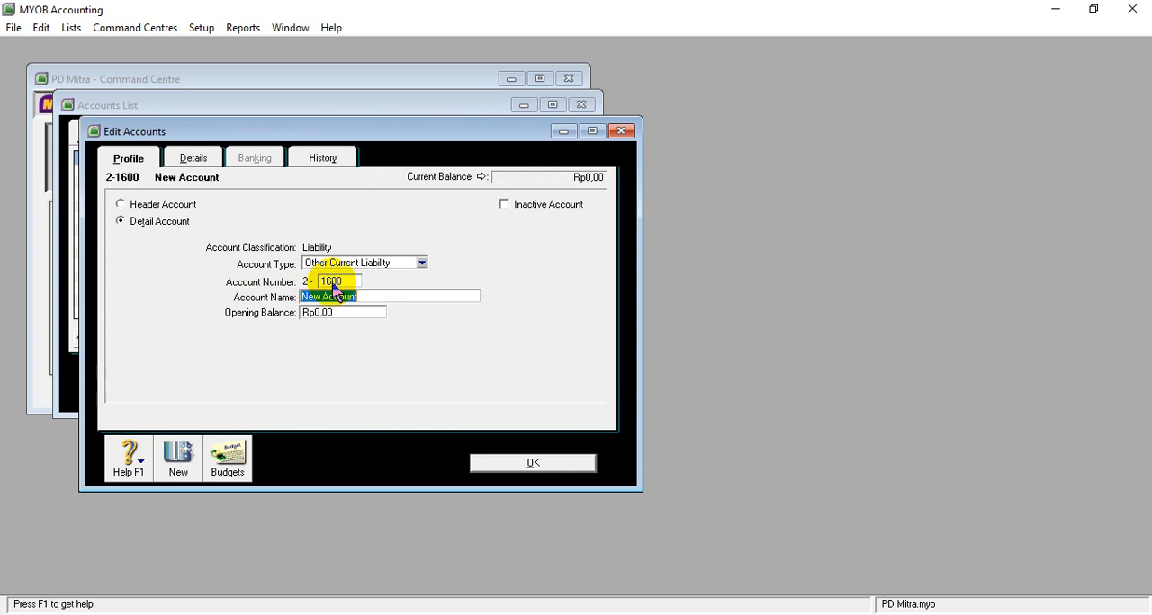
type("PPN Income")
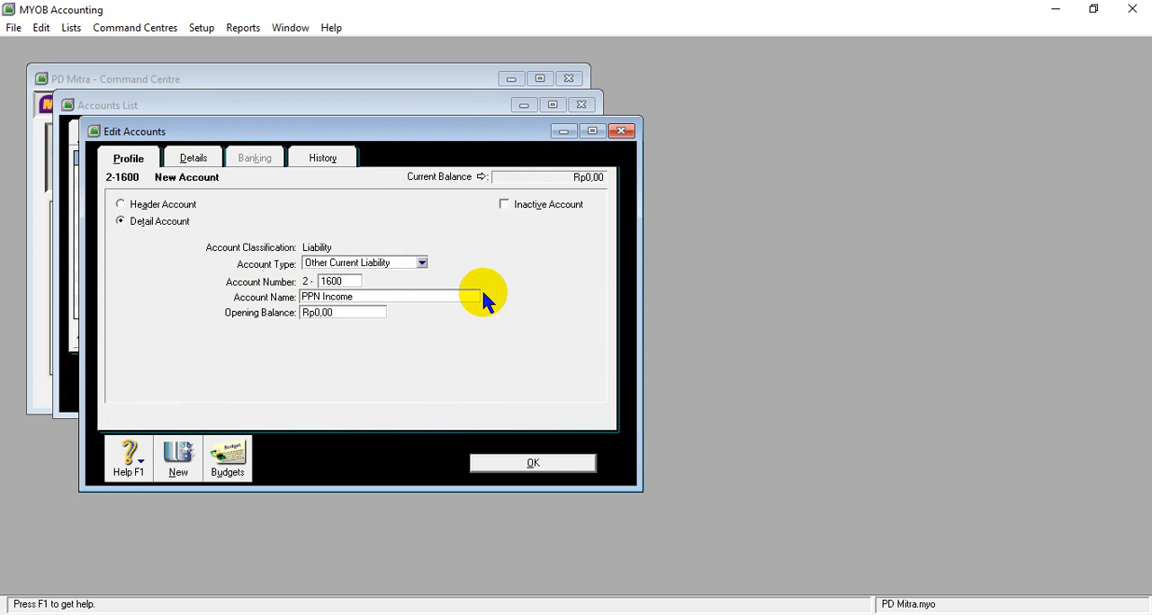
key("Tab")
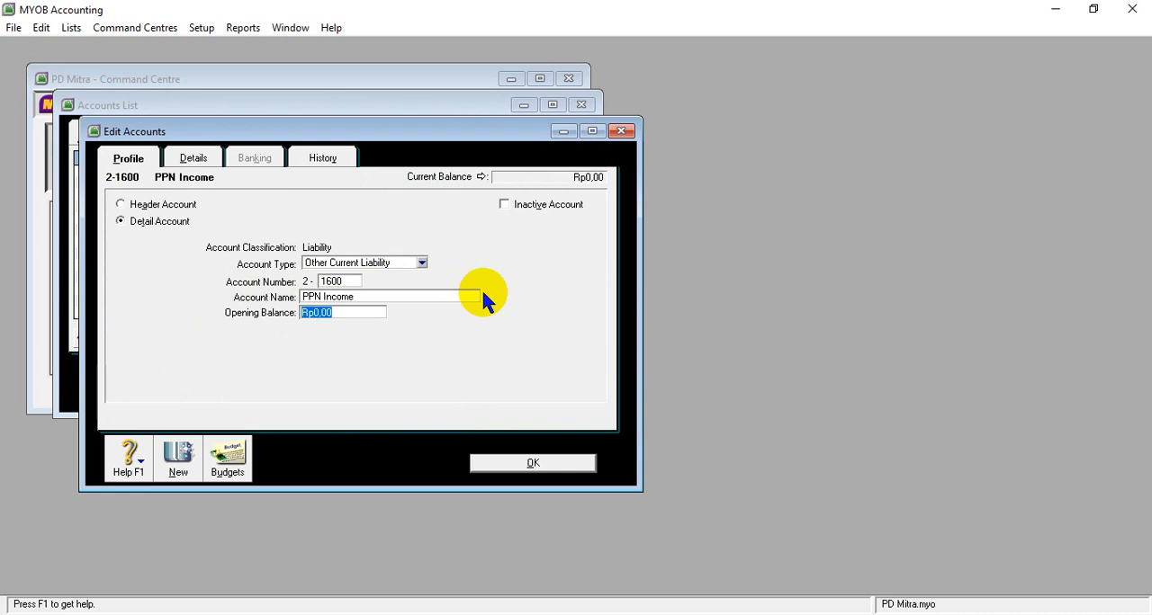
- Check PPN Income's debit balance in the Word table, enter -3000000 as its opening balance and save the account
key("BackSpace")
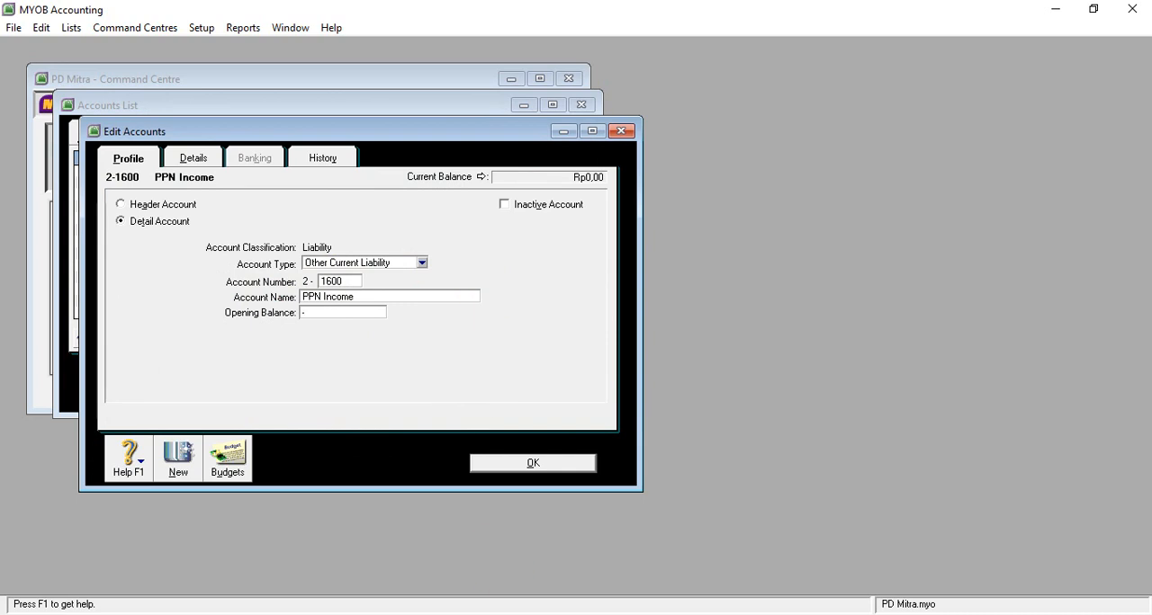
mouse_move(475, 614)
mouse_move(464, 576)
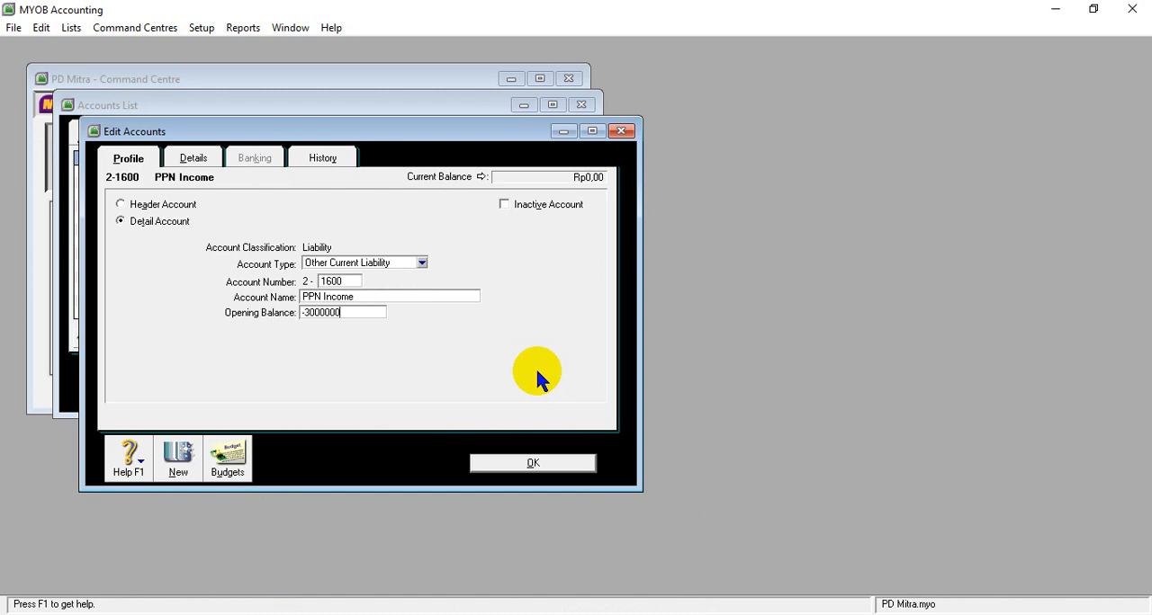
key("Tab")
left_click(532, 463)
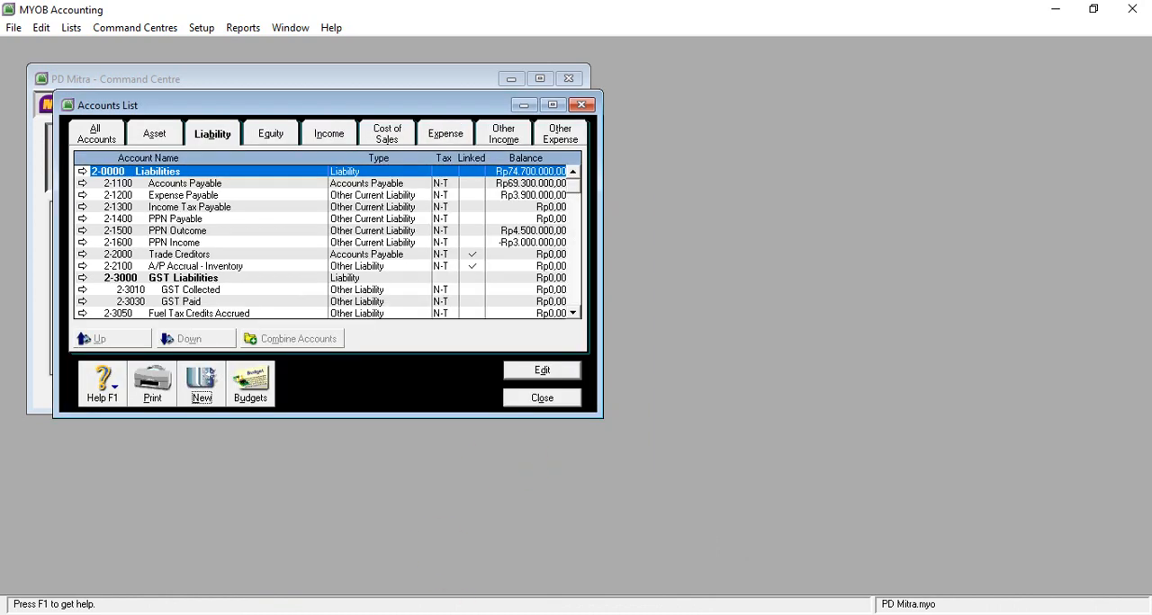
- Copy the account name Bank BCA Loan from the SOAL UKK PD MITRA table in Word
left_click(453, 550)
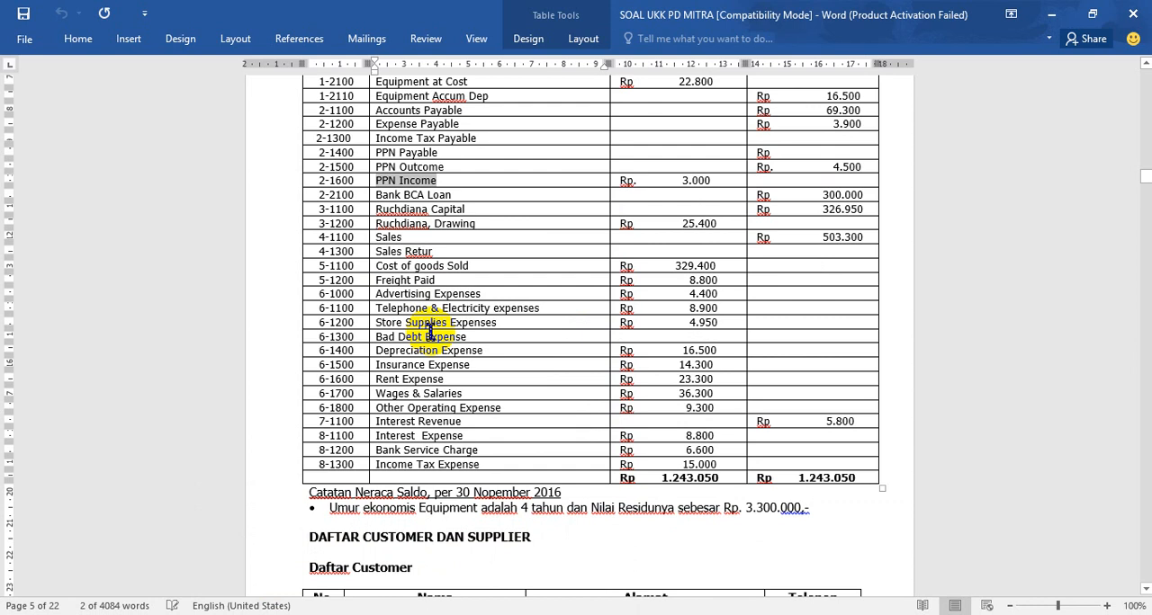
left_click_drag(385, 193, 444, 192)
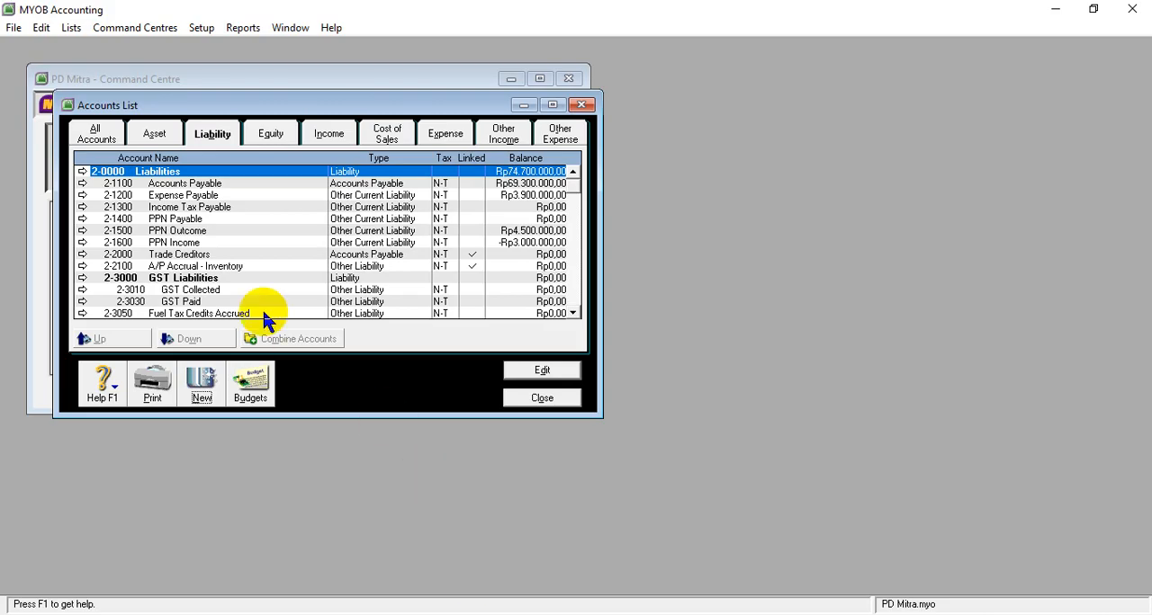
- In MYOB Accounting, open liability account 2-2100 A/P Accrual - Inventory for editing and set its account type to Long Term Liability
scroll(211, 296, "down", 2)
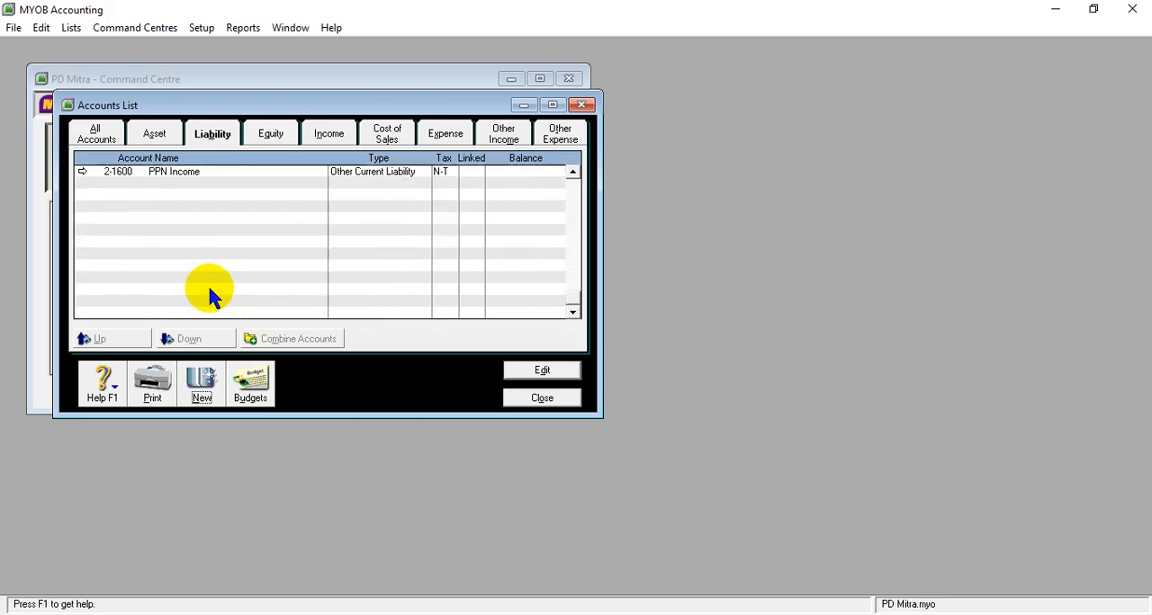
scroll(142, 254, "up", 1)
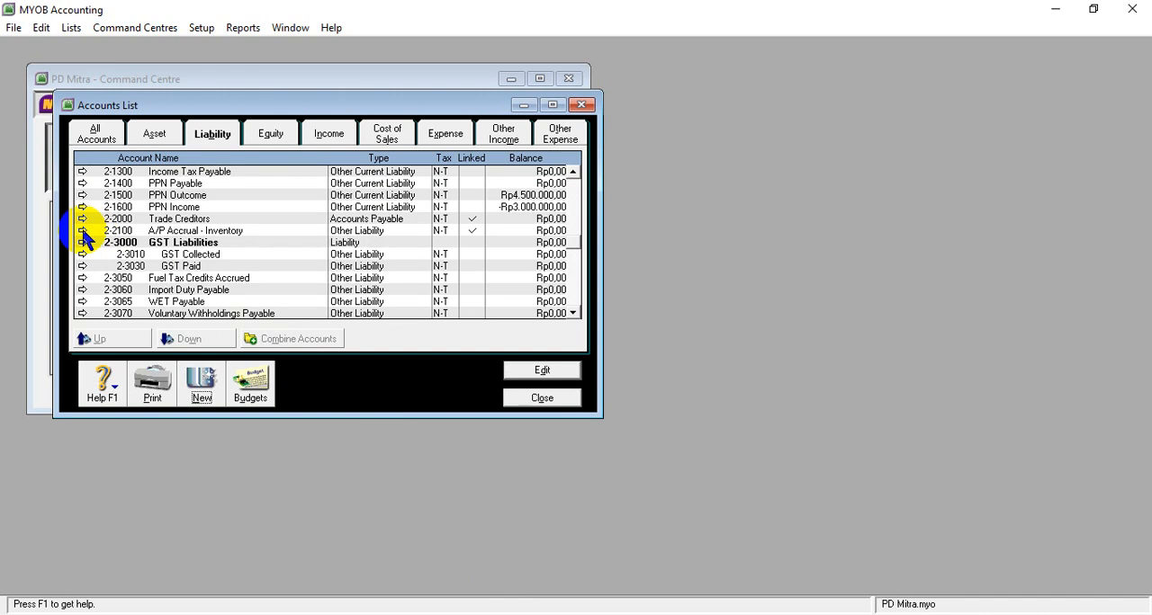
left_click(82, 230)
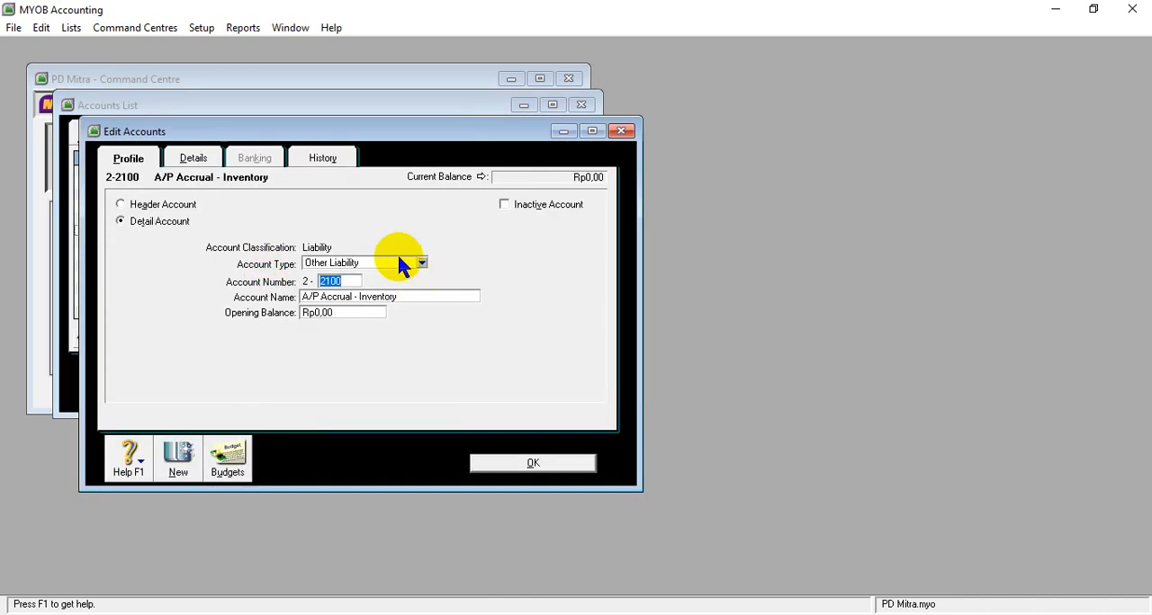
left_click(422, 264)
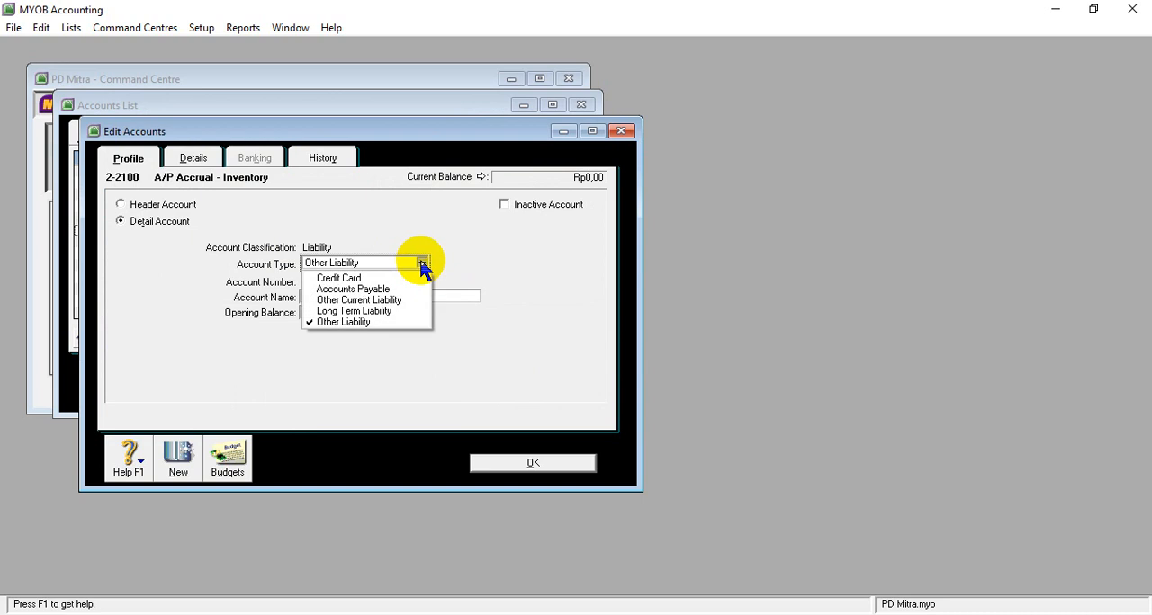
left_click(382, 311)
key("Tab")
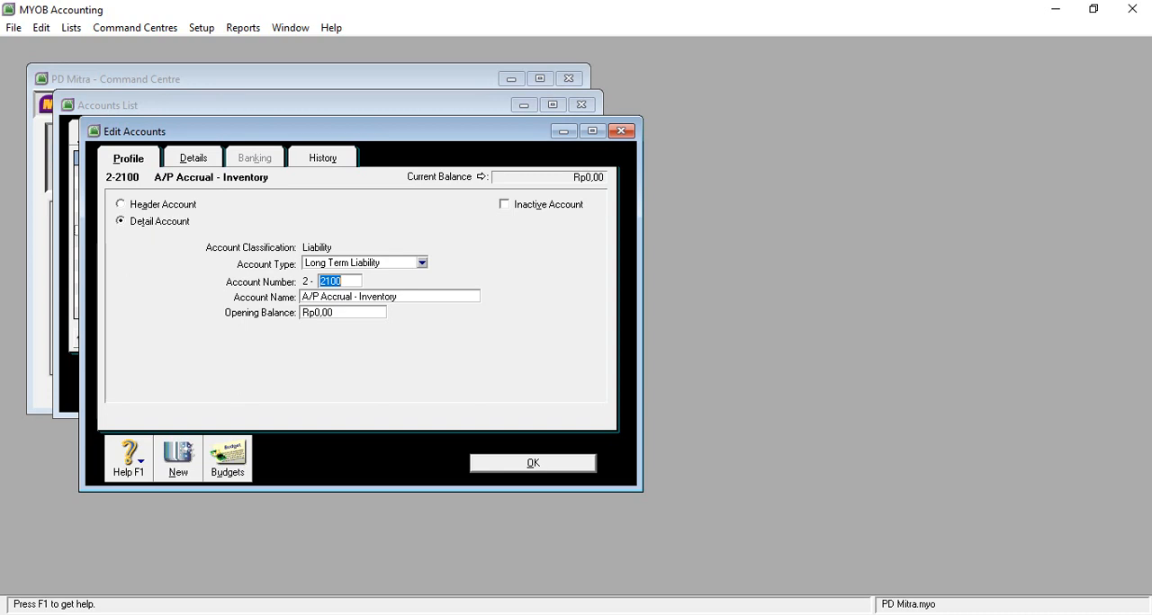
- Check the classification of account 2-2100 Bank BCA Loan in the Document5 account list in Word and return to MYOB Accounting
mouse_move(476, 599)
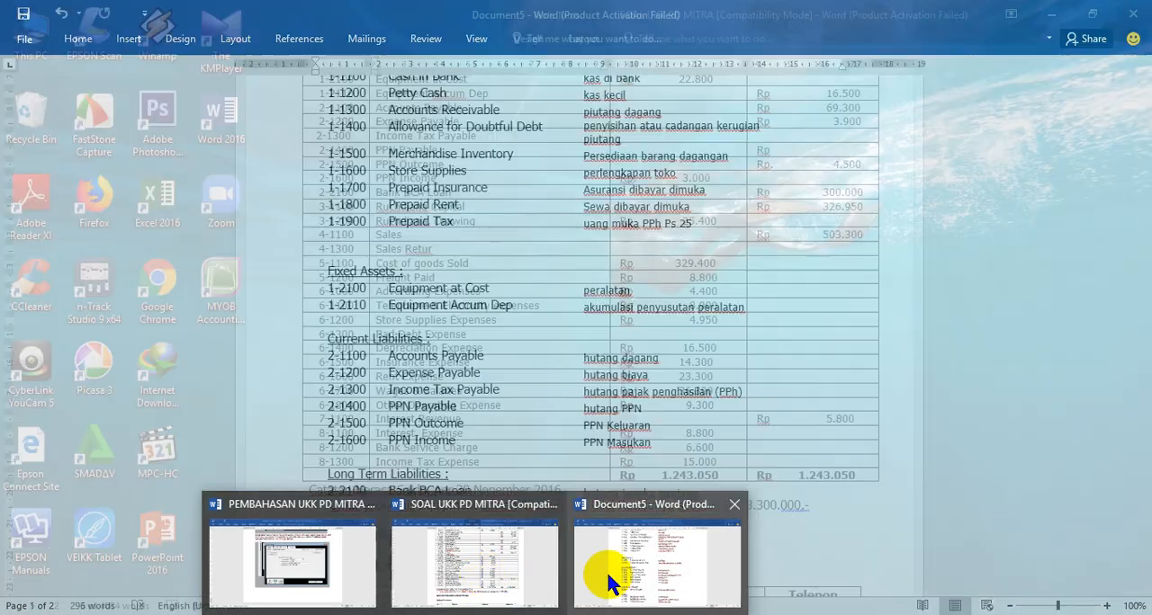
mouse_move(627, 583)
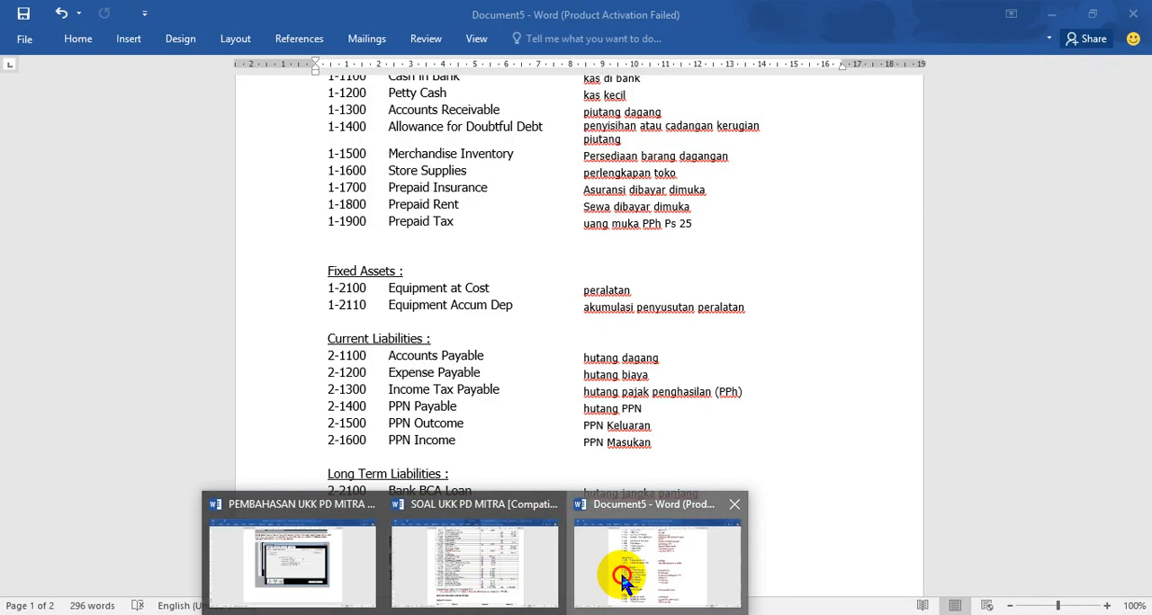
left_click(627, 583)
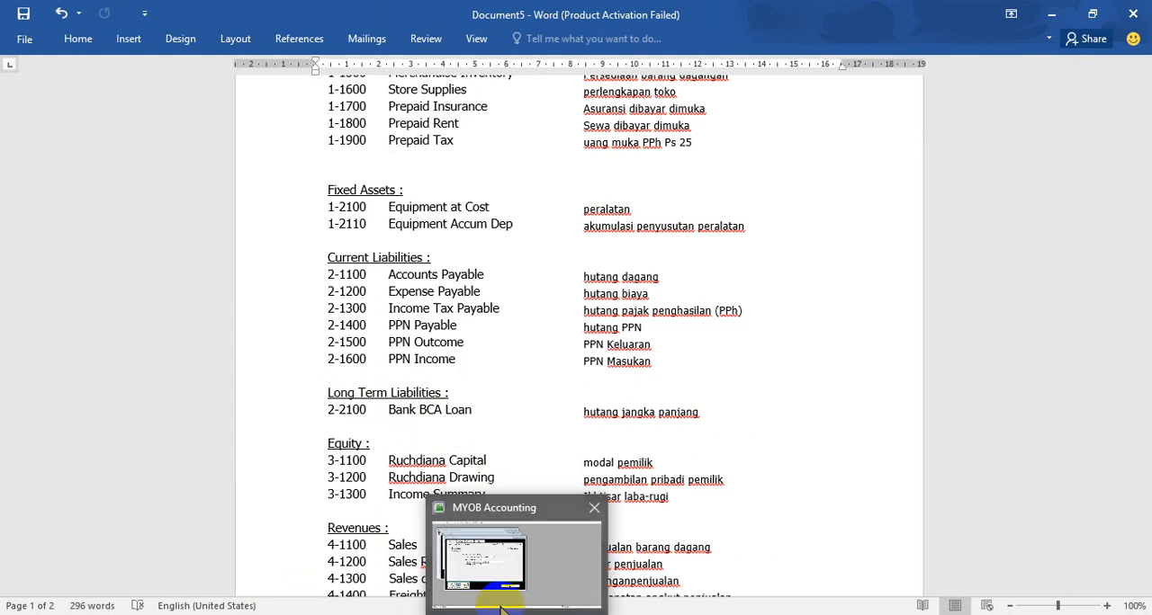
left_click(489, 571)
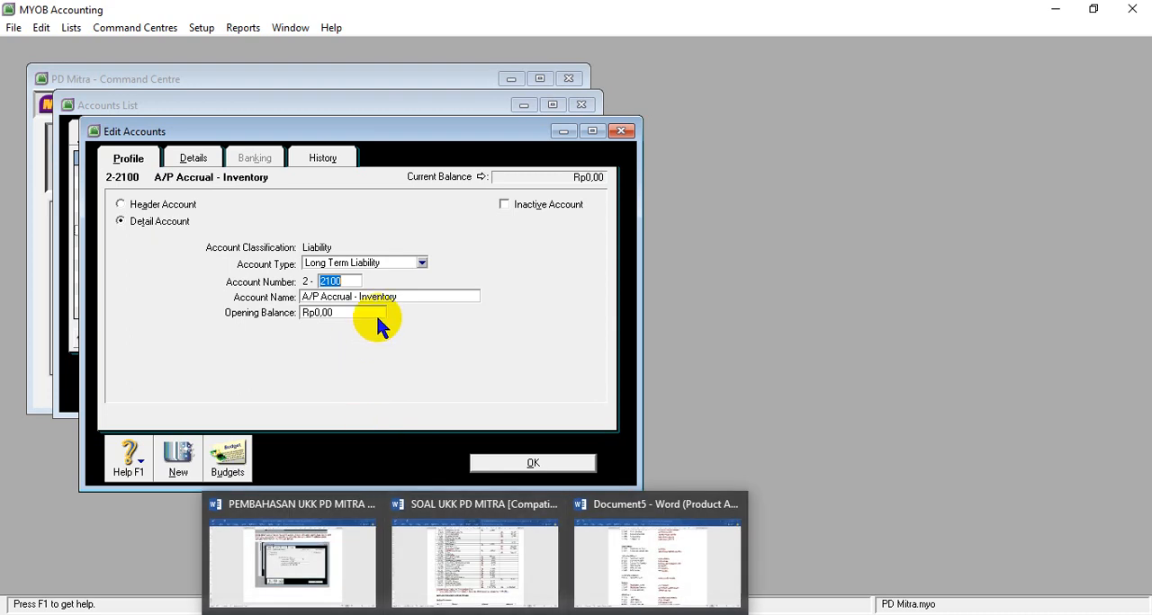
- Name liability account 2-2100 Bank BCA Loan, set its opening balance to 300000000 and save the account
left_click(357, 297)
type("Bank BCA Loan")
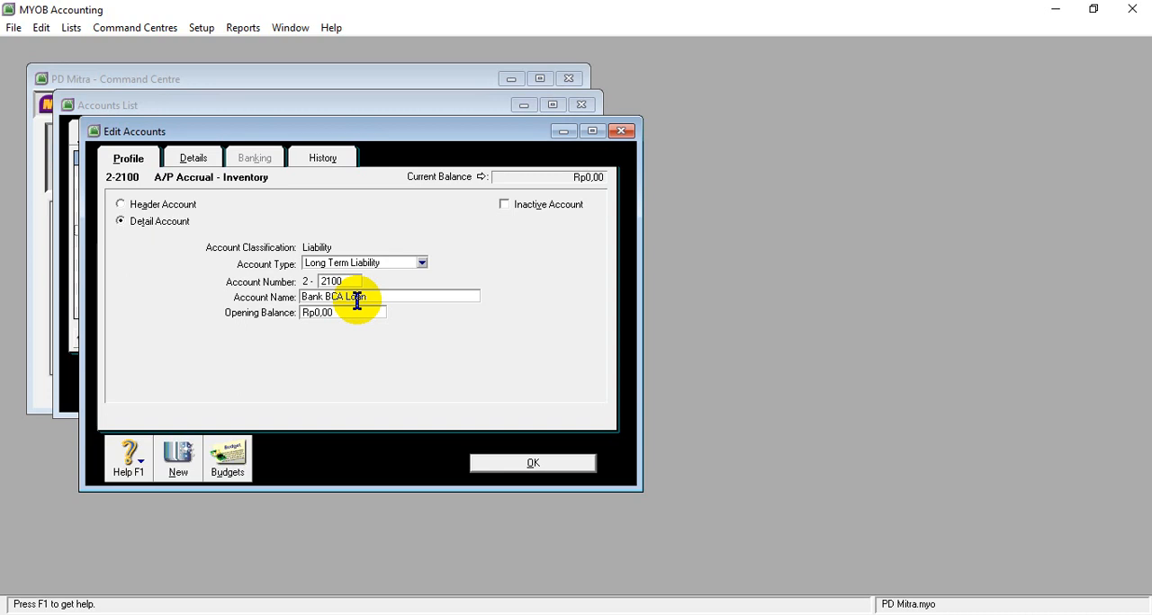
key("Tab")
type("3")
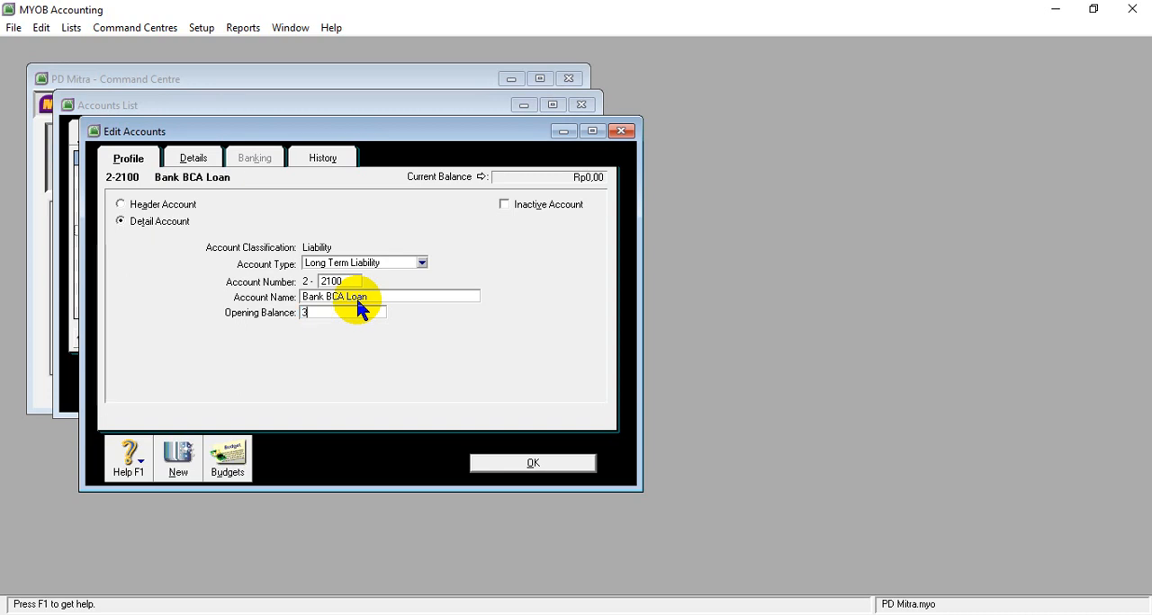
type("00.000.000")
key("Tab")
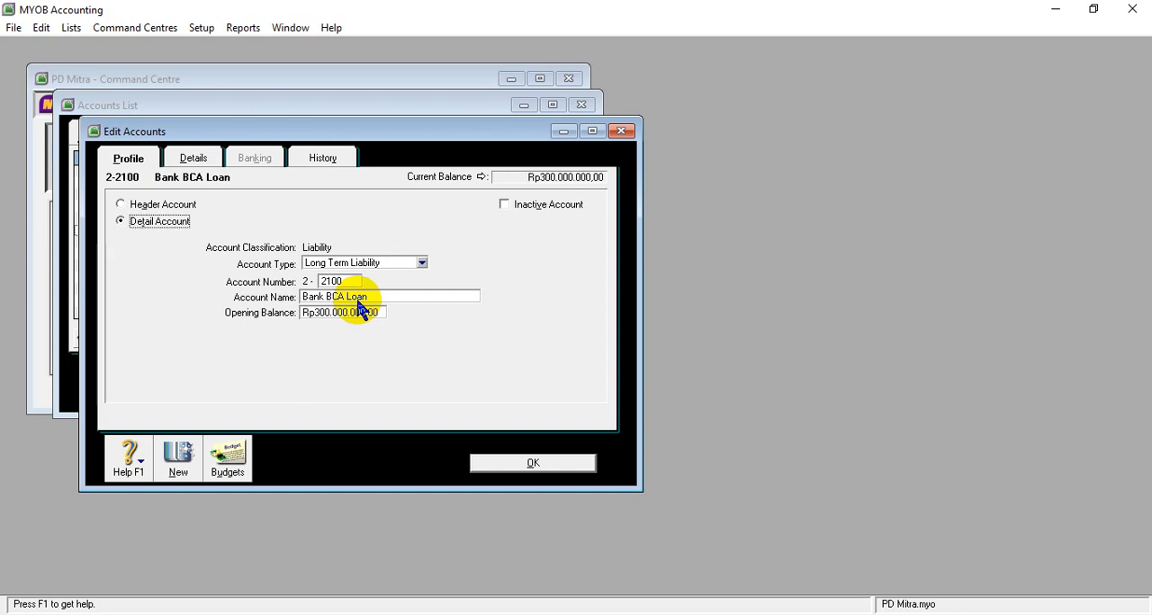
left_click(511, 464)
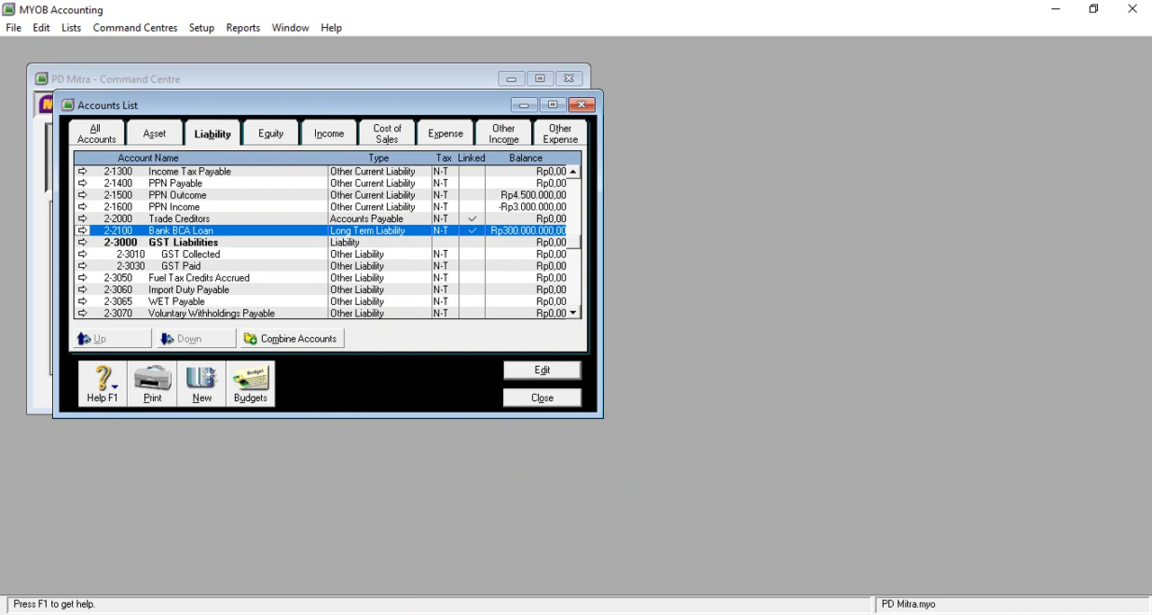
- Copy the owner's capital account name for 3-1100 from the SOAL UKK PD MITRA table in Word
left_click(476, 573)
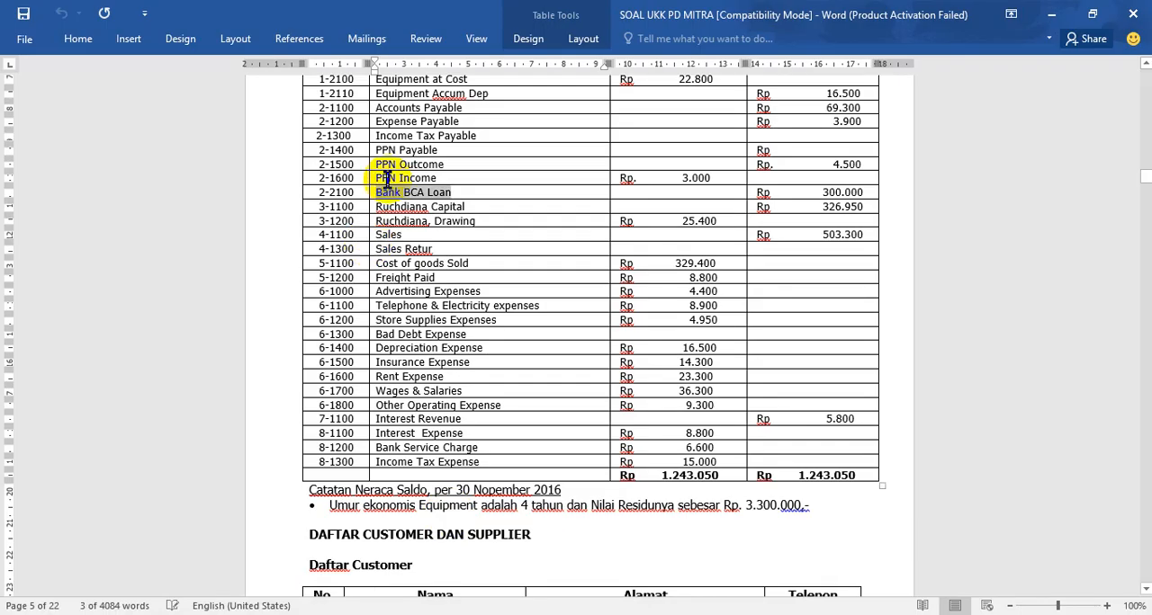
left_click_drag(379, 208, 379, 207)
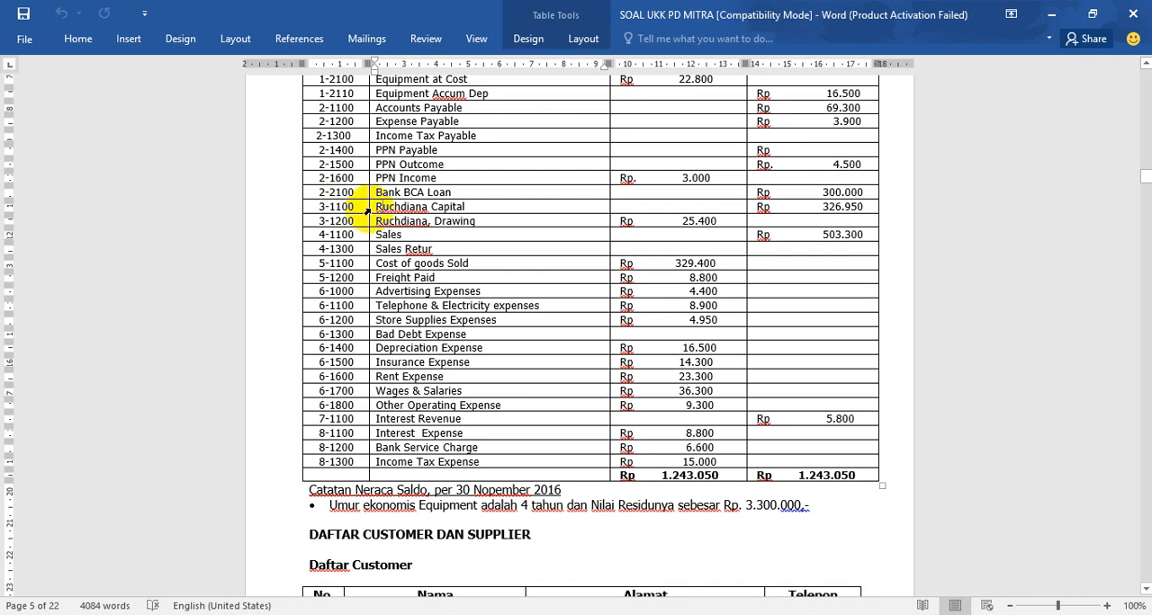
left_click_drag(375, 207, 465, 207)
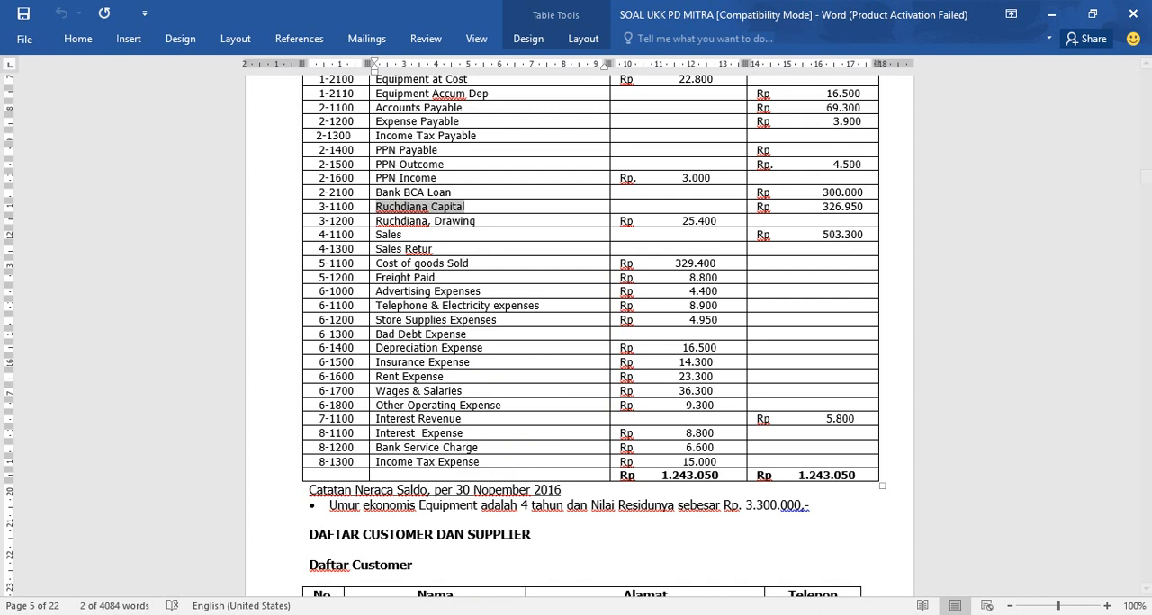
- Check the Equity accounts in the Document5 account list in Word and return to MYOB Accounting
mouse_move(475, 614)
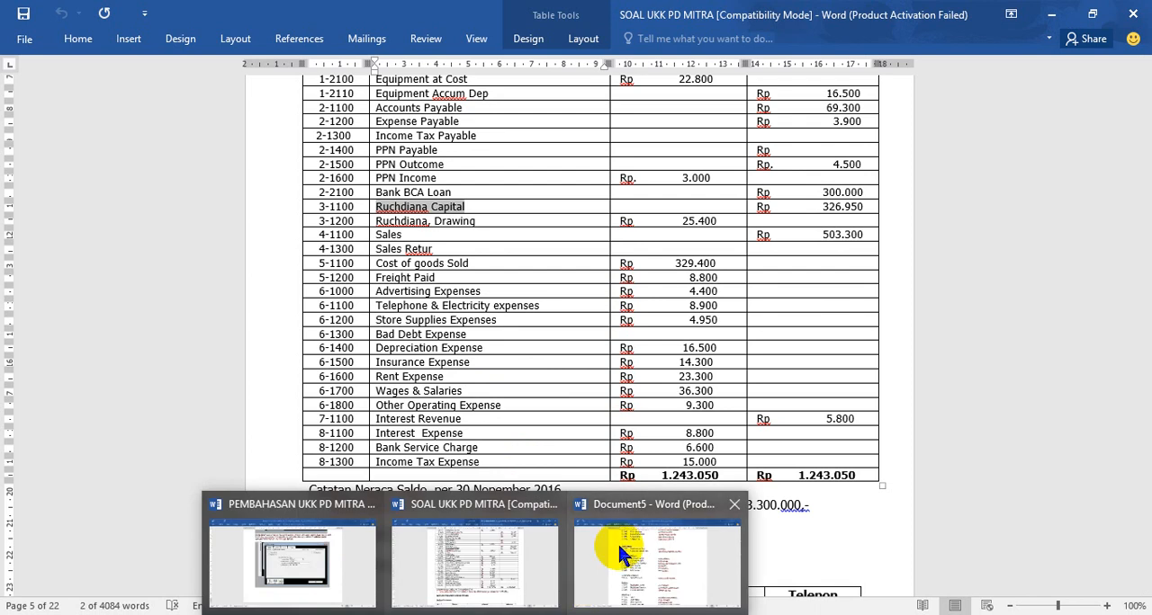
left_click(640, 551)
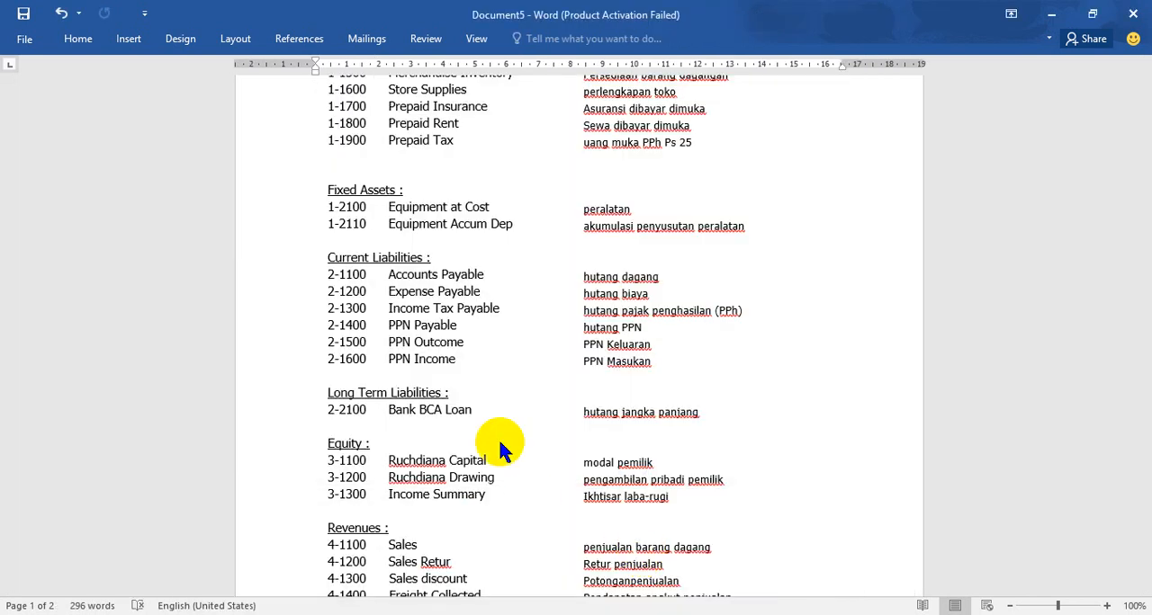
scroll(499, 414, "down", 4)
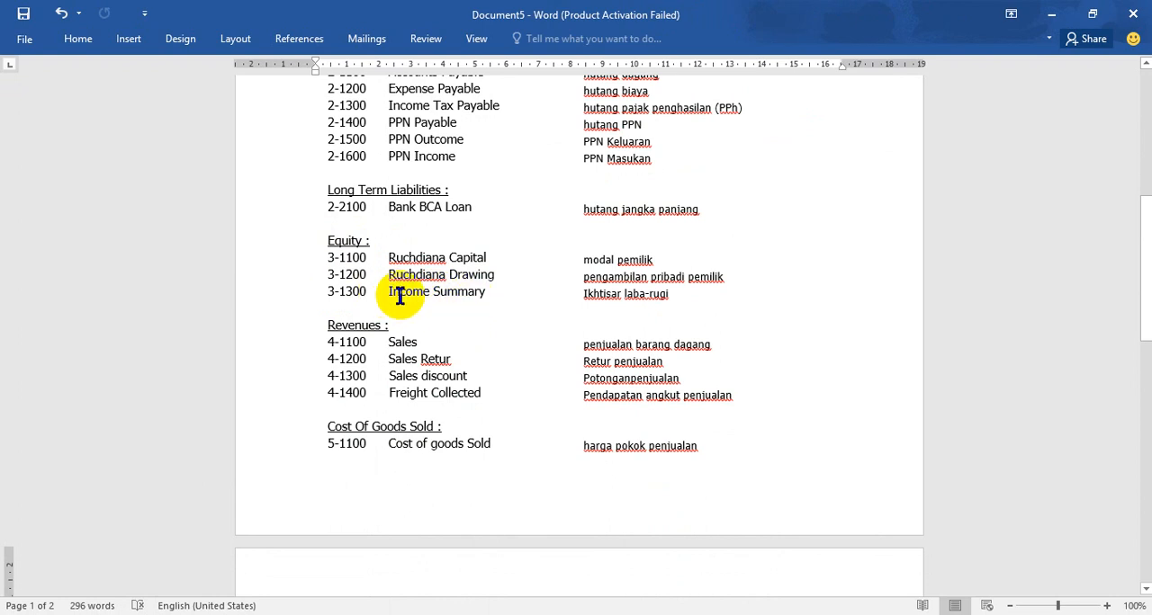
mouse_move(477, 612)
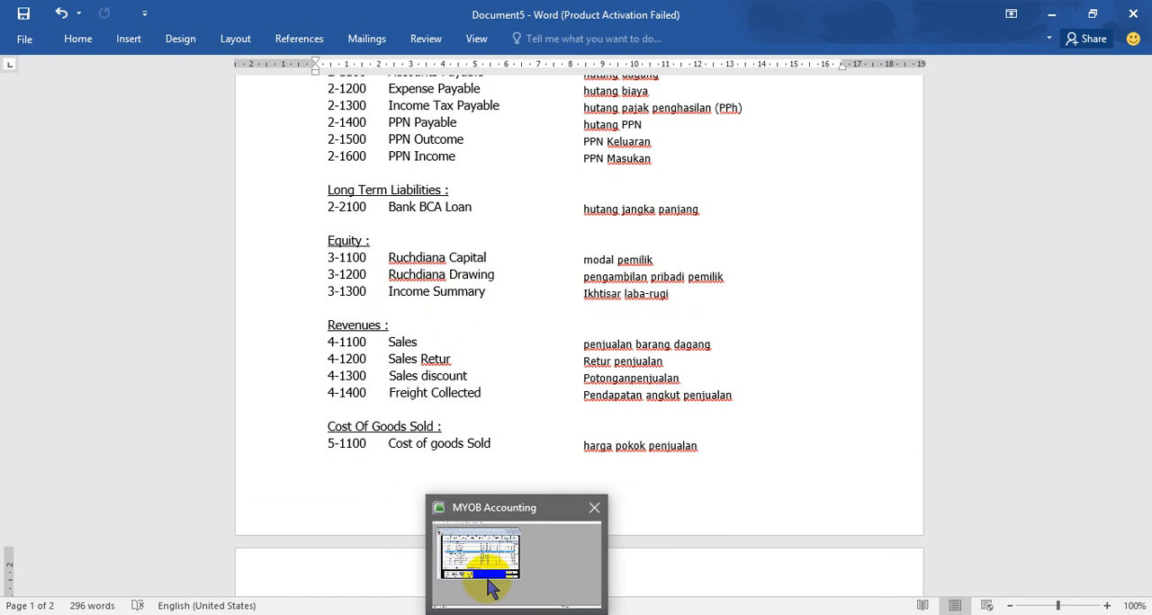
left_click(486, 583)
mouse_move(477, 614)
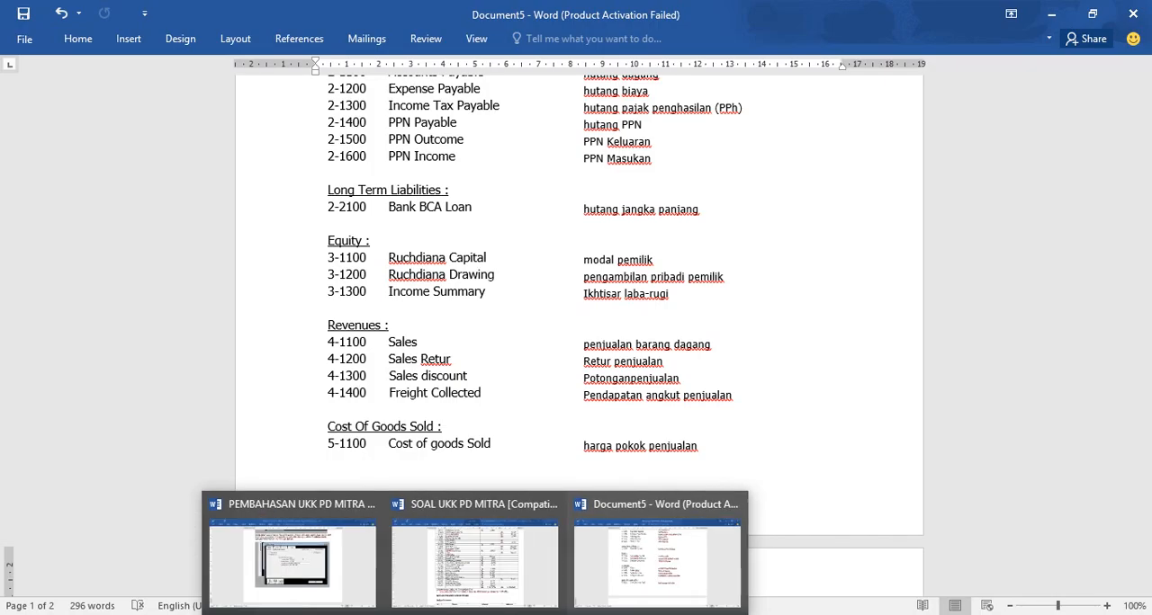
mouse_move(468, 590)
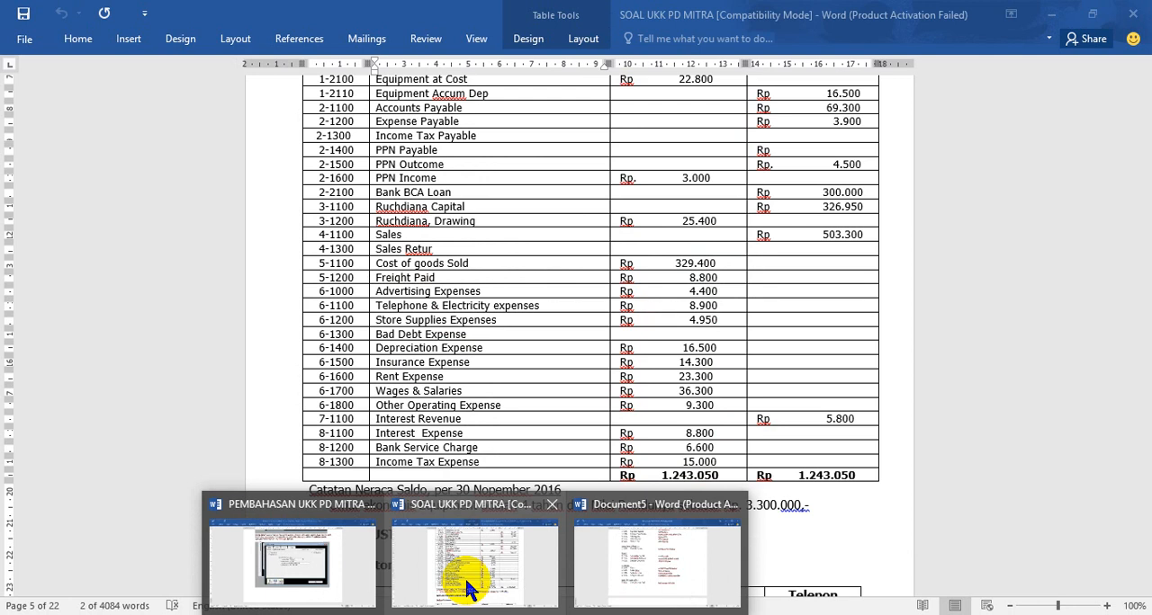
mouse_move(360, 614)
left_click(356, 571)
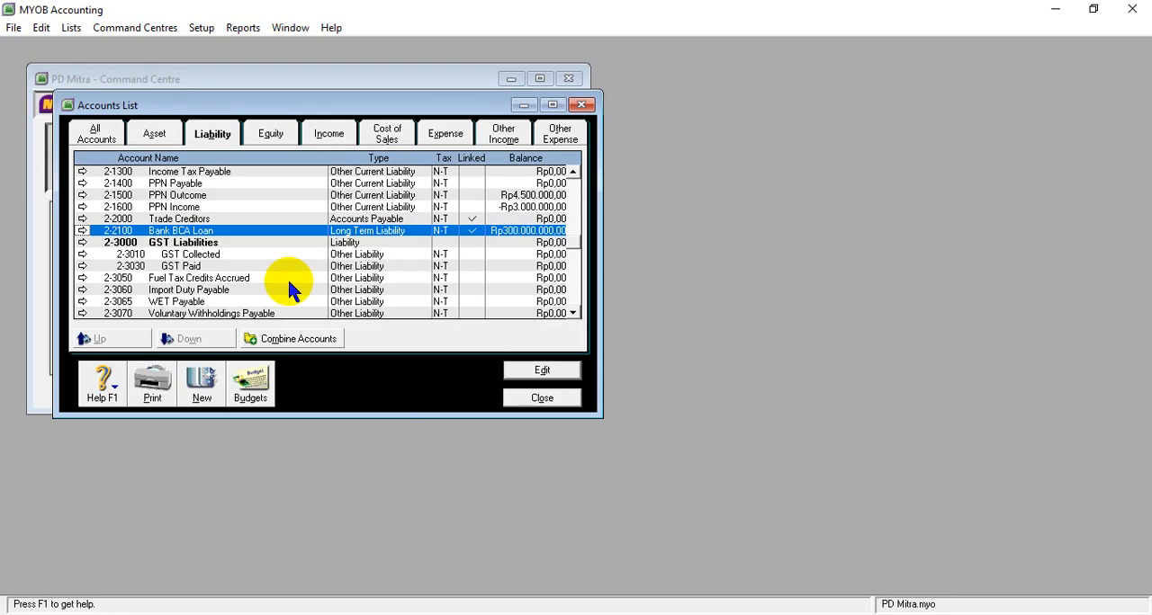
- Create equity detail account 3-1100 and enter the copied owner's capital account name
left_click(277, 139)
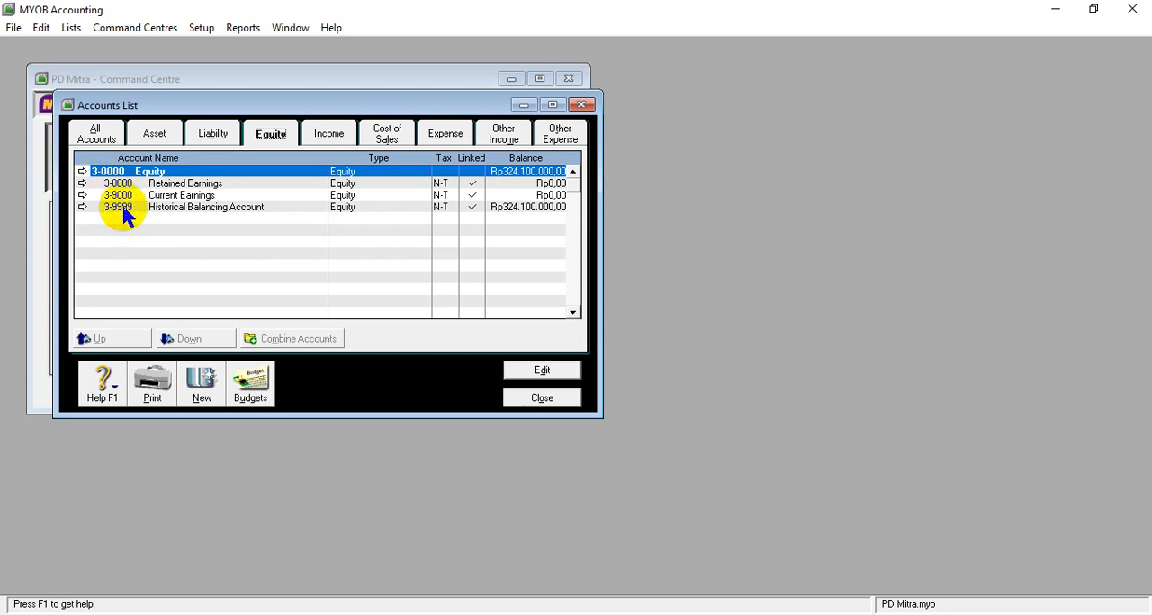
left_click(203, 387)
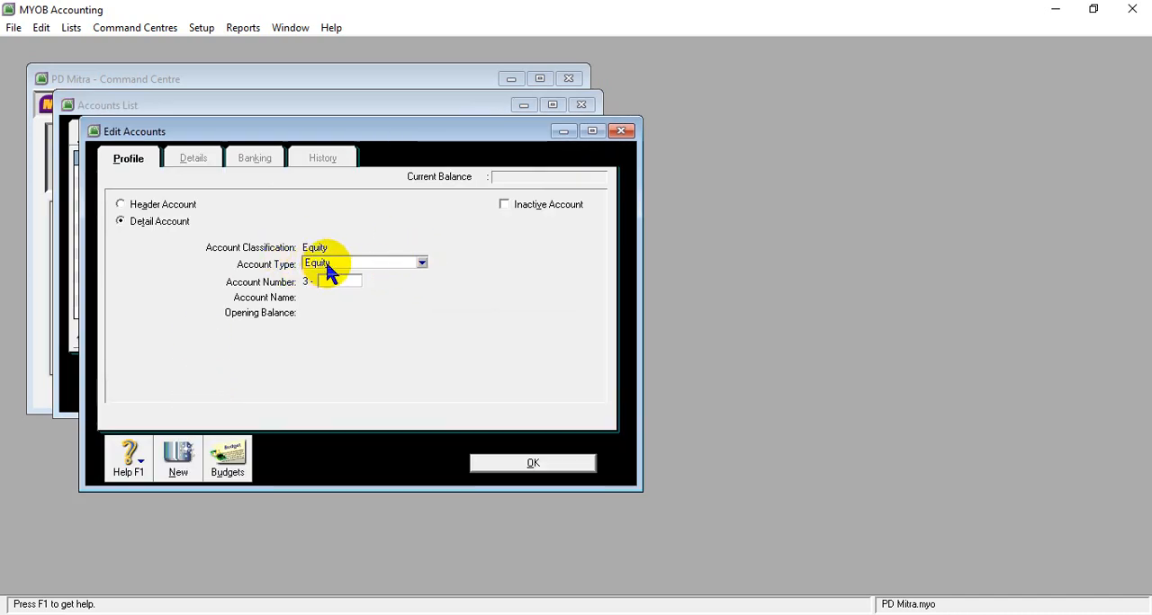
left_click(338, 285)
key("Tab")
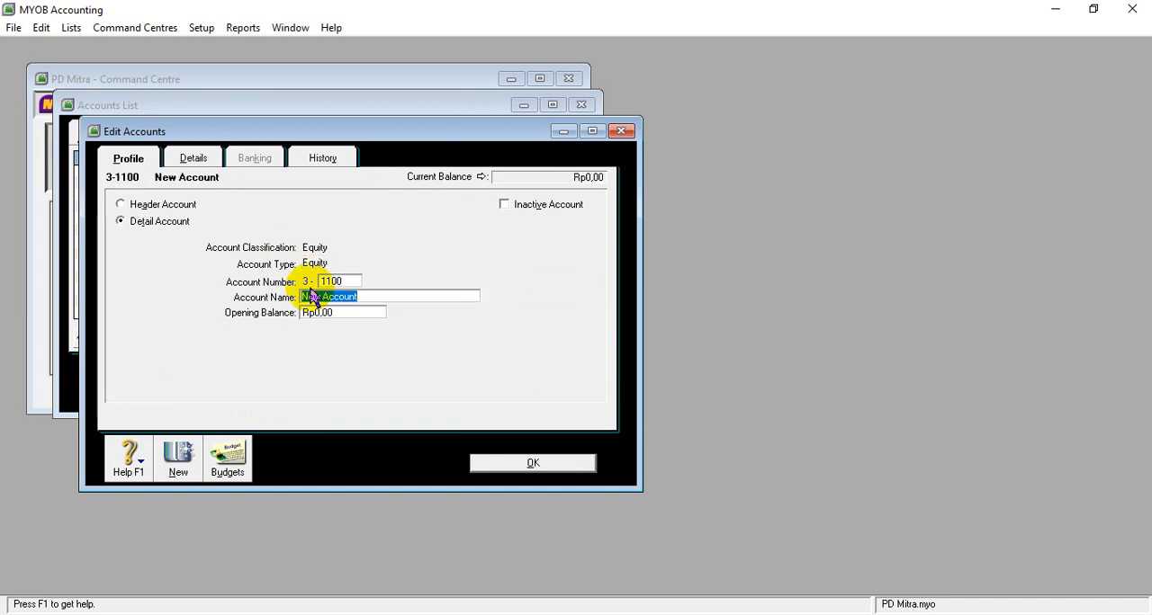
type("Rudiana Capital")
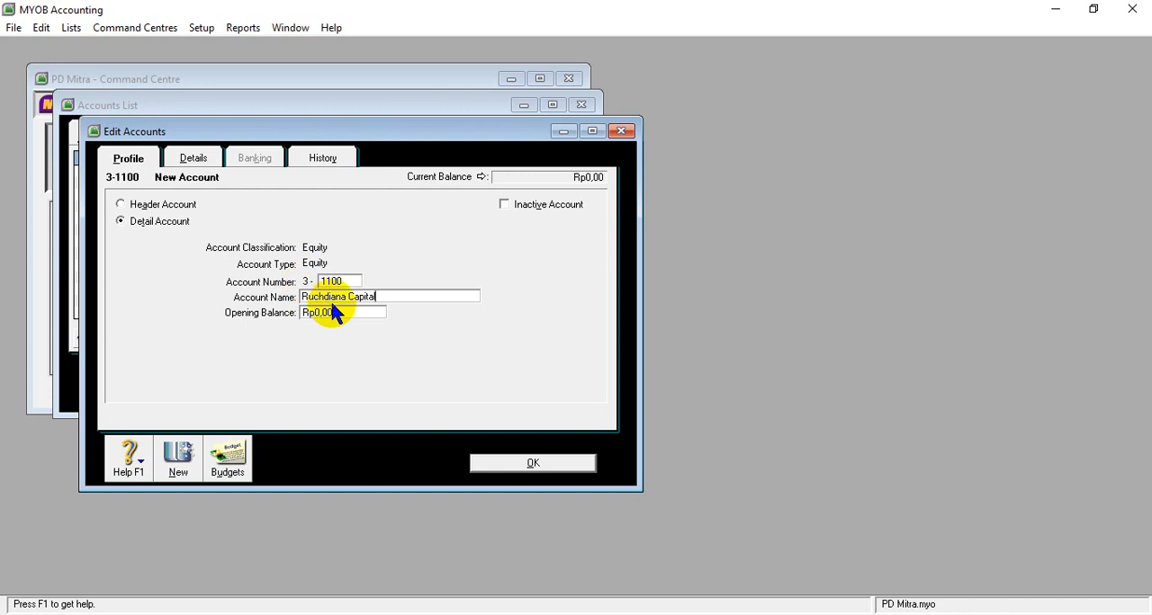
left_click(342, 313)
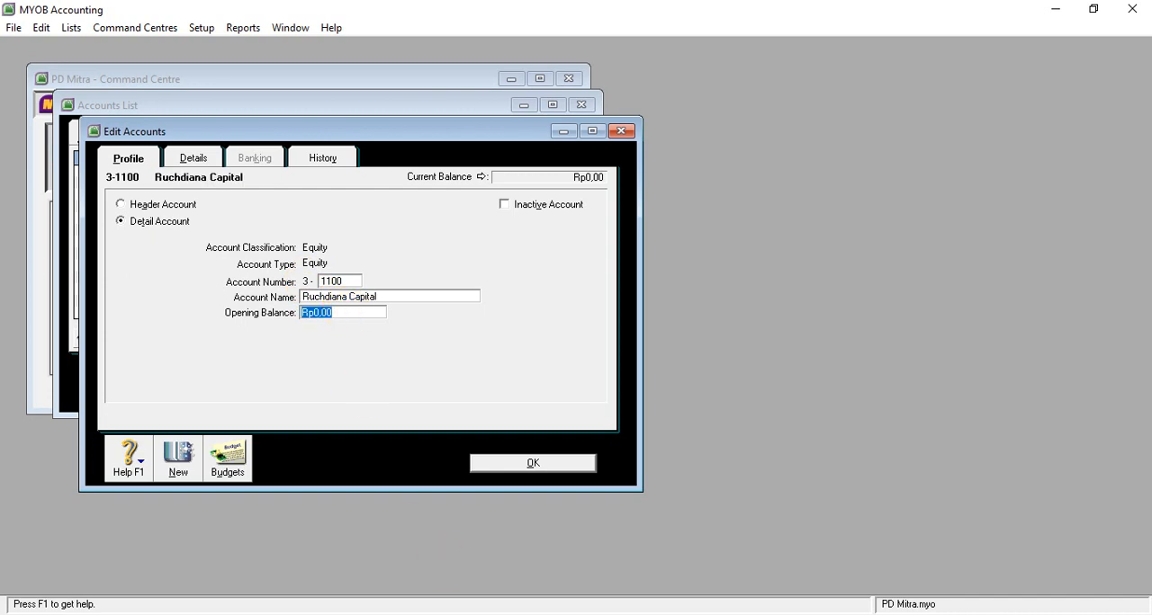
- Check the balance of account 3-1100 in the Word trial balance, enter 326950000 as its opening balance and save it
left_click(481, 585)
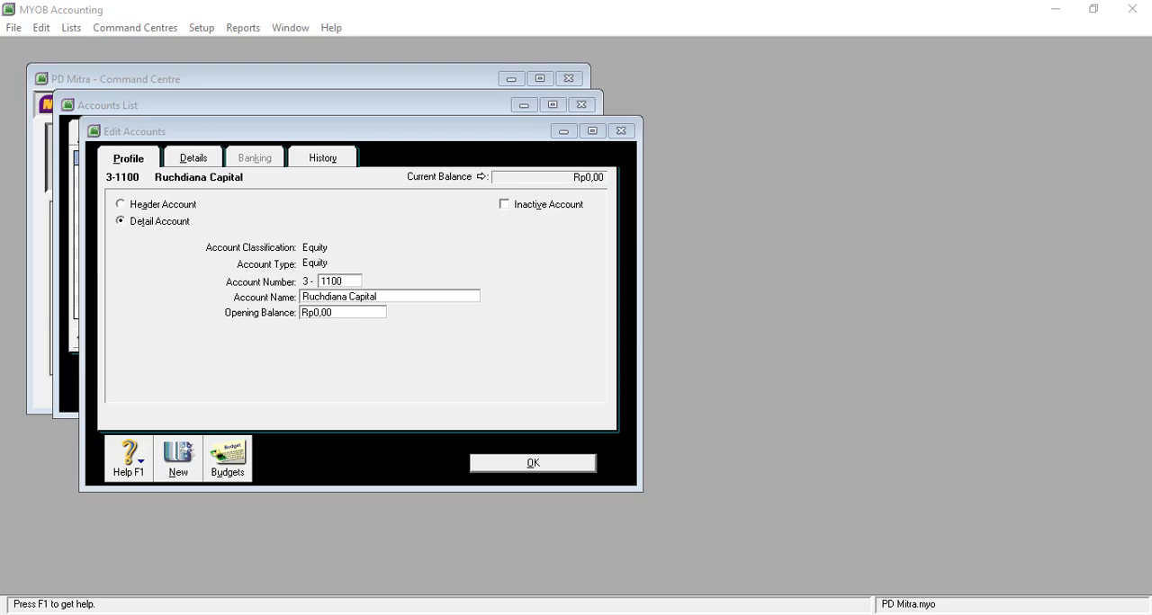
mouse_move(537, 540)
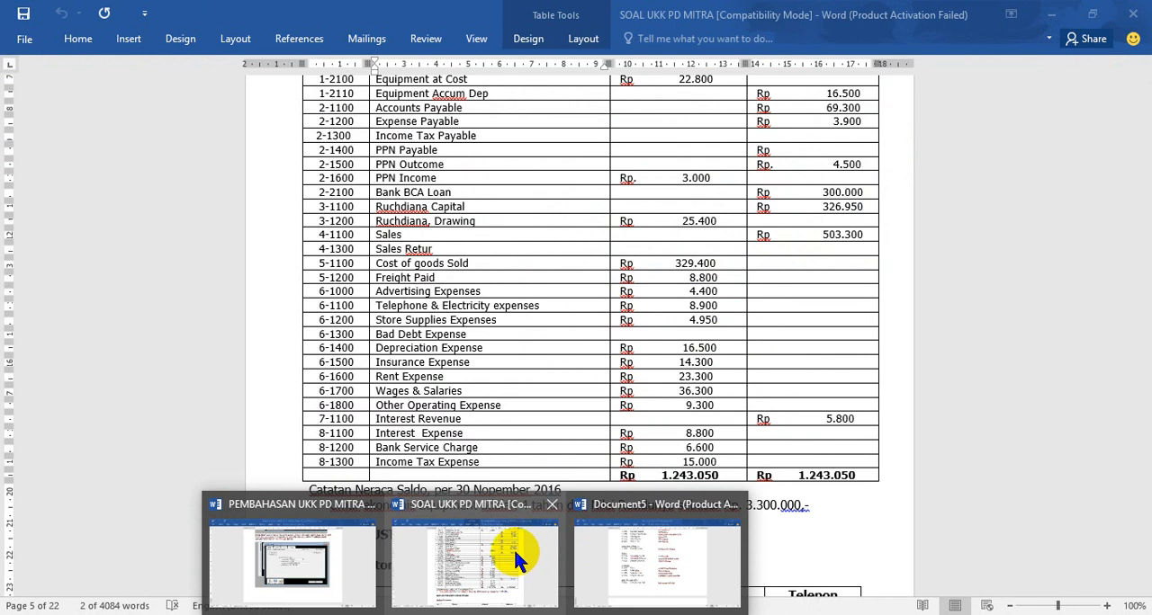
left_click(522, 596)
type("32695")
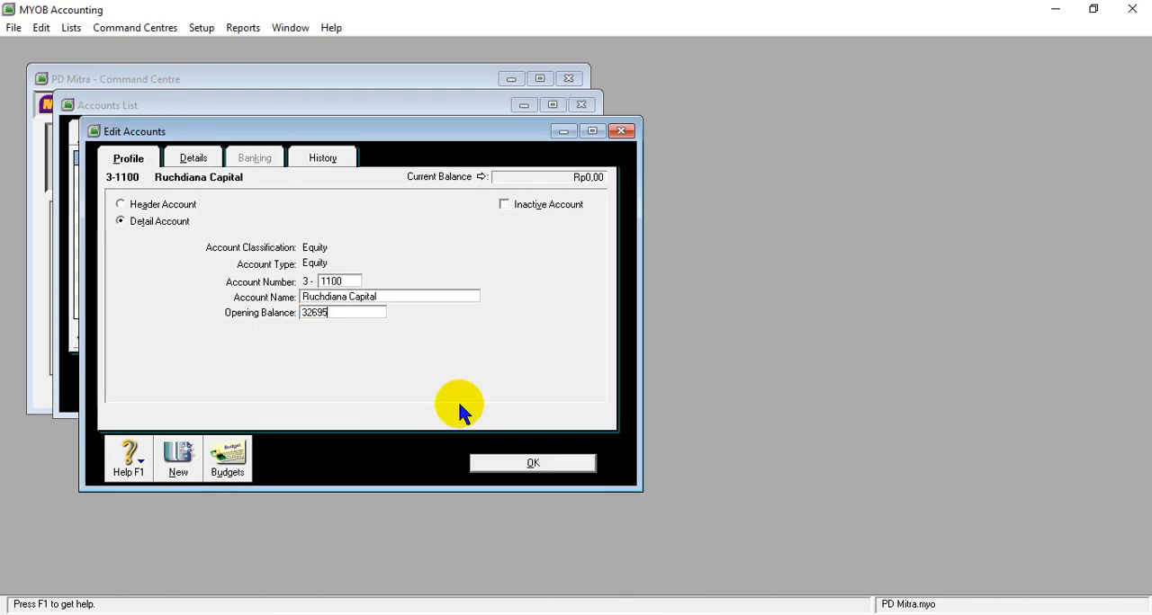
type("0000")
key("Tab")
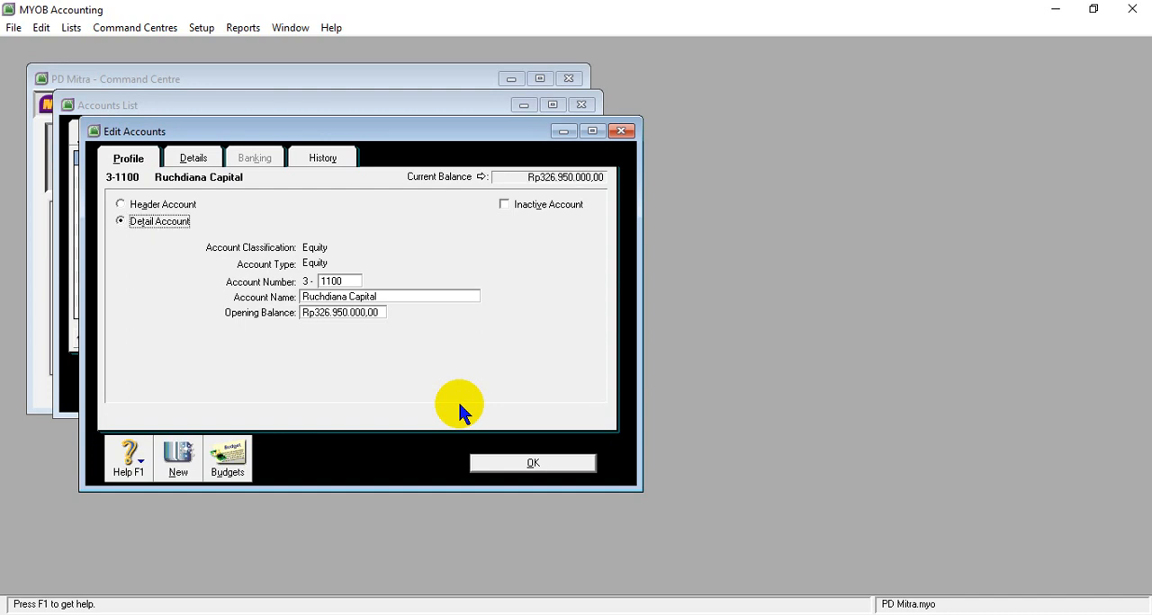
left_click(551, 466)
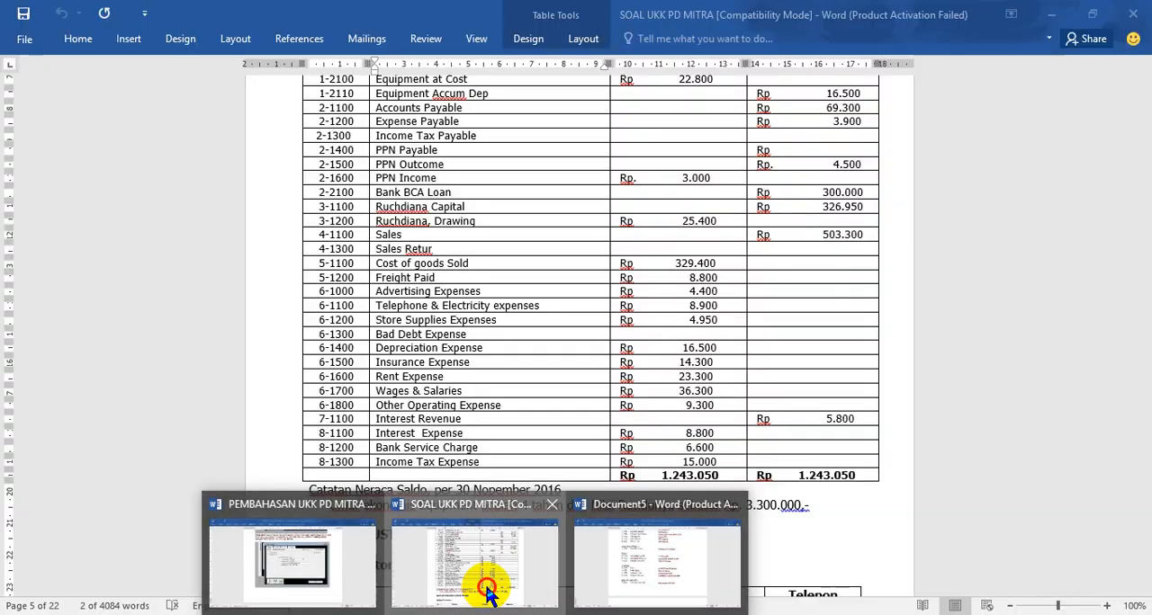
- In the SOAL UKK PD MITRA table in Word, copy the owner's drawing account name for 3-1200 and check its debit balance
left_click(486, 585)
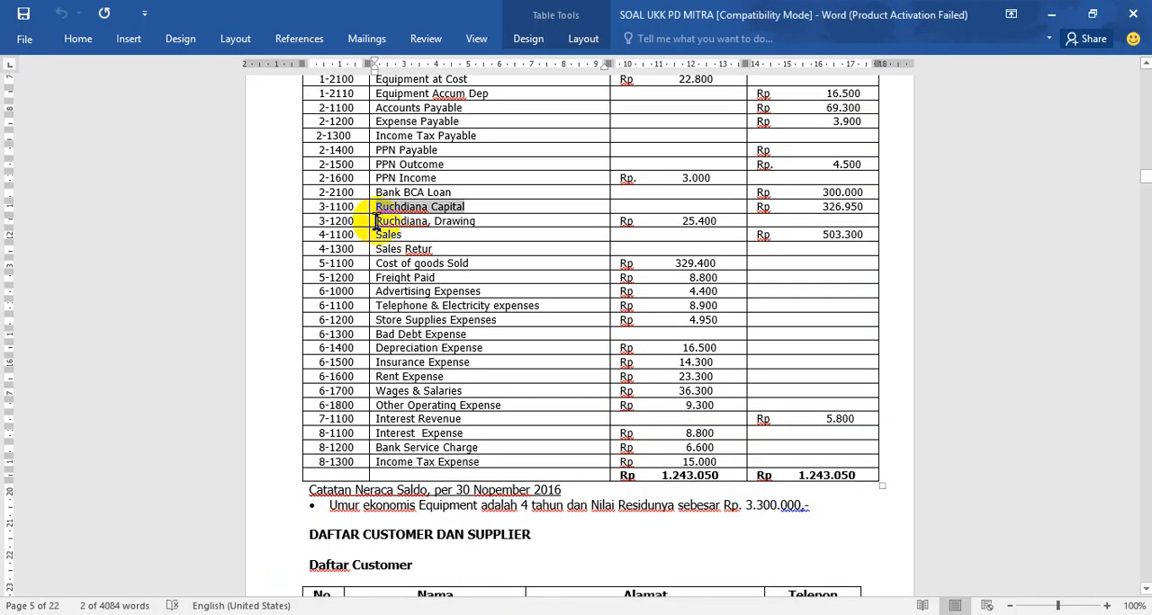
left_click_drag(378, 221, 466, 221)
key("ctrl+c")
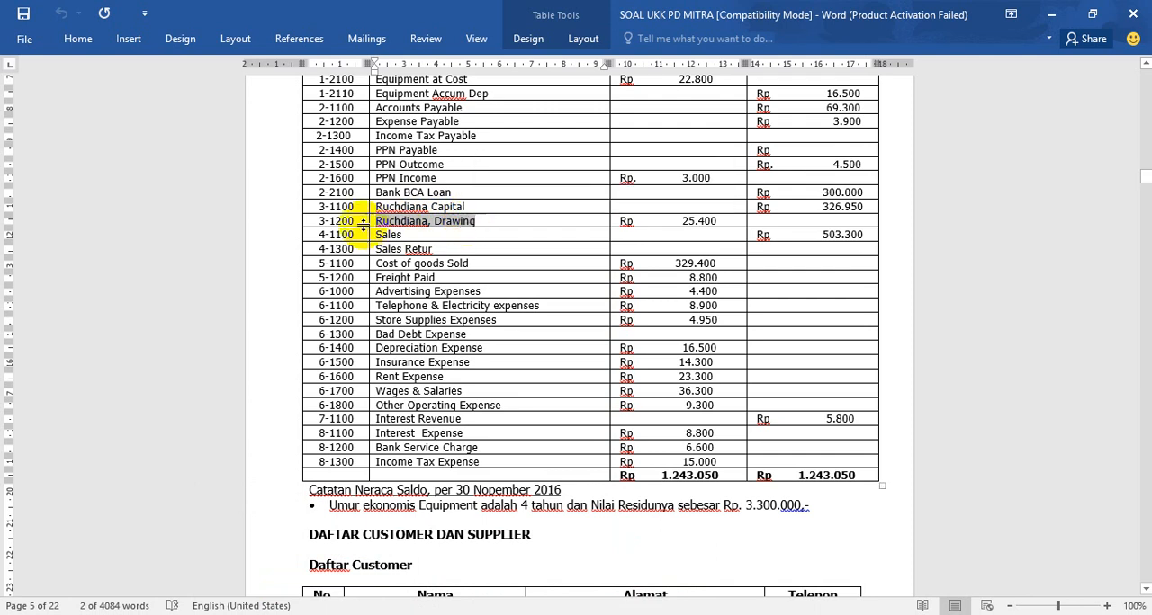
left_click(680, 224)
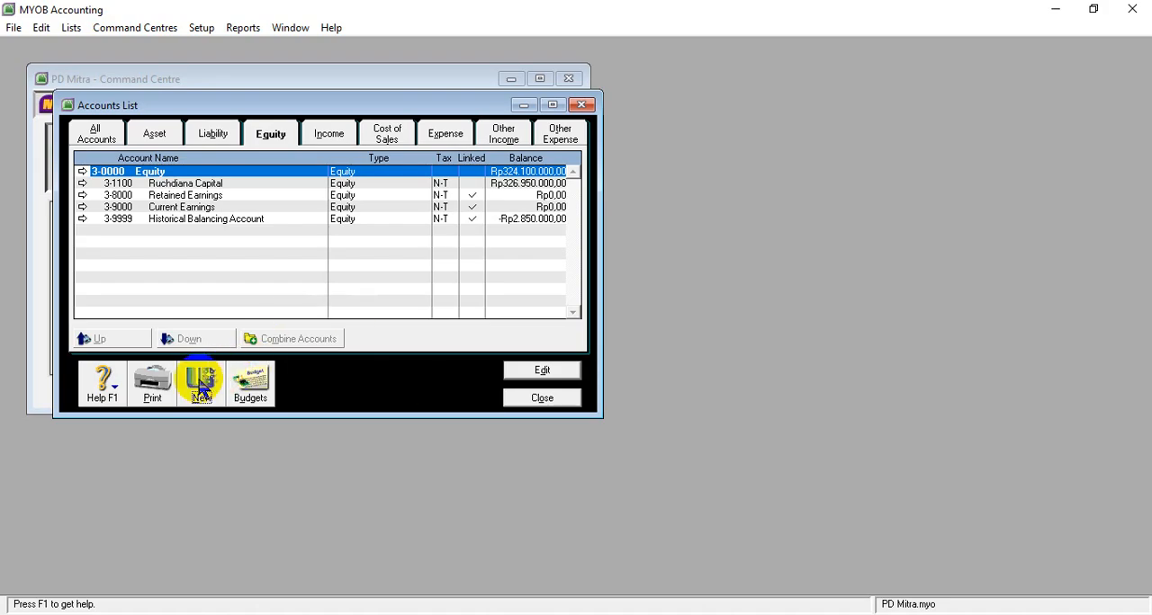
- In MYOB Accounting, create equity detail account 3-1200 and enter the copied owner's drawing account name
left_click(202, 386)
type("1200")
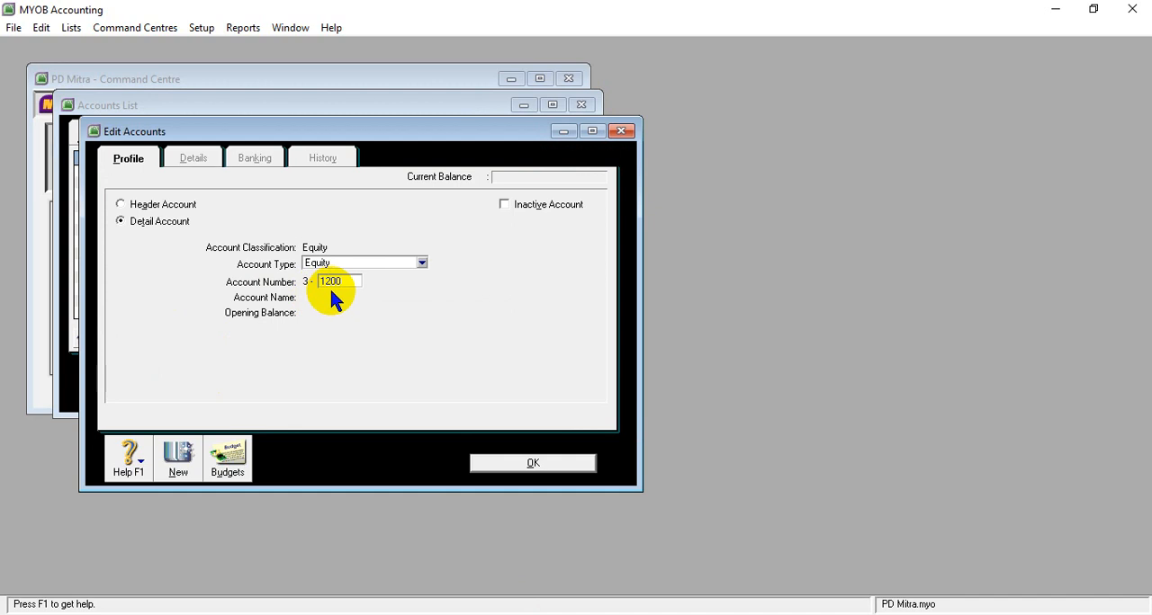
key("Tab")
type("Ruchdiana, Drawing")
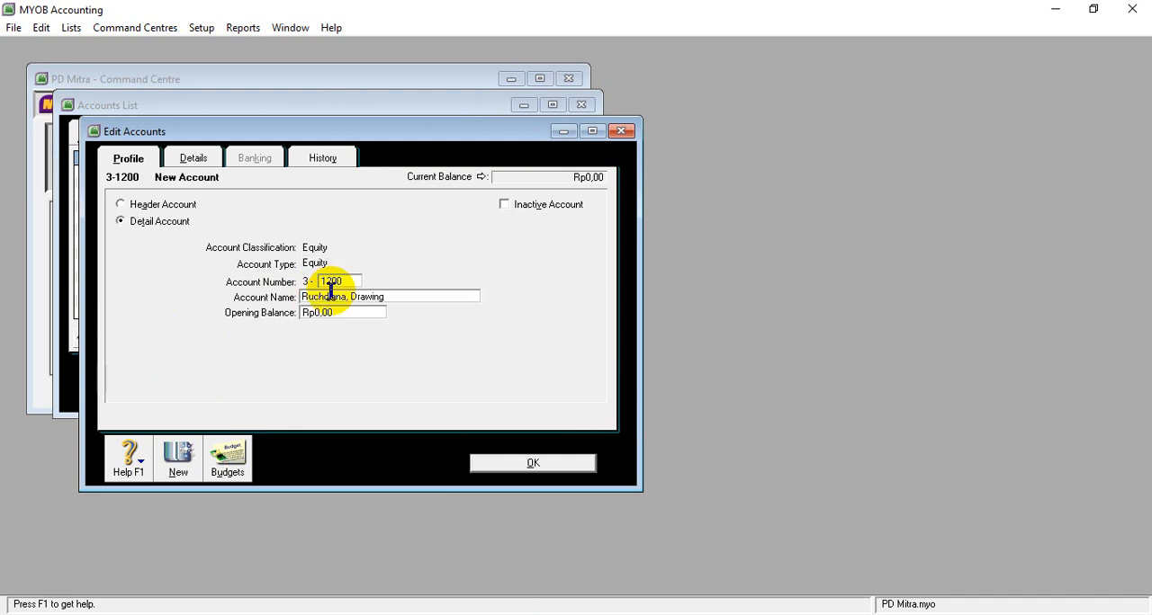
key("Tab")
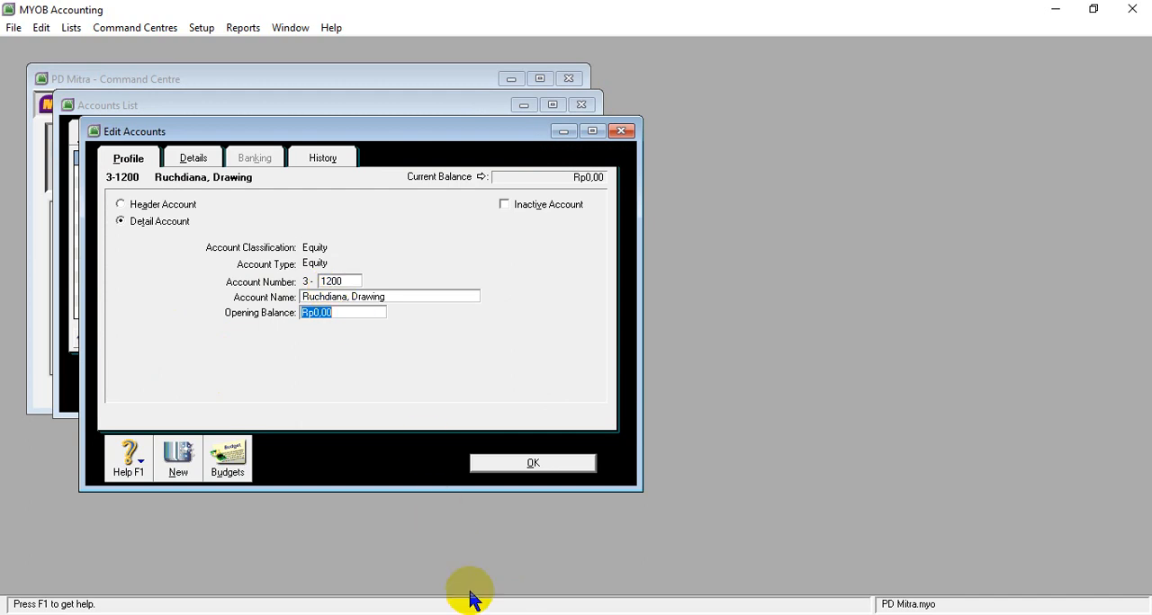
- Set the opening balance of equity account 3-1200 to -25400000 and save the account
mouse_move(475, 610)
mouse_move(479, 580)
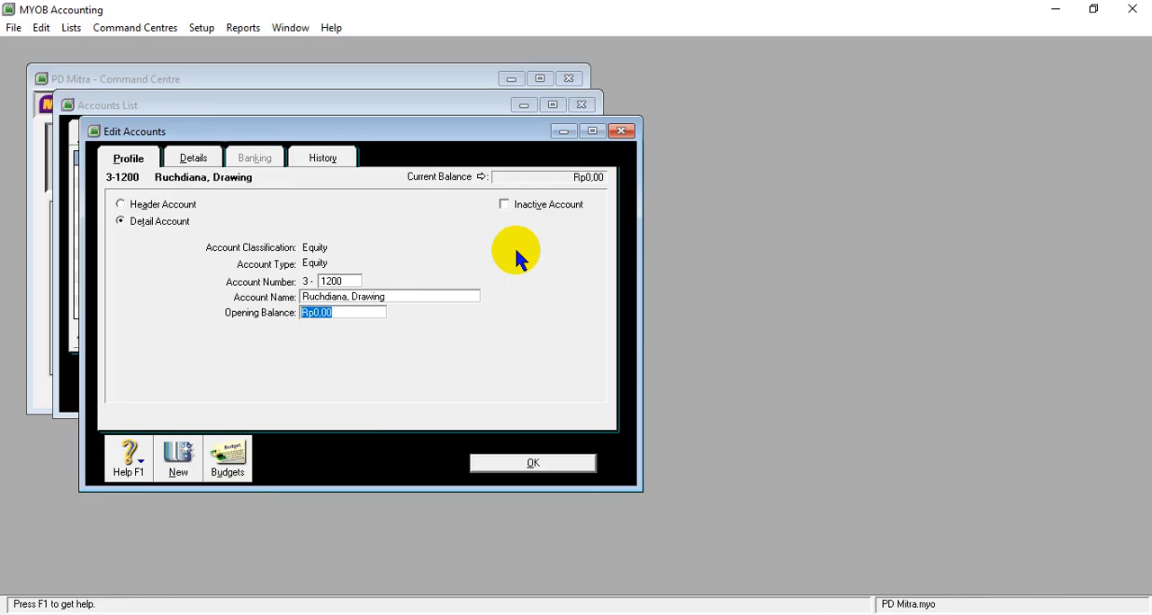
type("-25400000")
key("Tab")
left_click(542, 463)
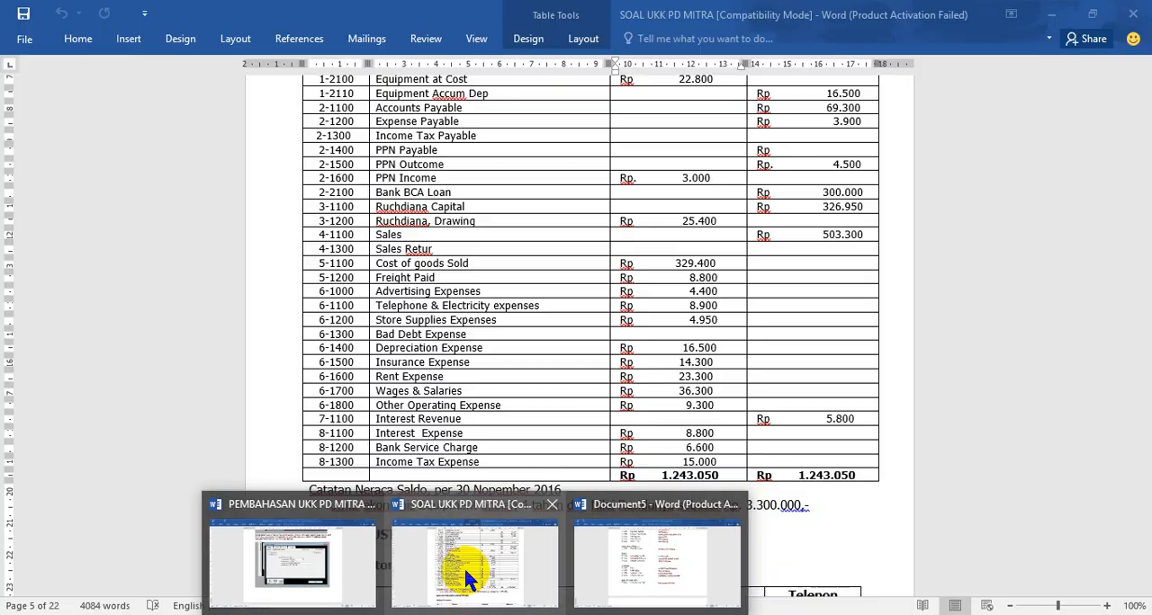
- Copy the account name Income Summary from the Equity section of the Document5 account list in Word
mouse_move(614, 567)
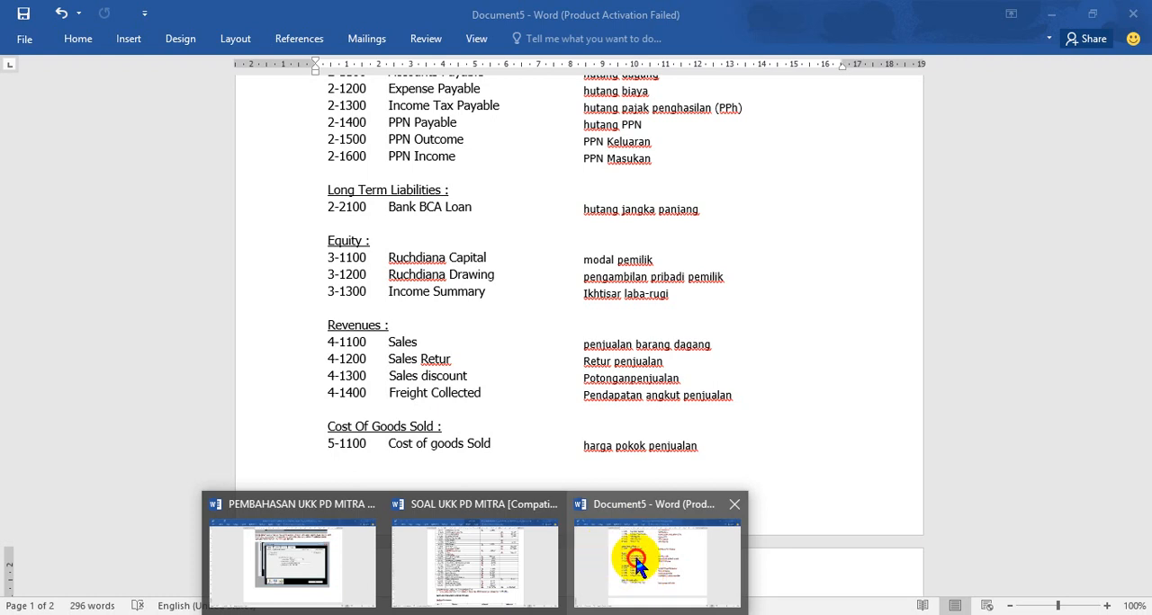
left_click(634, 554)
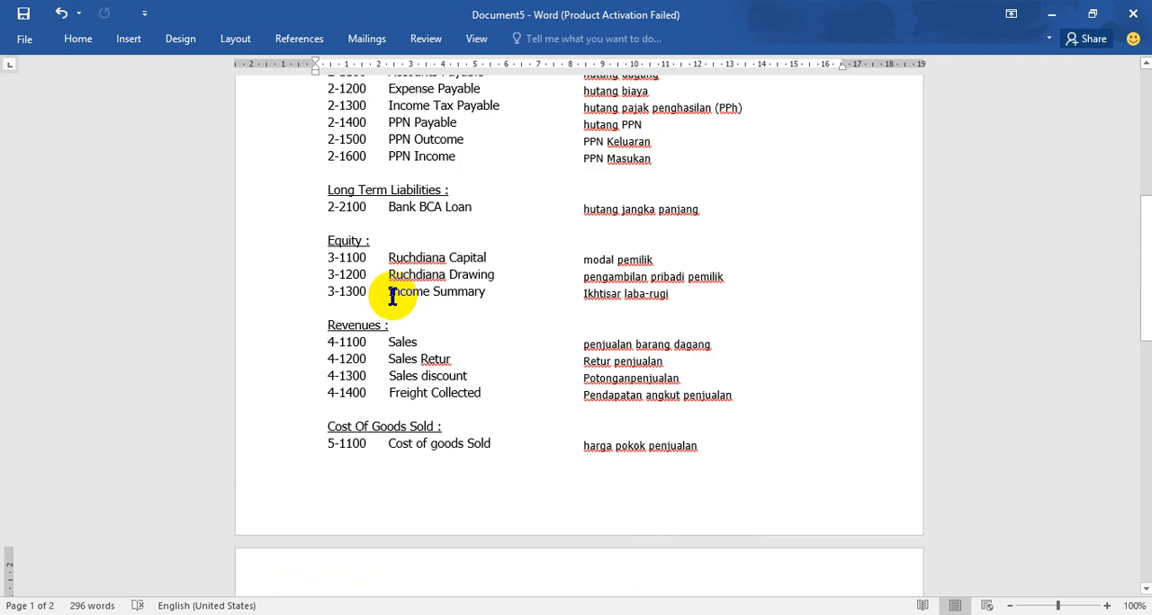
left_click_drag(392, 295, 486, 291)
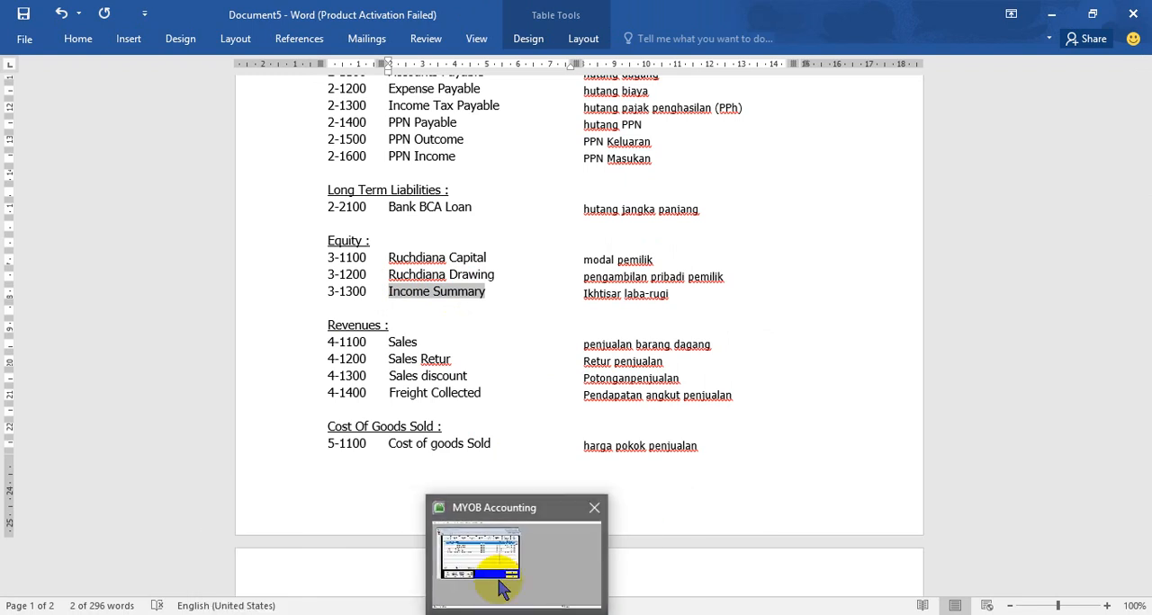
- In MYOB Accounting, create equity detail account 3-1300 named Income Summary and save it
left_click(504, 586)
left_click(202, 381)
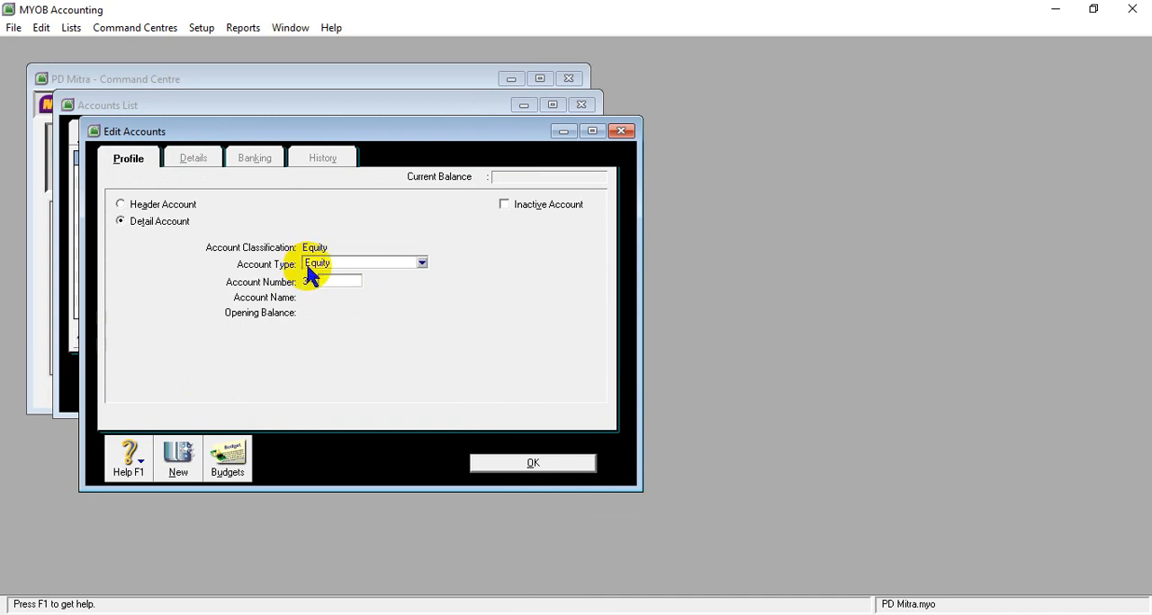
type("1300")
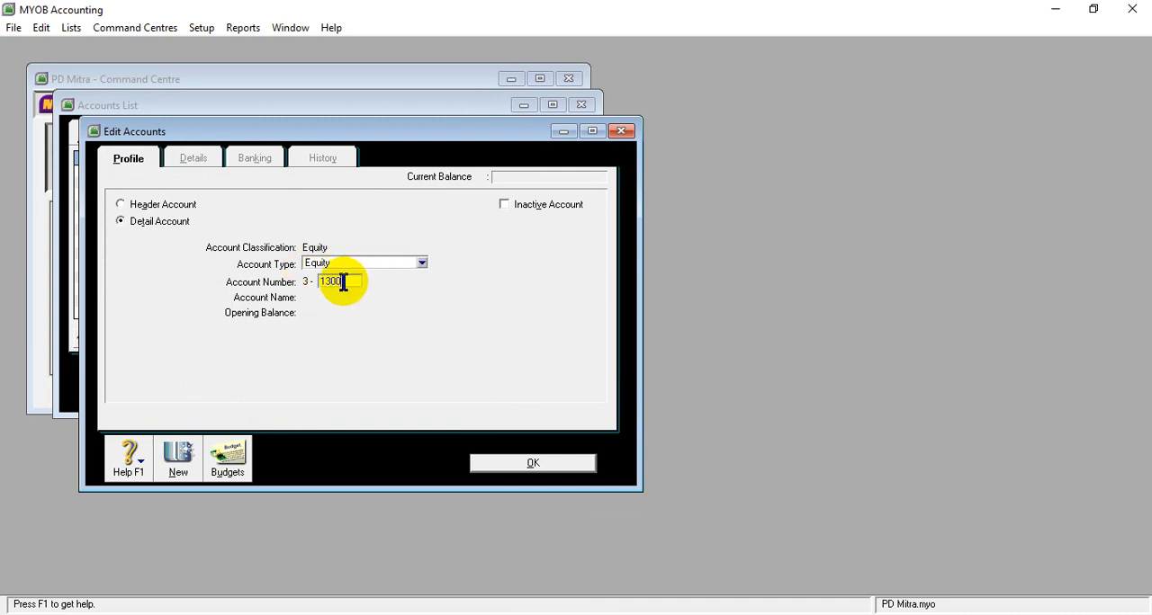
key("Tab")
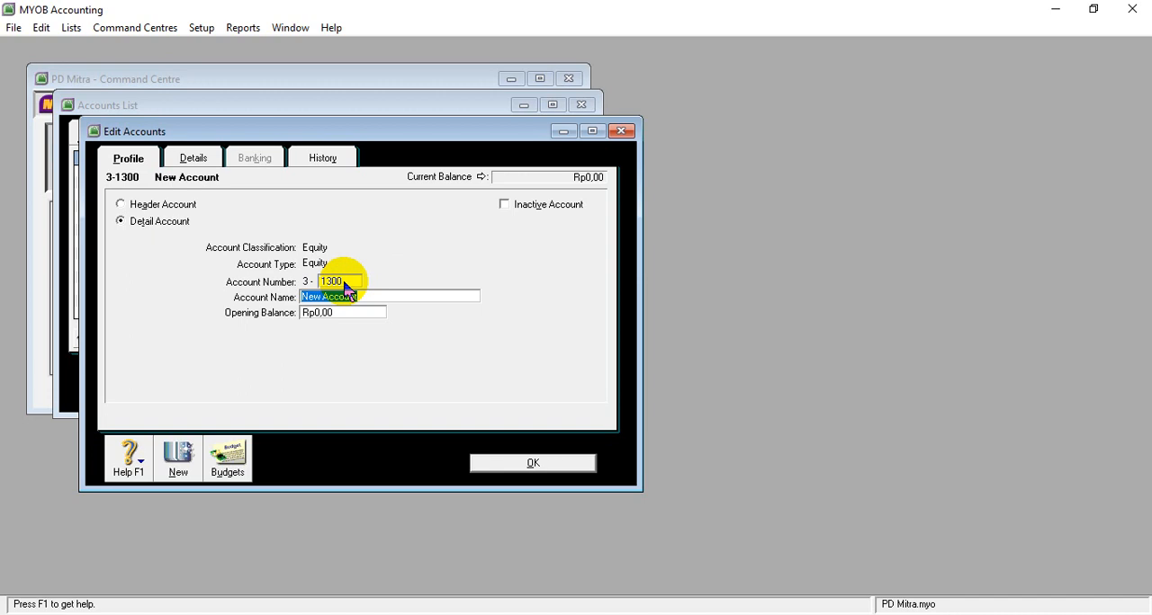
type("Income Summary")
left_click(314, 315)
left_click(531, 463)
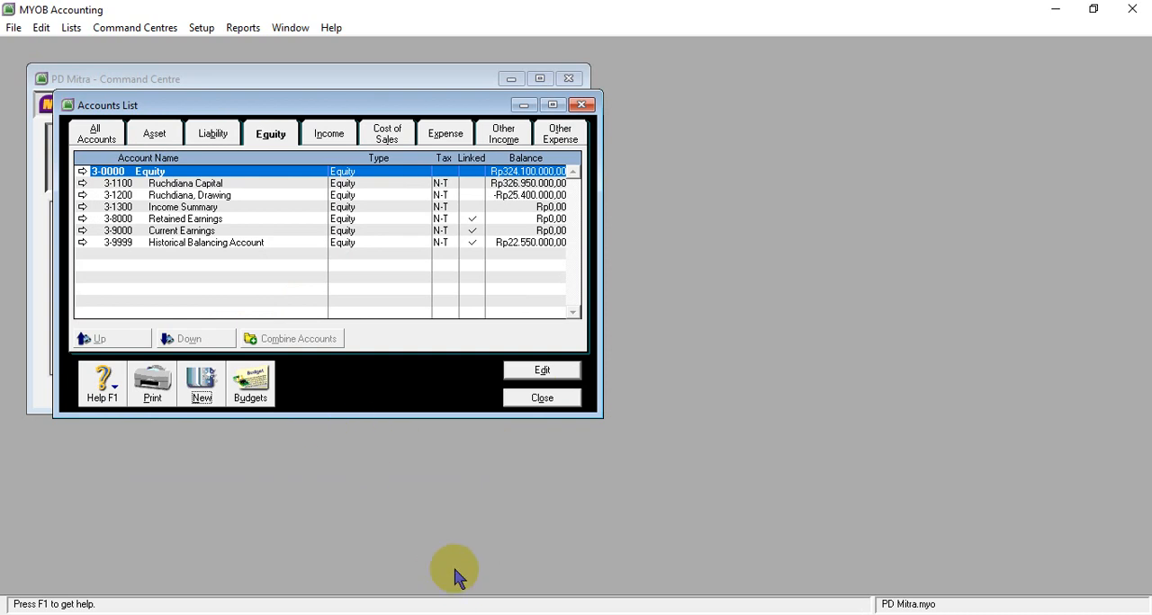
- List the Income accounts in MYOB, and copy the name Sales for account 4-1100 from the SOAL UKK PD MITRA table in Word
left_click(329, 137)
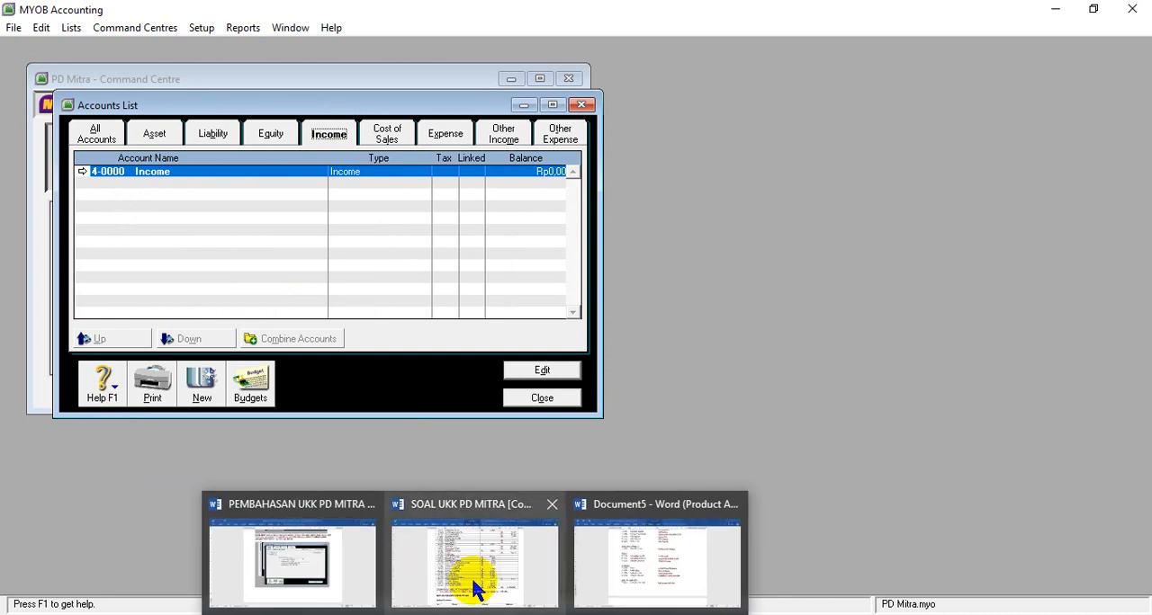
left_click(473, 584)
scroll(333, 226, "down", 1)
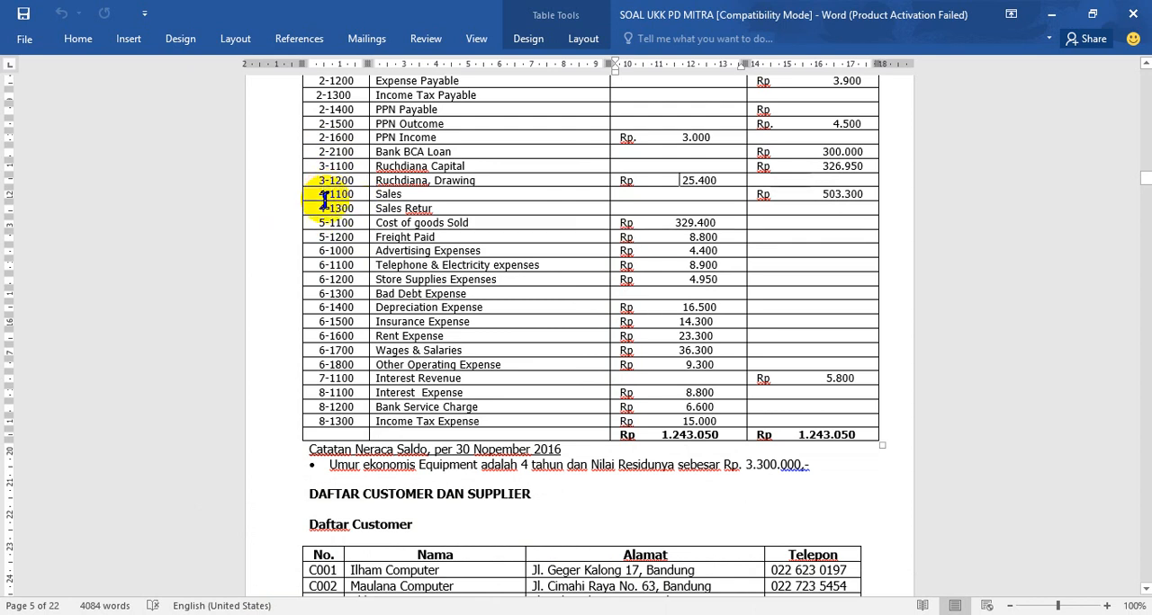
left_click_drag(376, 194, 403, 194)
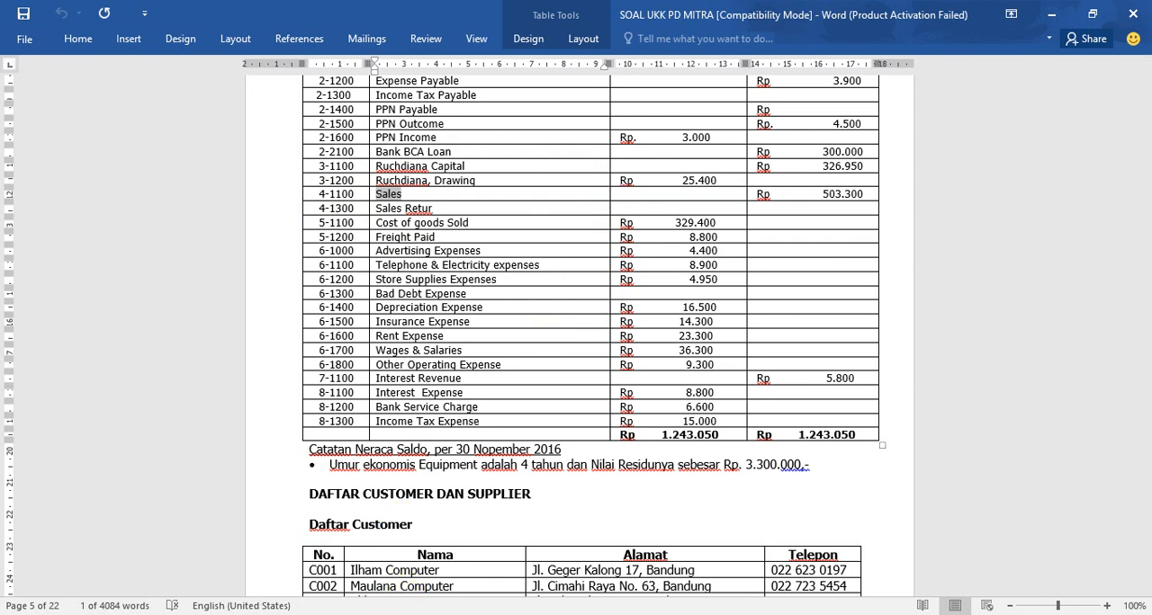
- In MYOB Accounting, create income detail account 4-1100 and name it Sales
mouse_move(495, 612)
left_click(472, 563)
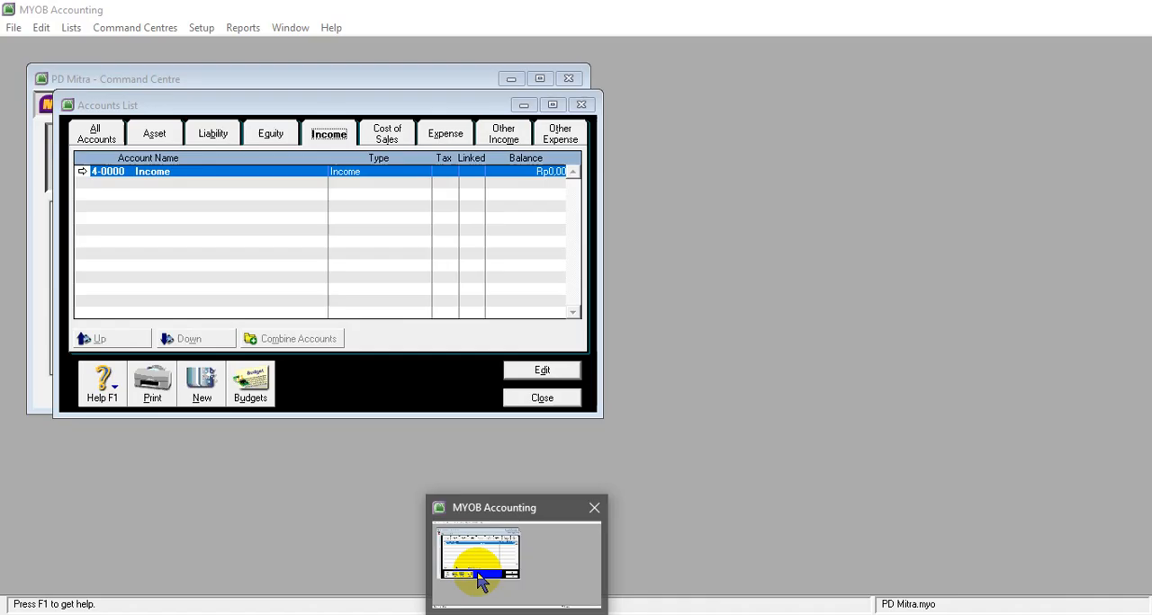
left_click(202, 382)
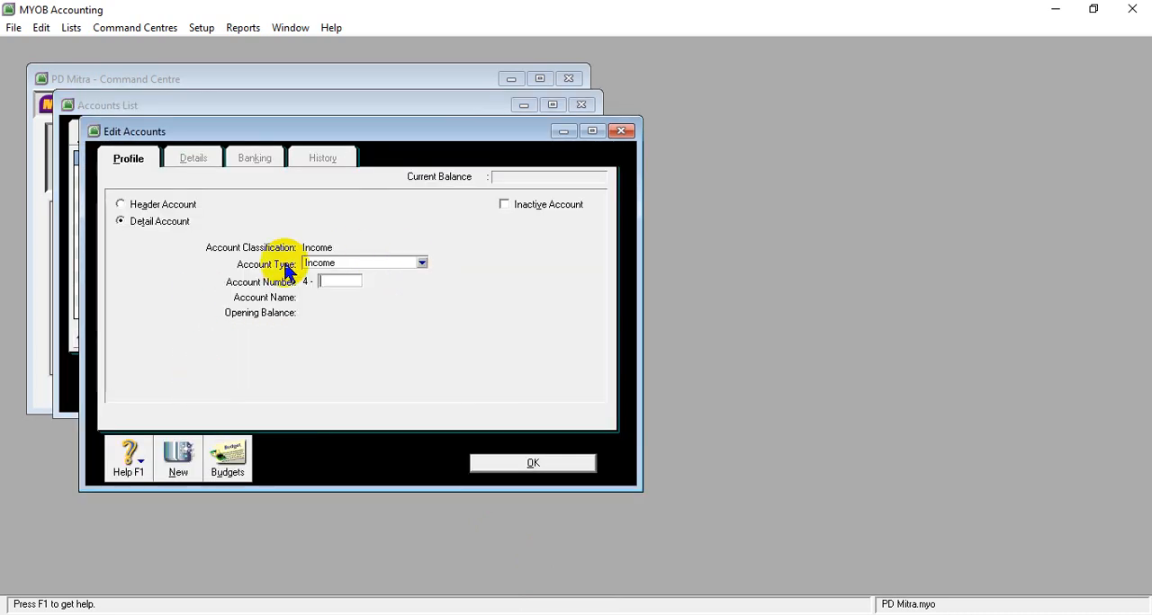
left_click(326, 280)
type("1100")
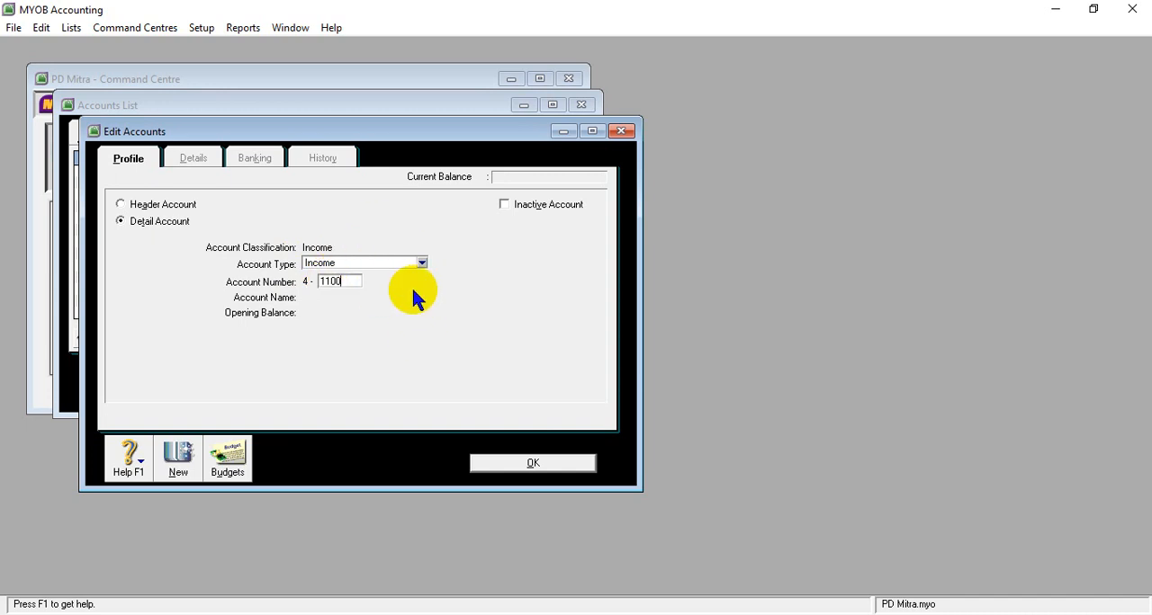
key("Tab")
type("Sales")
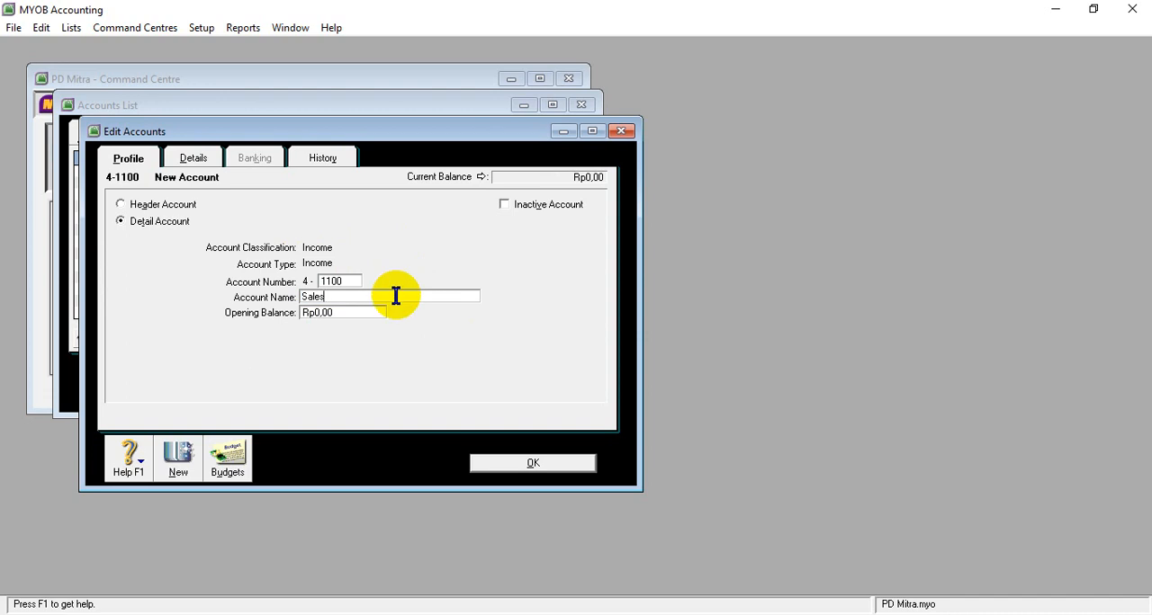
key("Tab")
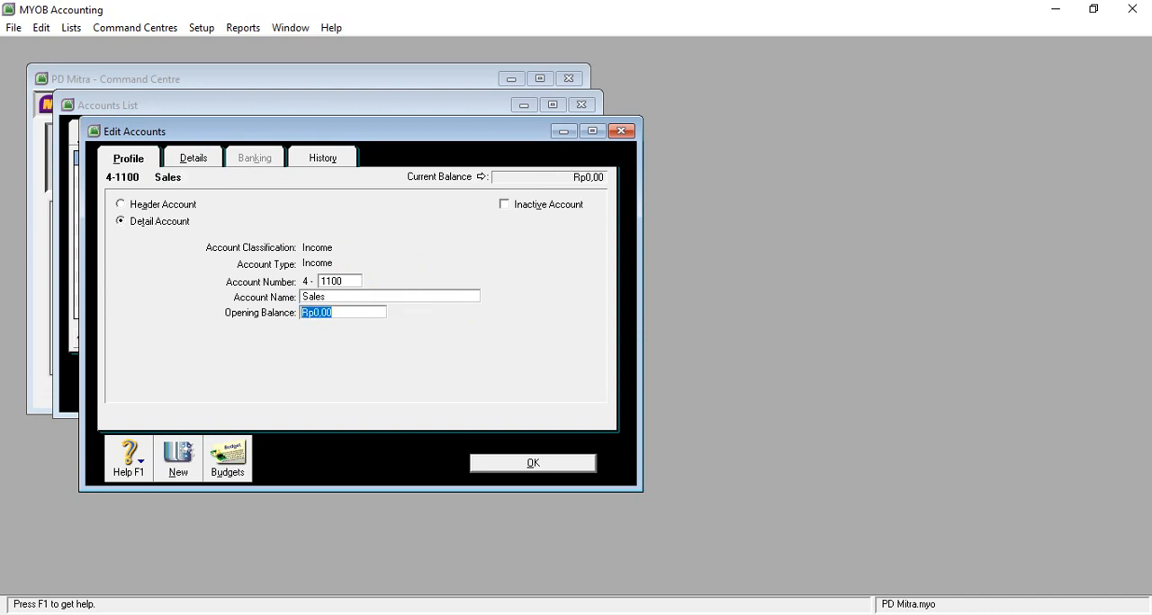
mouse_move(525, 548)
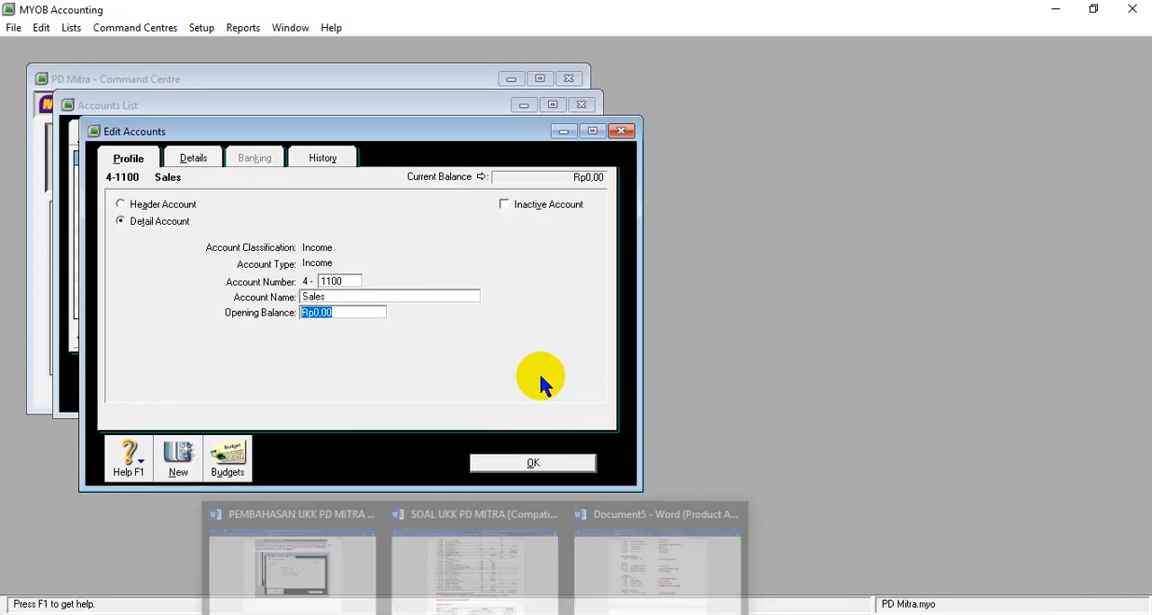
type("503")
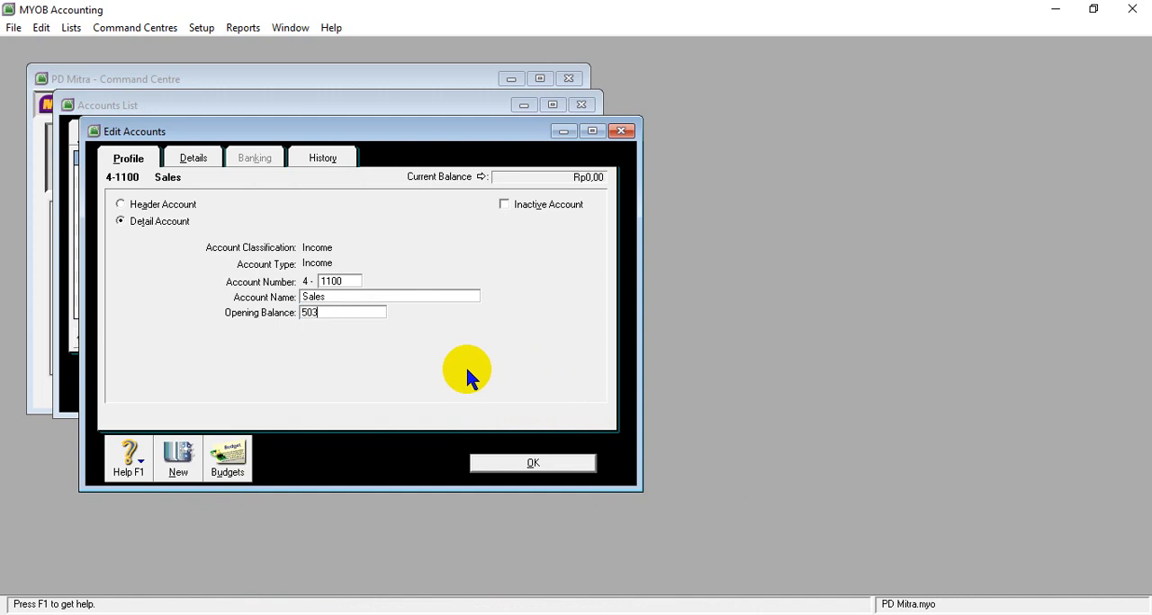
type("3000000")
key("Tab")
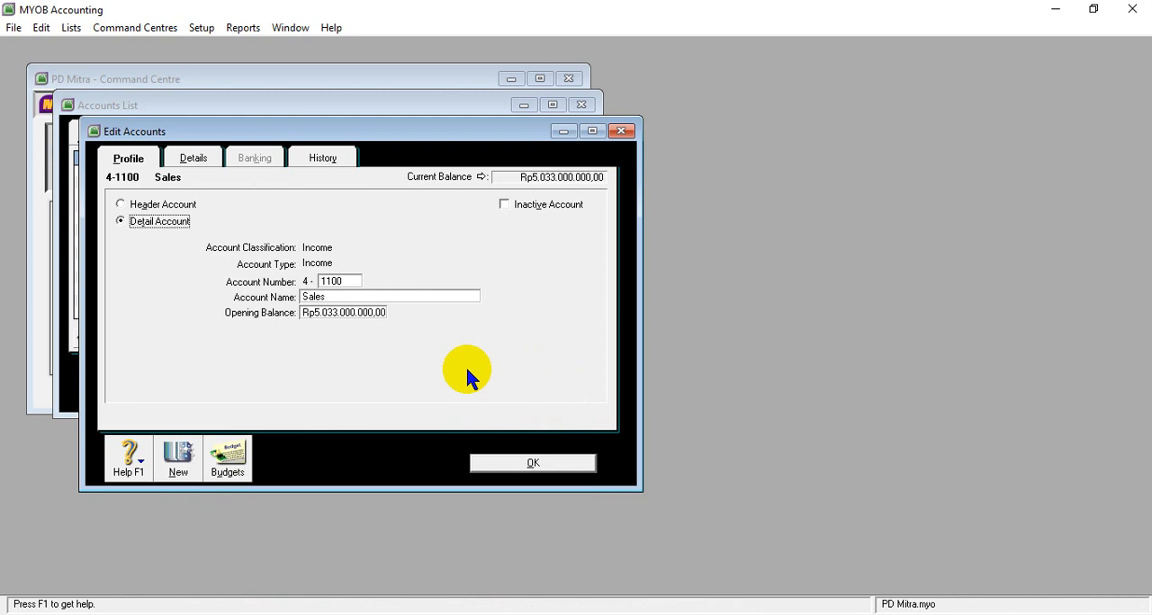
- Set the opening balance of income account 4-1100 Sales to 503300000 and save the account
left_click(365, 313)
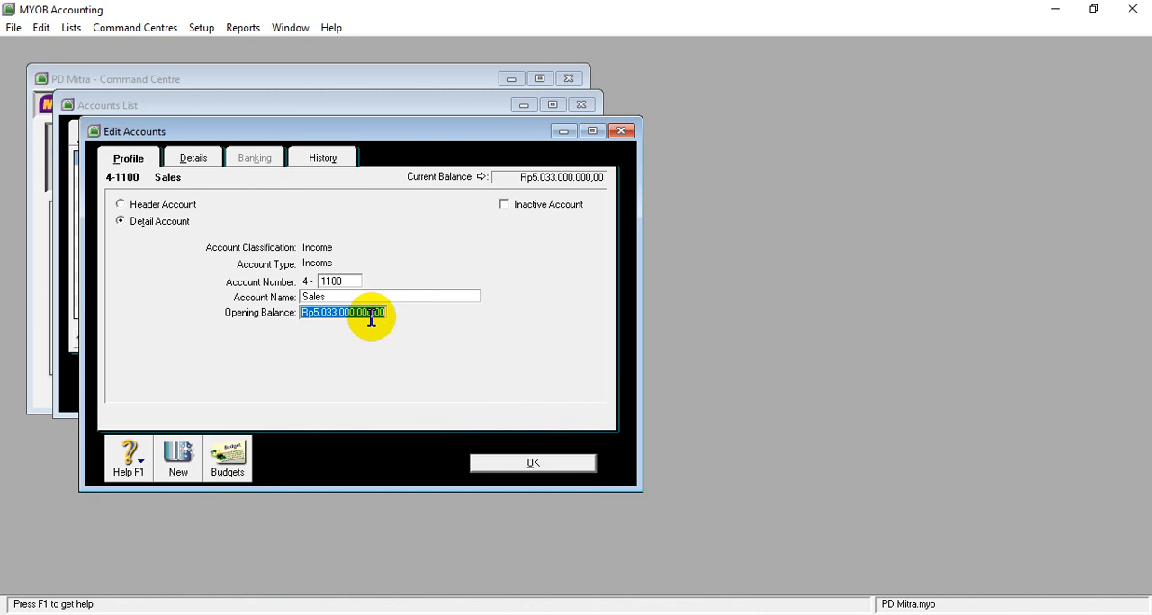
type("503.3")
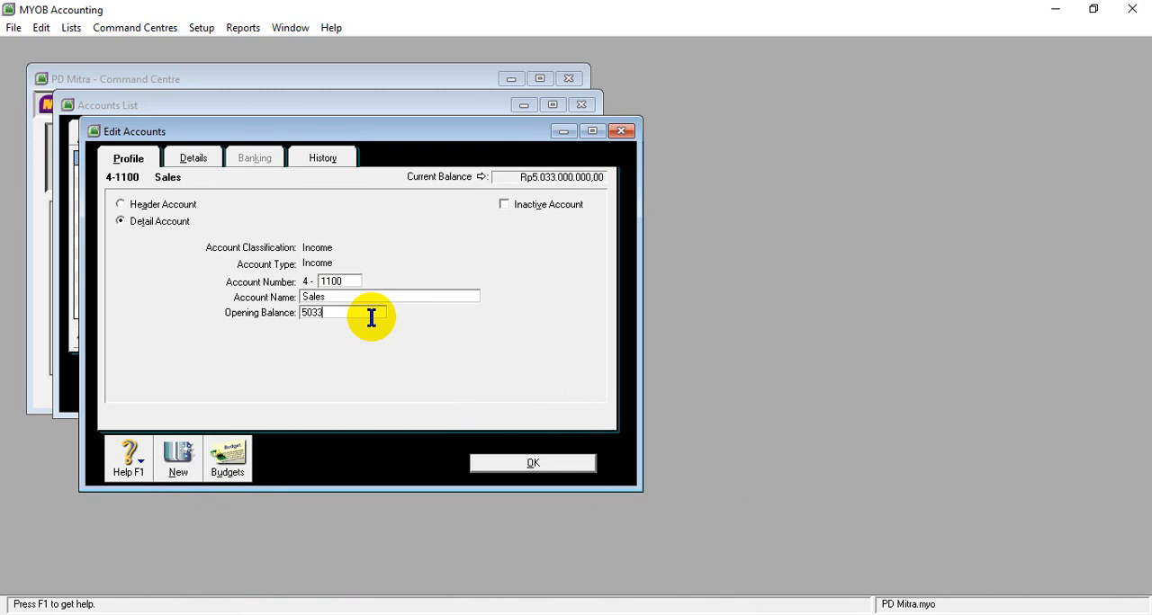
type("00.000")
key("Tab")
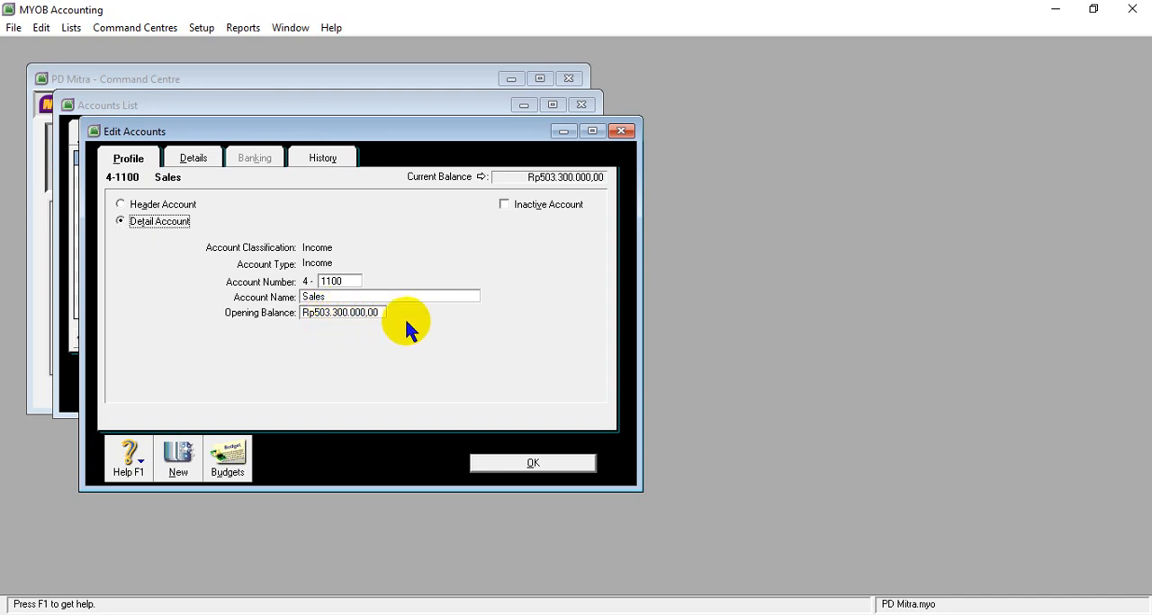
left_click(531, 464)
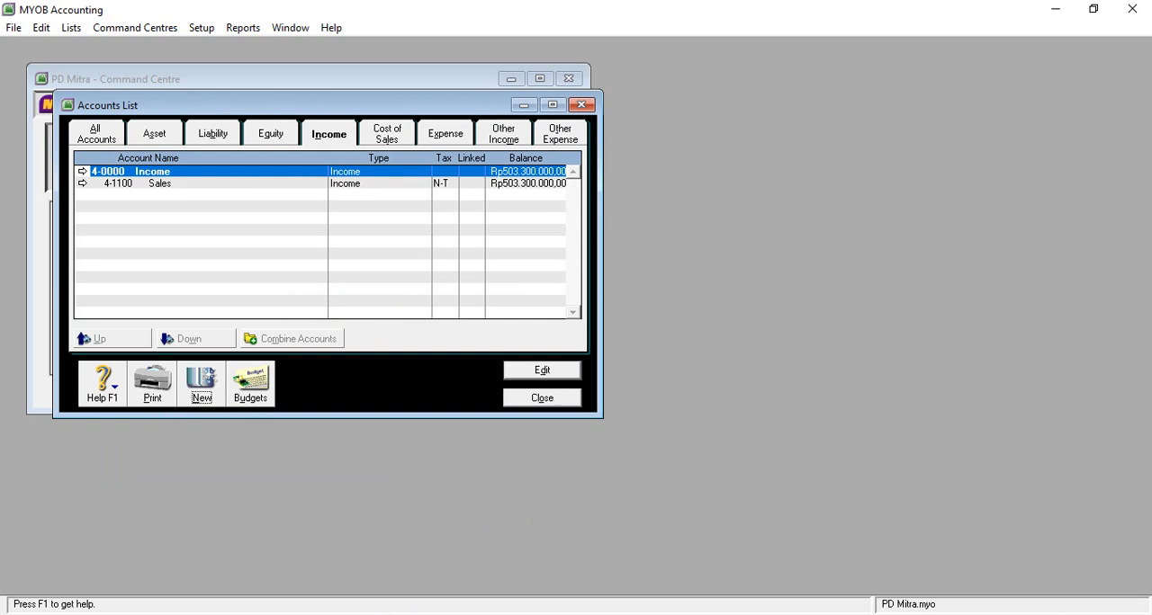
- Check the SOAL UKK PD MITRA table in Word, and copy the name Sales Retur from the Revenues section of Document5
left_click(471, 545)
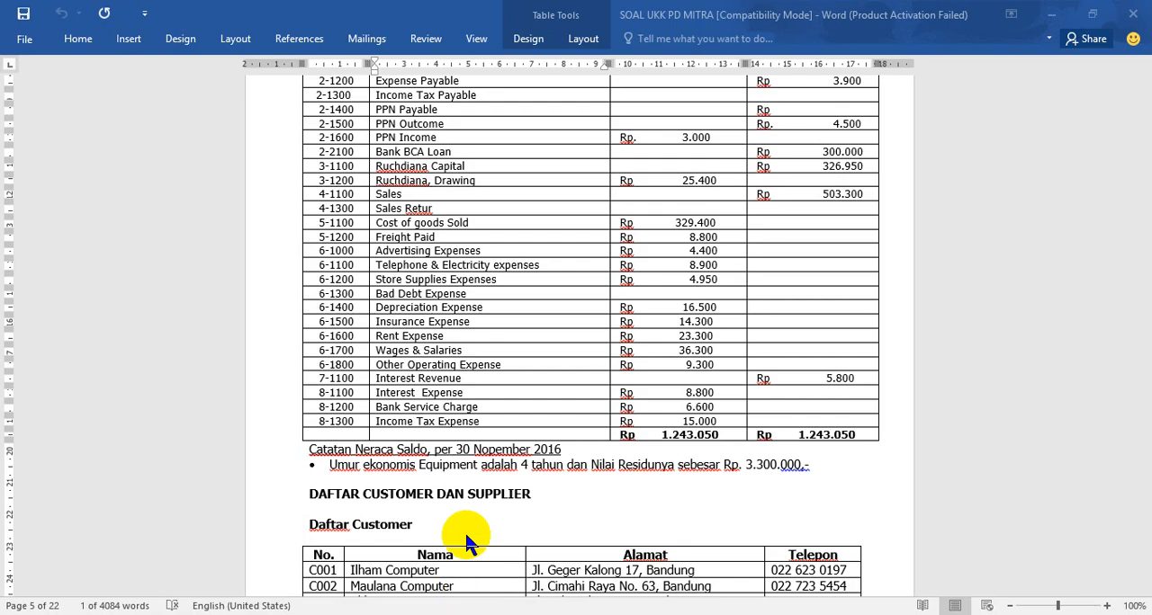
mouse_move(582, 594)
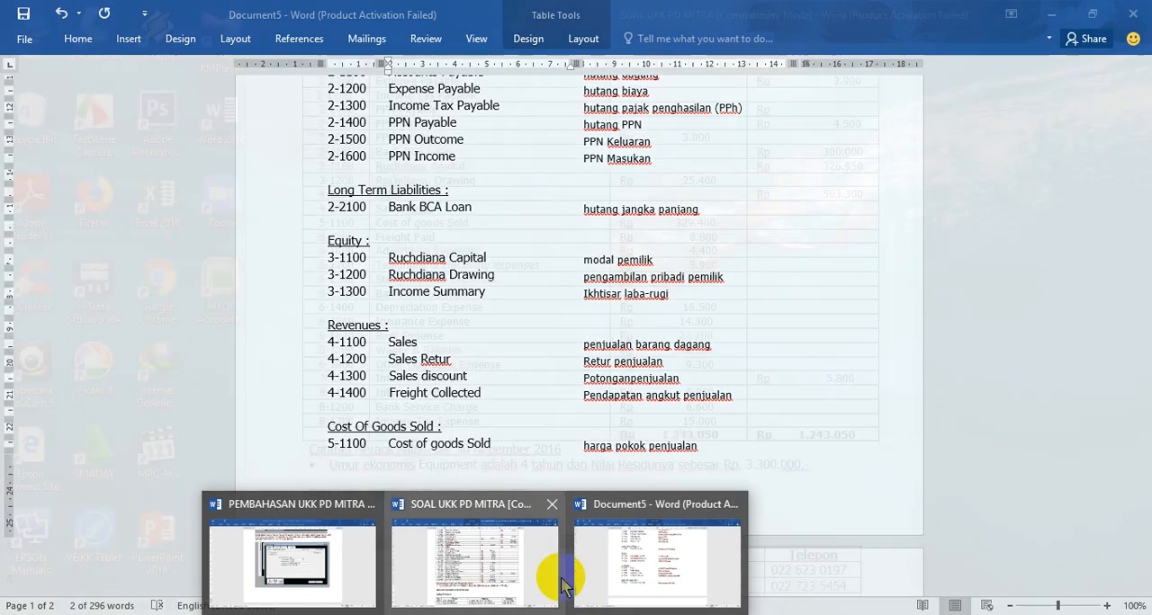
mouse_move(513, 576)
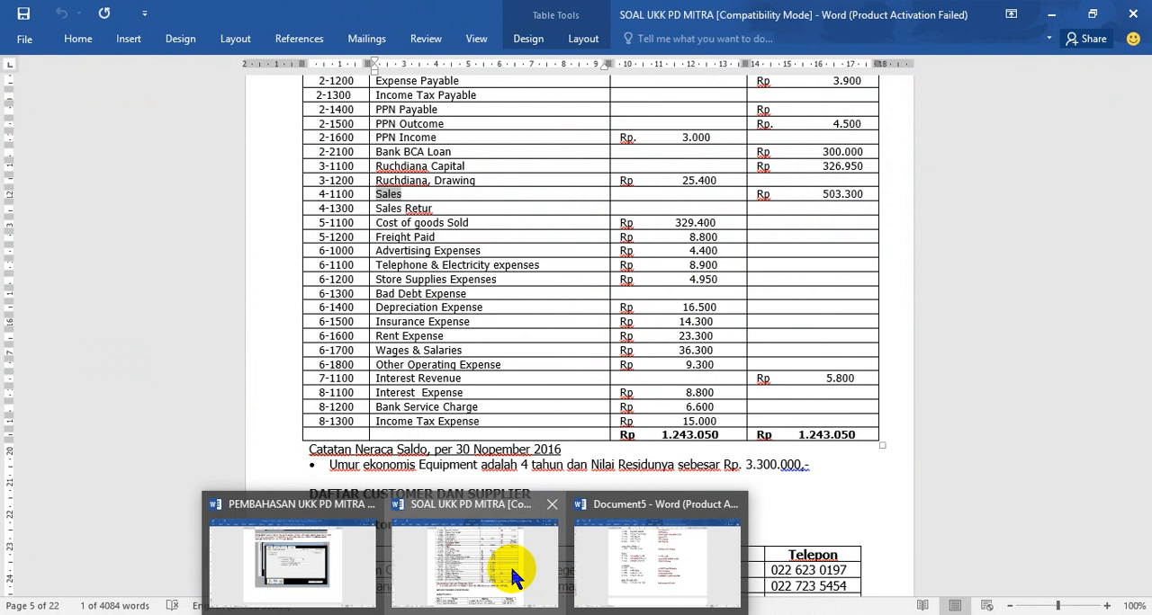
left_click(617, 585)
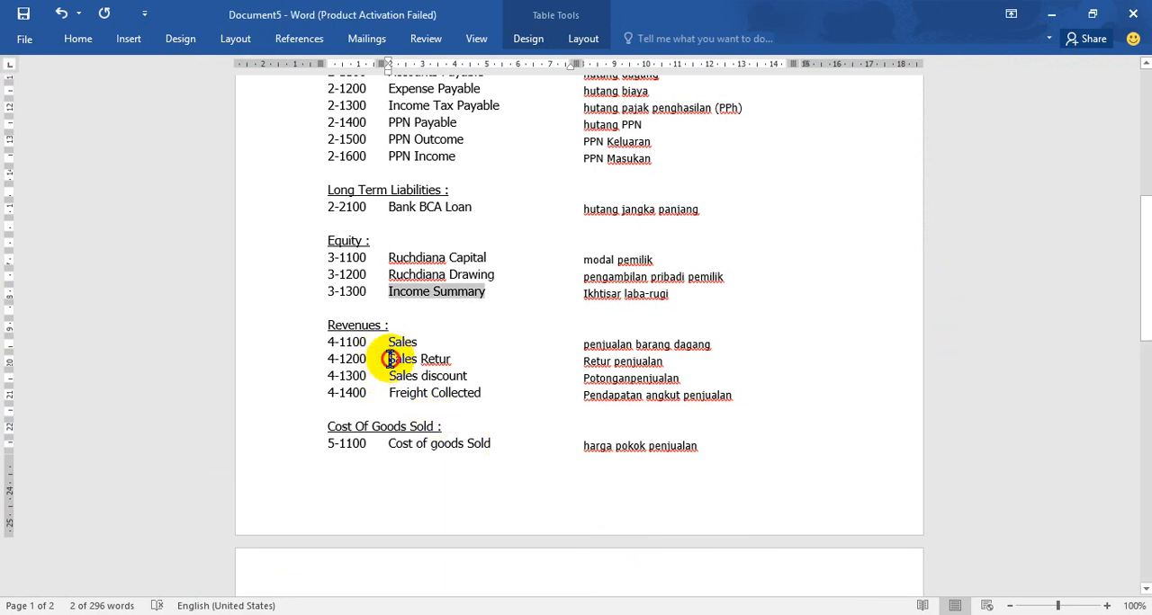
left_click_drag(394, 359, 457, 359)
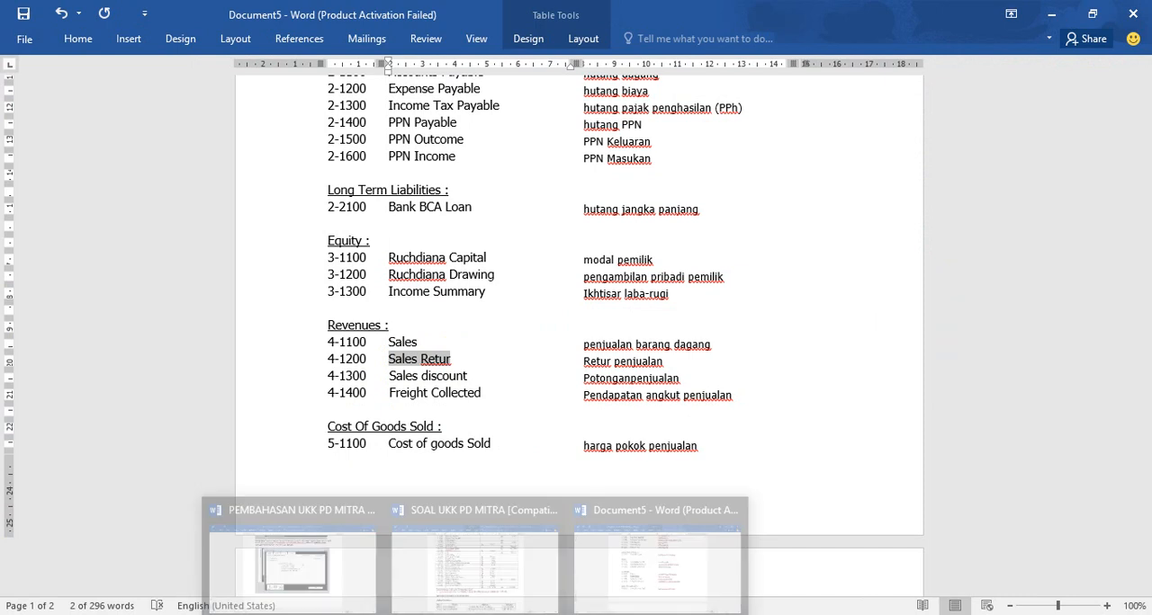
- In MYOB, create income detail account 4-1300, using the number from the SOAL UKK PD MITRA table, name it Sales Return and save it
left_click(477, 553)
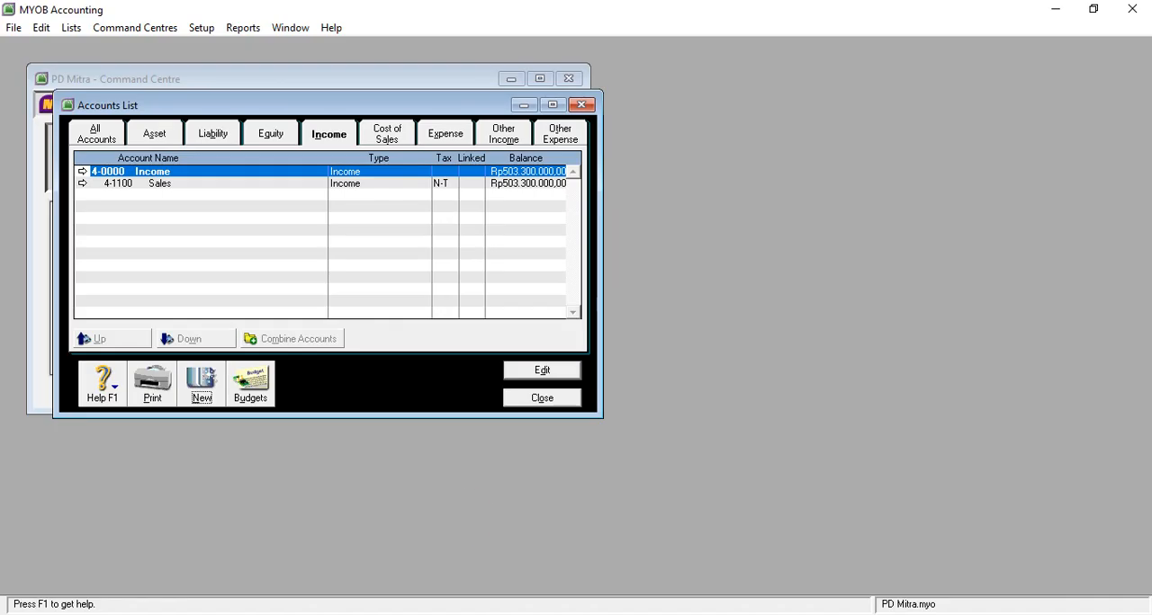
left_click(202, 380)
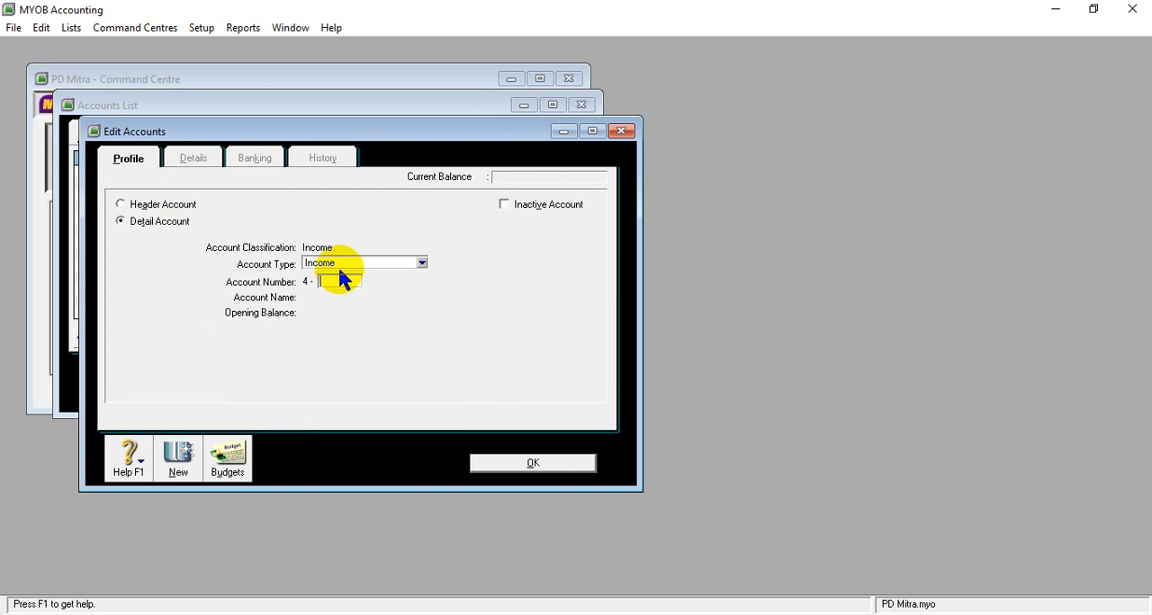
left_click(332, 285)
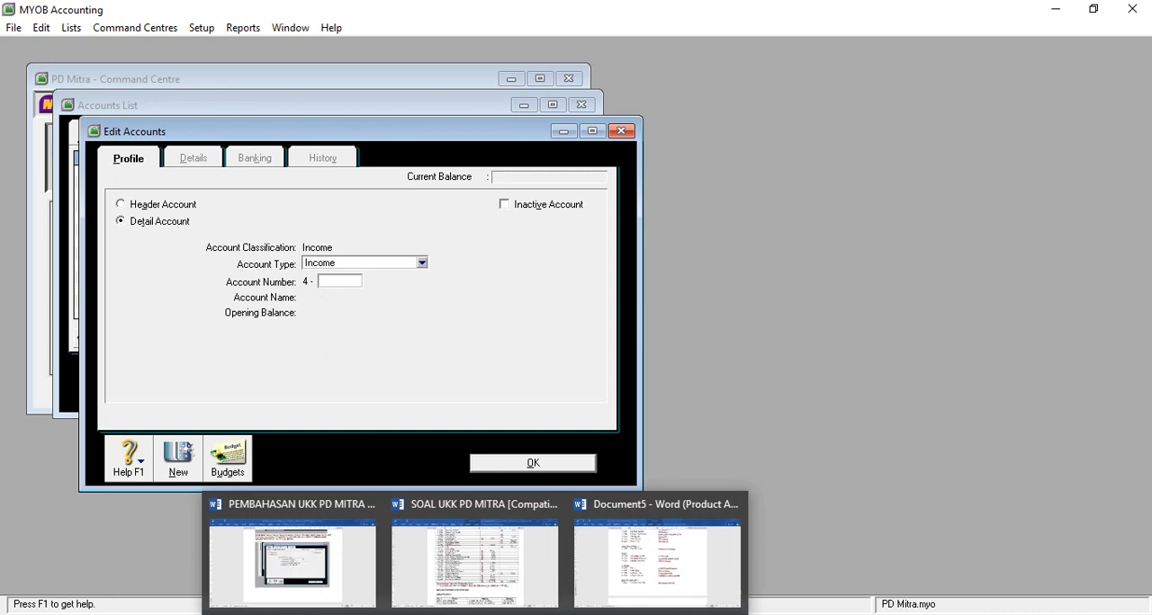
left_click(496, 601)
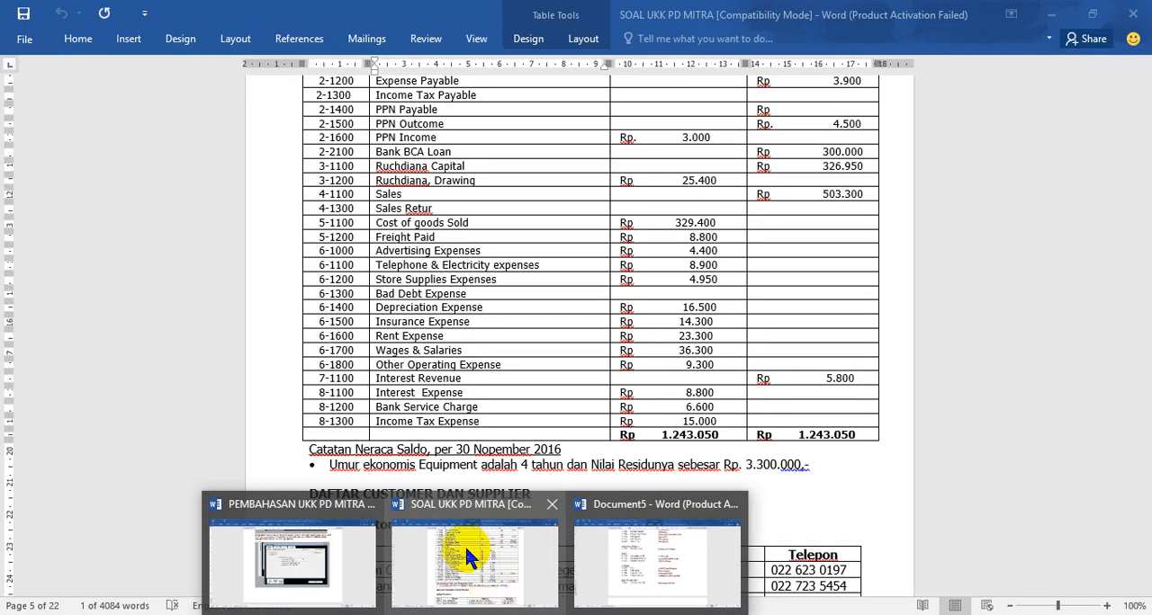
type("1300")
key("Tab")
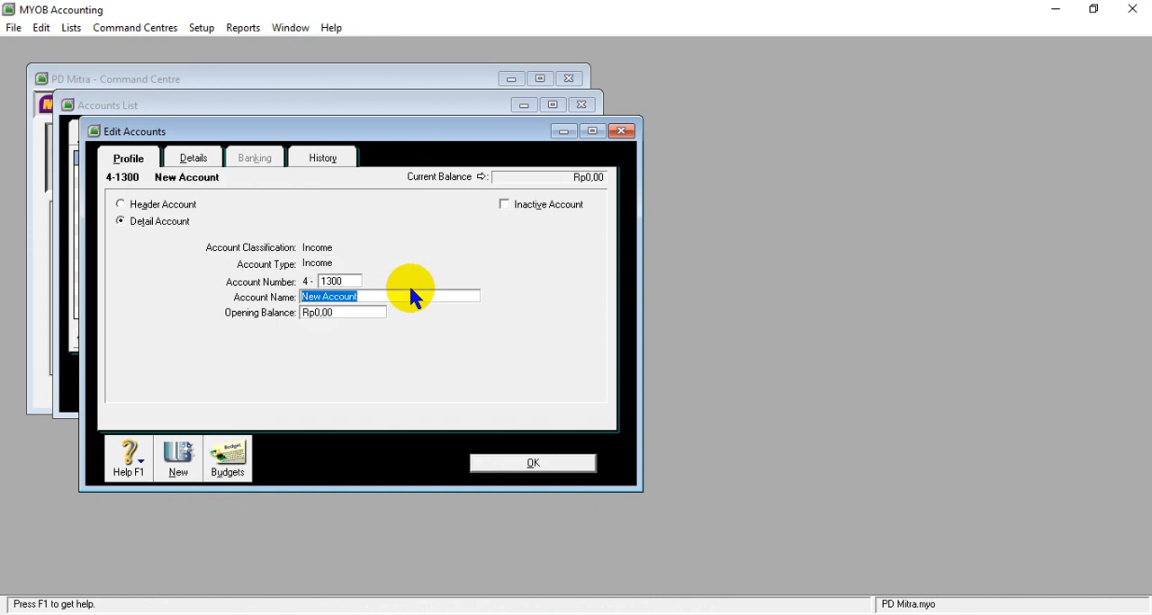
type("Sales Return")
left_click(522, 464)
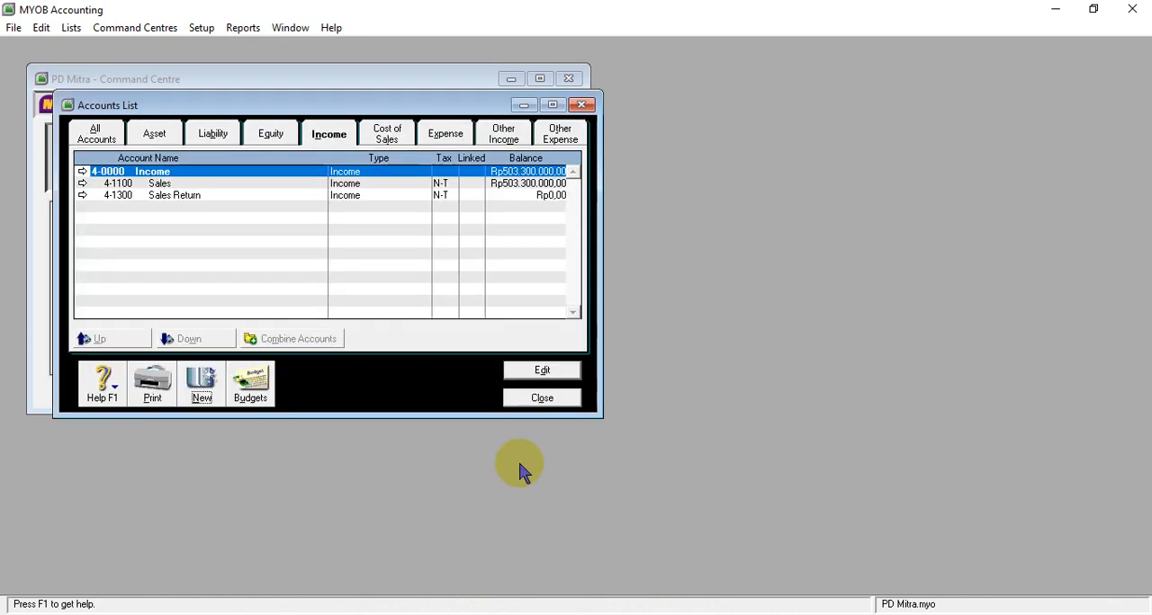
- Check the SOAL UKK PD MITRA table in Word, and copy the account name Sales discount from the Revenues section of Document5
left_click(501, 611)
left_click(473, 533)
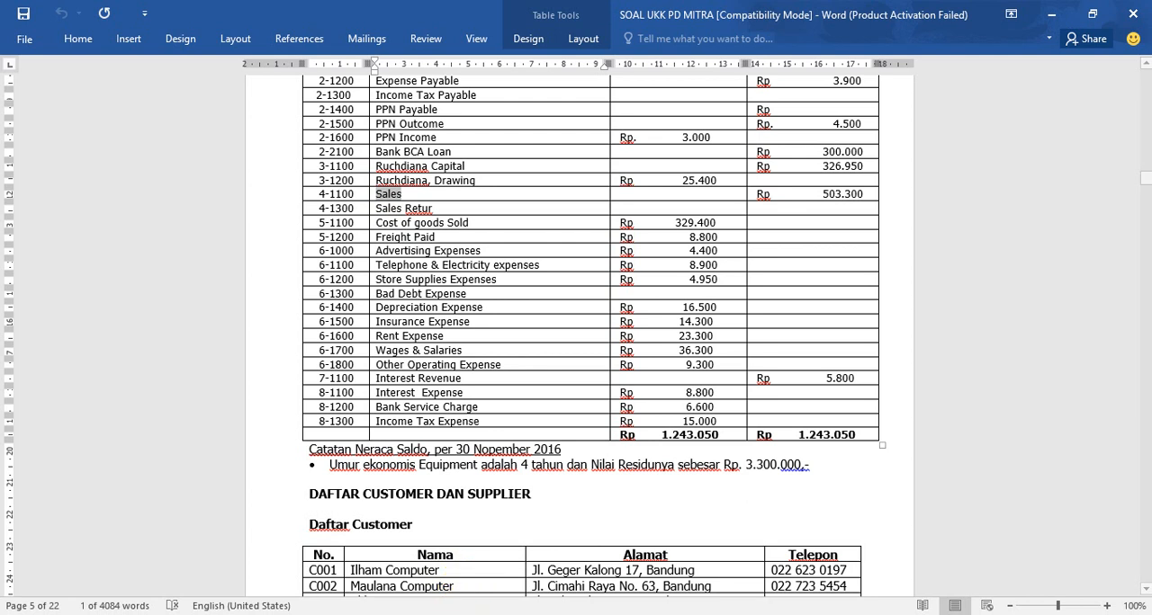
mouse_move(522, 586)
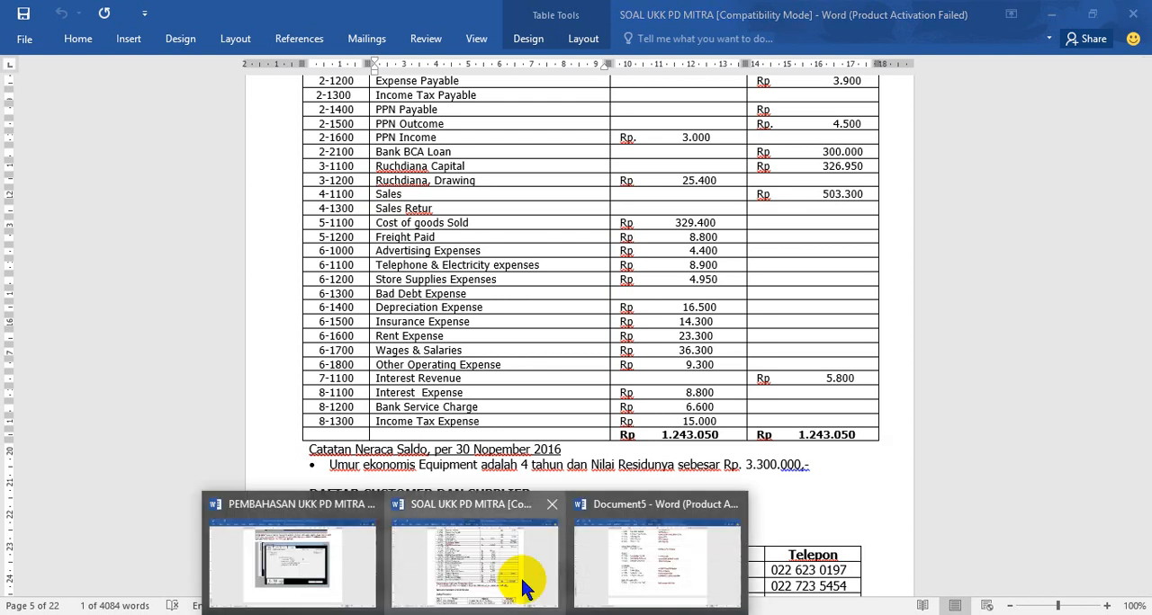
left_click(618, 576)
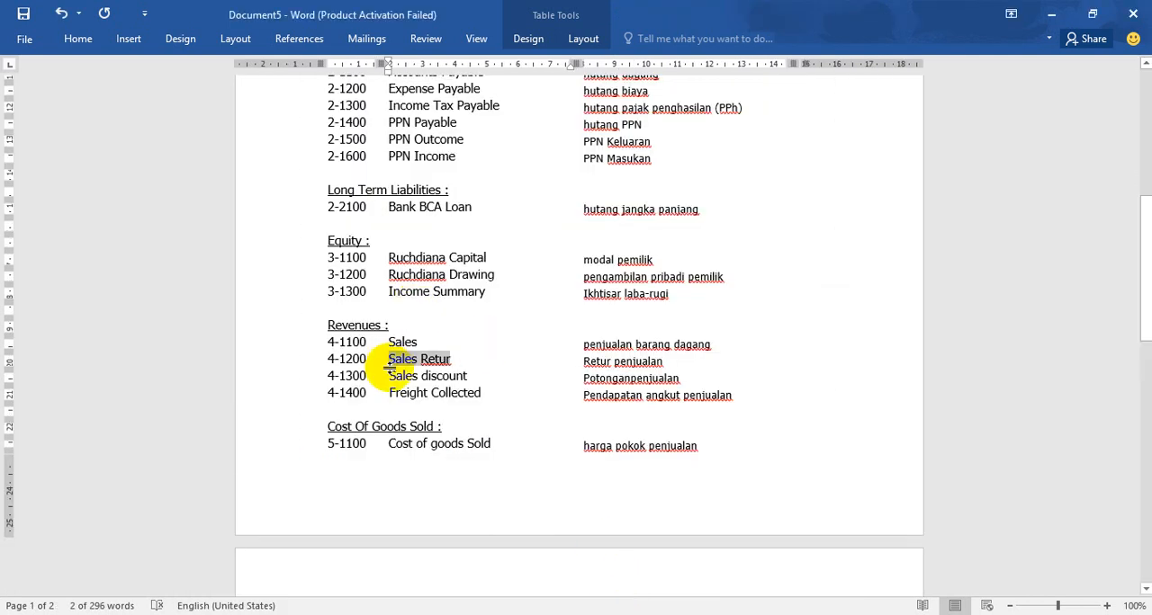
left_click_drag(389, 376, 461, 376)
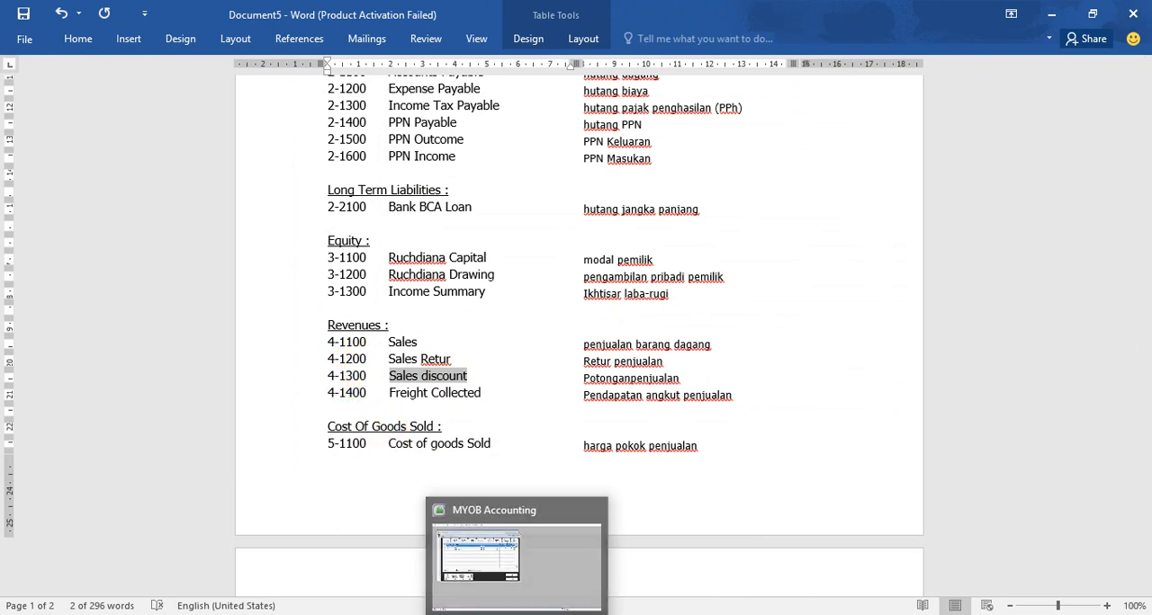
mouse_move(515, 614)
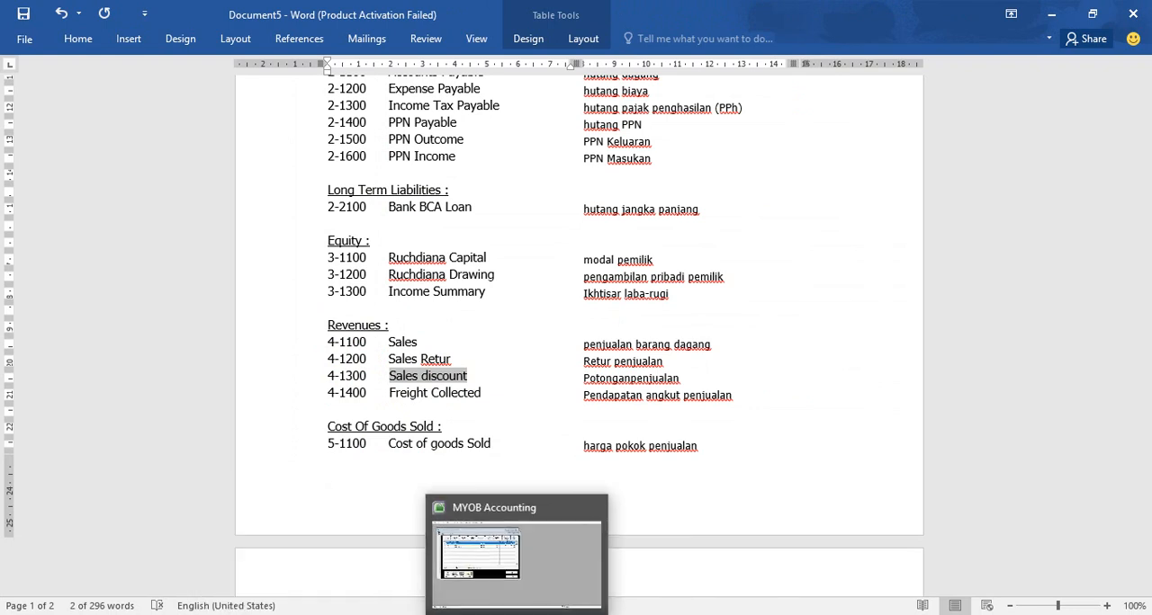
- Switch to MYOB, change the account number of the Sales Return income account to 4-1200 and save it
left_click(515, 544)
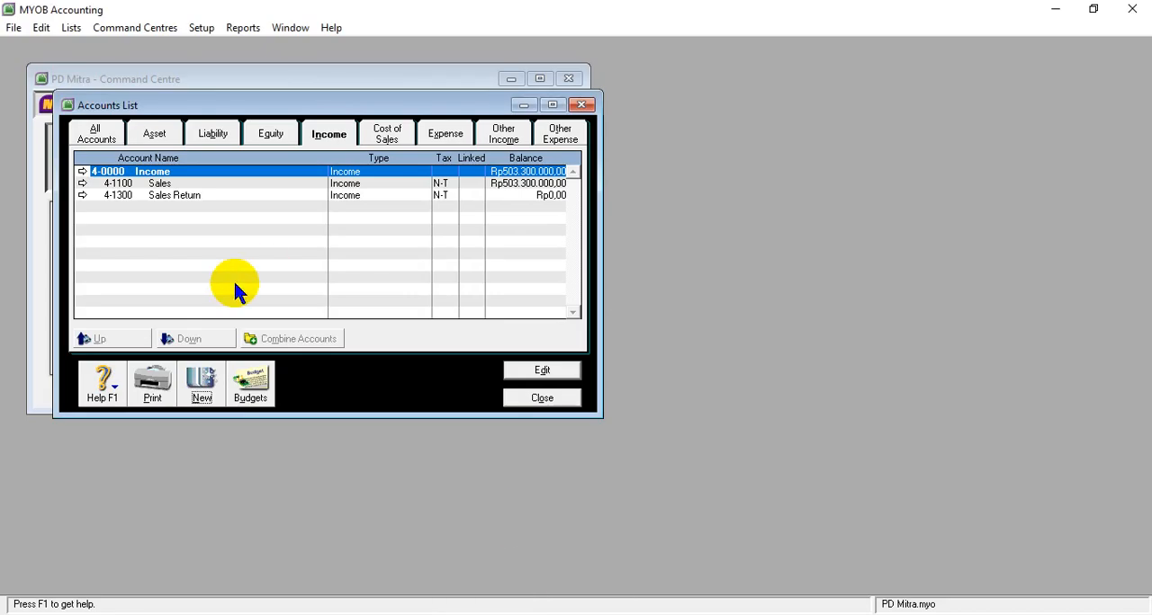
left_click(82, 195)
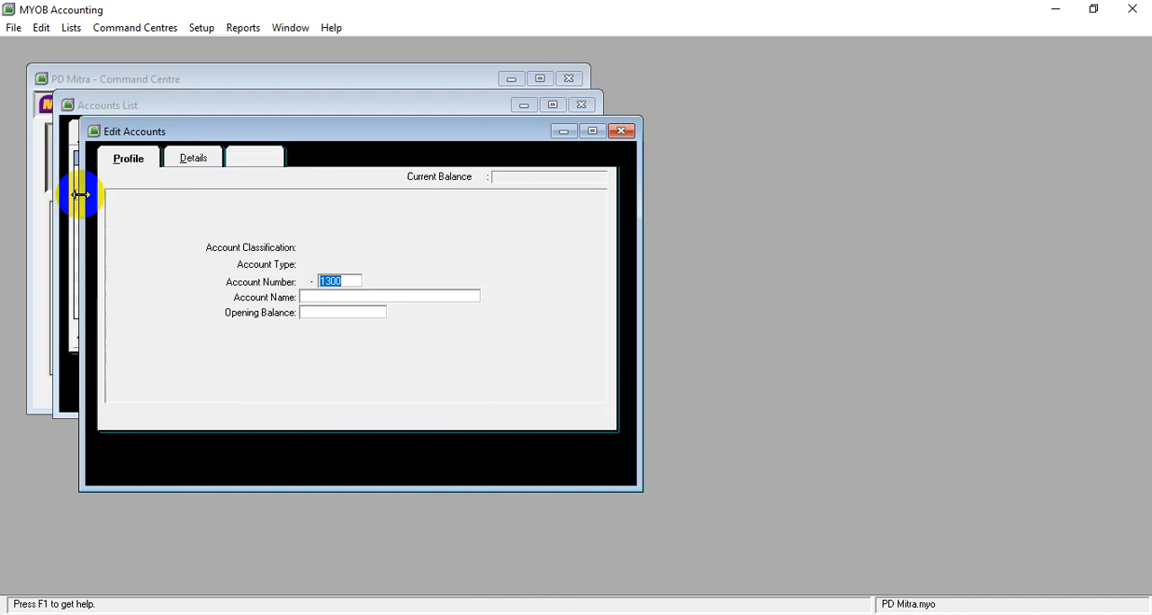
type("1")
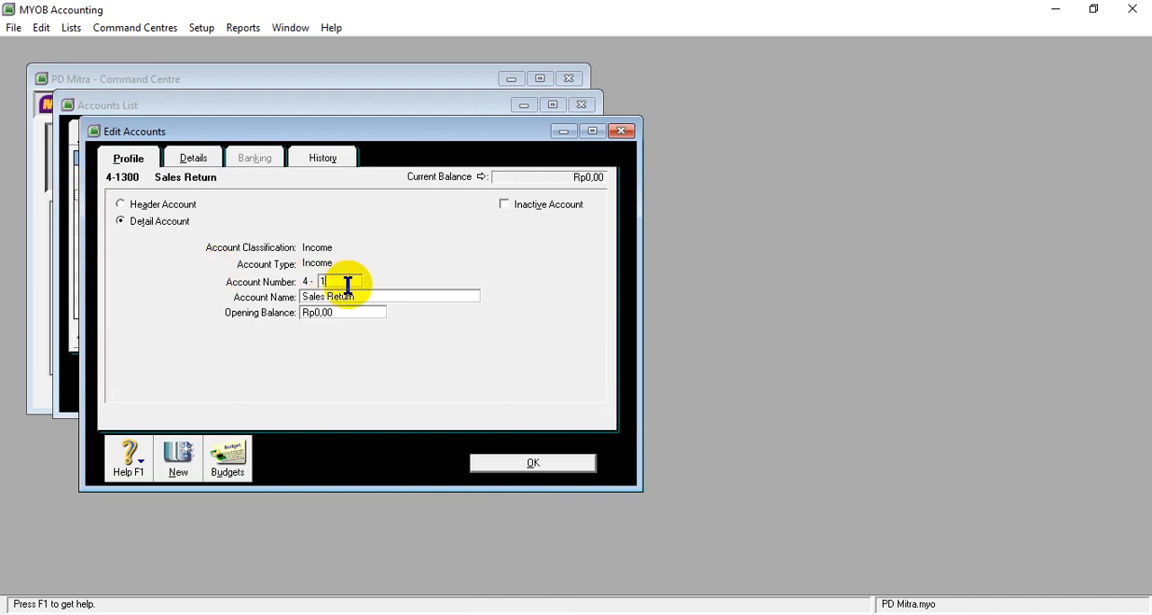
type("200")
left_click(486, 463)
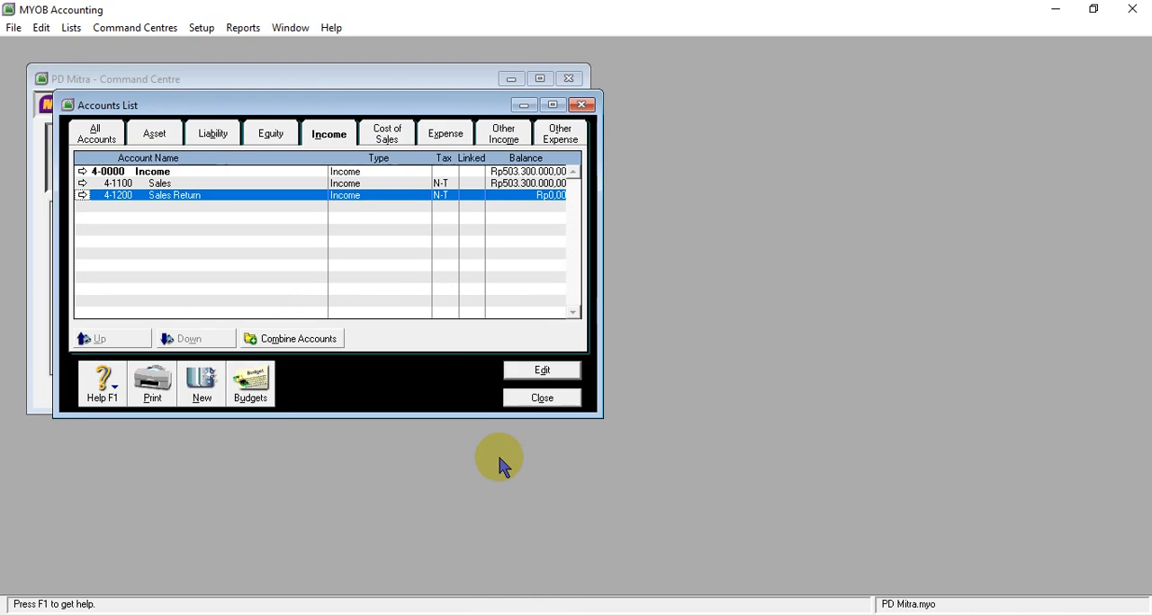
- Create income detail account 4-1300, name it Sales discount and save it
left_click(201, 383)
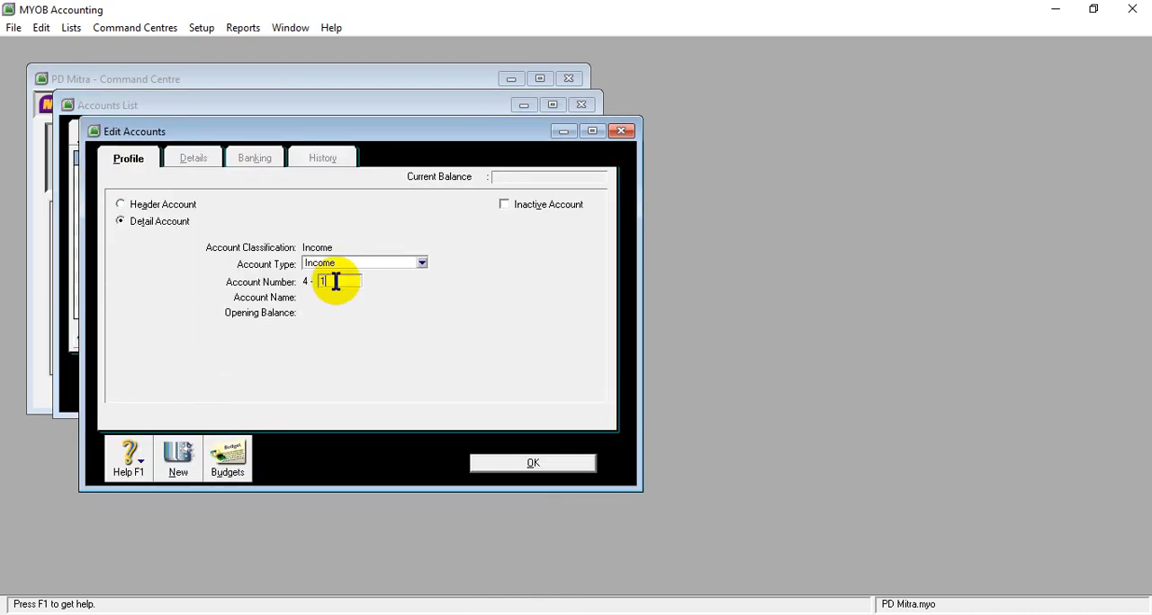
type("1300")
key("Tab")
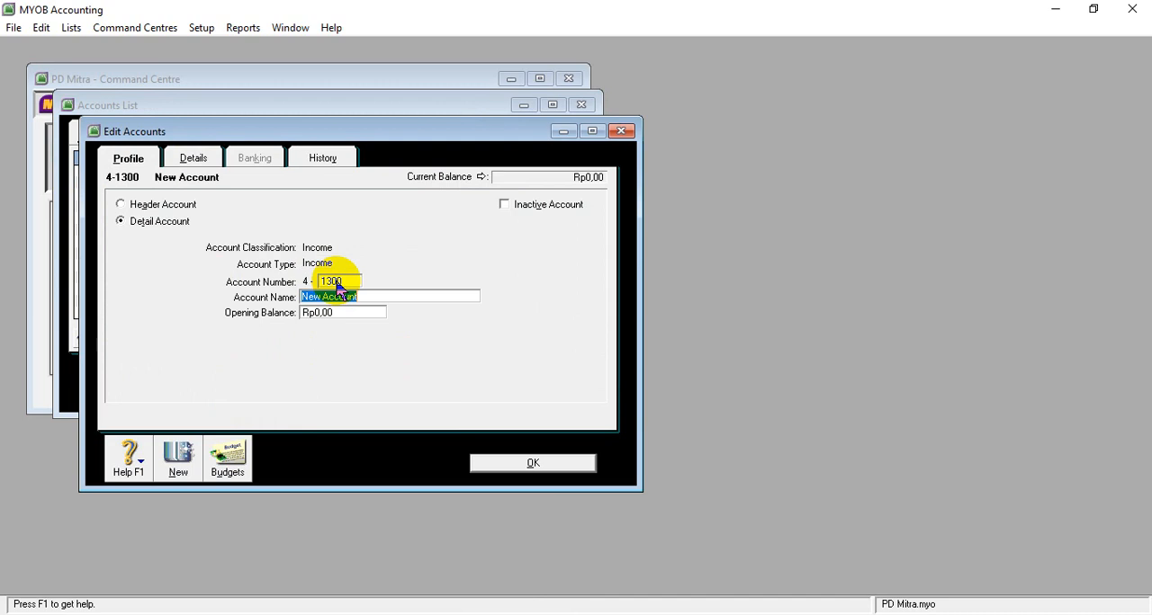
type("Sales discount")
left_click(506, 468)
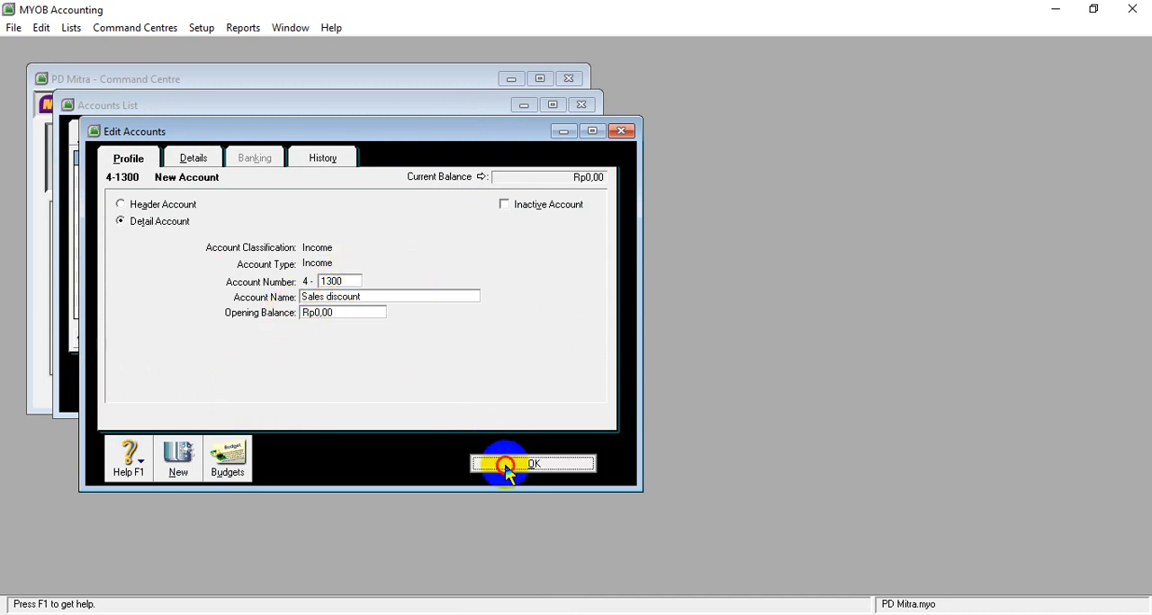
- Start a new income detail account numbered 4-1400, and copy the name Freight Collected from the Revenues section of Document5 in Word
left_click(216, 385)
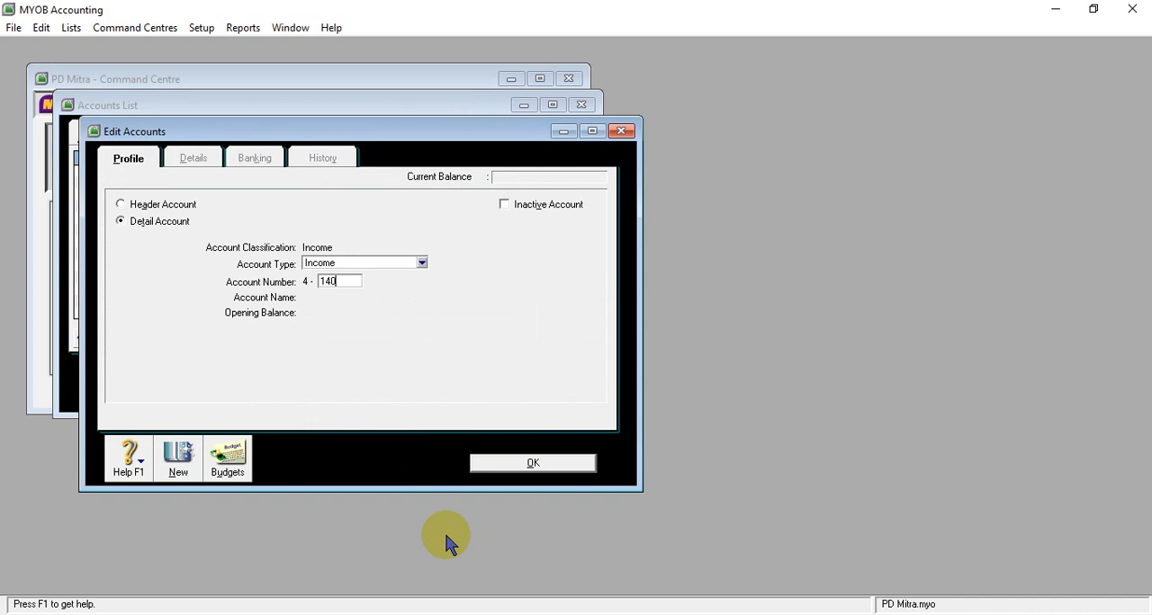
key("Tab")
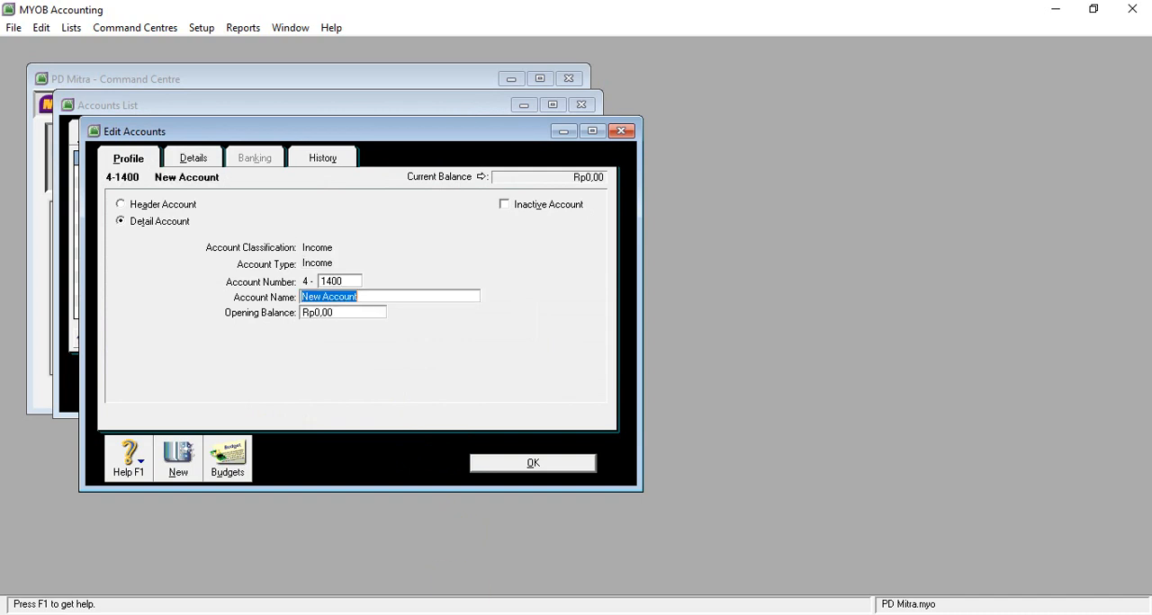
left_click(477, 614)
left_click(459, 560)
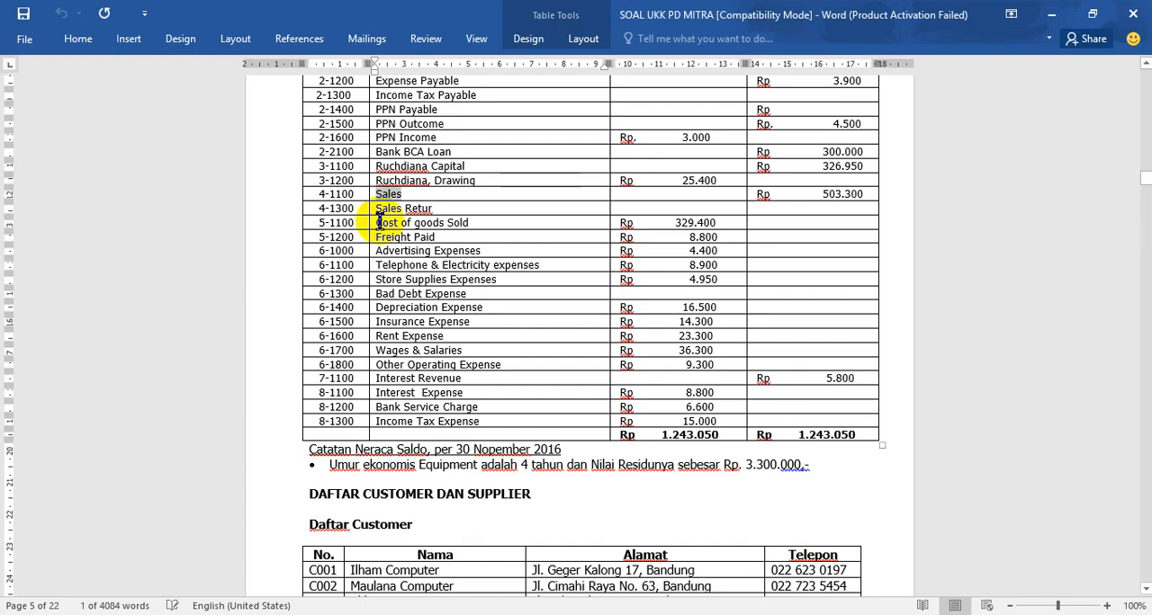
mouse_move(477, 614)
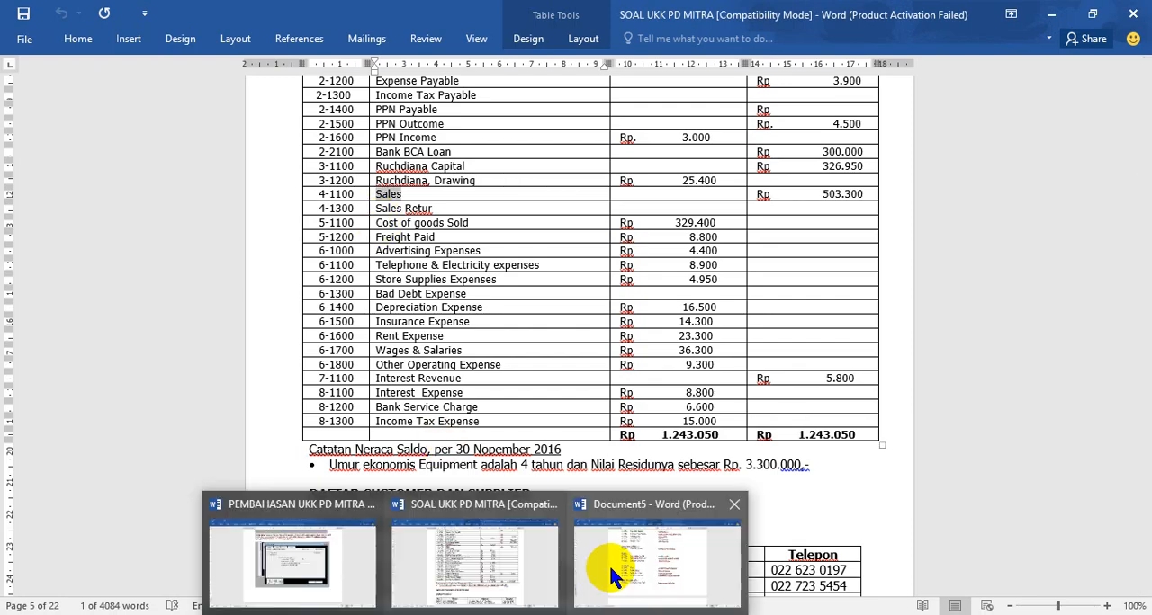
left_click(603, 566)
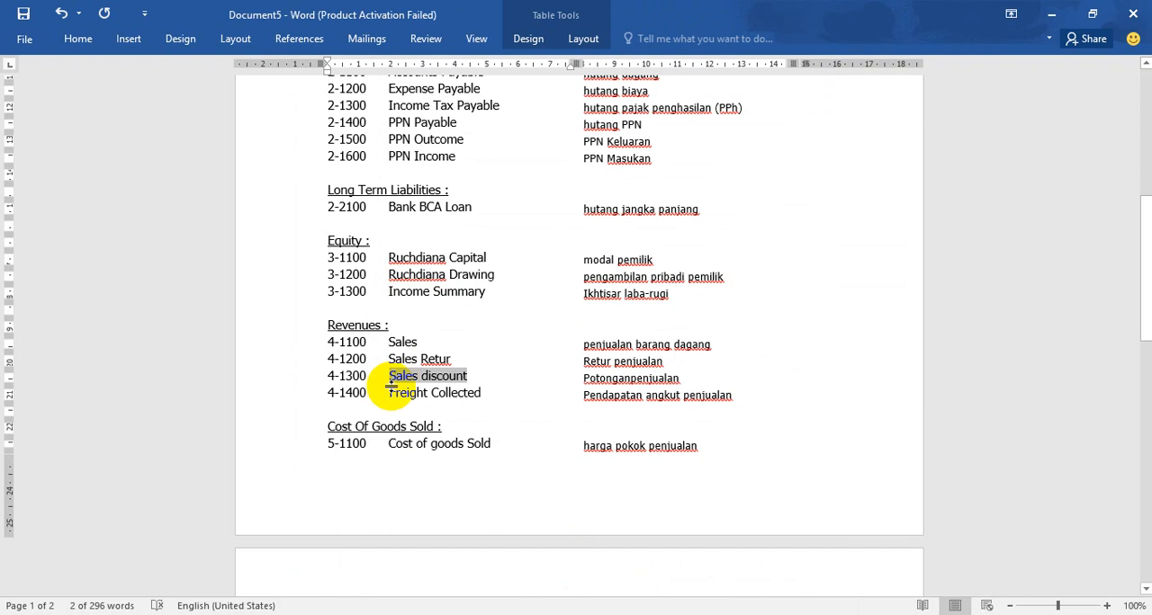
left_click_drag(389, 394, 480, 393)
key("ctrl+c")
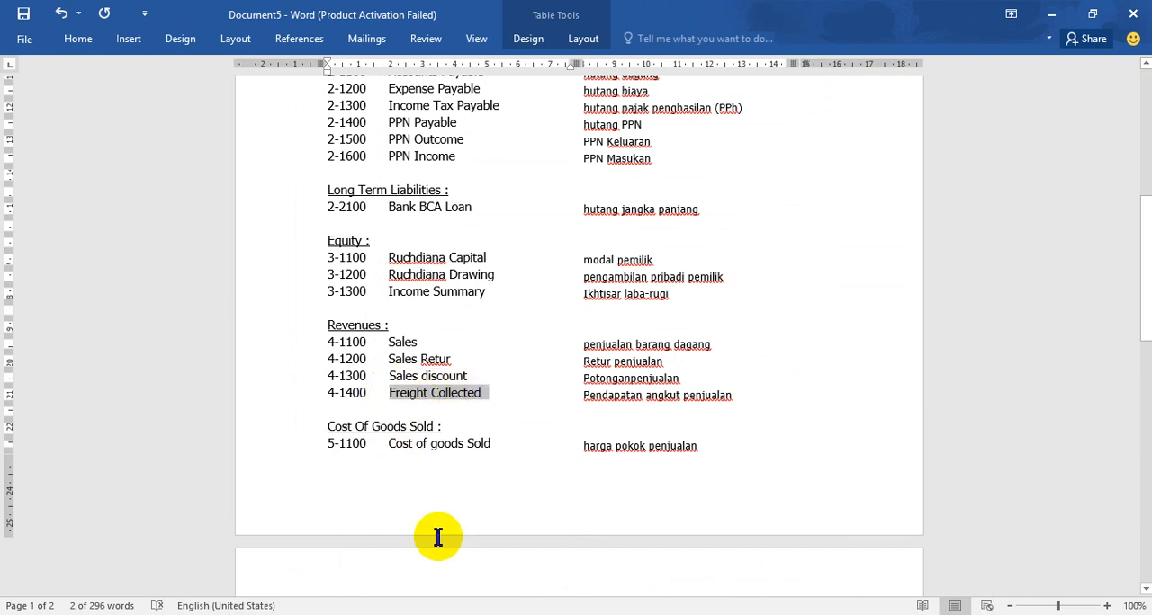
- In MYOB, name income account 4-1400 Freight Collected and save it
key("alt+Tab")
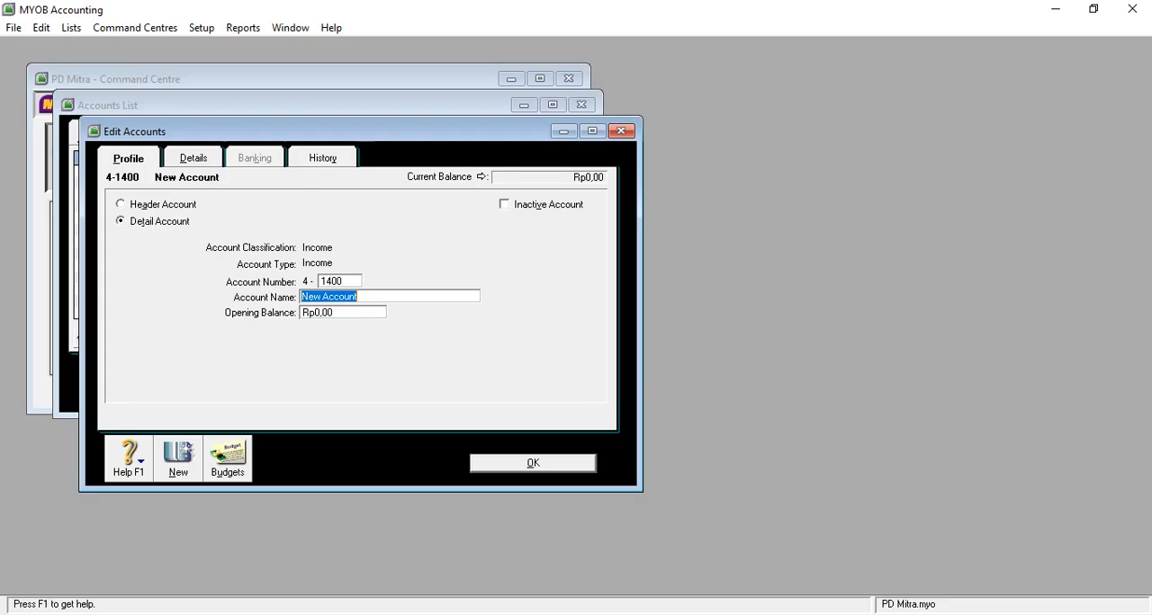
key("ctrl+v")
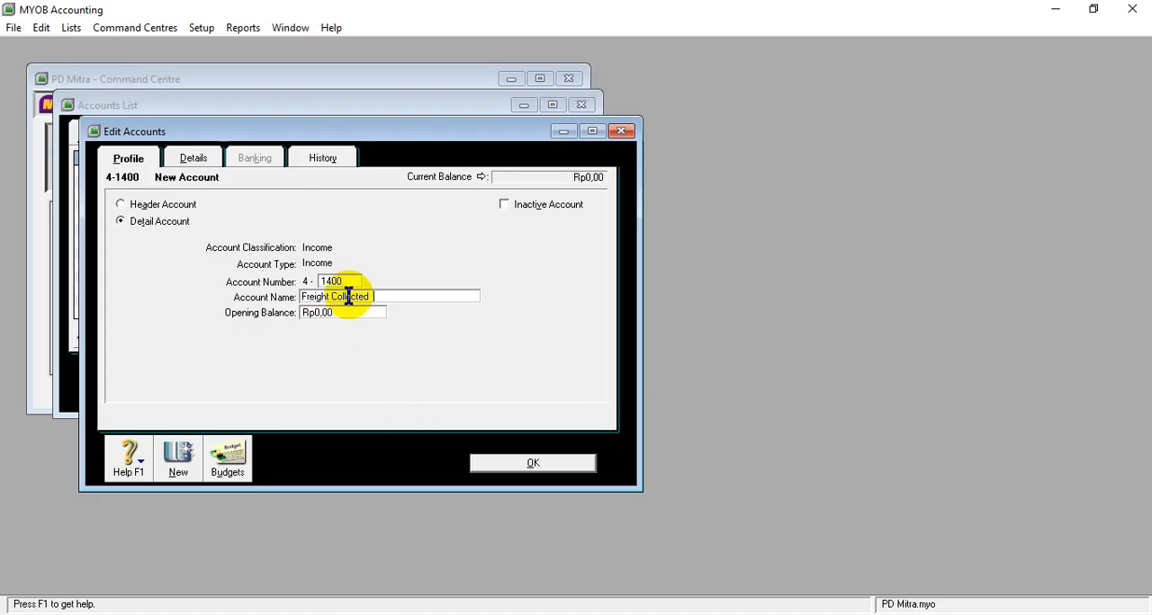
left_click(517, 468)
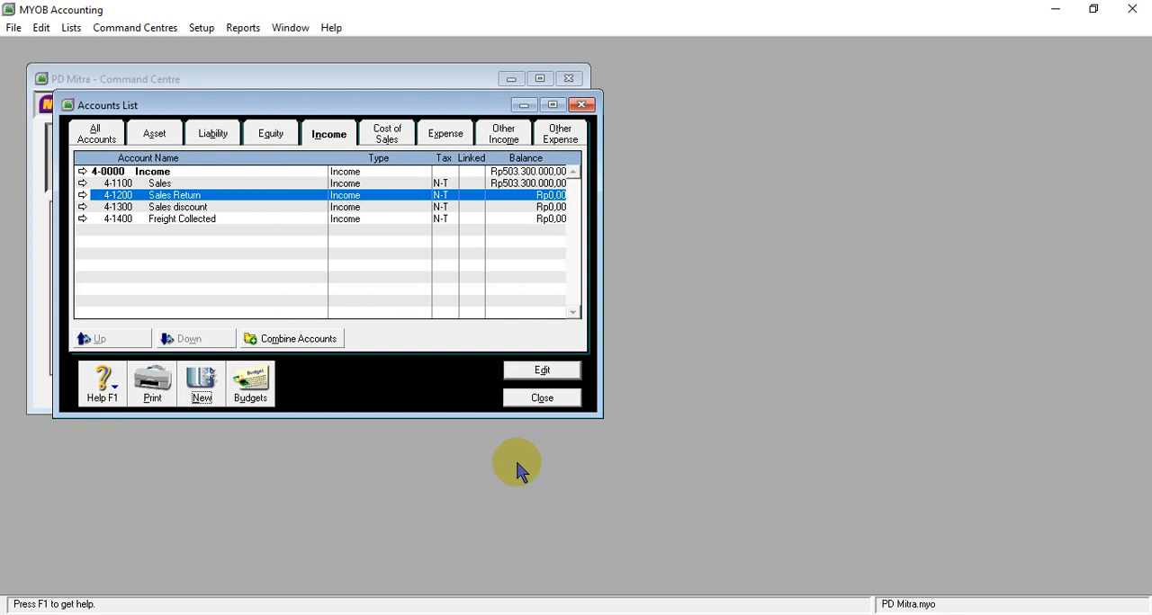
- Show the Cost of Sales accounts in MYOB, and copy the name Cost of goods Sold from Document5 in Word
left_click(385, 134)
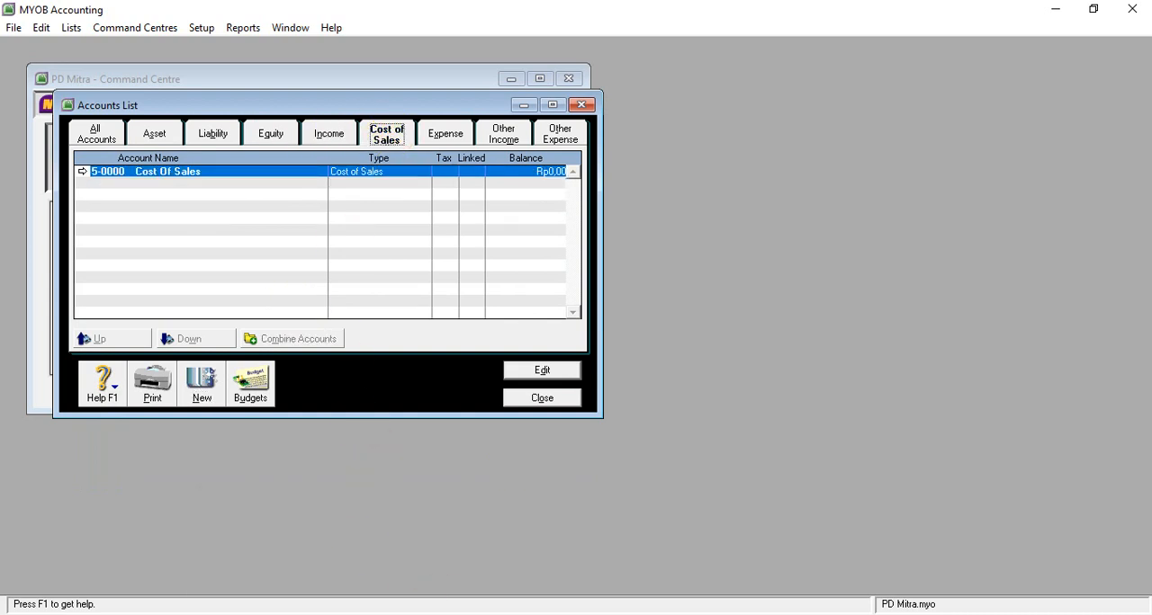
mouse_move(586, 583)
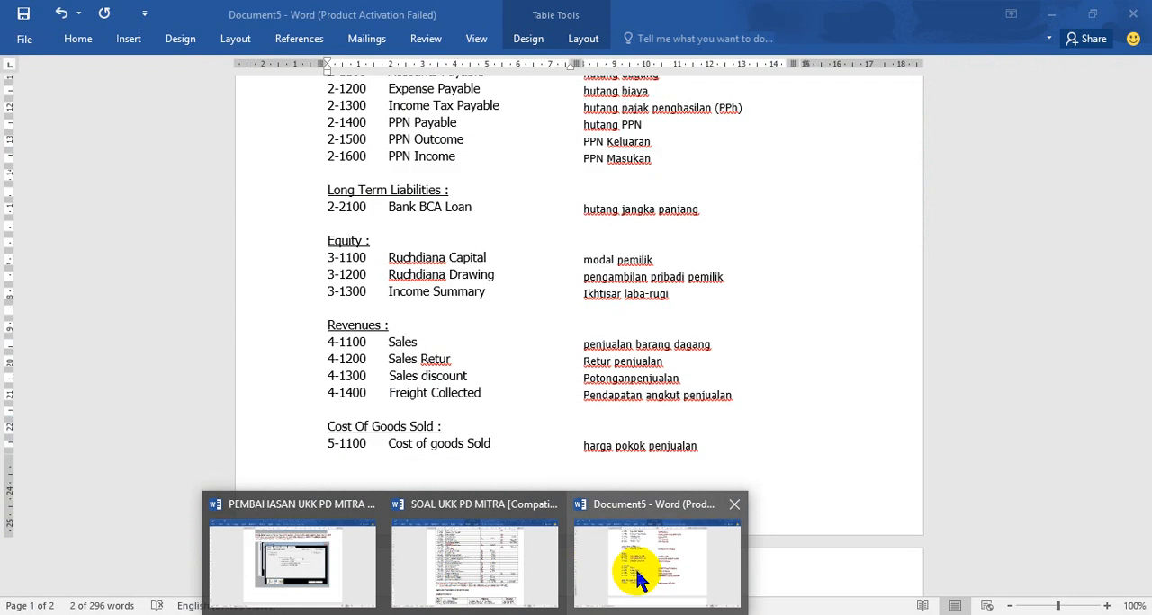
left_click(634, 576)
scroll(488, 417, "down", 5)
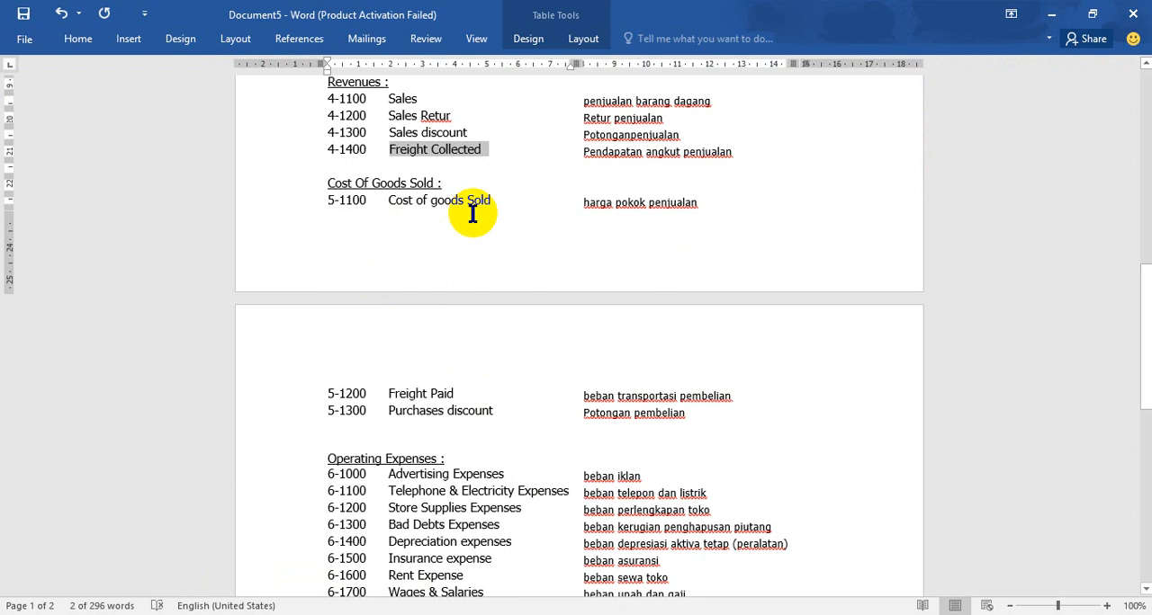
left_click_drag(386, 200, 471, 206)
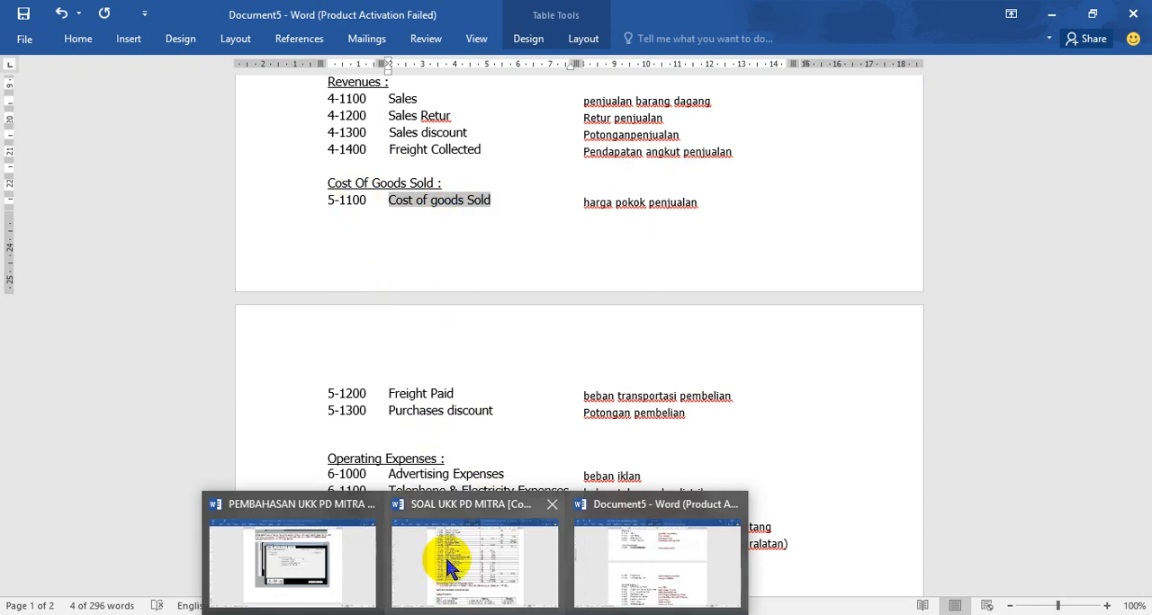
- Check the SOAL UKK PD MITRA table in Word, and in MYOB create cost of sales detail account 5-1100 named Cost of goods Sold
left_click(445, 555)
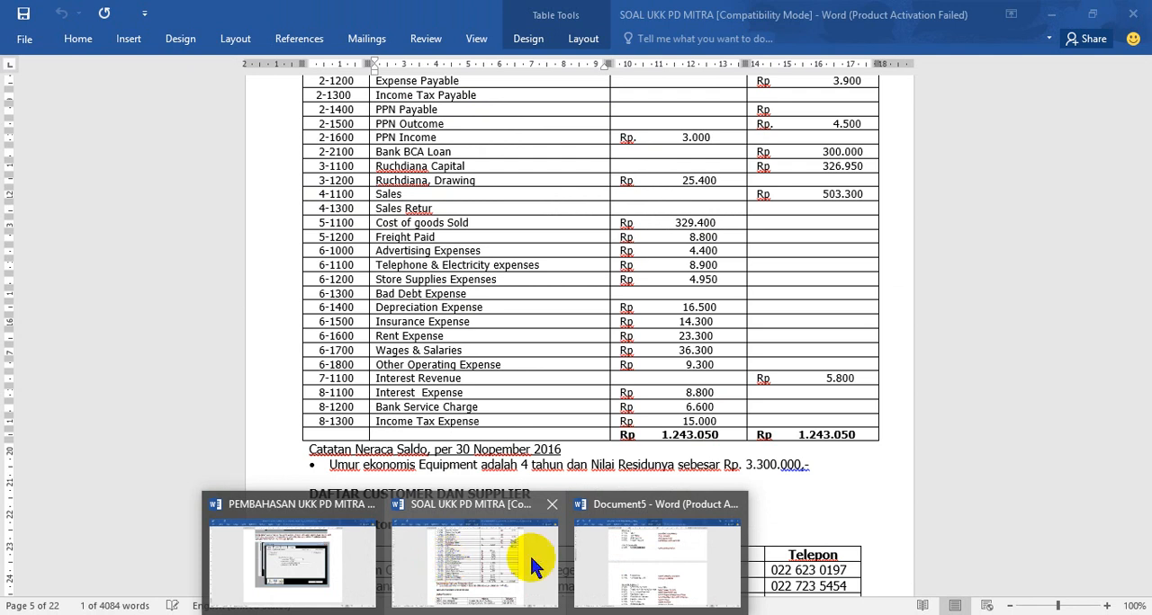
left_click(624, 565)
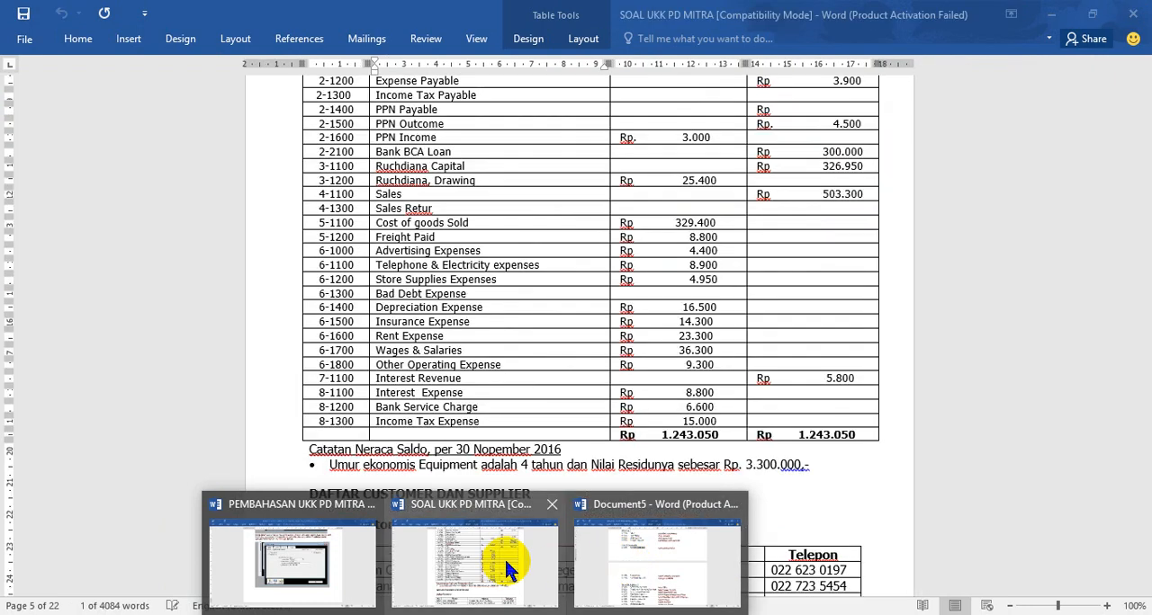
left_click(504, 556)
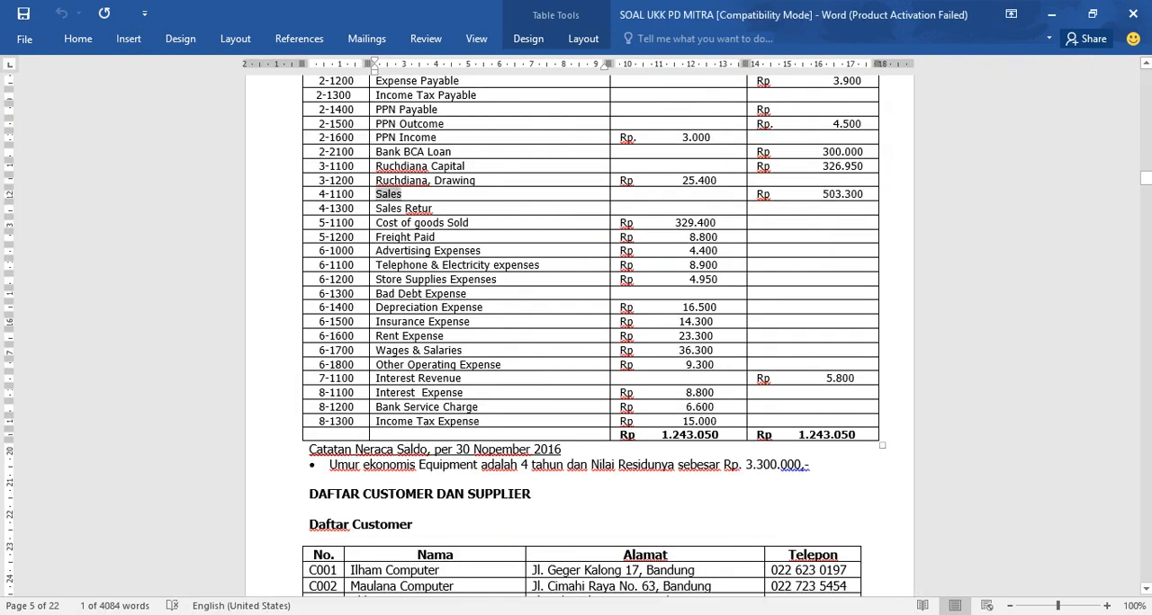
mouse_move(513, 605)
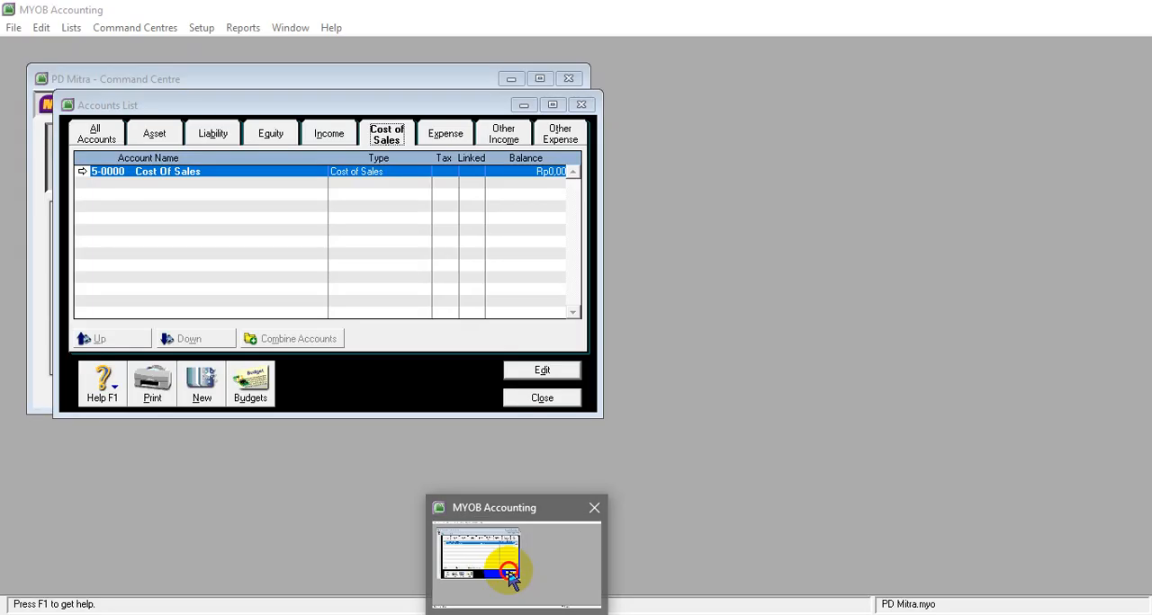
left_click(510, 573)
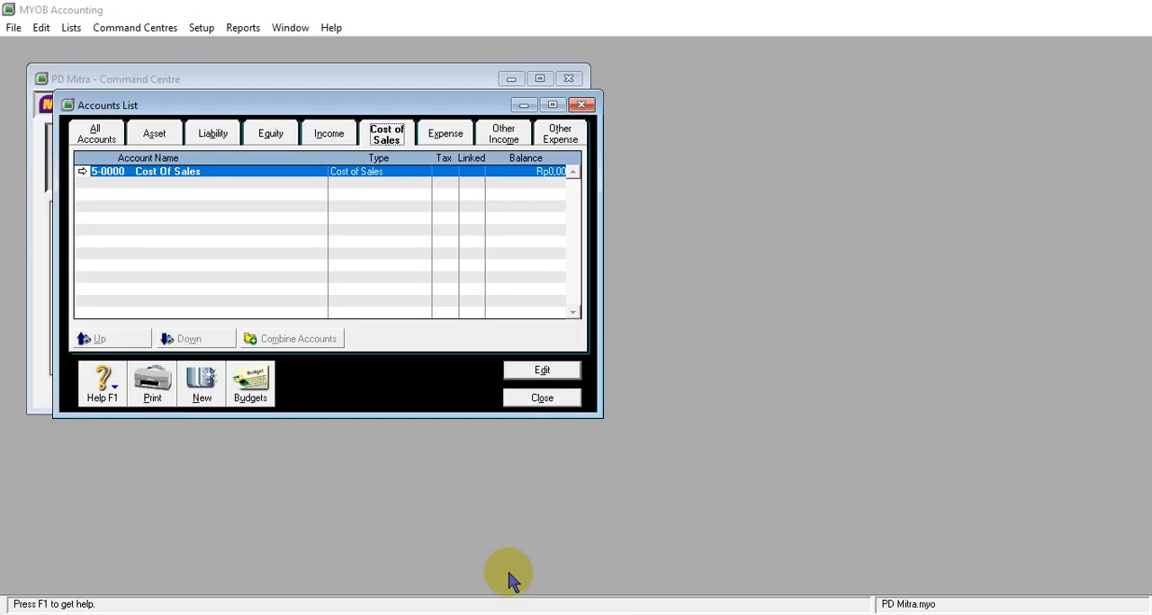
left_click(201, 379)
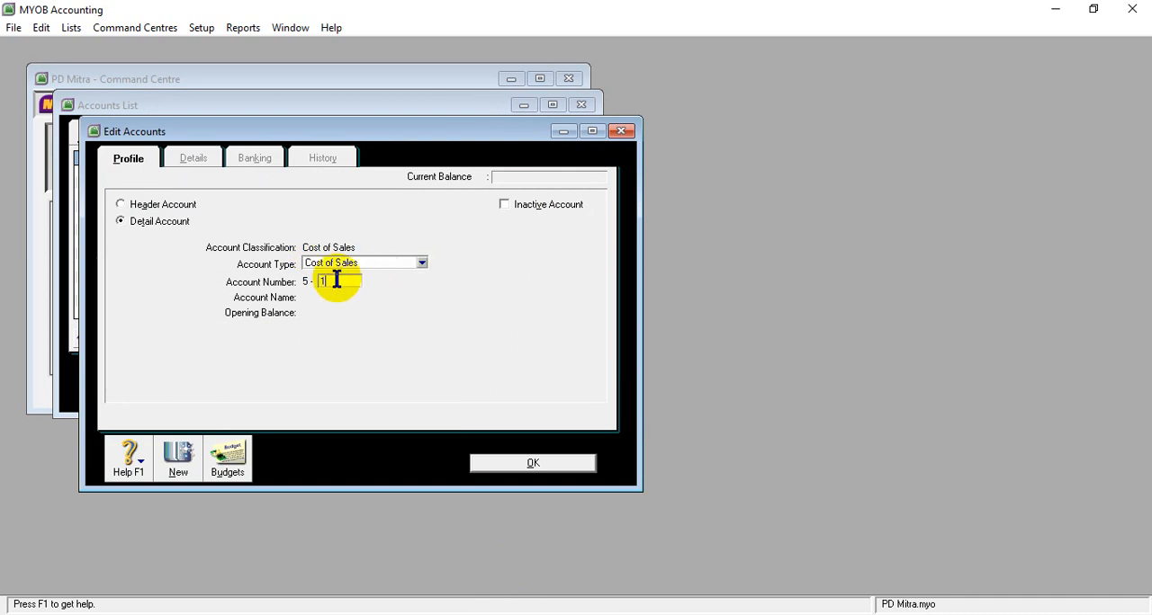
type("1100")
key("Tab")
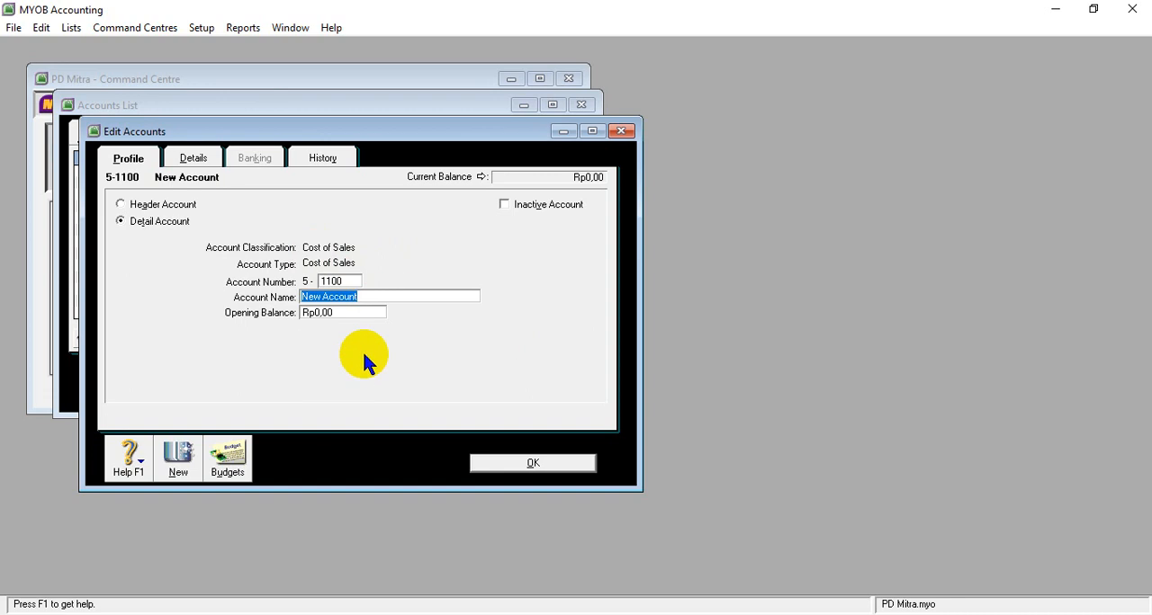
type("Cost of goods Sold")
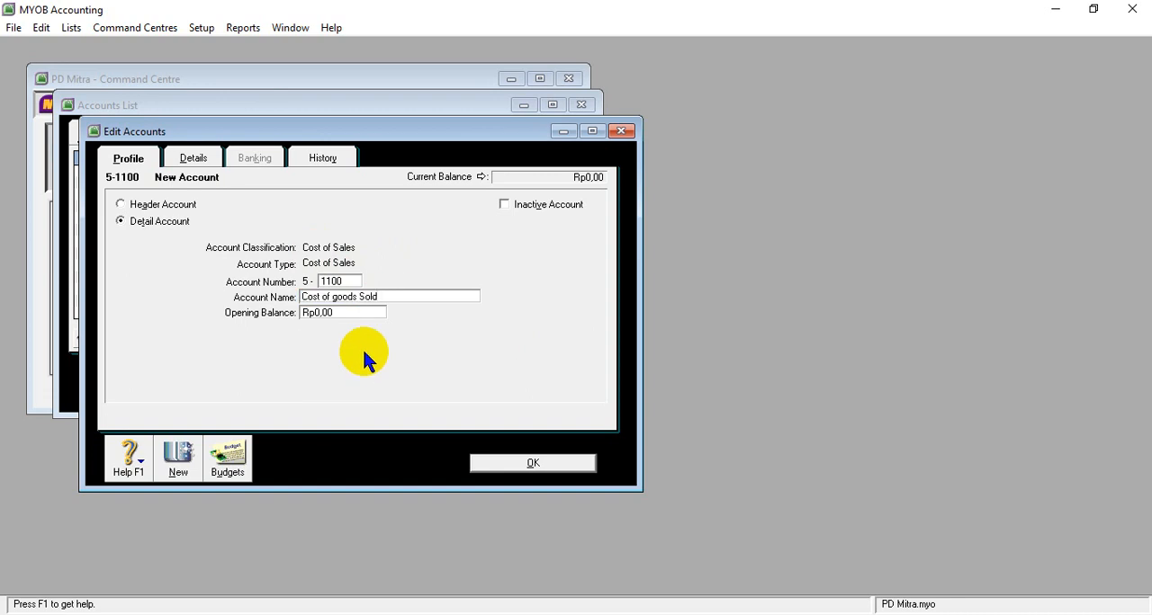
- Look up account 5-1100 in the SOAL UKK PD MITRA table in Word, set its opening balance in MYOB to 329400000 and save it
left_click(340, 312)
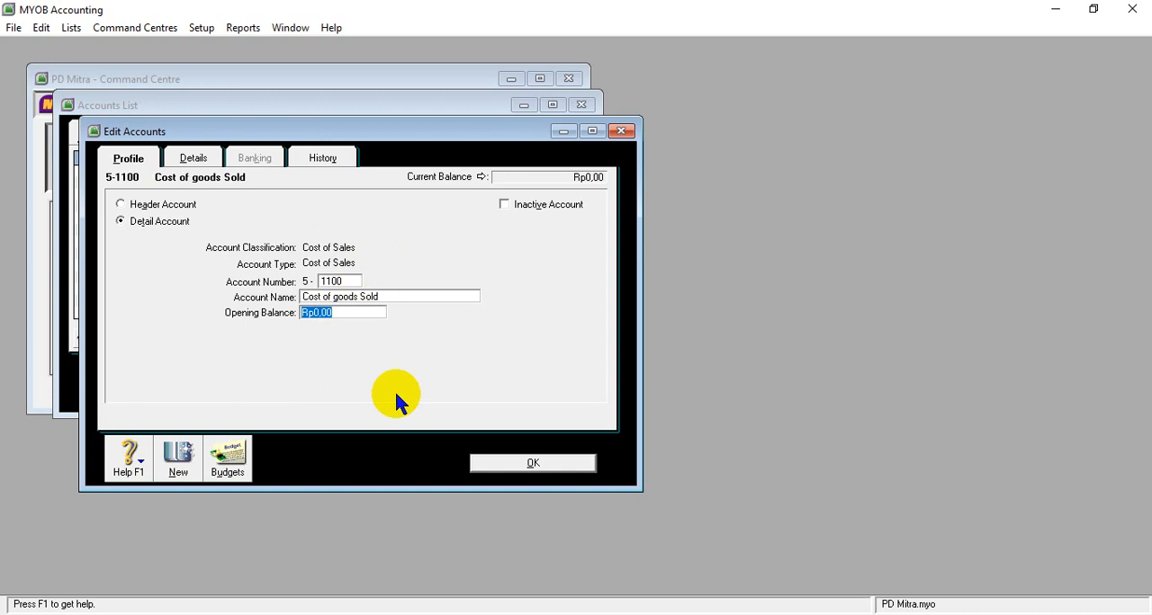
mouse_move(477, 614)
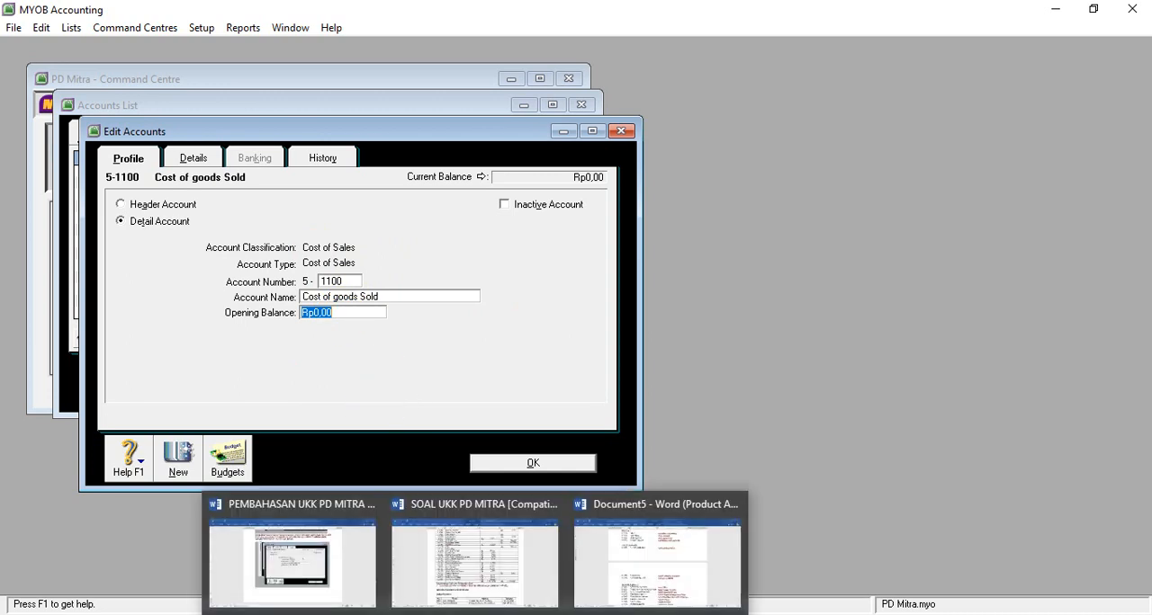
left_click(538, 562)
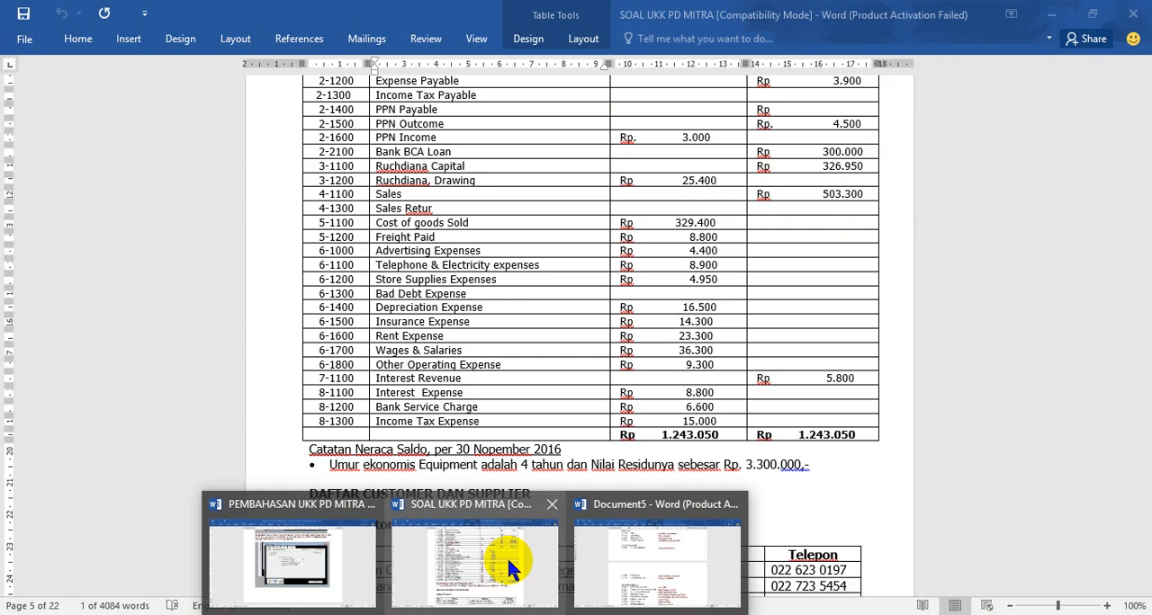
left_click(506, 556)
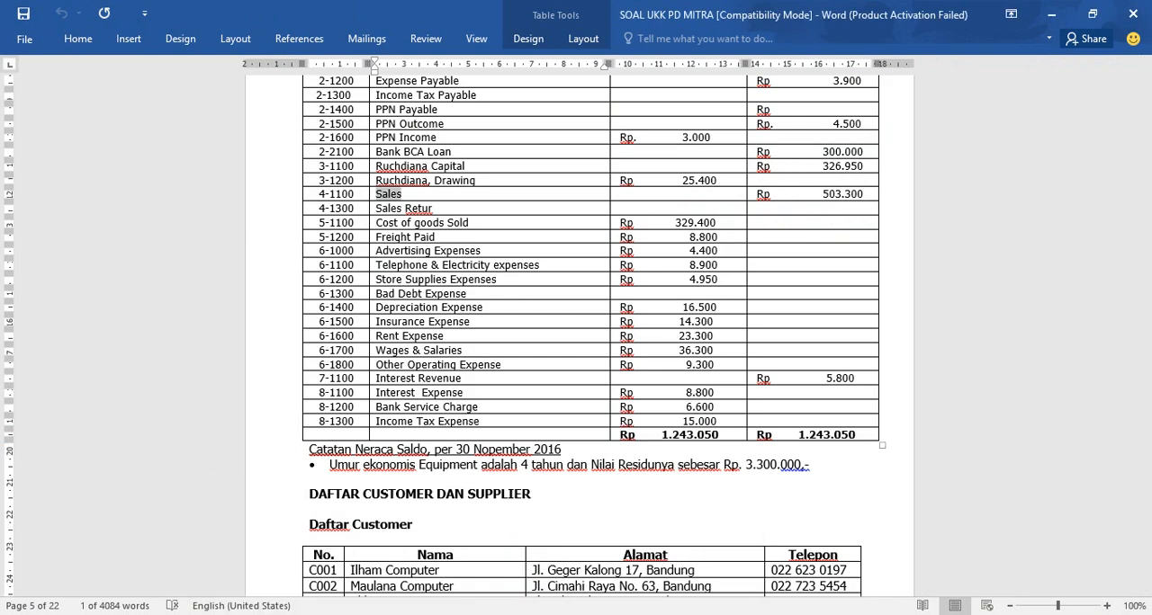
left_click(509, 585)
type("329400000")
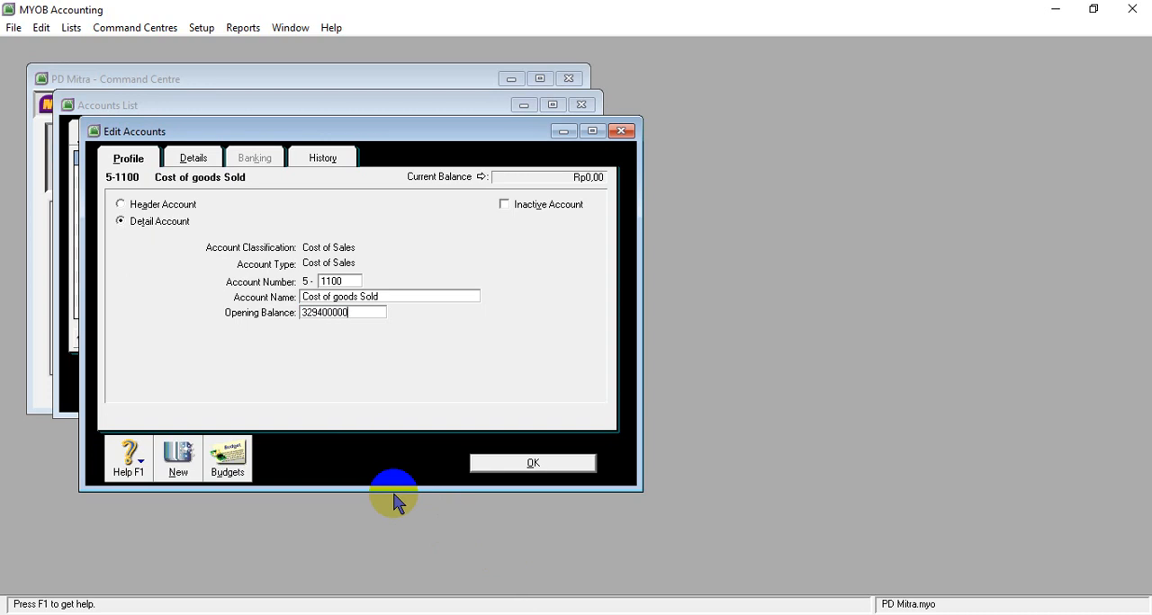
key("Tab")
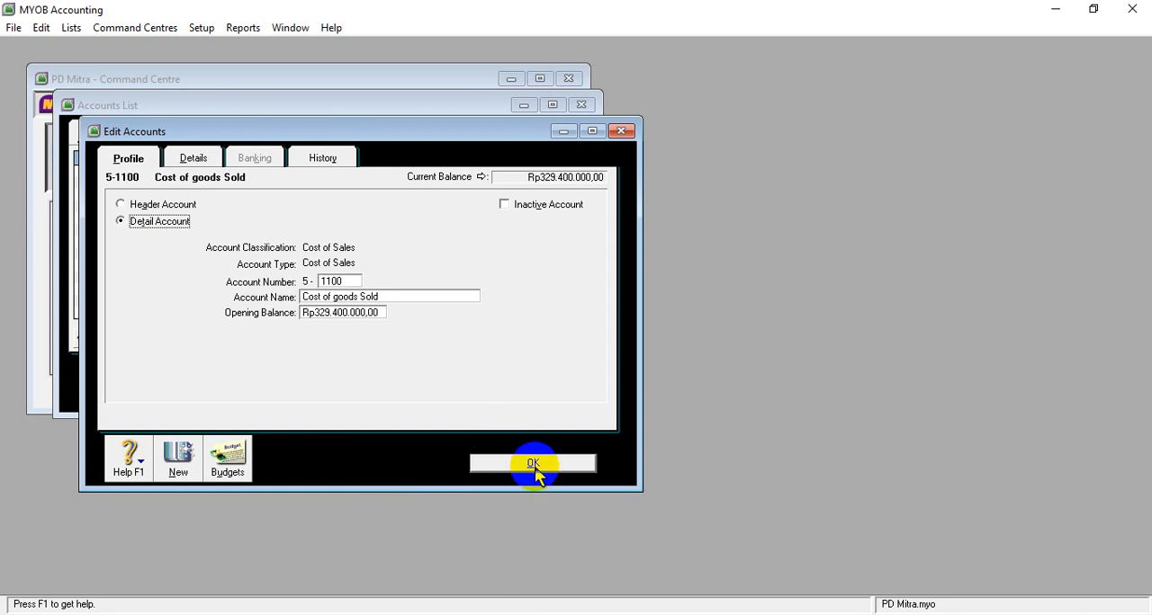
left_click(532, 463)
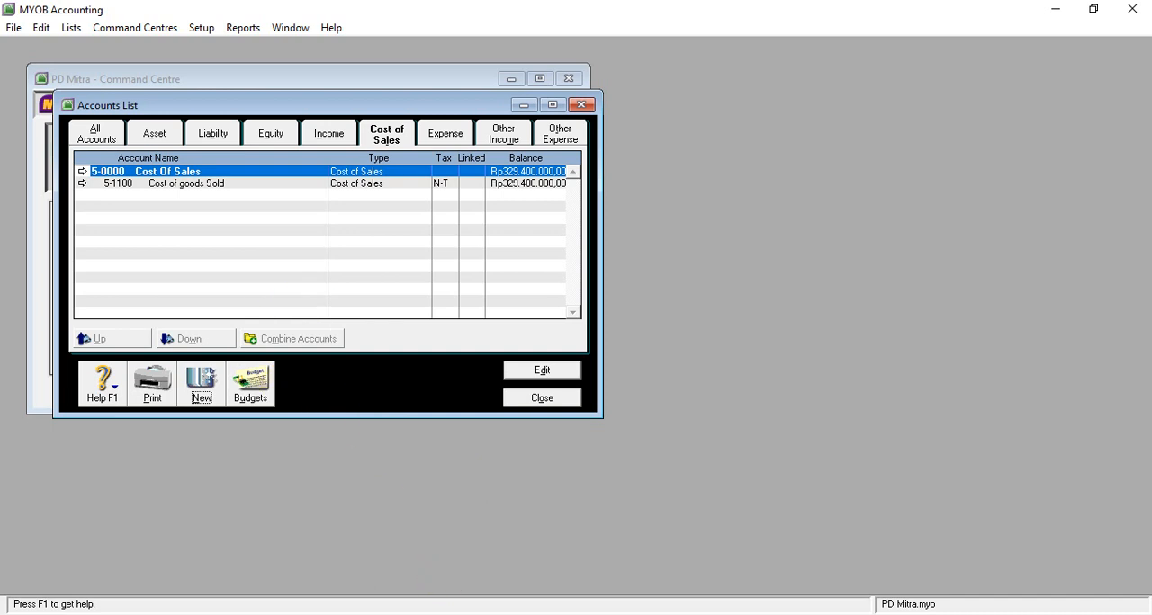
- Copy the name Freight Paid from Document5 in Word, and in MYOB create cost of sales detail account 5-1200 with that name
left_click(589, 590)
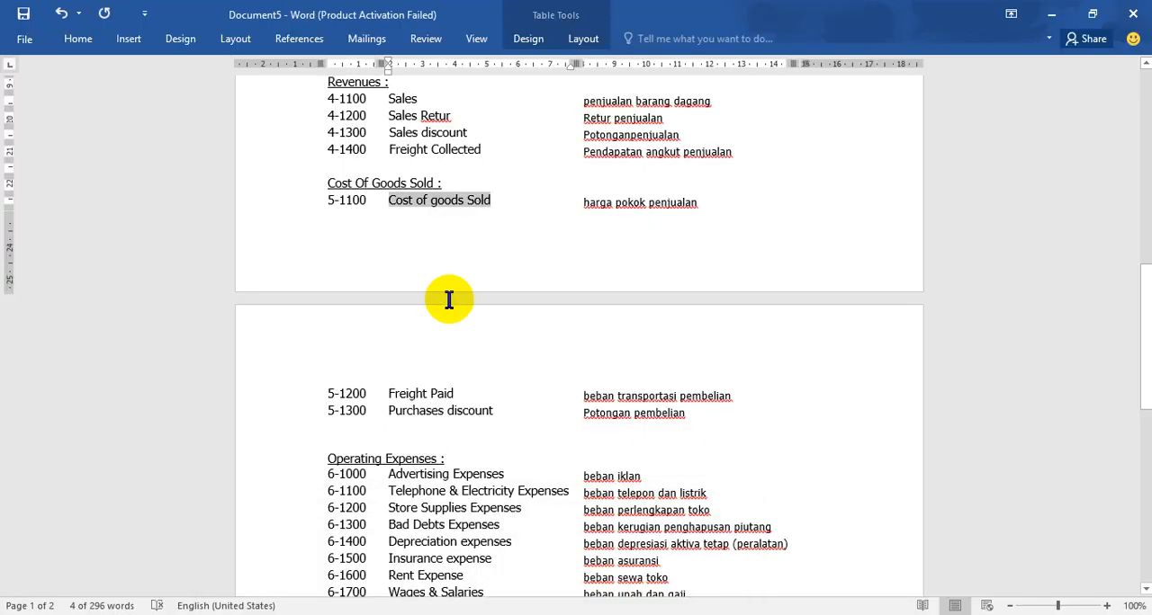
left_click_drag(389, 396, 456, 396)
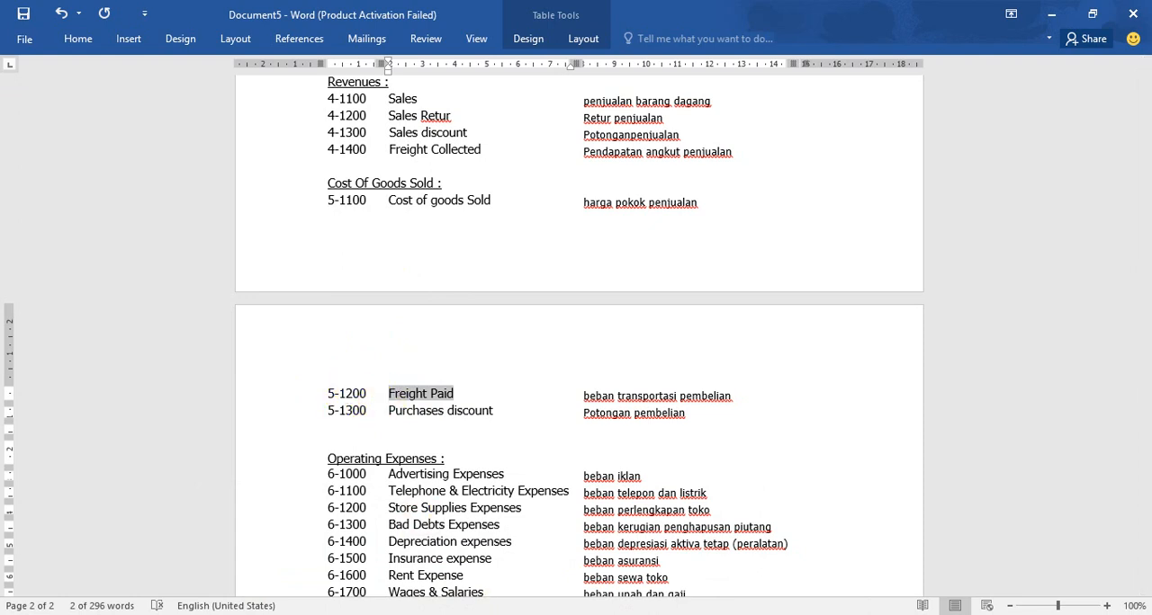
mouse_move(517, 614)
left_click(506, 590)
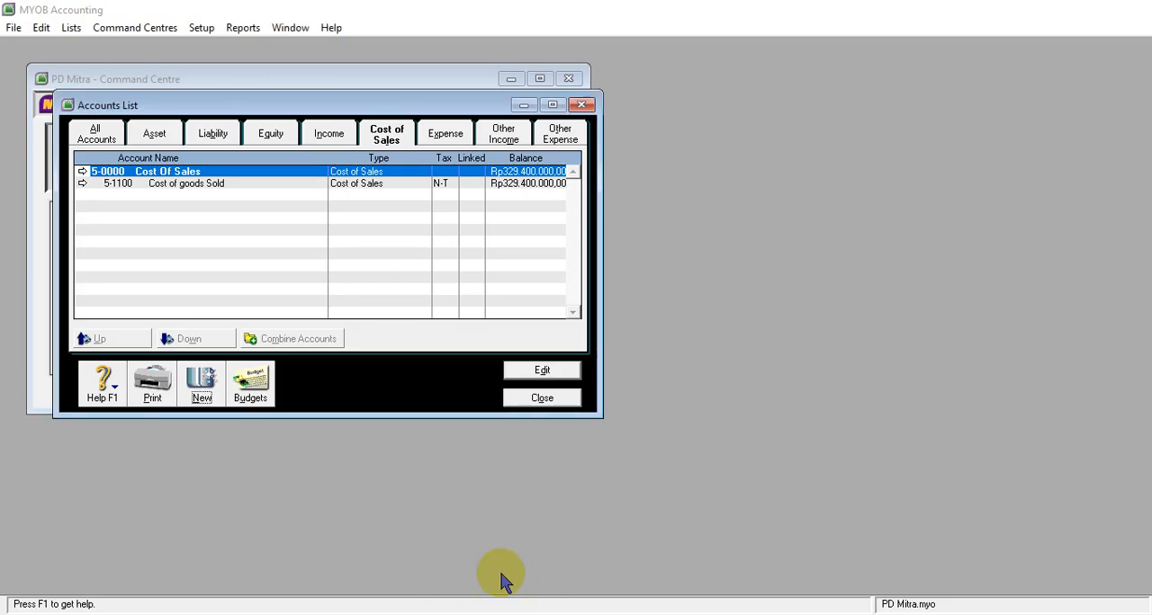
left_click(202, 380)
type("1200")
key("Tab")
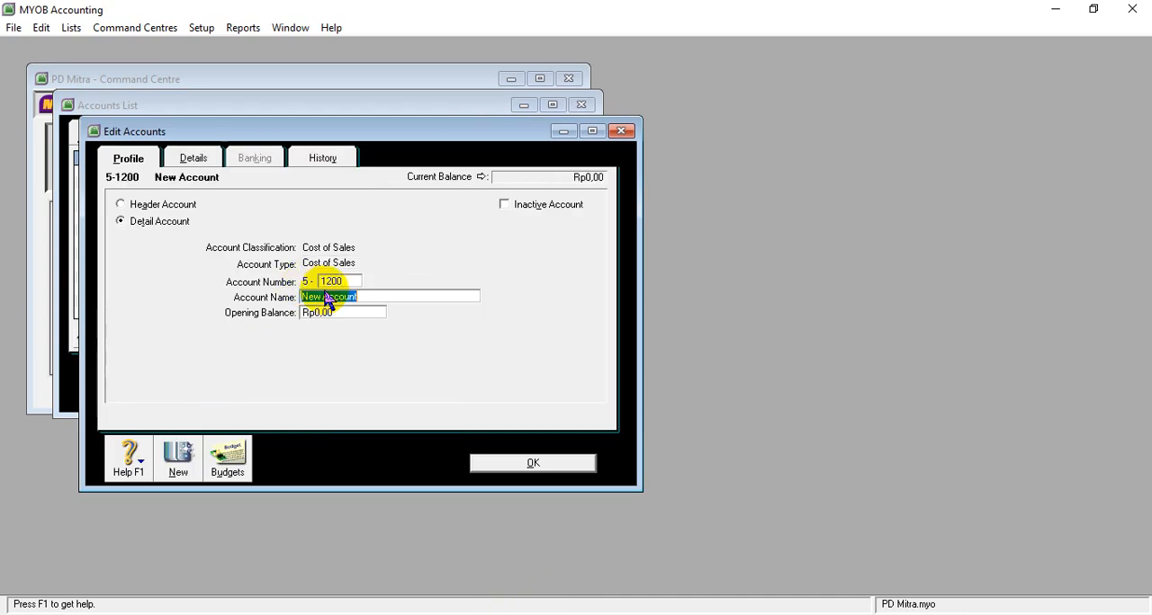
type("Freight Paid")
- Look up account 5-1200 in the SOAL UKK PD MITRA table in Word, set its opening balance in MYOB to 8800000 and save it
left_click(333, 310)
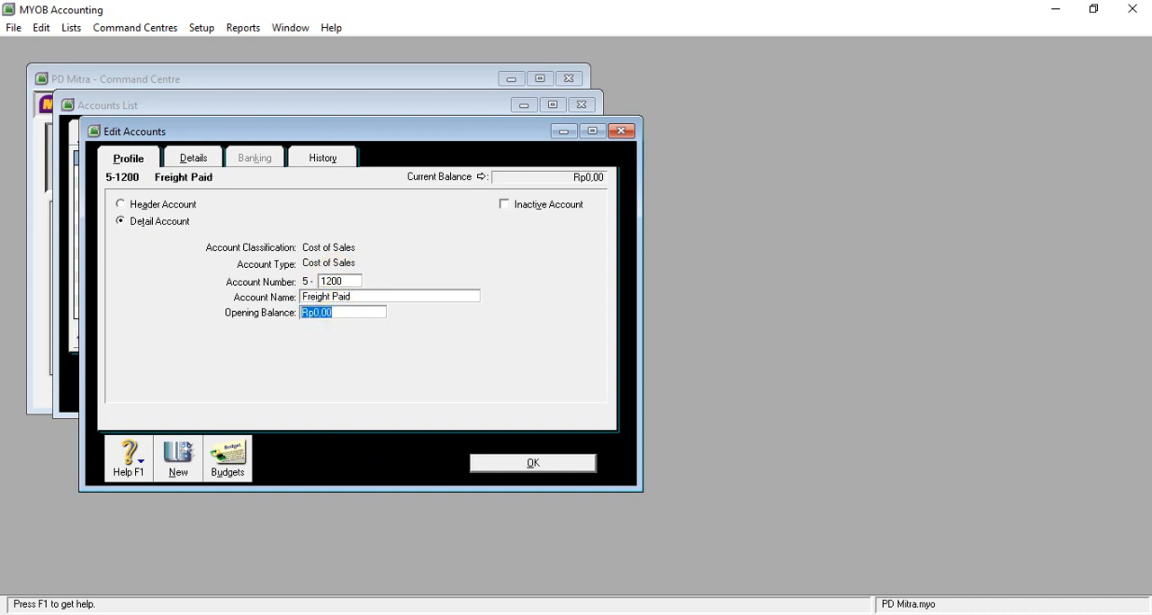
left_click(483, 576)
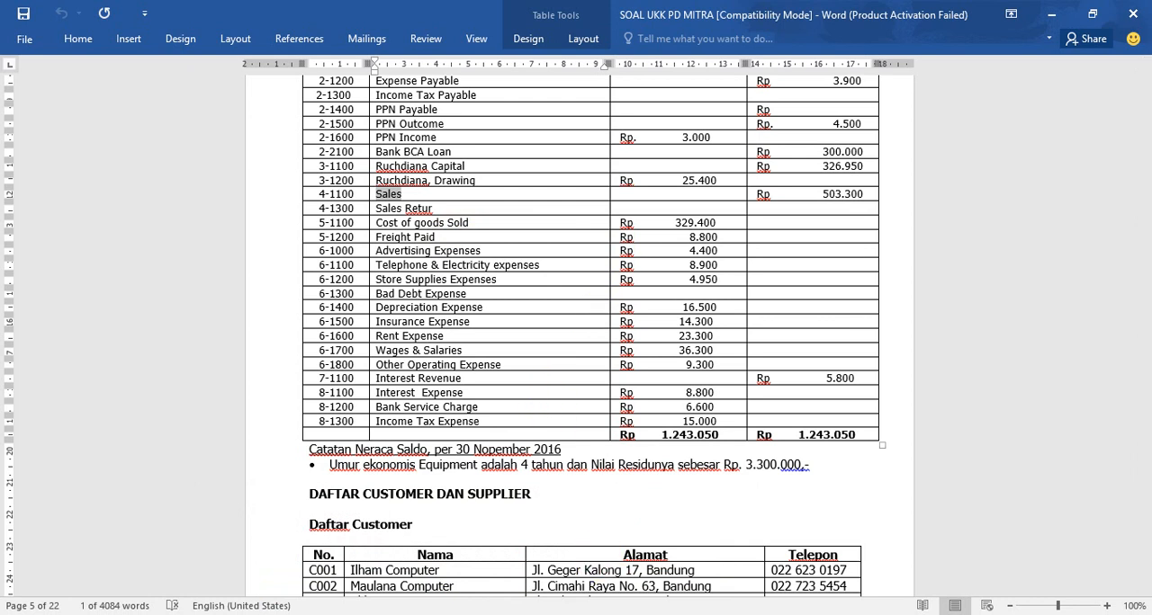
left_click(619, 614)
type("8800000")
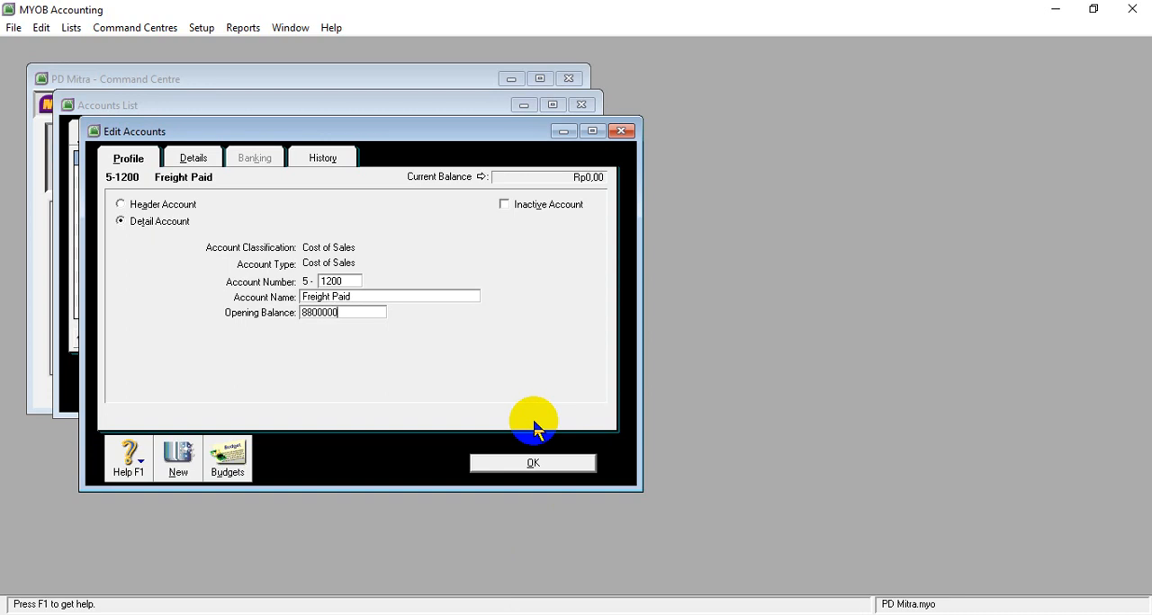
key("Tab")
left_click(532, 464)
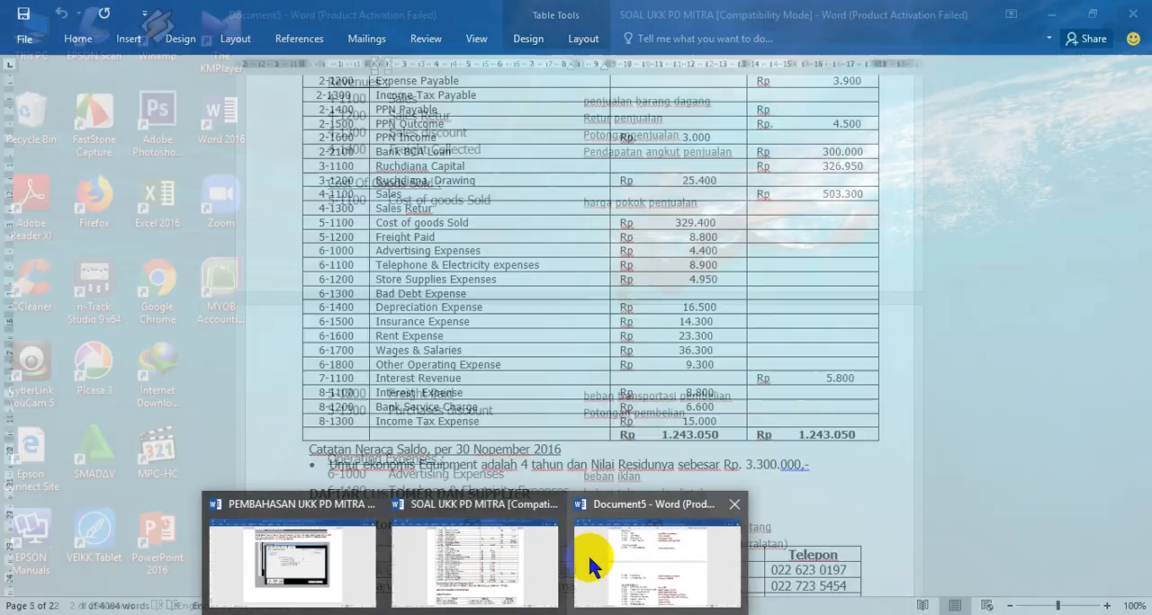
- Copy the name Purchases discount from Document5 in Word, and in MYOB create and save cost of sales account 5-1300 with that name
left_click(587, 553)
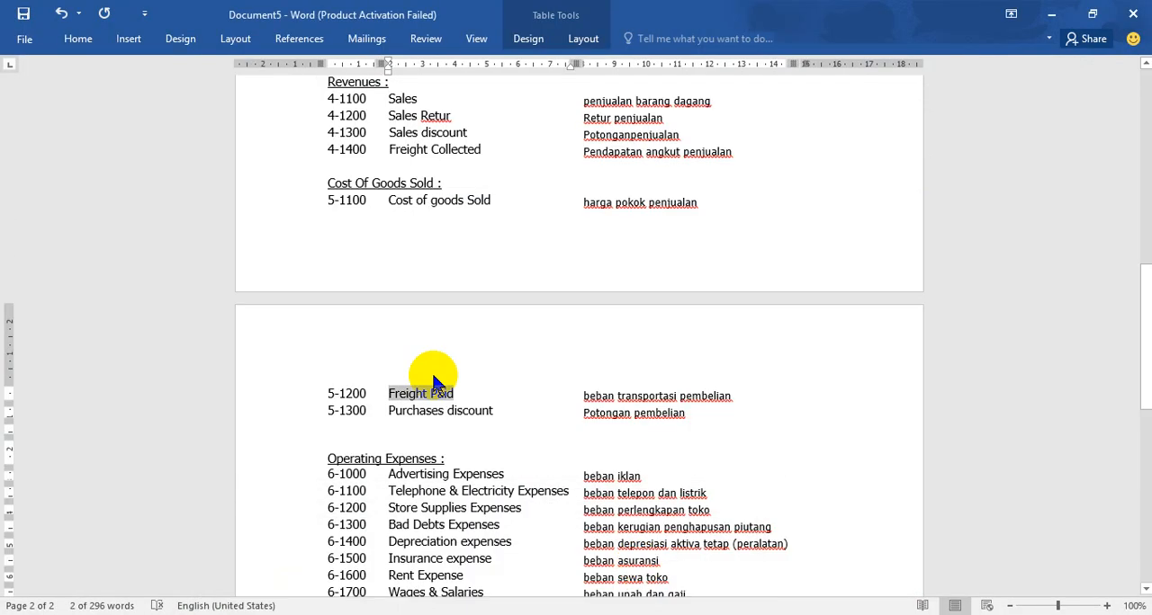
left_click_drag(389, 412, 493, 411)
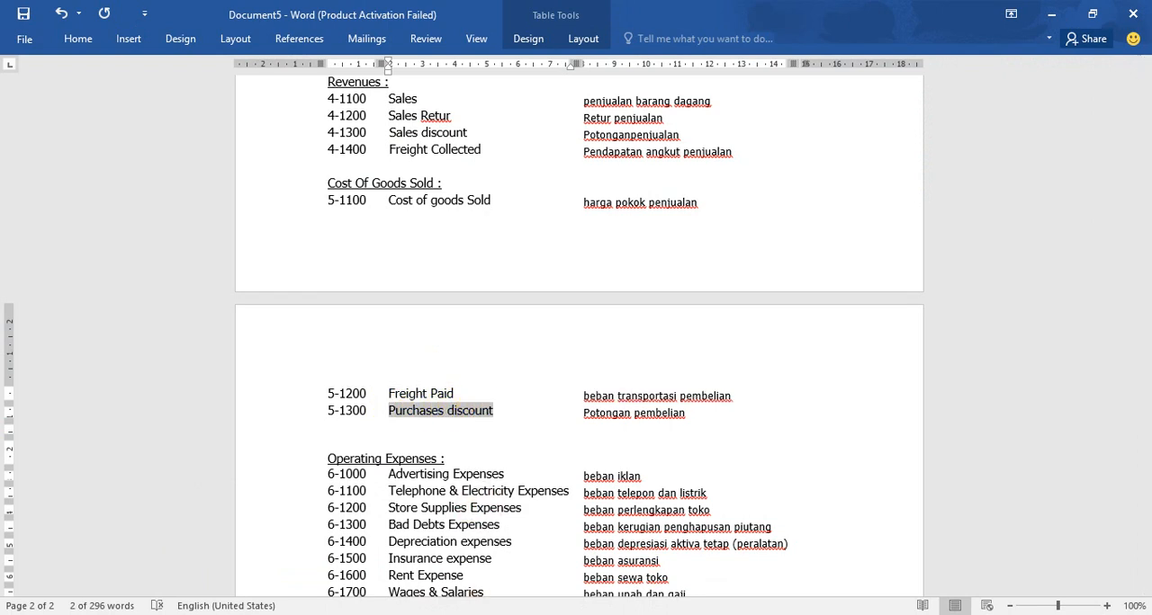
key("alt+Tab")
left_click(201, 380)
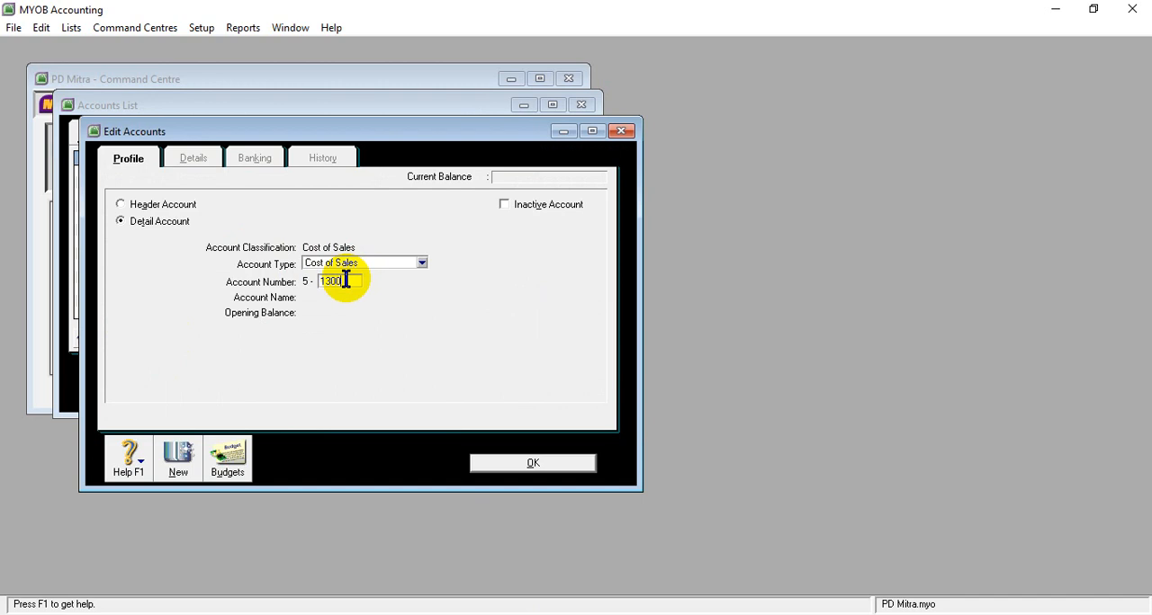
key("Tab")
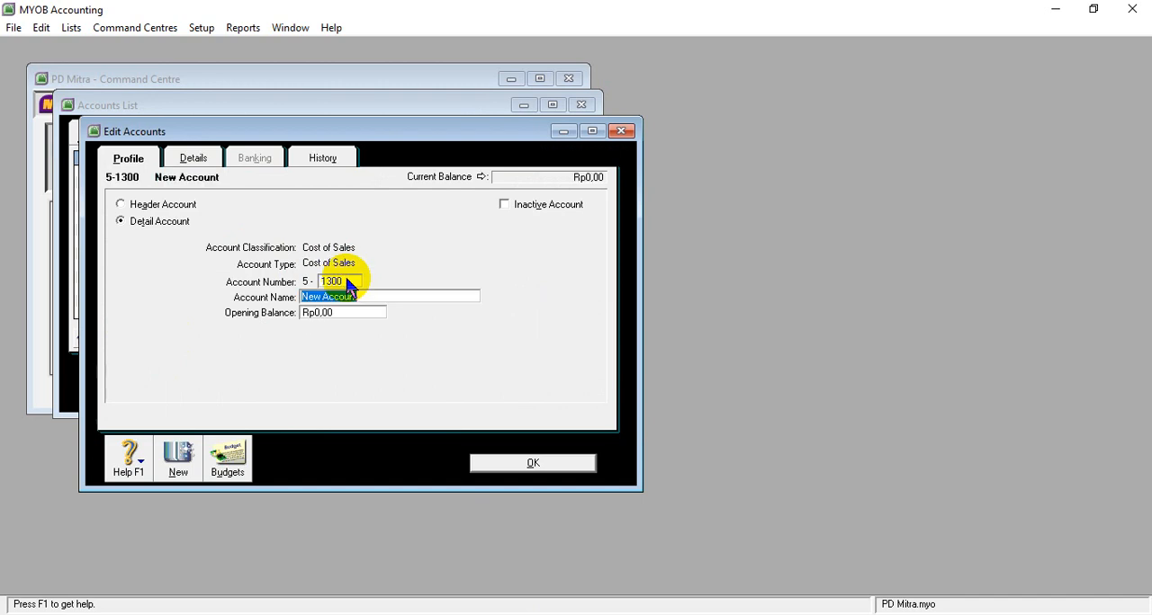
type("Purchases discount")
left_click(532, 463)
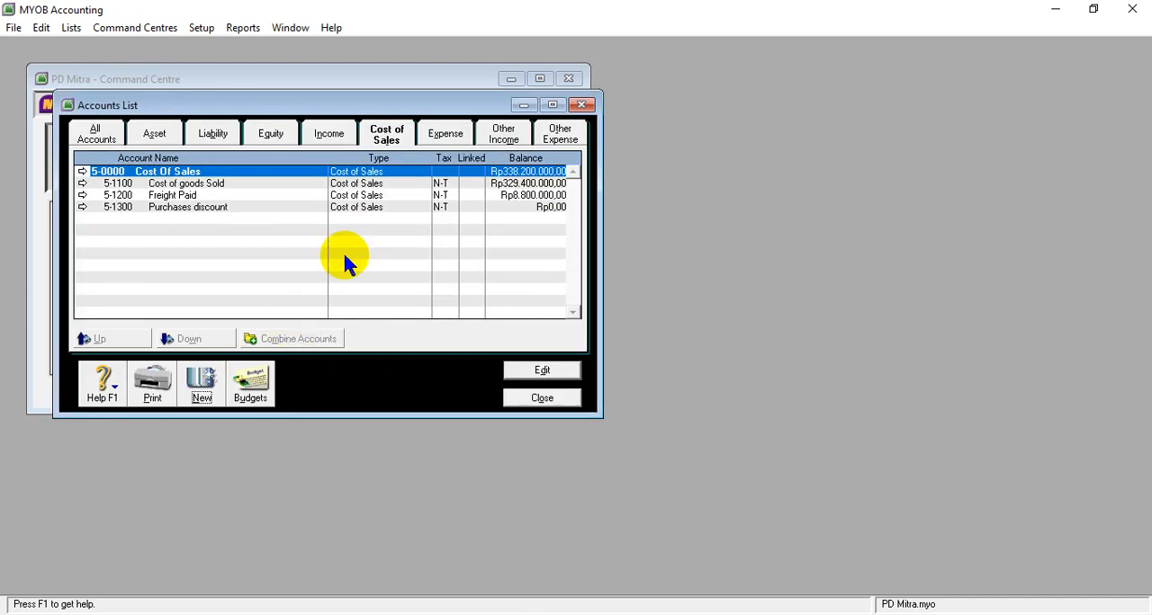
- Show the Expense accounts in MYOB, and find the Operating Expenses list in Document5 in Word
left_click(442, 129)
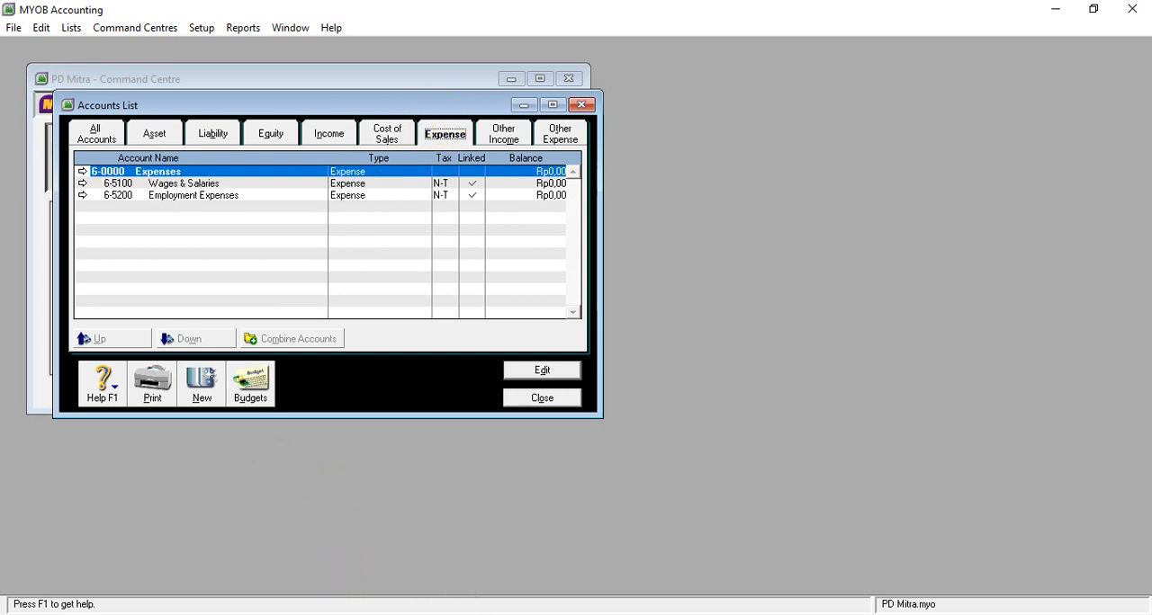
mouse_move(477, 614)
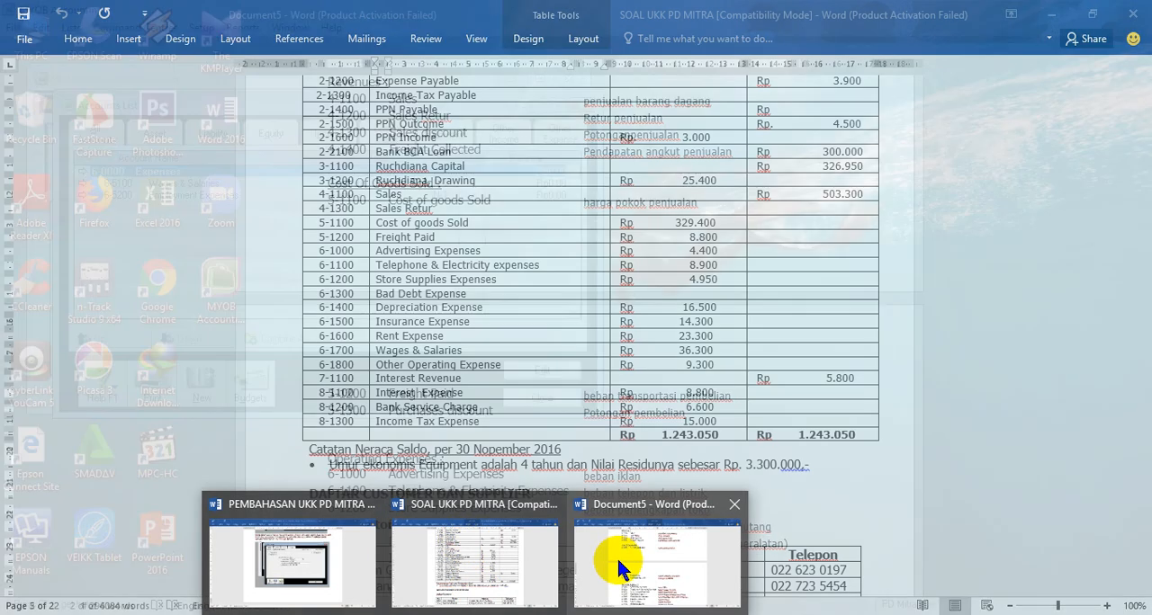
left_click(619, 559)
scroll(453, 432, "down", 5)
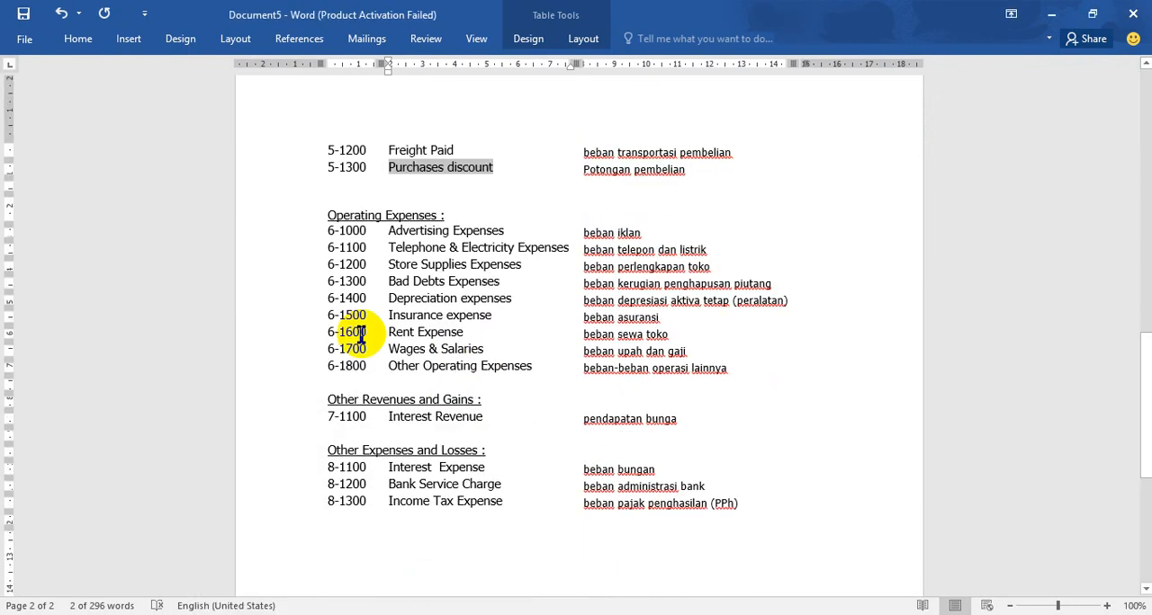
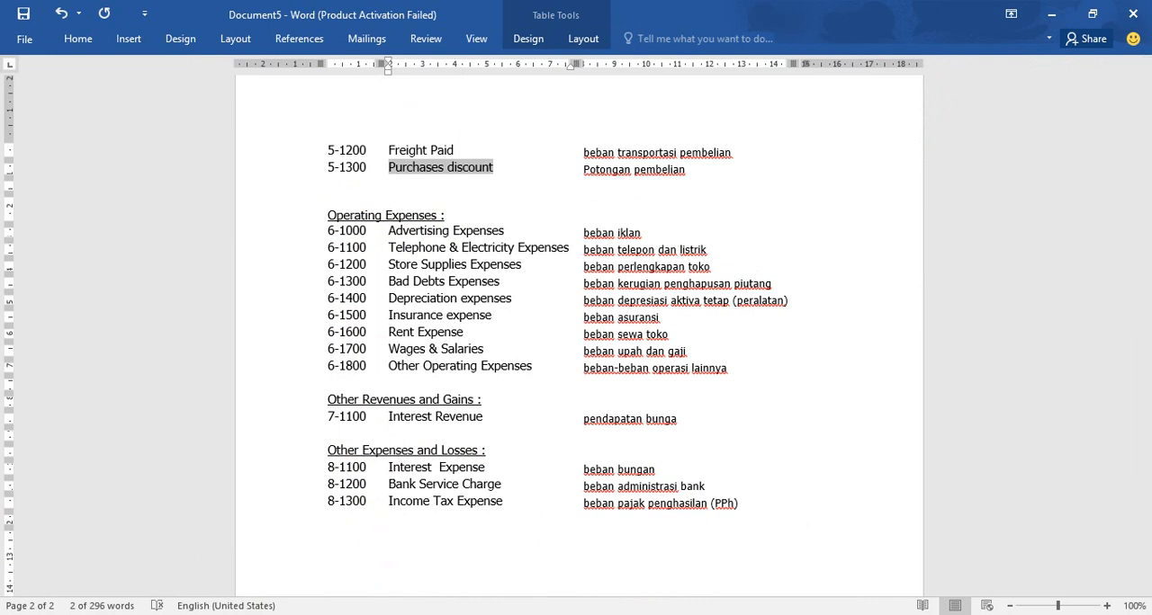
- Switch to the SOAL UKK PD MITRA document and copy the name Advertising Expenses from the 6-1000 row of its account table
mouse_move(405, 552)
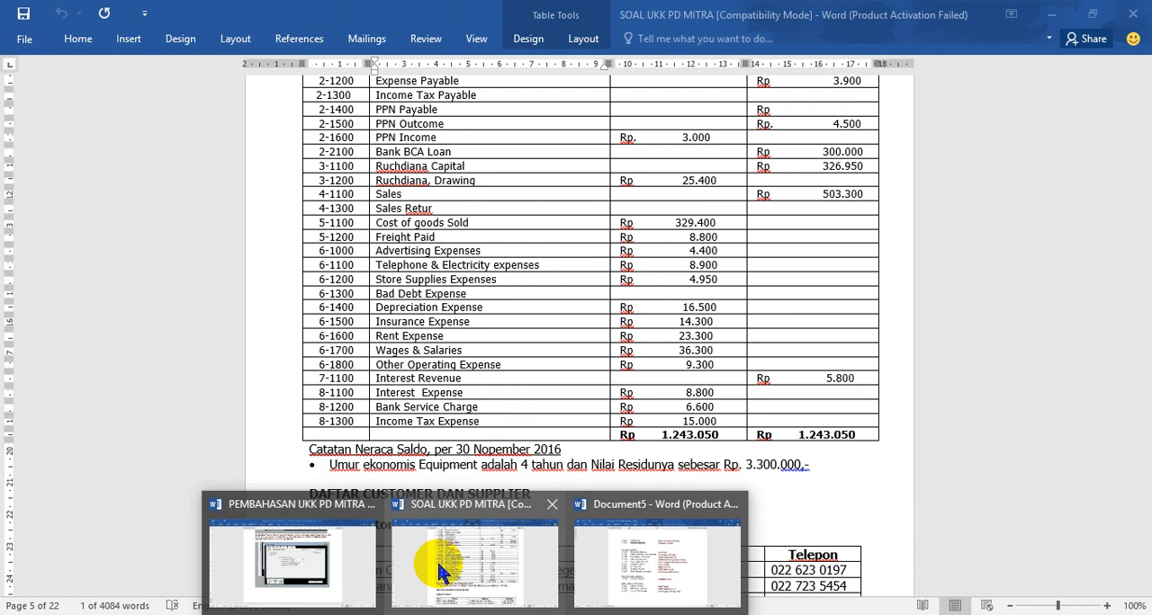
mouse_move(590, 589)
left_click(499, 504)
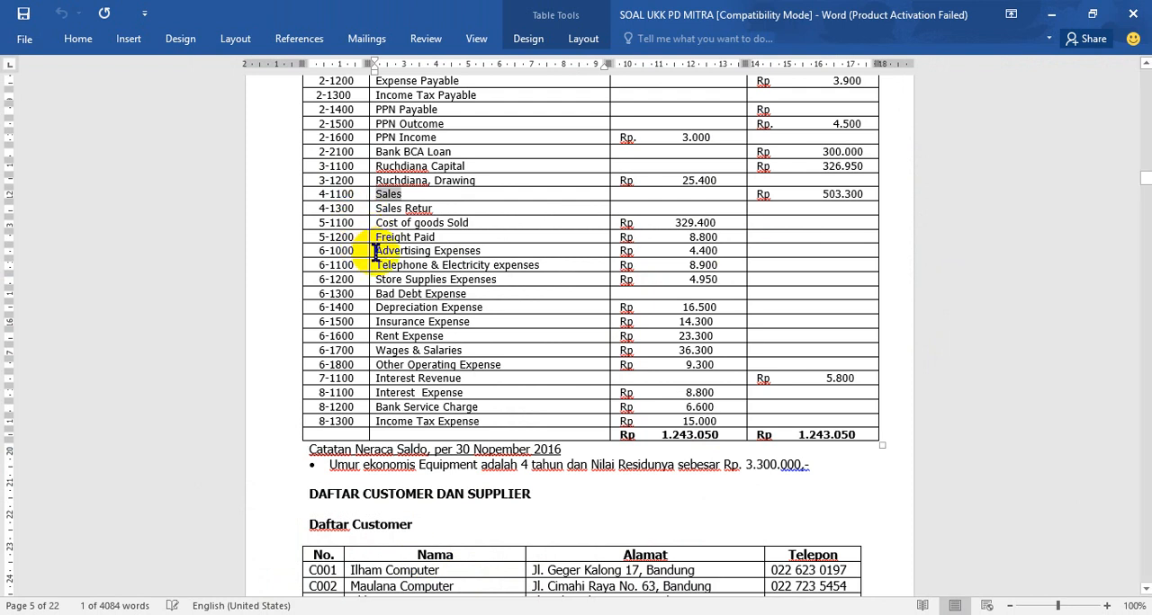
left_click(369, 252)
left_click_drag(369, 252, 443, 251)
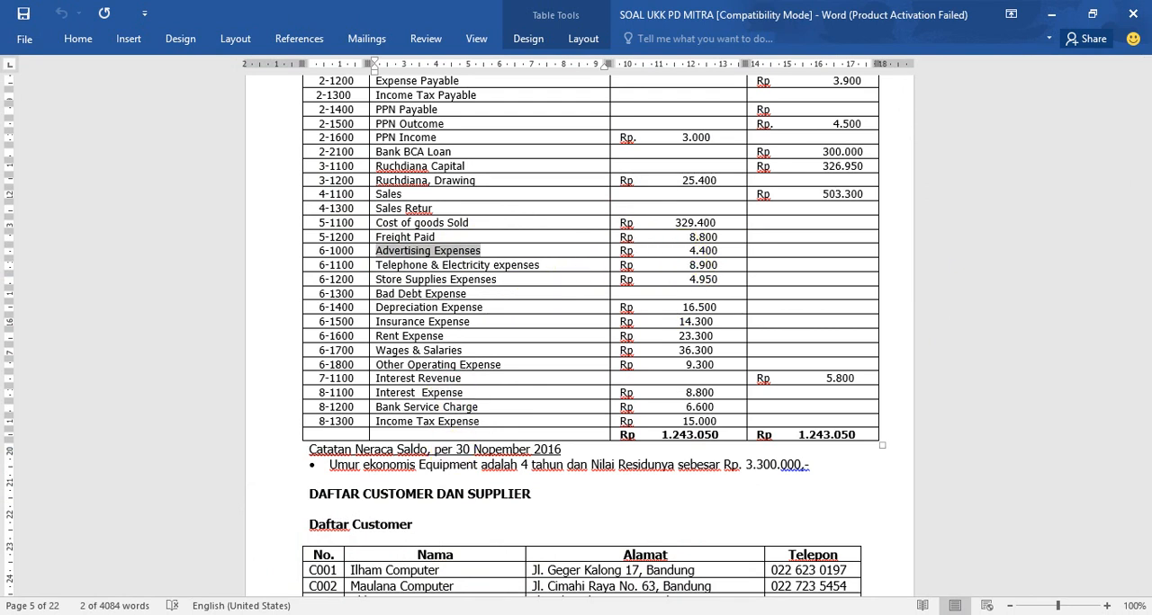
- In MYOB, create expense detail account 6-1000 with the copied name Advertising Expenses
left_click(500, 544)
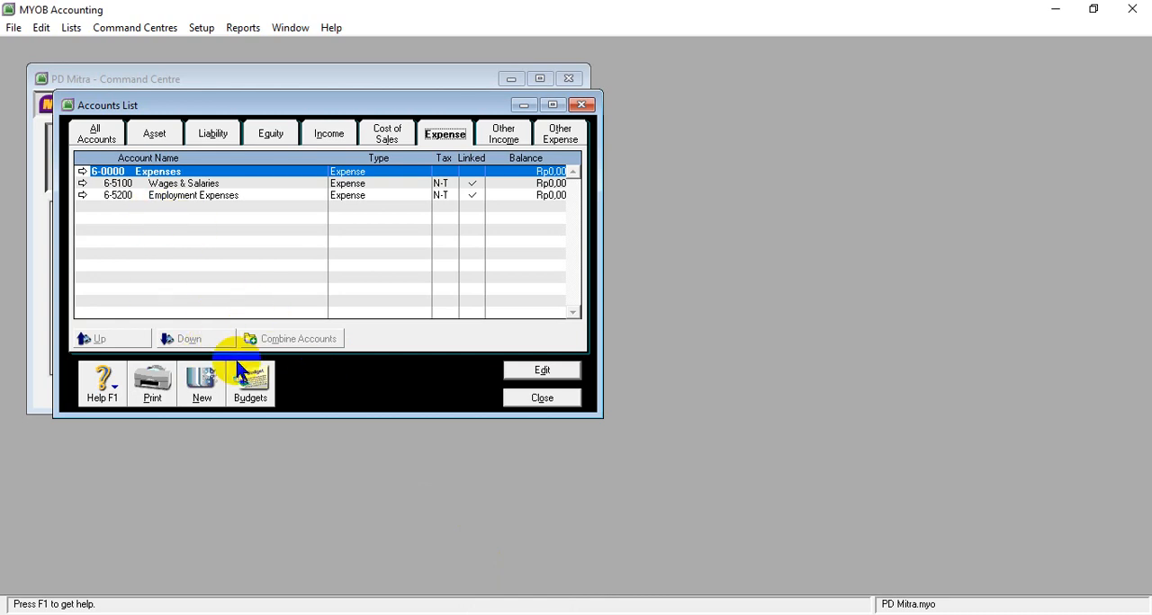
left_click(202, 378)
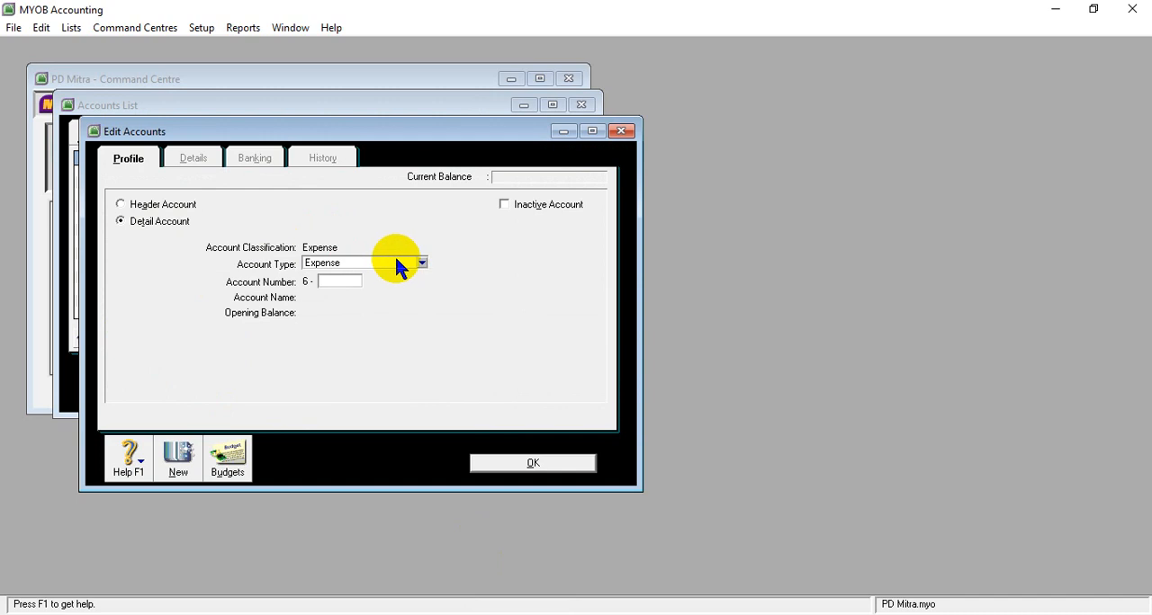
left_click(336, 281)
type("1000")
key("Tab")
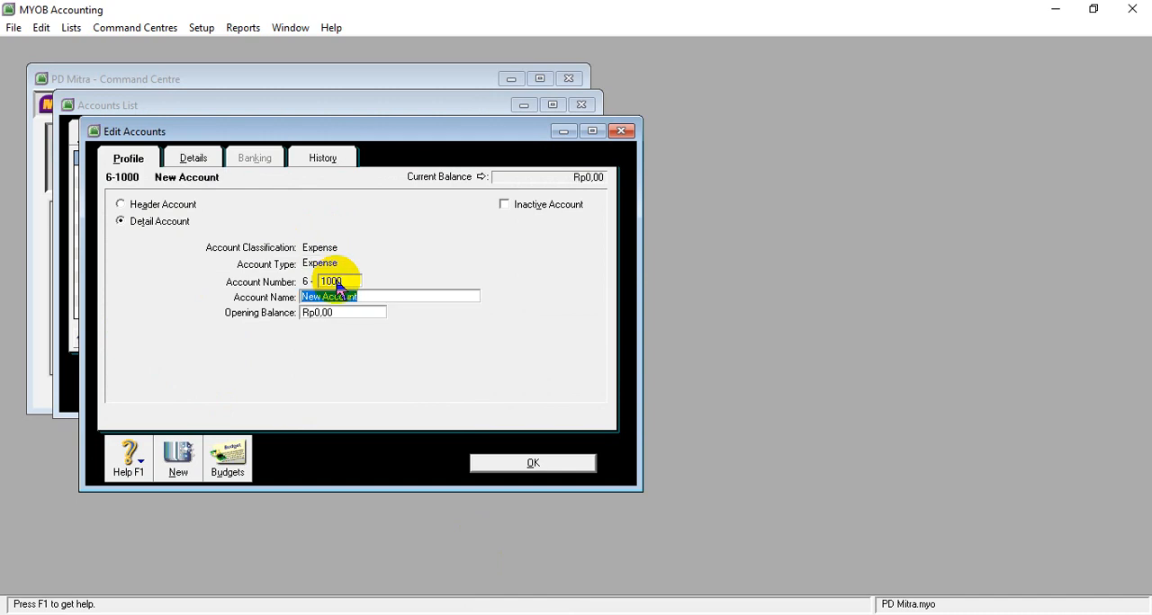
type("Advertising Expenses")
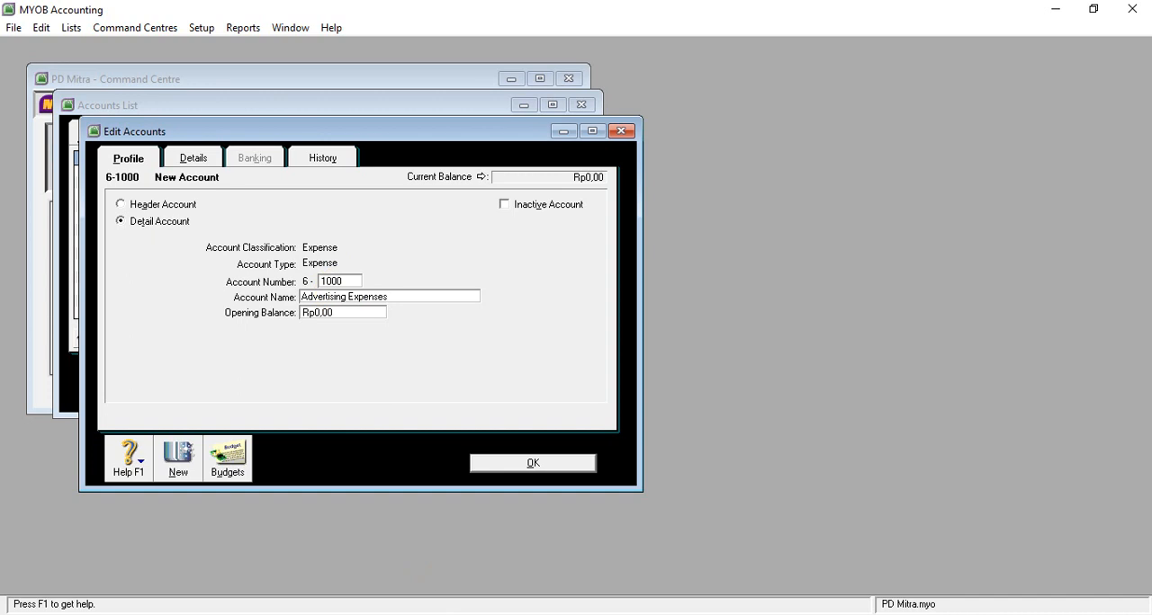
- Look up account 6-1000 in the Word table, set its opening balance in MYOB to 4400000 and begin another expense account
left_click(465, 569)
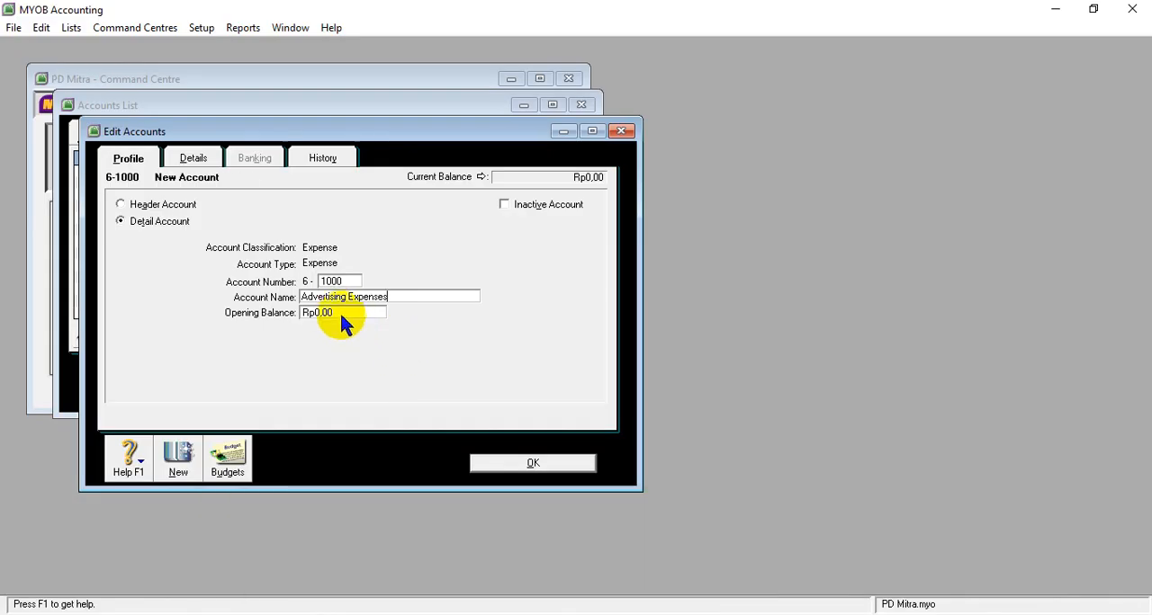
left_click(334, 312)
type("440")
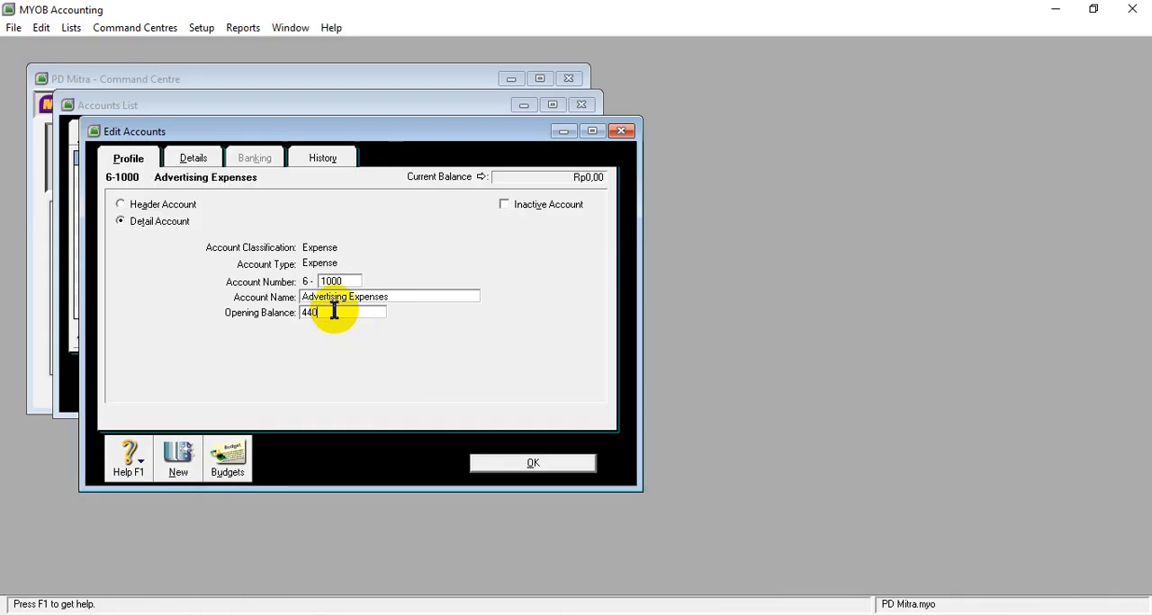
type("000")
key("Tab")
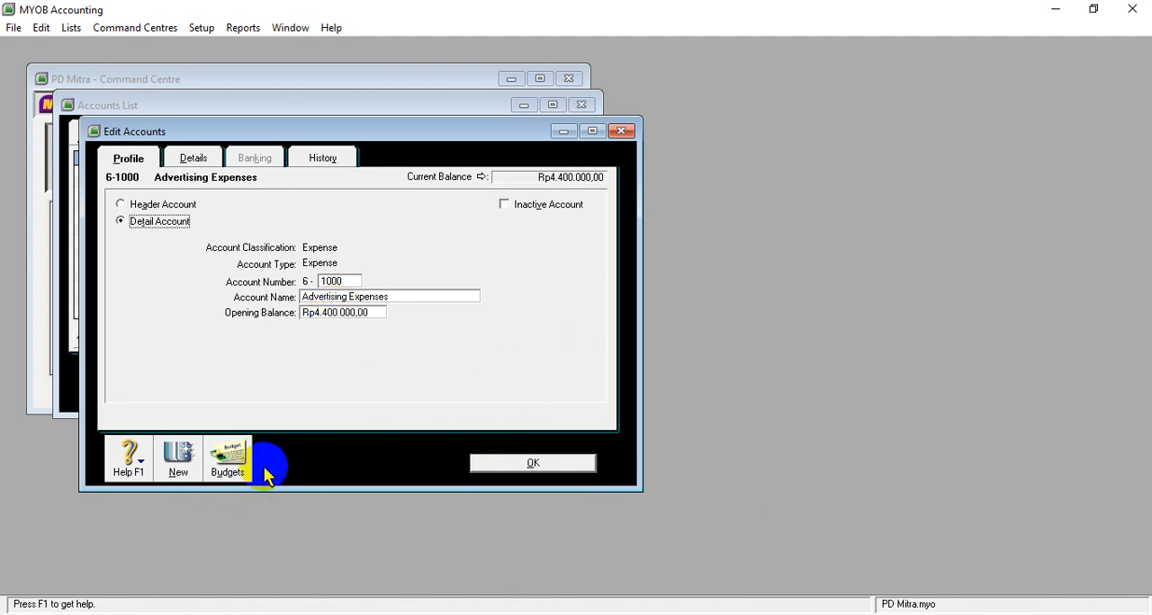
left_click(184, 470)
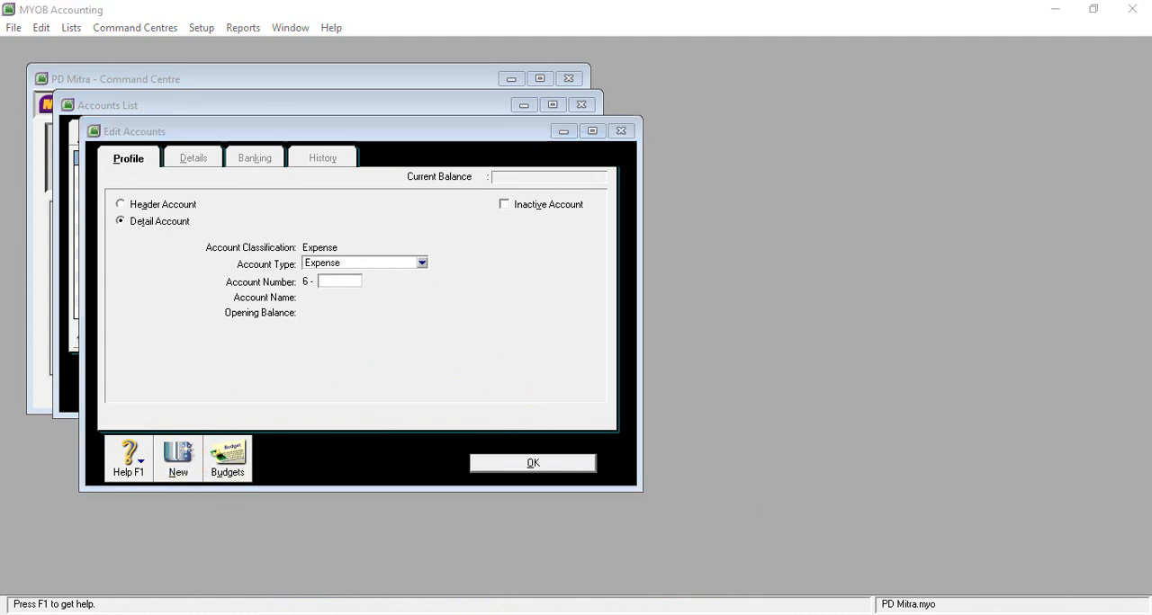
- Copy the name Telephone & Electricity expenses from the 6-1100 row of the SOAL UKK PD MITRA table in Word
left_click(472, 612)
mouse_move(477, 587)
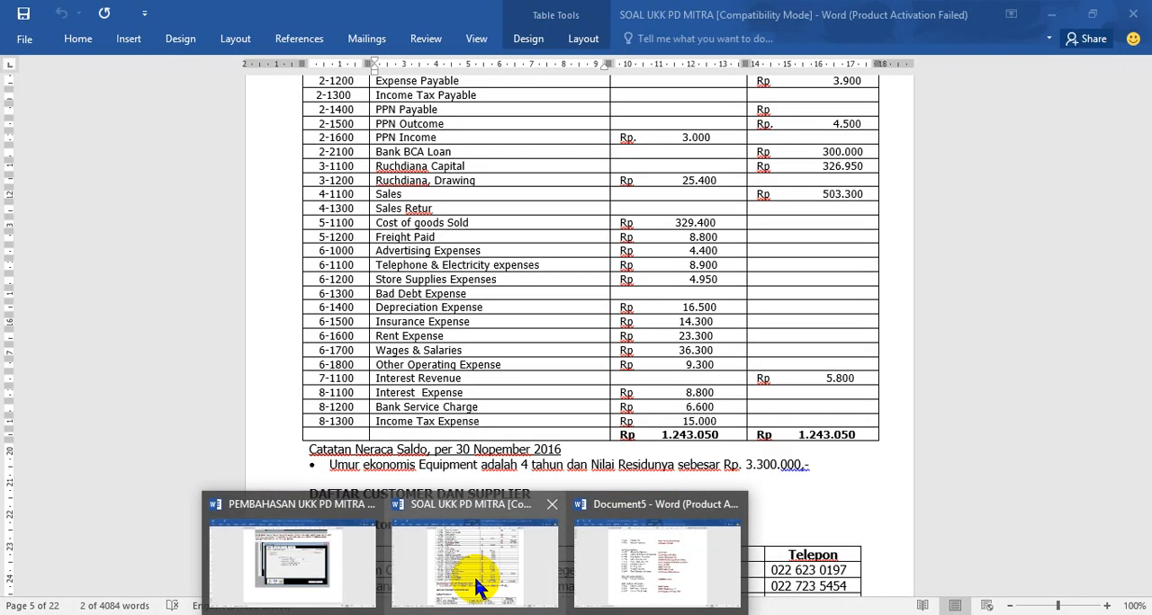
left_click(477, 587)
left_click(372, 251)
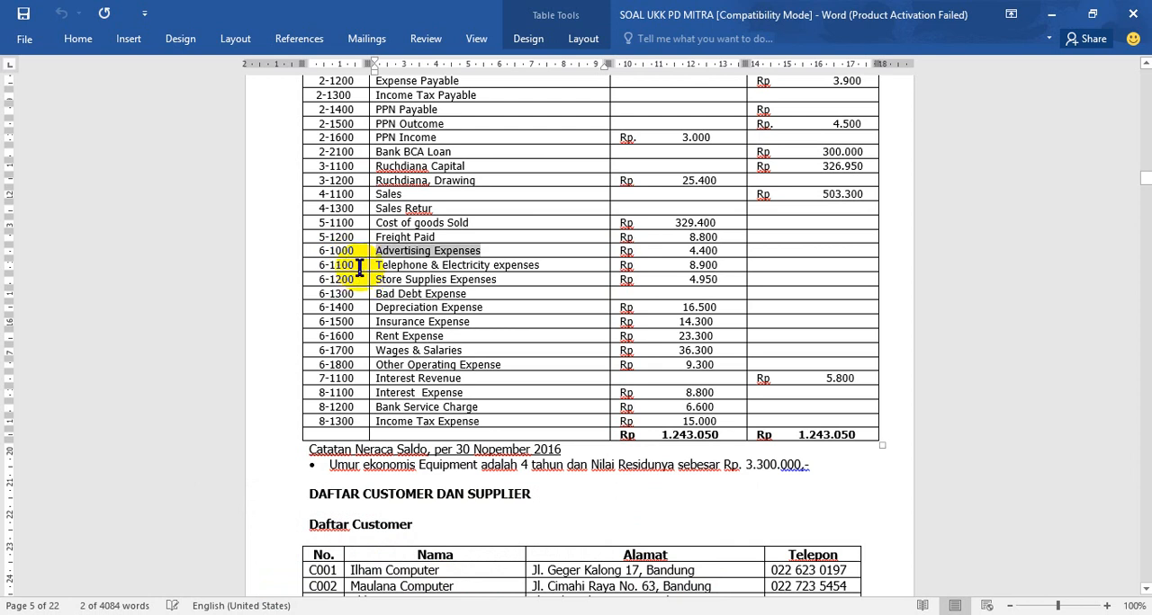
left_click_drag(376, 266, 504, 277)
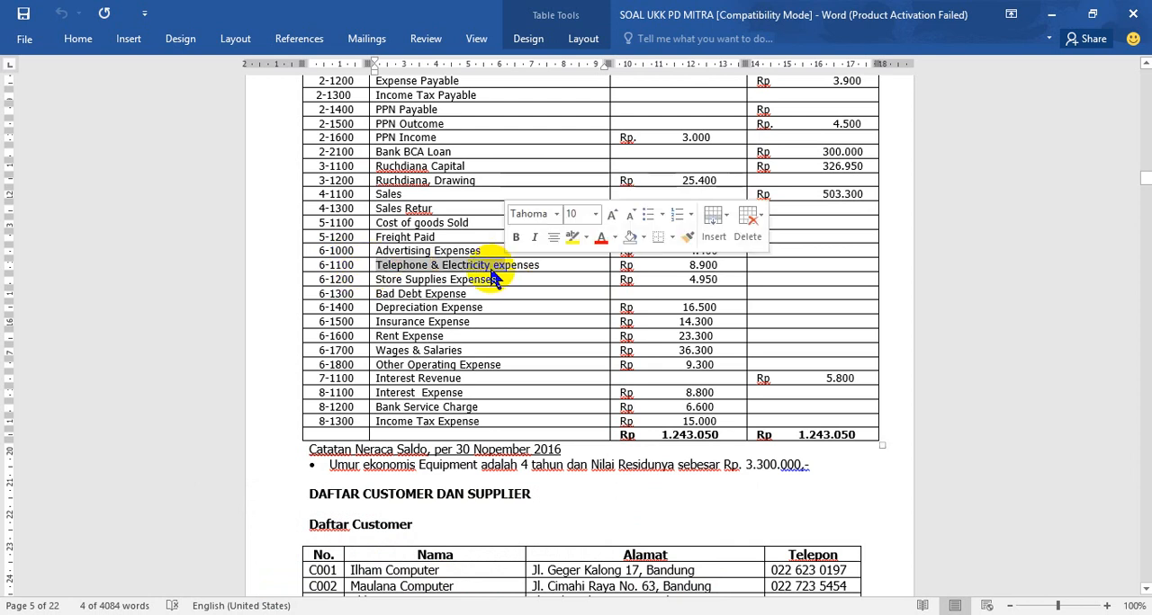
left_click(378, 264)
left_click_drag(378, 264, 538, 268)
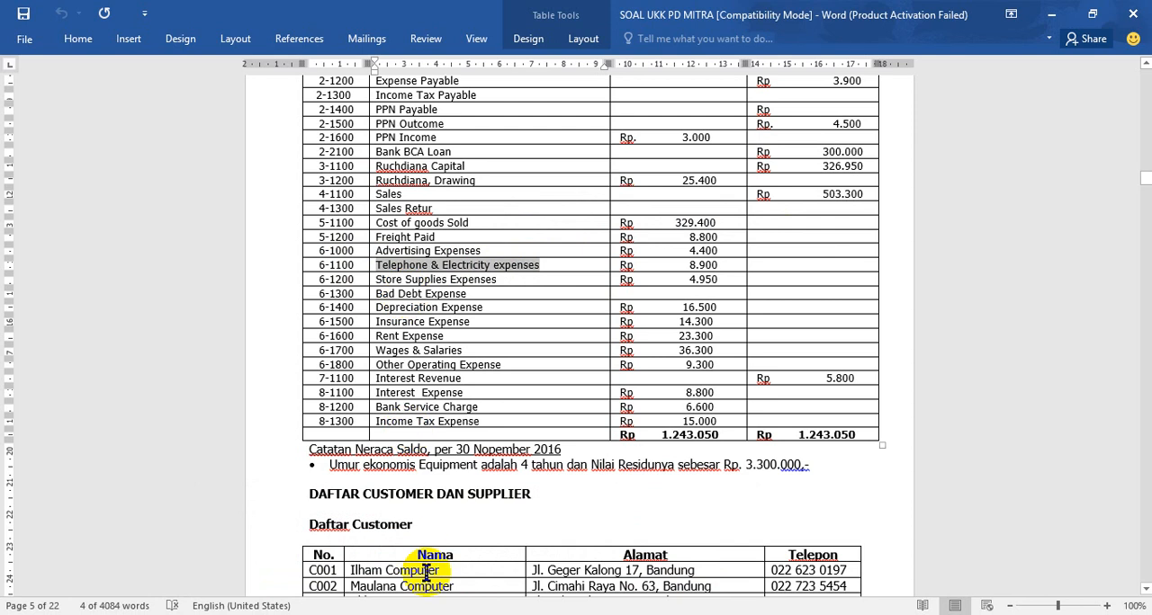
- In MYOB, enter account number 6-1100 for the new expense detail account
left_click(491, 614)
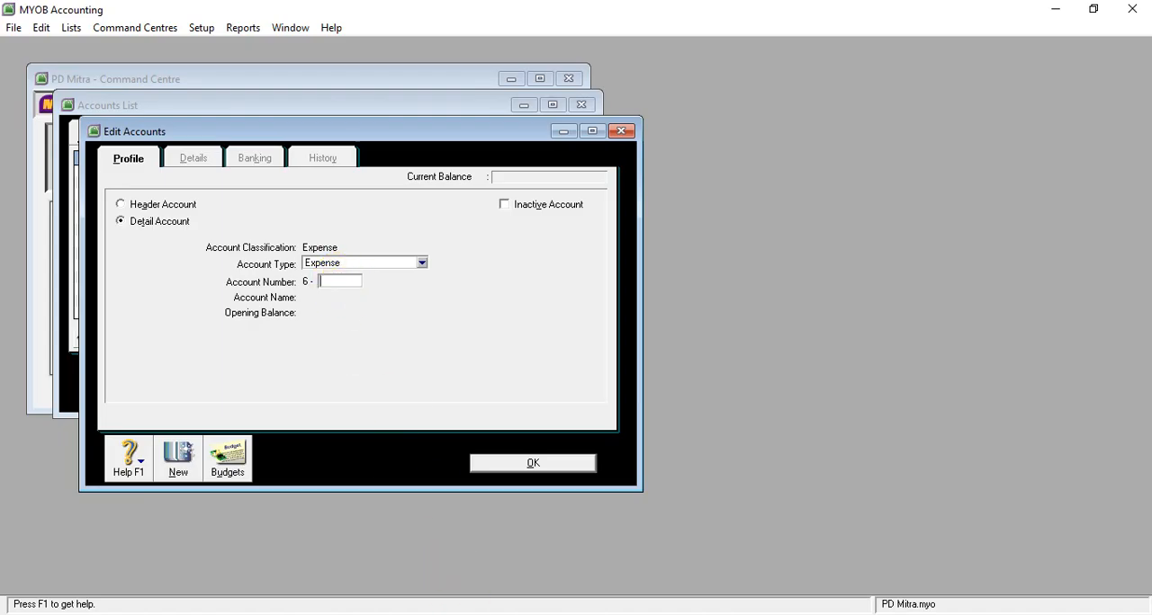
mouse_move(475, 614)
left_click(480, 594)
key("Tab")
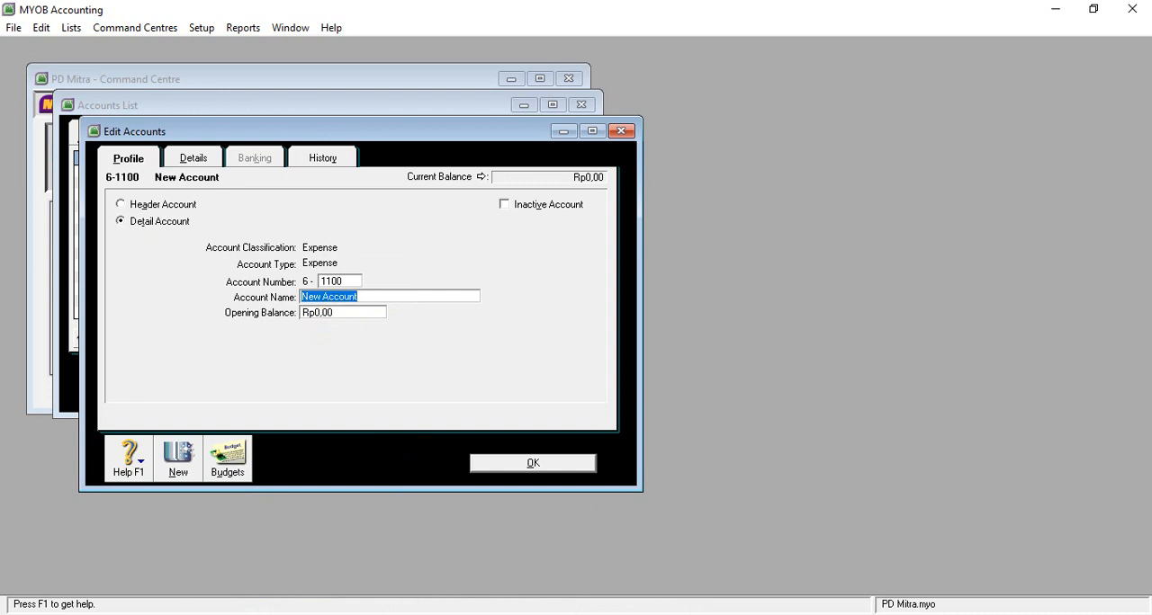
- In the Word table, remove the spaces around the ampersand in the 6-1100 account name and copy Telephone&Electricity expenses
left_click(457, 557)
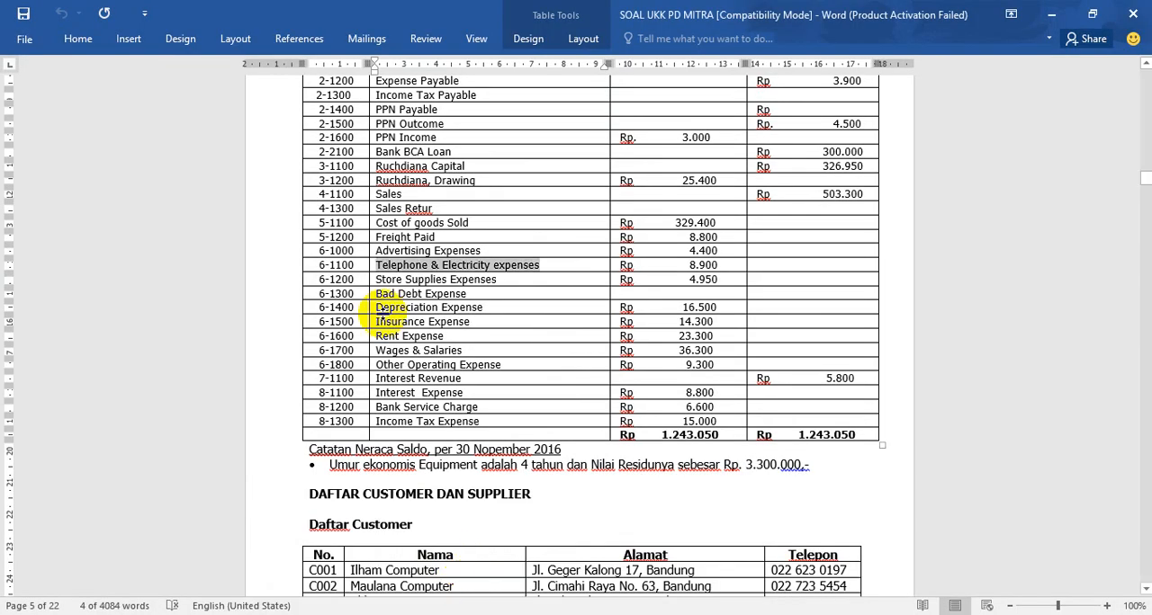
left_click(431, 272)
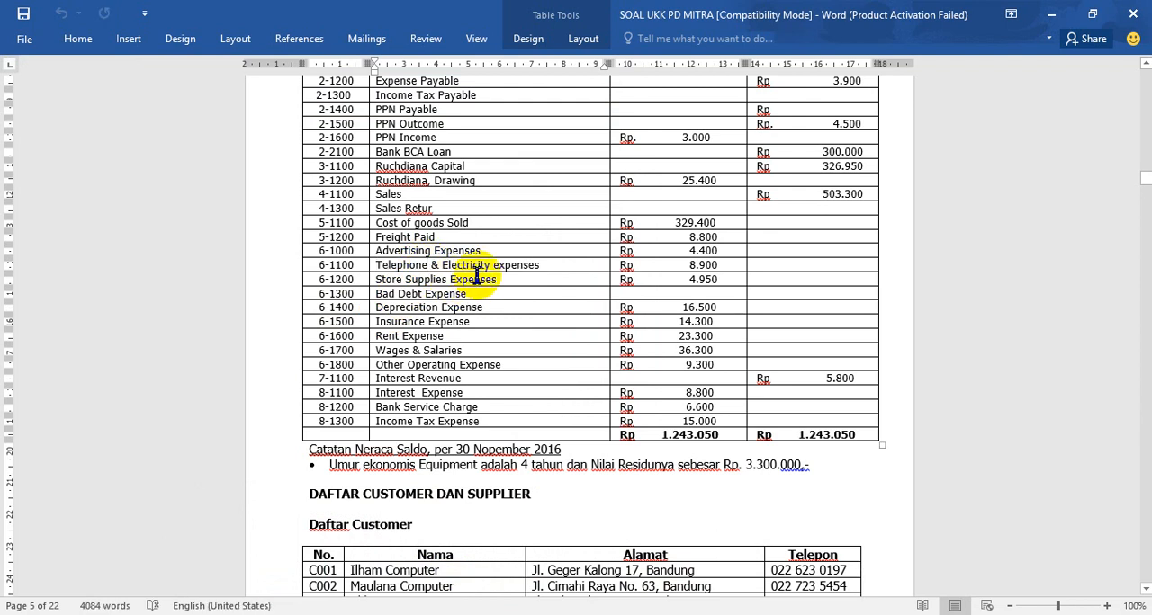
key("Delete")
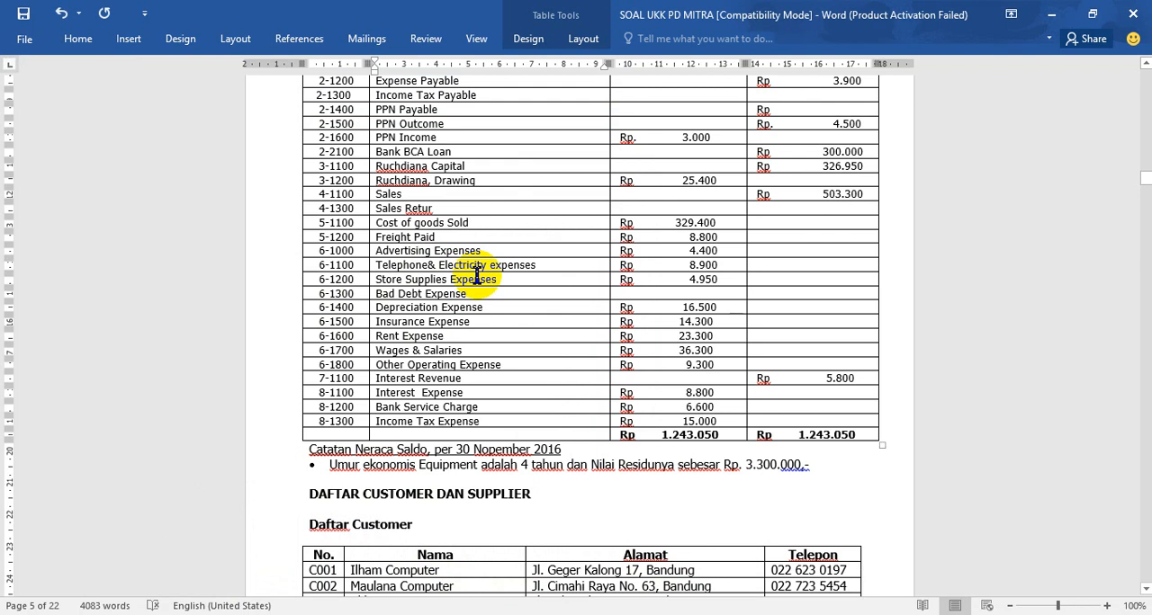
key("Delete")
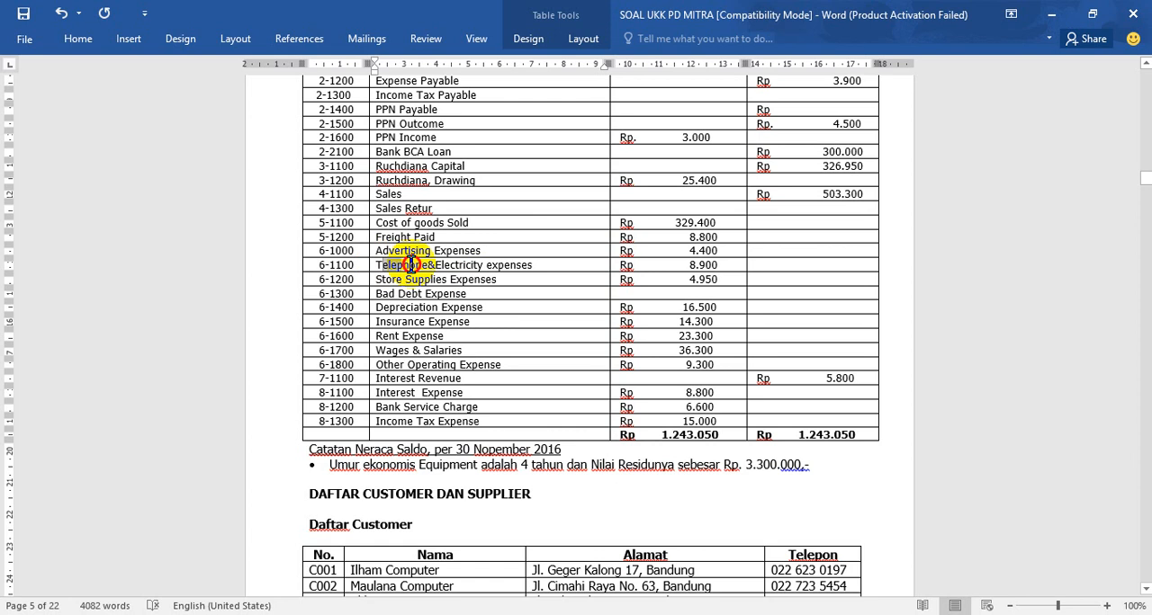
left_click_drag(412, 263, 396, 279)
left_click(385, 262)
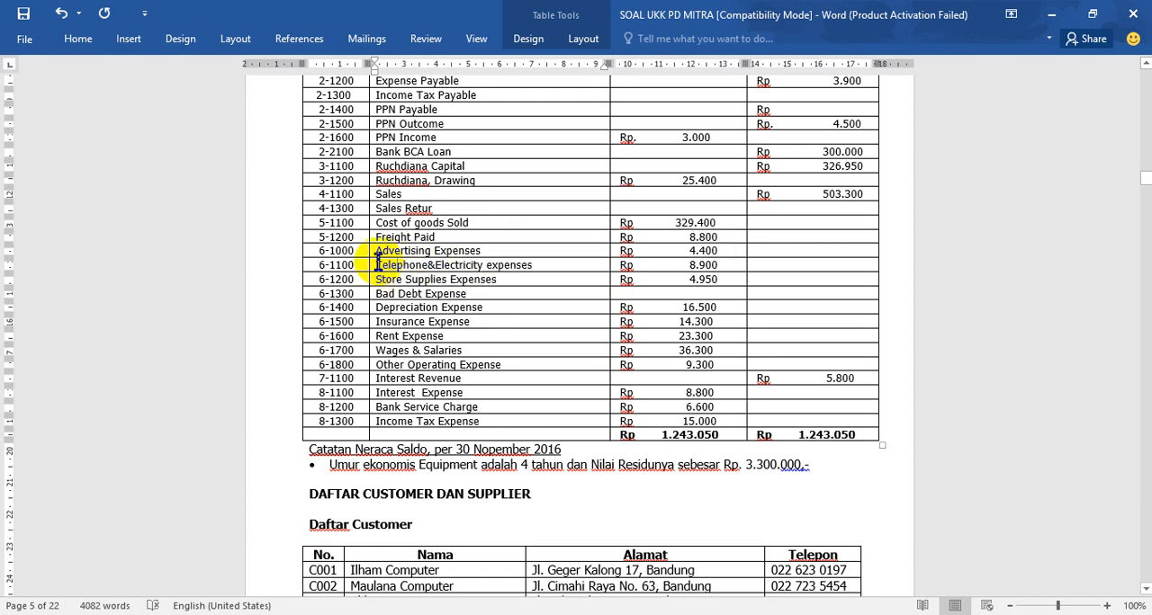
left_click_drag(386, 262, 480, 272)
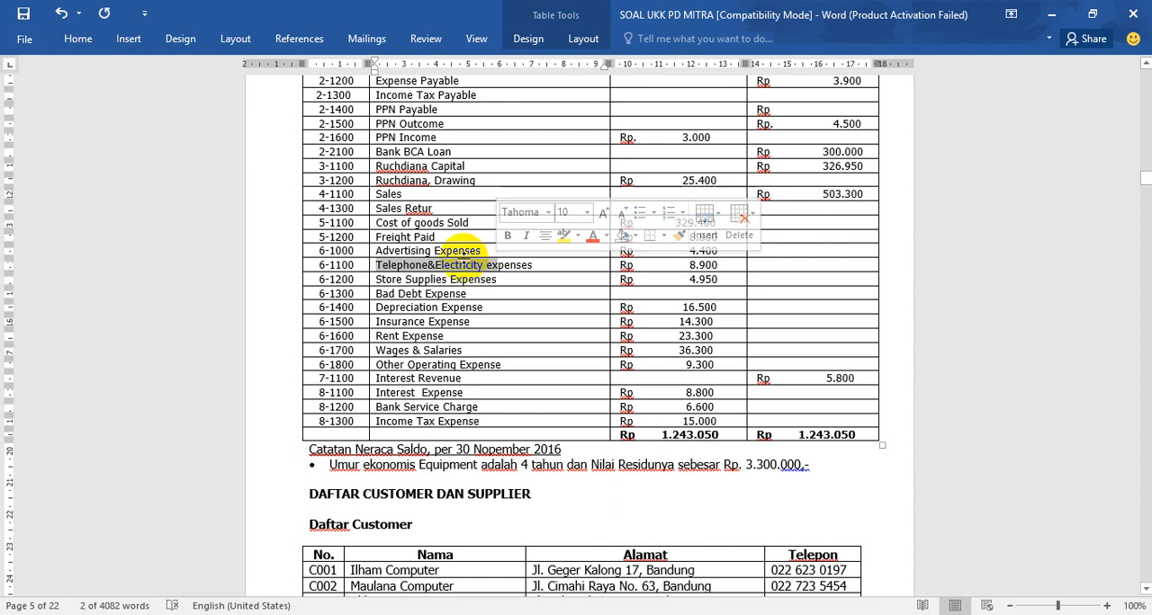
left_click(376, 264)
left_click_drag(376, 265, 532, 265)
key("ctrl+c")
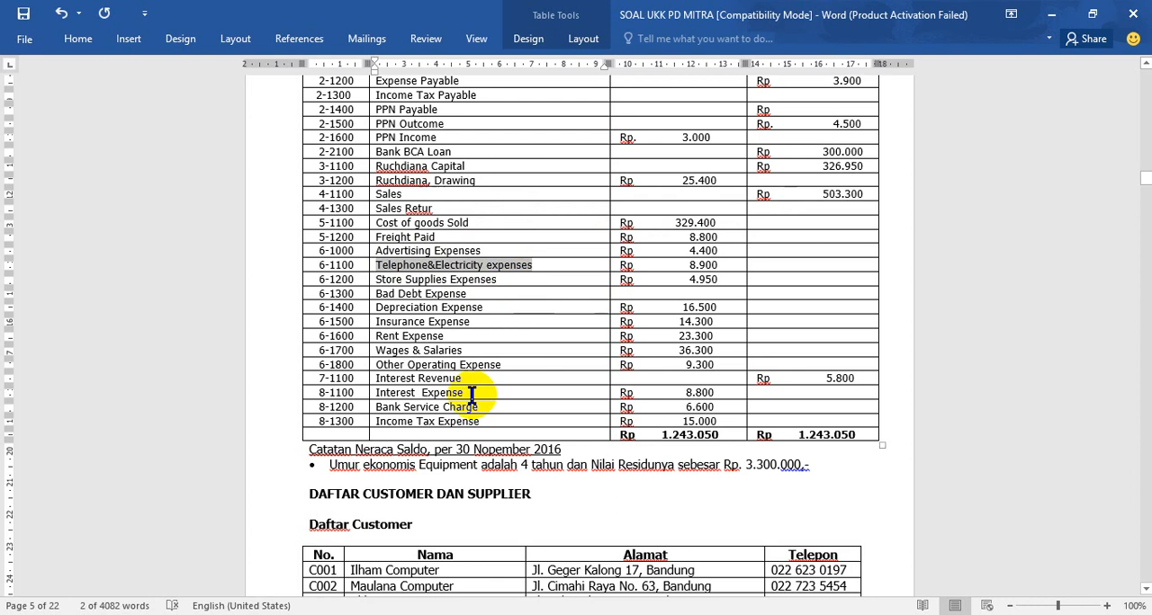
- In MYOB, name account 6-1100 Telephone&Electricity expenses, set its opening balance to 8900000 and save it
key("alt+Tab")
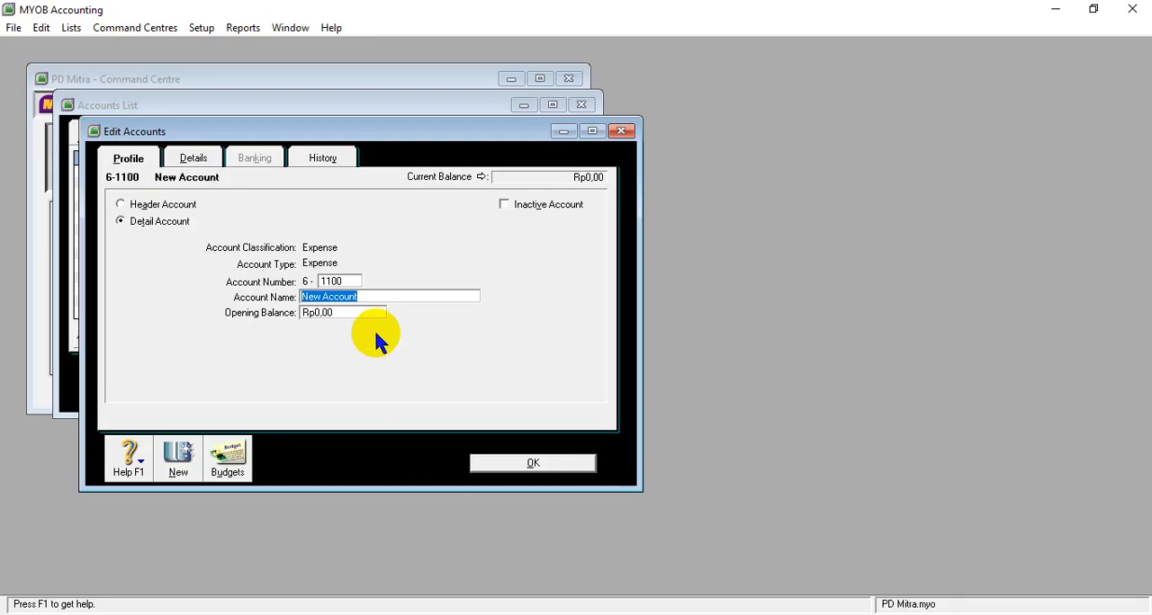
key("ctrl+v")
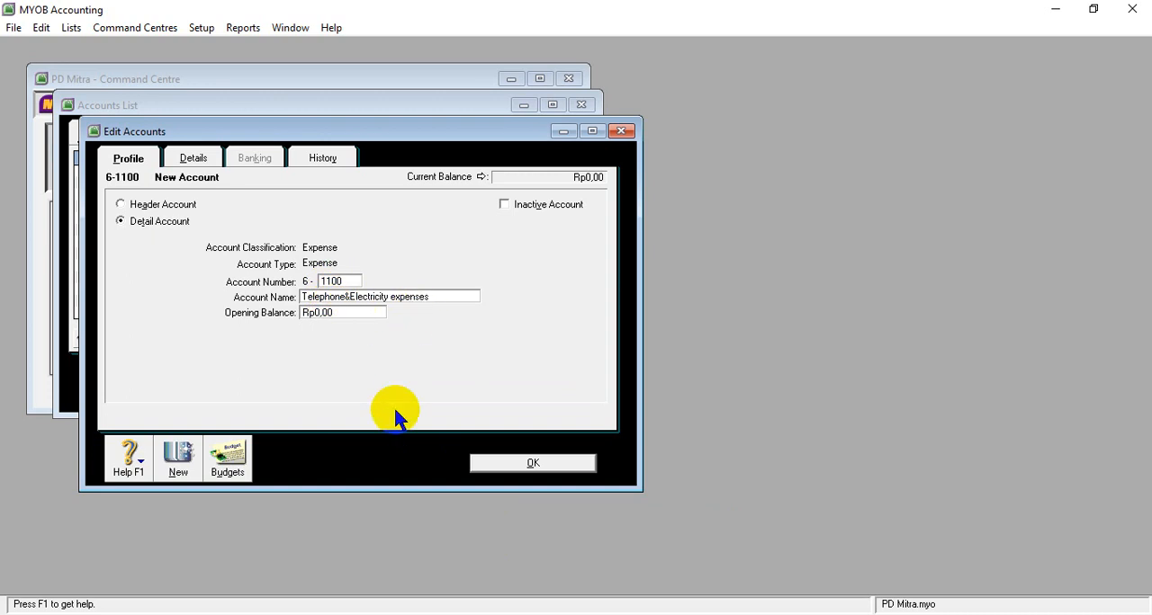
mouse_move(475, 614)
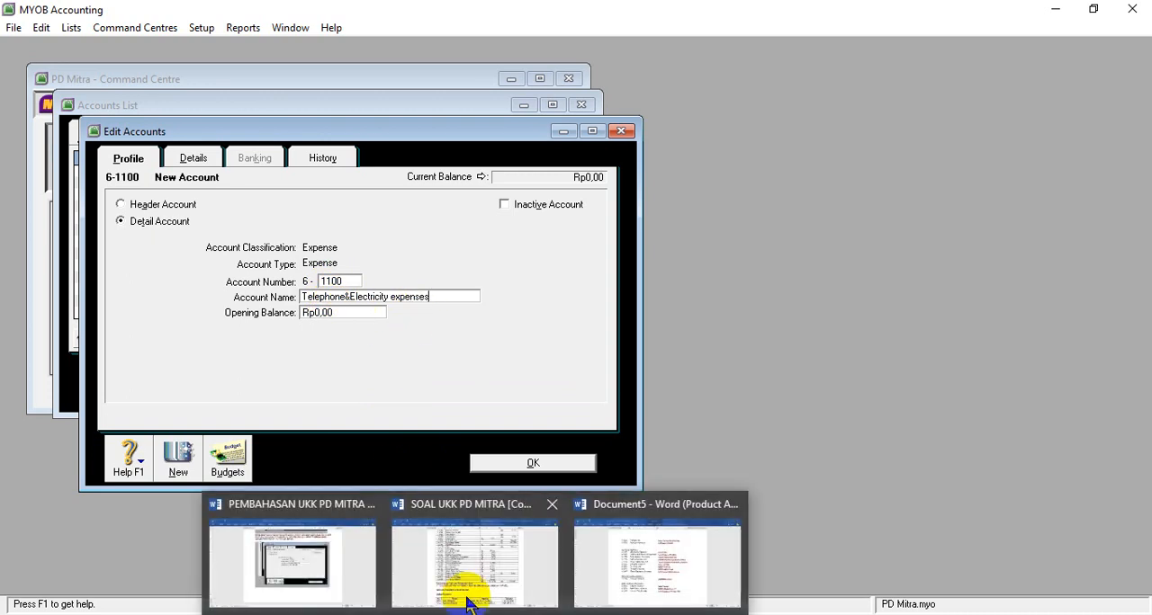
mouse_move(461, 571)
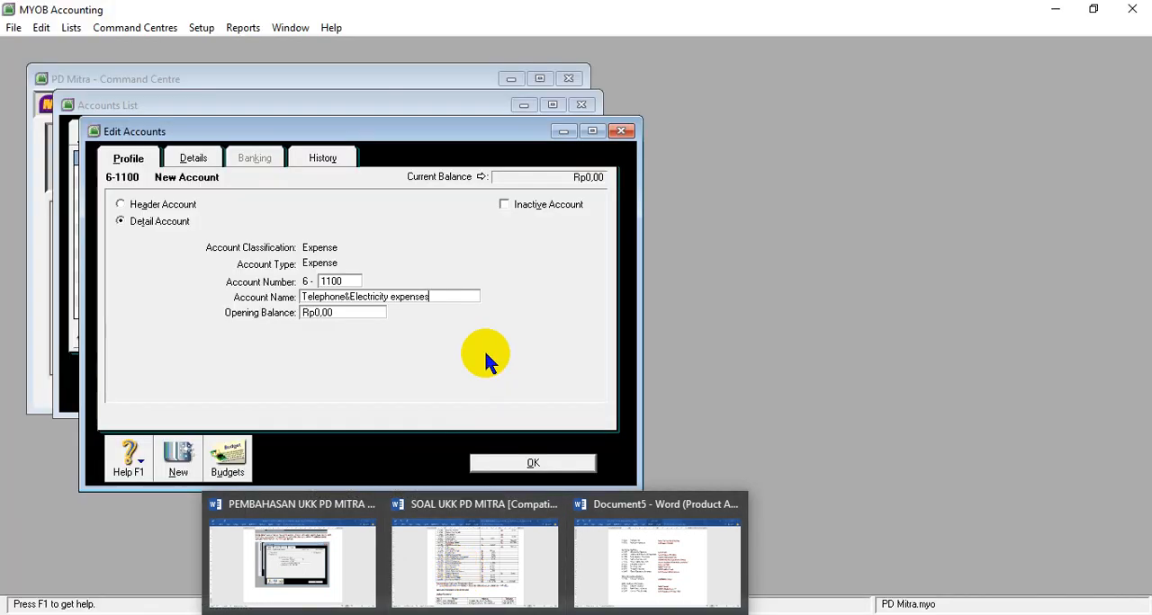
left_click(340, 312)
type("8.")
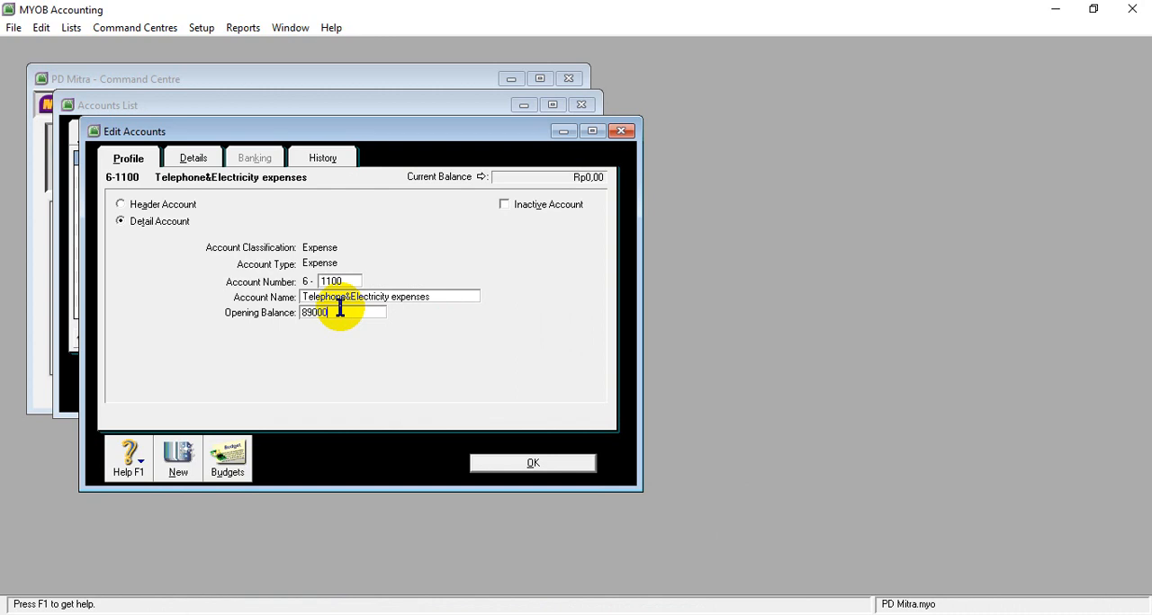
type("900.000")
key("Tab")
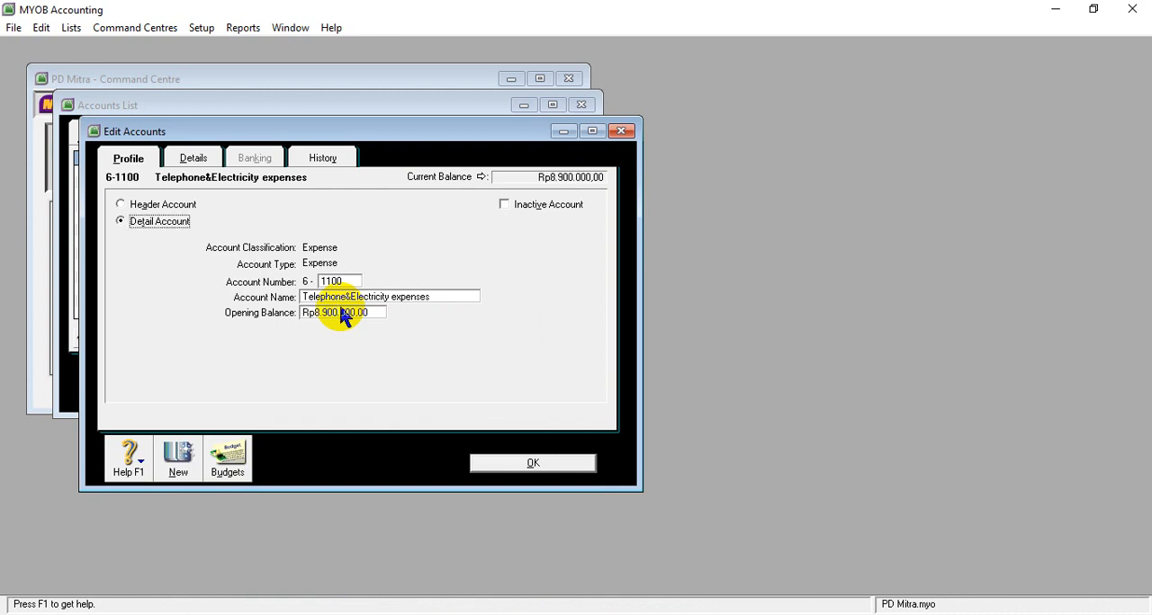
left_click(486, 465)
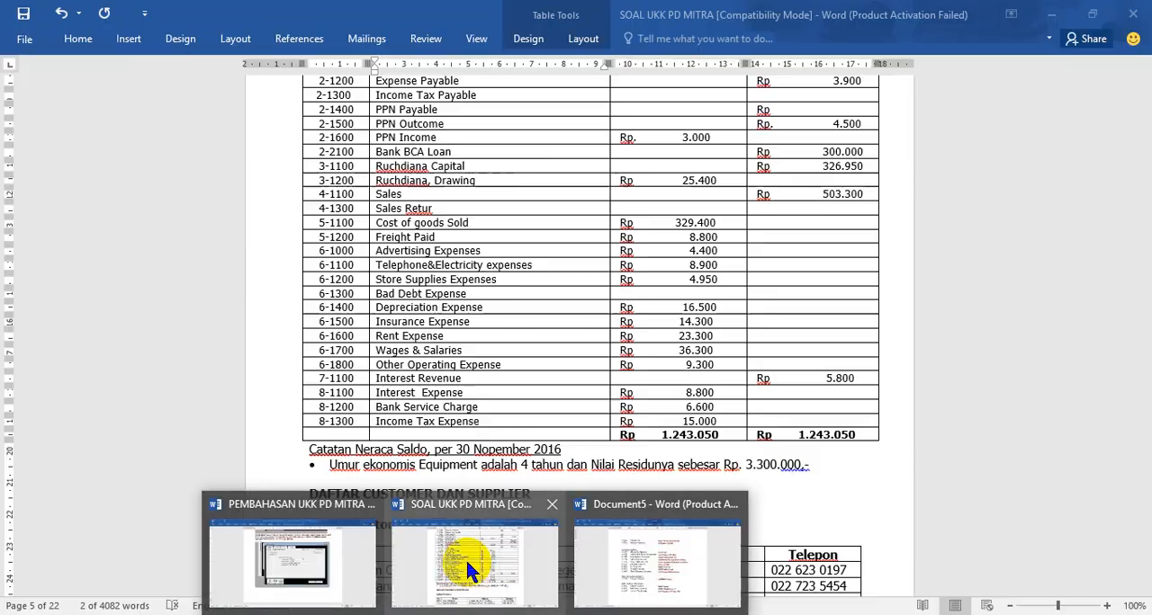
- Copy the name Store Supplies Expenses from the 6-1200 row of the Word table, and return to the MYOB expense accounts
left_click(466, 557)
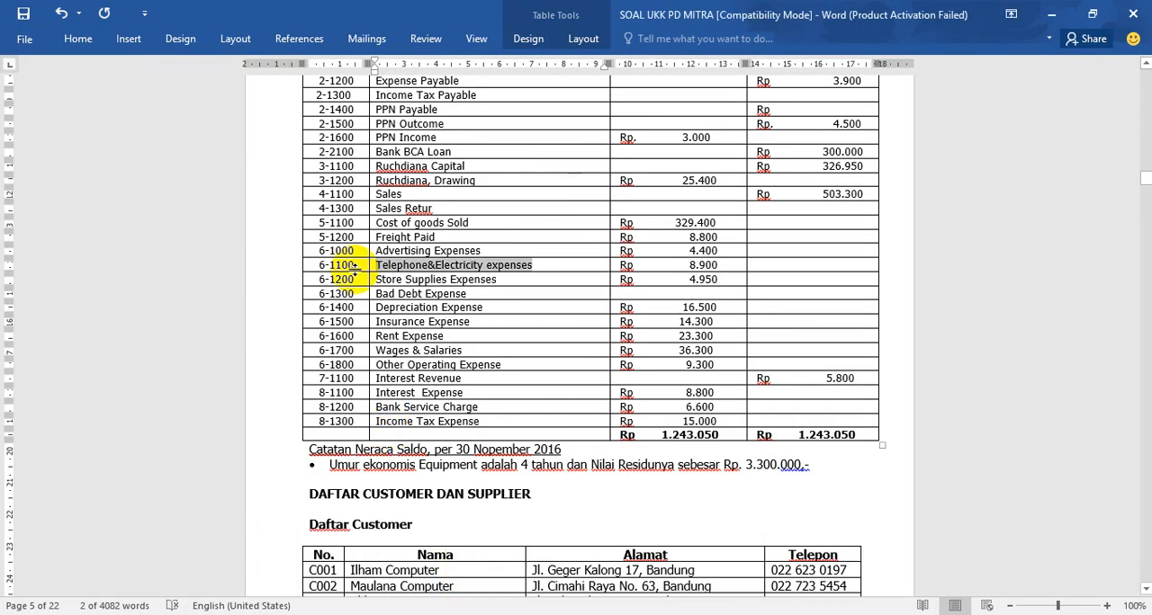
left_click_drag(371, 280, 497, 279)
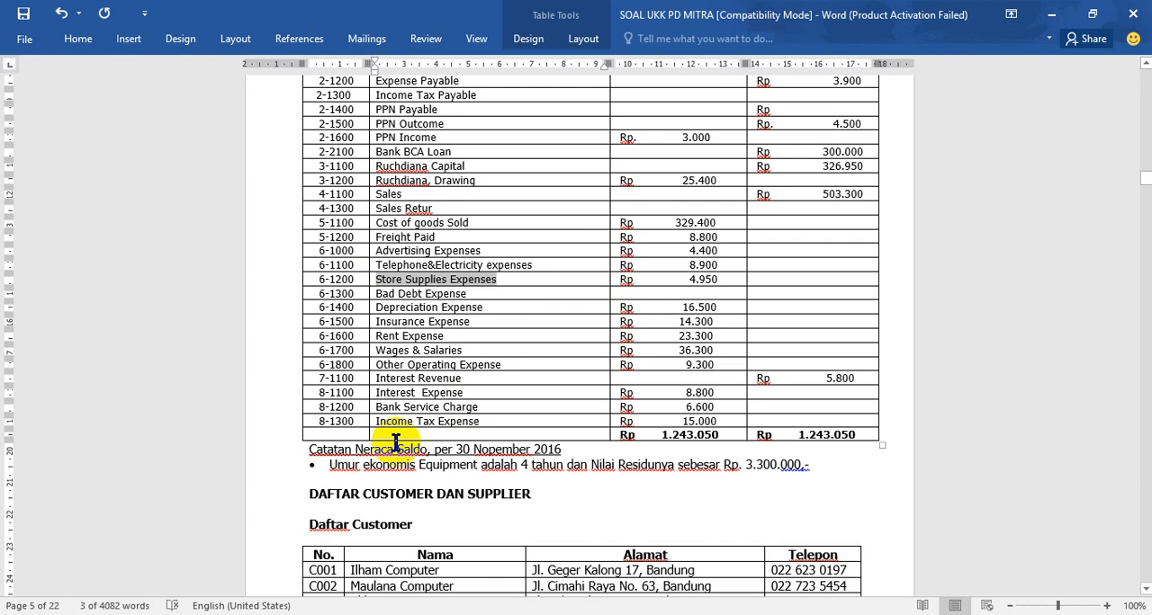
mouse_move(516, 614)
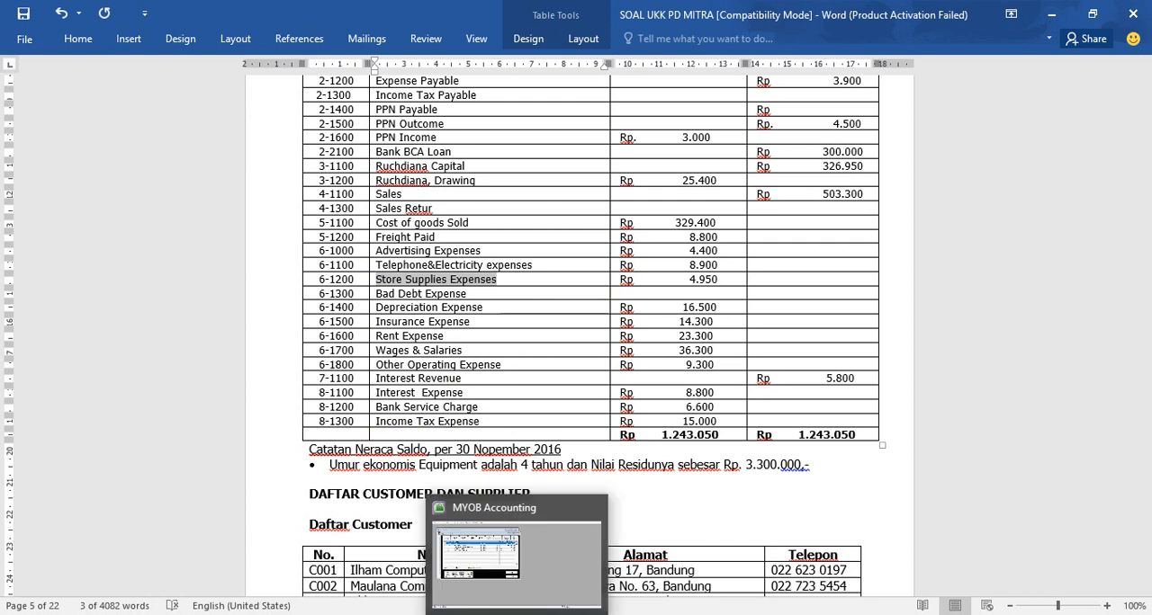
left_click(504, 510)
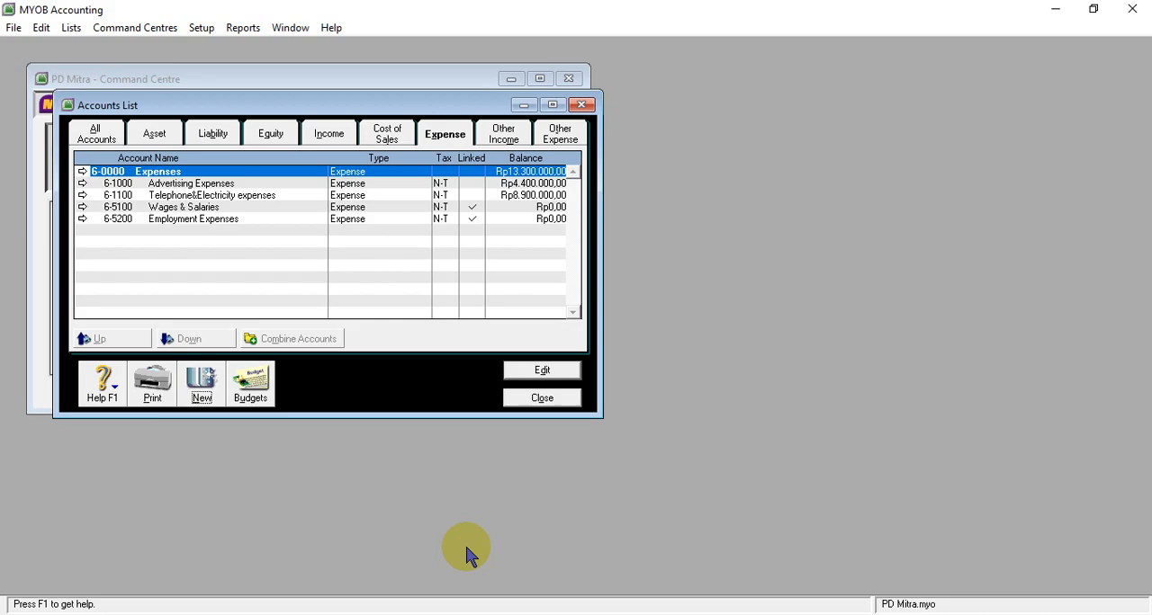
- Create a new expense detail account numbered 6-1200 and name it Store Supplies Expenses
left_click(200, 385)
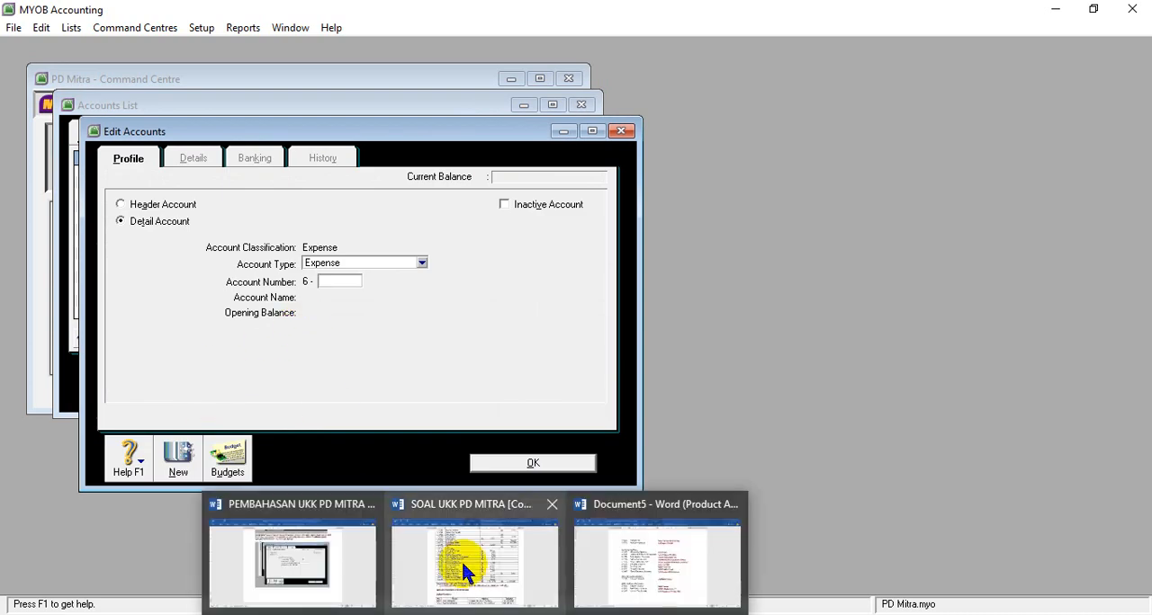
mouse_move(465, 570)
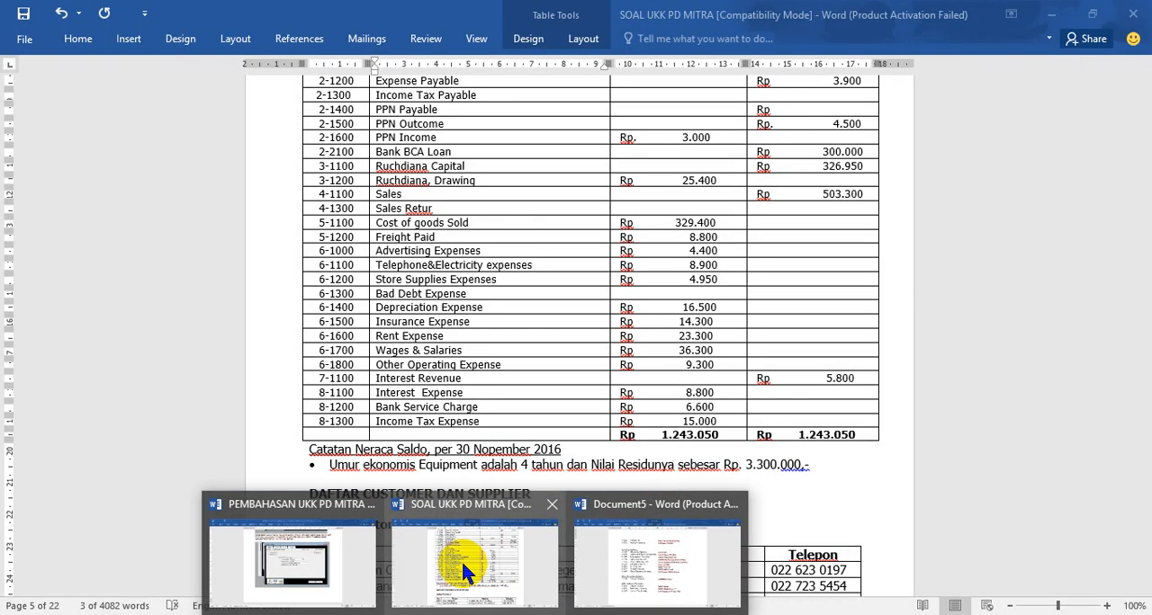
type("1200")
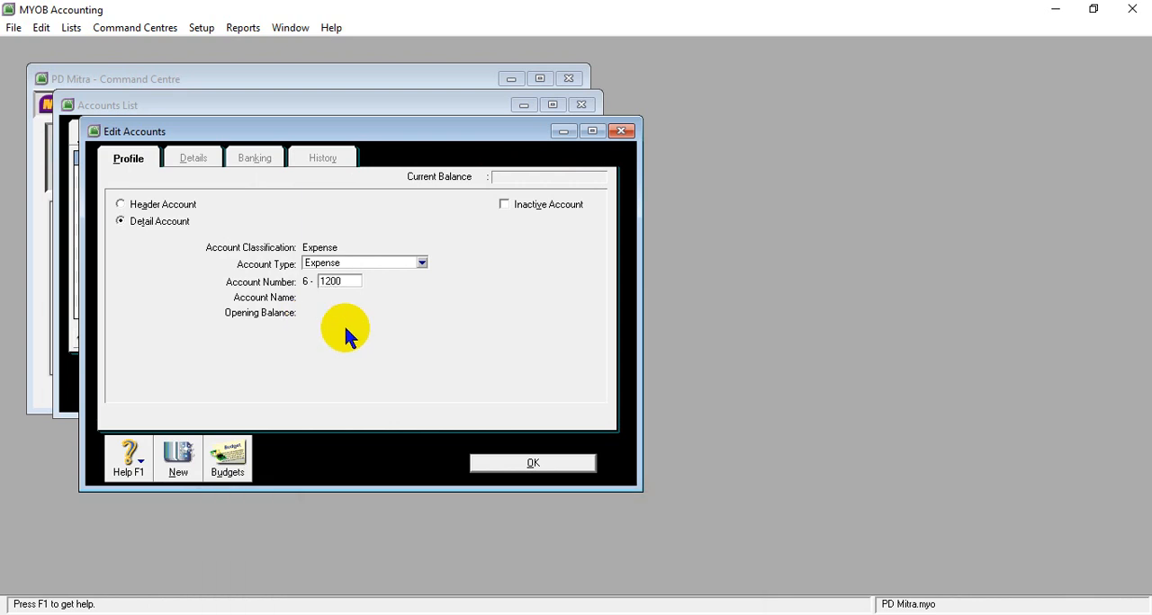
key("Tab")
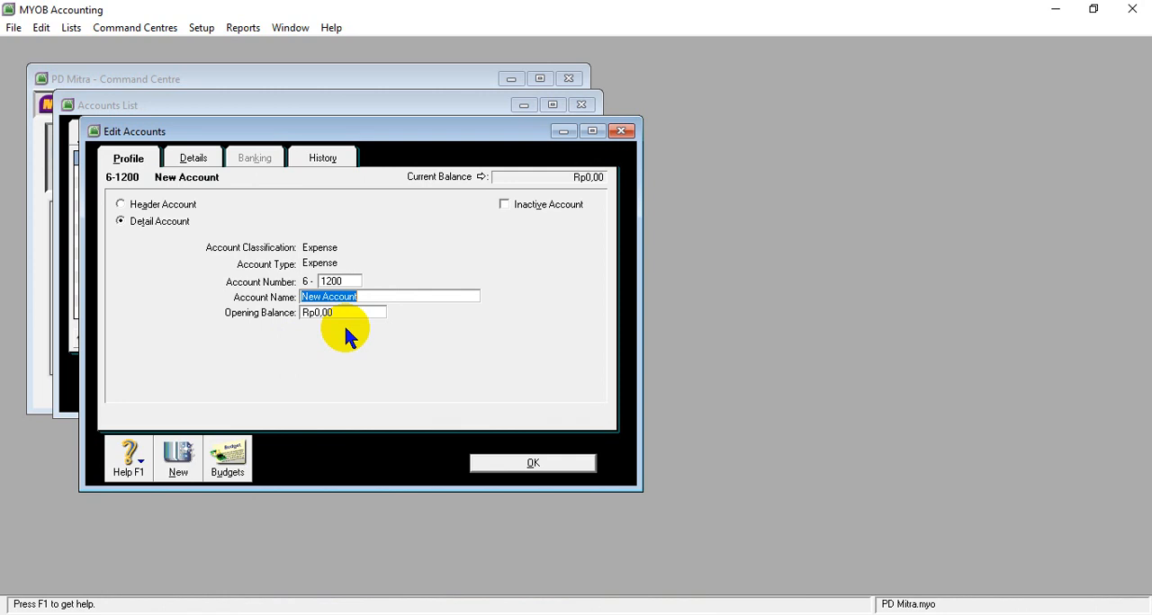
type("Store Supplies Expenses")
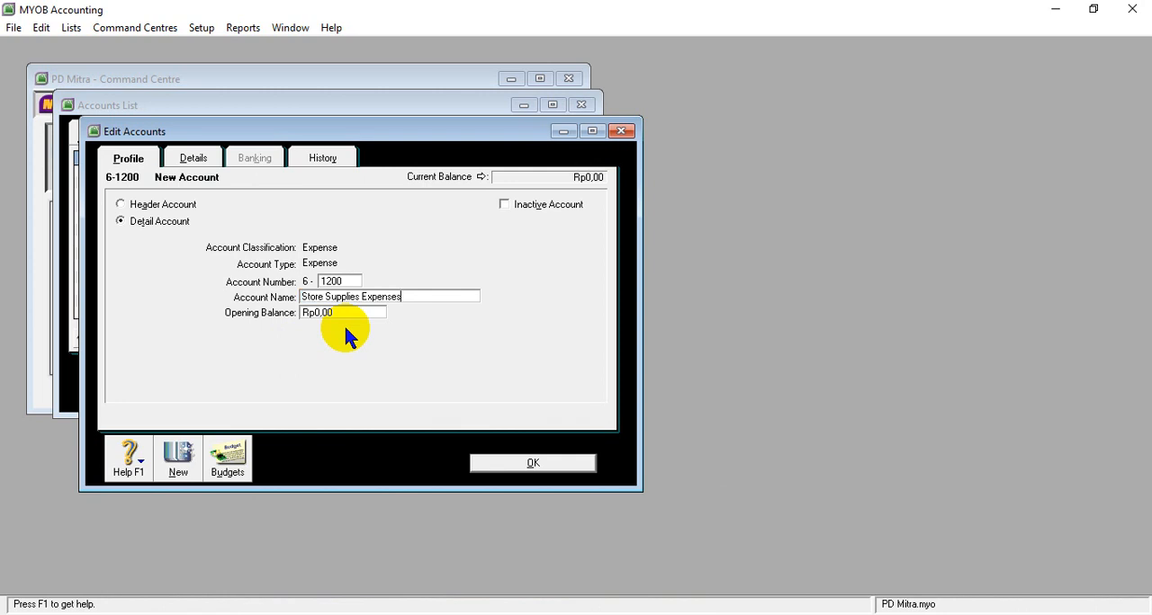
- Set the opening balance of Store Supplies Expenses to 4950000, as given in the Word trial balance, and save the account
key("Tab")
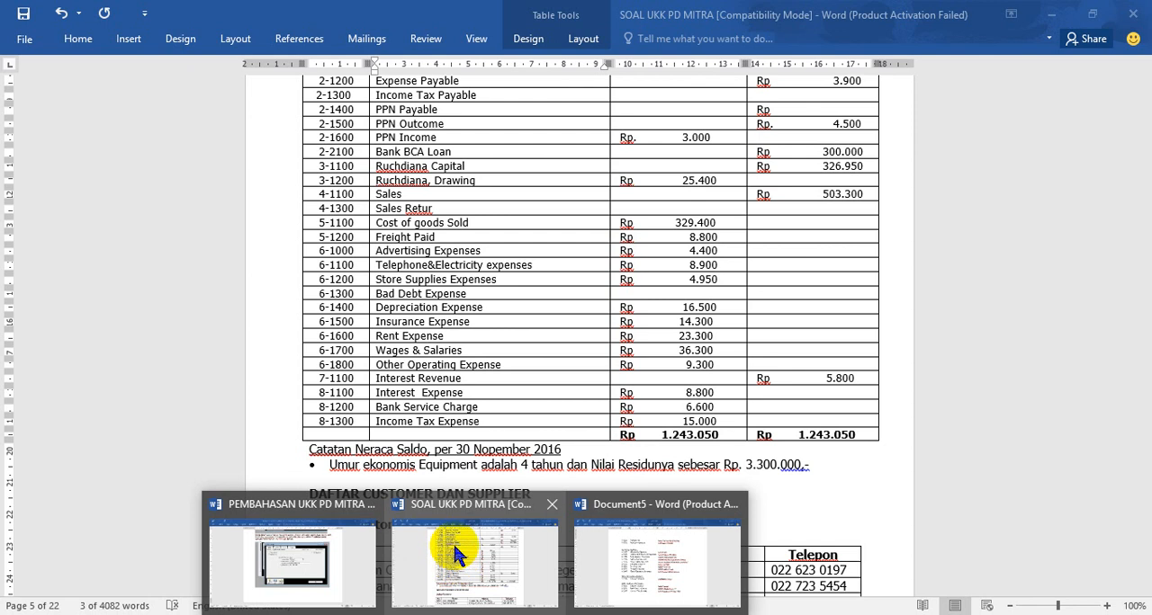
type("4")
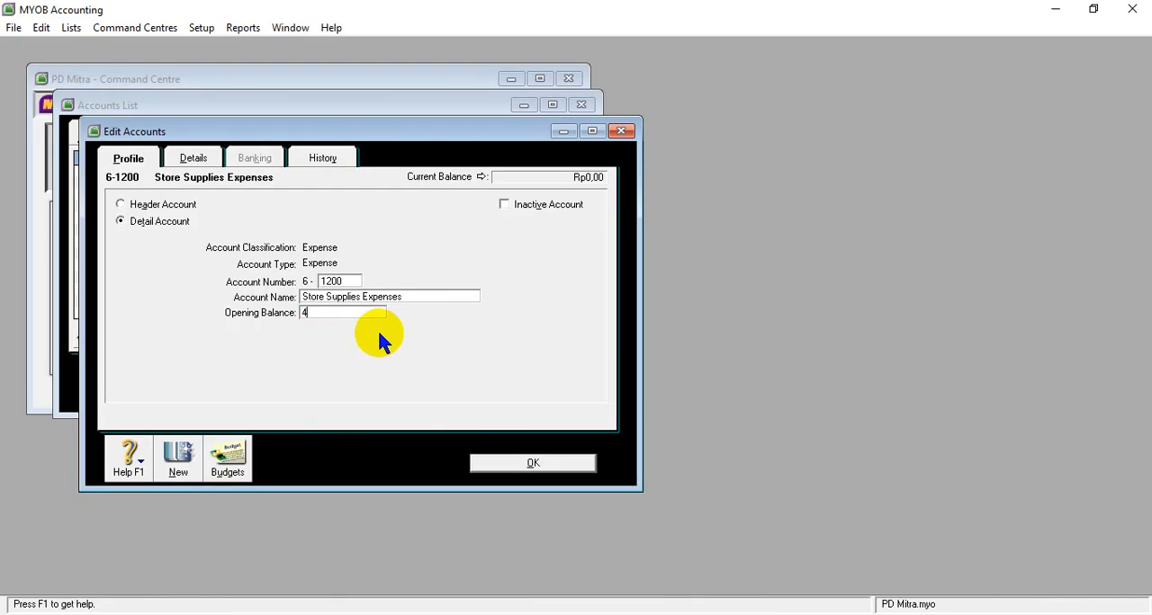
type("950000")
key("Tab")
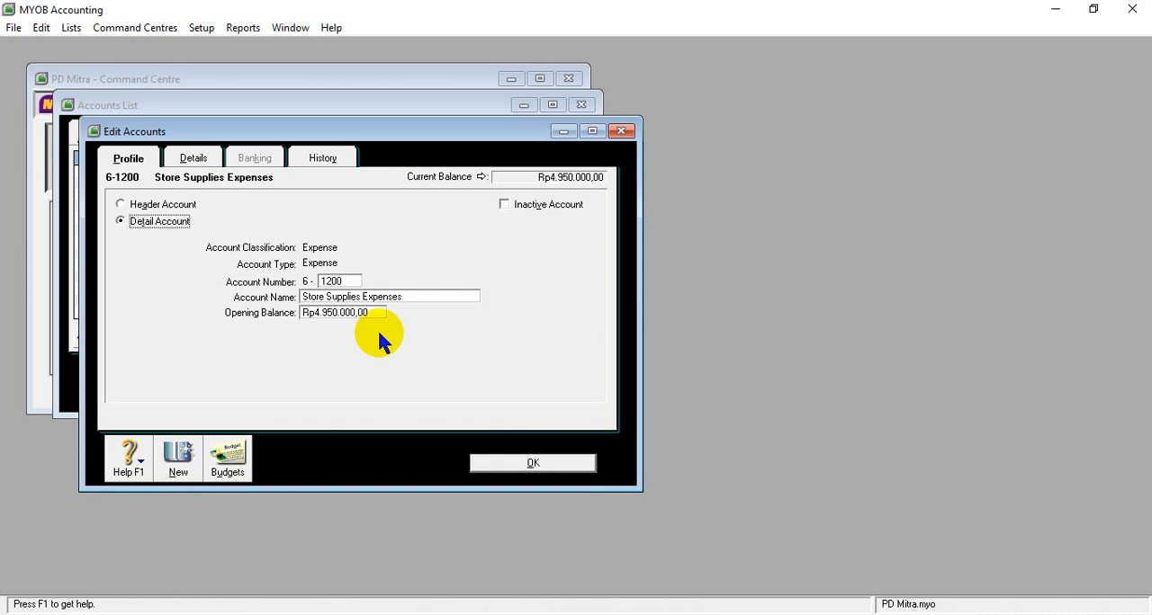
left_click(522, 461)
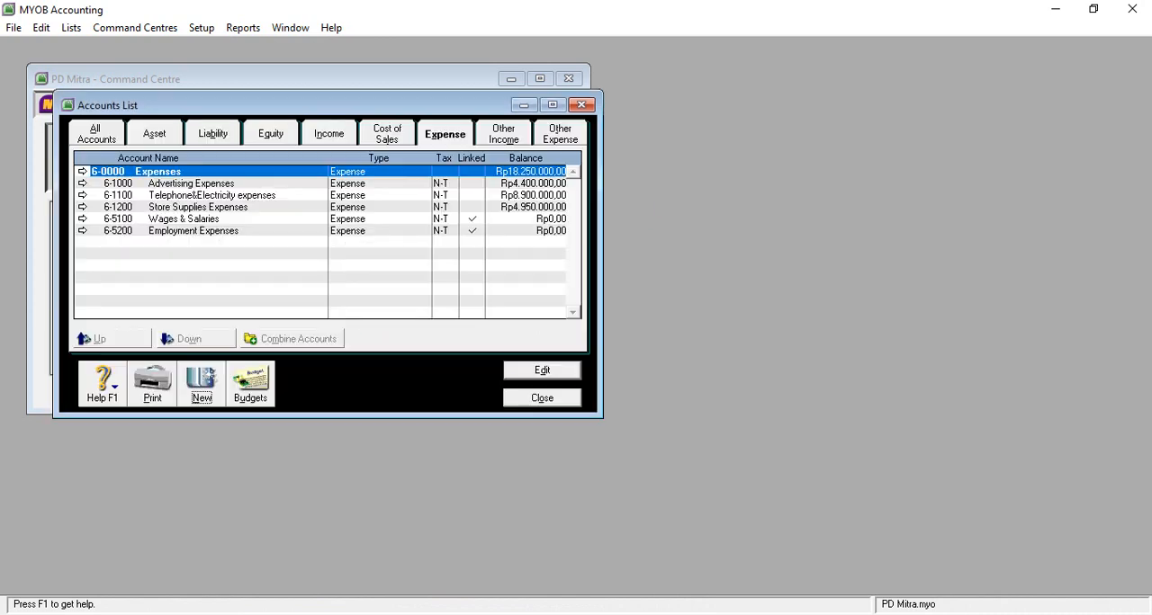
- Start a new expense account, and in the SOAL UKK PD MITRA Word table copy the 6-1300 name Bad Debt Expense
left_click(195, 382)
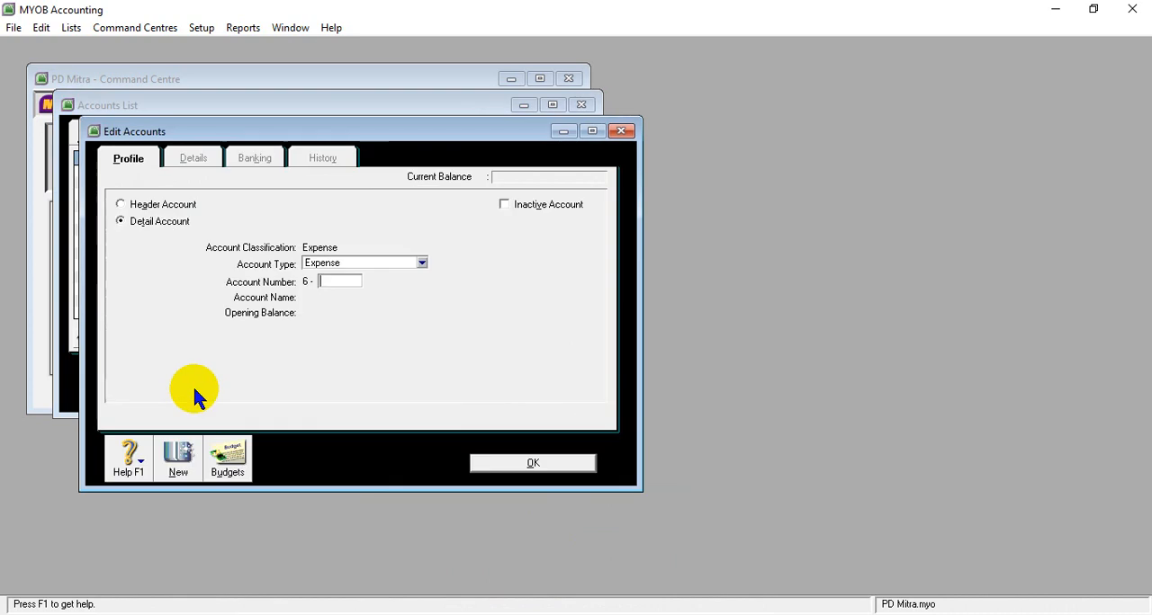
mouse_move(476, 613)
left_click(476, 542)
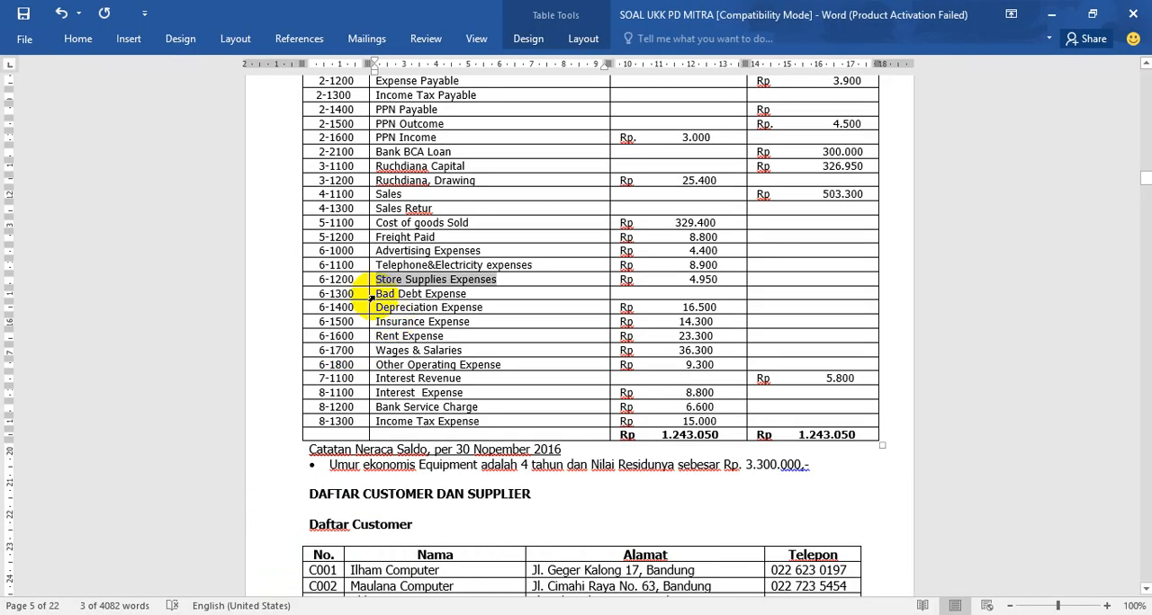
left_click_drag(376, 294, 462, 298)
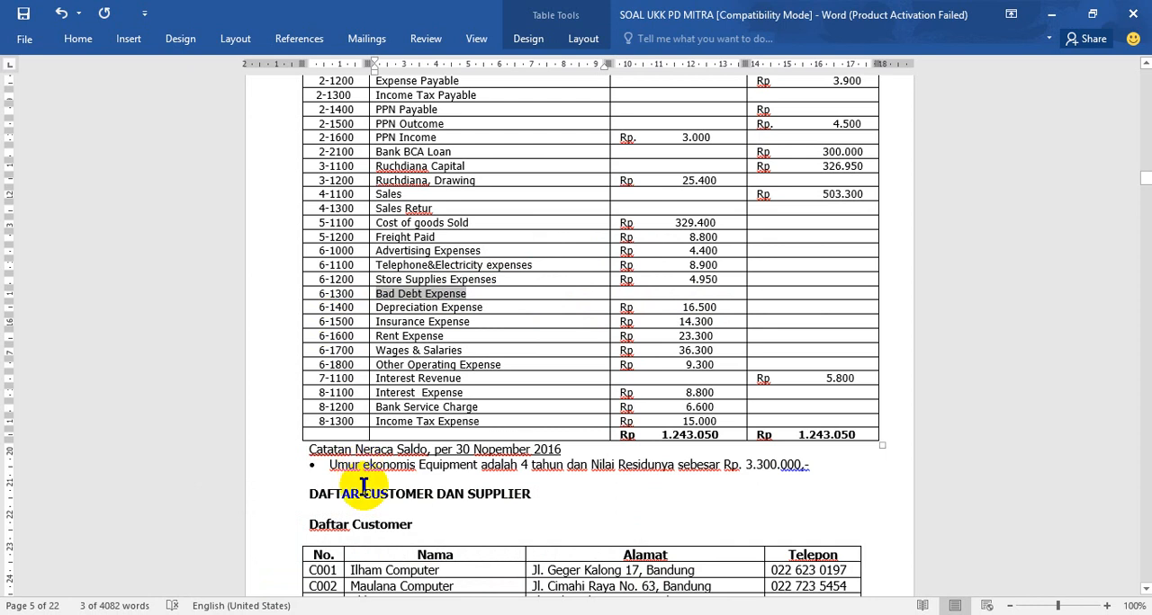
- In MYOB, number the new account 6-1300, name it Bad Debt Expense and save it without an opening balance
left_click(518, 614)
type("1300")
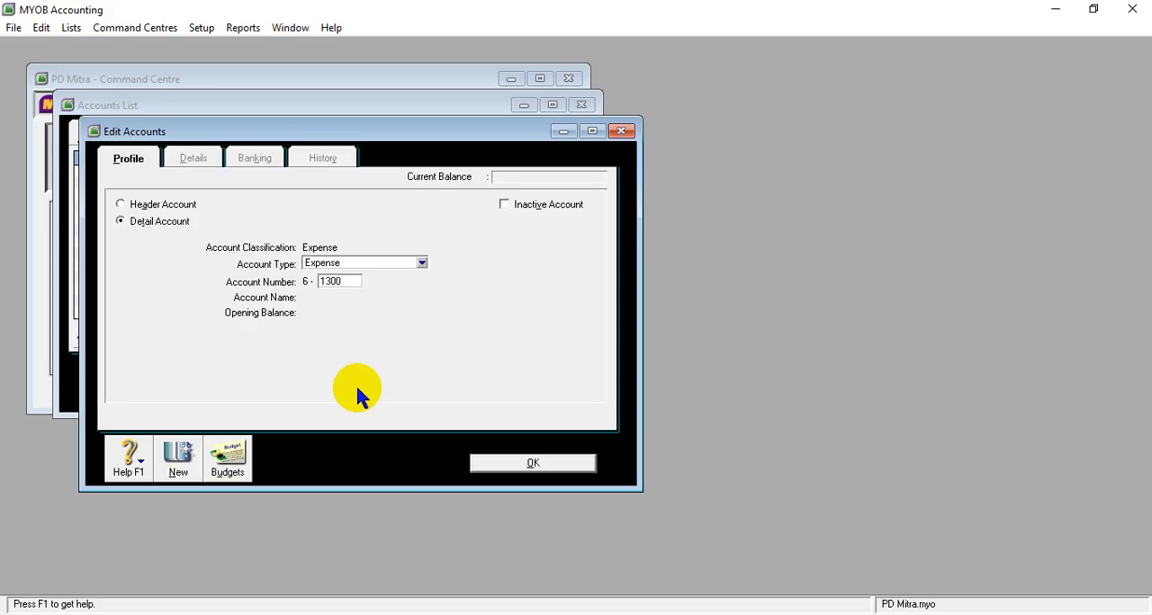
key("Tab")
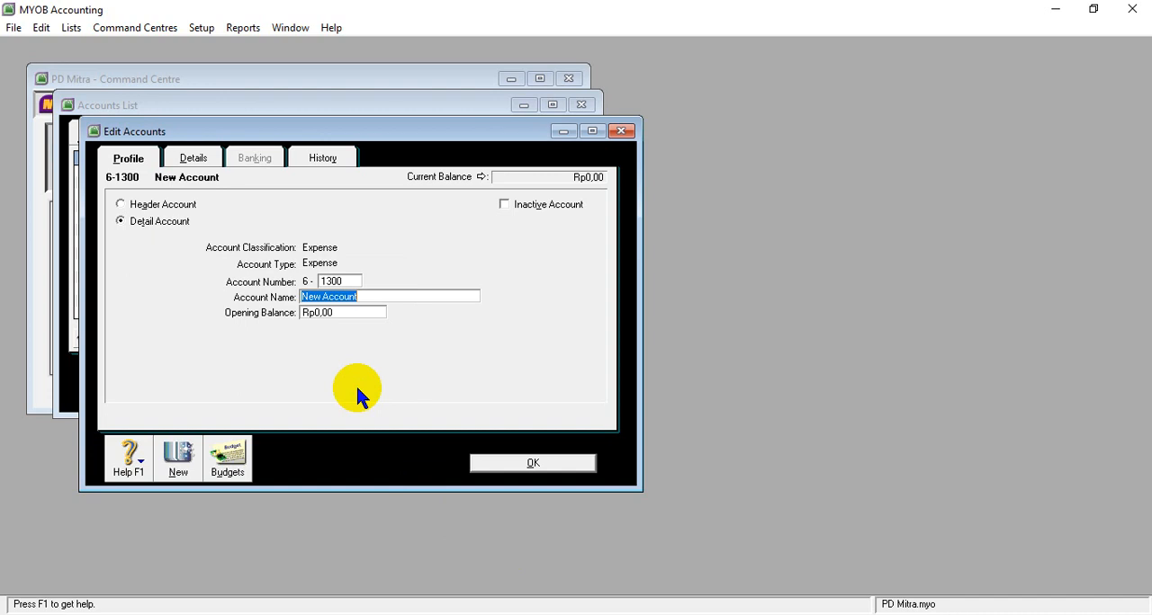
type("Bad Debt Expense")
left_click(516, 464)
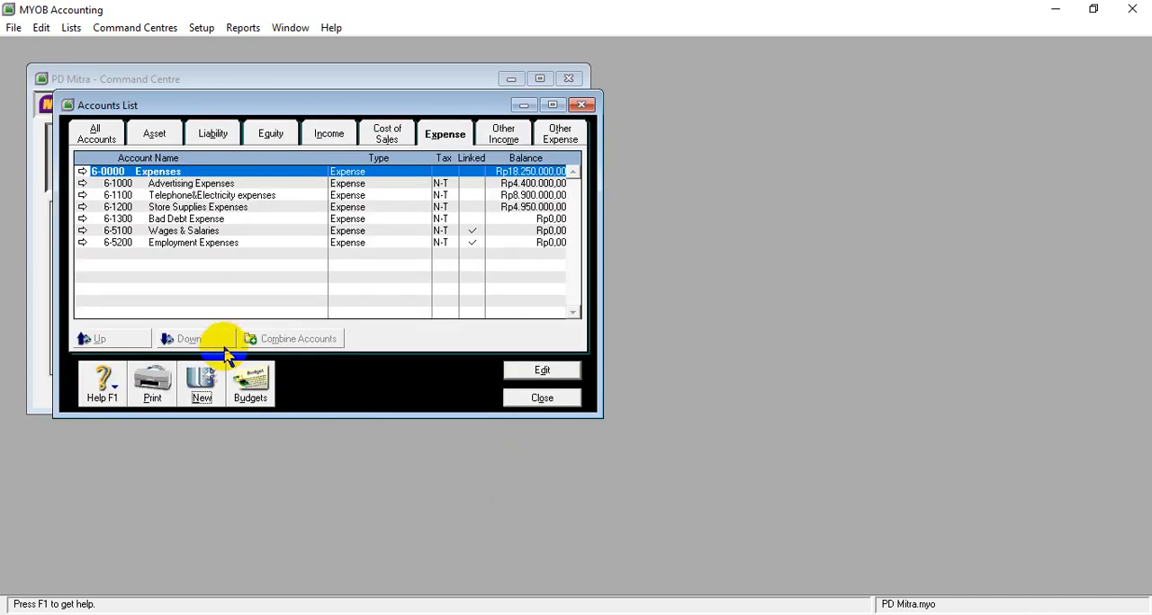
- Start another new expense account, and in the Word table copy the 6-1400 name Depreciation Expense
left_click(207, 390)
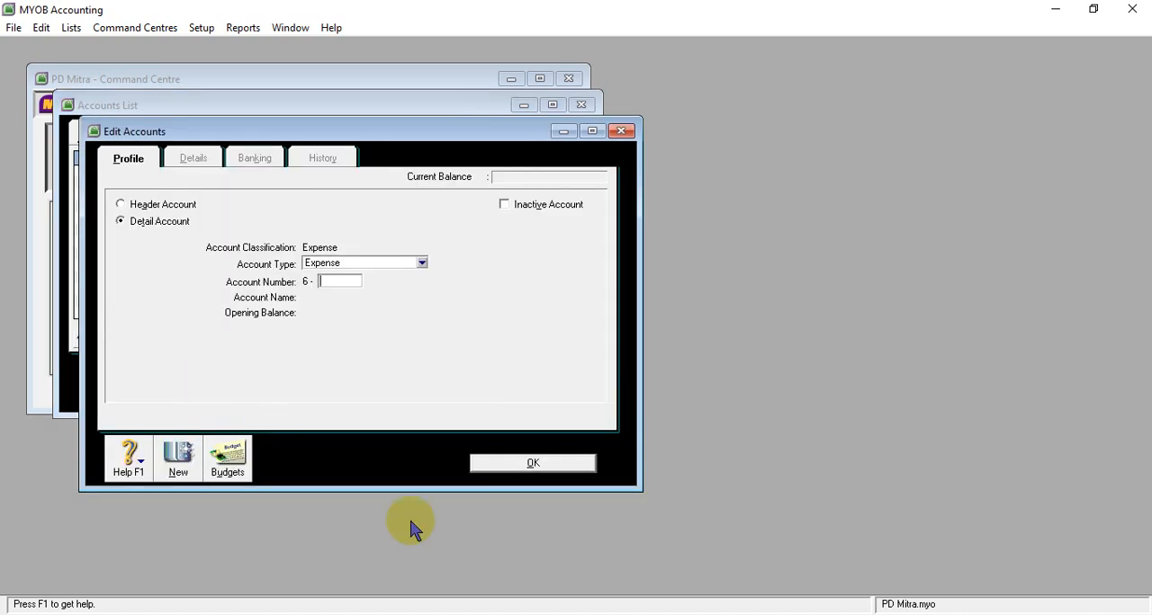
left_click(477, 614)
left_click(426, 569)
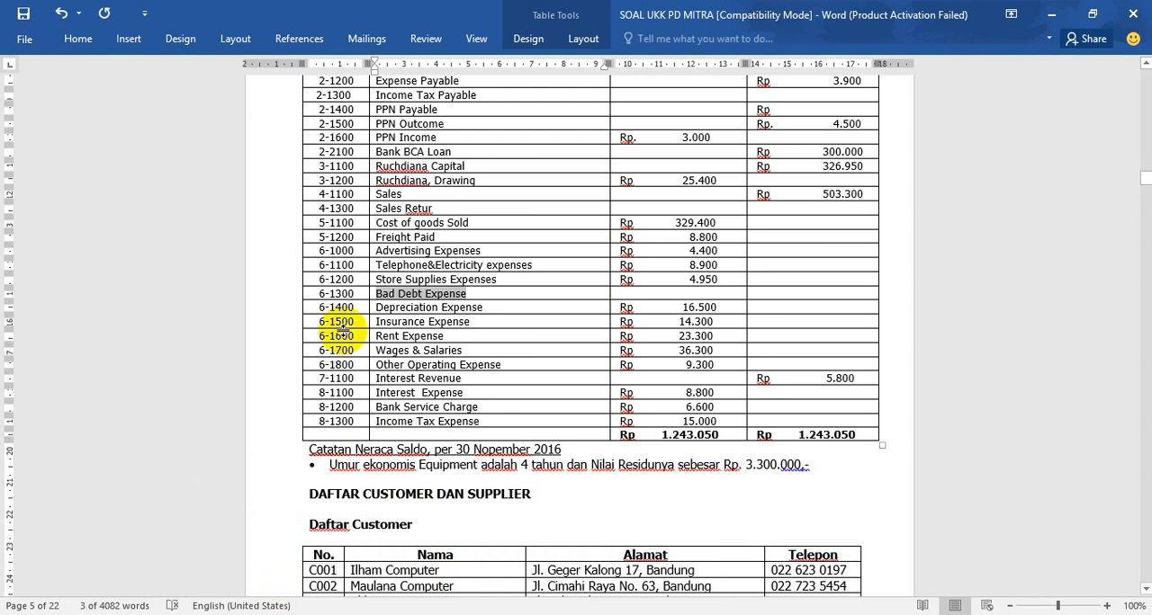
left_click_drag(373, 309, 483, 308)
key("ctrl+c")
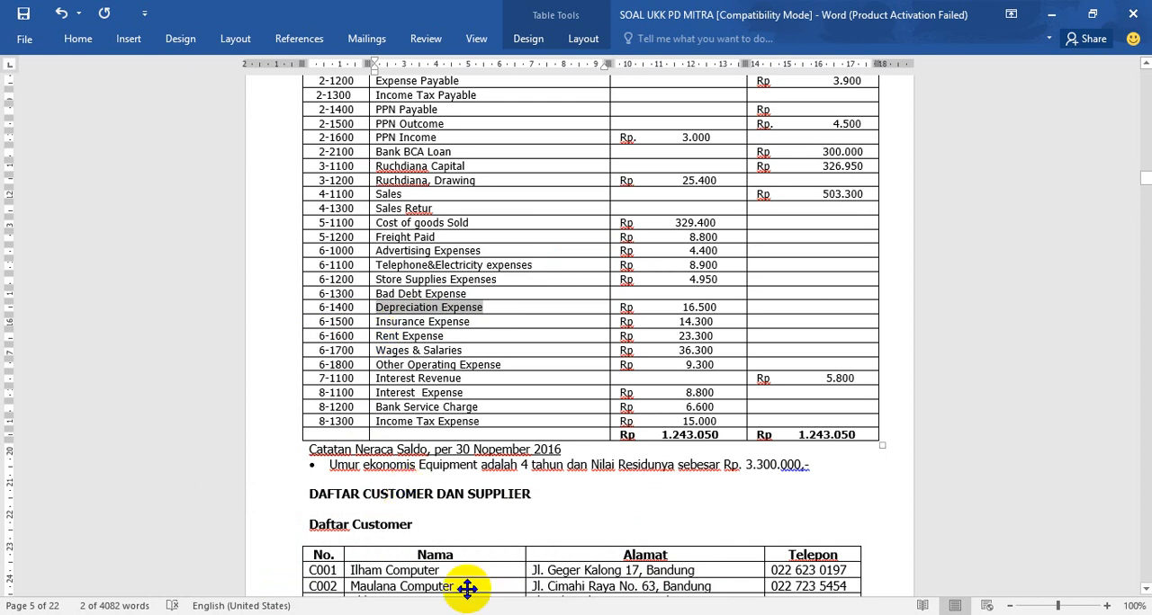
- In MYOB, number the new account 6-1400 and name it Depreciation Expense
left_click(517, 598)
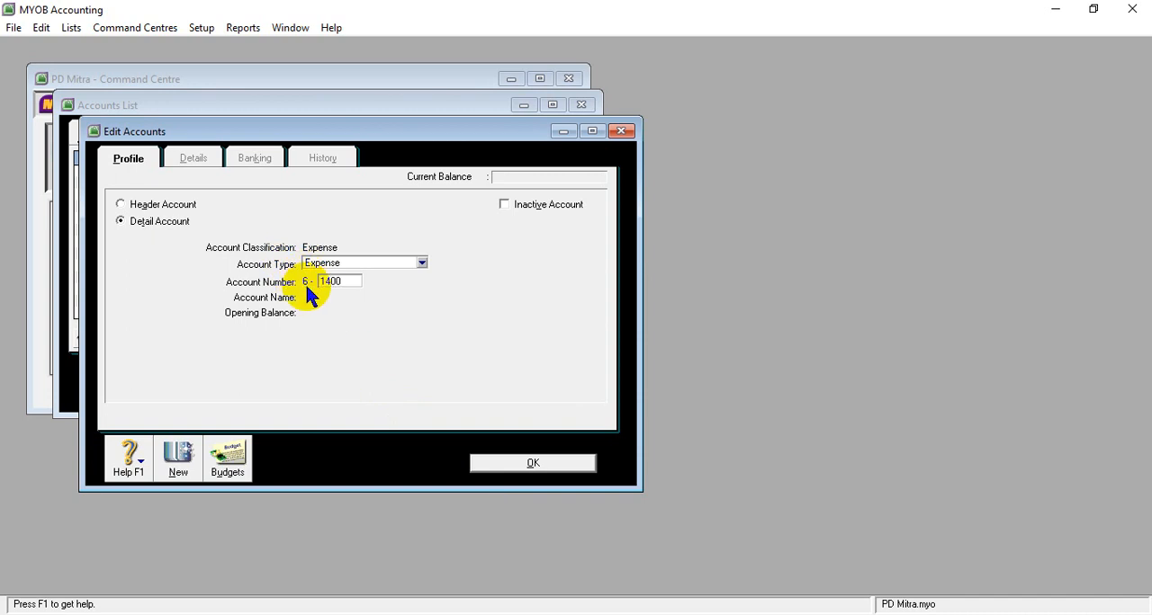
key("Tab")
key("ctrl+v")
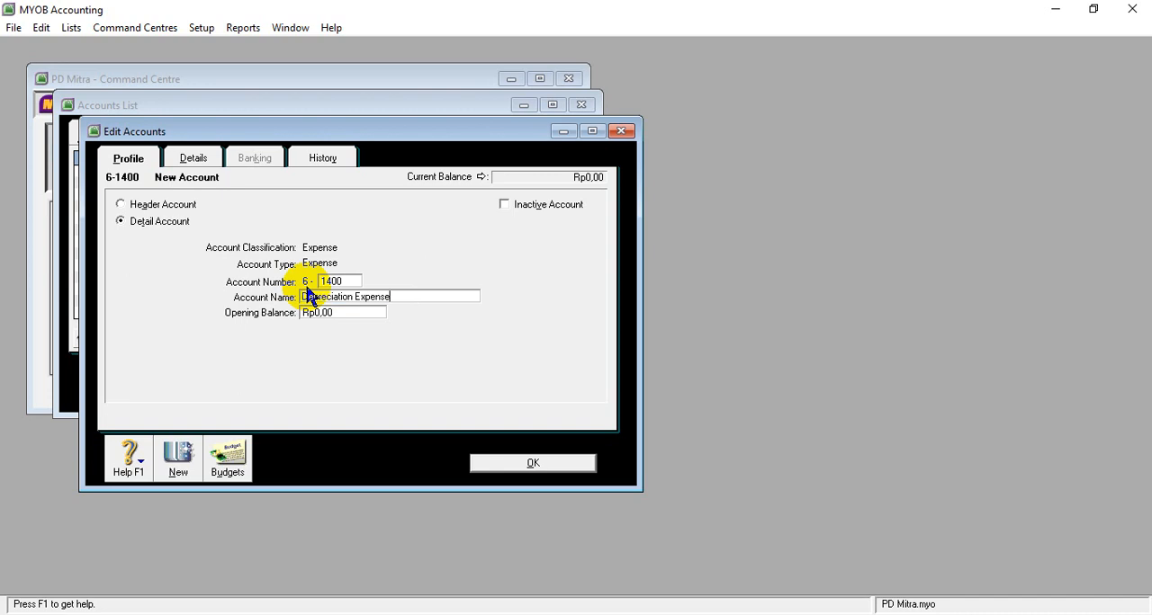
key("Tab")
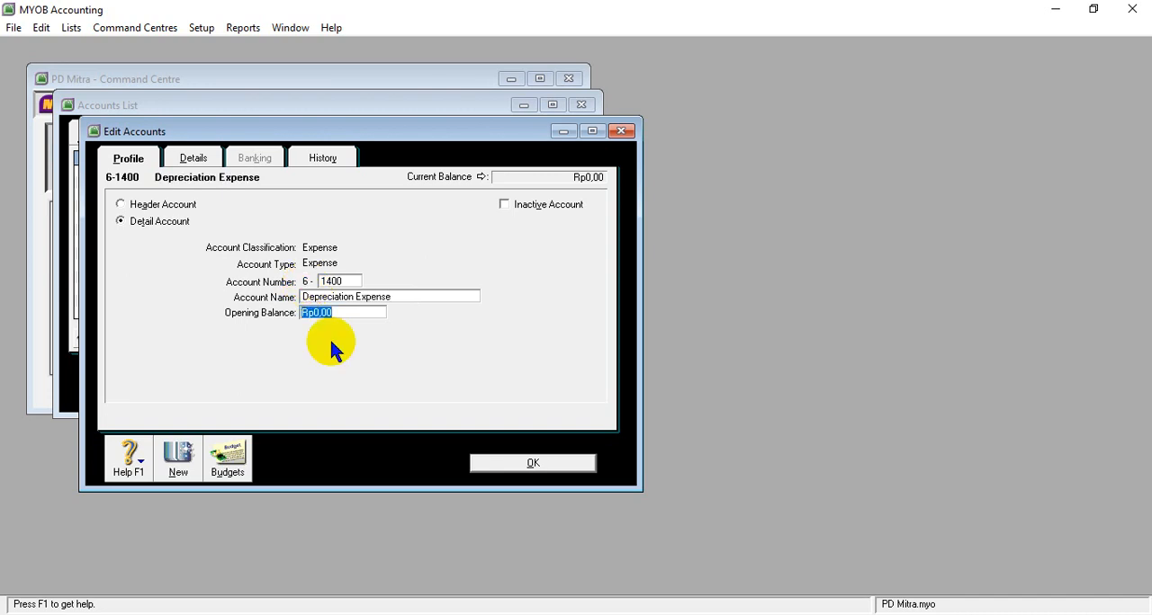
- Check the 6-1400 amount in the Word table, set the Depreciation Expense opening balance to 16500000 in MYOB and save the account
mouse_move(477, 610)
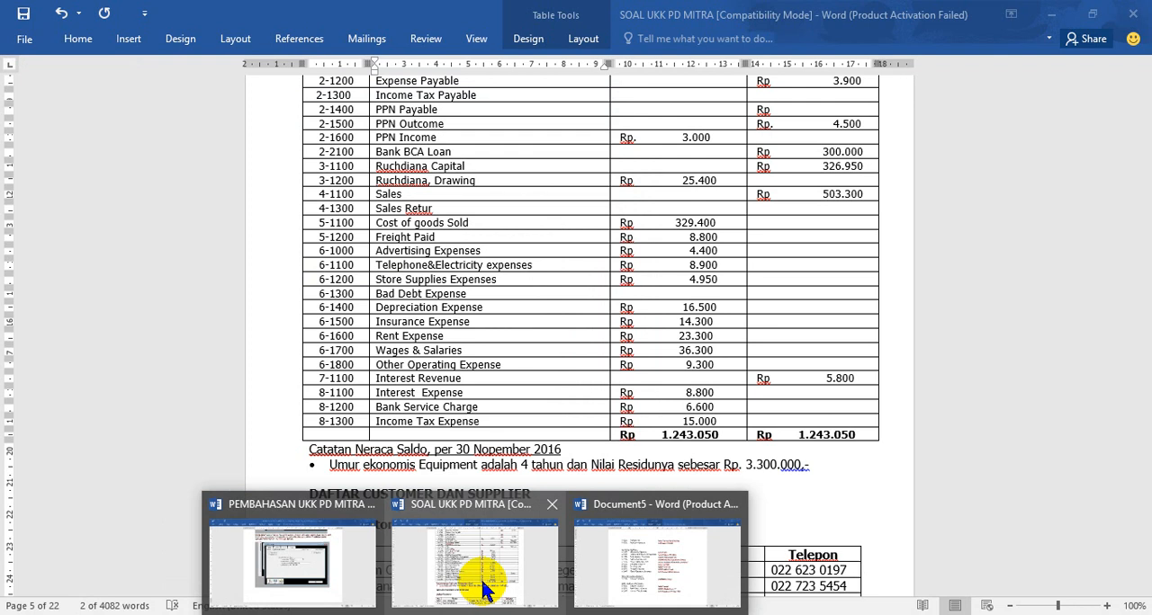
left_click(479, 580)
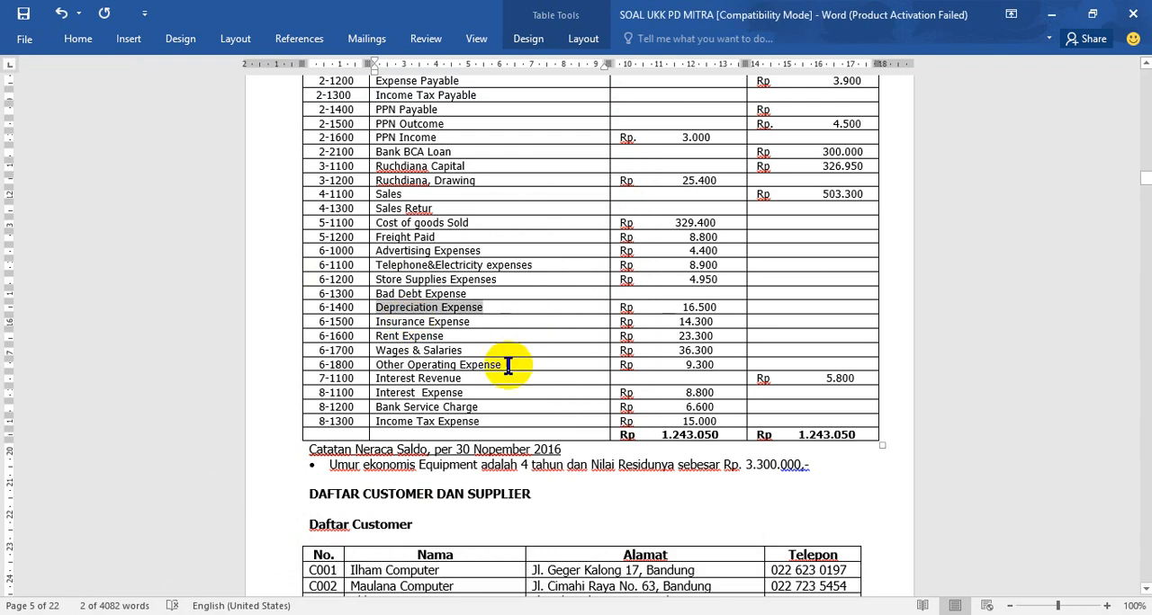
left_click(512, 614)
type("1650")
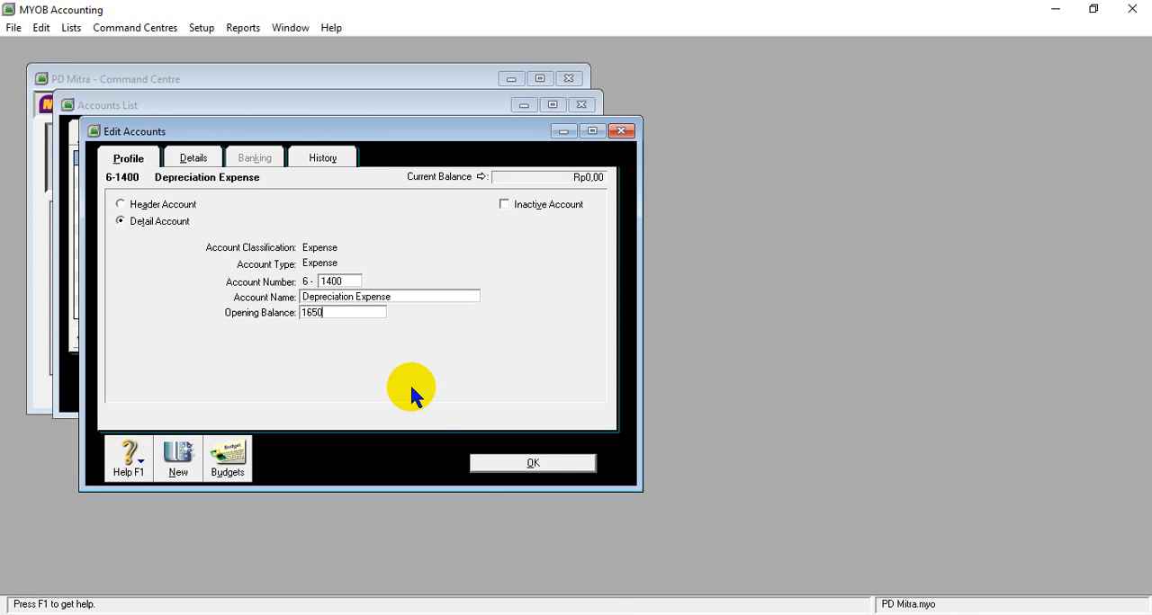
type("0000")
key("Tab")
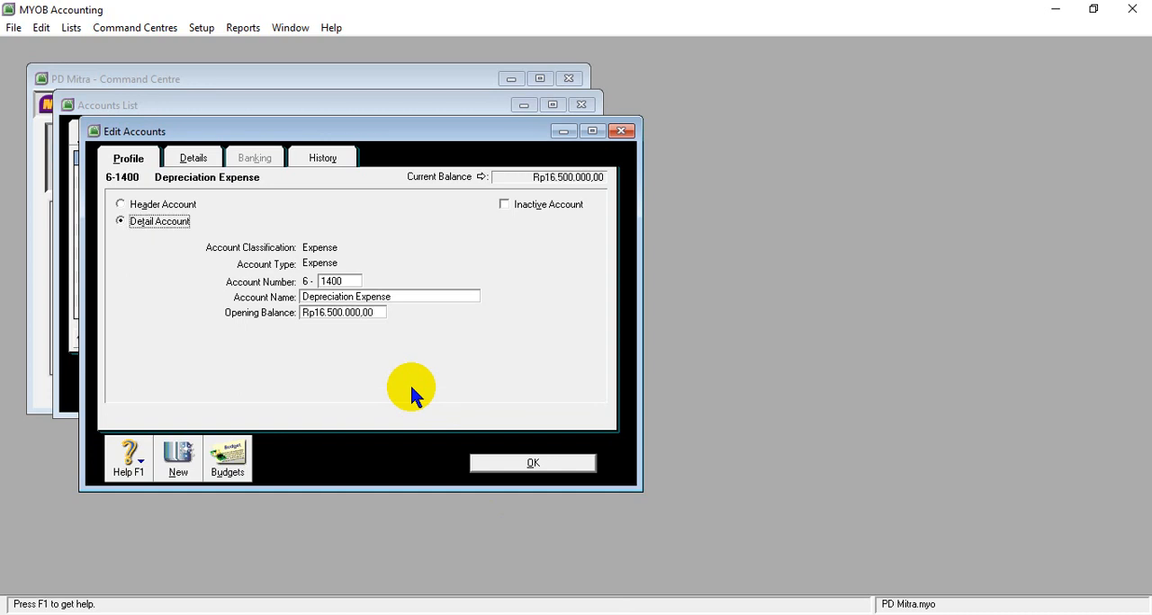
left_click(533, 465)
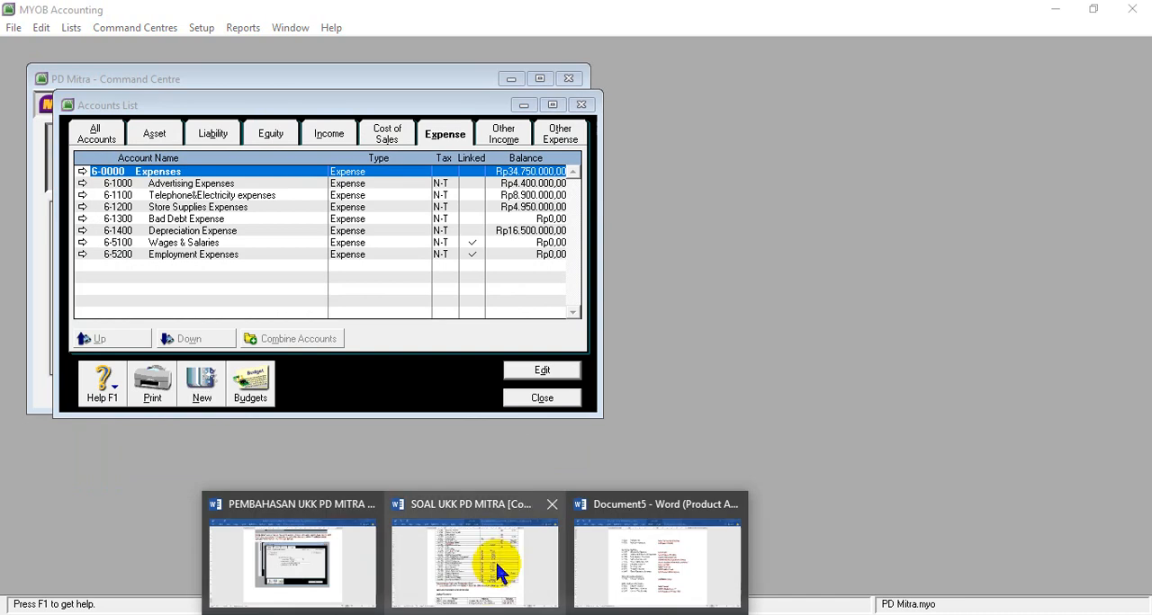
- Copy the name Insurance Expense from the 6-1500 row of the Word table and return to the MYOB accounts list
left_click(497, 555)
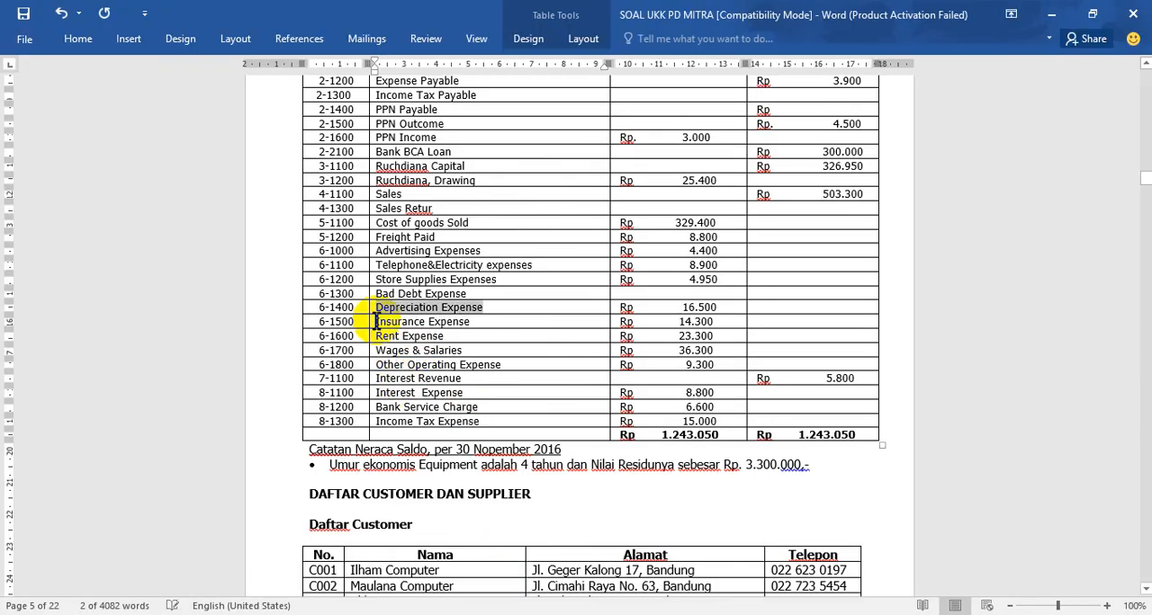
left_click_drag(375, 322, 457, 327)
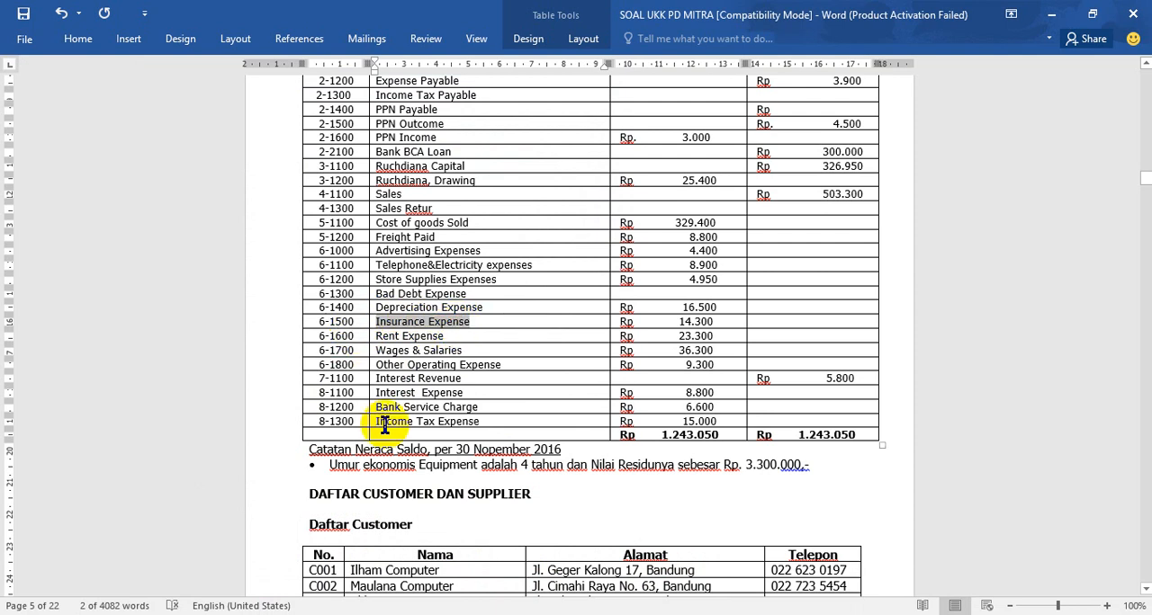
mouse_move(520, 614)
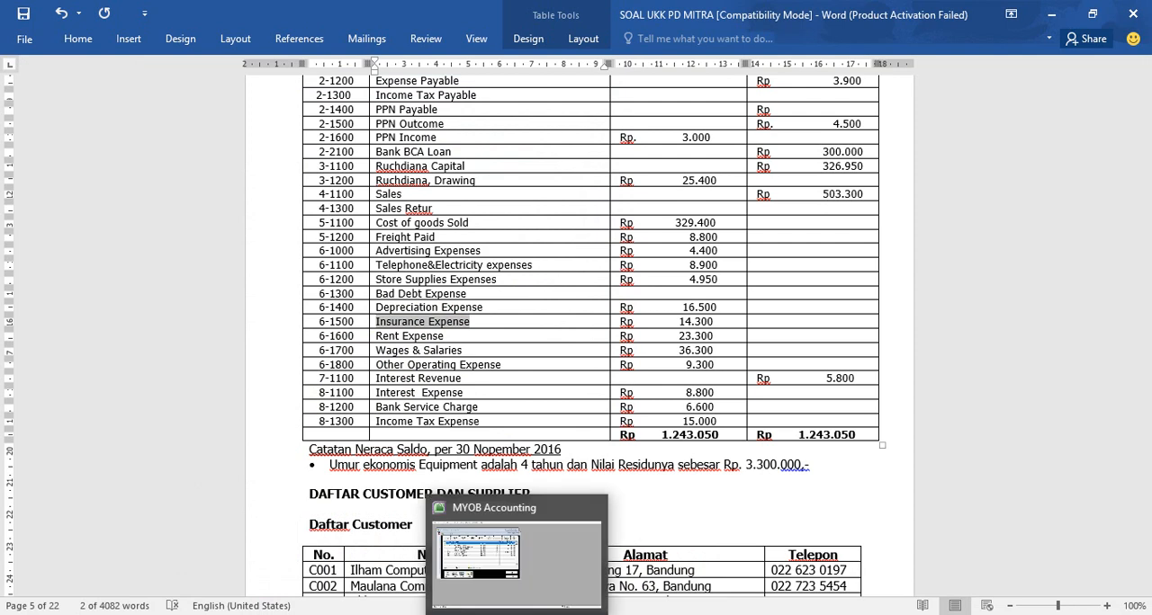
left_click(514, 586)
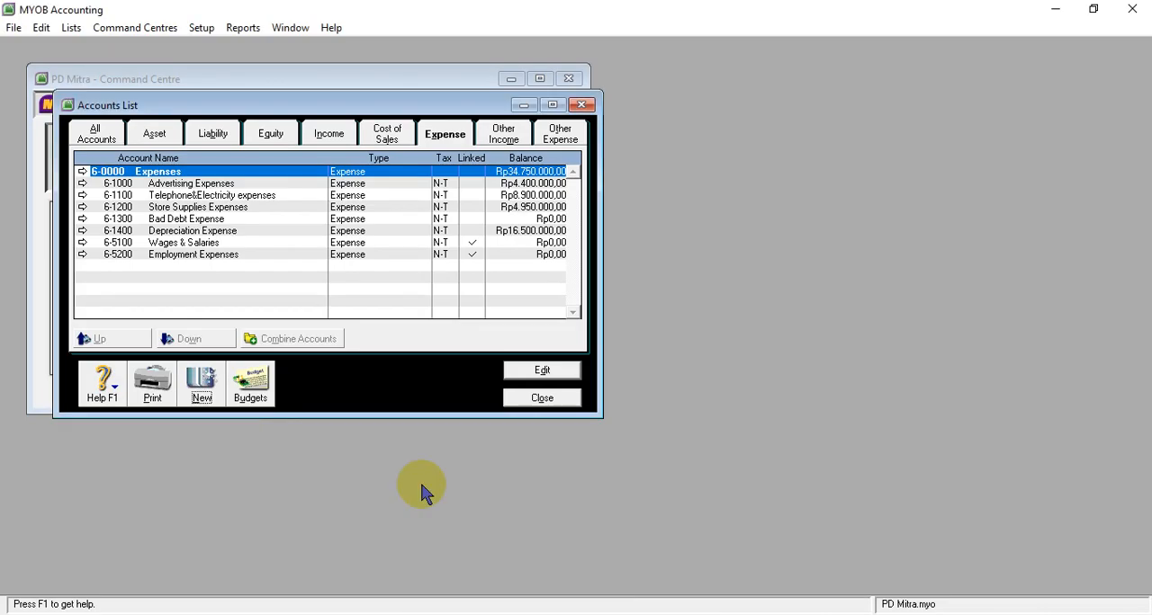
- Create a new expense detail account numbered 6-1500 and name it Insurance Expense
left_click(202, 378)
type("1500")
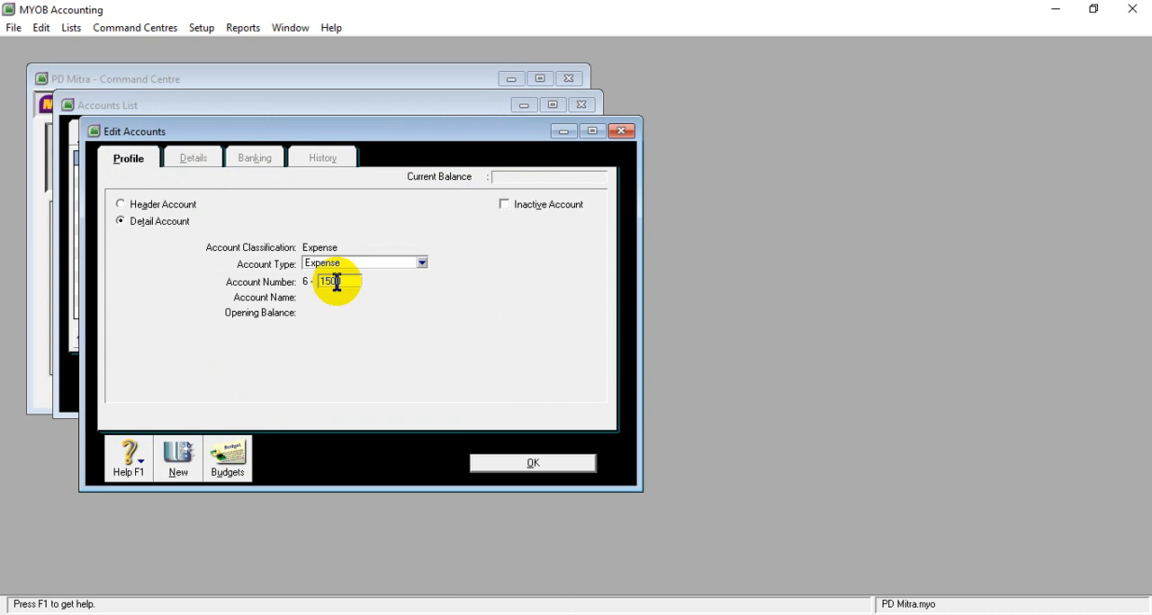
key("Tab")
type("Insurance Expense")
key("Tab")
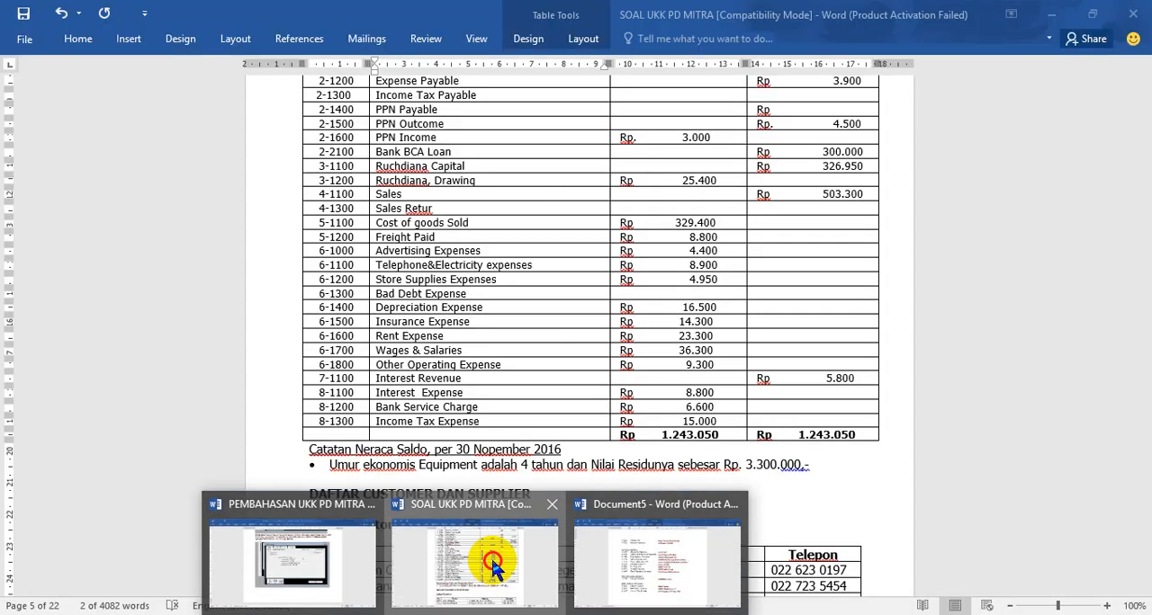
- Check the 6-1500 amount in the Word table and set the Insurance Expense opening balance to 14300000 in MYOB
left_click(490, 557)
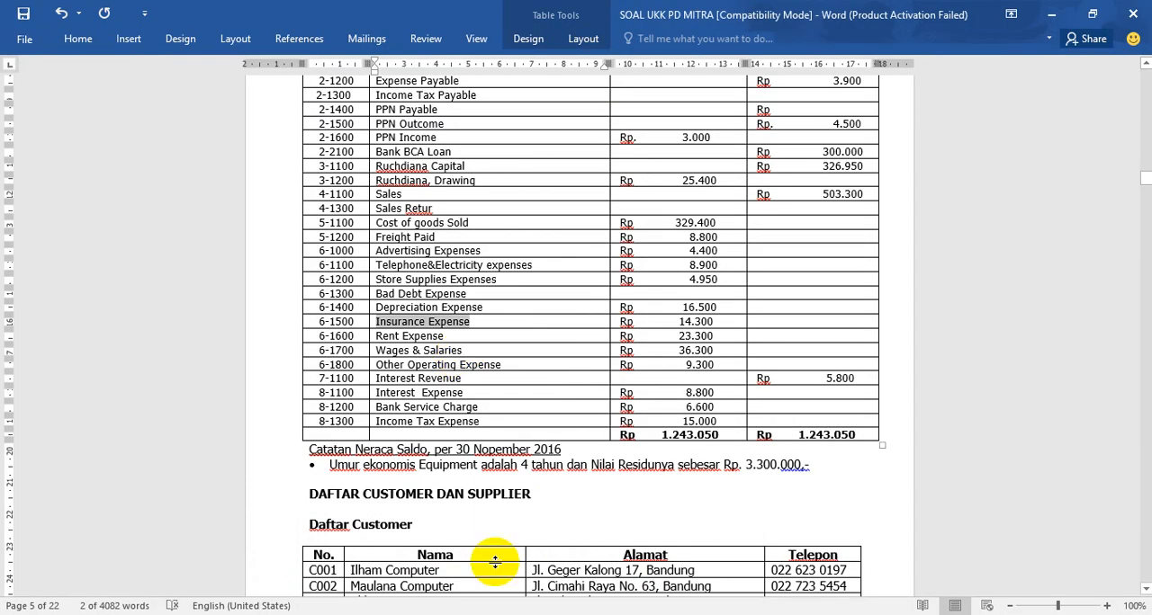
left_click(514, 614)
type("14300000")
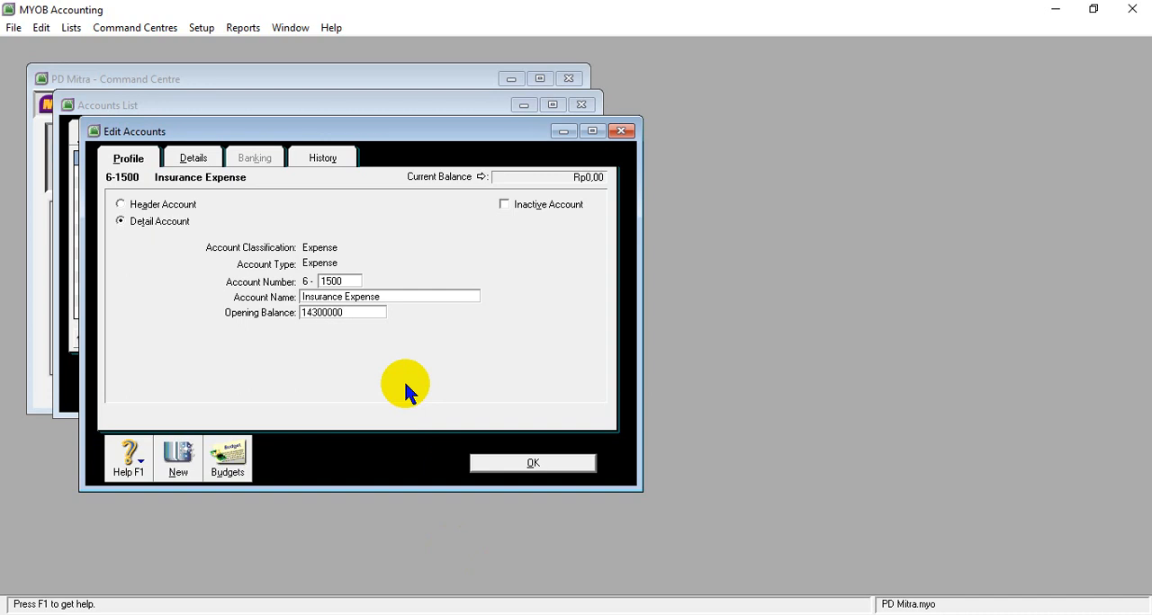
key("Tab")
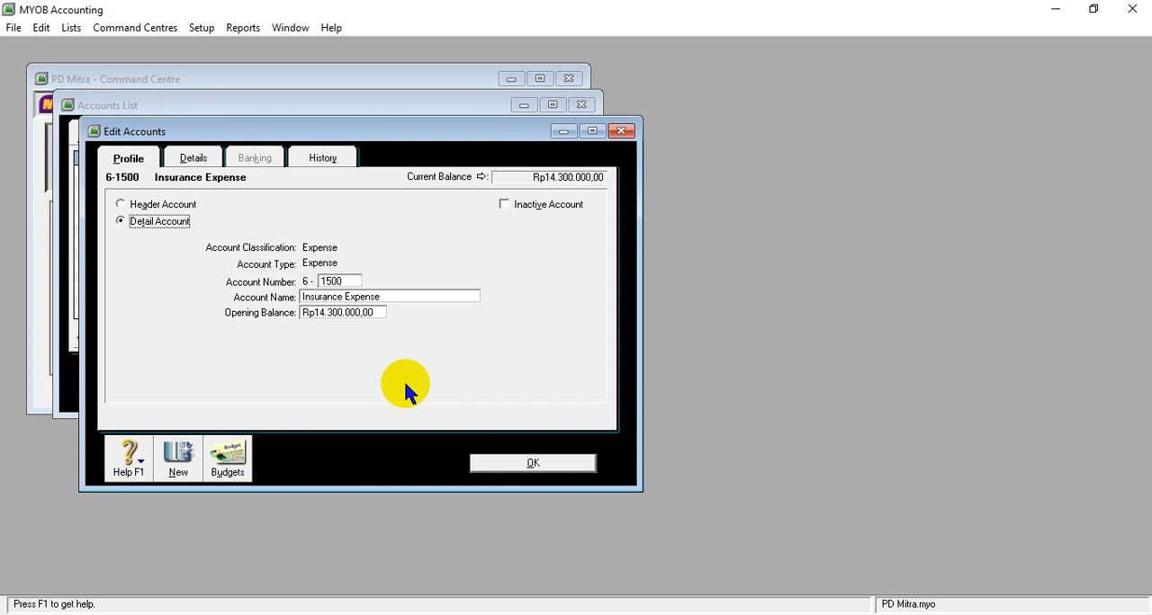
- Save the Insurance Expense account in MYOB and copy the name Rent Expense from the 6-1600 row of the Word table
left_click(532, 464)
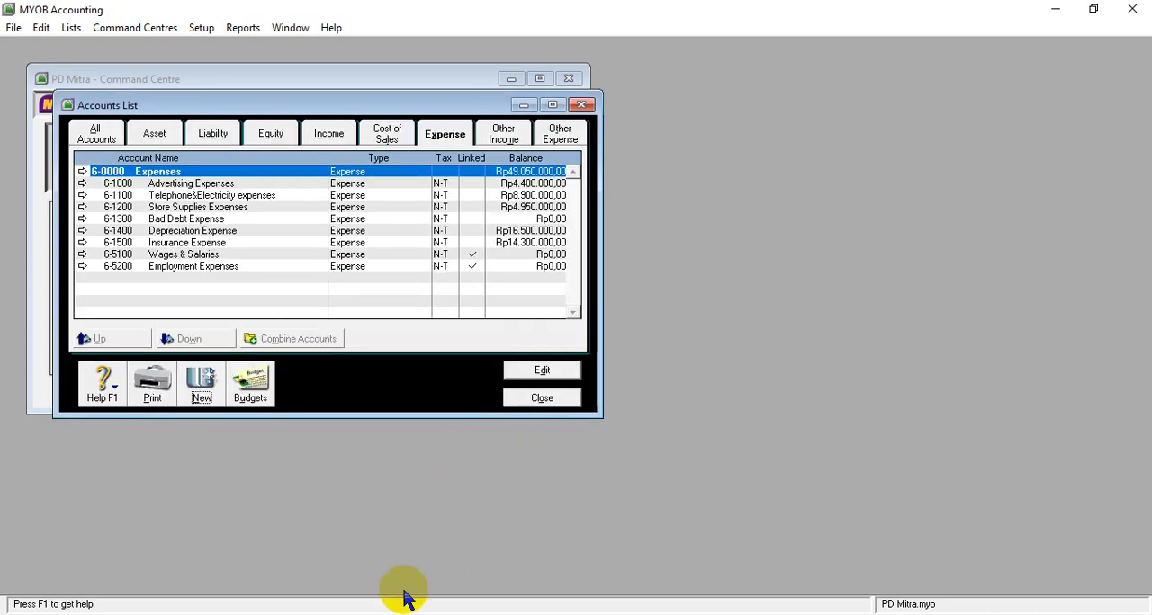
mouse_move(565, 614)
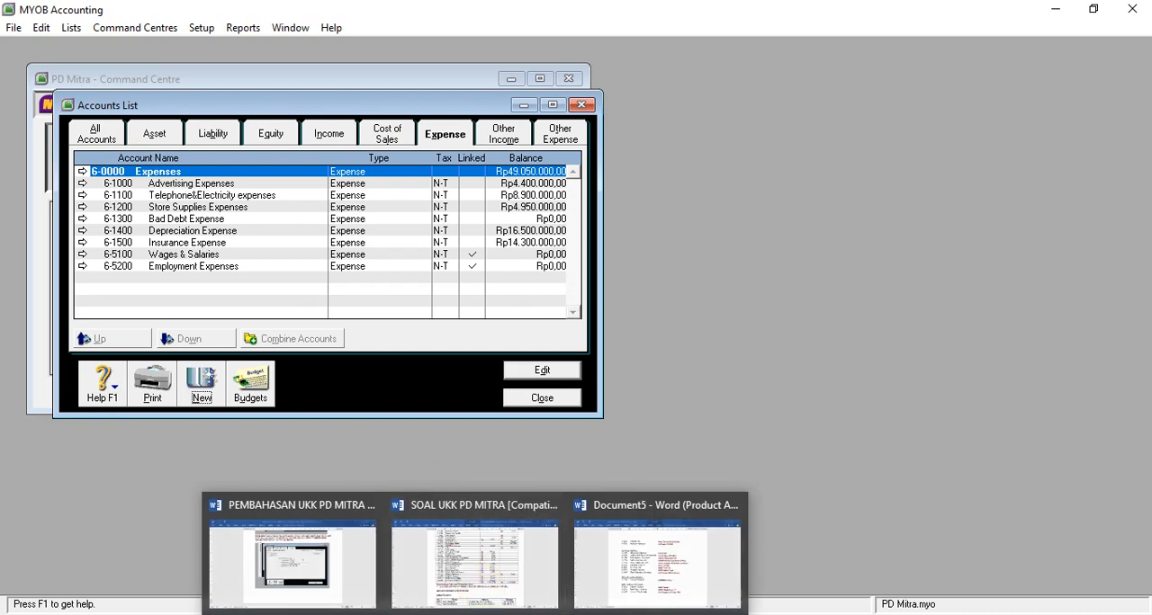
left_click(477, 580)
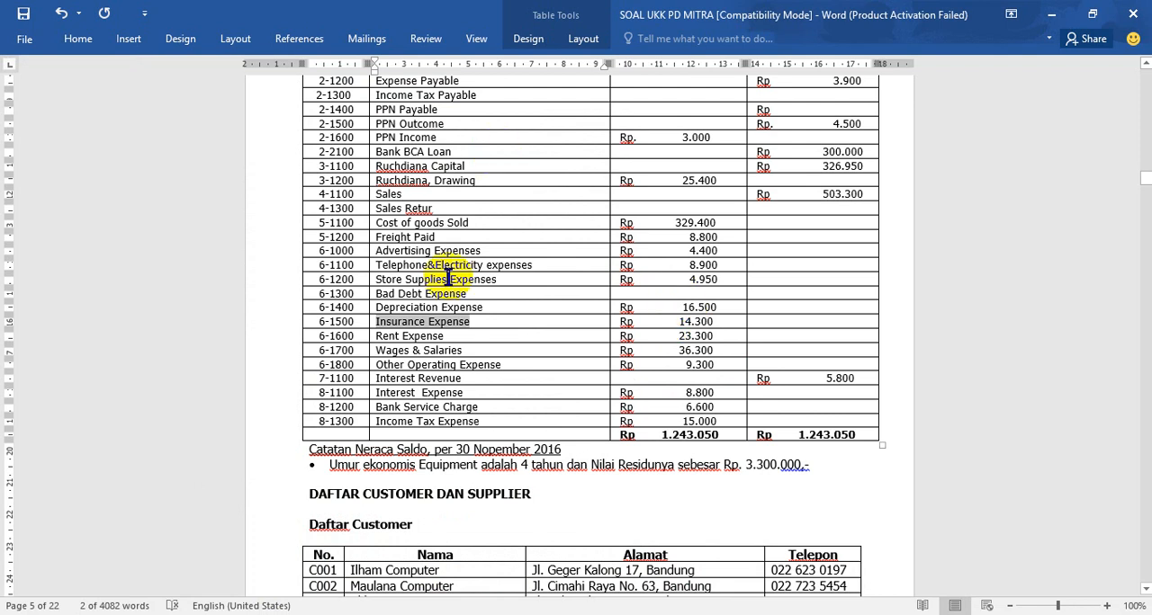
left_click_drag(376, 335, 447, 333)
key("ctrl+c")
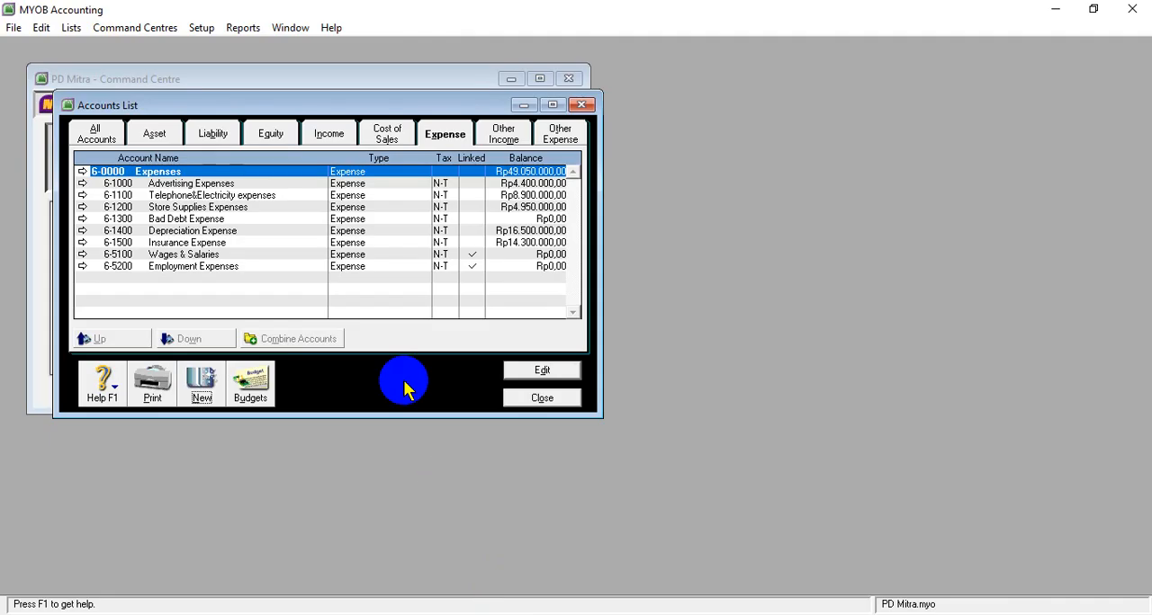
- Create a new expense detail account in MYOB numbered 6-1600 and name it Rent Expense
left_click(199, 385)
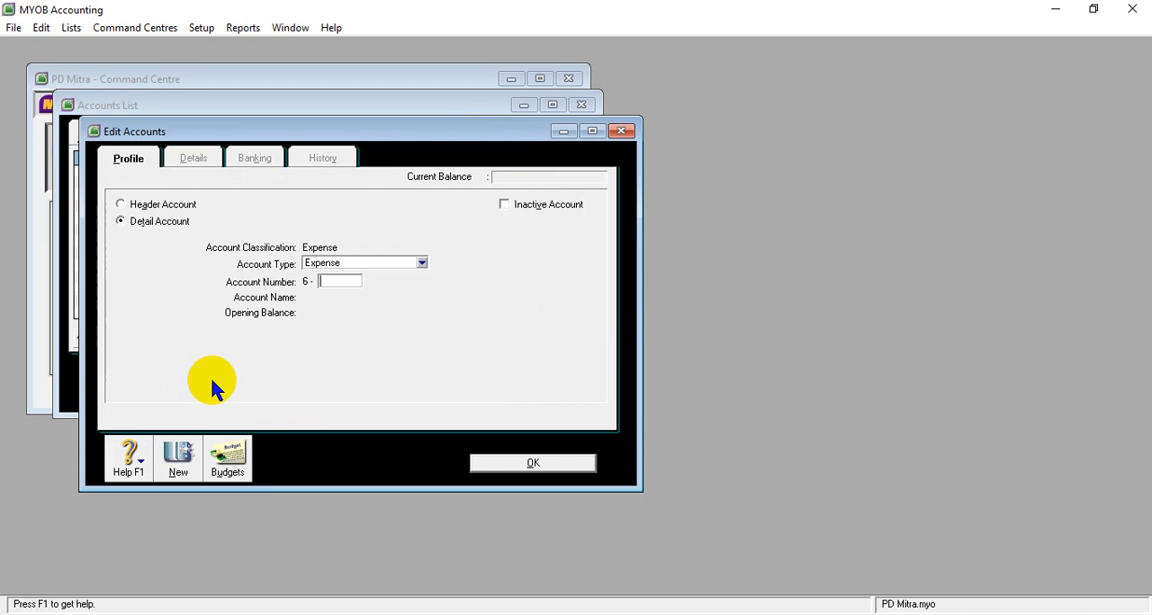
type("1600")
key("Tab")
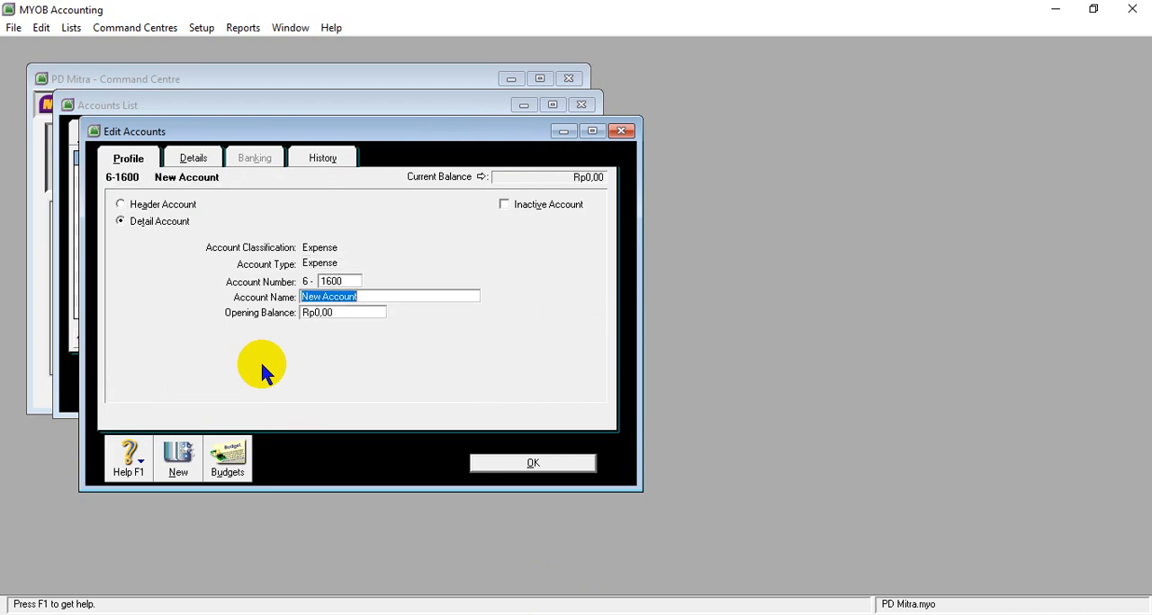
key("ctrl+v")
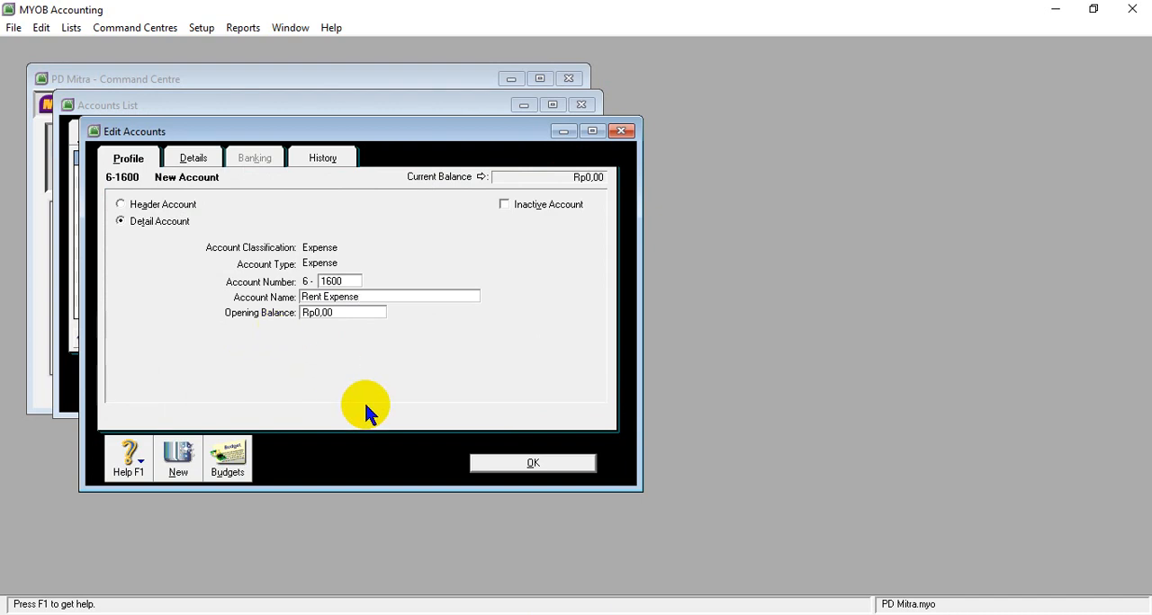
- Check the 6-1600 amount in the Word table and set the Rent Expense opening balance to 23300000 in MYOB
key("Tab")
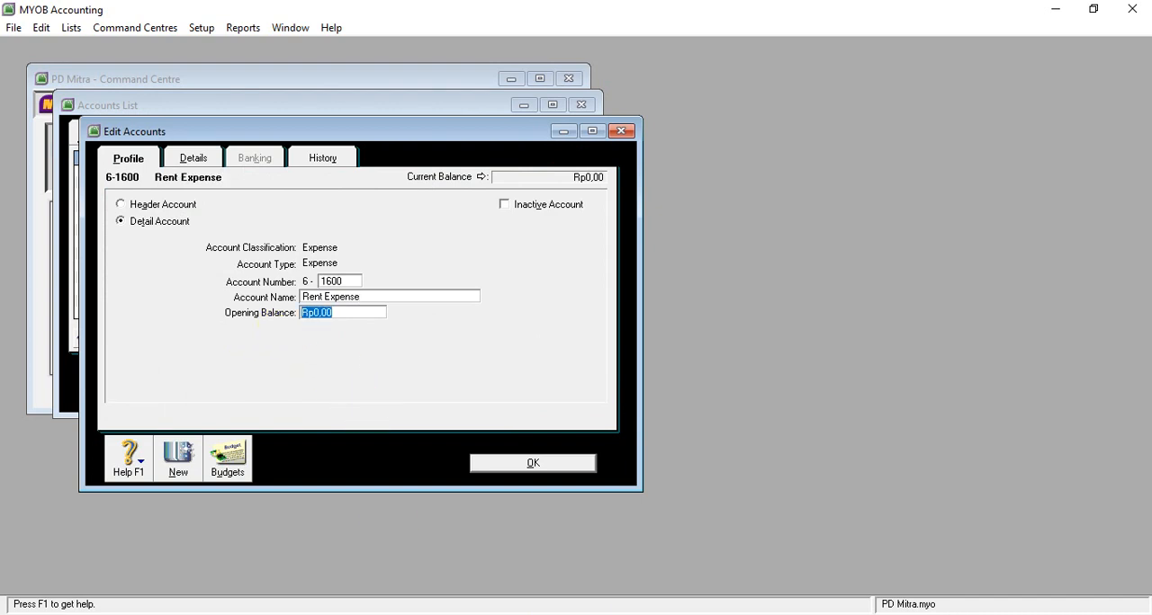
left_click(450, 541)
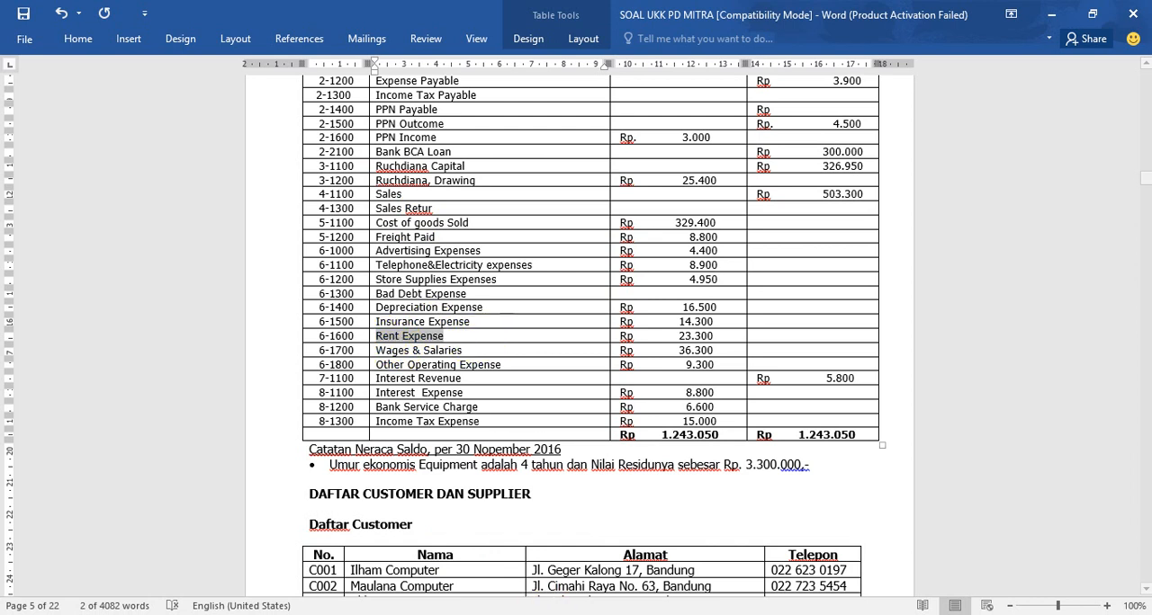
left_click(477, 552)
type("23300000")
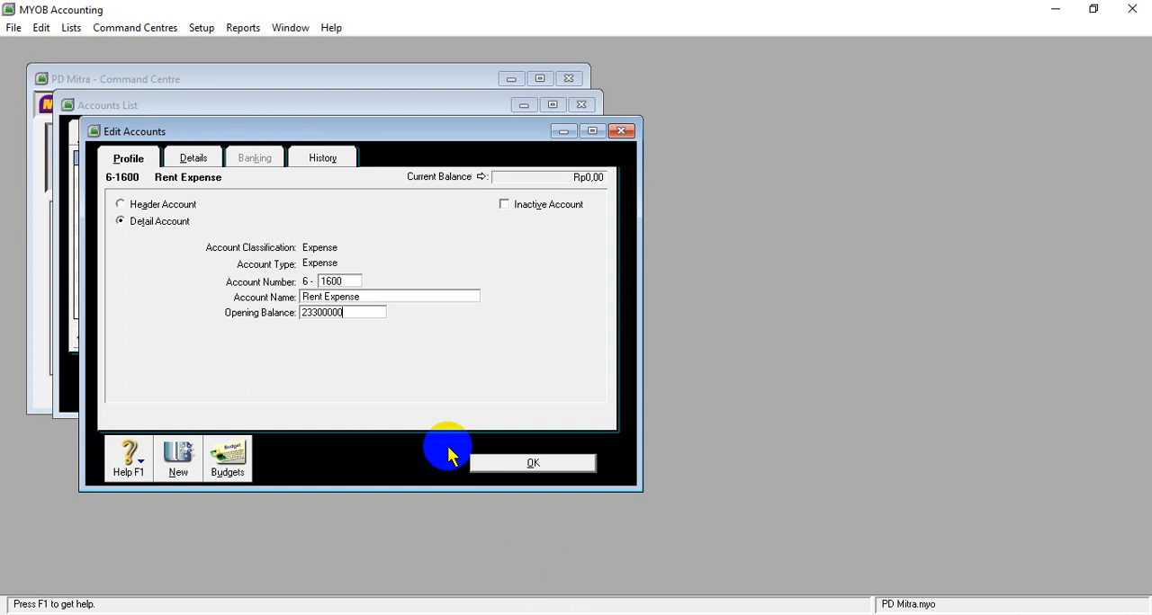
key("Tab")
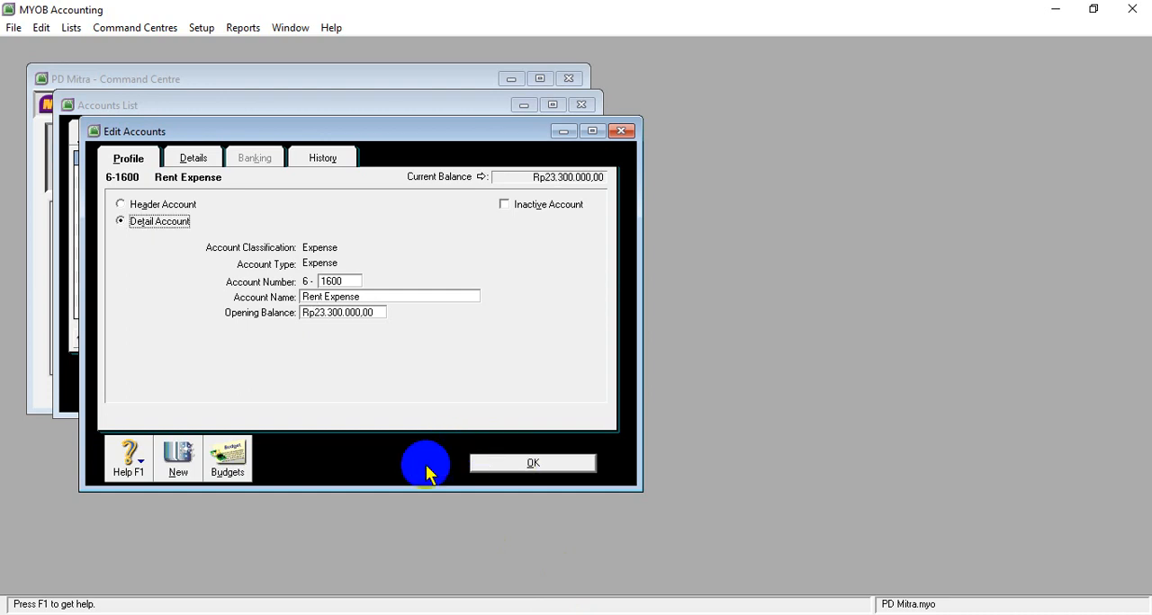
- Start another new expense account and copy the name Wages & Salaries from the 6-1700 row of the Word table
left_click(180, 459)
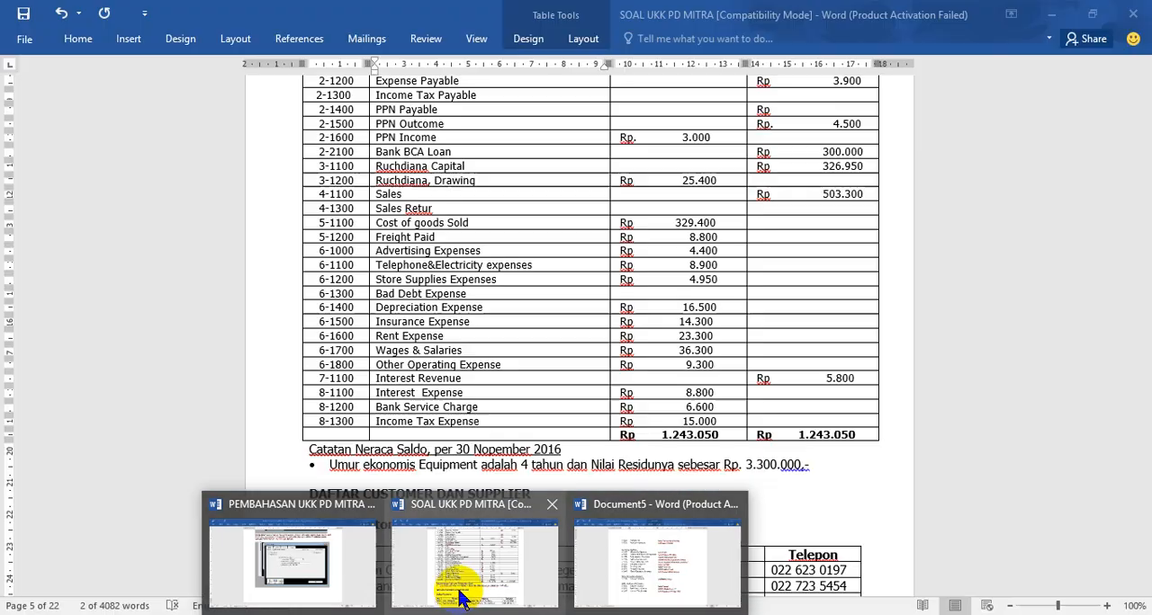
left_click(458, 591)
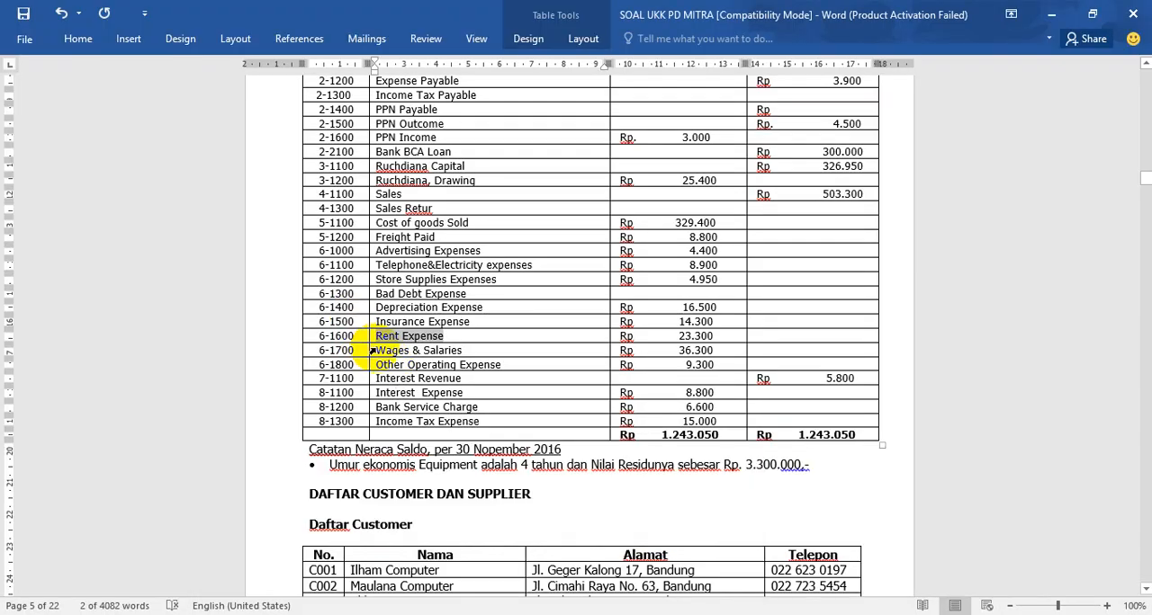
left_click_drag(376, 350, 459, 353)
key("ctrl+c")
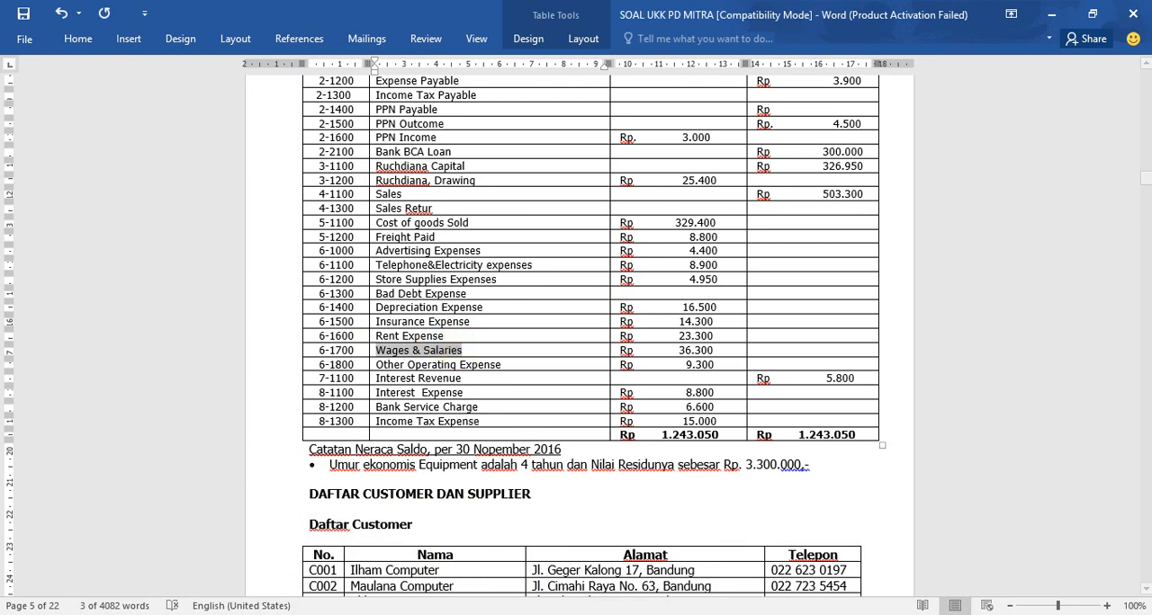
key("alt+Tab")
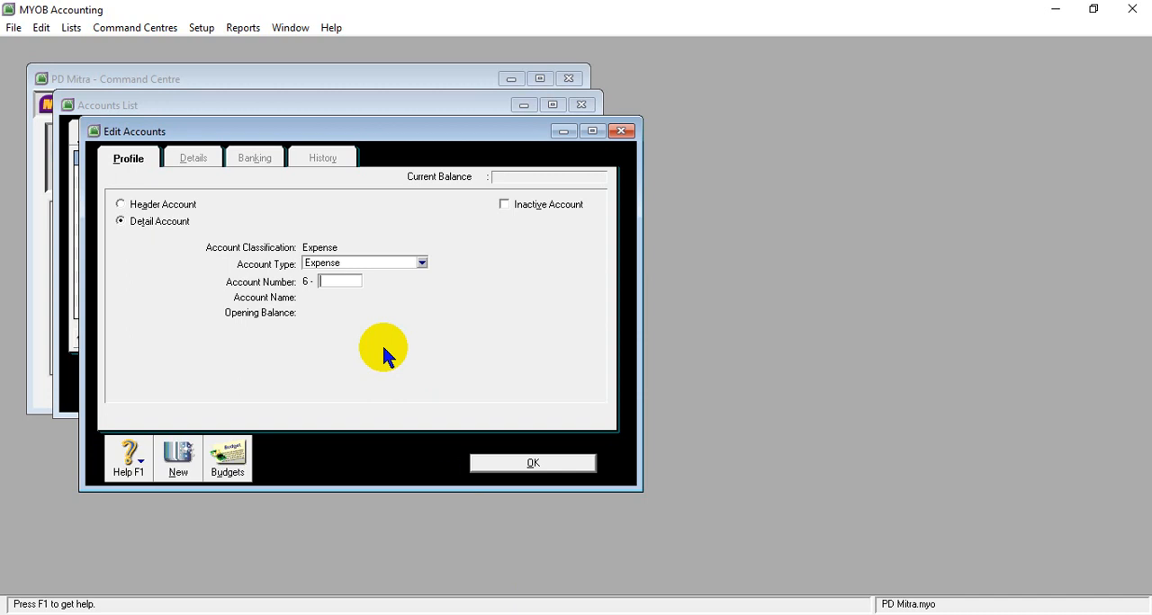
- Number the new expense detail account 6-1700 and name it Wages & Salaries
left_click(474, 614)
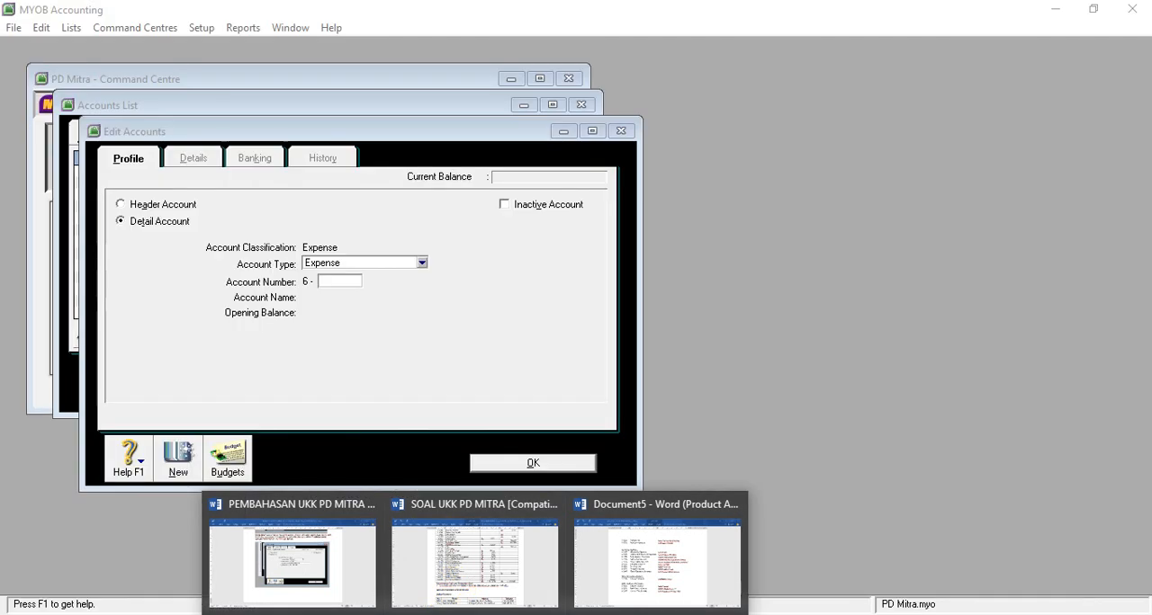
left_click(340, 281)
type("1700")
key("Tab")
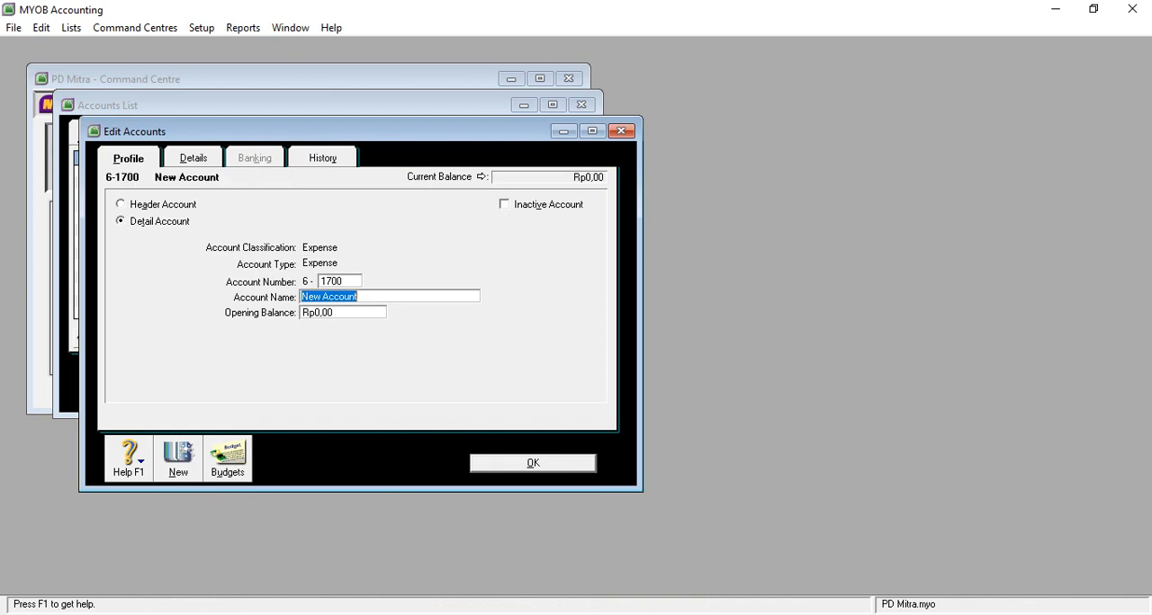
key("ctrl+v")
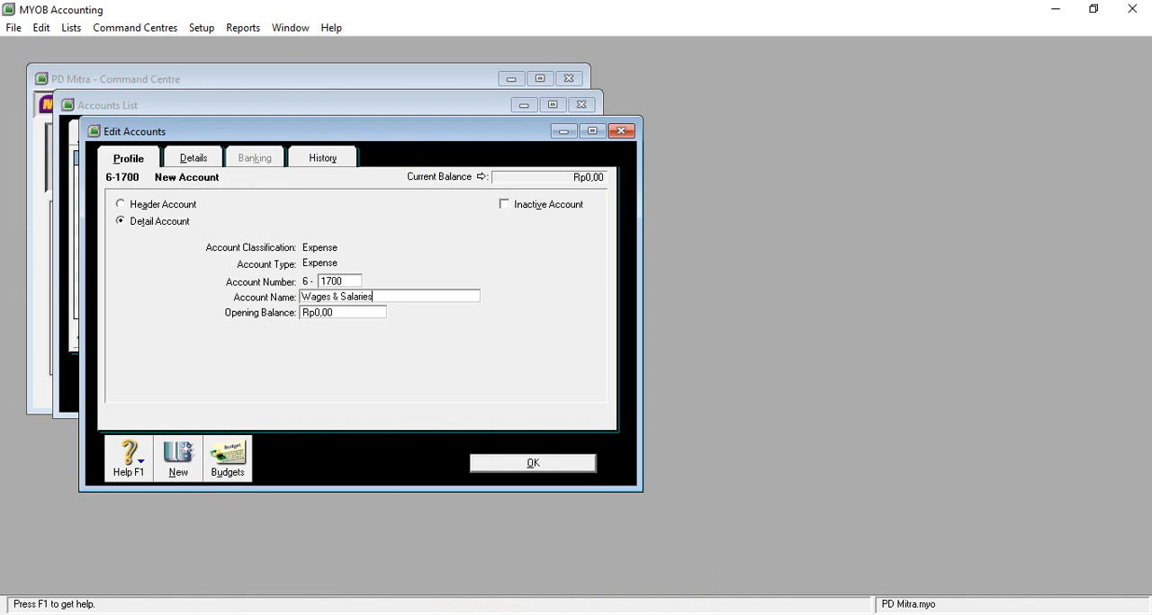
- Check the 6-1700 amount in the Word table and set the Wages & Salaries opening balance to 36300000 in MYOB
mouse_move(474, 614)
mouse_move(471, 595)
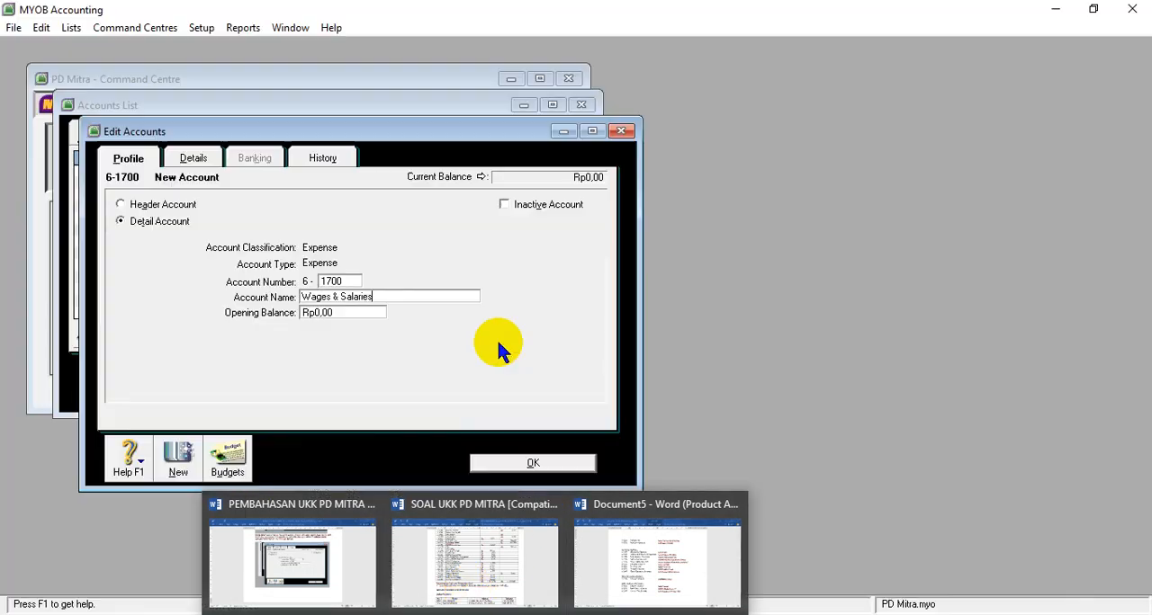
left_click(327, 315)
type("36")
type("300")
type("00")
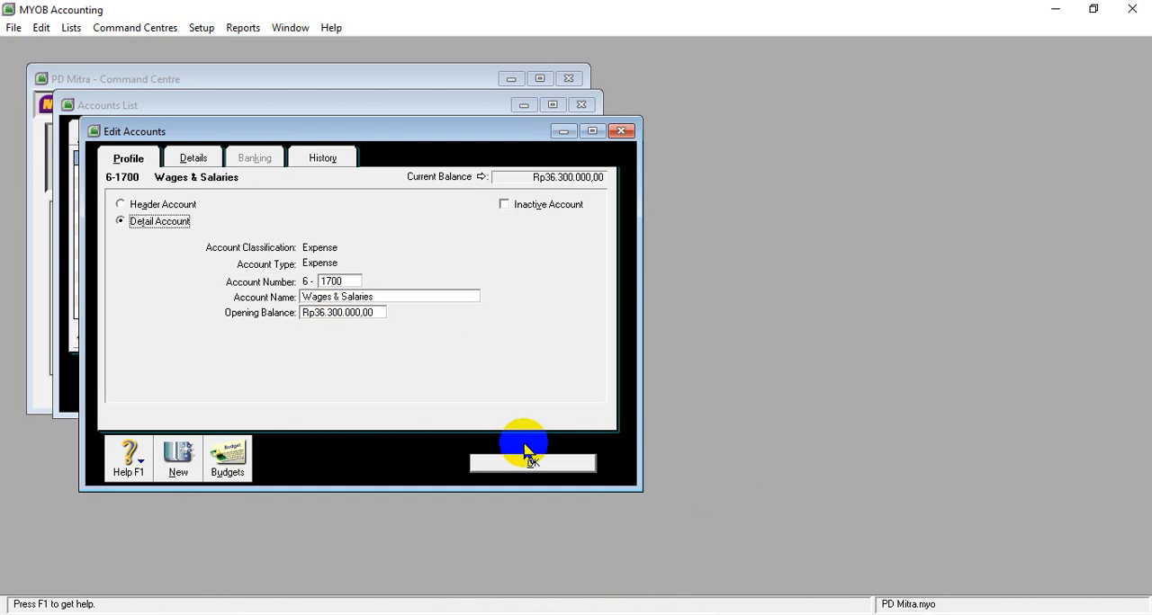
- Start another new expense account and copy the name Other Operating Expense from the 6-1800 row of the Word table
left_click(178, 457)
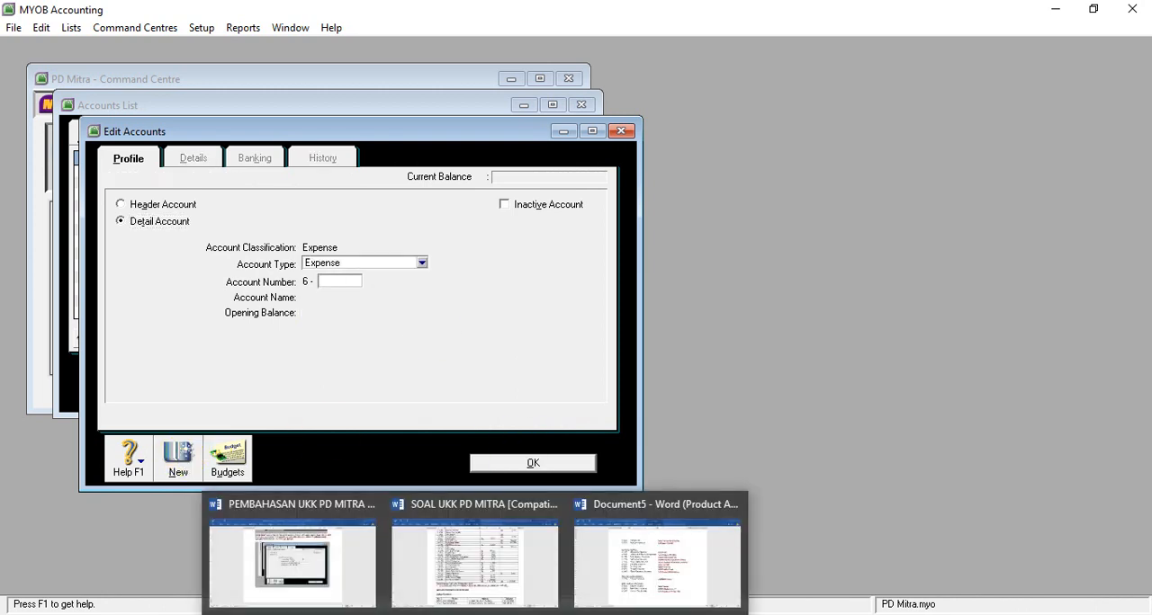
left_click(472, 583)
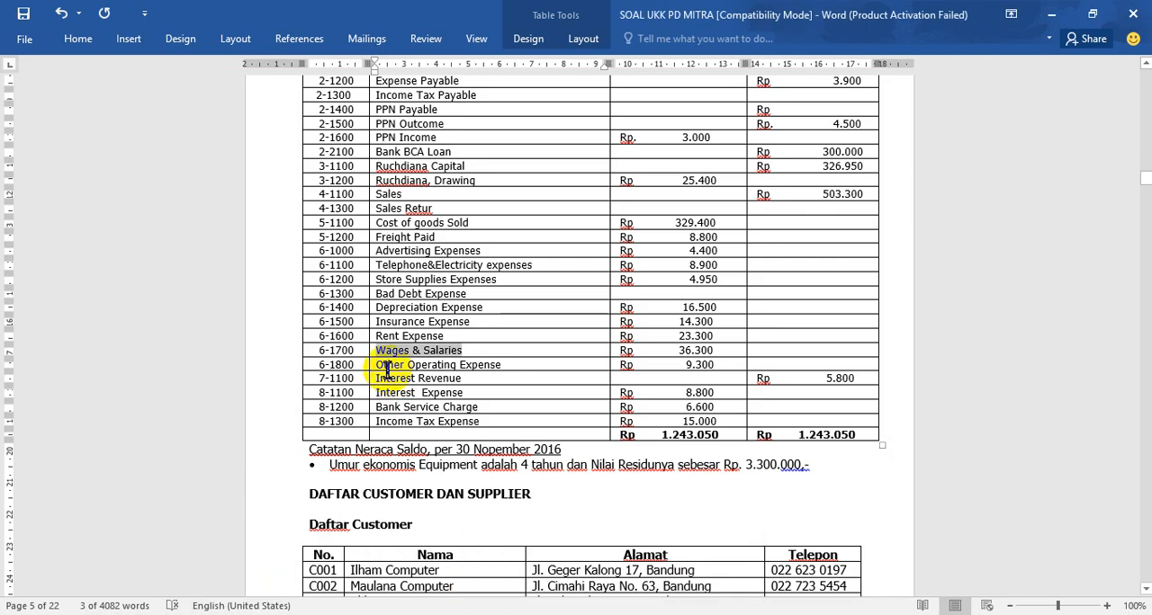
left_click_drag(376, 364, 501, 360)
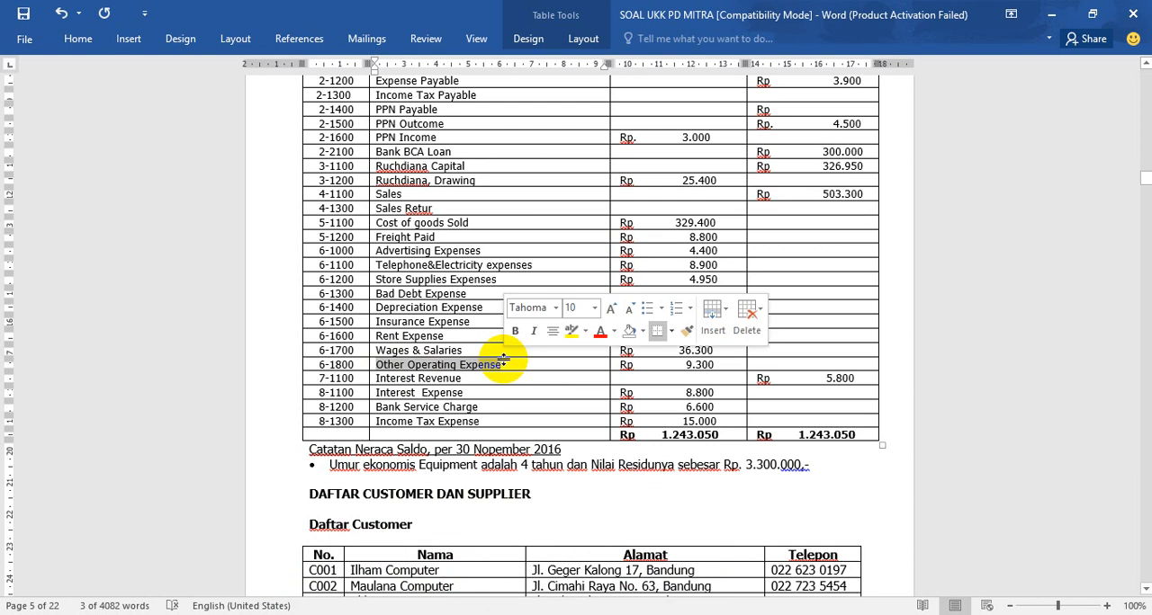
mouse_move(517, 614)
left_click(496, 508)
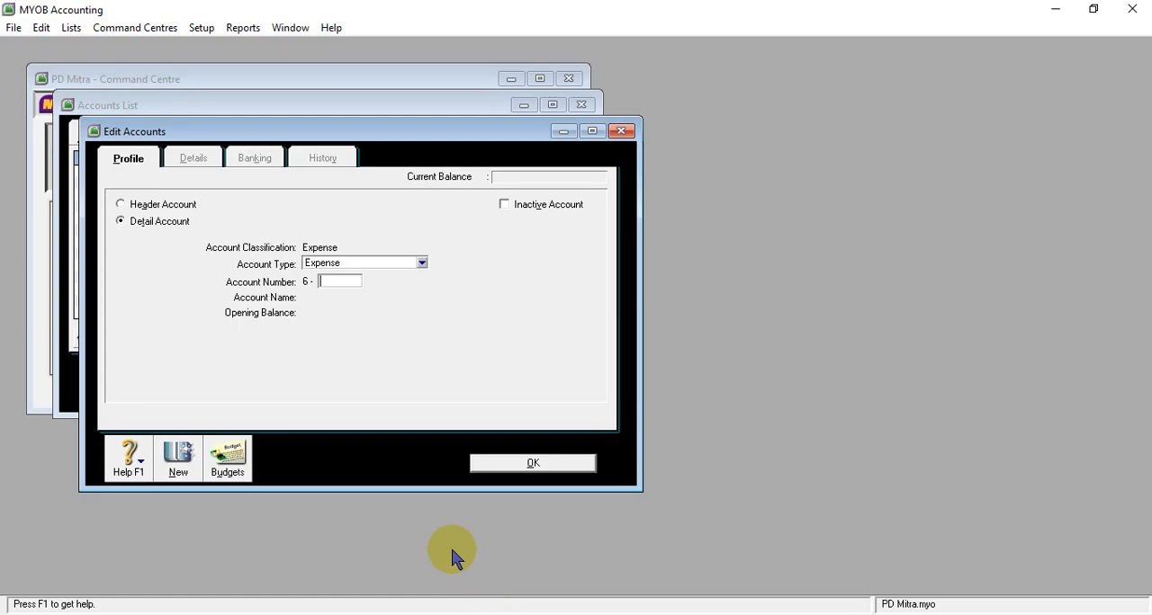
- Number the new expense detail account 6-1800 and name it Other Operating Expense
type("1800")
key("Tab")
type("Other Operating Expense")
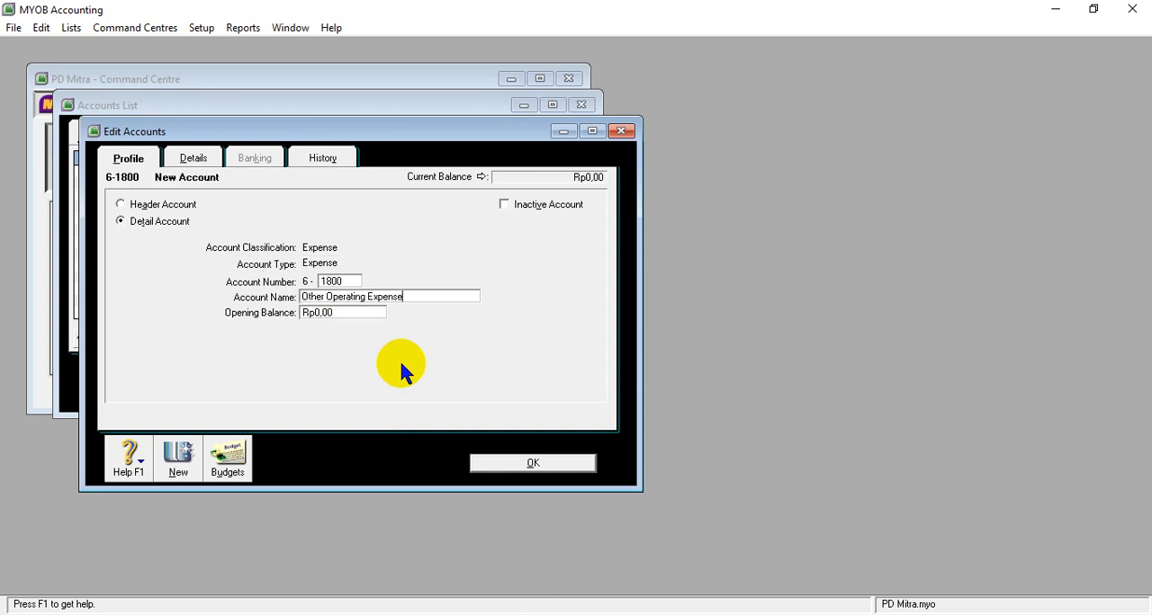
key("Tab")
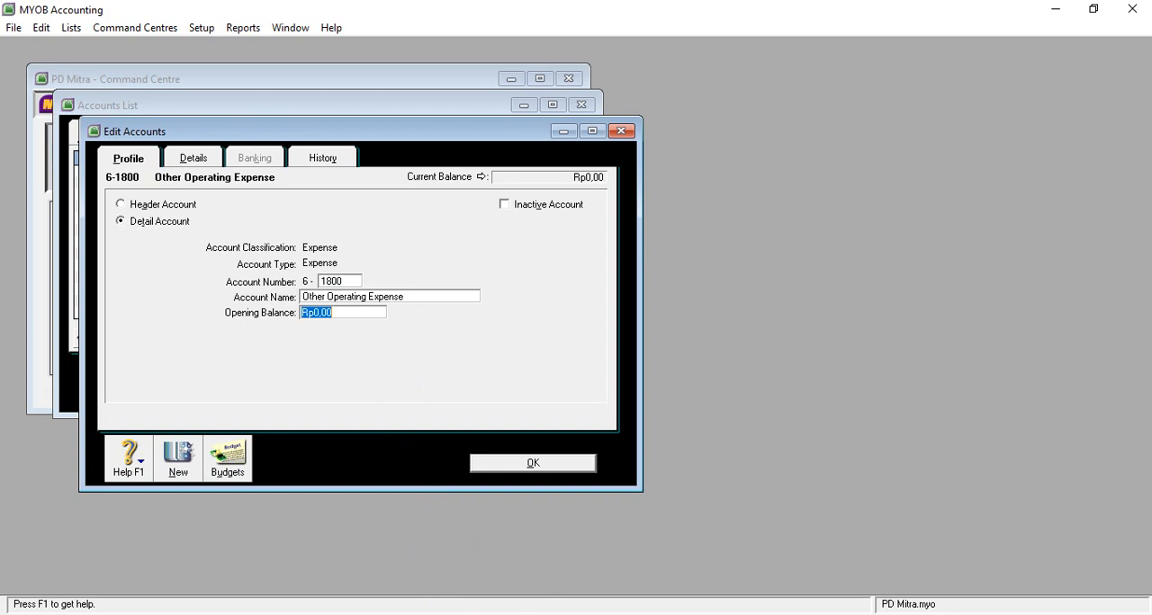
- Check the 6-1800 amount in the Word table, set the Other Operating Expense opening balance to 9300000 in MYOB and save the account
mouse_move(472, 608)
left_click(465, 581)
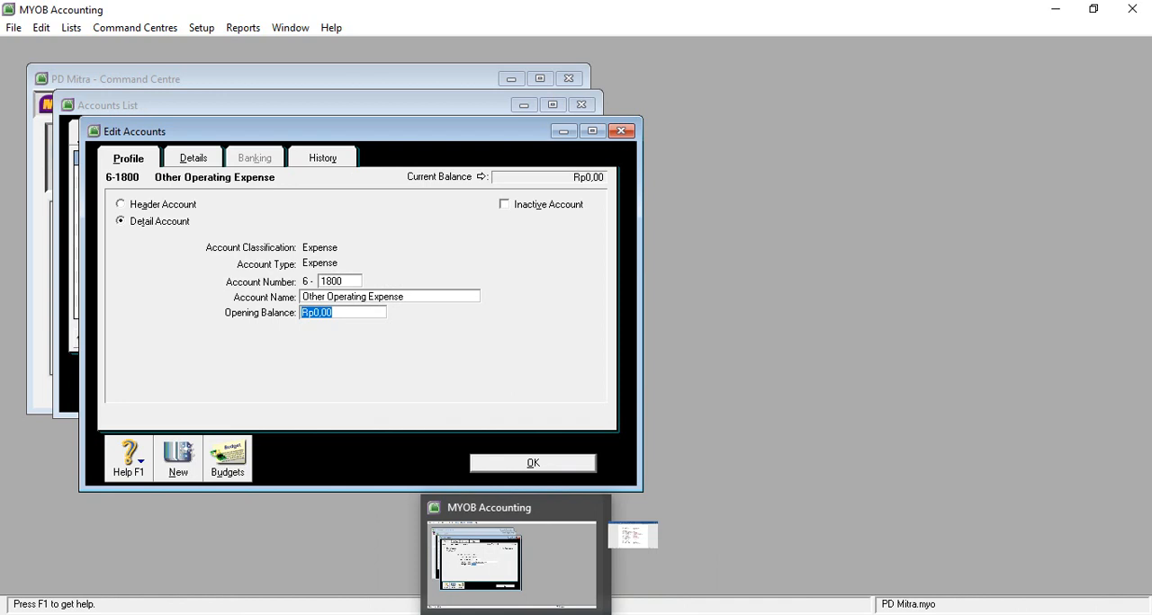
left_click(502, 614)
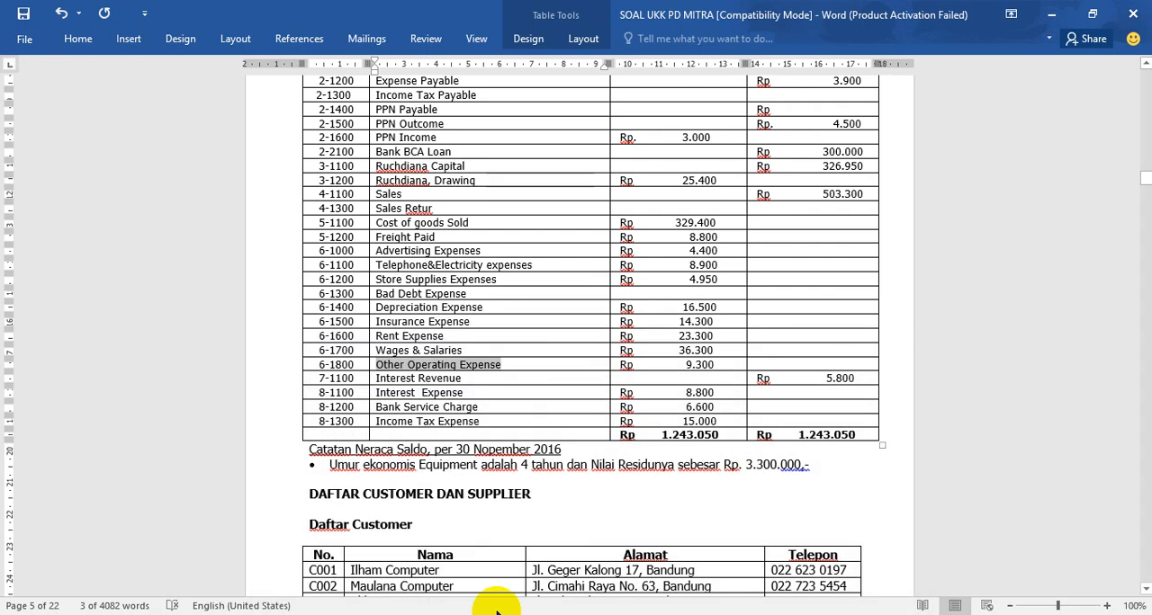
left_click(500, 614)
type("9300000")
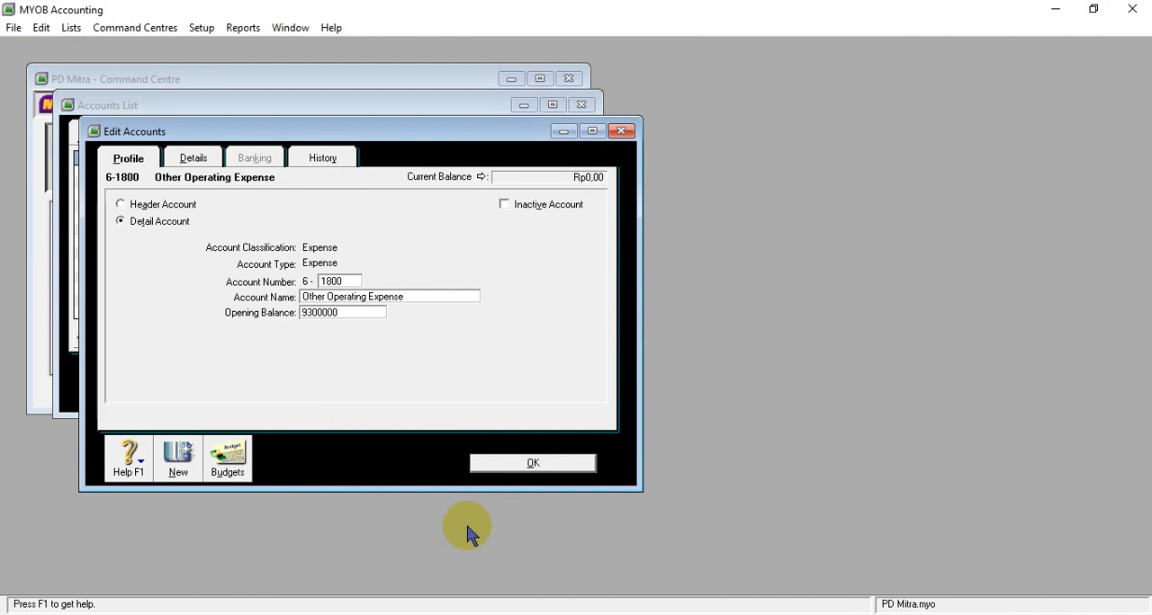
key("Tab")
left_click(522, 462)
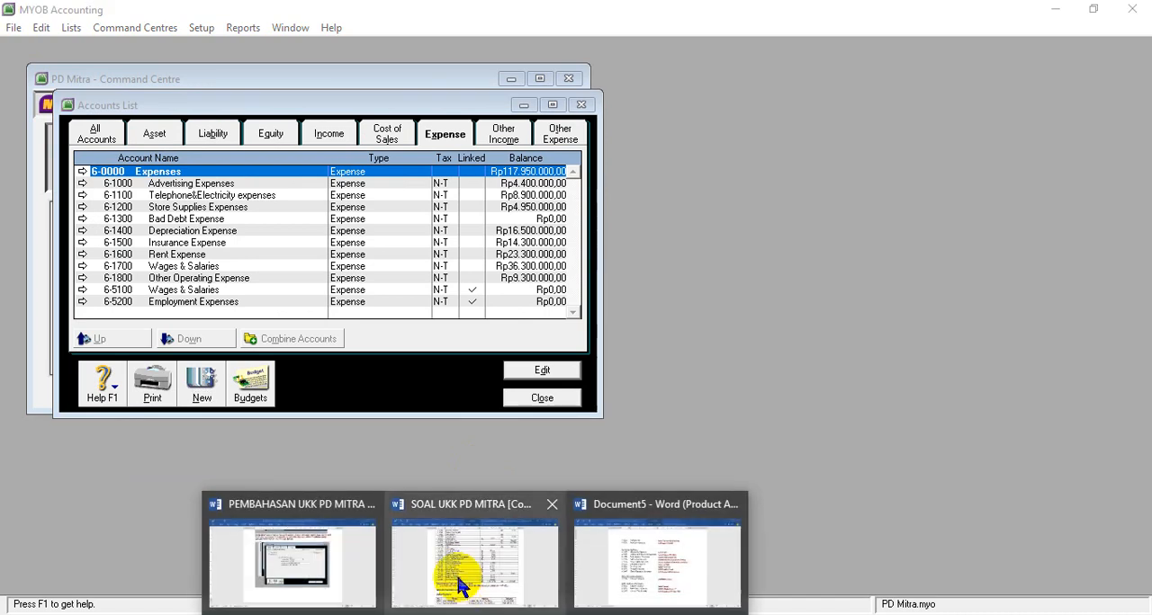
- Compare the account number in the 7-1100 Interest Revenue row of the Word table with the Other Income accounts list in MYOB
left_click(482, 573)
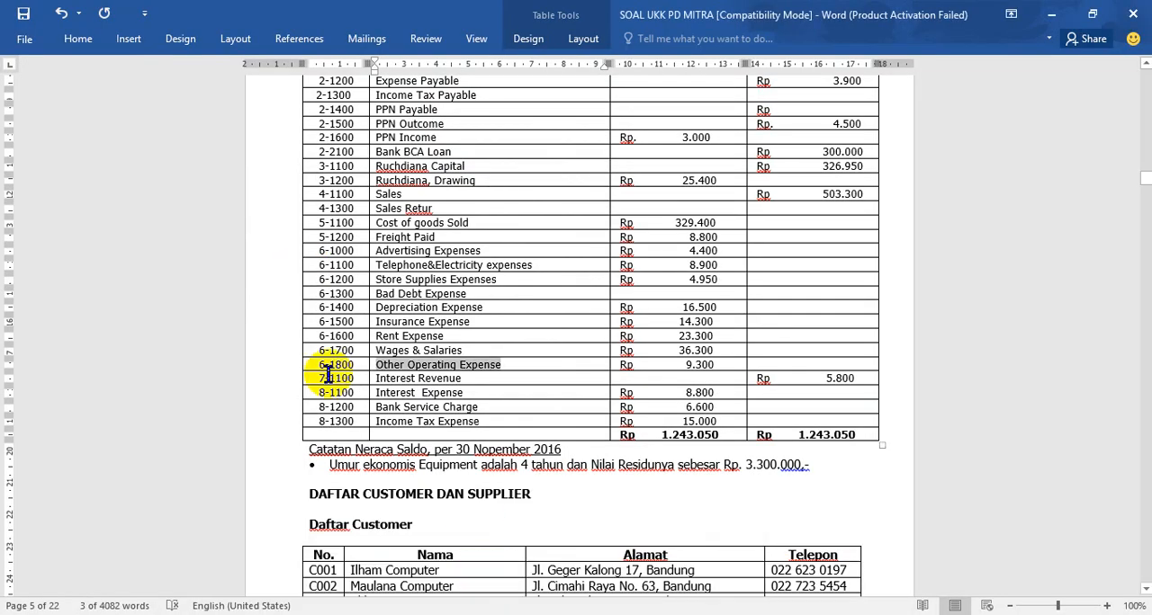
left_click(324, 378)
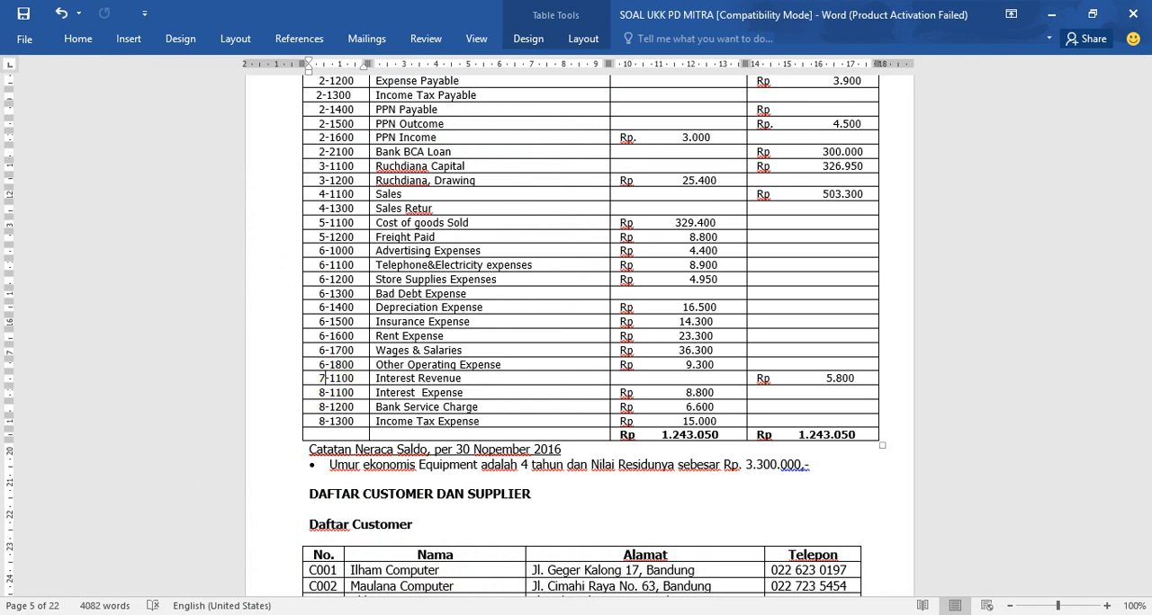
left_click(488, 614)
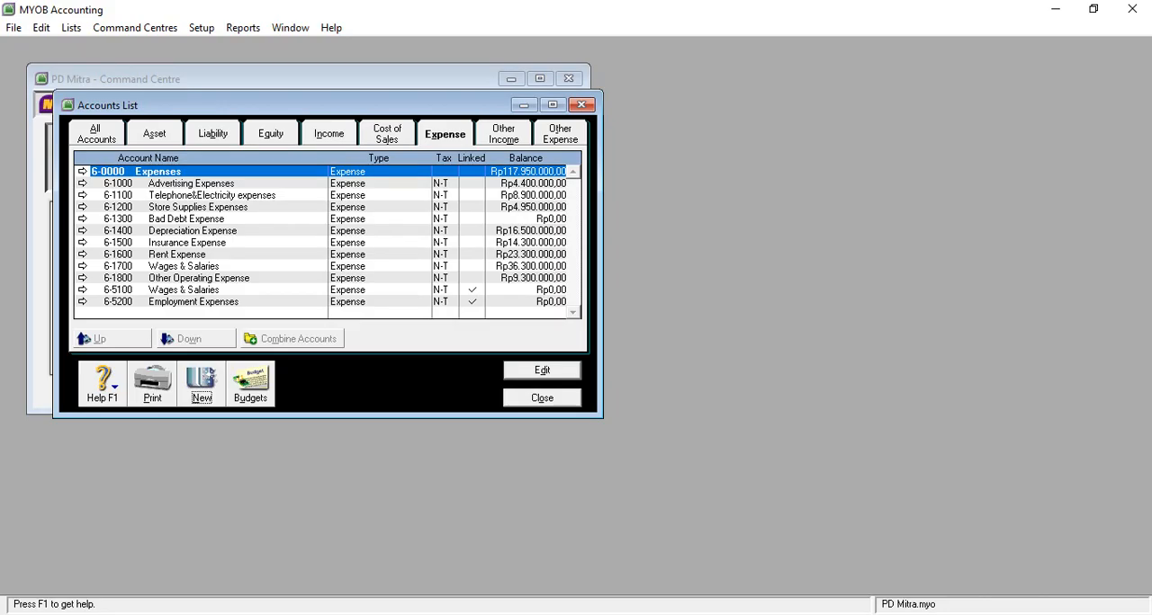
left_click(505, 145)
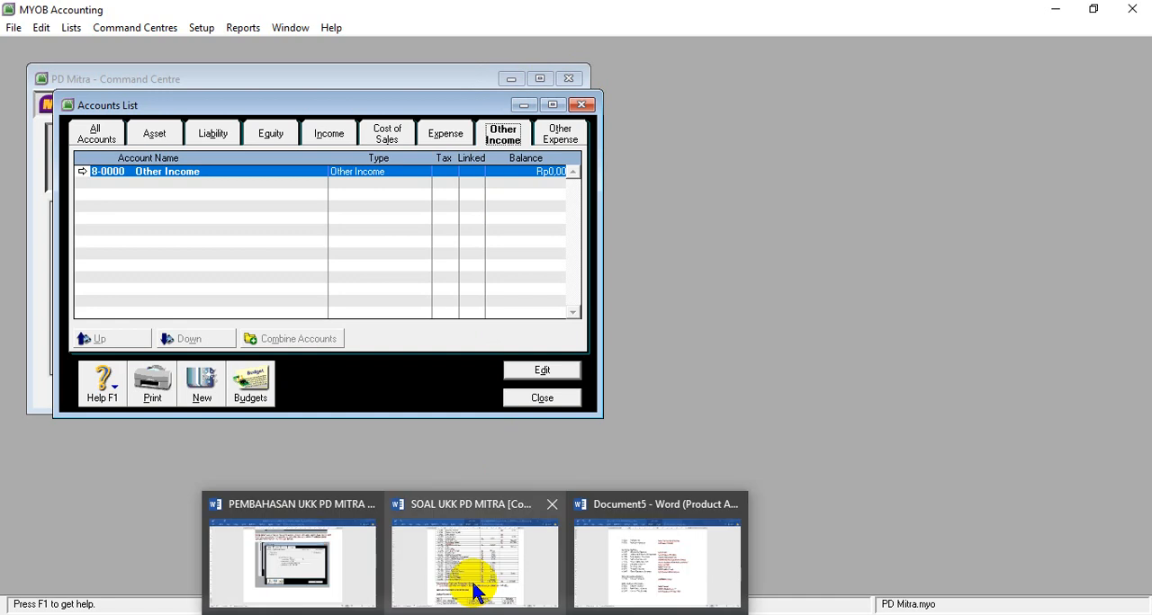
left_click(476, 589)
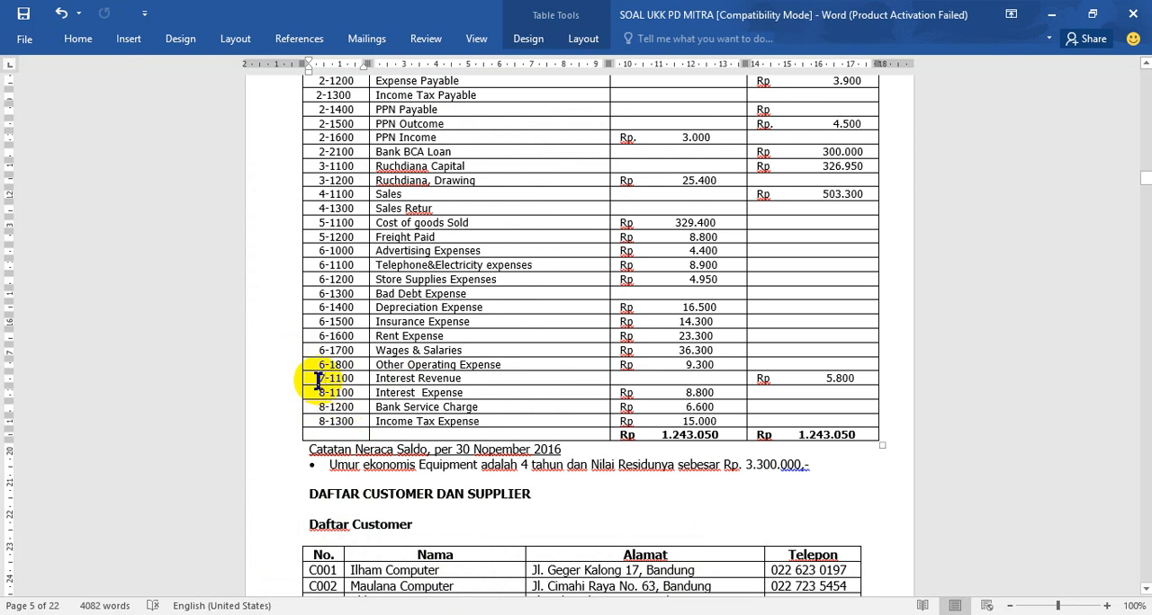
- Renumber the Word table rows: Interest Revenue as 8-1100, Interest Expense as 9-1100, Bank Service Charge as 9-1200 and Income Tax Expense as 9-1300
key("BackSpace")
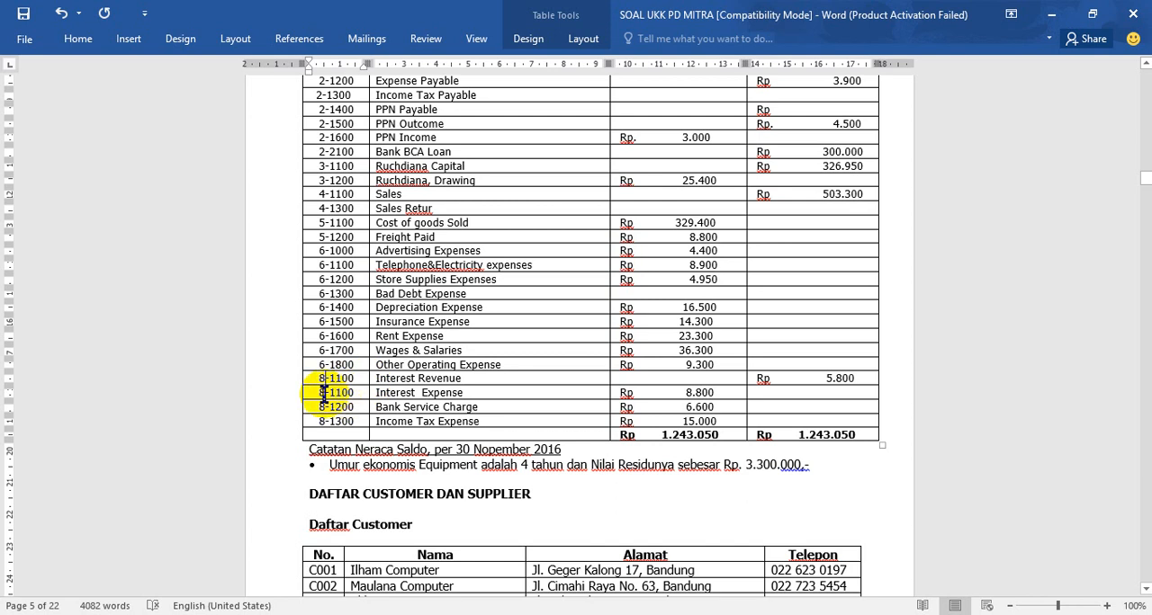
key("BackSpace")
type("9")
key("Down")
key("BackSpace")
type("9")
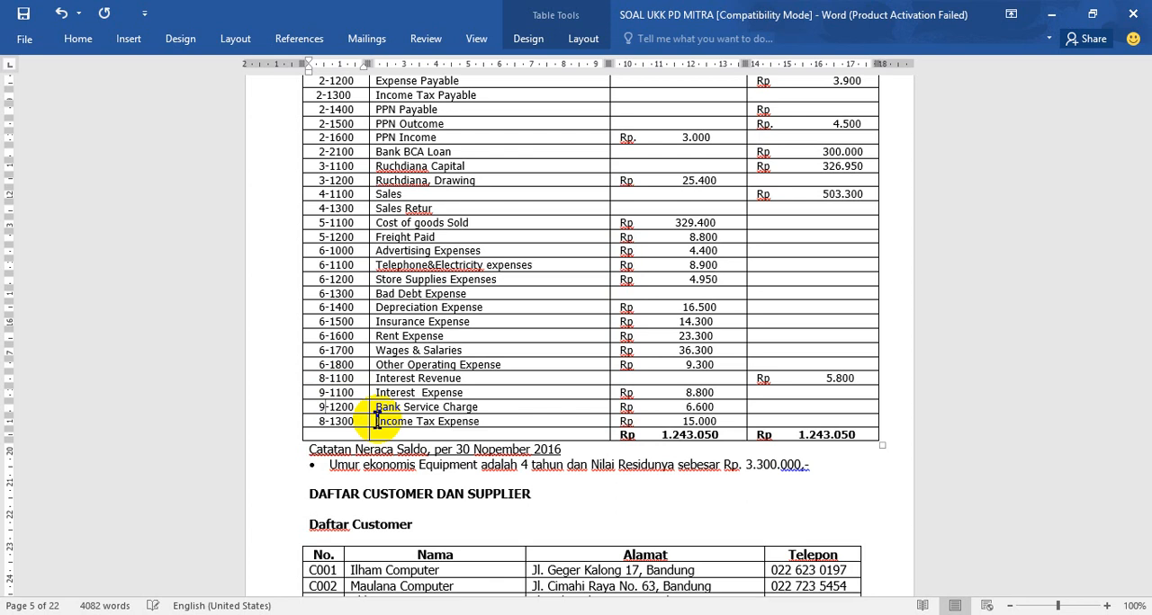
key("BackSpace")
type("9")
- Copy the name Interest Revenue from the 8-1100 row of the Word table and start a new Other Income account in MYOB
left_click_drag(378, 382, 463, 383)
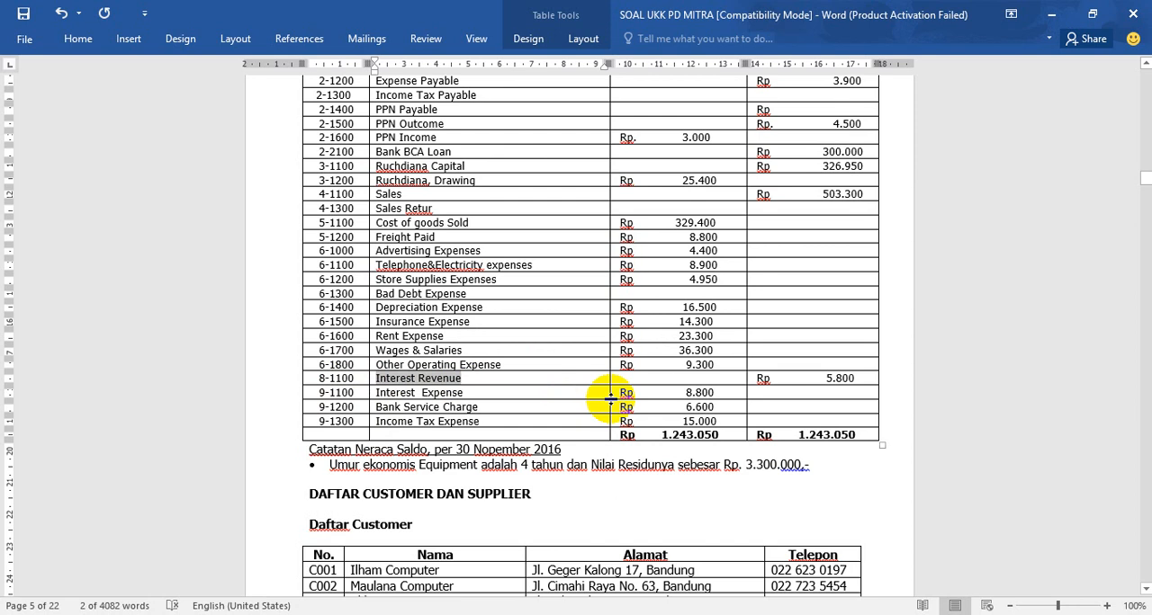
key("alt+Tab")
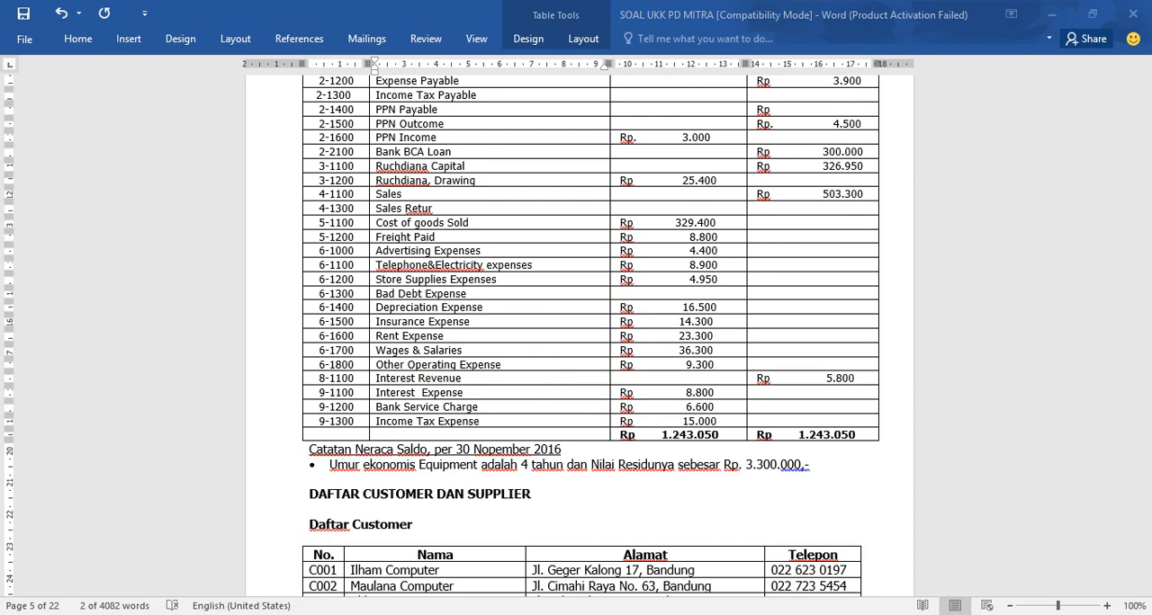
mouse_move(516, 614)
left_click(514, 565)
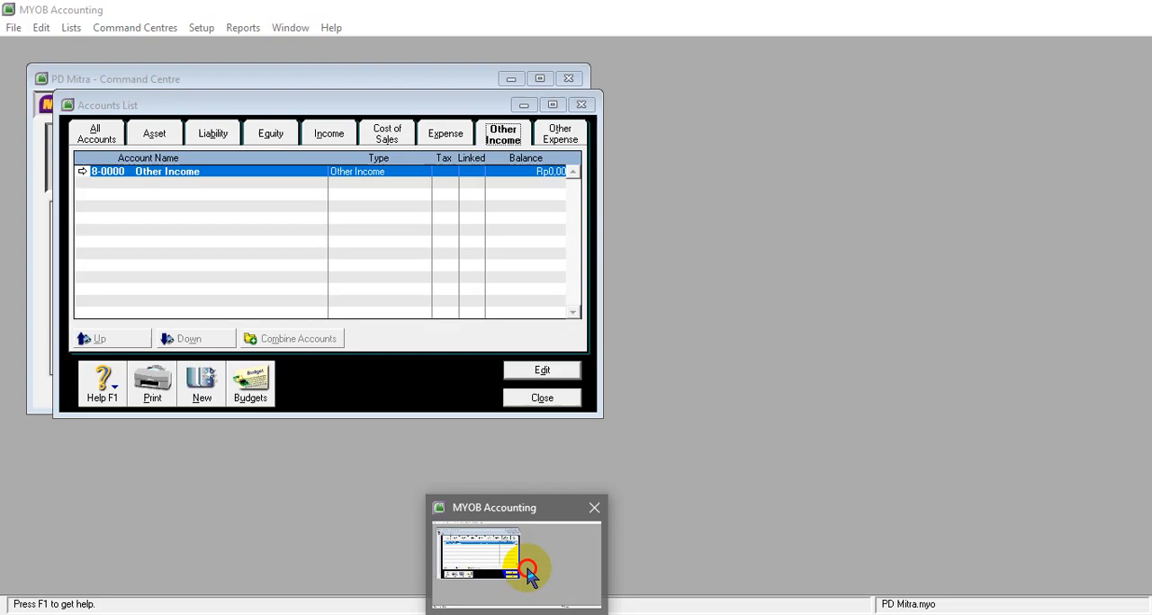
left_click(199, 378)
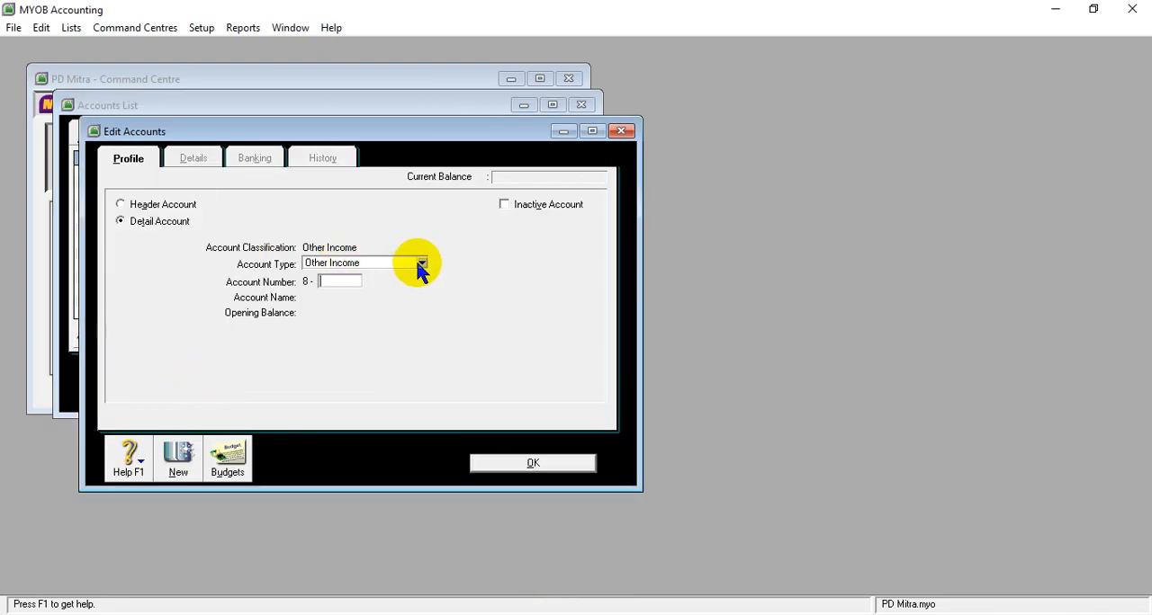
- Give the new detail account the type Other Income, number it 8-1100 and name it Interest Revenue
left_click(422, 263)
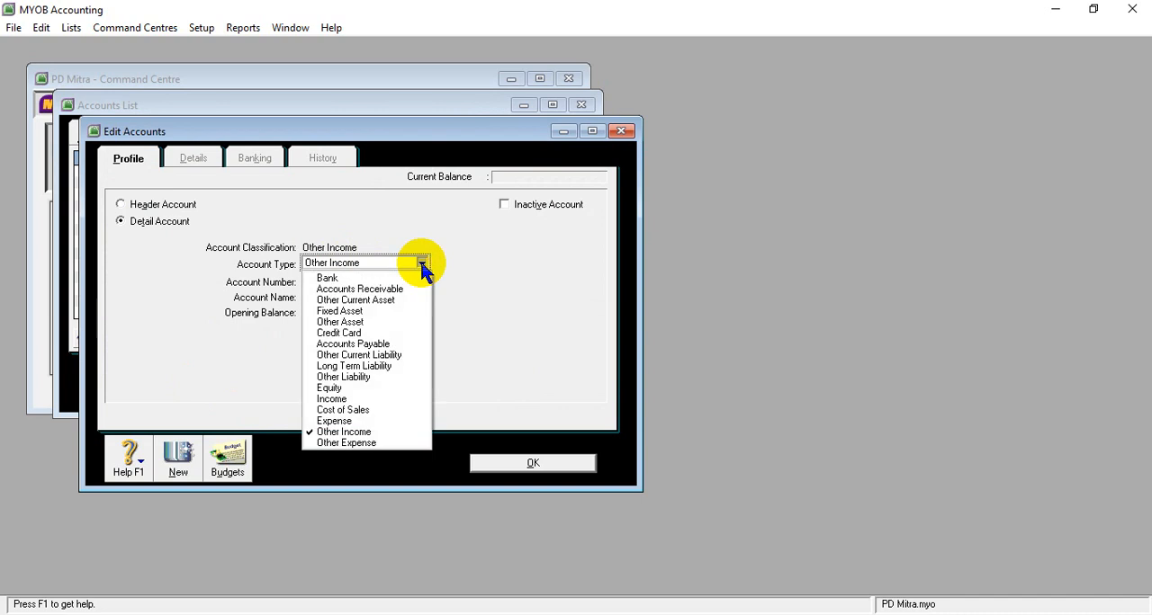
left_click(394, 433)
left_click(329, 281)
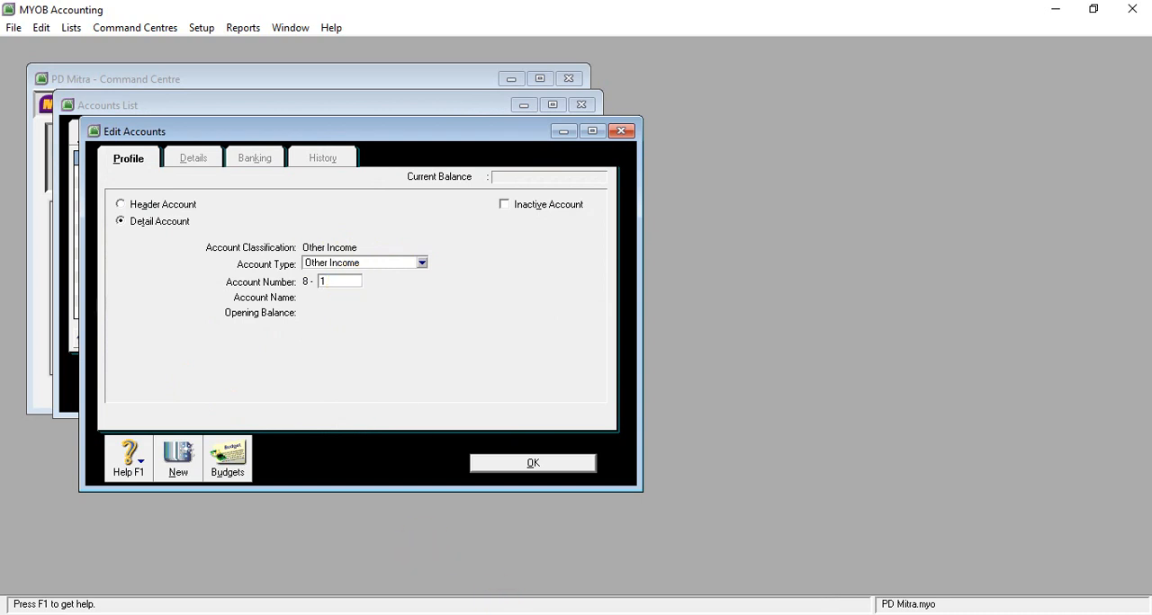
mouse_move(475, 614)
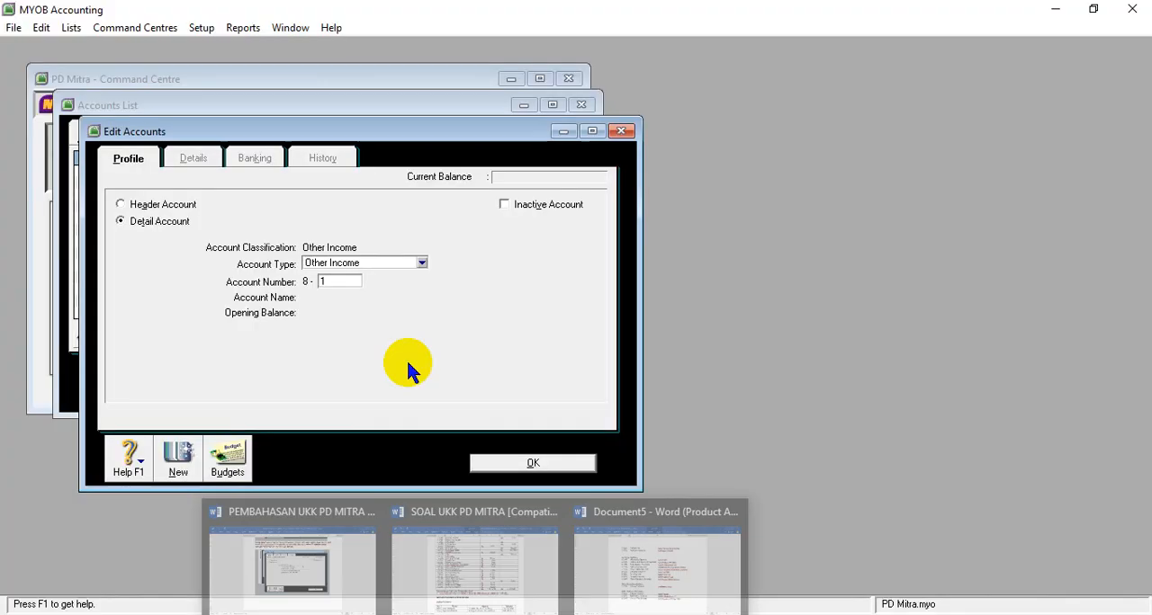
type("100")
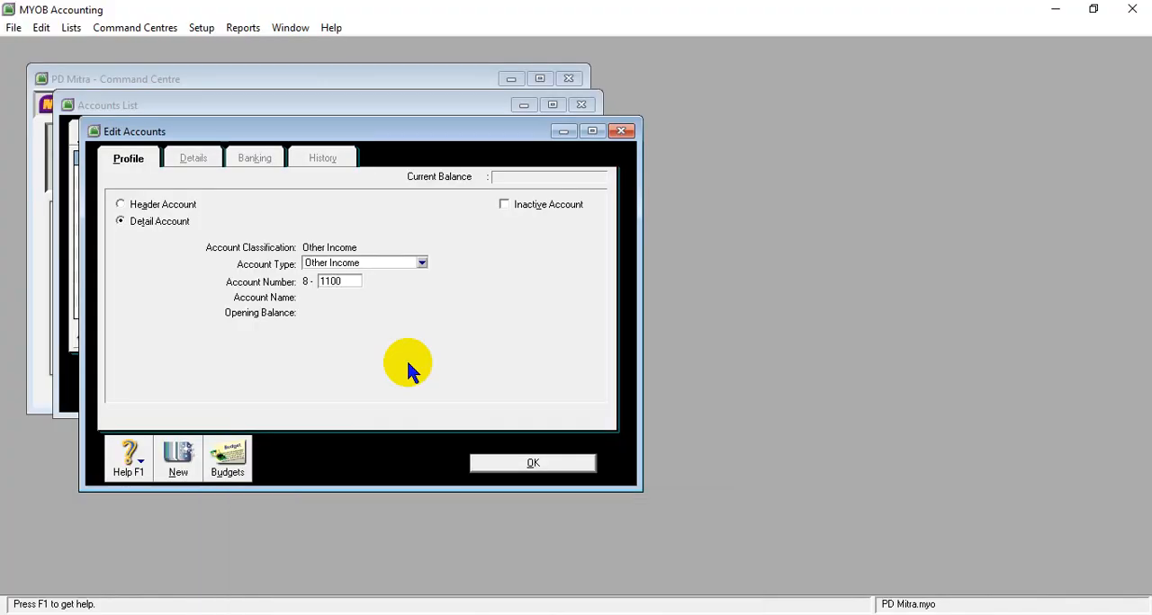
key("Tab")
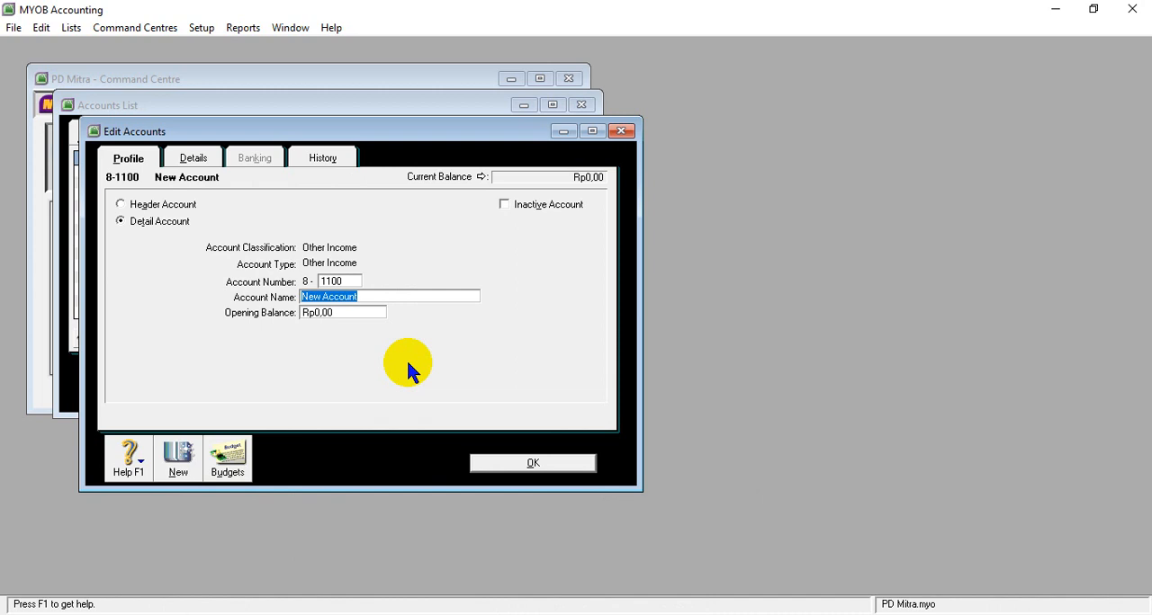
type("Interest Revenue")
key("Tab")
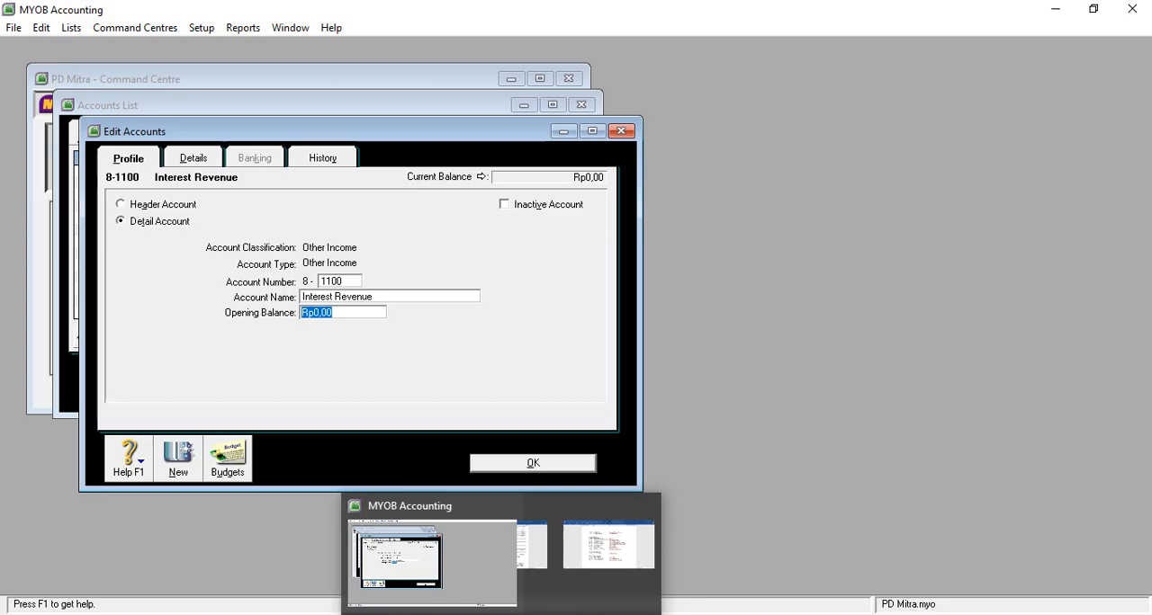
- Check the 8-1100 amount in the Word table, set the Interest Revenue opening balance to 5800000 in MYOB and save the account
left_click(468, 548)
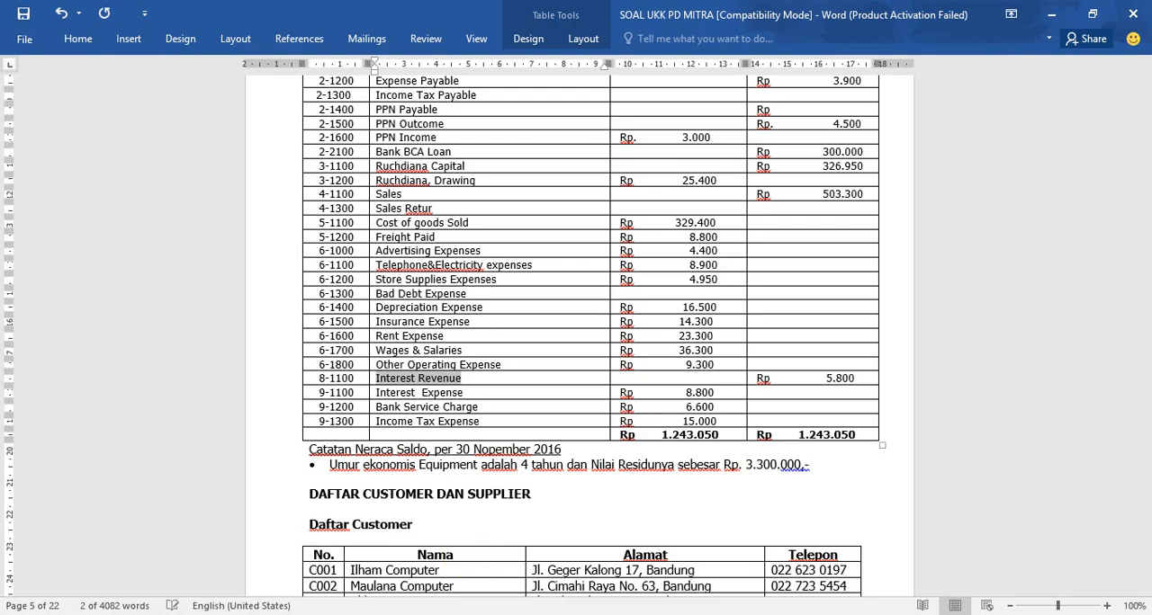
left_click(450, 614)
type("5800000")
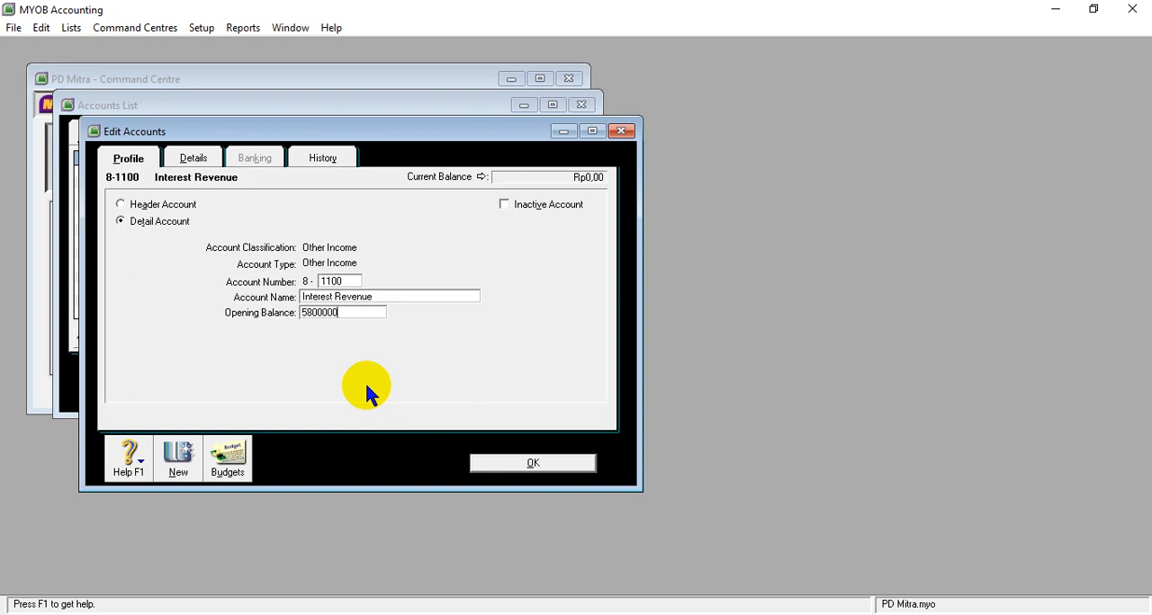
key("Tab")
left_click(477, 430)
left_click(504, 462)
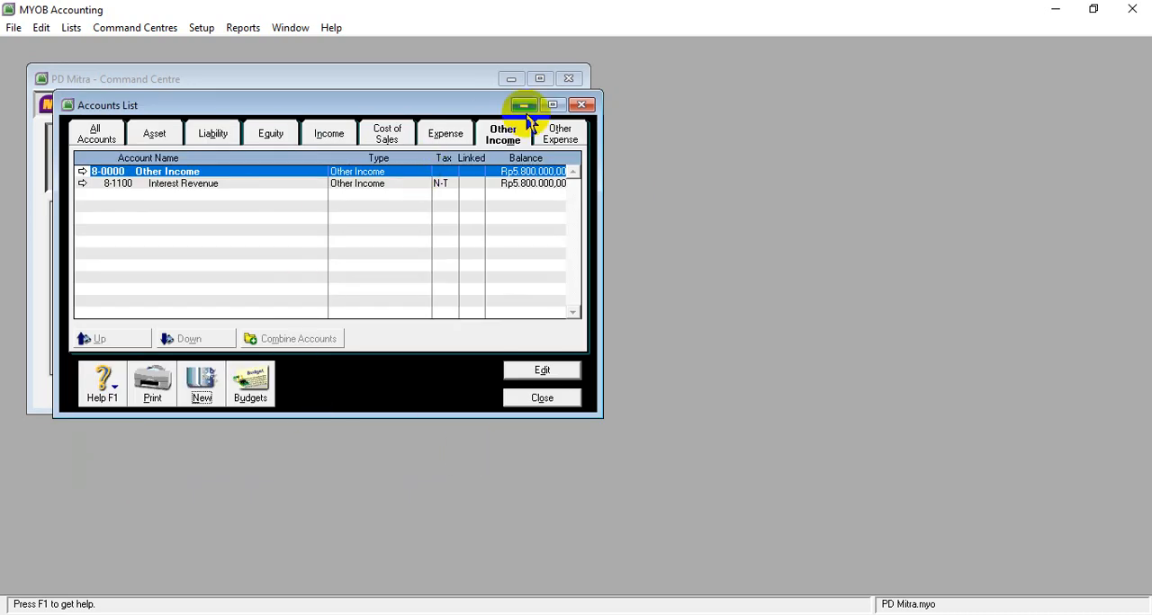
- Start a new Other Expense account and copy the name Interest Expense from the 9-1100 row of the Word table
left_click(559, 144)
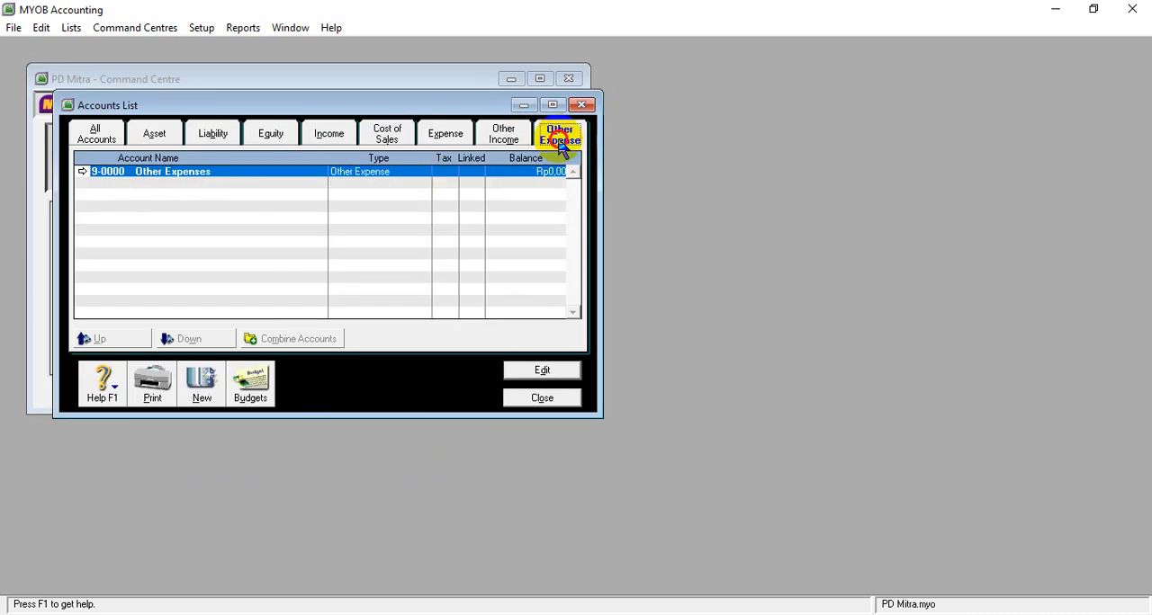
left_click(197, 381)
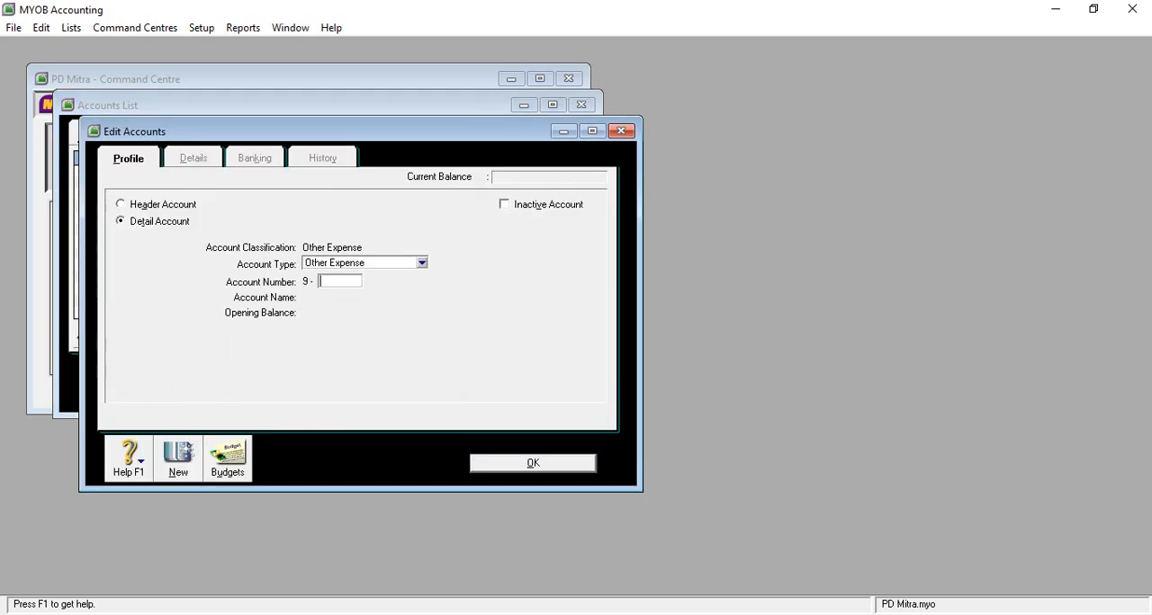
left_click(500, 567)
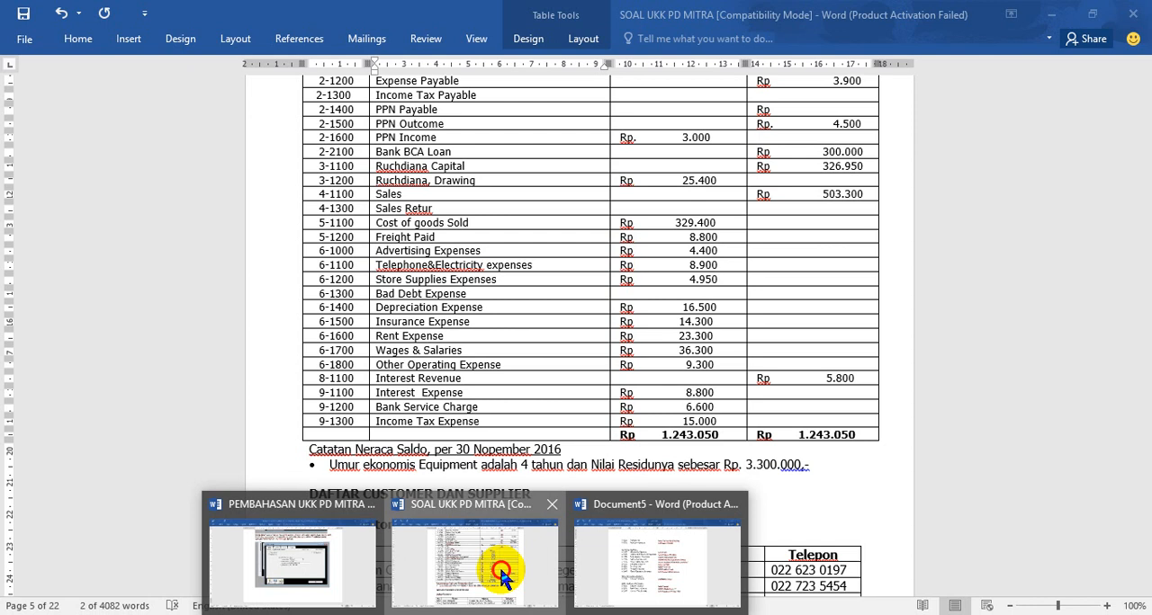
left_click(376, 394)
left_click_drag(378, 400, 447, 405)
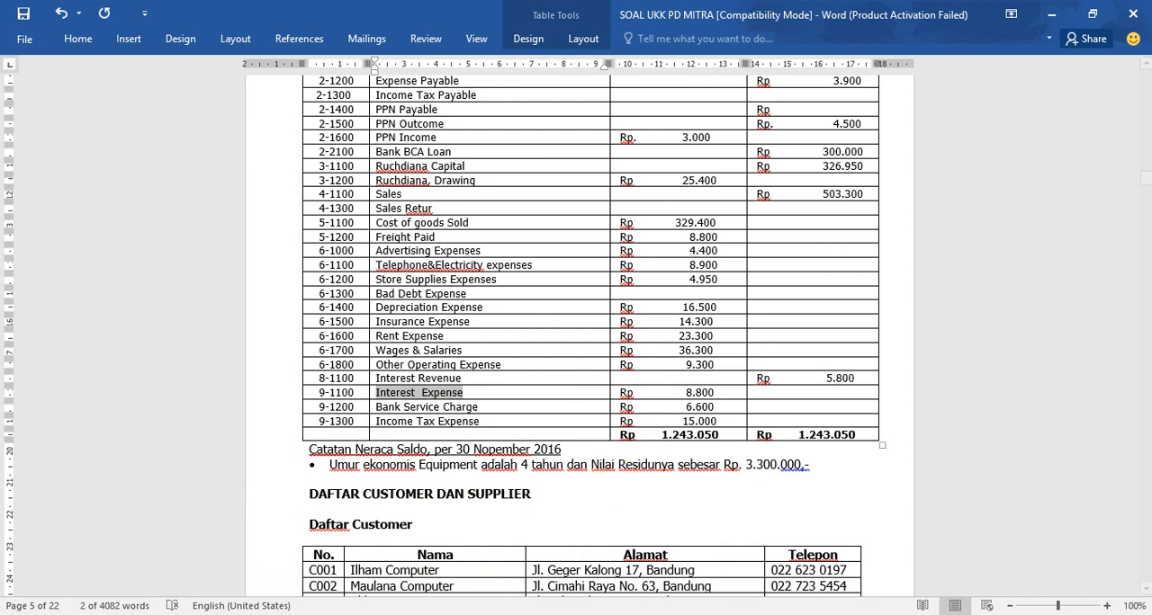
left_click(495, 576)
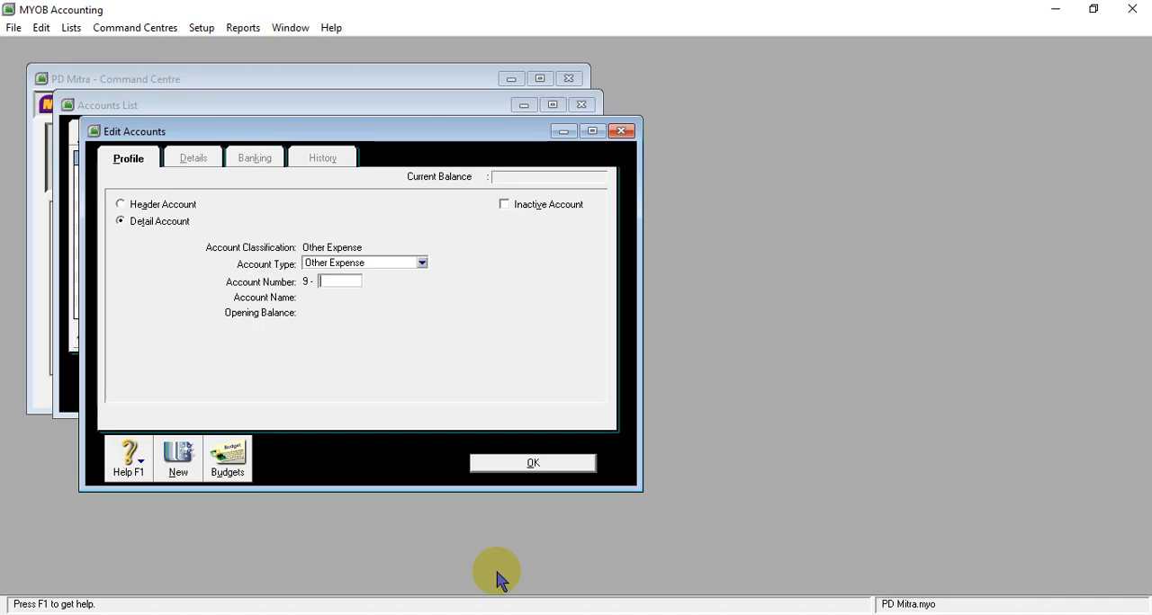
- Number the new Other Expense account 9-1100, name it Interest Expense and set its opening balance to 8800000
type("1100")
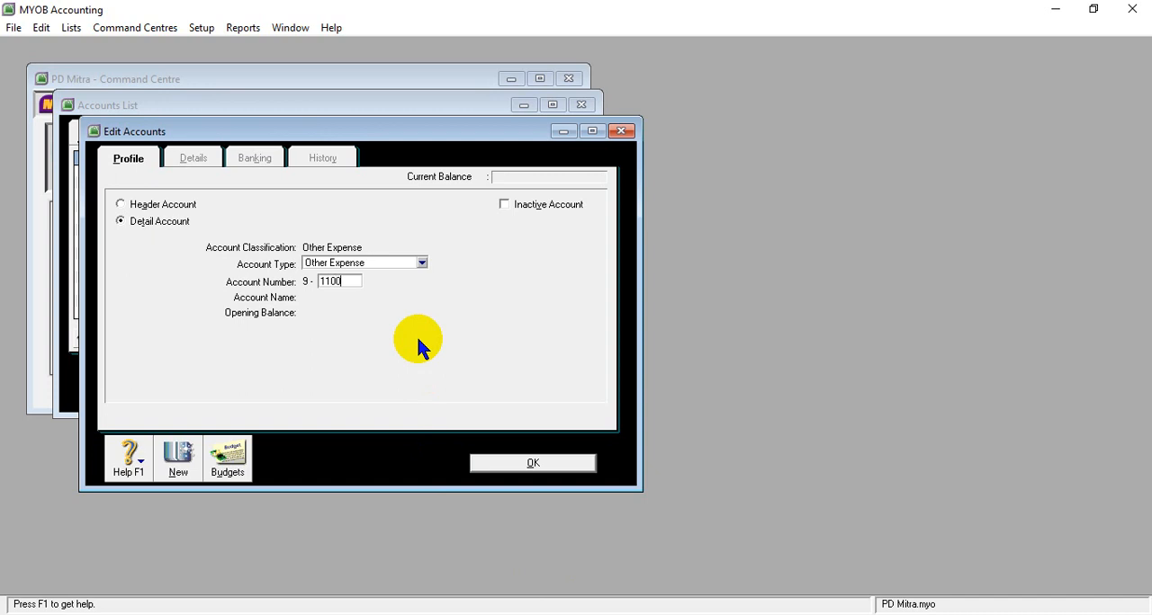
key("Tab")
type("Interest  Expense")
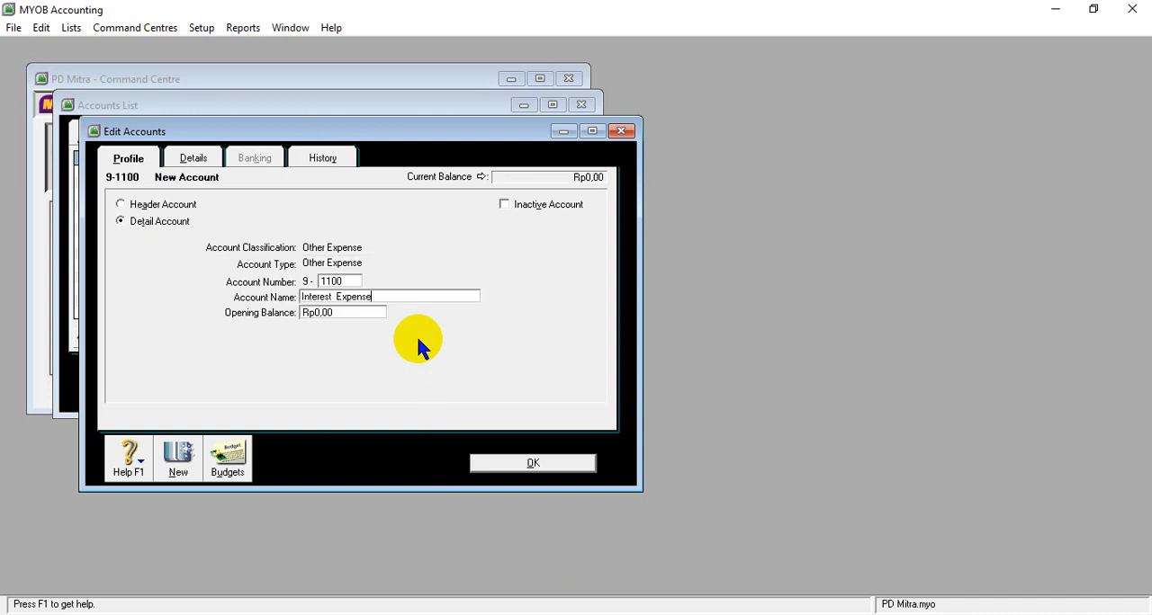
left_click(335, 314)
type("8.8")
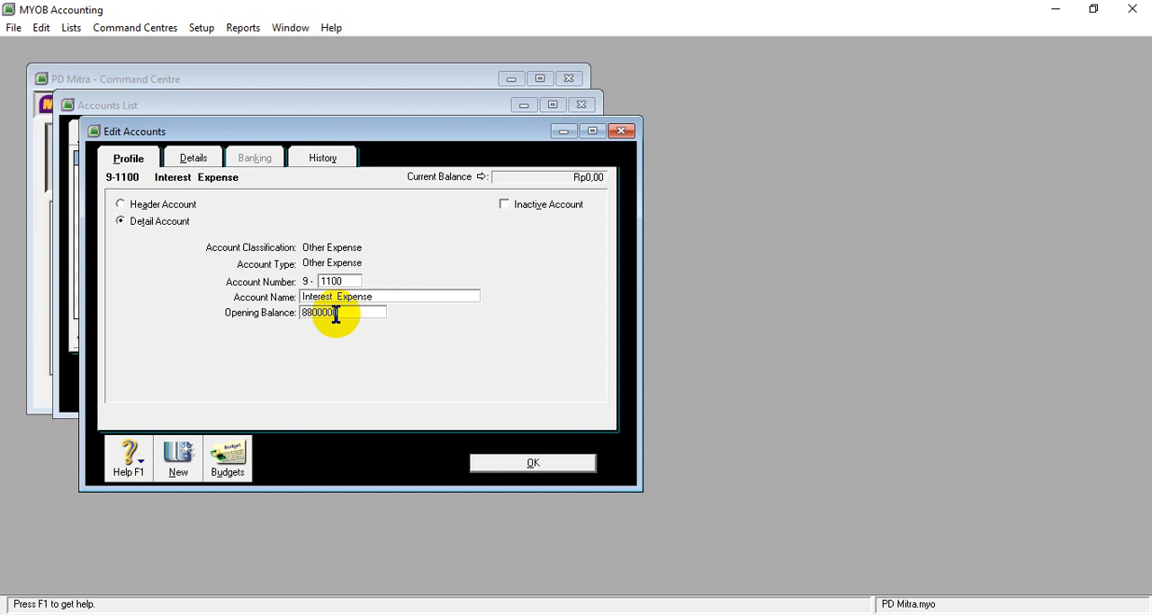
type("00.000")
key("Tab")
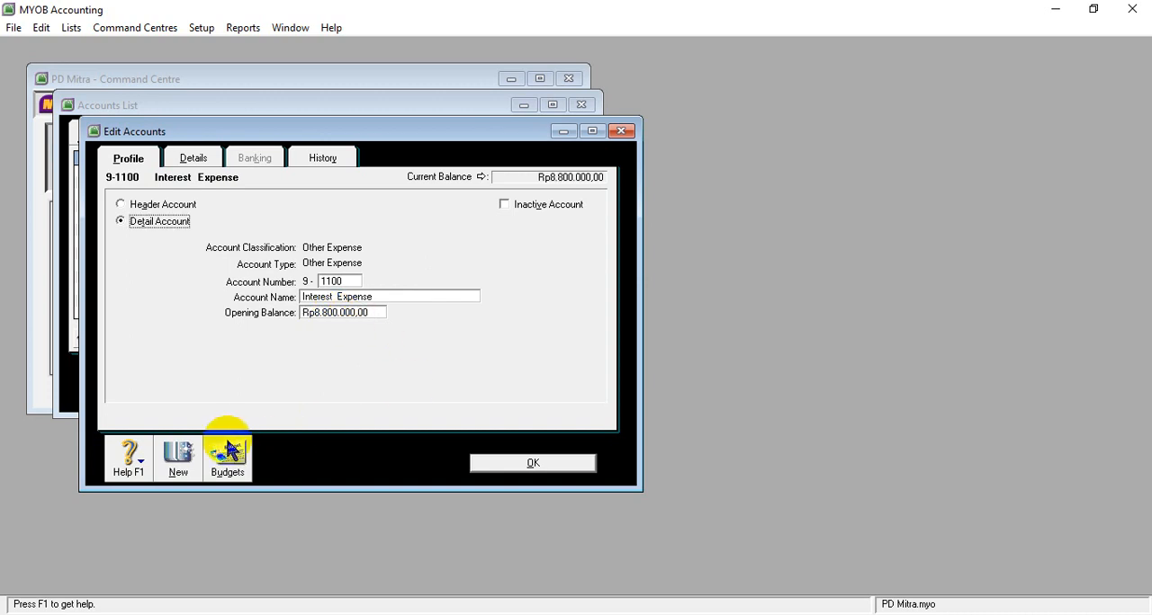
- Start another new Other Expense account and copy the name Bank Service Charge from the 9-1200 row of the Word table
left_click(199, 457)
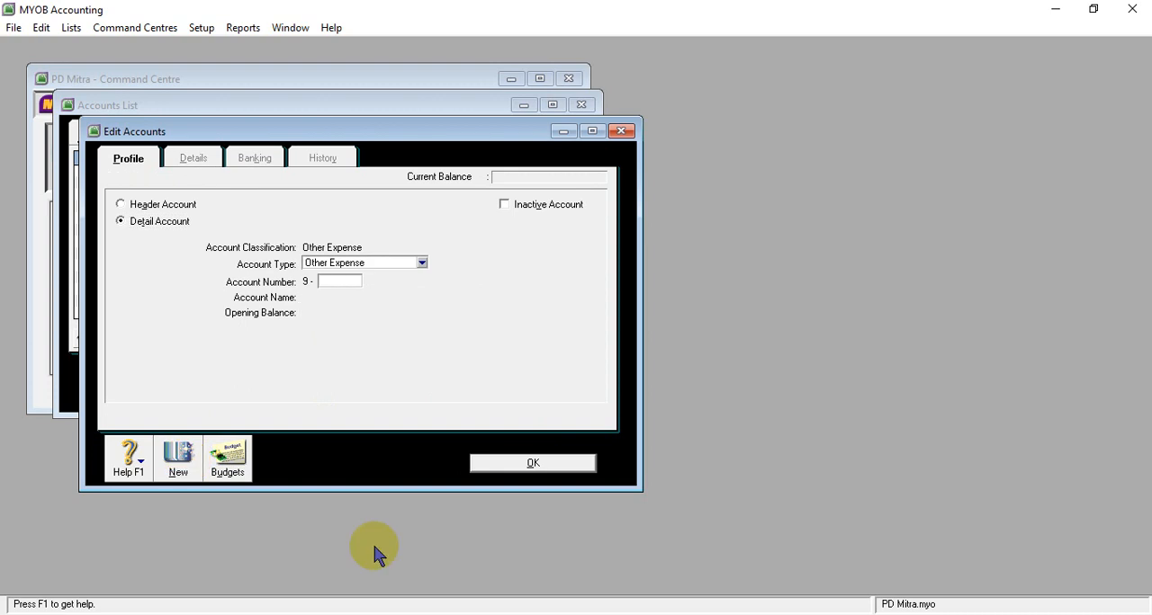
left_click(450, 578)
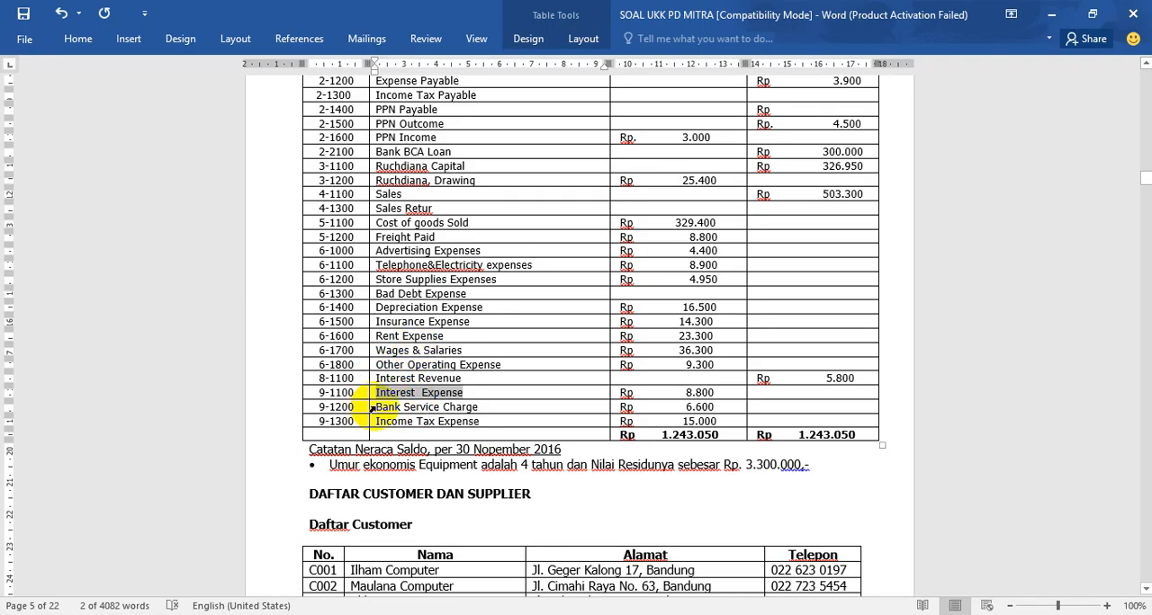
left_click_drag(375, 407, 495, 408)
key("ctrl+c")
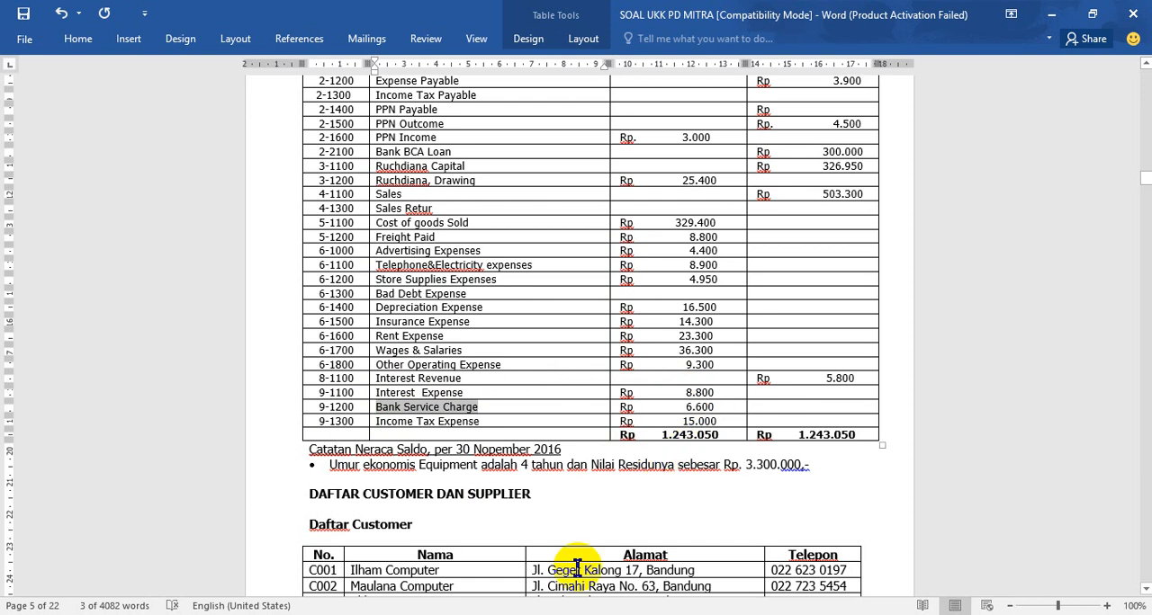
left_click(540, 614)
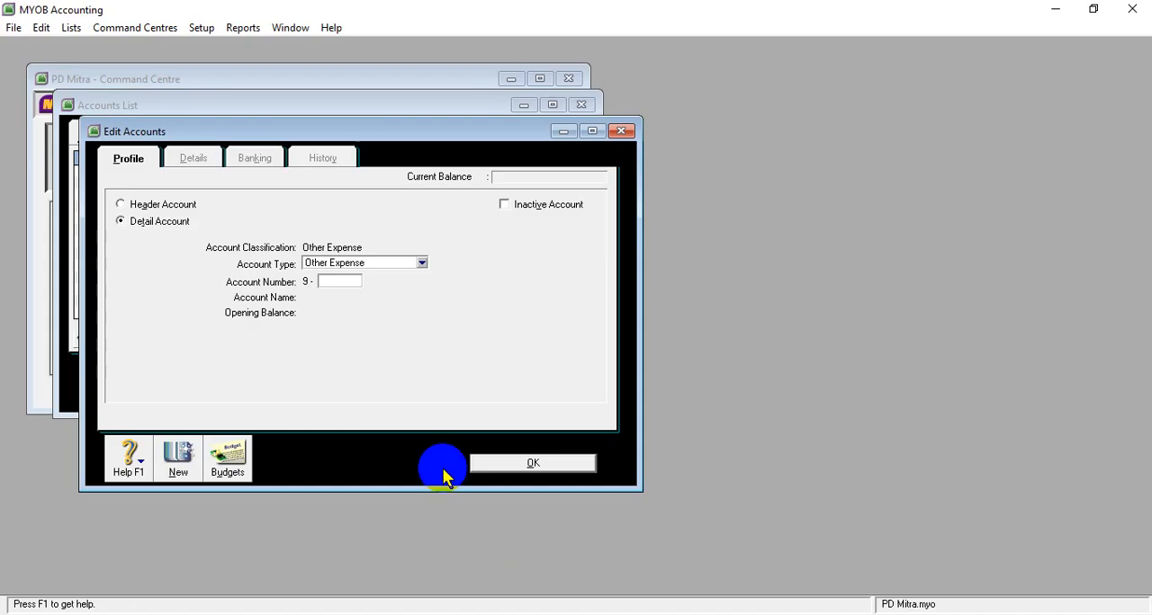
- Number the new Other Expense account 9-1200, name it Bank Service Charge and set its opening balance to 6600000
type("1200")
key("Tab")
key("ctrl+v")
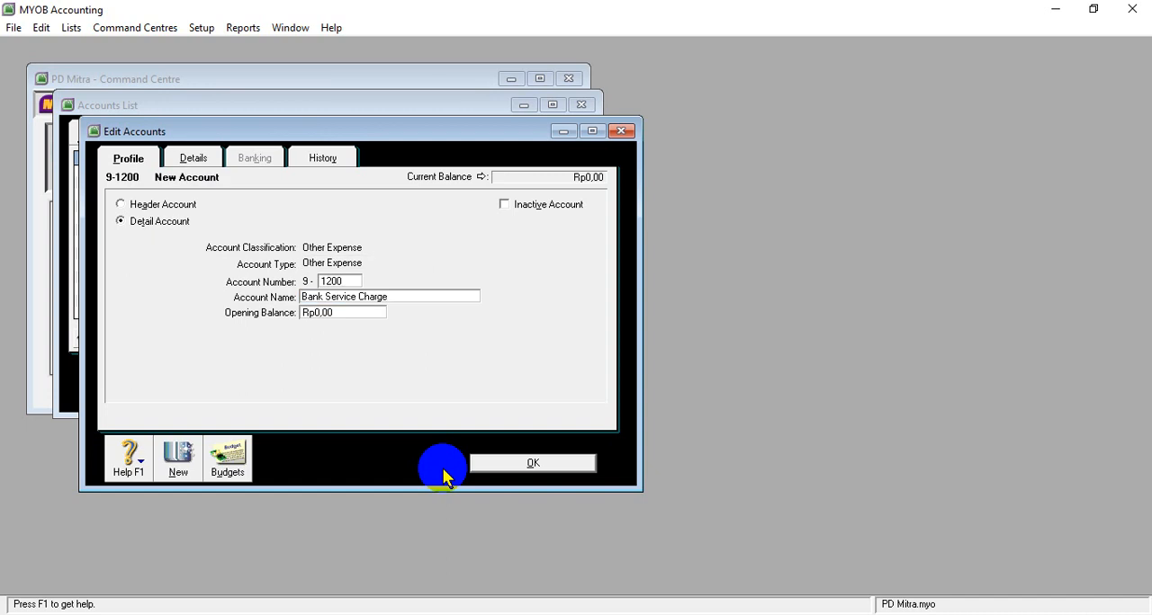
key("Tab")
type("6")
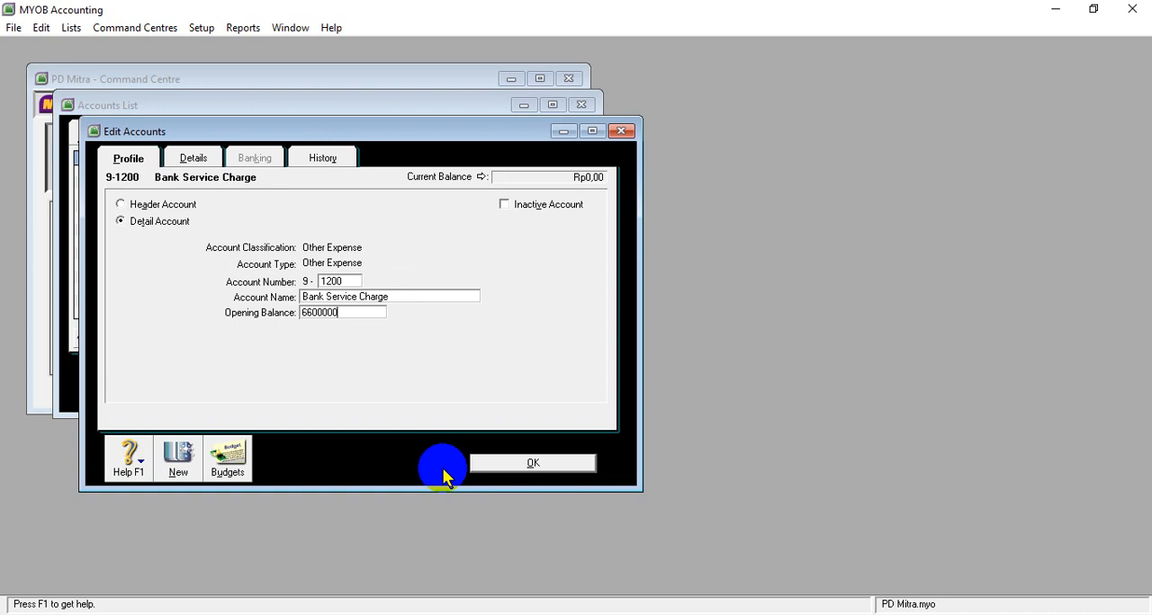
key("Tab")
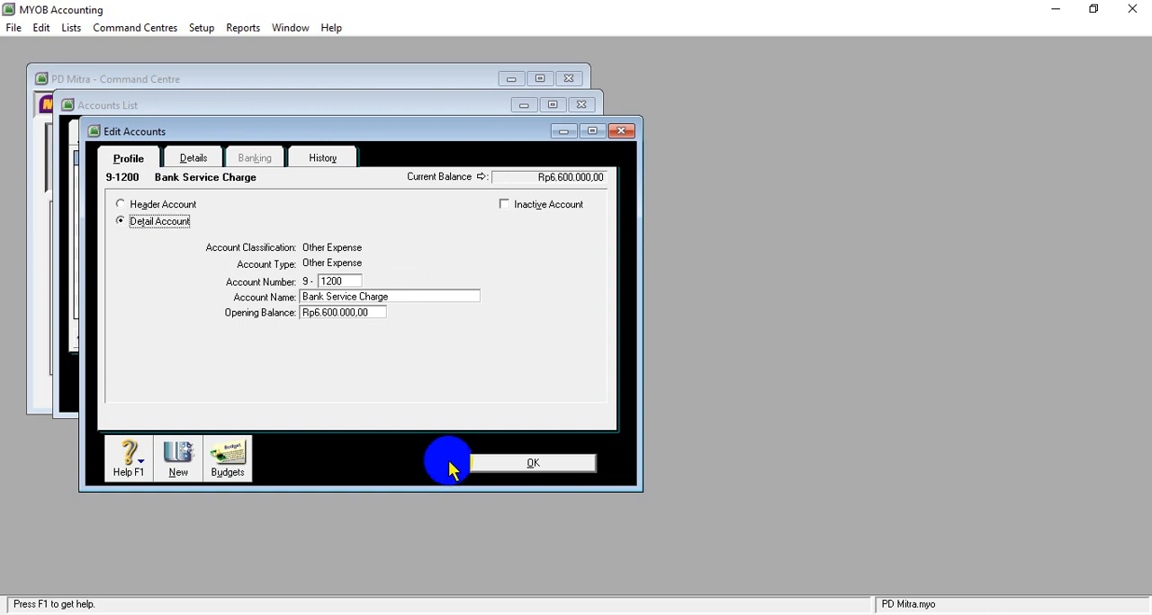
- Start a new Other Expense account numbered 9-1300 and copy the name Income Tax Expense from the 9-1300 row of the Word table
left_click(176, 461)
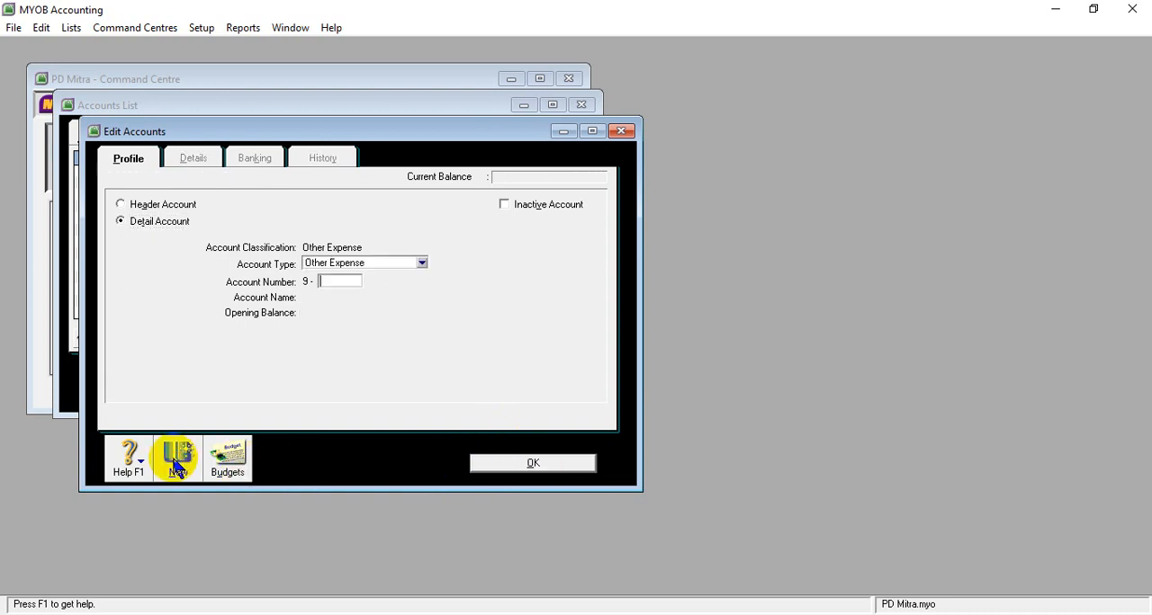
type("1300")
key("Tab")
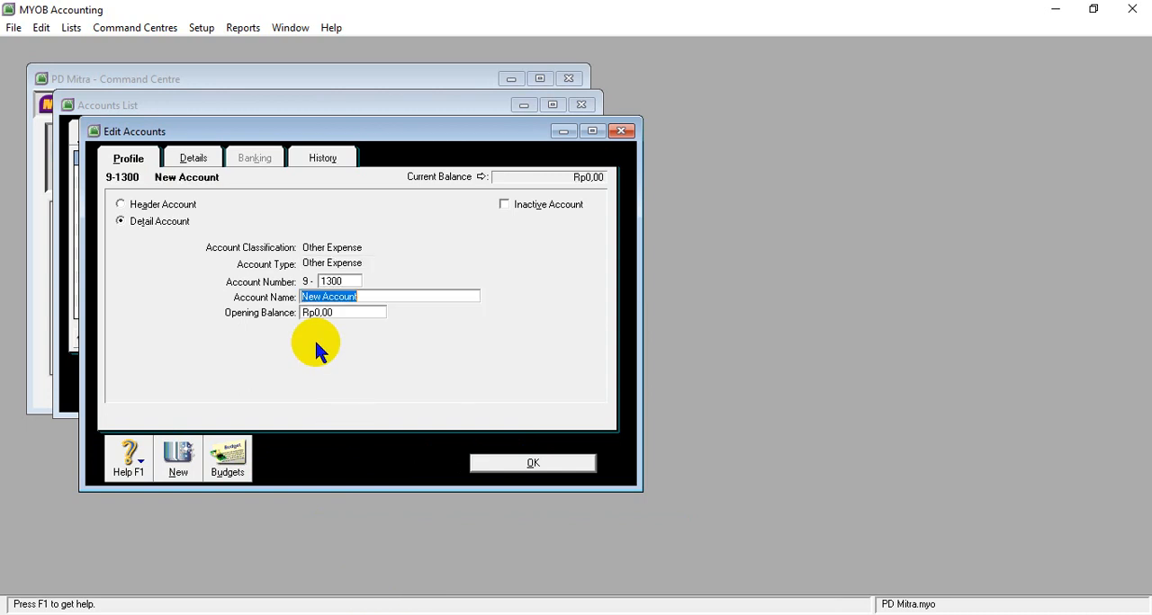
left_click(470, 614)
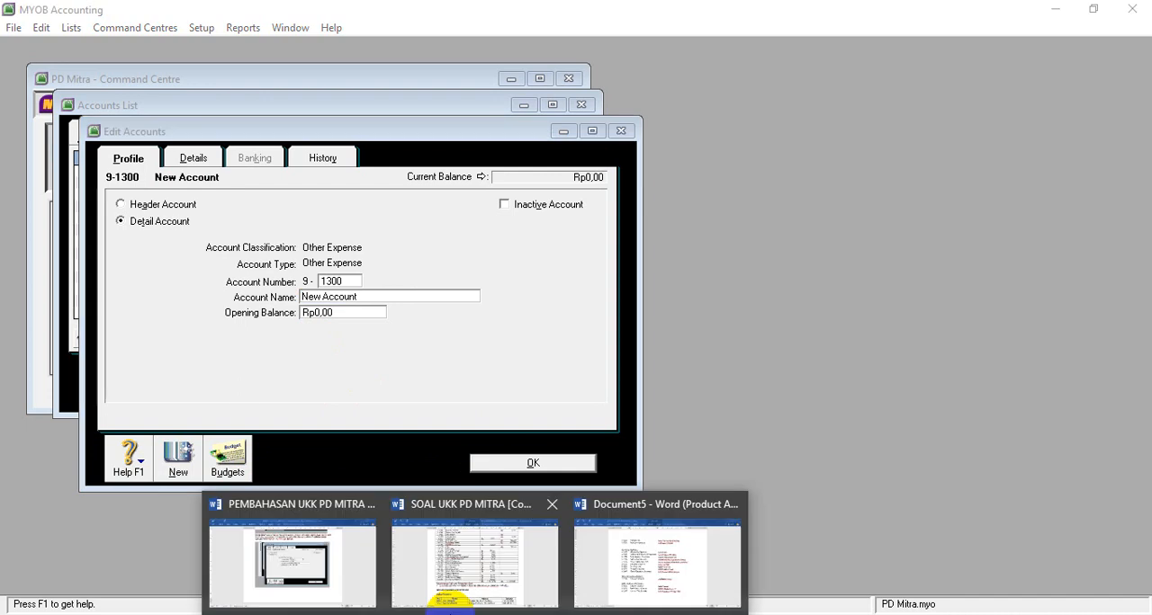
left_click(450, 497)
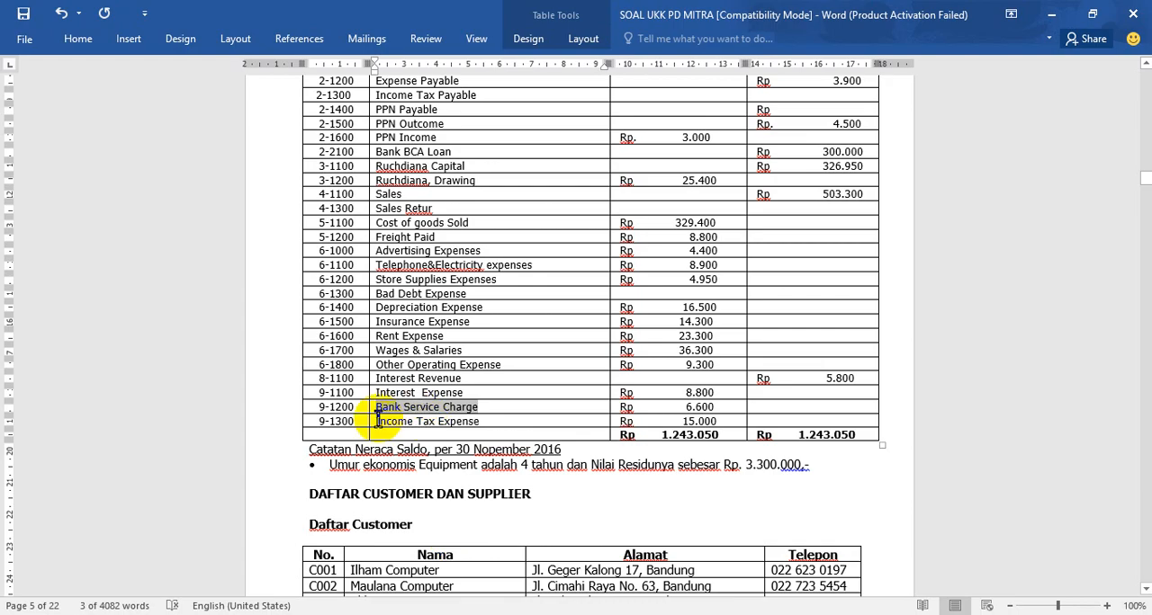
left_click_drag(418, 421, 462, 424)
key("ctrl+c")
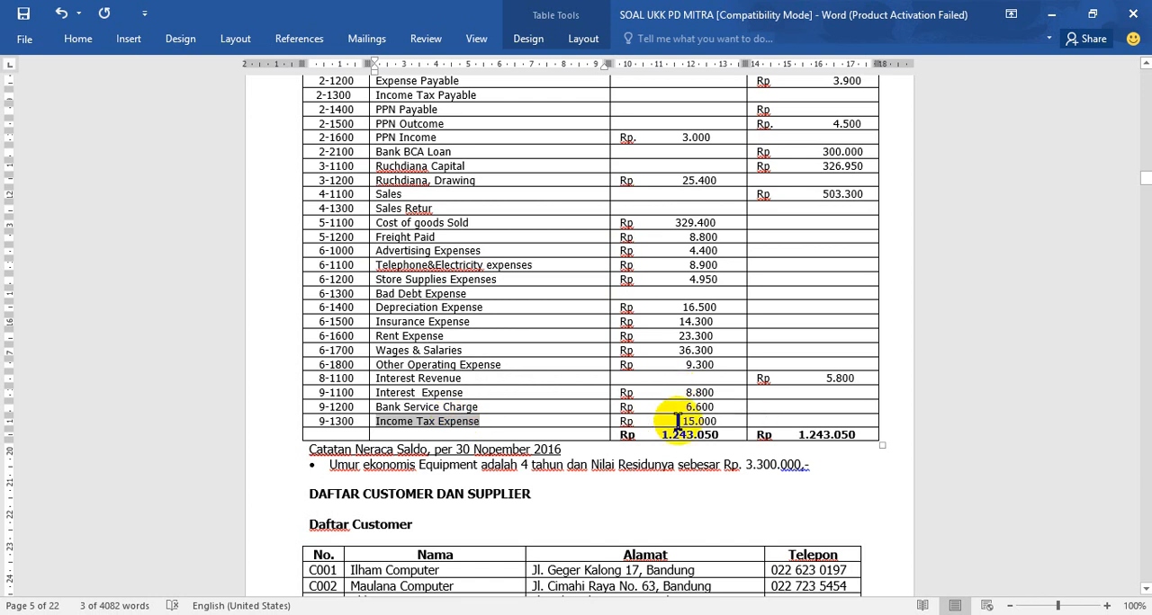
- Name account 9-1300 Income Tax Expense, set its opening balance to 15000000 and close the accounts list
left_click(459, 614)
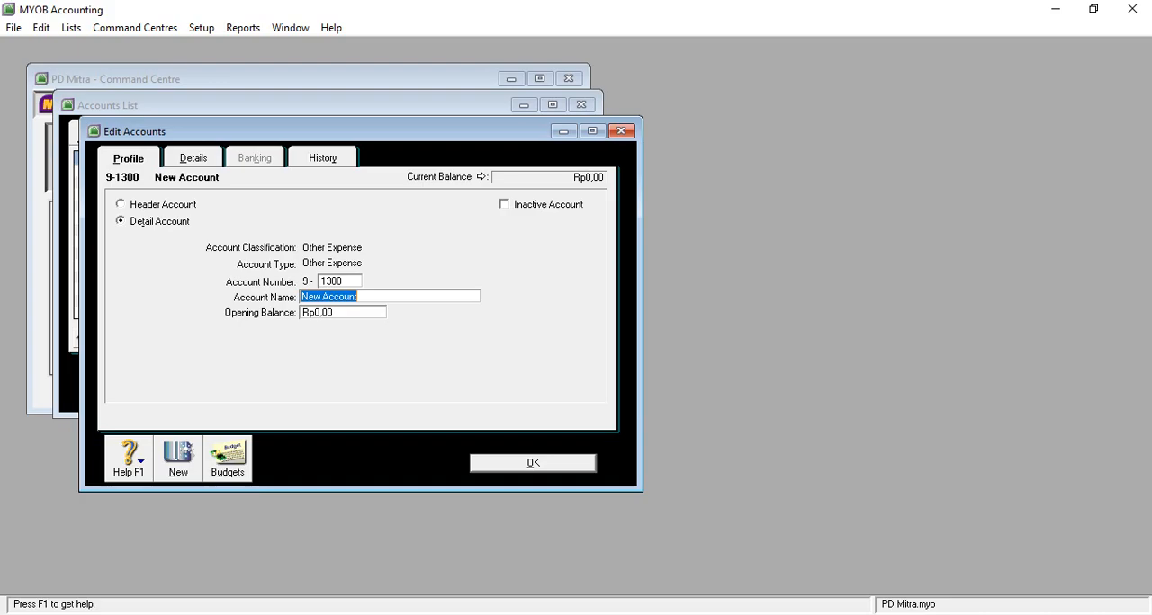
key("ctrl+v")
key("Tab")
type("150")
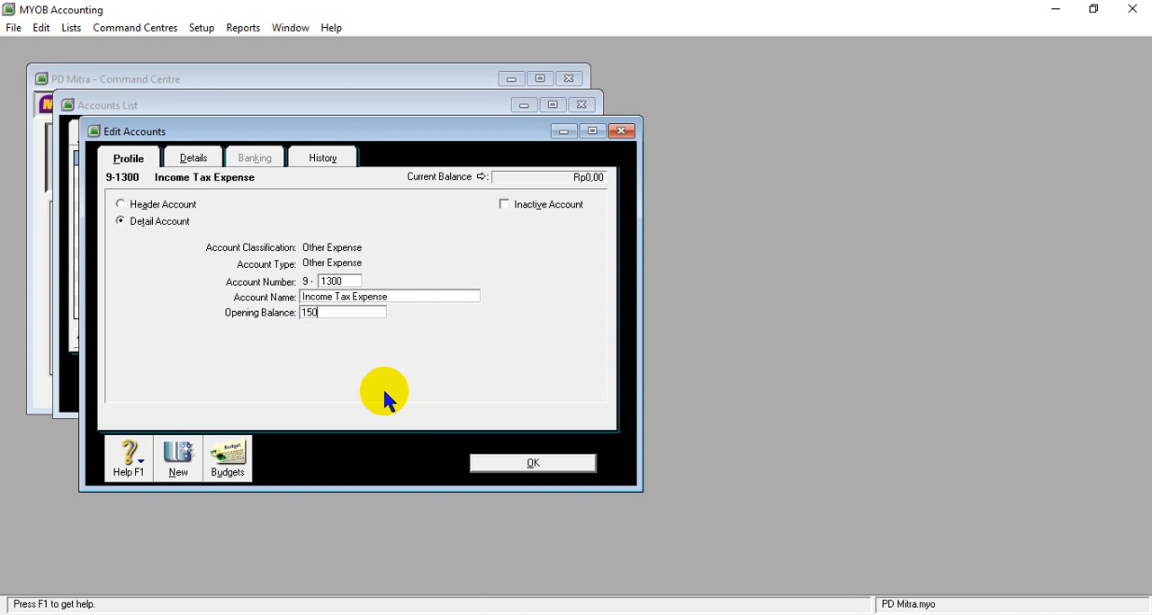
type("00000")
key("Tab")
left_click(477, 461)
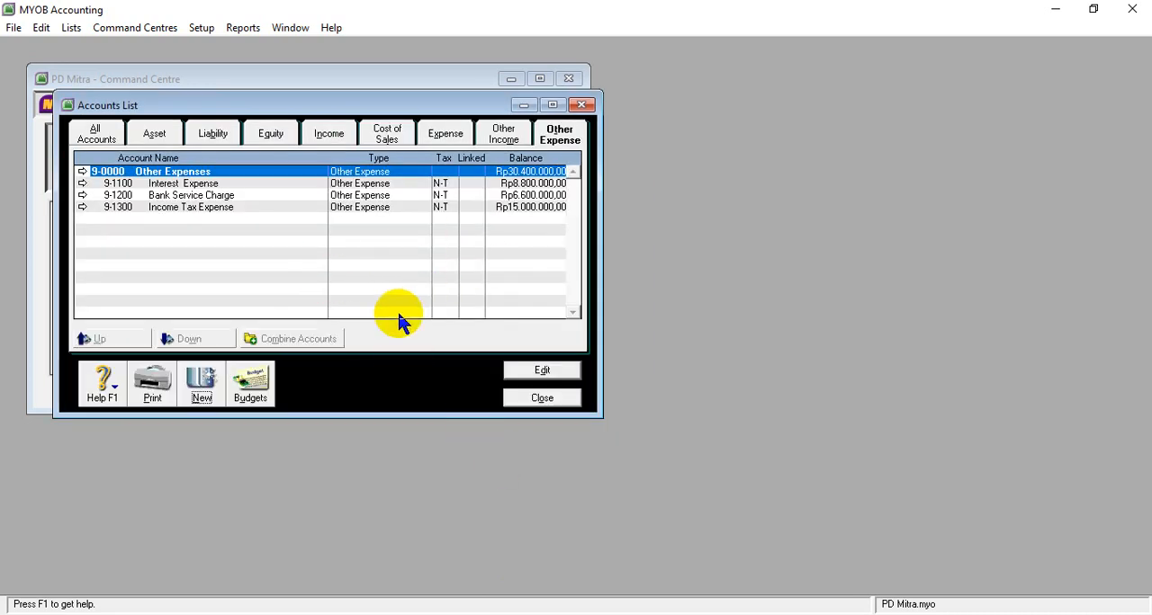
left_click(540, 399)
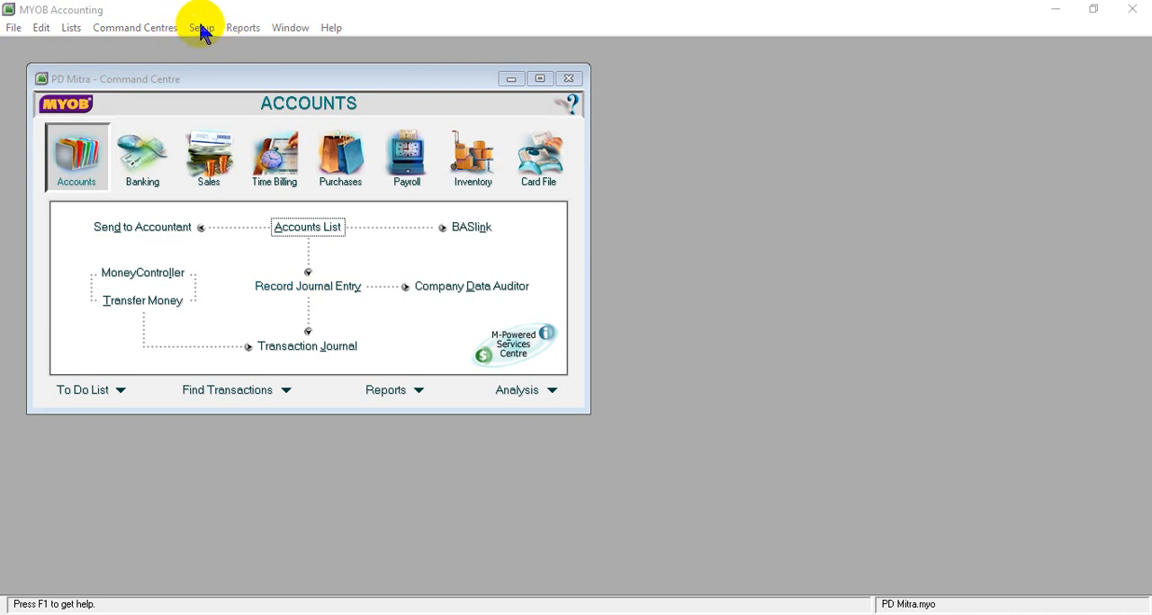
- Open the account opening balances and check the amount left to be allocated
left_click(201, 28)
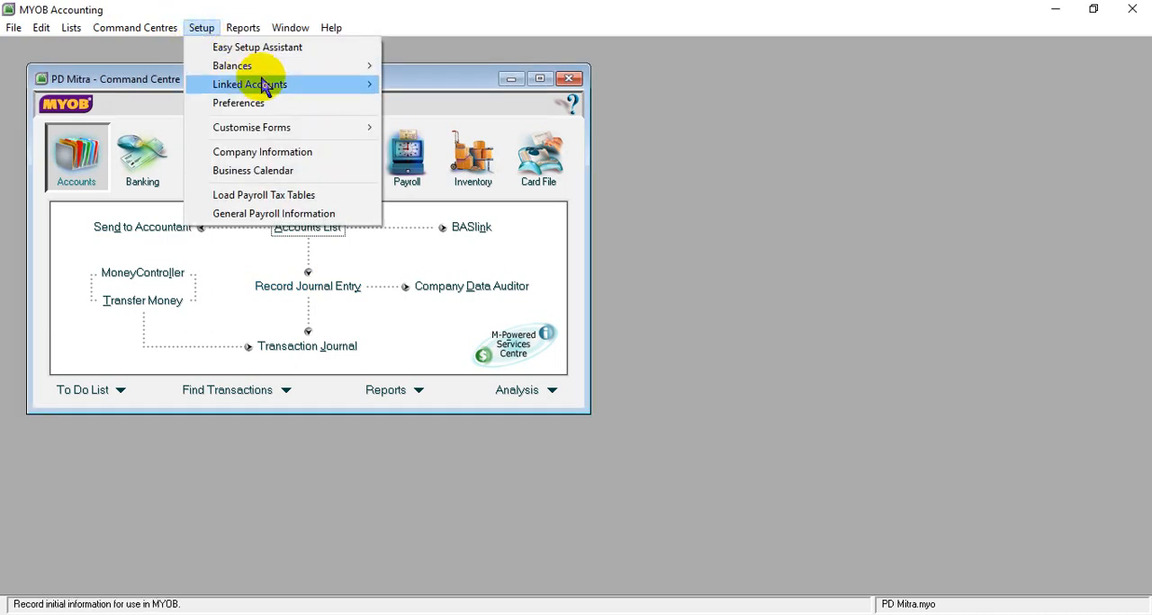
mouse_move(206, 64)
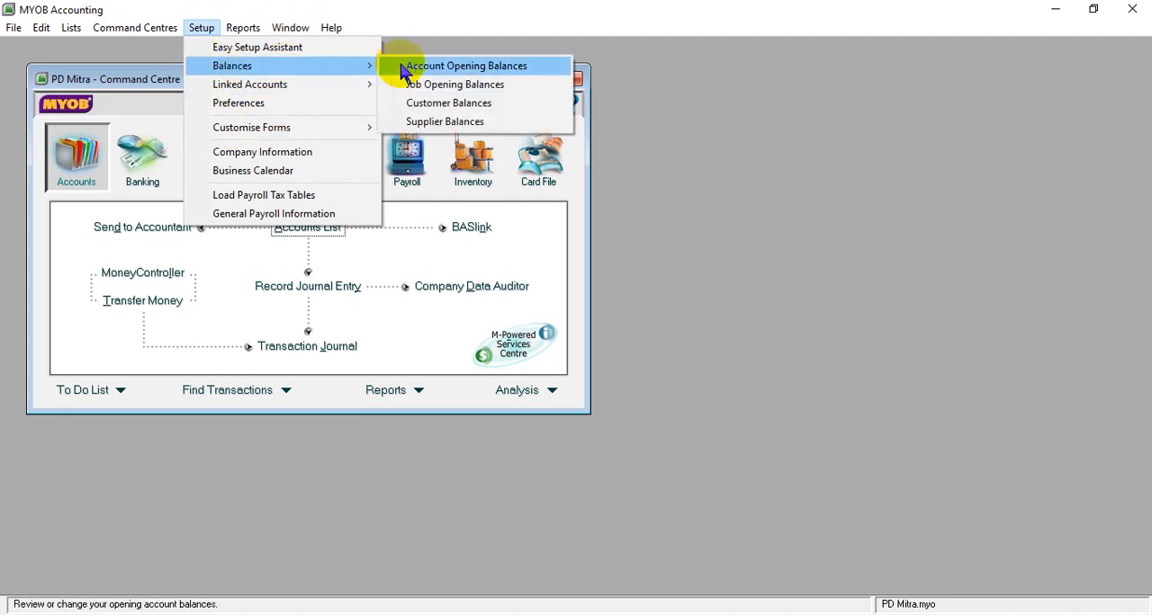
left_click(410, 69)
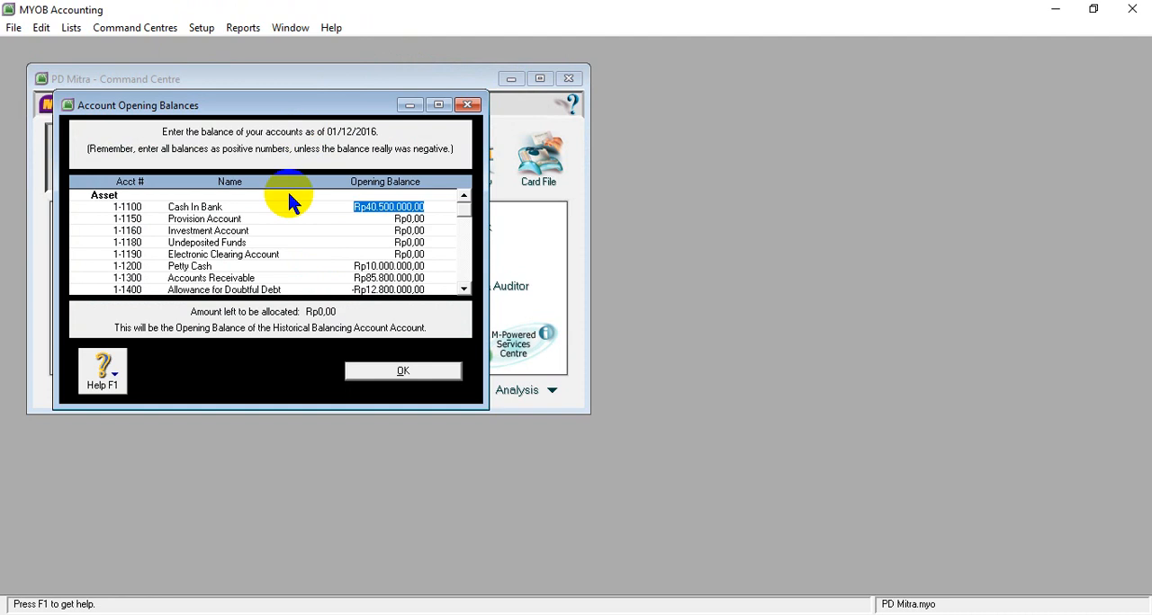
right_click(467, 220)
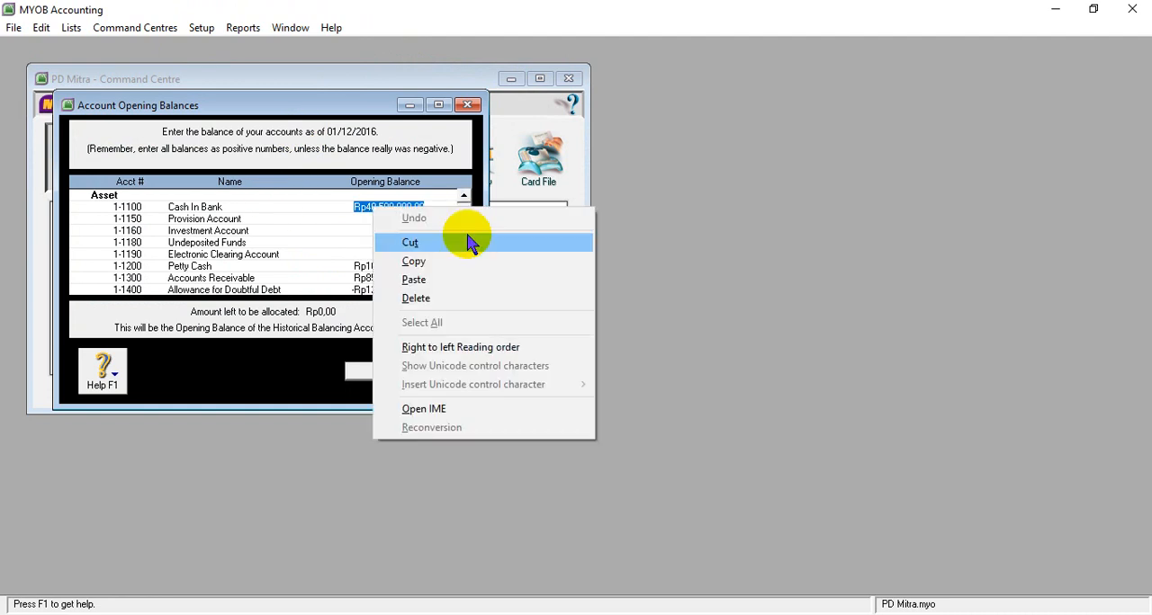
right_click(442, 204)
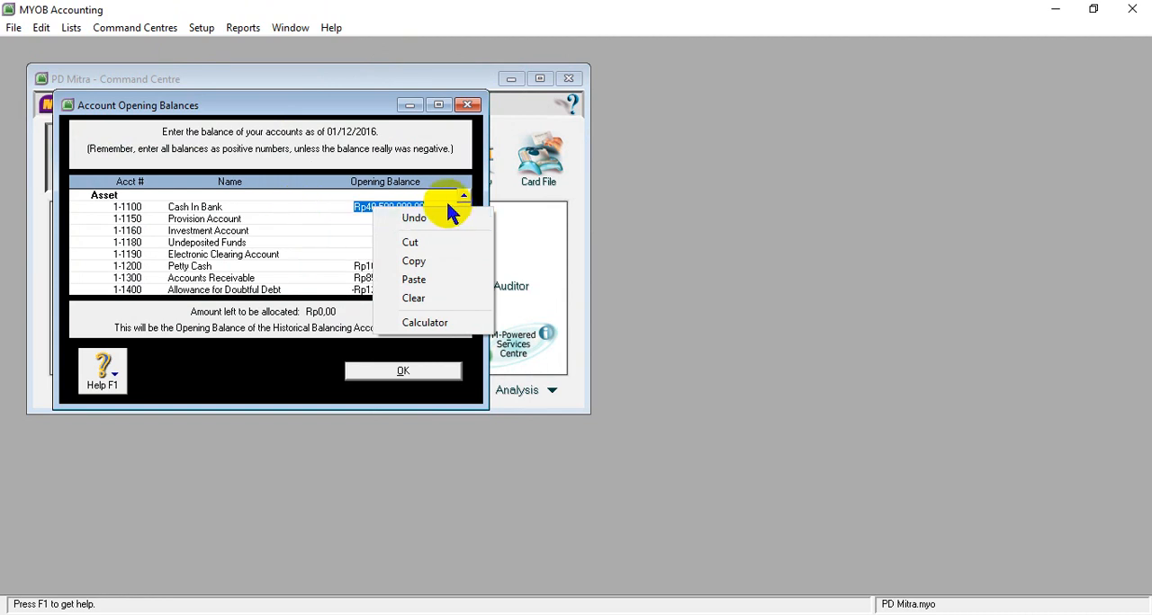
left_click(549, 205)
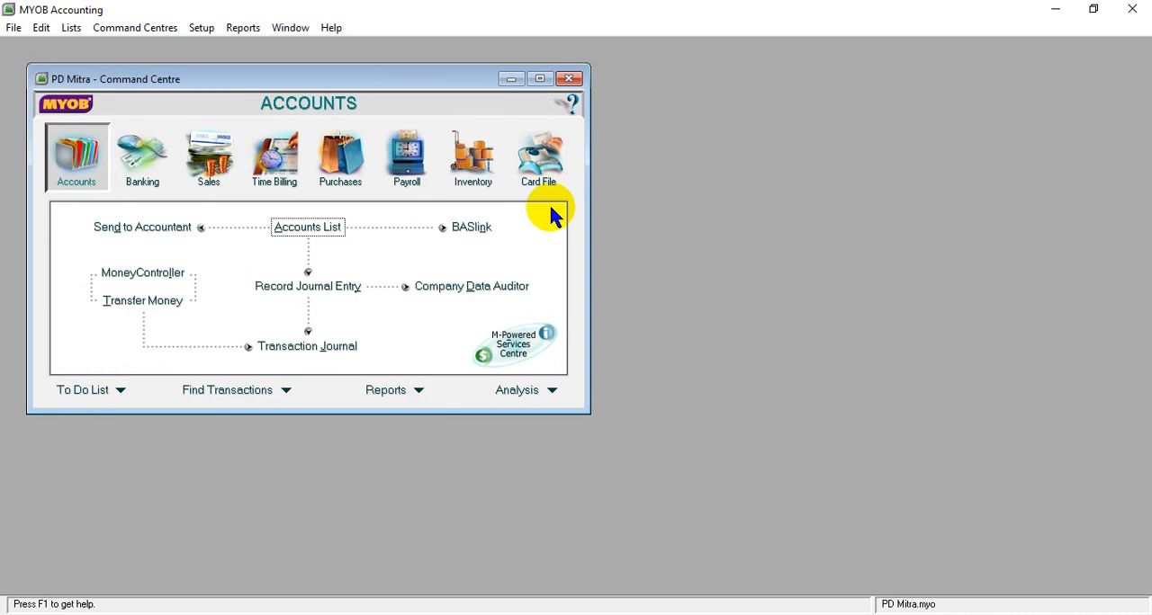
left_click(201, 28)
mouse_move(243, 72)
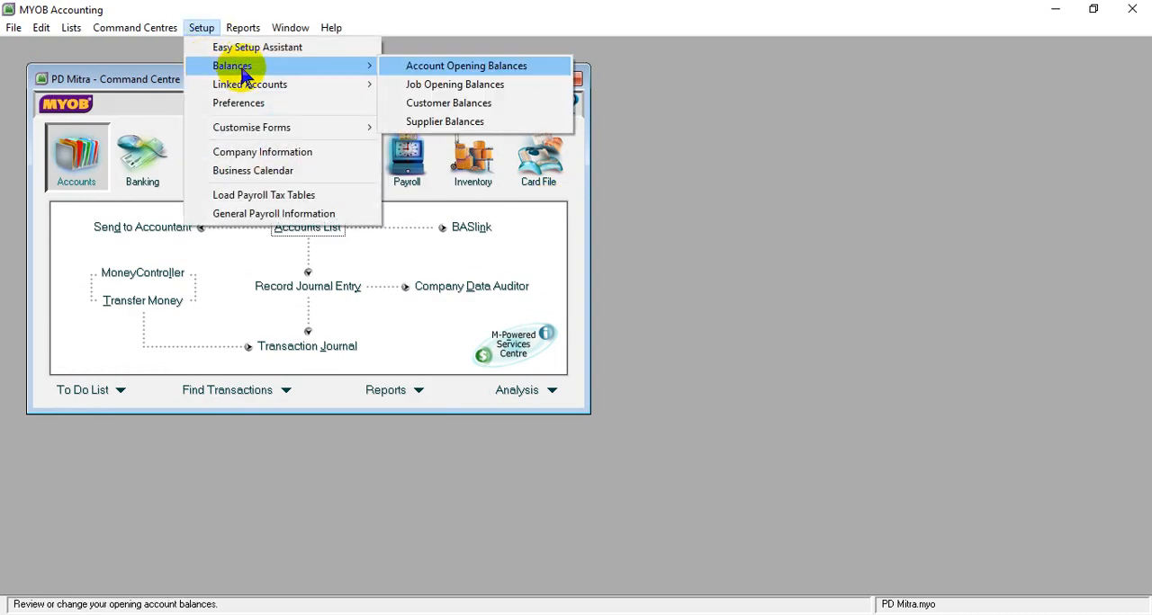
left_click(413, 70)
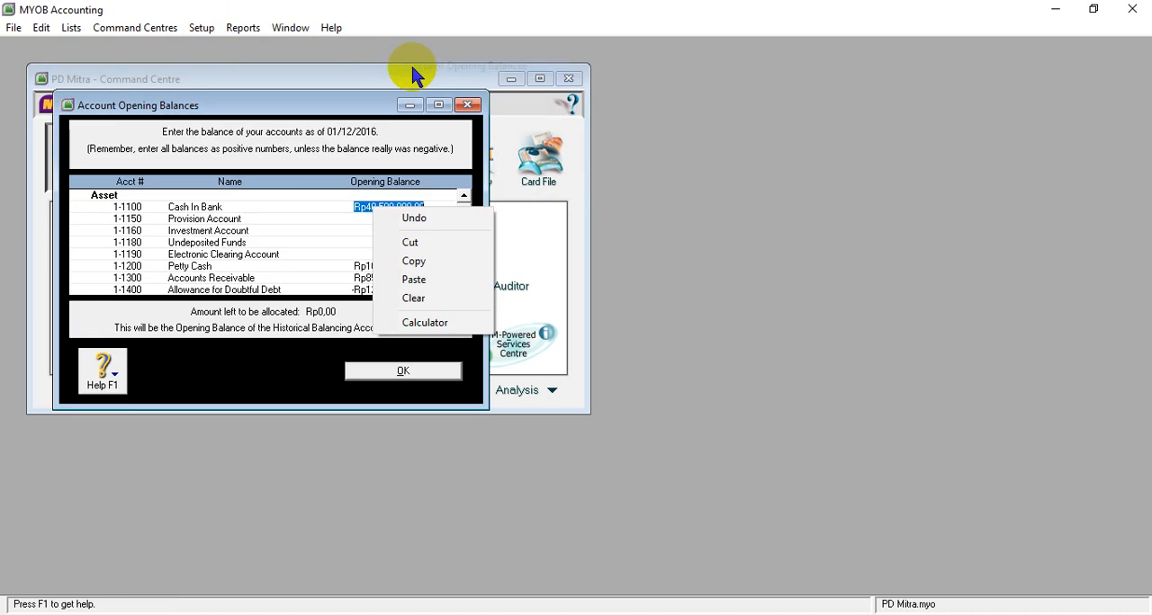
left_click(352, 201)
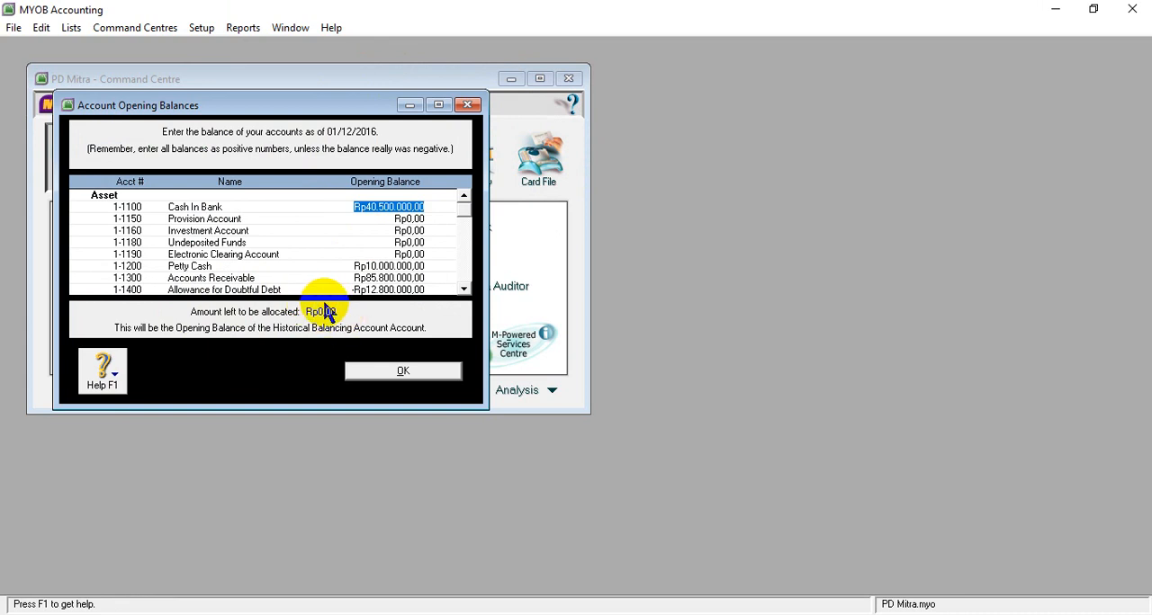
left_click(403, 372)
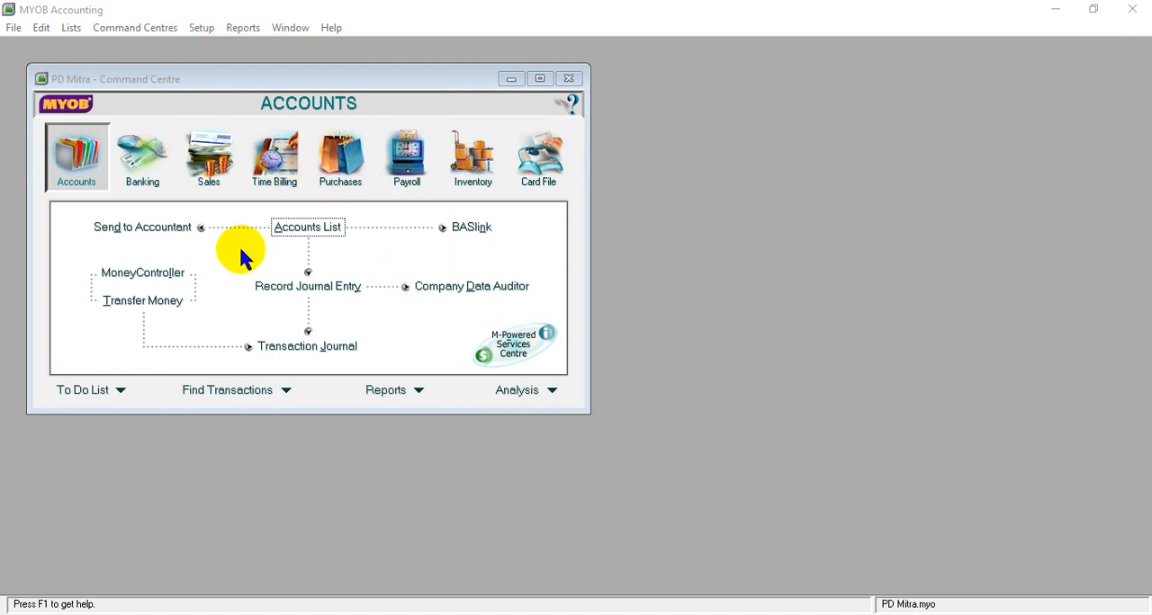
- Reopen the account opening balances to recheck the unallocated amount for the Historical Balancing Account
left_click(203, 28)
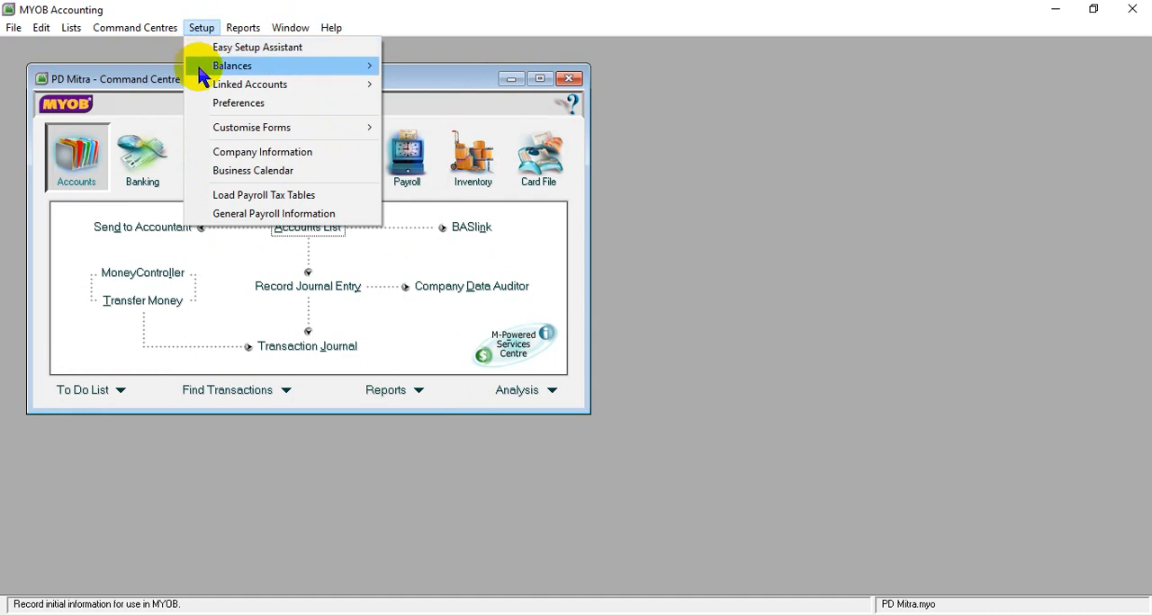
mouse_move(198, 67)
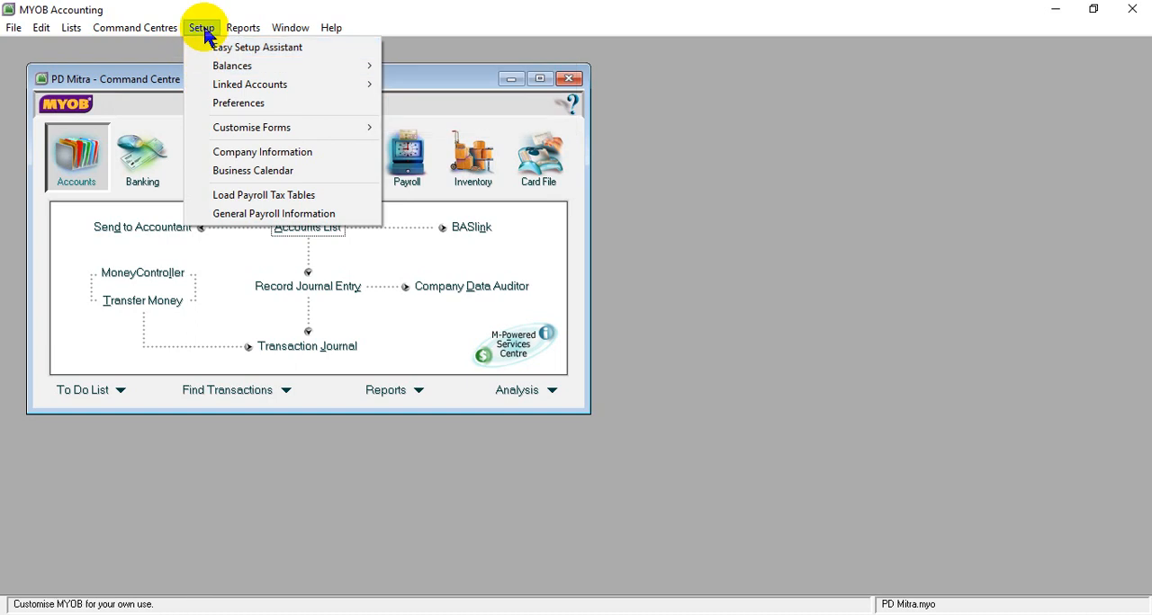
mouse_move(270, 68)
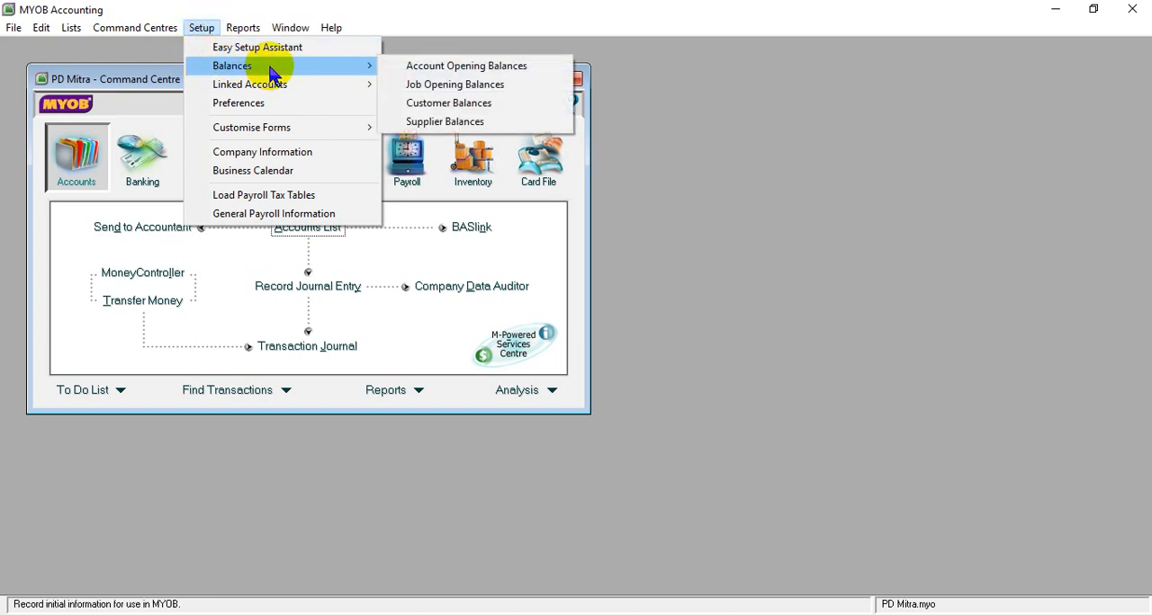
left_click(400, 67)
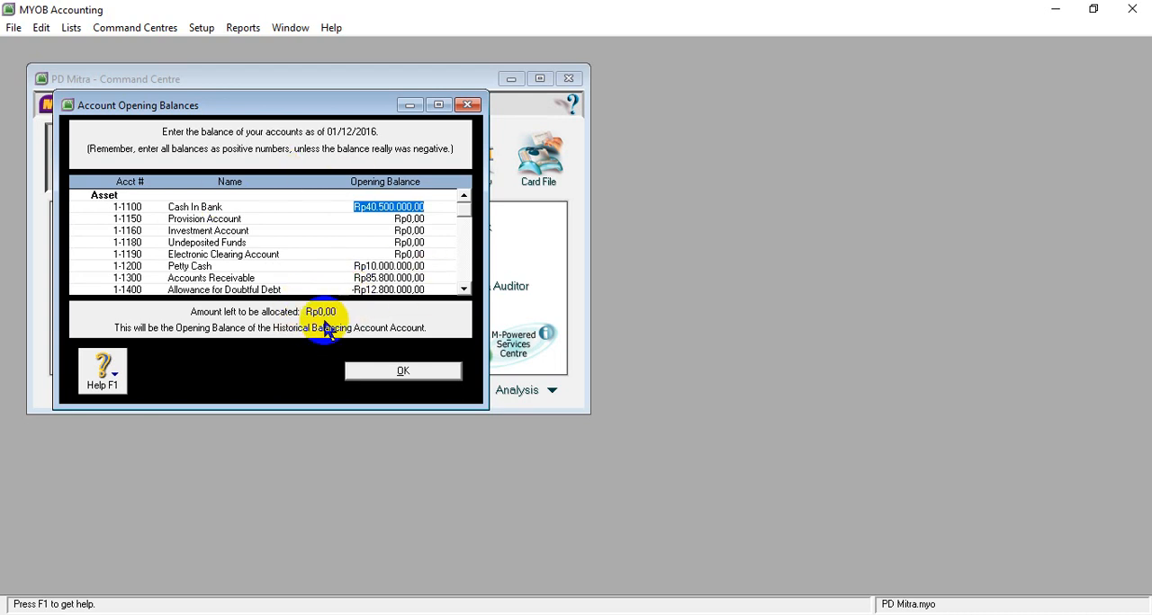
left_click(406, 376)
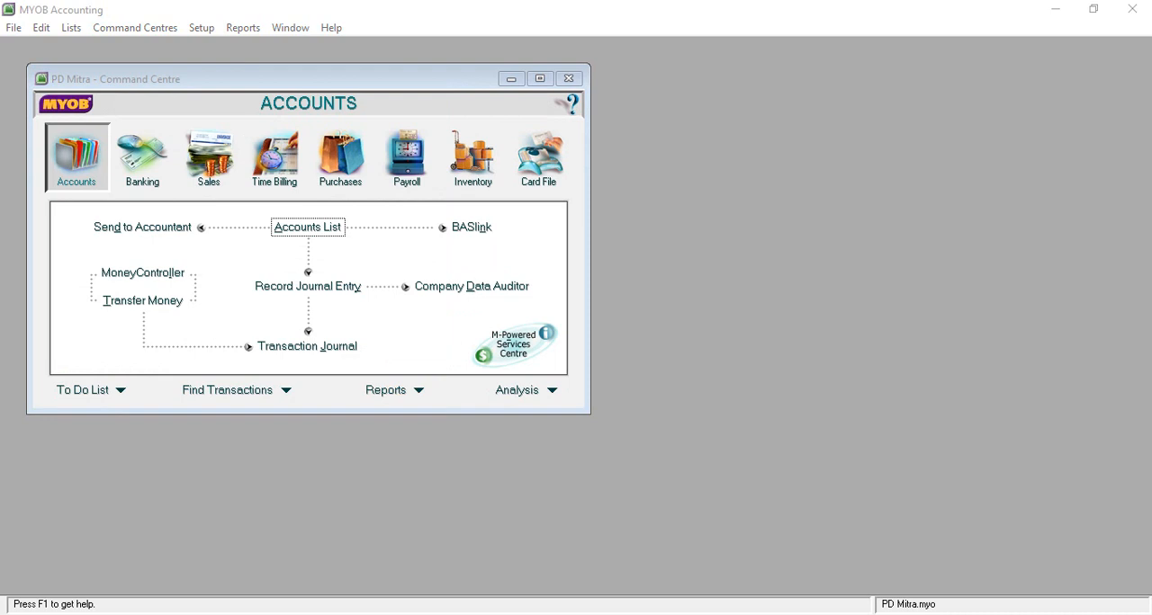
- Open the tax code list and delete the ABN (No ABN Withholding) tax code
left_click(71, 28)
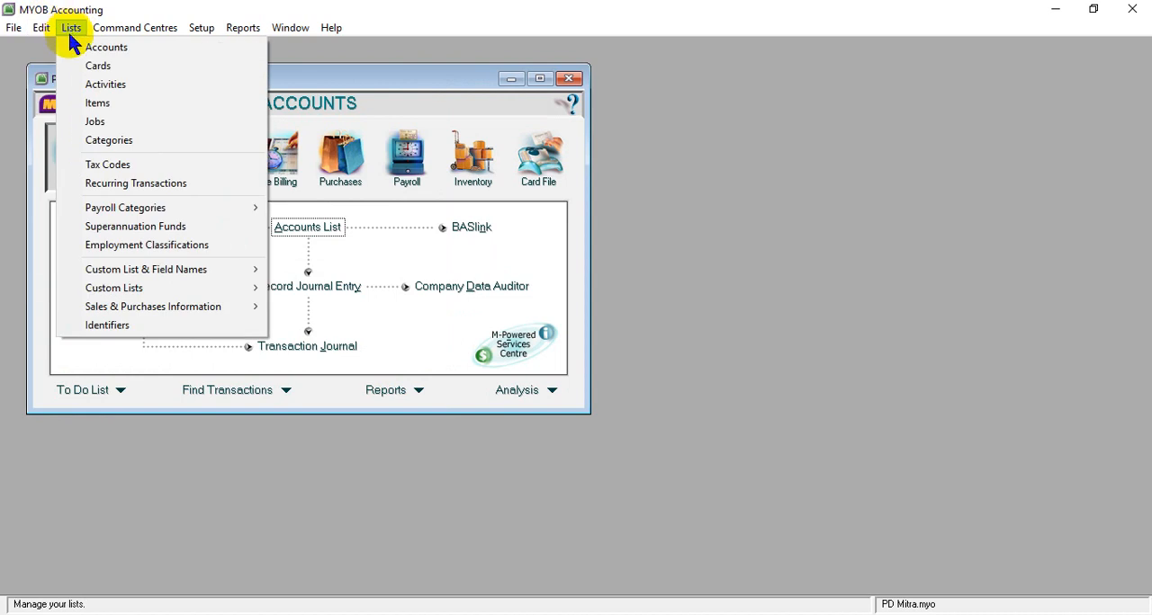
left_click(95, 167)
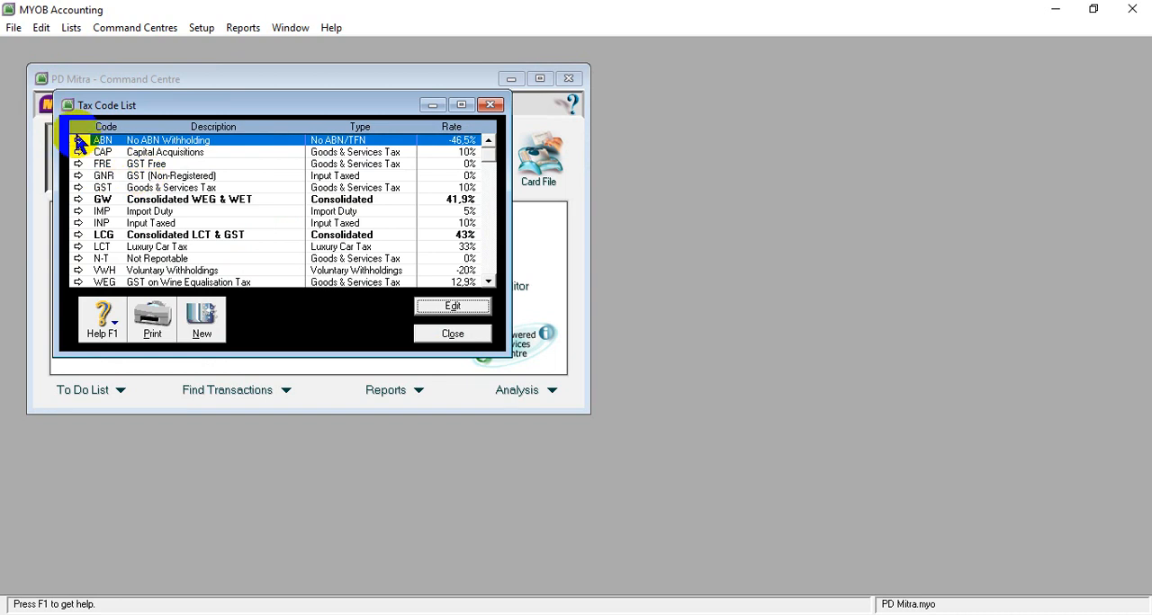
scroll(160, 189, "down", 1)
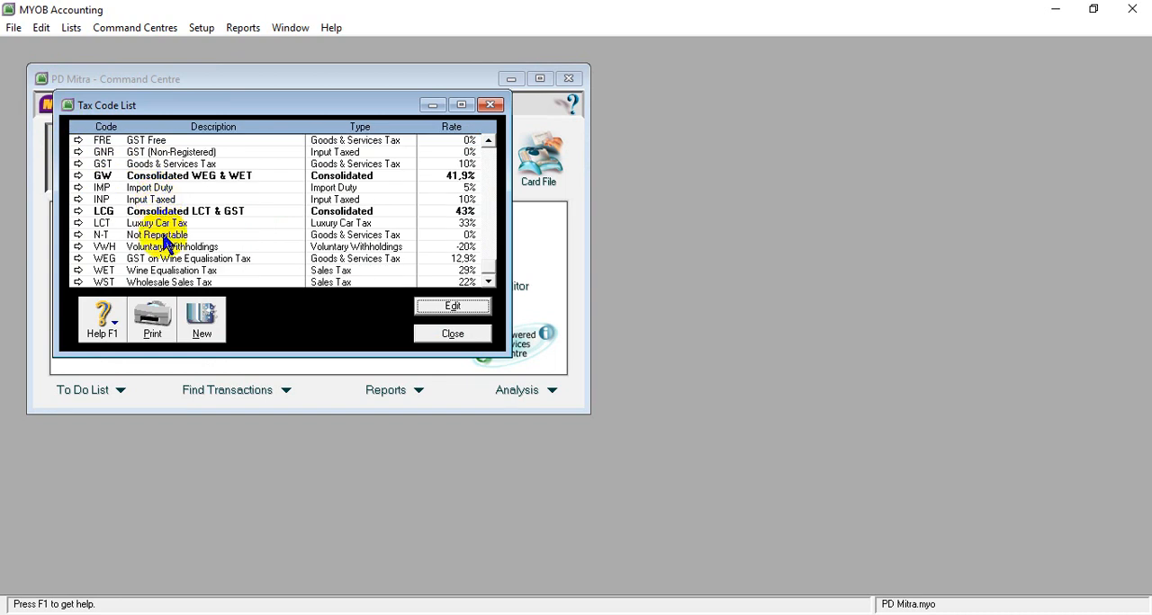
scroll(162, 236, "up", 1)
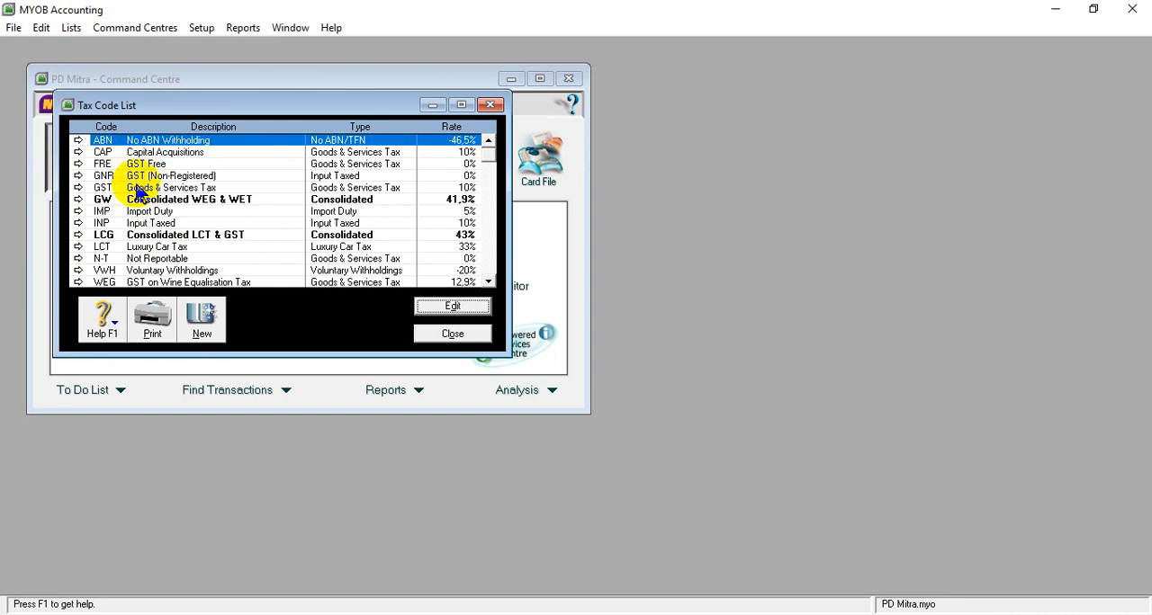
scroll(130, 223, "down", 3)
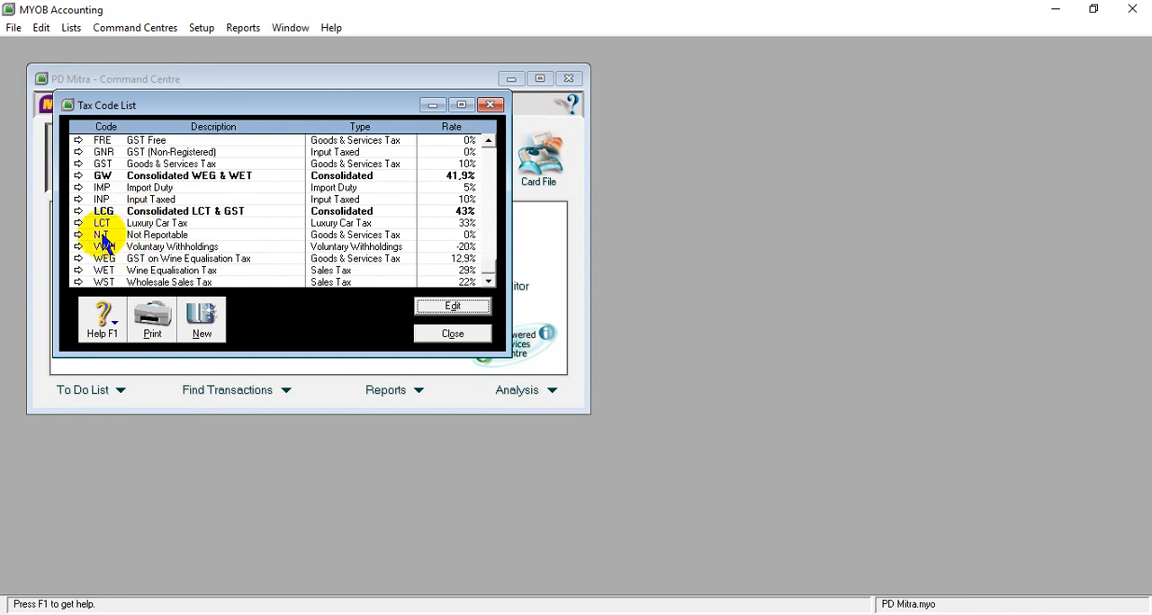
scroll(133, 181, "up", 1)
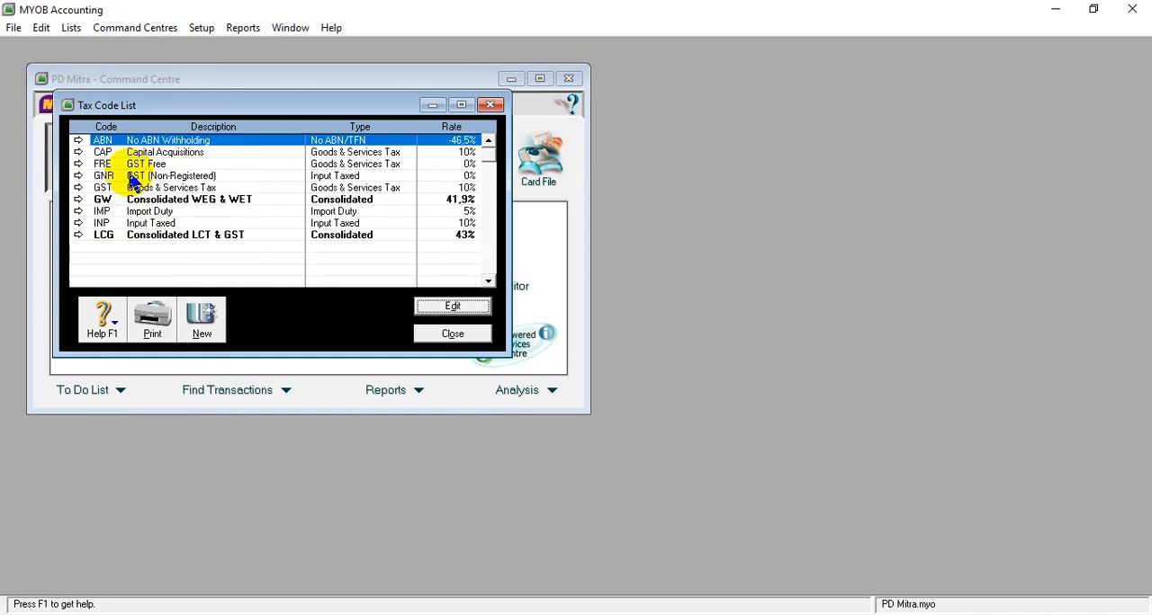
left_click(79, 141)
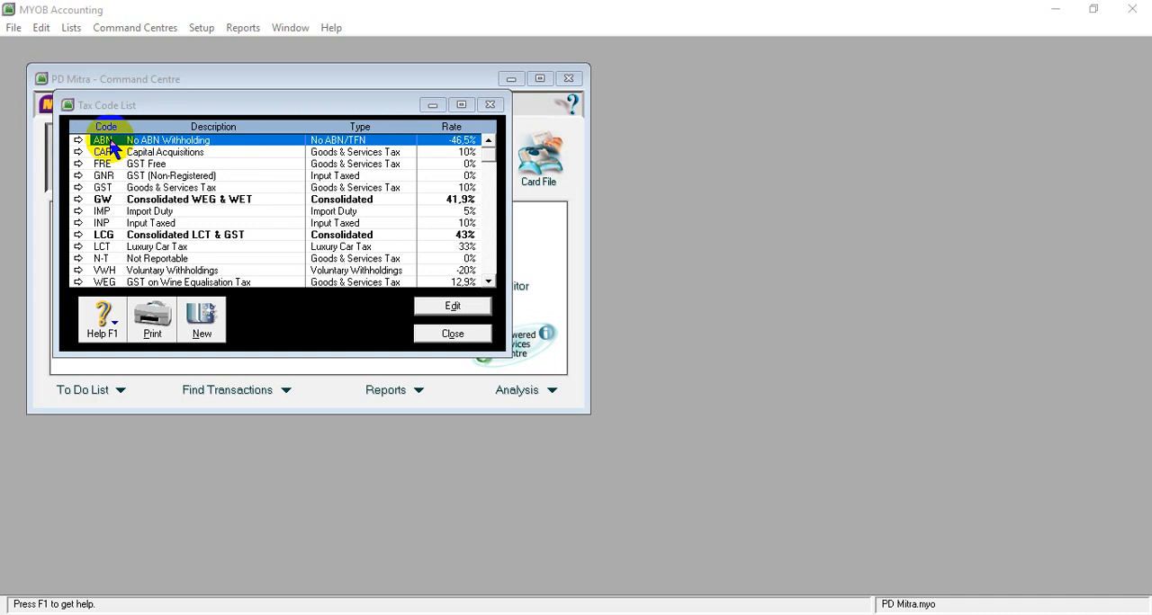
right_click(114, 151)
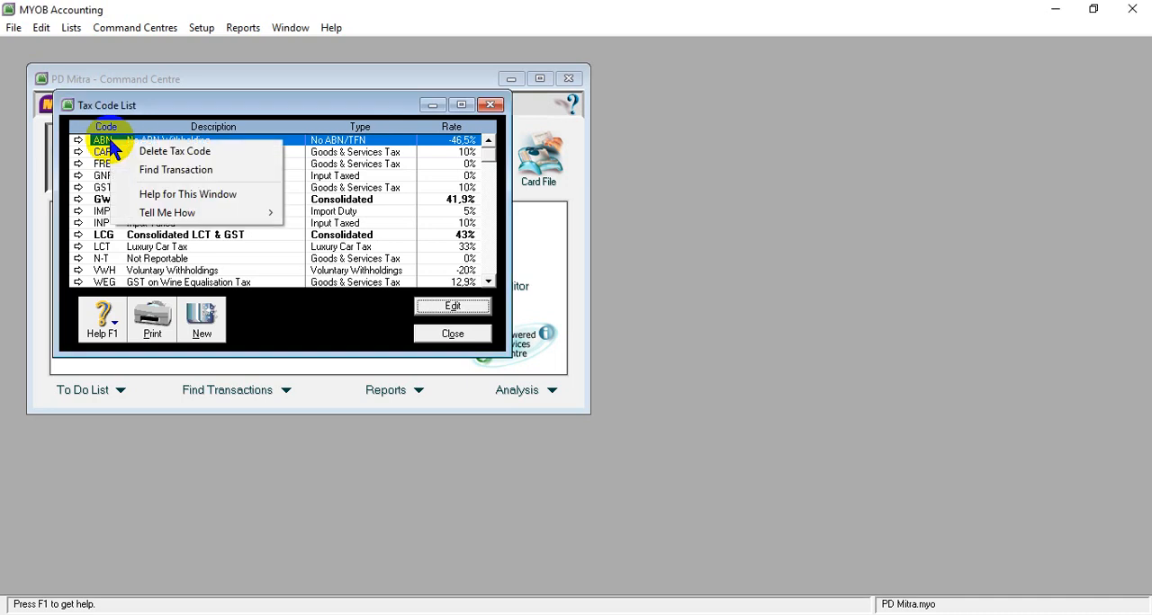
left_click(162, 154)
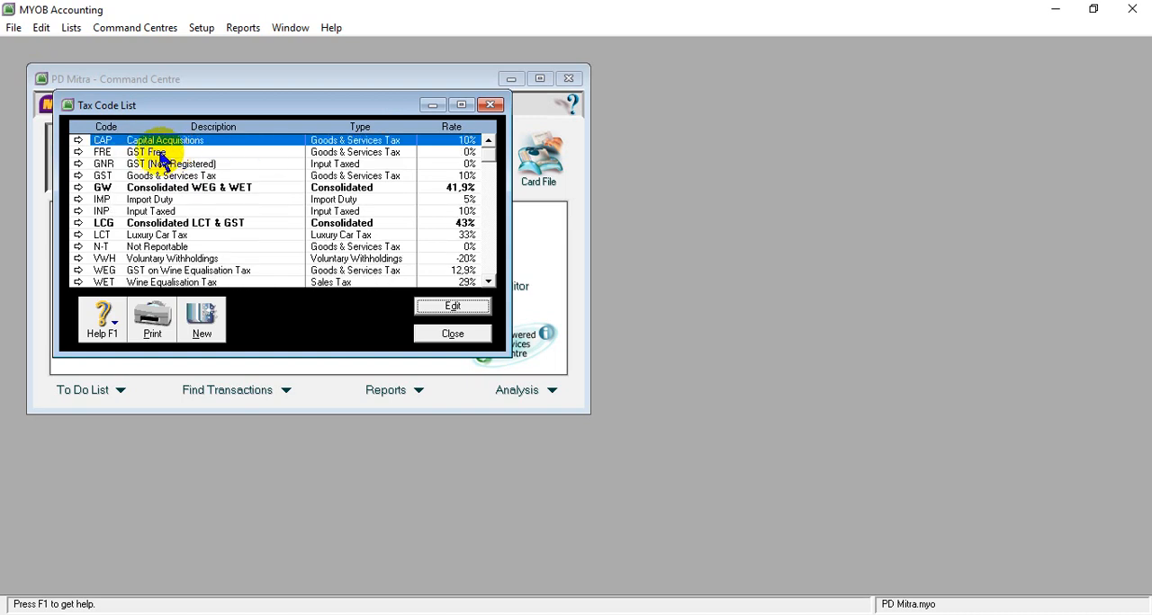
- Delete the CAP (Capital Acquisitions), FRE (GST Free) and GNR (GST Non-Registered) tax codes
right_click(101, 151)
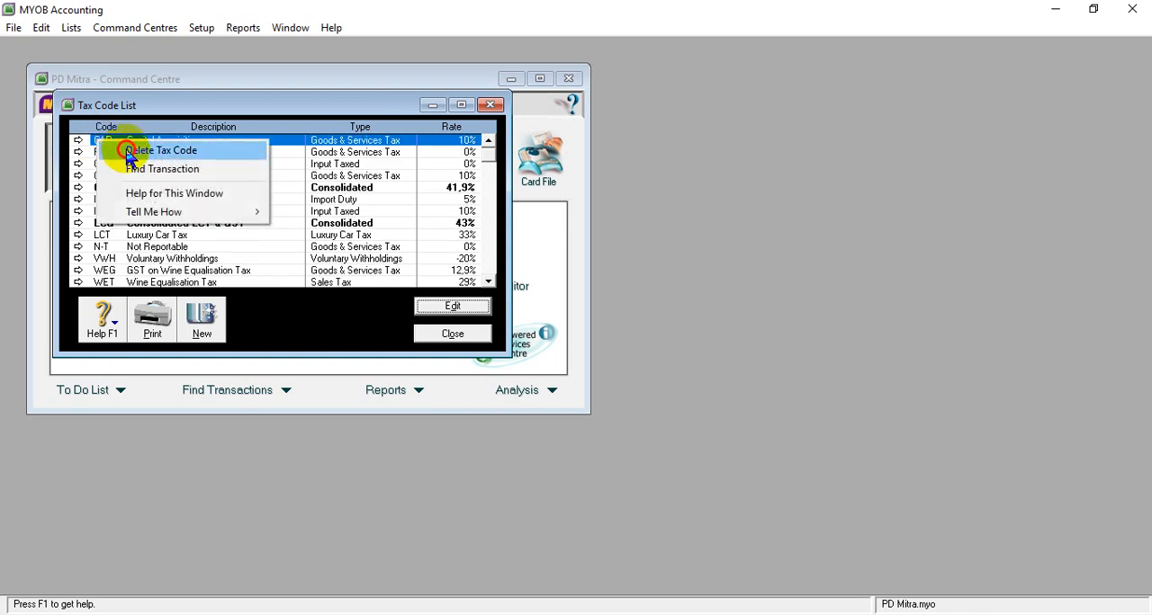
left_click(133, 148)
right_click(108, 151)
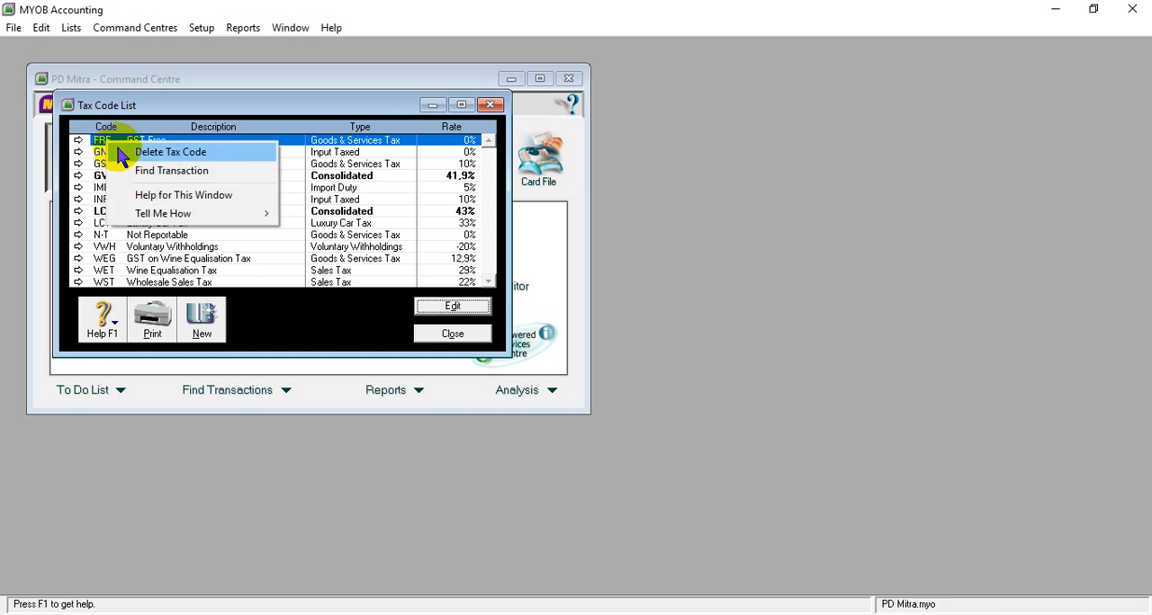
left_click(115, 150)
right_click(108, 151)
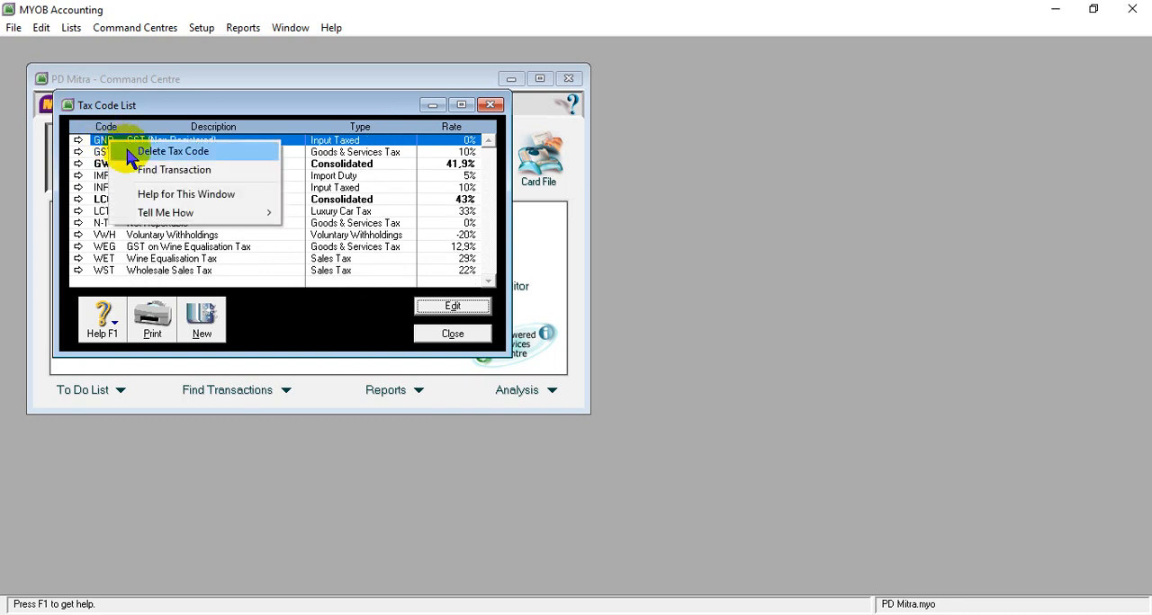
left_click(129, 153)
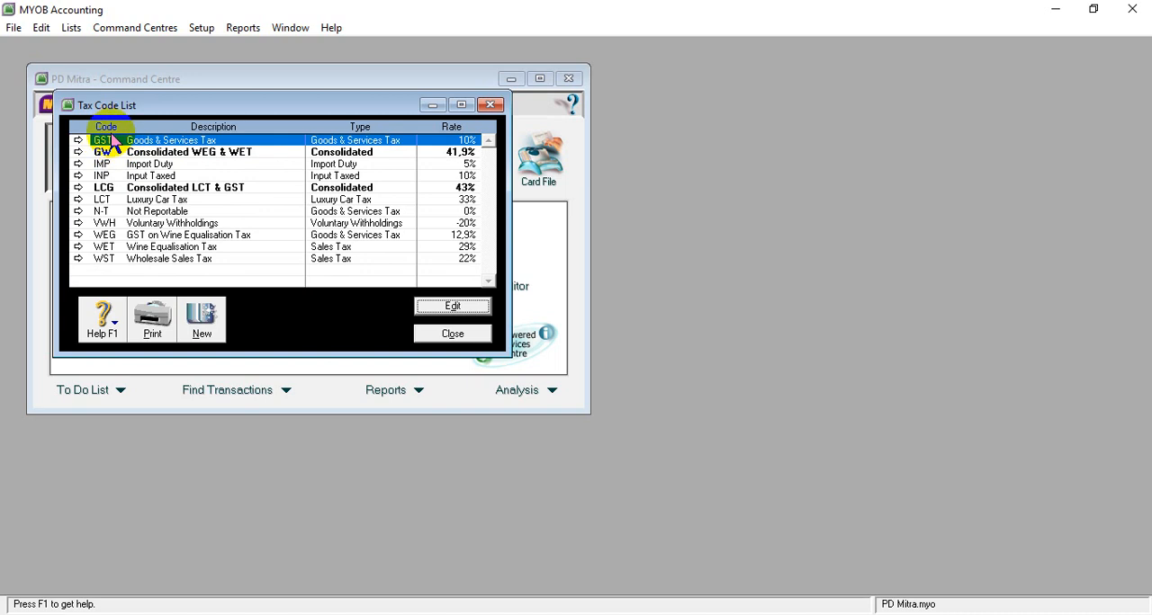
- Keep the GST code and delete the GW, IMP, INP, LCG and LCT tax codes
left_click(107, 153)
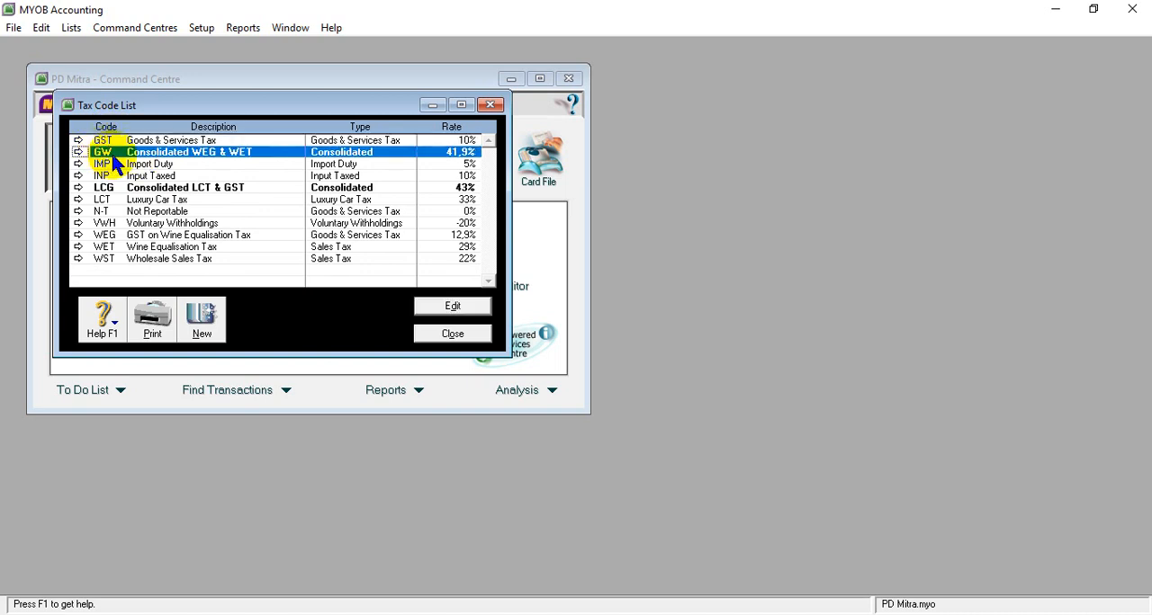
right_click(108, 155)
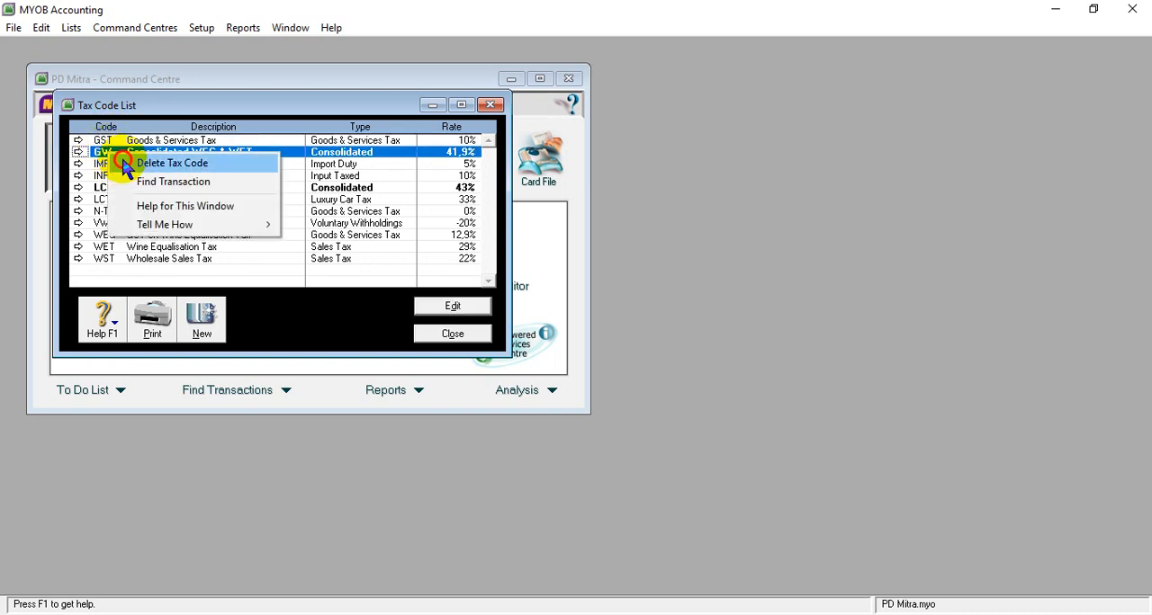
left_click(125, 166)
right_click(105, 155)
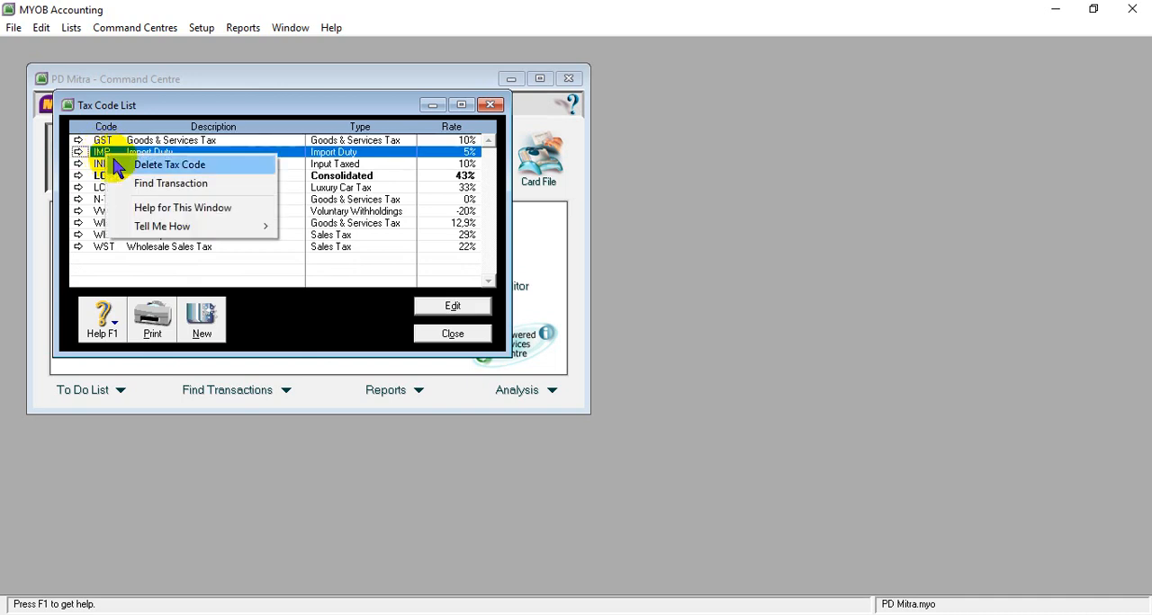
left_click(113, 162)
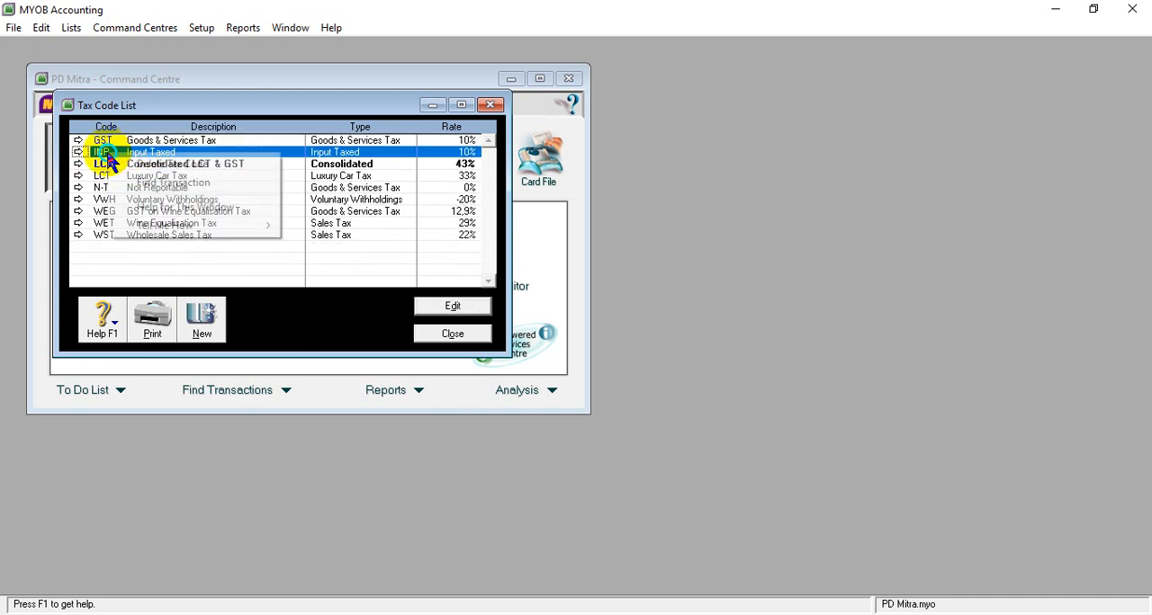
right_click(107, 157)
left_click(115, 163)
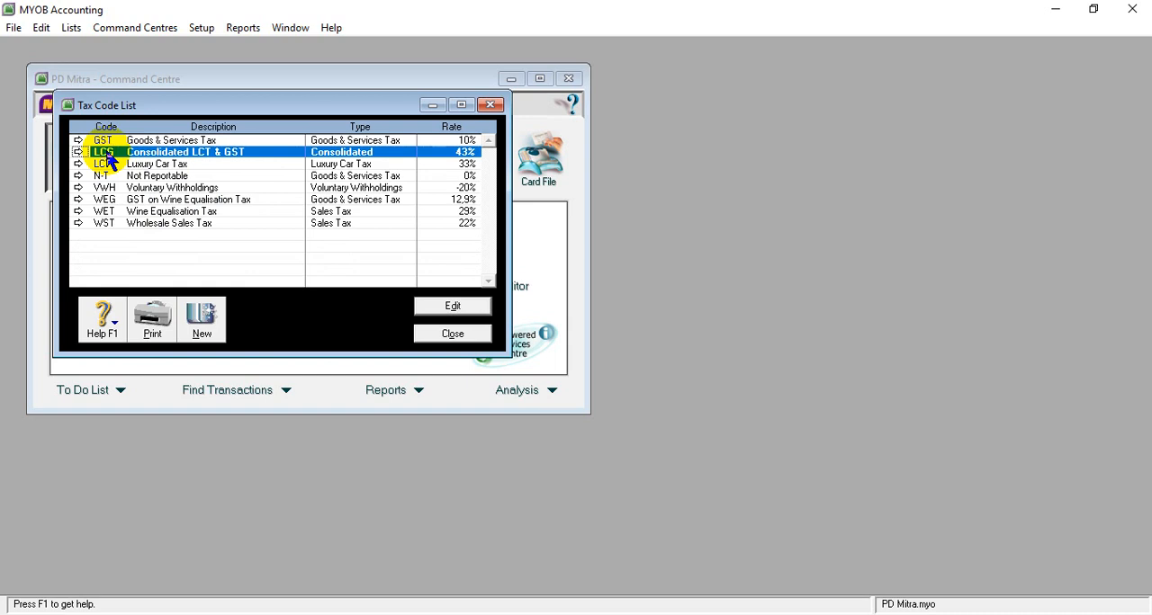
right_click(108, 157)
left_click(115, 163)
right_click(104, 156)
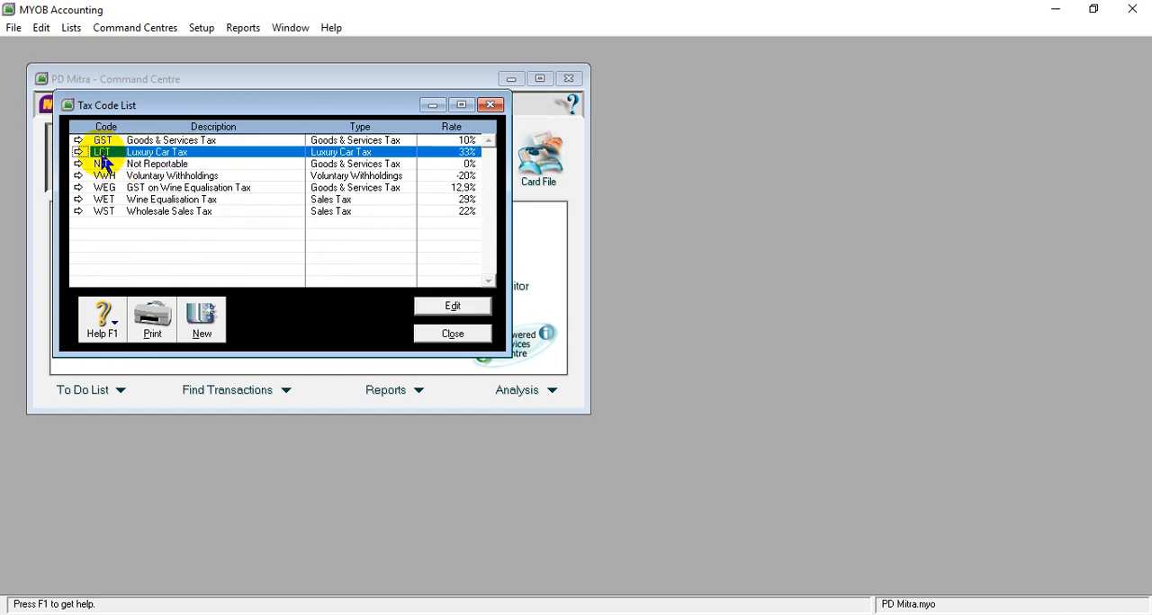
left_click(114, 162)
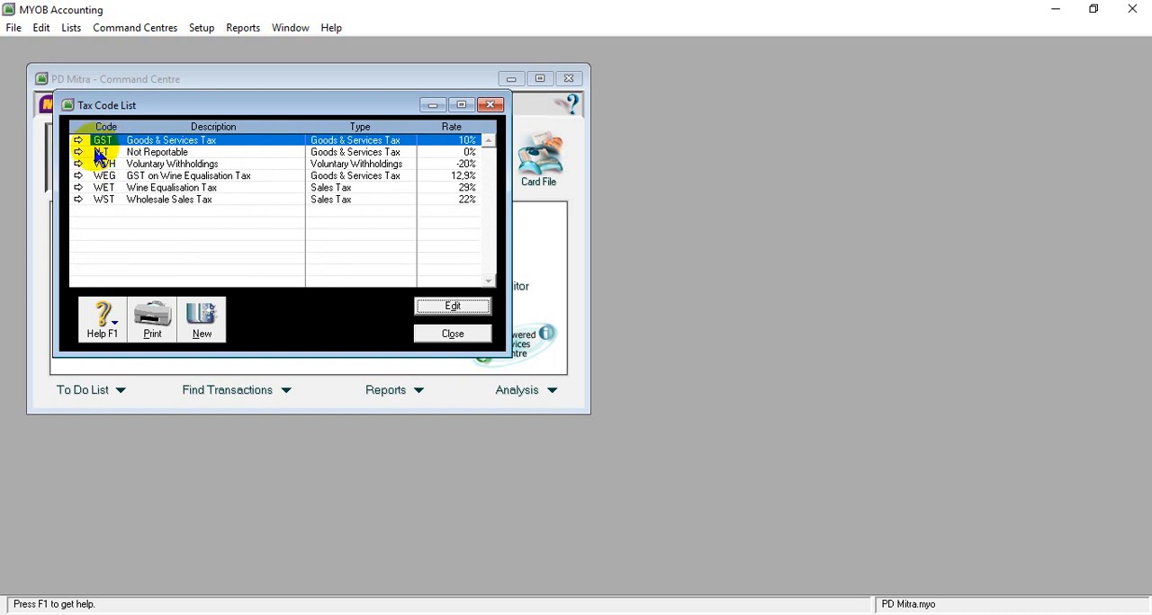
- Keep the N-T code and delete the VWH, WEG, WET and WST tax codes
left_click(106, 166)
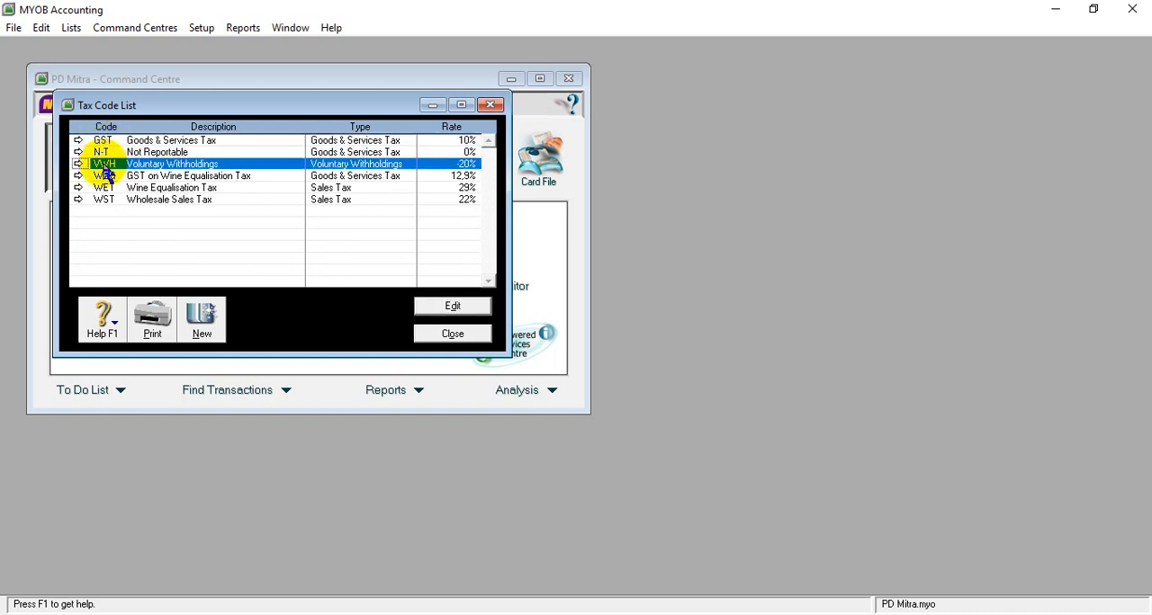
right_click(107, 171)
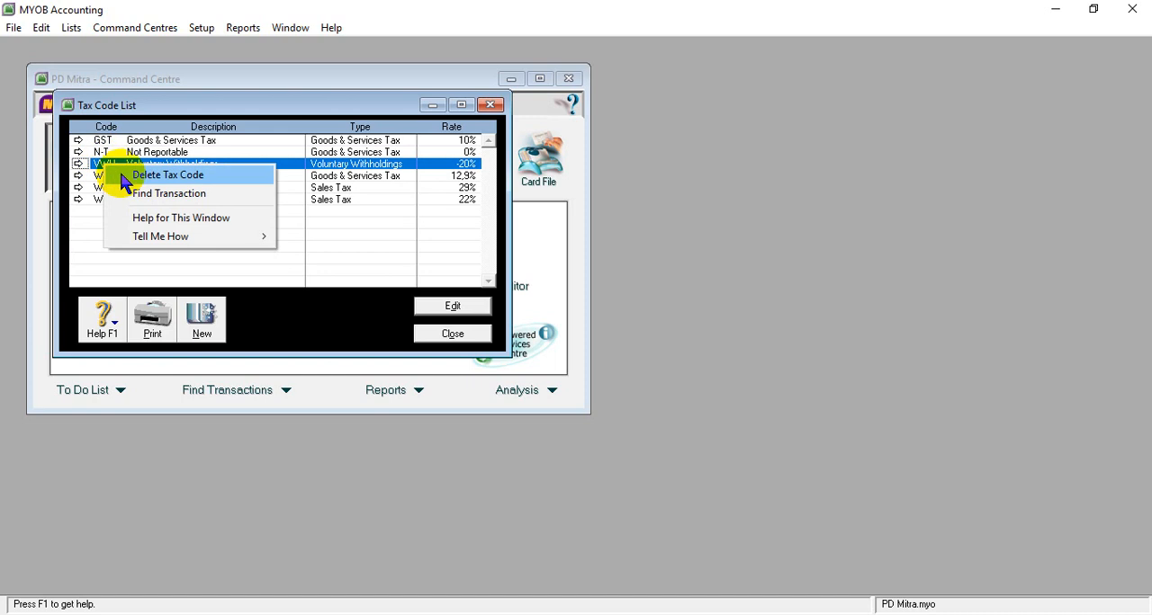
left_click(112, 175)
left_click(108, 165)
right_click(108, 167)
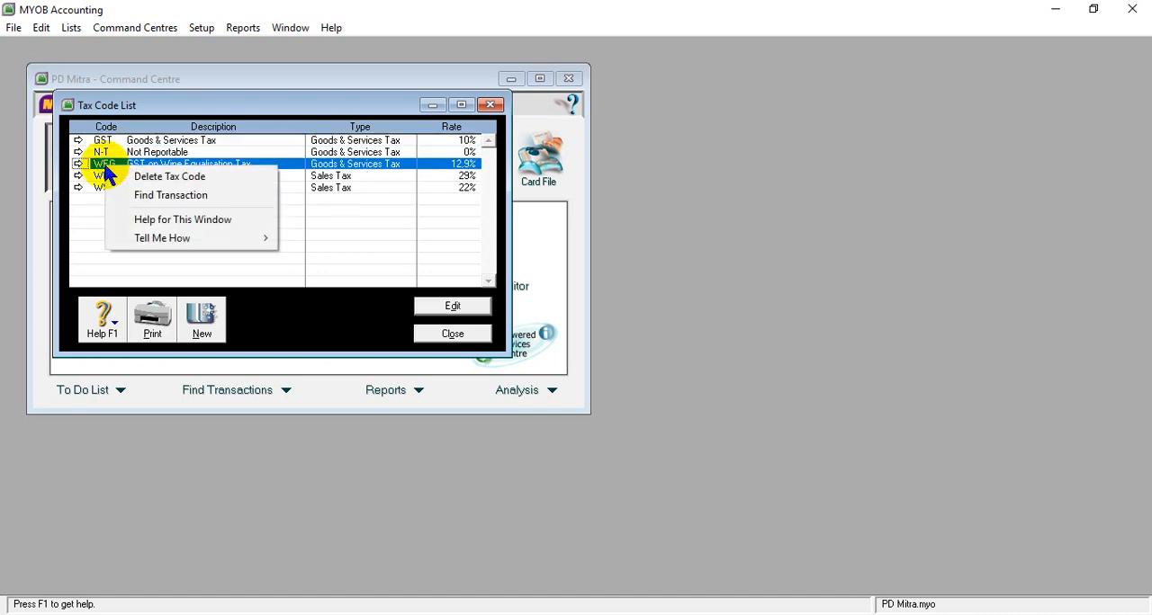
left_click(113, 176)
left_click(104, 165)
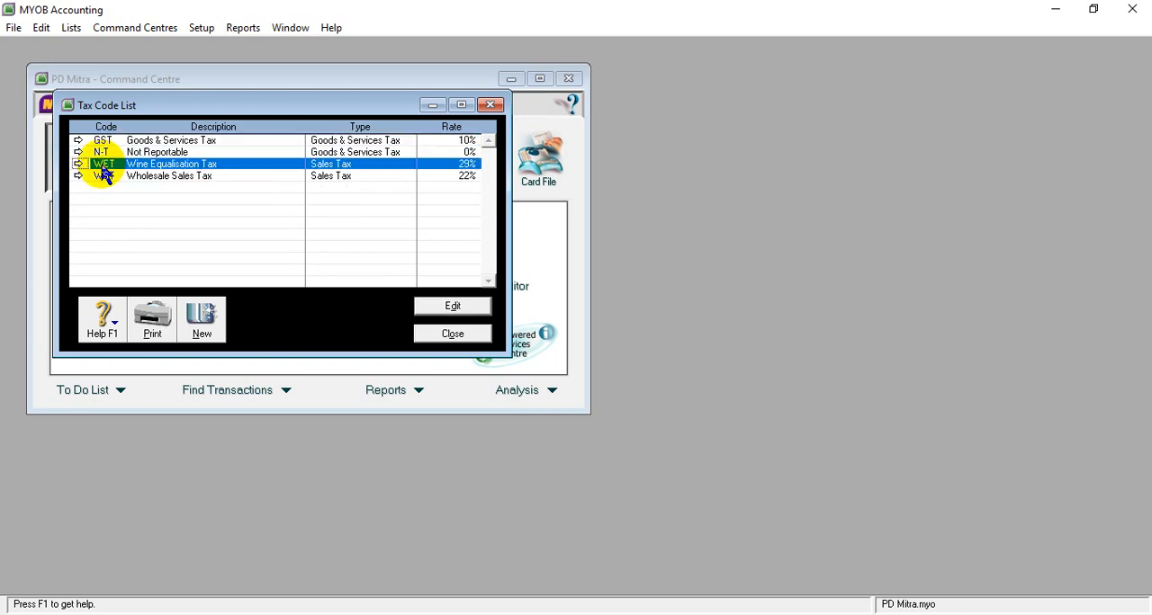
right_click(105, 165)
left_click(121, 176)
left_click(100, 163)
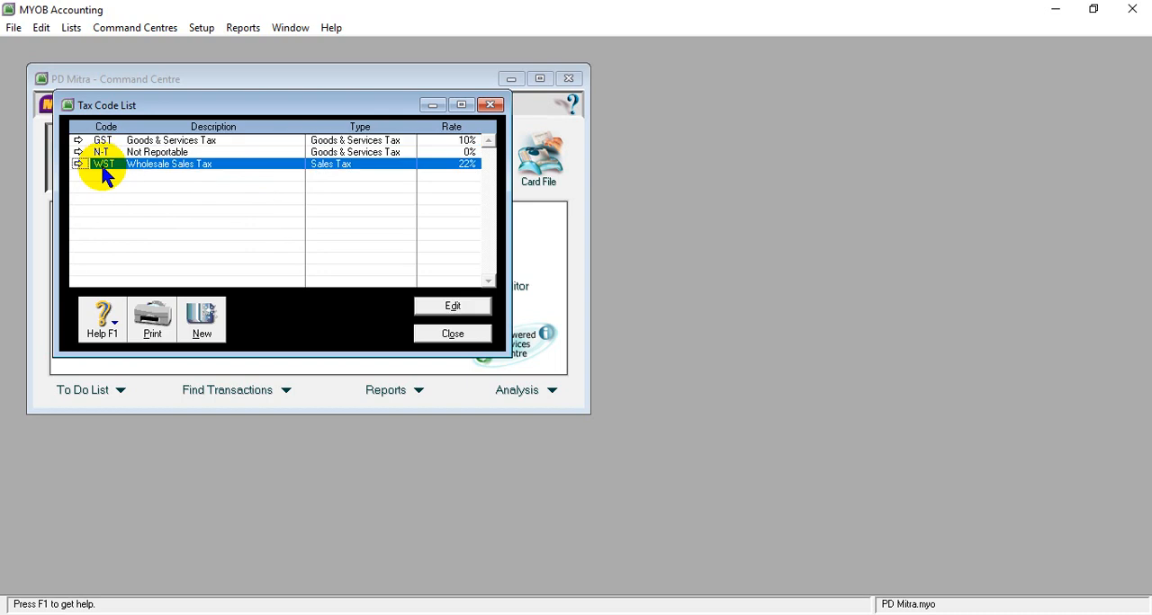
right_click(101, 171)
left_click(135, 176)
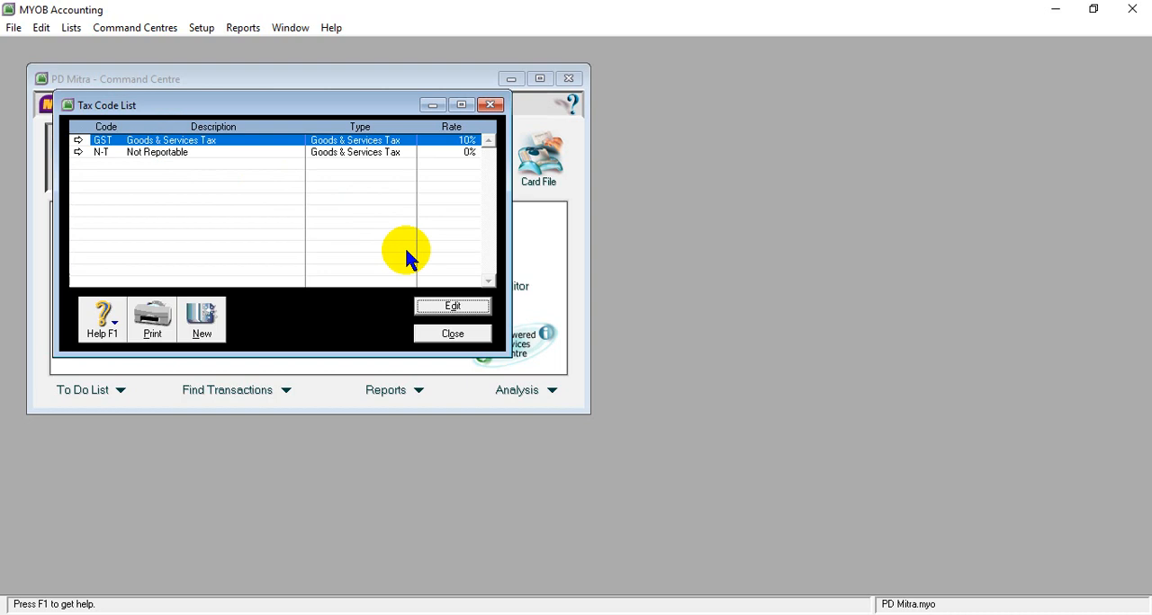
- Open the GST tax code for editing, rename the code to PPN and accept replacing the old code
left_click(437, 311)
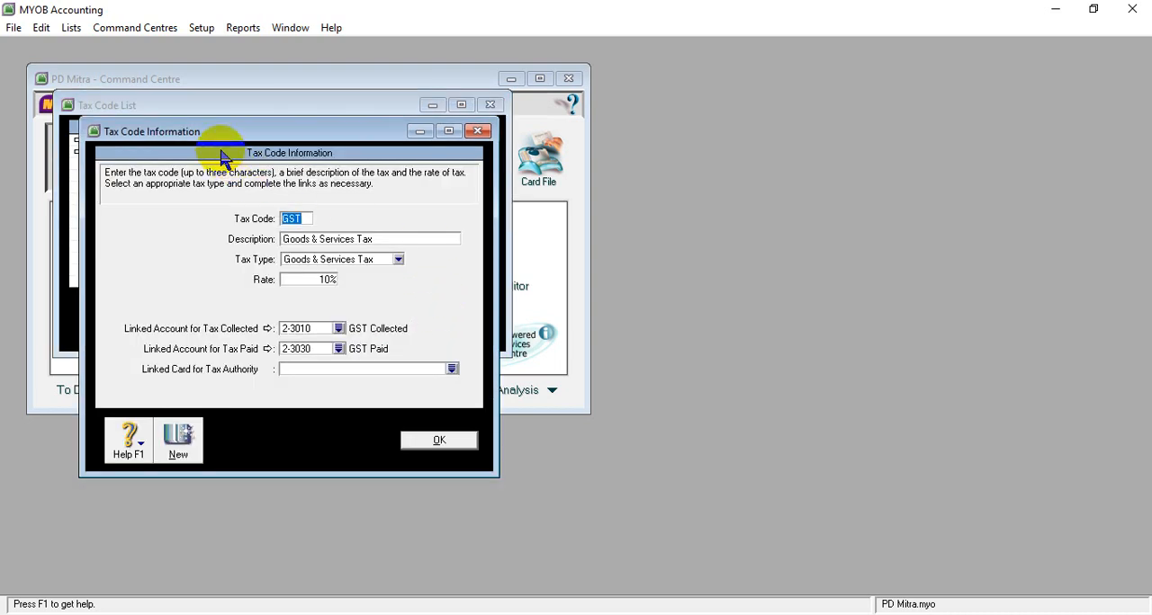
left_click_drag(206, 133, 311, 135)
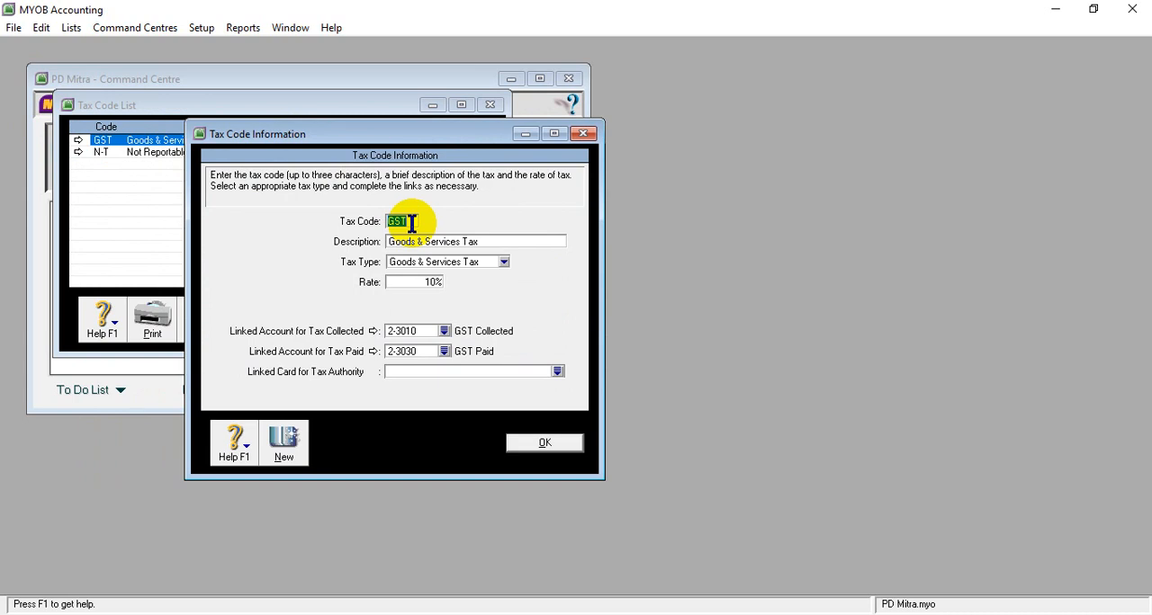
key("BackSpace")
type("F")
type("PN")
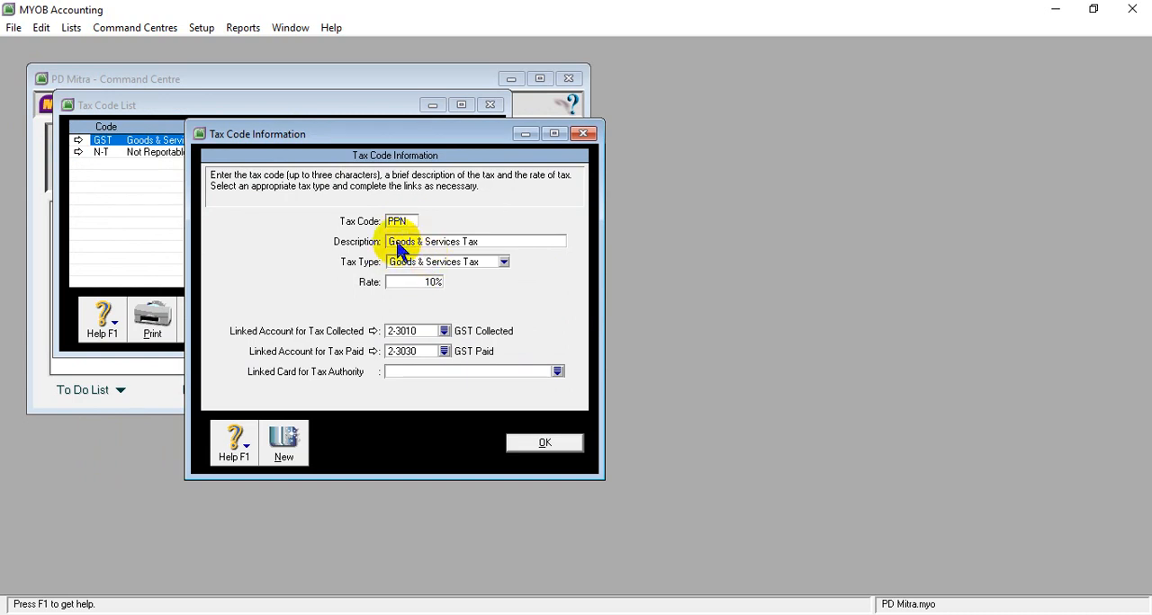
left_click(394, 243)
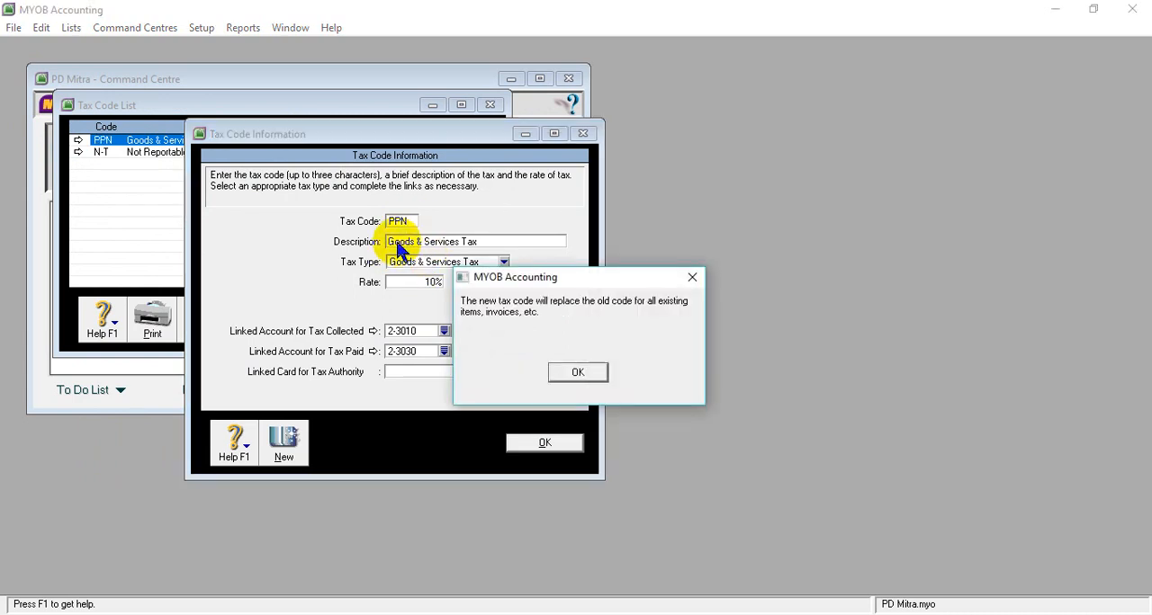
left_click(578, 372)
- Replace the PPN tax code's description with "Pajak Pertambahan Nilai"
key("BackSpace")
type("Pajak")
key("Menu")
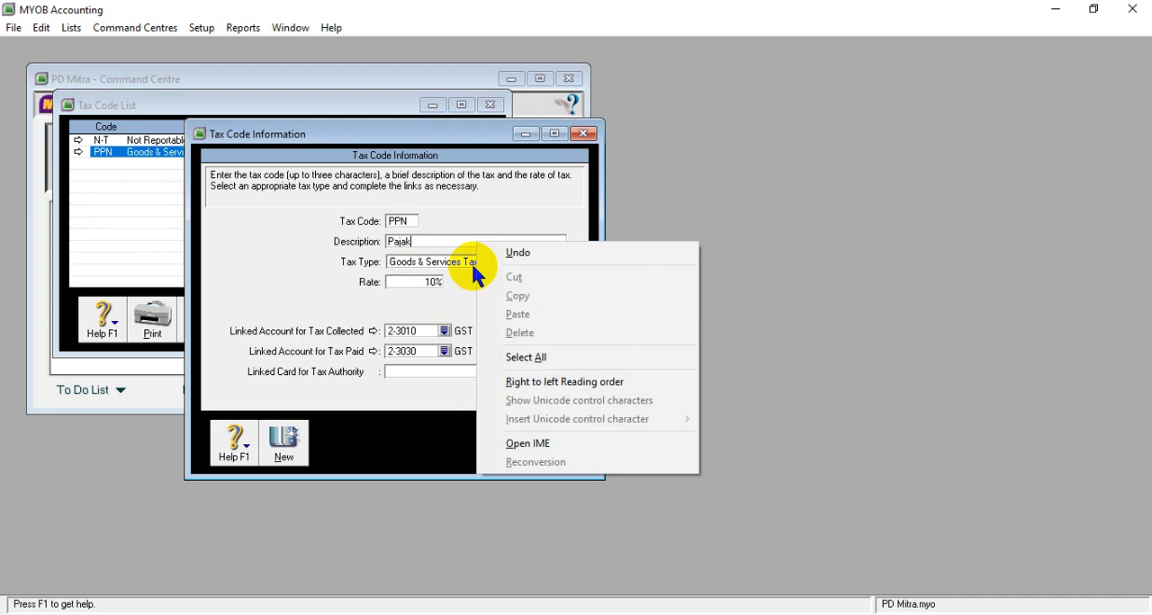
left_click(448, 244)
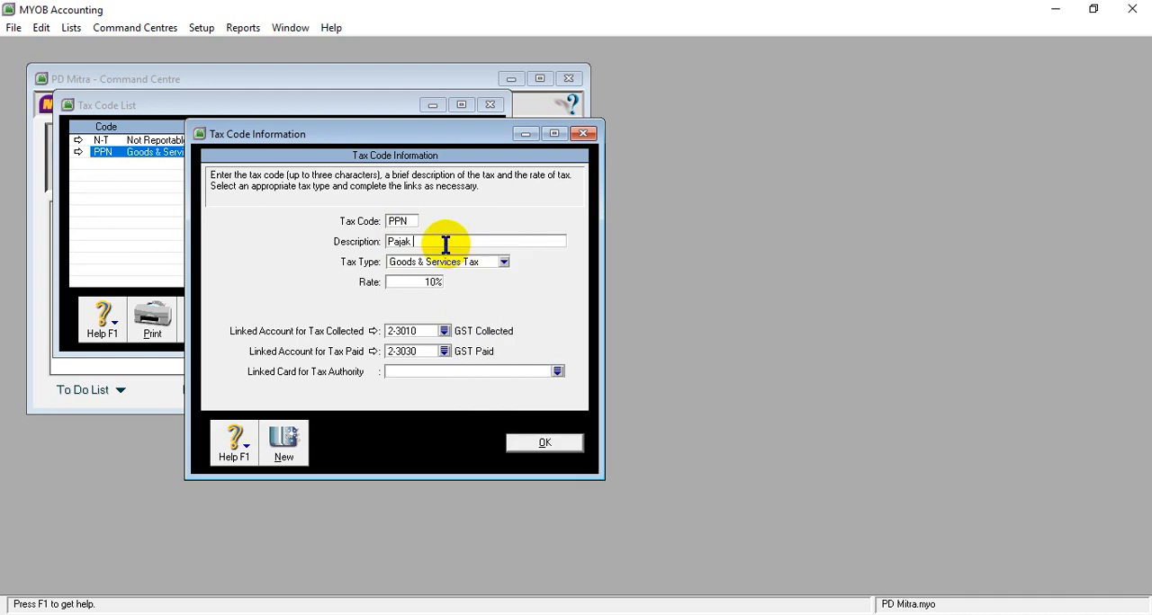
type("Pertambahan Nilai")
left_click(531, 443)
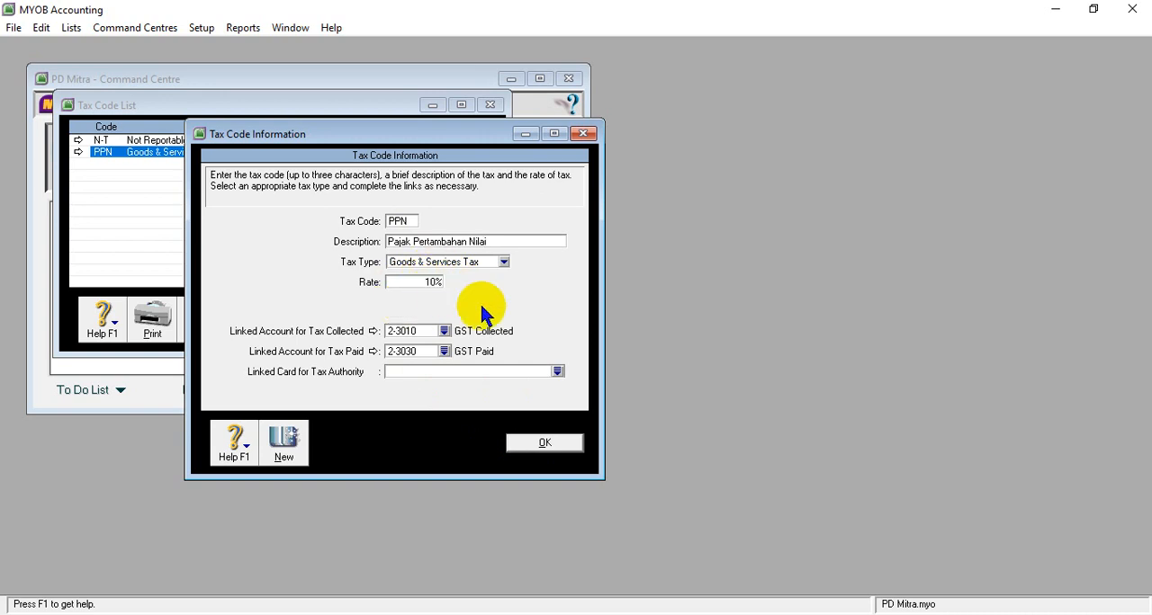
- Link the PPN code's tax collected to account 2-1500 PPN Outcome
left_click(444, 332)
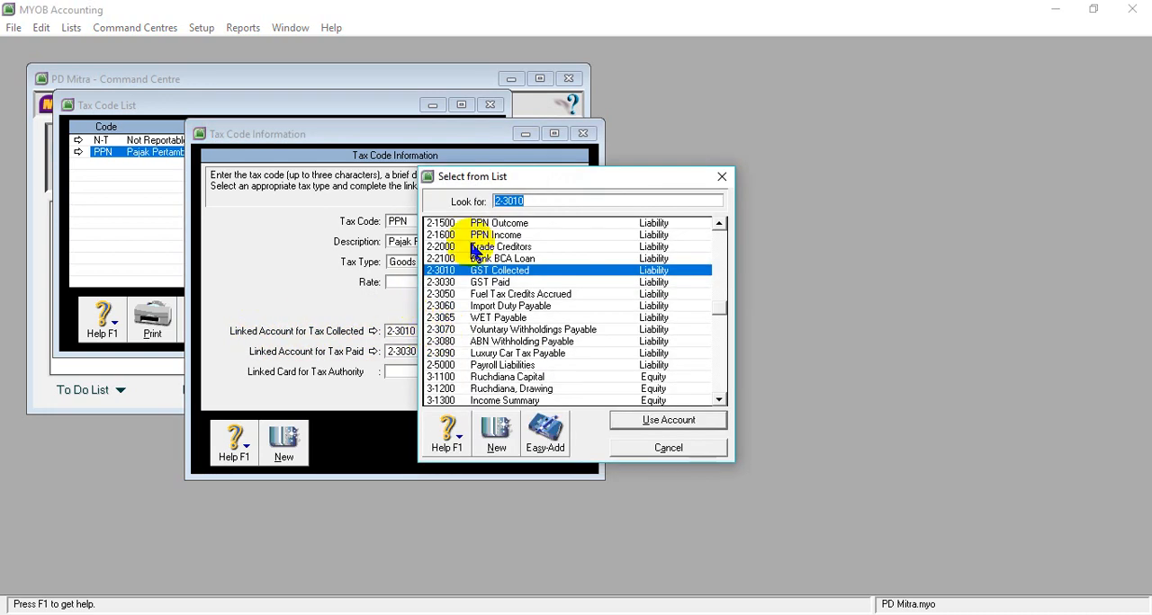
left_click(508, 225)
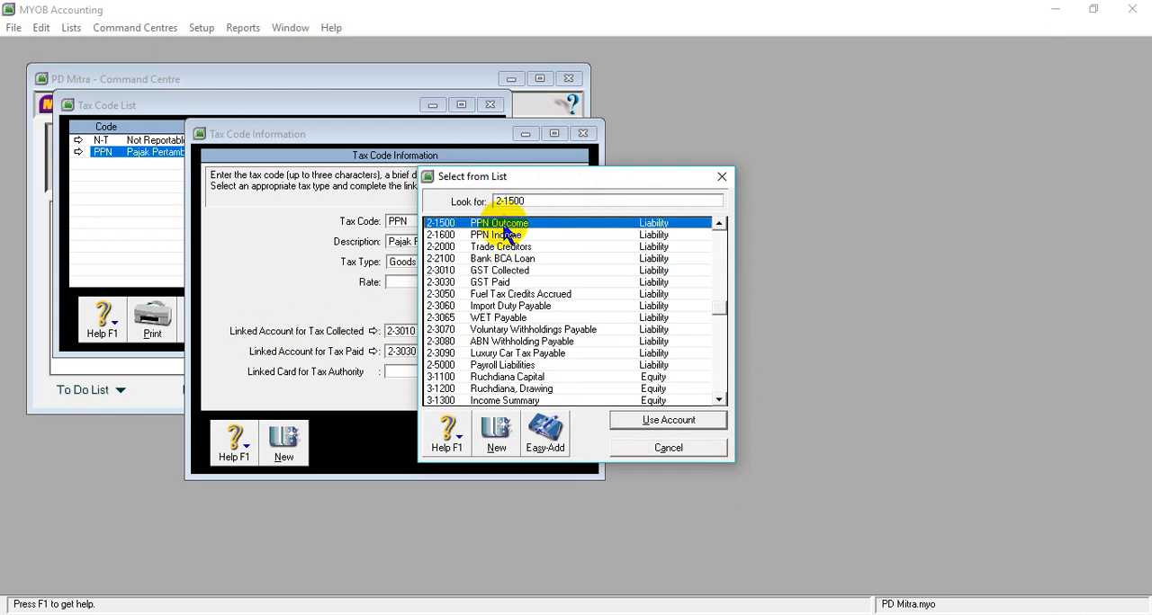
left_click(656, 424)
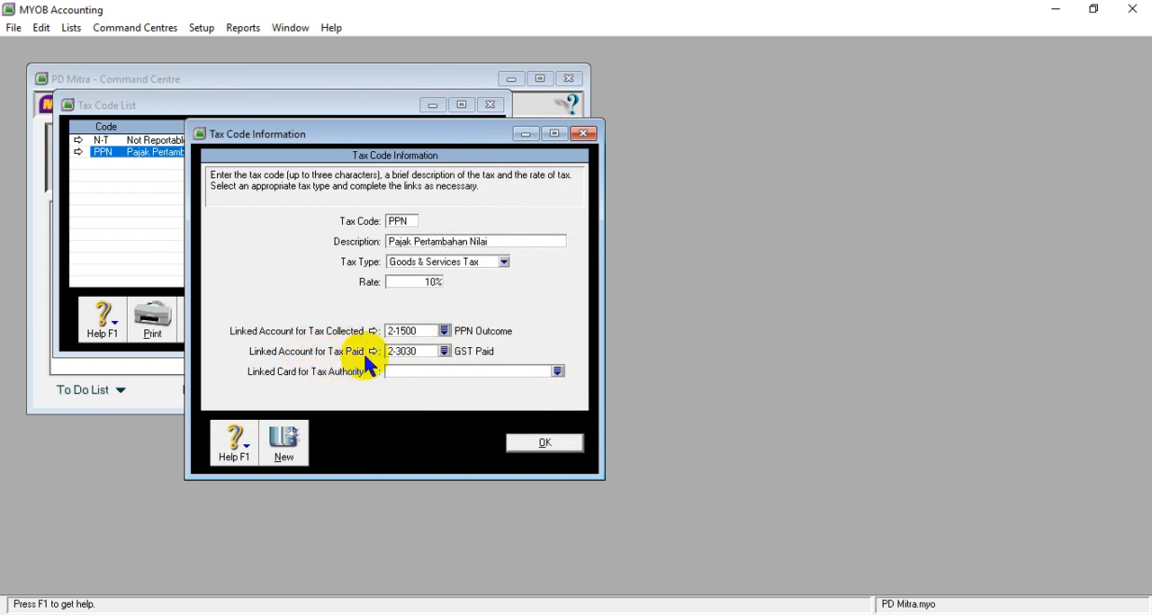
- Link the PPN code's tax paid to account 2-1600 PPN Income and save the tax code
left_click(445, 351)
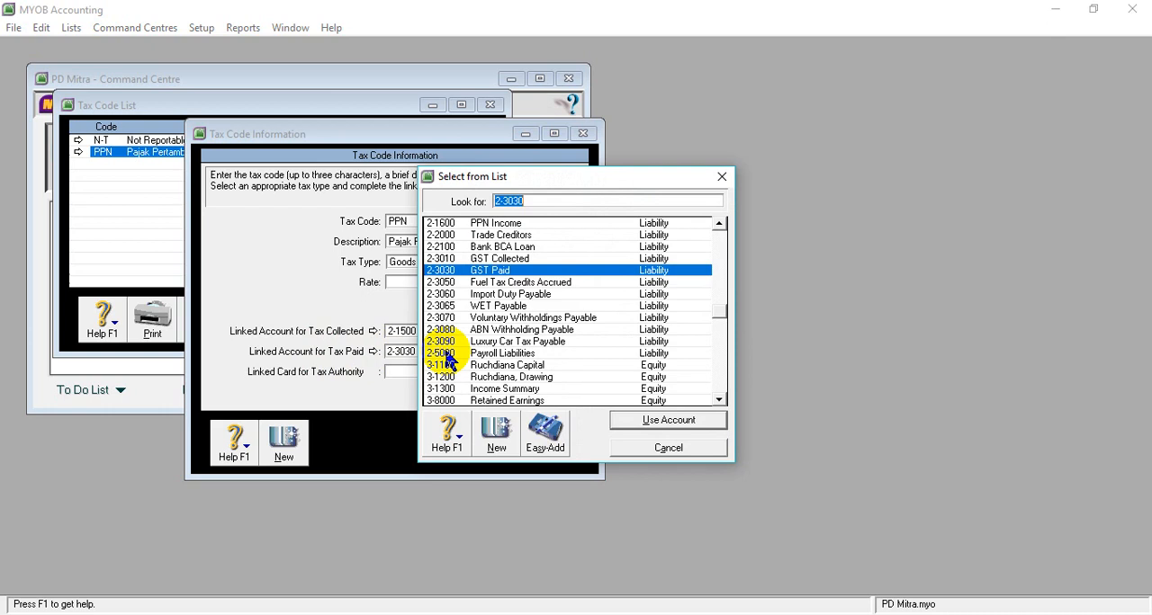
left_click(533, 223)
left_click(650, 421)
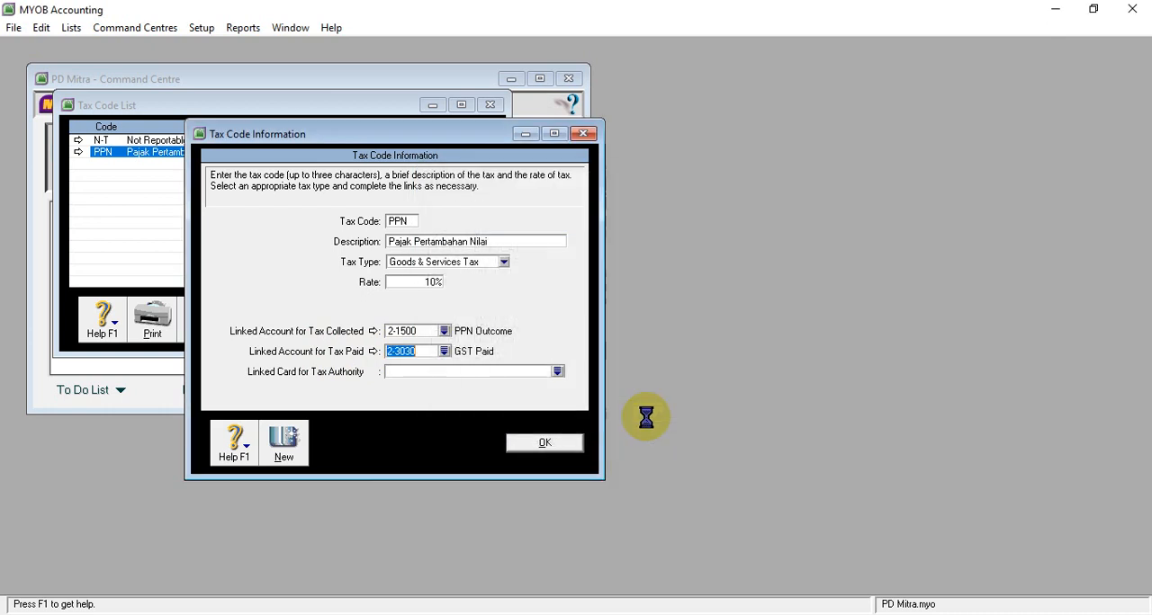
left_click(546, 443)
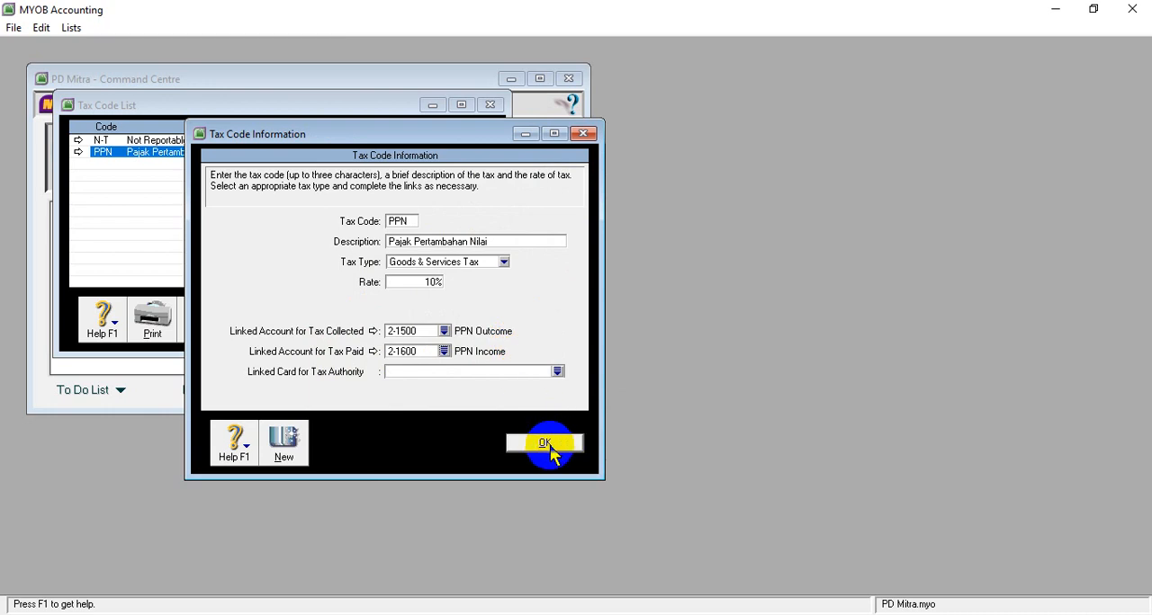
left_click(549, 445)
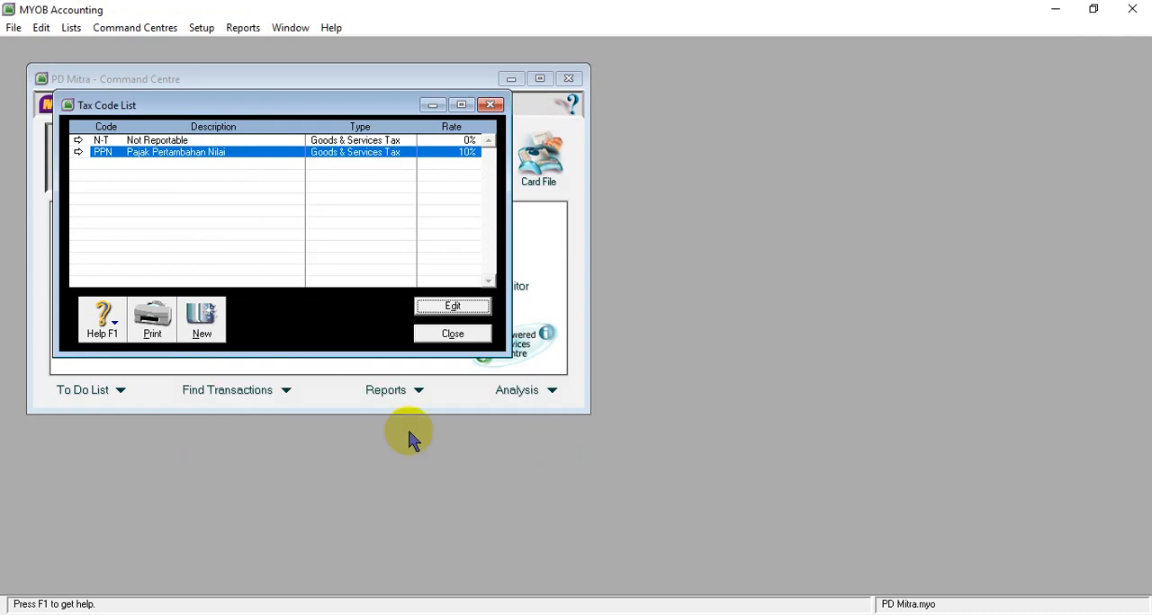
- Open the N-T tax code for editing and replace its description with "Tidak Kena Pajak"
left_click(101, 140)
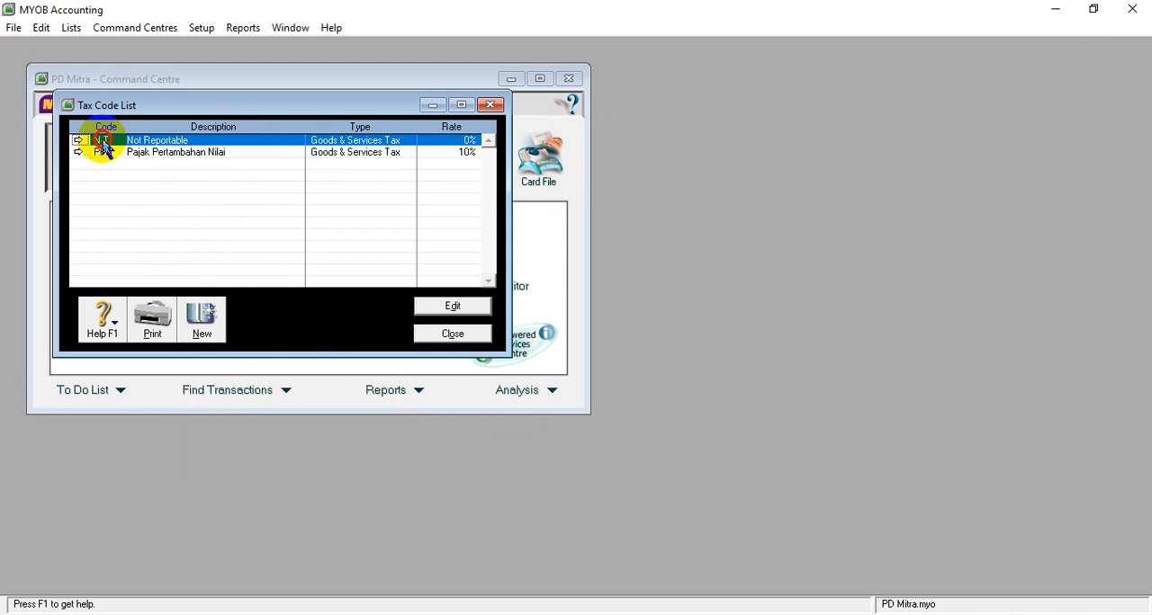
left_click(443, 308)
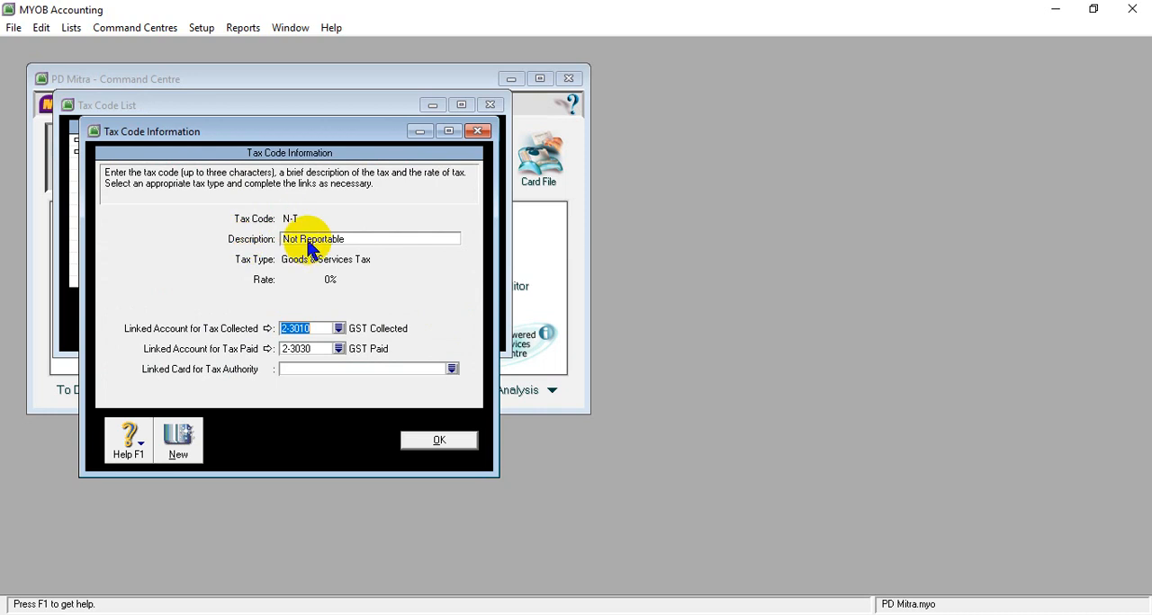
left_click(308, 240)
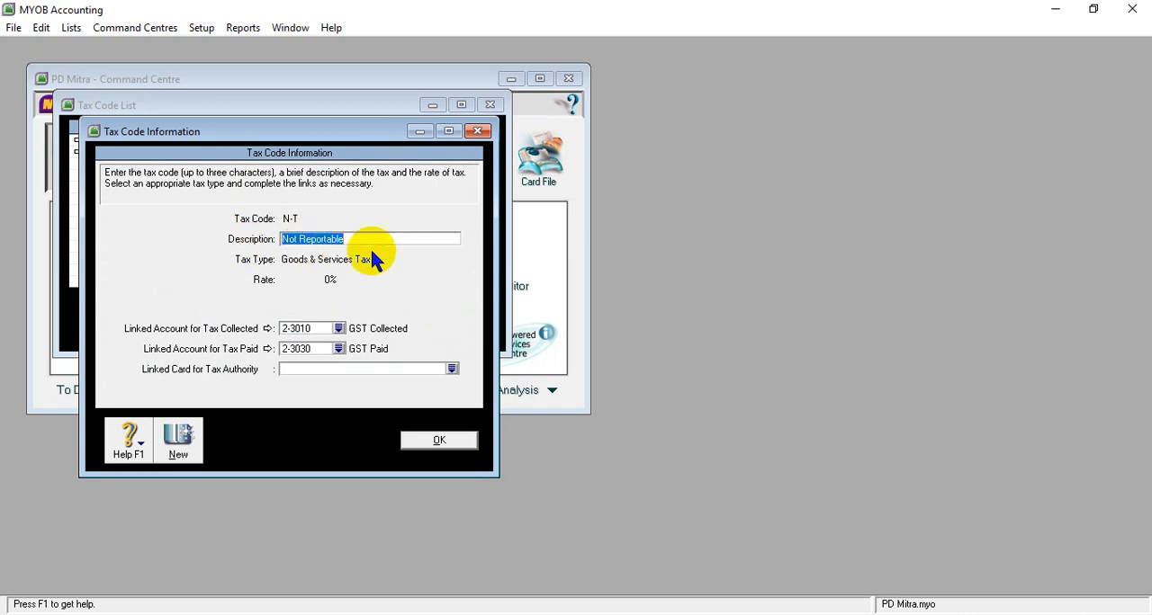
type("T")
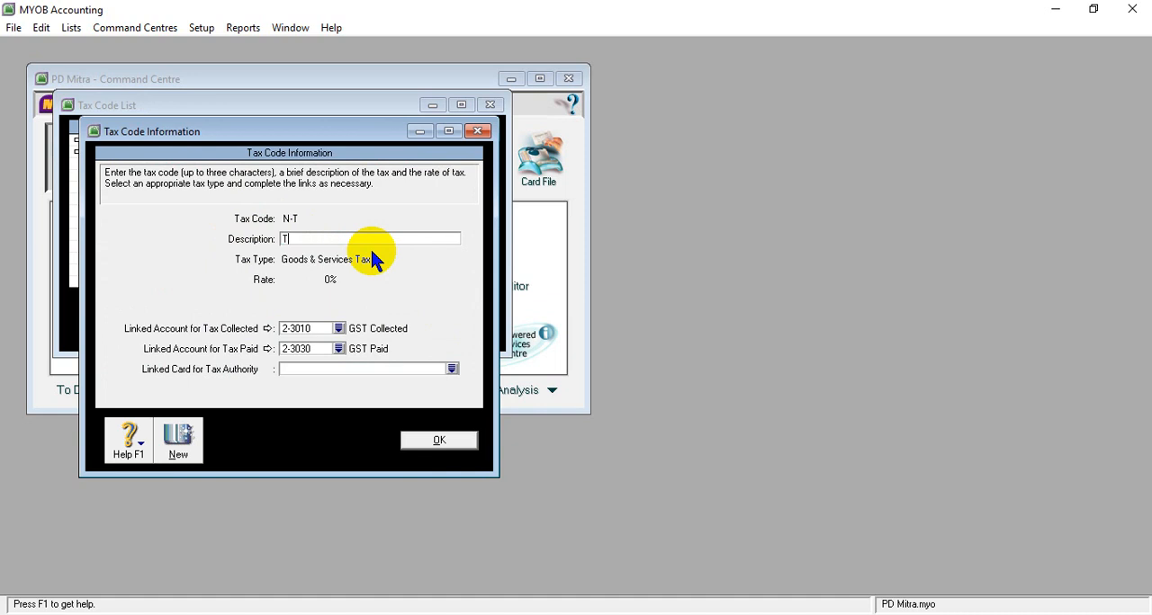
type("idak Kena")
right_click(370, 247)
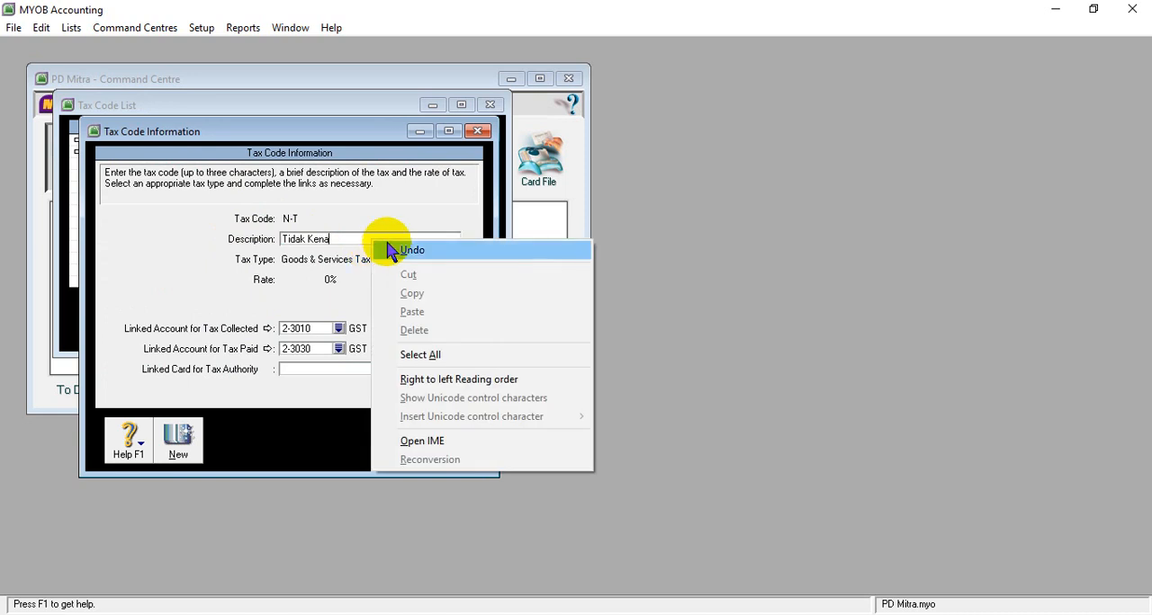
left_click(335, 238)
type("Pajak")
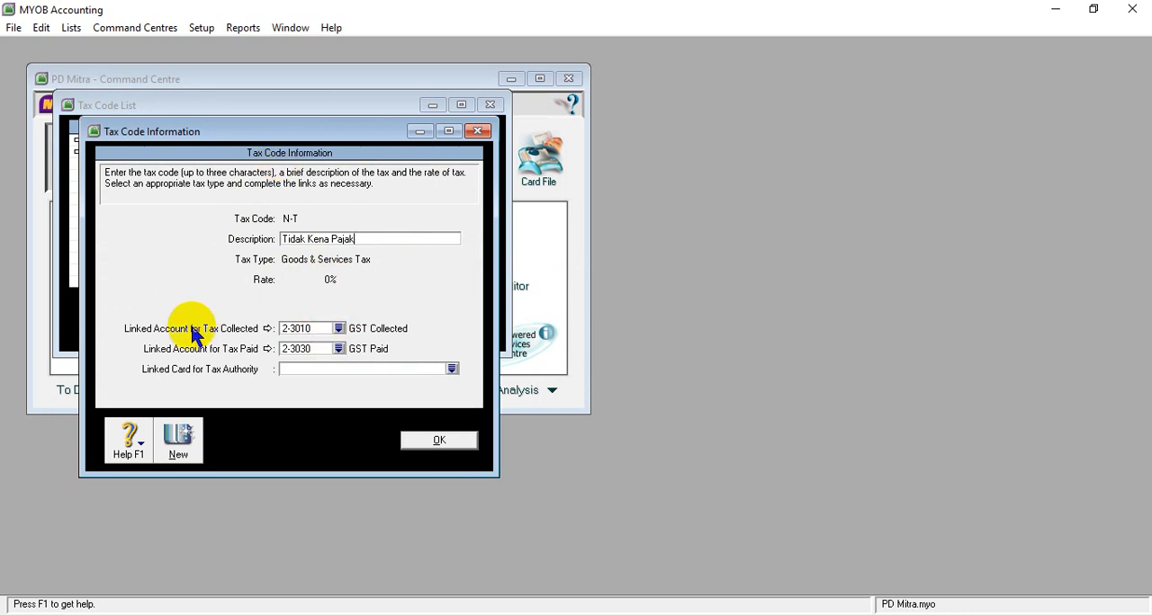
- Link the N-T code's tax collected to 2-1500 PPN Outcome and tax paid to 2-1600 PPN Income, saving the code and closing the tax code list
left_click(338, 329)
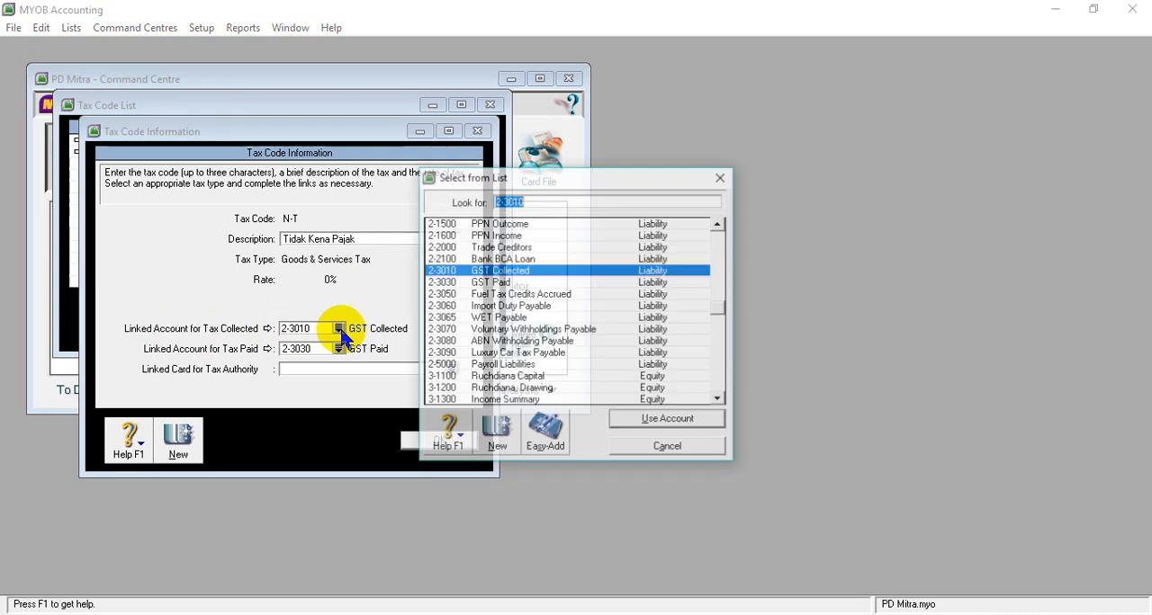
left_click(540, 224)
left_click(635, 420)
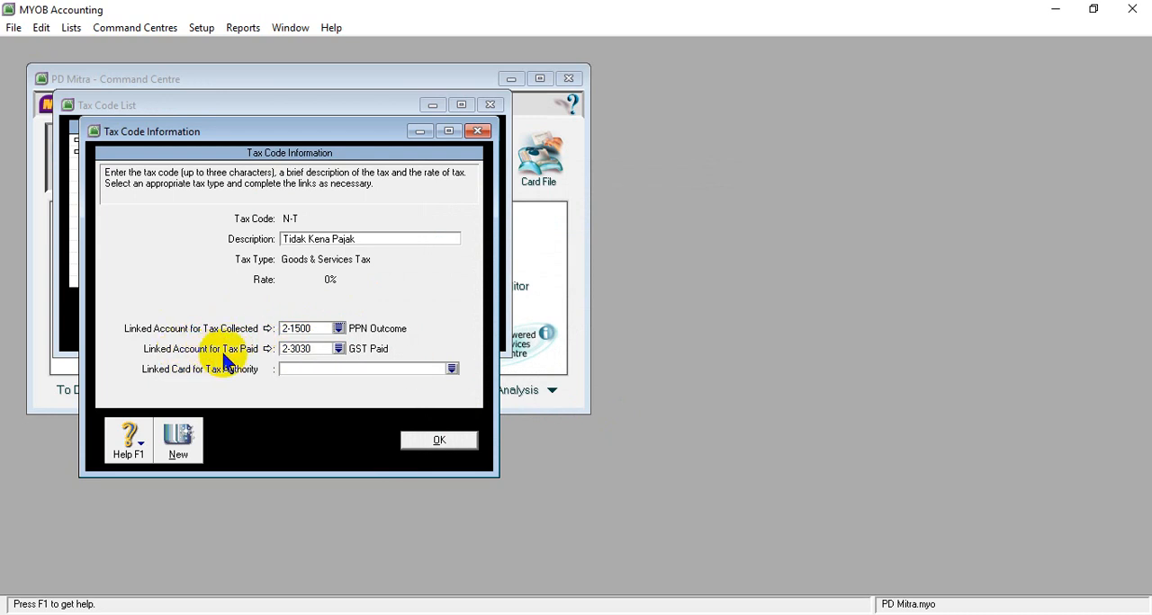
left_click(338, 348)
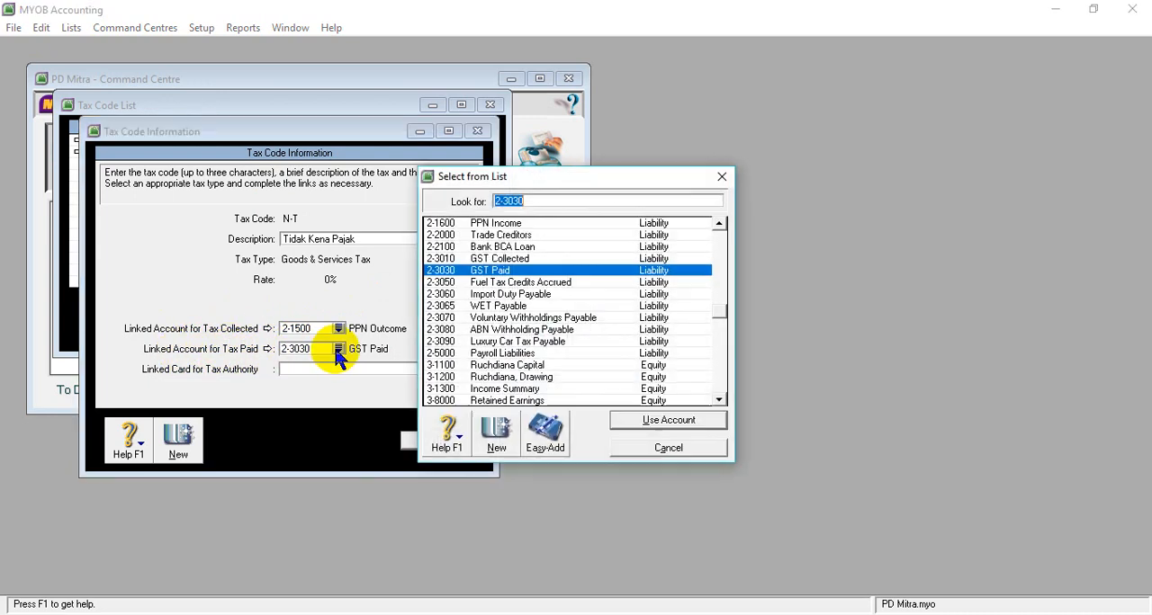
left_click(477, 223)
left_click(617, 422)
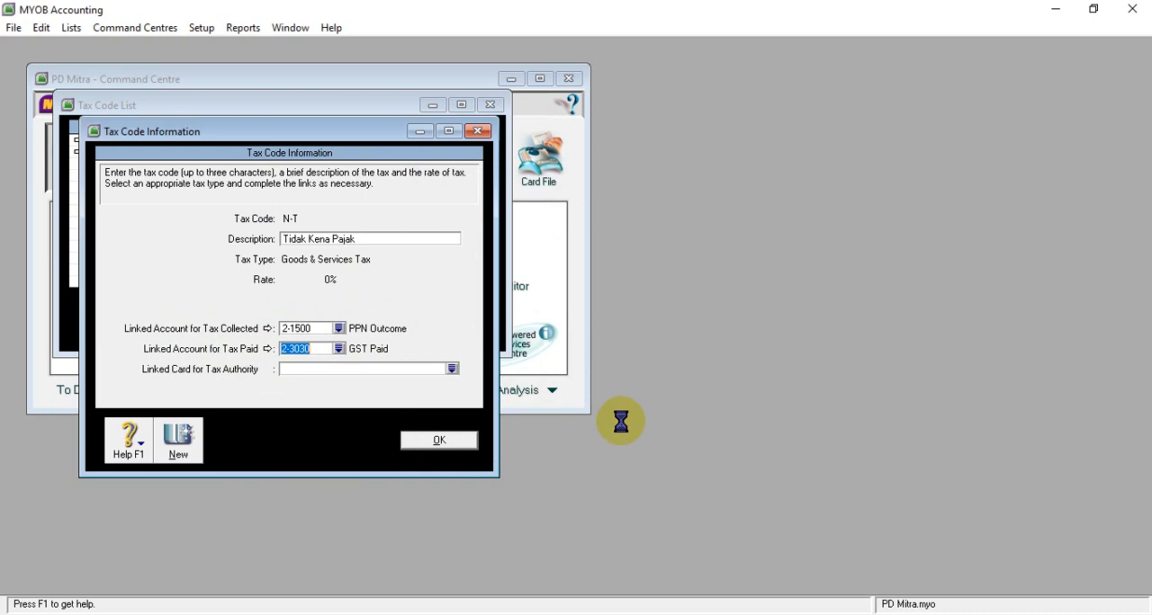
left_click(435, 443)
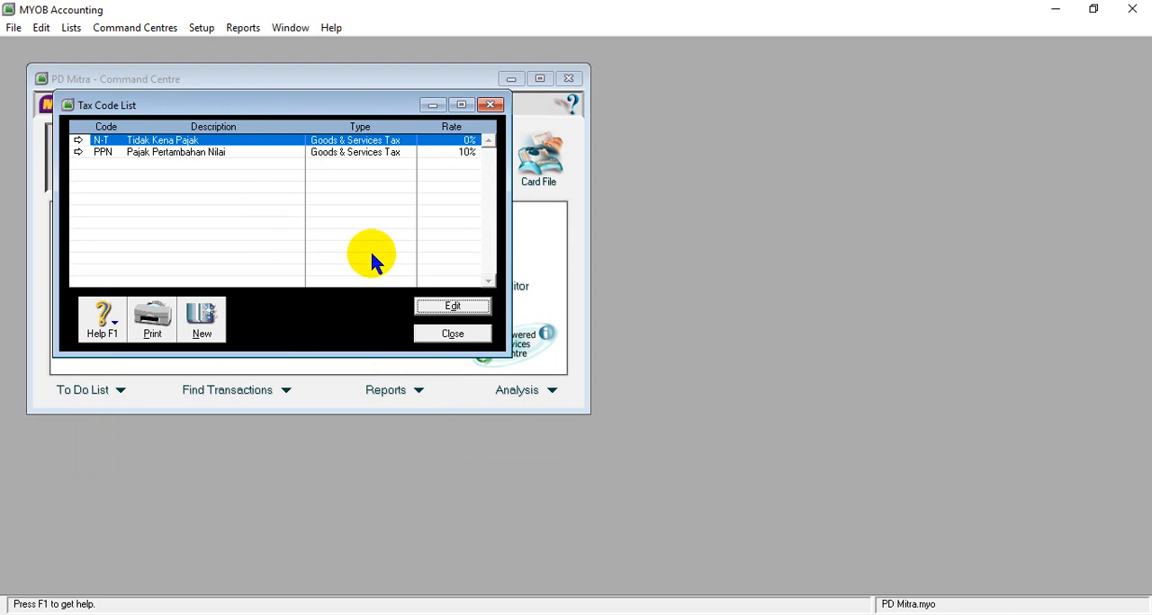
left_click(434, 335)
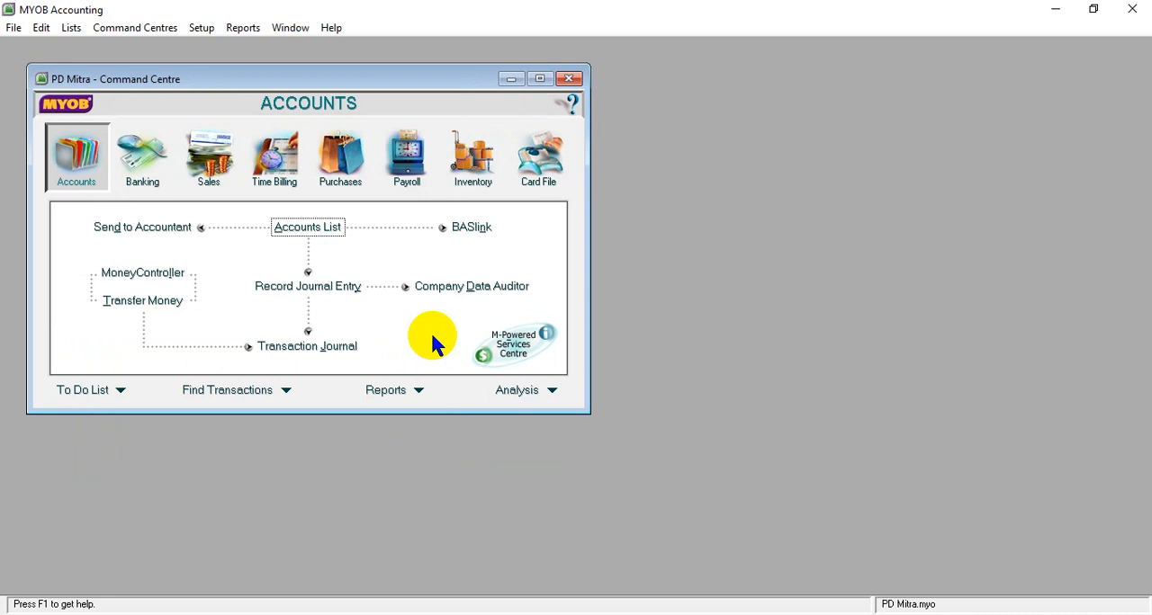
key("XF86AudioMute")
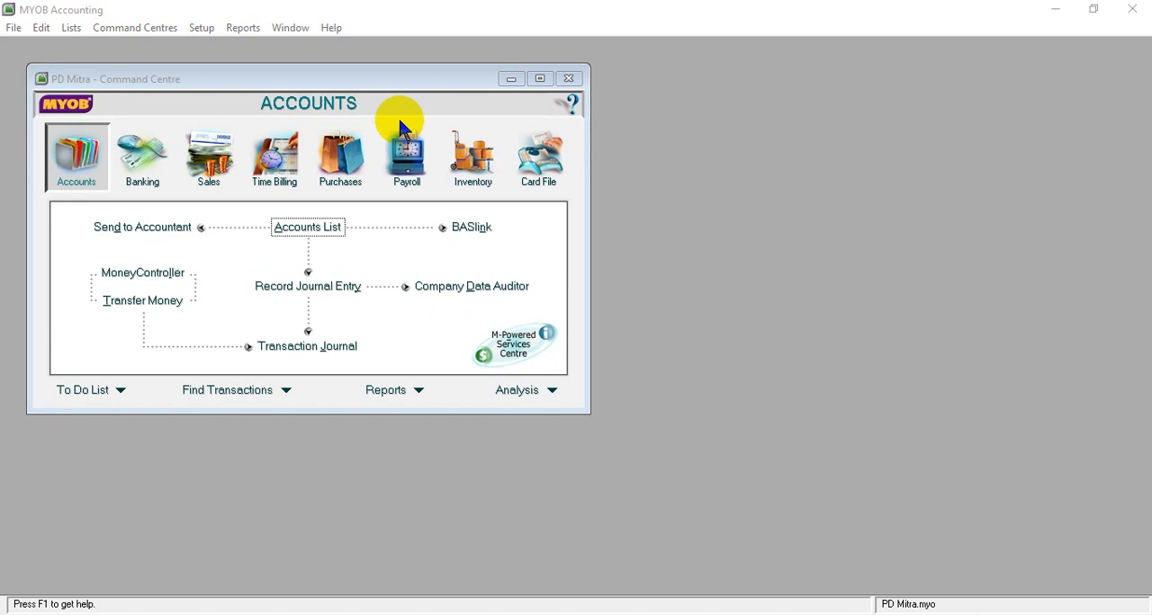
- Open the sales linked accounts and set the asset account for tracking receivables to 1-1300 Accounts Receivable
left_click(196, 29)
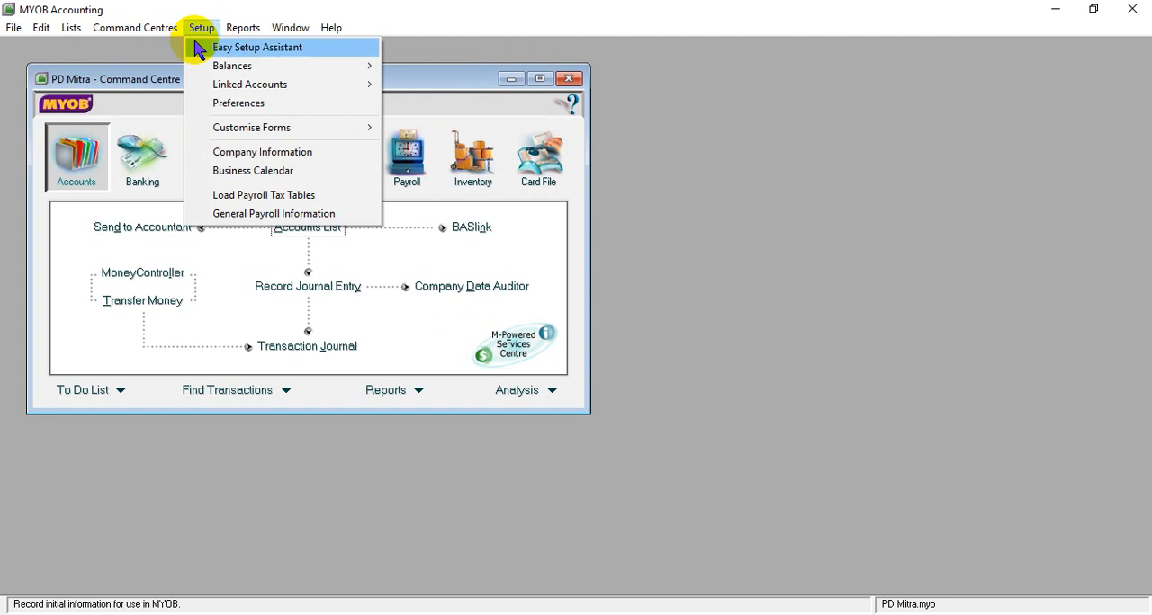
mouse_move(220, 94)
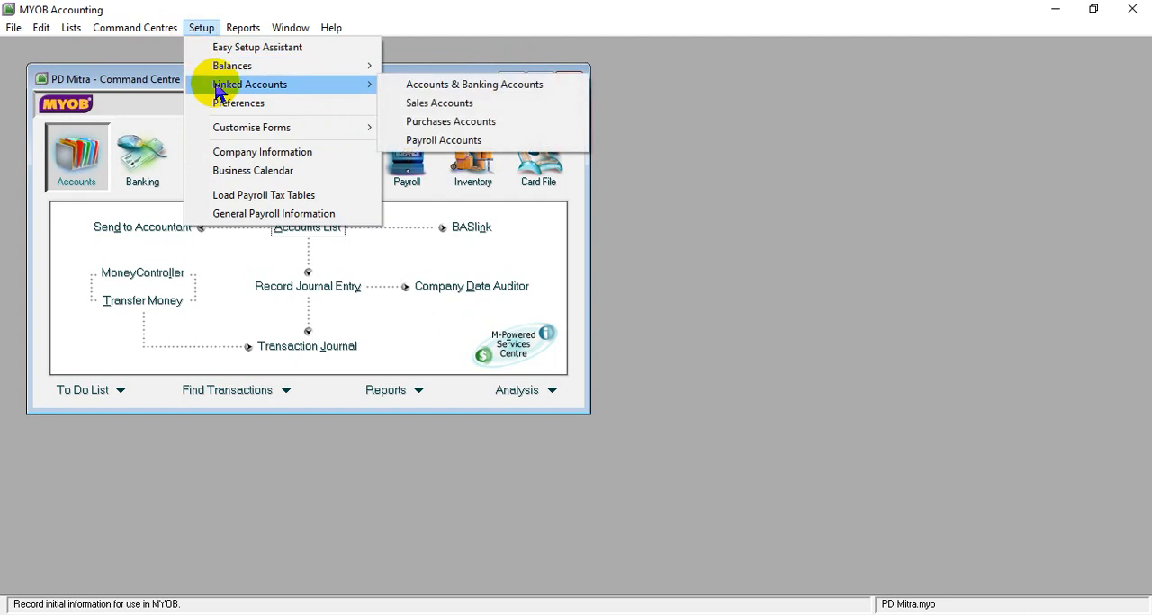
left_click(401, 108)
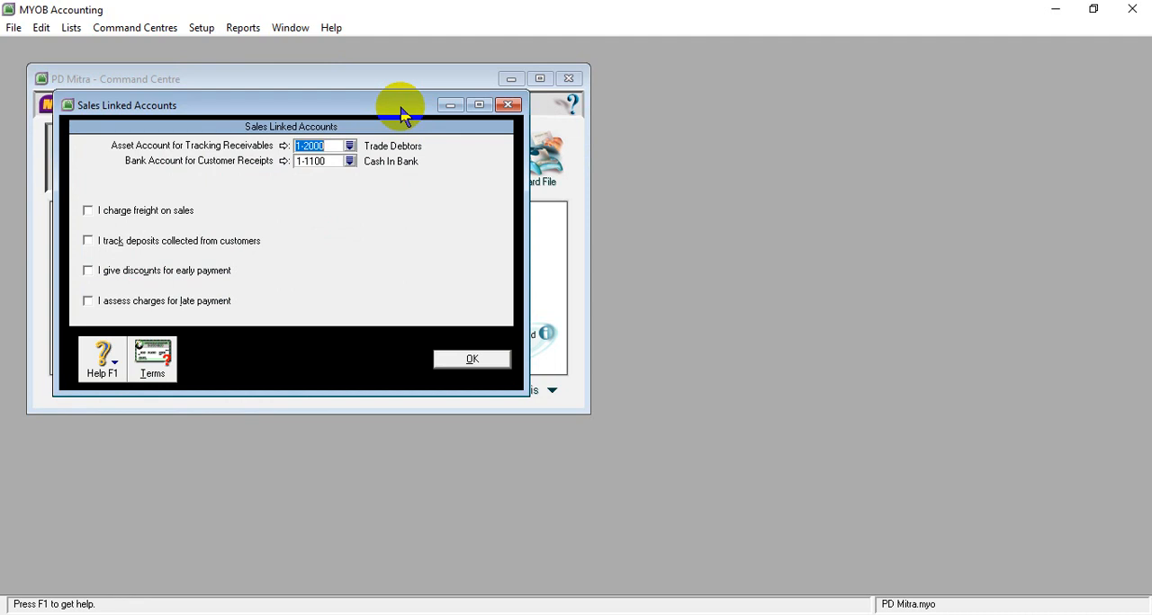
left_click_drag(391, 113, 601, 131)
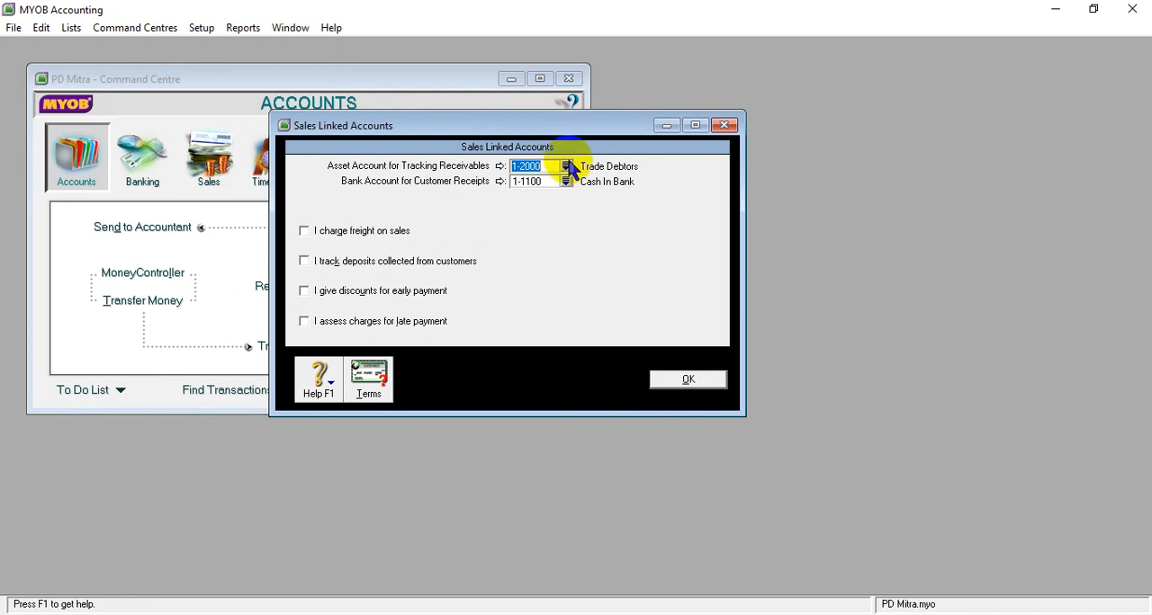
left_click(686, 380)
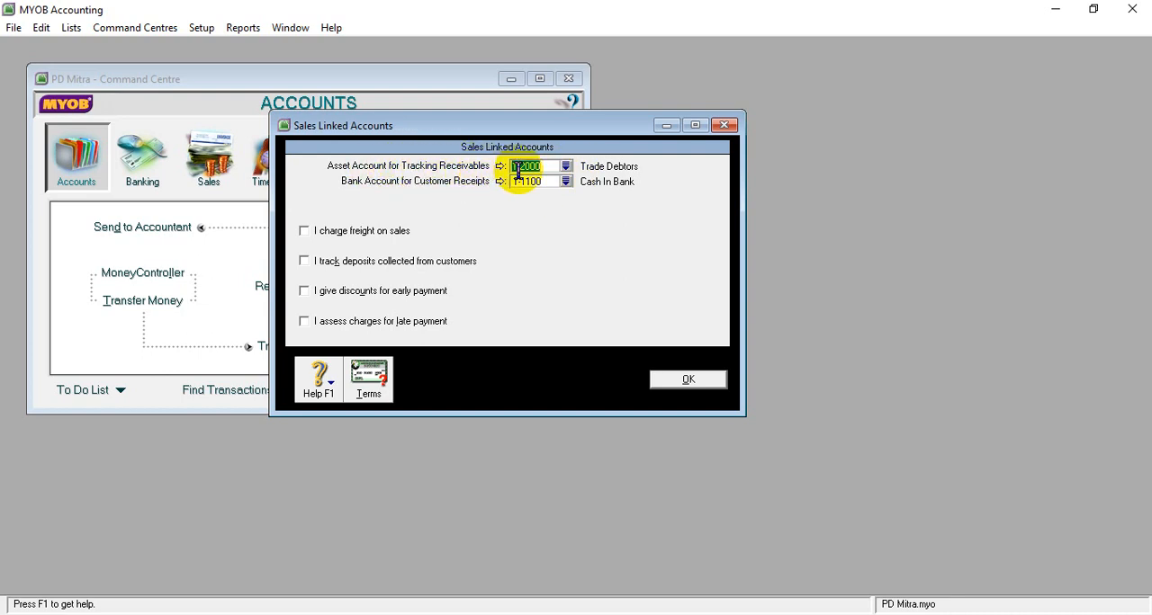
left_click(565, 166)
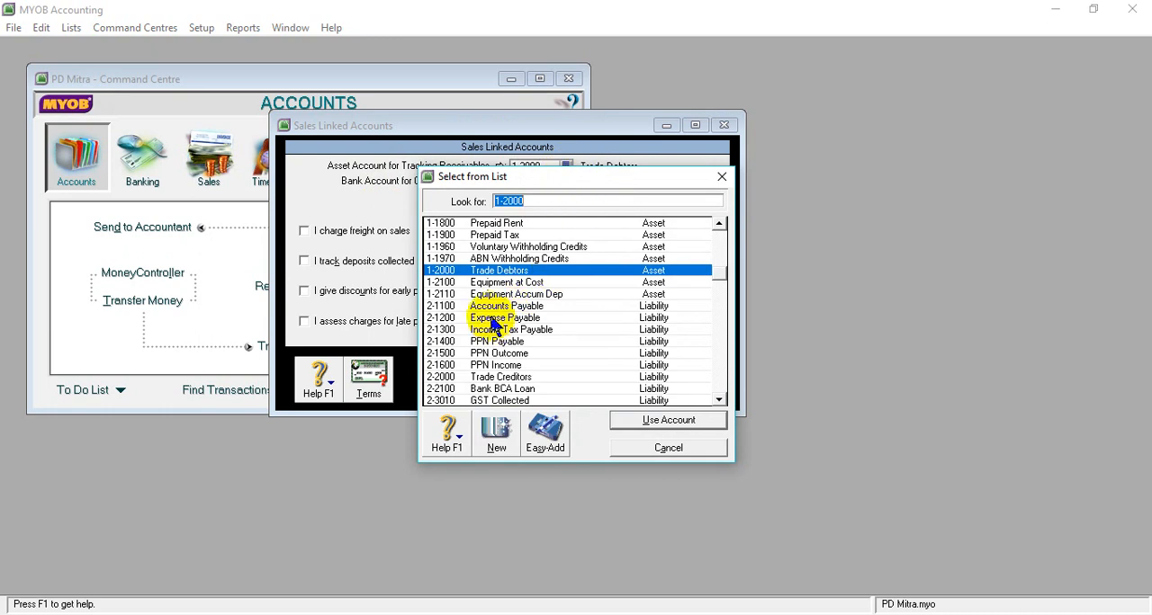
left_click(719, 224)
left_click(719, 225)
left_click(719, 225)
left_click(719, 225)
left_click(719, 225)
left_click(719, 225)
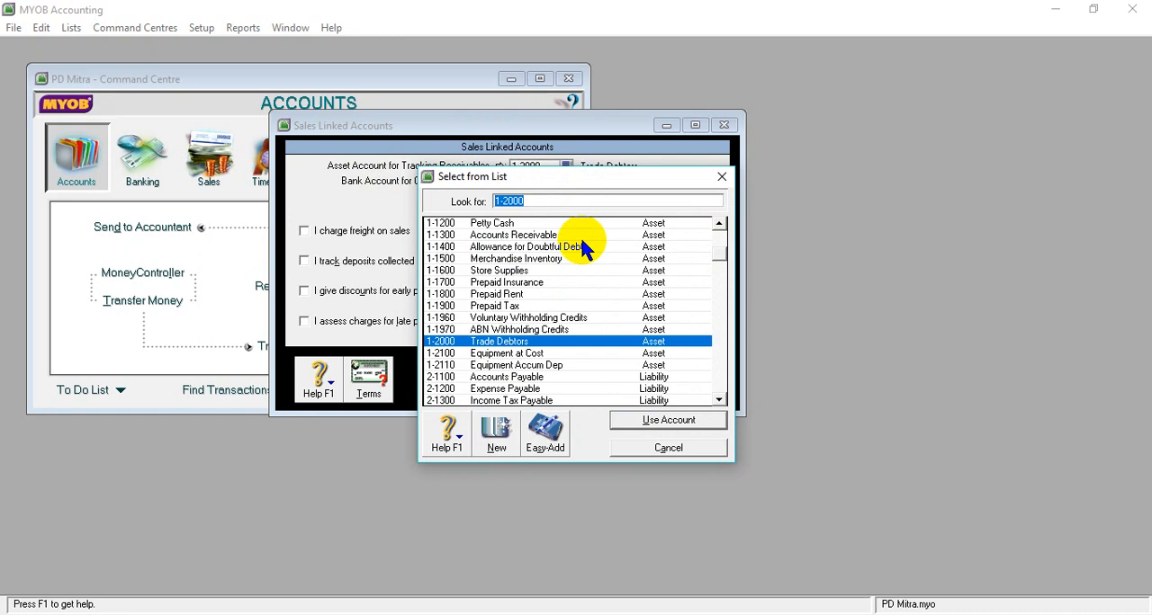
left_click(547, 236)
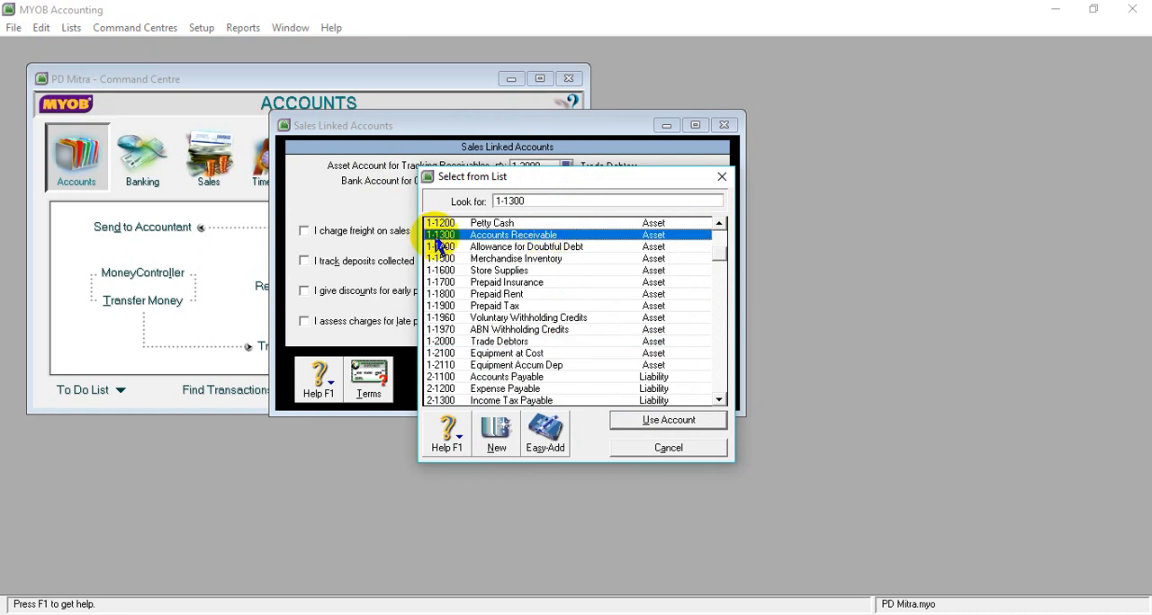
left_click(651, 422)
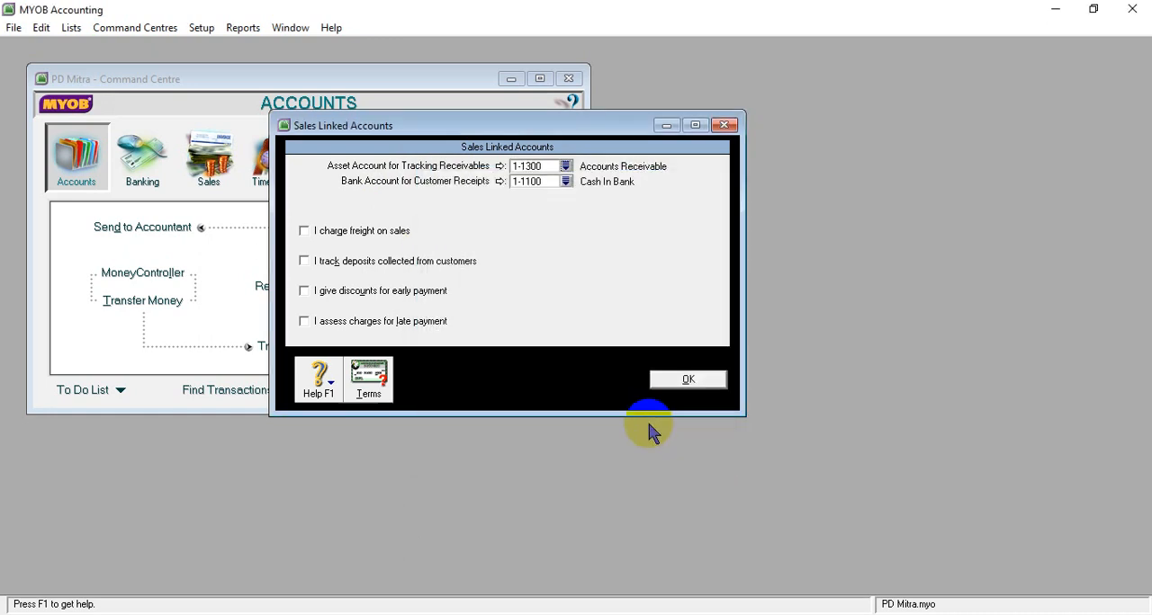
- Select 1-1100 Cash In Bank as the bank account for customer receipts and save the sales linked accounts
left_click(565, 180)
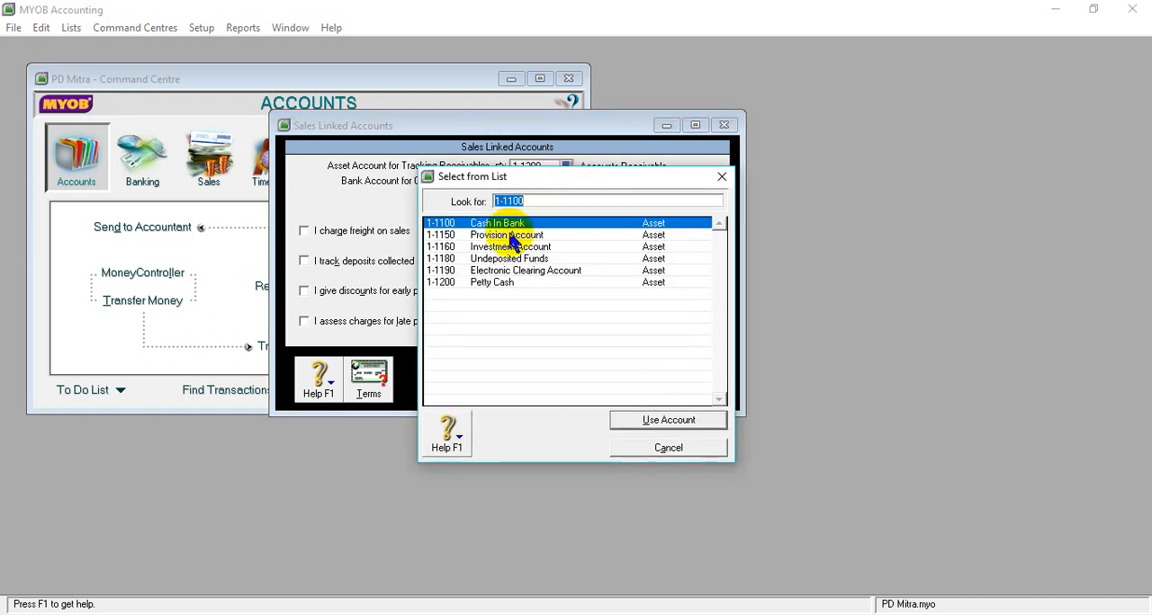
left_click(664, 418)
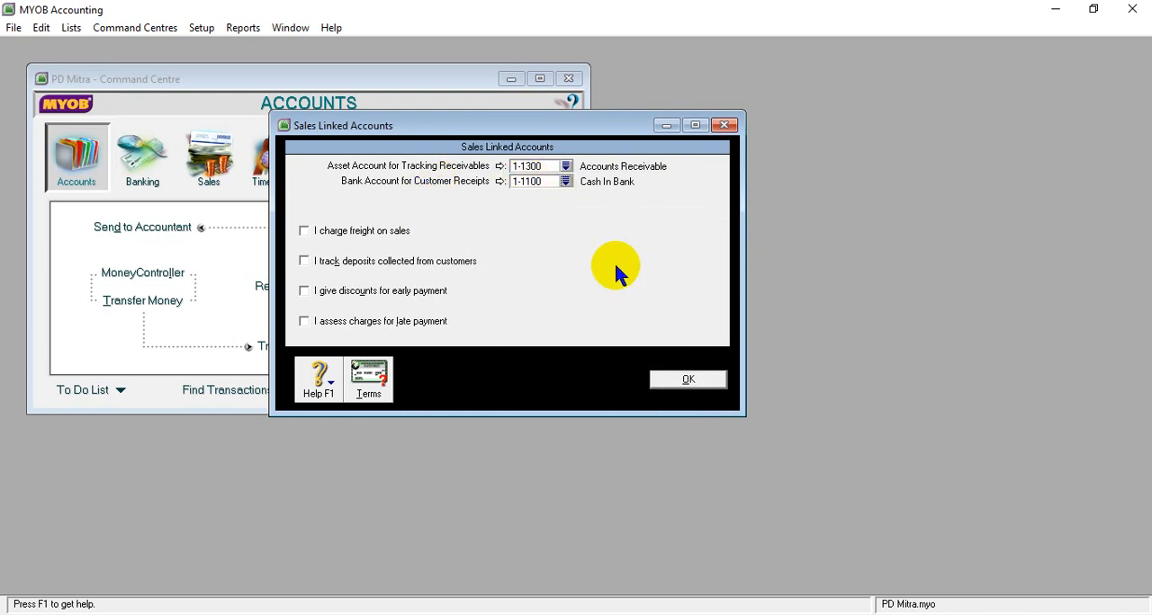
left_click(679, 380)
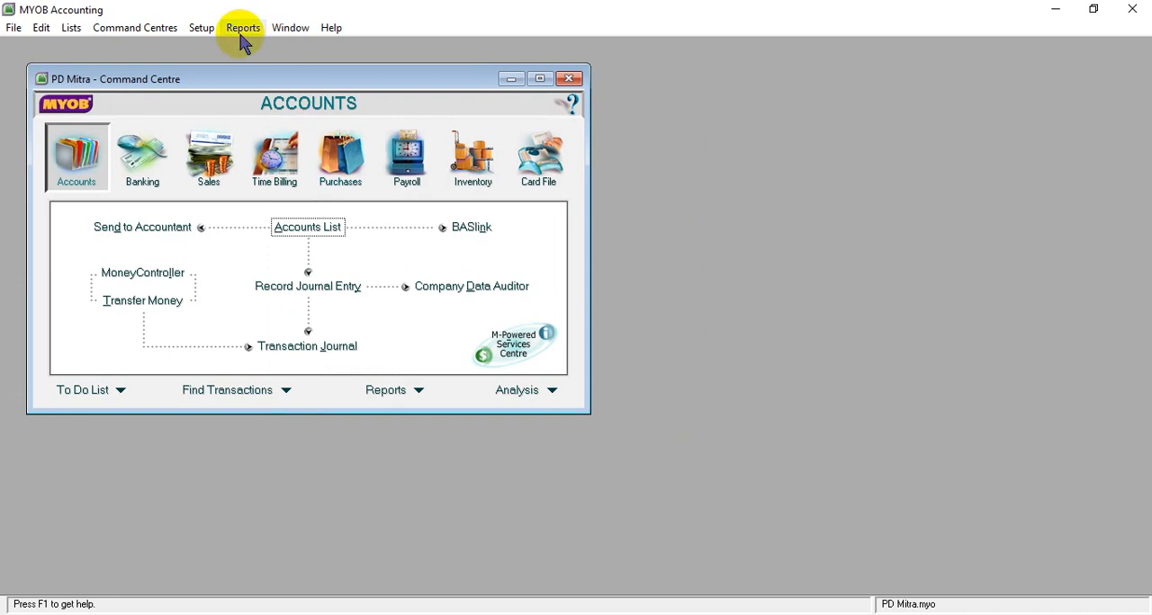
- Open the Accounts & Banking linked accounts
left_click(209, 29)
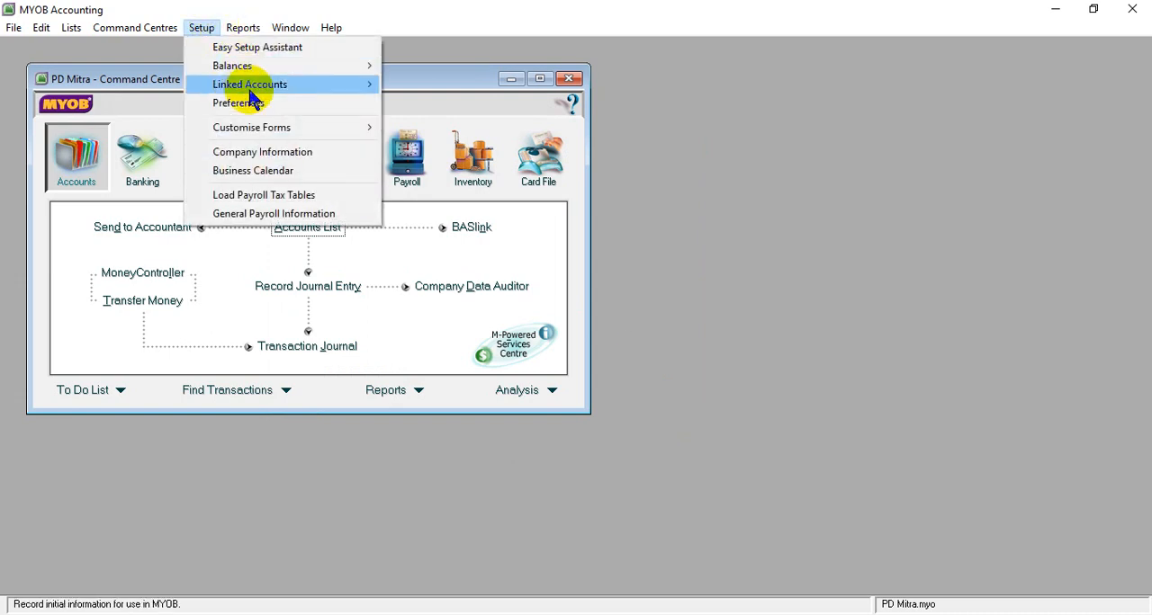
mouse_move(260, 90)
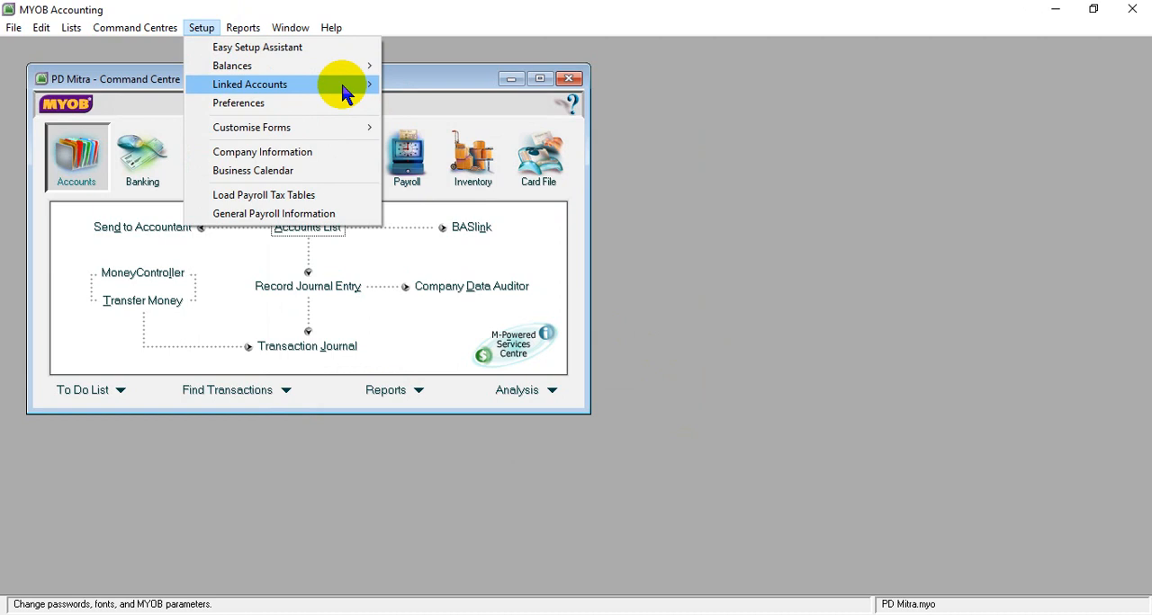
mouse_move(369, 86)
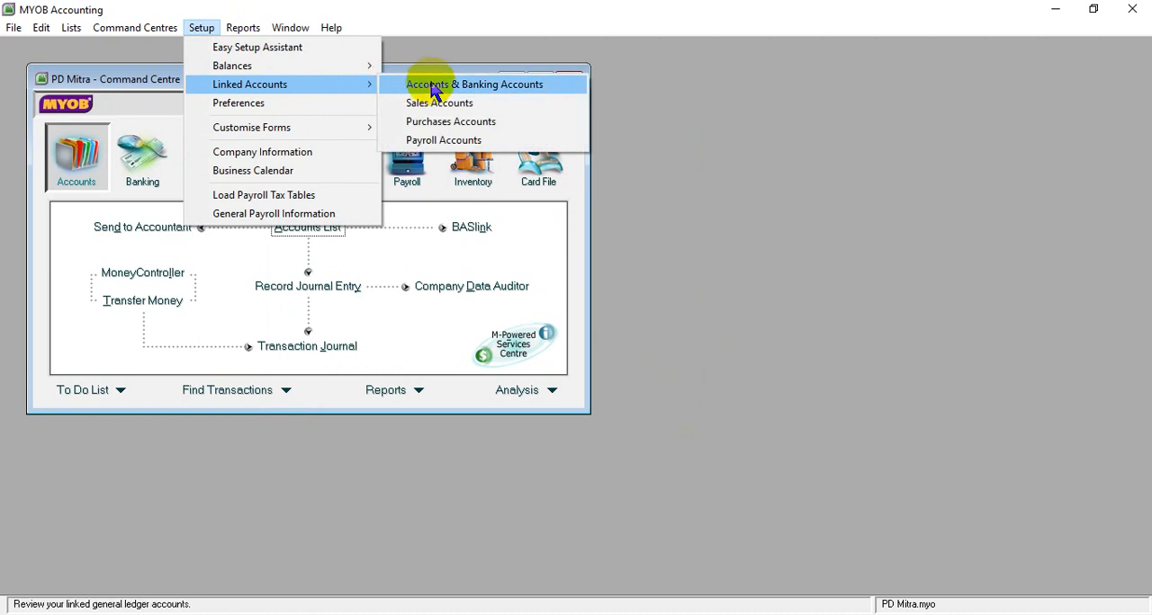
left_click(486, 88)
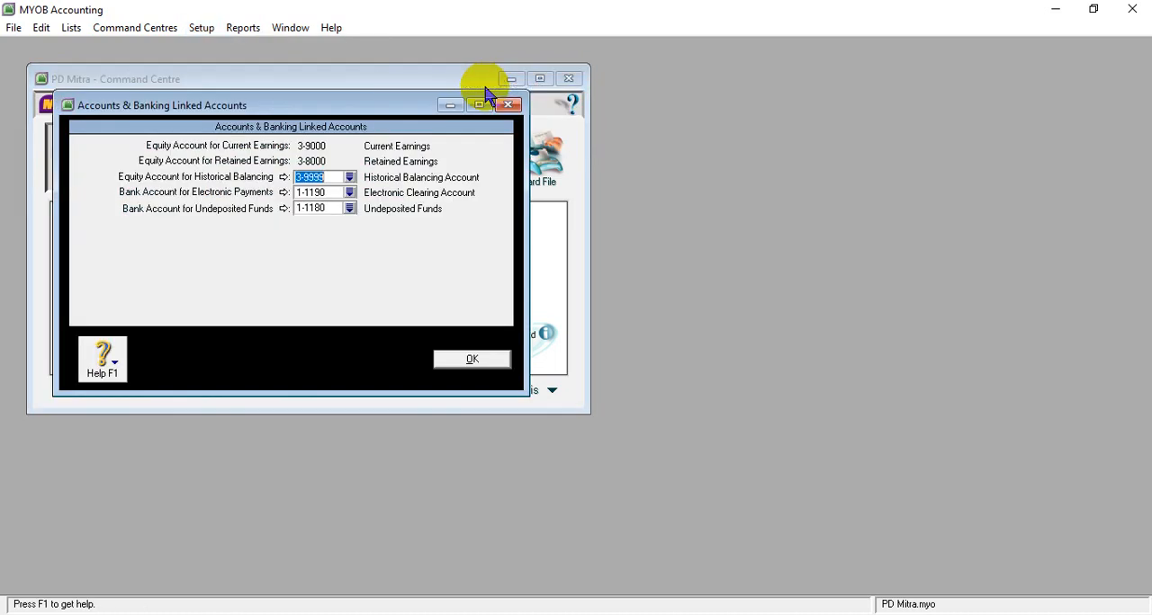
key("shift+F10")
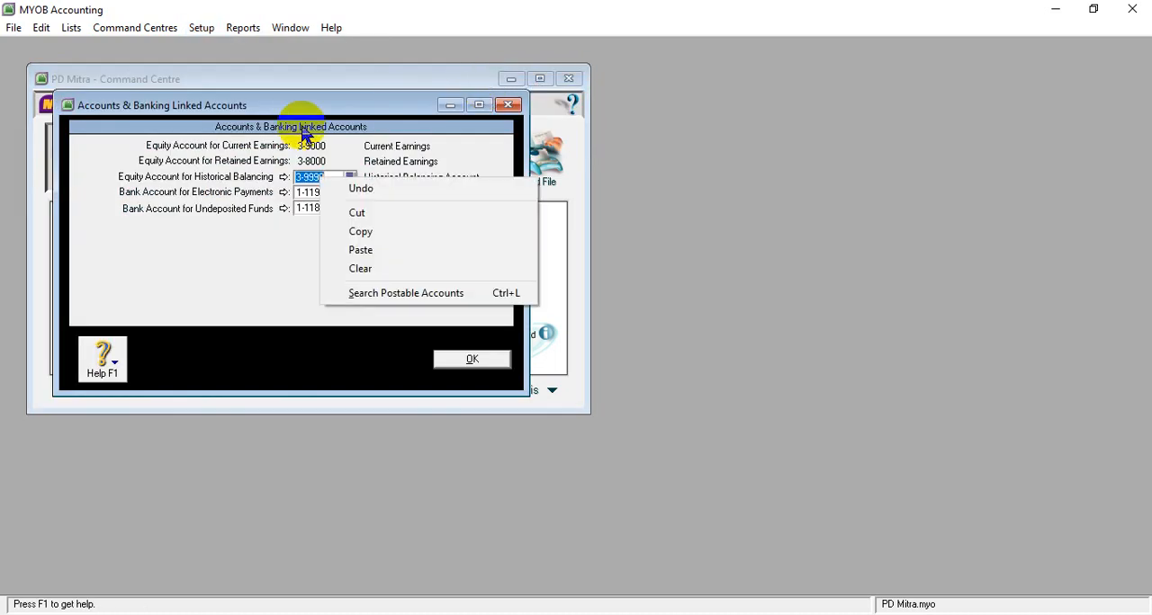
left_click(303, 194)
key("shift+F10")
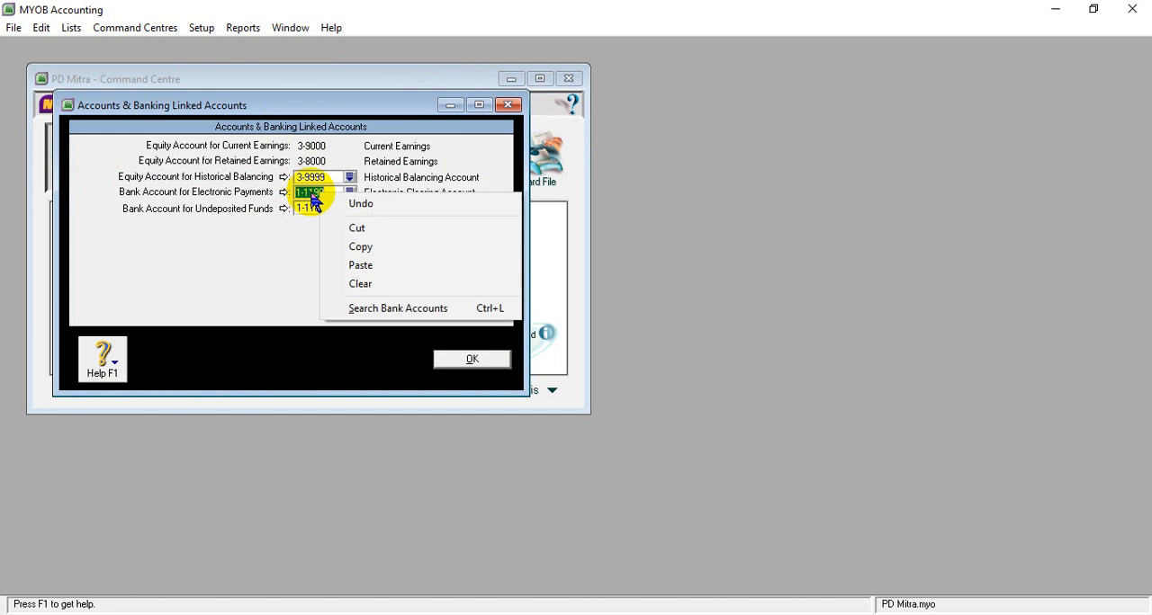
key("Escape")
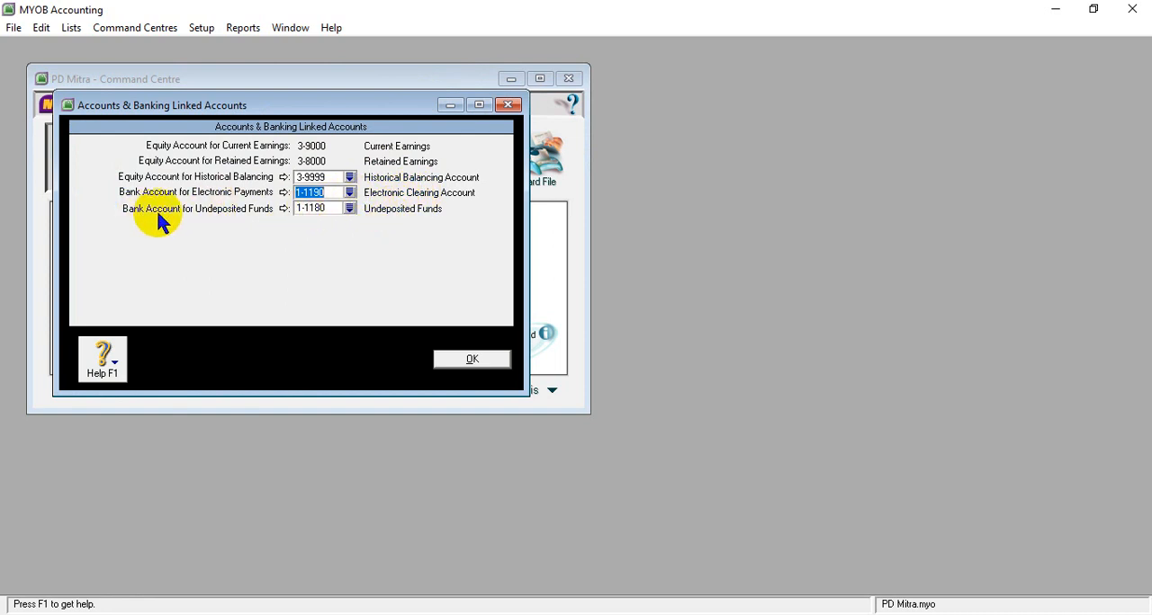
- Set the bank account for undeposited funds to 1-1100 Cash In Bank, accept the change and save the linked accounts
left_click(350, 209)
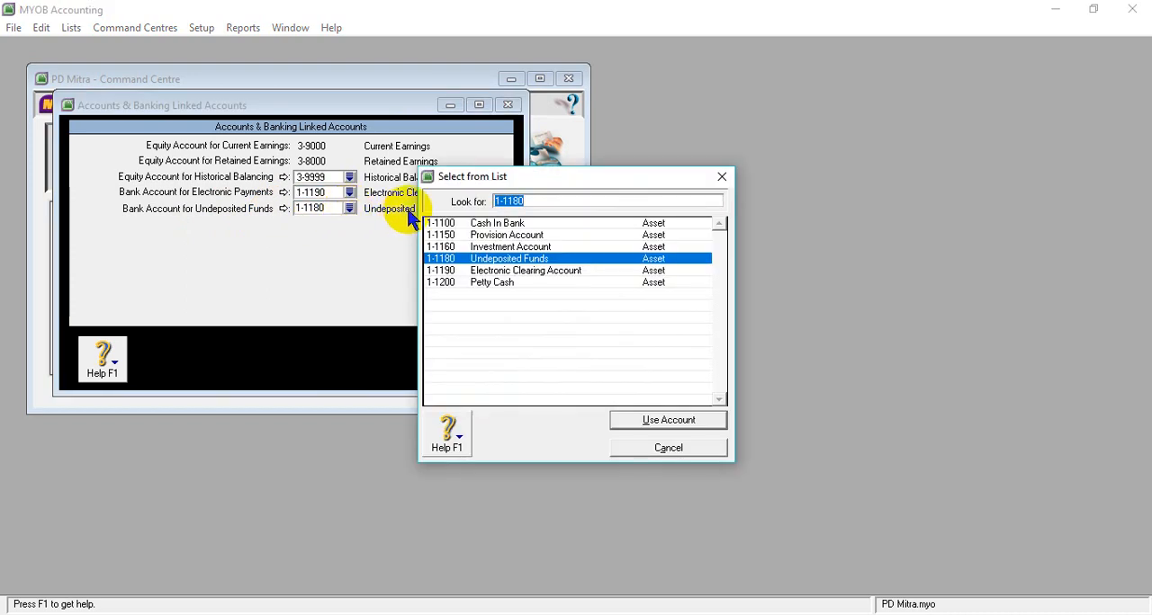
left_click(469, 224)
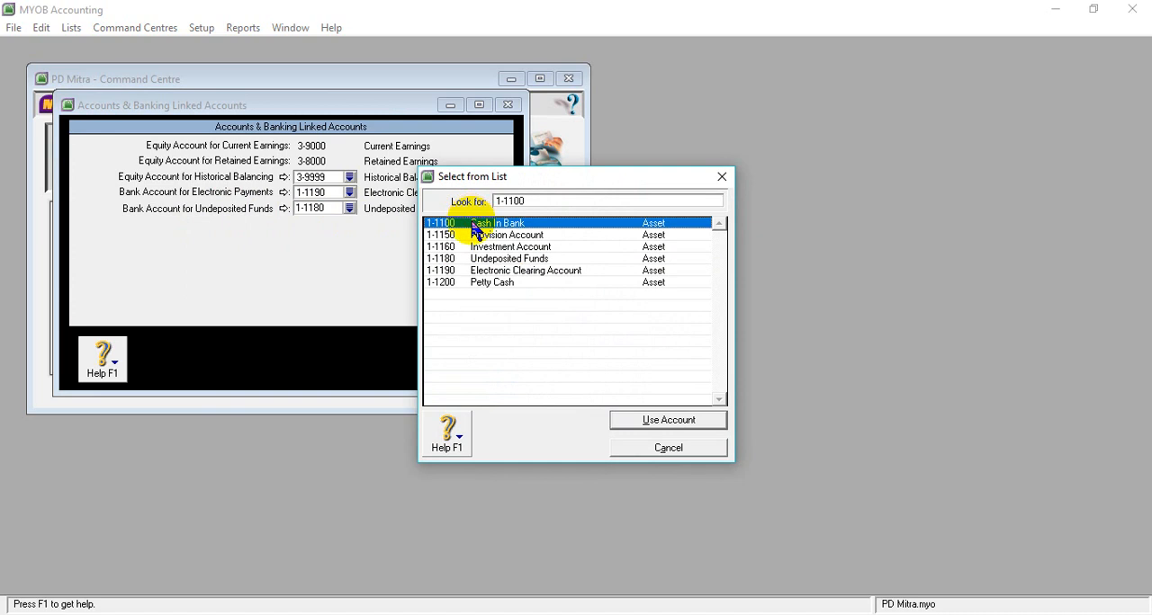
left_click(663, 425)
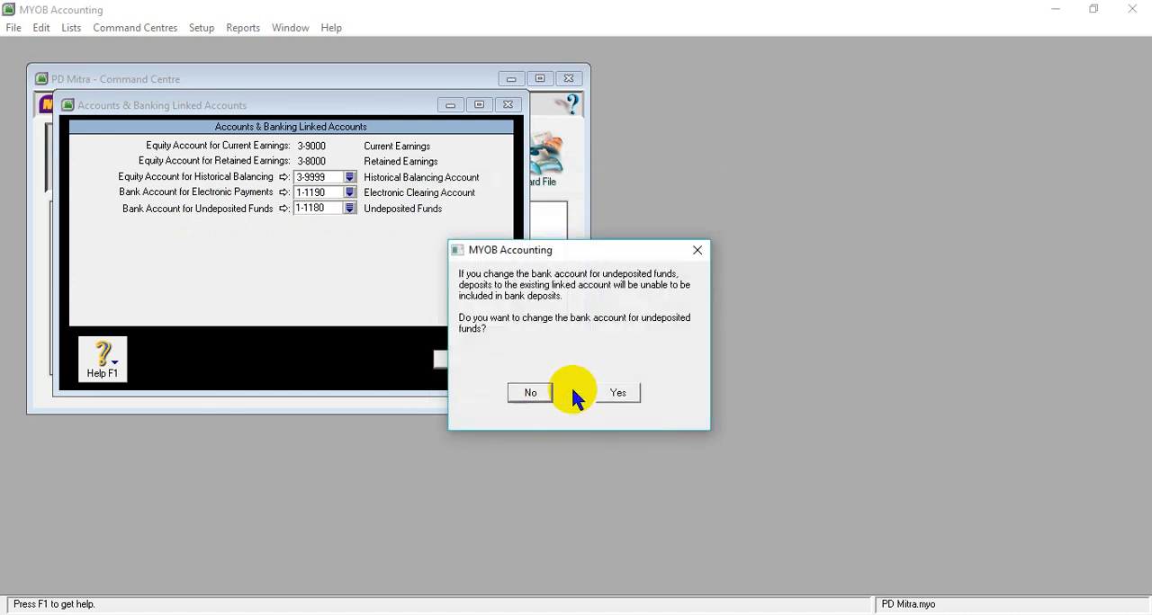
left_click(619, 393)
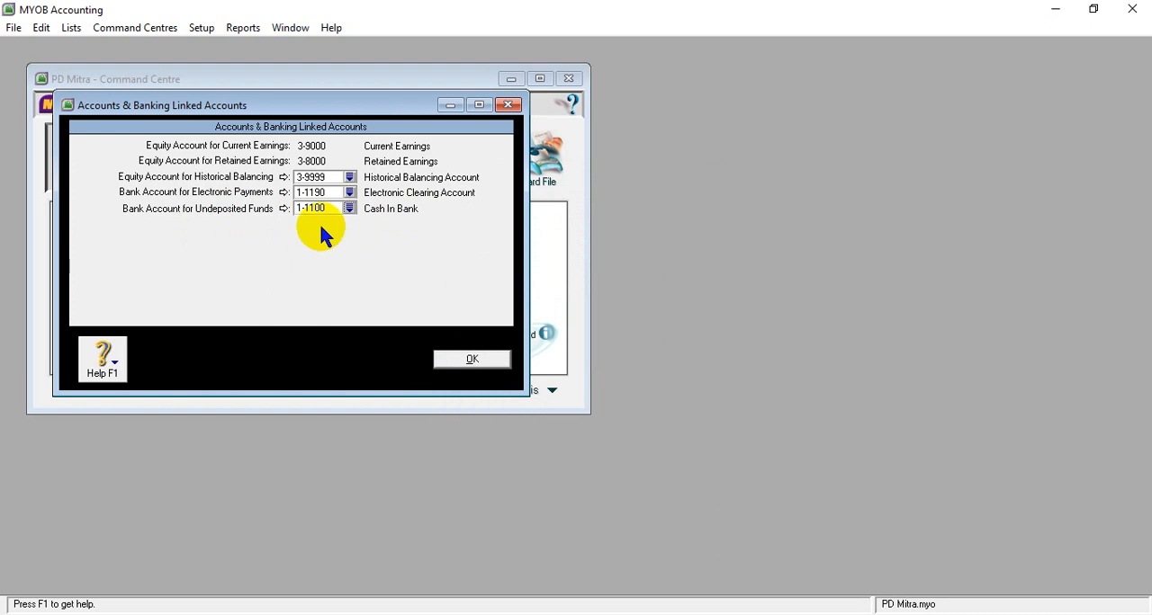
left_click(461, 360)
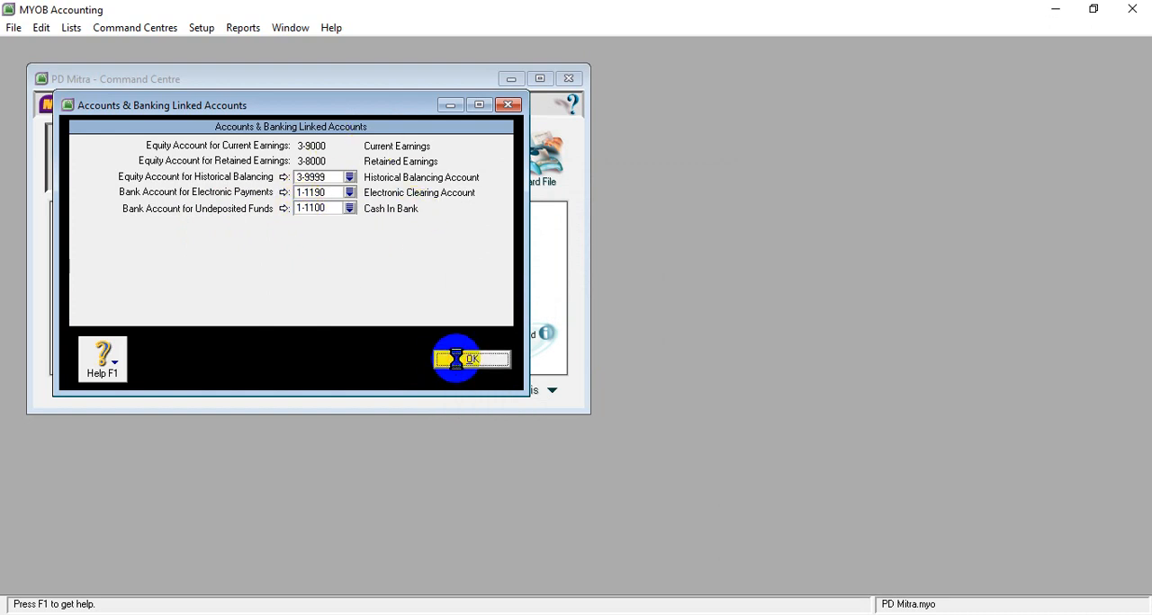
- Open the purchases linked accounts and set the liability account for tracking payables to 2-1100 Accounts Payable
left_click(202, 30)
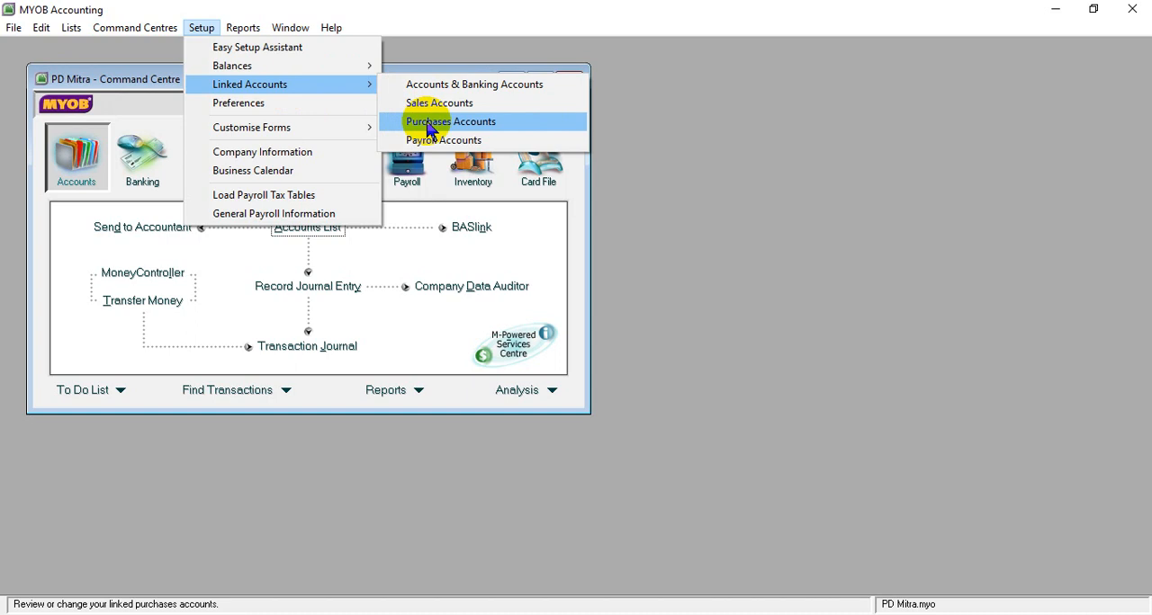
left_click(429, 126)
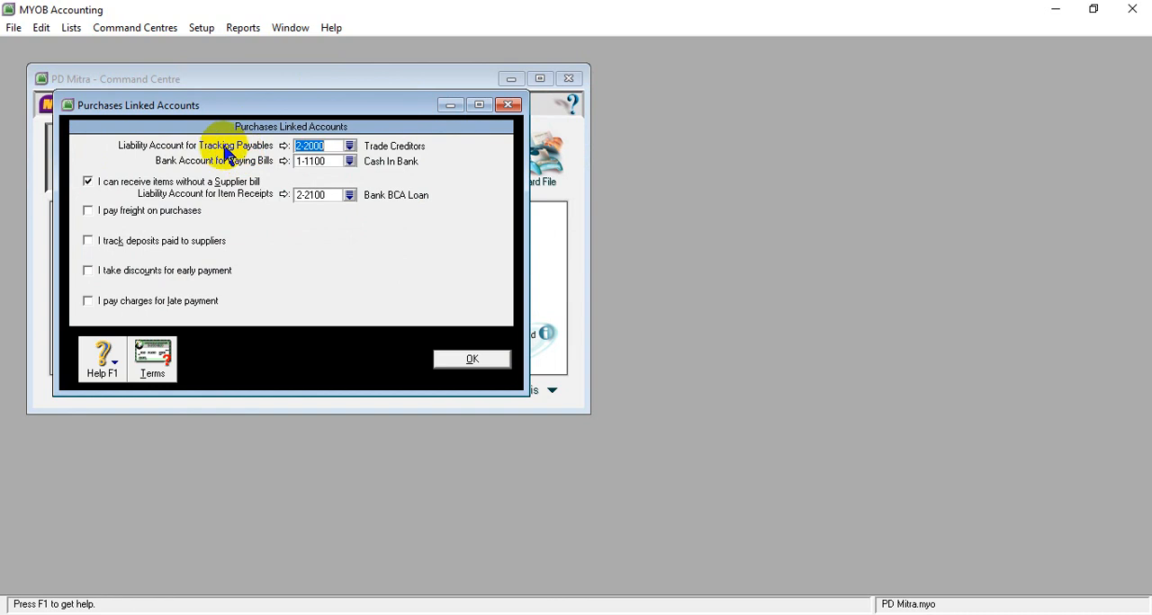
left_click(350, 147)
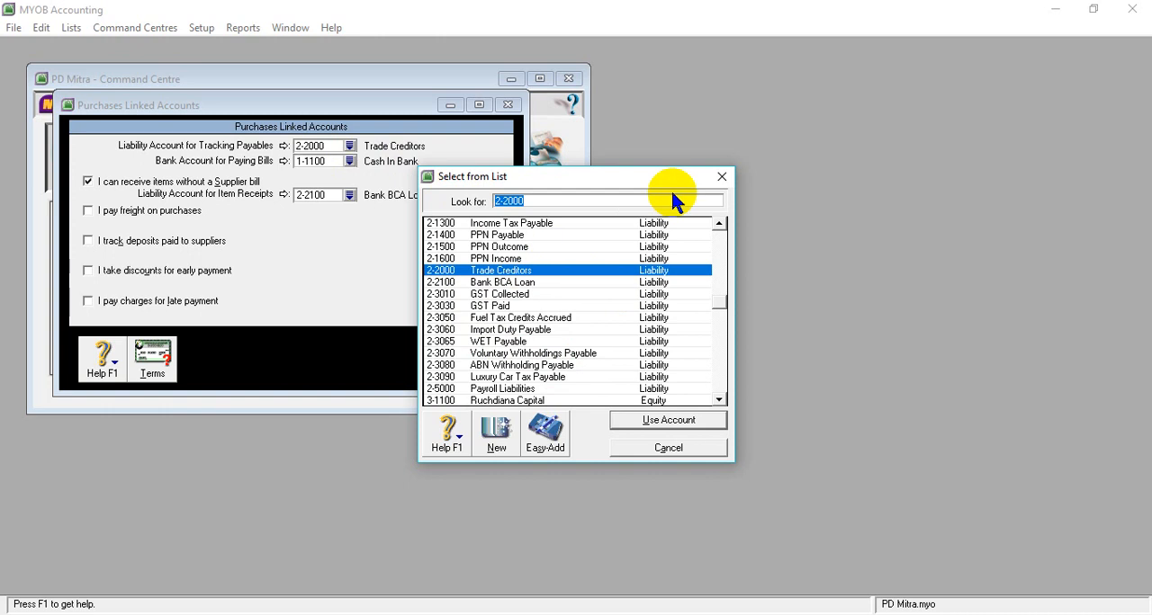
left_click(719, 223)
left_click(719, 223)
left_click(719, 223)
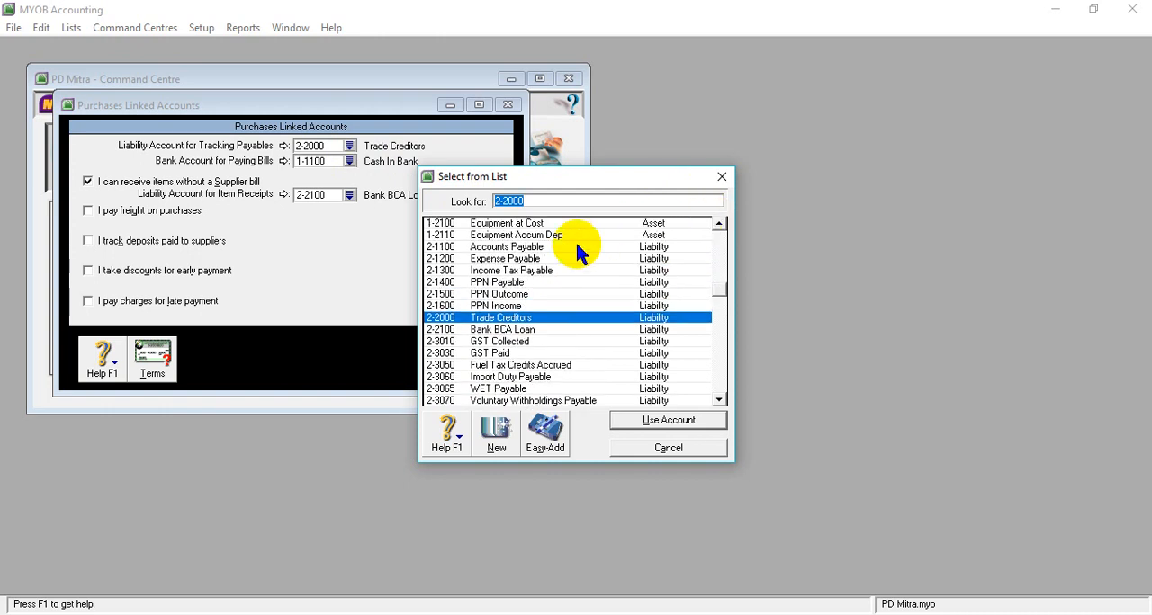
left_click(553, 247)
left_click(668, 421)
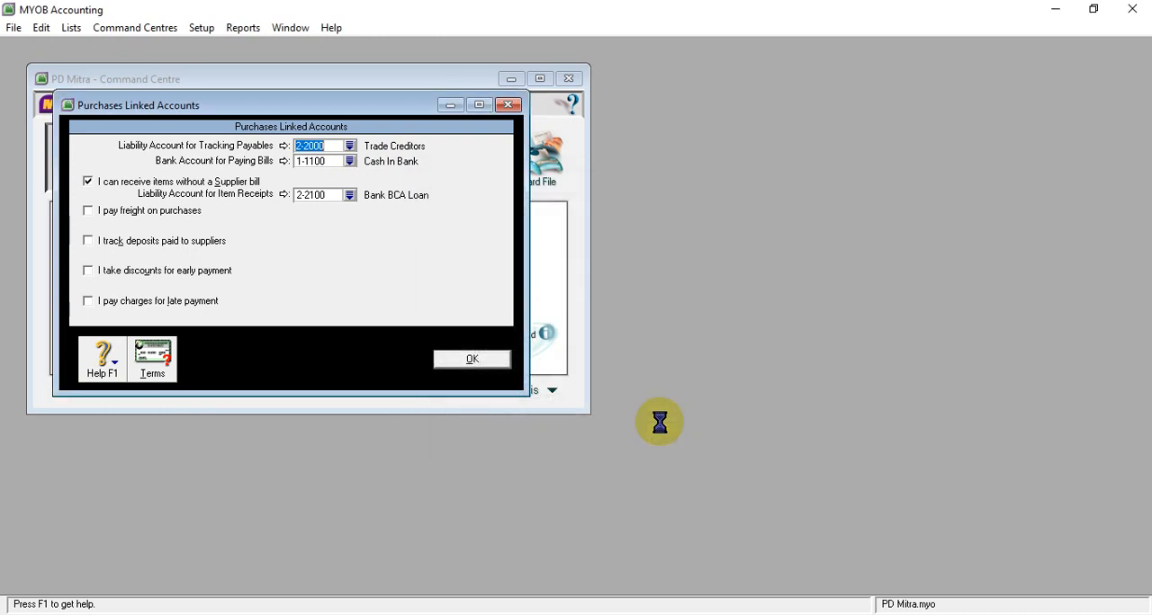
- Select 1-1100 Cash In Bank for paying bills, disable receiving items without a supplier bill, and save the purchases linked accounts
left_click(350, 162)
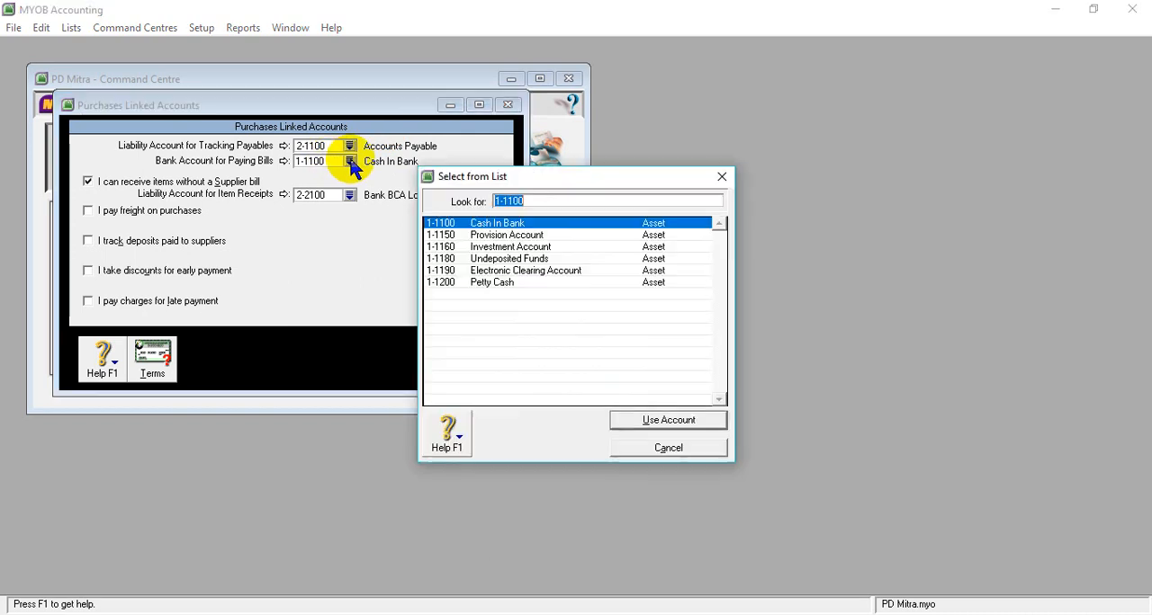
left_click(666, 423)
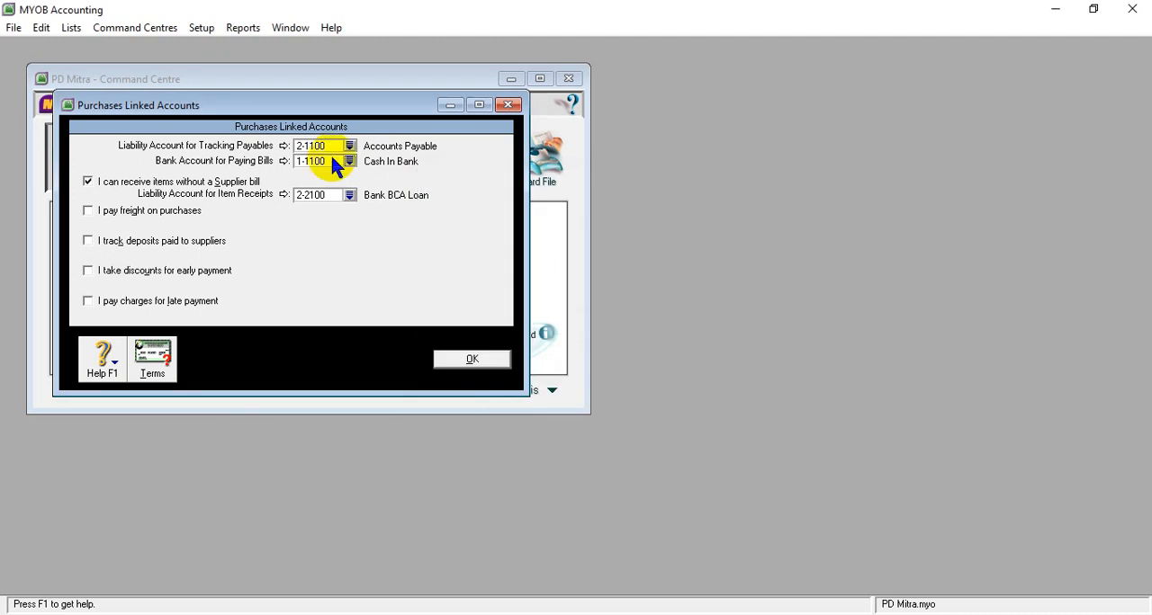
left_click(87, 182)
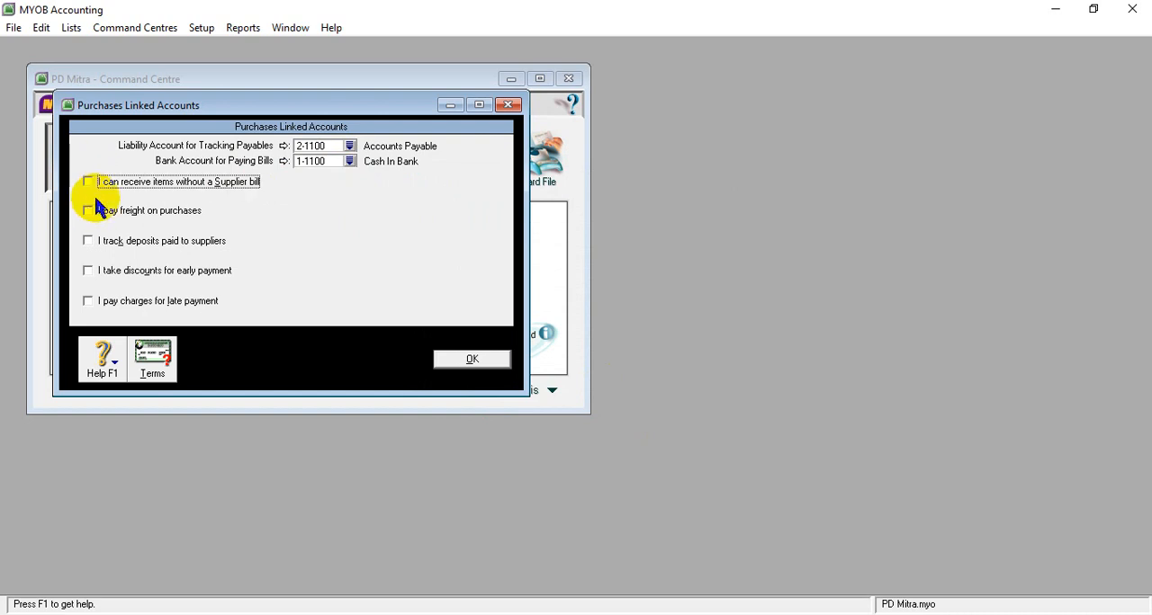
left_click(453, 360)
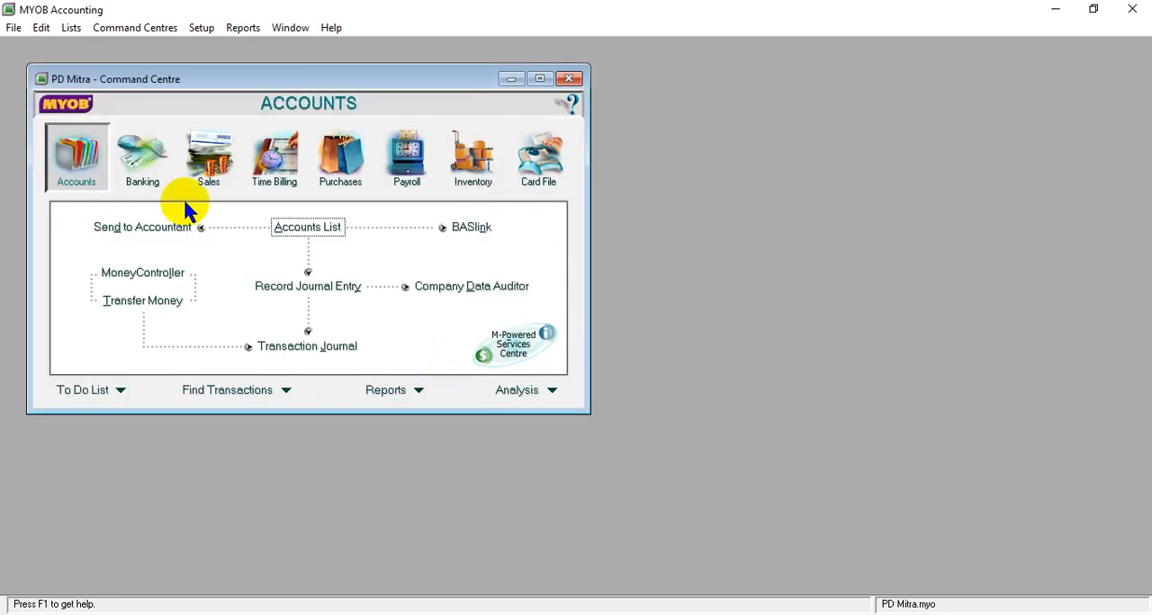
- Open the payroll linked accounts and set the bank account for cash payments to 1-1100 Cash In Bank
left_click(200, 29)
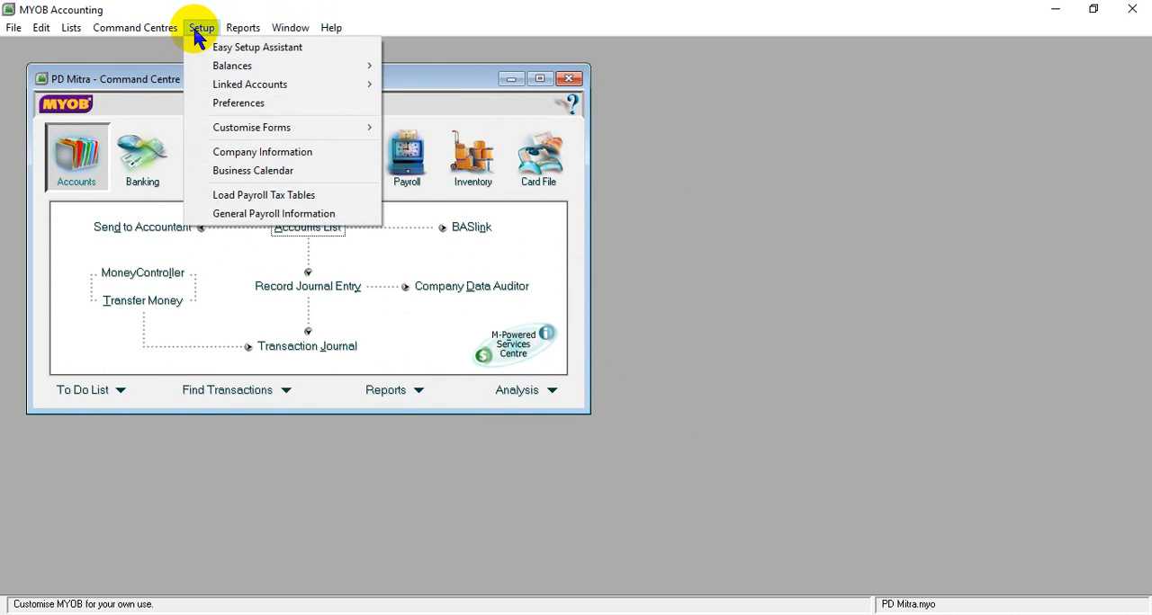
mouse_move(238, 82)
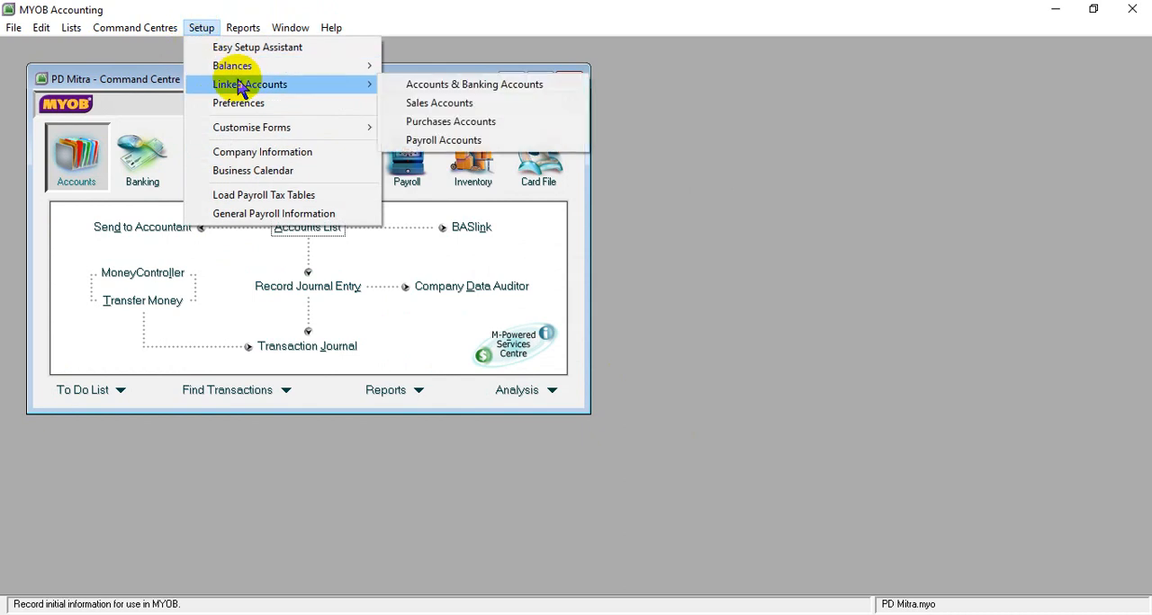
left_click(433, 142)
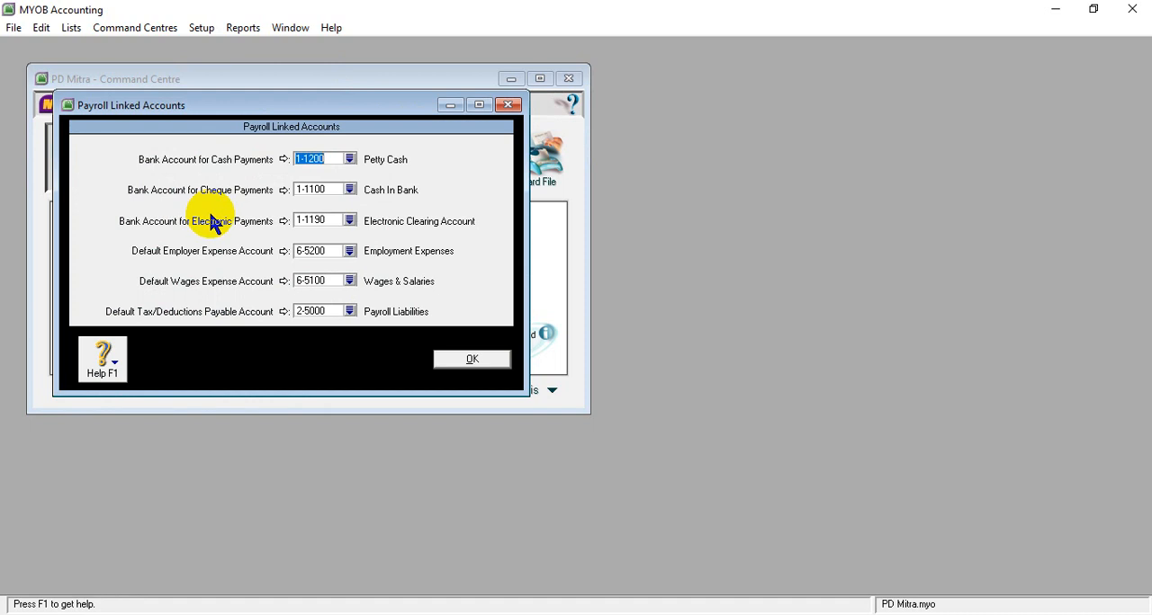
left_click(350, 160)
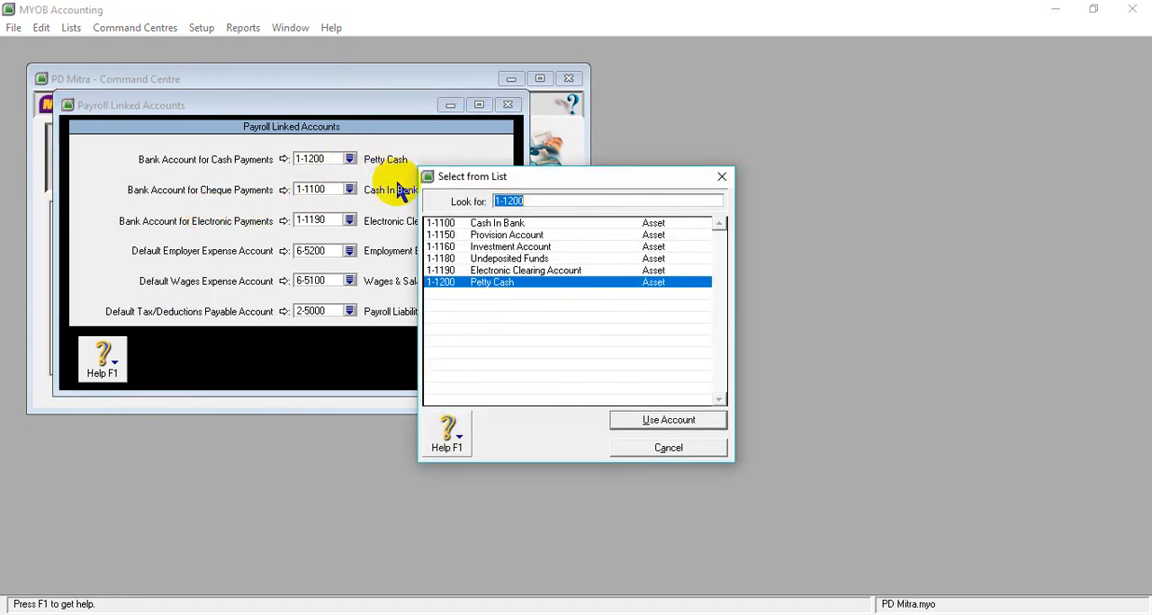
left_click(452, 222)
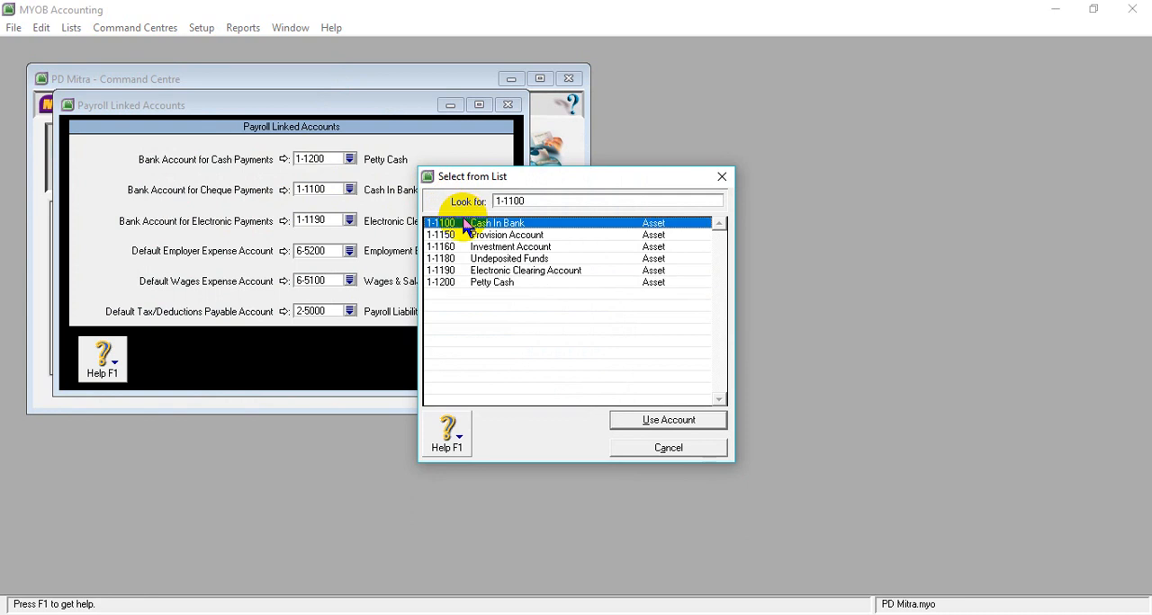
left_click(668, 421)
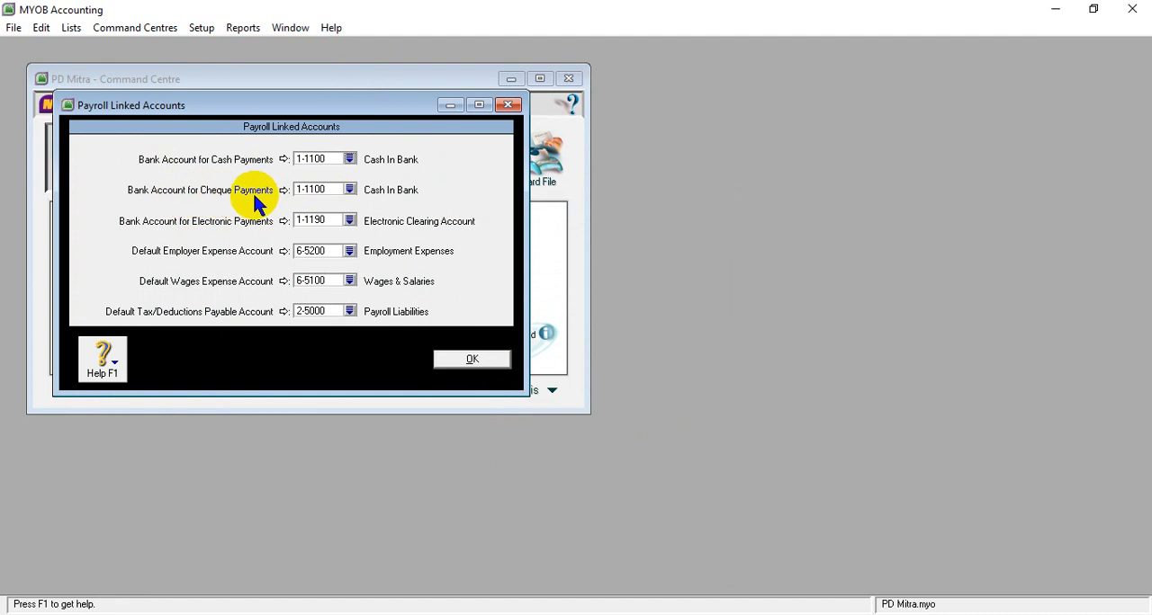
- Select 1-1100 Cash In Bank as the payroll bank account for cheque payments
left_click(350, 190)
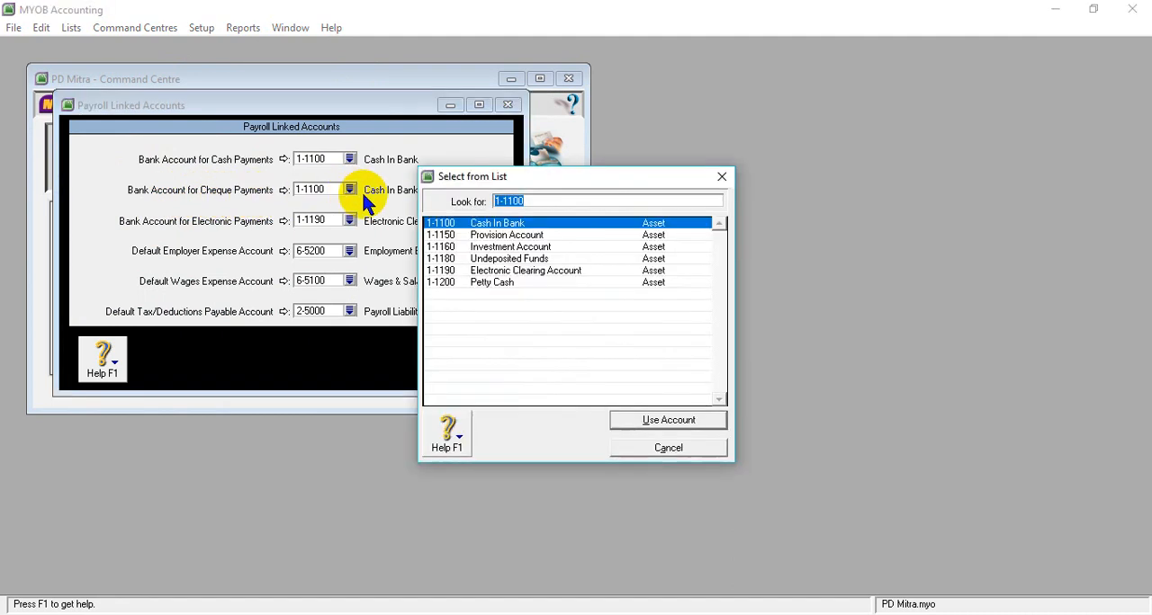
key("Menu")
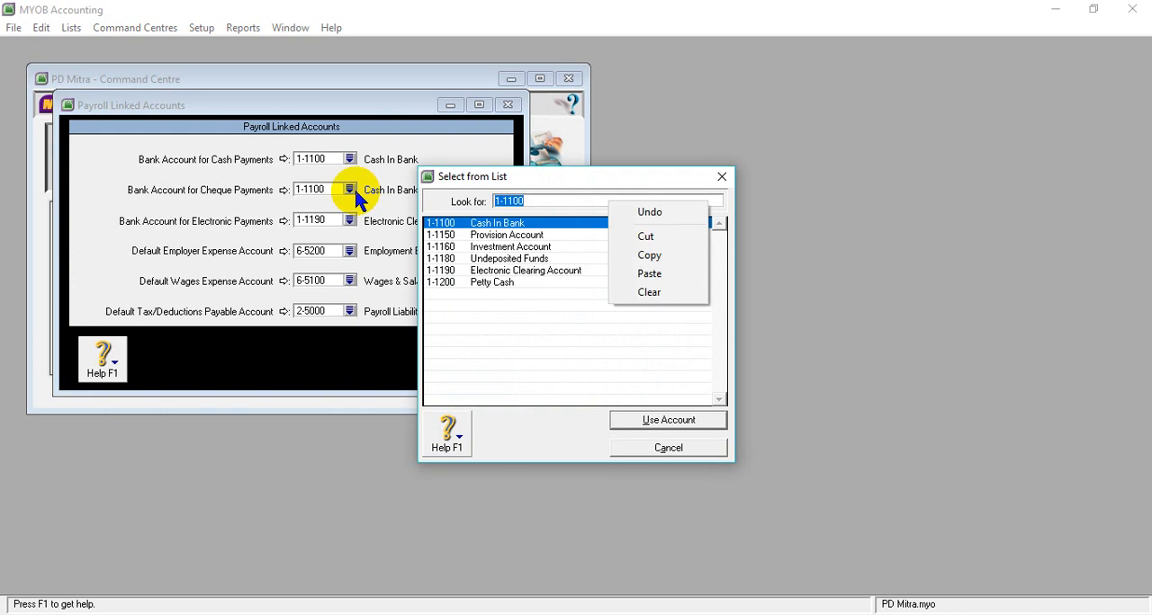
left_click(533, 227)
left_click(671, 417)
key("Menu")
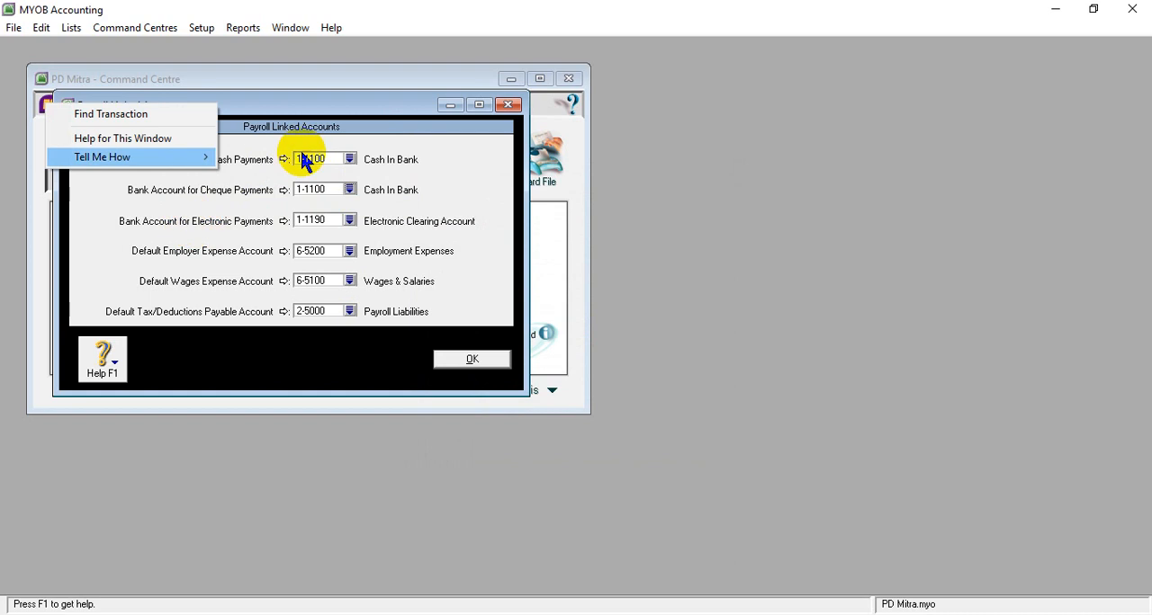
left_click(448, 180)
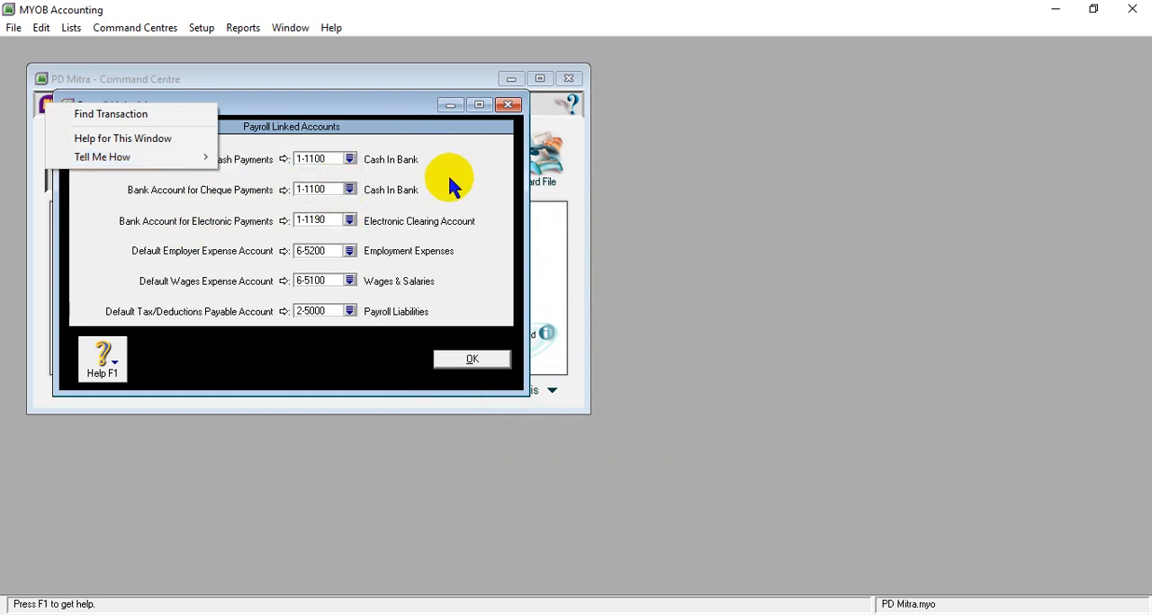
right_click(324, 219)
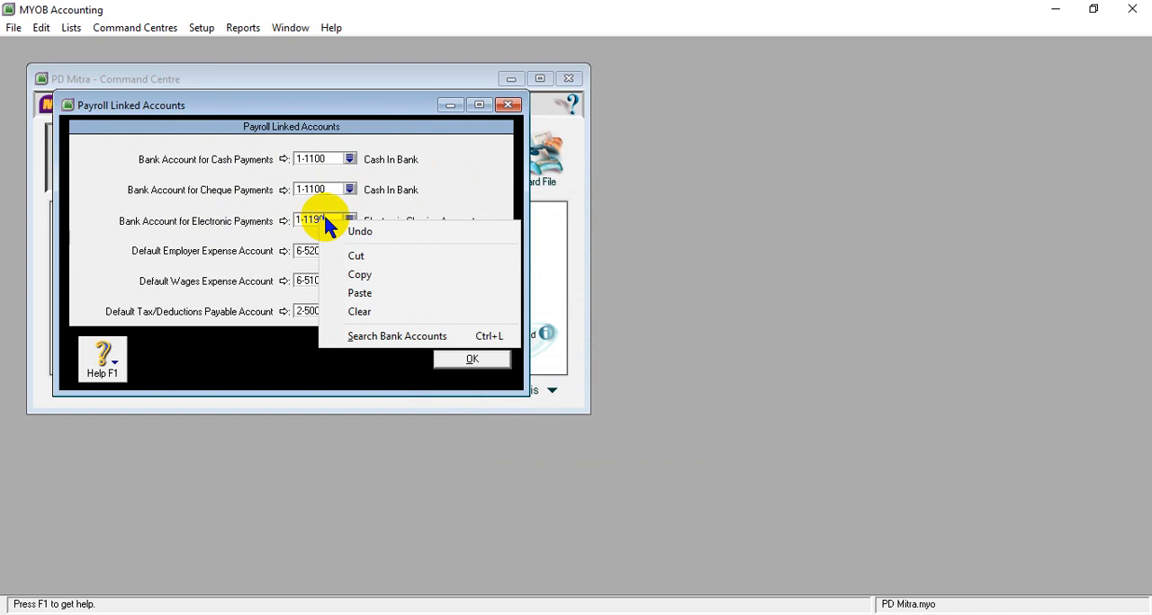
left_click(325, 219)
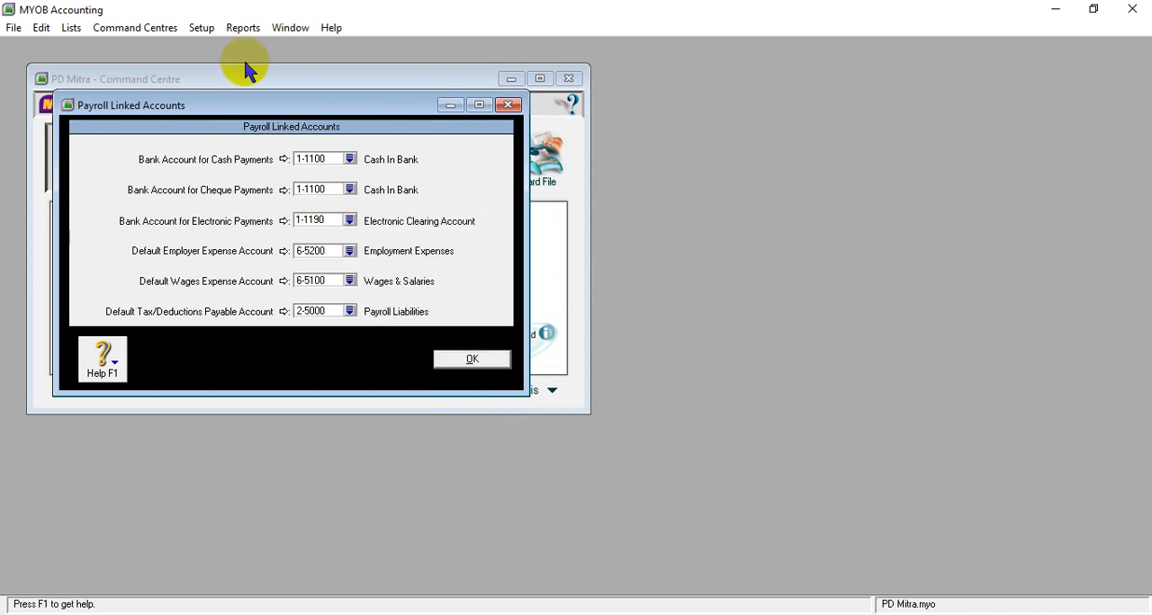
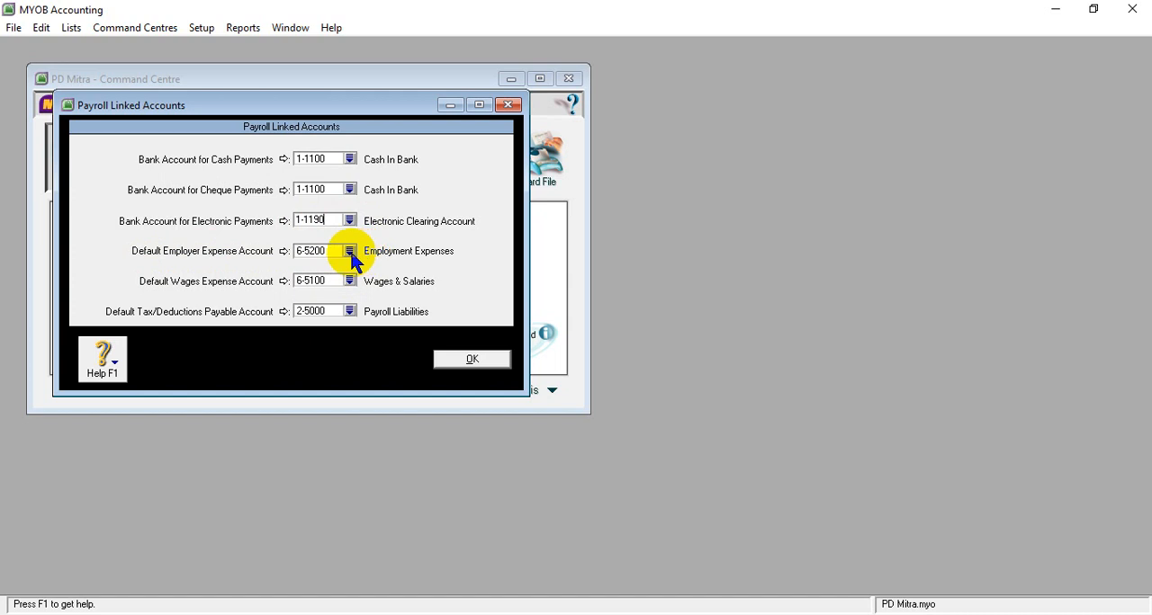
- Set both the default employer expense account and the default wages expense account to 6-1700 Wages & Salaries
left_click(351, 255)
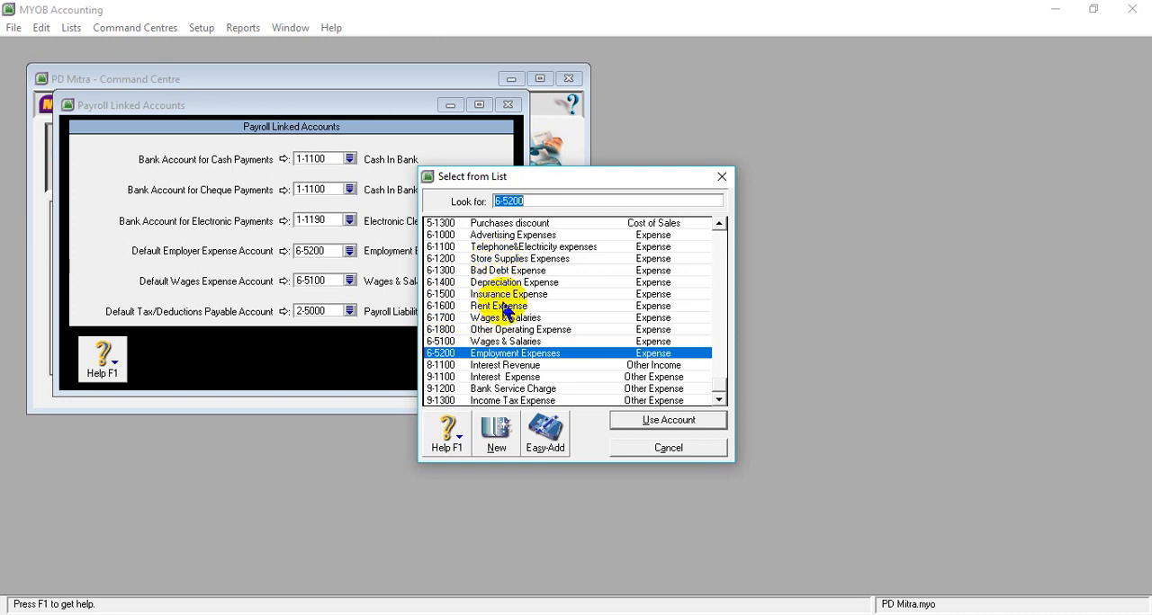
left_click(443, 317)
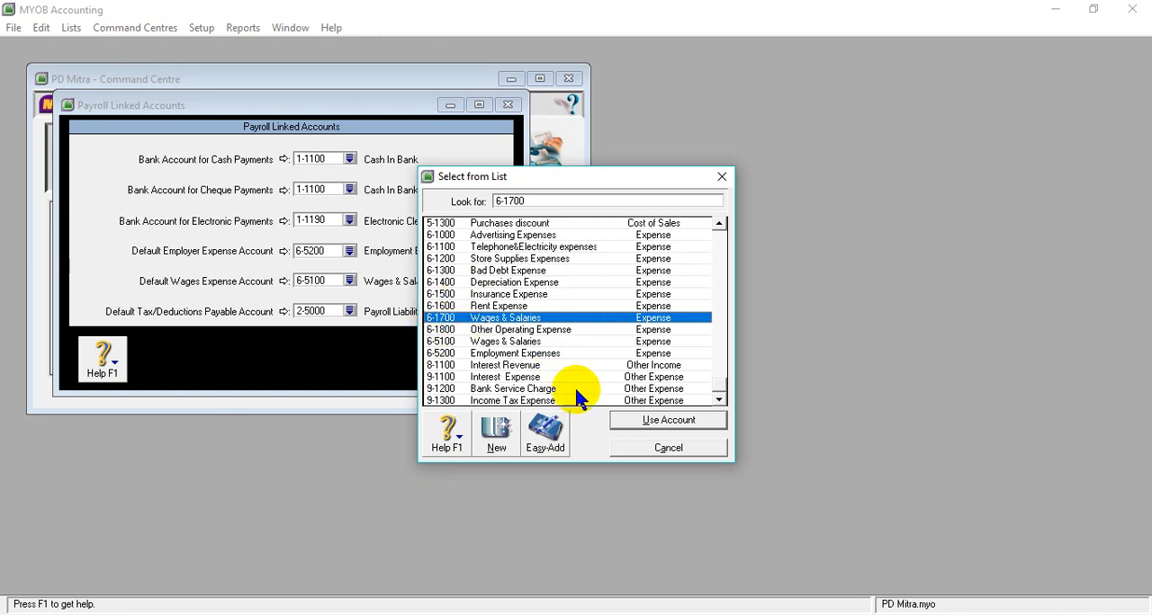
left_click(623, 420)
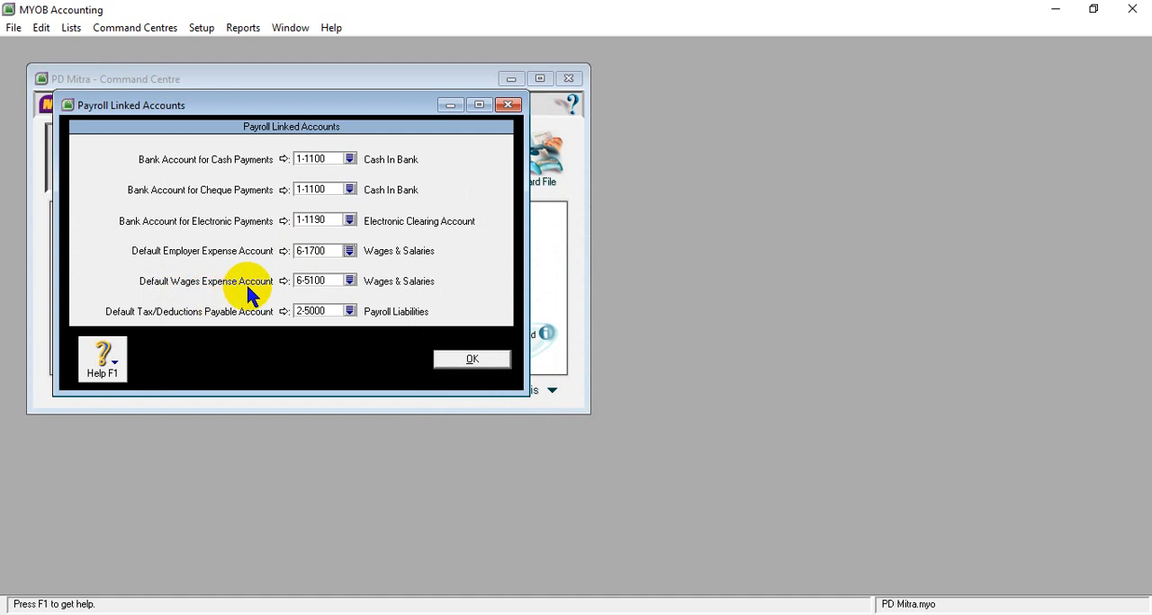
left_click(350, 282)
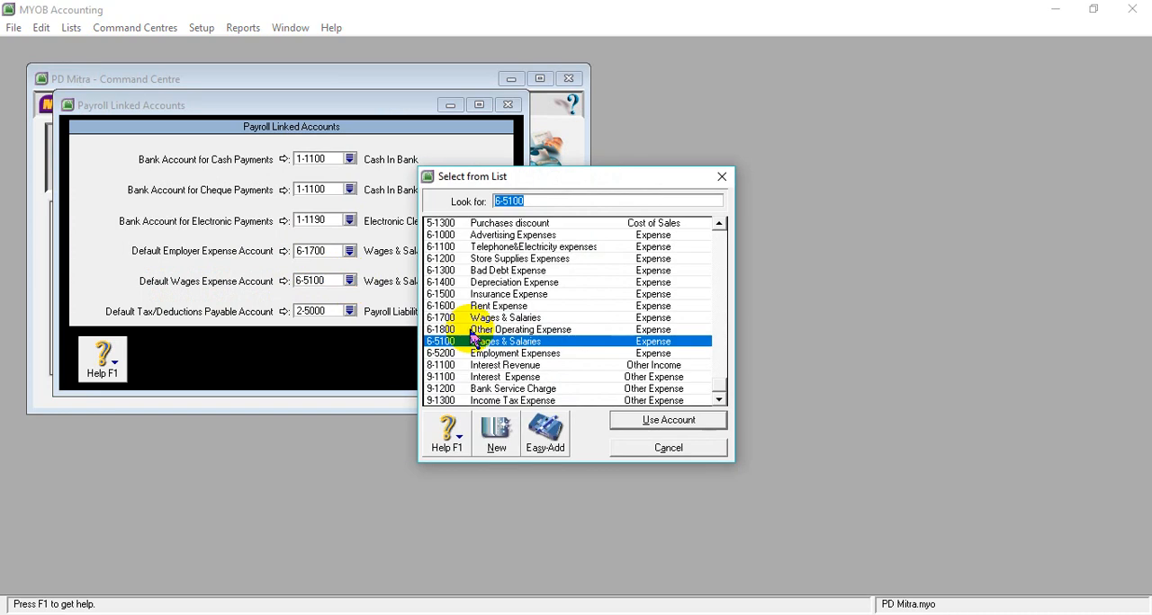
left_click(436, 320)
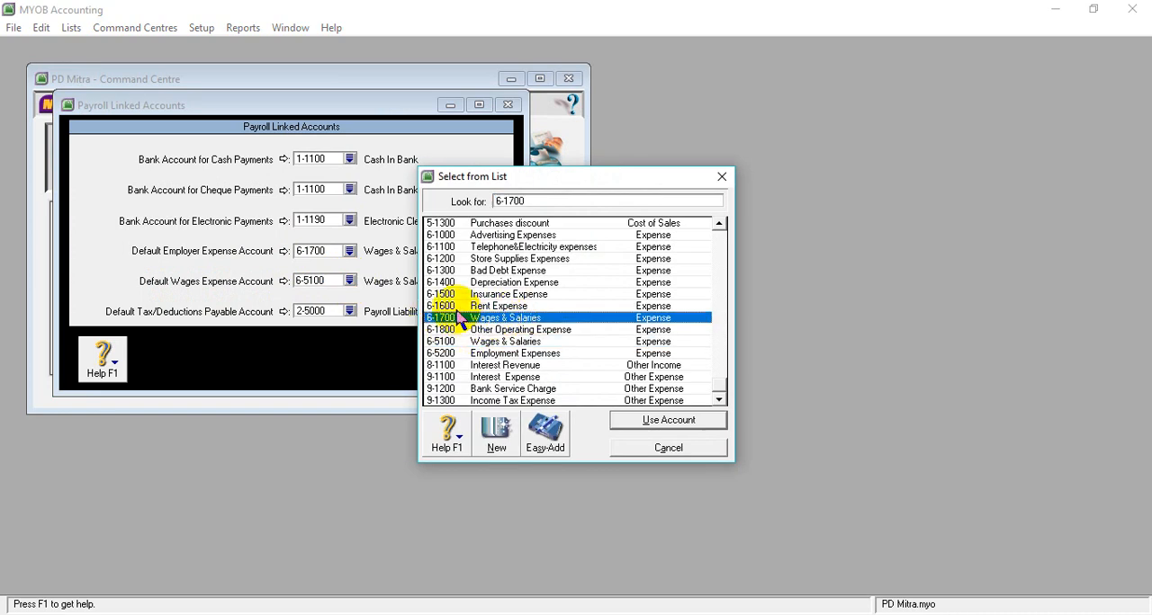
left_click(644, 420)
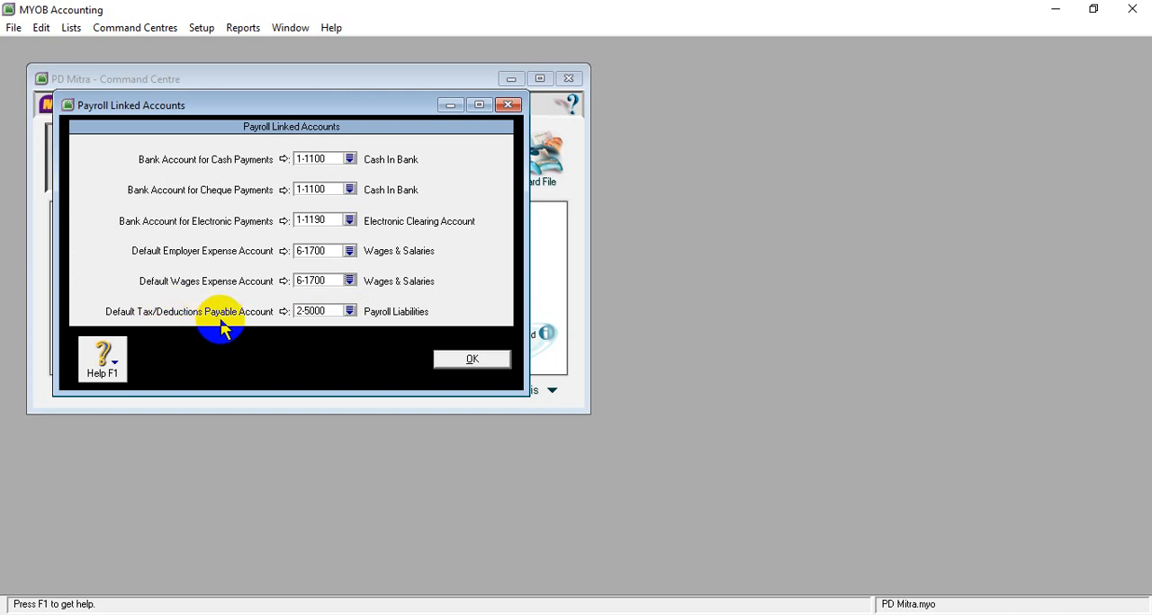
- Set the default tax/deductions payable account to 2-1300 Income Tax Payable and save the payroll linked accounts
left_click(348, 313)
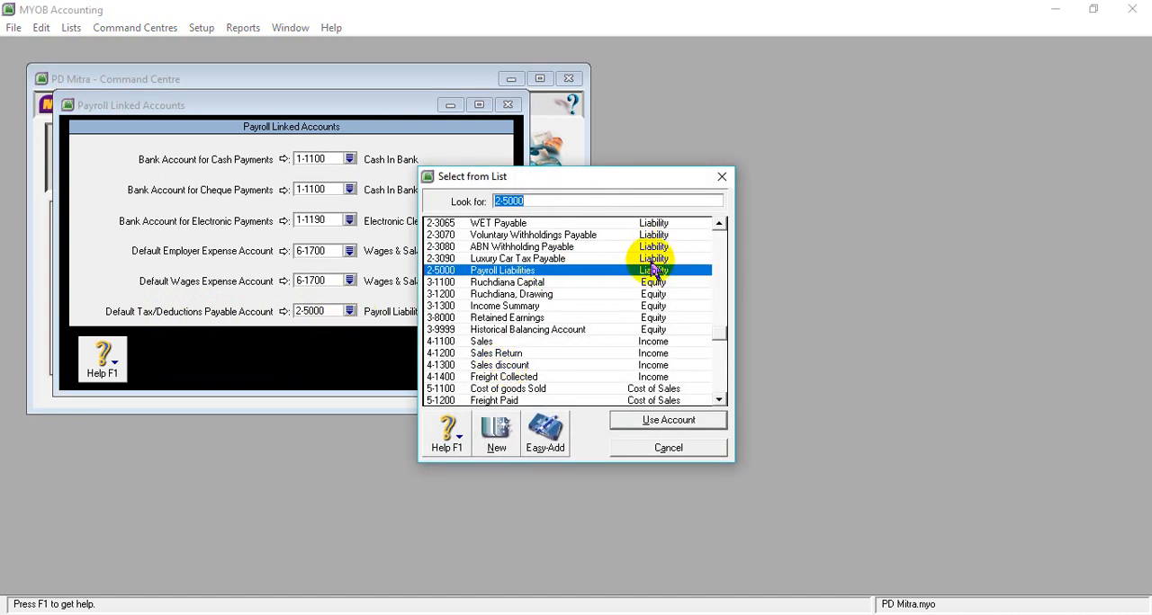
left_click(720, 223)
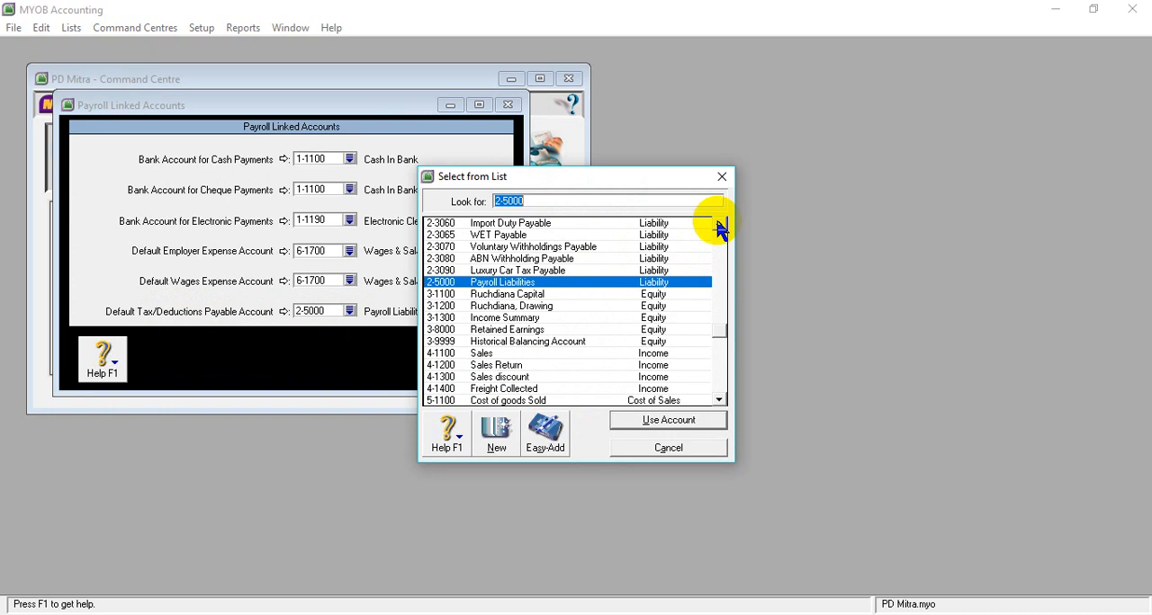
left_click(720, 223)
left_click(720, 223)
left_click(720, 223)
left_click(719, 223)
left_click(720, 224)
left_click(720, 223)
left_click(720, 223)
left_click(720, 223)
left_click(720, 223)
left_click(720, 223)
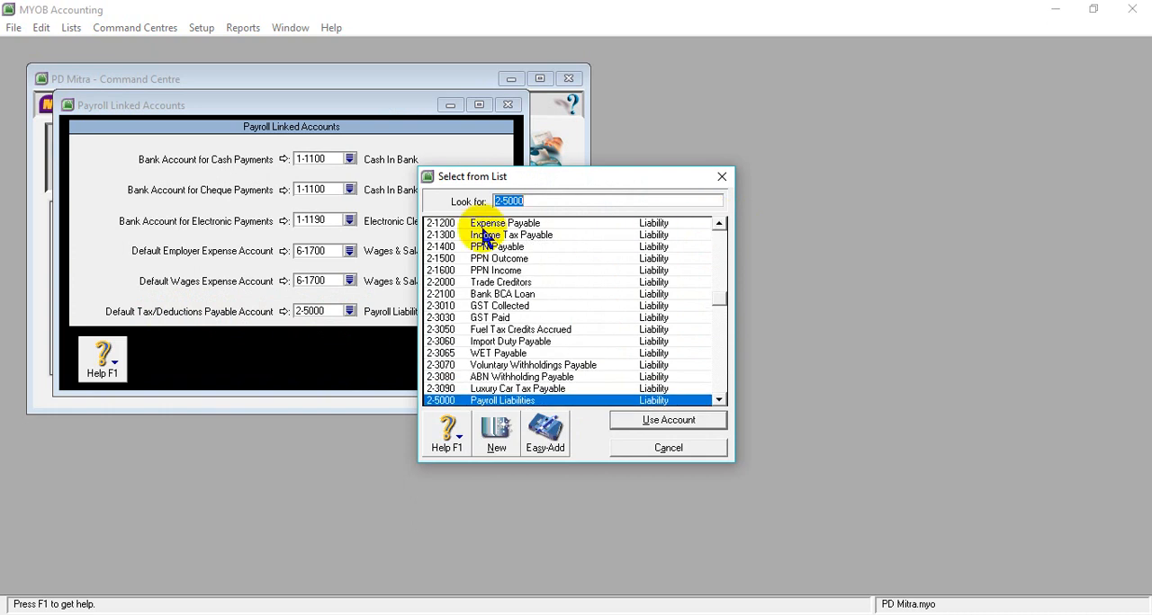
left_click(454, 235)
left_click(662, 423)
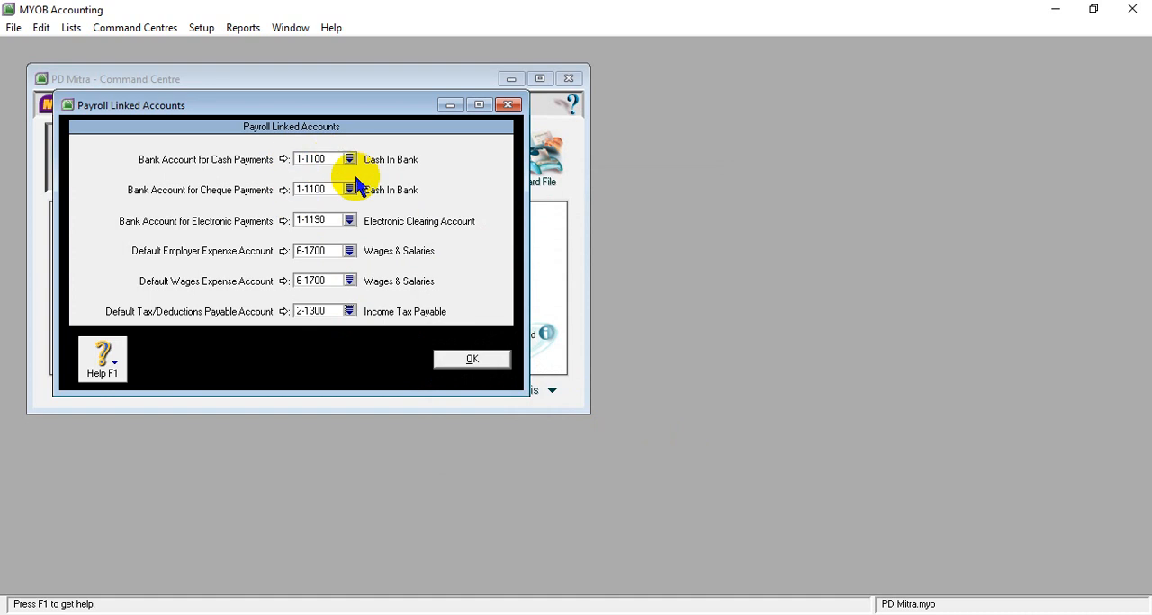
left_click(465, 369)
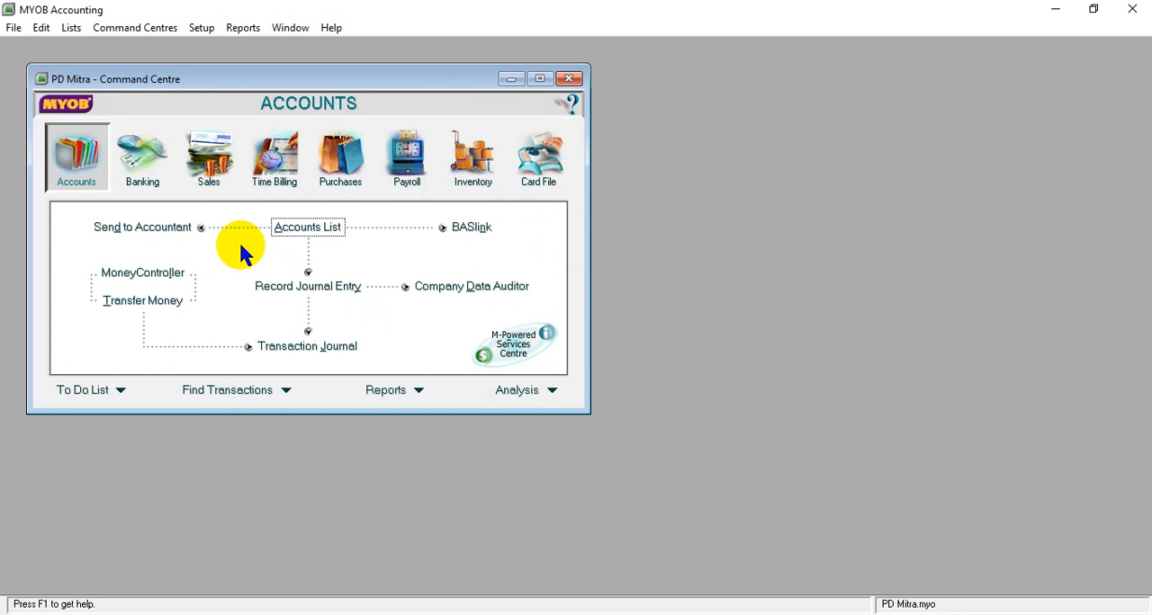
key("XF86AudioLowerVolume")
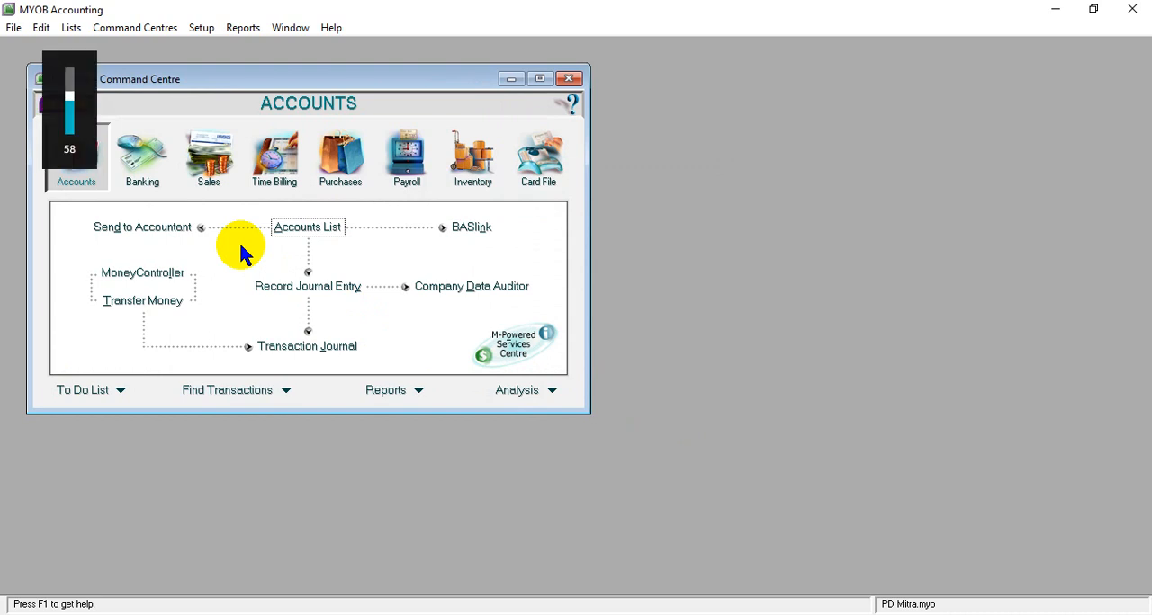
key("XF86AudioMute")
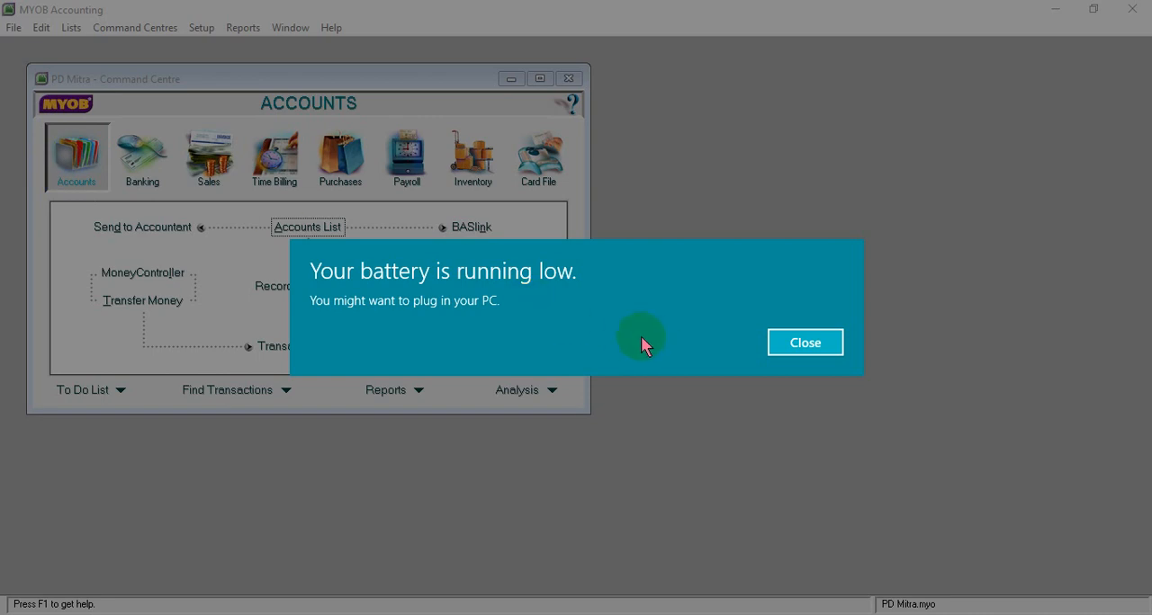
- Dismiss the low-battery warning and open the Accounts List showing all accounts
left_click(815, 351)
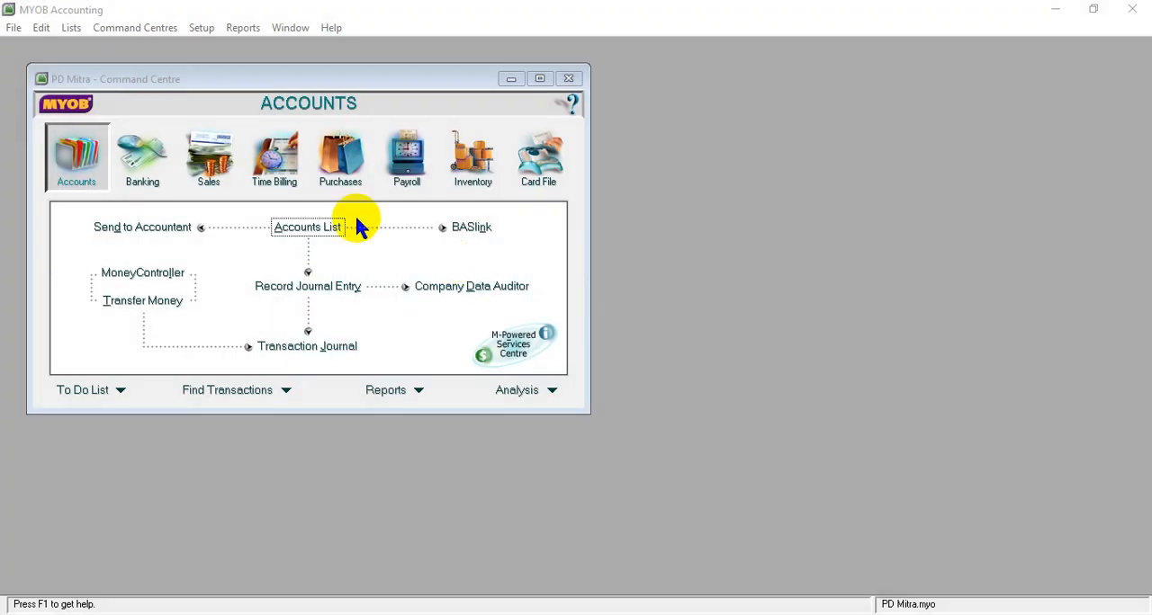
left_click(86, 182)
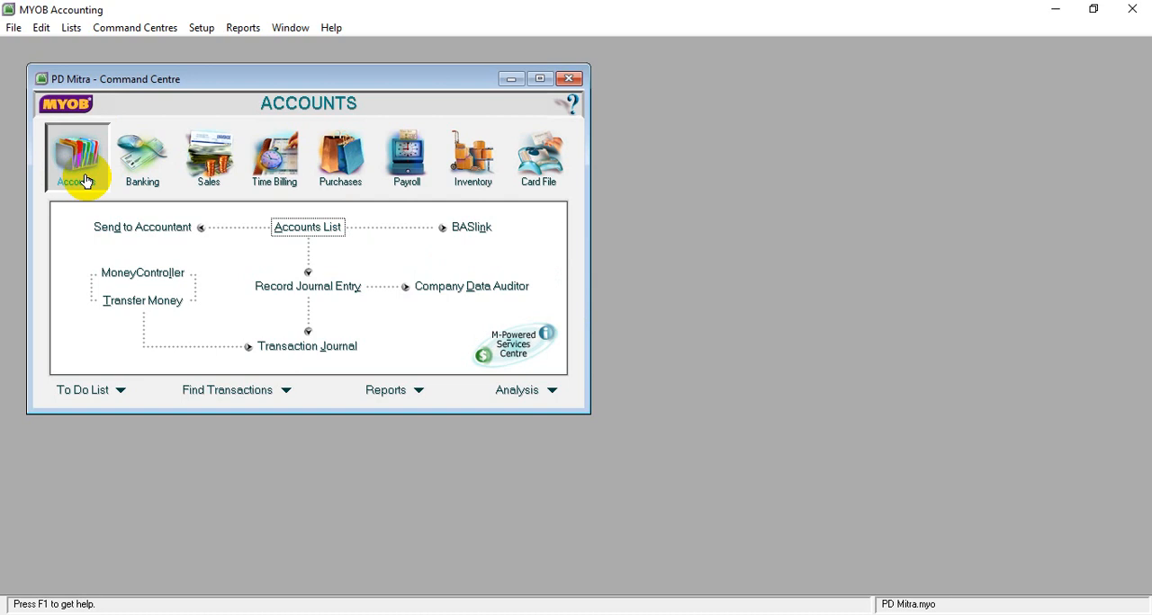
left_click(301, 232)
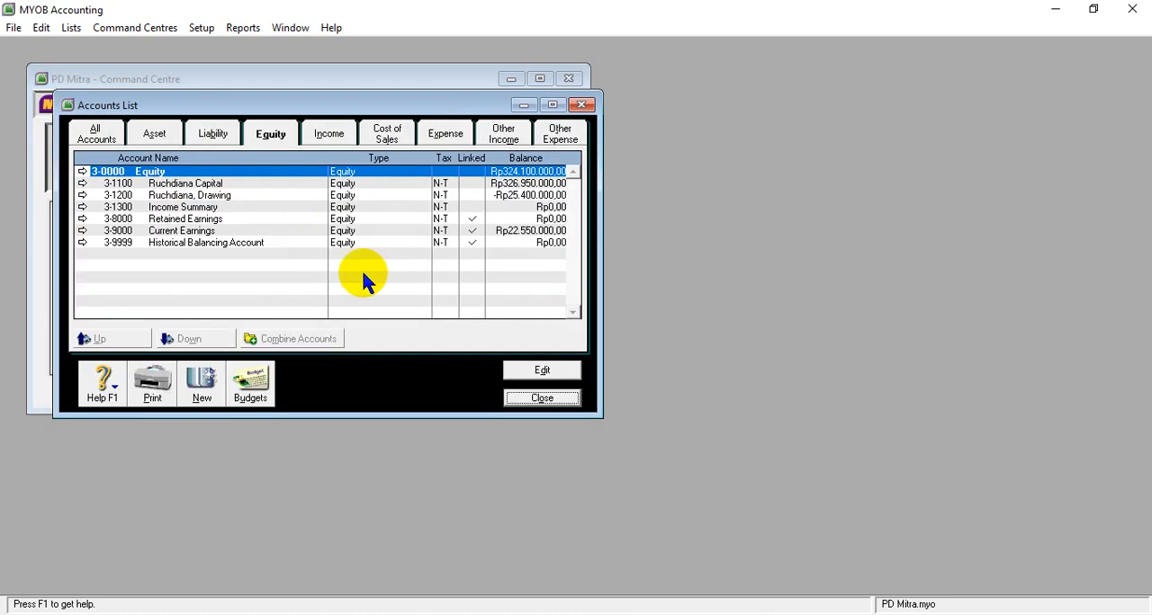
left_click(96, 133)
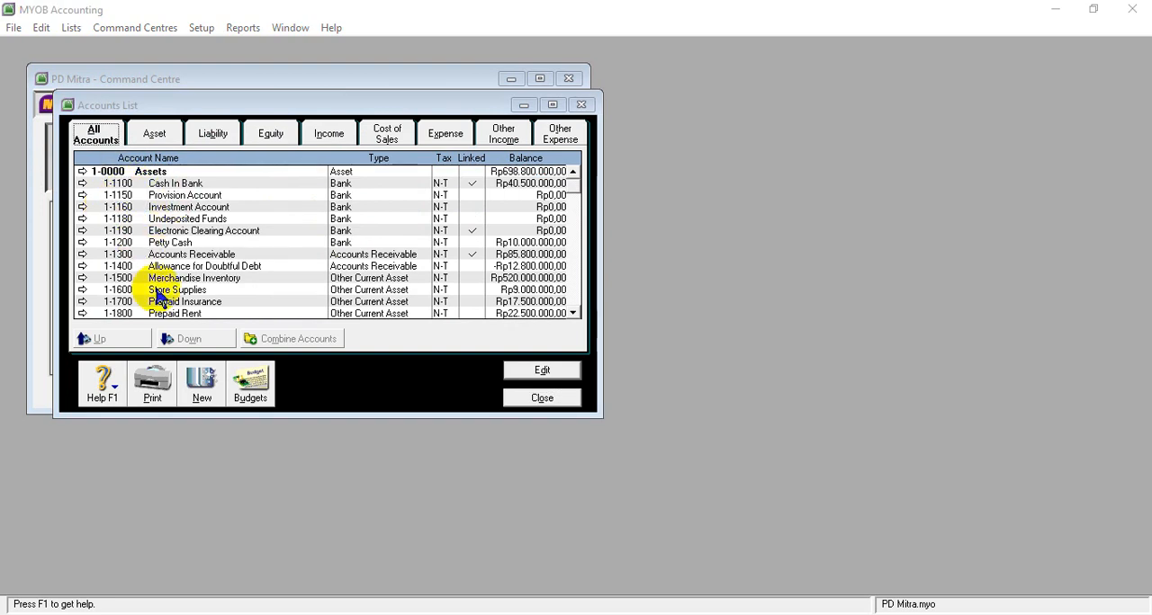
left_click(573, 314)
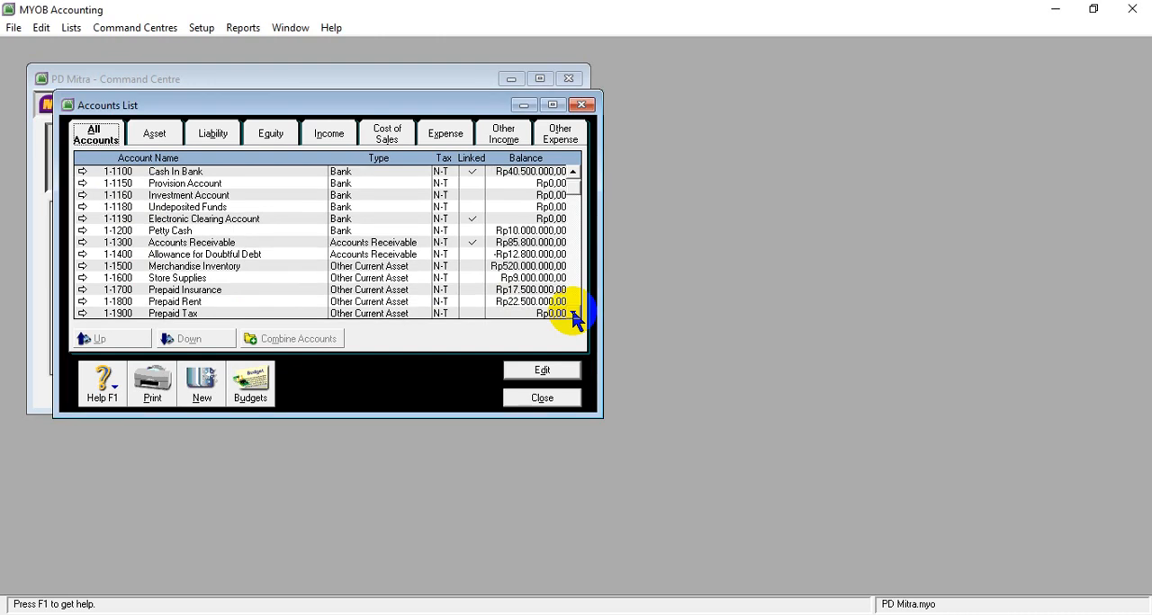
left_click(573, 171)
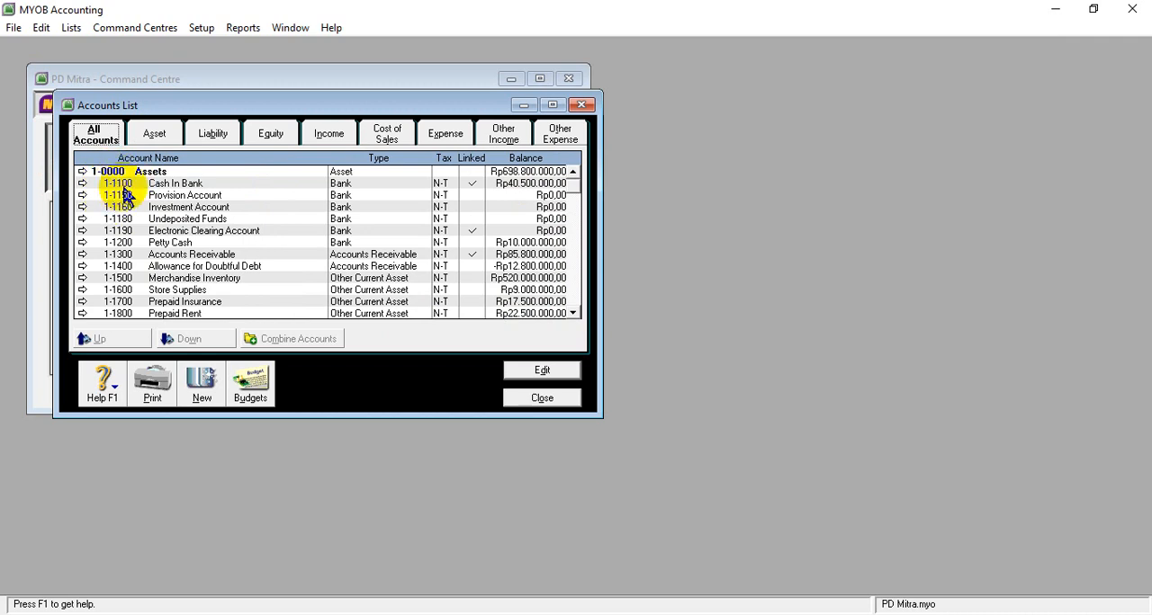
- Open the header account 1-1950 Withholding Credits from the Accounts List and delete it
left_click(573, 314)
left_click(573, 314)
left_click(574, 314)
left_click(574, 314)
left_click(573, 314)
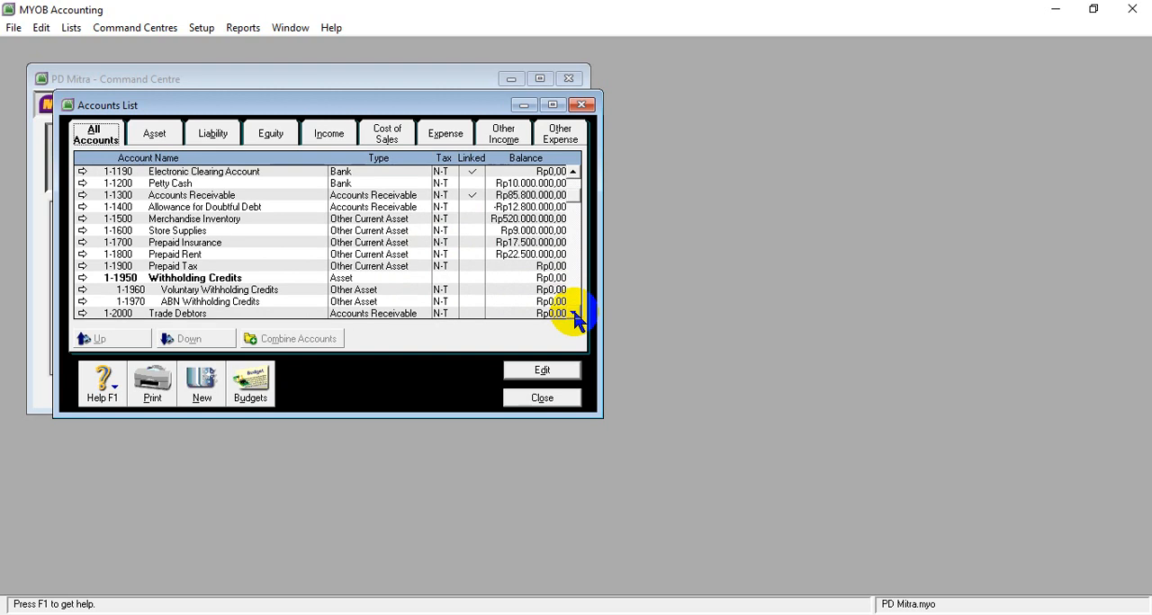
left_click(114, 280)
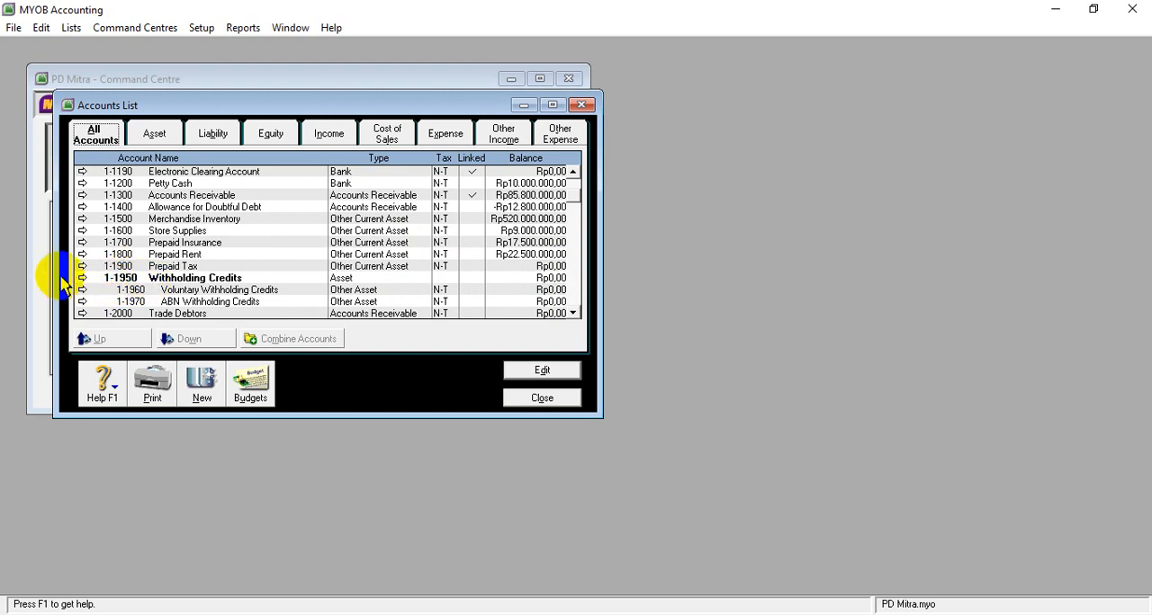
left_click(82, 280)
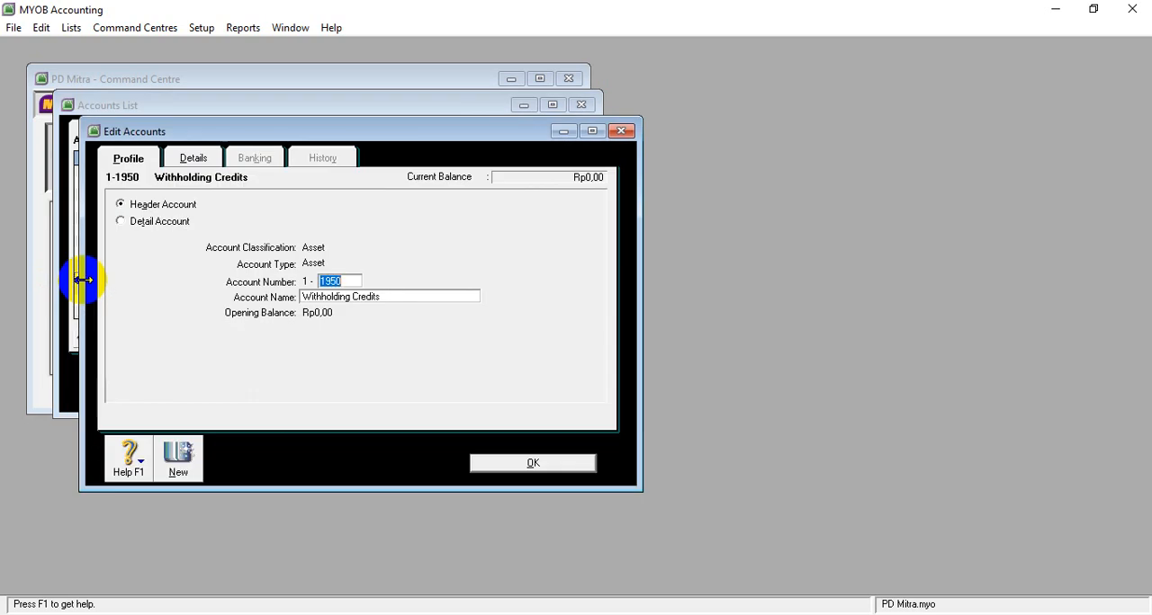
left_click_drag(141, 134, 259, 137)
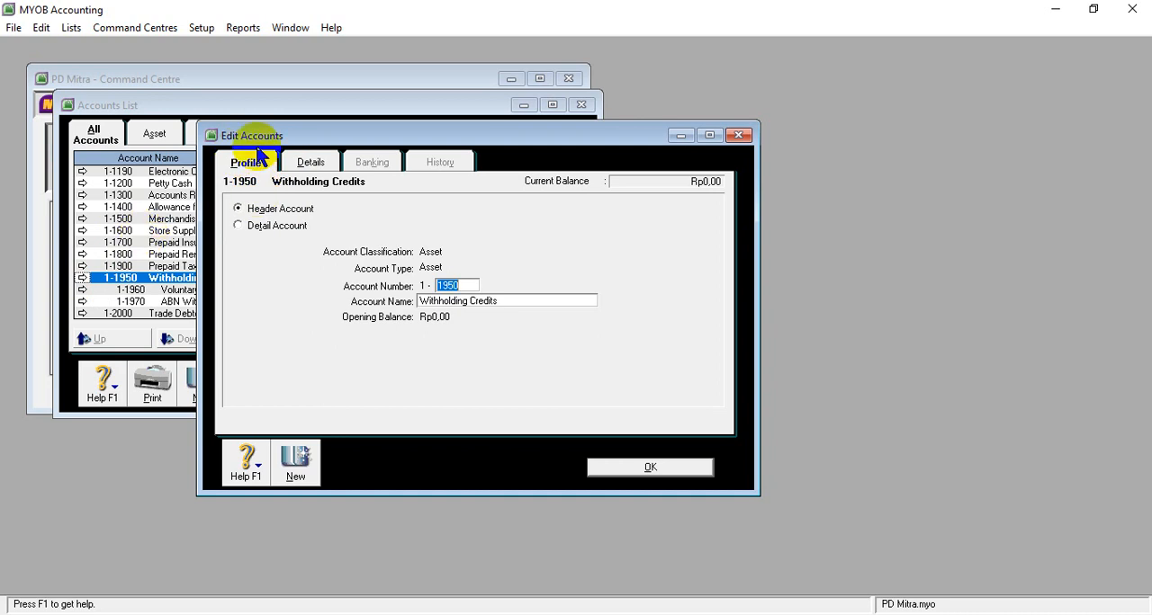
left_click(41, 29)
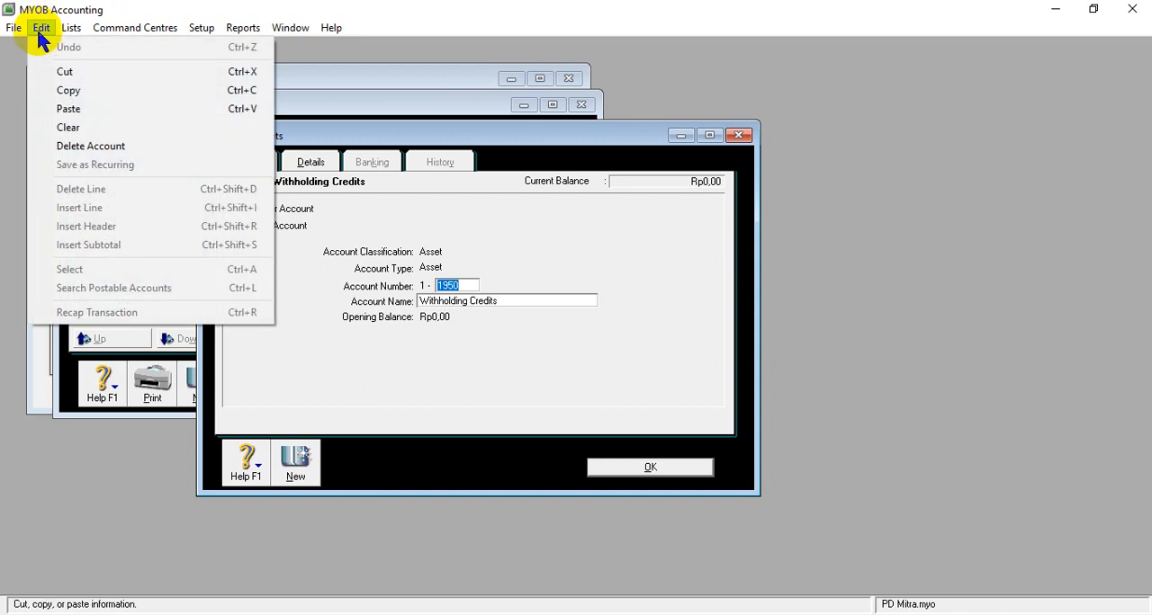
left_click(90, 146)
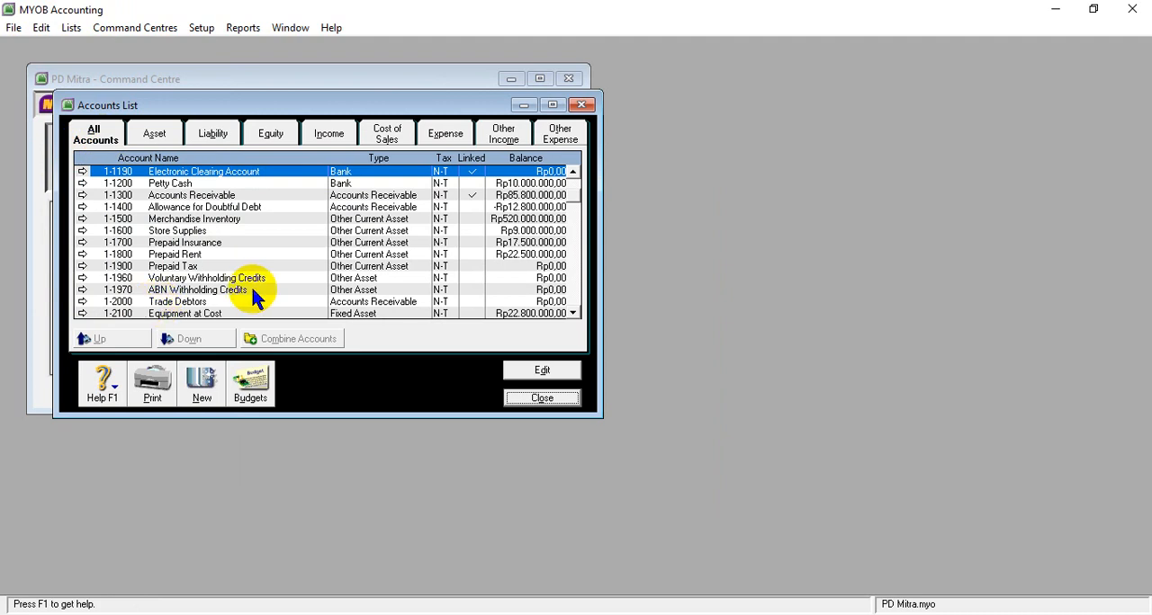
- Open the account 1-1960 Voluntary Withholding Credits and delete it
left_click(119, 280)
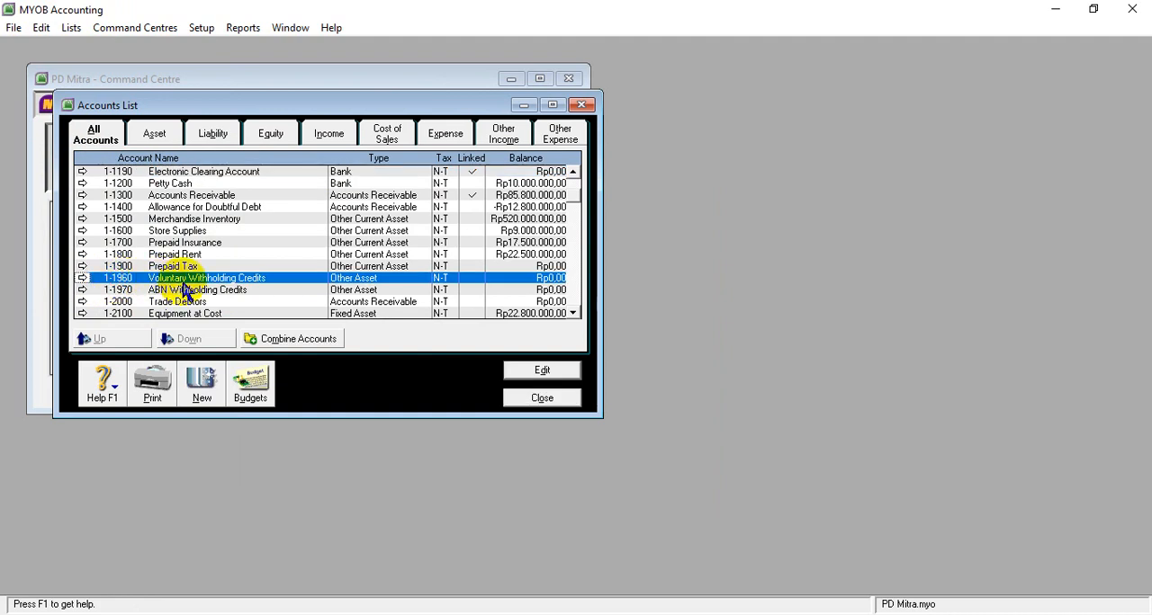
left_click(83, 279)
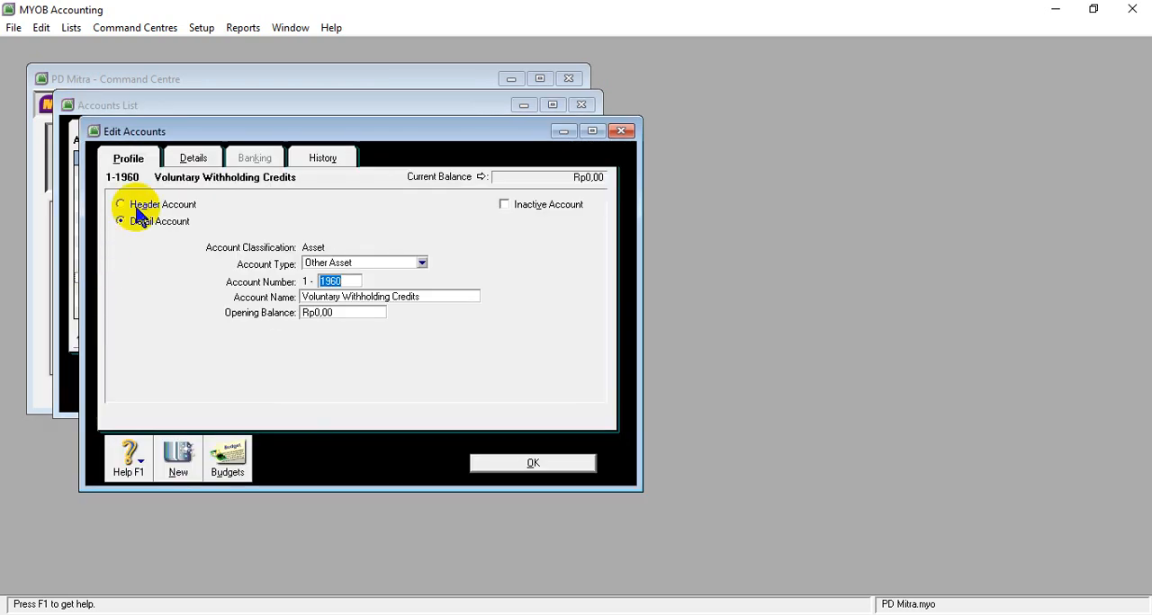
left_click(45, 27)
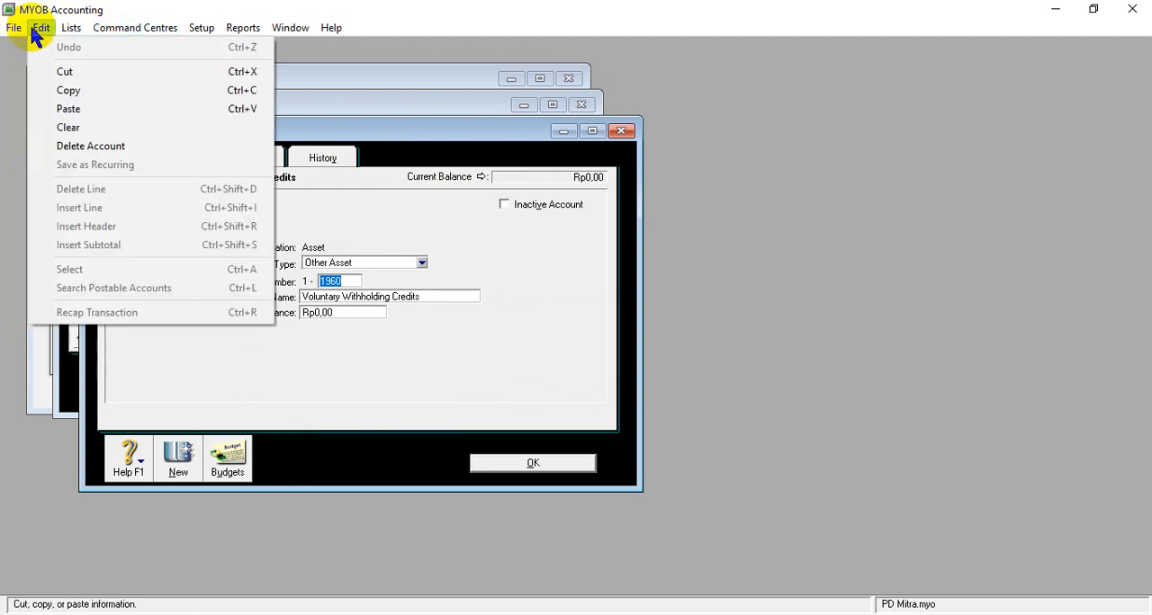
left_click(52, 151)
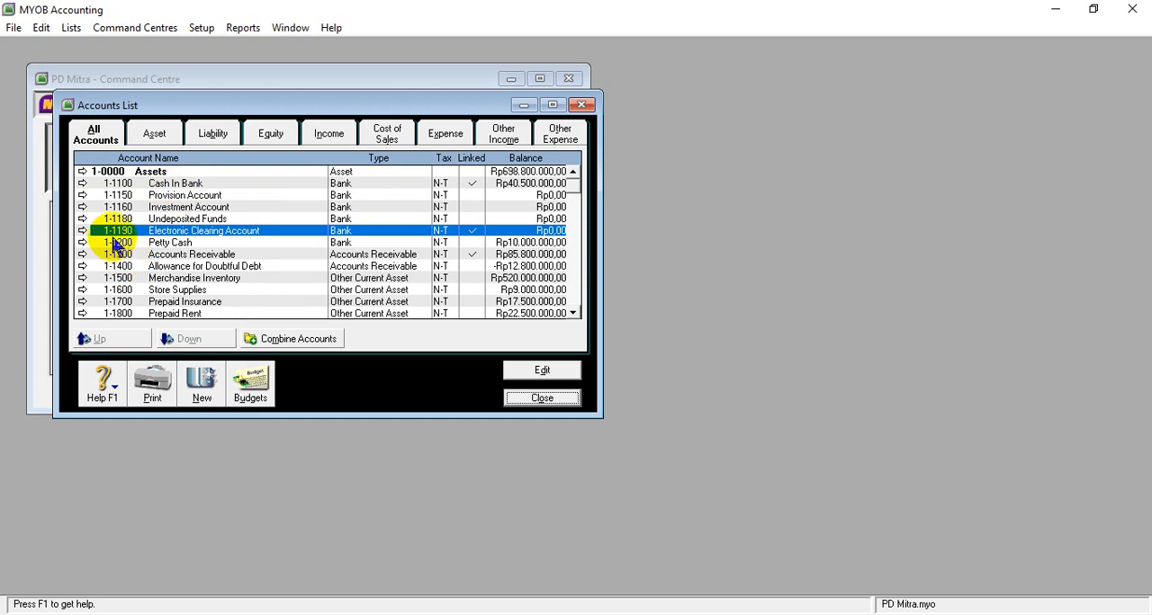
- Open the account 1-1150 Provision Account from the Accounts List and delete it
scroll(117, 245, "down", 2)
scroll(160, 252, "up", 2)
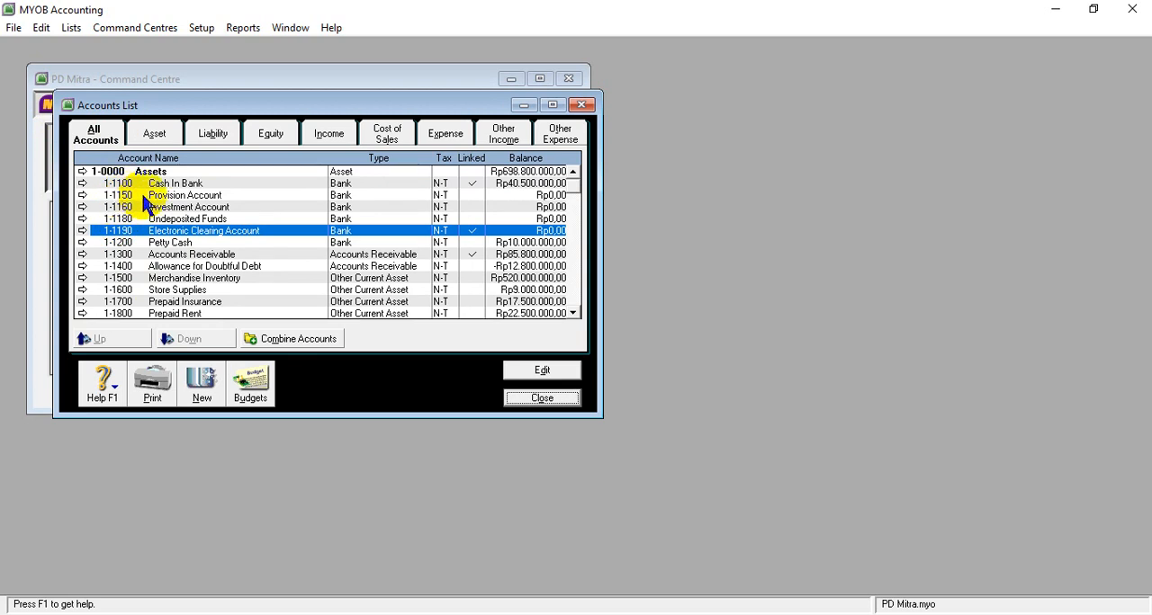
right_click(82, 195)
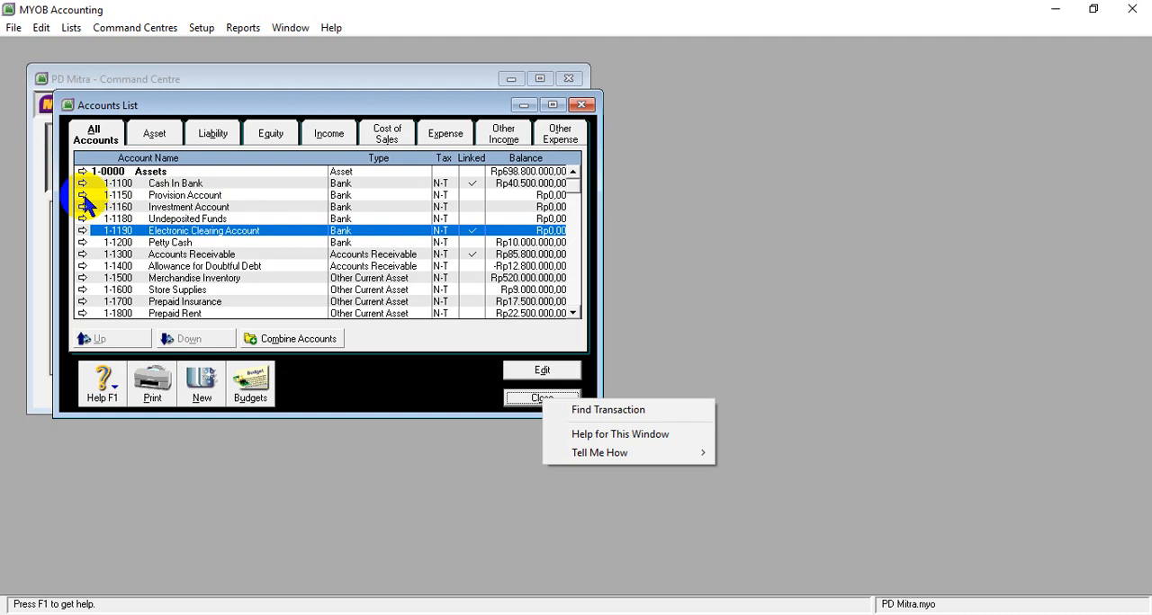
left_click(126, 195)
right_click(149, 196)
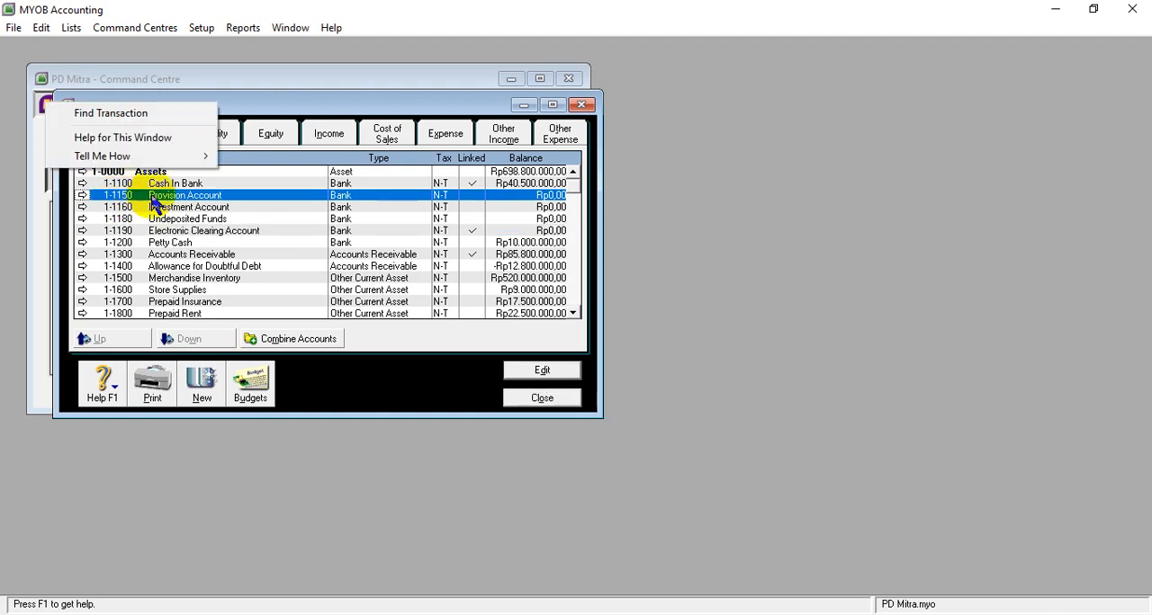
left_click(234, 195)
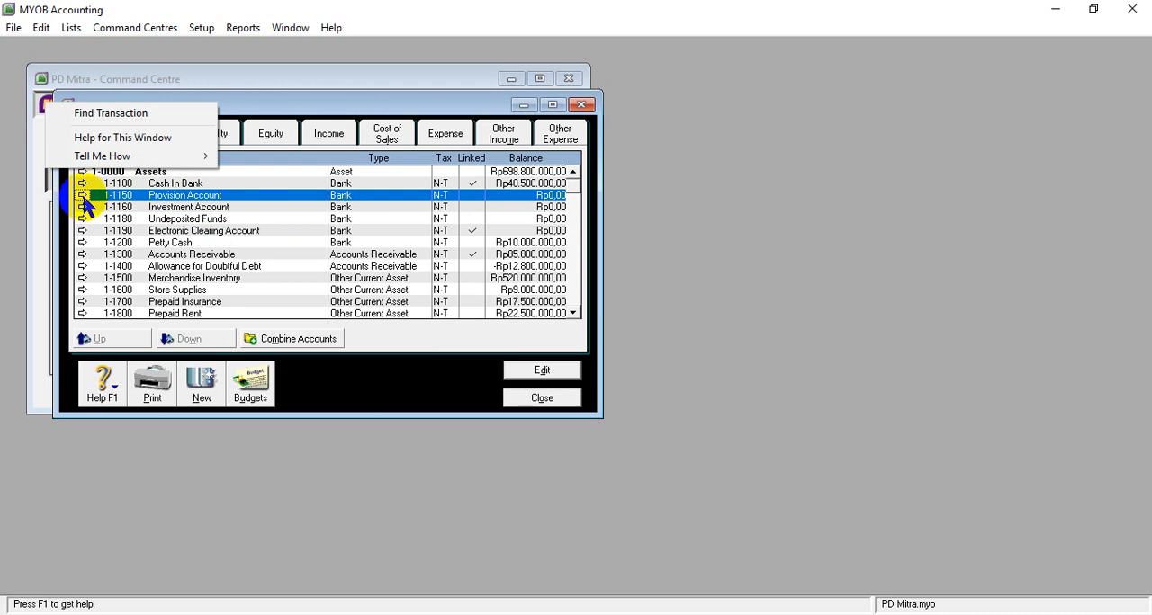
right_click(545, 380)
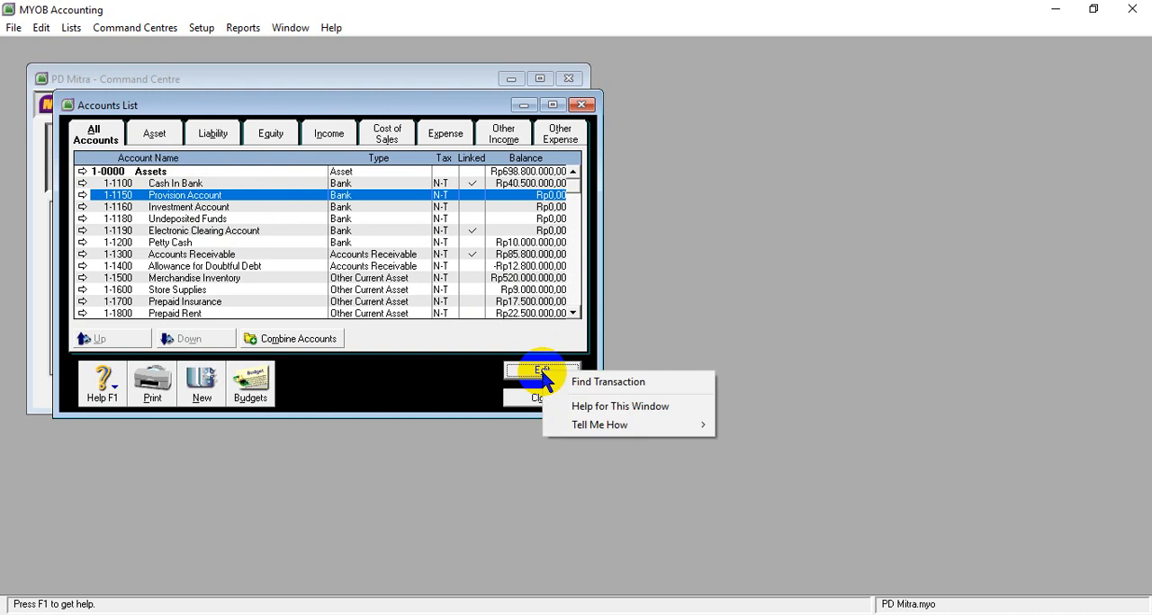
left_click(542, 372)
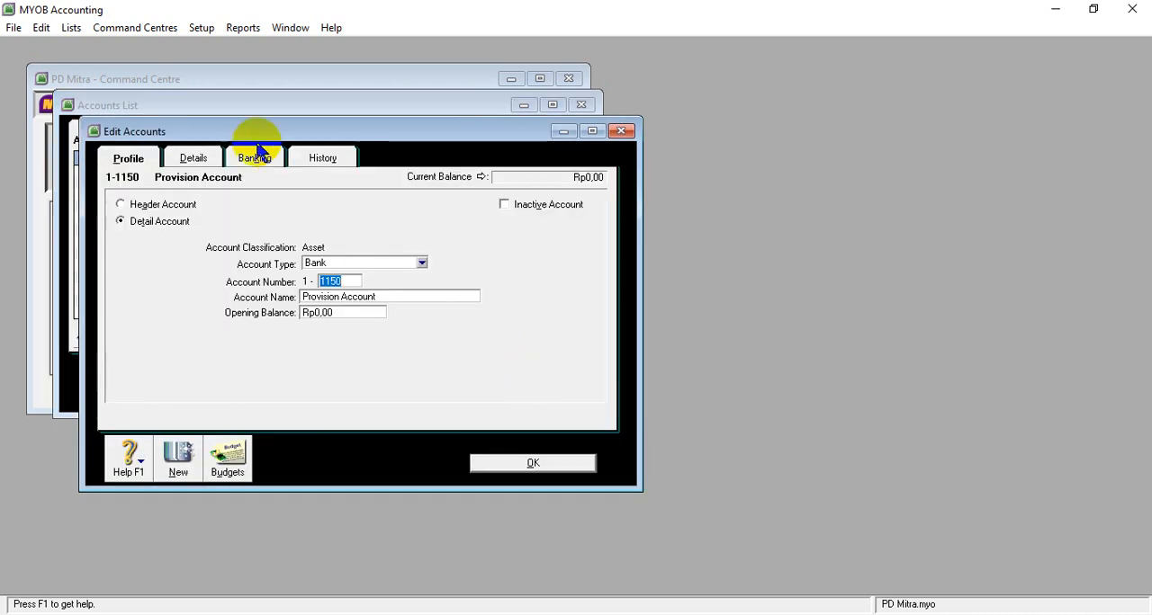
left_click(41, 27)
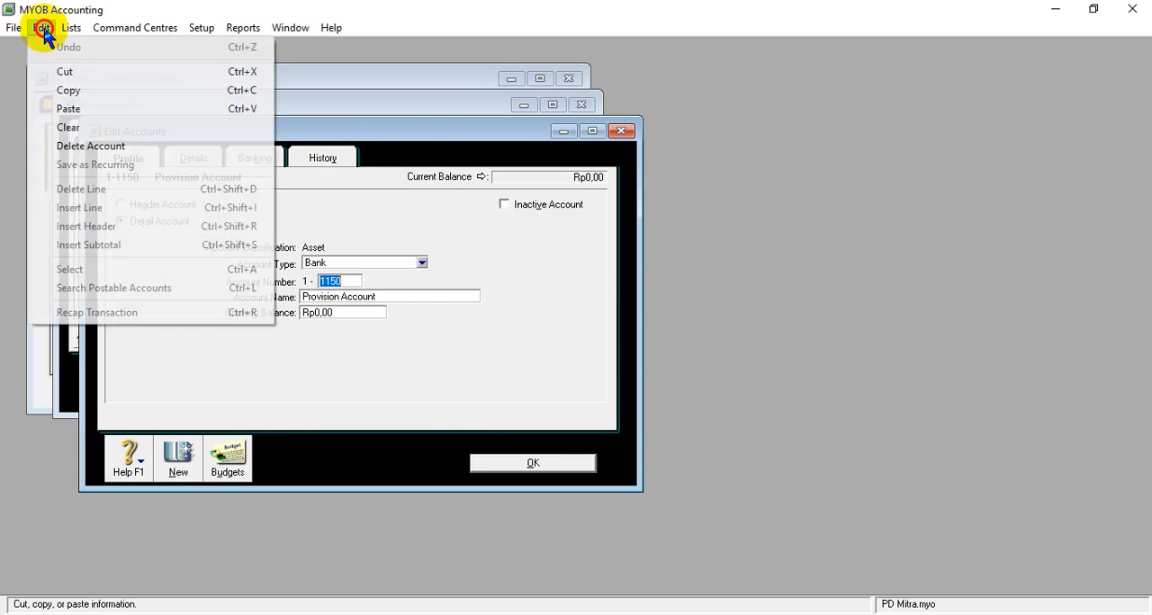
left_click(61, 146)
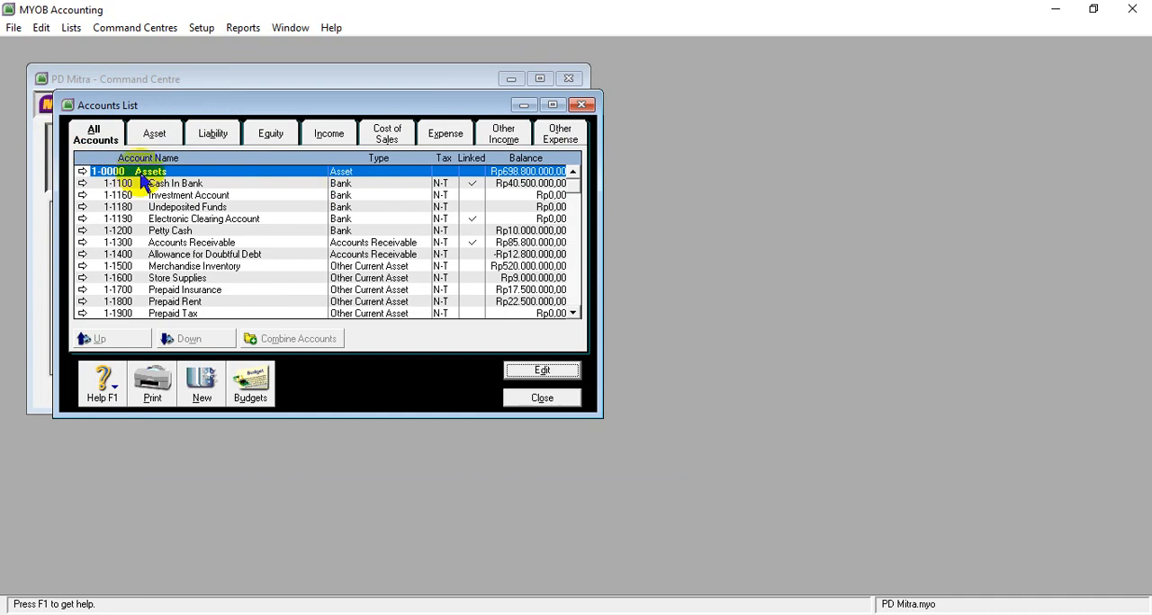
- Delete the bank accounts 1-1160 Investment Account and 1-1180 Undeposited Funds from the Accounts List
left_click(82, 195)
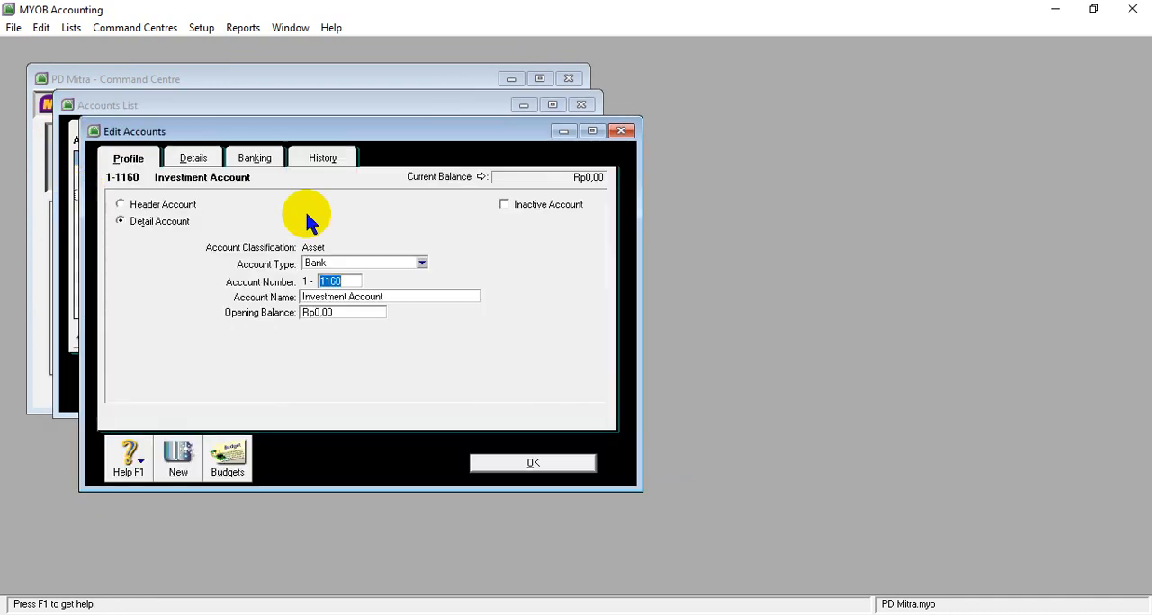
left_click(42, 28)
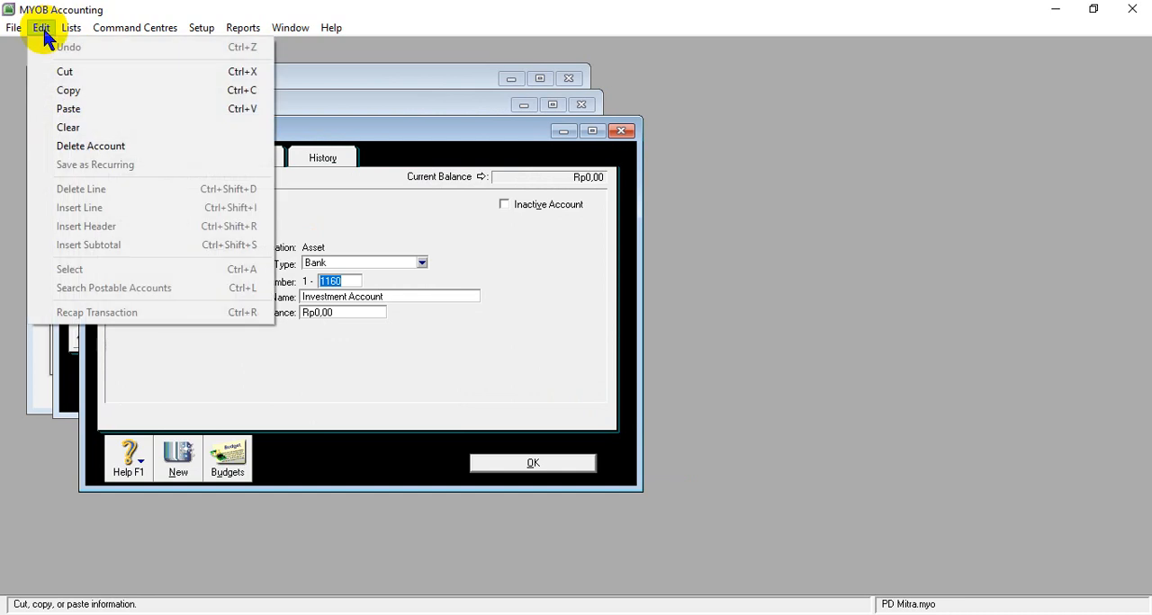
left_click(87, 146)
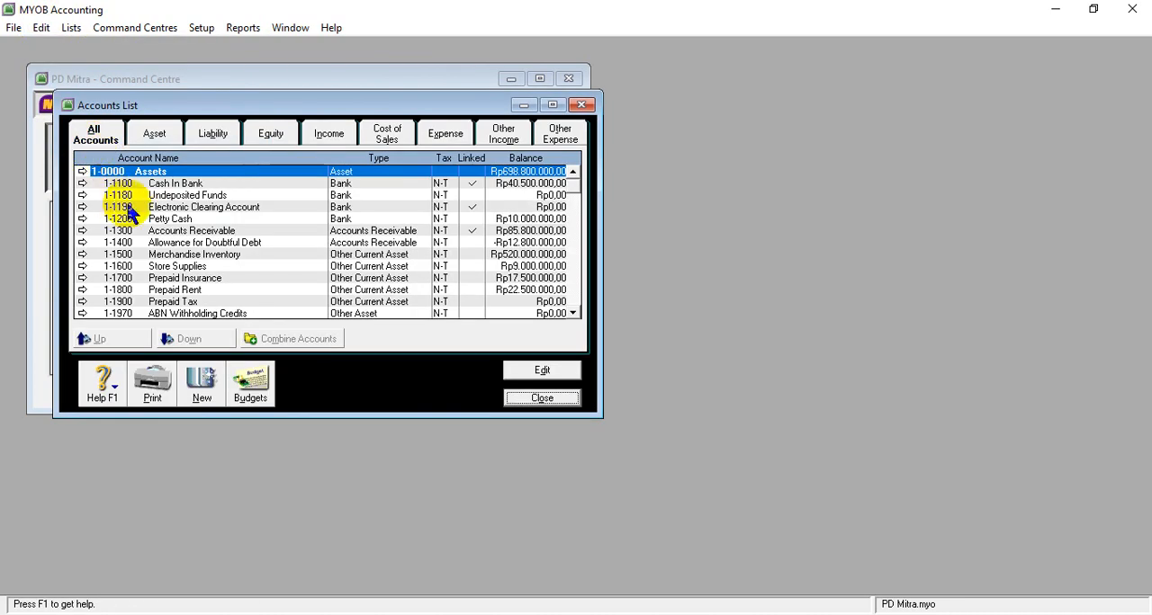
left_click(82, 195)
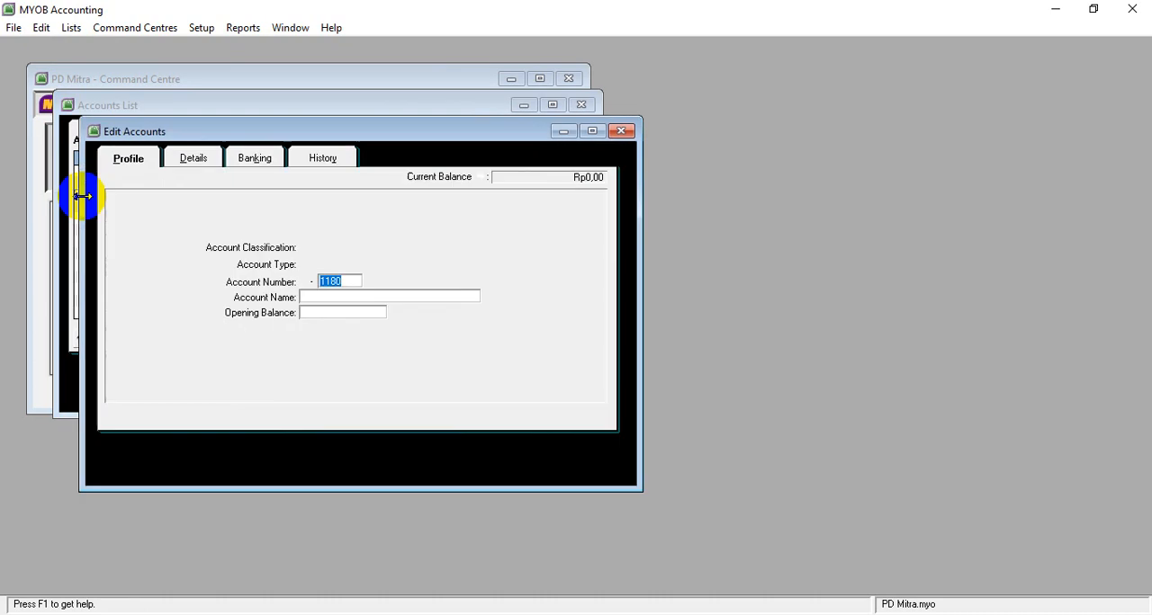
left_click(41, 27)
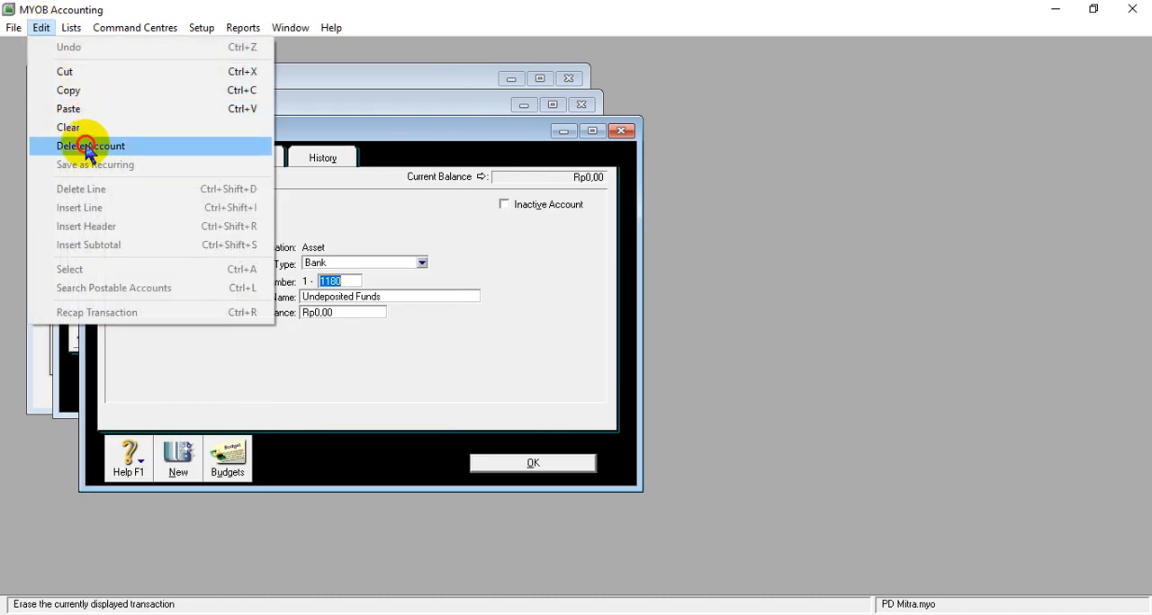
left_click(86, 146)
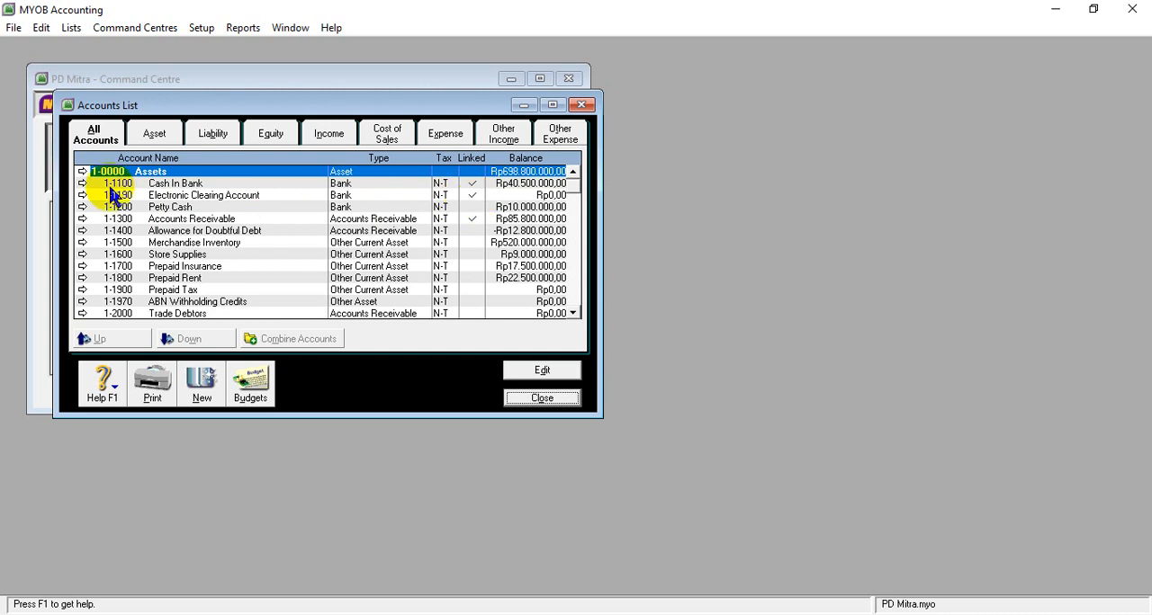
- Open the account 1-1970 ABN Withholding Credits and delete it
left_click(573, 314)
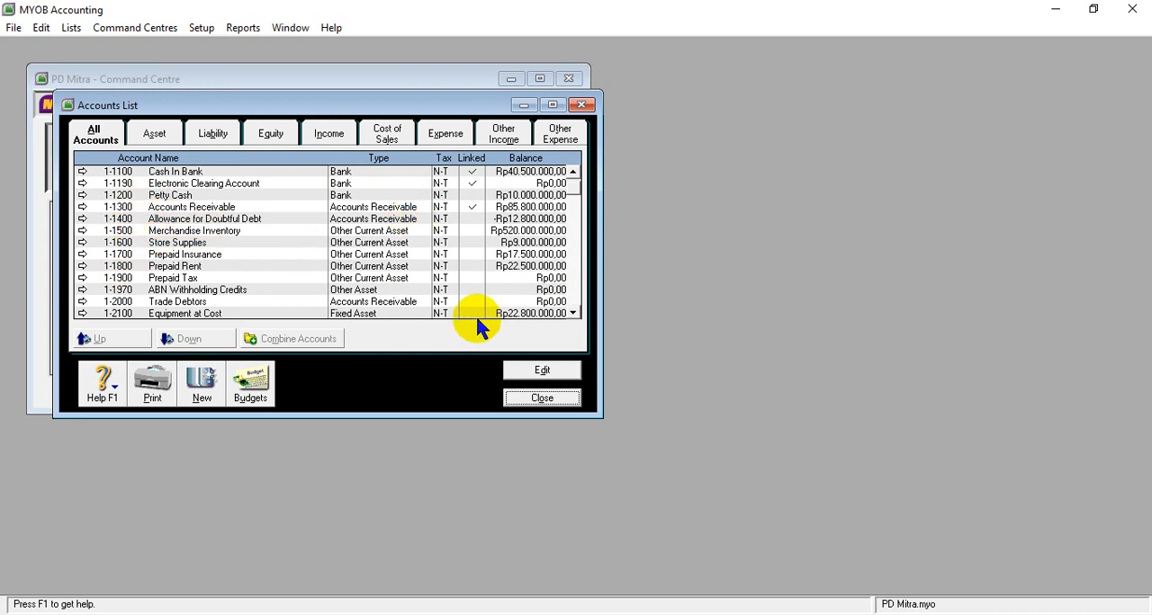
left_click(573, 313)
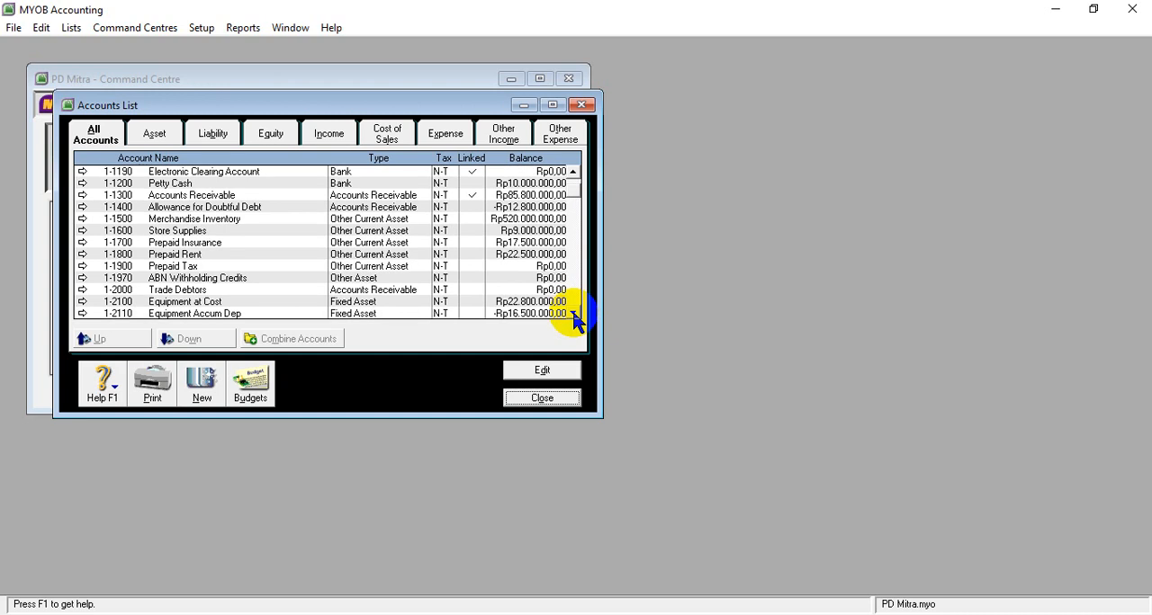
left_click(573, 313)
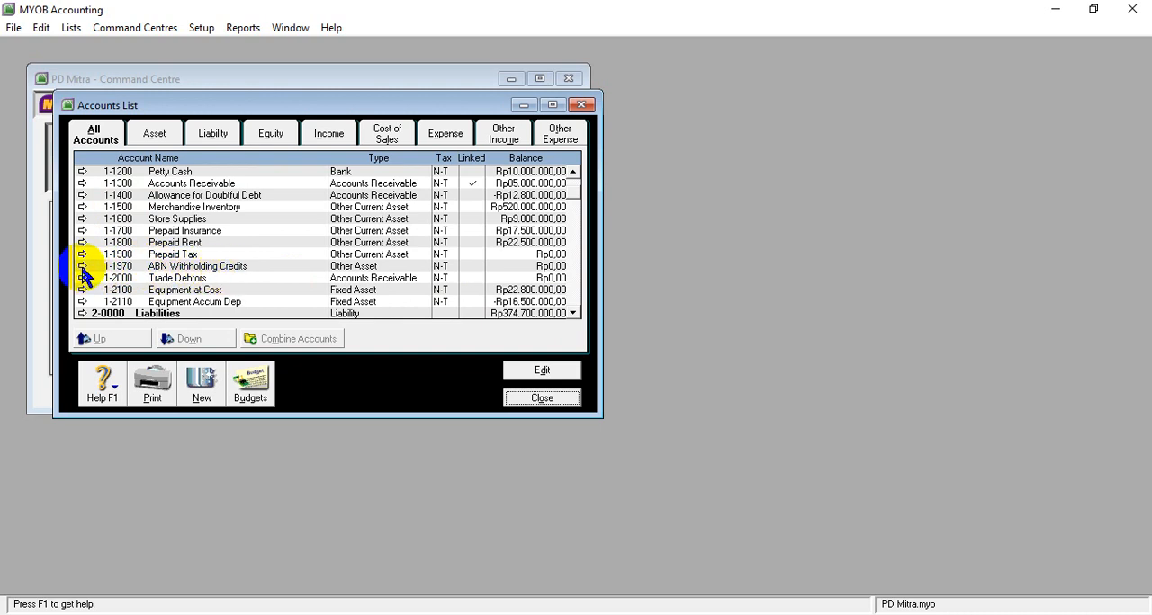
left_click(109, 266)
left_click(543, 374)
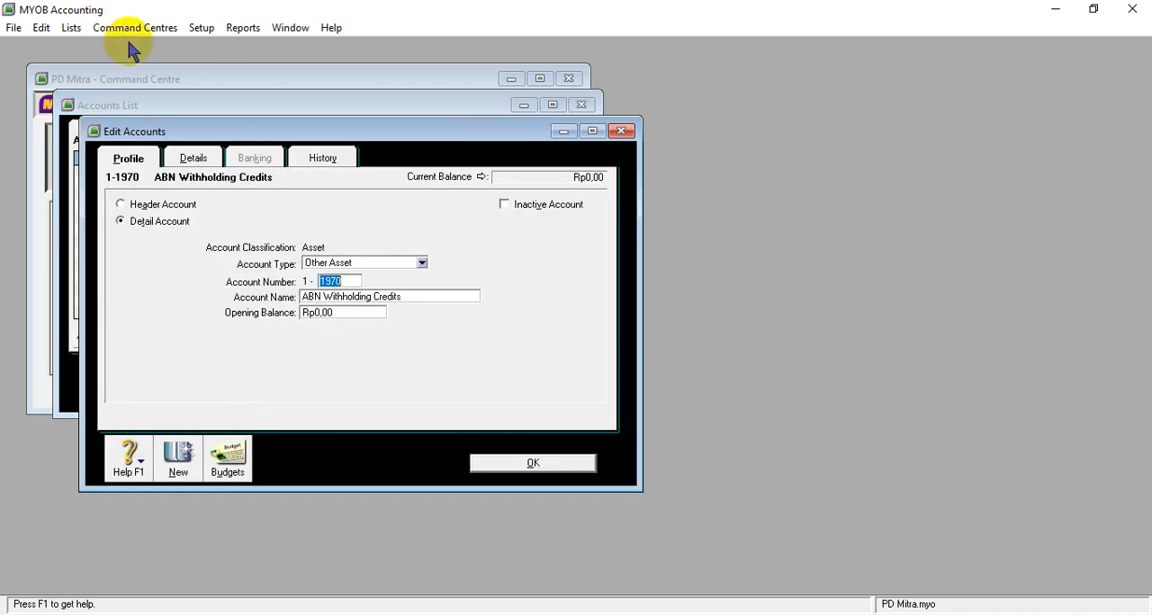
left_click(40, 27)
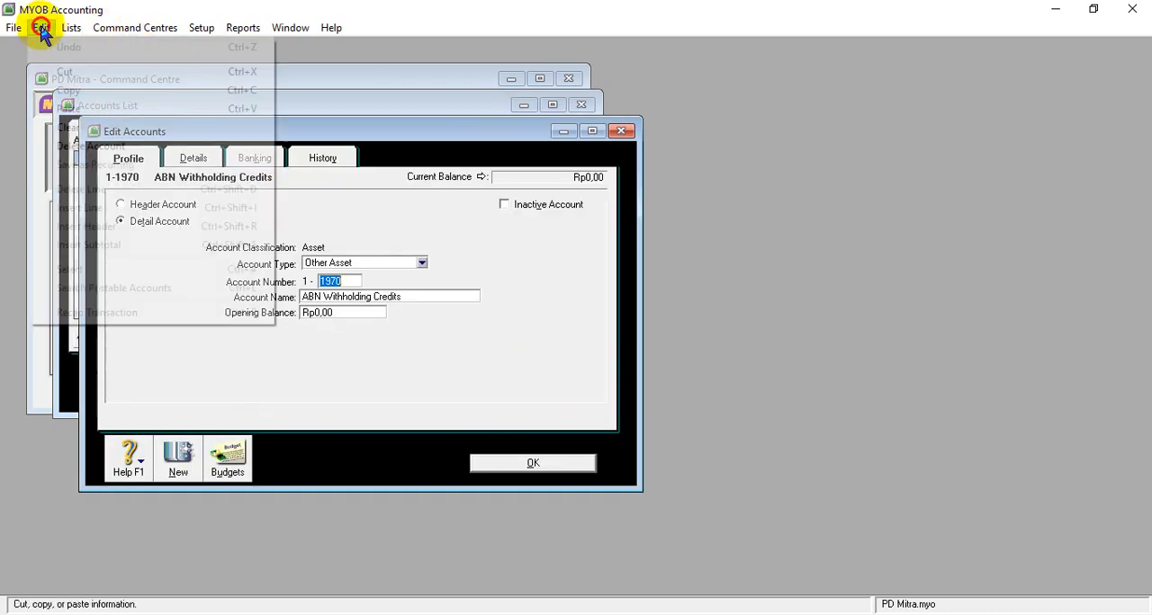
left_click(79, 148)
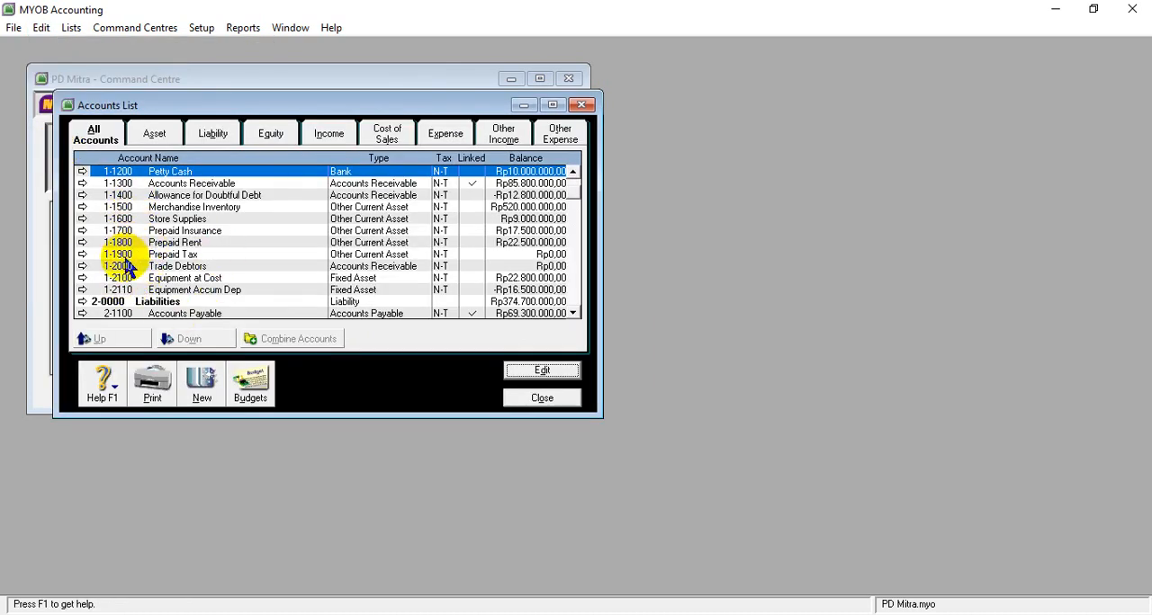
- Open the account 1-2000 Trade Debtors and delete it
left_click(173, 268)
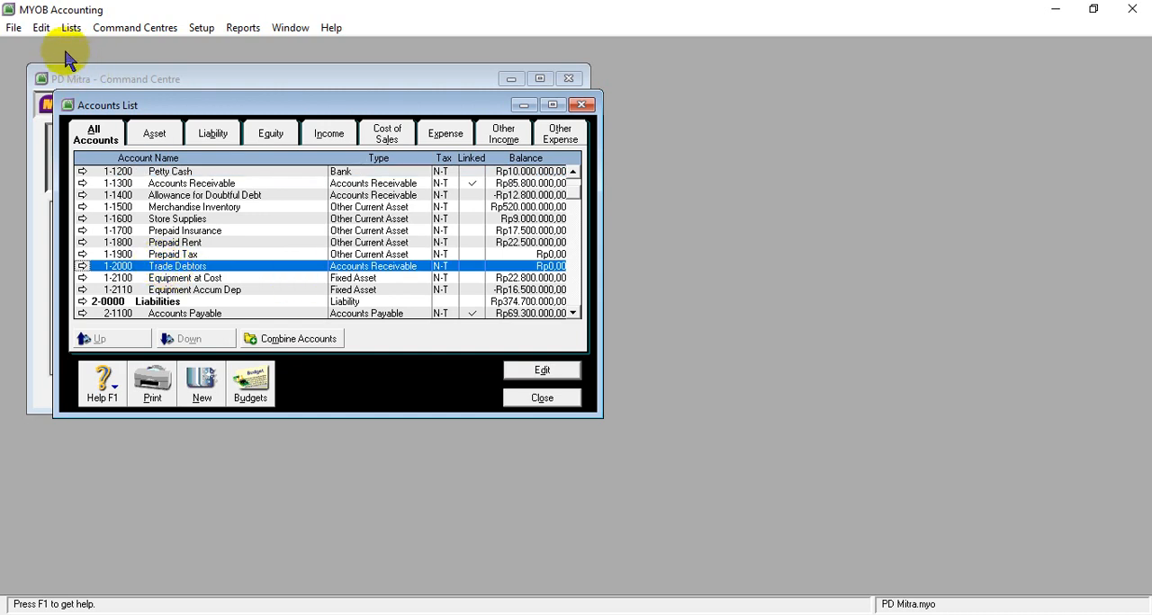
left_click(83, 266)
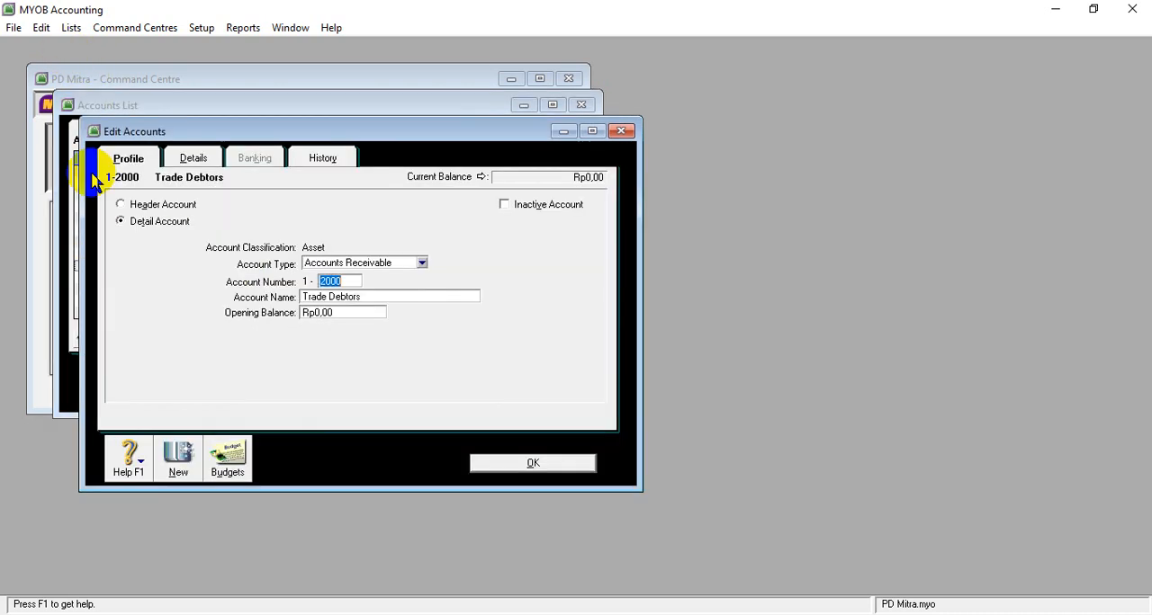
left_click(44, 25)
left_click(72, 144)
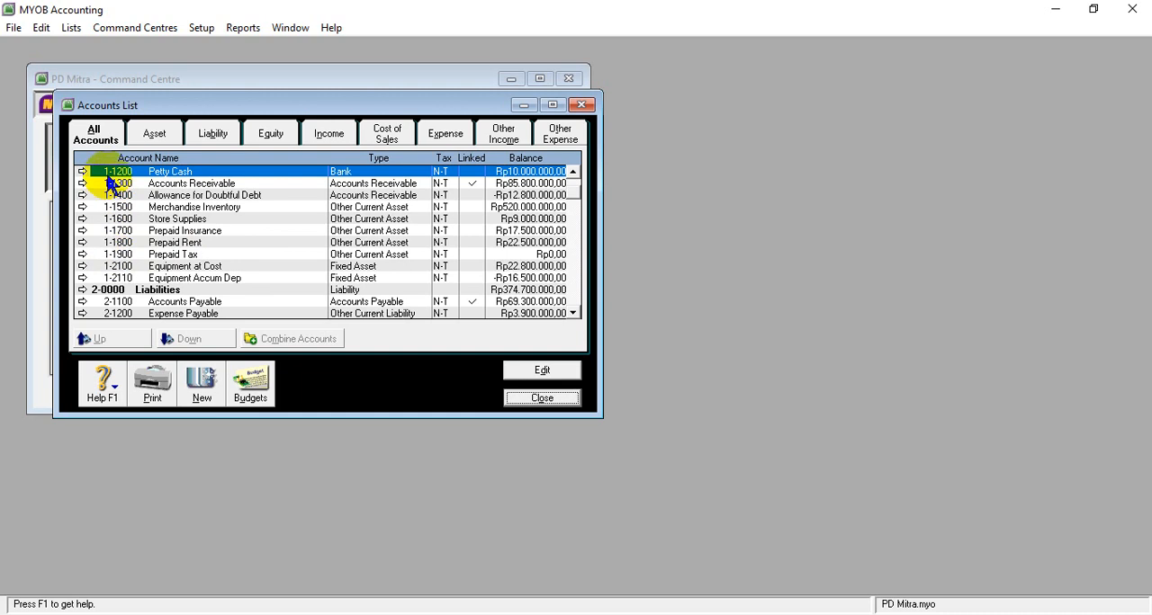
- Review the asset accounts, switch to the liability accounts and delete 2-2000 Trade Creditors
left_click(154, 133)
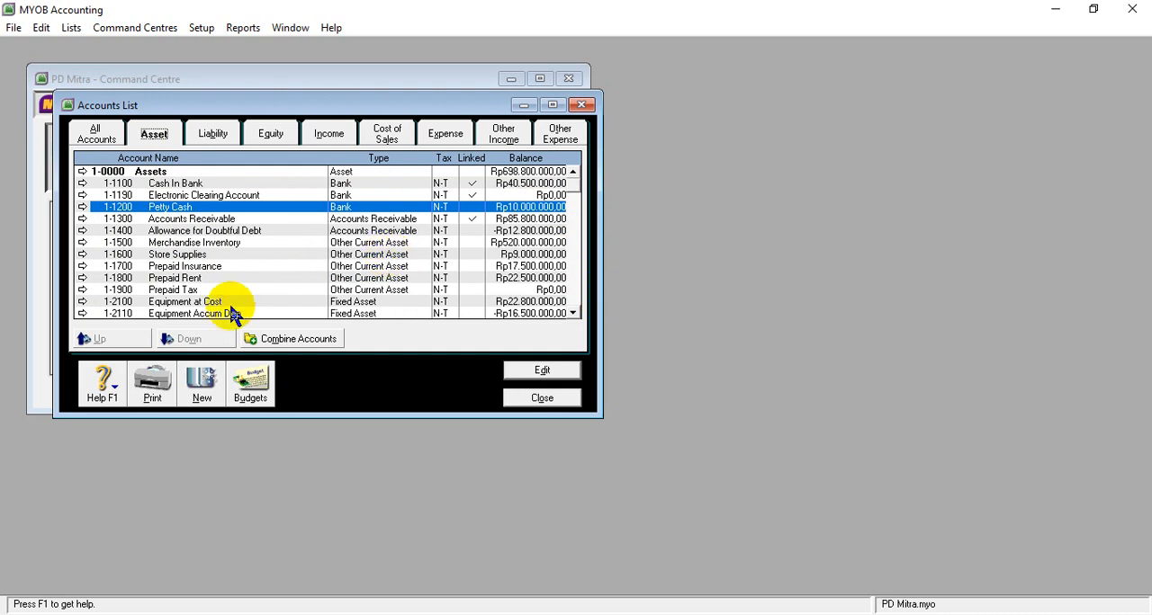
left_click(212, 137)
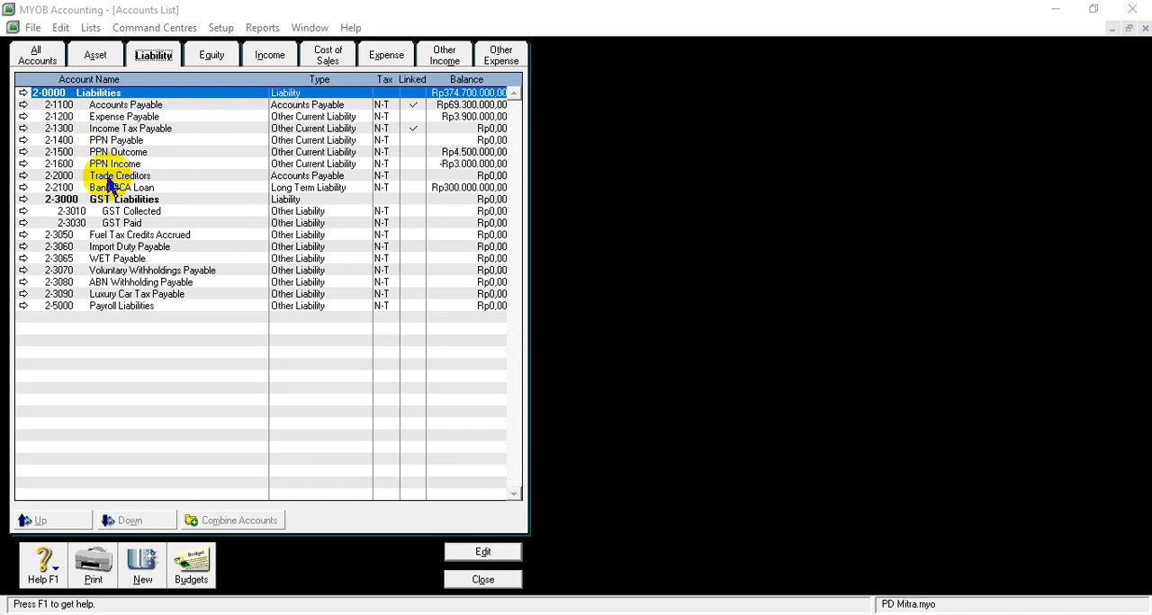
left_click(45, 177)
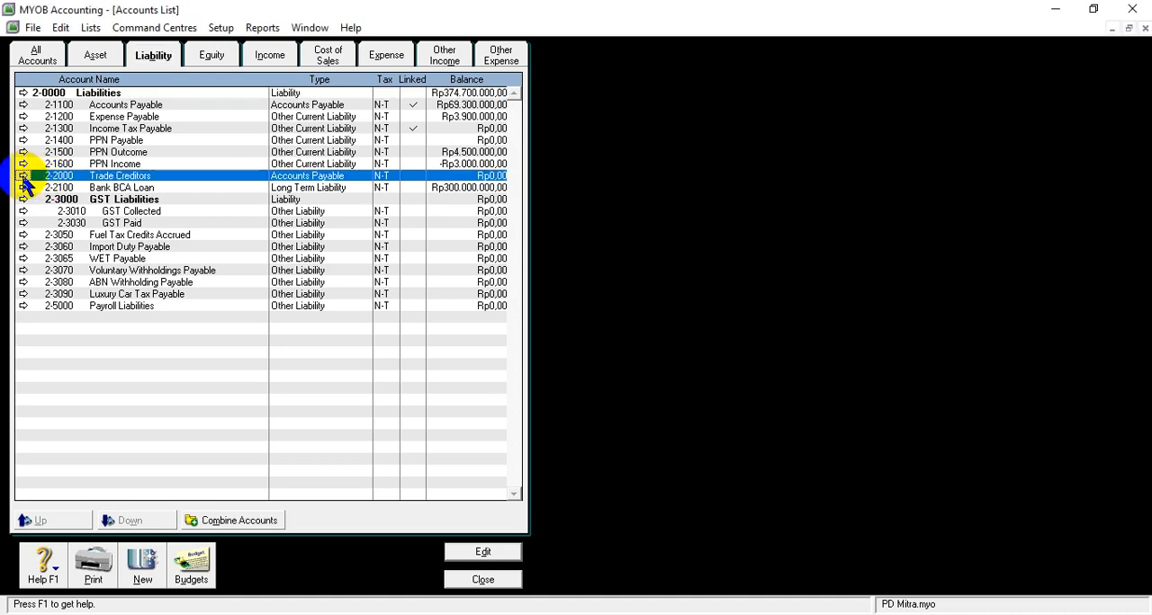
left_click(23, 176)
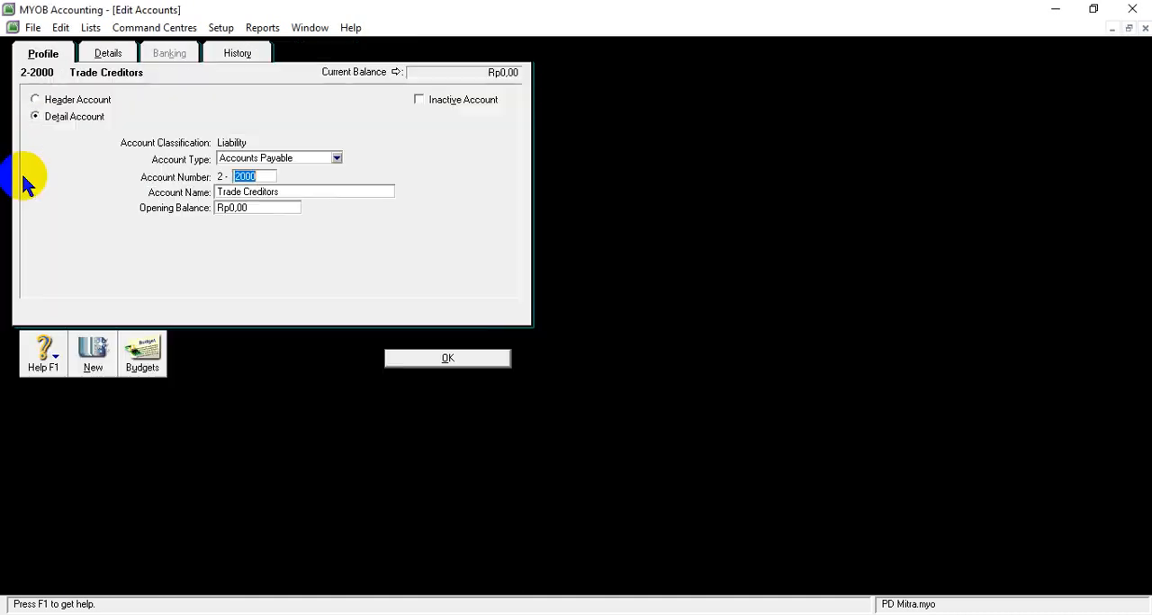
left_click(61, 28)
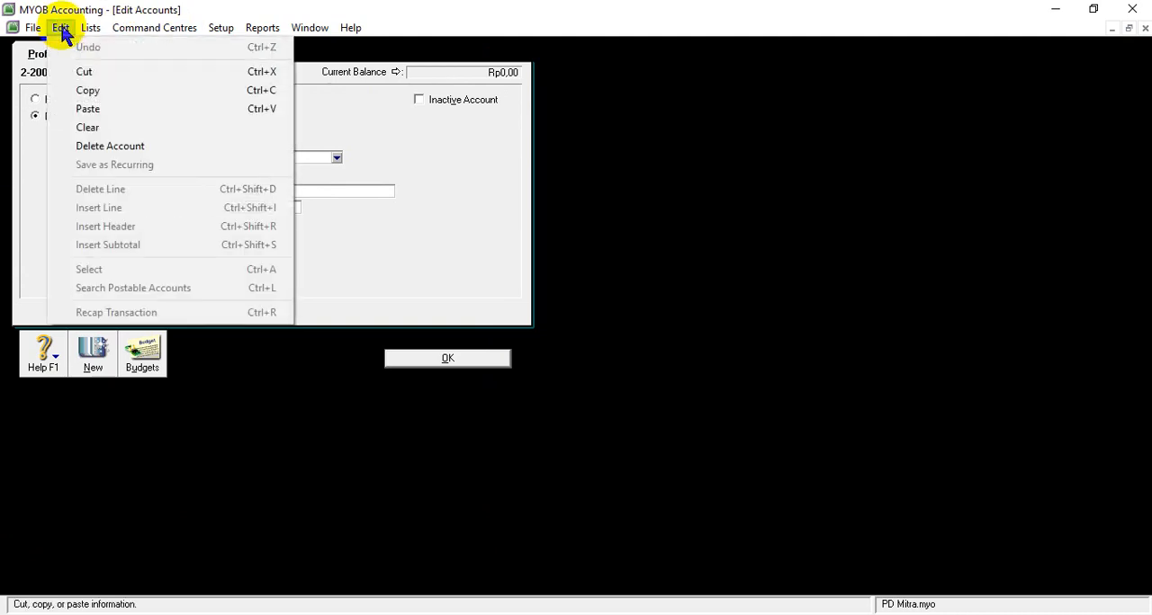
left_click(81, 145)
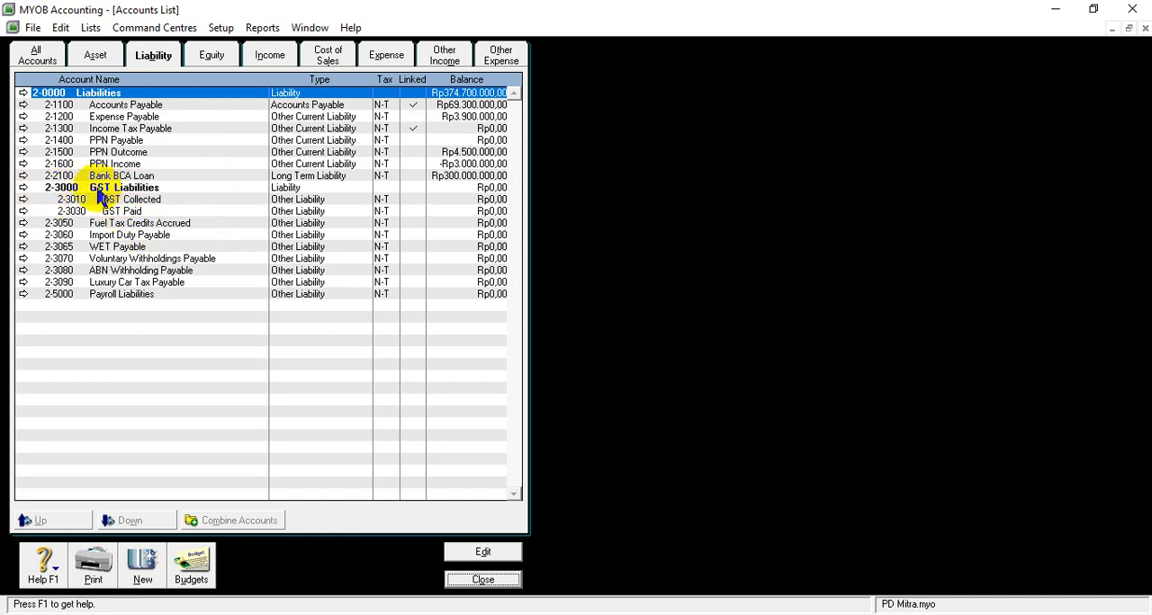
- Open the header account 2-3000 GST Liabilities and delete it
left_click(23, 189)
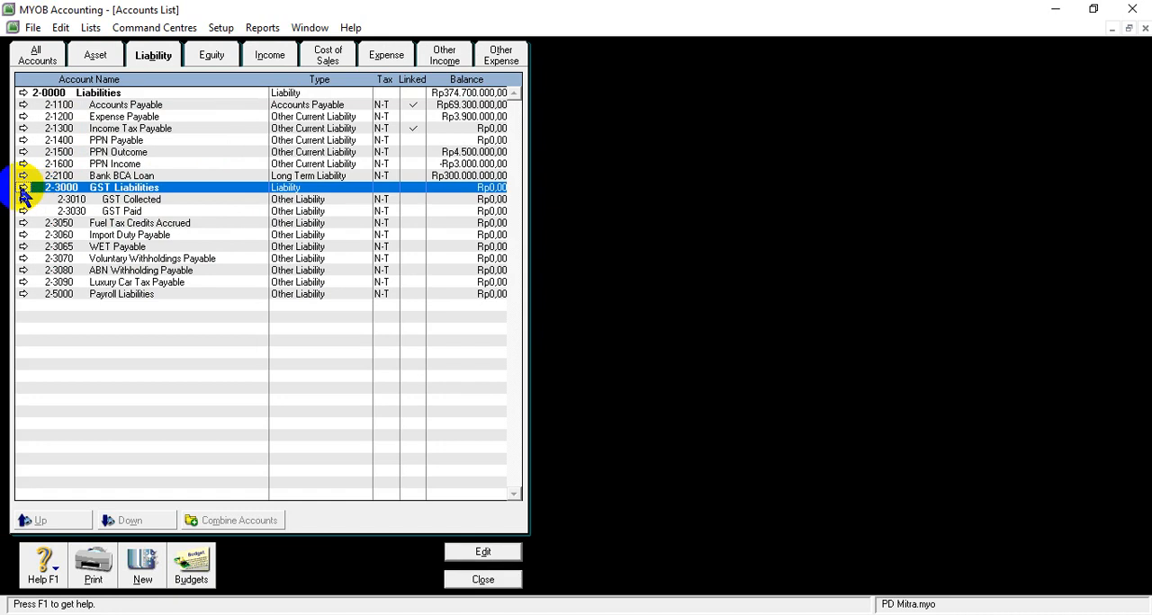
left_click(22, 188)
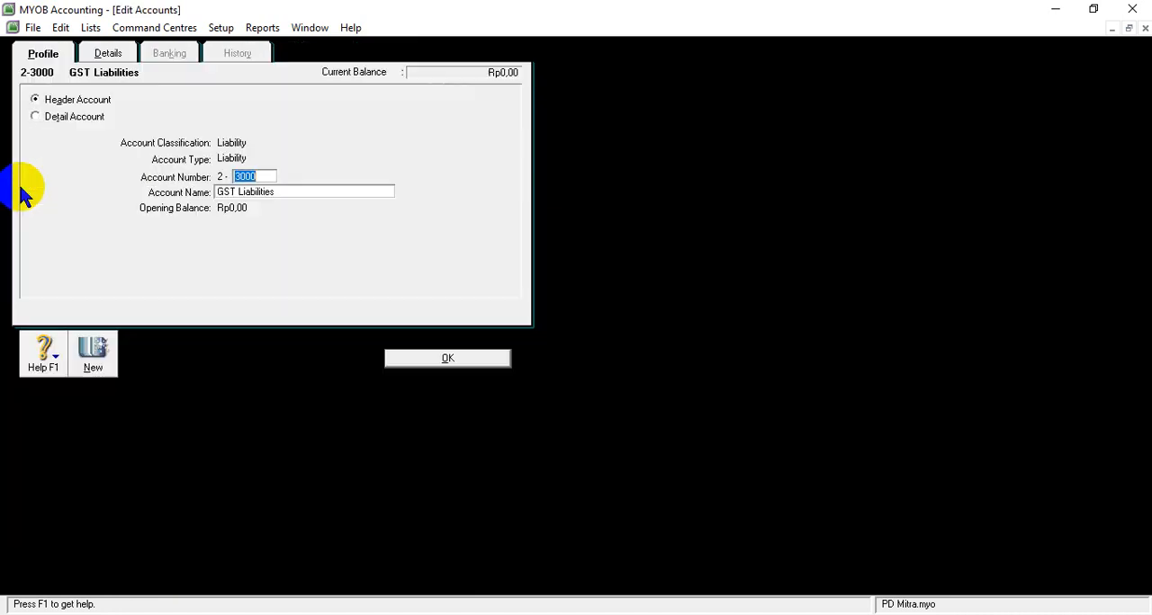
left_click(60, 28)
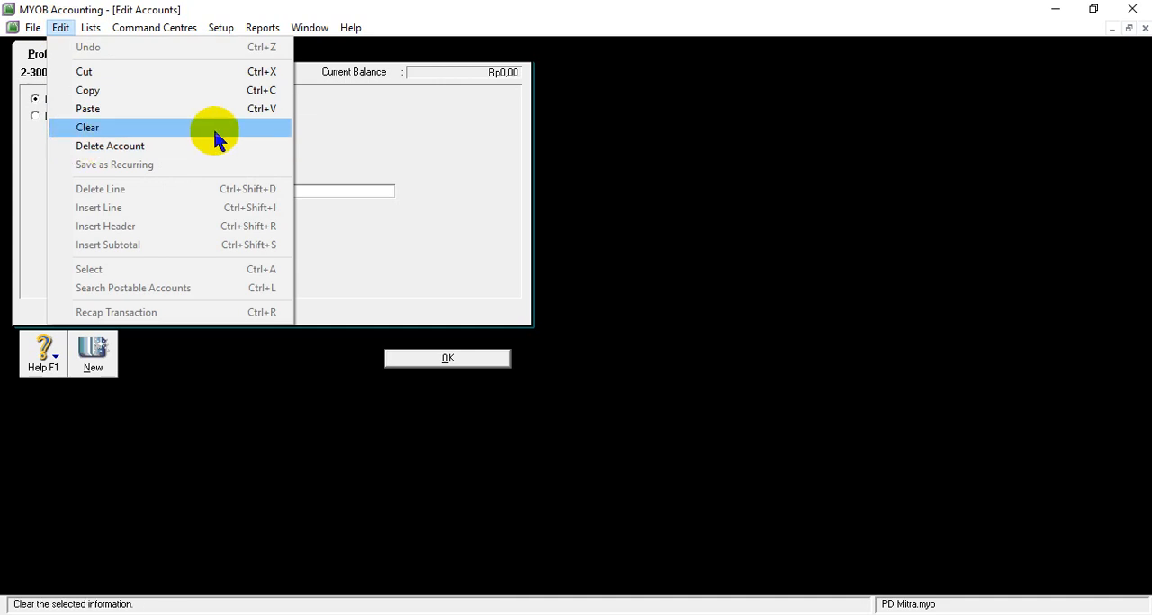
left_click(193, 150)
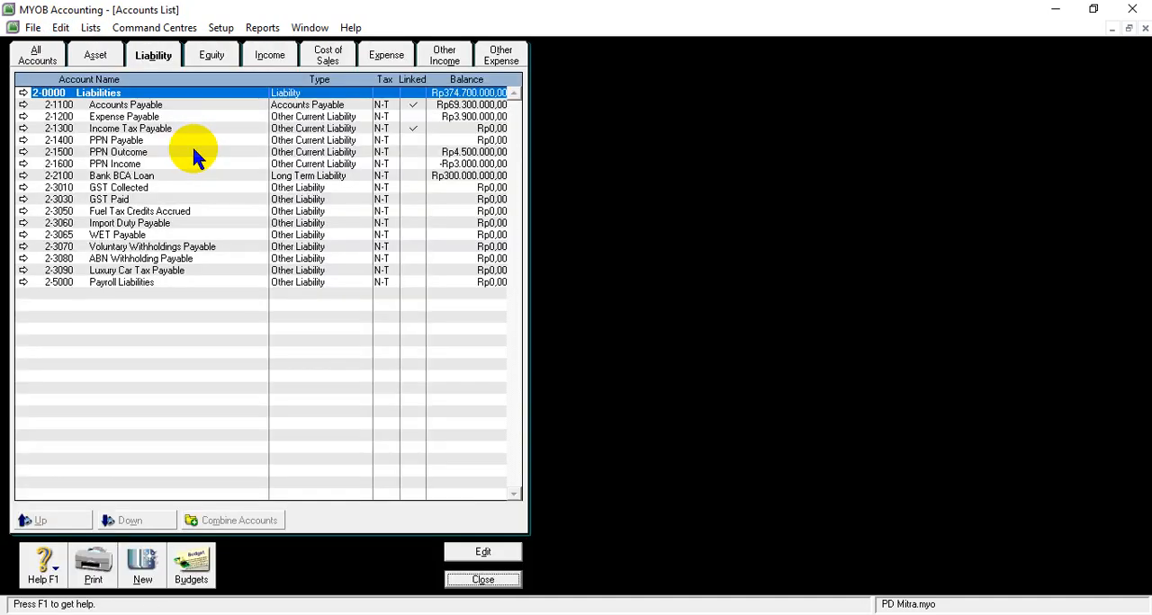
- Delete the liability accounts 2-3010 GST Collected and 2-3030 GST Paid, opening each one in turn
left_click(110, 189)
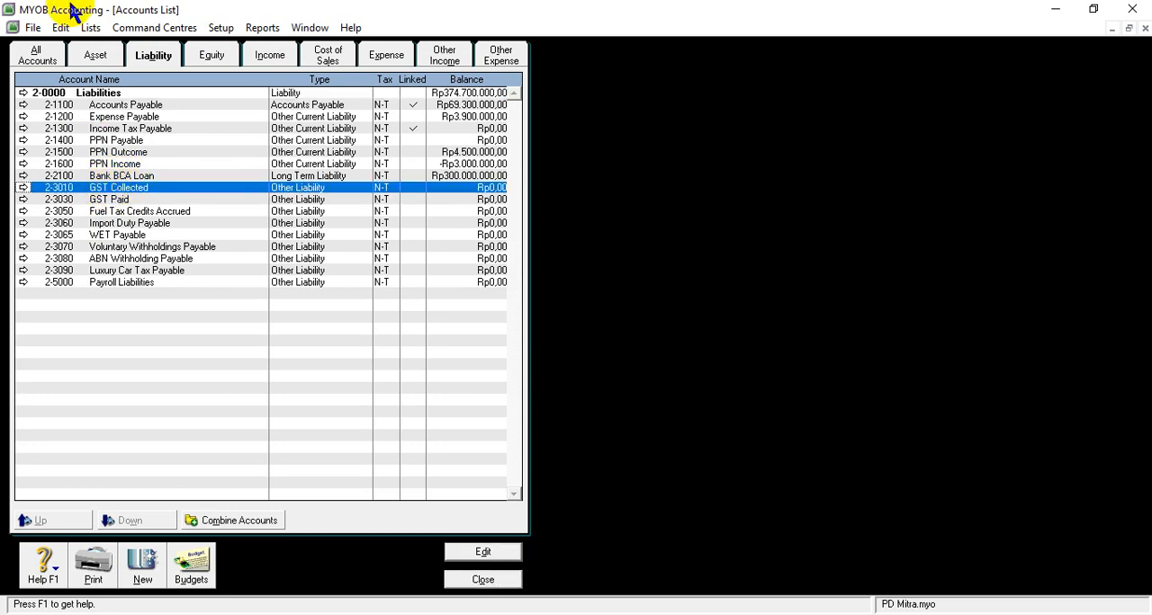
left_click(23, 187)
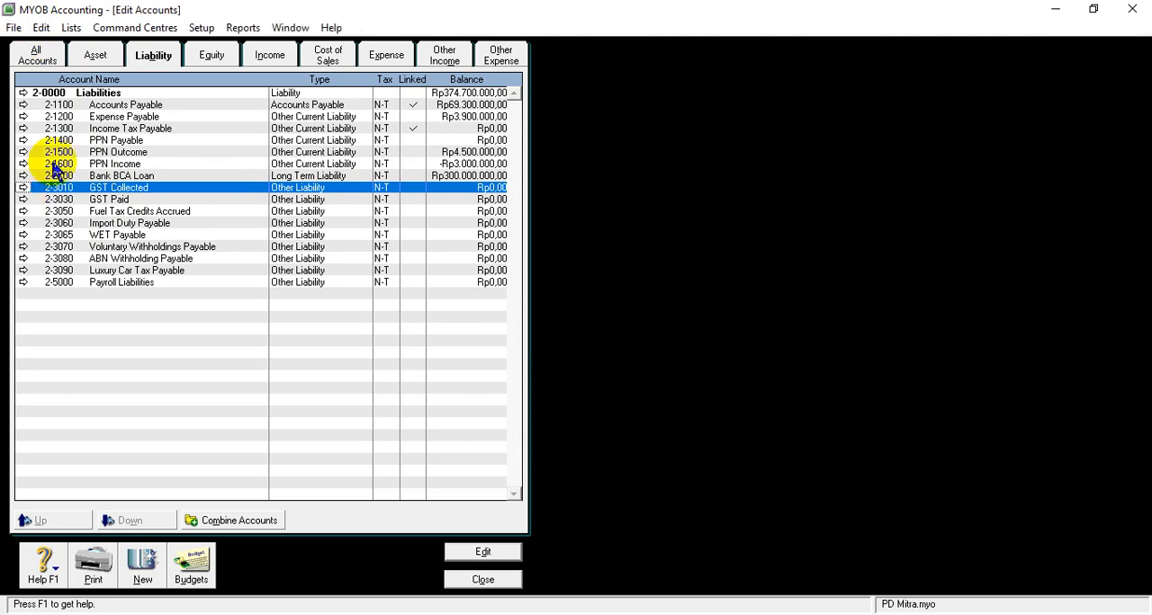
left_click(60, 28)
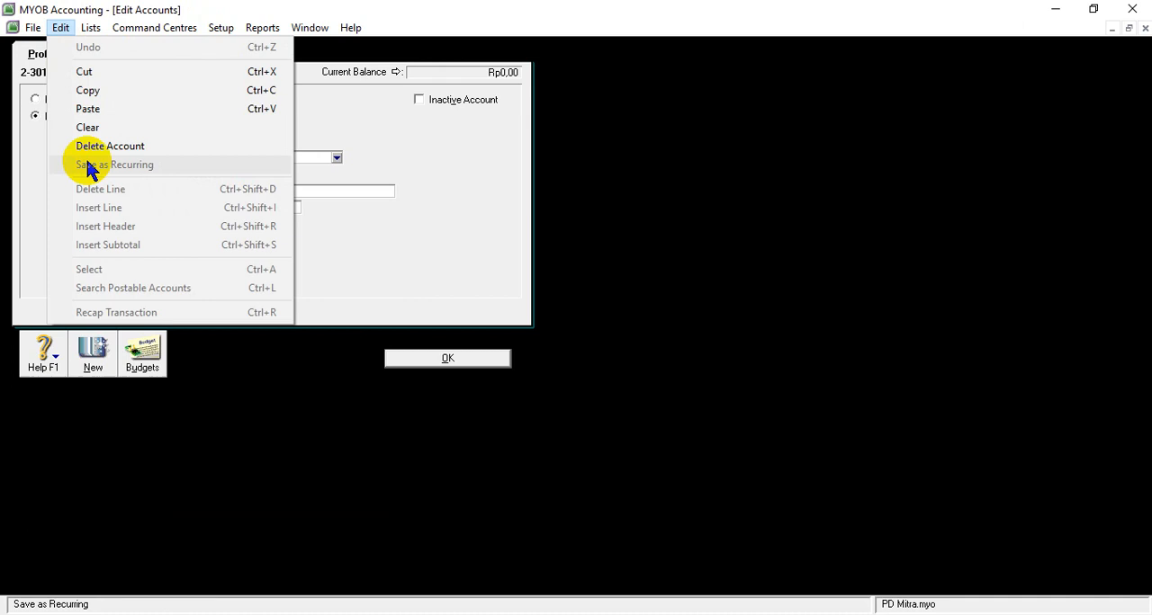
left_click(85, 145)
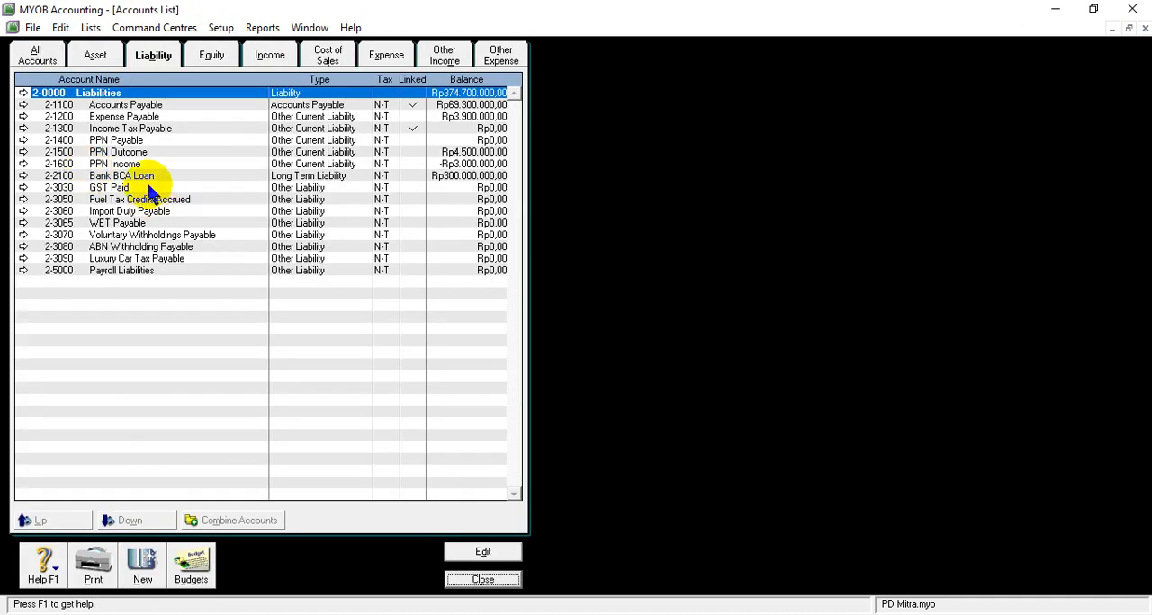
left_click(95, 192)
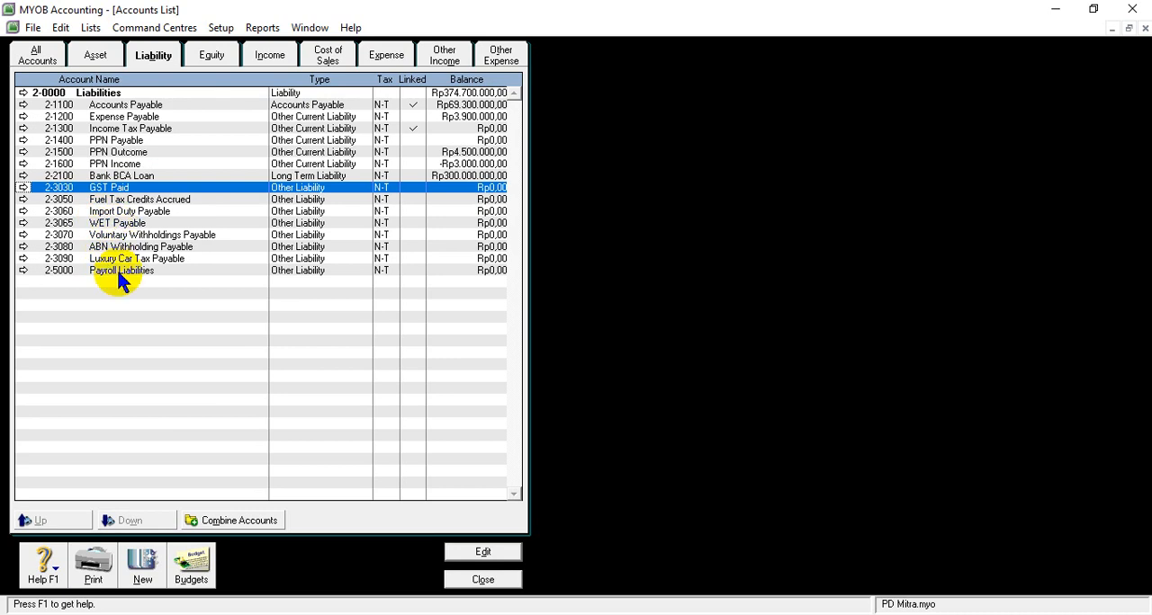
left_click(23, 193)
left_click(60, 27)
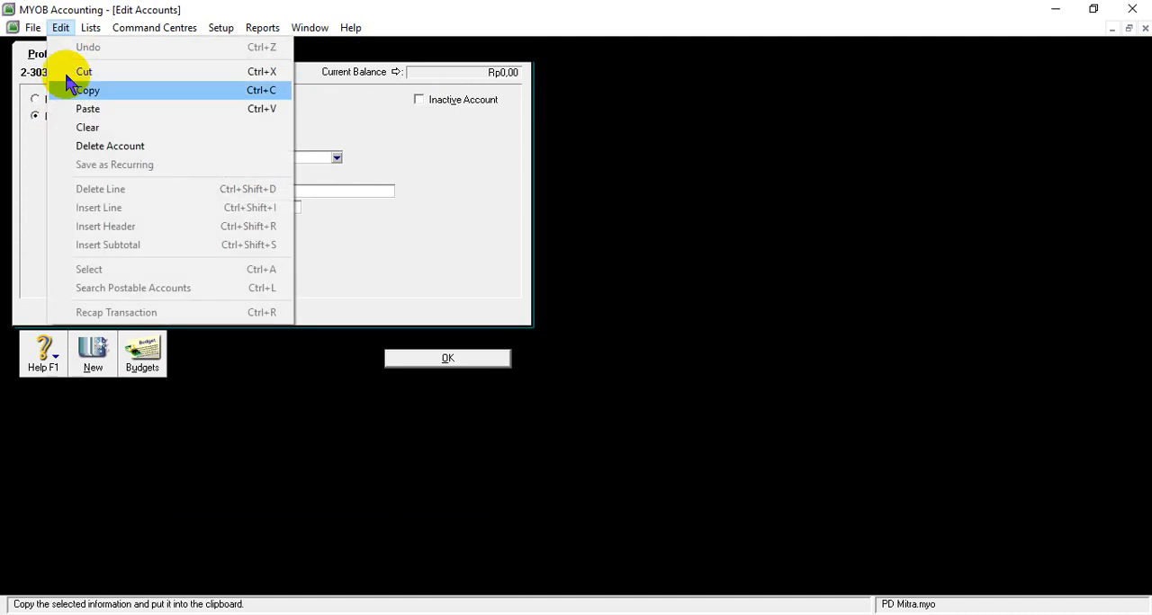
left_click(108, 146)
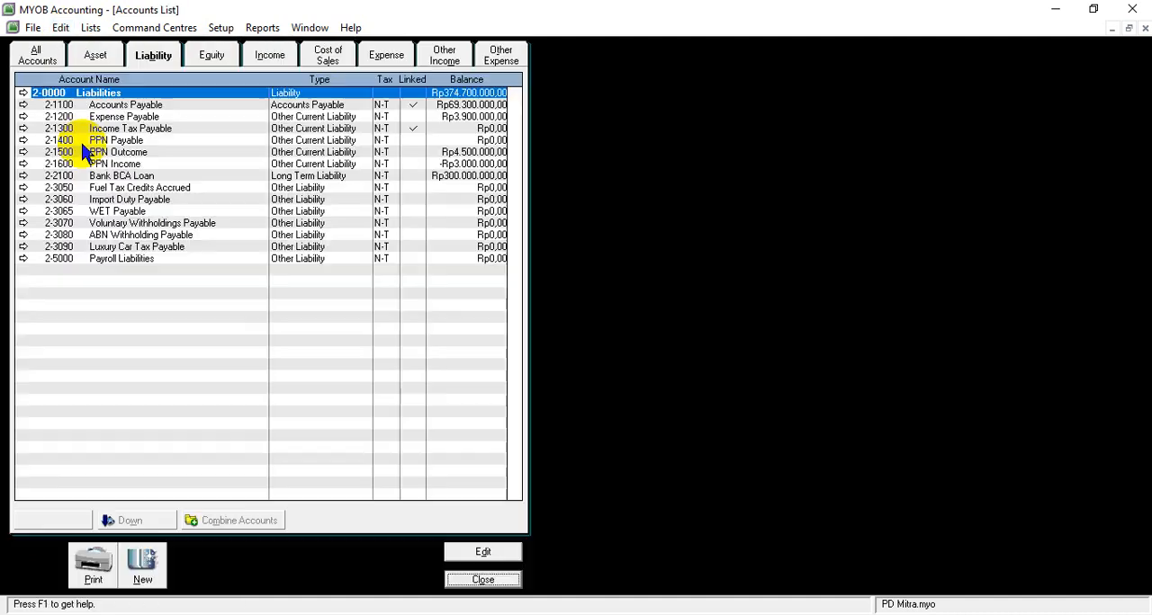
- Open and delete the liability accounts 2-3050 Fuel Tax Credits Accrued and 2-3060 Import Duty Payable
left_click(96, 190)
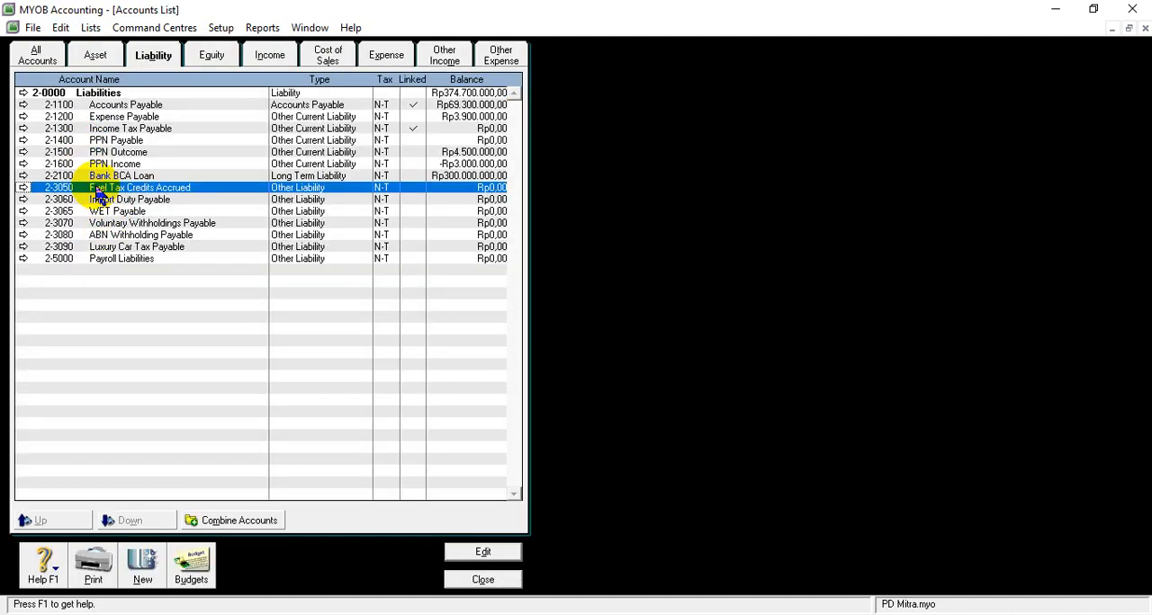
left_click(24, 188)
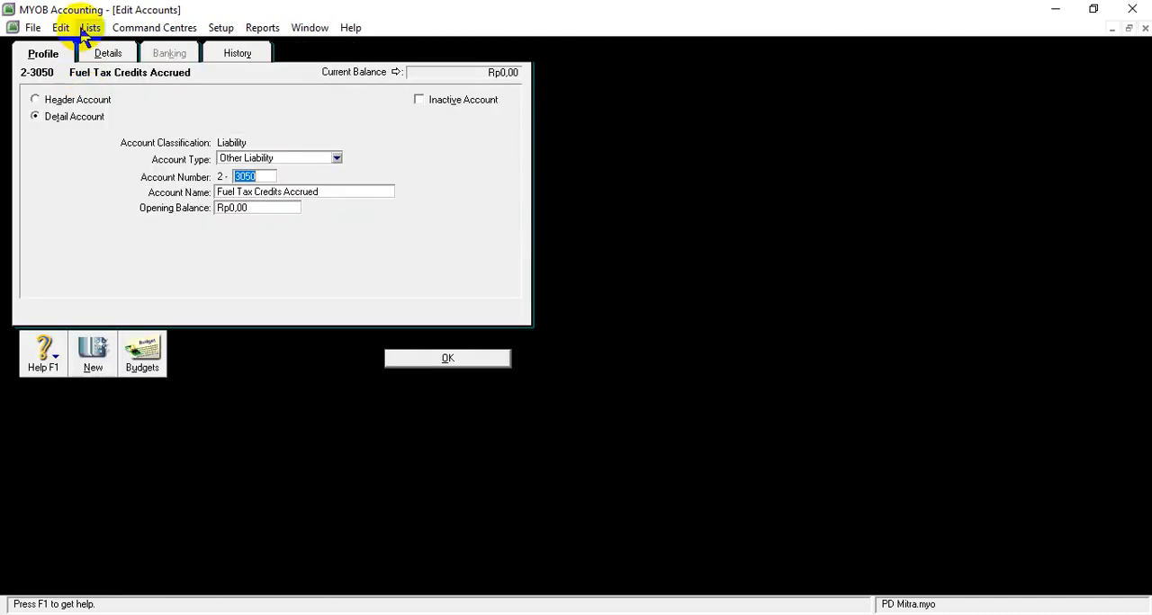
left_click(68, 33)
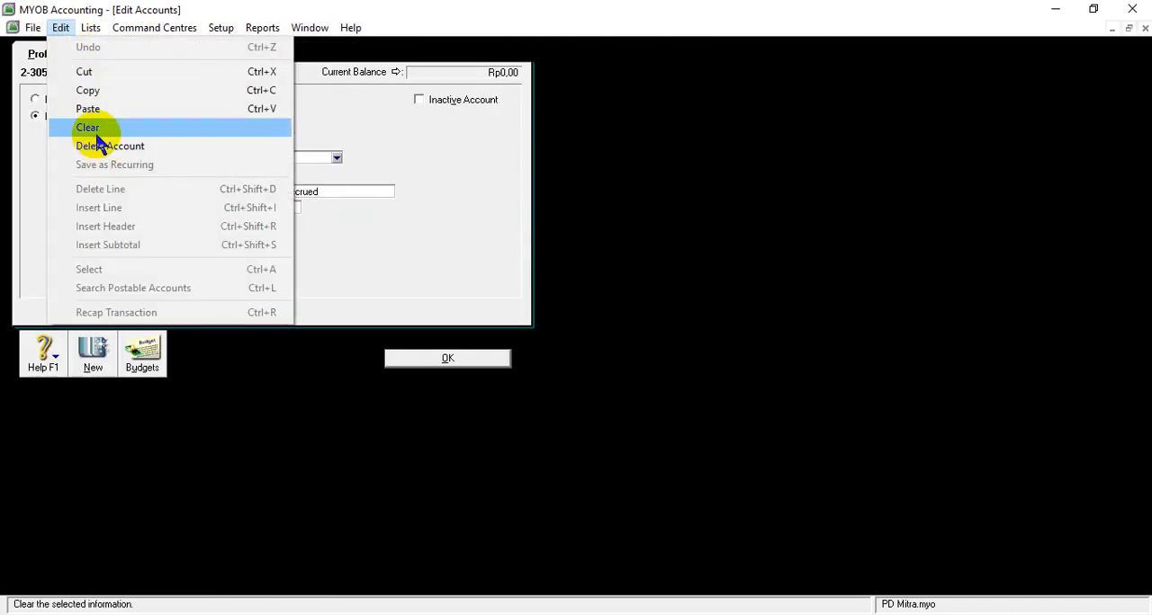
left_click(92, 147)
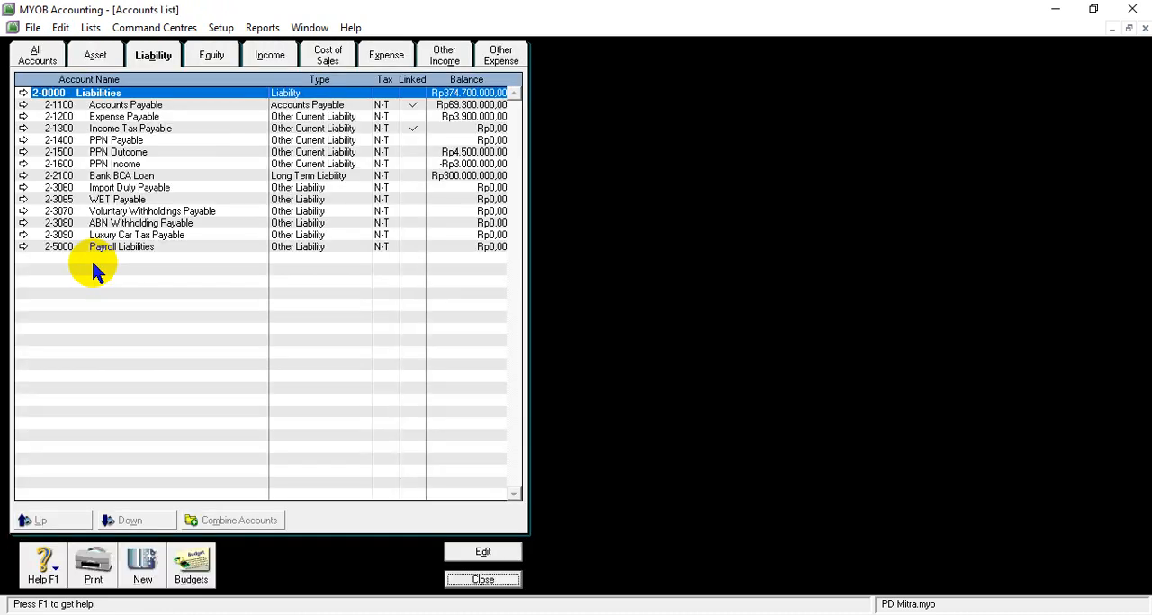
left_click(80, 188)
left_click(24, 187)
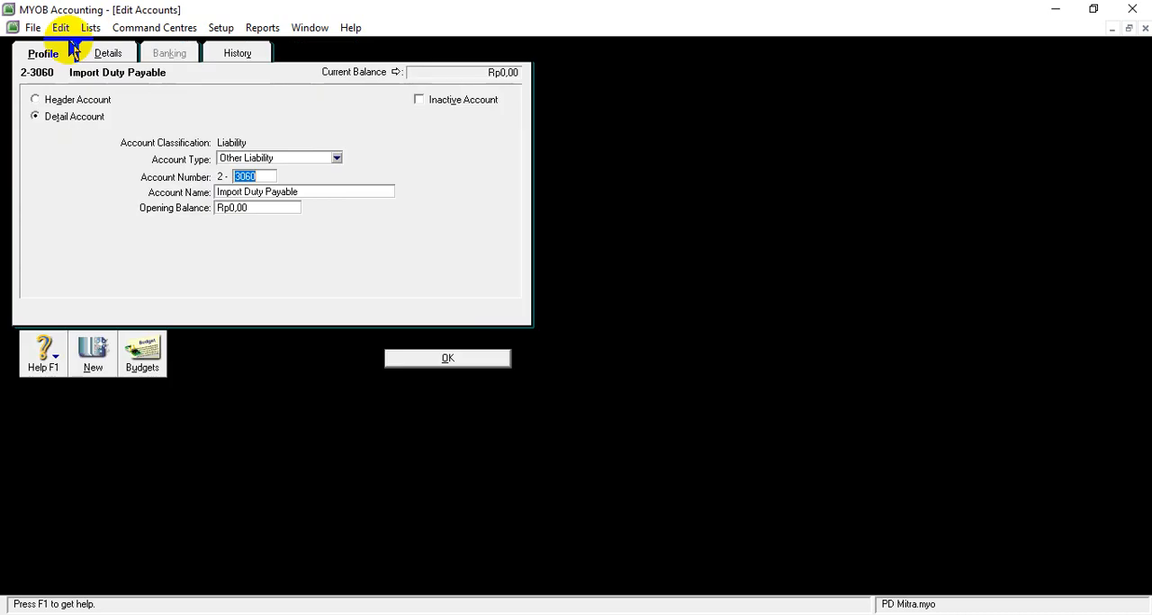
left_click(63, 27)
left_click(83, 146)
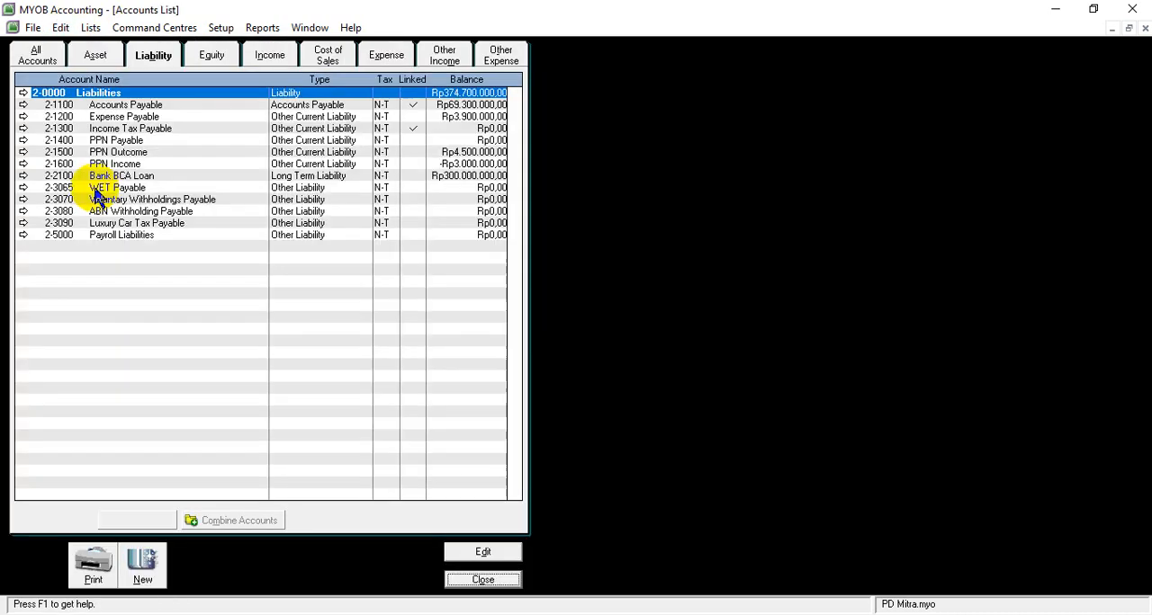
- Open and delete the liability accounts 2-3065 WET Payable and 2-3070 Voluntary Withholdings Payable
left_click(23, 188)
left_click(62, 27)
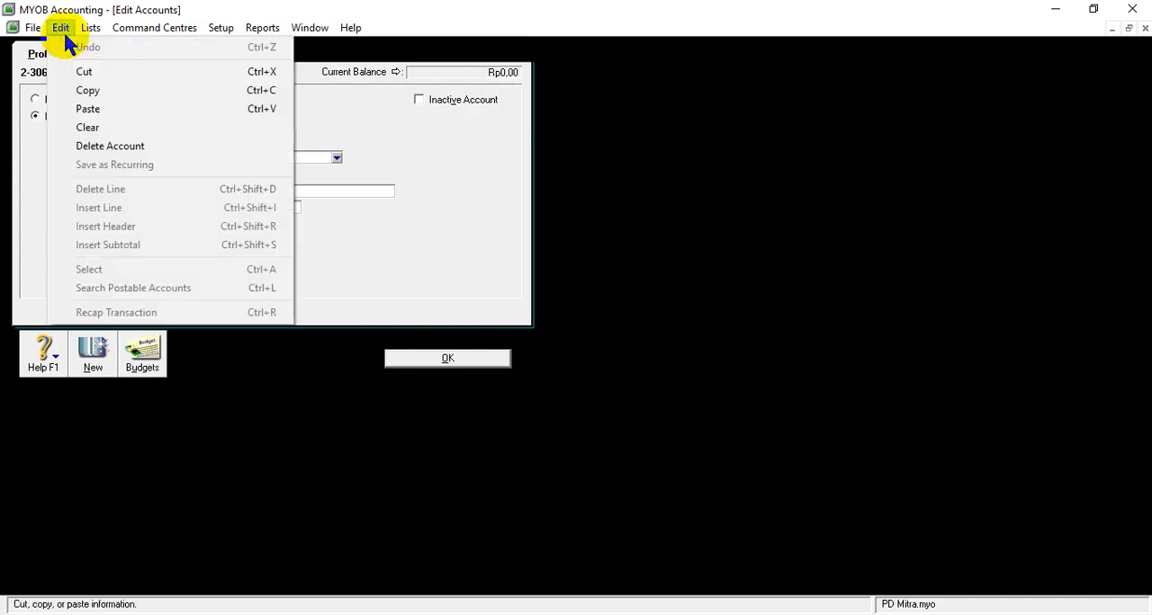
left_click(87, 146)
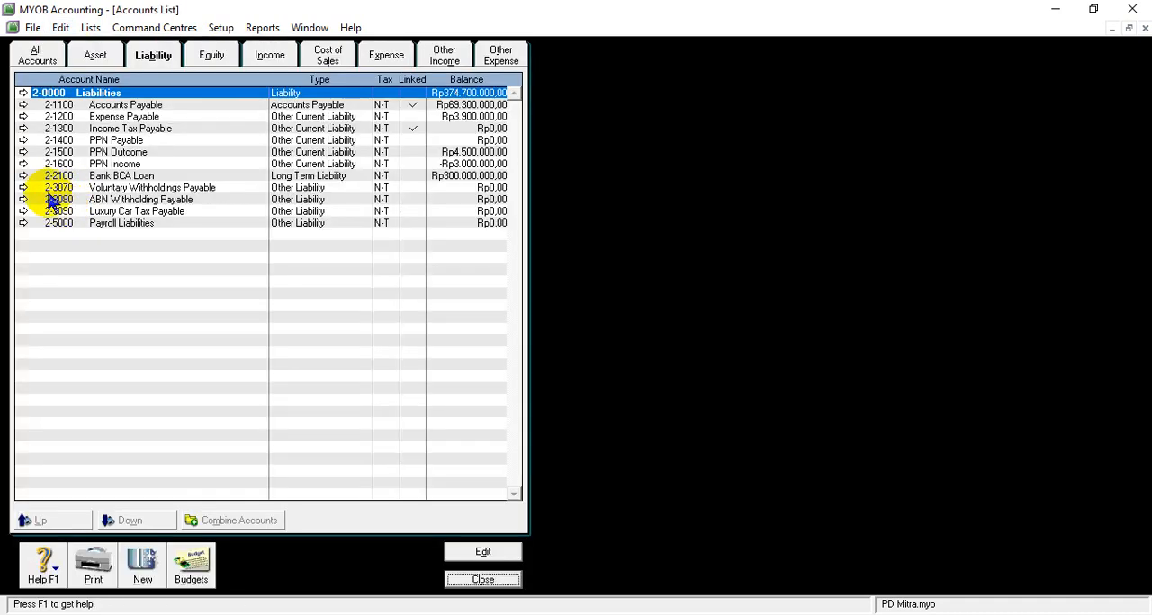
left_click(24, 188)
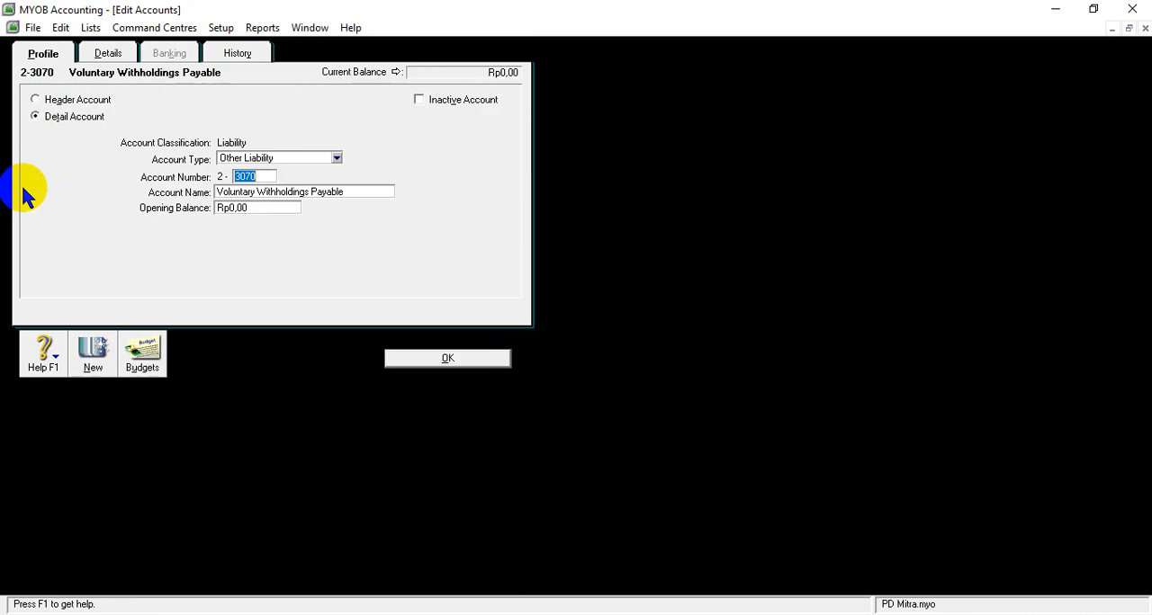
left_click(60, 28)
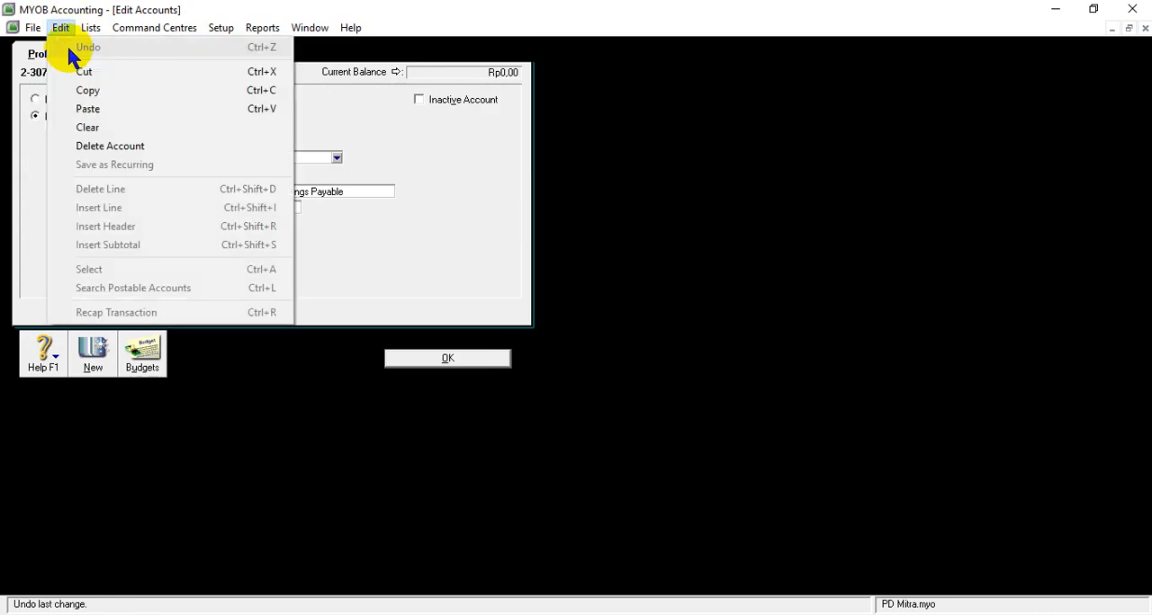
left_click(96, 148)
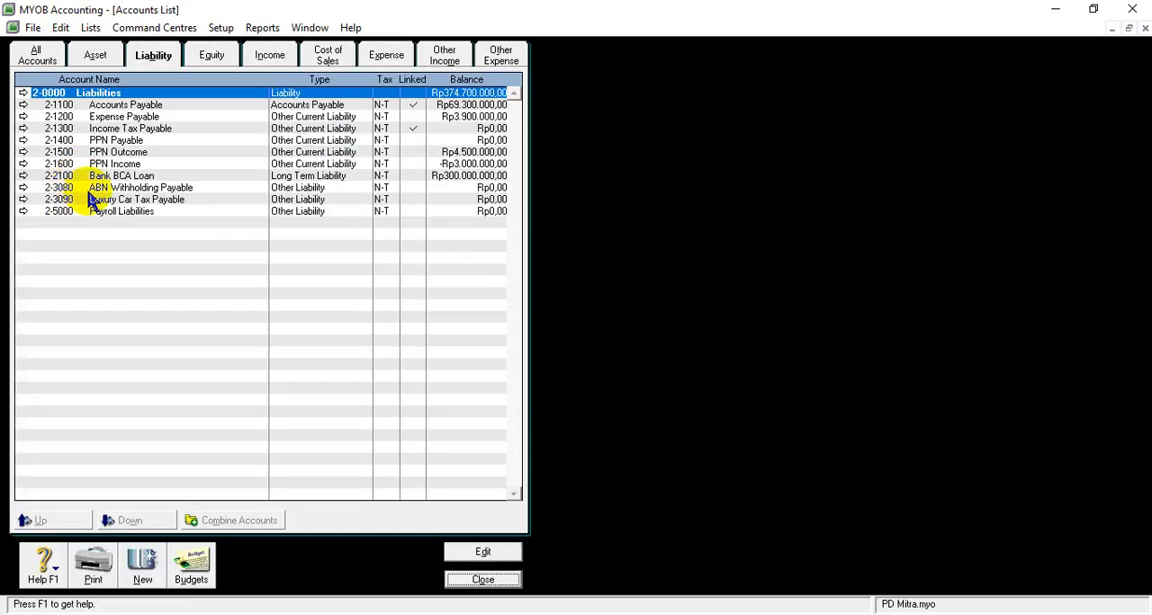
- Open and delete the liability accounts 2-3080 ABN Withholding Payable and 2-3090 Luxury Car Tax Payable
left_click(96, 189)
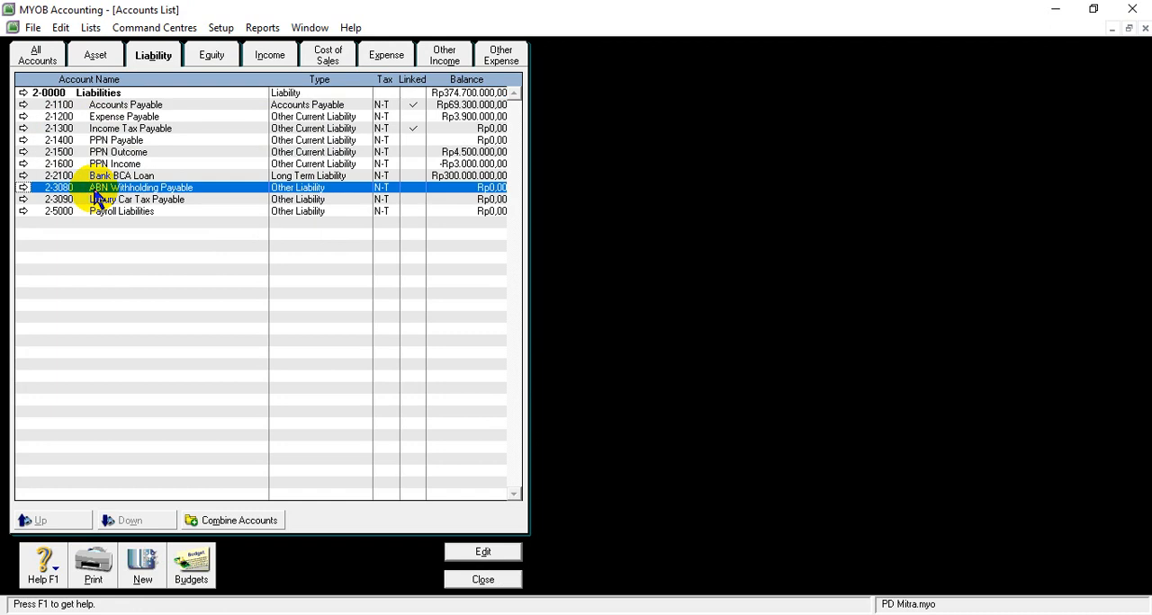
left_click(23, 189)
left_click(61, 28)
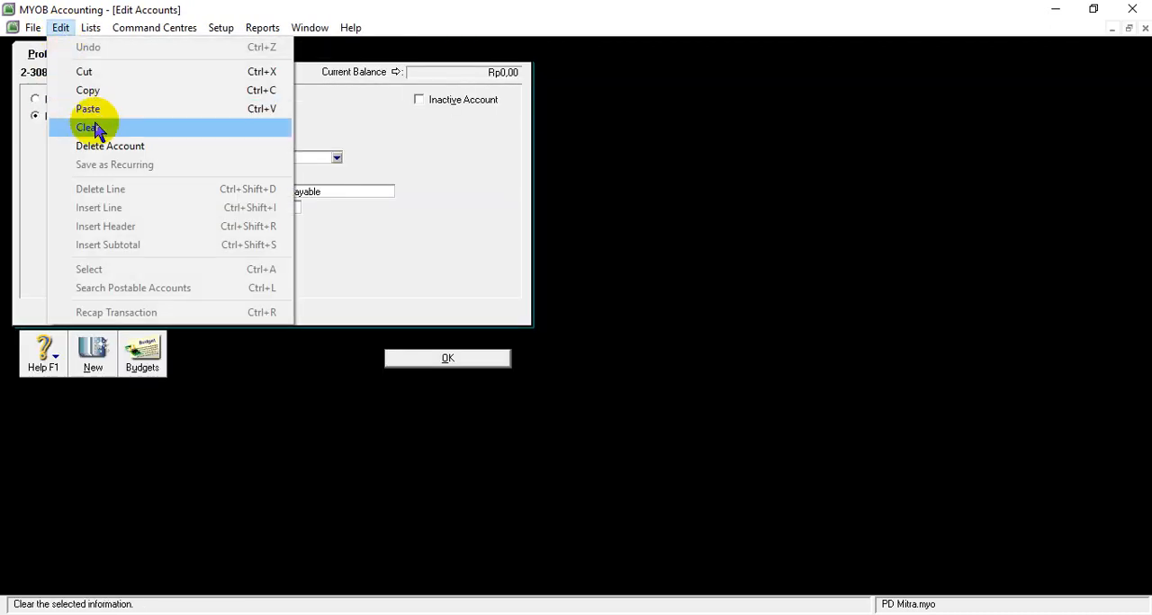
left_click(99, 147)
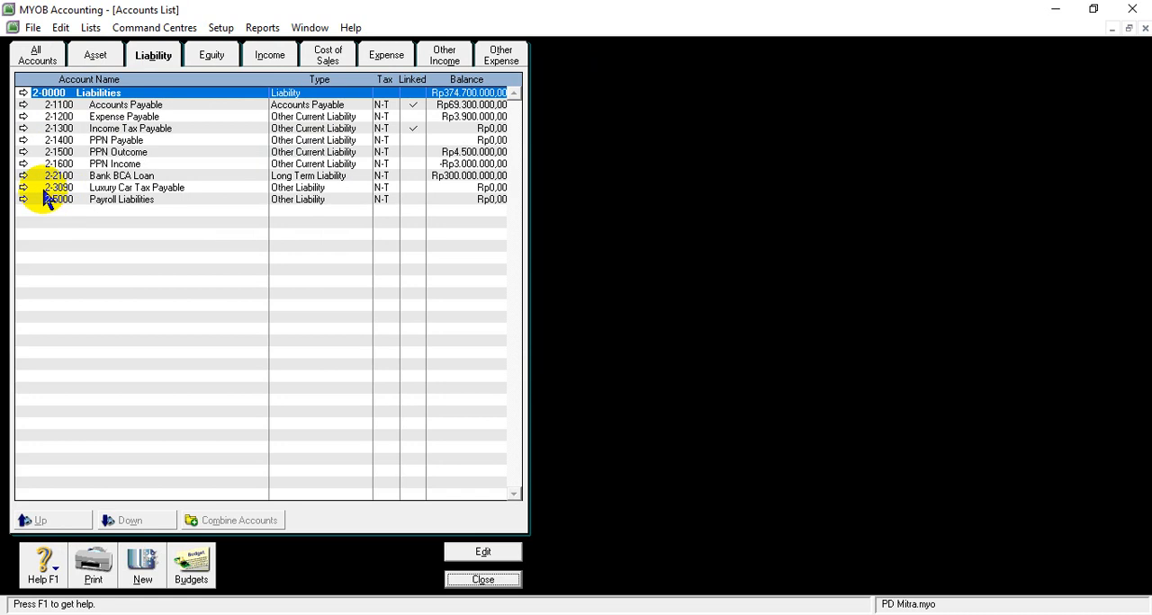
left_click(25, 187)
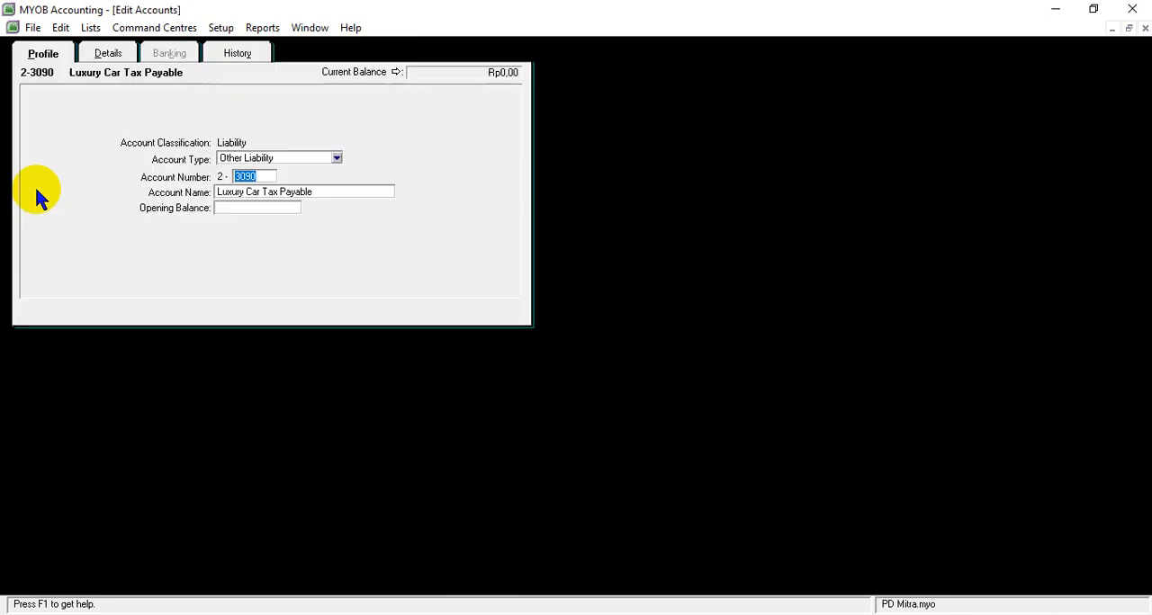
left_click(60, 28)
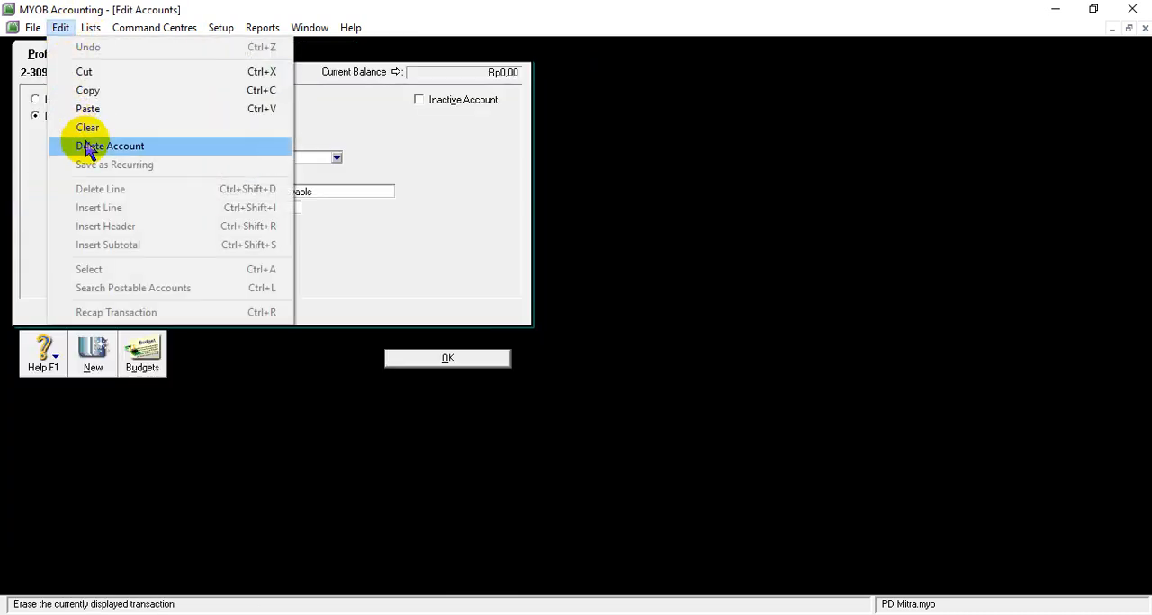
left_click(88, 147)
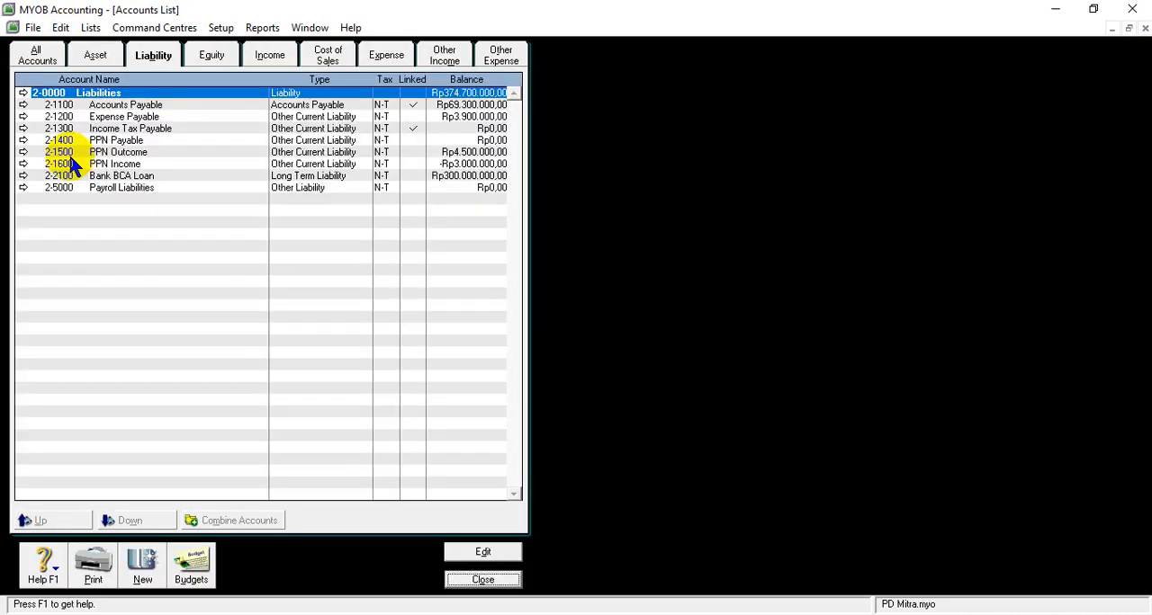
- Open the liability account 2-5000 Payroll Liabilities and delete it
left_click(23, 187)
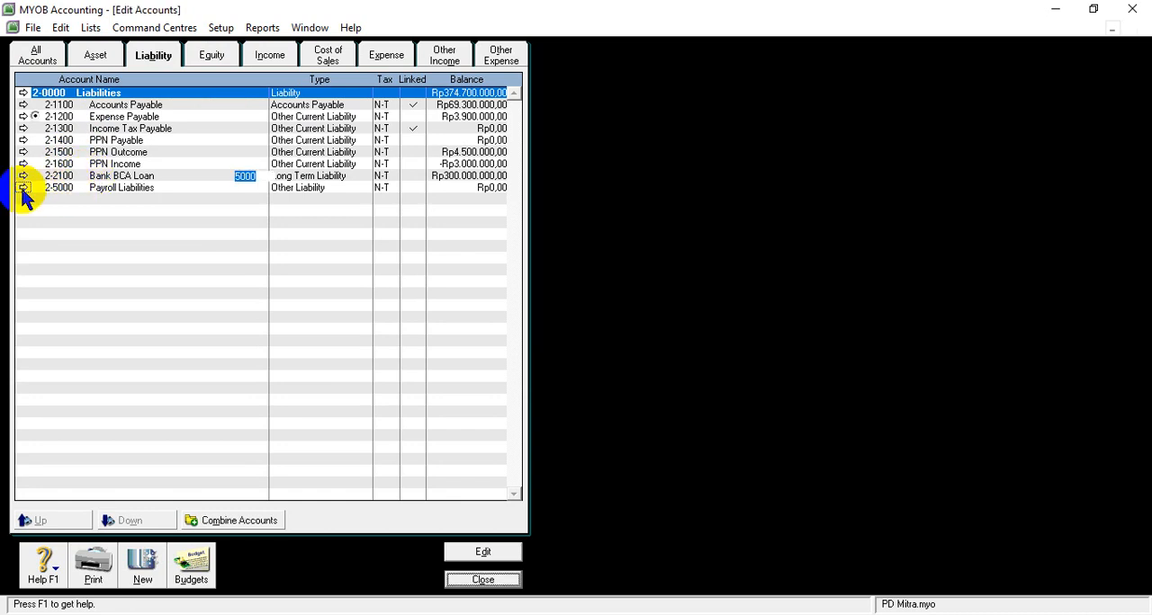
left_click(61, 28)
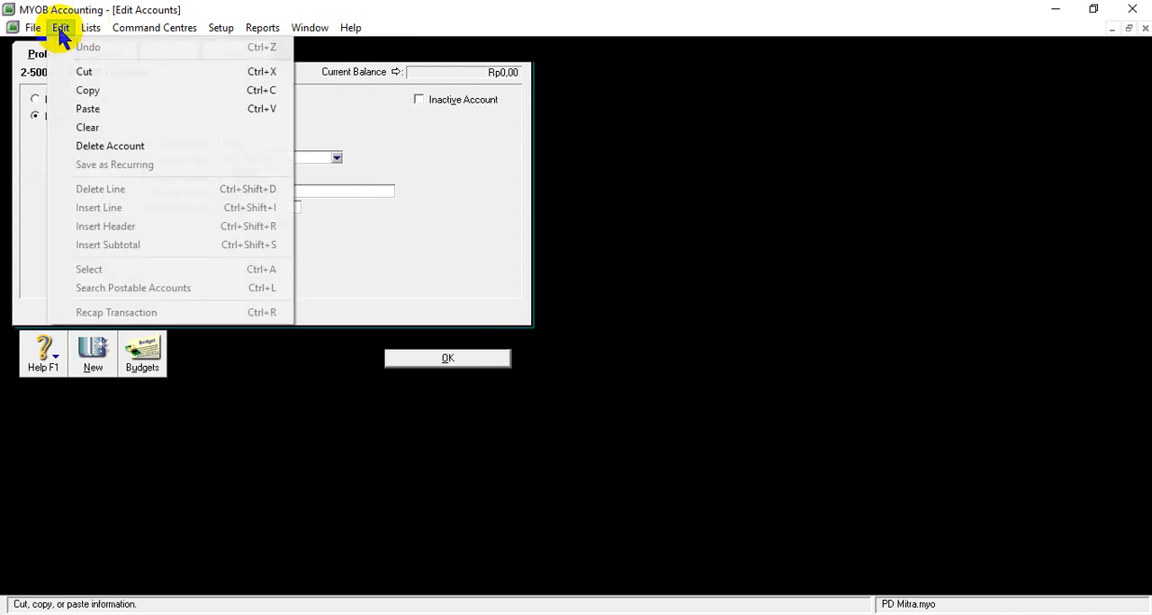
left_click(89, 145)
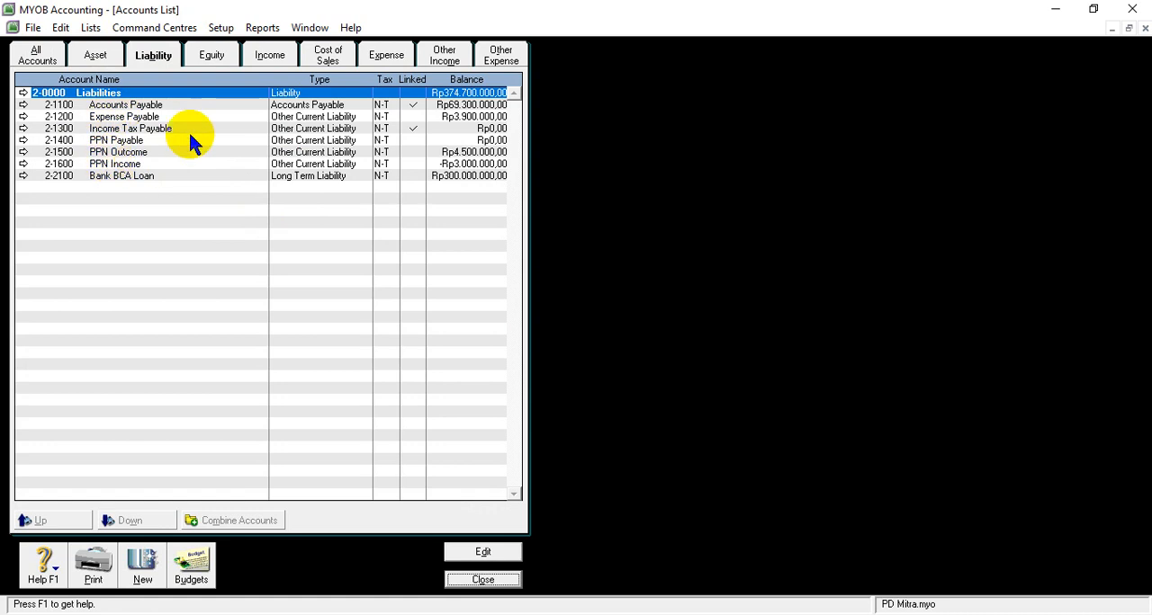
- Switch to the equity accounts, open the owner's capital account 3-1100 and try to delete it
left_click(216, 63)
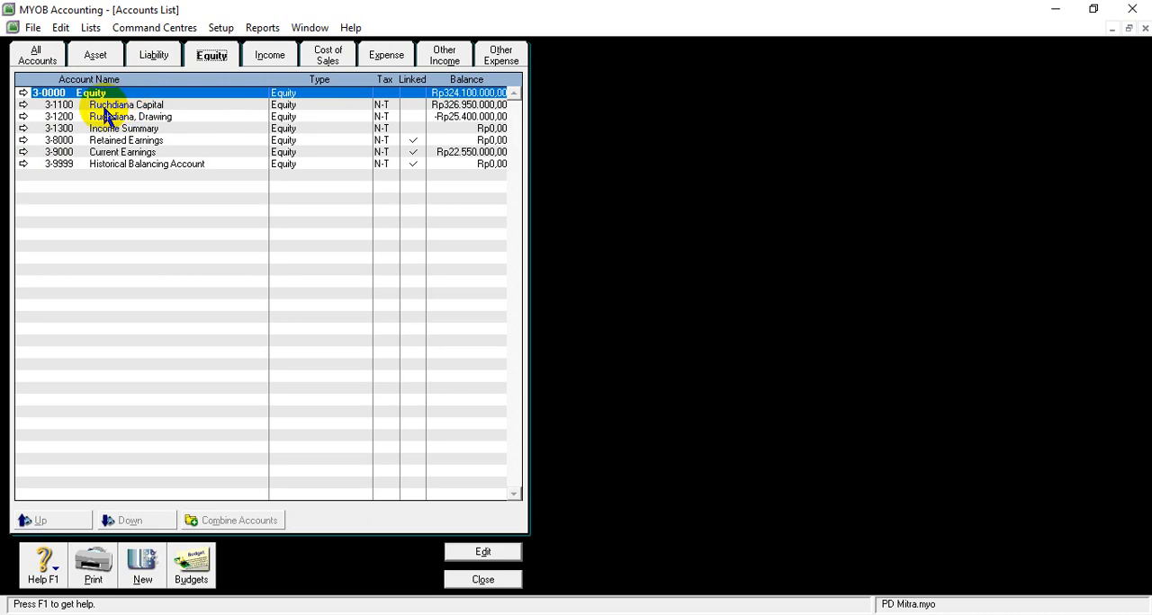
left_click(80, 106)
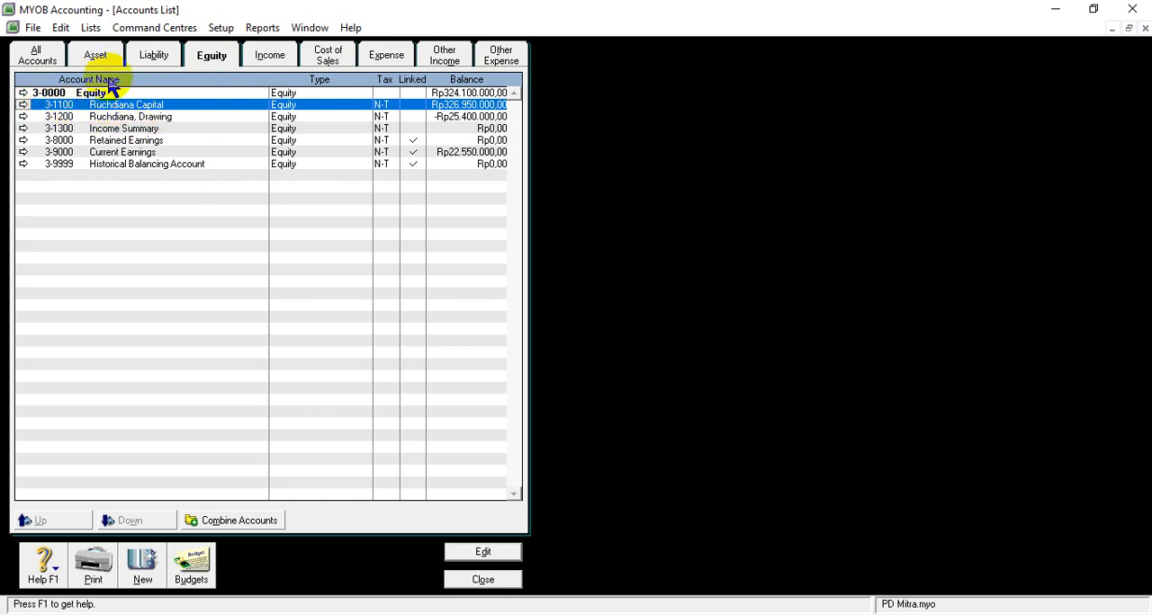
left_click(22, 106)
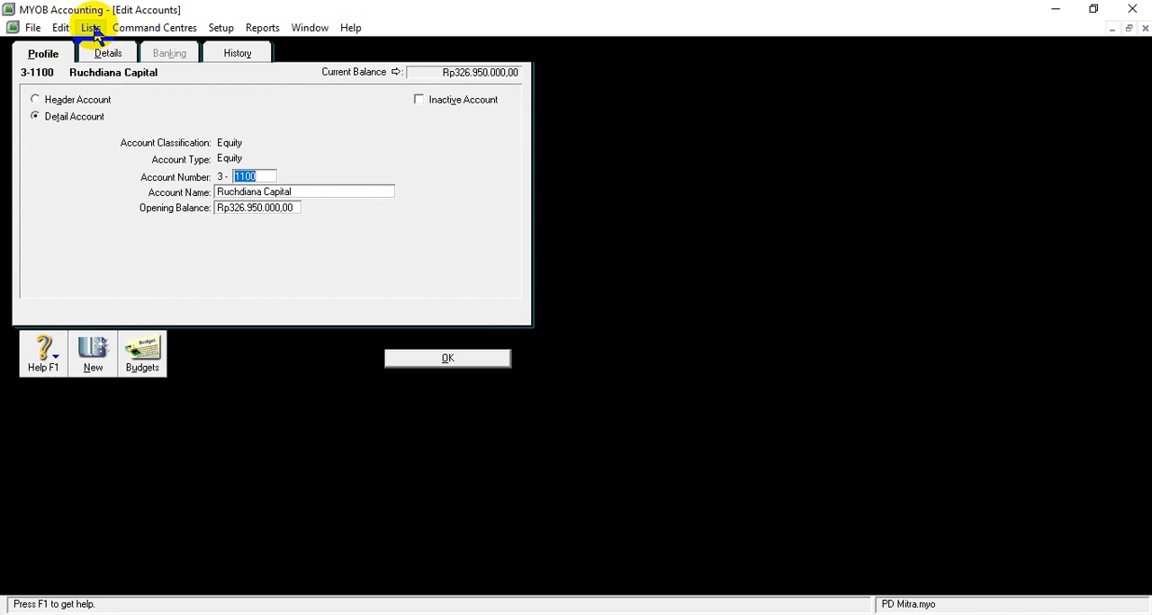
left_click(61, 28)
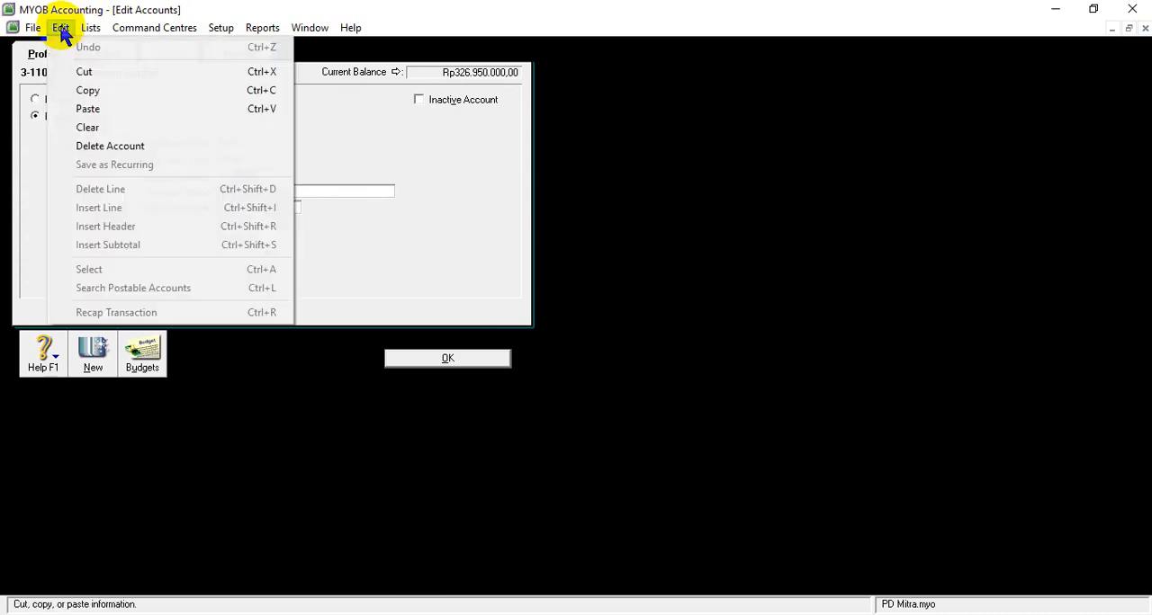
left_click(87, 148)
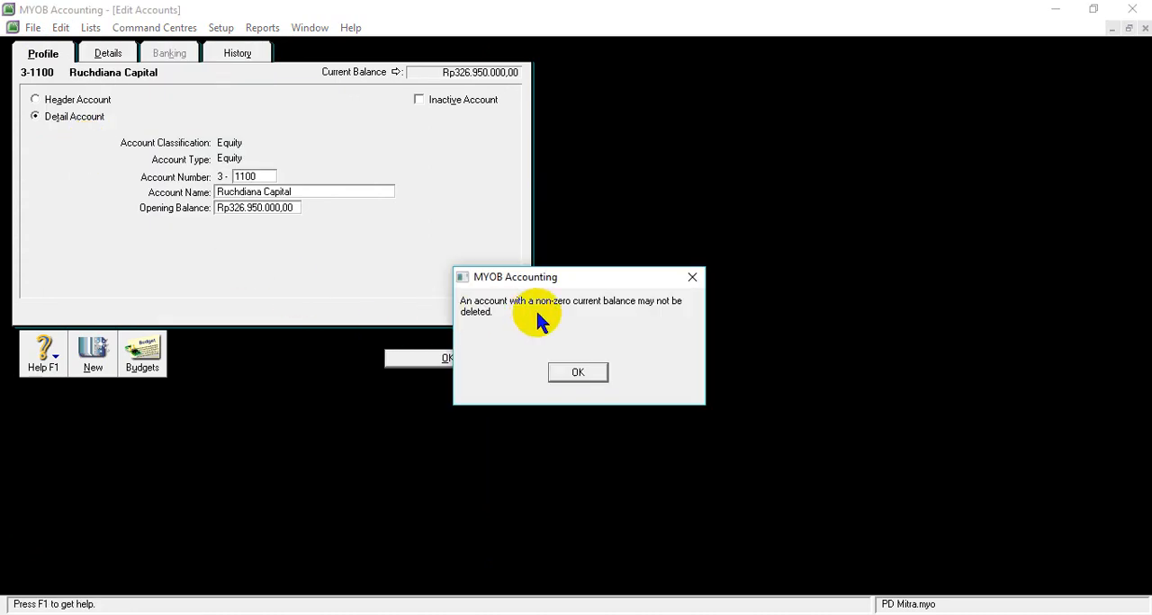
left_click(585, 372)
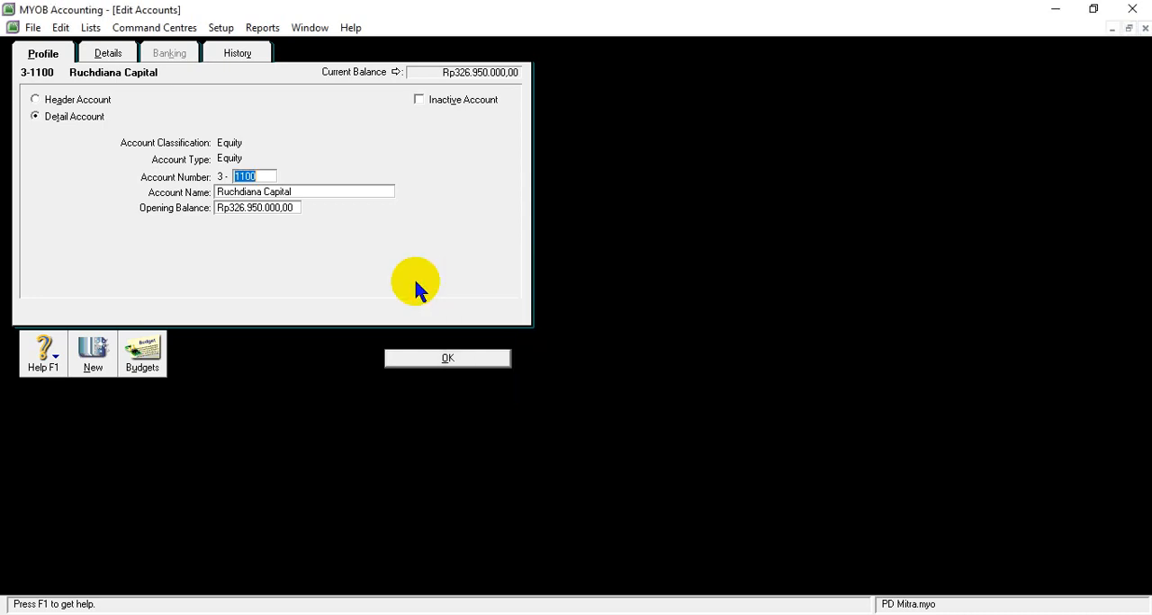
- Set the opening balance of the owner's capital account 3-1100 to 0 and save the account
left_click(275, 206)
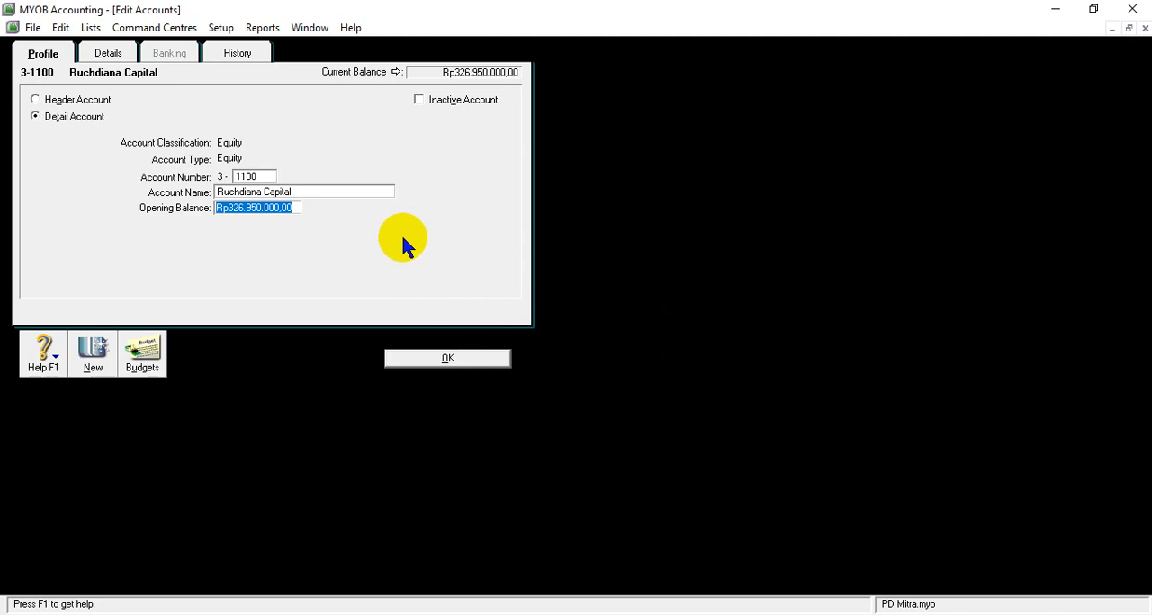
type("0")
left_click(454, 360)
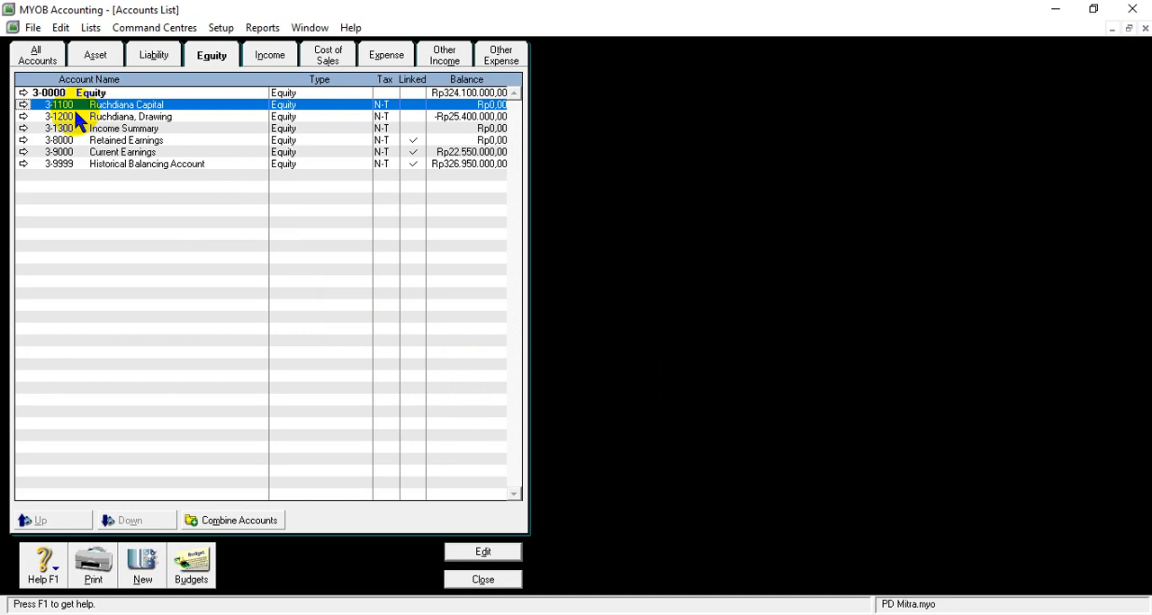
- Open the owner's capital account 3-1100 from the equity accounts and delete it
left_click(24, 106)
left_click(60, 28)
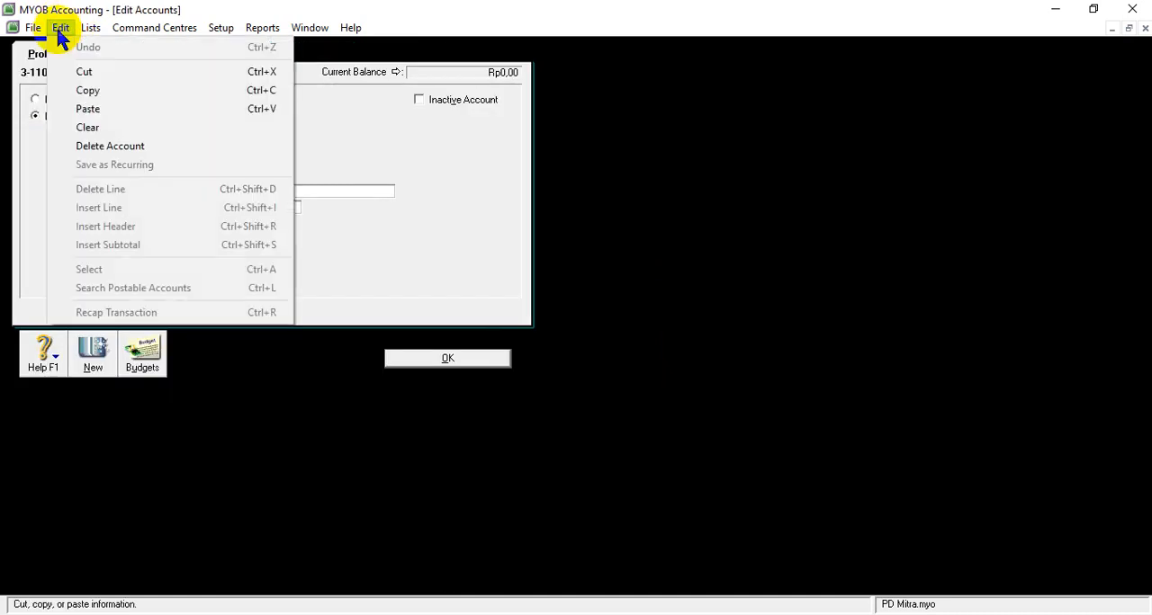
left_click(96, 145)
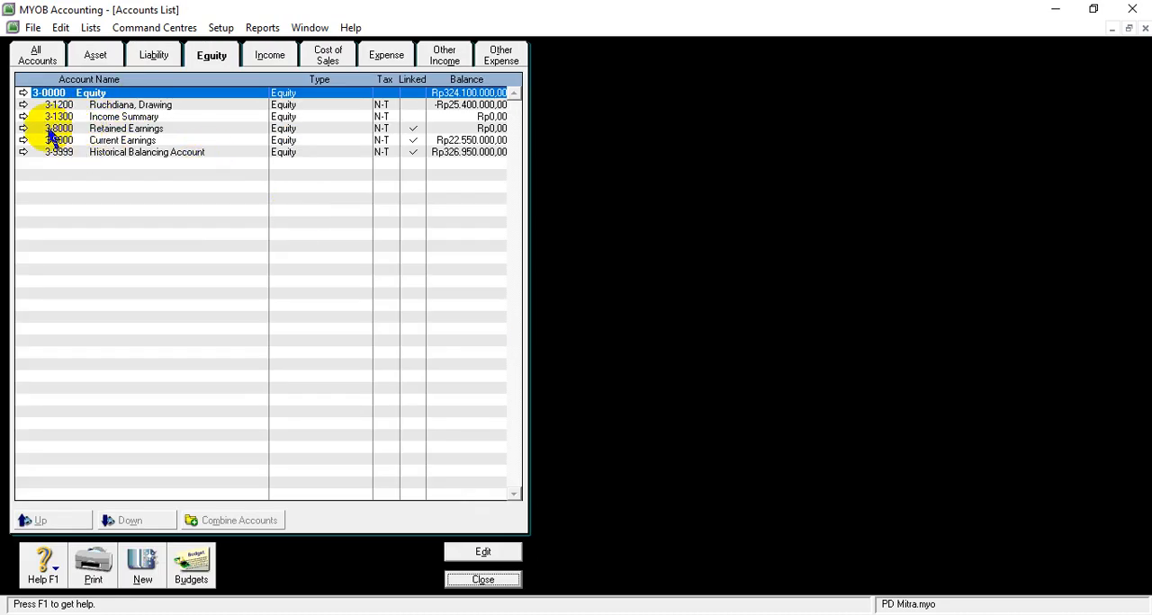
- Open the equity account 3-8000 Retained Earnings for editing and clear its account number
left_click(104, 130)
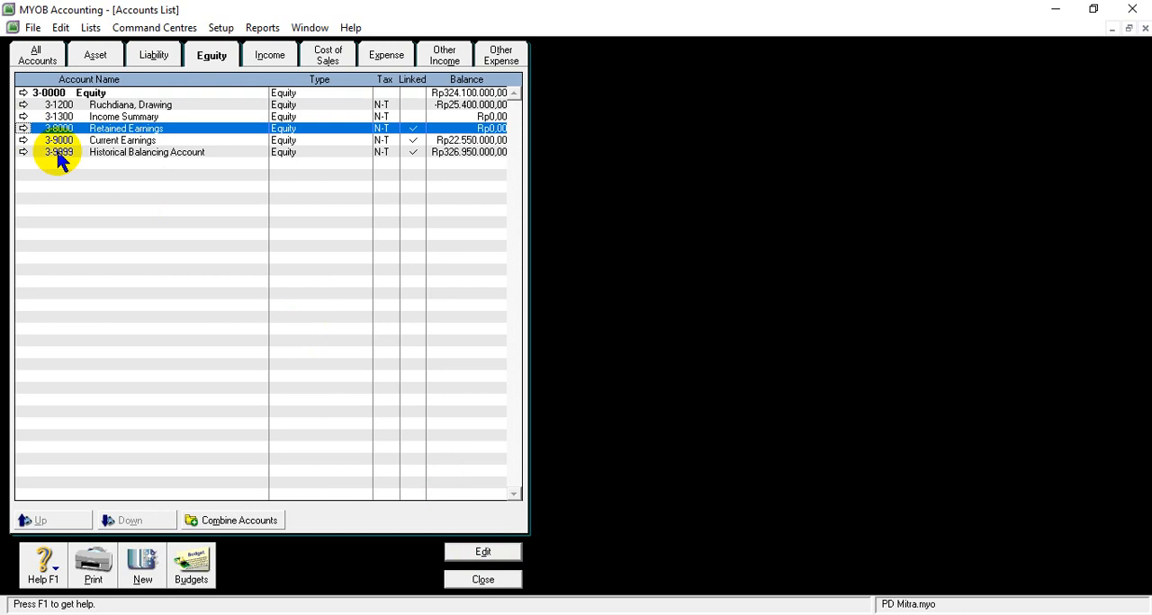
left_click(483, 552)
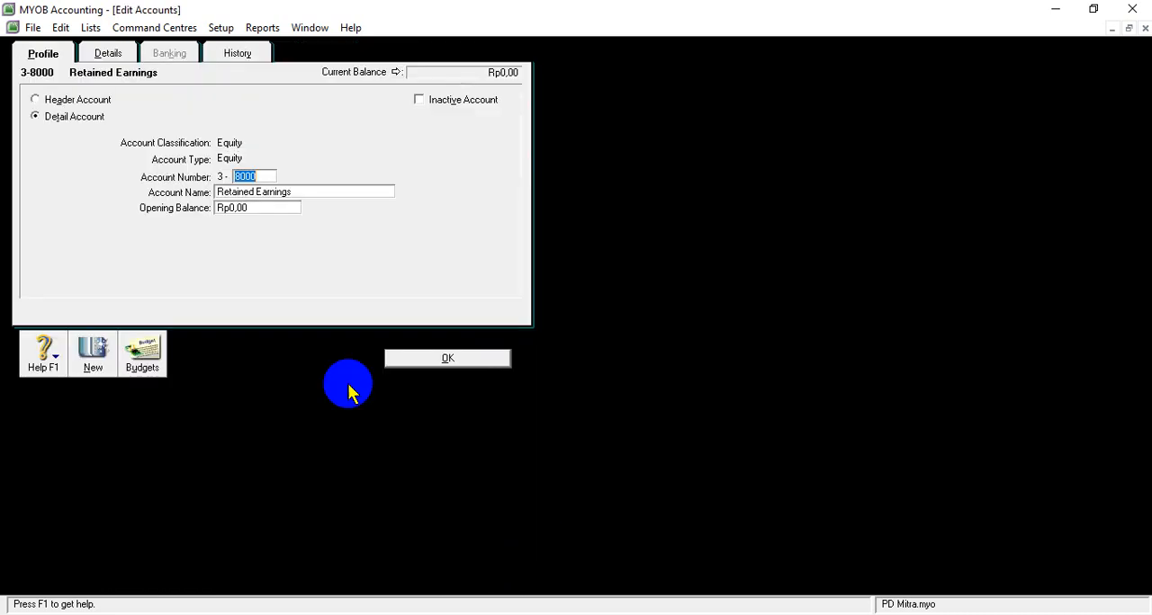
left_click(269, 173)
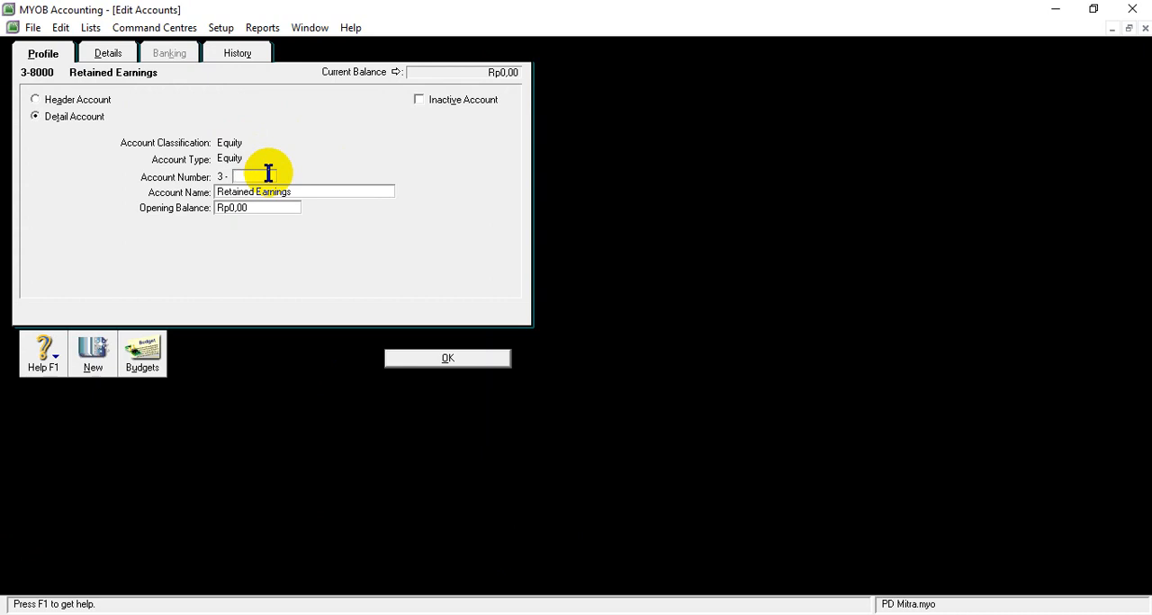
- Switch to the SOAL UKK PD MITRA document in Word and copy the name of account 3-1100 from the trial balance
left_click(475, 614)
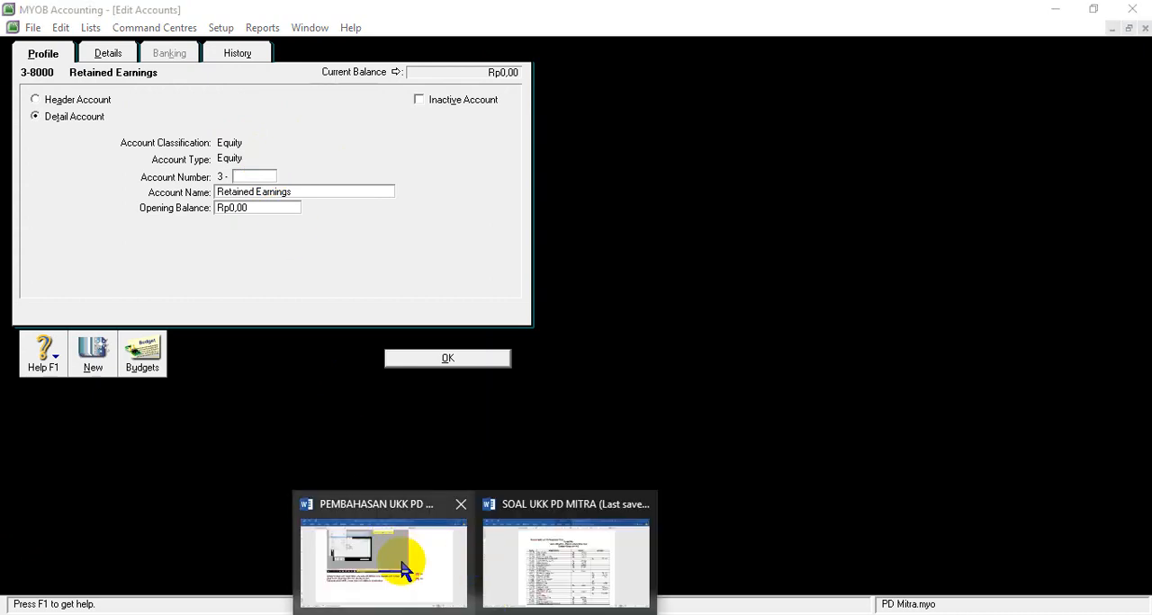
mouse_move(520, 573)
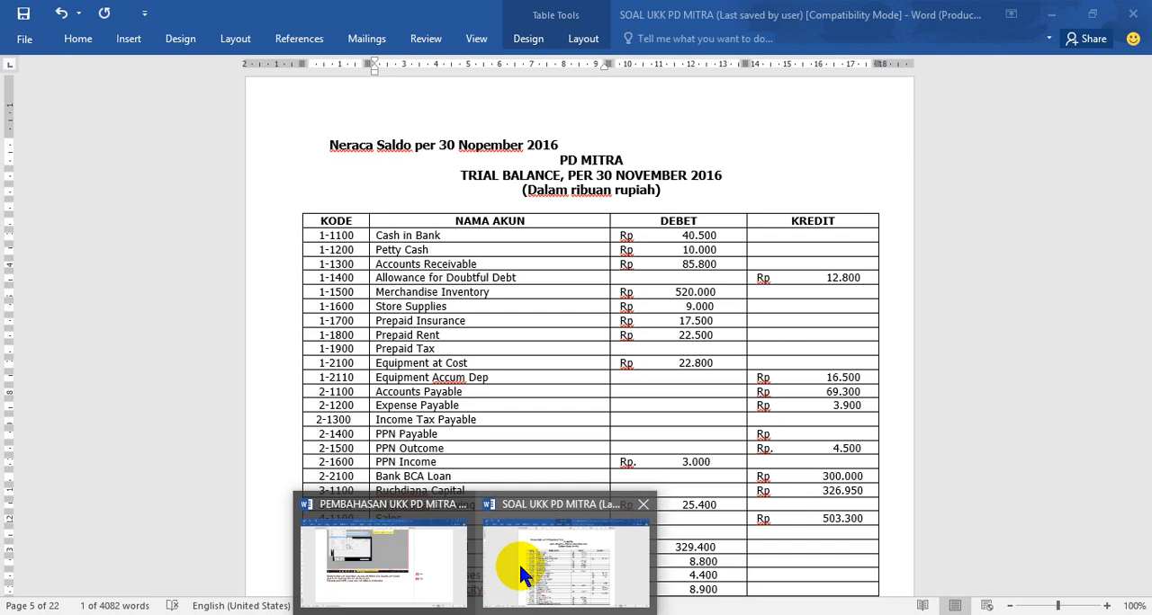
left_click(520, 568)
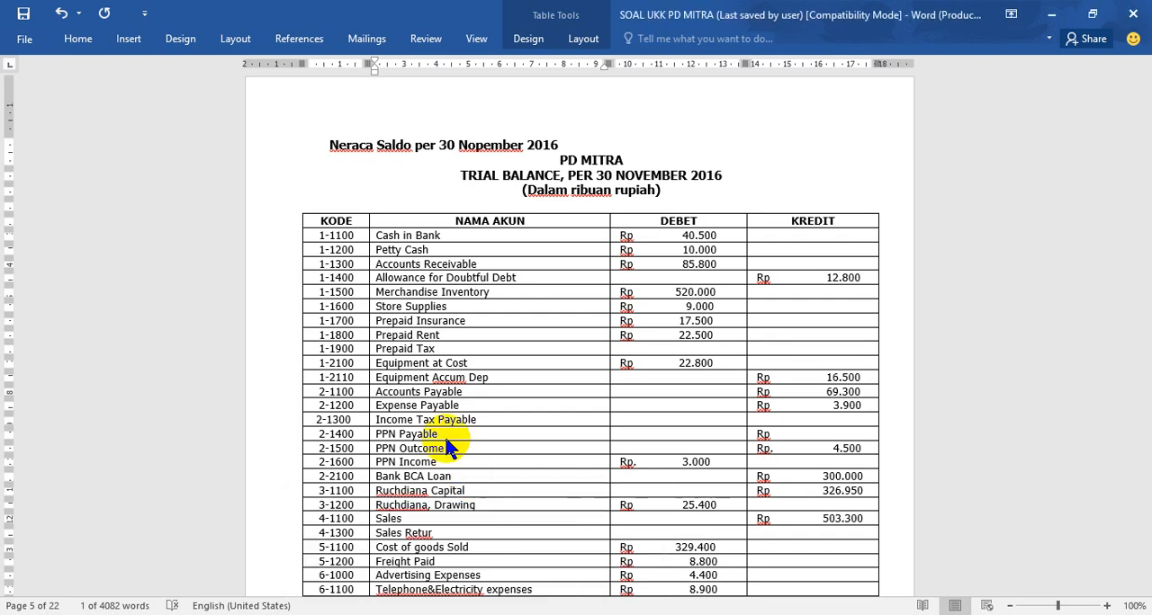
scroll(441, 450, "down", 3)
scroll(433, 483, "down", 2)
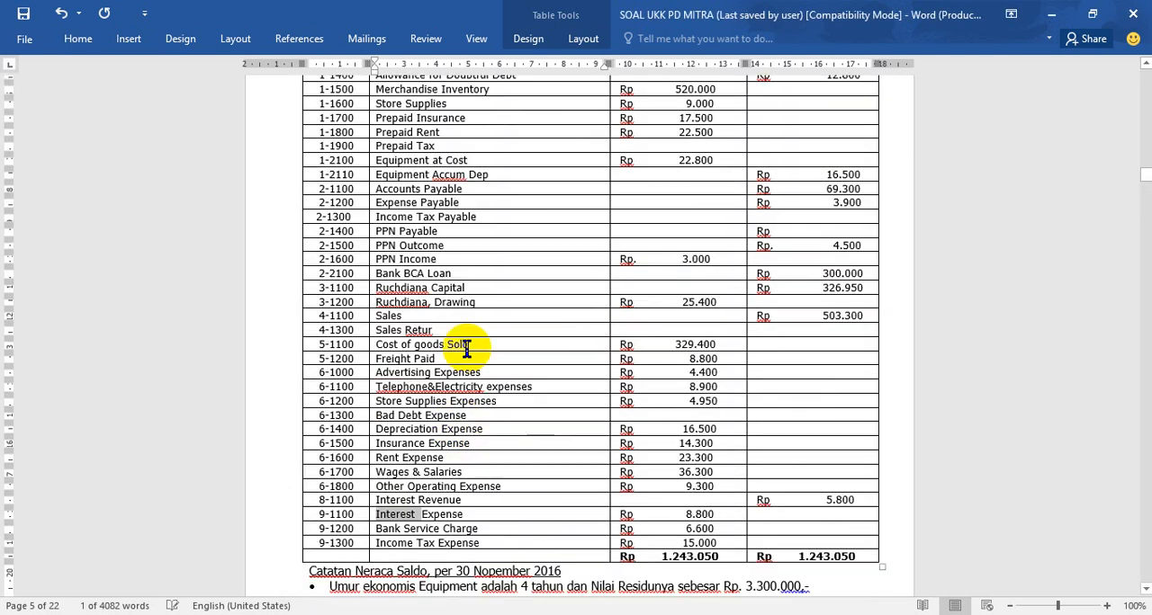
left_click_drag(471, 290, 406, 303)
key("ctrl+c")
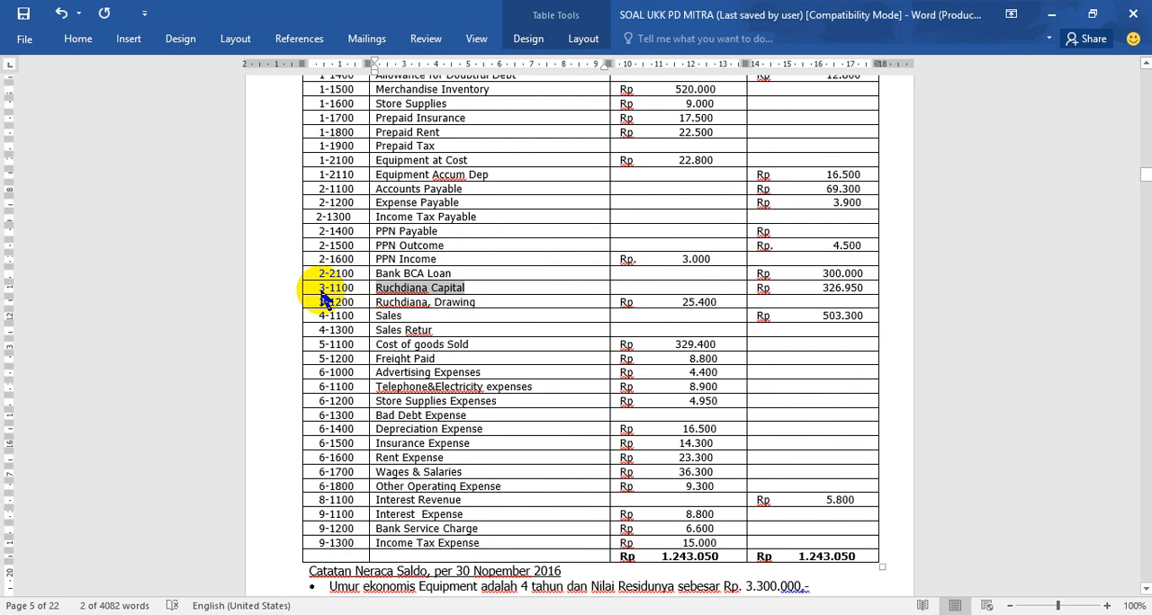
- Return to MYOB, renumber the Retained Earnings account to 3-1100 and replace its name with the copied owner's capital account name
key("alt+Tab")
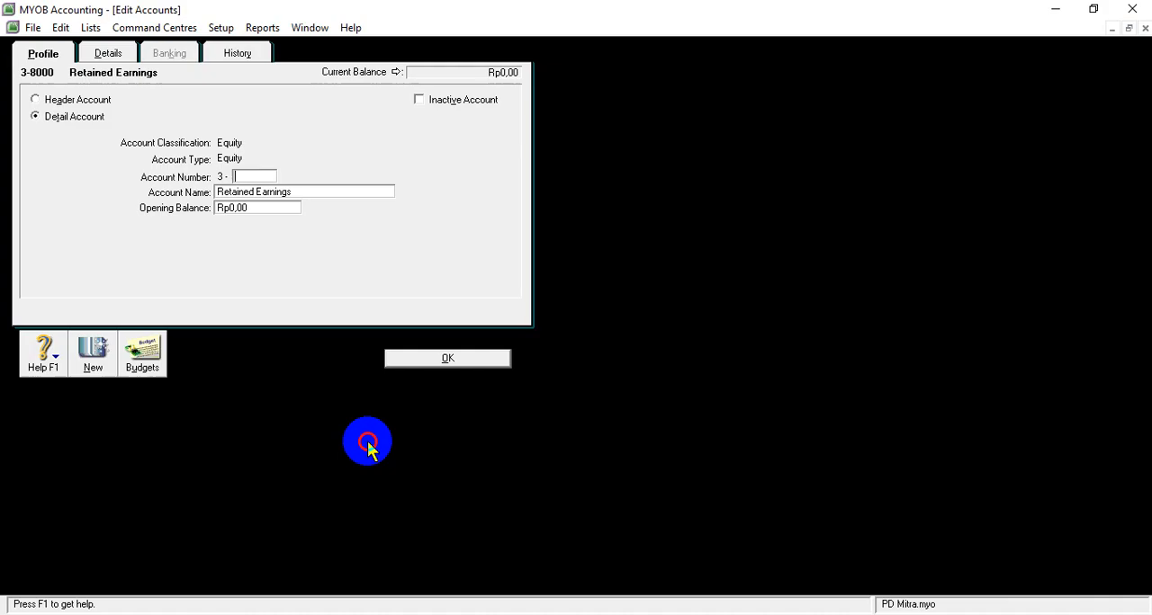
type("1100")
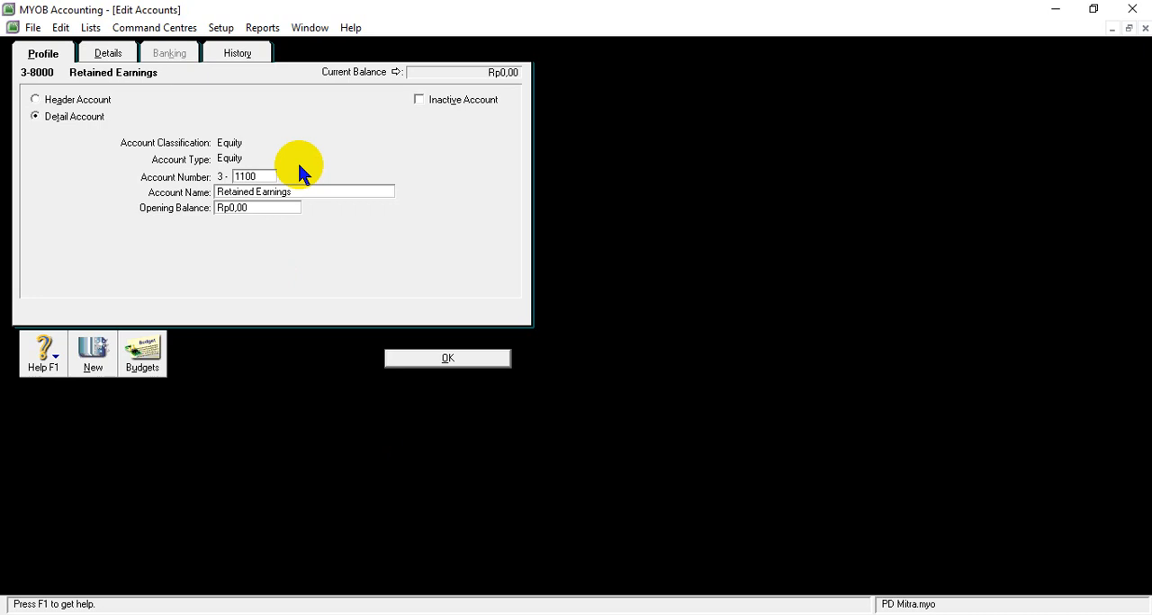
key("Tab")
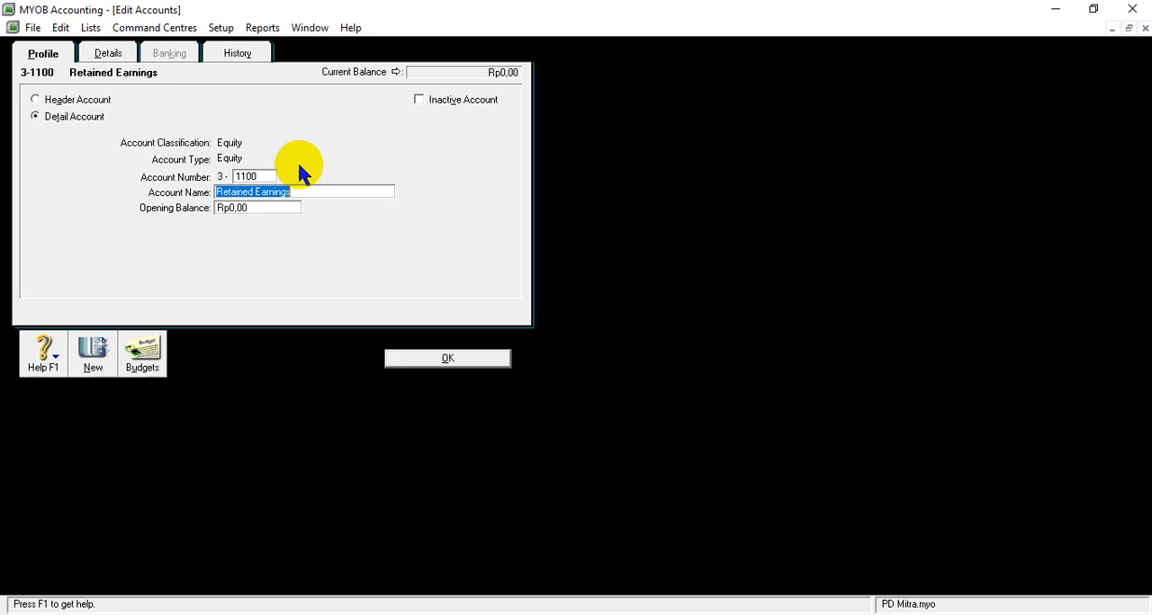
key("ctrl+v")
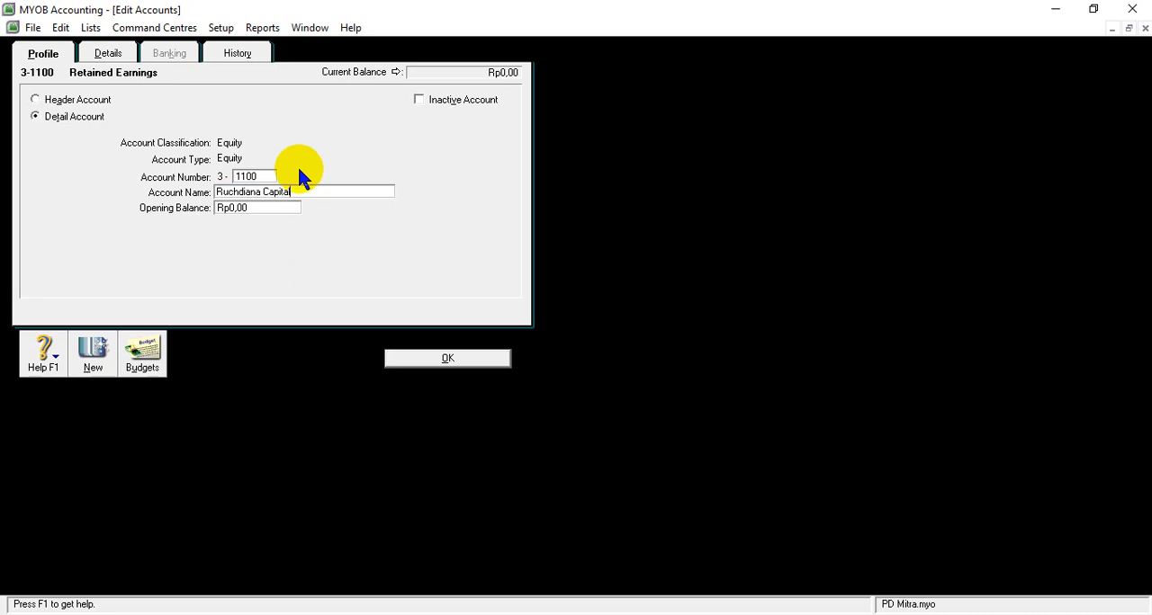
key("Tab")
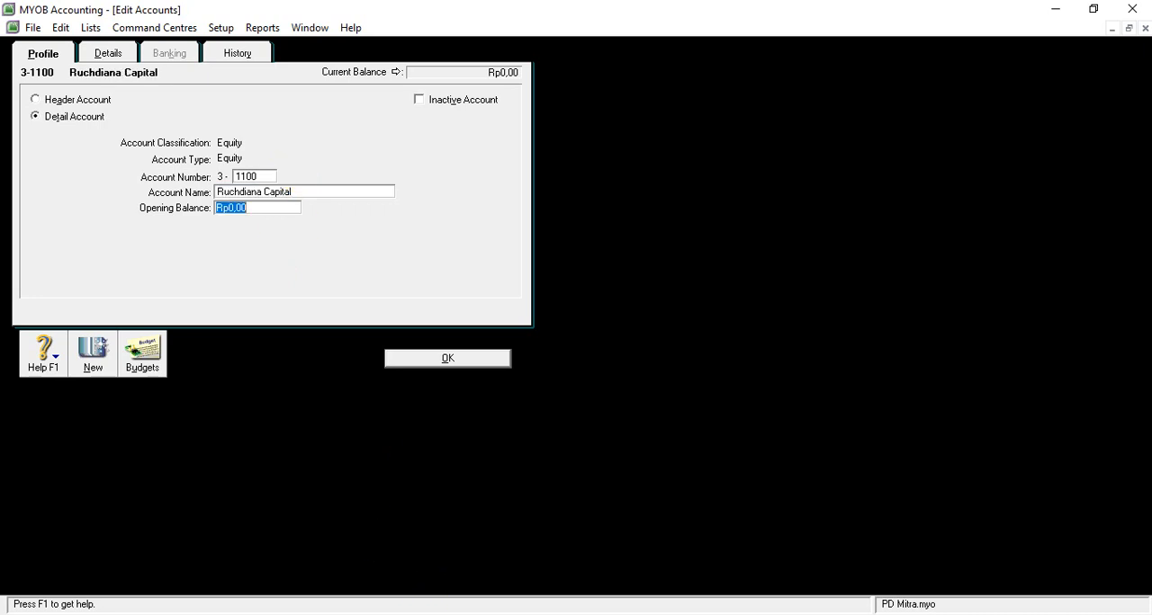
- Look up the owner's capital balance in the trial balance document, set the account's opening balance to Rp326.950.000,00 and save the account
left_click(439, 601)
left_click(513, 594)
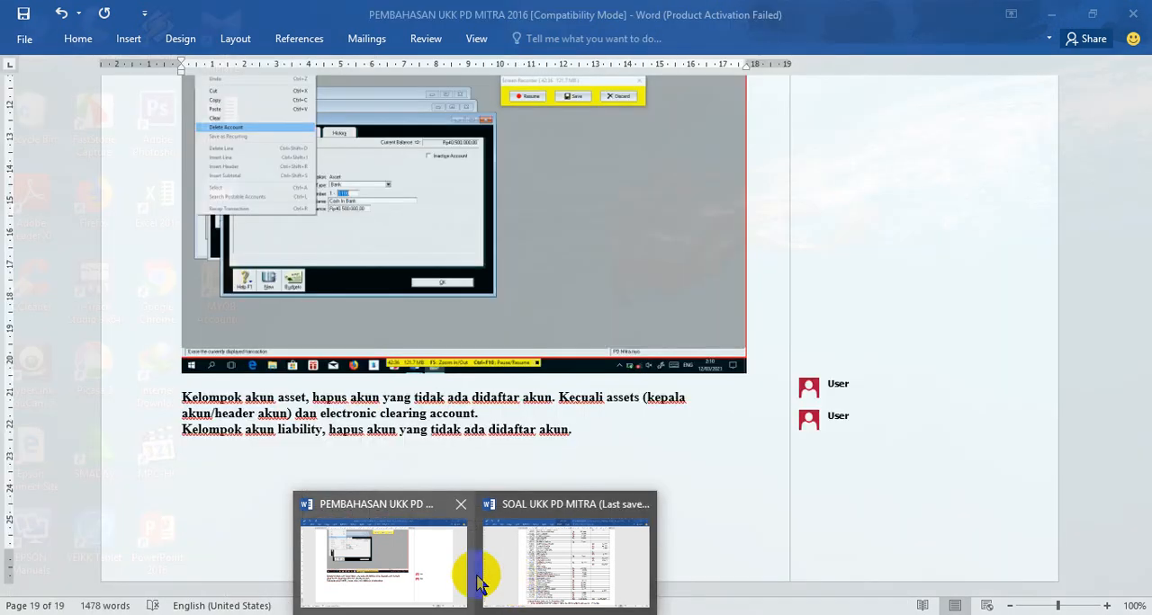
type("326")
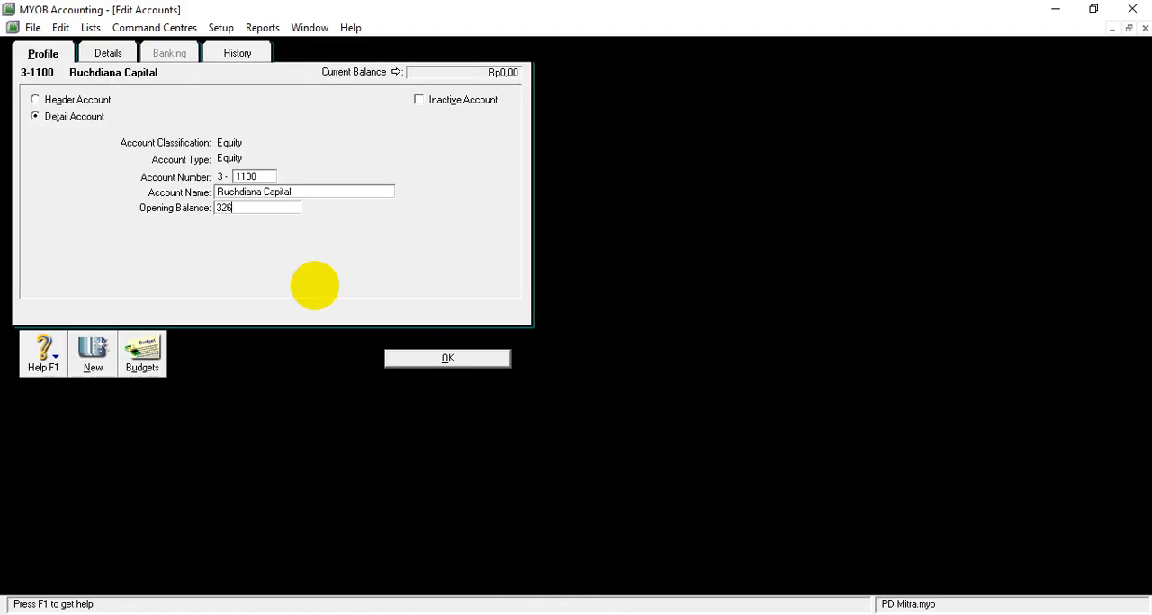
type("9500000")
key("Tab")
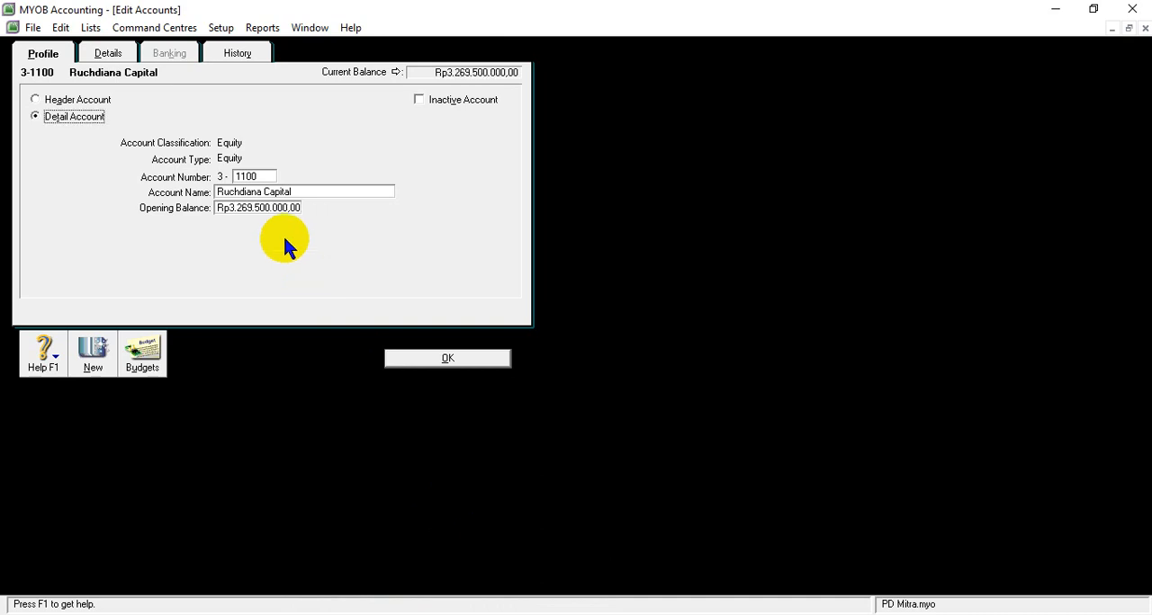
left_click(275, 207)
left_click(285, 208)
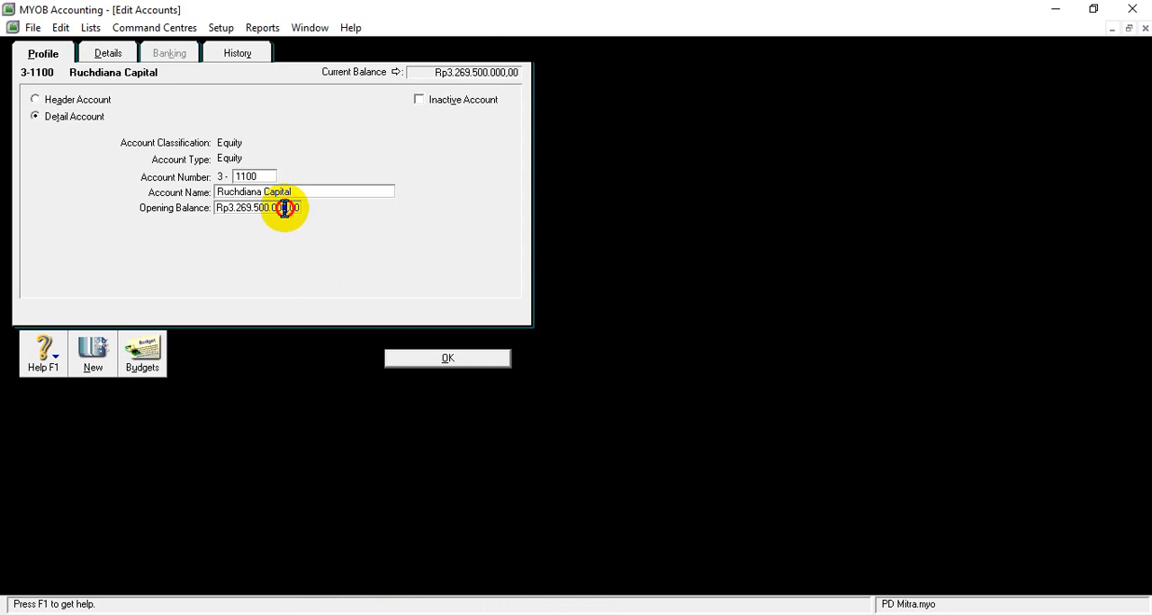
key("BackSpace")
key("Tab")
left_click(222, 211)
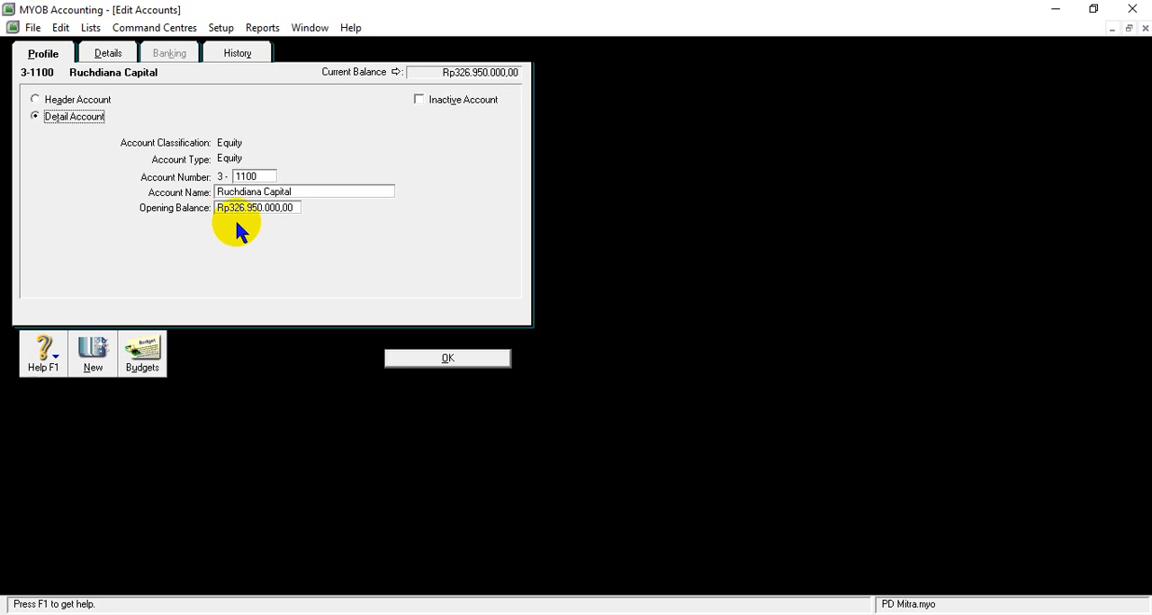
left_click(430, 359)
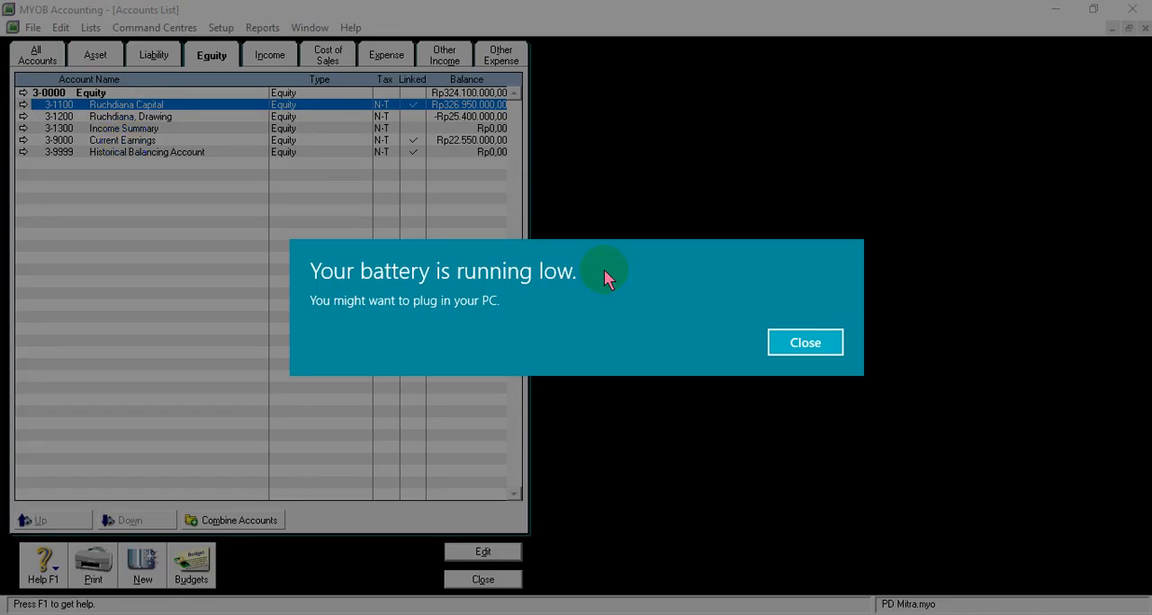
- Compare the income, cost of sales and expense account lists with the trial balance in the SOAL UKK PD MITRA document, ending on the expense accounts
left_click(805, 340)
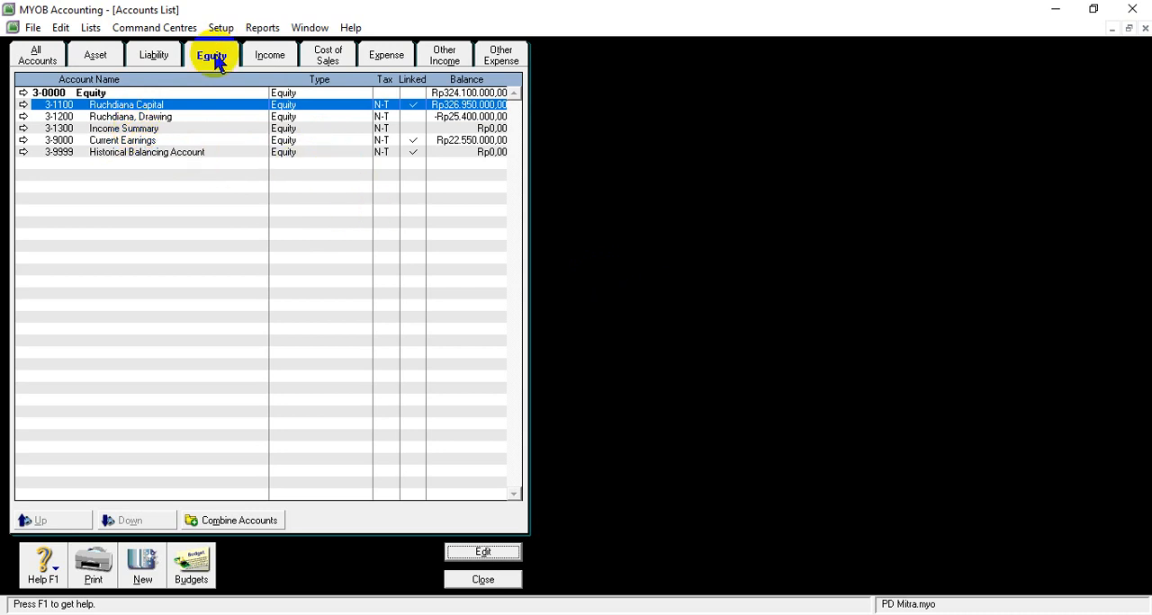
left_click(268, 58)
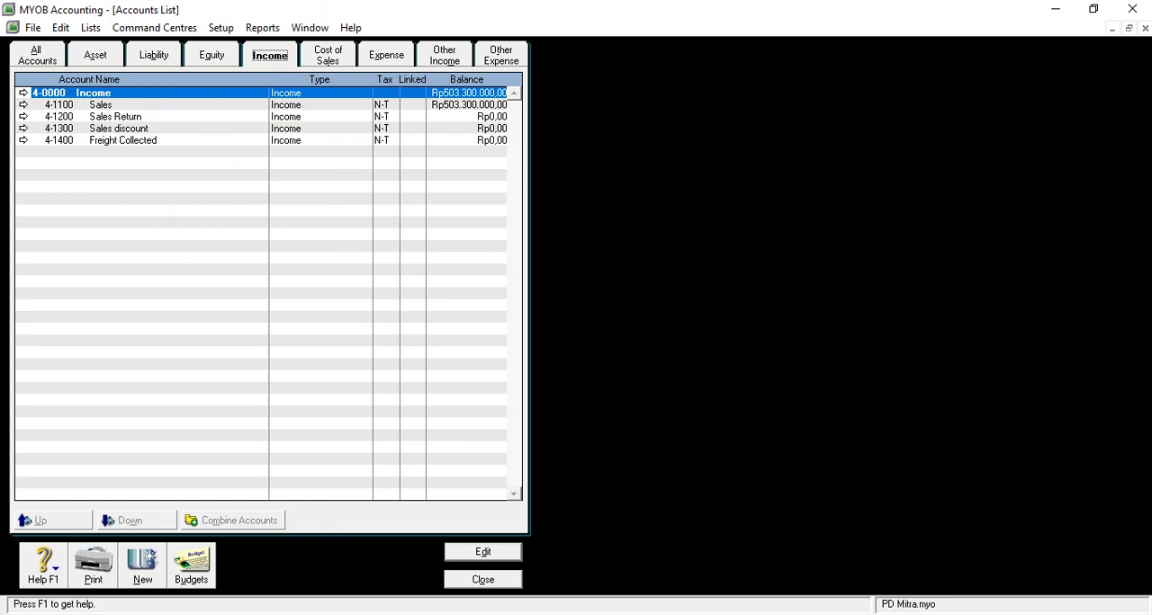
mouse_move(477, 614)
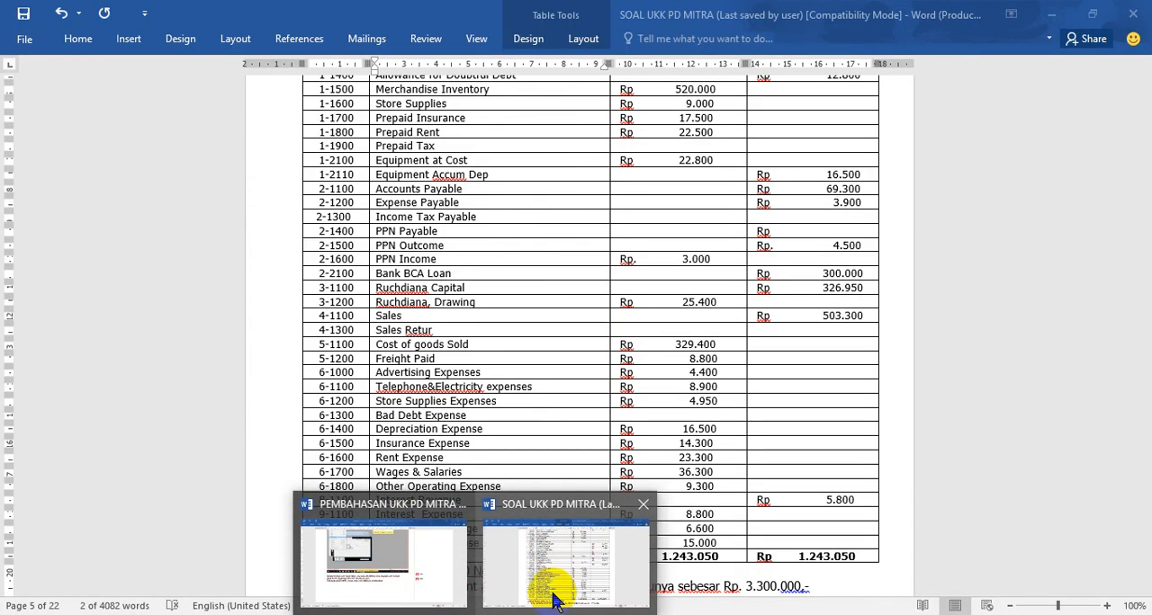
mouse_move(516, 614)
left_click(485, 566)
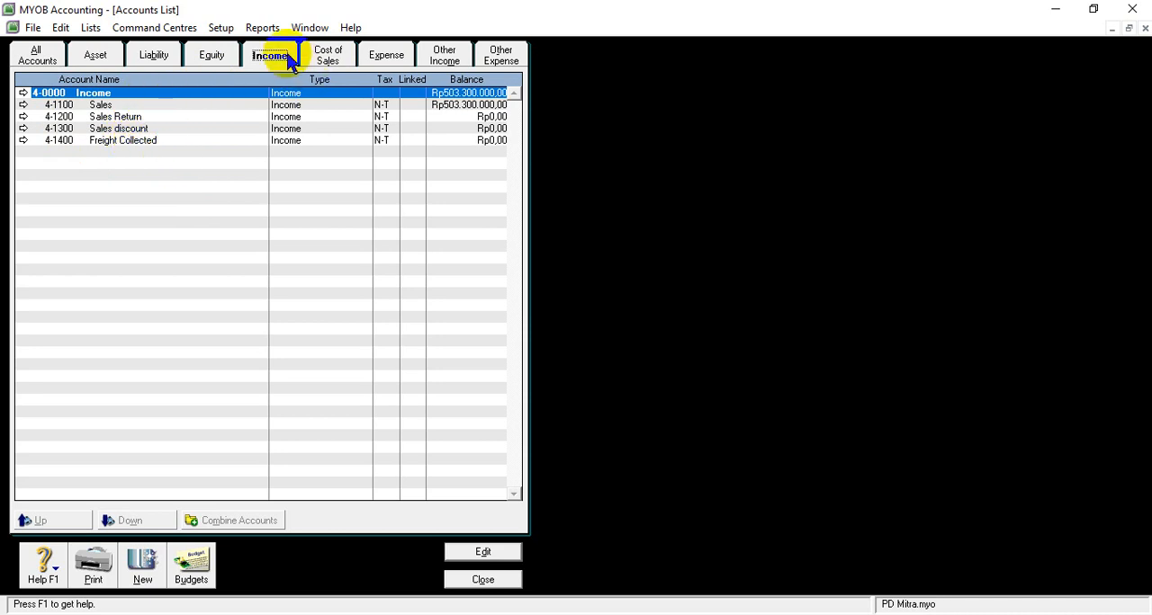
left_click(329, 59)
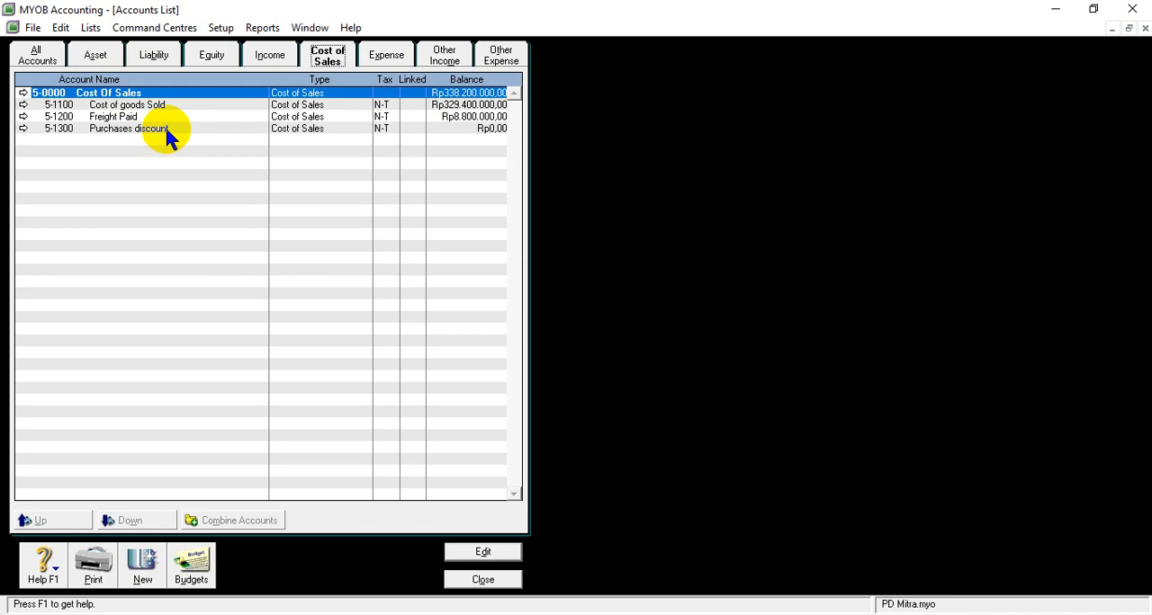
left_click(390, 57)
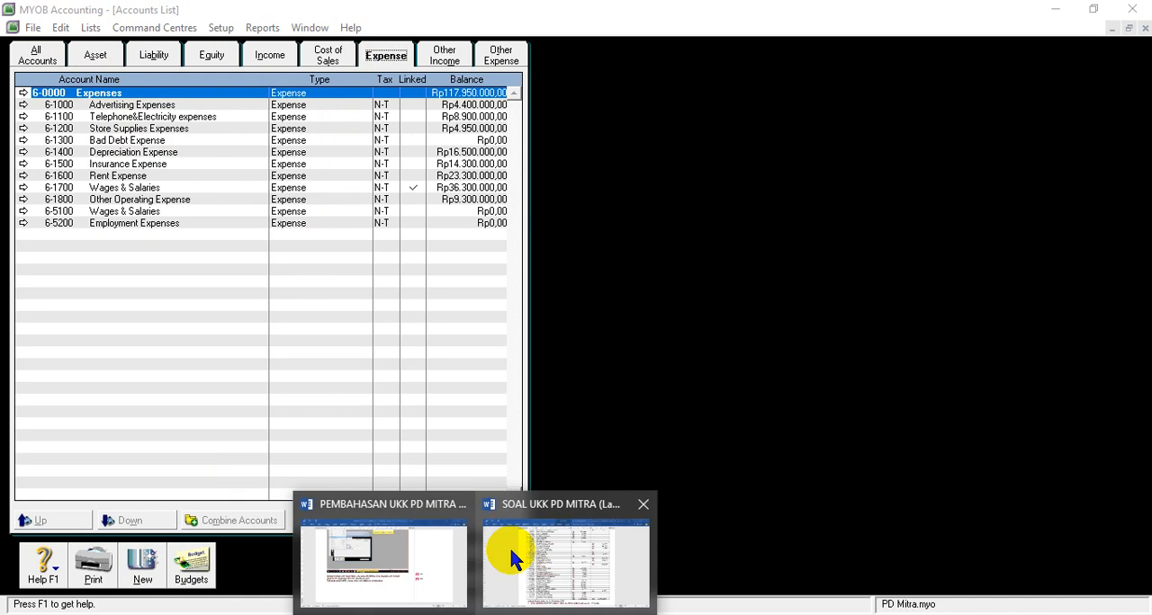
left_click(508, 546)
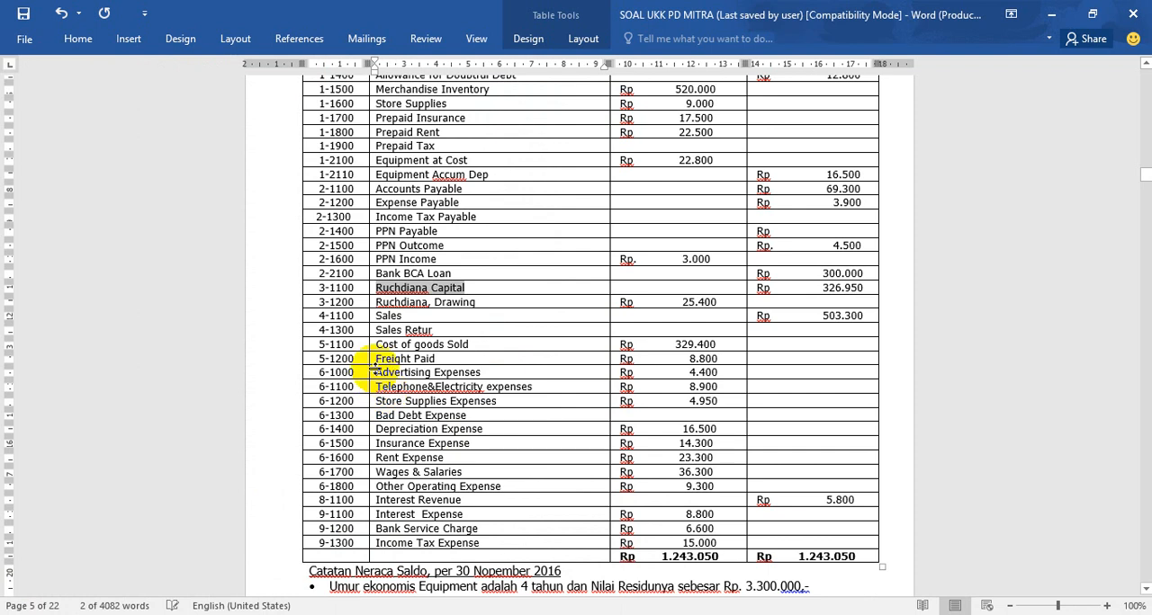
left_click(398, 402)
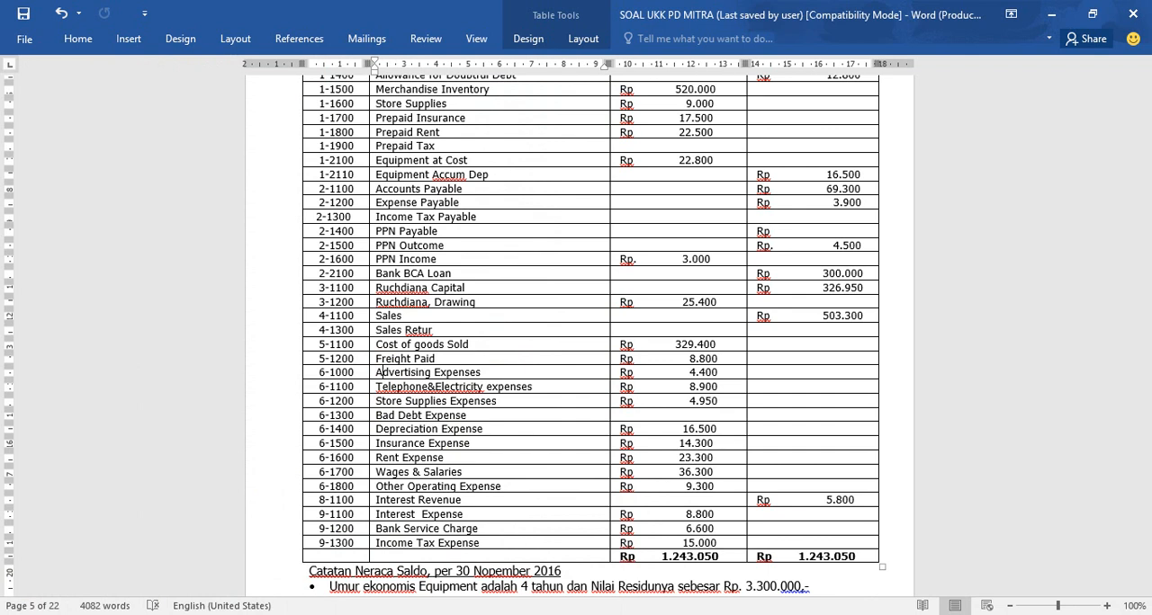
left_click(505, 596)
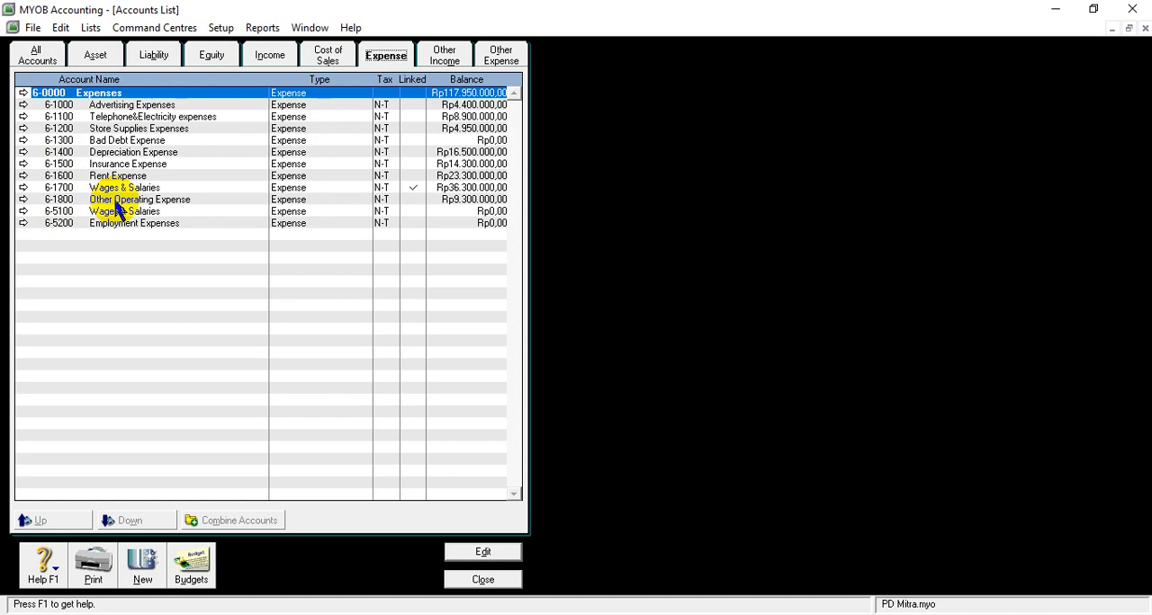
- Open the expense account 6-5100 Wages & Salaries and delete it
left_click(57, 213)
left_click(60, 28)
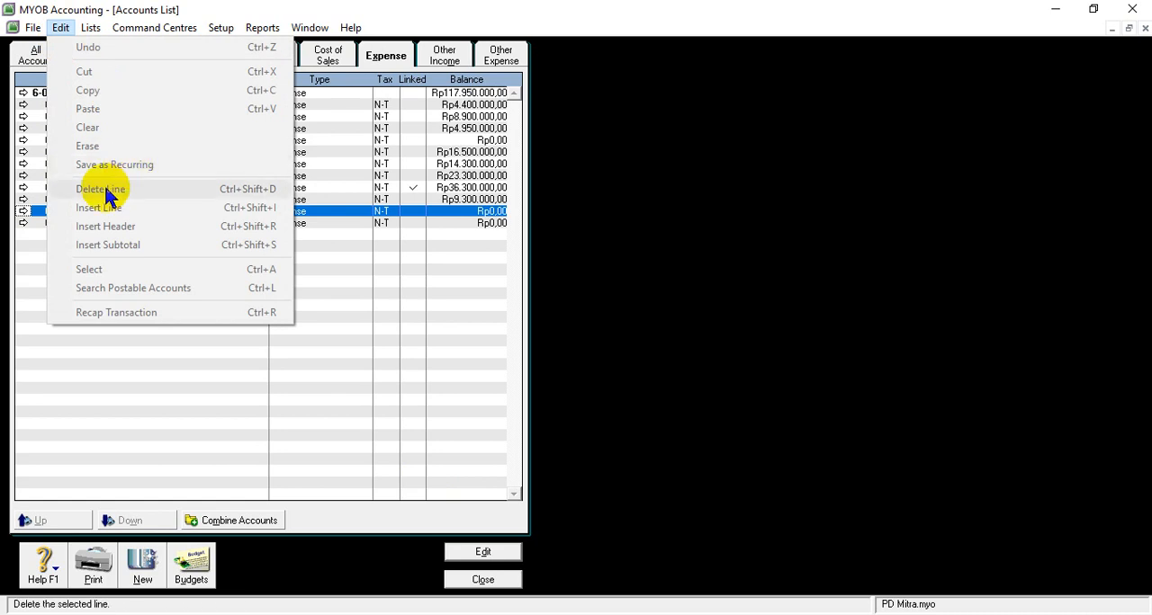
left_click(34, 216)
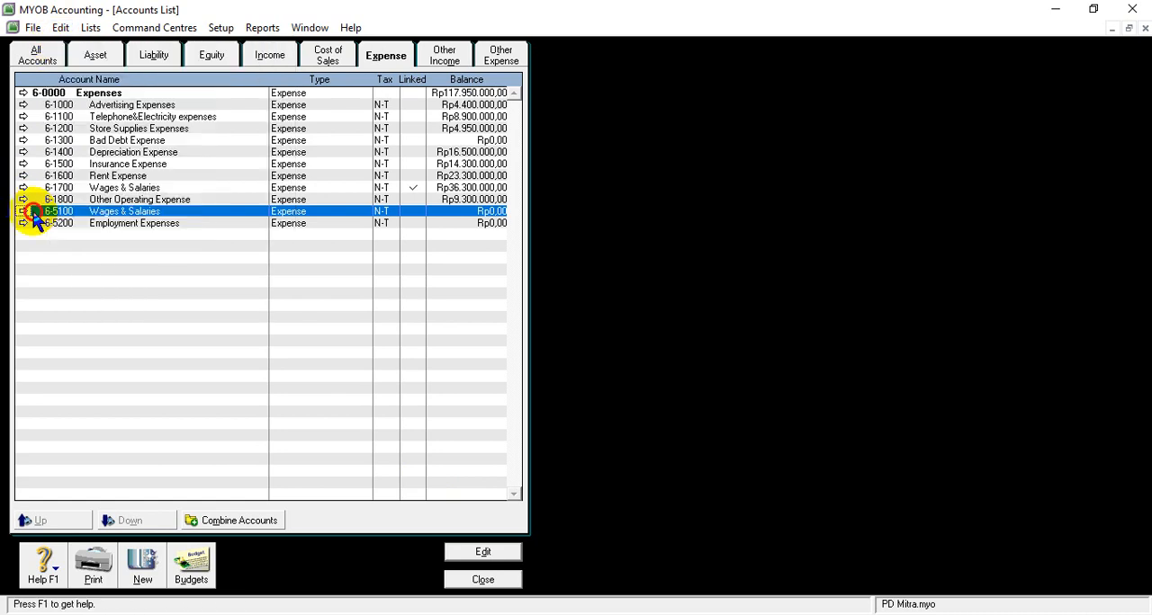
left_click(22, 212)
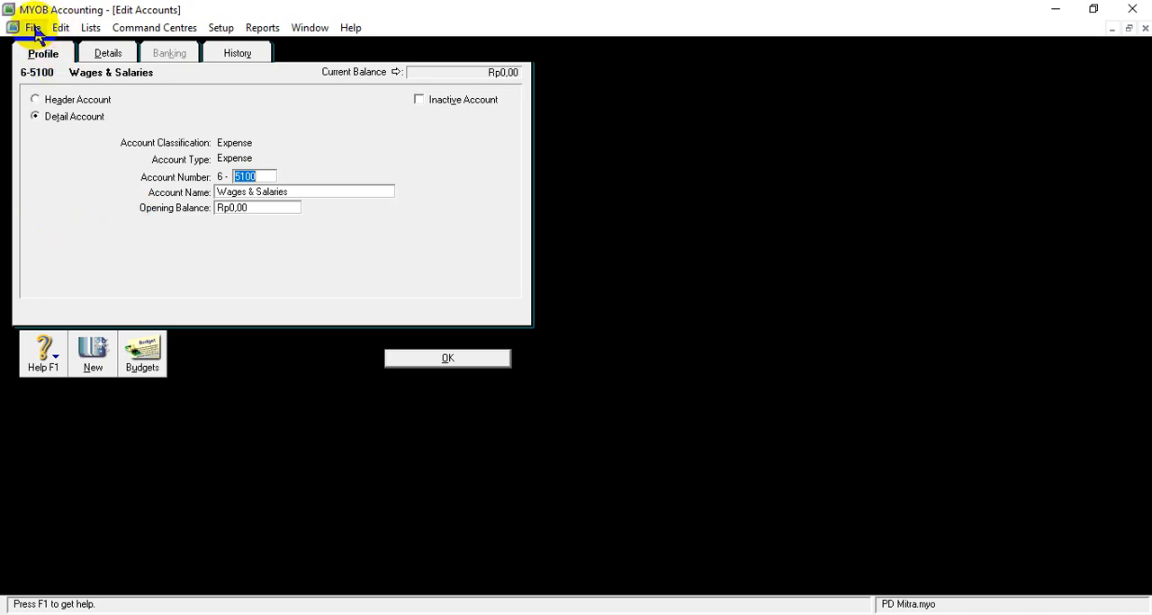
left_click(61, 28)
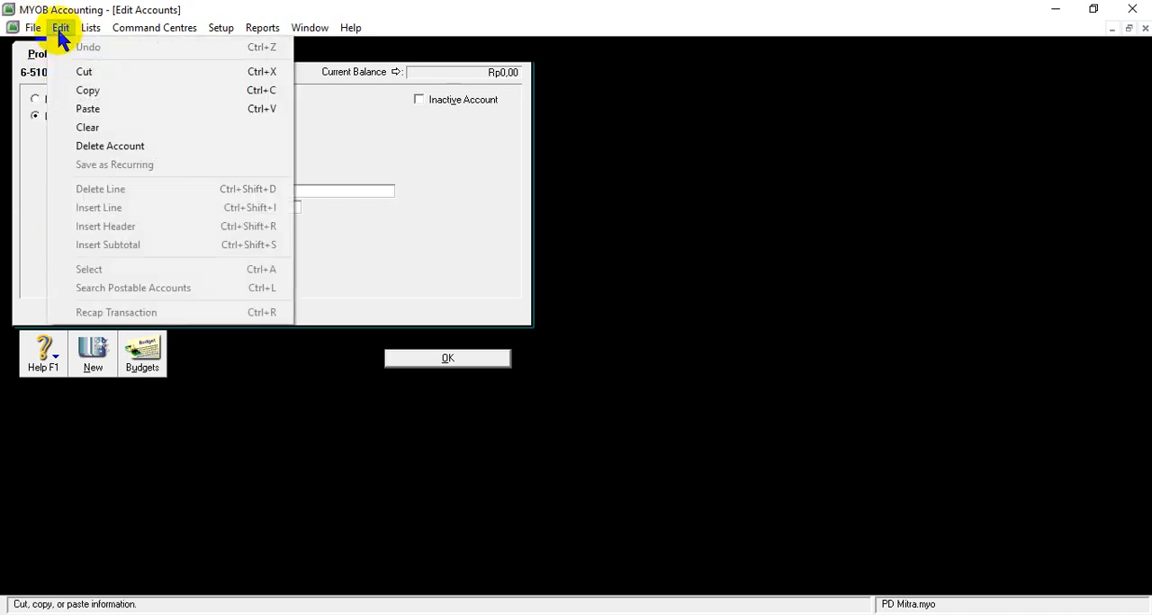
left_click(98, 147)
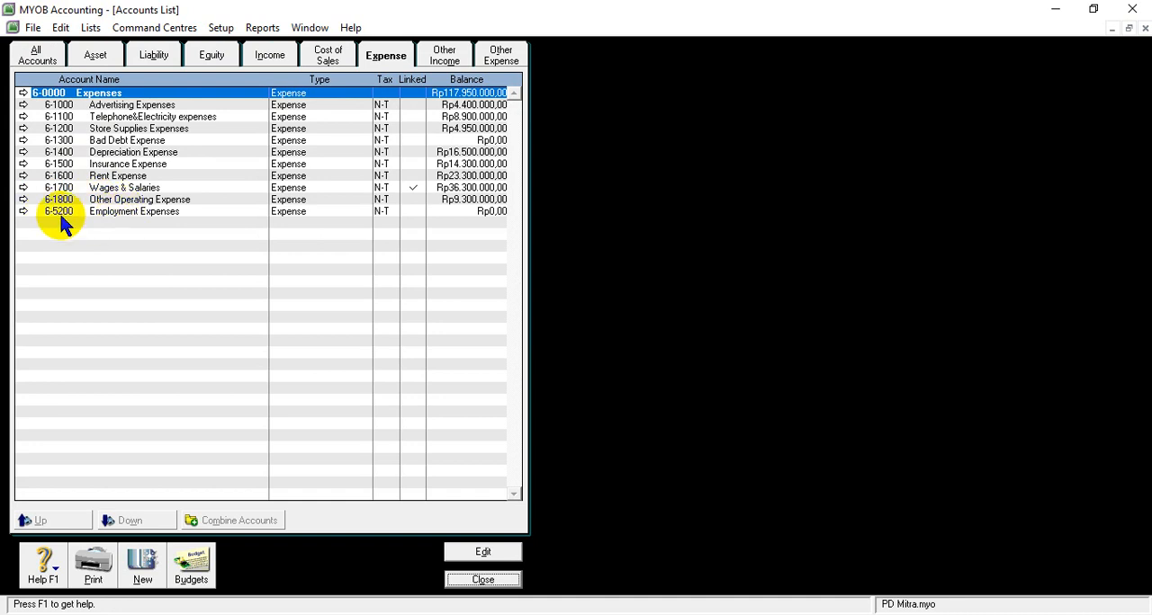
- Open the expense account 6-5200 Employment Expenses and delete it
left_click(36, 214)
left_click(25, 212)
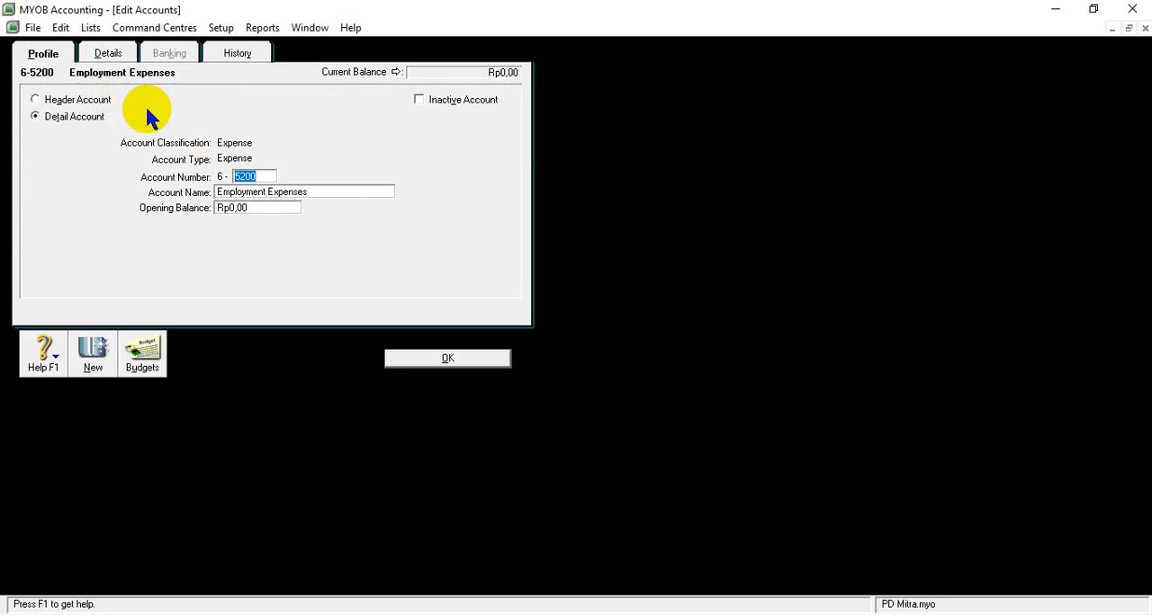
left_click(67, 29)
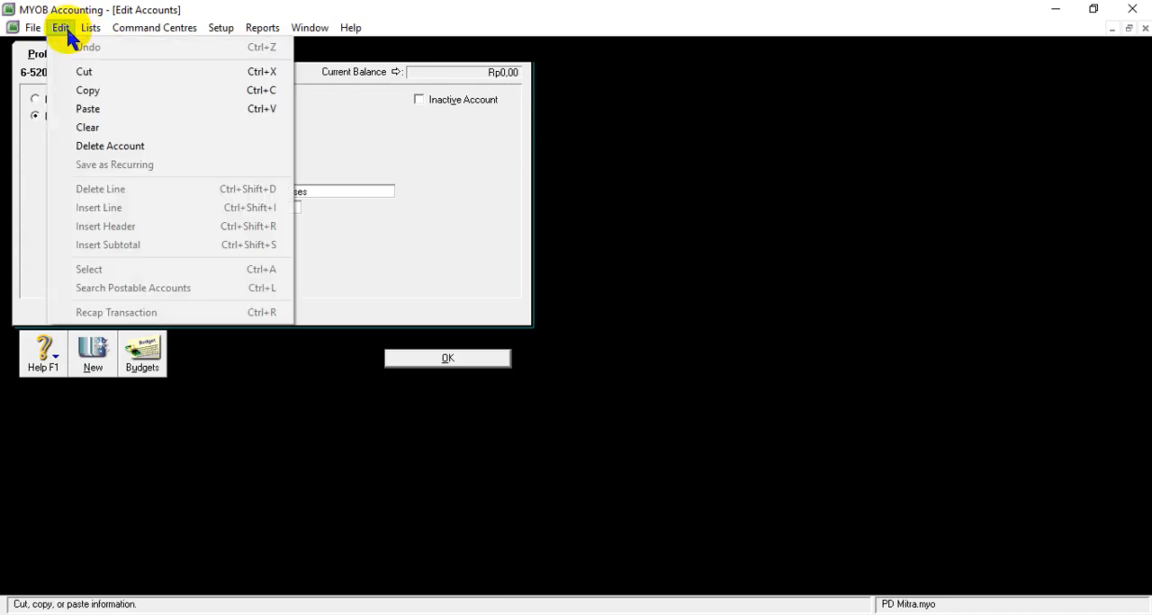
left_click(99, 146)
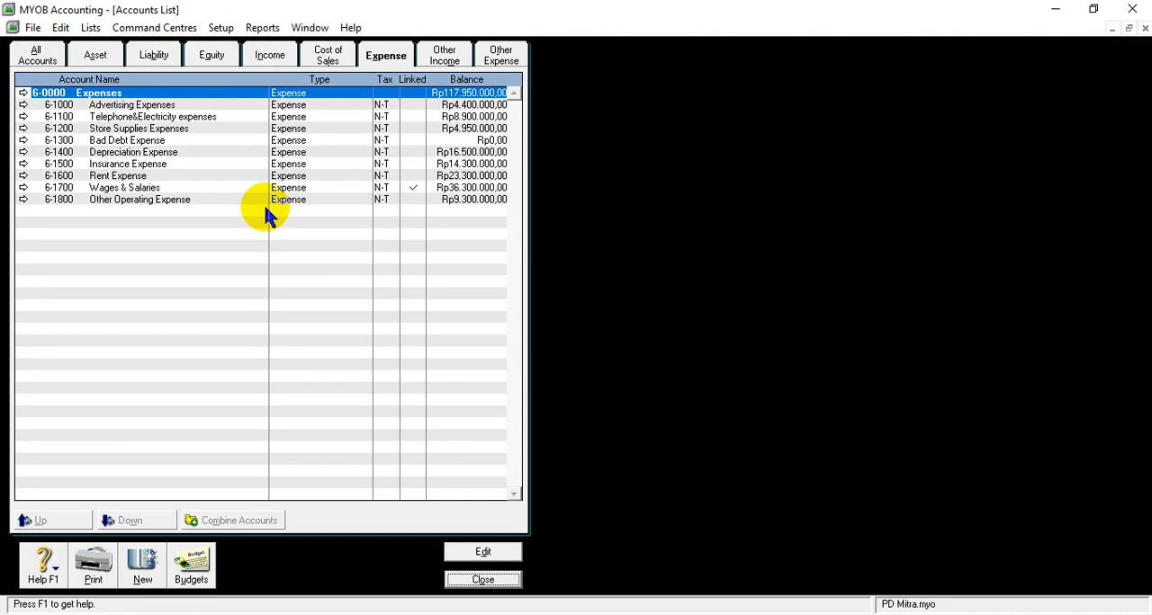
- Review the other income and other expense account lists, then close the accounts list
left_click(445, 58)
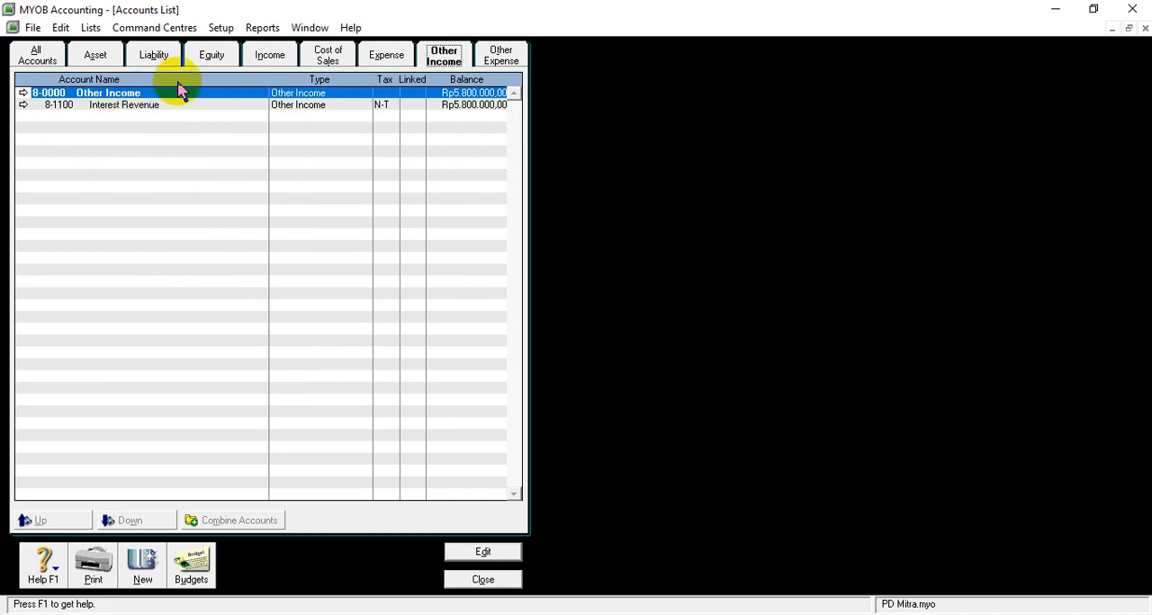
left_click(517, 56)
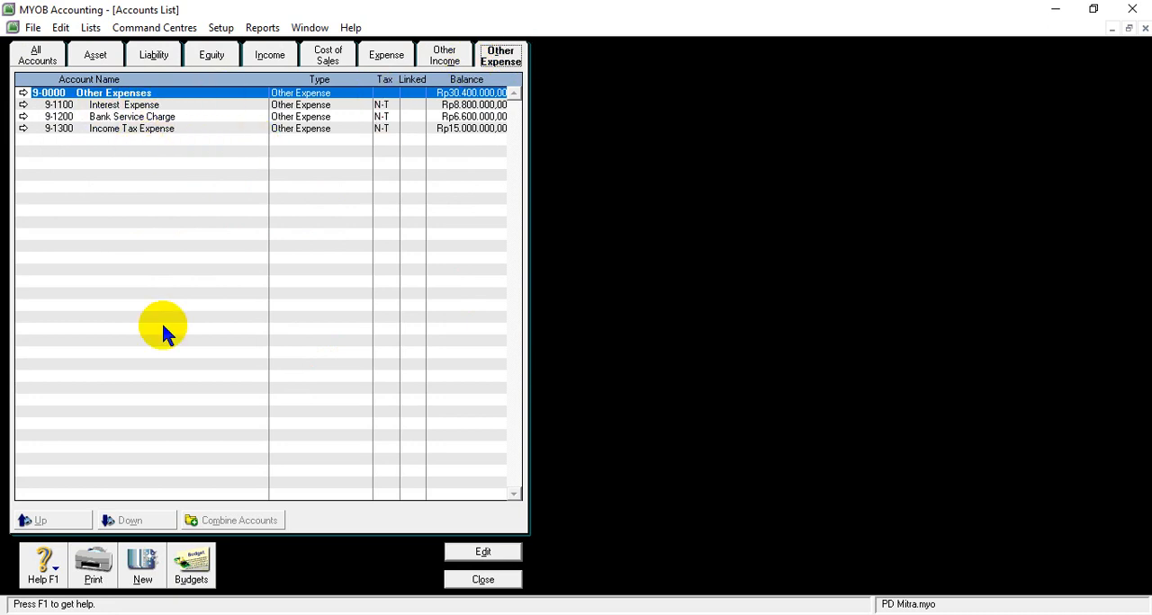
left_click(483, 580)
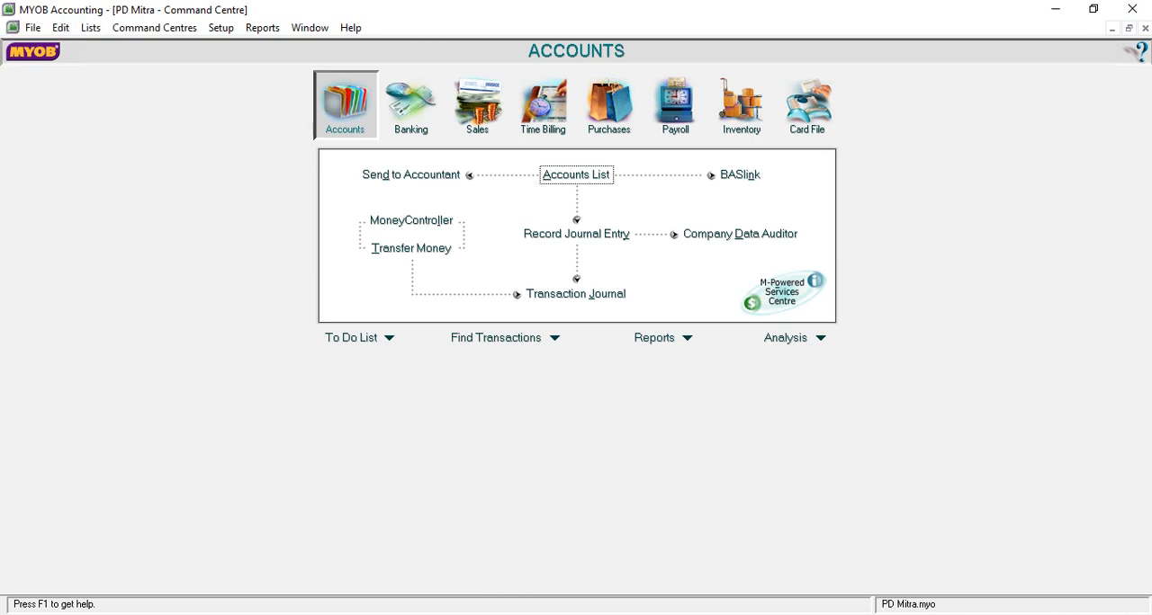
- Reopen the accounts list and delete the equity account 3-1300 Income Summary
left_click(578, 178)
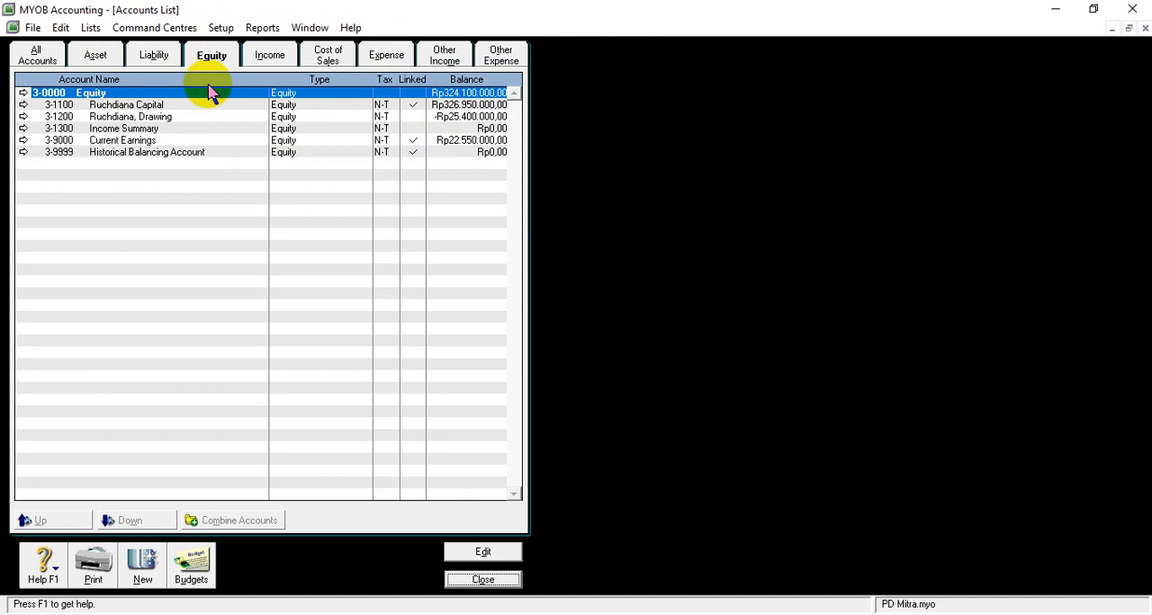
left_click(108, 142)
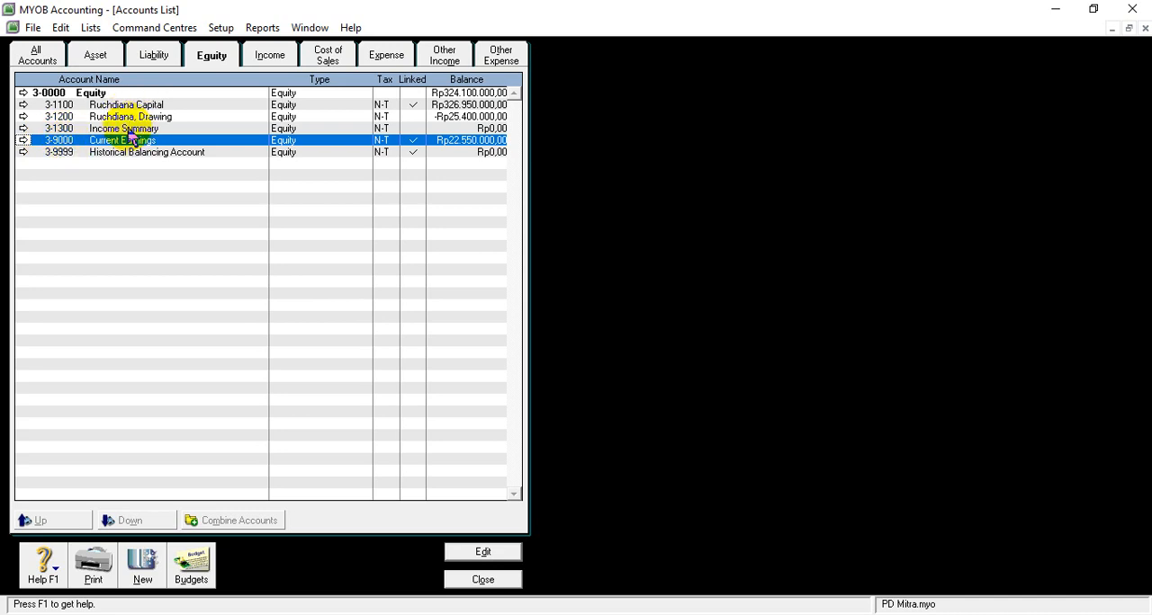
left_click(71, 129)
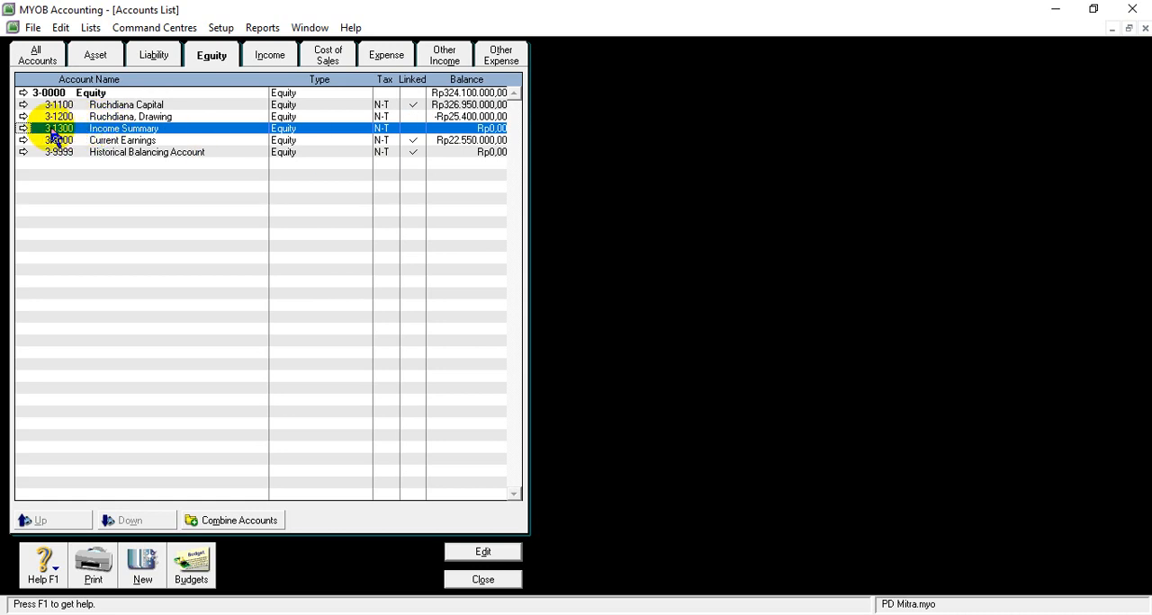
left_click(23, 128)
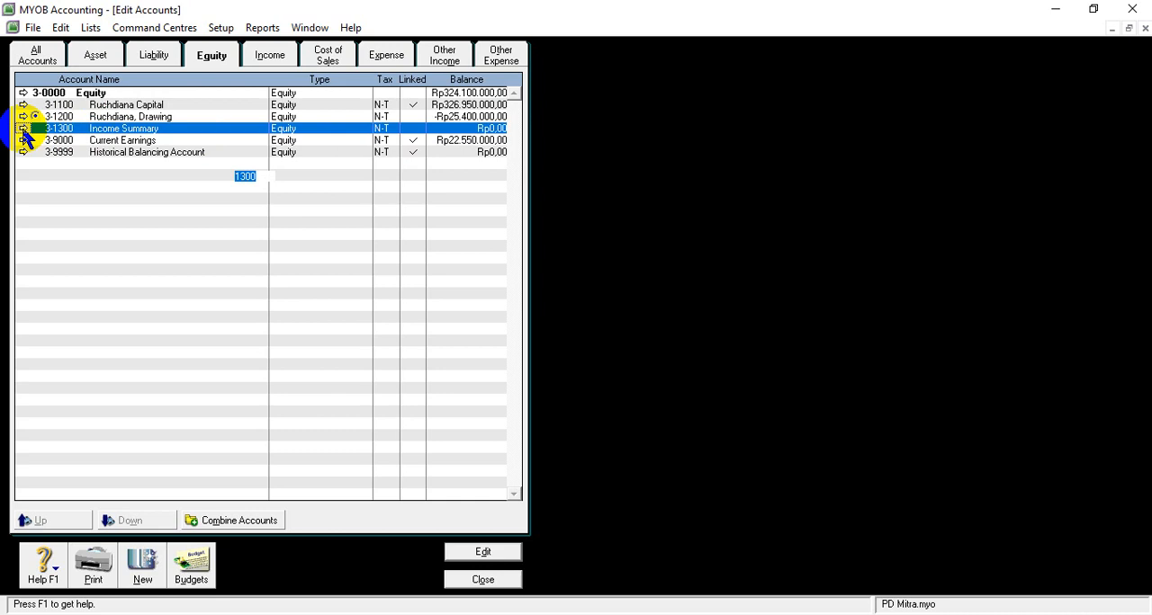
left_click(60, 28)
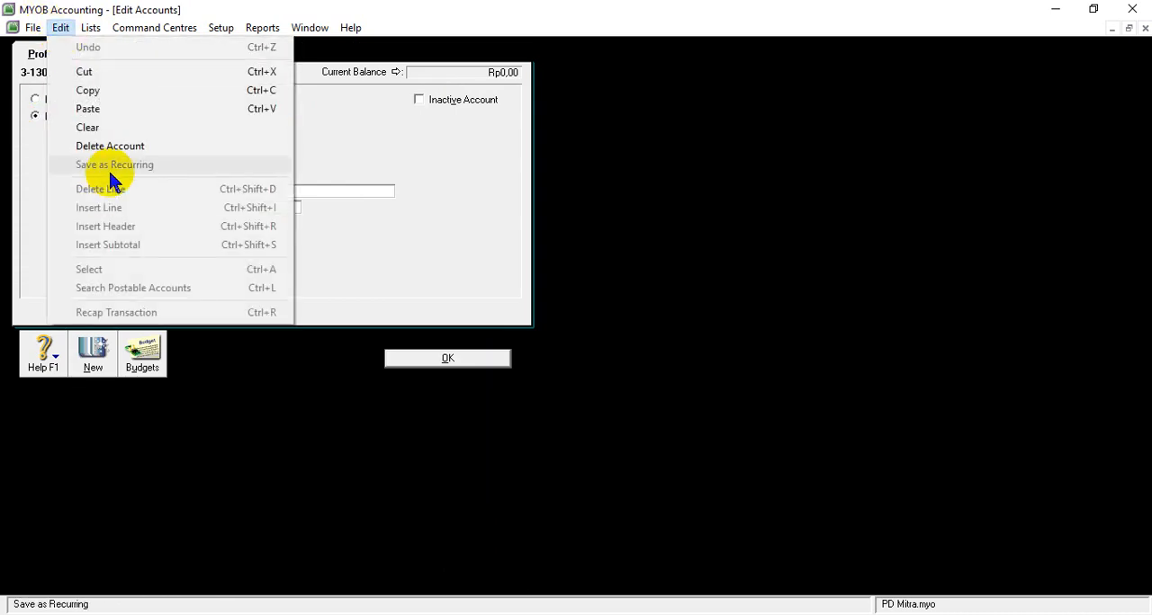
left_click(106, 145)
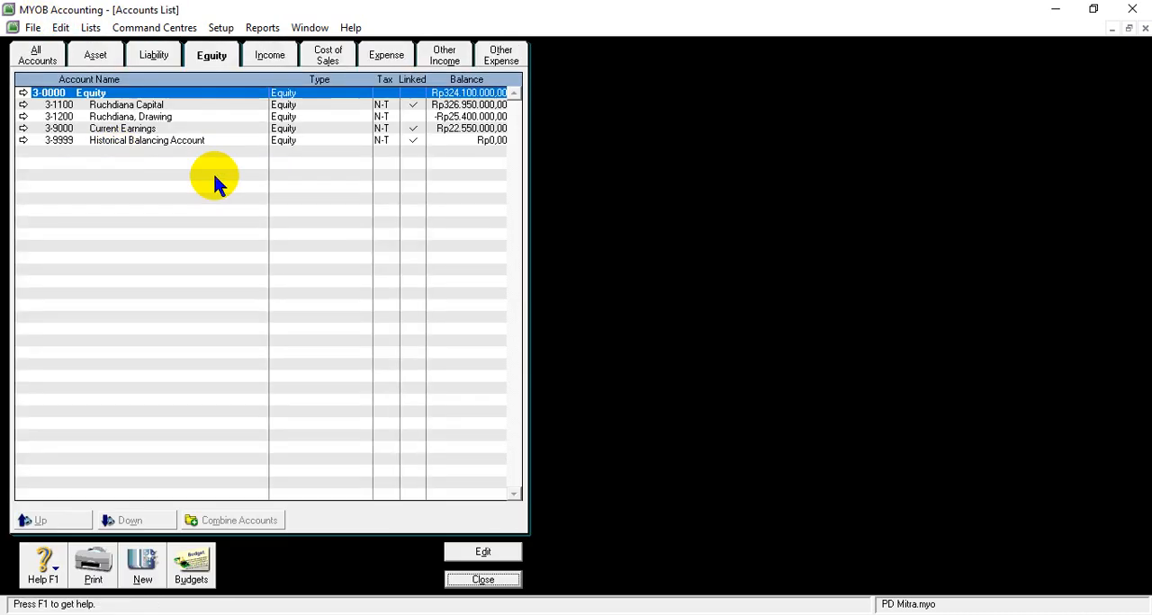
- Renumber the Current Earnings equity account to 3-1300 and save it
left_click(93, 132)
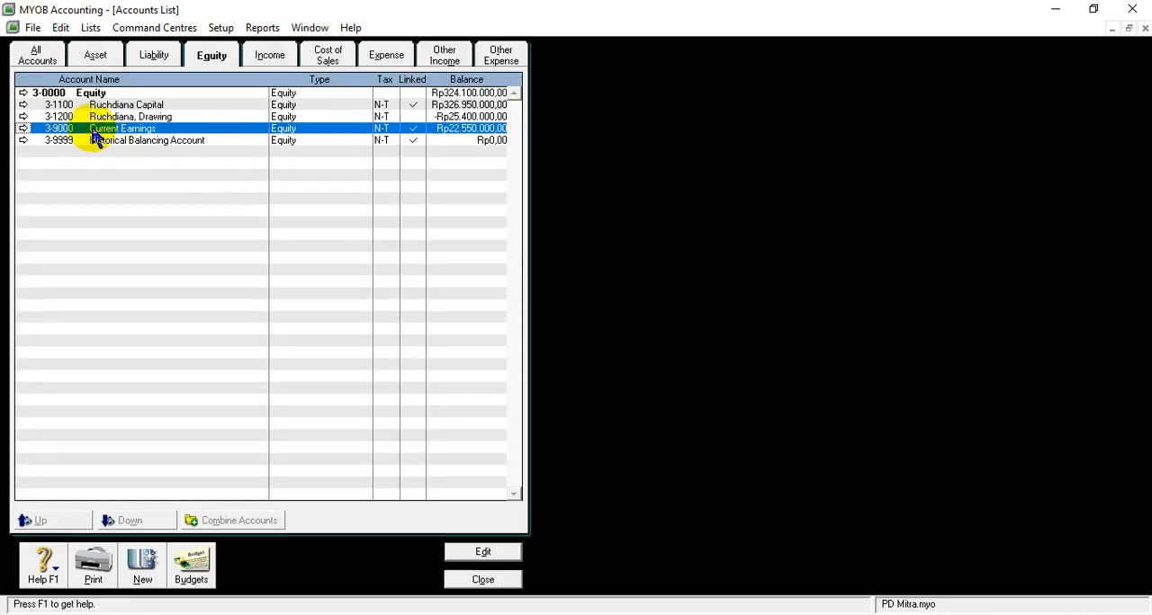
left_click(24, 132)
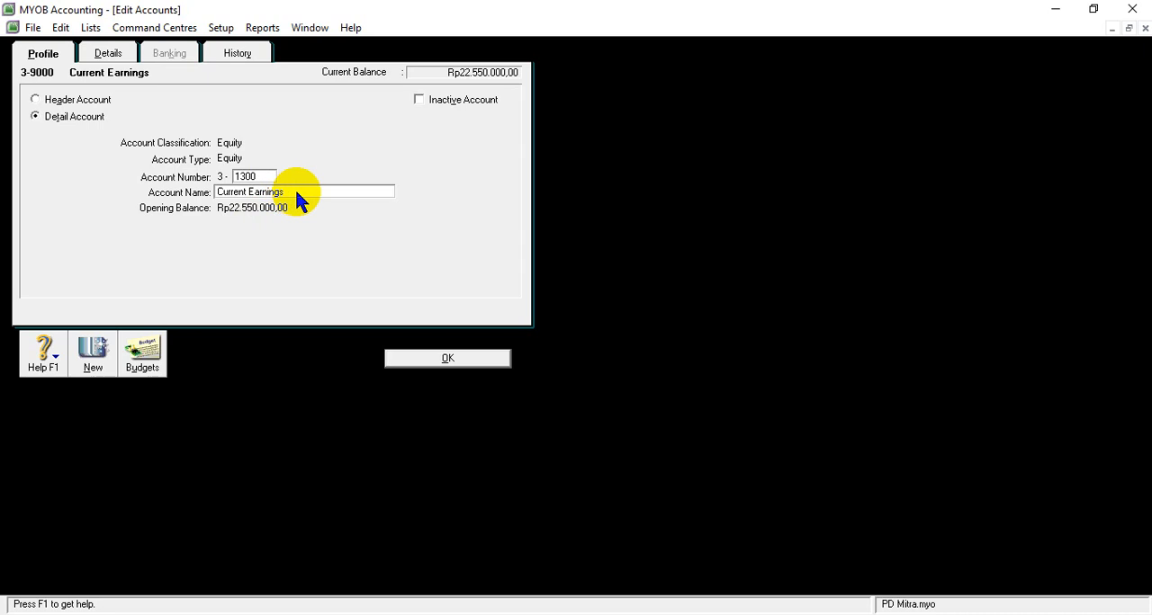
left_click(442, 359)
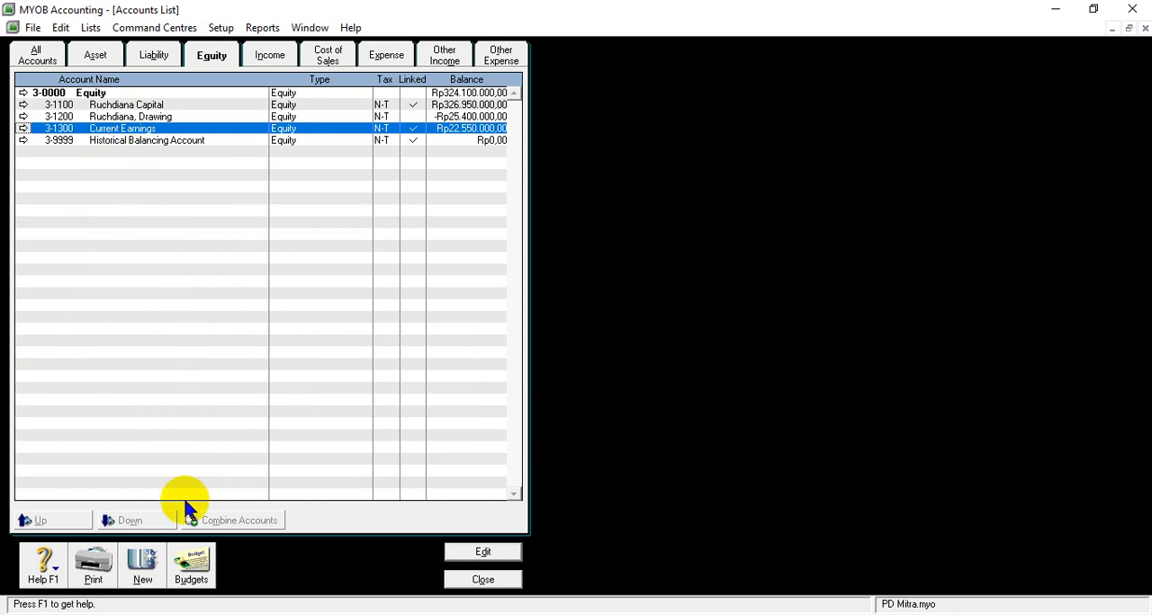
- Create the equity detail account 3-1400 named Income Summary, save it and close the accounts list
left_click(142, 565)
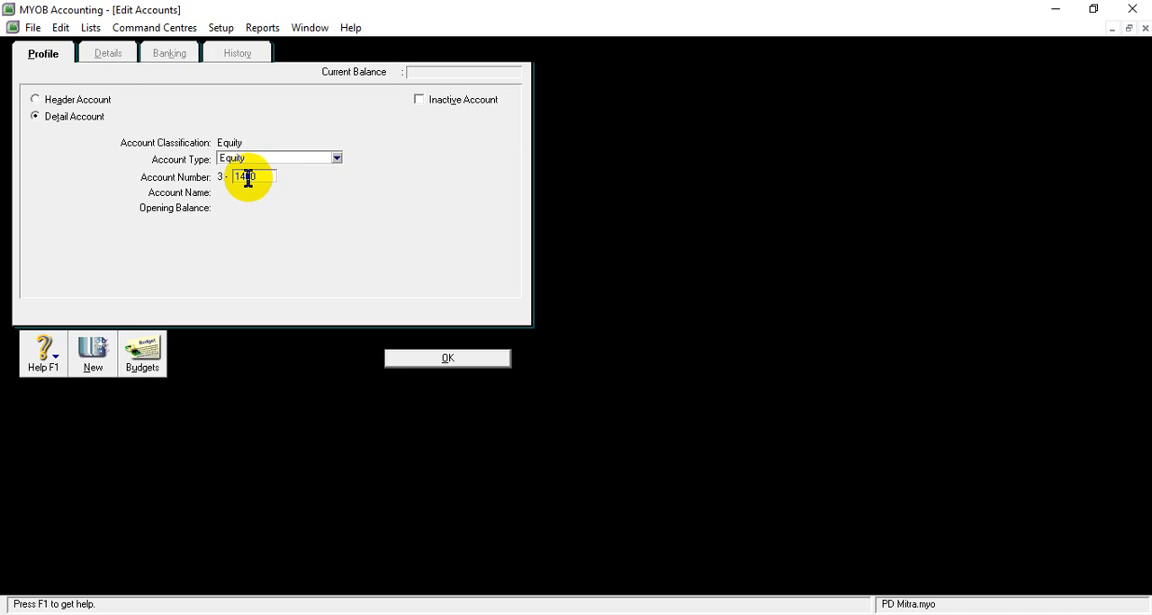
key("Tab")
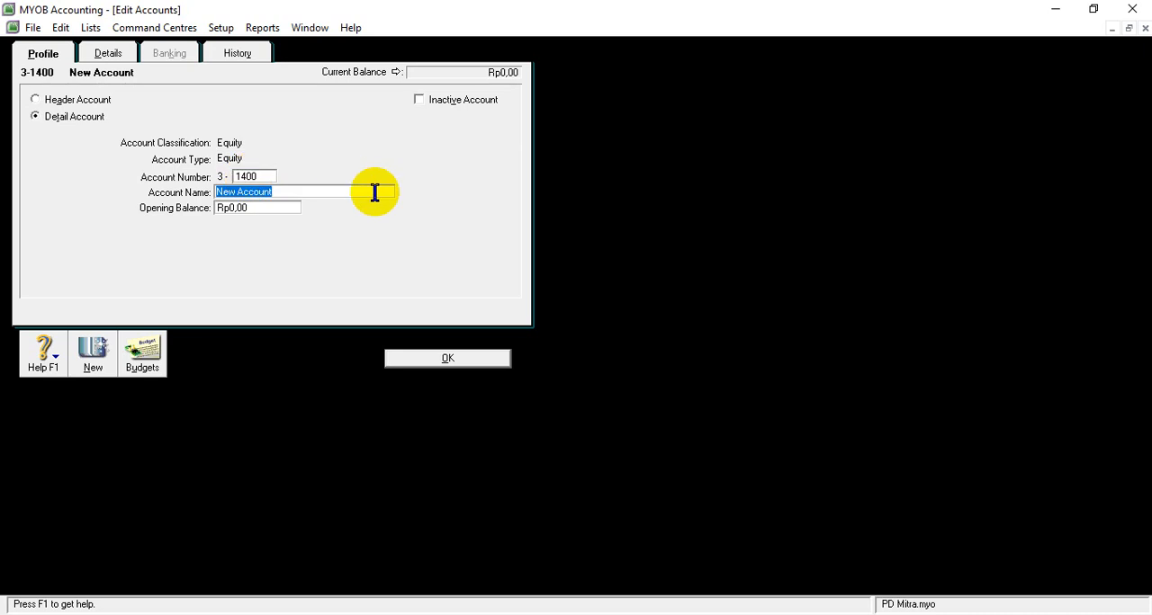
type("Income Summary")
left_click(447, 358)
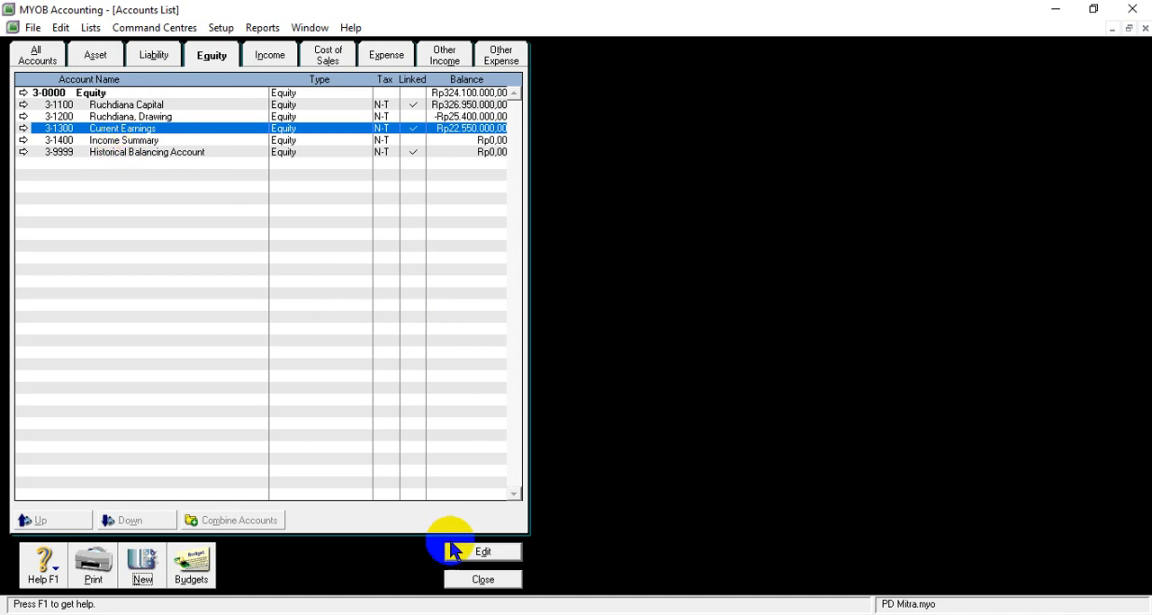
left_click(470, 580)
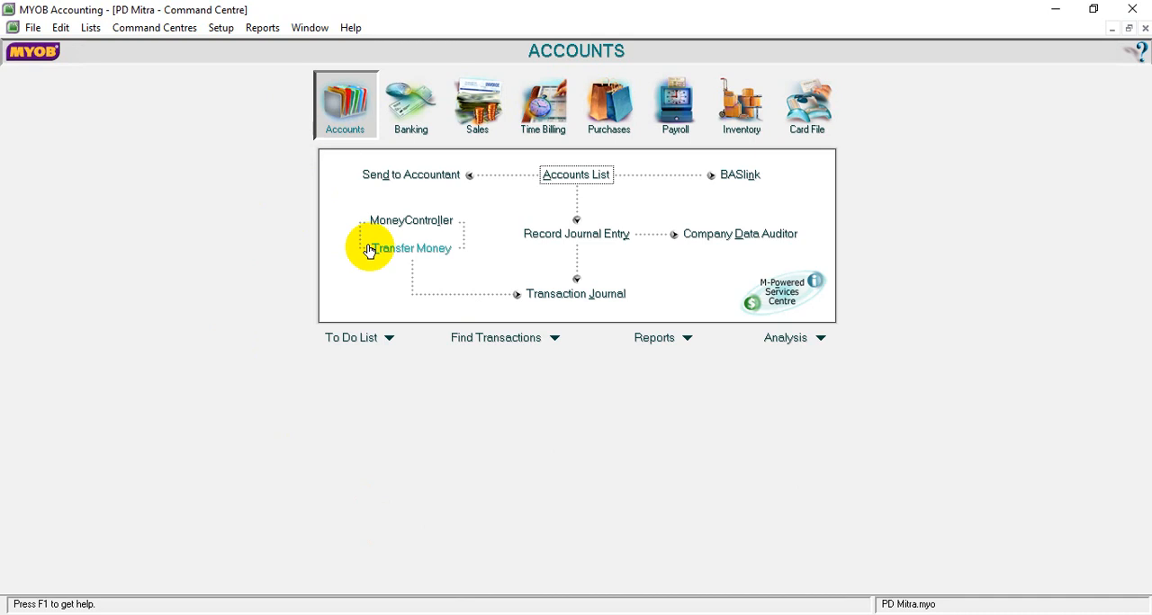
- Switch to the SOAL UKK PD MITRA document in Word and examine the customer and supplier lists below the trial balance
left_click(433, 247)
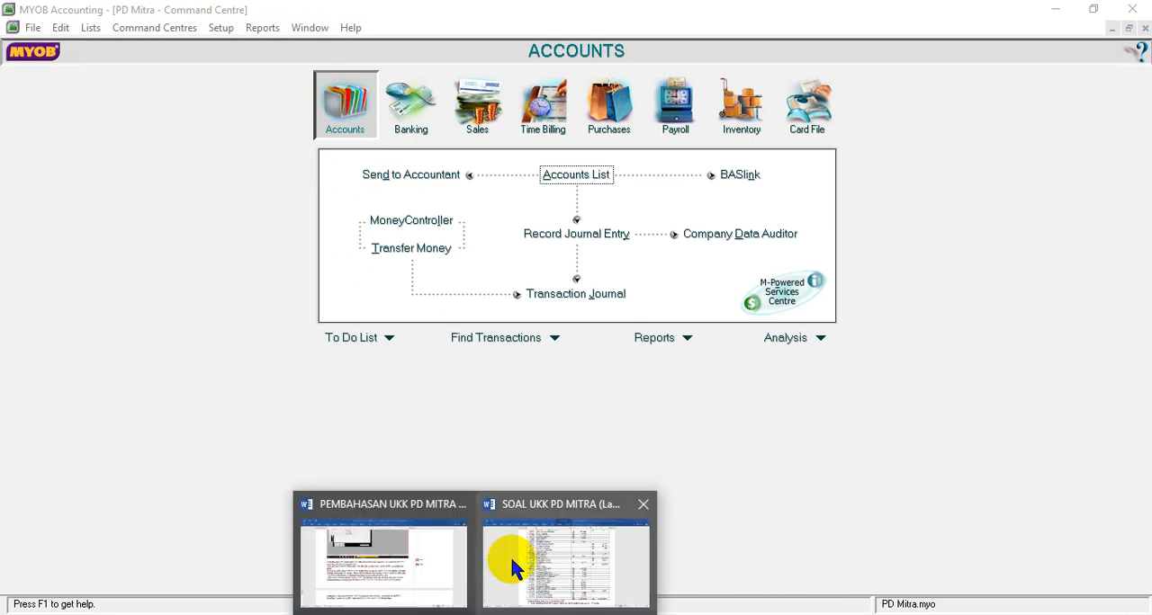
left_click(509, 580)
scroll(535, 276, "up", 4)
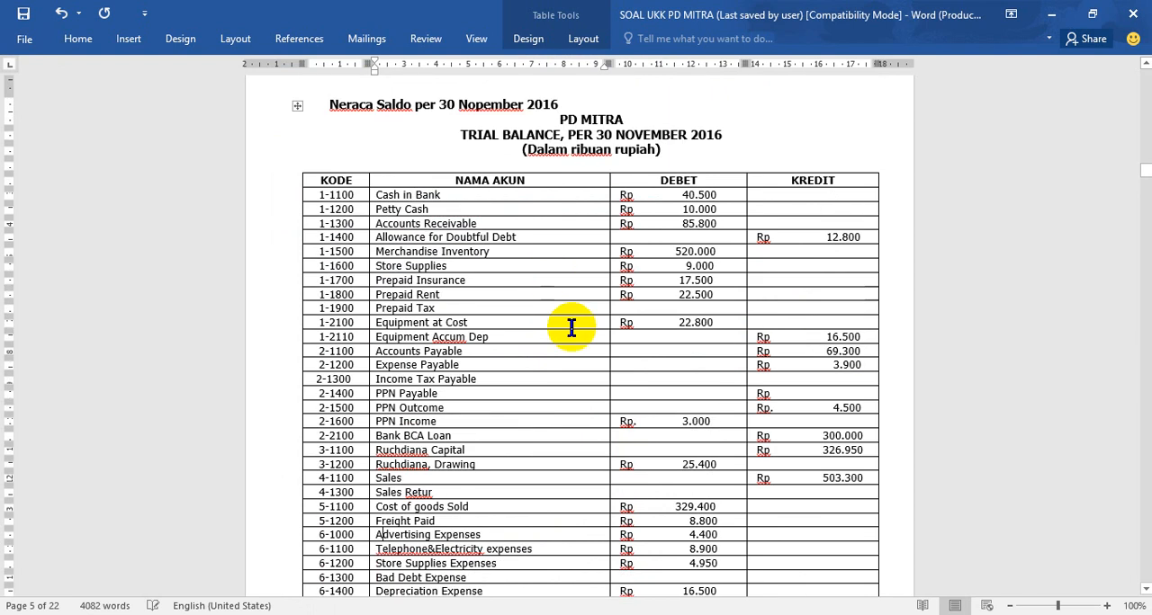
left_click(1144, 588)
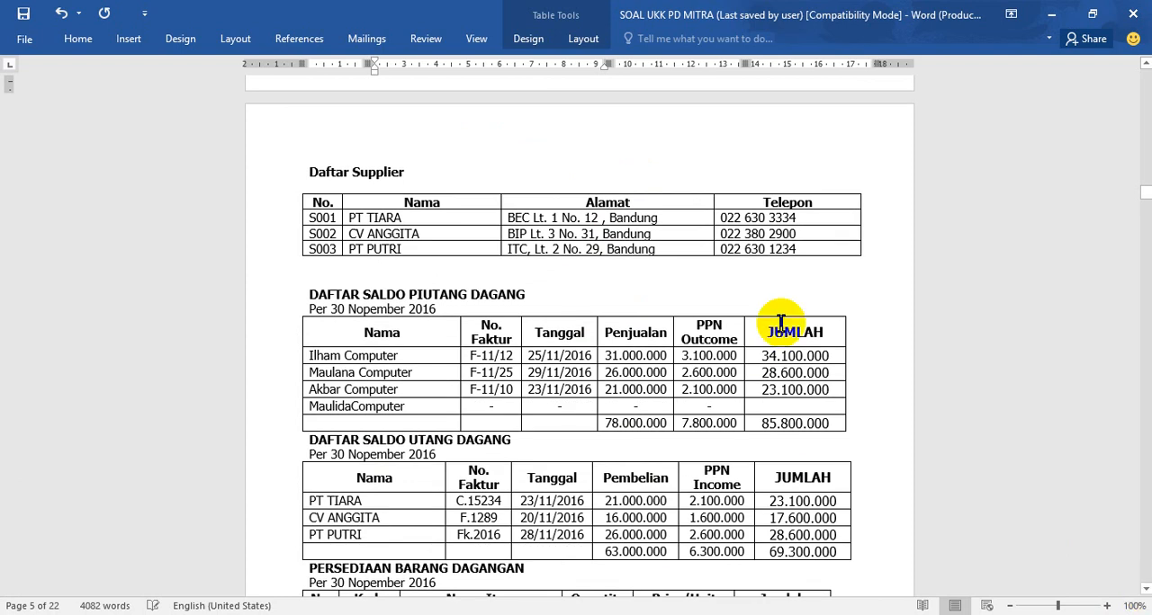
left_click(1146, 63)
left_click(1146, 63)
left_click(1146, 63)
left_click(1146, 63)
left_click(1146, 63)
left_click(1146, 63)
left_click(1145, 63)
left_click(1145, 63)
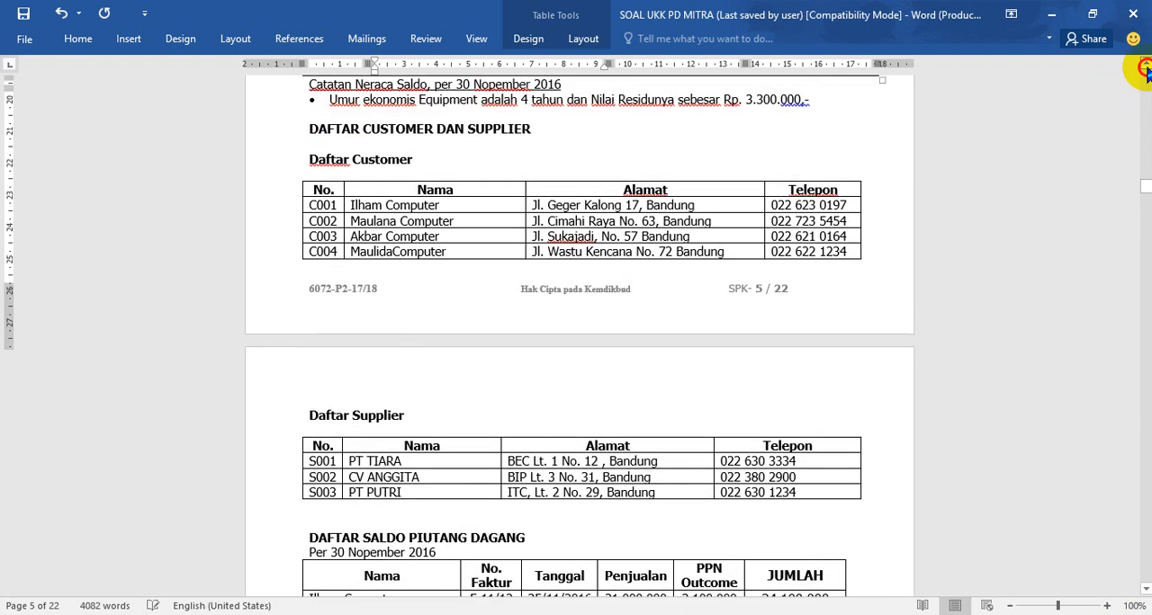
left_click(1145, 63)
left_click(1146, 65)
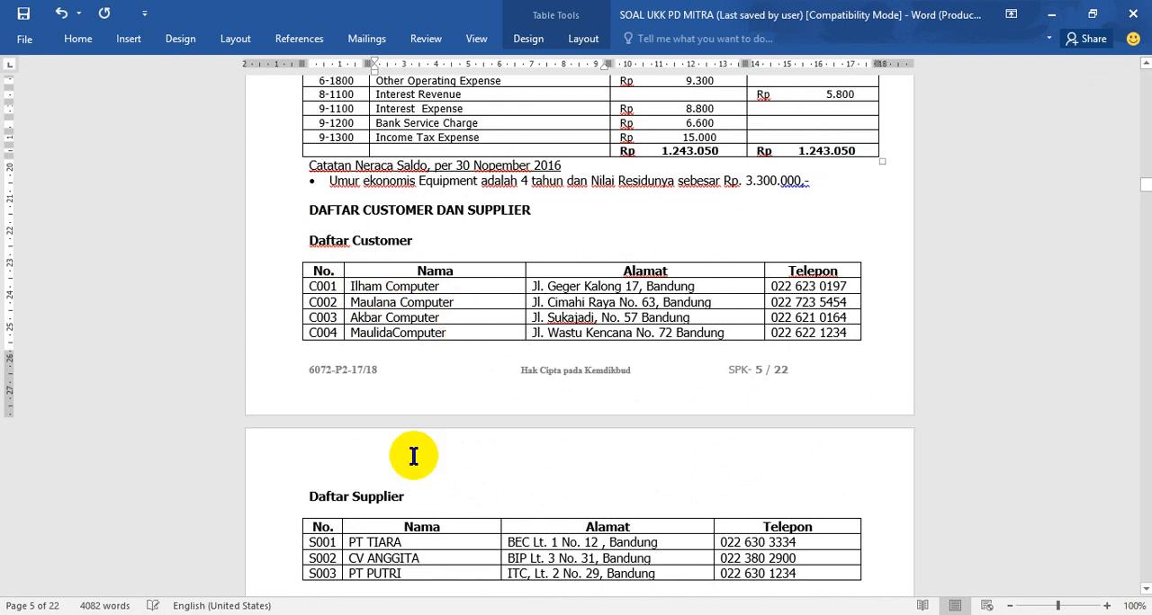
- Return to MYOB and start a new customer card from the Card File's cards list
mouse_move(475, 614)
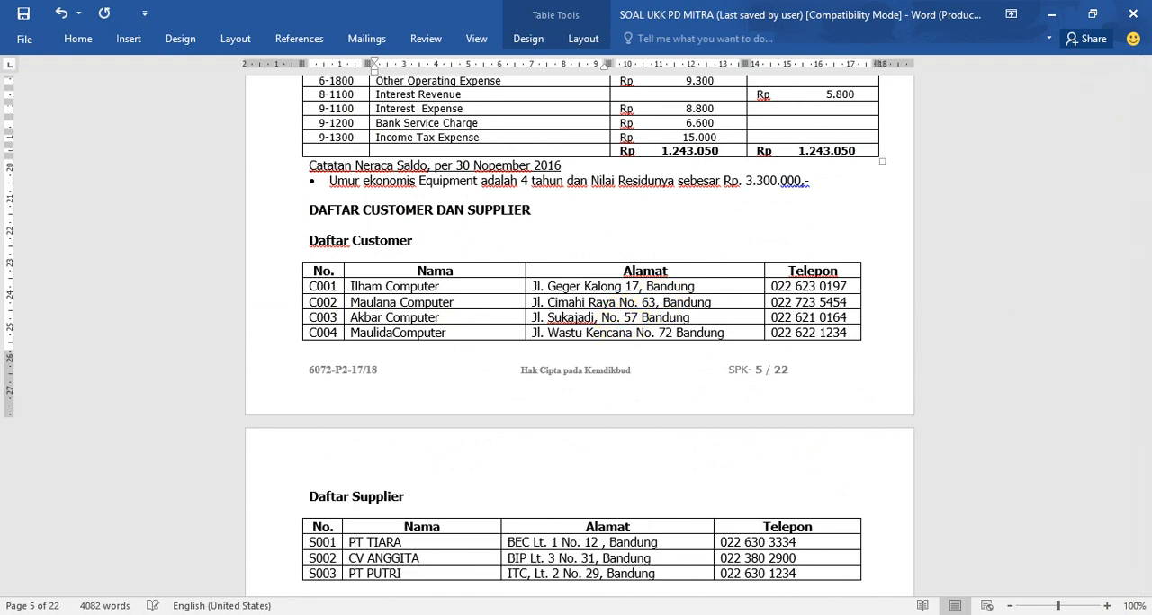
left_click(517, 614)
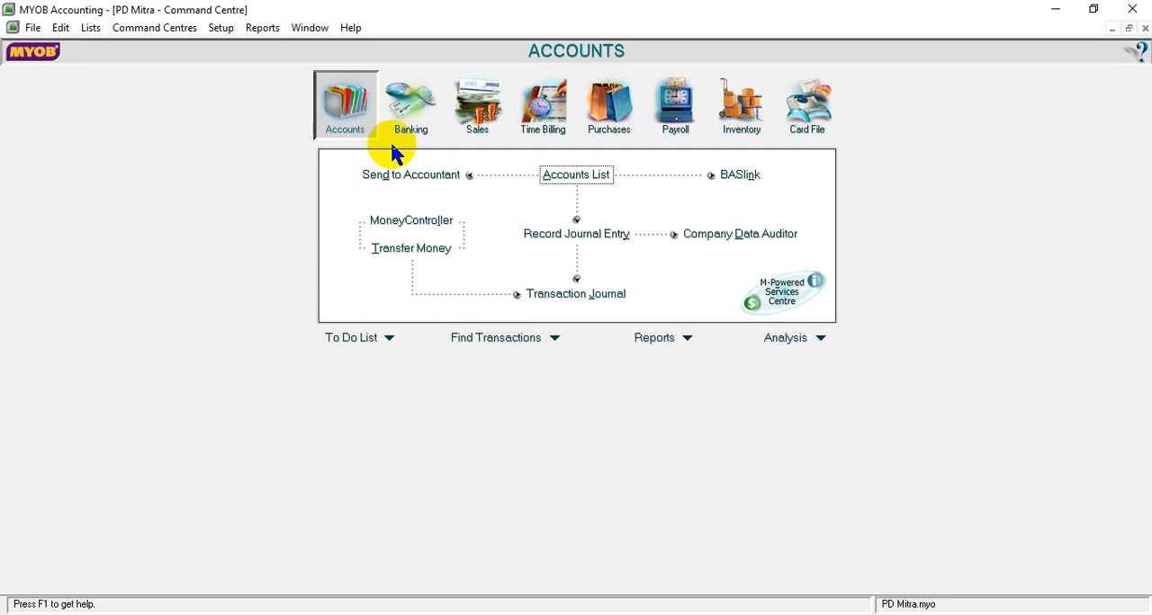
left_click(813, 112)
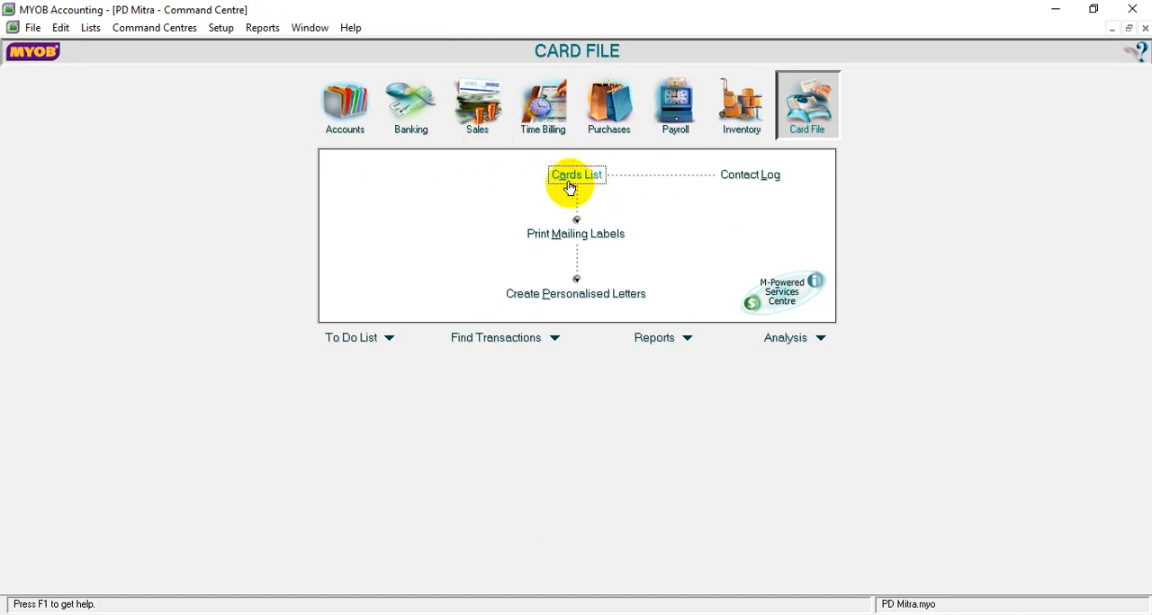
left_click(576, 177)
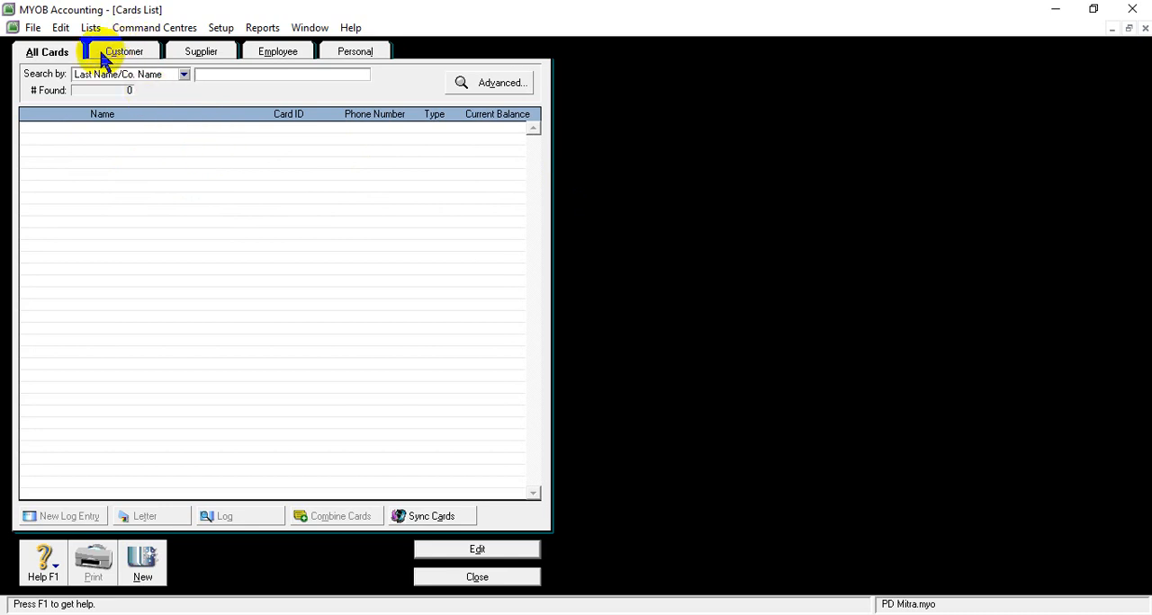
left_click(128, 54)
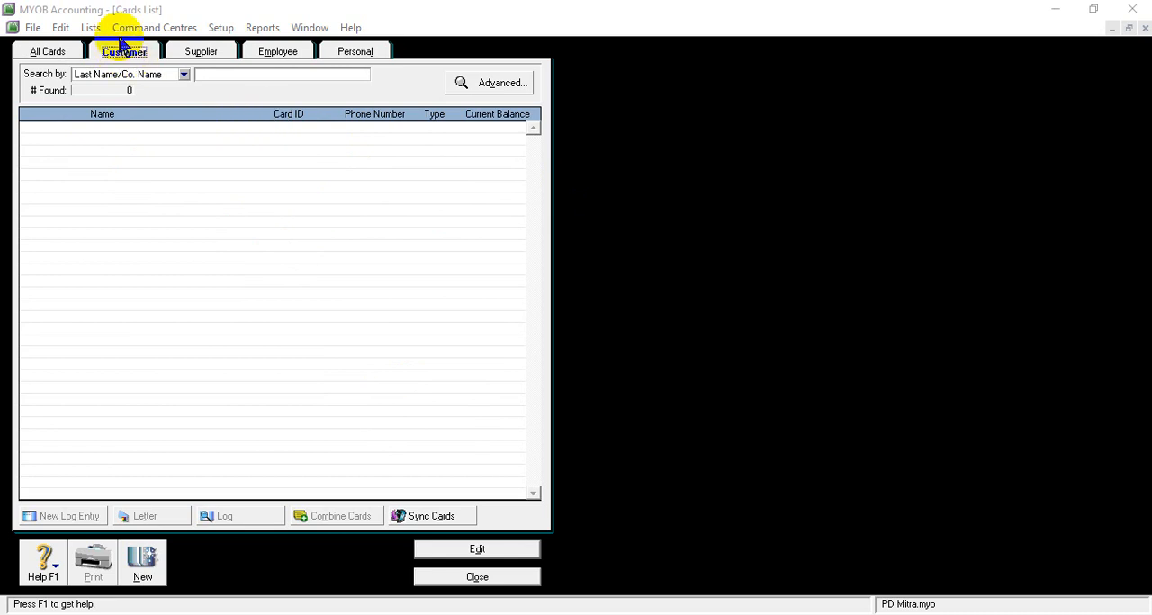
left_click(153, 569)
left_click(154, 584)
left_click(137, 119)
left_click(446, 574)
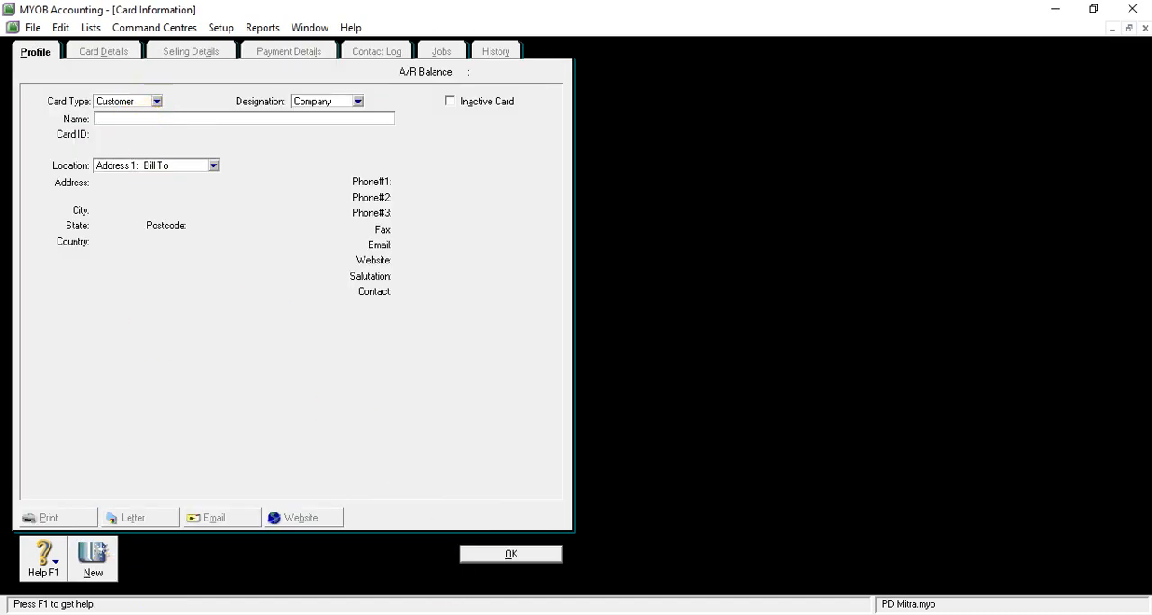
- Copy the first customer's name, Ilham Computer, from the SOAL UKK PD MITRA document into the new card and enter its listed card ID
mouse_move(477, 612)
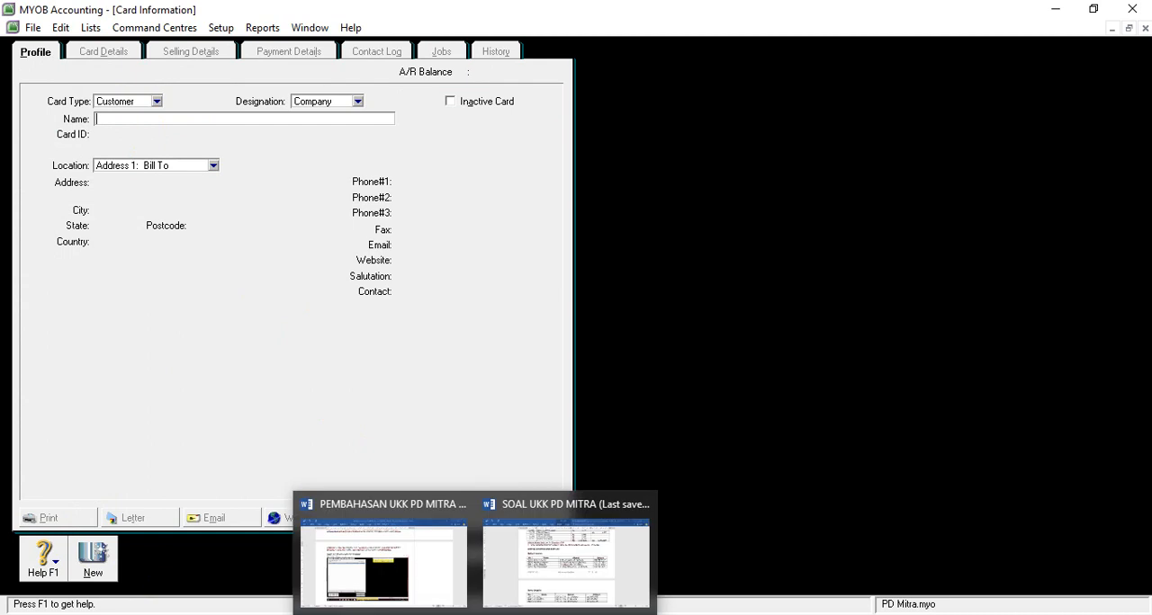
left_click(508, 594)
left_click(354, 286)
left_click_drag(354, 286, 437, 287)
key("ctrl+c")
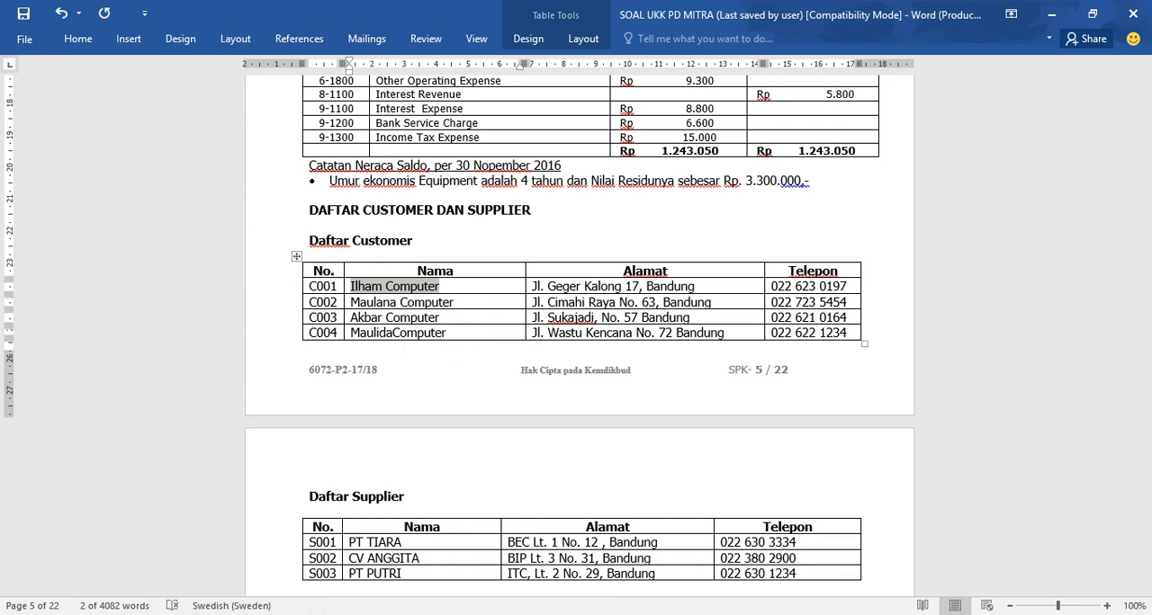
left_click(504, 614)
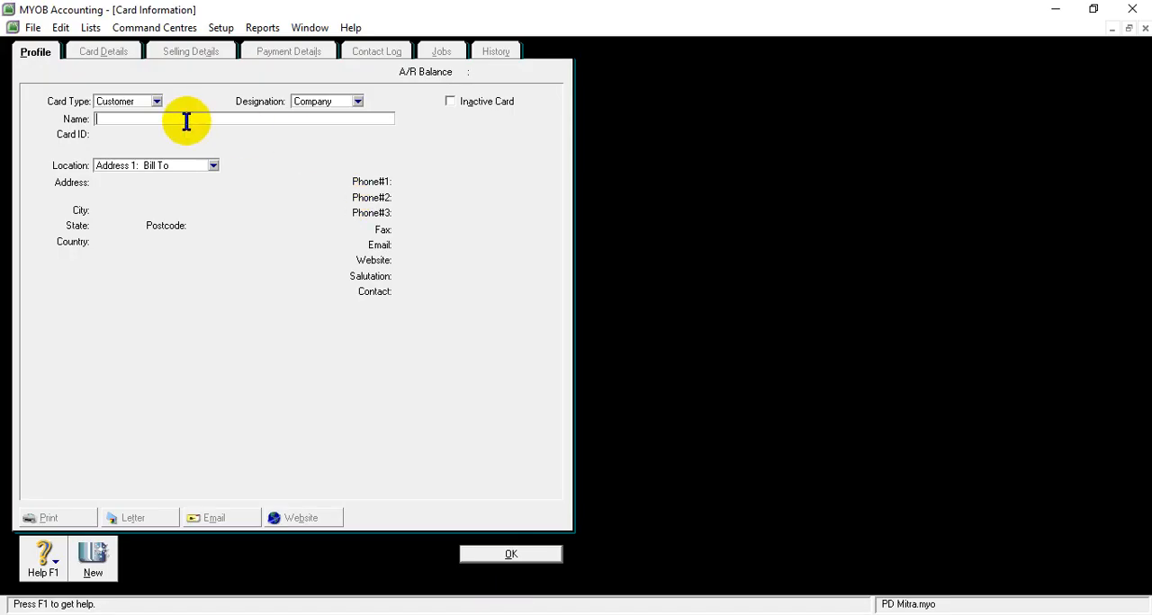
key("ctrl+v")
key("Tab")
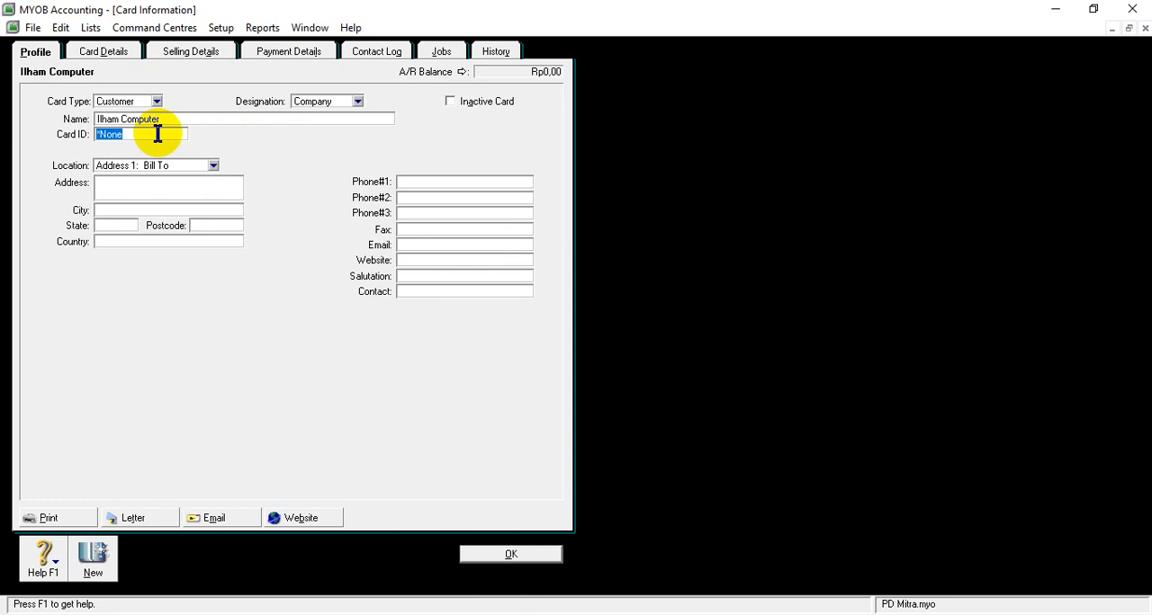
type("C001")
key("Tab")
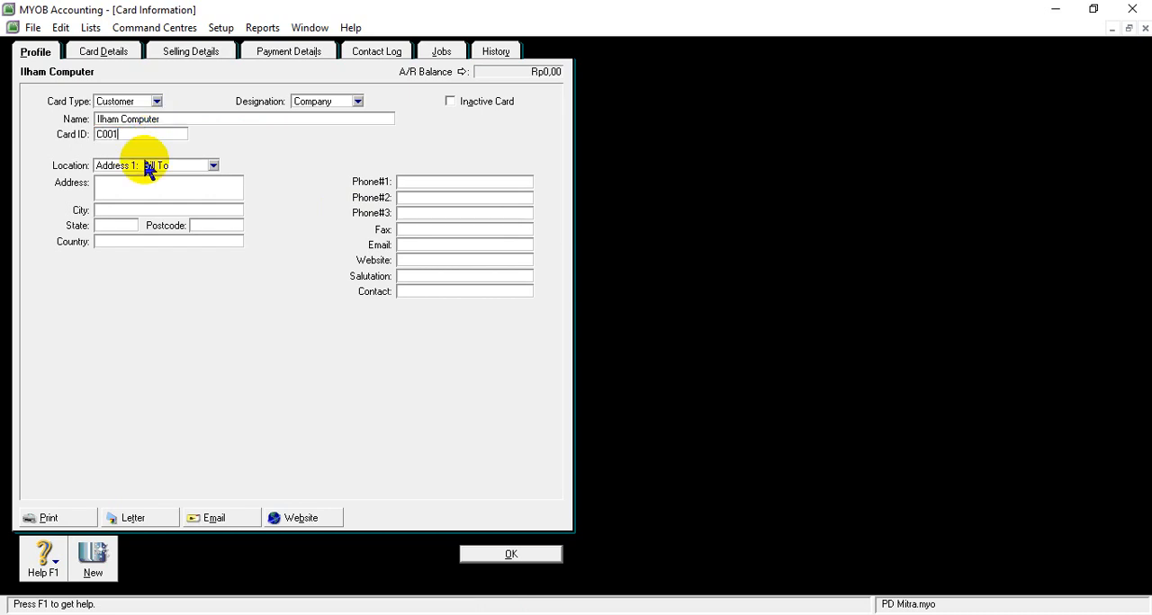
- Copy Ilham Computer's street address from the SOAL UKK PD MITRA document in Word into the address field of its MYOB card
left_click(116, 183)
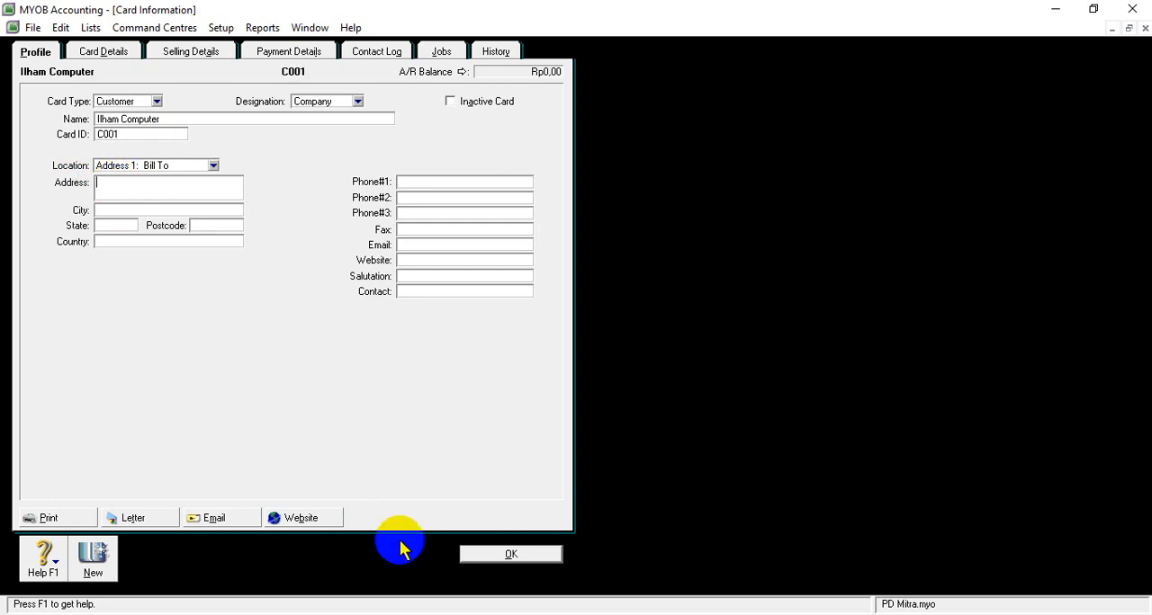
mouse_move(476, 614)
left_click(585, 576)
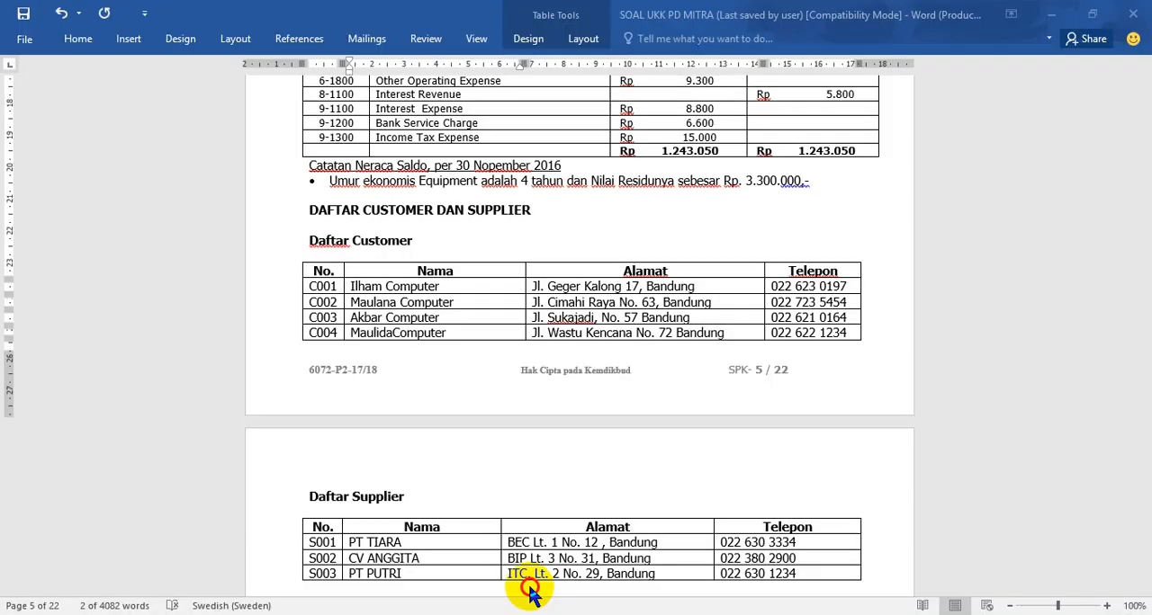
left_click_drag(532, 286, 693, 288)
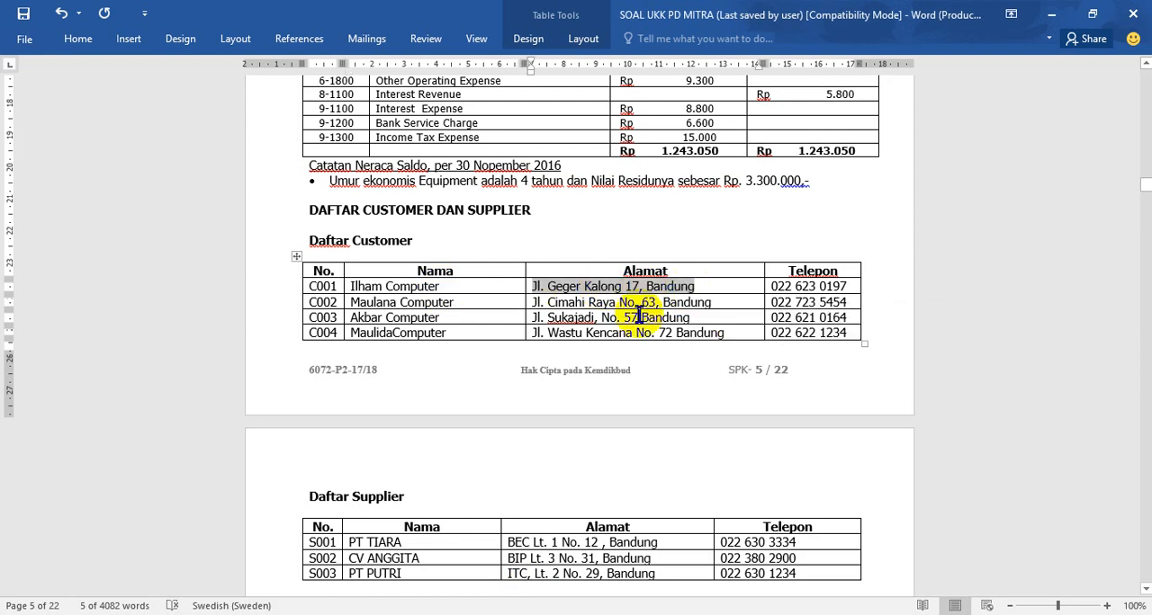
key("alt+Tab")
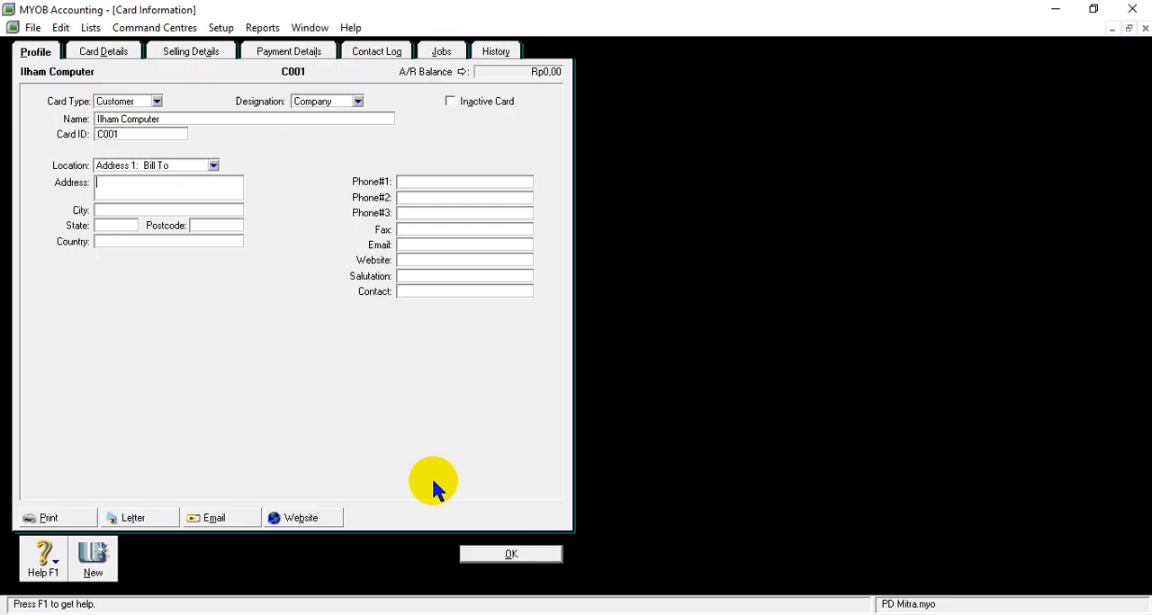
left_click(212, 195)
right_click(212, 195)
left_click(252, 265)
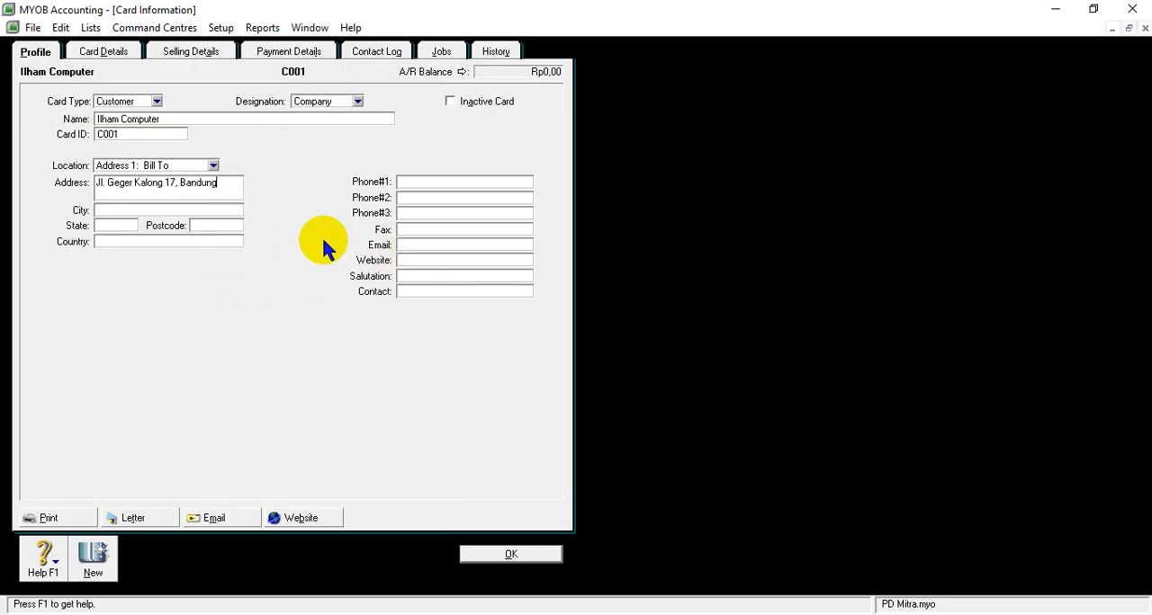
- Set the city on Ilham Computer's card to Bandung
left_click(128, 211)
type("Bandung")
- Set the state to Jawa Barat and the country to Indoneisa on Ilham Computer's card
left_click(115, 227)
type("Jawa Barat")
left_click(109, 240)
type("Indoneisa")
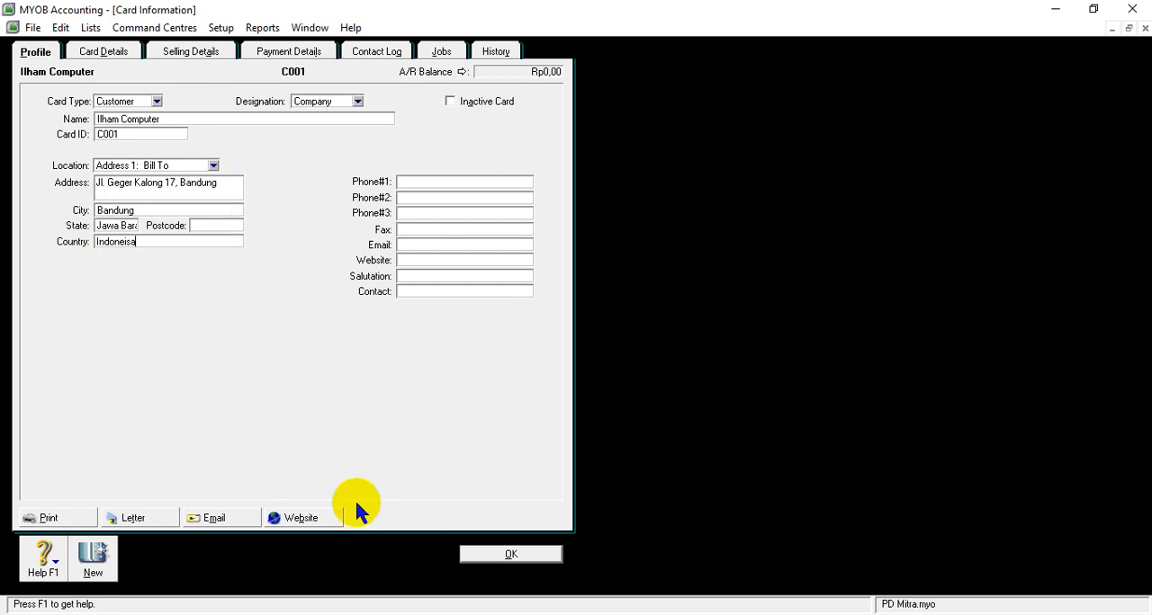
mouse_move(501, 610)
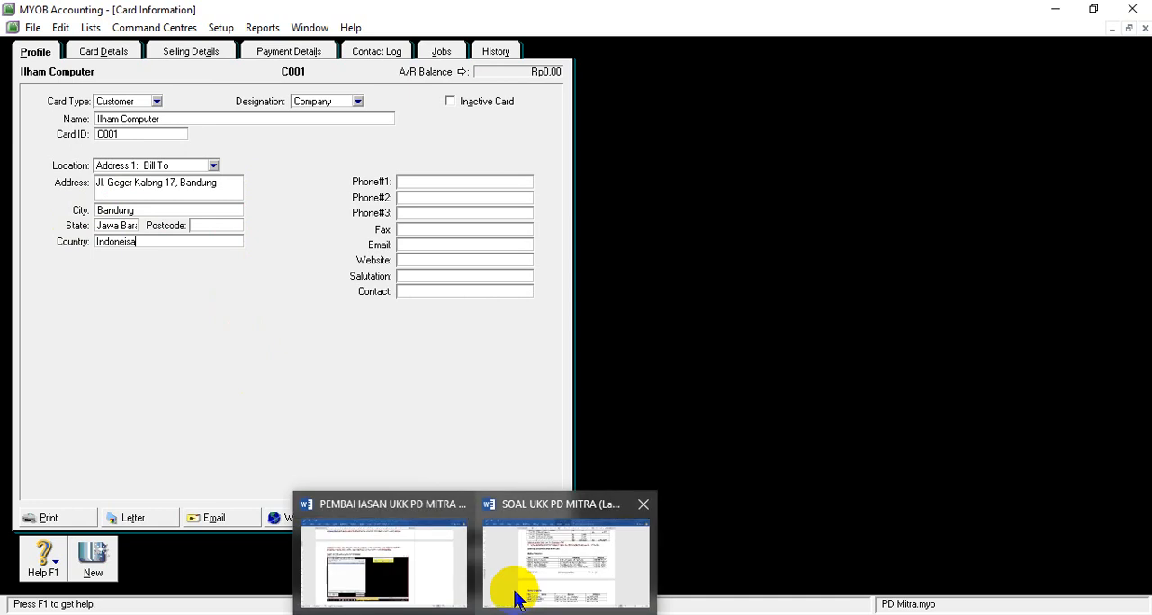
left_click(522, 589)
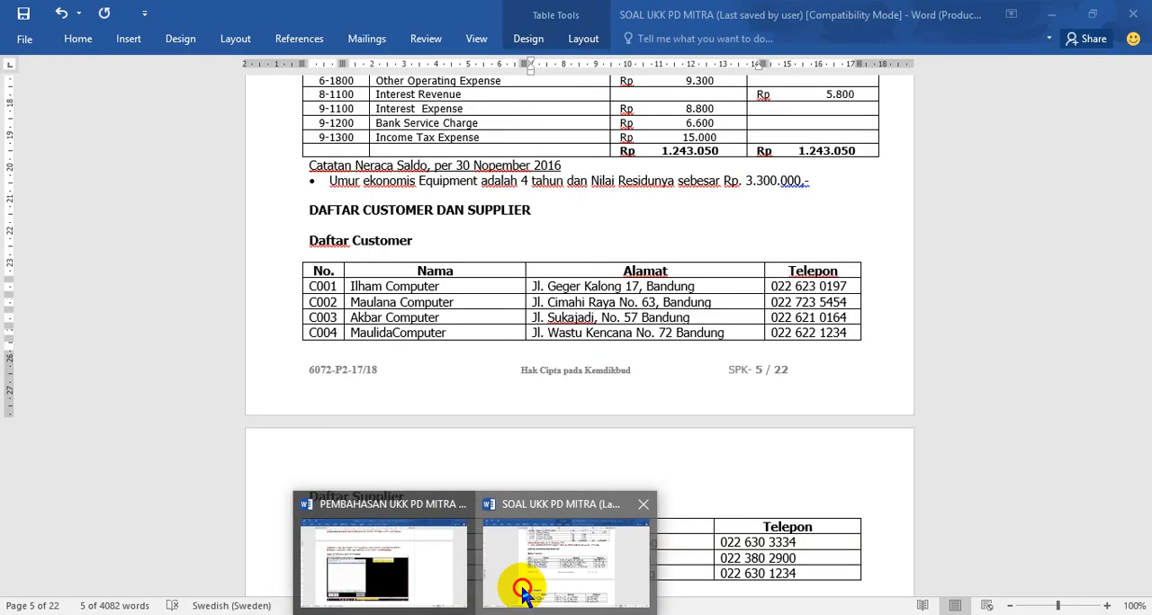
left_click(772, 290)
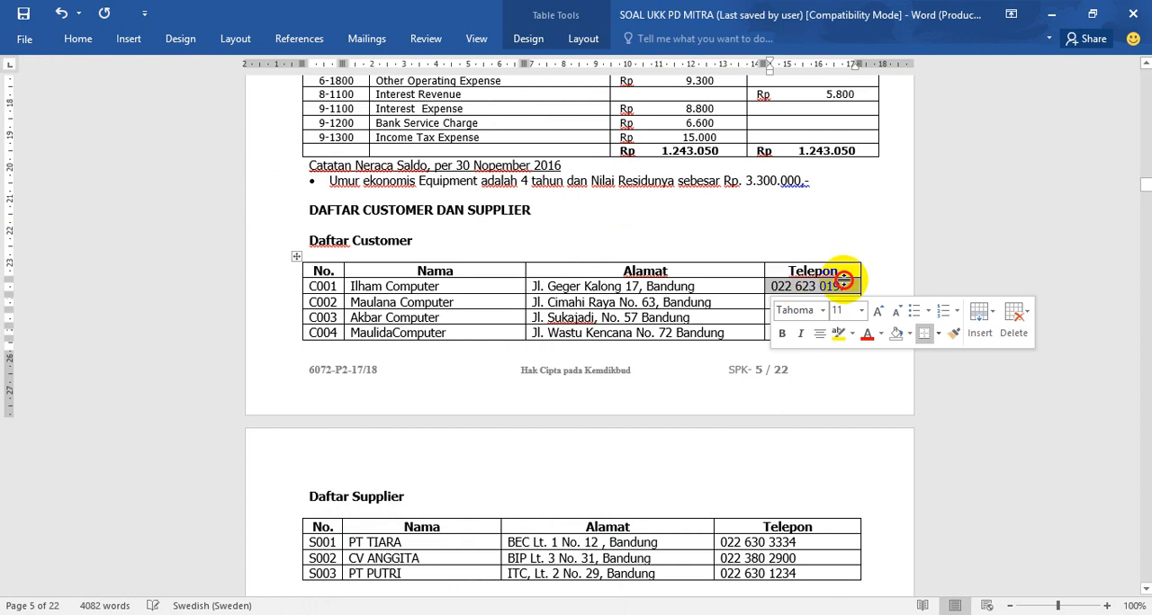
left_click_drag(773, 286, 850, 287)
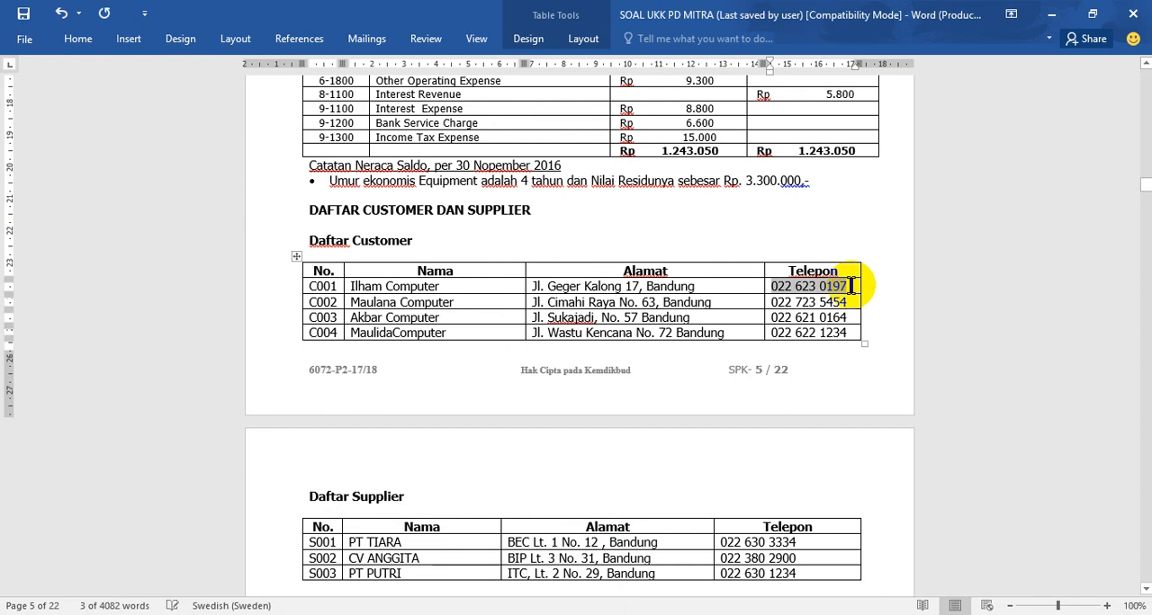
key("alt+Tab")
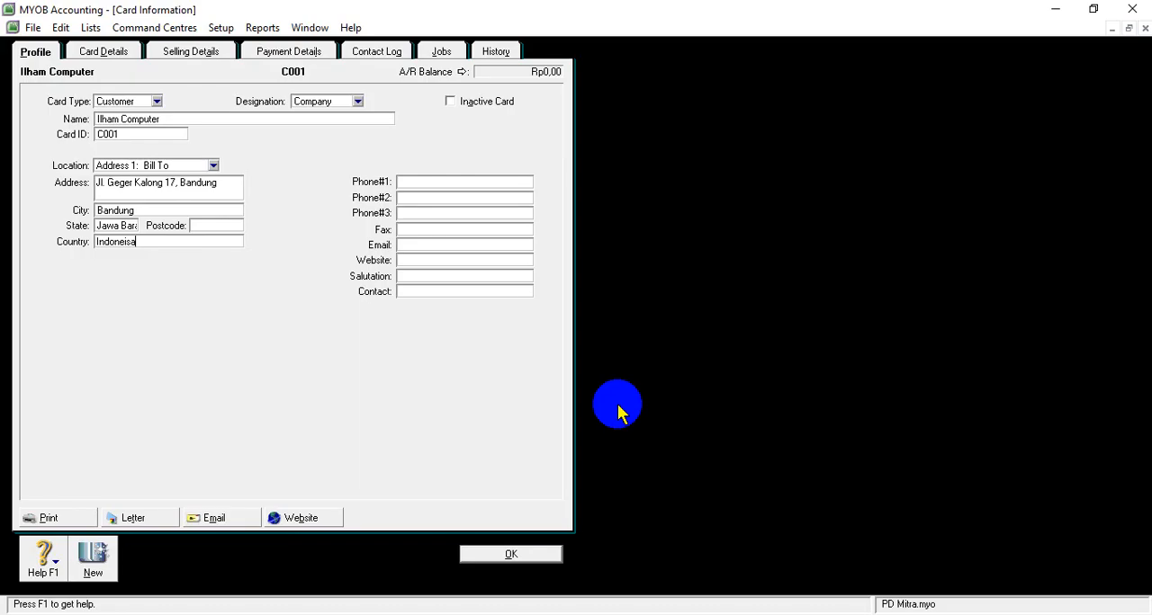
left_click(415, 184)
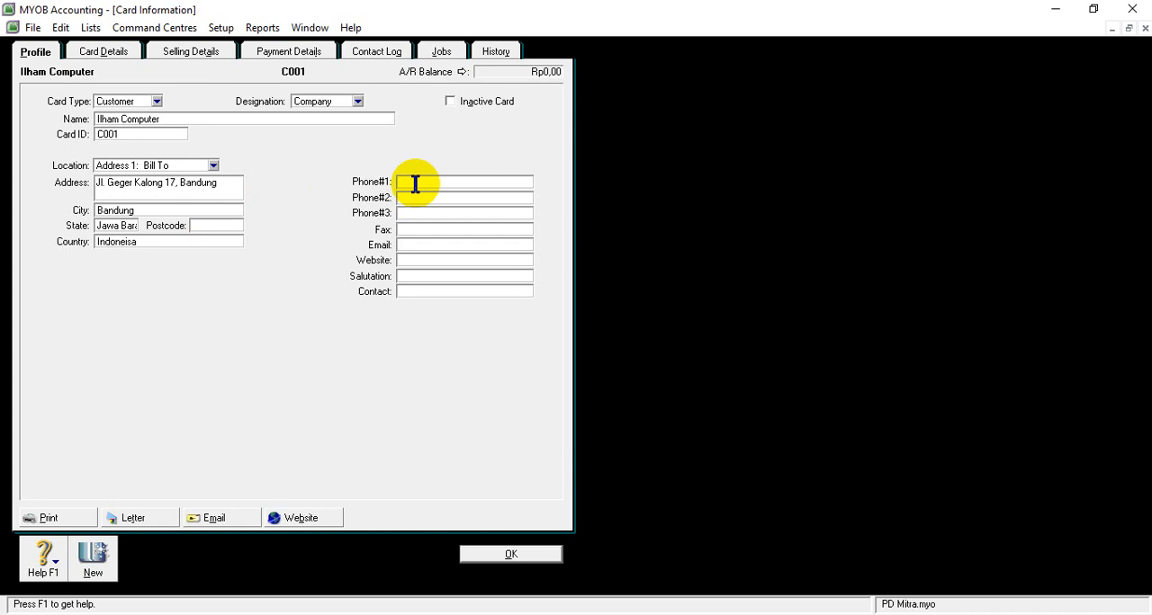
key("ctrl+v")
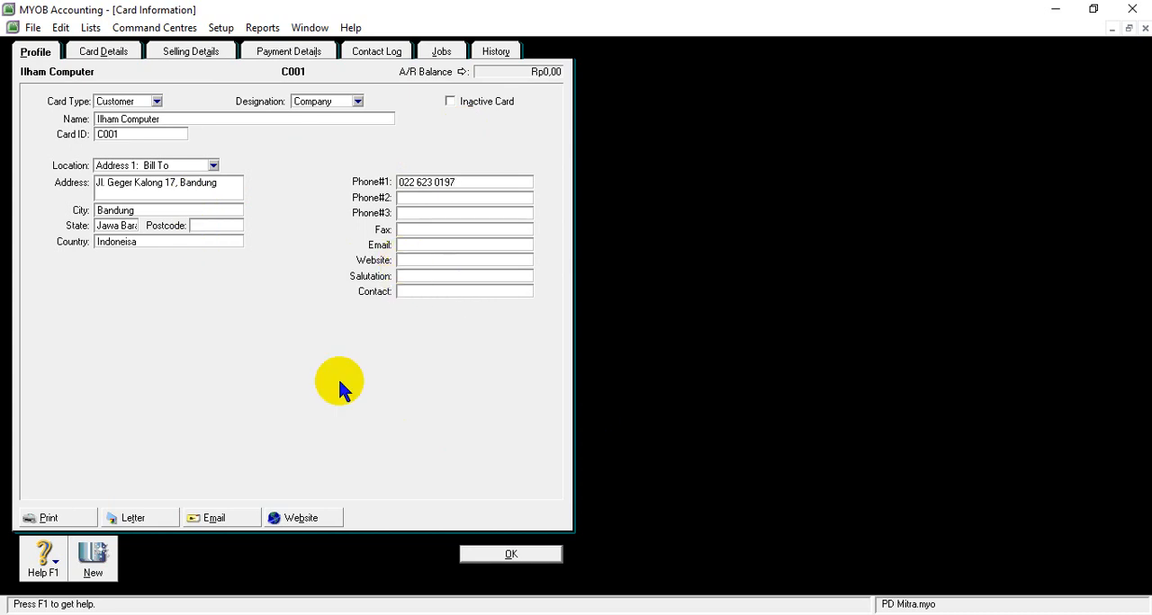
left_click(506, 555)
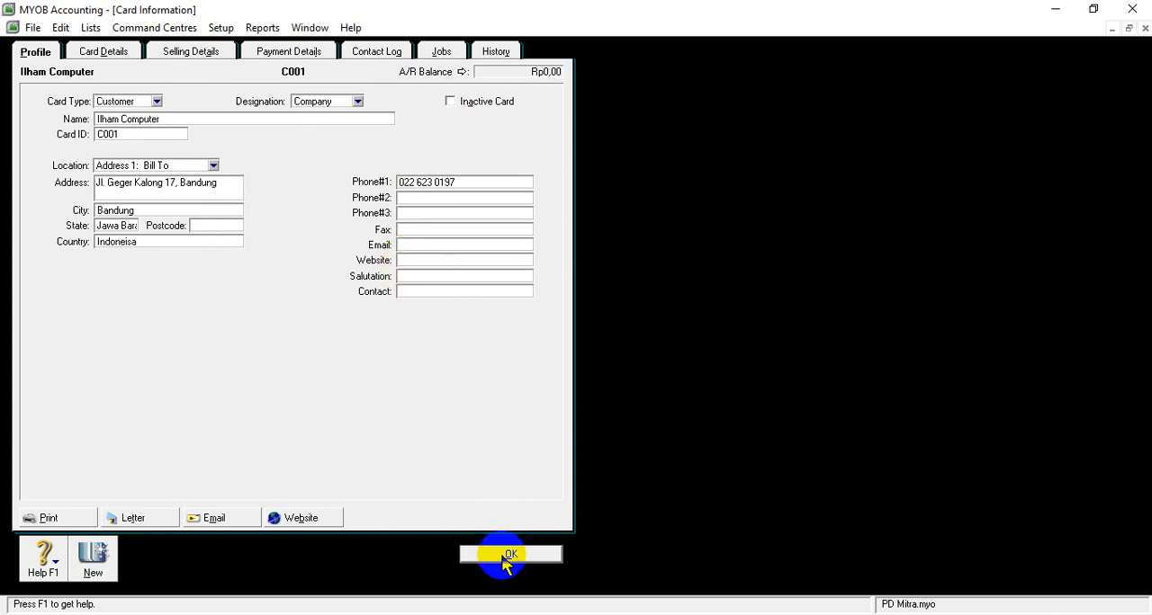
left_click(507, 555)
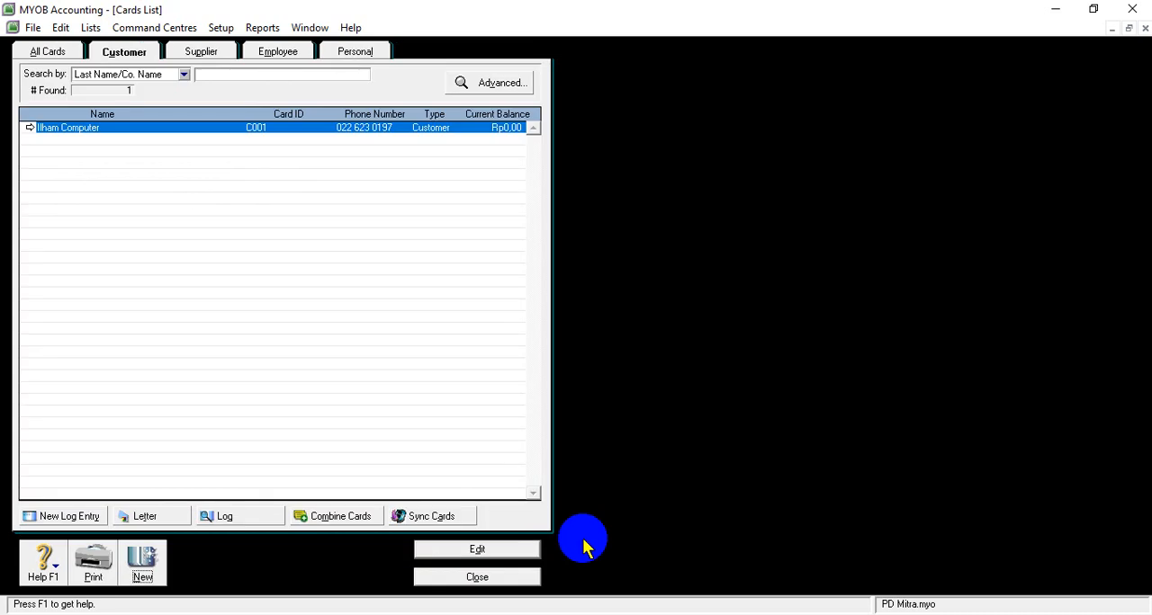
- Start a new customer card and fill in its name, Maulana Computer, copied from the SOAL UKK PD MITRA document
left_click(144, 578)
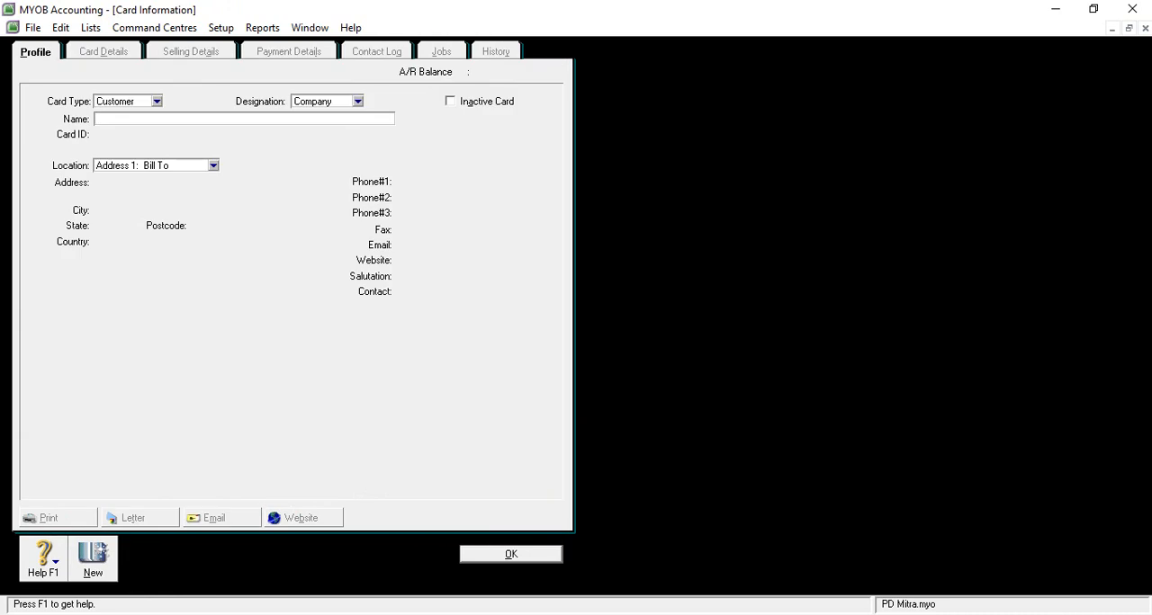
mouse_move(424, 504)
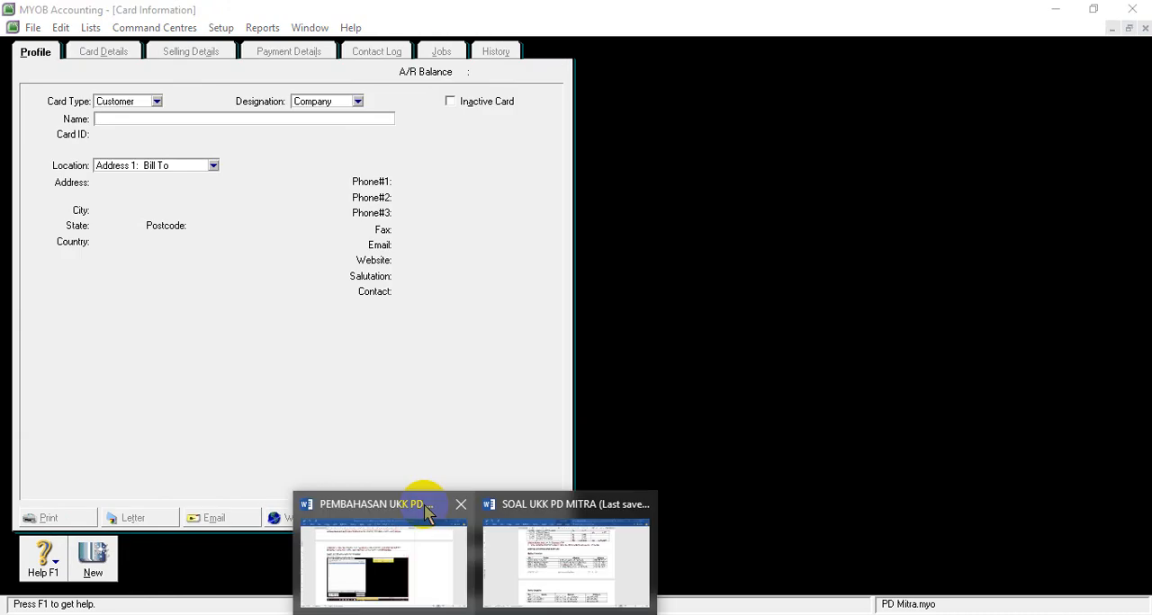
left_click(549, 547)
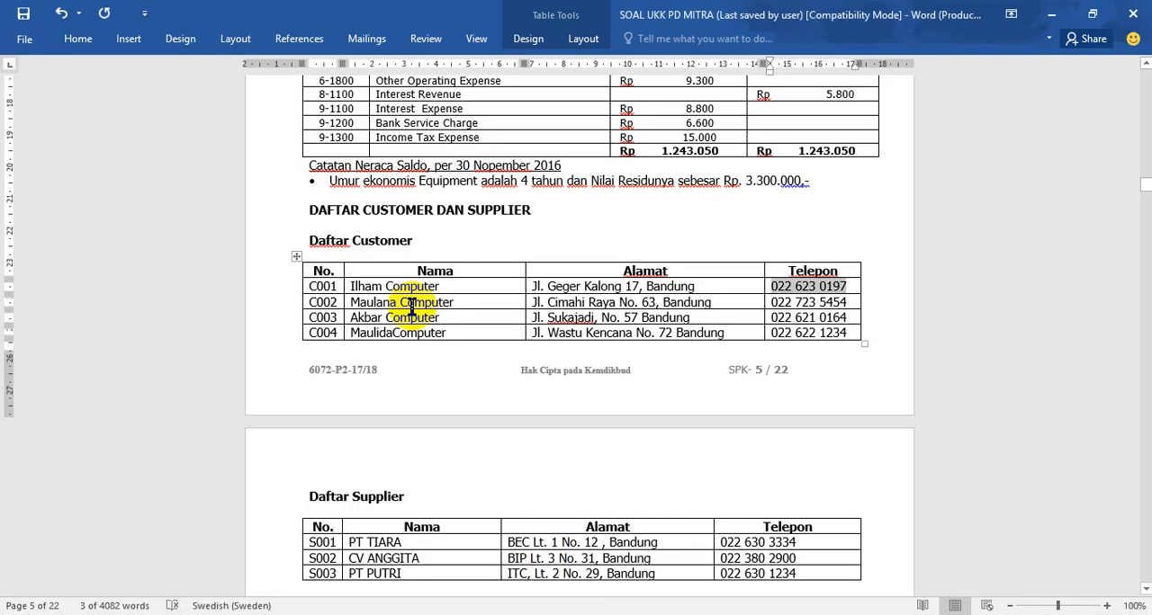
left_click_drag(350, 302, 455, 301)
key("ctrl+c")
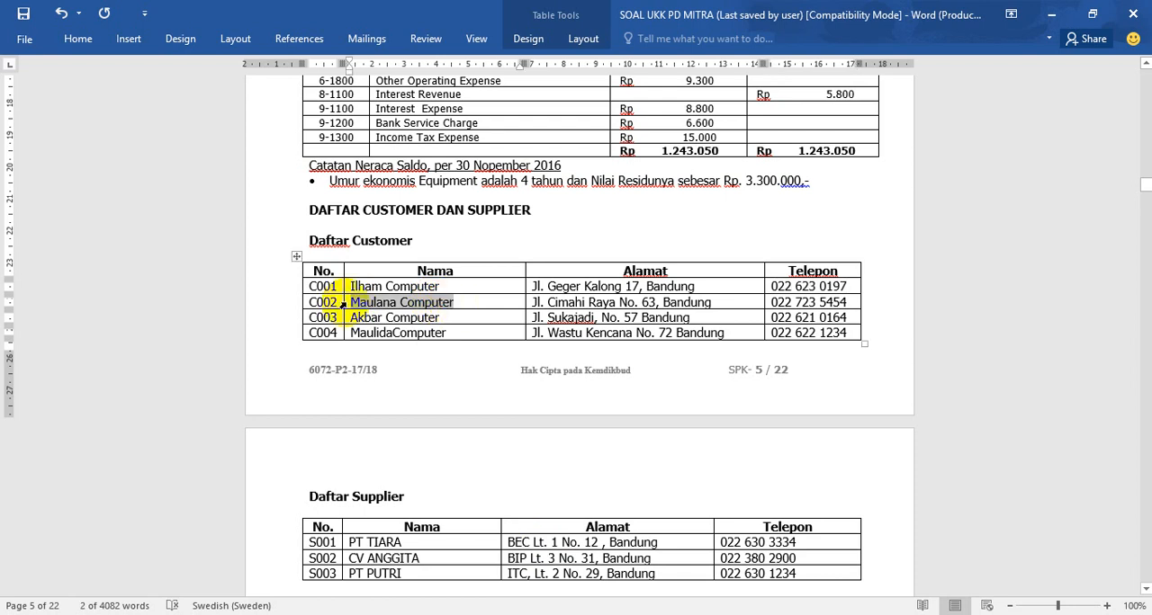
key("alt+Tab")
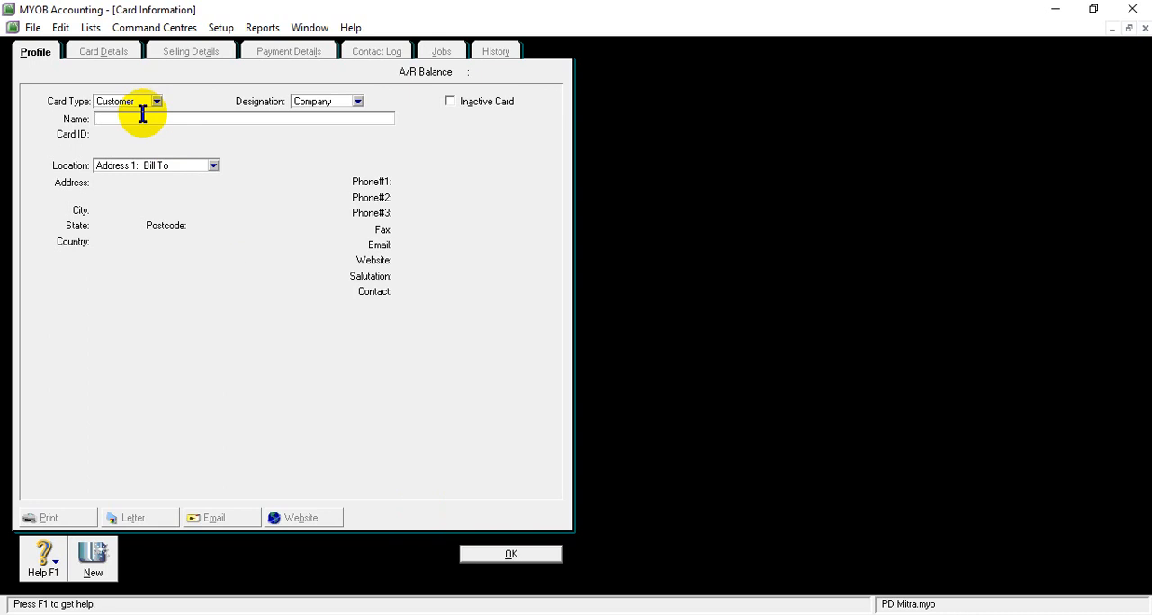
key("ctrl+v")
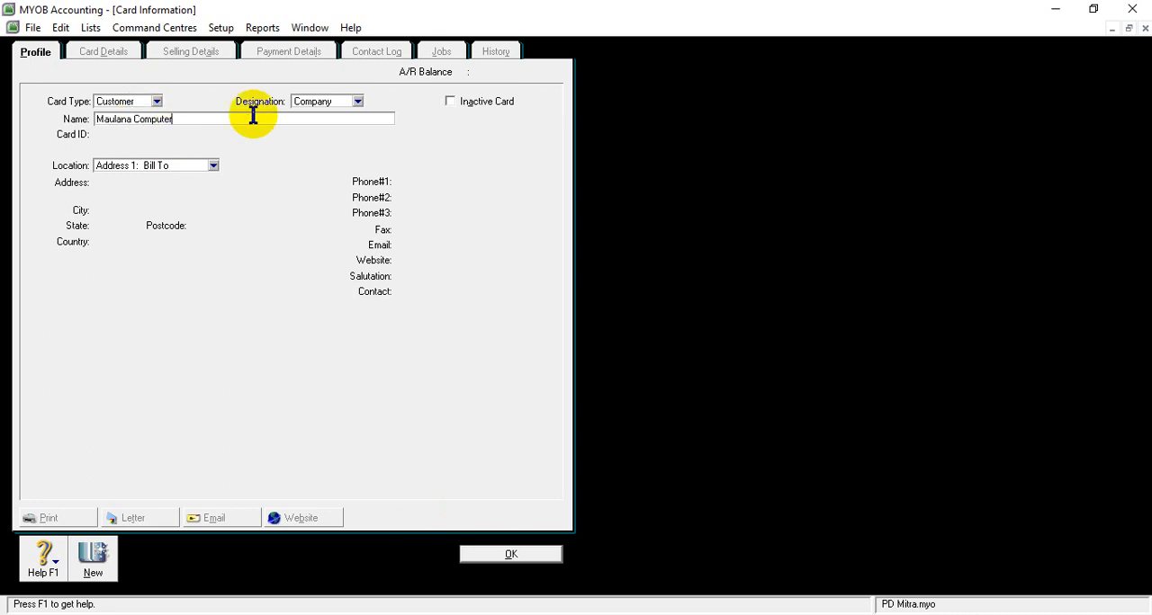
key("Tab")
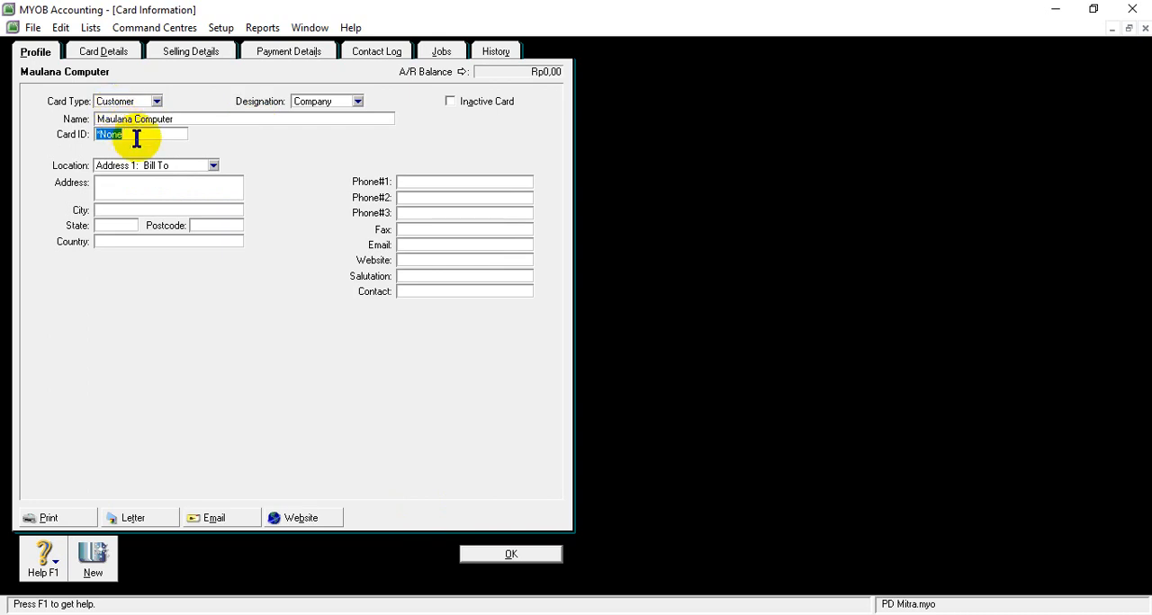
- Enter the listed card ID on Maulana Computer's card
type("c002")
key("BackSpace")
key("BackSpace")
key("BackSpace")
key("BackSpace")
type("C002")
- Copy Maulana Computer's street address from the Word document's customer list into the address field of its MYOB card
left_click(108, 179)
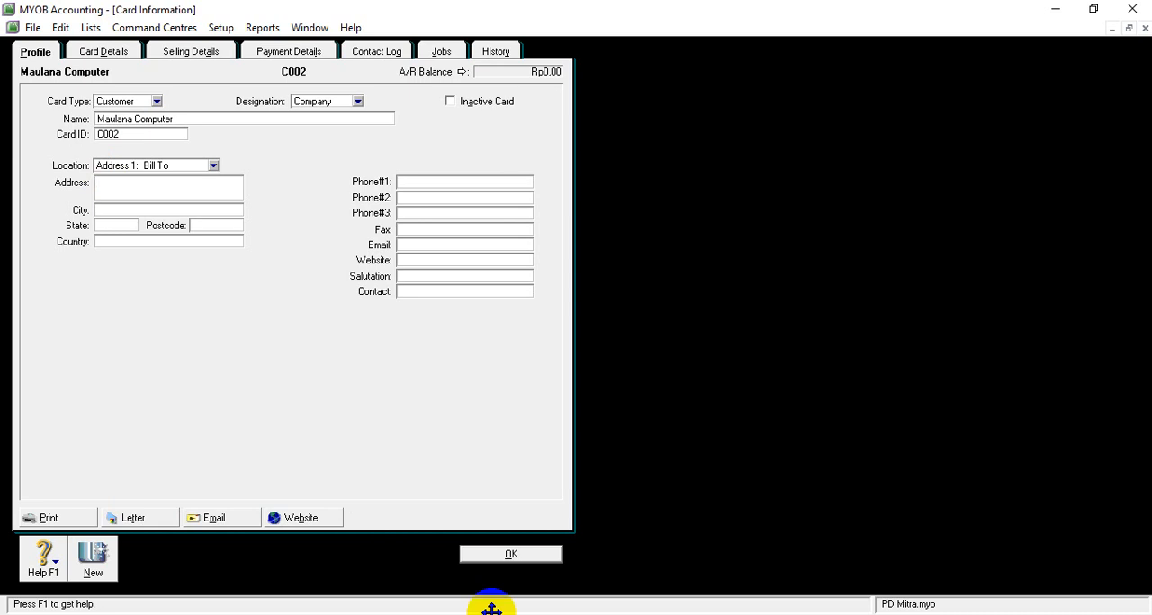
mouse_move(470, 596)
left_click(548, 583)
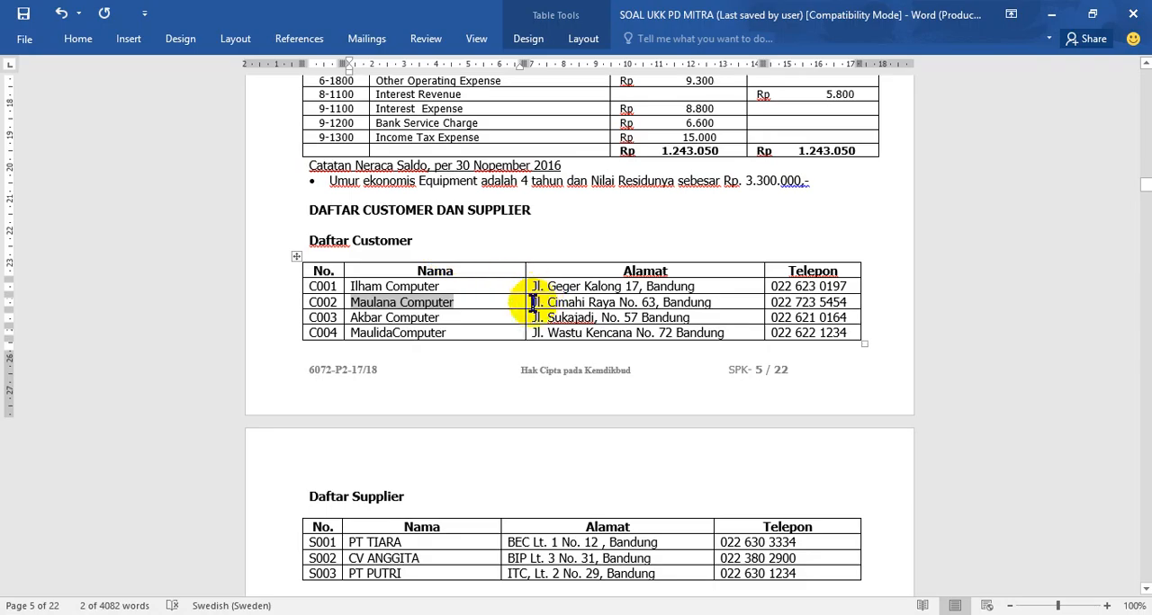
left_click_drag(534, 301, 674, 306)
key("ctrl+c")
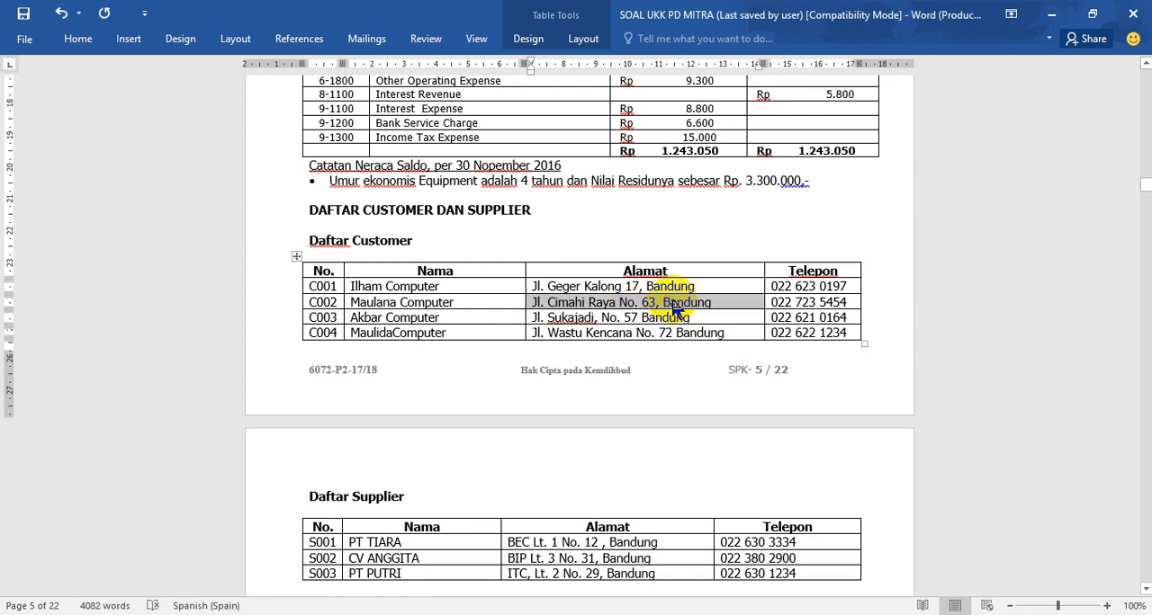
key("alt+Tab")
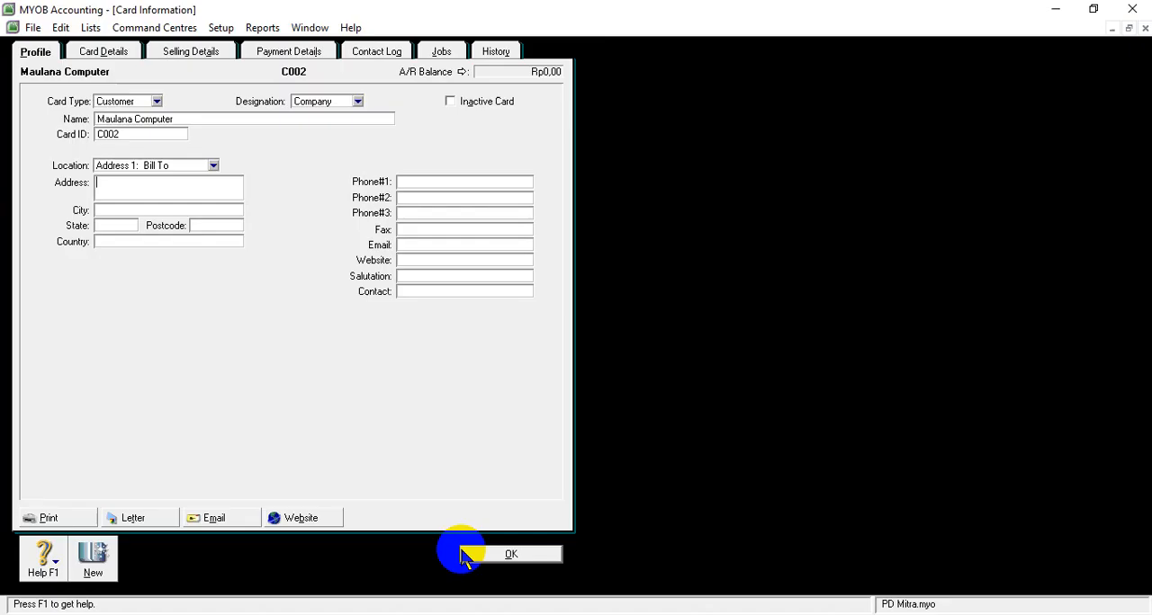
right_click(213, 185)
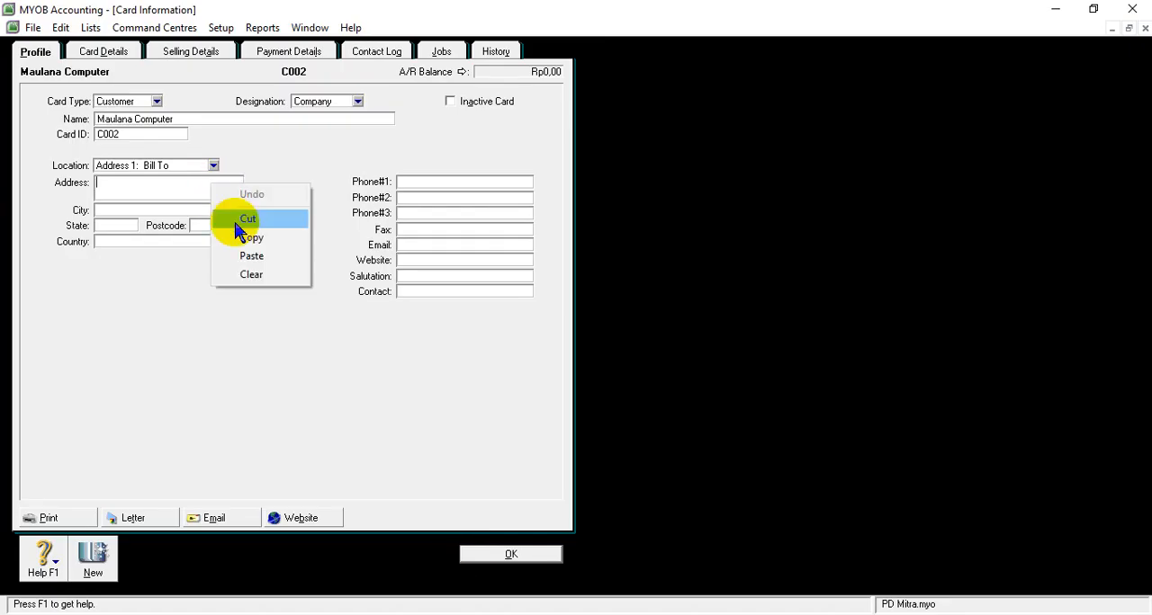
left_click(244, 259)
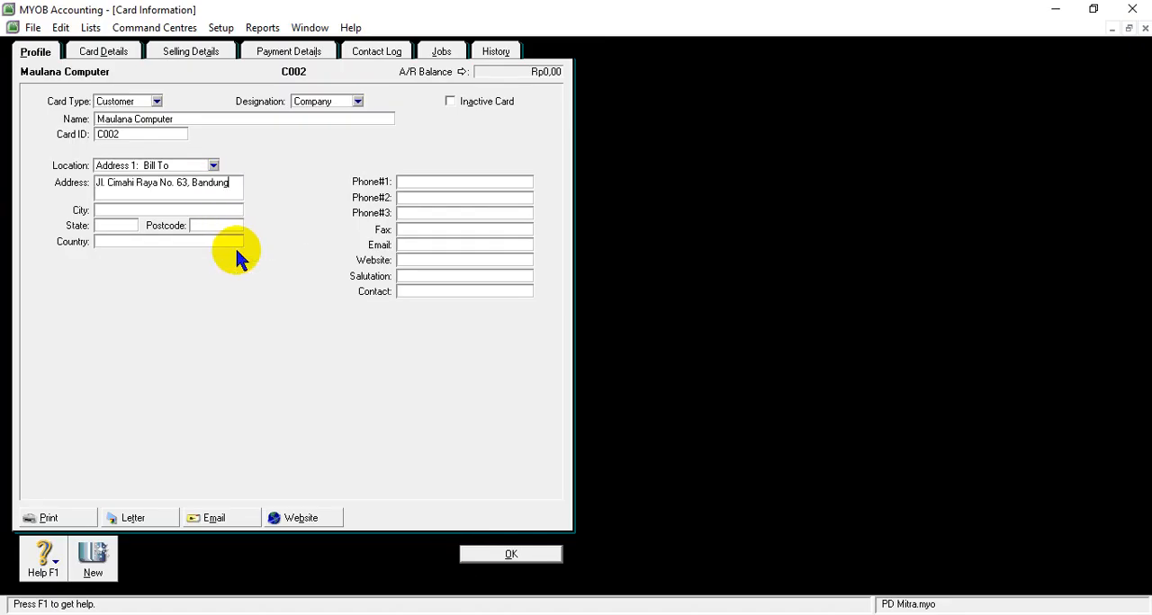
- Complete Maulana Computer's location with the city Bandung, state Jawa Barat and country Indonesia
left_click(121, 209)
type("b")
key("BackSpace")
type("B")
type("andung")
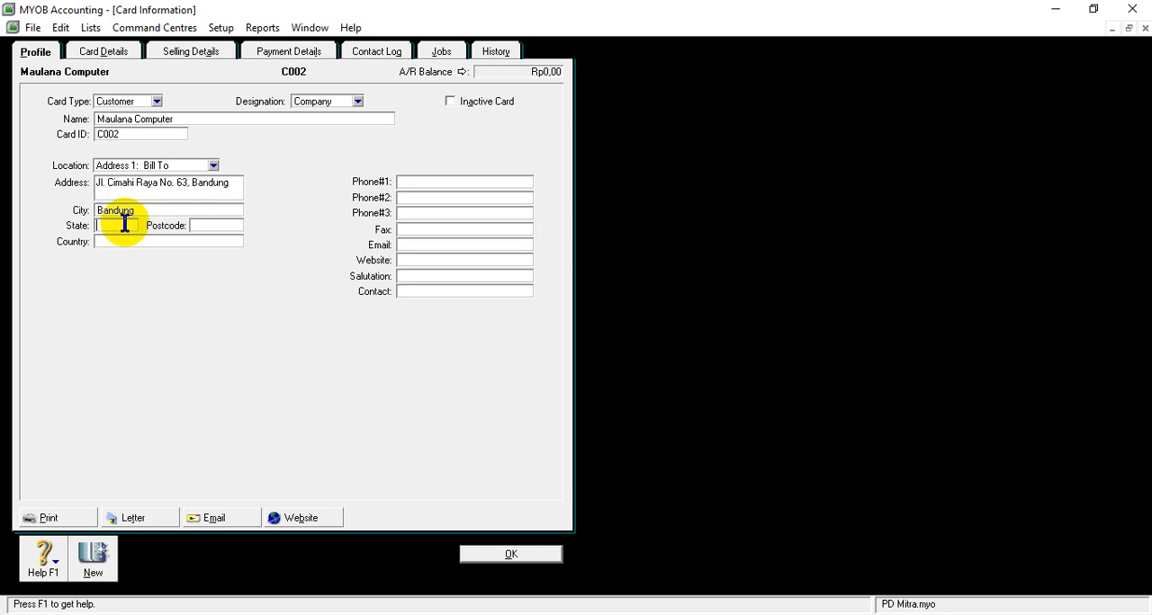
type("Jawa B")
type("arat")
type("Indone")
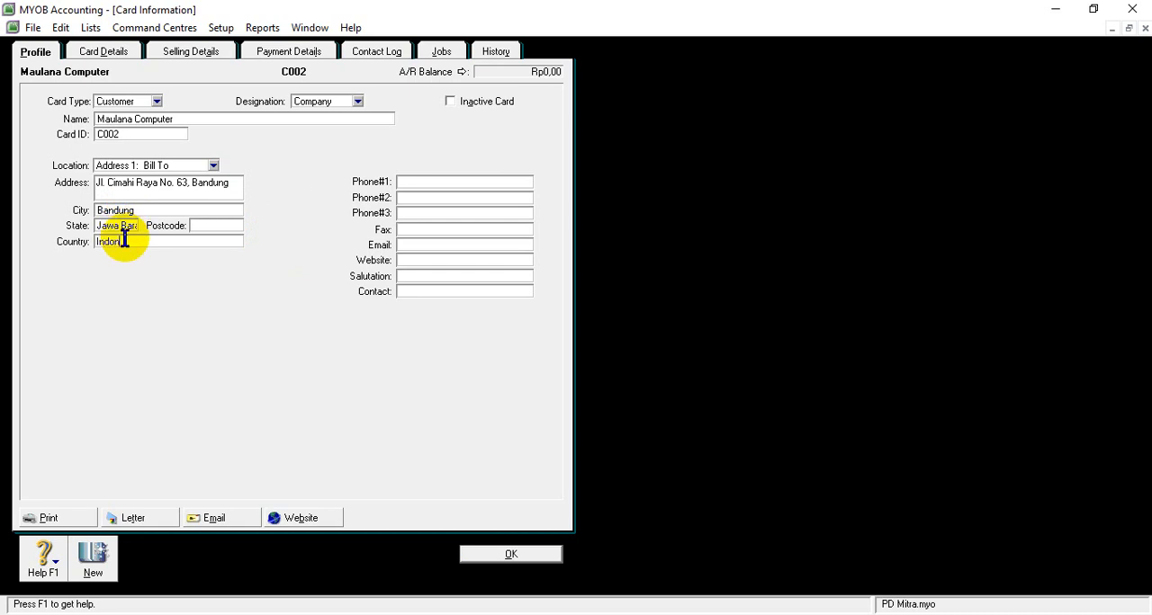
type("sia")
left_click(408, 182)
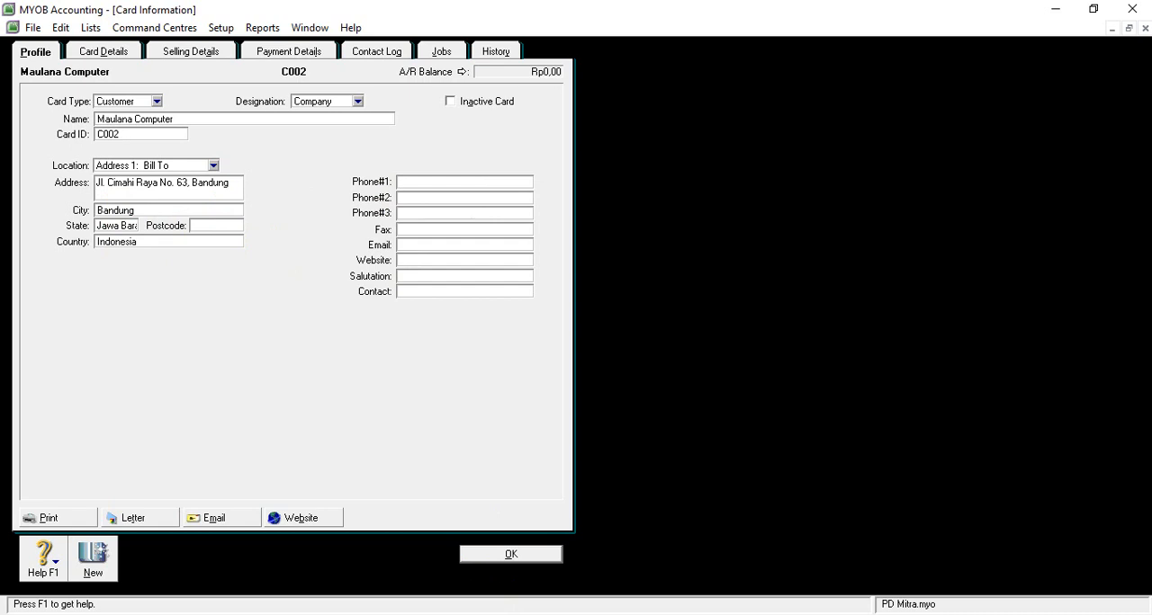
mouse_move(476, 614)
left_click(534, 579)
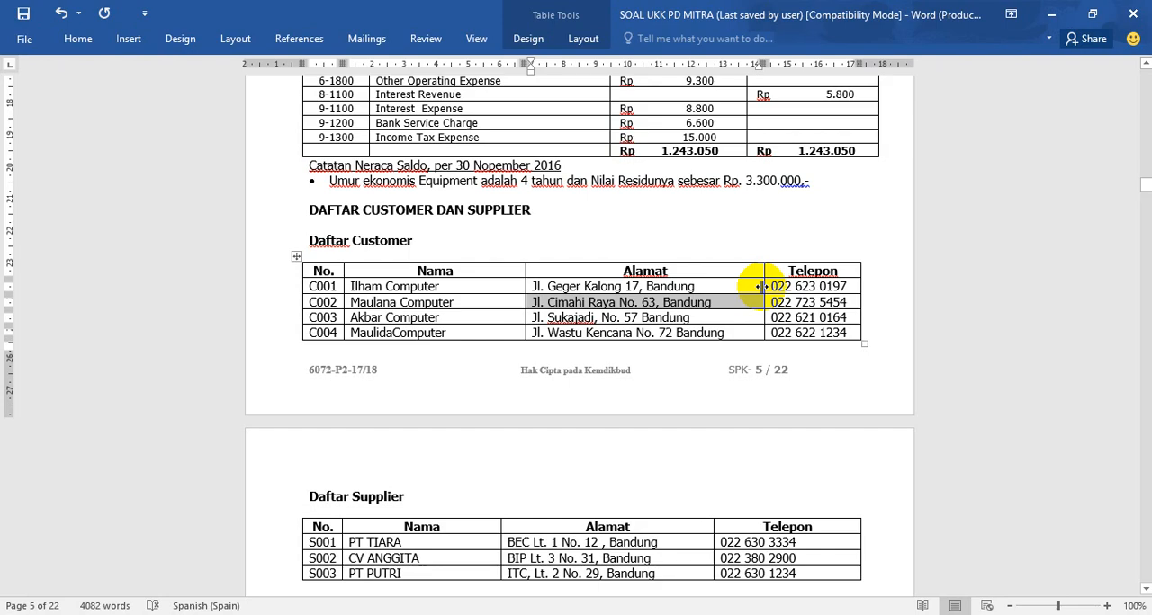
left_click_drag(772, 302, 841, 303)
key("ctrl+c")
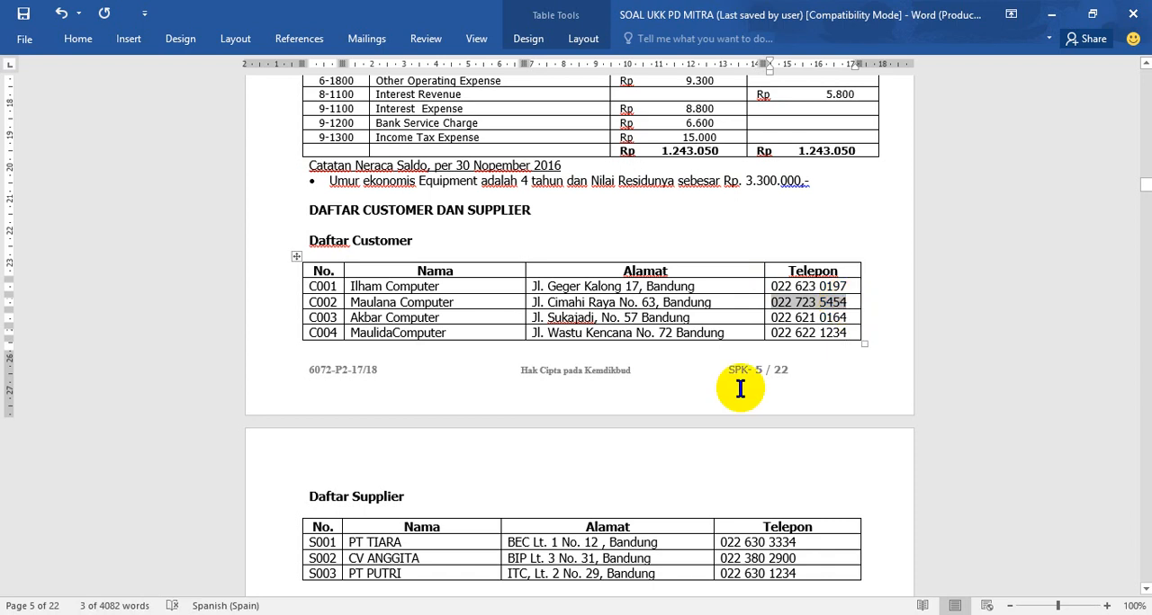
left_click(493, 576)
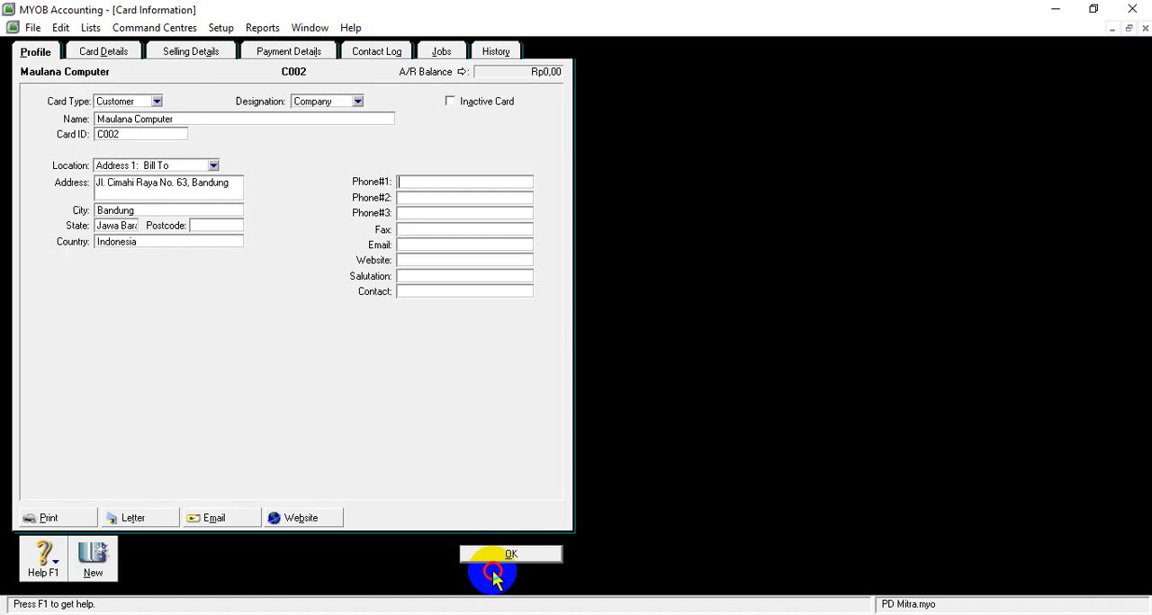
right_click(458, 178)
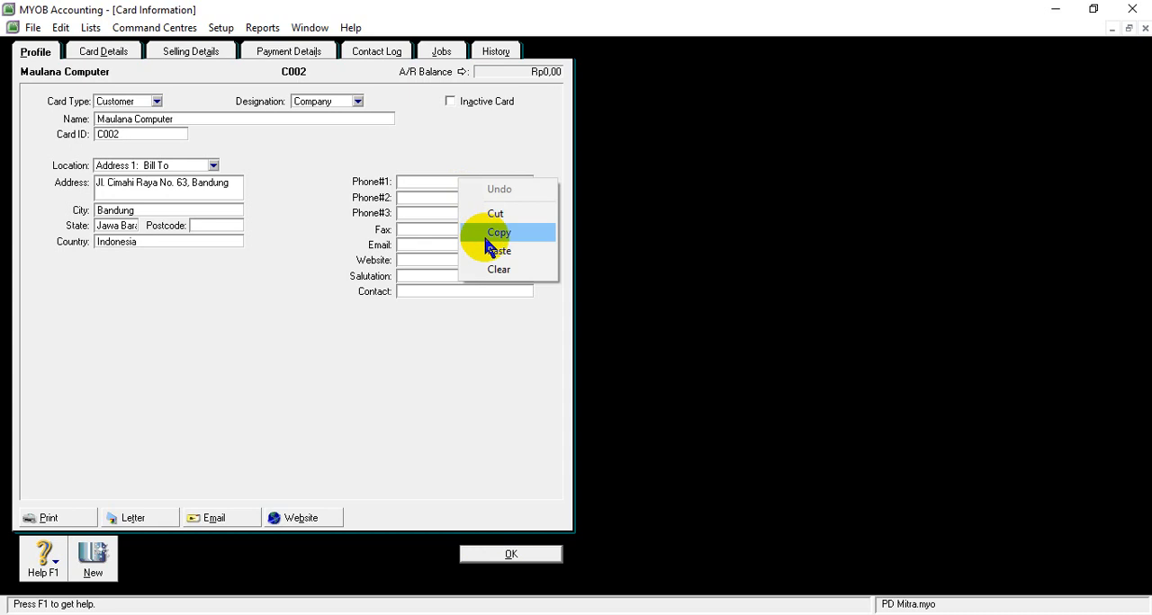
left_click(477, 249)
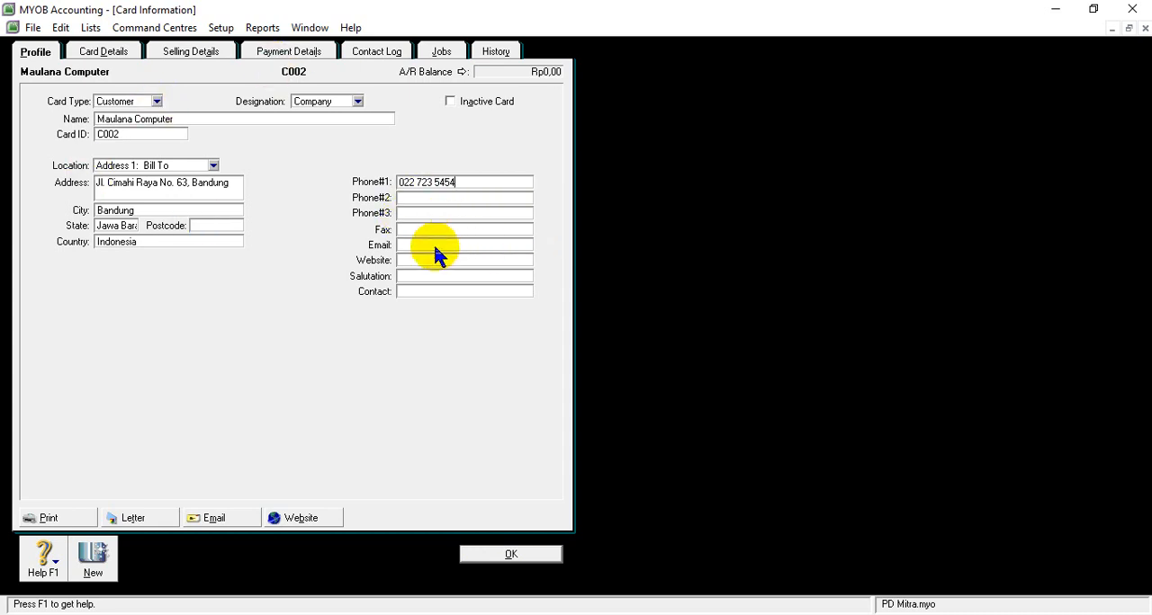
- Save Maulana Computer's card and start another new customer card
left_click(504, 556)
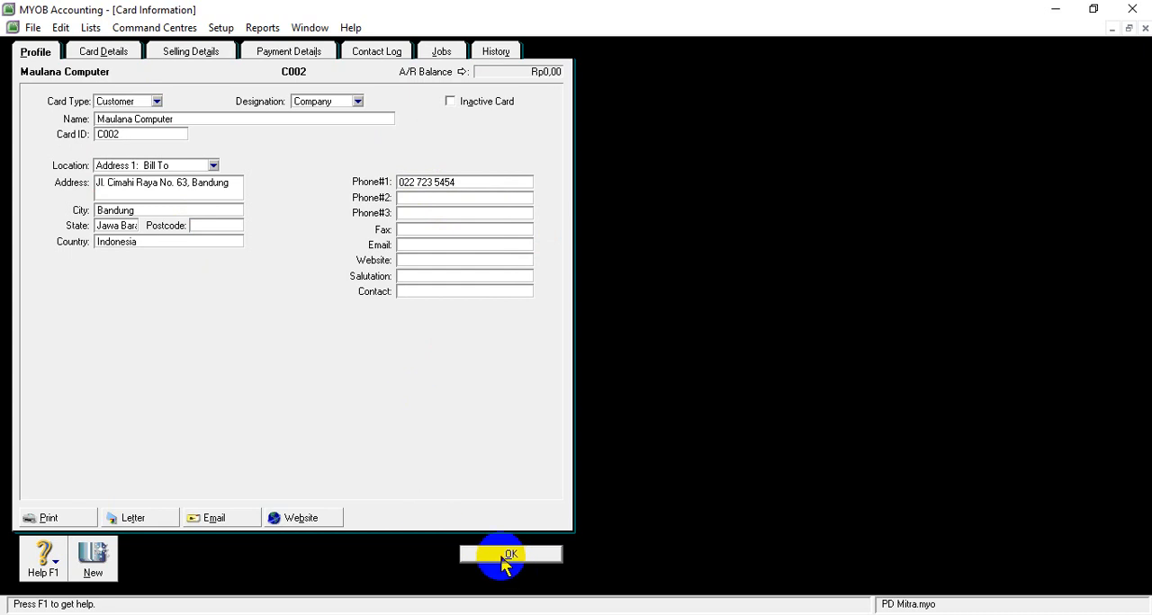
left_click(144, 566)
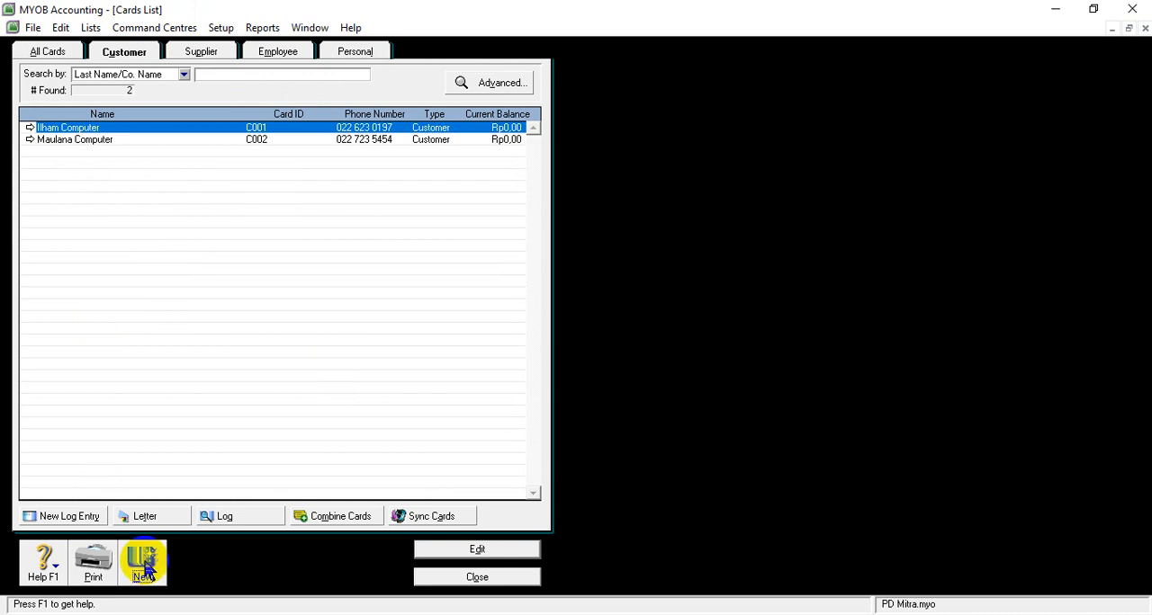
left_click(161, 573)
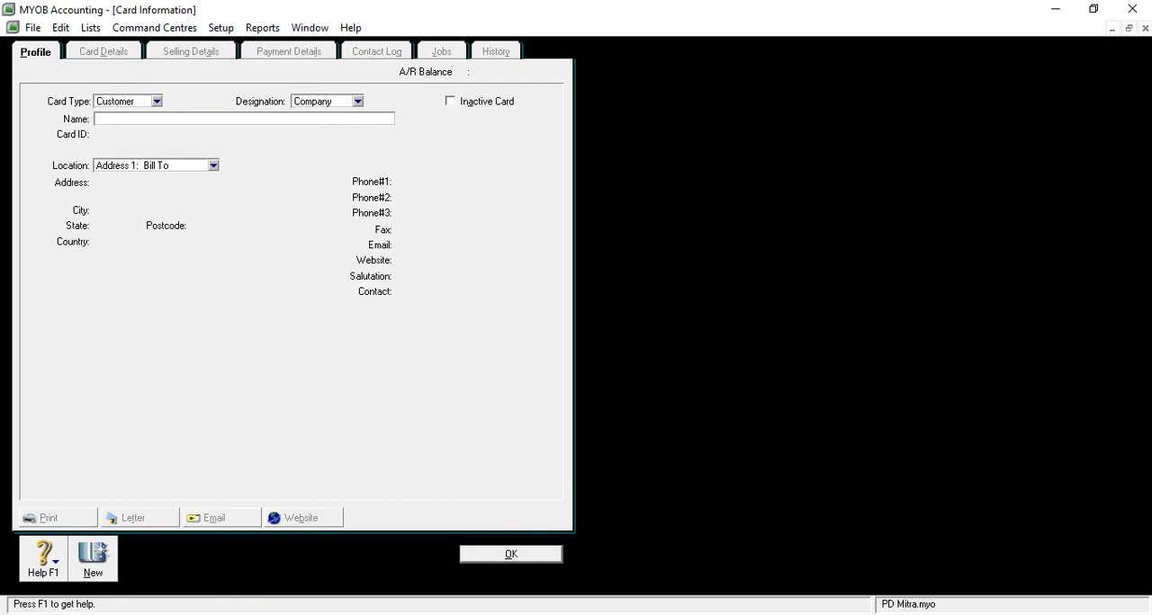
- Copy the name Akbar Computer from the Word document's customer list into the name field of the new MYOB card
left_click(517, 585)
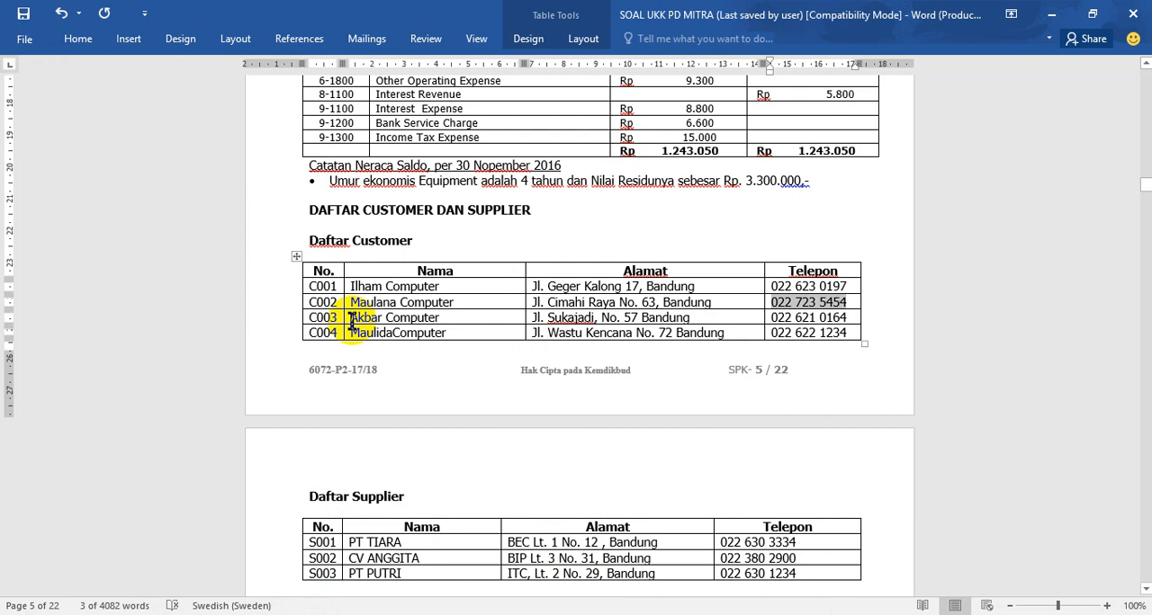
left_click_drag(351, 319, 418, 331)
key("ctrl+c")
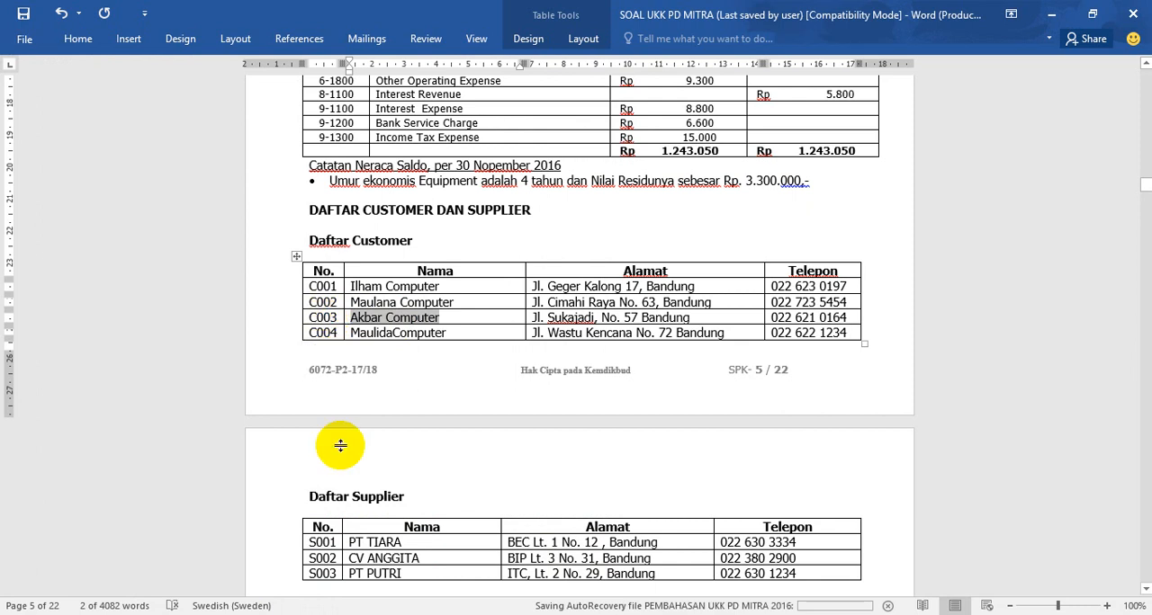
key("alt+Tab")
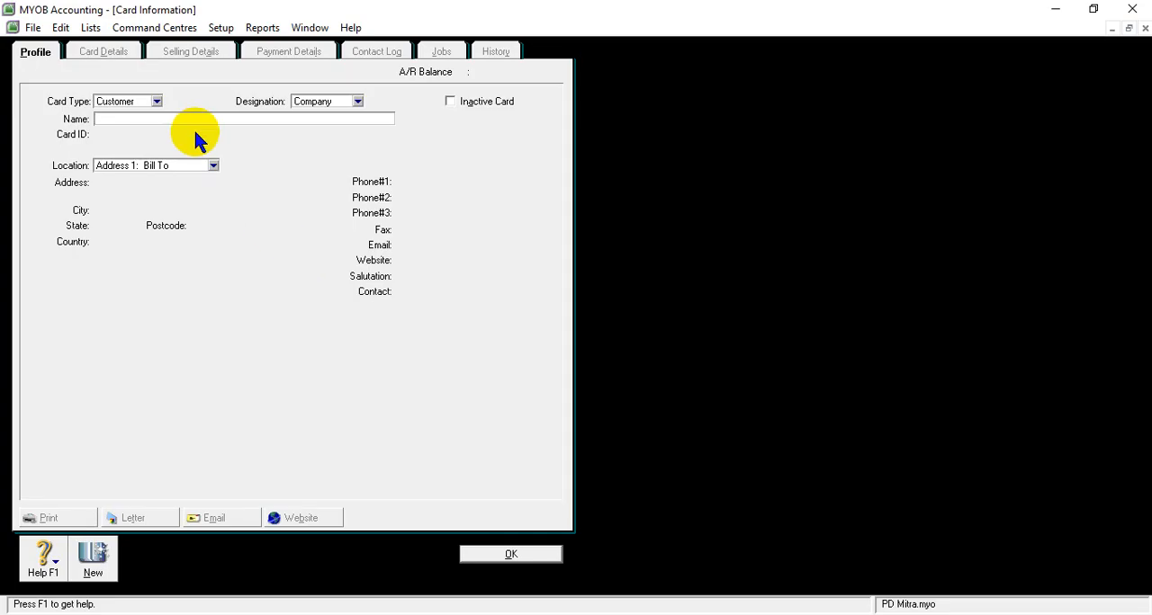
key("ctrl+v")
key("Tab")
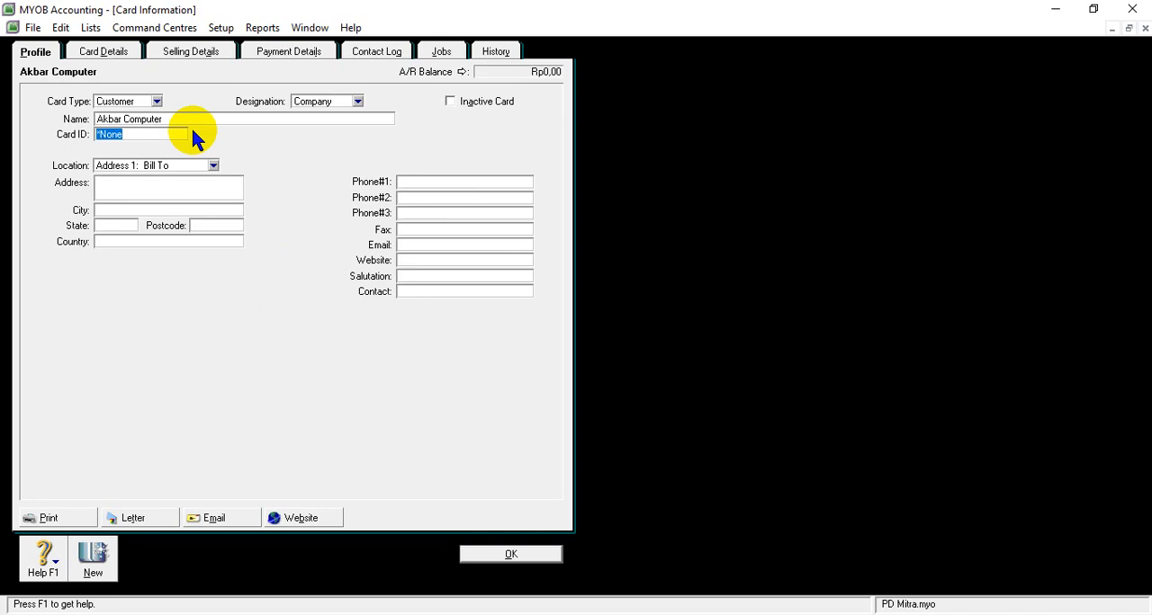
- Enter the listed card ID on Akbar Computer's card
type("C003")
key("Tab")
- Copy Akbar Computer's street address from the Word document's customer list into the address field of its MYOB card
left_click(475, 614)
left_click(544, 553)
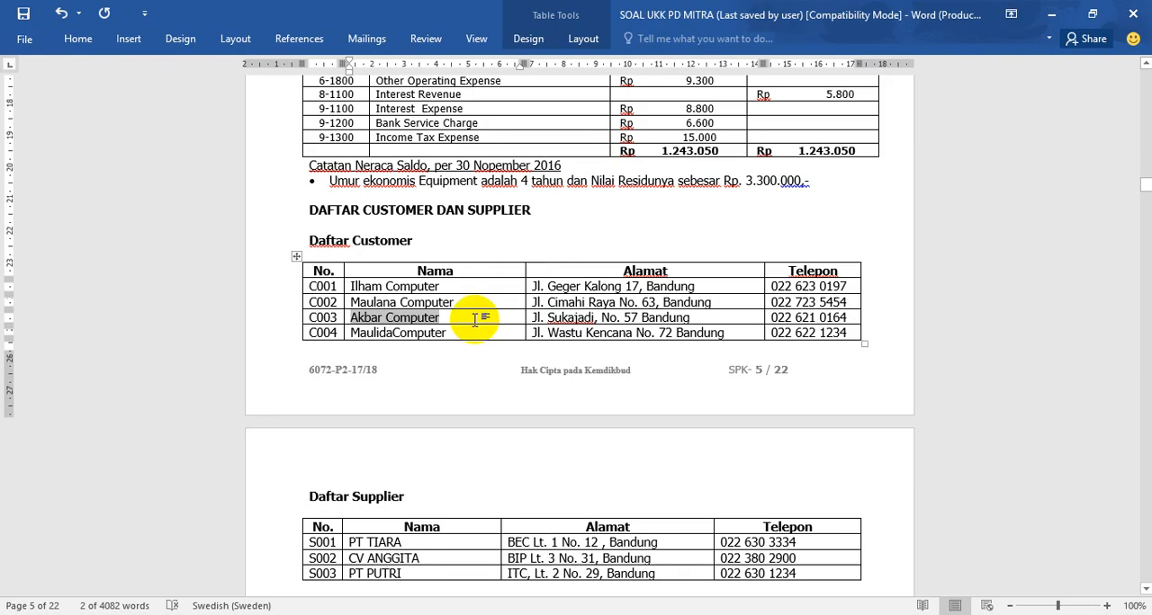
left_click(536, 318)
left_click_drag(536, 317, 681, 330)
key("ctrl+c")
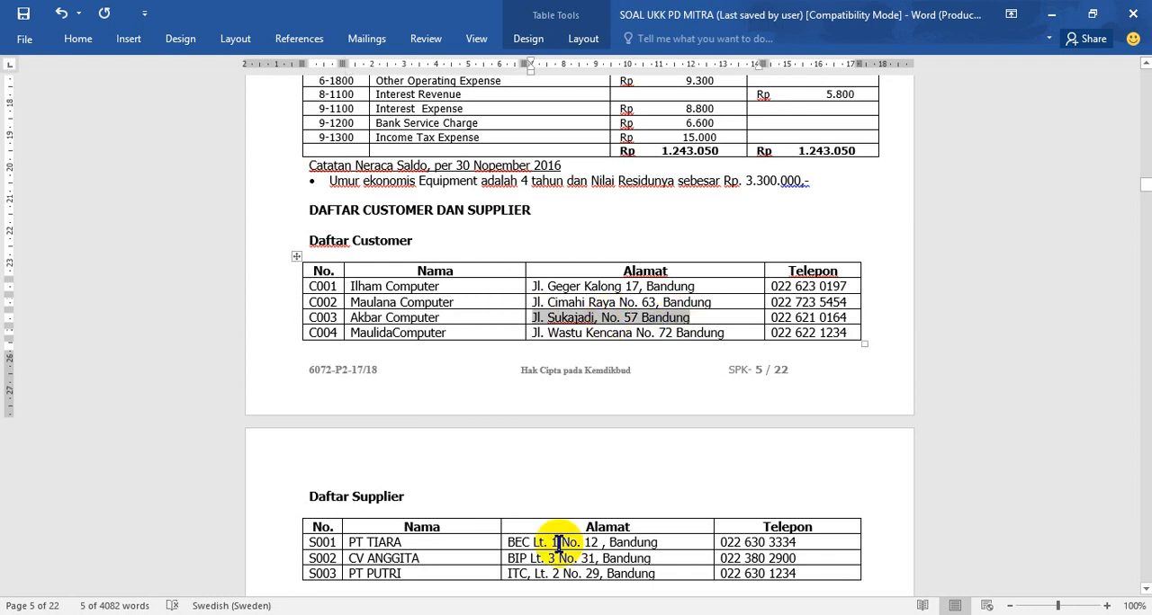
key("alt+Tab")
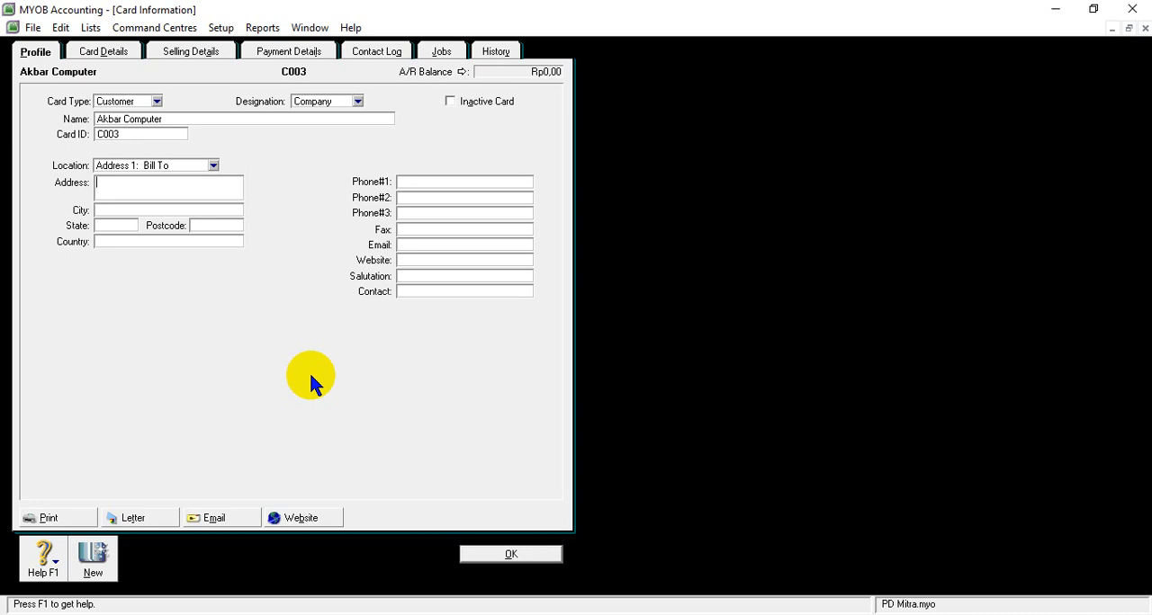
right_click(163, 185)
left_click(210, 260)
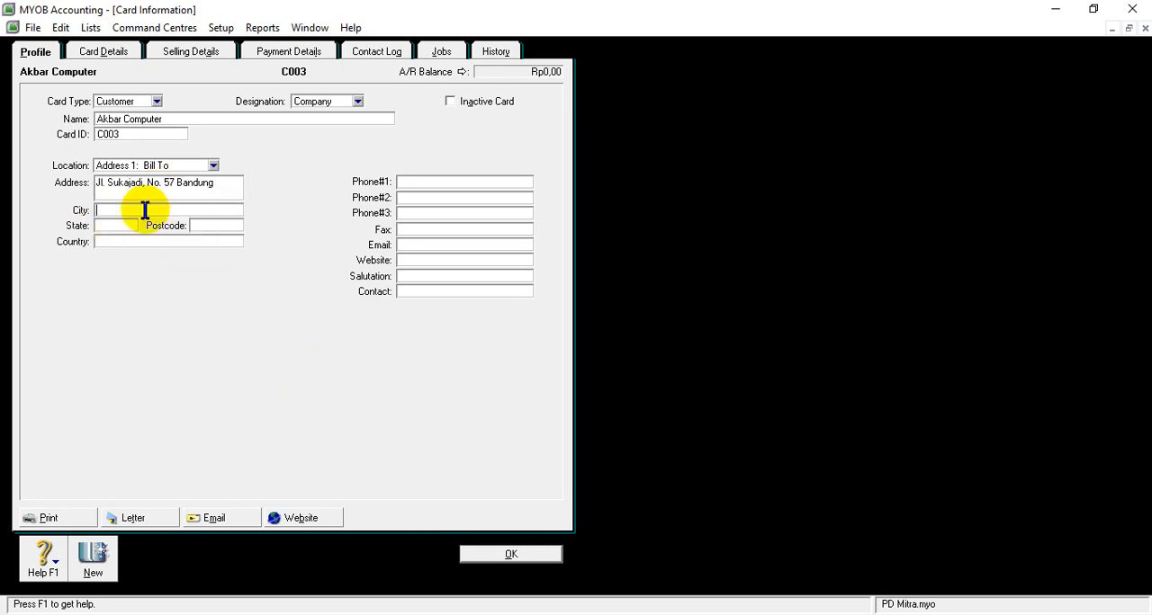
- Set the city to Bandung and the state to Jawa Barat on Akbar Computer's card
type("b")
key("BackSpace")
type("Bandung")
left_click(122, 224)
type("H")
key("BackSpace")
type("J")
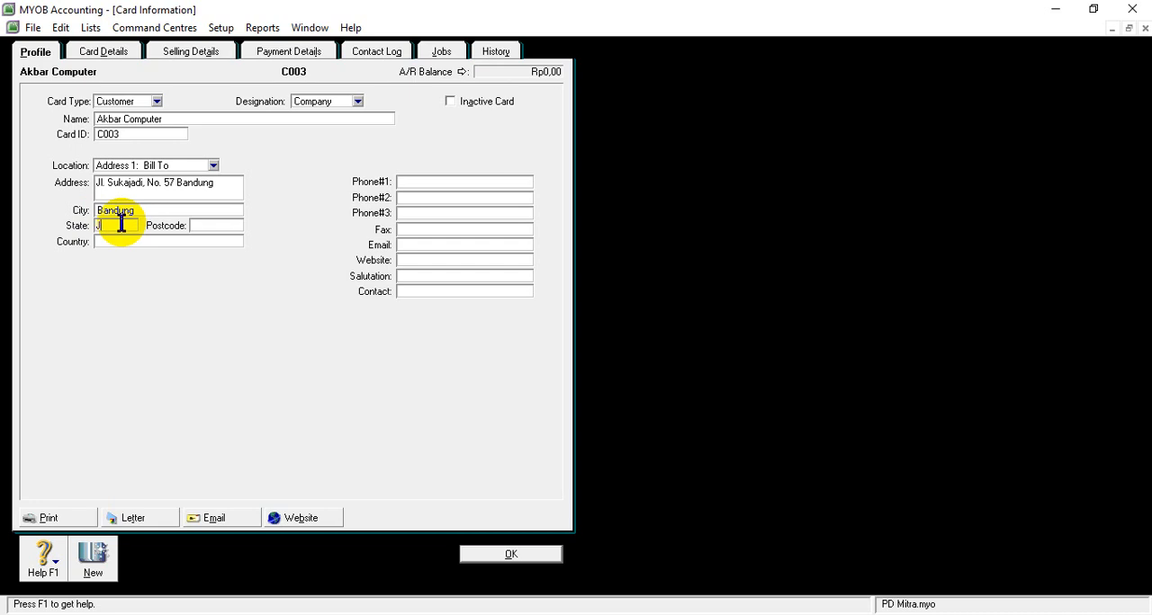
type("awa Barat")
type("Indo")
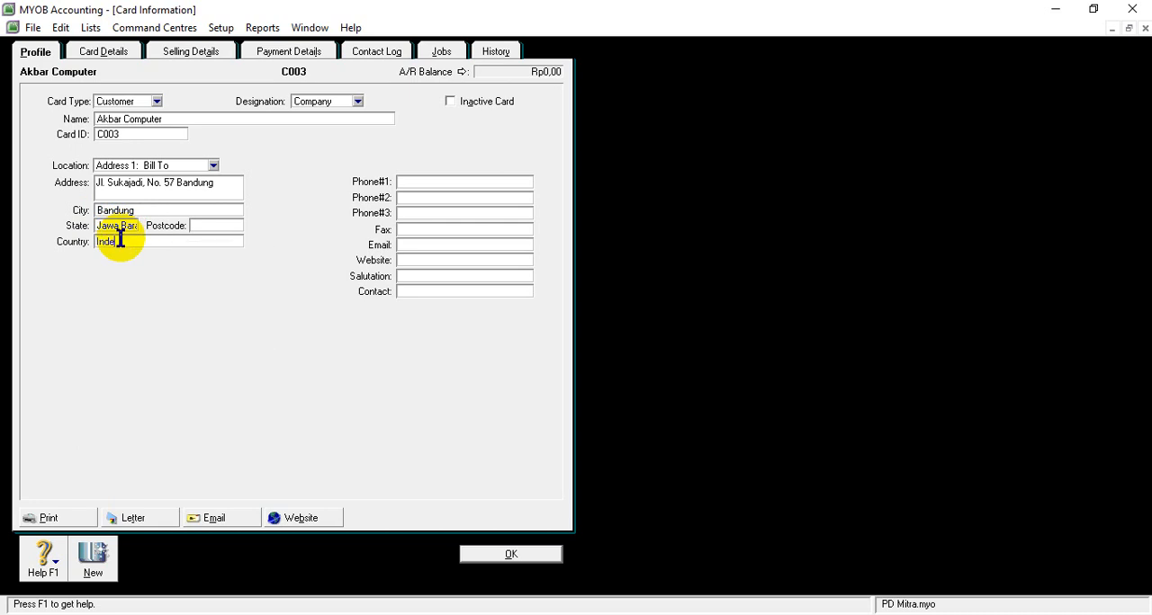
- Enter Indonesia as the country on Akbar Computer's card
right_click(120, 241)
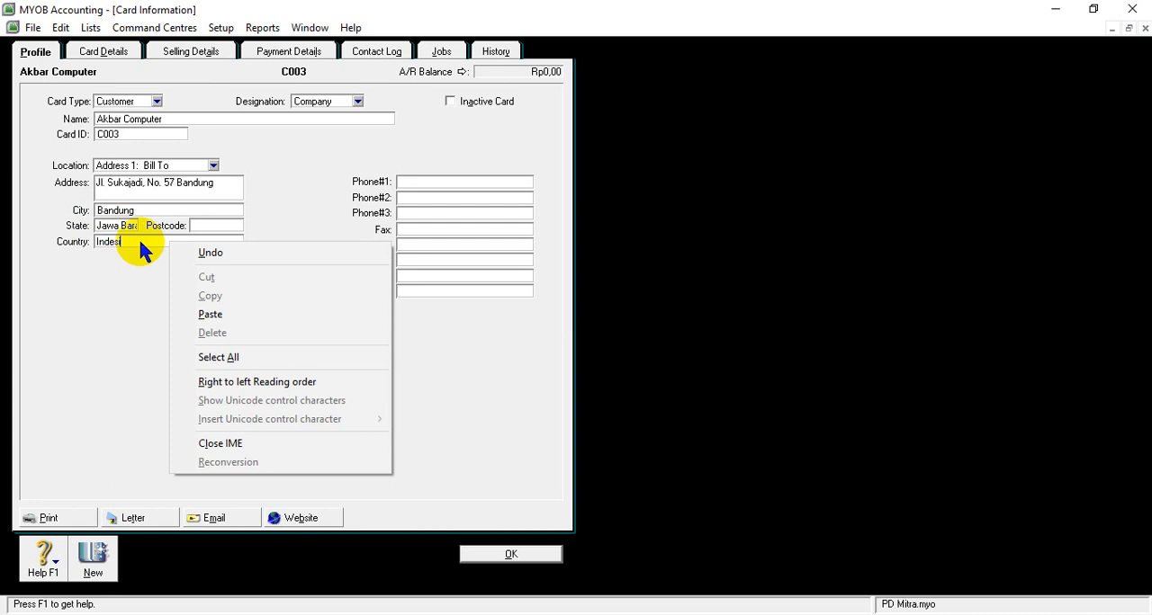
right_click(133, 240)
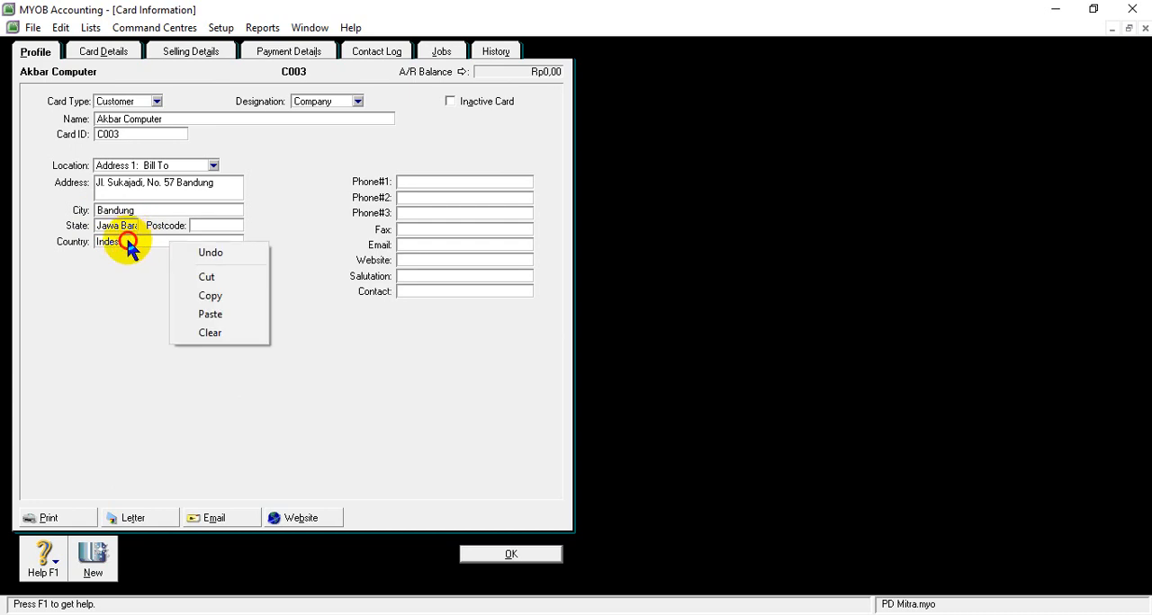
left_click(127, 241)
key("BackSpace")
key("BackSpace")
key("BackSpace")
type("onesia")
left_click(420, 181)
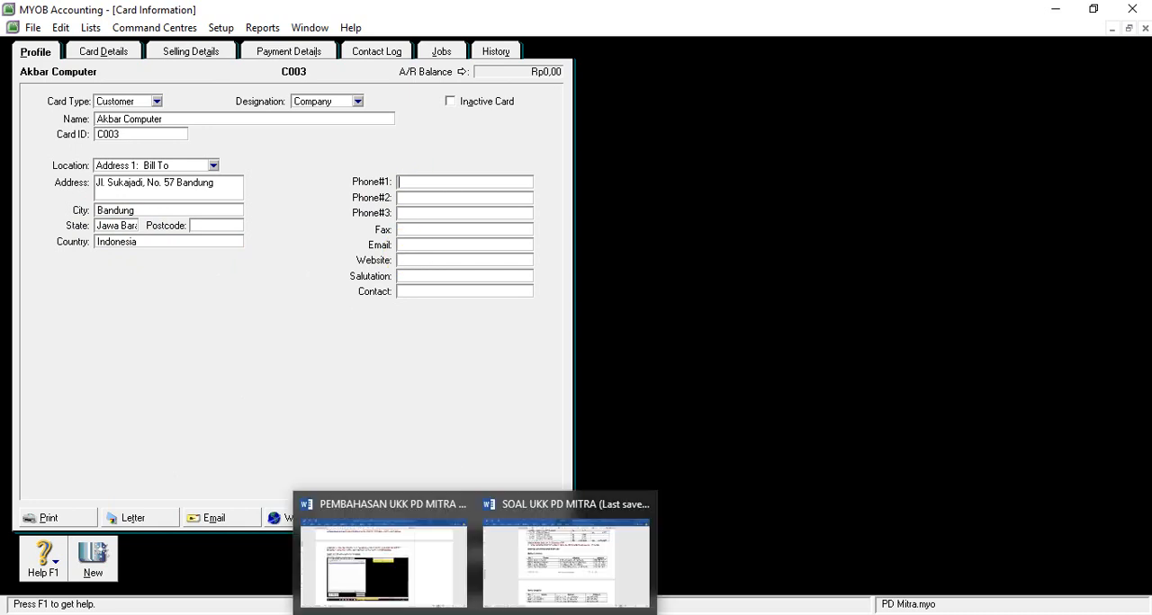
left_click(513, 584)
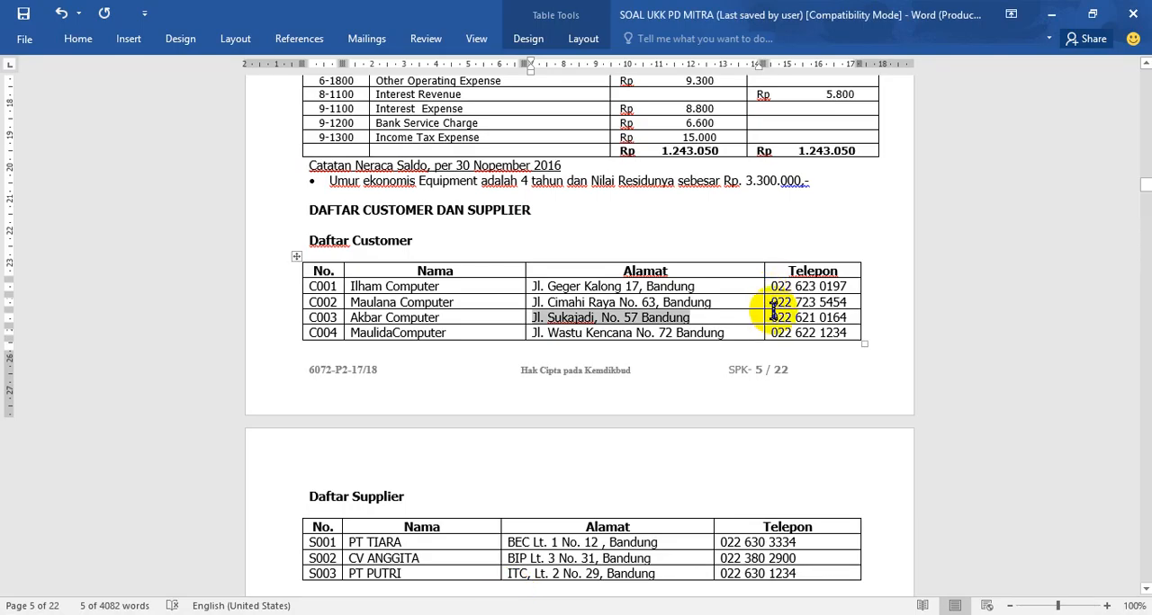
double_click(776, 317)
left_click_drag(776, 317, 846, 317)
key("ctrl+c")
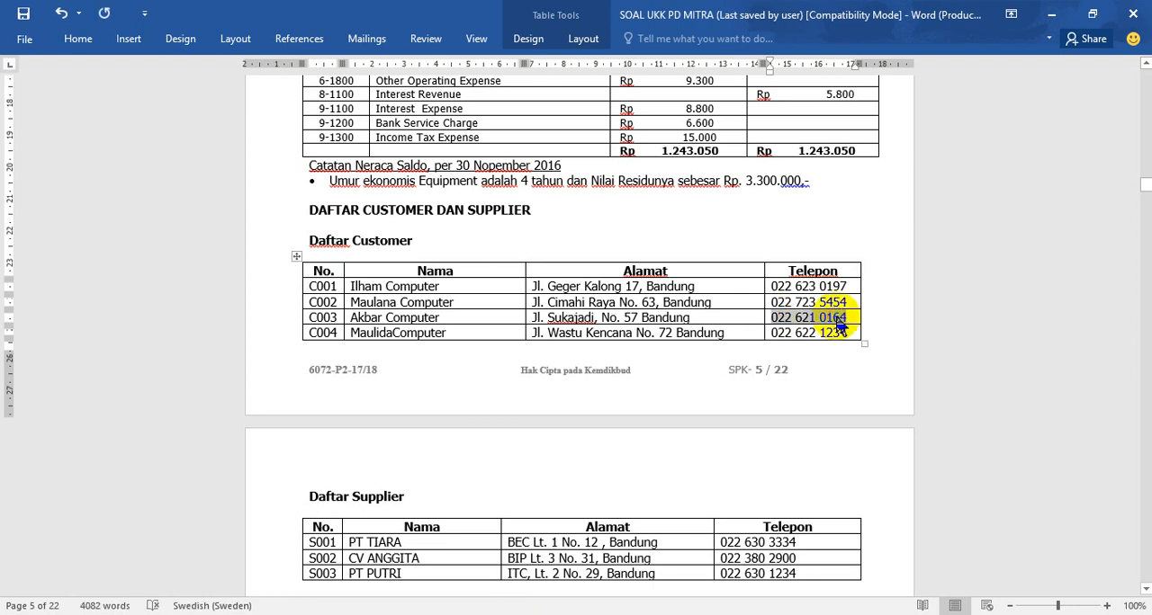
left_click(511, 553)
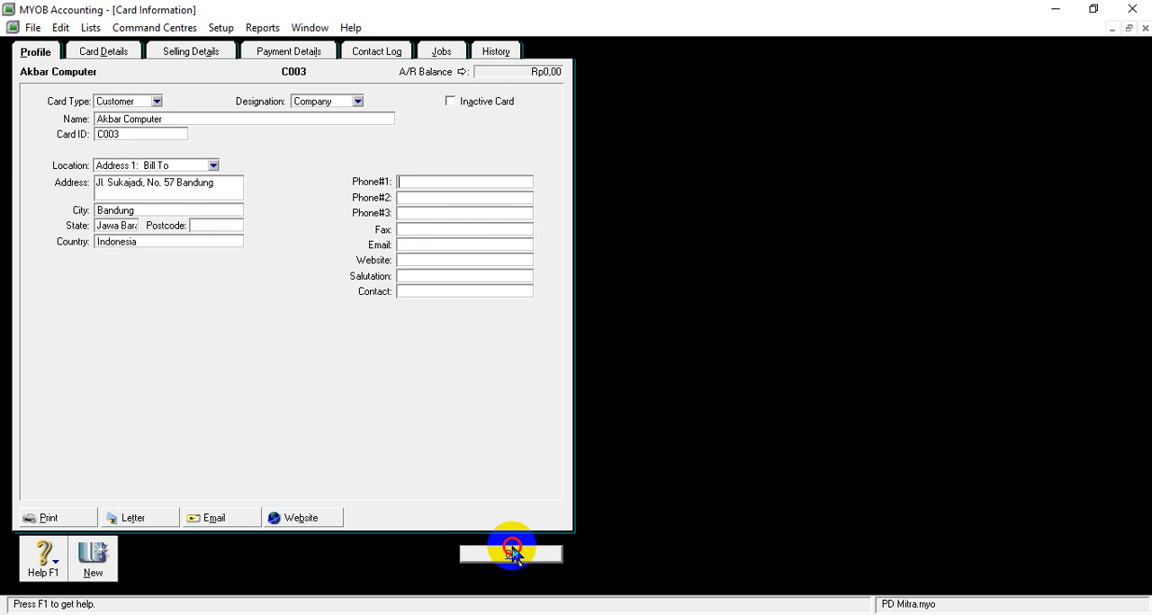
right_click(421, 181)
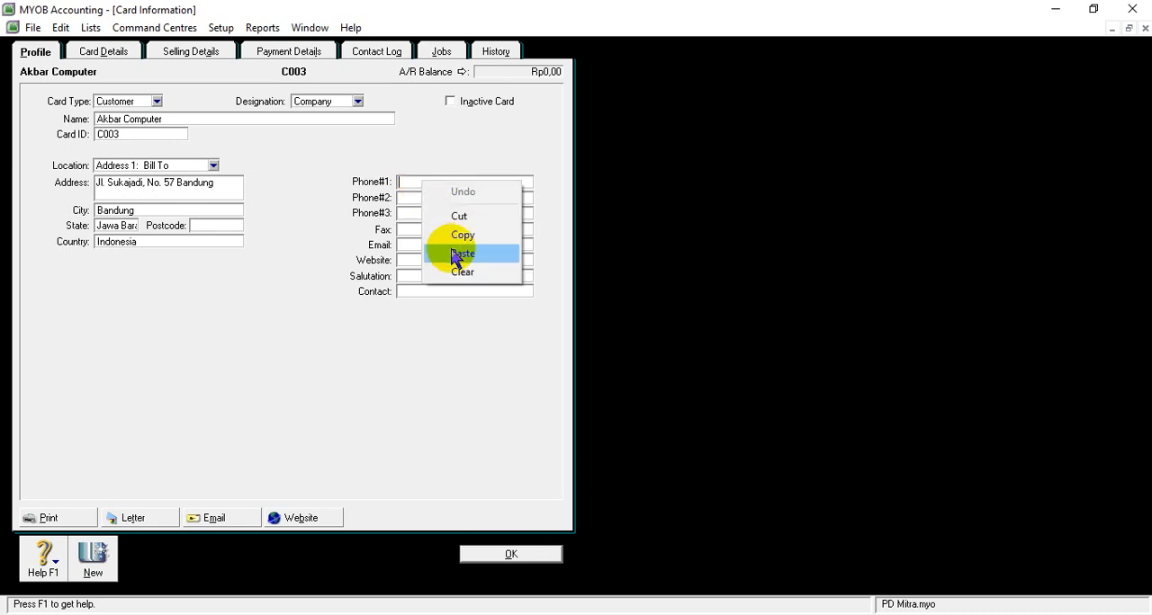
left_click(457, 255)
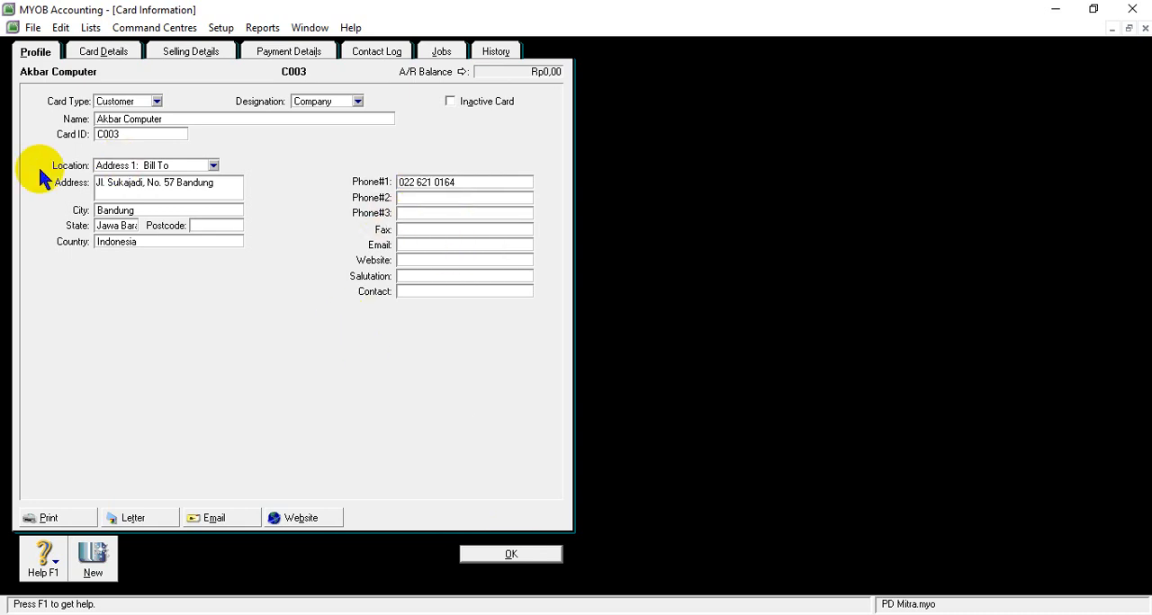
left_click(483, 555)
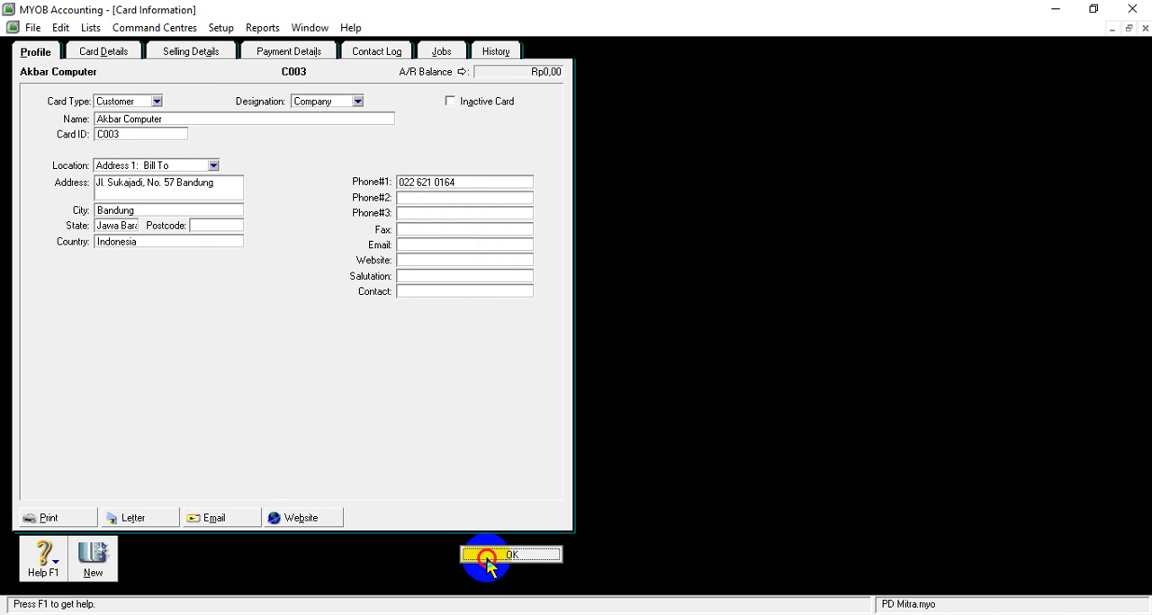
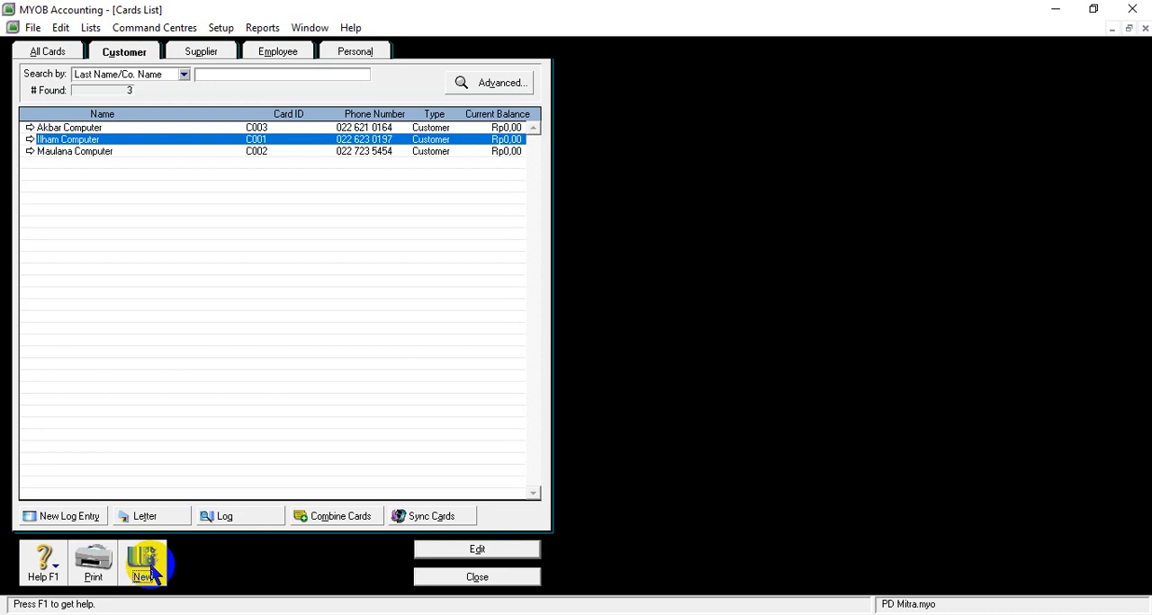
- Create a new customer card, copy the name MaulidaComputer from the Word document's customer list, and enter its card ID
left_click(149, 568)
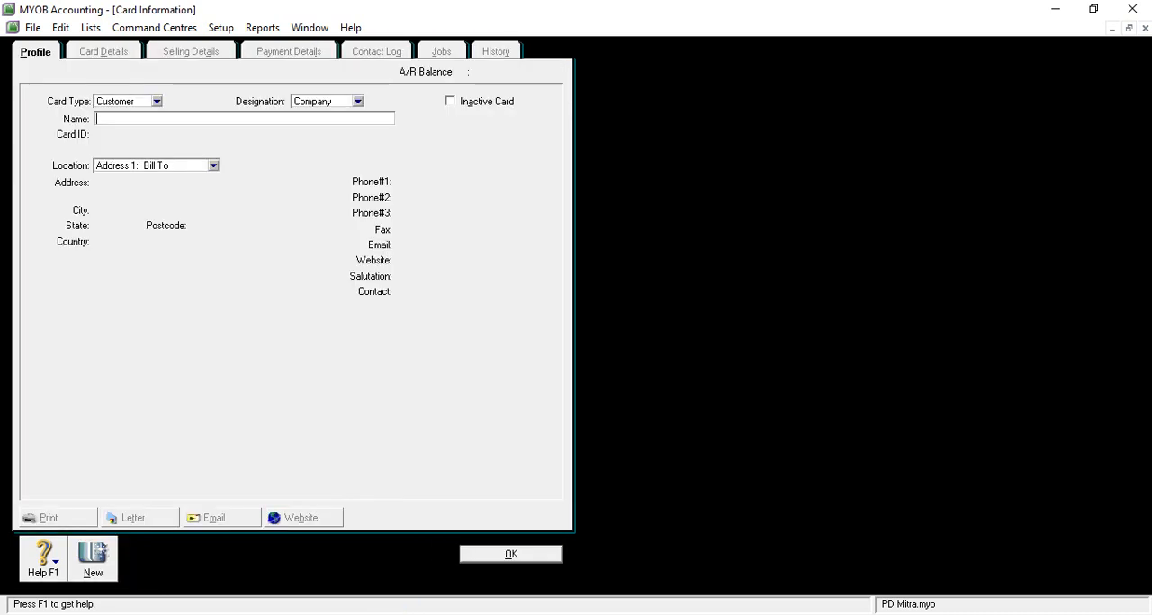
left_click(509, 598)
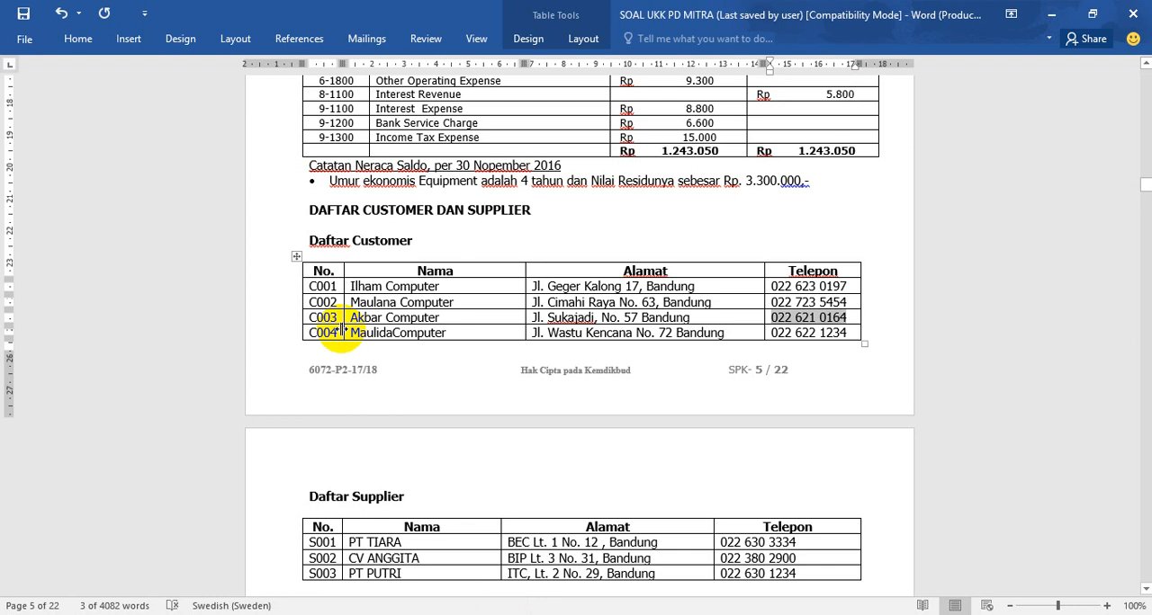
left_click_drag(349, 333, 448, 336)
key("ctrl+c")
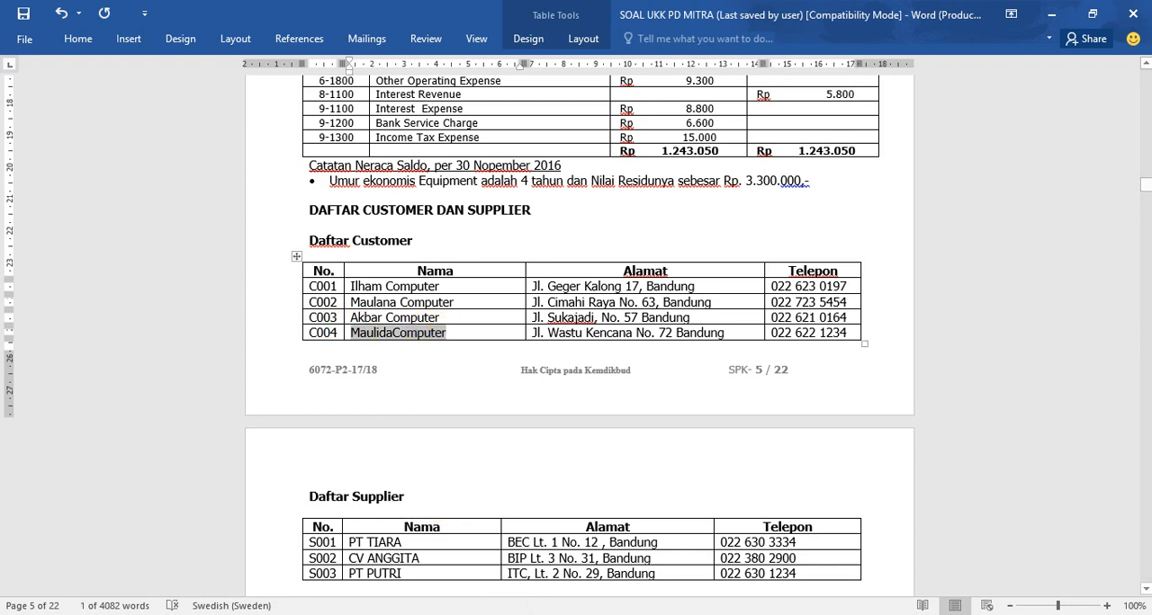
left_click(473, 610)
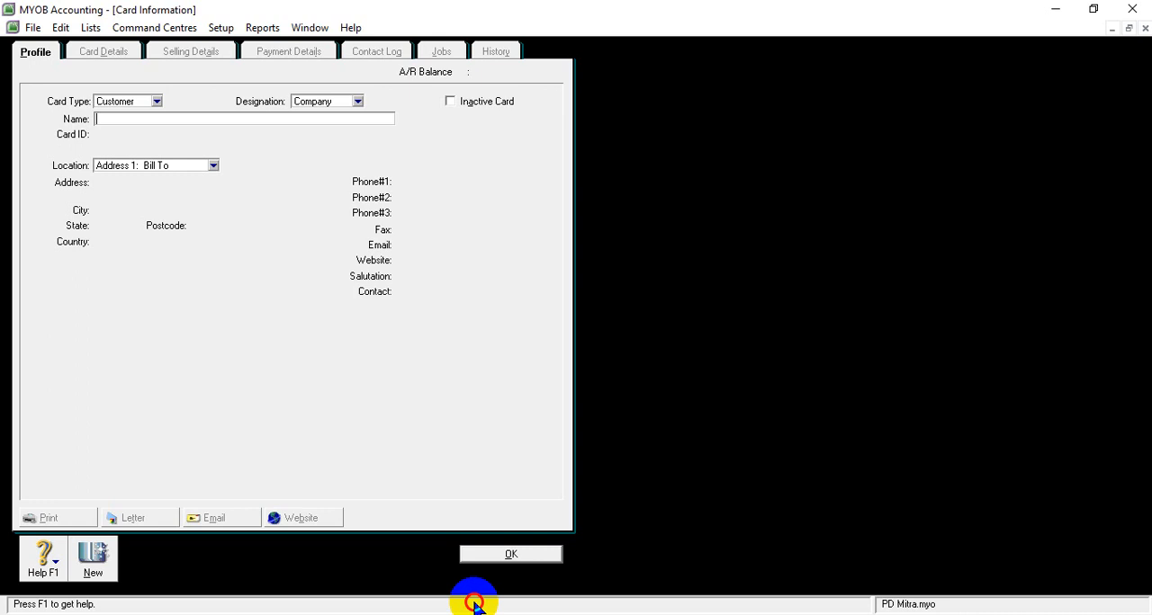
right_click(169, 119)
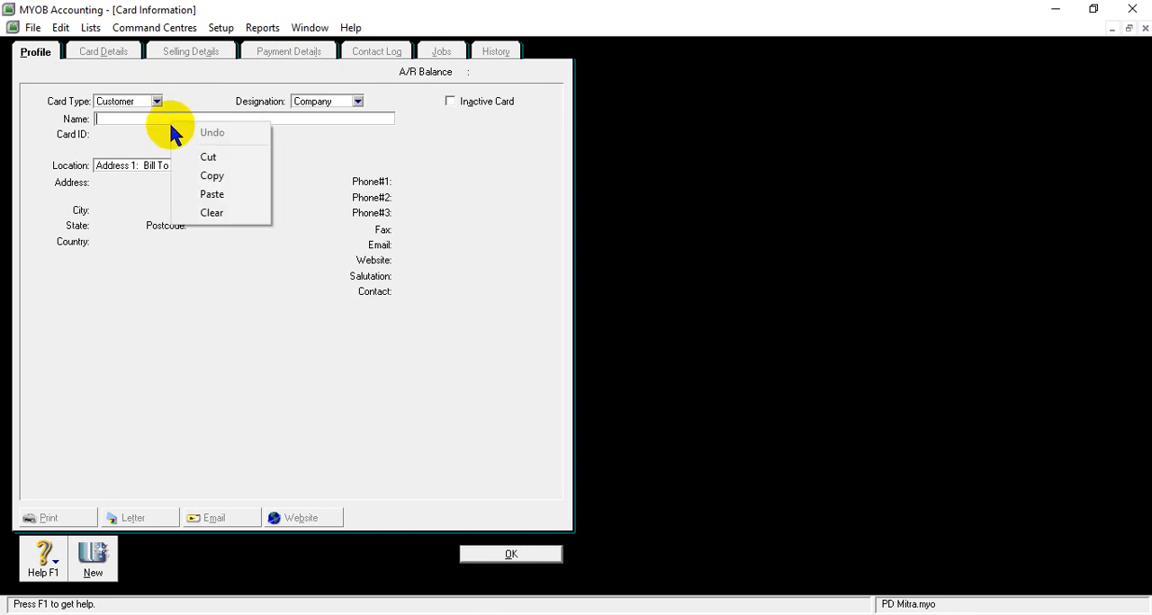
left_click(207, 194)
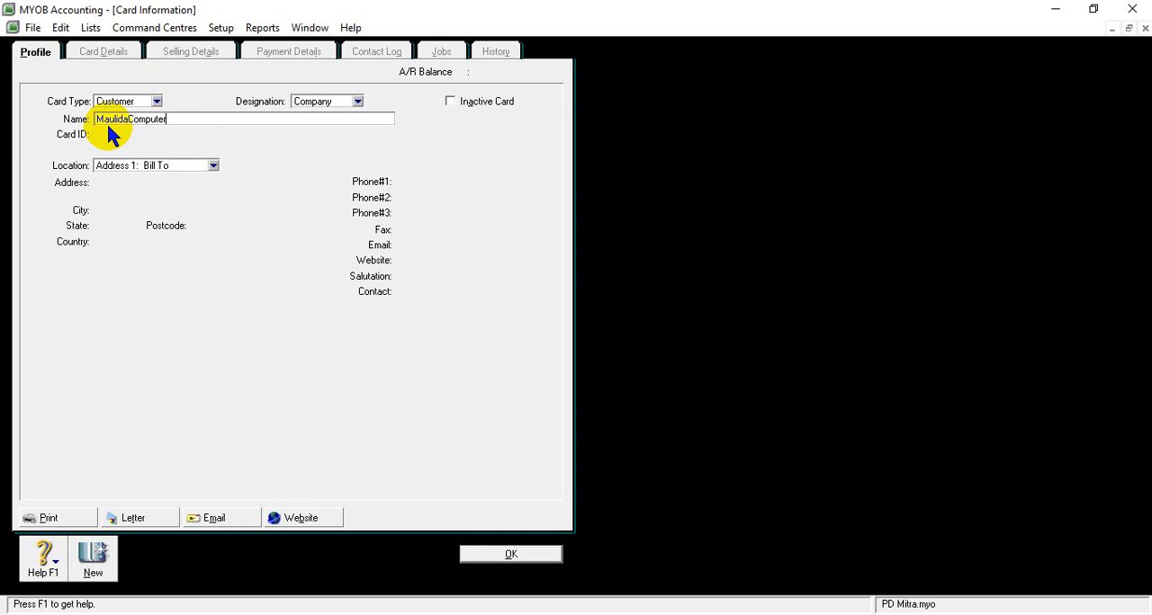
key("Tab")
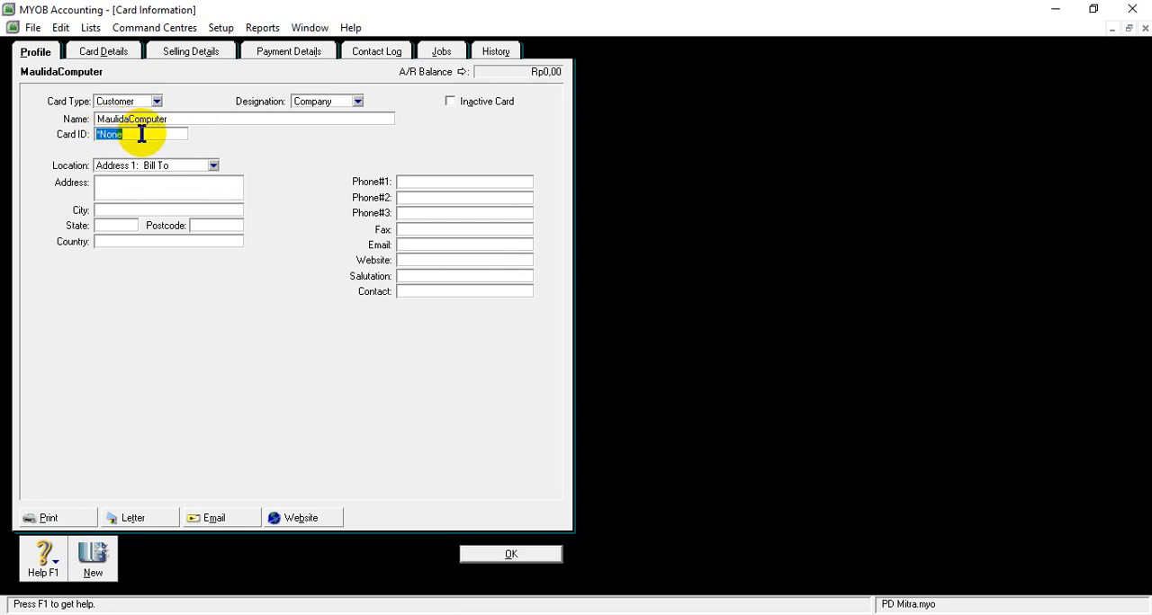
type("C004")
- Copy MaulidaComputer's street address from the Word document's customer list into the address field of its MYOB card
left_click(116, 186)
left_click(475, 614)
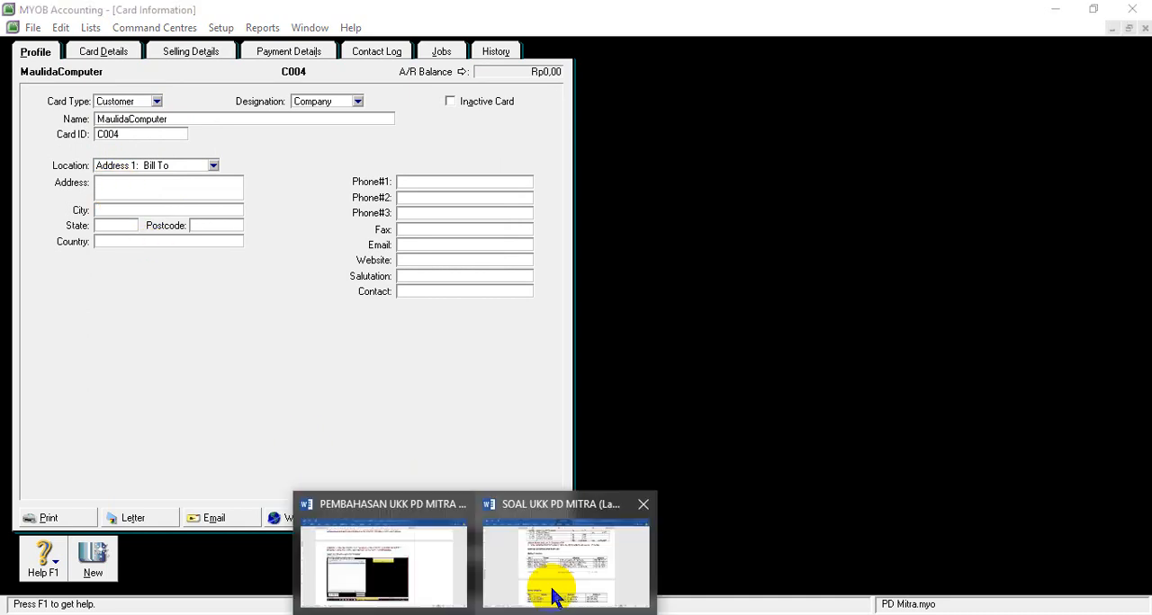
left_click(554, 597)
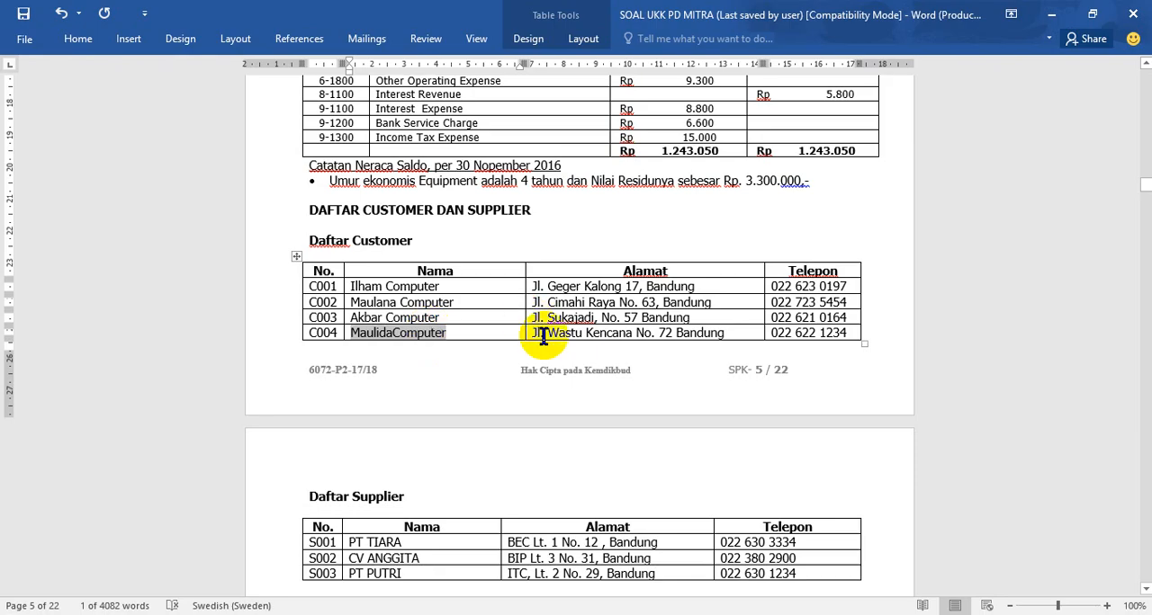
left_click_drag(533, 333, 712, 322)
key("ctrl+c")
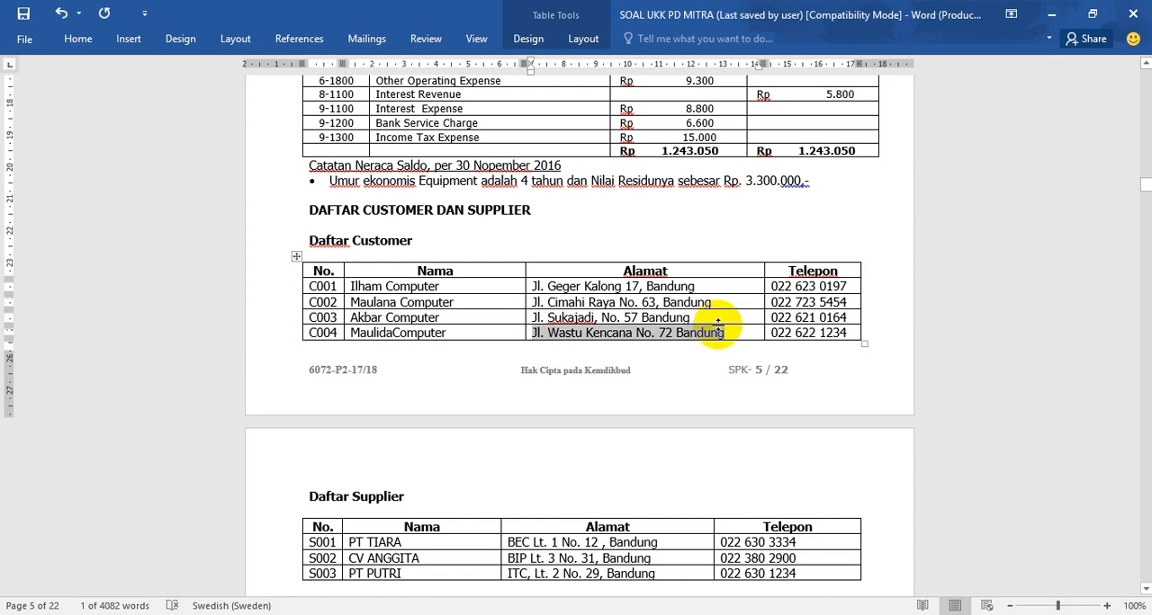
key("alt+Tab")
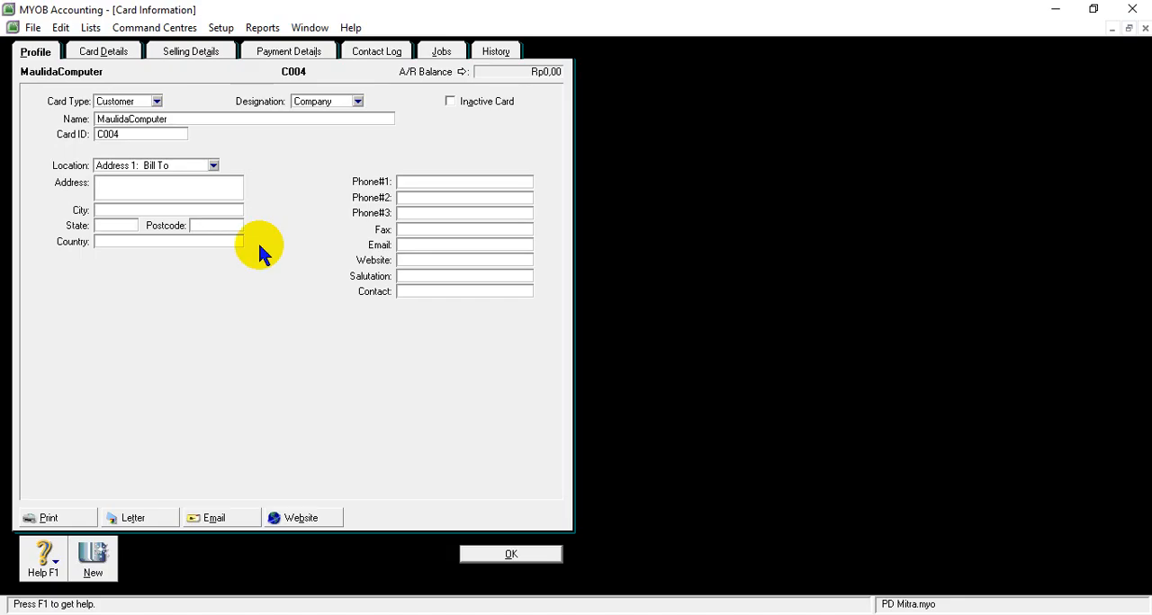
right_click(153, 190)
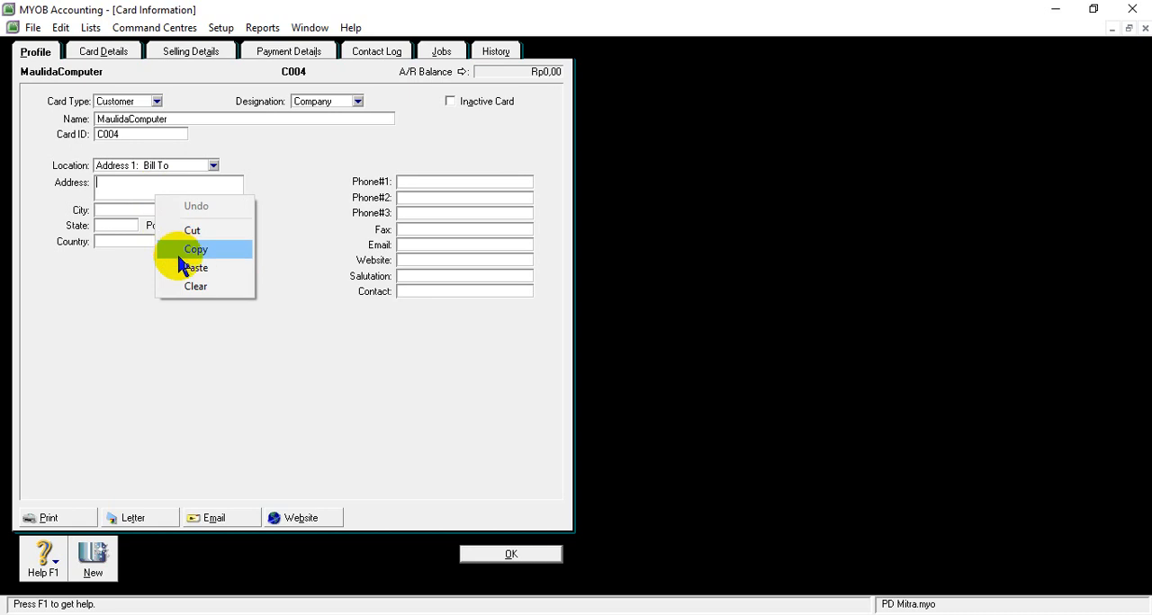
left_click(180, 268)
- Set the city to Bandung on MaulidaComputer's card
left_click(118, 209)
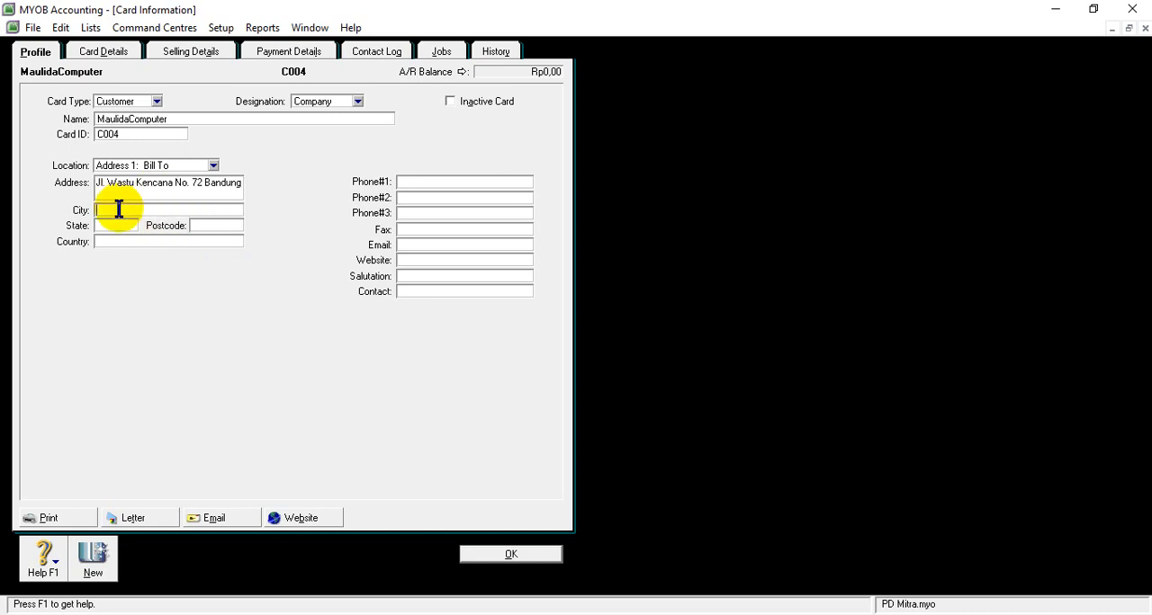
type("Ba")
right_click(118, 211)
key("Escape")
key("BackSpace")
key("Menu")
key("Escape")
type("g")
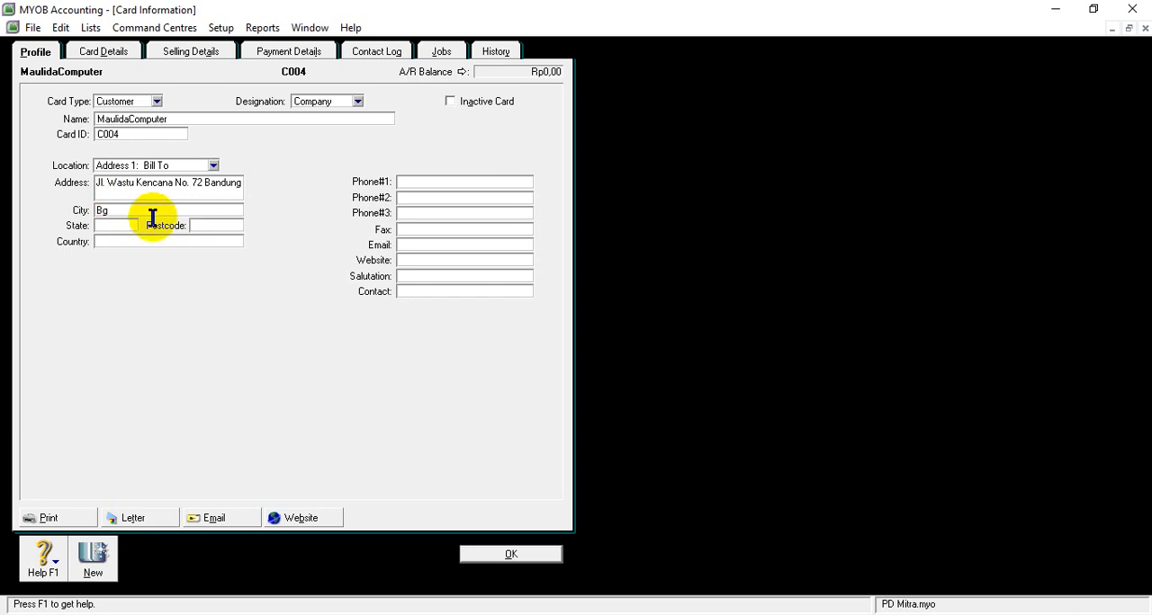
key("BackSpace")
type("a")
key("Menu")
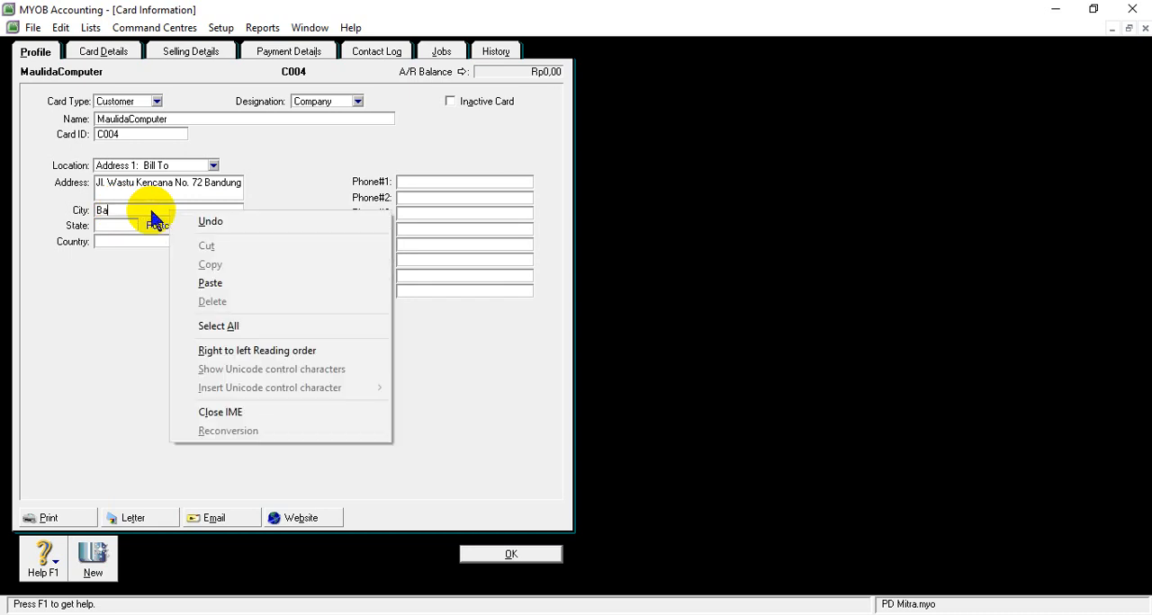
key("Escape")
type("ung")
key("Menu")
right_click(149, 217)
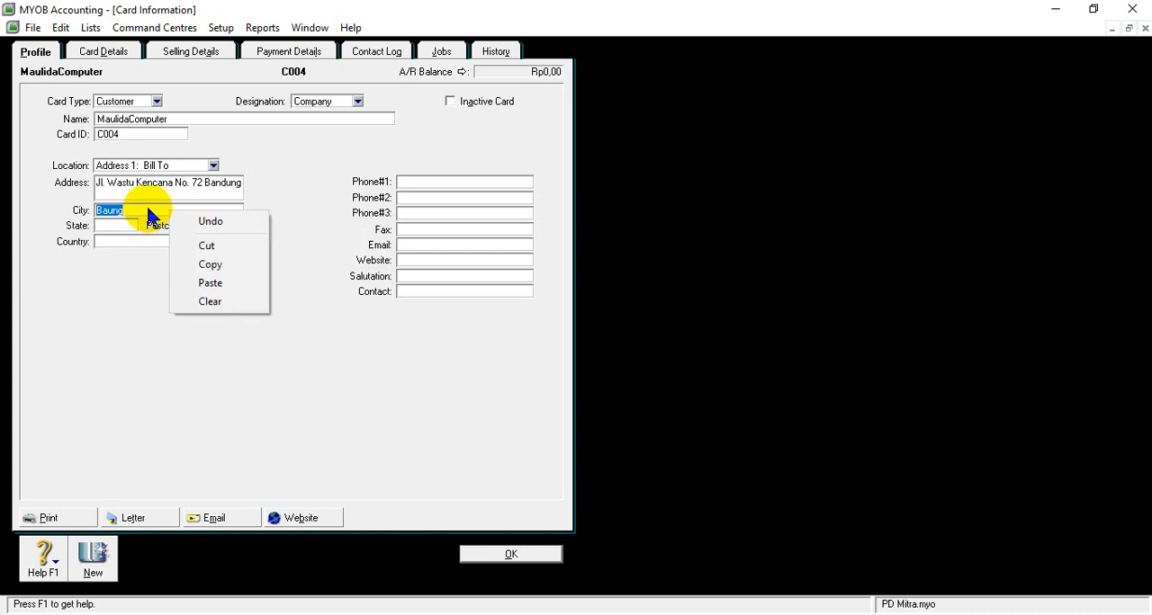
left_click(148, 208)
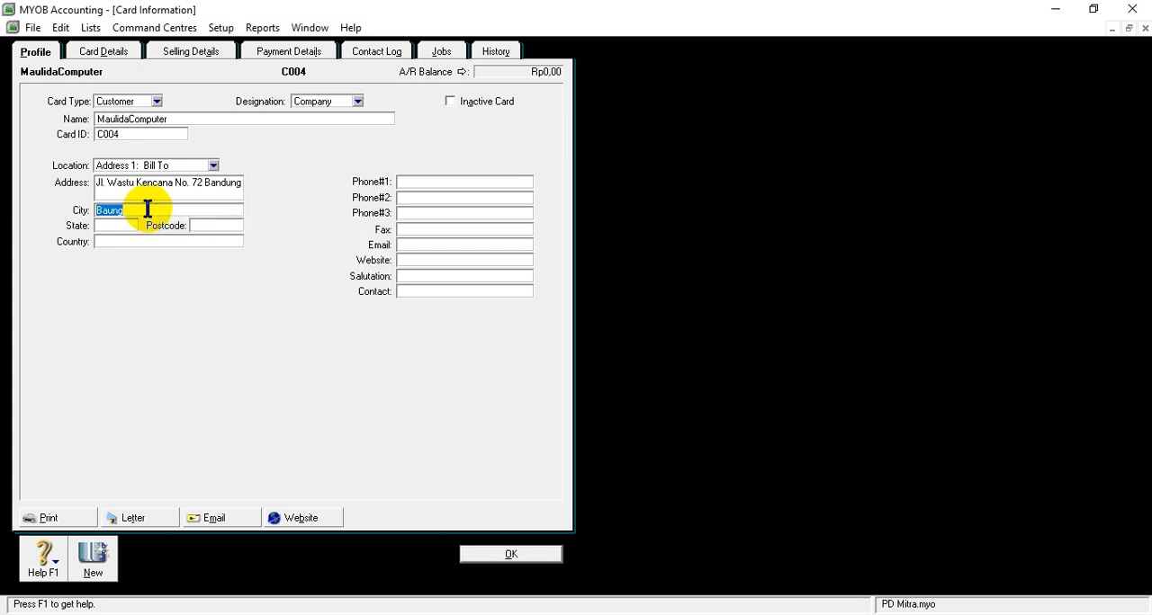
left_click(148, 209)
key("BackSpace")
key("BackSpace")
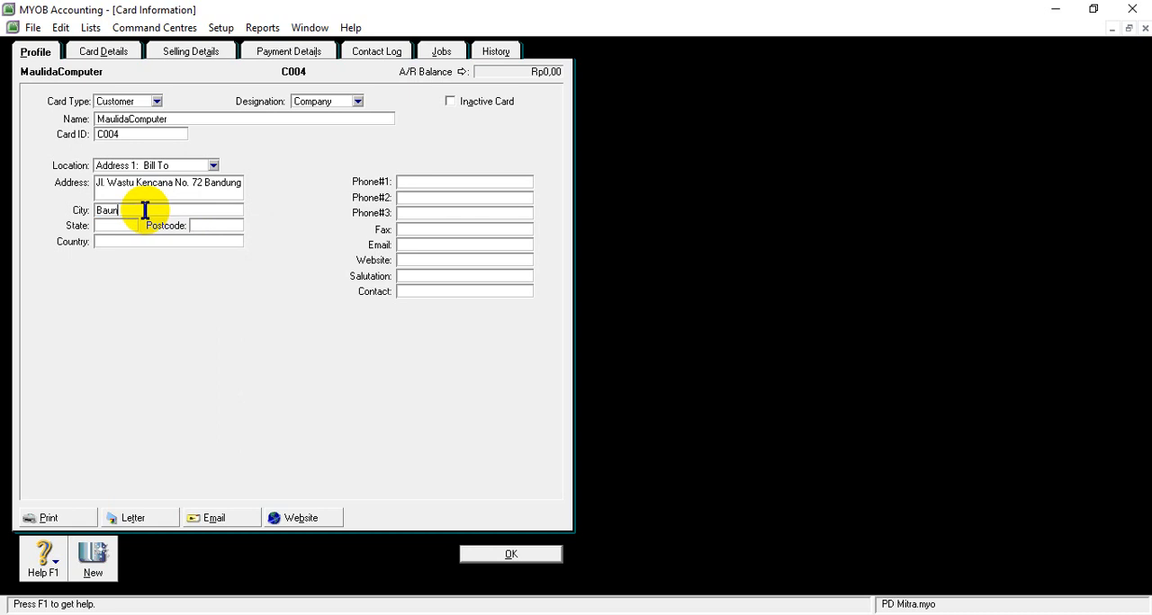
key("BackSpace")
type("ndung")
- Enter Jawa Barat as the state on MaulidaComputer's card
left_click(115, 225)
type("Ja")
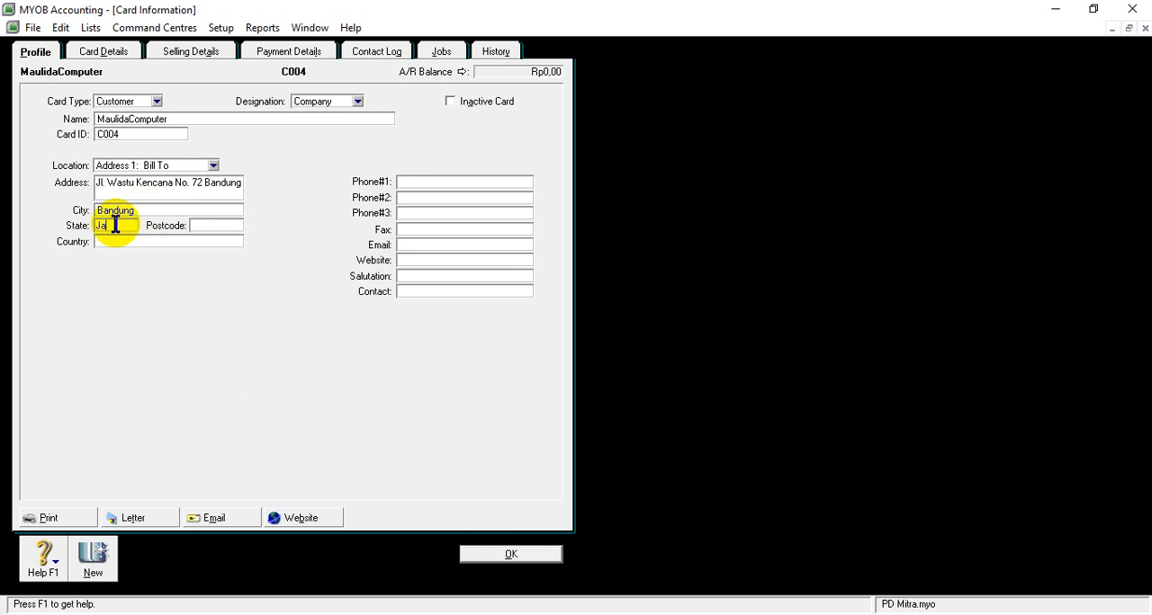
type("wa Bara")
type("t")
type("Ind")
- Enter Indonesia as the country on MaulidaComputer's card
key("Menu")
key("Escape")
type("onesi")
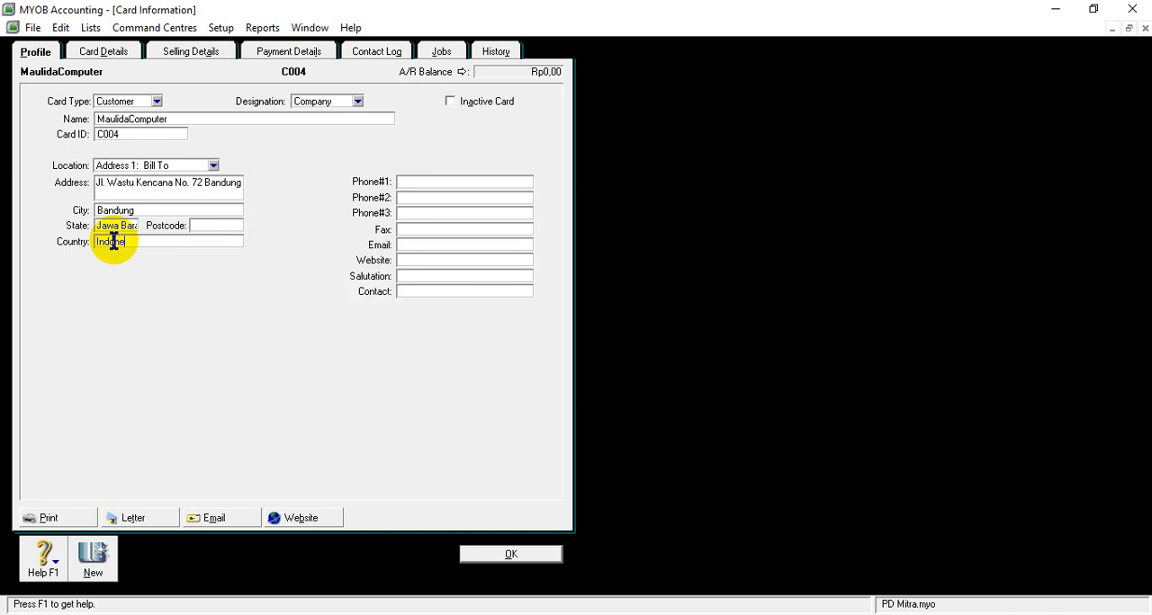
key("Menu")
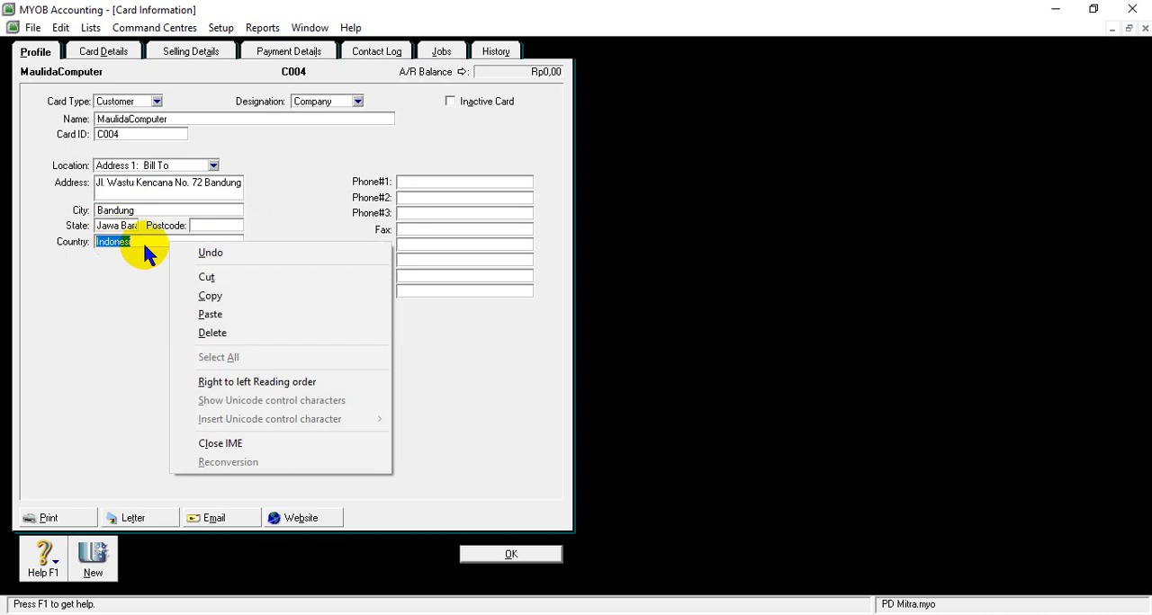
right_click(141, 241)
key("Menu")
key("Menu")
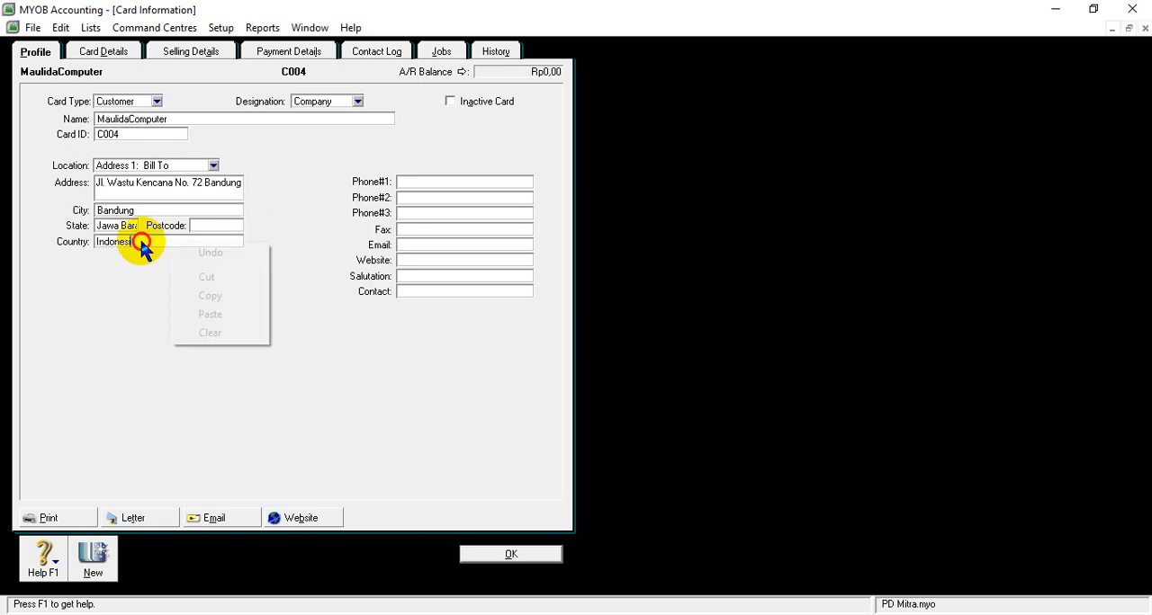
key("Escape")
key("Menu")
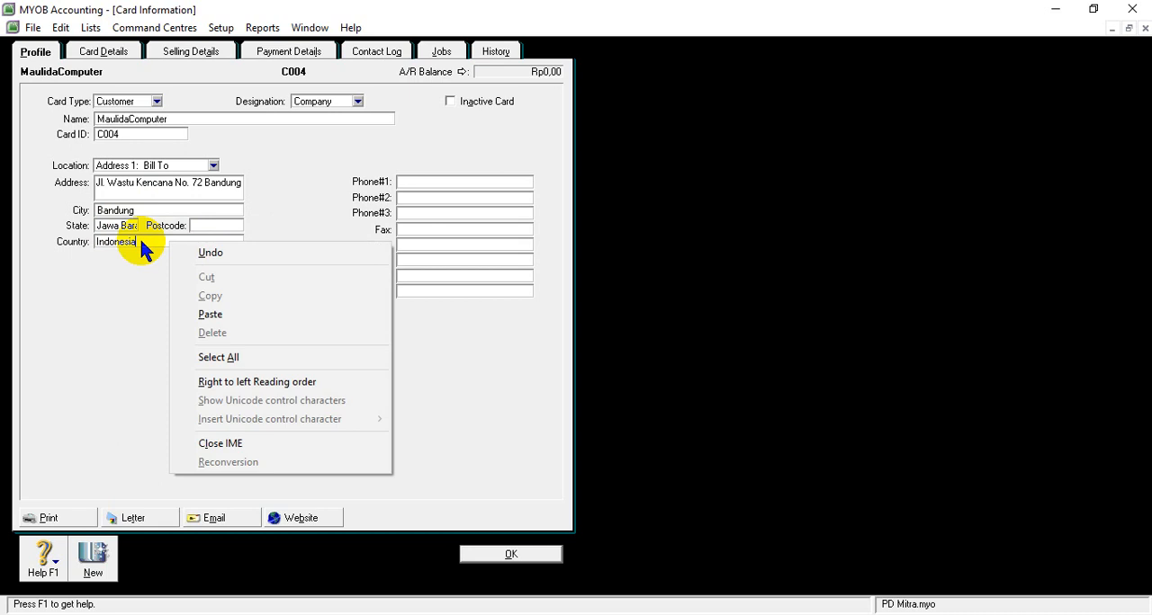
key("Escape")
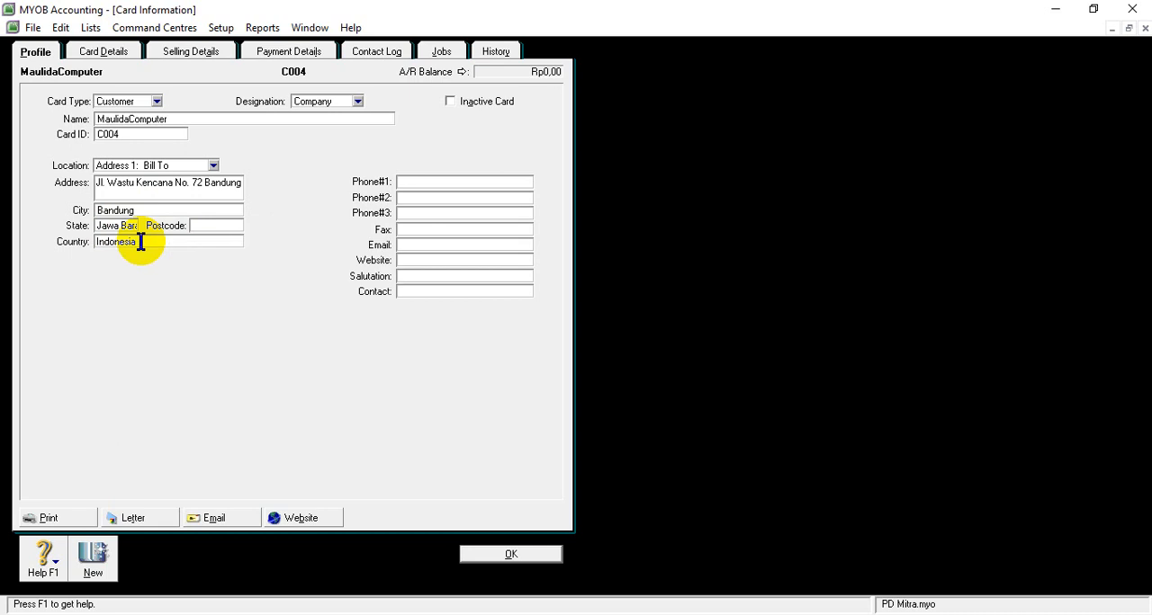
- Copy MaulidaComputer's phone number from the Word document into the first phone field of its MYOB card and save the card
left_click(447, 184)
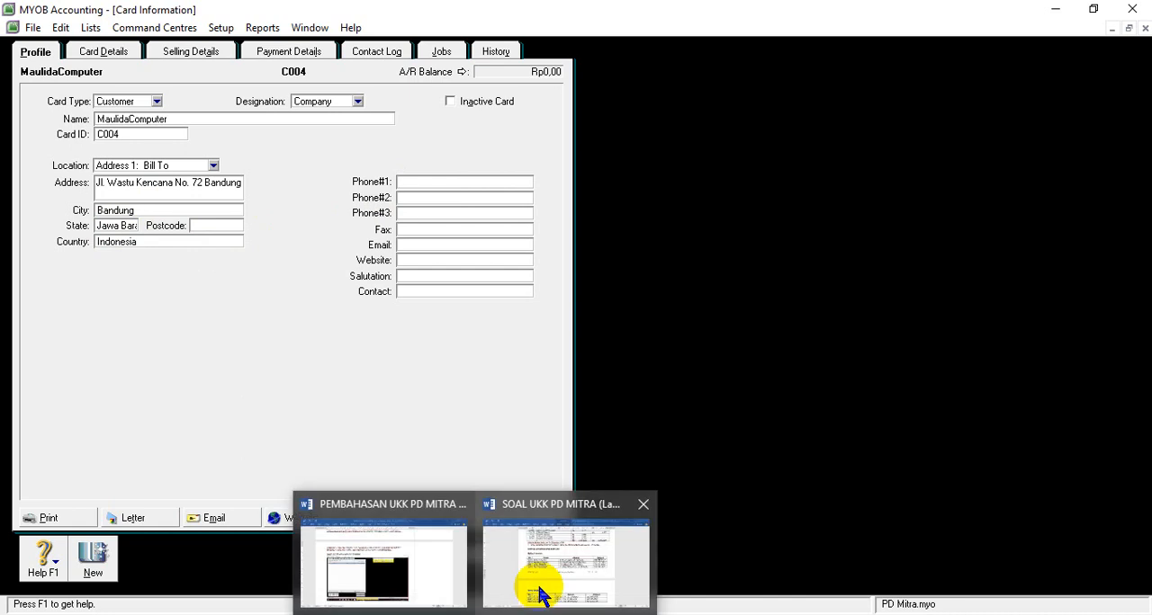
left_click(540, 586)
left_click_drag(771, 333, 848, 332)
key("ctrl+c")
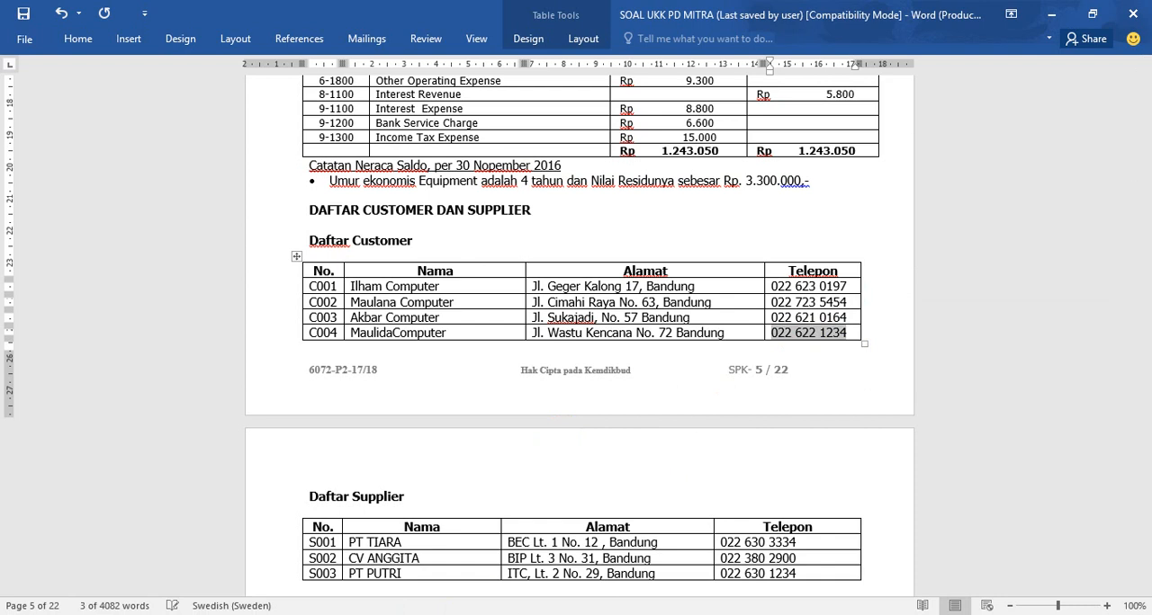
key("alt+Tab")
right_click(458, 186)
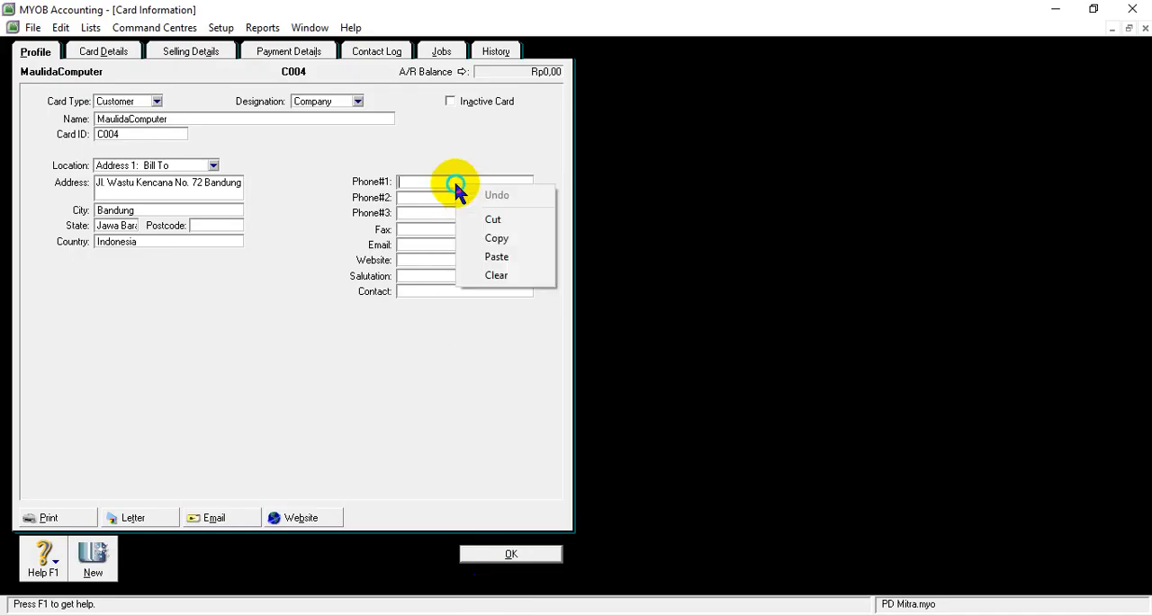
left_click(475, 255)
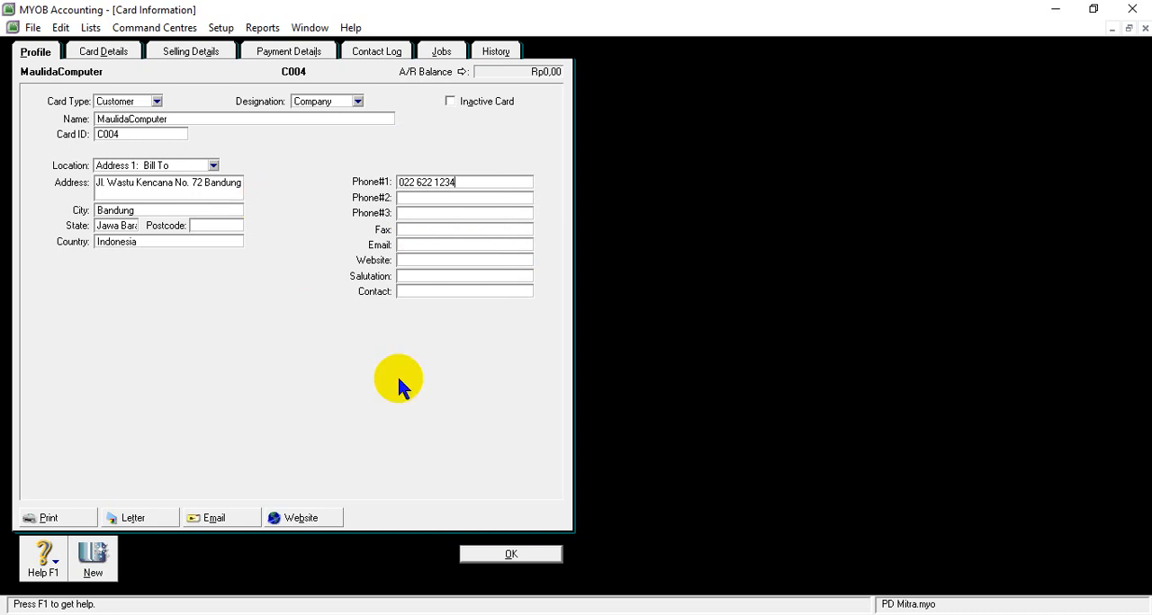
left_click(505, 552)
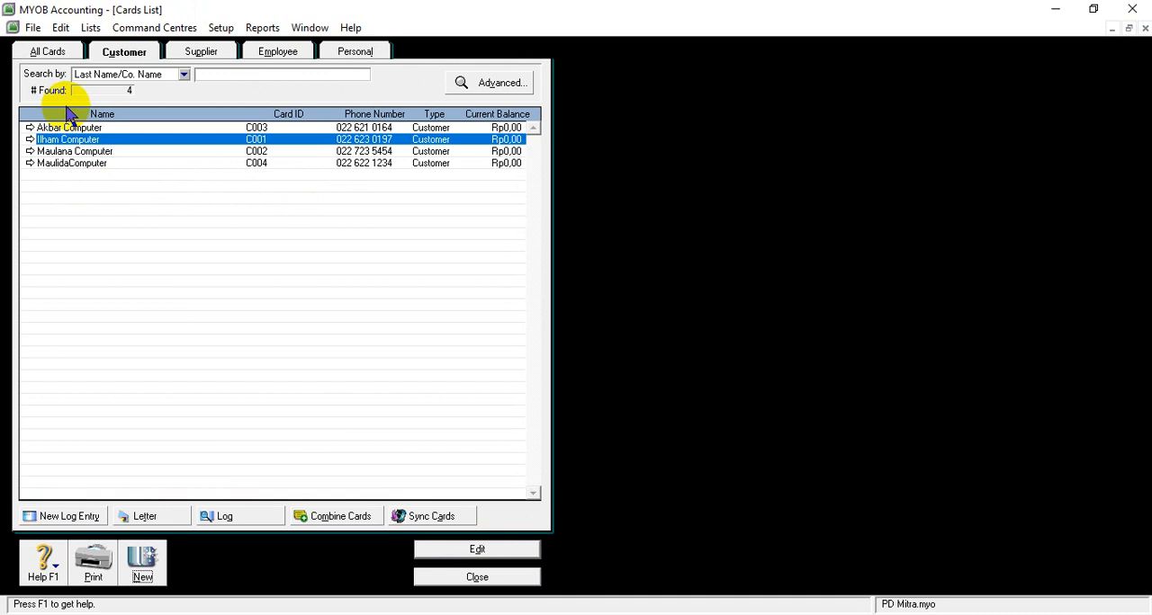
- Create a supplier card in MYOB named PT TIARA, copying the name from the Word supplier list, and set its card ID to S001
left_click(200, 54)
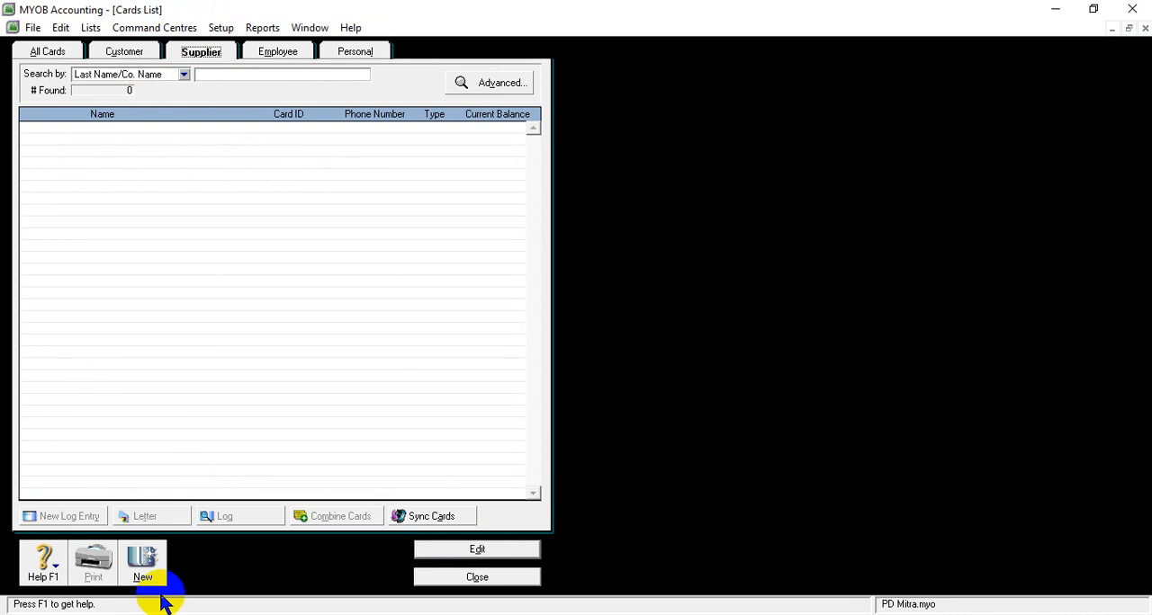
left_click(144, 567)
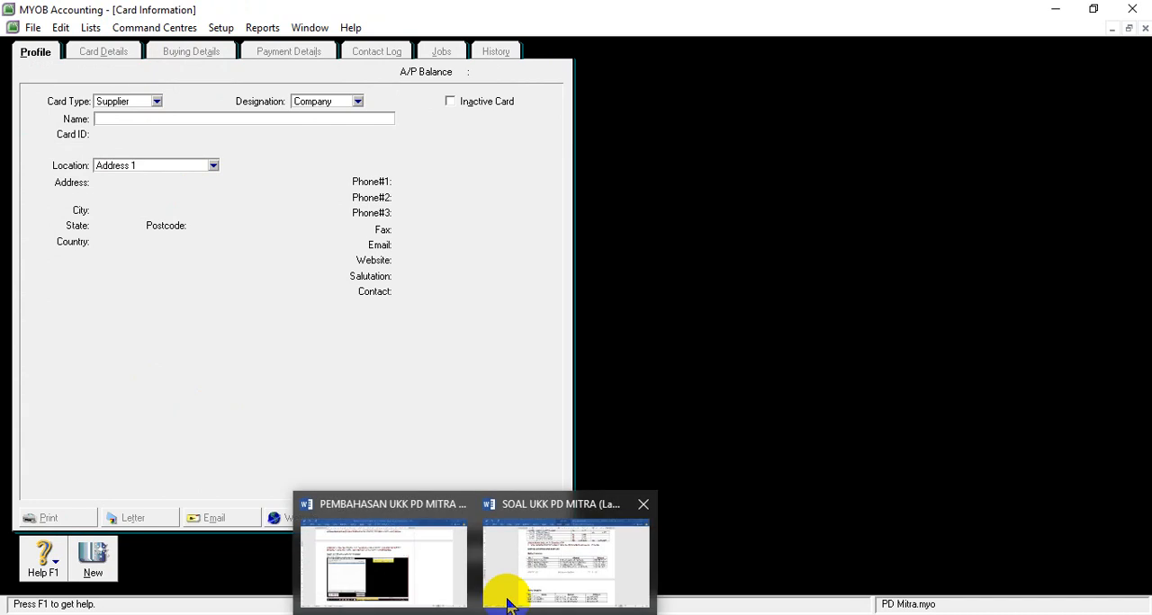
left_click(507, 595)
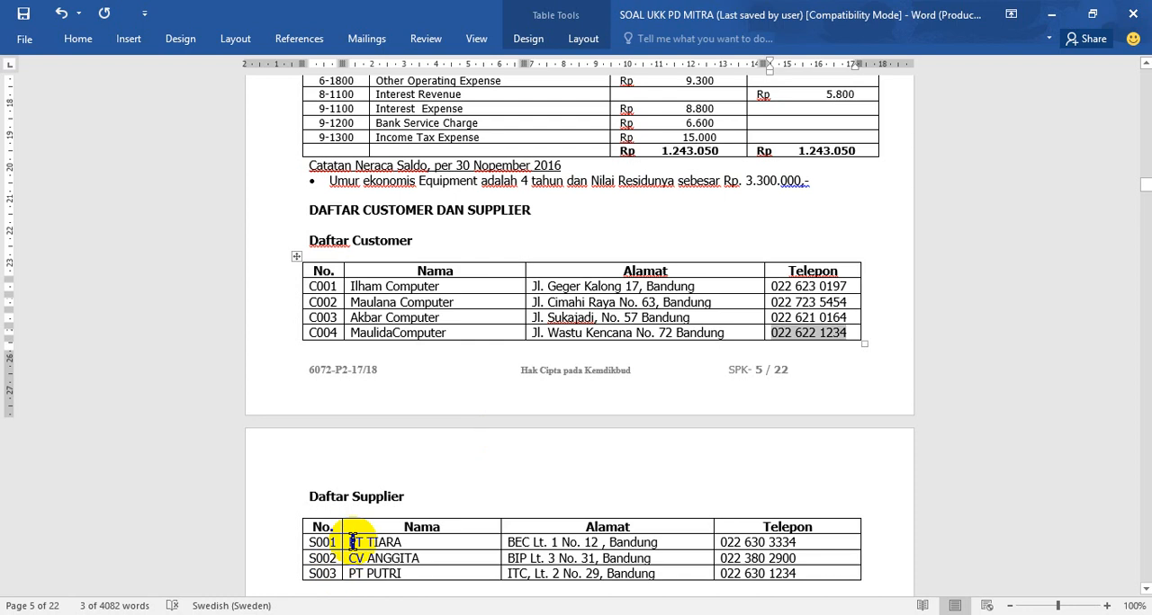
left_click_drag(351, 542, 410, 543)
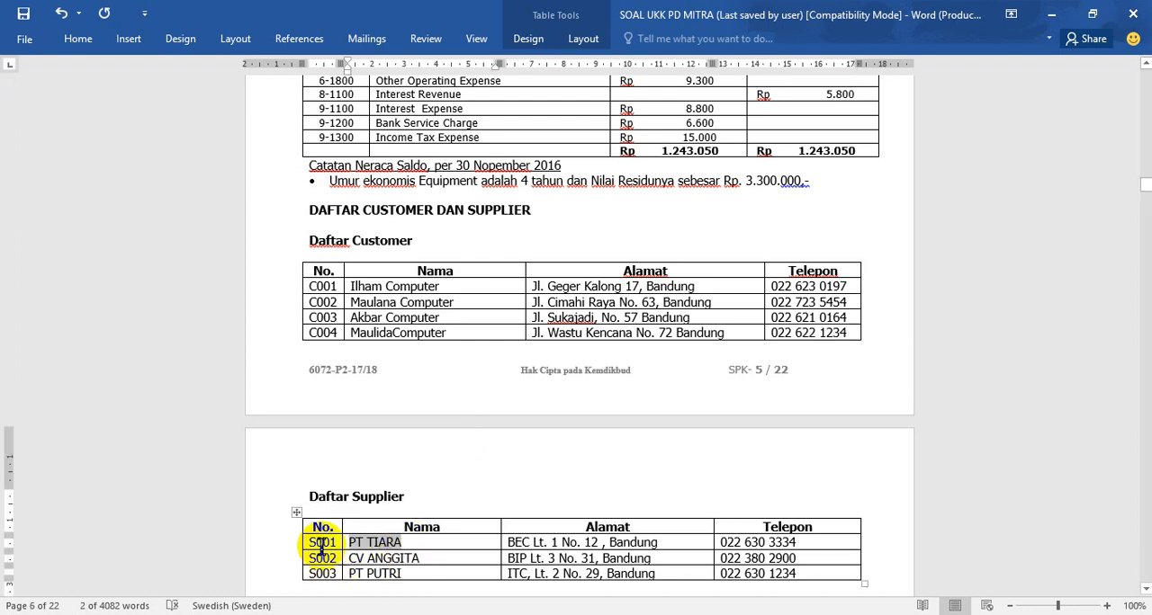
mouse_move(516, 614)
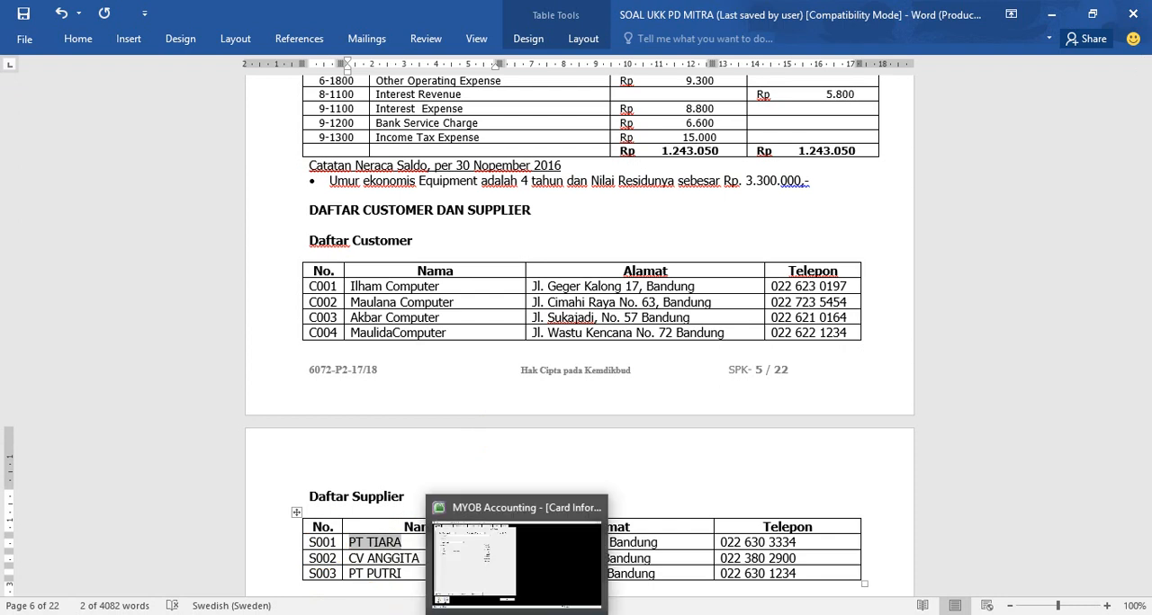
left_click(486, 562)
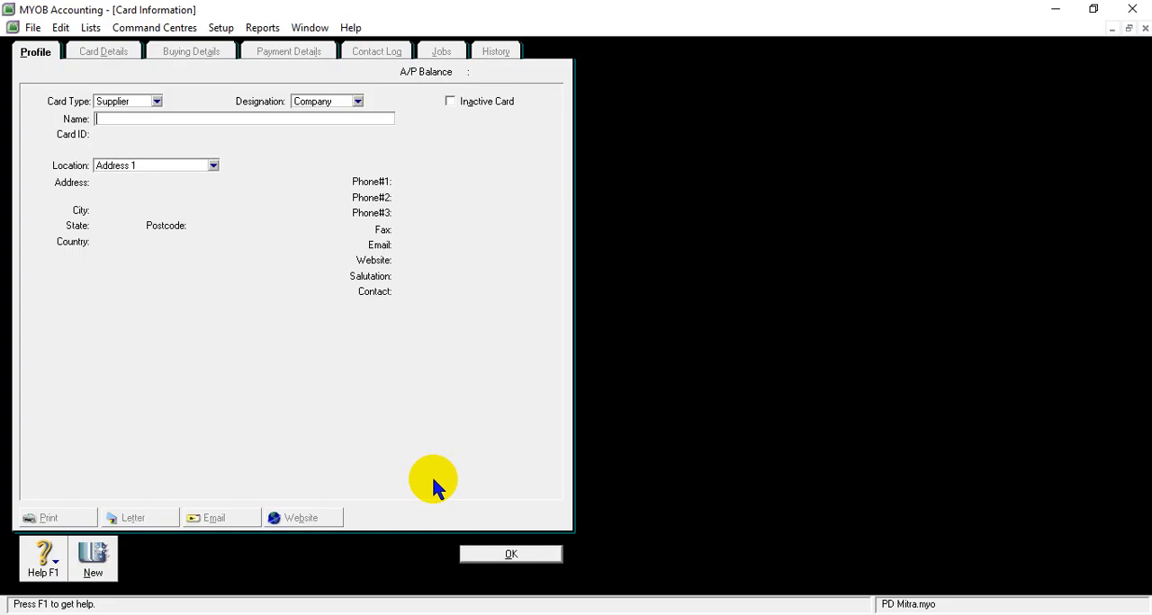
right_click(147, 119)
left_click(179, 194)
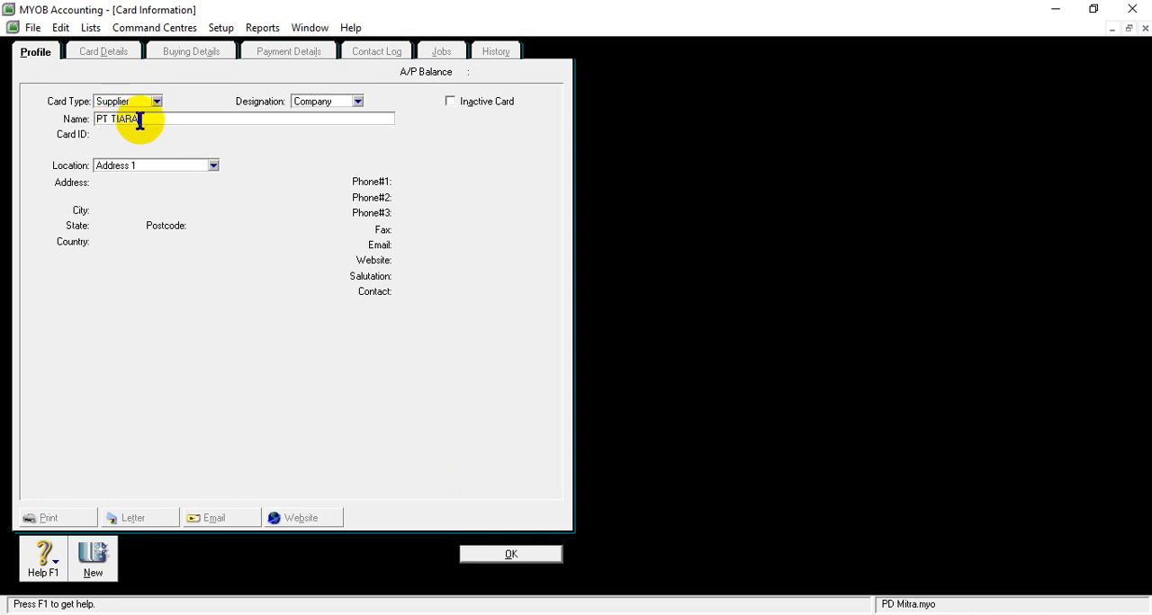
key("Tab")
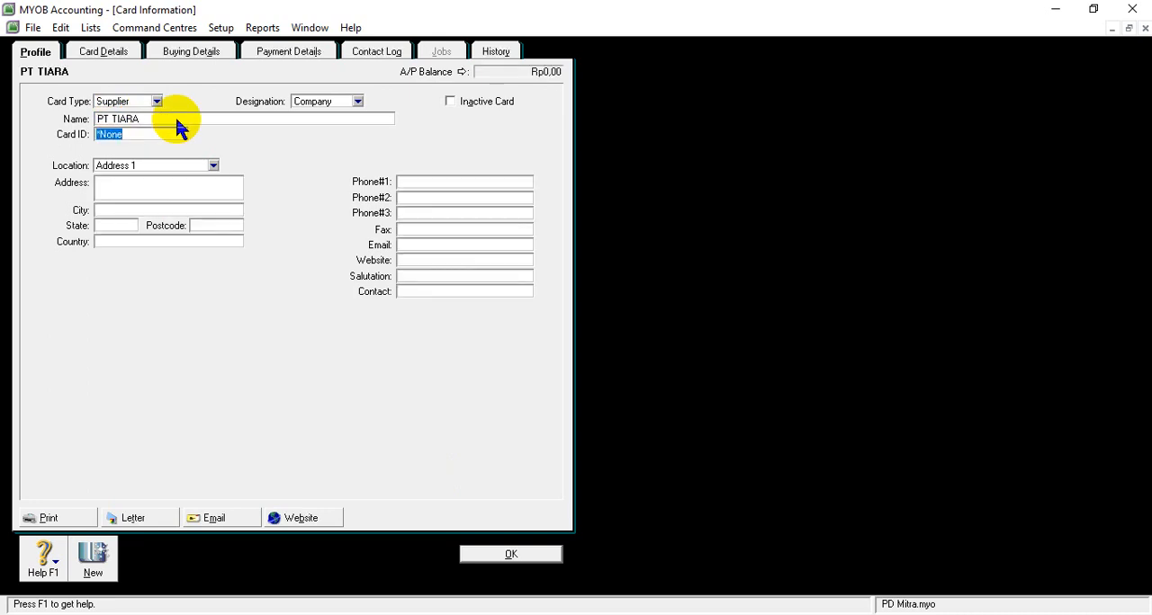
type("S001")
- Copy PT TIARA's address from the Word supplier list into the address field of its MYOB card
left_click(153, 186)
left_click(522, 590)
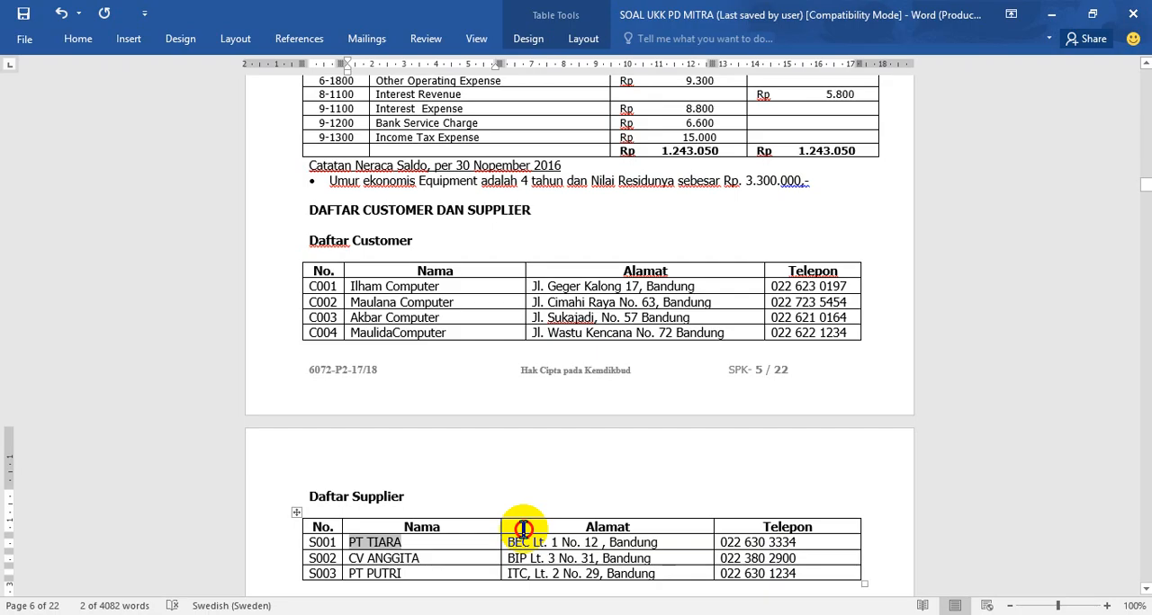
left_click_drag(510, 544, 658, 543)
key("ctrl+c")
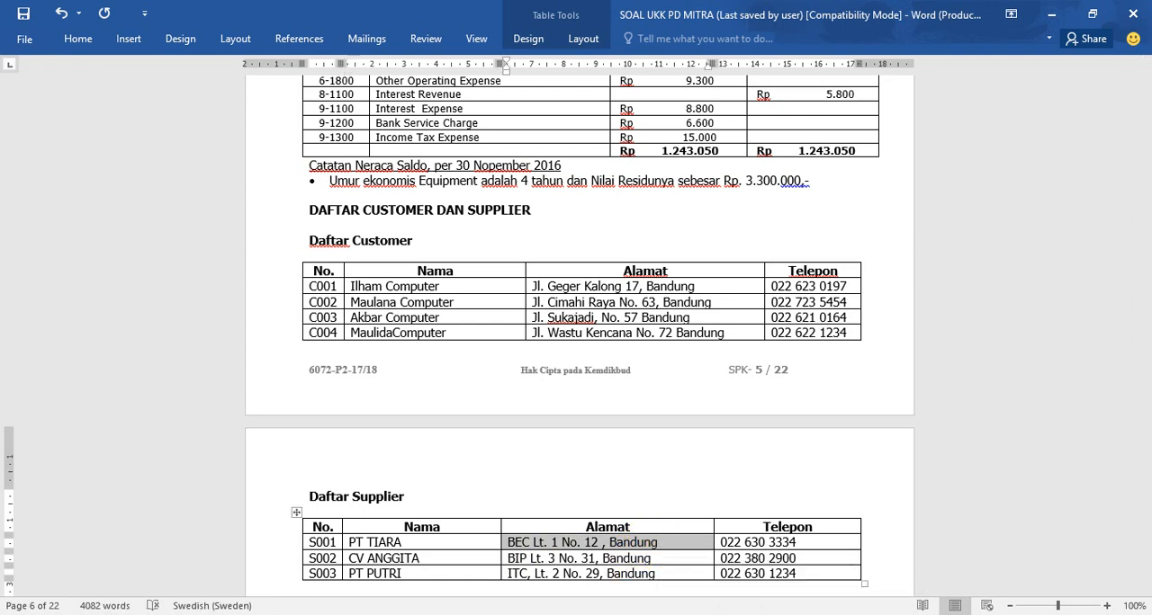
left_click(472, 613)
right_click(187, 194)
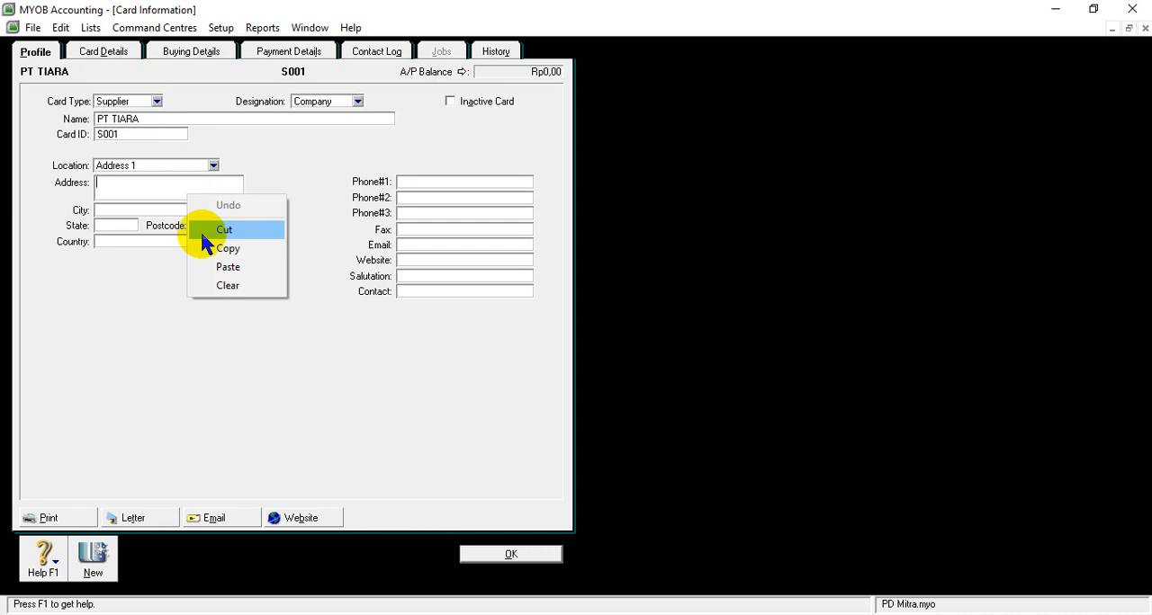
left_click(211, 269)
- Set the city to Bandung on PT TIARA's card
left_click(139, 210)
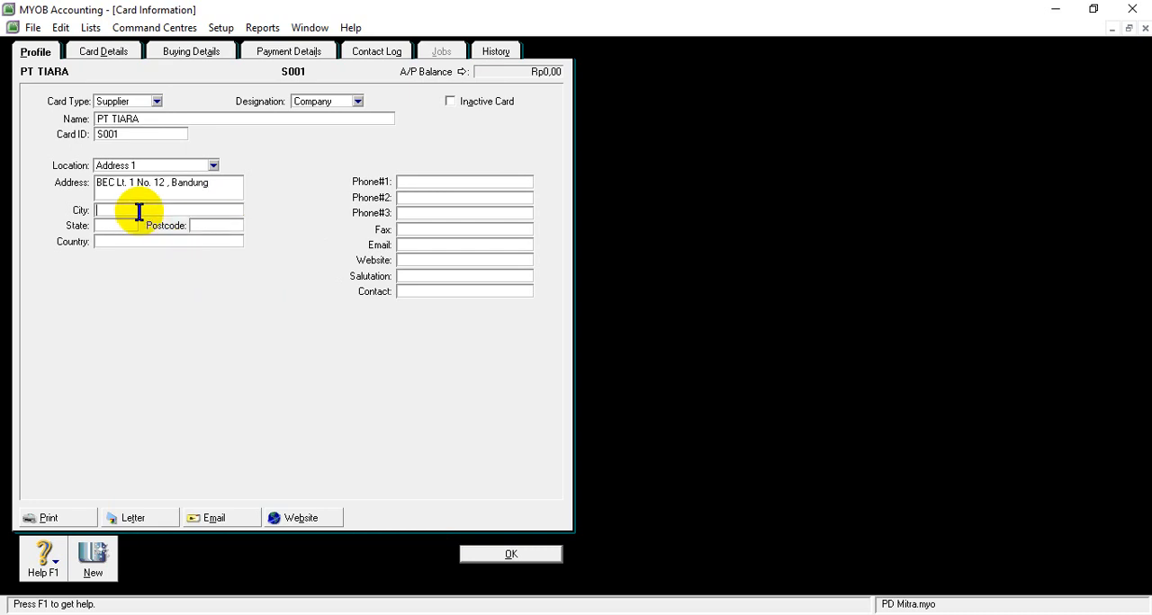
type("BandungJa")
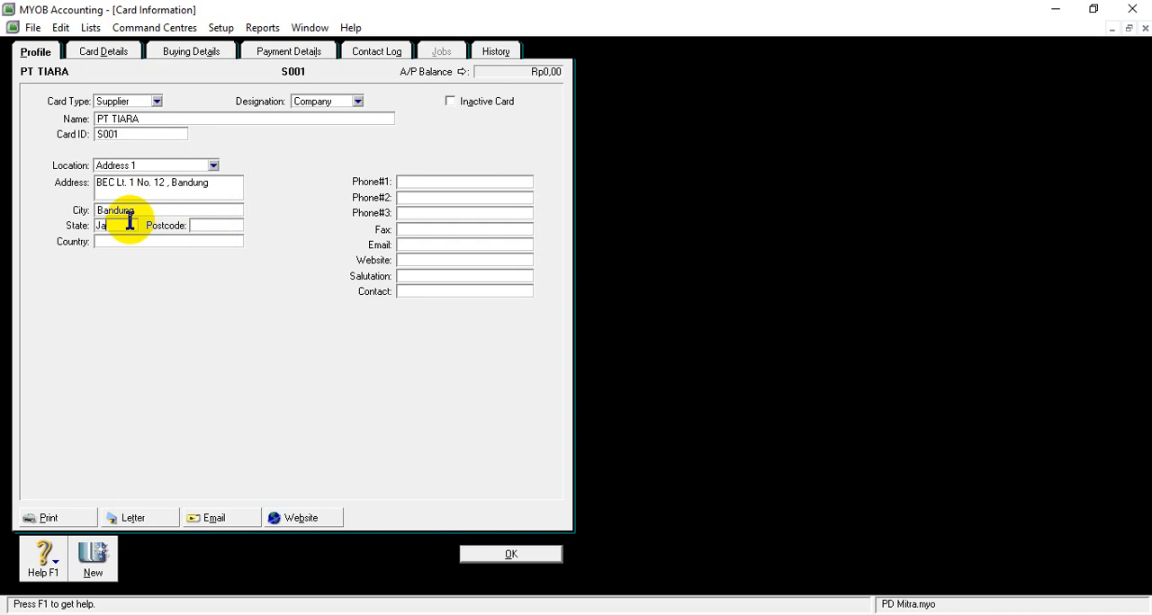
type("wa Barat")
- Enter Jawa Barat as the state on PT TIARA's card, correcting the capitalisation of the second word
right_click(130, 225)
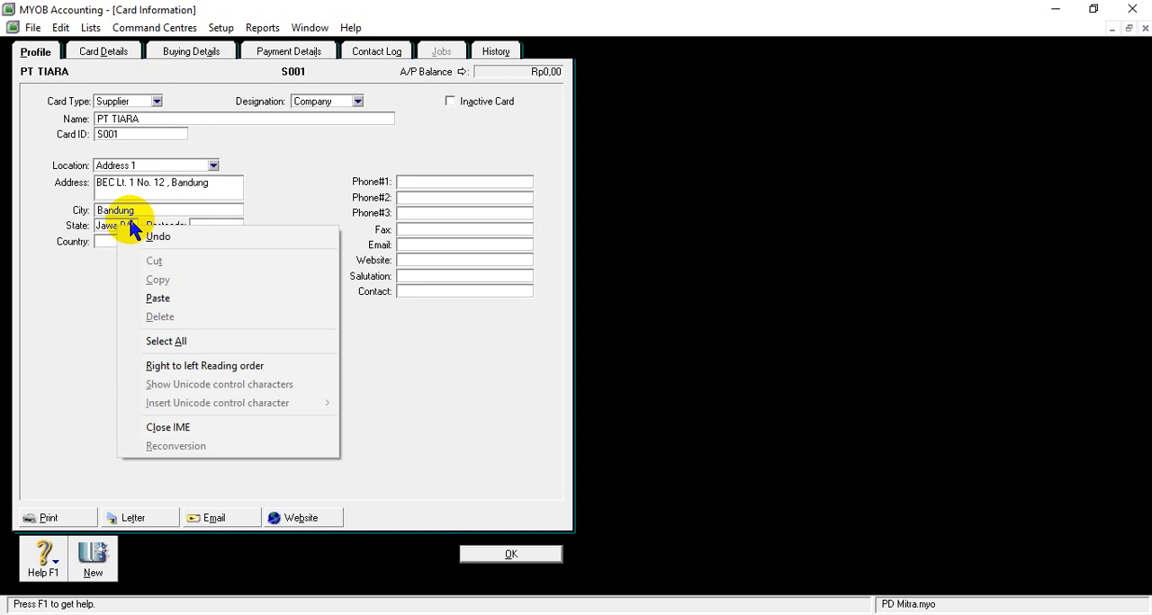
left_click(130, 222)
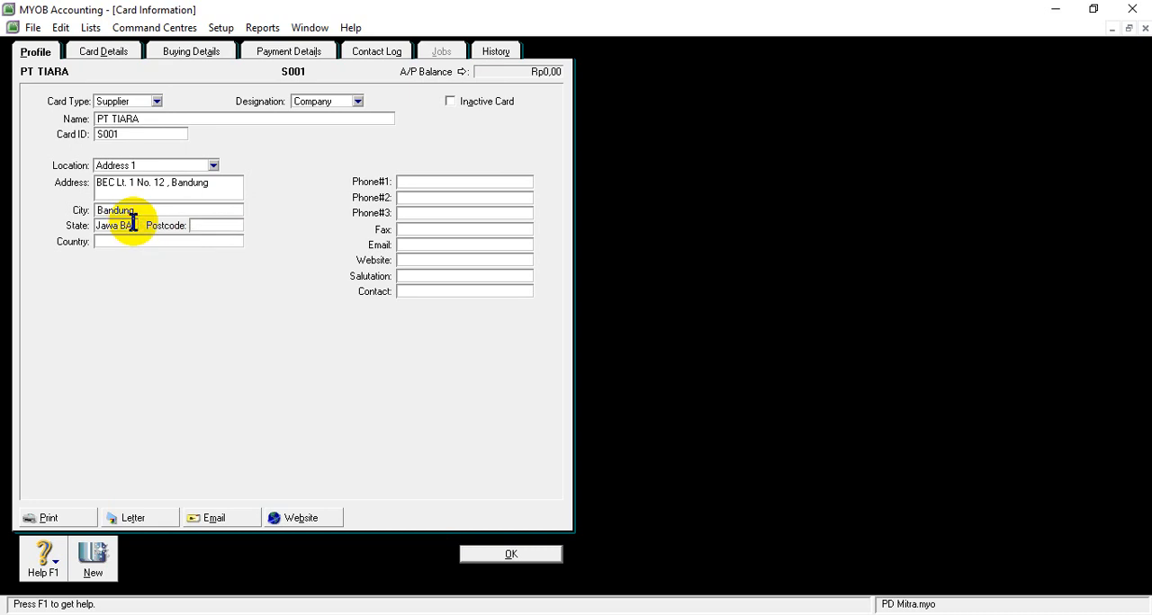
type("ag")
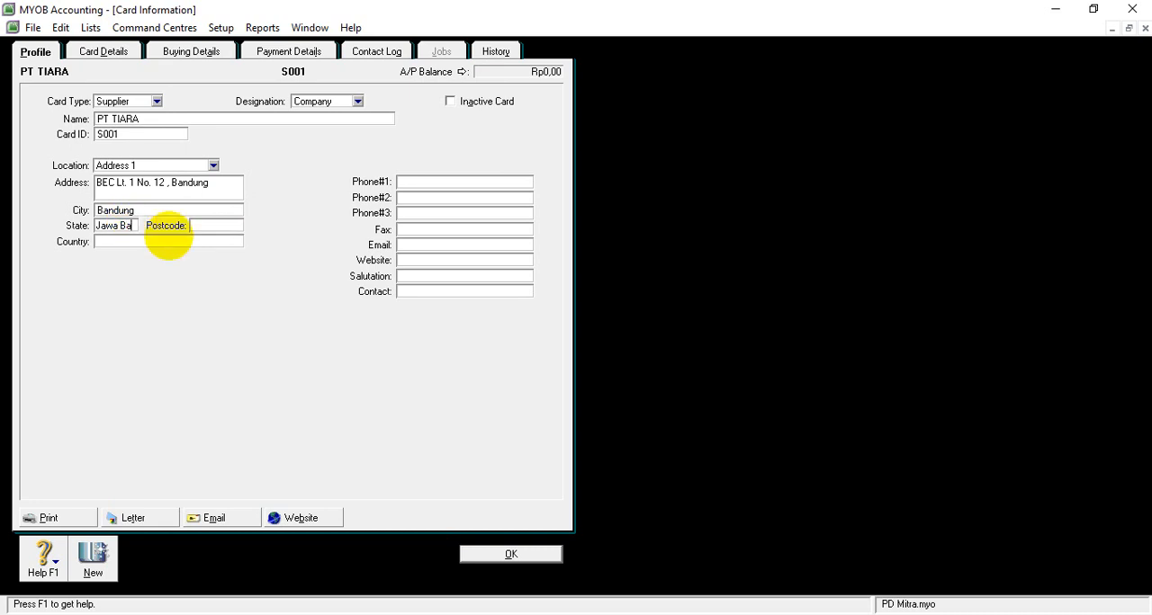
key("BackSpace")
type("r")
right_click(144, 229)
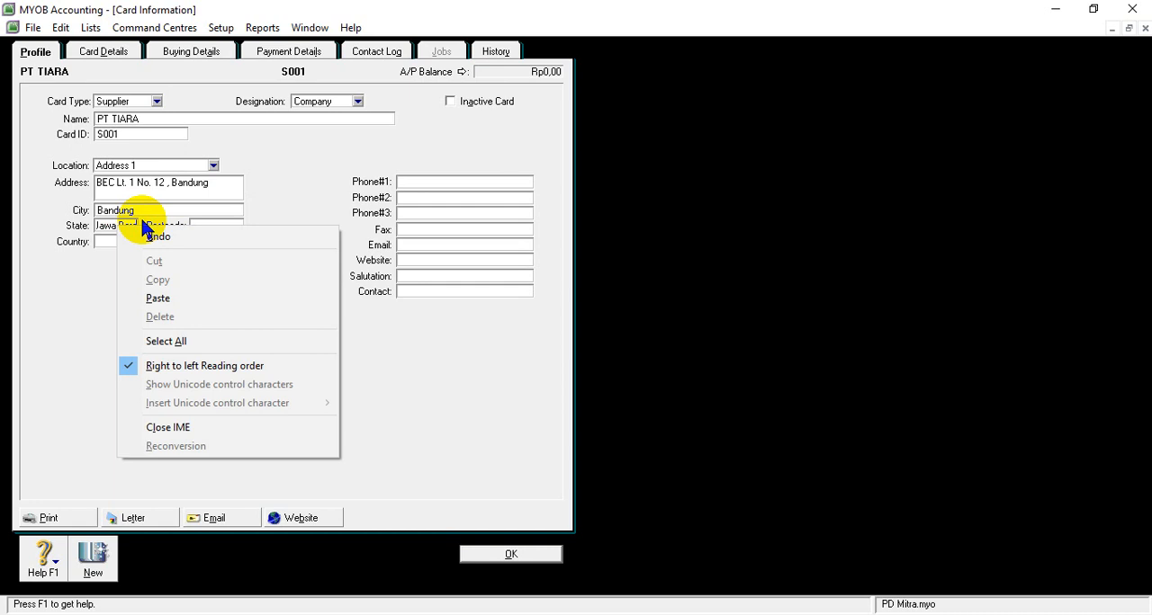
key("Escape")
type("at")
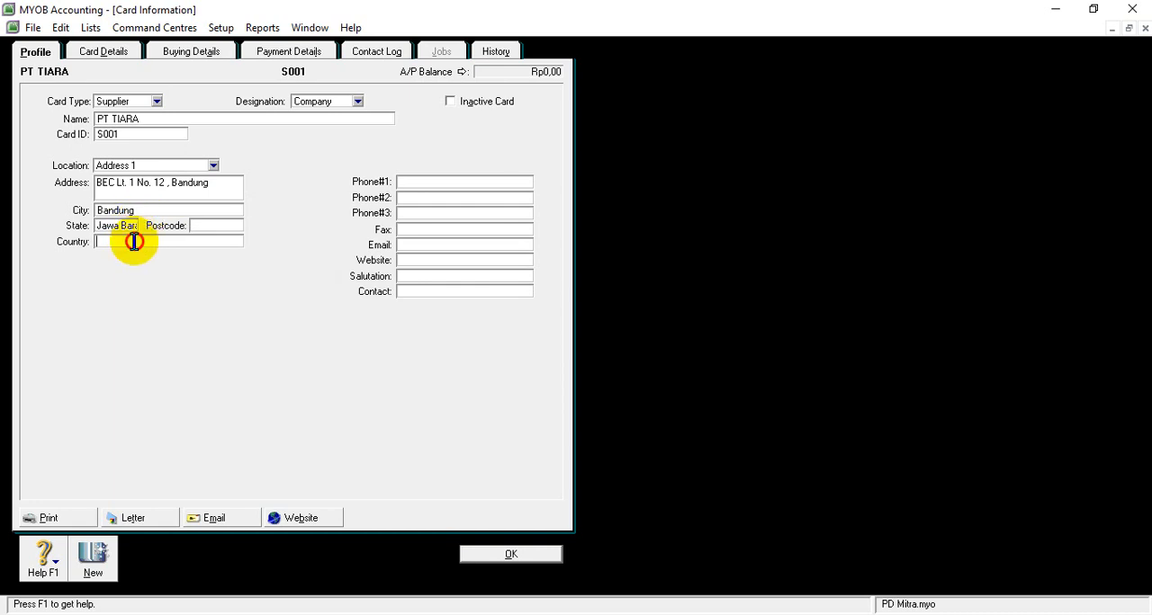
- Enter Indonesia as the country on PT TIARA's card
right_click(134, 241)
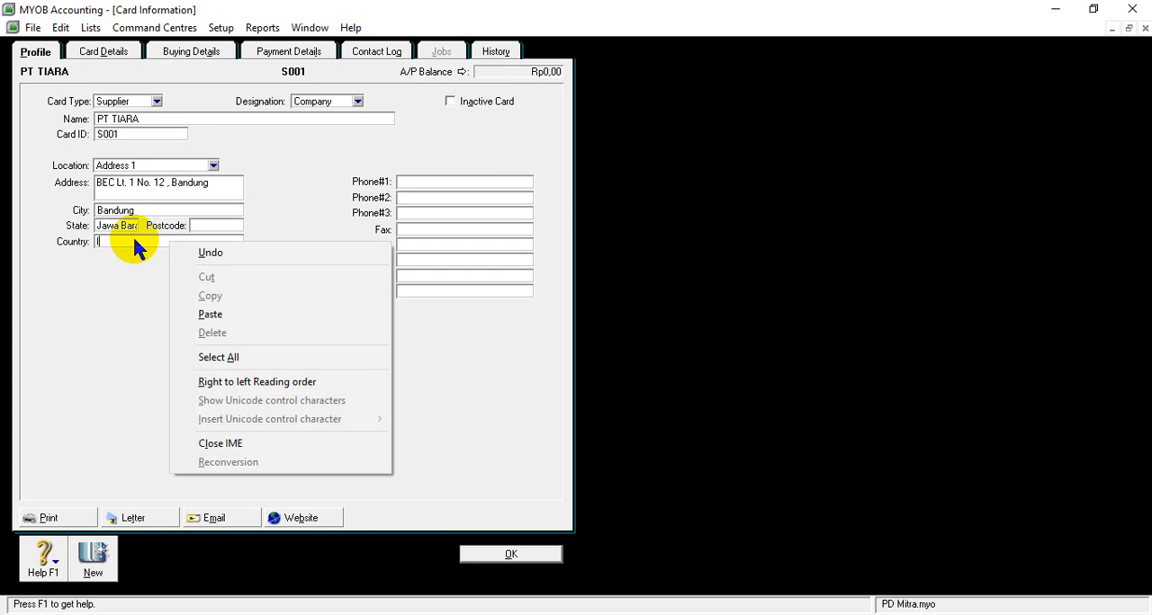
key("Escape")
type("In")
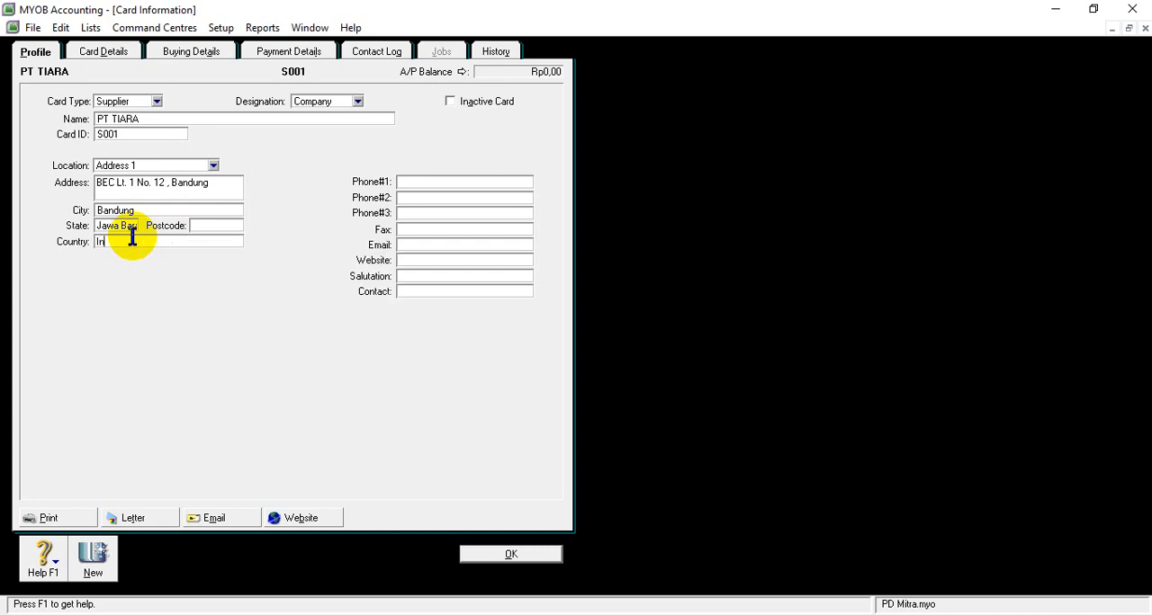
type("donesi")
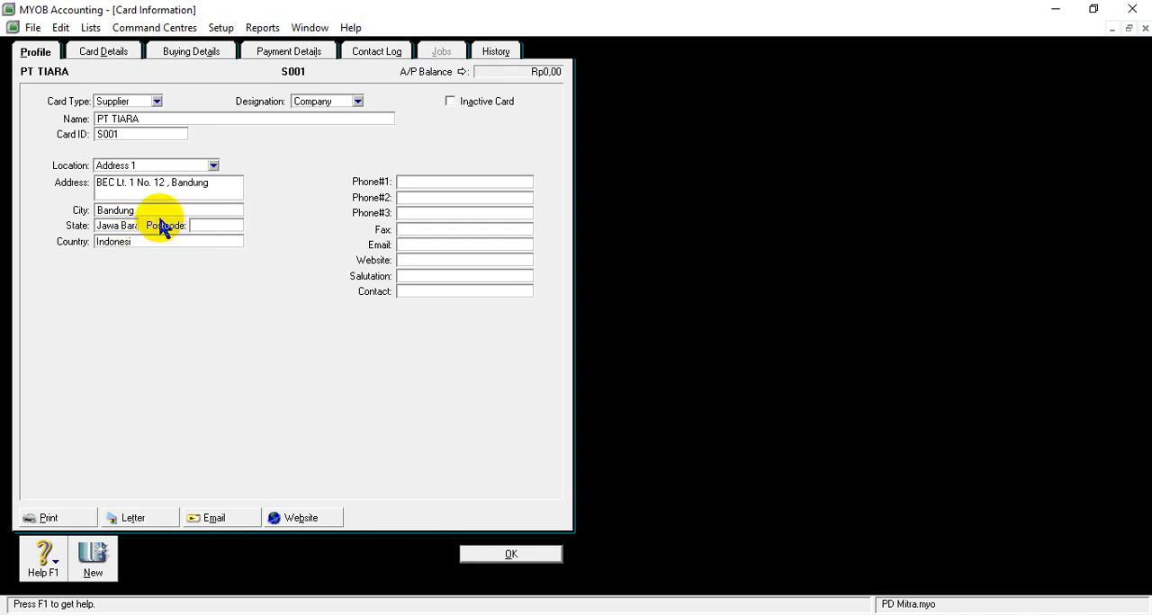
type("a")
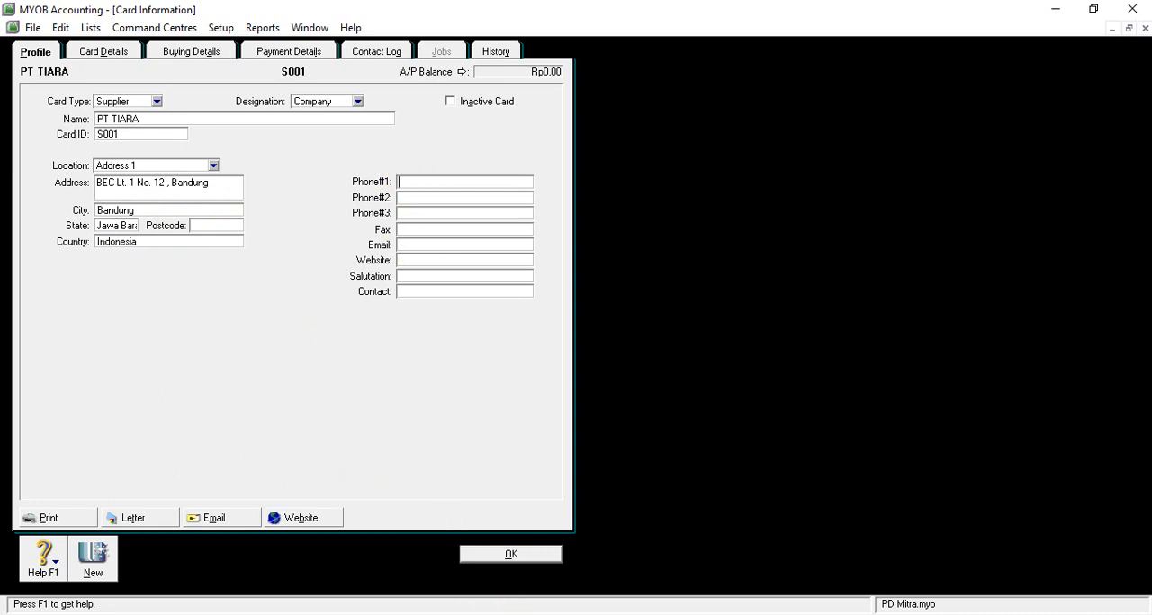
- Copy the phone number from the S003 row of the Word supplier list into PT TIARA's first phone field in MYOB and save the card
mouse_move(518, 612)
left_click(517, 589)
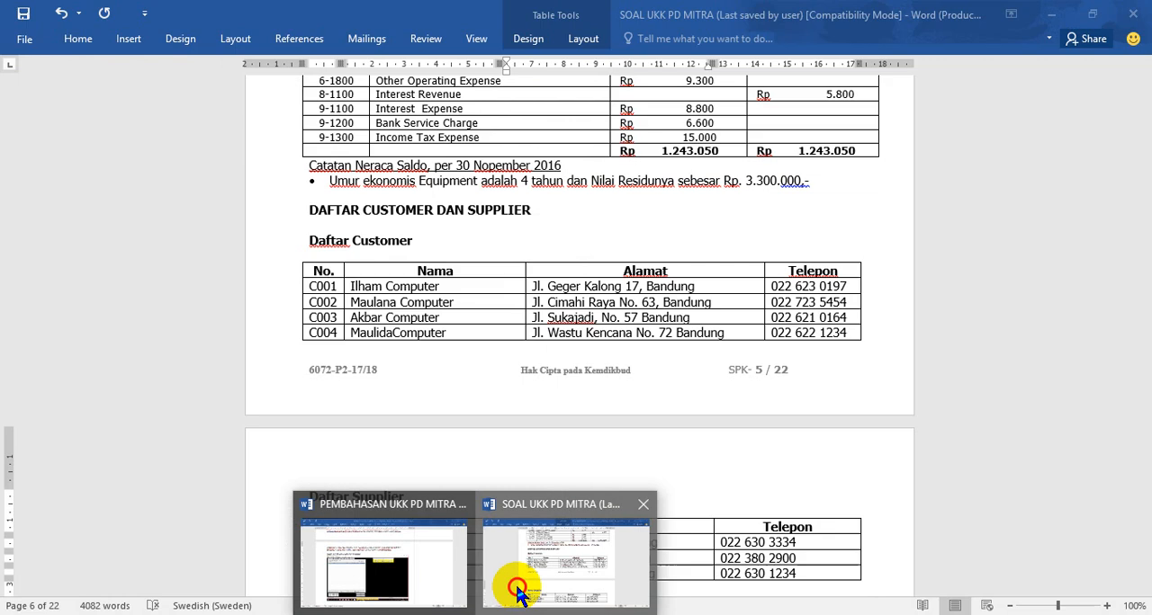
left_click(720, 544)
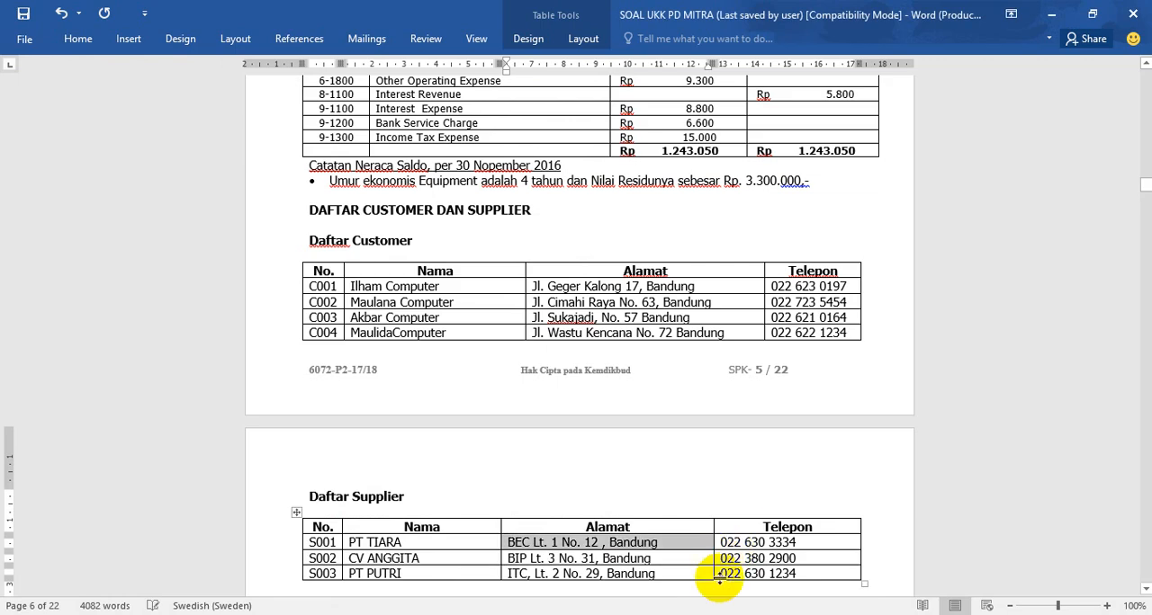
left_click_drag(723, 574, 795, 572)
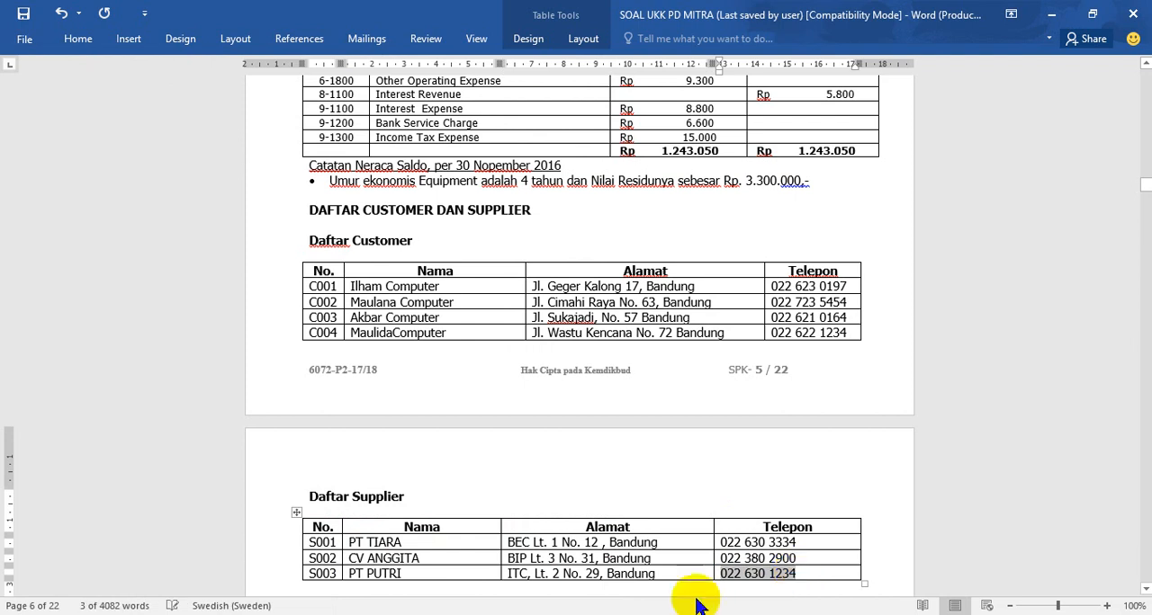
key("alt+Tab")
right_click(448, 180)
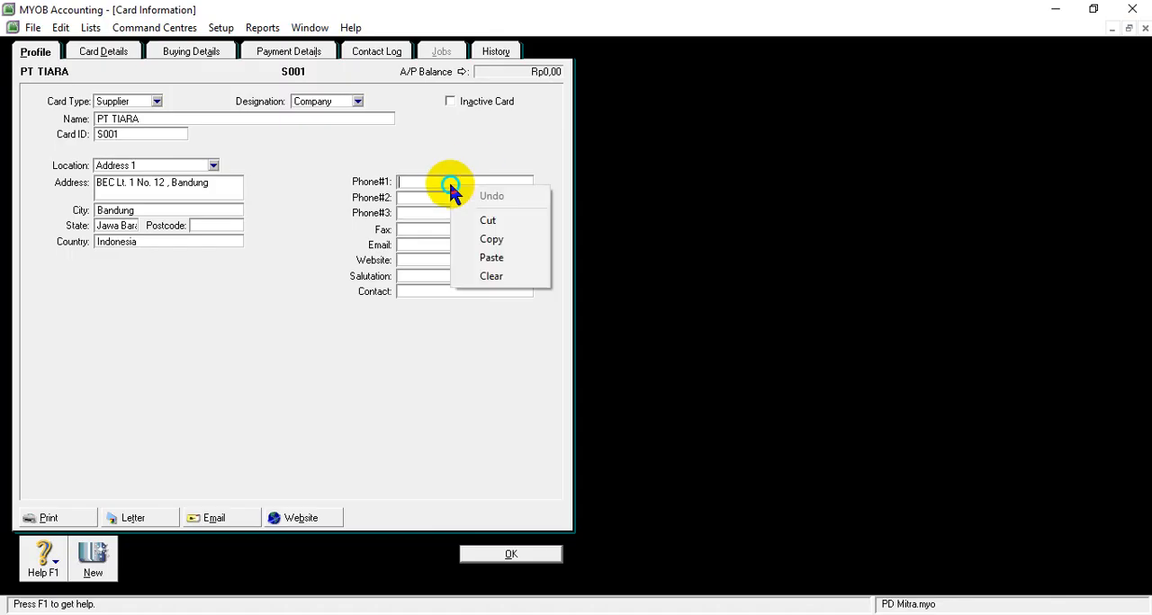
left_click(484, 258)
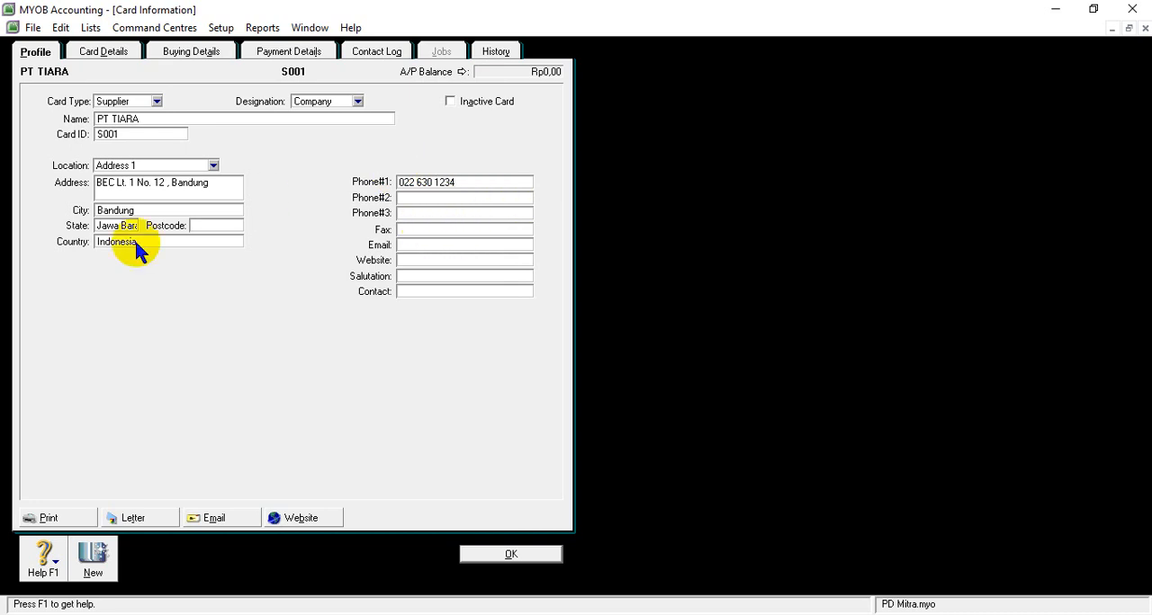
left_click(507, 556)
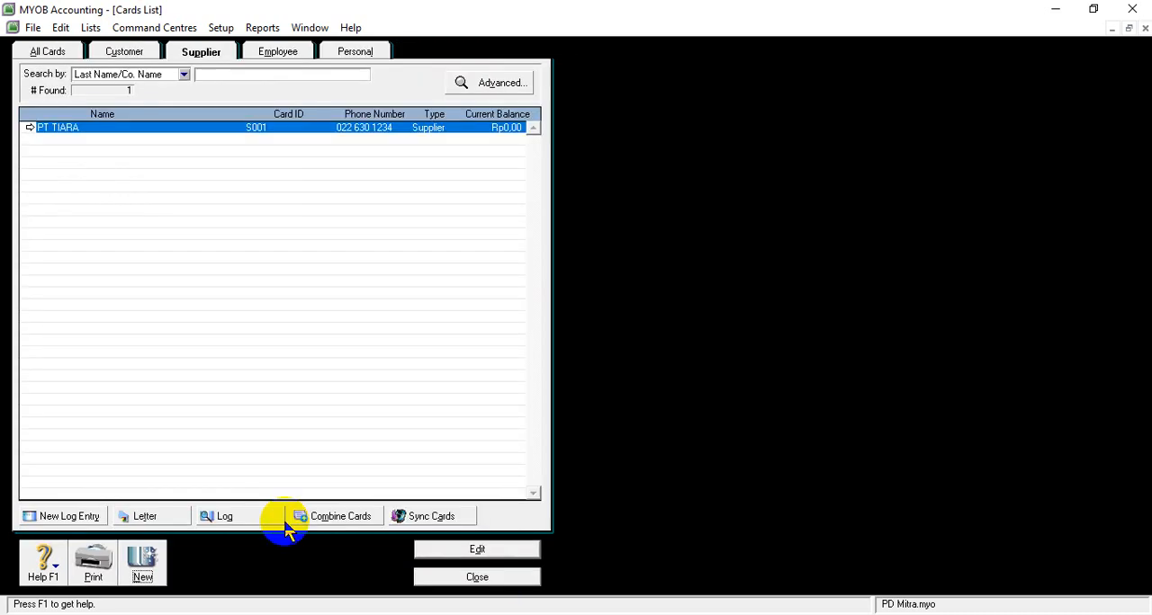
- Create another supplier card in MYOB and name it CV ANGGITA, copying the name from the Word supplier list
left_click(157, 567)
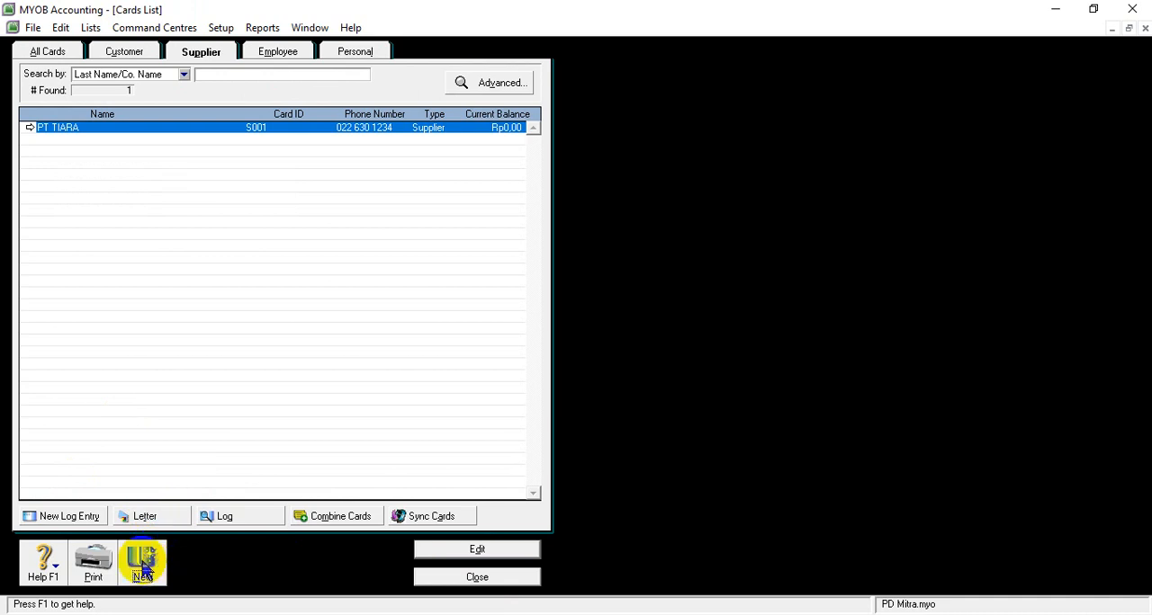
left_click(144, 569)
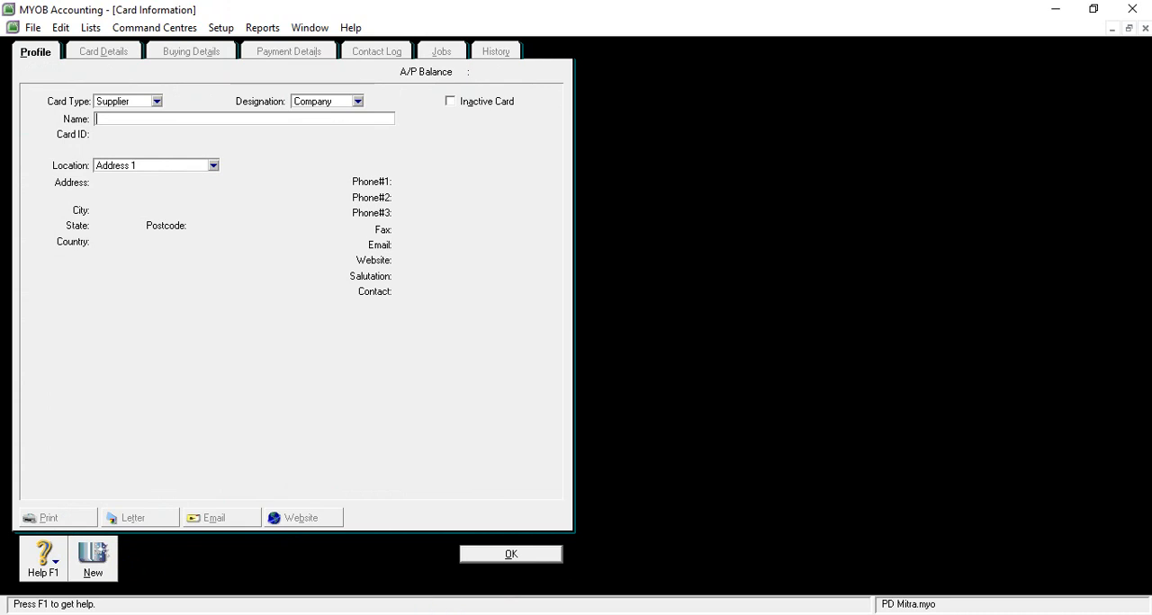
left_click(573, 549)
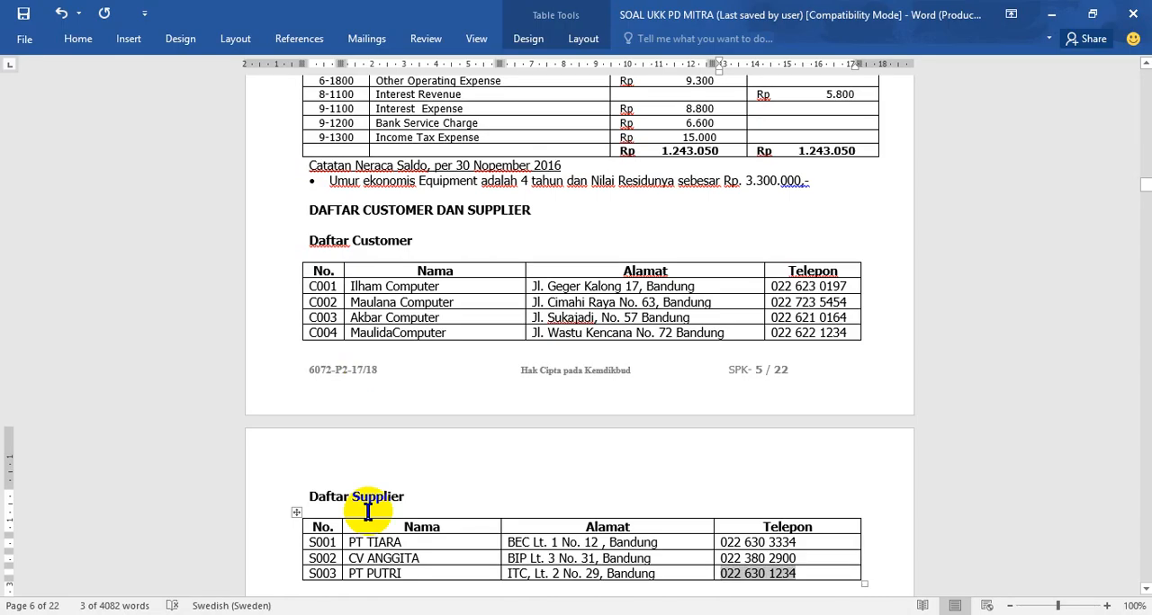
left_click_drag(350, 559, 421, 559)
key("ctrl+c")
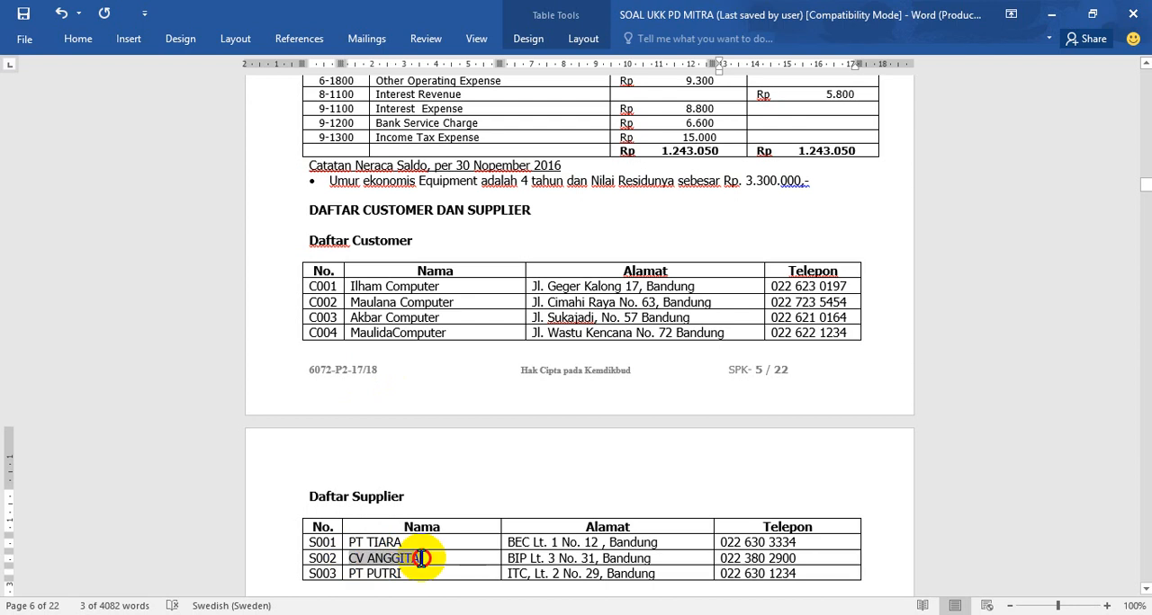
right_click(421, 558)
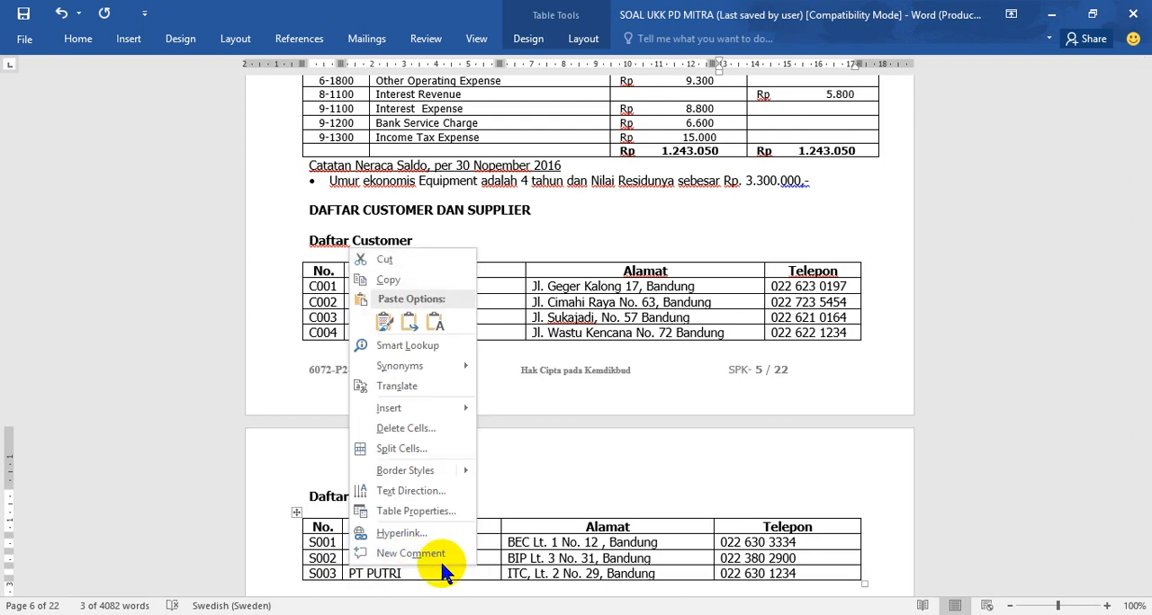
key("Escape")
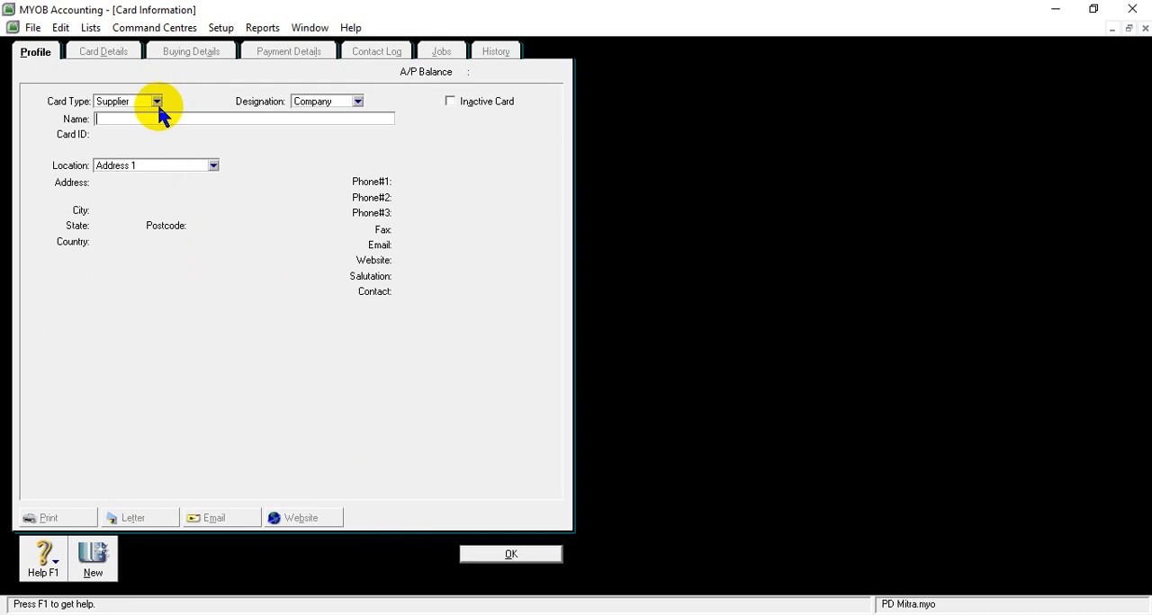
right_click(149, 120)
left_click(167, 190)
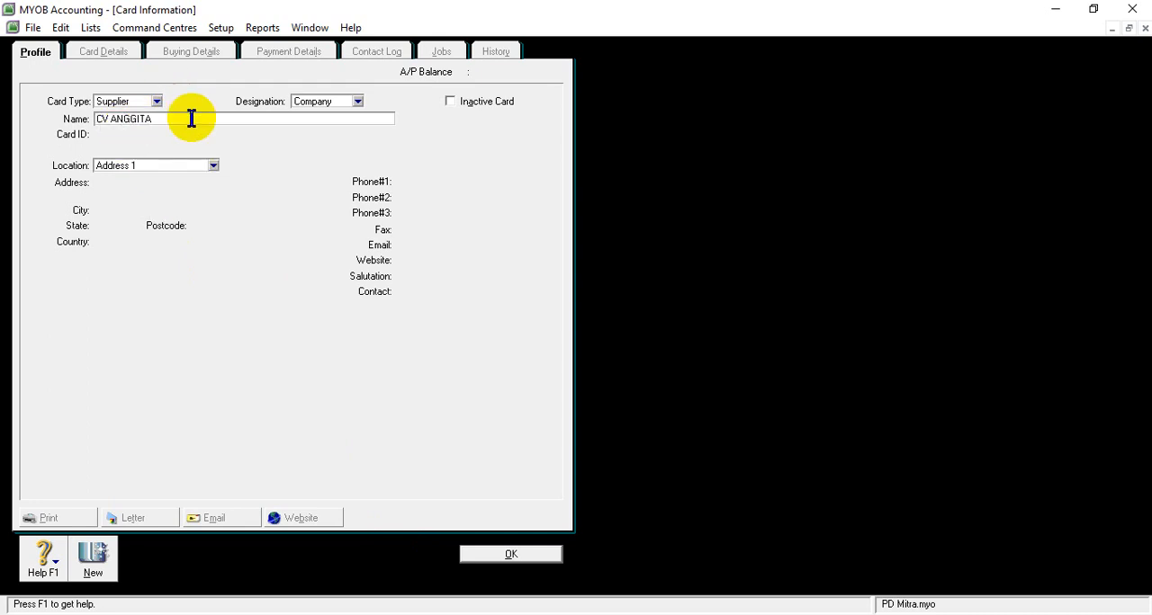
key("Tab")
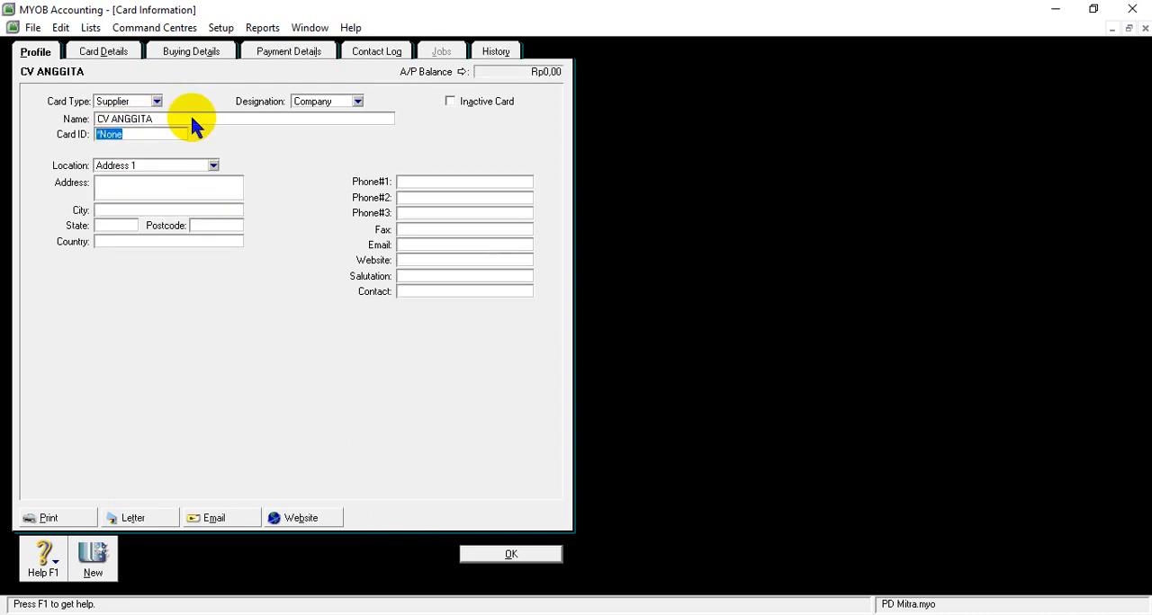
- Set the card ID of CV ANGGITA's supplier card to S002
type("S002")
left_click(153, 186)
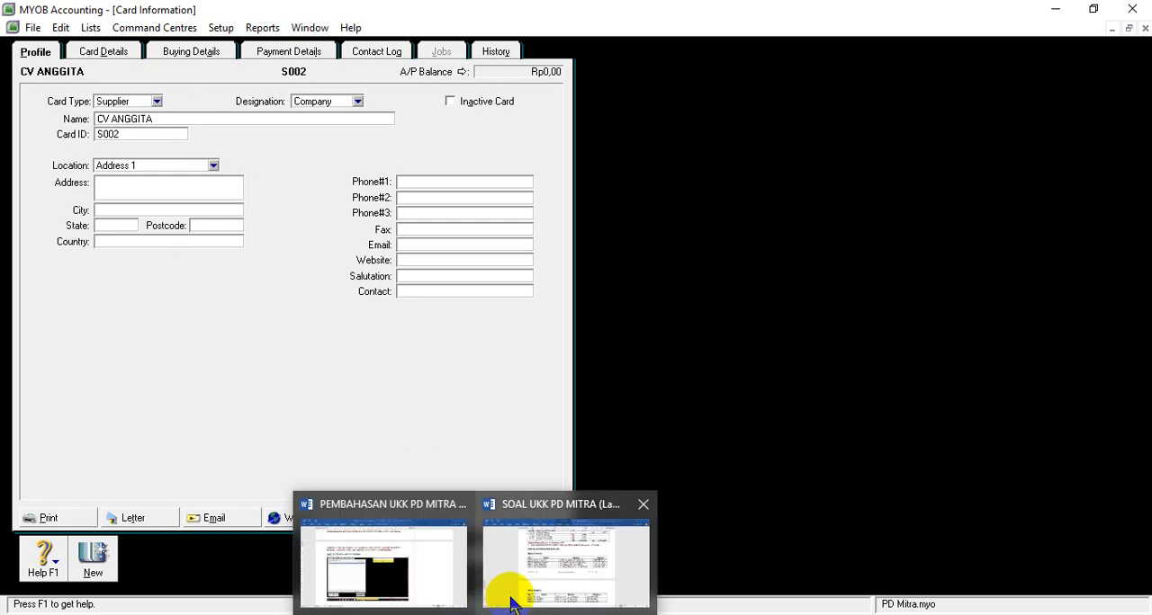
- Copy the address from the S002 row of the Word supplier list into the address field of CV ANGGITA's card in MYOB
mouse_move(513, 598)
left_click(513, 601)
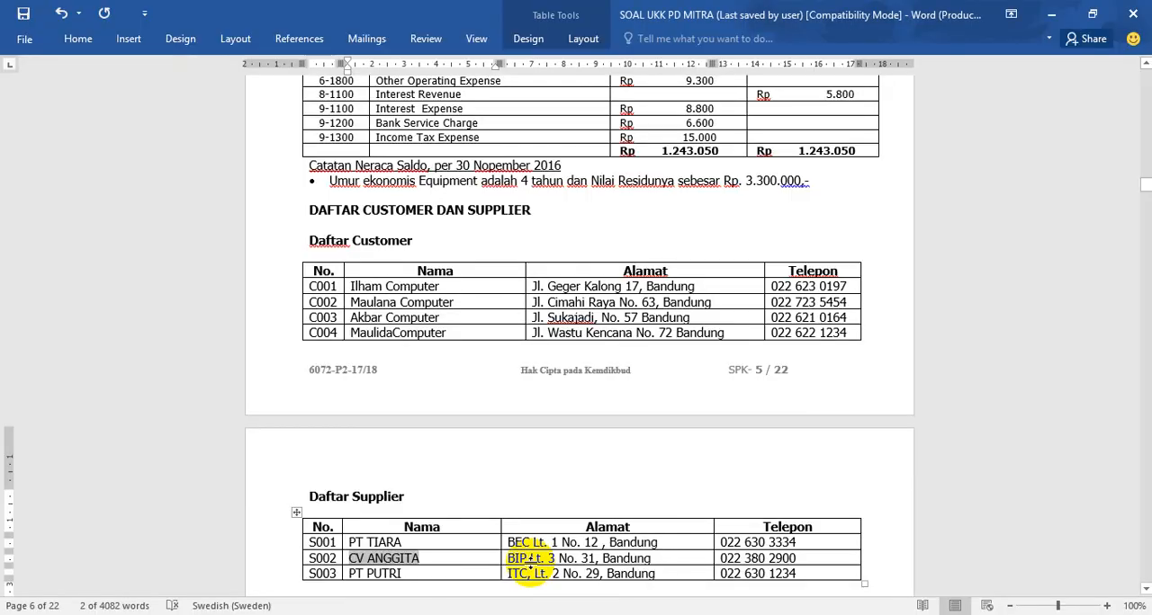
left_click_drag(504, 558, 653, 558)
key("ctrl+c")
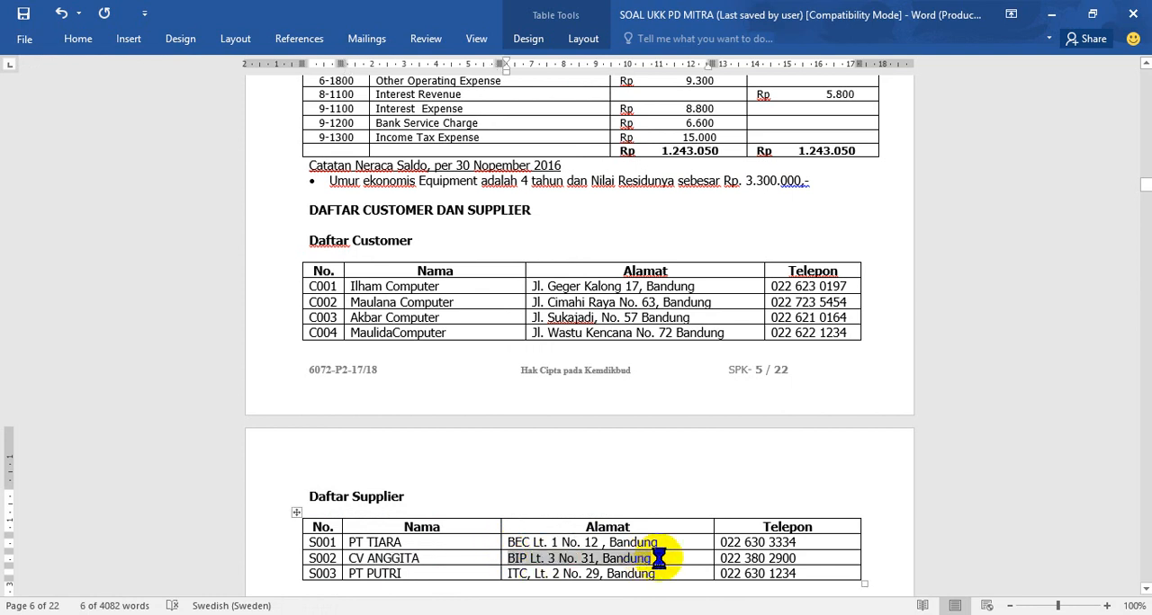
left_click(480, 614)
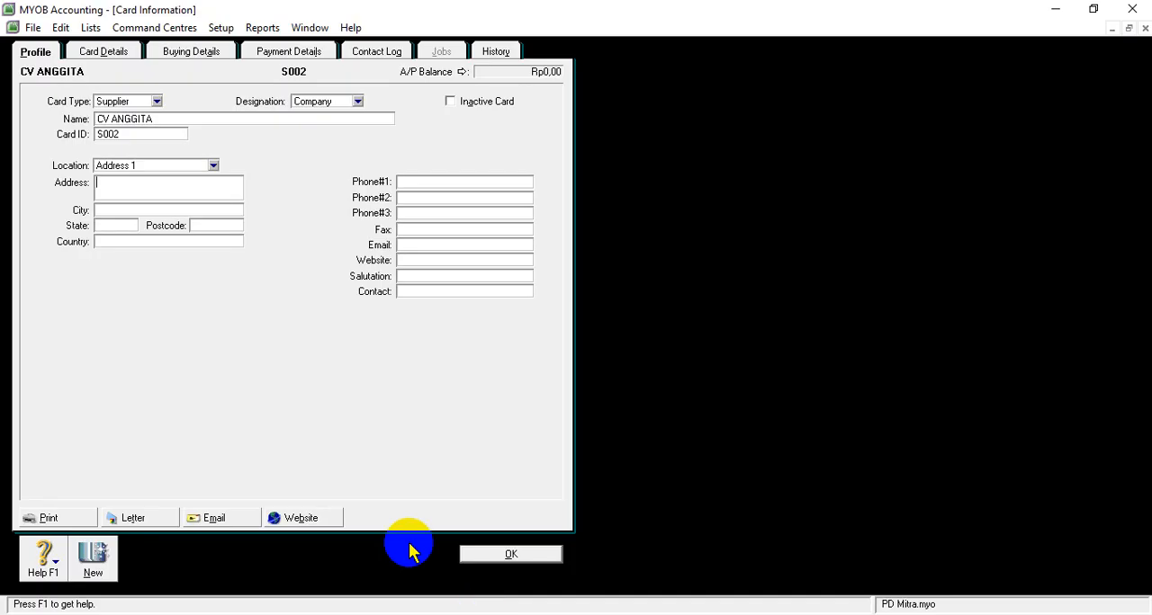
right_click(207, 191)
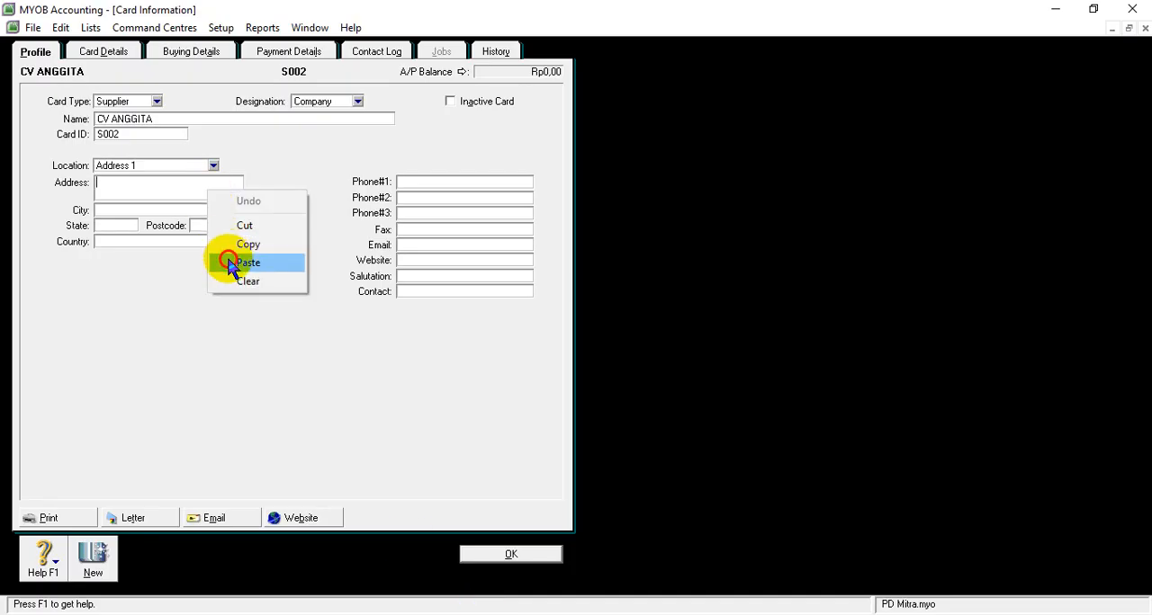
left_click(231, 260)
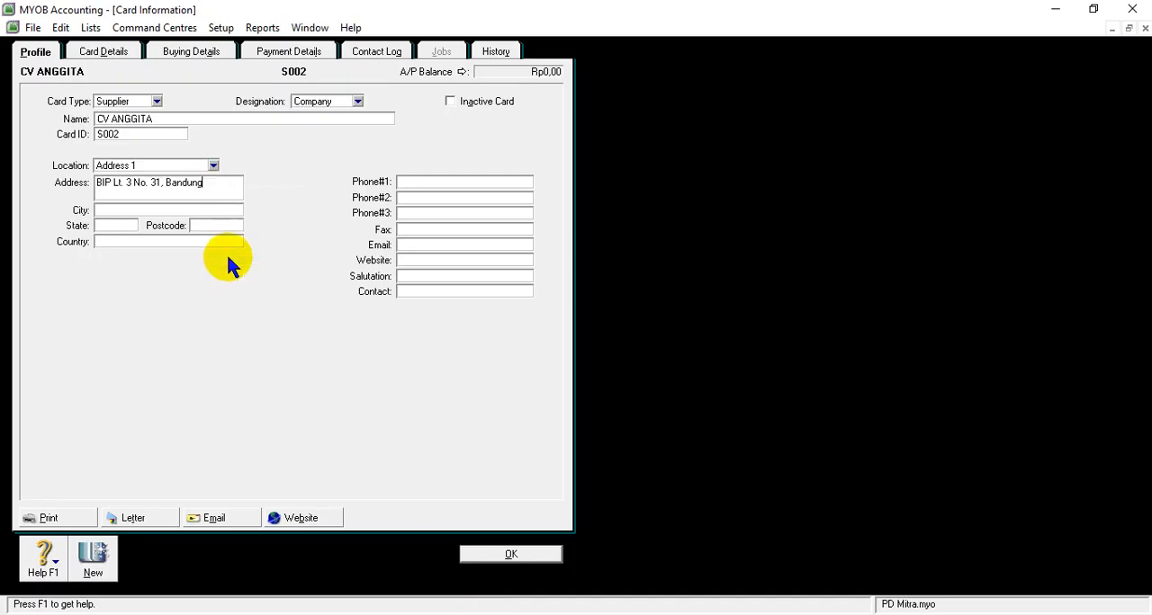
- Enter Bandung as the city on CV ANGGITA's card
type("Ban")
right_click(115, 210)
left_click(114, 208)
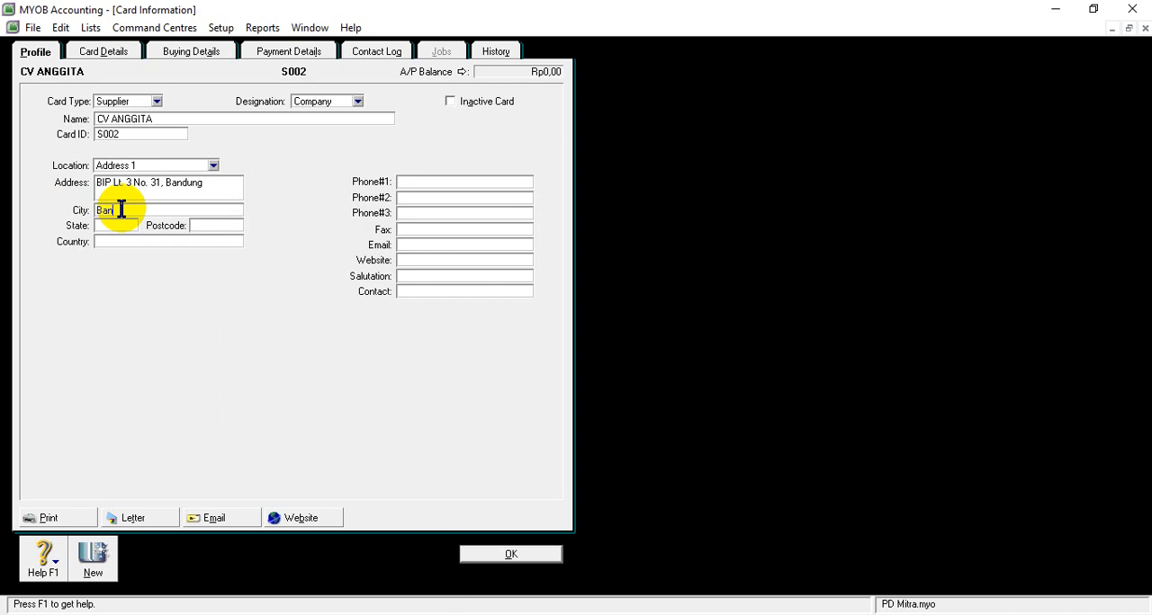
key("BackSpace")
right_click(122, 210)
key("Escape")
type("d")
right_click(121, 209)
left_click(123, 209)
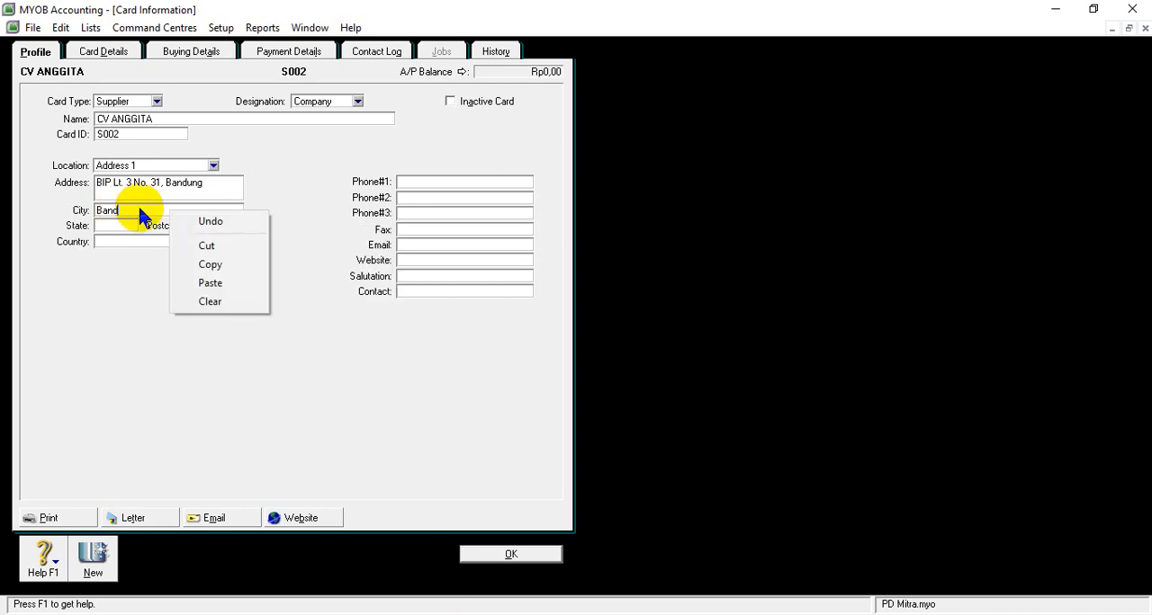
left_click(139, 209)
type("ung")
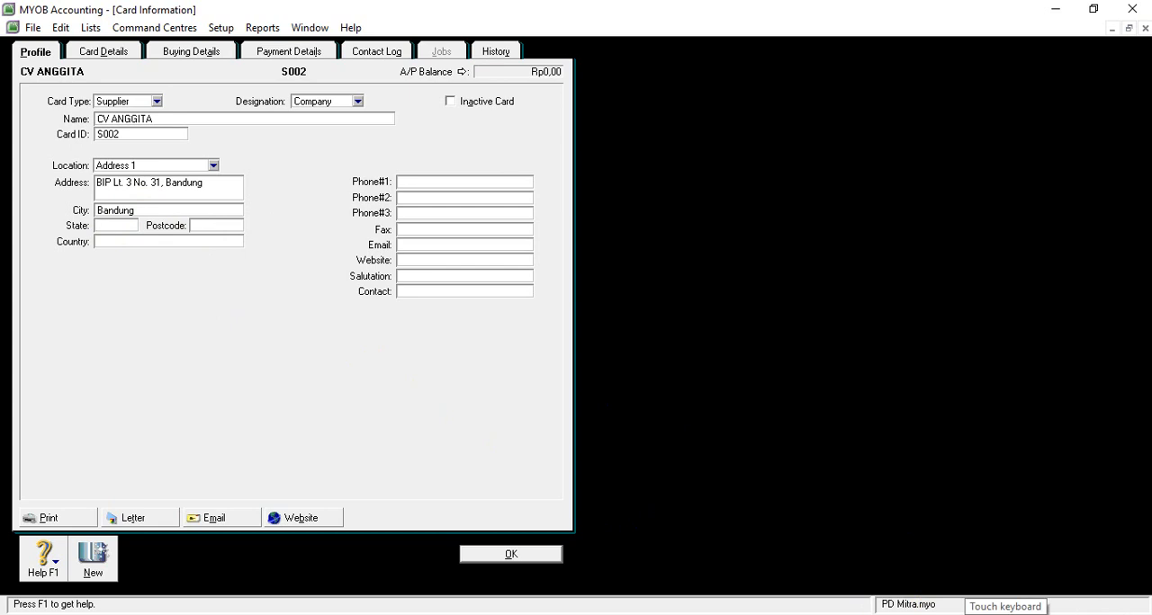
- Enter Jawa barat as the state on CV ANGGITA's card using the on-screen touch keyboard
left_click(1005, 614)
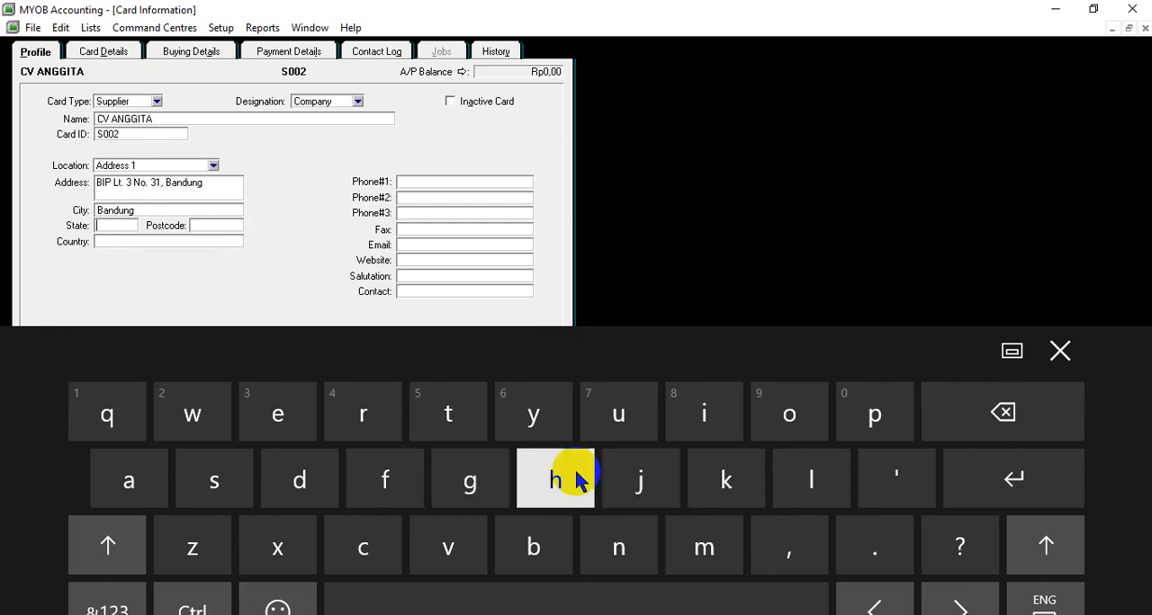
left_click(617, 484)
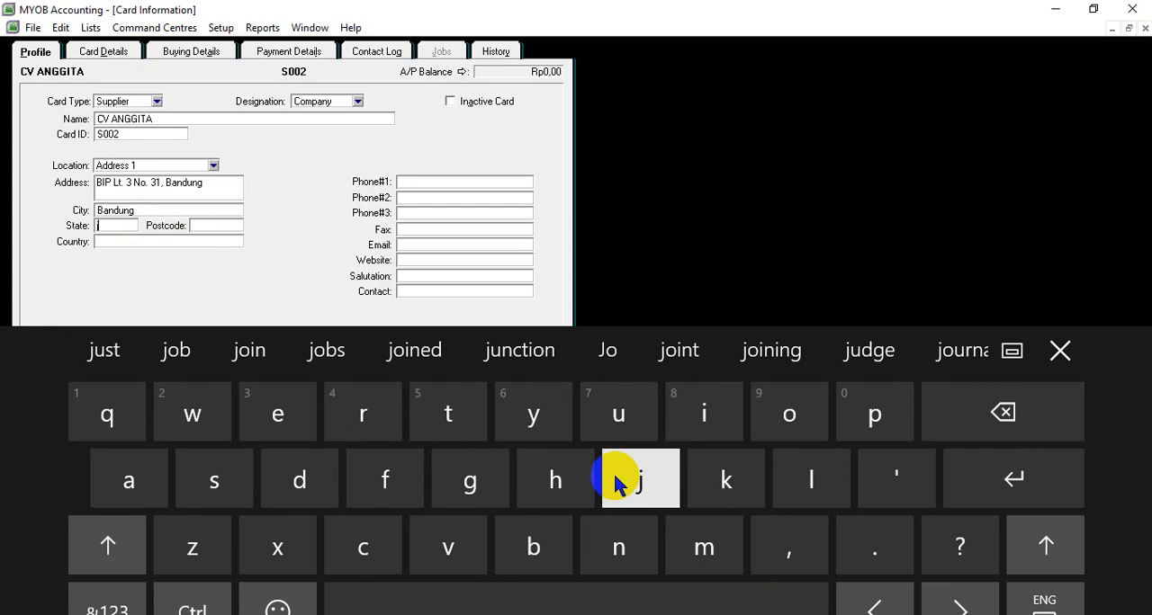
left_click(977, 397)
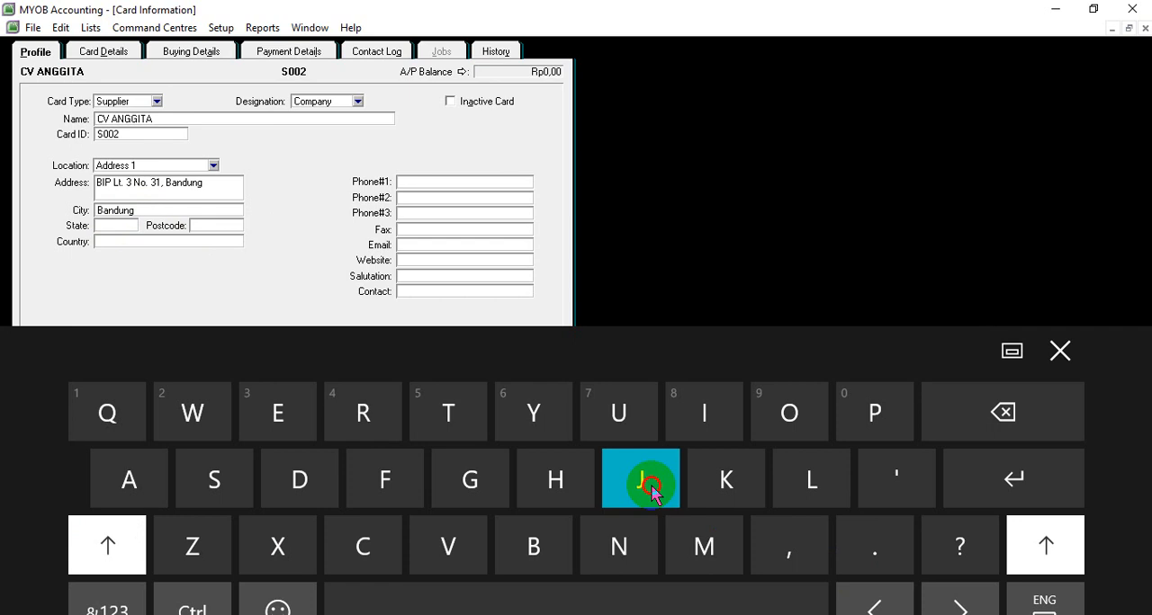
left_click(636, 499)
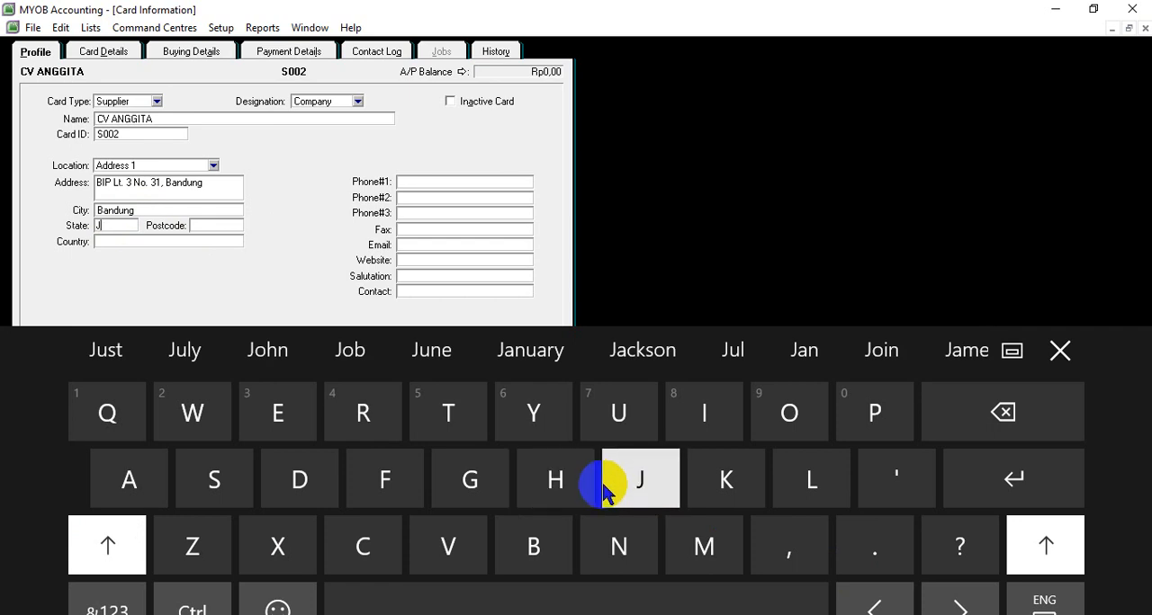
key("Caps_Lock")
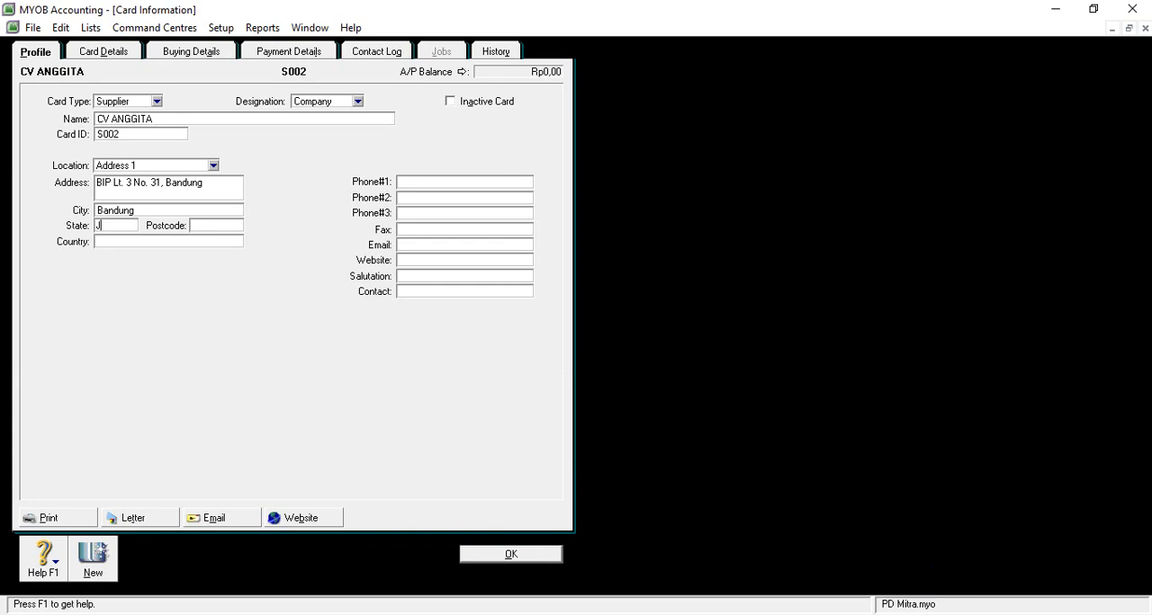
left_click(964, 607)
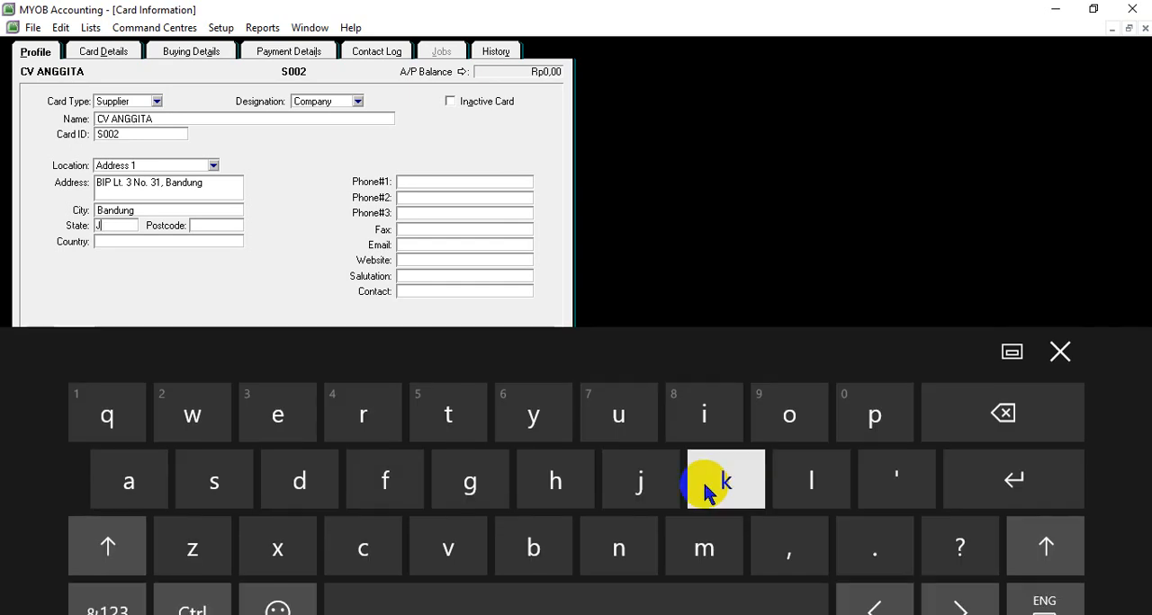
left_click(161, 466)
left_click(185, 414)
left_click(130, 472)
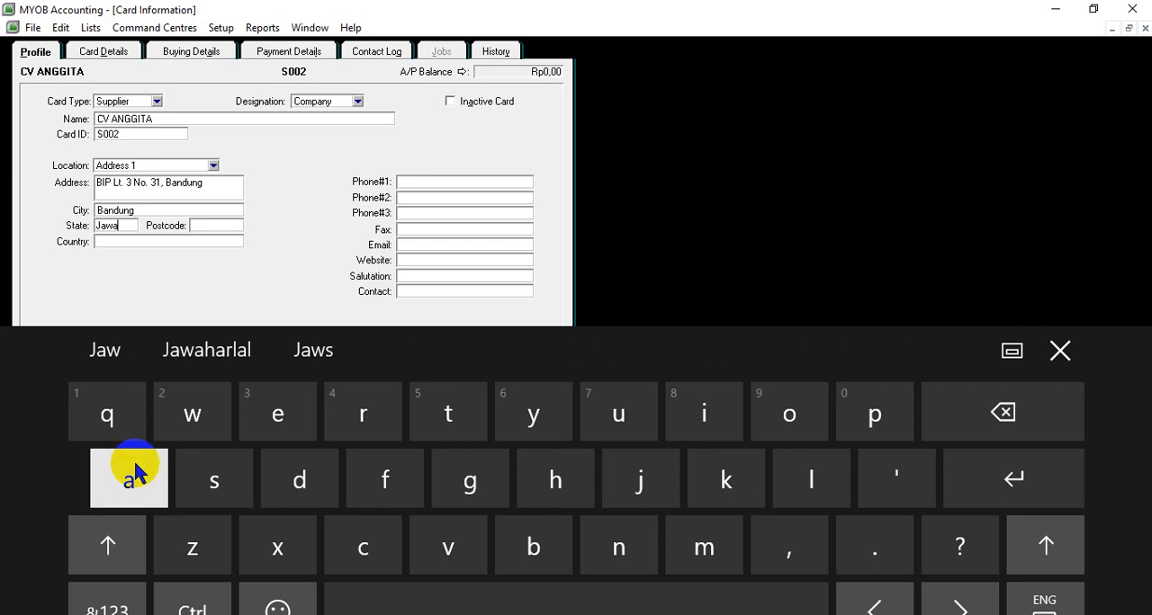
left_click(477, 596)
left_click(504, 554)
left_click(151, 477)
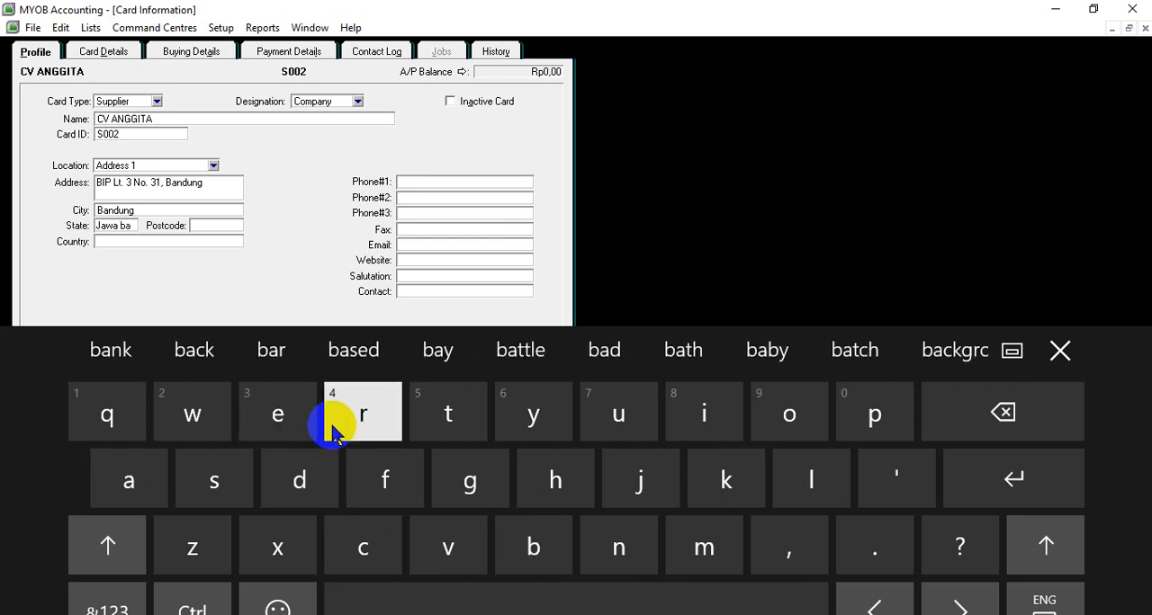
left_click(333, 431)
left_click(135, 468)
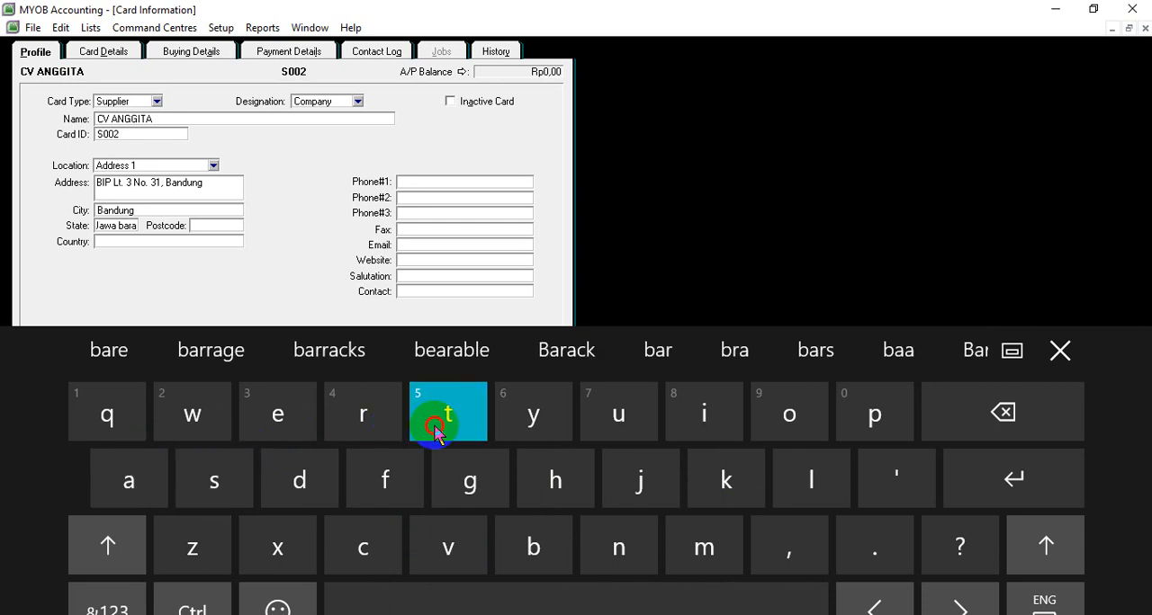
left_click(435, 430)
- Enter Indonesia as the country on CV ANGGITA's card
left_click(133, 243)
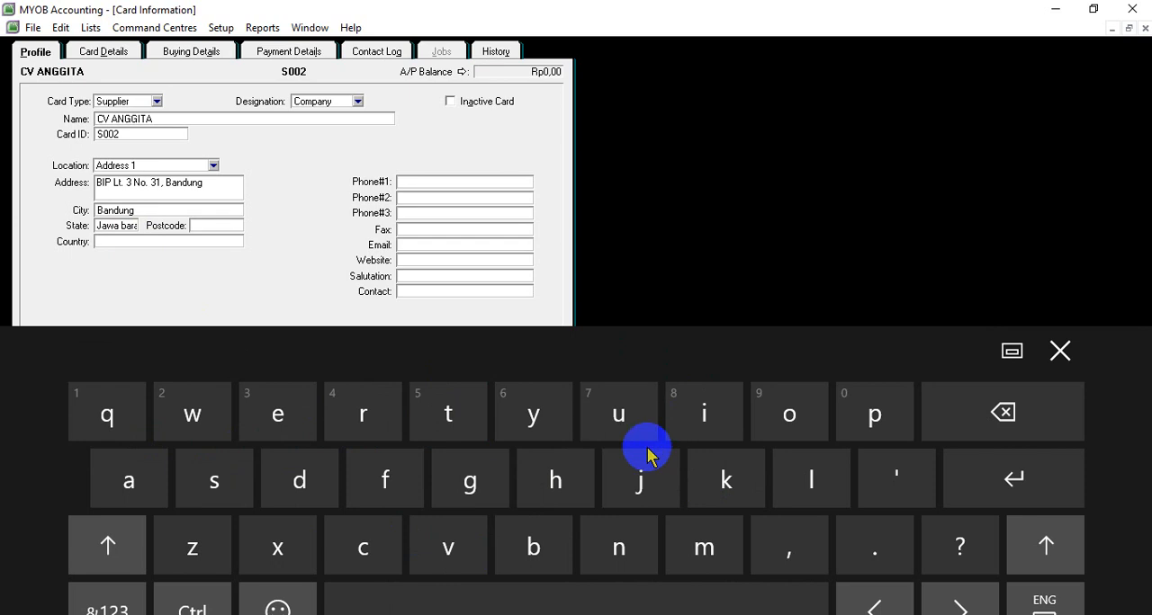
left_click(112, 545)
left_click(675, 422)
left_click_drag(458, 550, 621, 554)
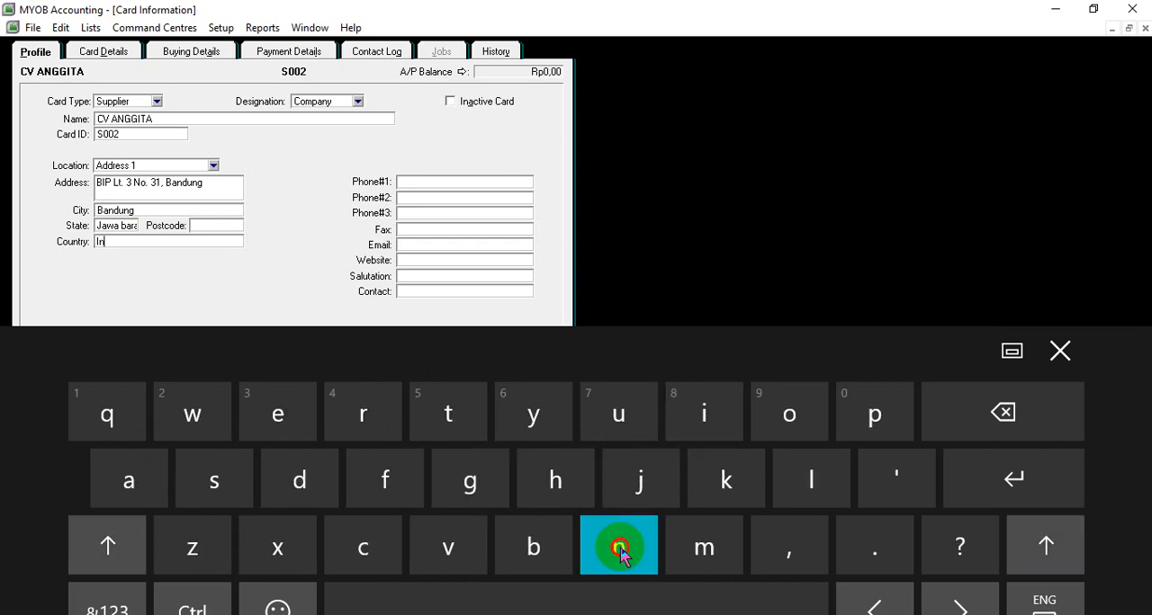
left_click(300, 481)
left_click_drag(471, 480, 640, 467)
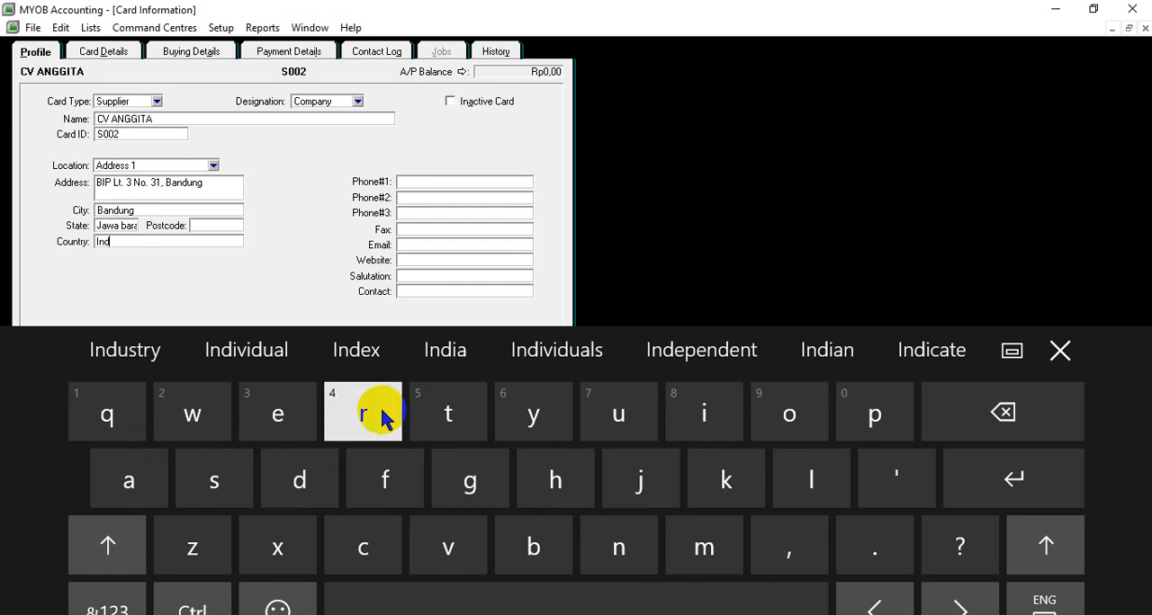
left_click(805, 432)
mouse_move(787, 461)
left_mouse_down()
mouse_move(703, 489)
mouse_move(538, 421)
left_mouse_up()
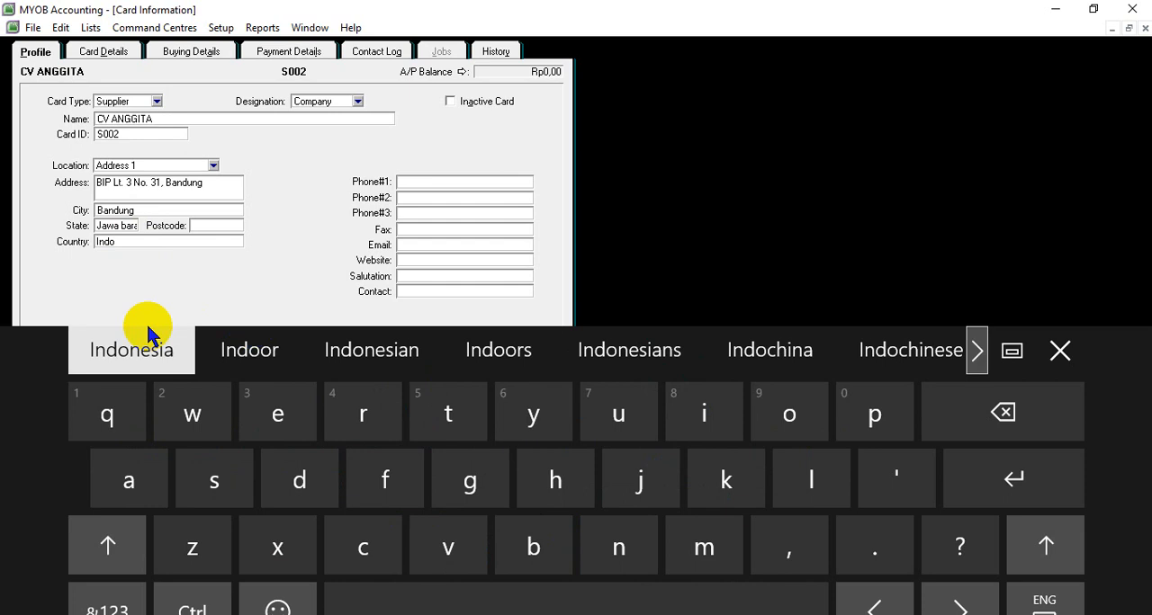
left_click(120, 351)
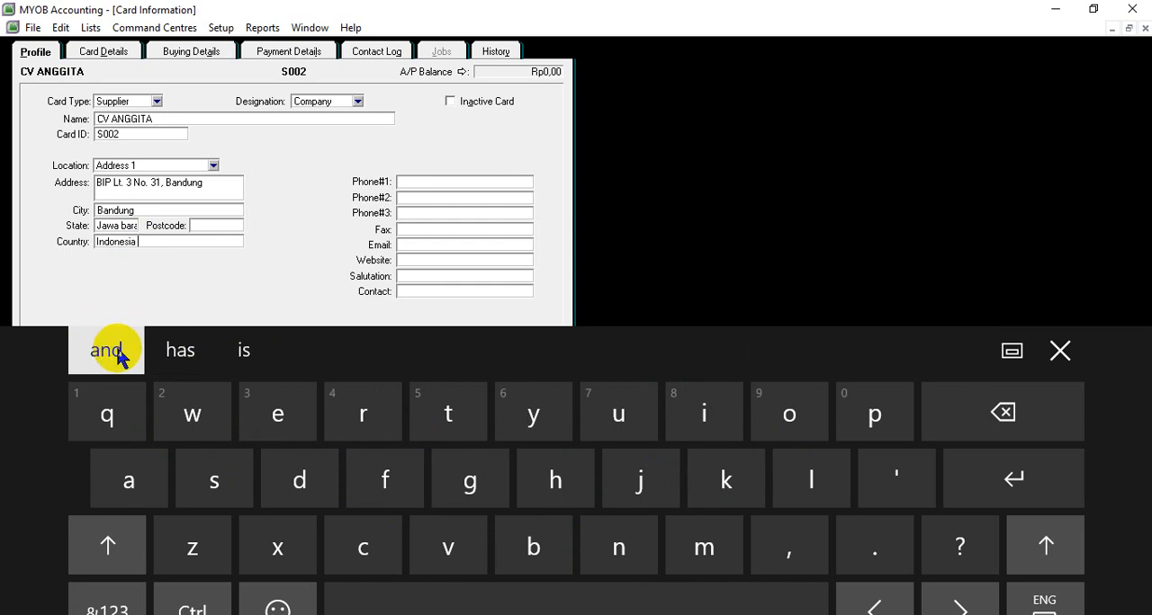
- Copy the phone number from the S003 row of the Word supplier list into CV ANGGITA's first phone field in MYOB and save the card
left_click(424, 184)
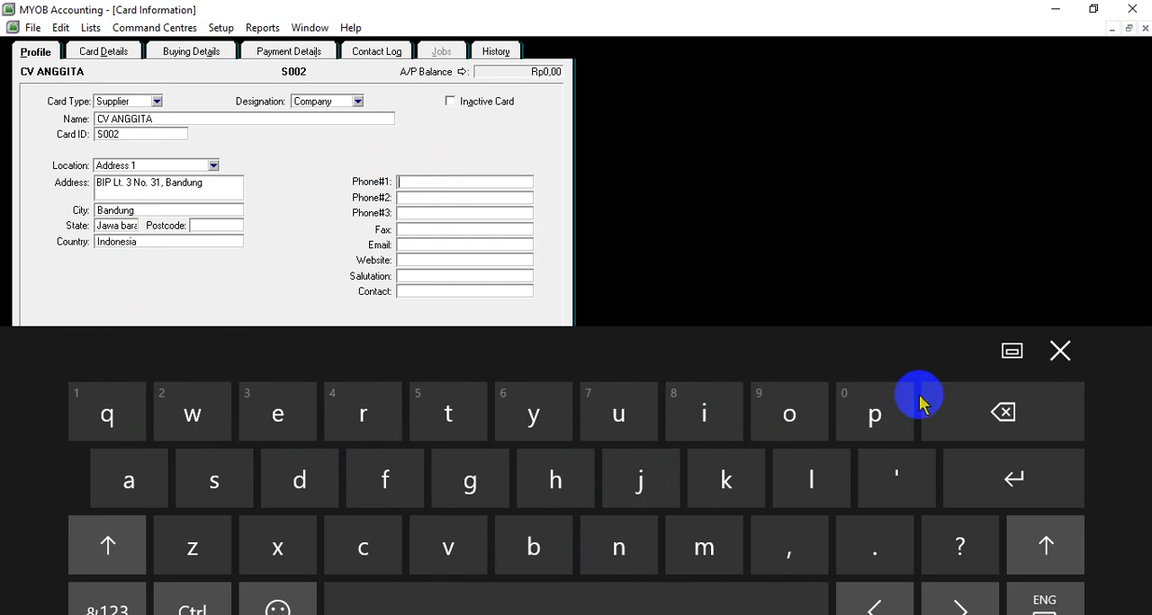
left_click(1057, 352)
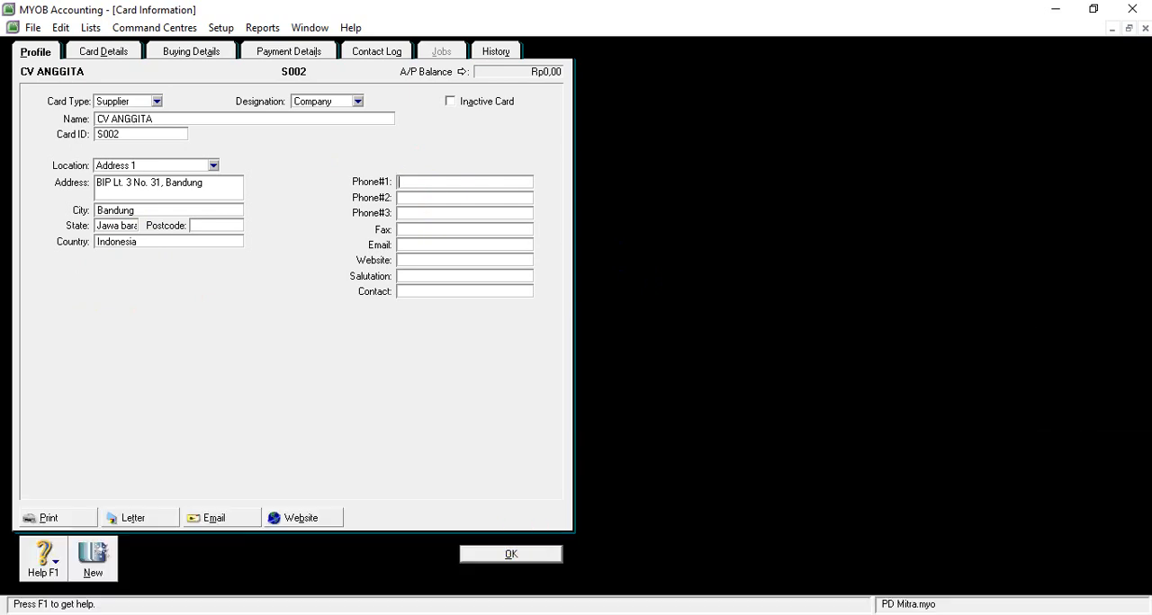
left_click(527, 580)
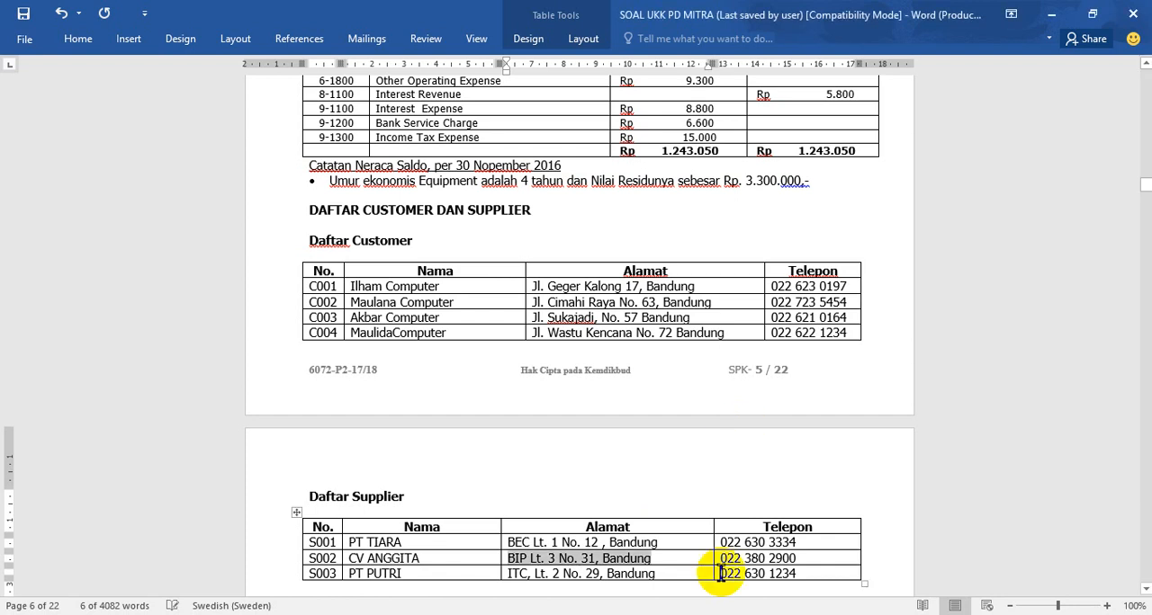
left_click_drag(721, 574, 796, 579)
key("ctrl+c")
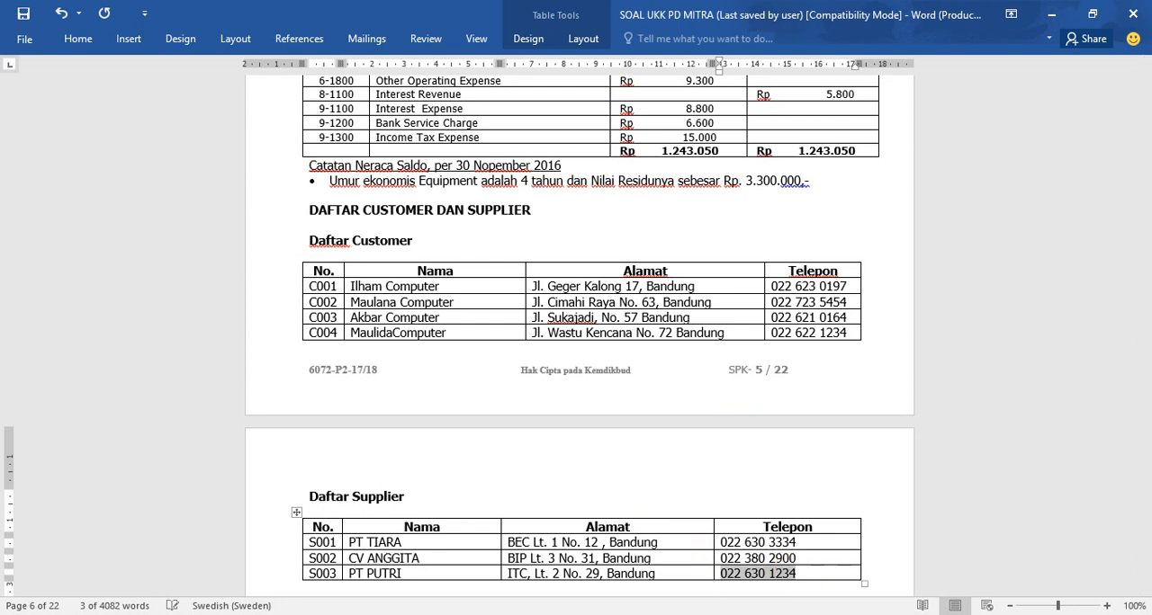
mouse_move(475, 614)
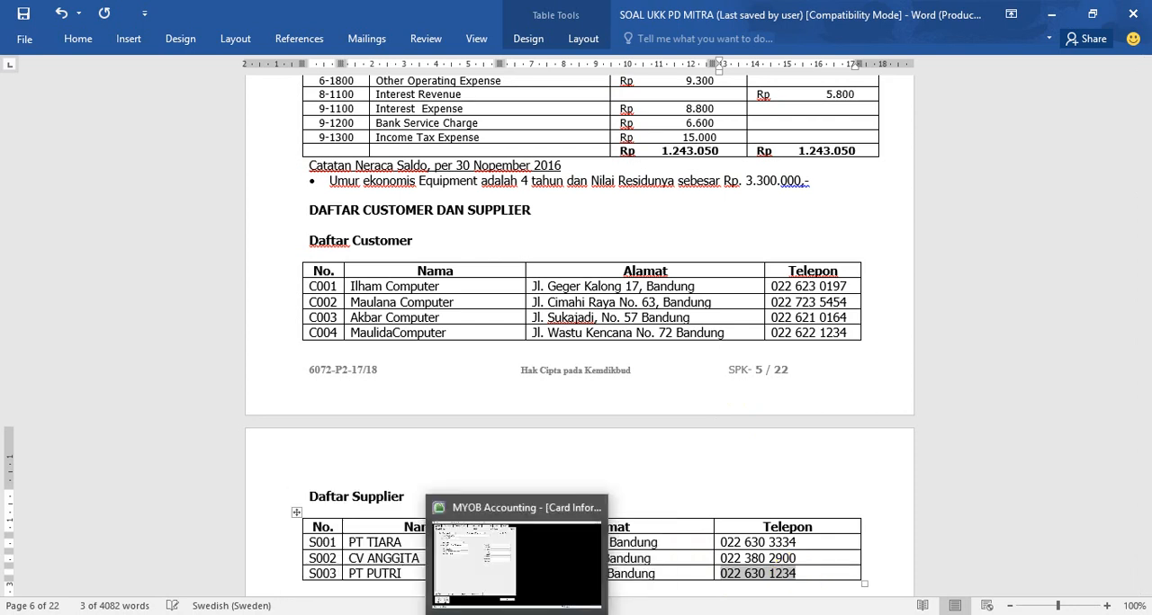
left_click(475, 553)
left_click(431, 176)
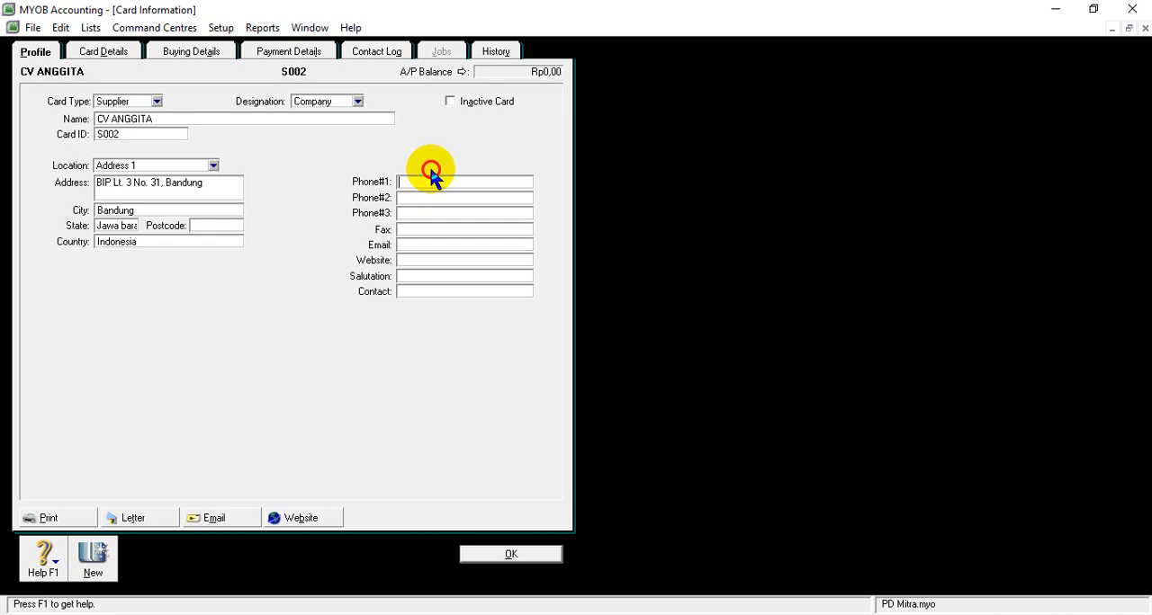
right_click(420, 180)
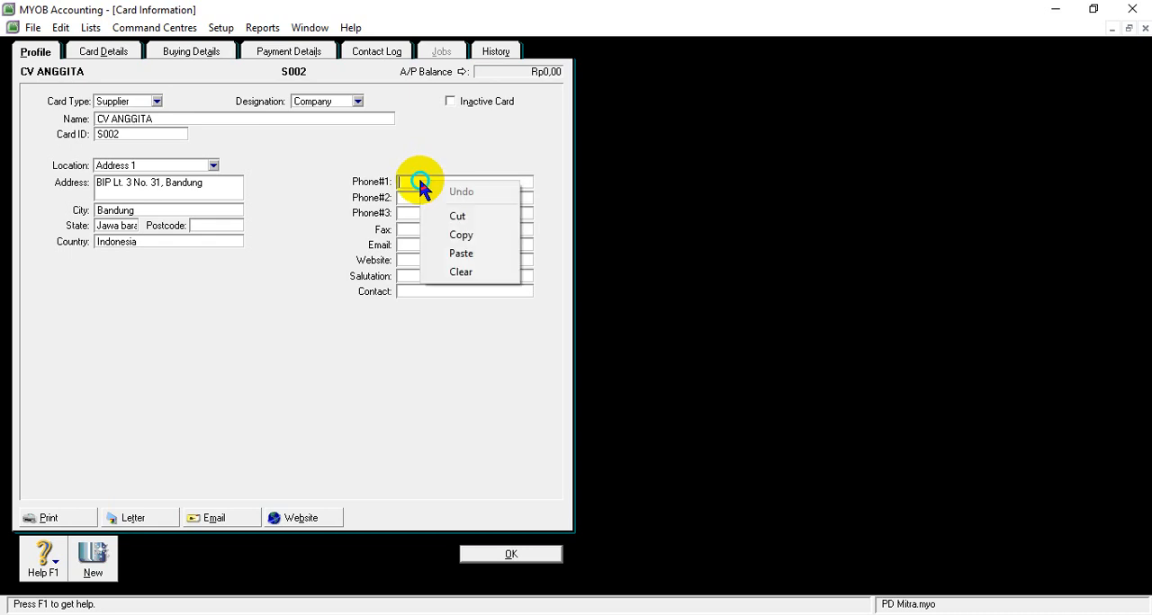
left_click(463, 254)
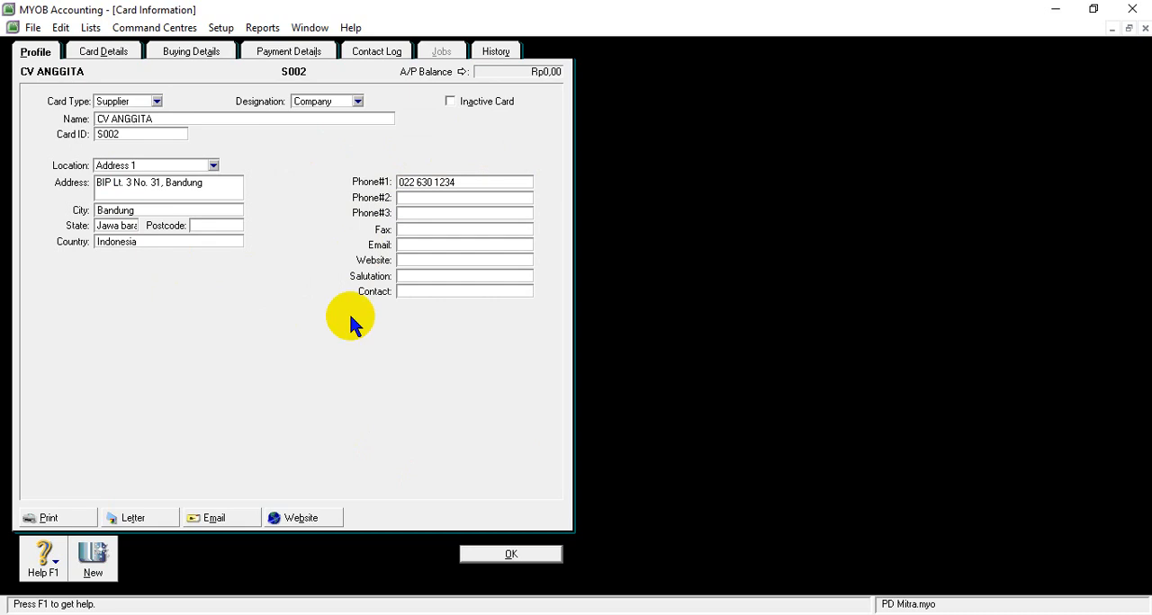
left_click(504, 553)
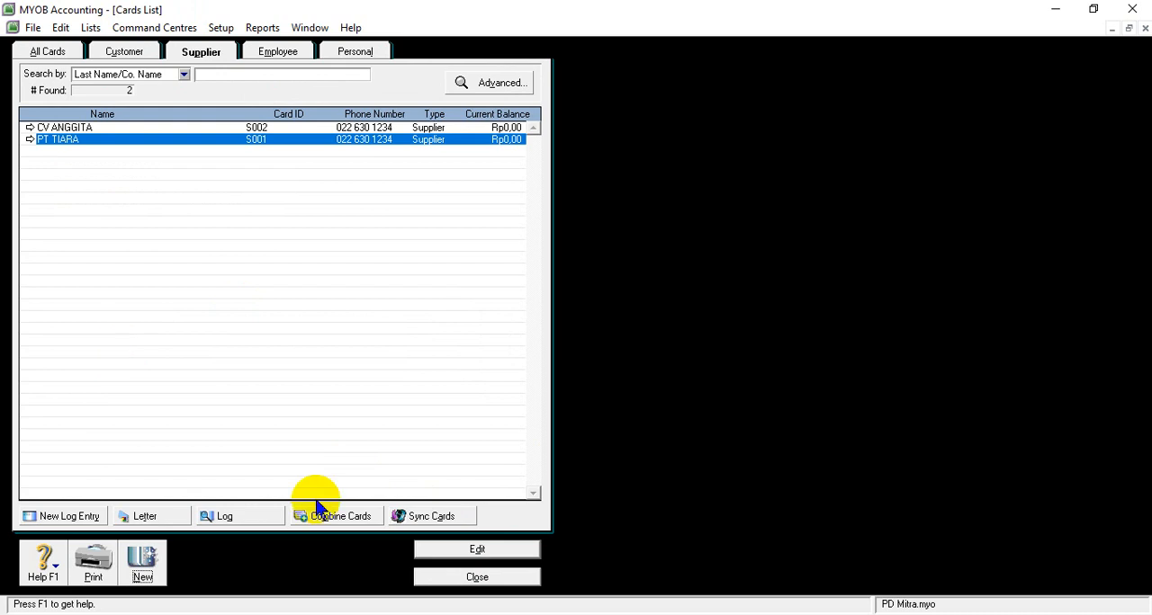
- Replace the first phone number on CV ANGGITA's card in MYOB with the S002 phone number from the Word supplier list and save the card
left_click(476, 614)
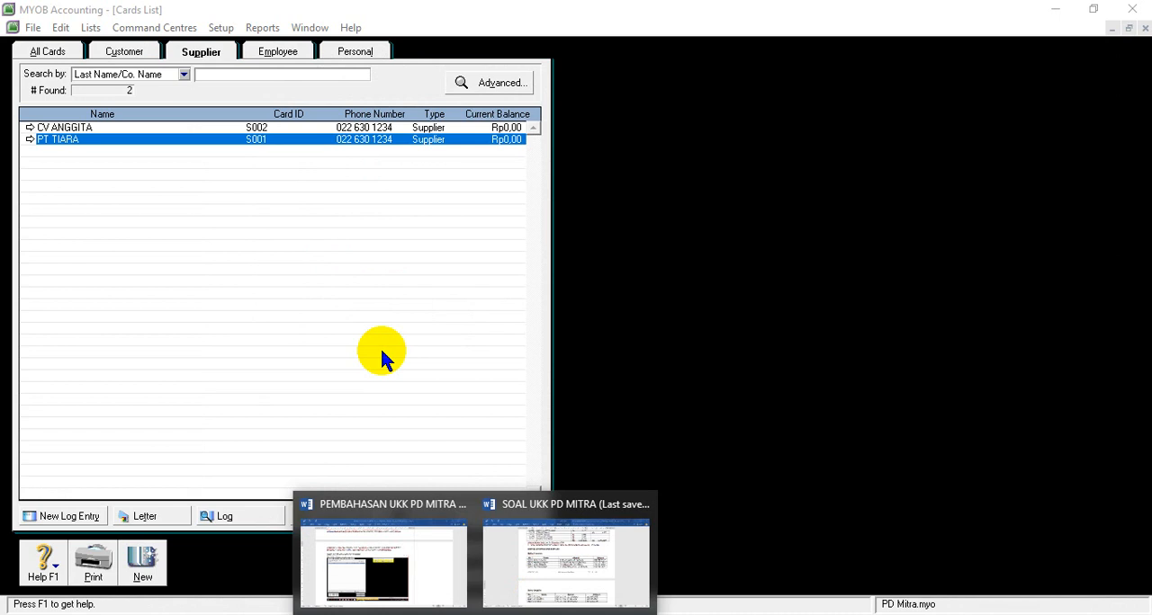
left_click(30, 131)
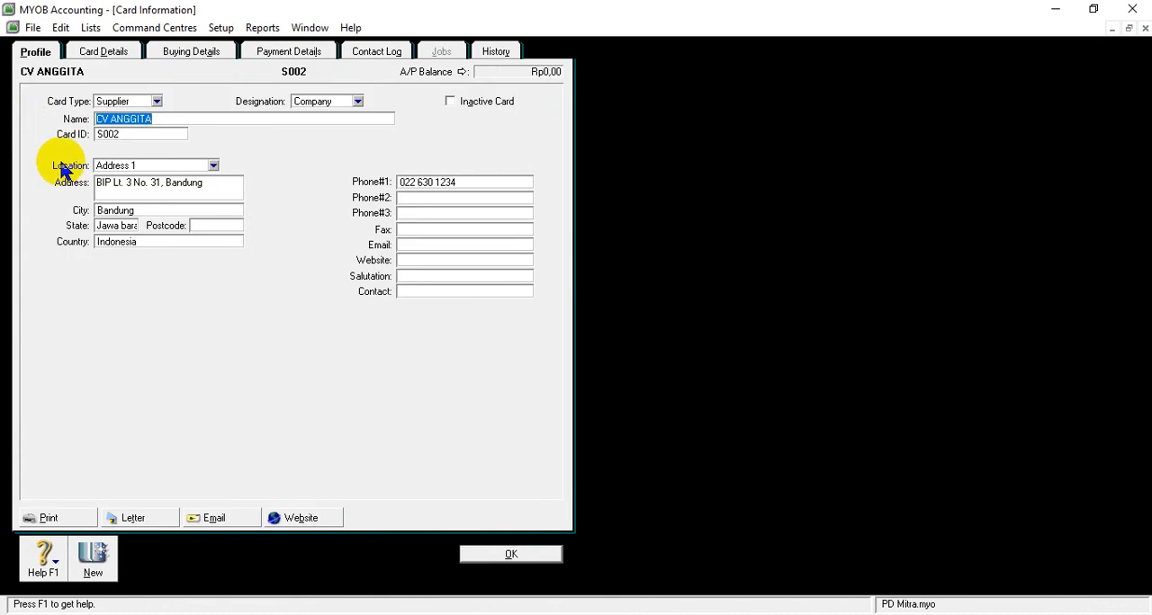
left_click(168, 183)
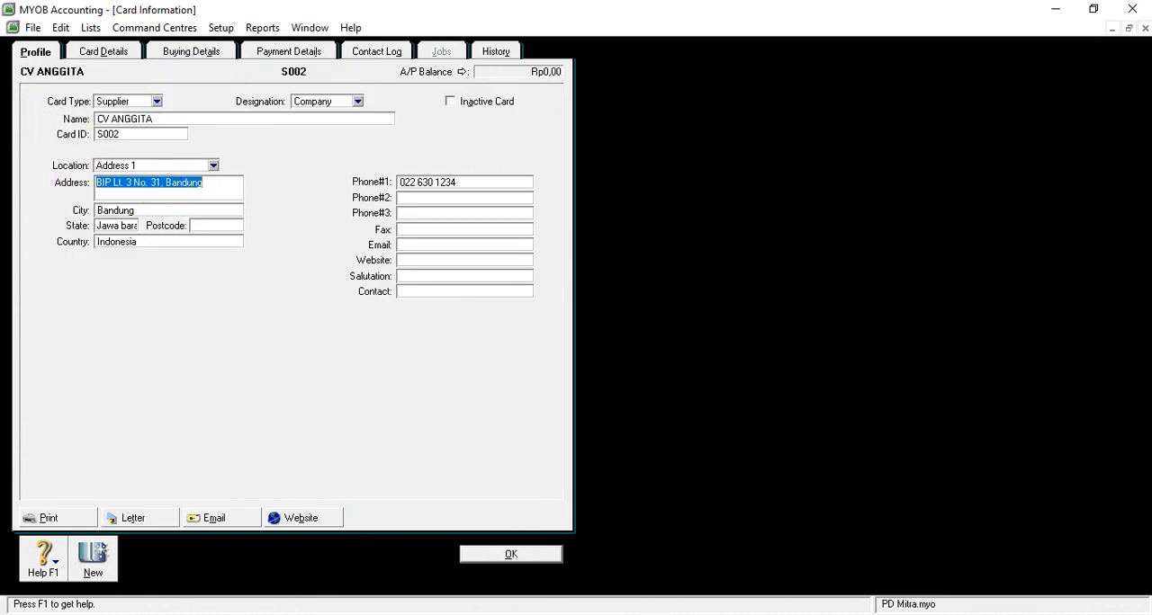
left_click(475, 614)
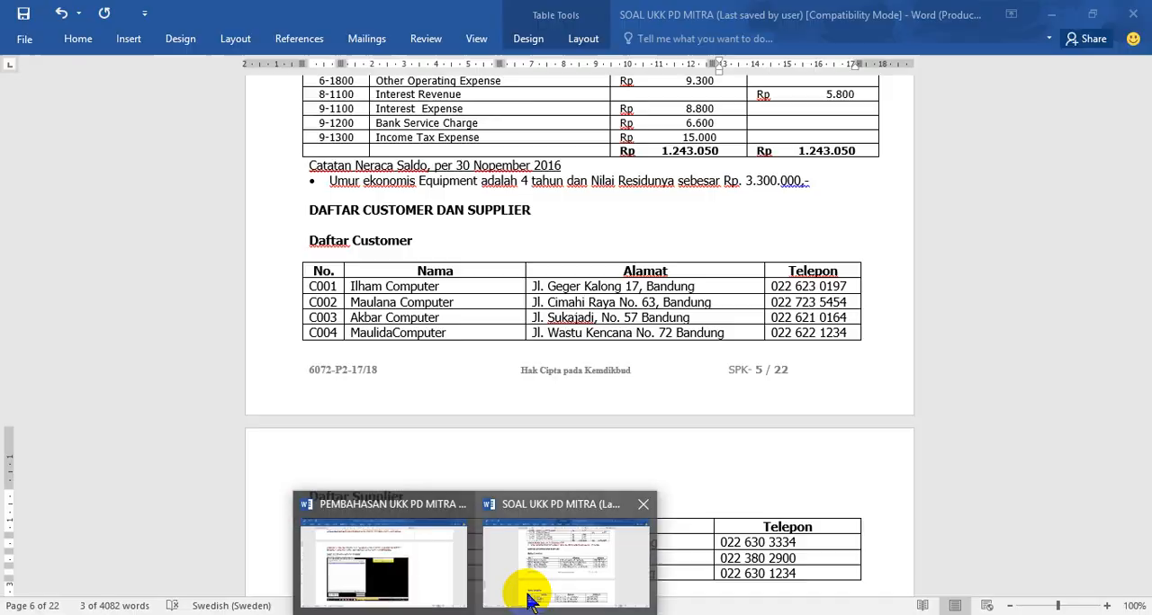
left_click(527, 590)
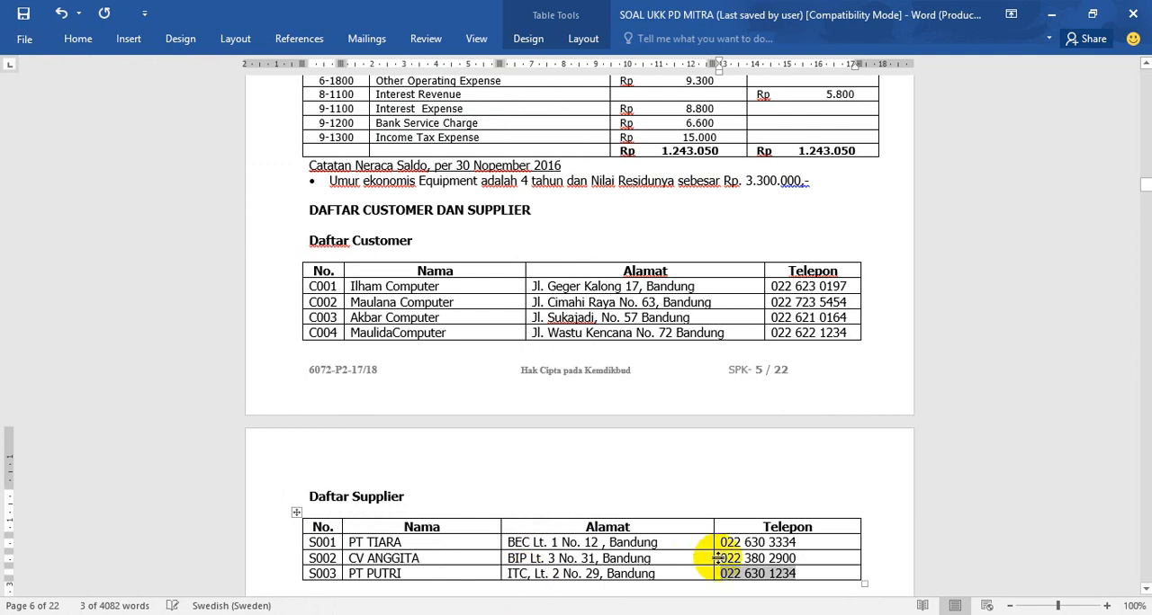
left_click_drag(722, 558, 782, 563)
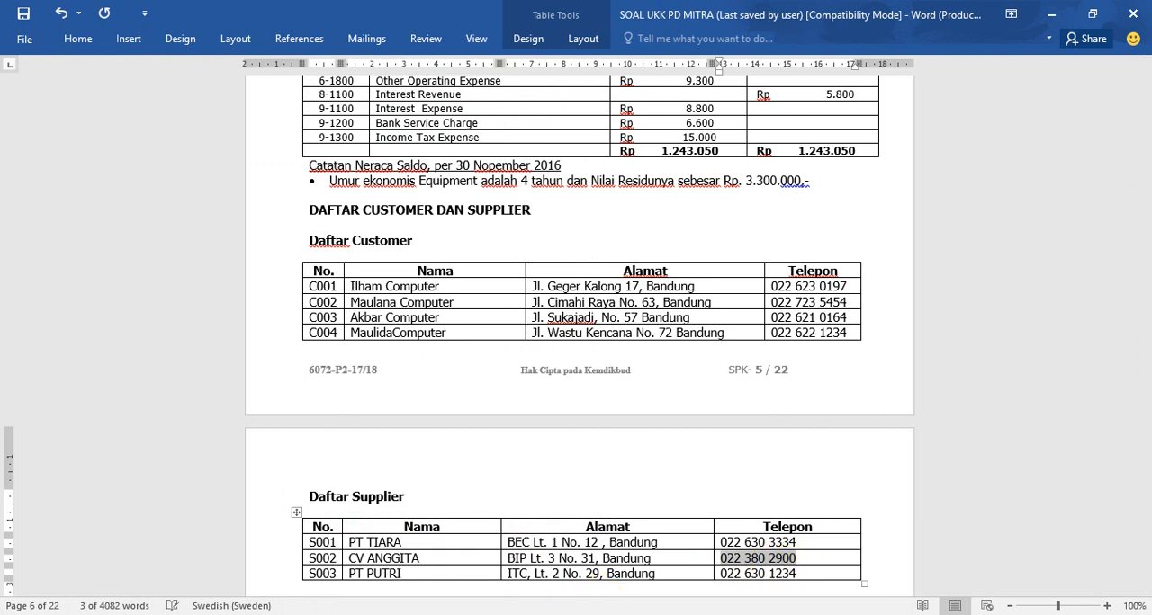
left_click(547, 613)
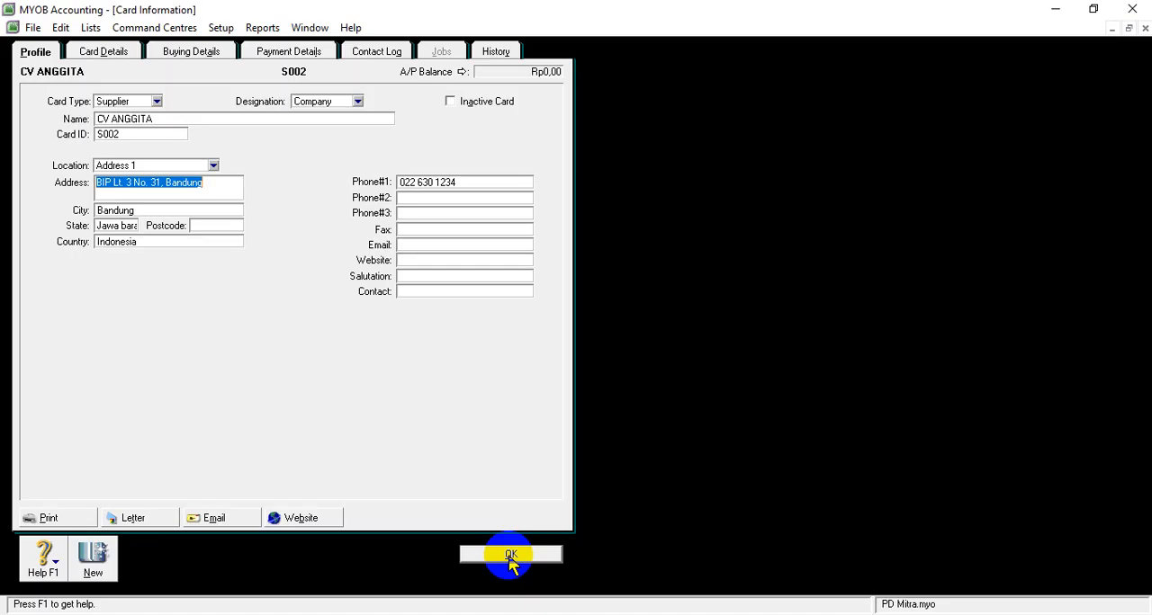
left_click(456, 181)
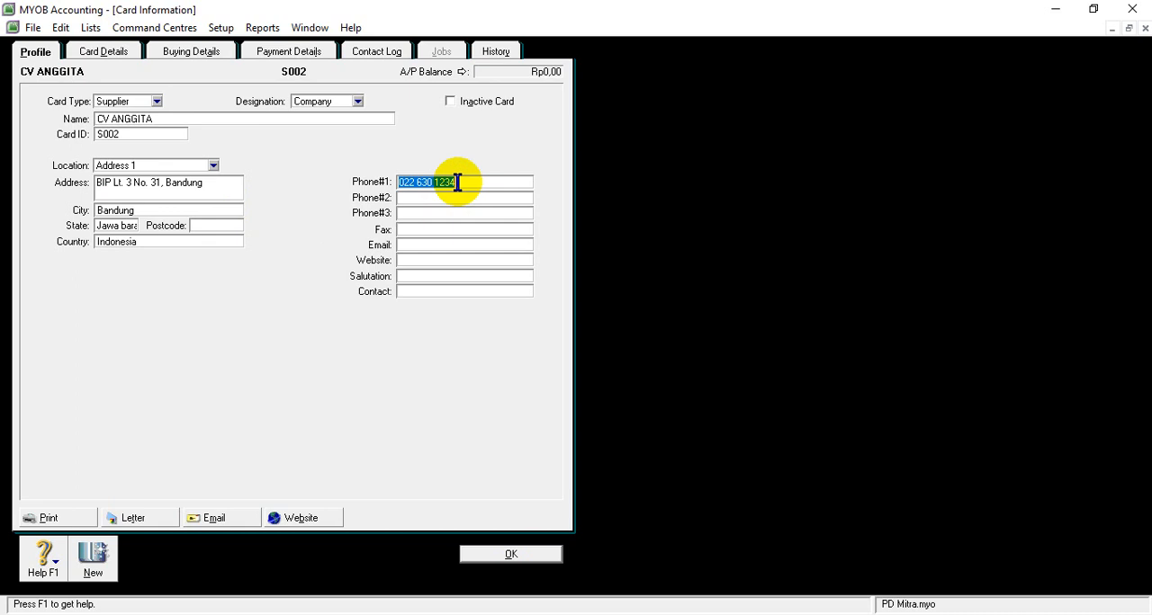
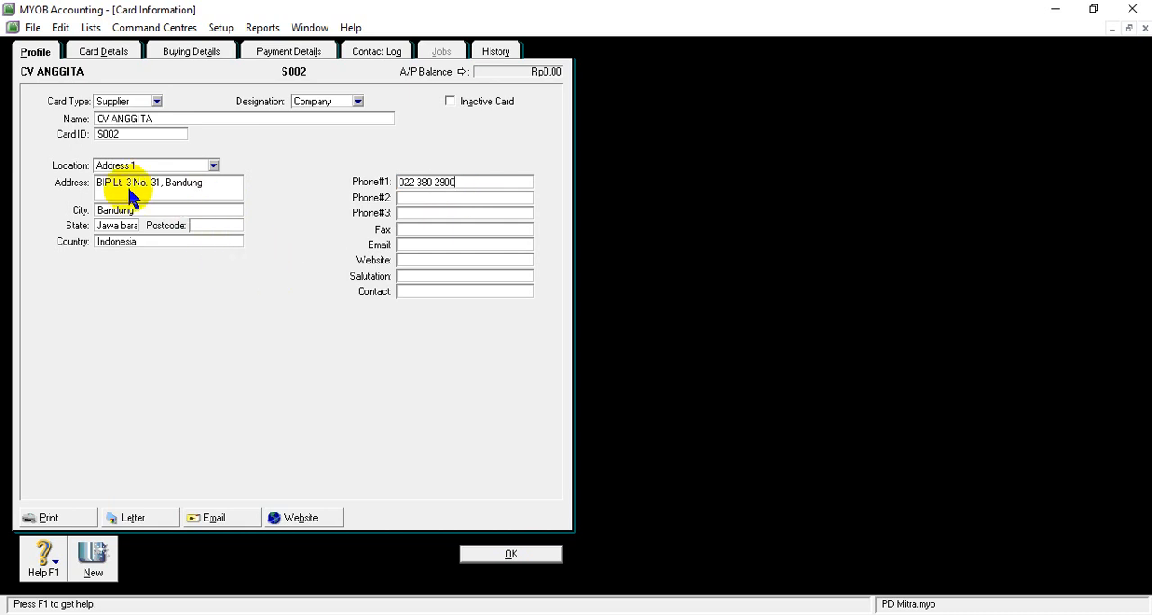
left_click(511, 554)
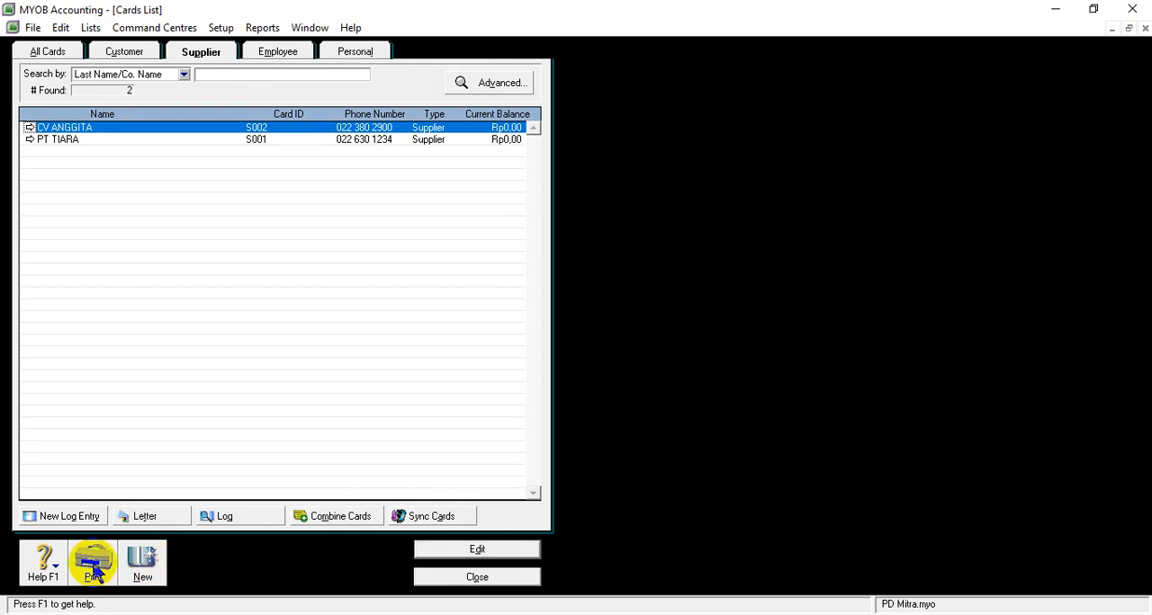
- Start a new supplier card in MYOB named PT PUTRI, copying the name from the S003 row of the Word supplier list
left_click(159, 574)
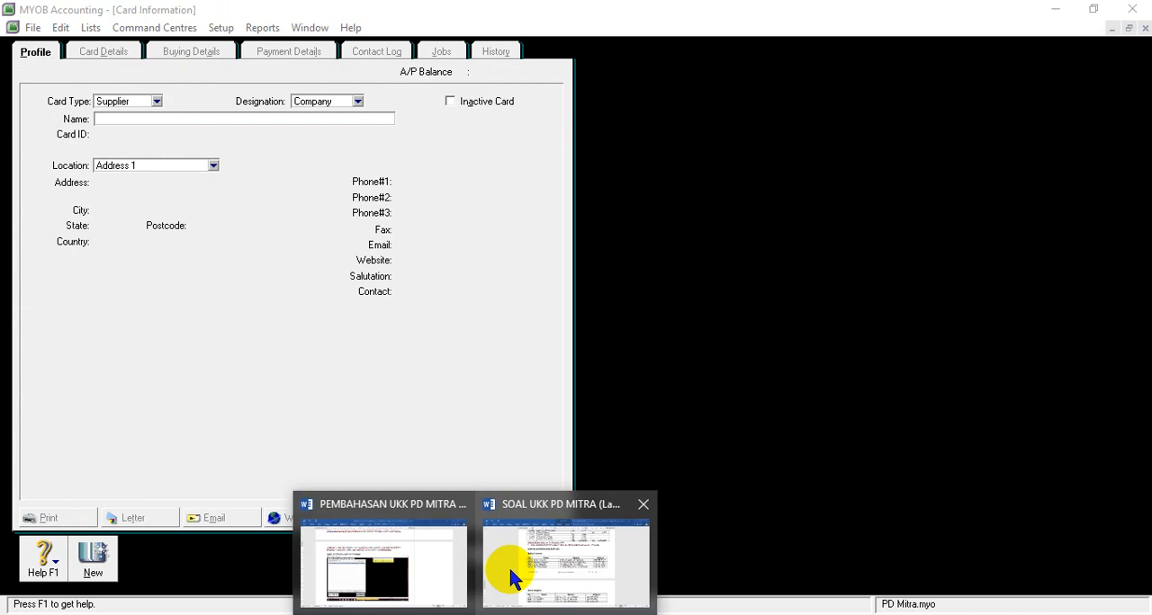
left_click(508, 575)
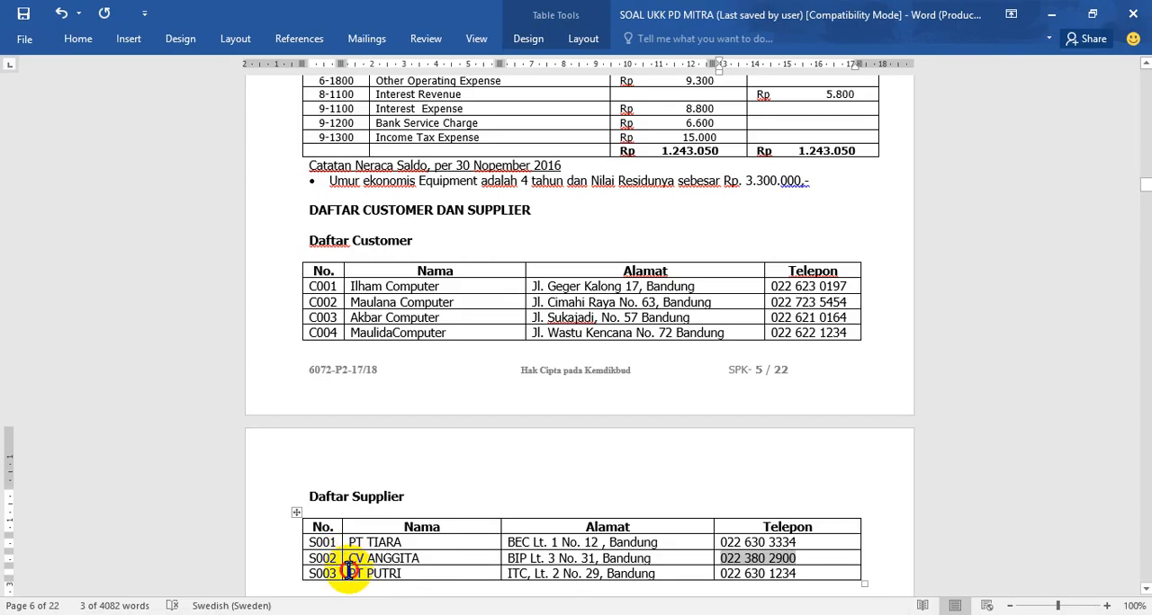
left_click_drag(348, 575, 423, 576)
key("ctrl+c")
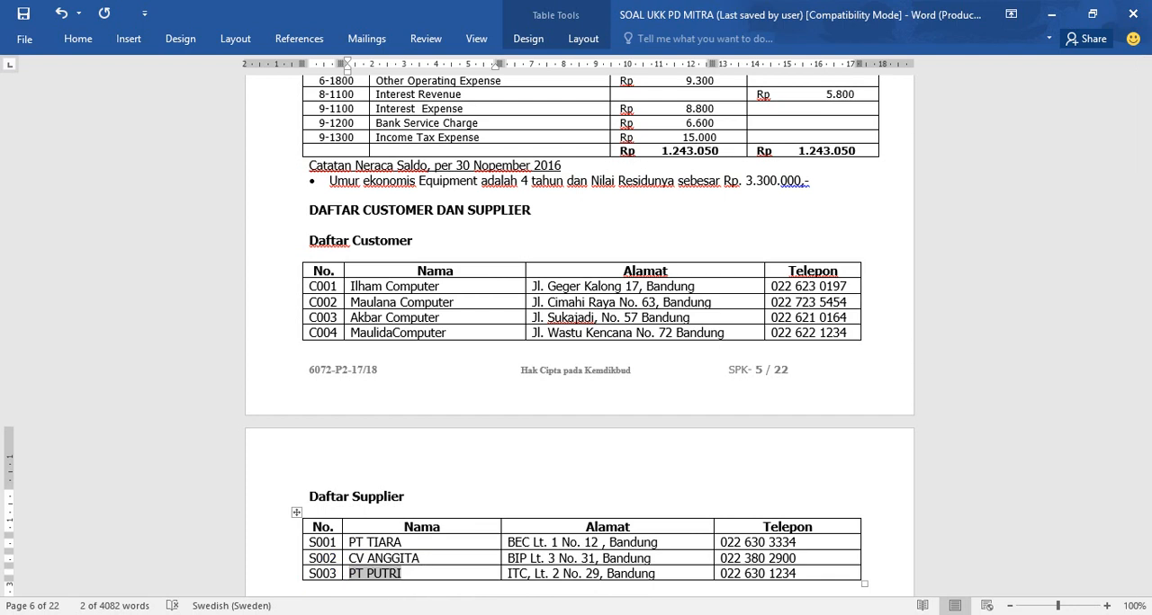
key("alt+Tab")
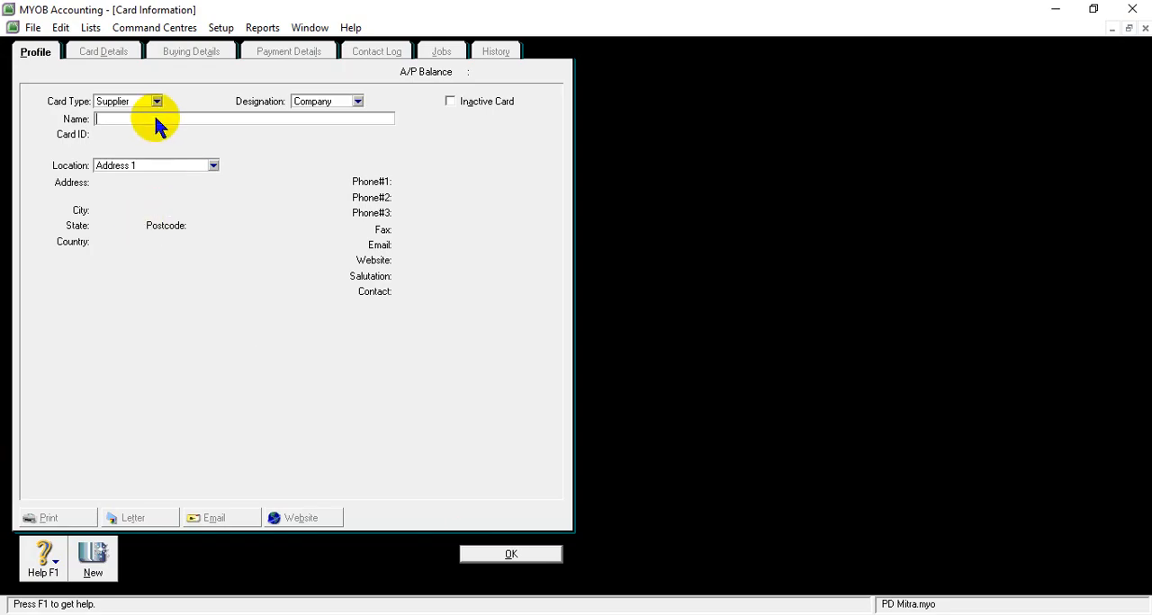
right_click(153, 115)
left_click(192, 187)
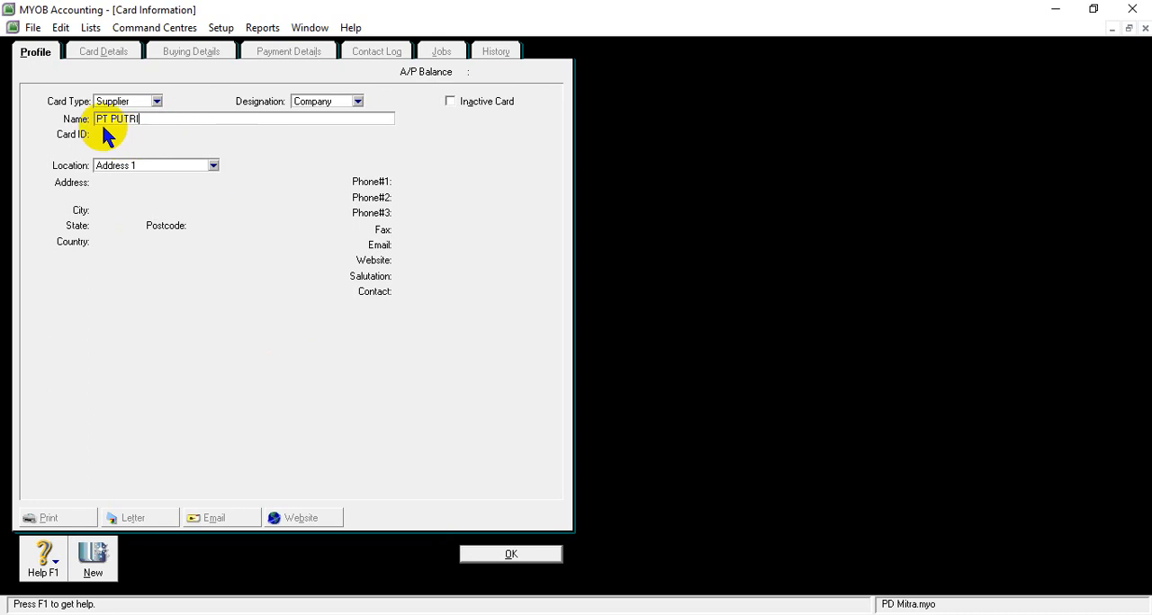
key("Tab")
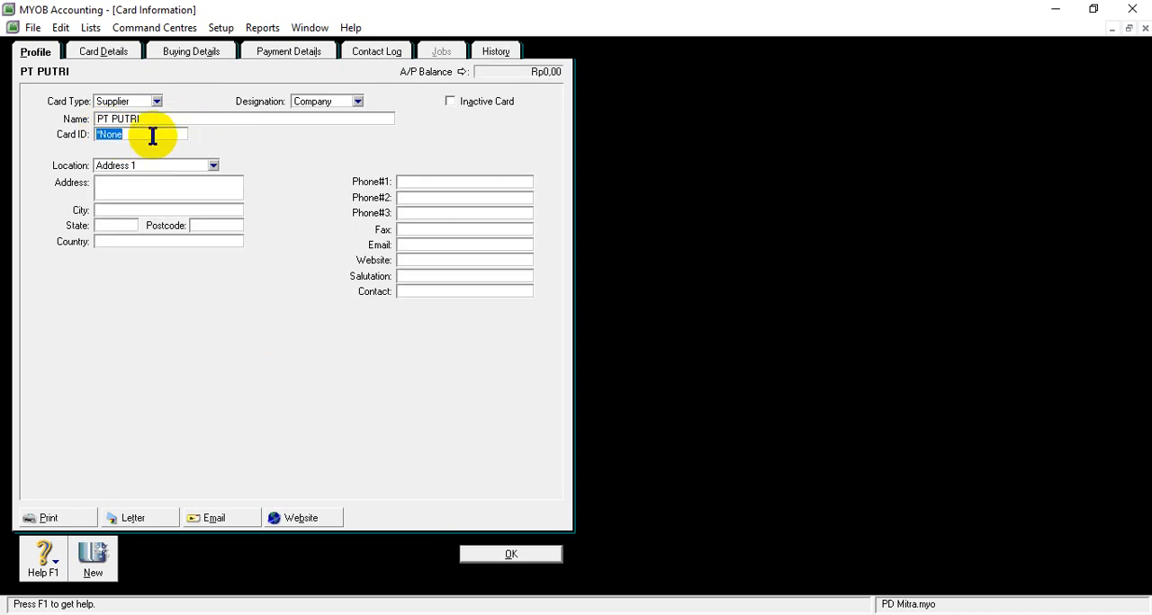
- Set the card ID of PT PUTRI to S003
type("S")
key("BackSpace")
type("S003")
- Copy the address from the S003 row of the Word supplier list into the address field of PT PUTRI's card in MYOB
left_click(135, 187)
mouse_move(503, 610)
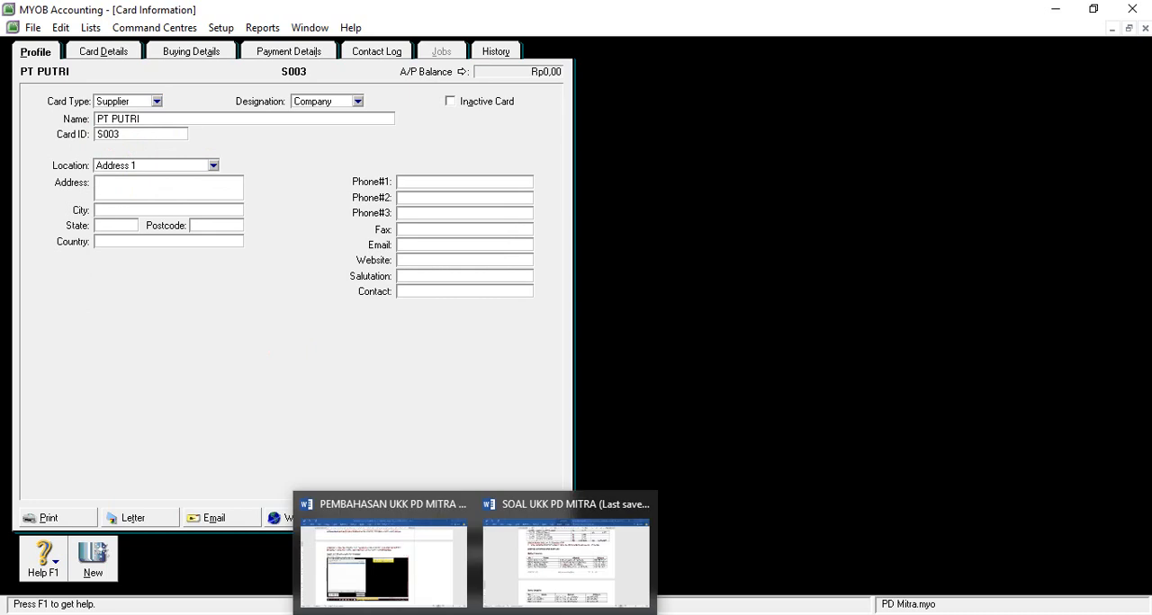
left_click(514, 582)
left_click_drag(507, 573, 659, 573)
key("ctrl+c")
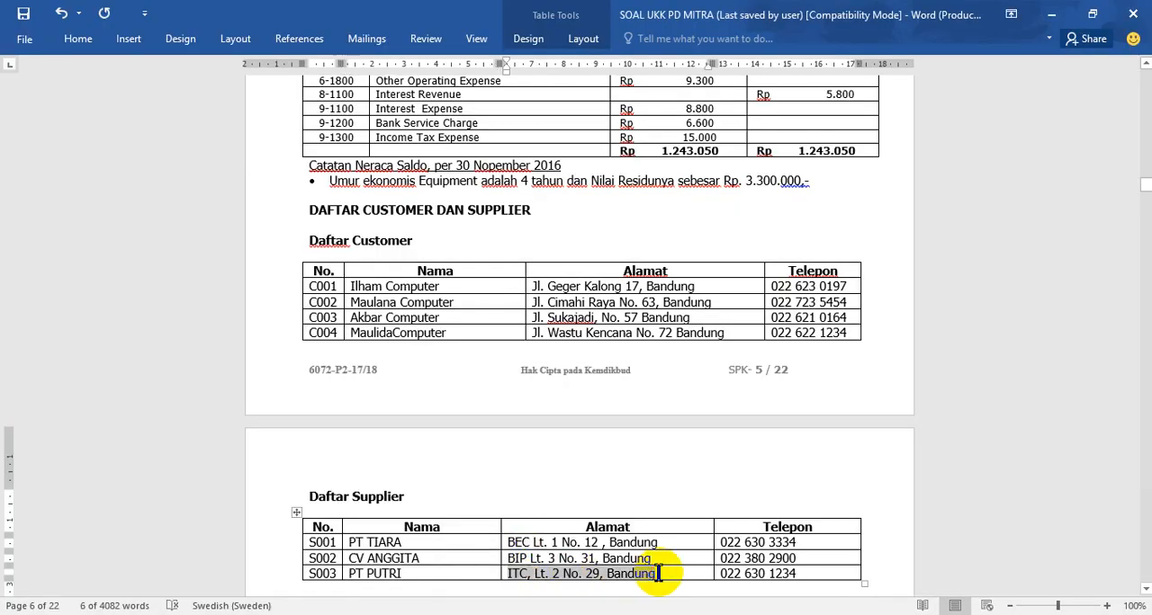
left_click(470, 583)
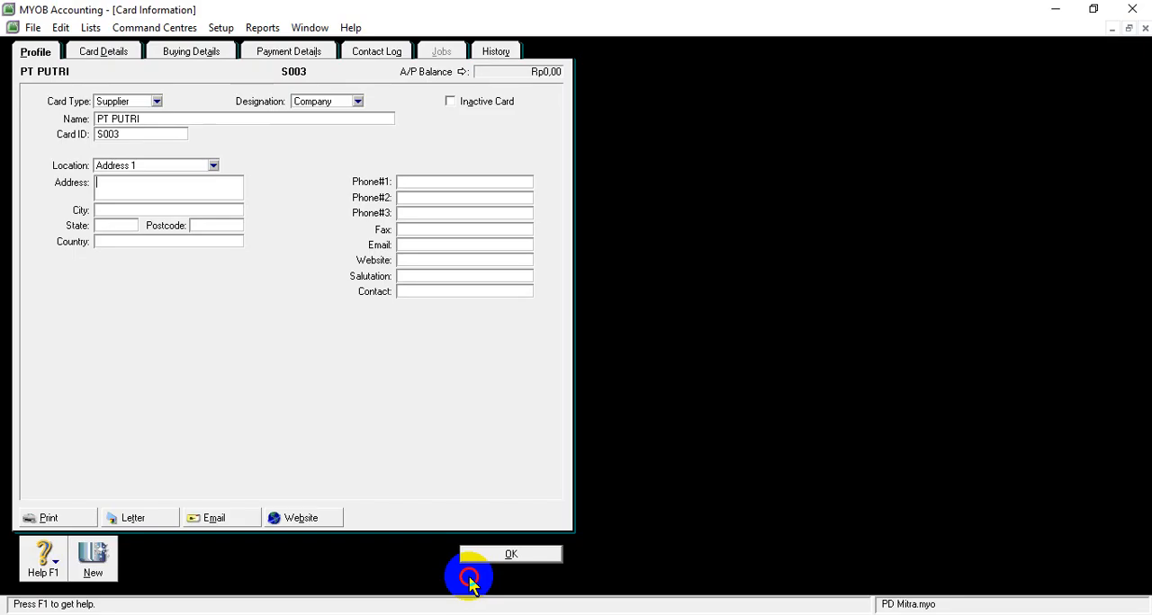
right_click(149, 188)
left_click(187, 263)
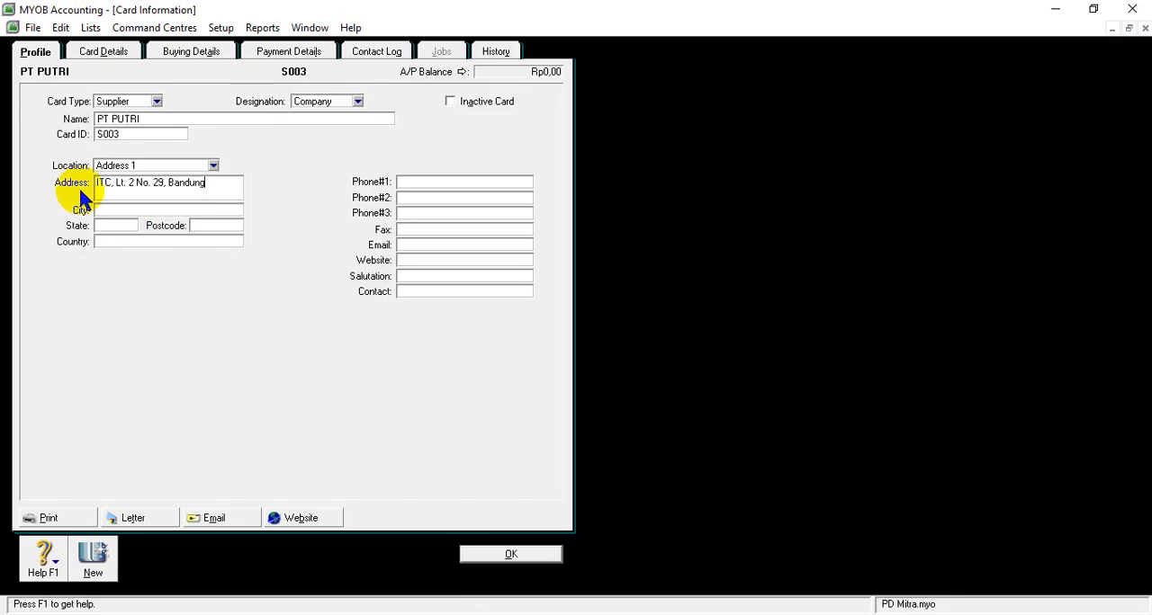
- Enter Bandung as the city on PT PUTRI's card
type("Ba")
right_click(165, 226)
key("Escape")
right_click(165, 221)
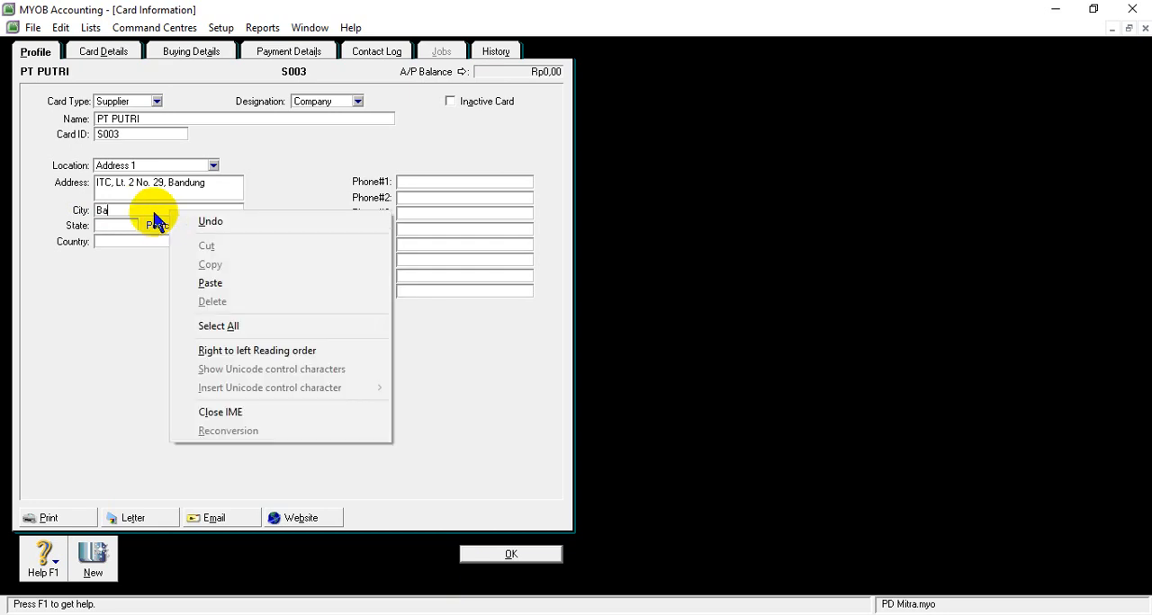
right_click(138, 212)
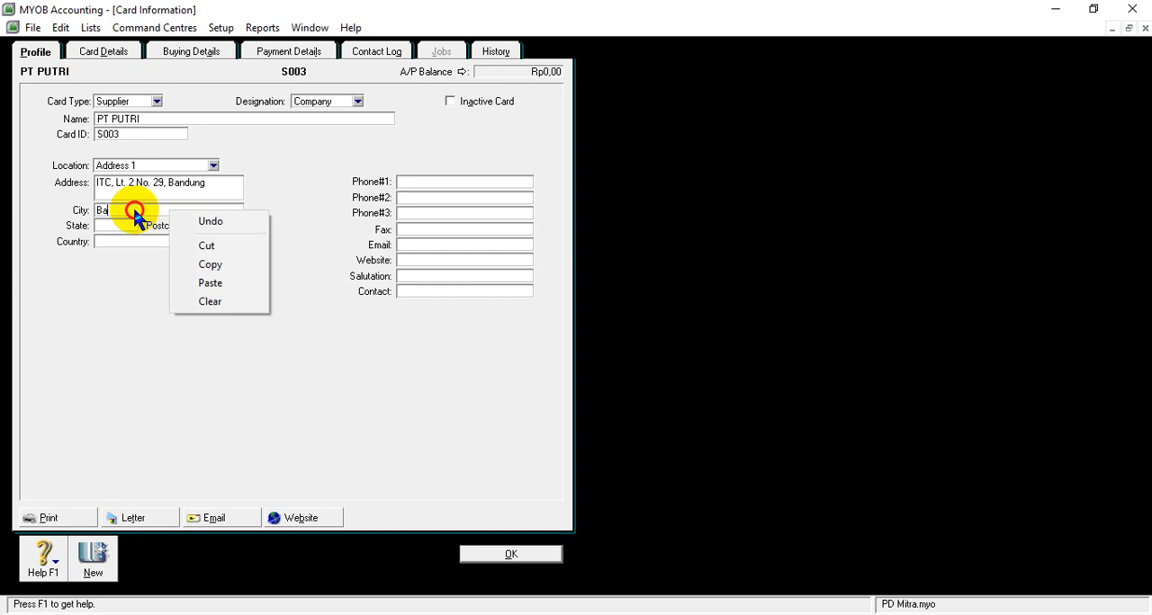
type("ndun")
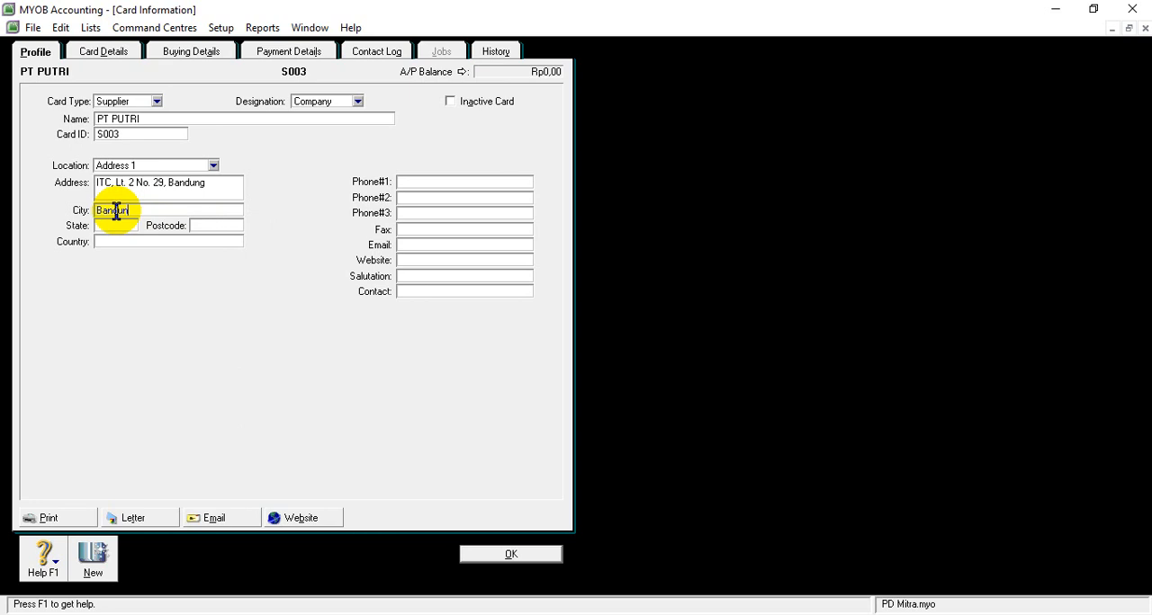
type("g")
- Enter Jawa Barat as the state on PT PUTRI's card
left_click(114, 224)
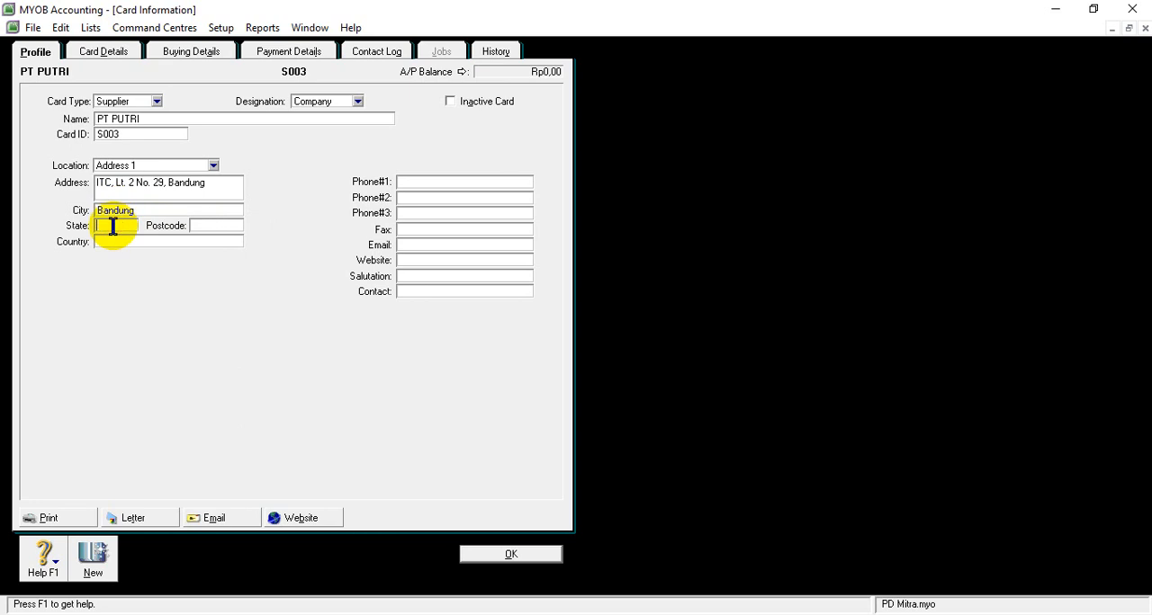
type("Jawa")
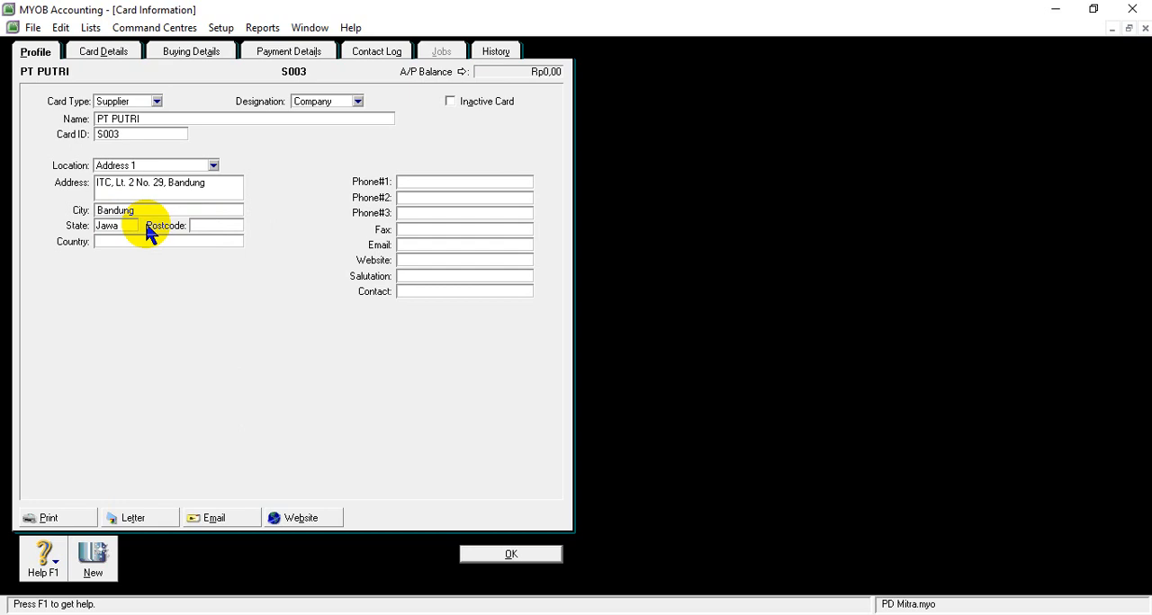
type(" Barat")
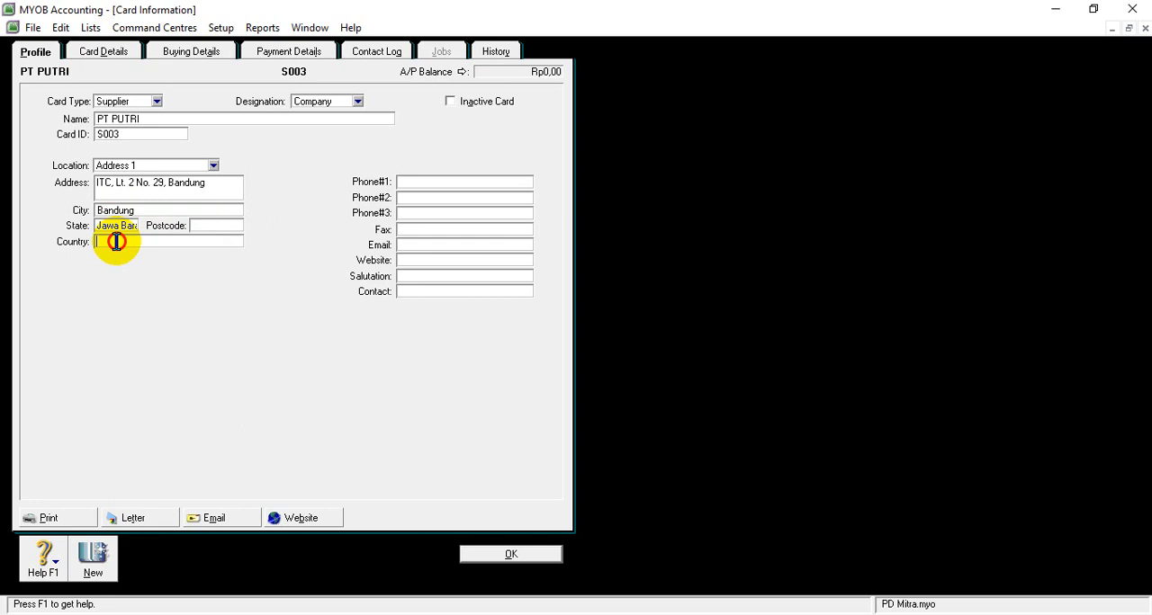
- Enter Indonesia as the country on PT PUTRI's card
right_click(164, 243)
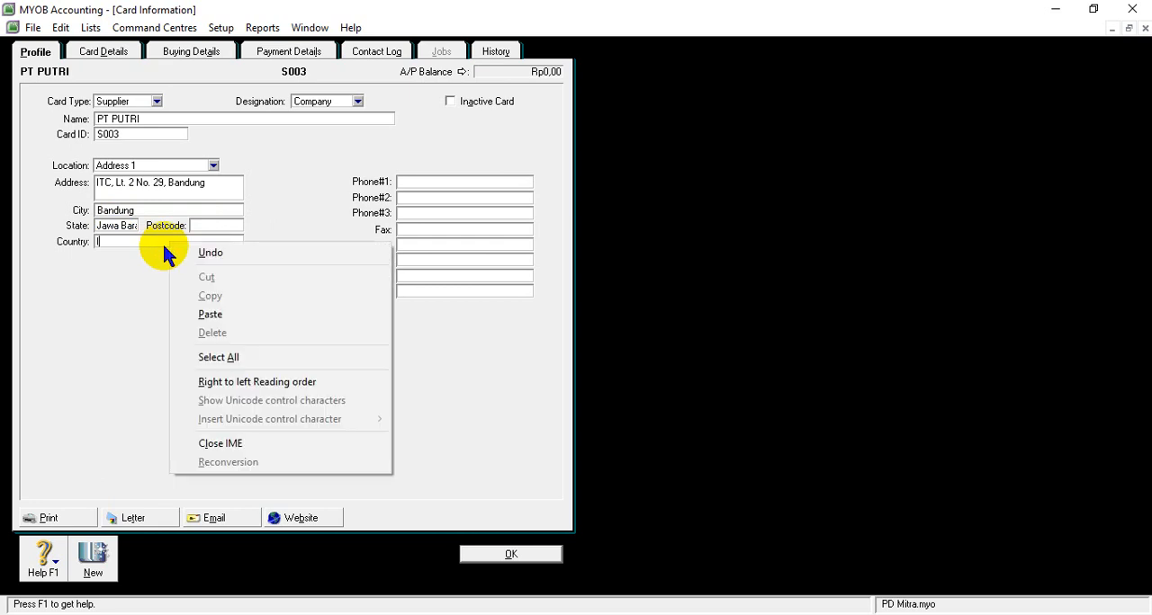
left_click(162, 241)
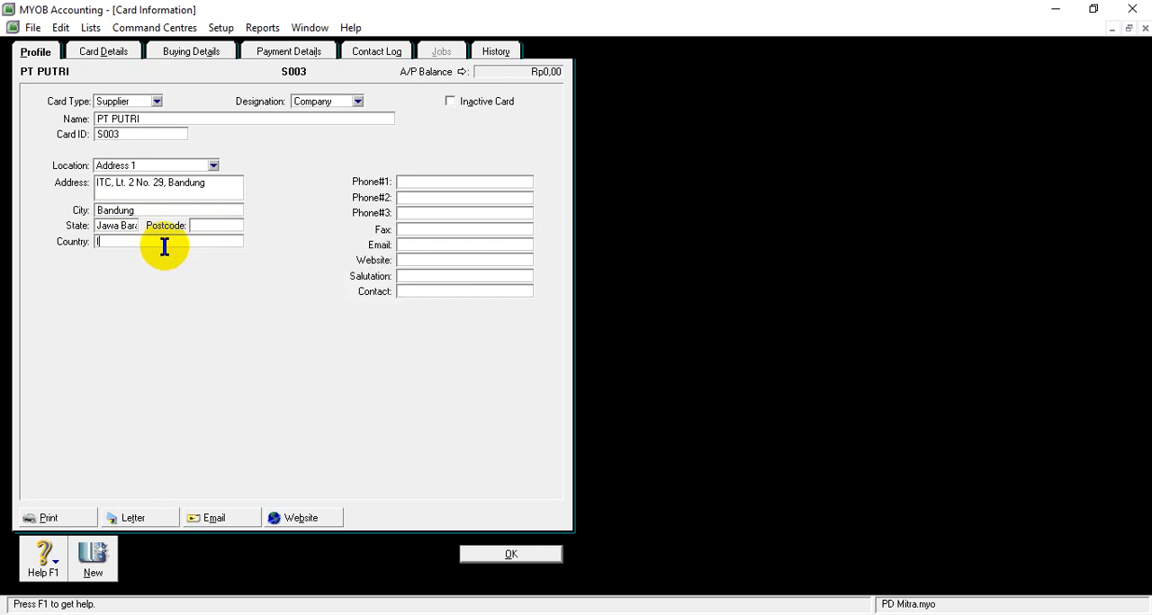
type("Indonesia")
- Copy the S003 phone number from the Word supplier list into PT PUTRI's first phone field in MYOB, then save the card and close the cards list
left_click(424, 182)
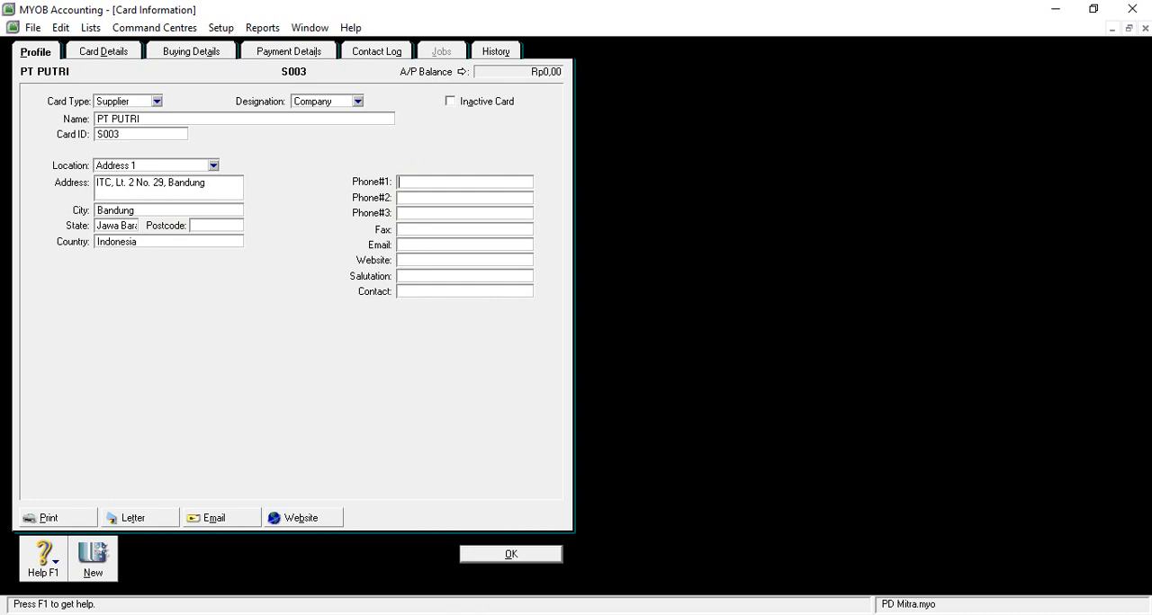
left_click(550, 587)
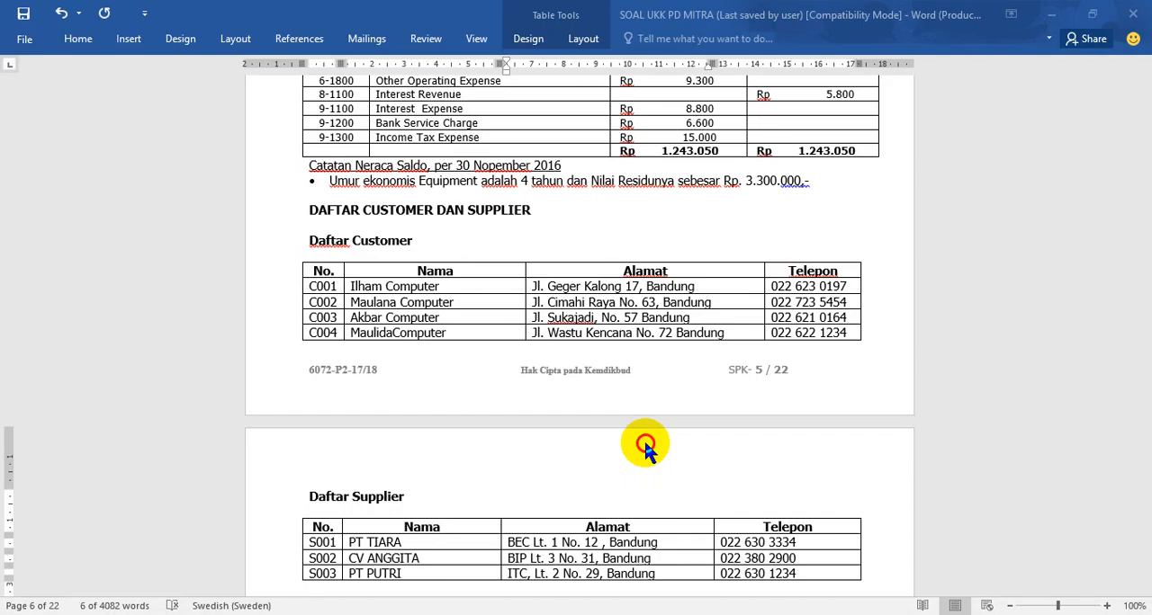
left_click_drag(719, 574, 801, 573)
key("ctrl+c")
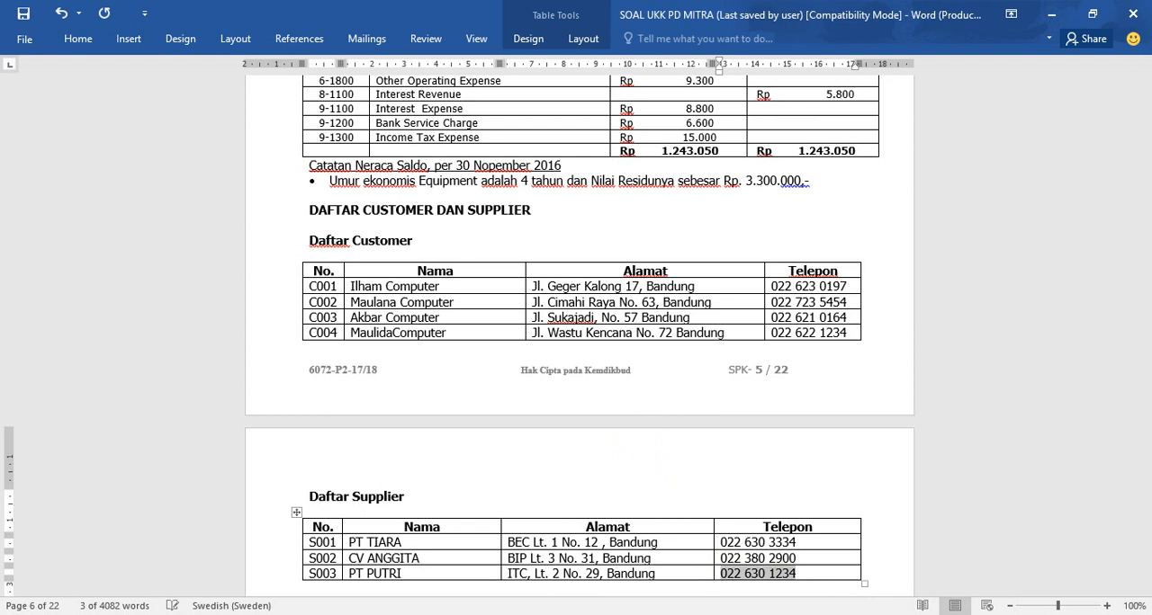
mouse_move(517, 614)
left_click(489, 565)
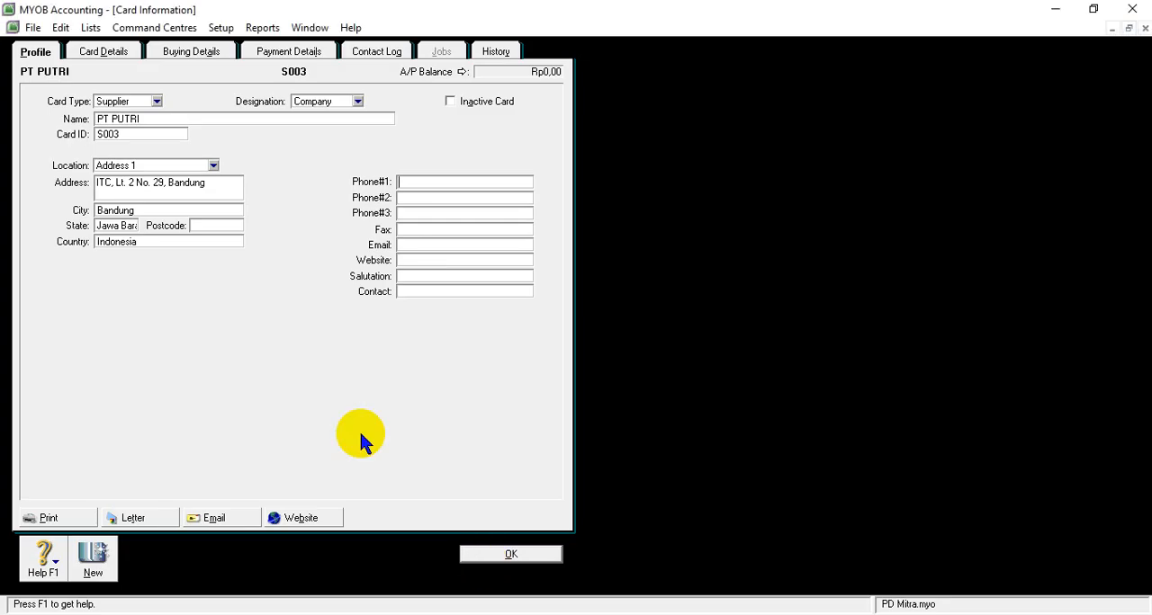
left_click(423, 183)
right_click(423, 183)
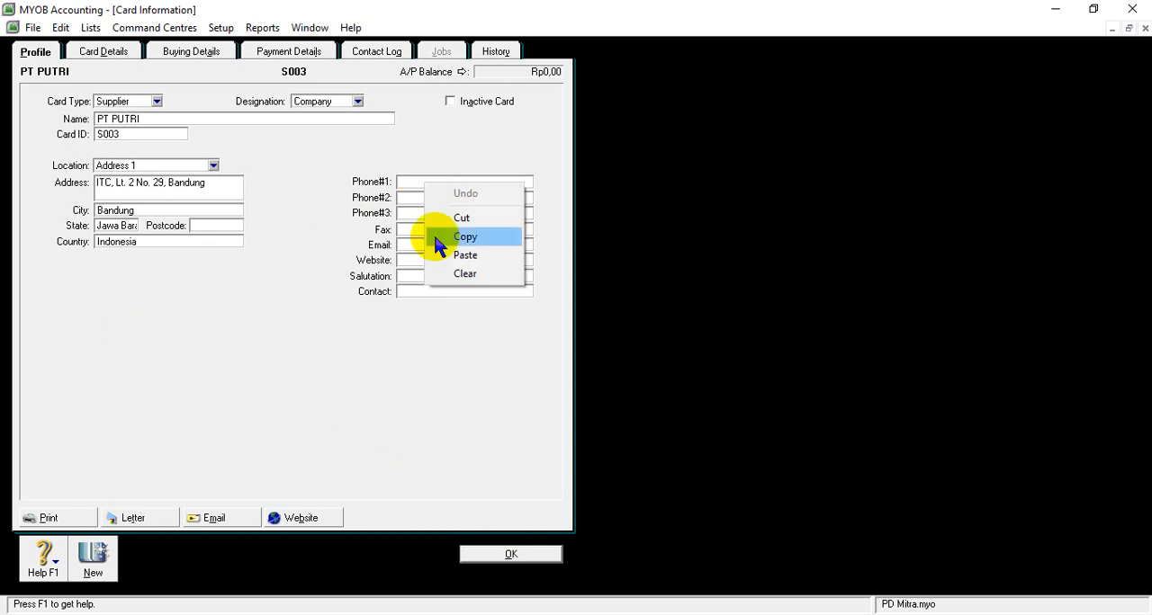
left_click(457, 255)
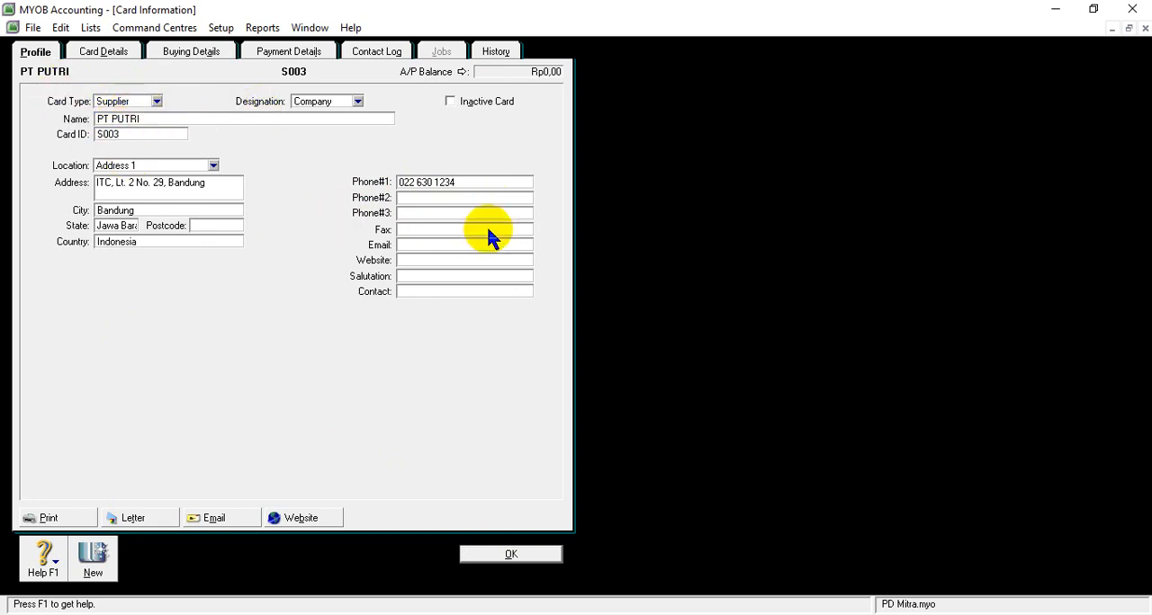
left_click(504, 555)
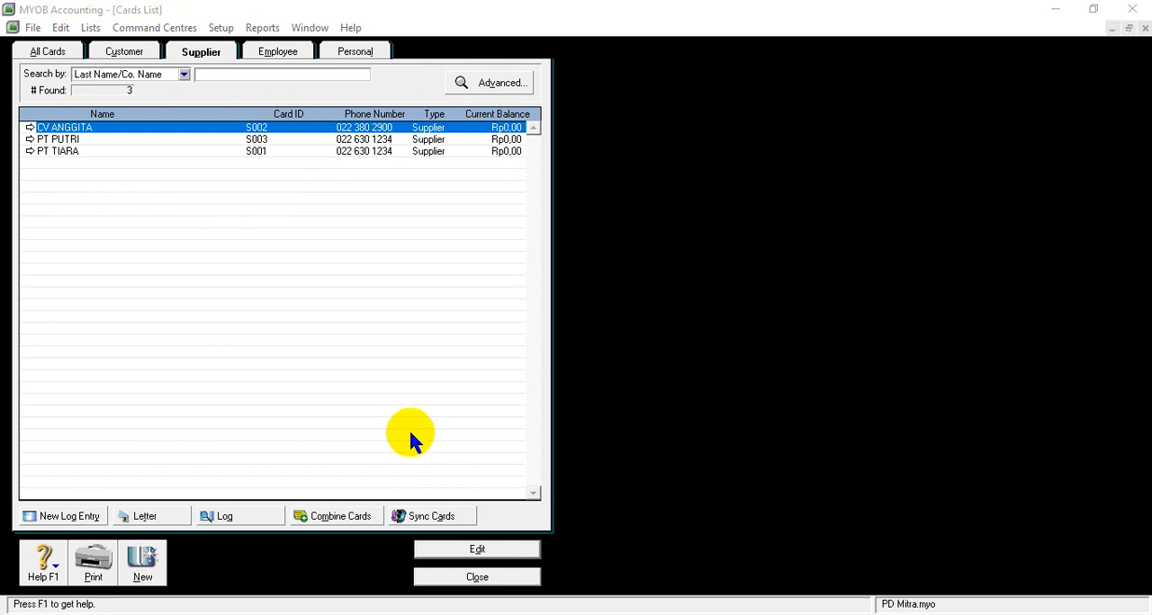
left_click(461, 582)
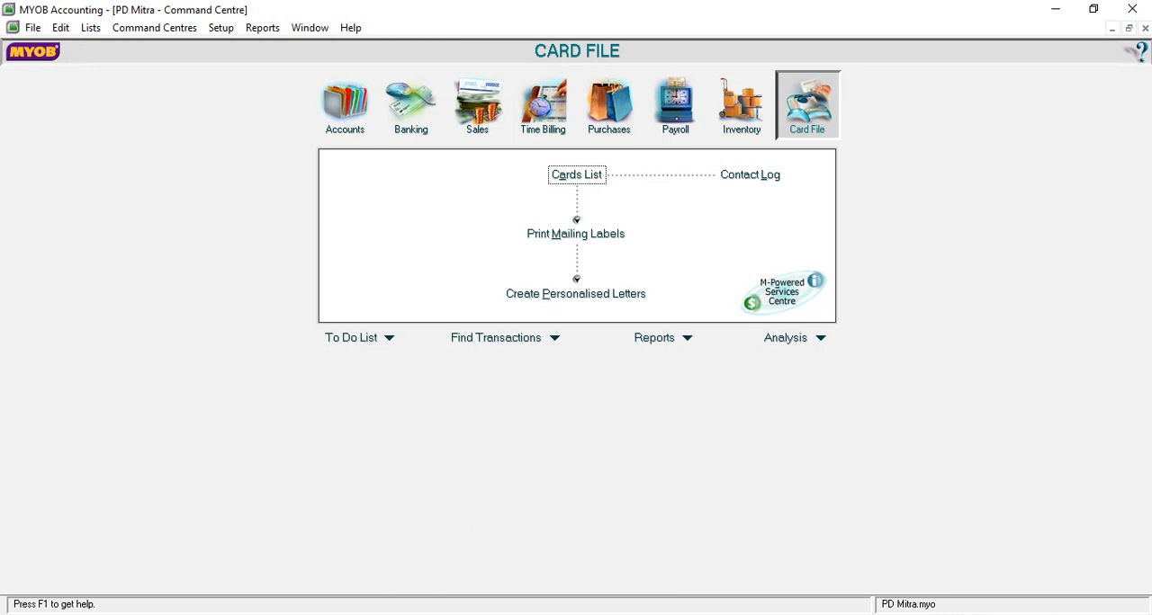
- Switch to the SOAL UKK PD MITRA Word document and examine the DAFTAR SALDO PIUTANG DAGANG table
mouse_move(476, 614)
left_click(566, 586)
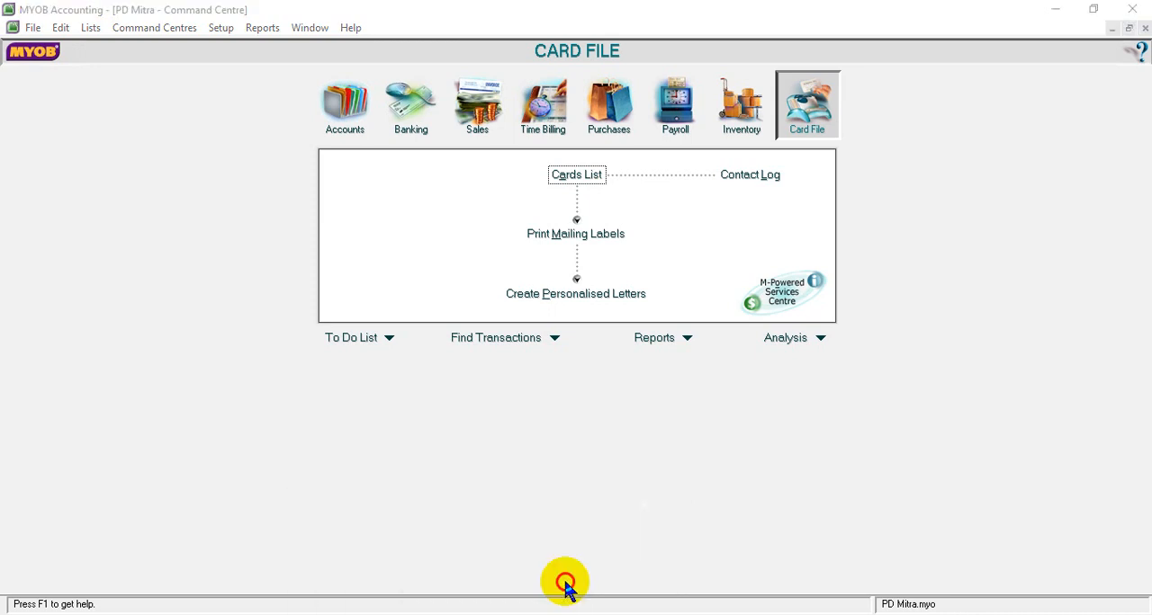
scroll(698, 518, "down", 3)
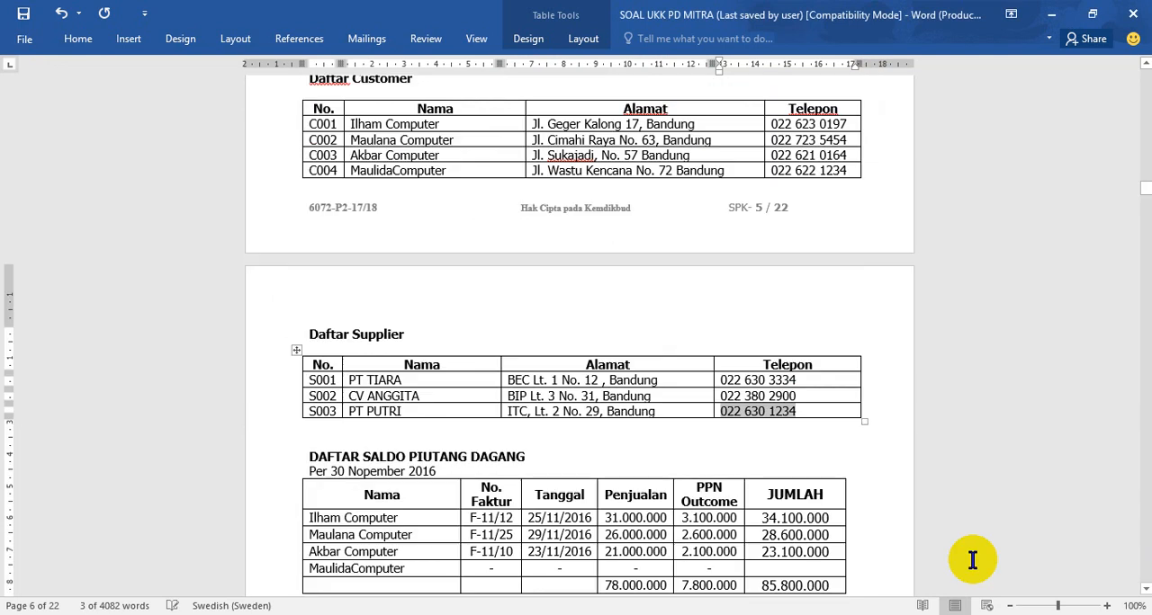
left_click(365, 457)
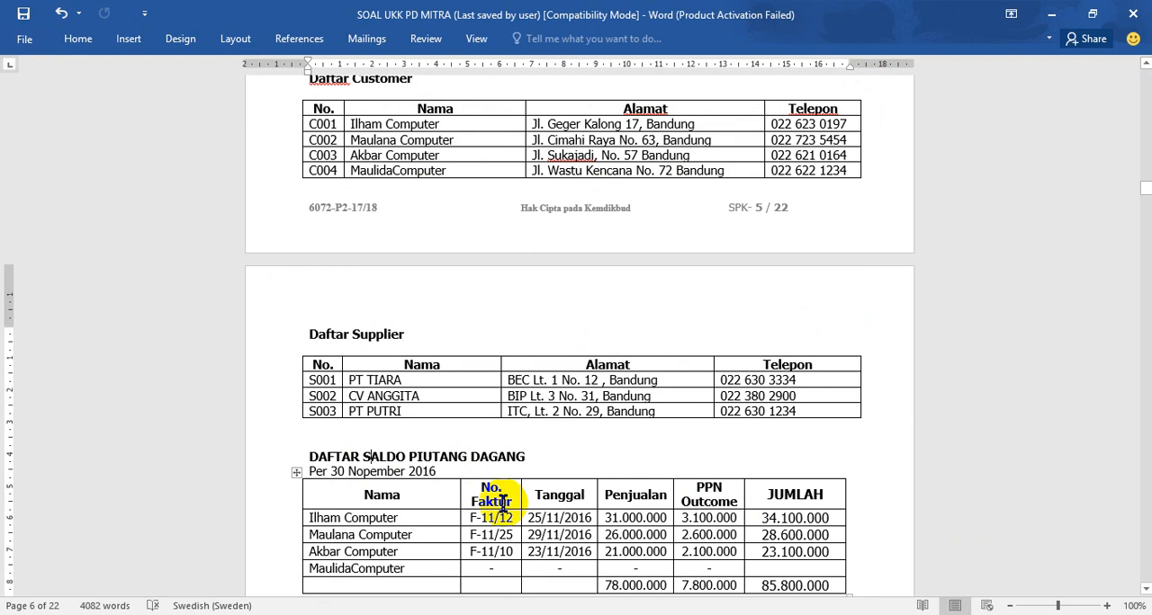
scroll(391, 540, "down", 1)
scroll(385, 533, "down", 1)
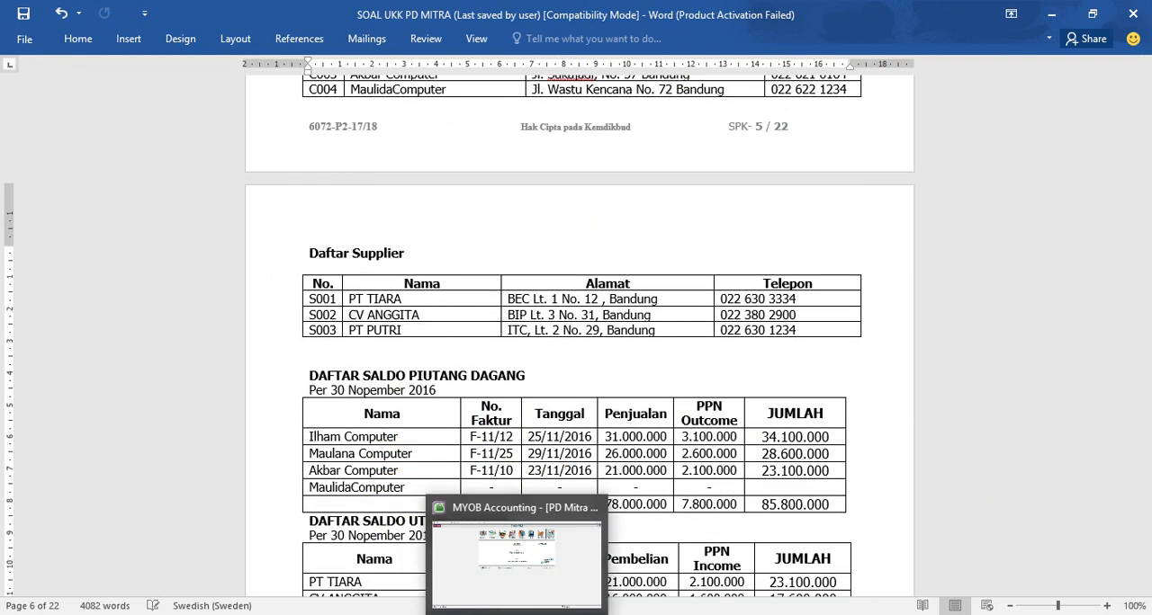
- Return to MYOB, open the customer balances setup and start adding a historical sale, bringing up its customer list
left_click(490, 562)
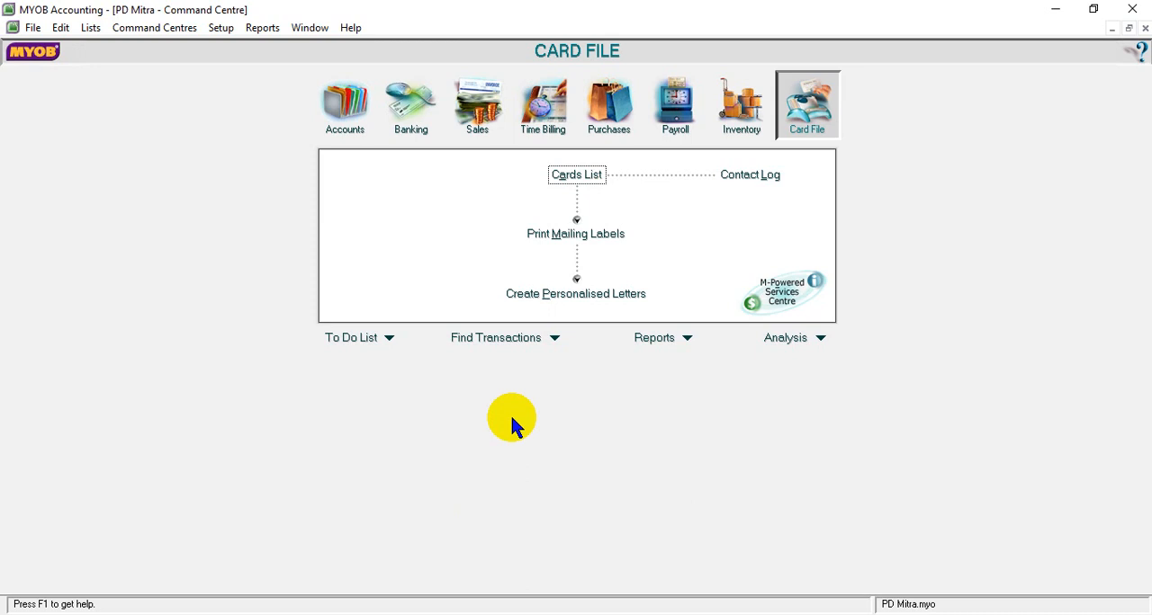
left_click(222, 34)
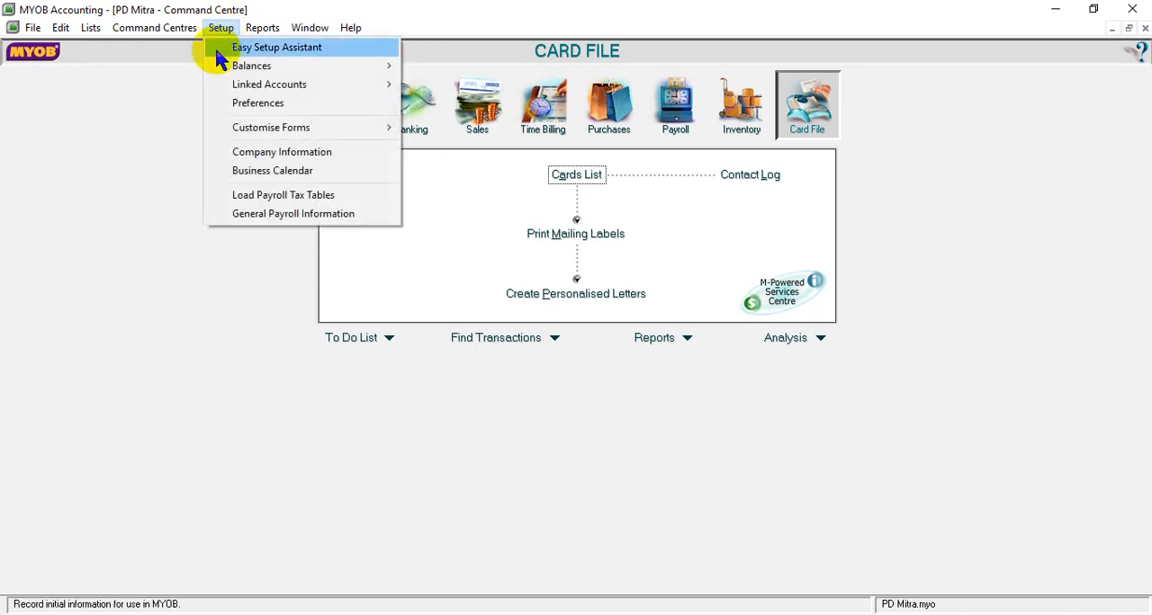
mouse_move(241, 72)
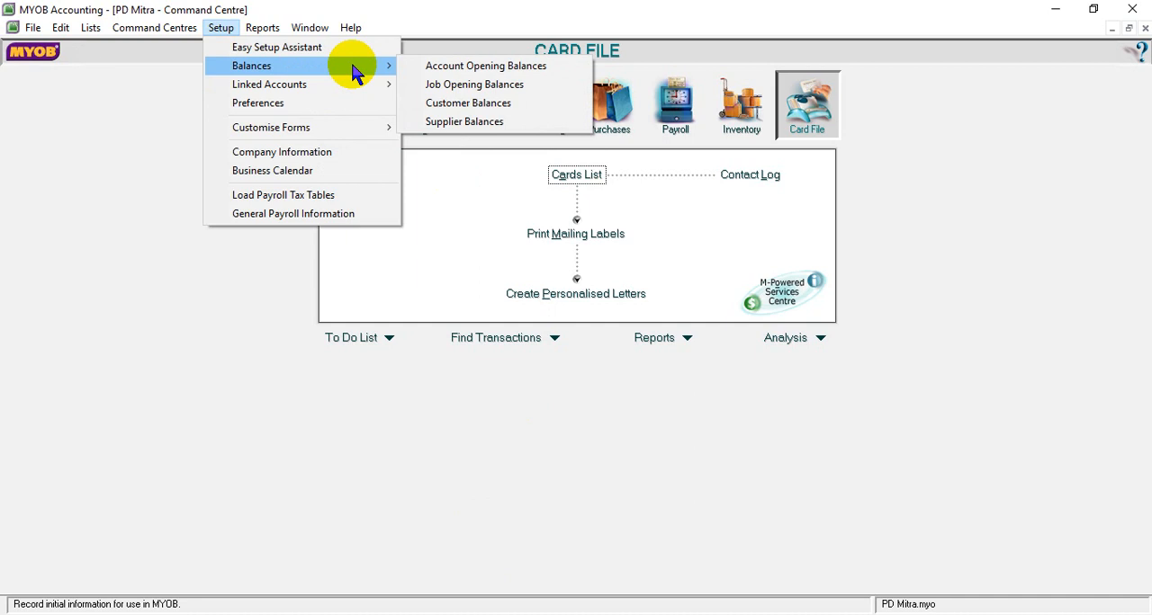
left_click(442, 106)
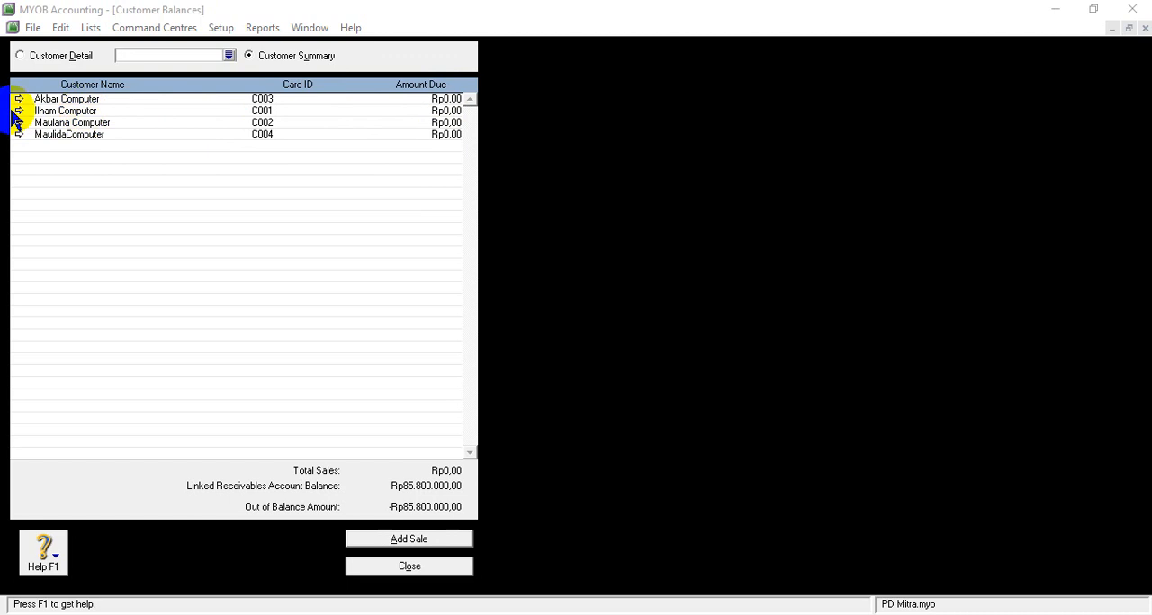
right_click(393, 544)
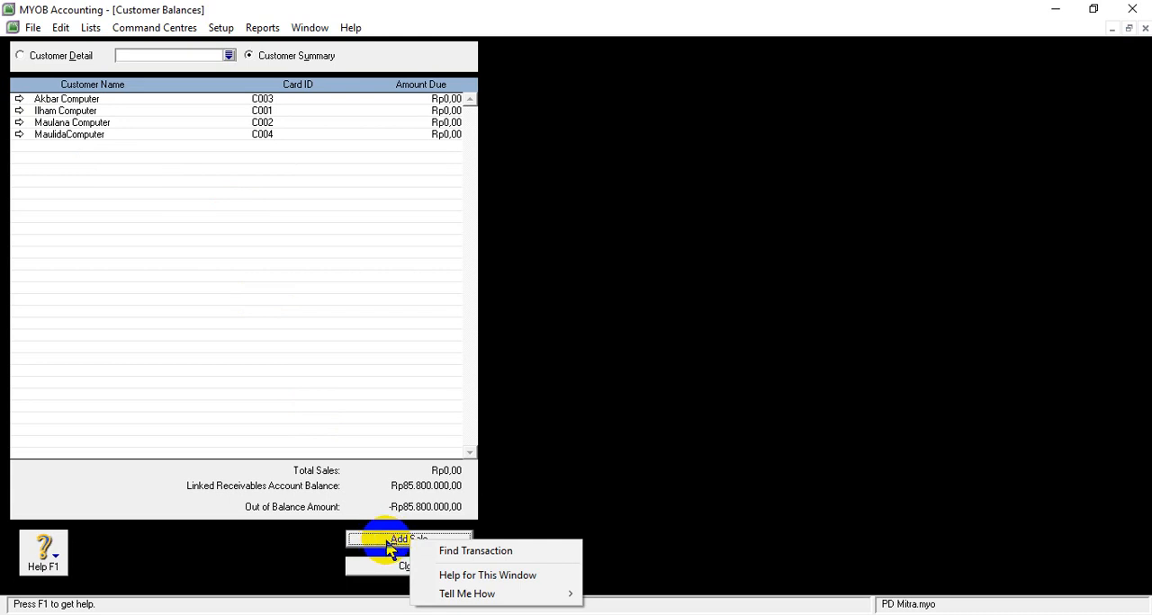
left_click(376, 414)
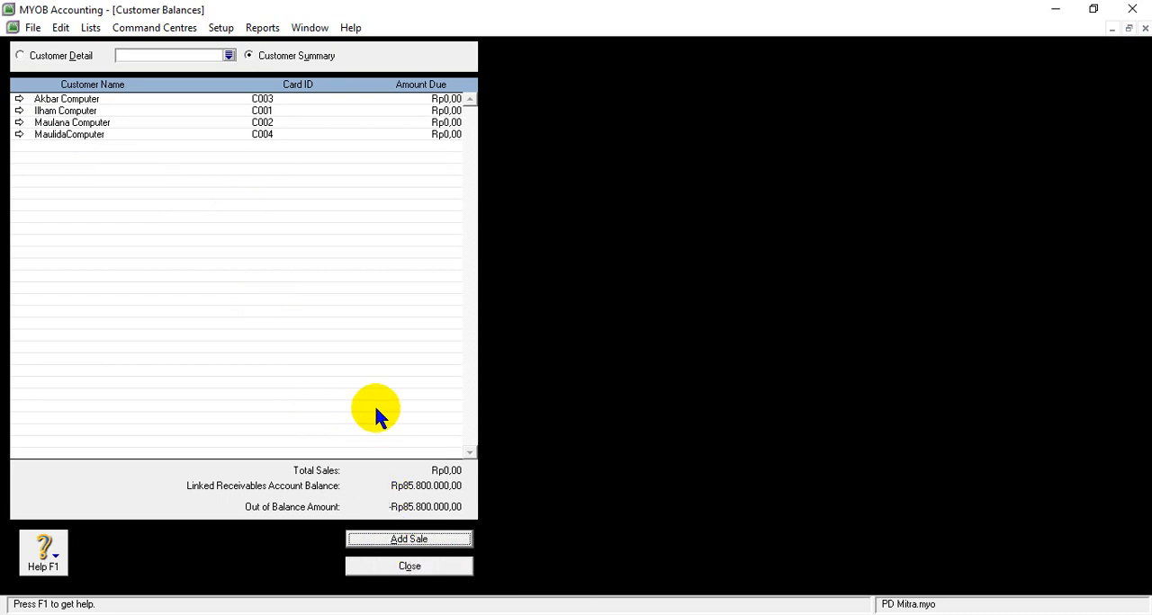
left_click(409, 541)
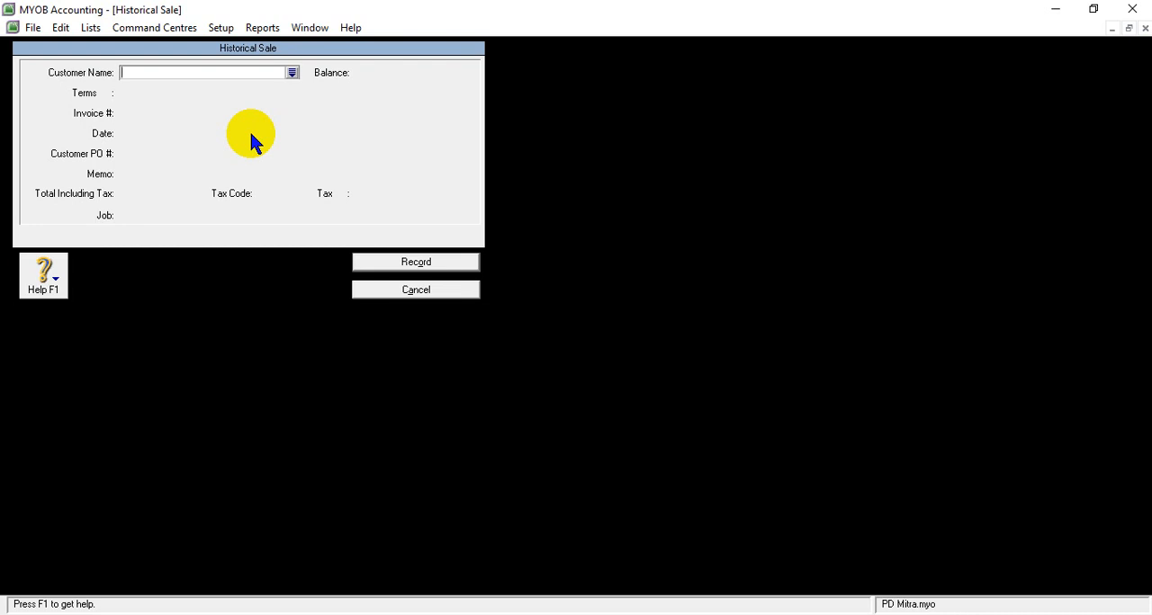
left_click(292, 73)
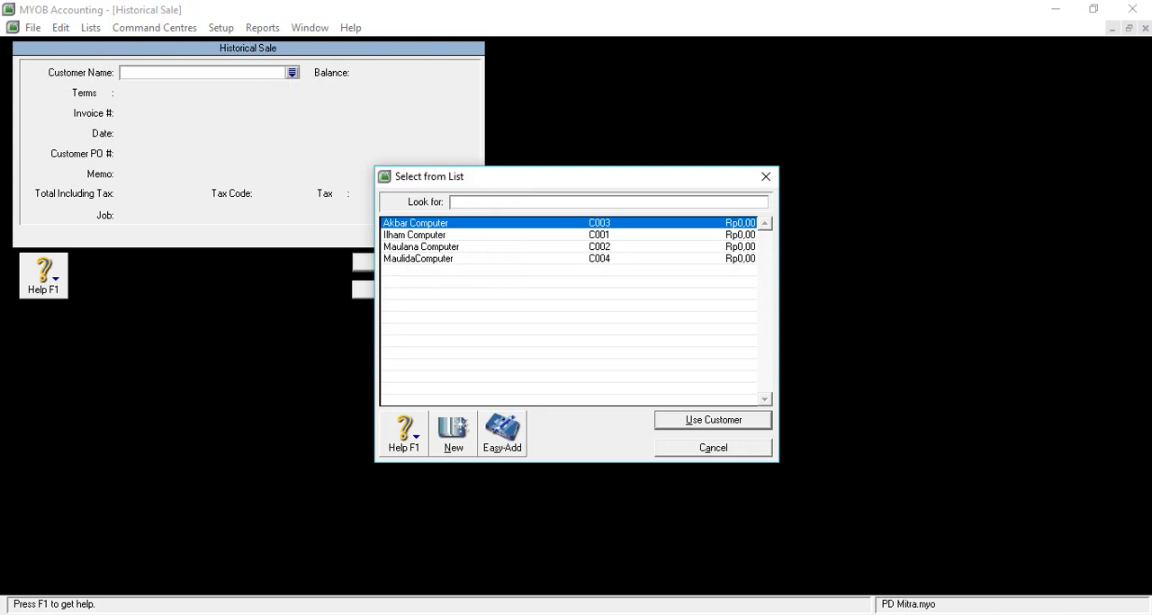
- Try to copy Ilham Computer's invoice number F-11/12 from the receivables table in the Word task document
mouse_move(477, 614)
left_click(514, 598)
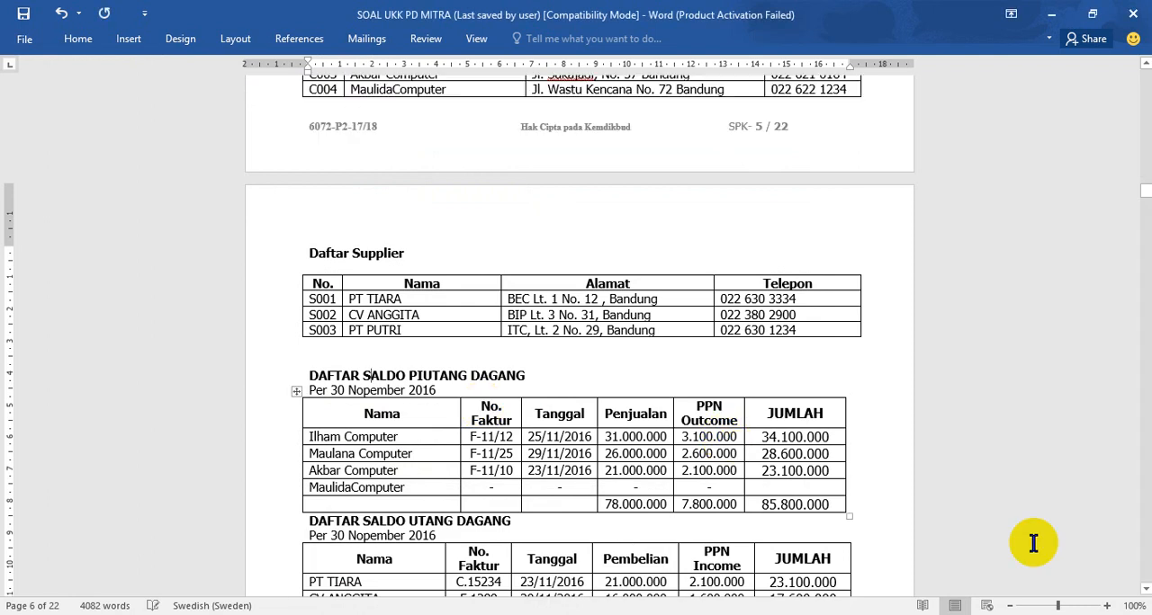
left_click(1145, 591)
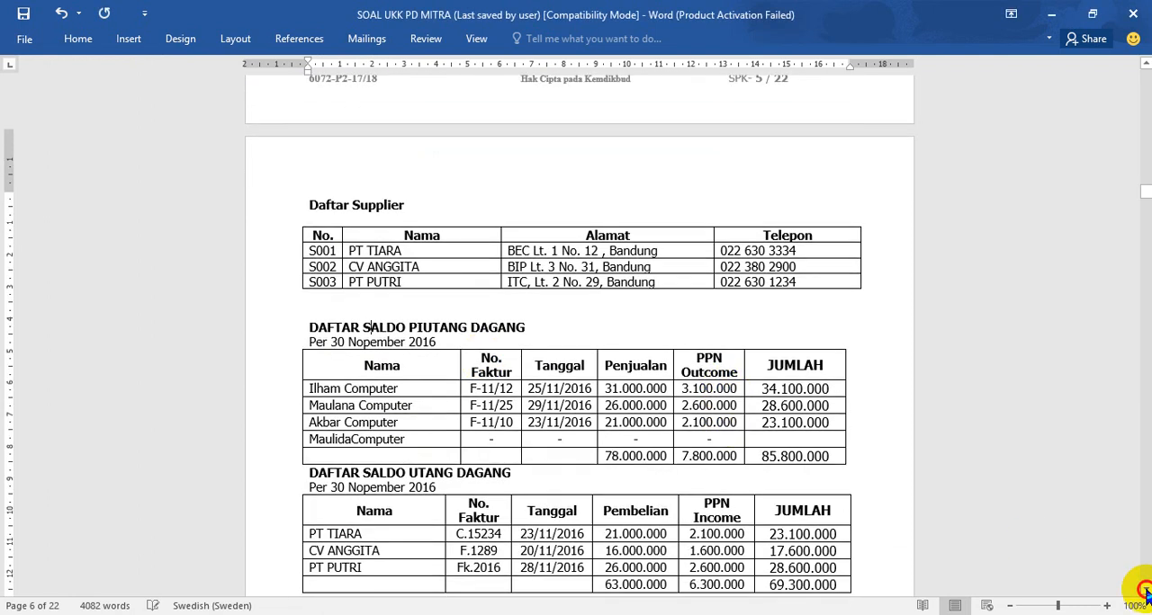
left_click(1145, 592)
left_click(1145, 592)
left_click(1145, 591)
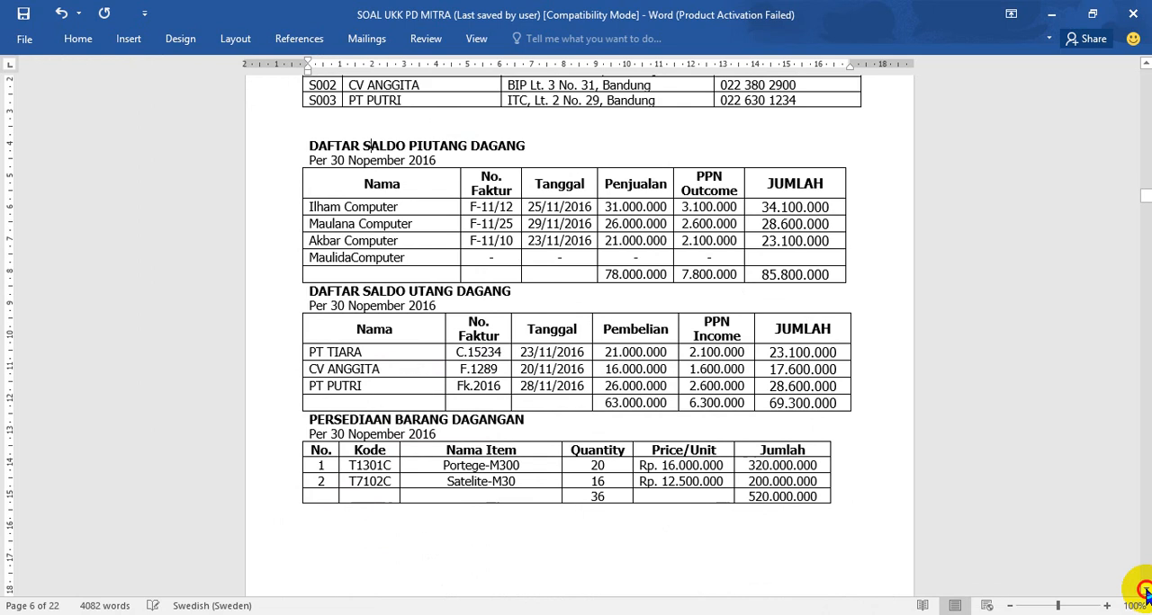
left_click(753, 501)
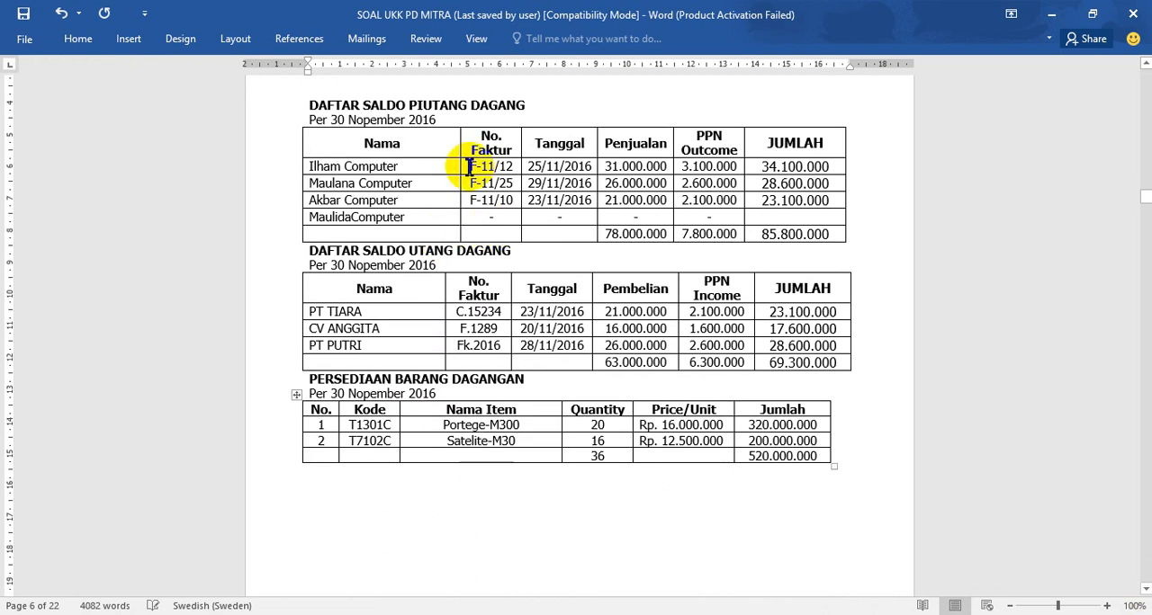
left_click_drag(468, 166, 513, 168)
key("ctrl+c")
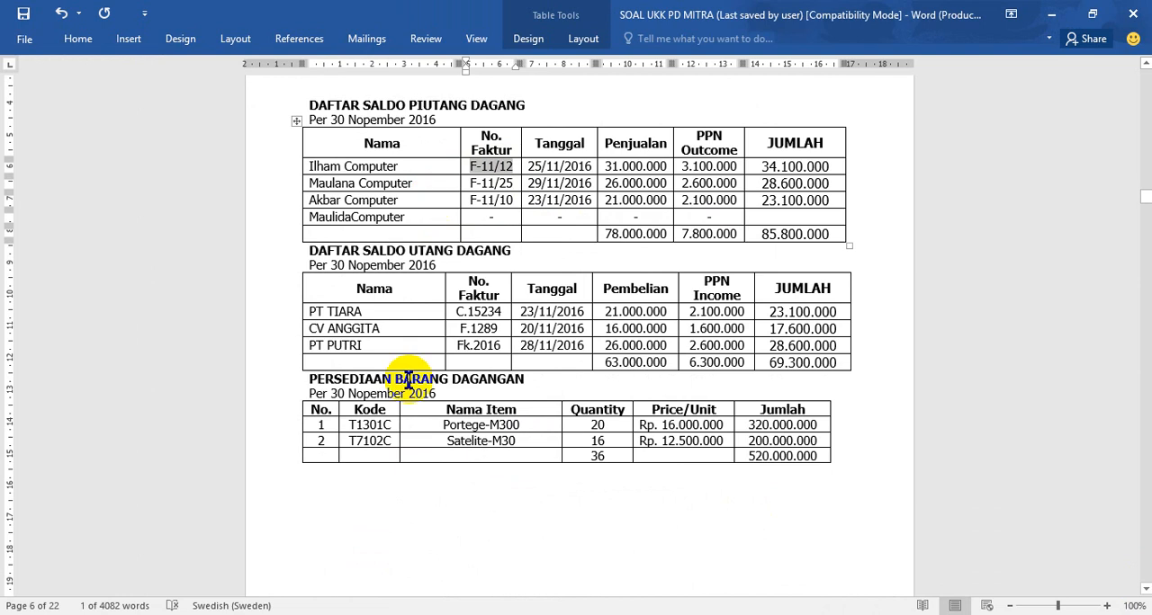
key("alt+Tab")
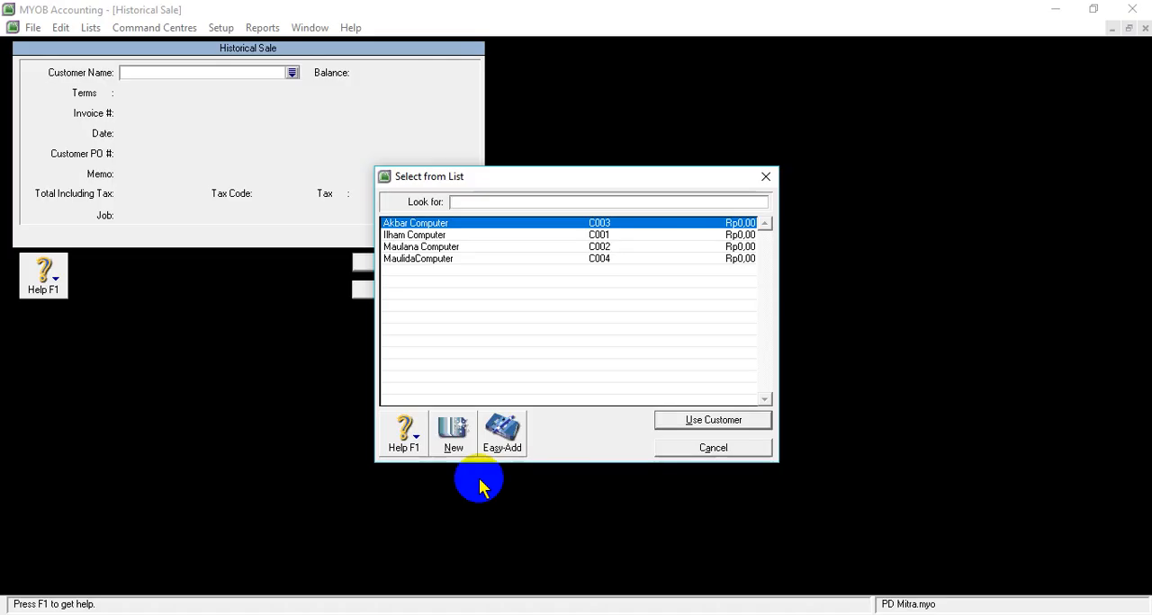
- Choose Ilham Computer as the customer for the historical sale
left_click(439, 236)
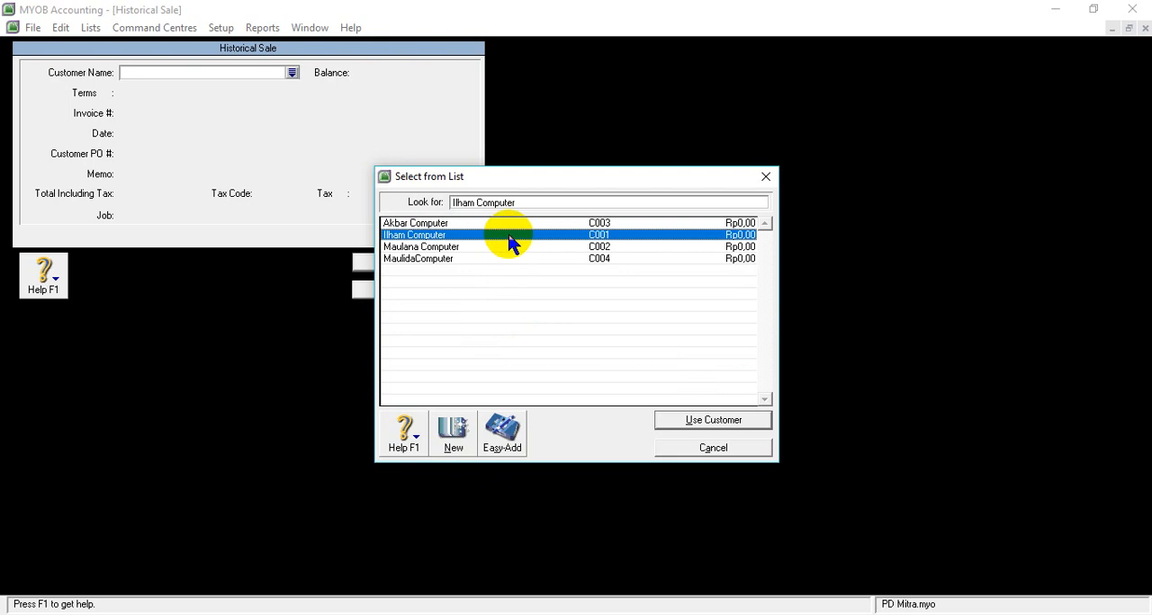
left_click(689, 432)
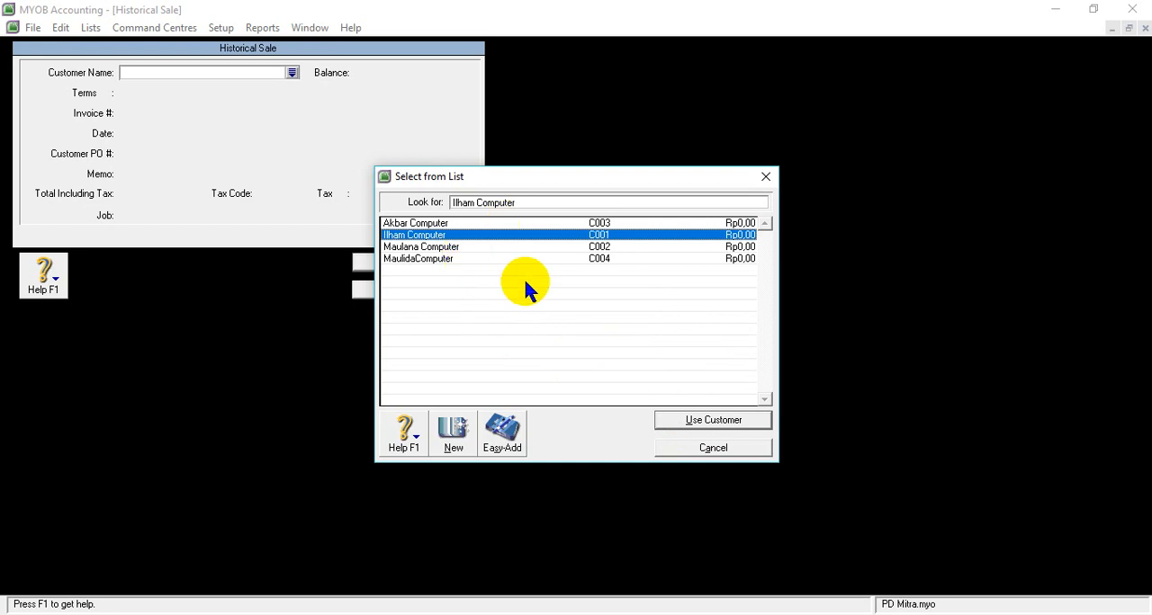
left_click(700, 423)
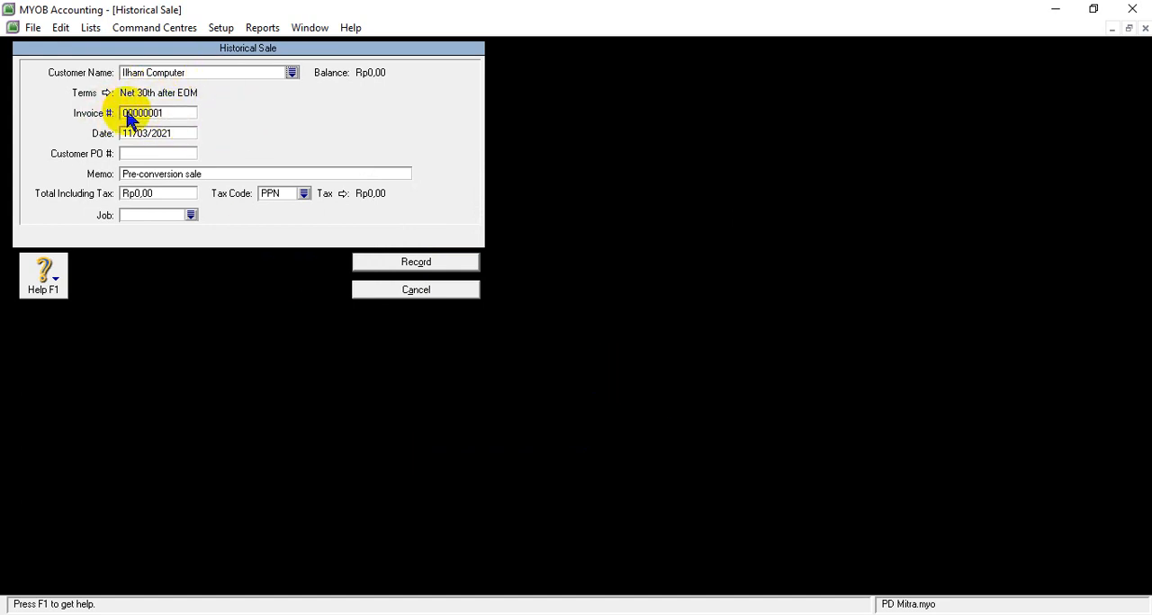
- Replace the sale's invoice number with F-11/12, copied from Ilham Computer's row in the Word receivables table
left_click(150, 112)
key("BackSpace")
right_click(160, 116)
left_click(192, 182)
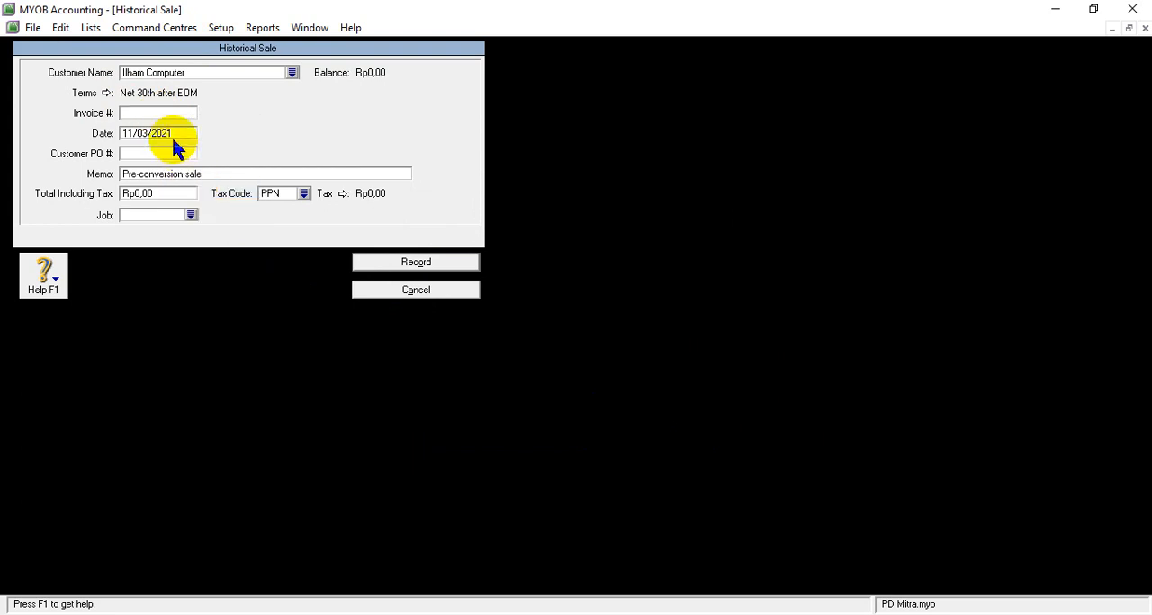
mouse_move(475, 614)
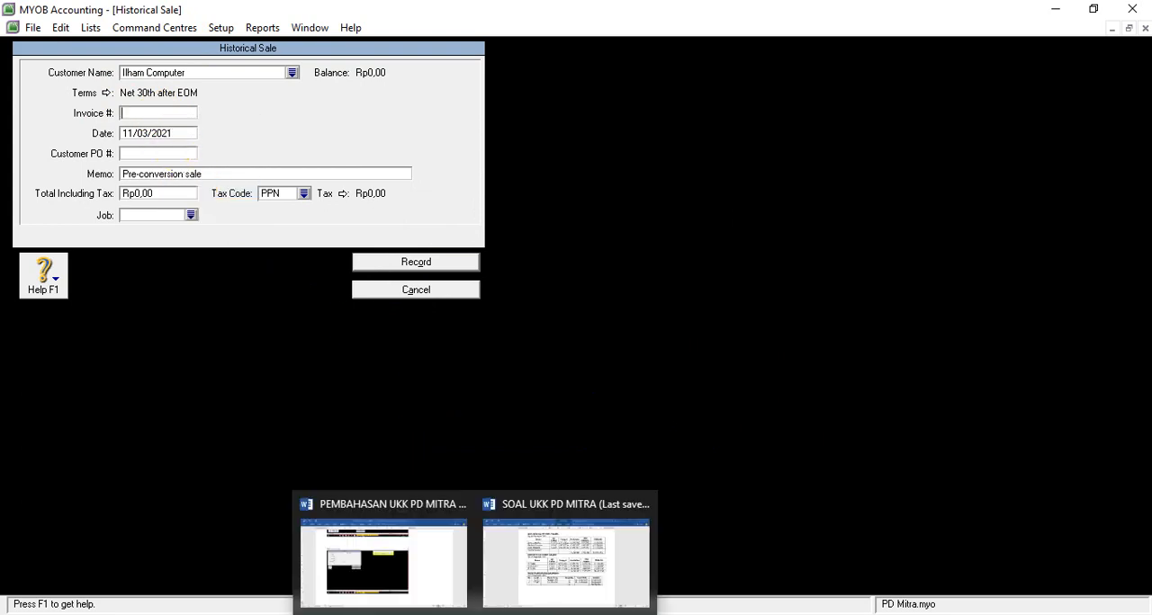
left_click(563, 574)
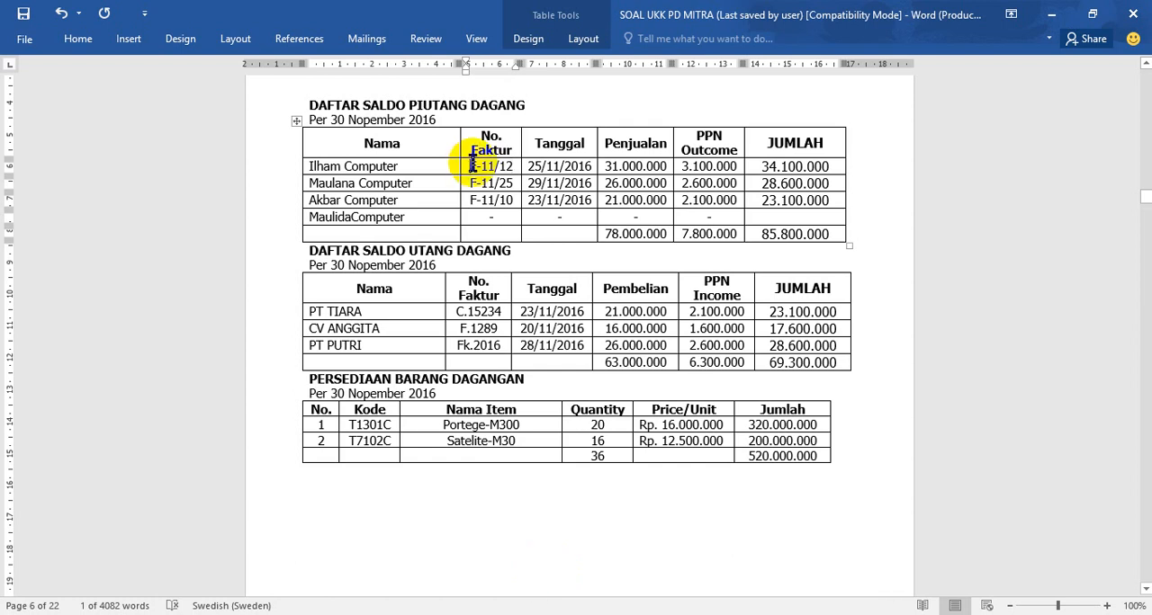
left_click_drag(465, 164, 518, 165)
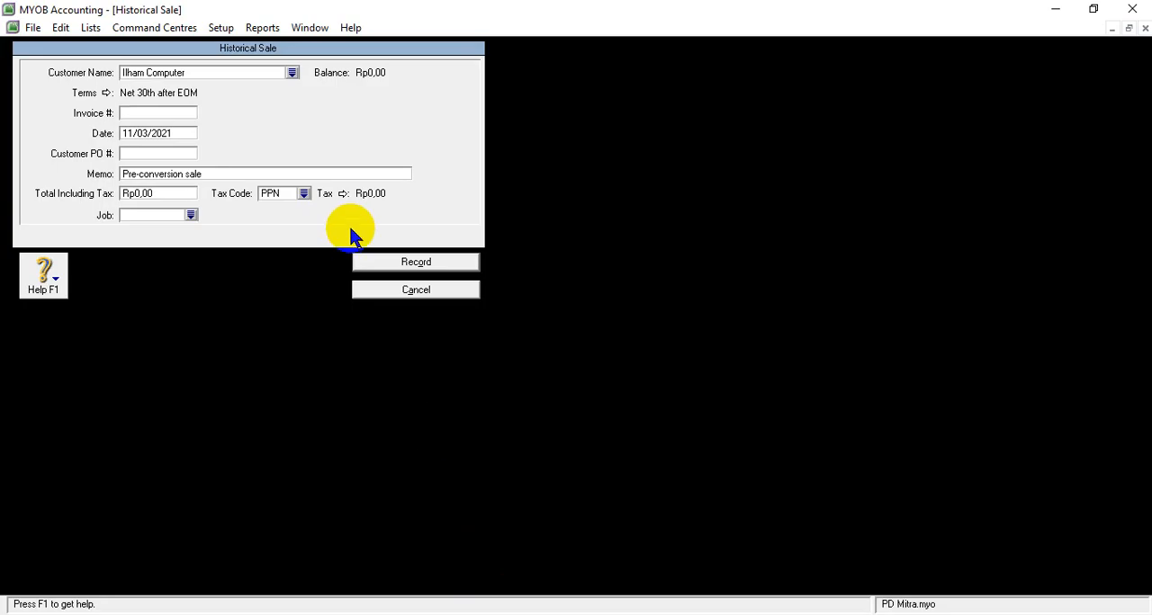
right_click(176, 111)
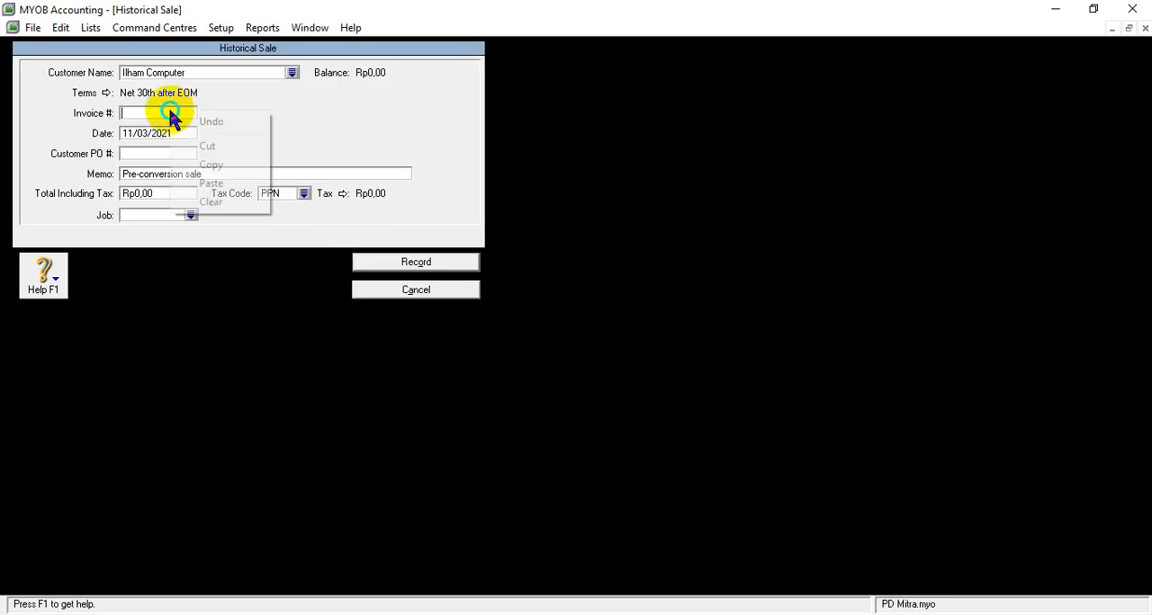
left_click(206, 187)
- Set the date of Ilham Computer's historical sale to 25/11/2016, as given in the Word receivables table
left_click(128, 135)
left_click(129, 134)
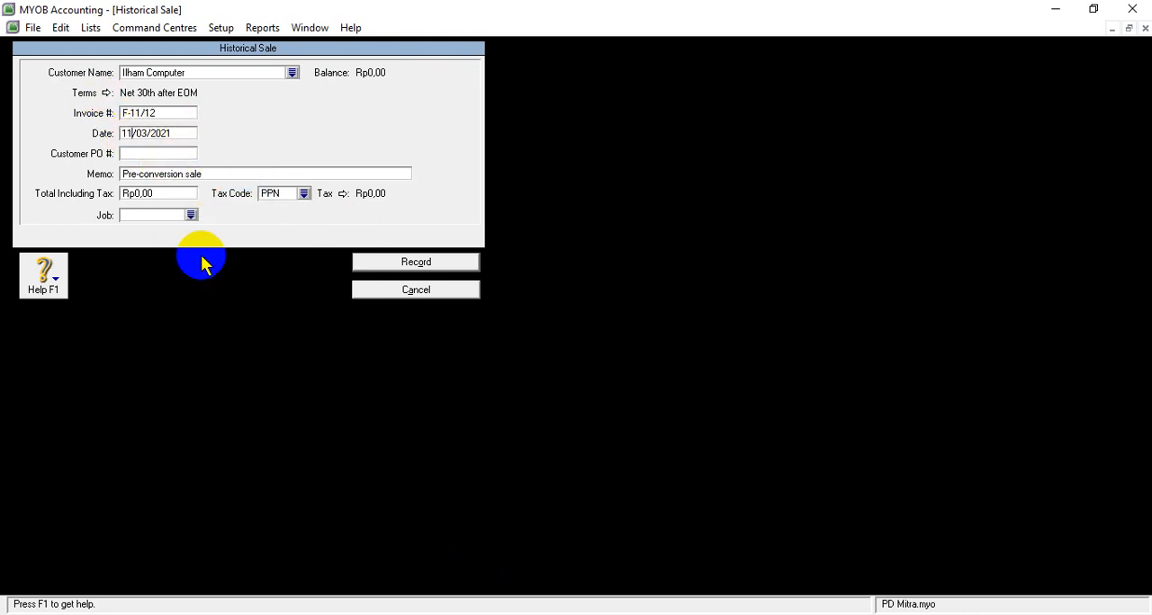
left_click(457, 614)
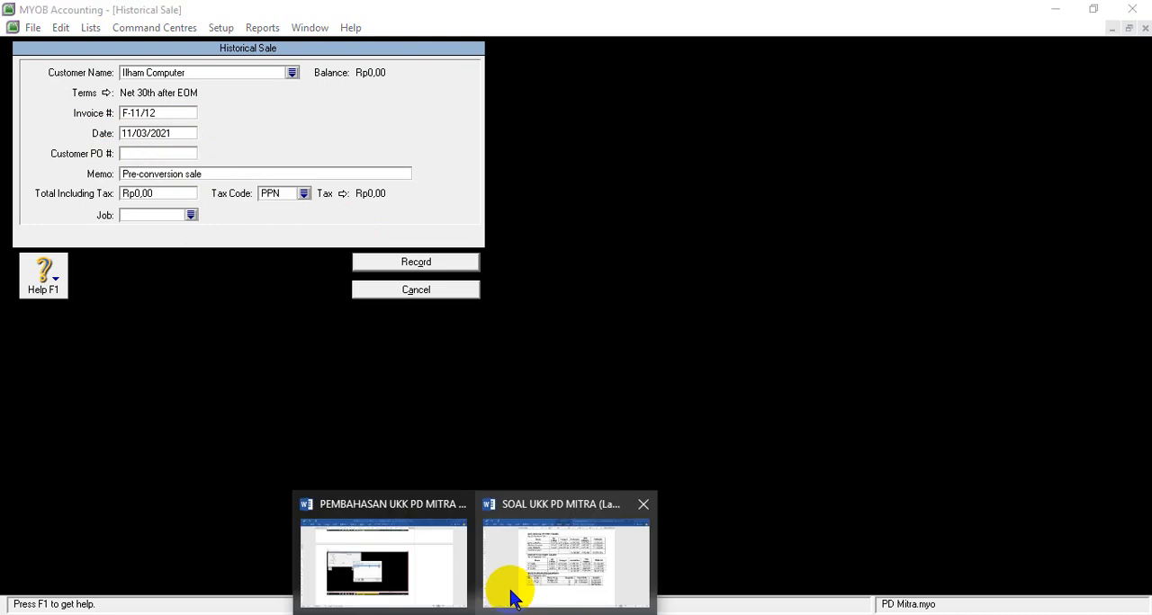
mouse_move(522, 585)
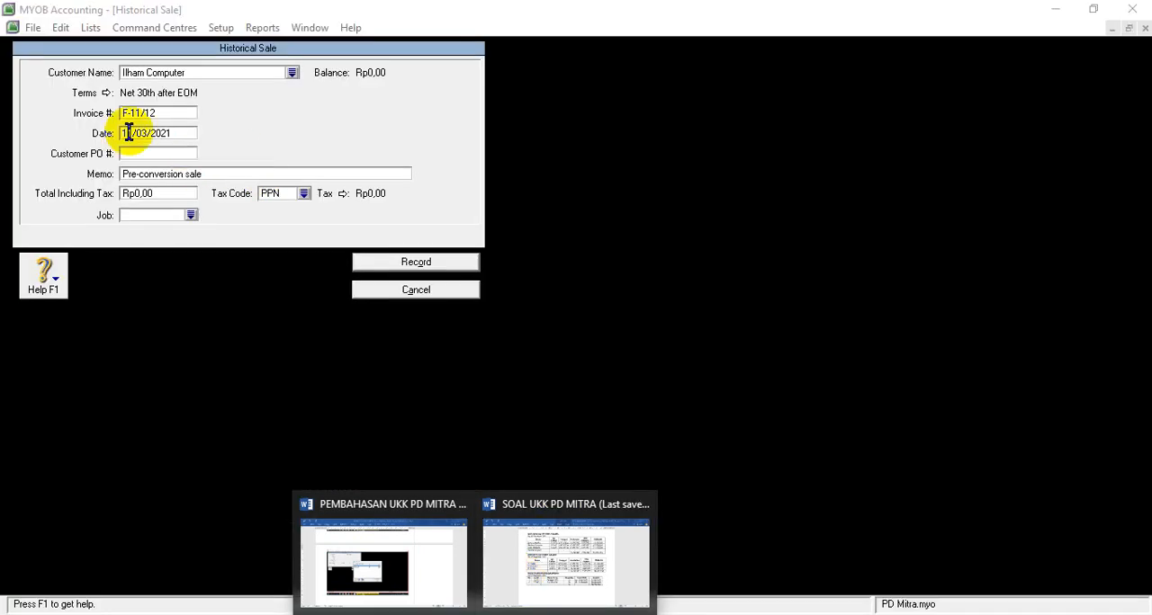
left_click(133, 141)
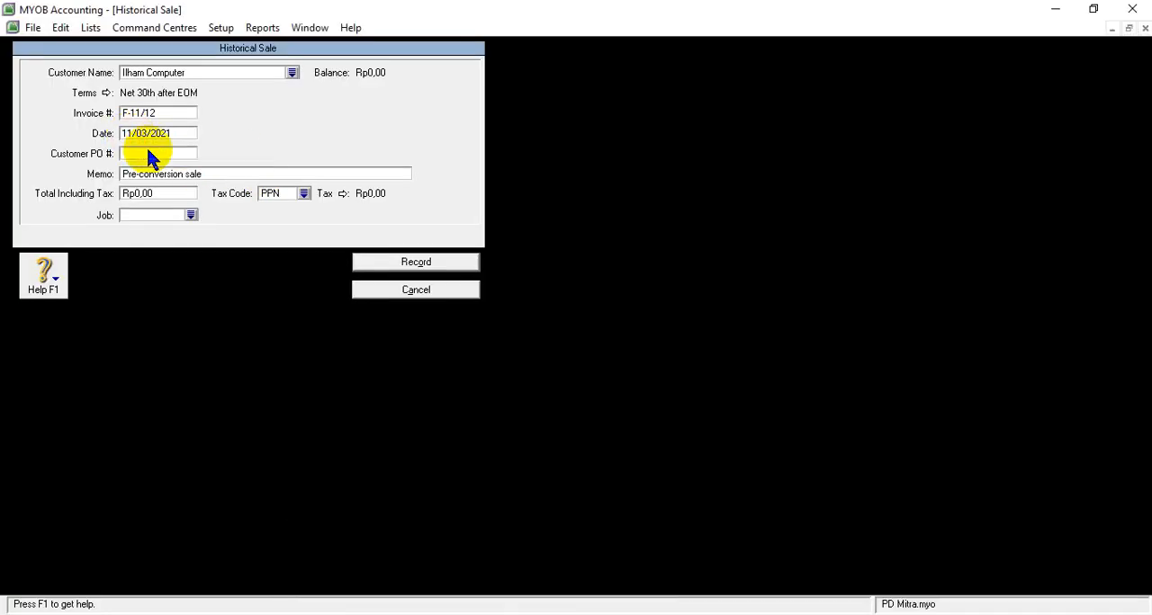
type("25")
right_click(174, 133)
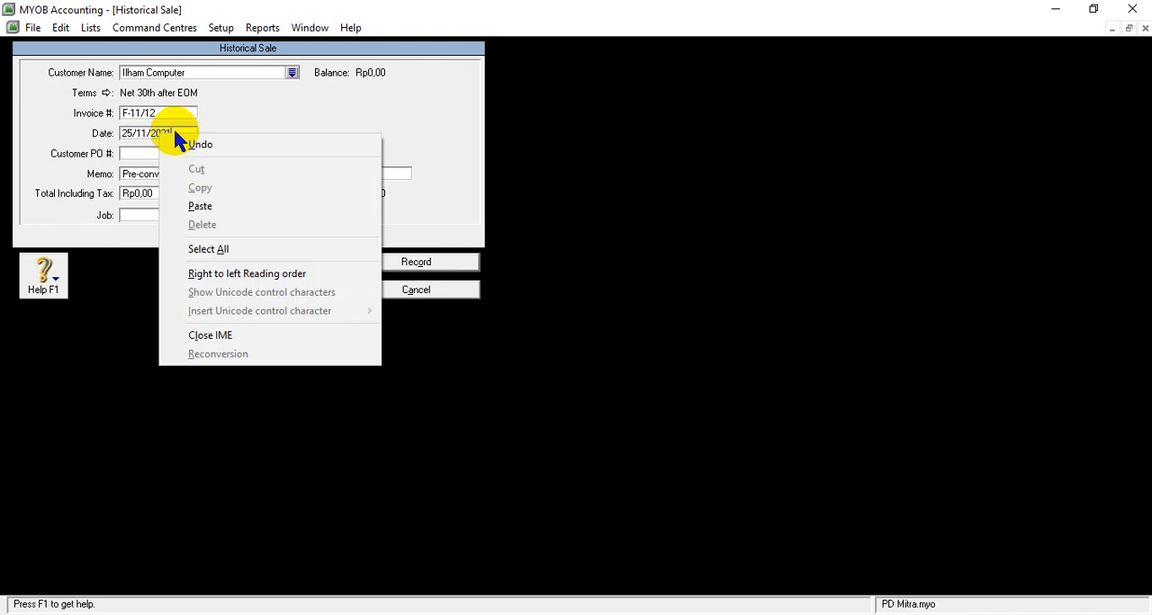
left_click(176, 131)
key("BackSpace")
key("BackSpace")
type("16")
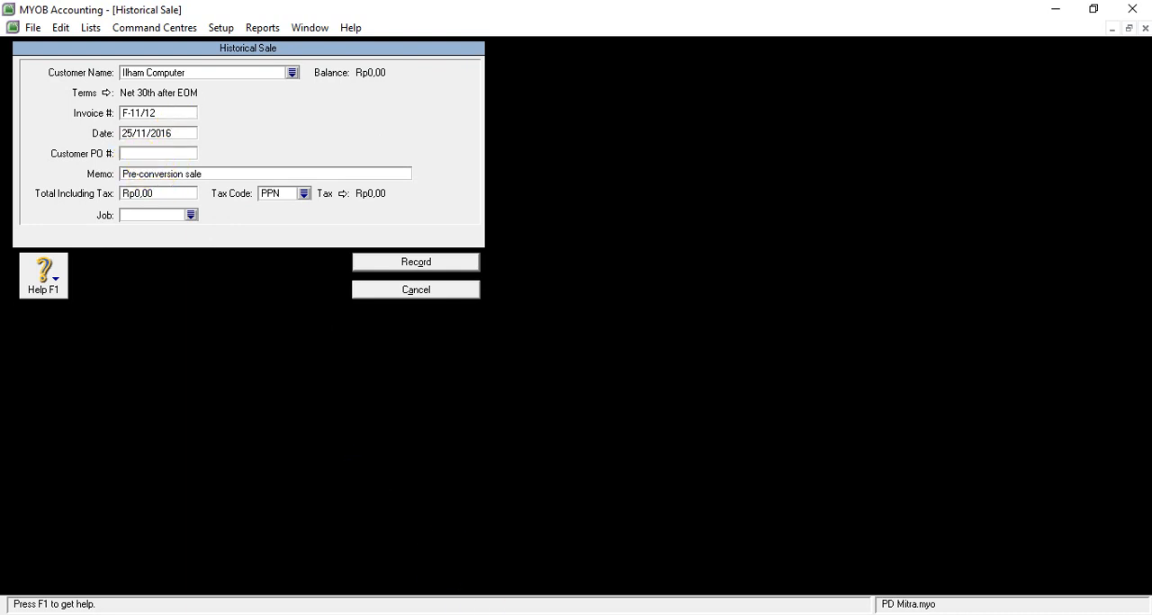
- Replace the memo of Ilham Computer's historical sale with "Saldo Awal Piutang"
left_click(476, 614)
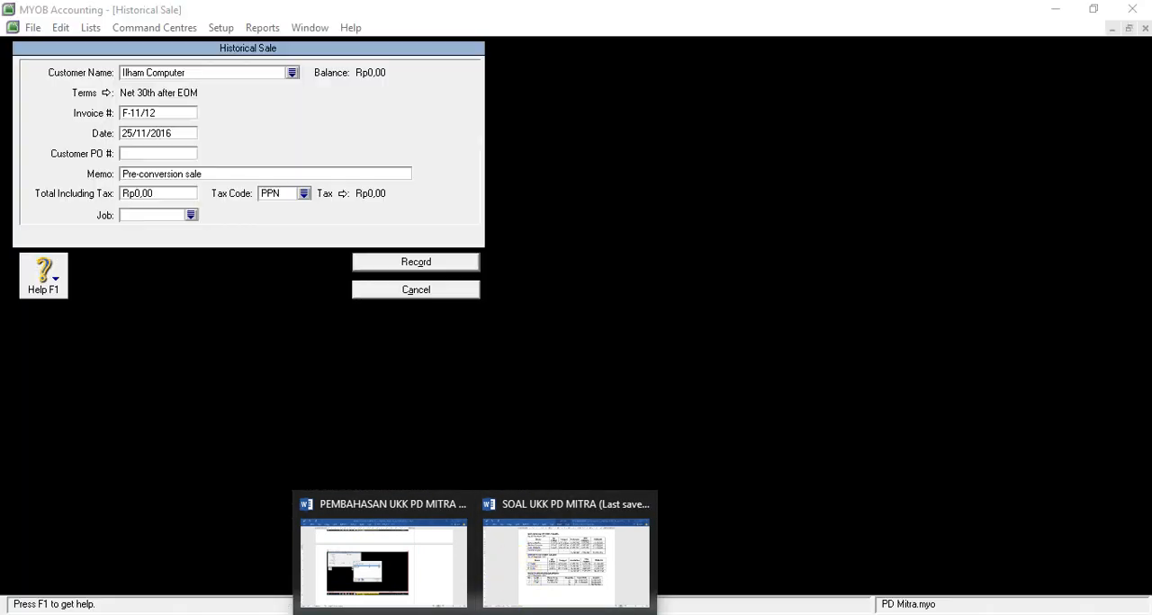
left_click(159, 173)
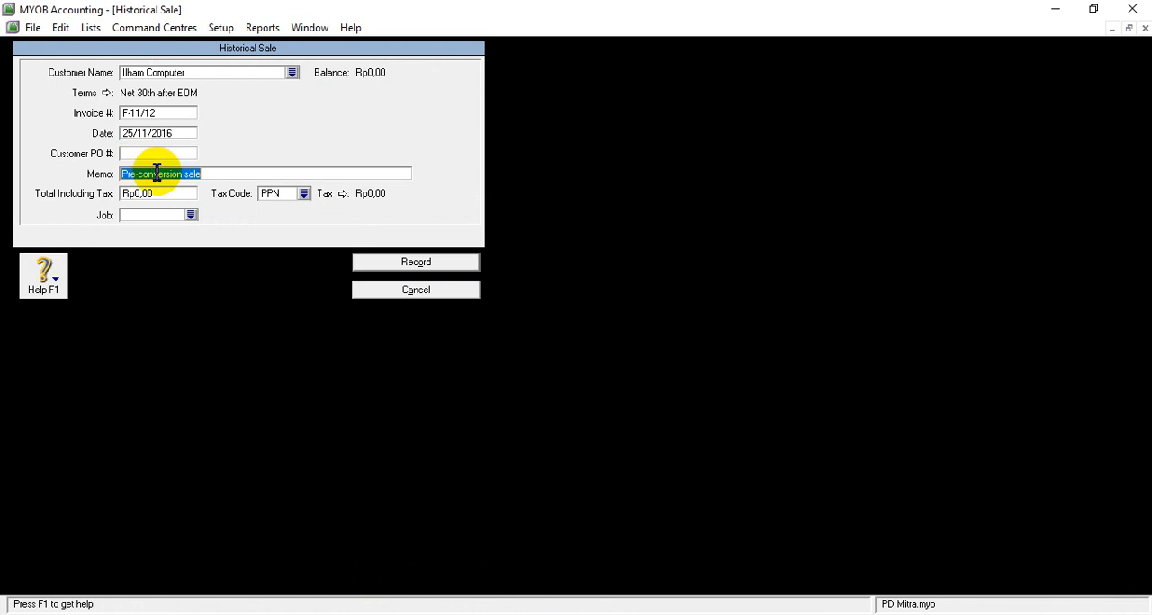
type("S")
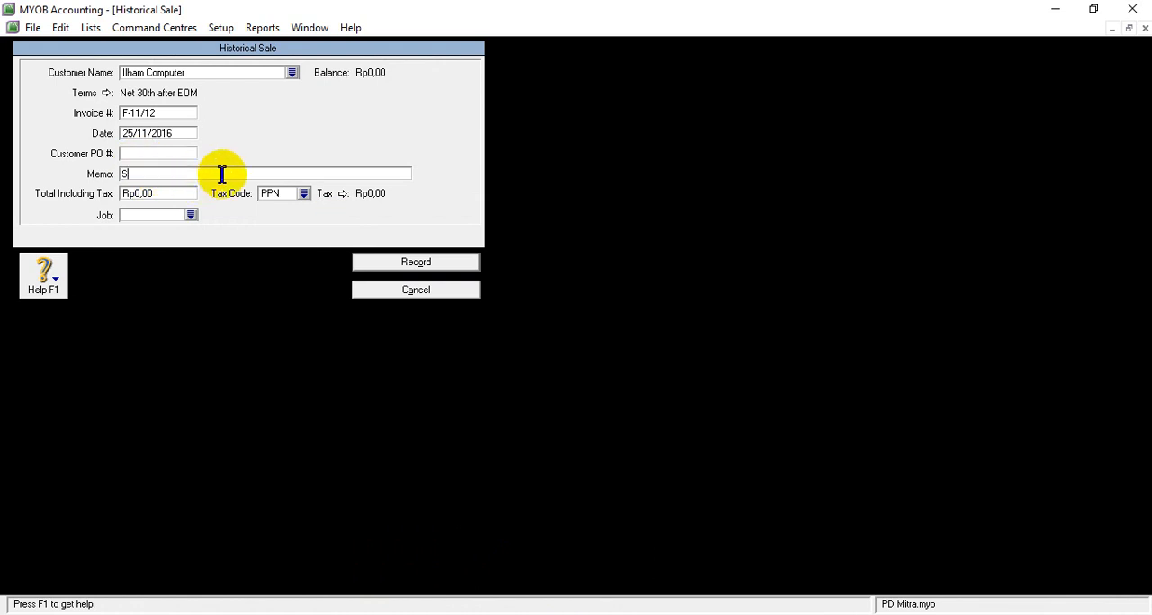
type("aldo Awa")
key("shift+F10")
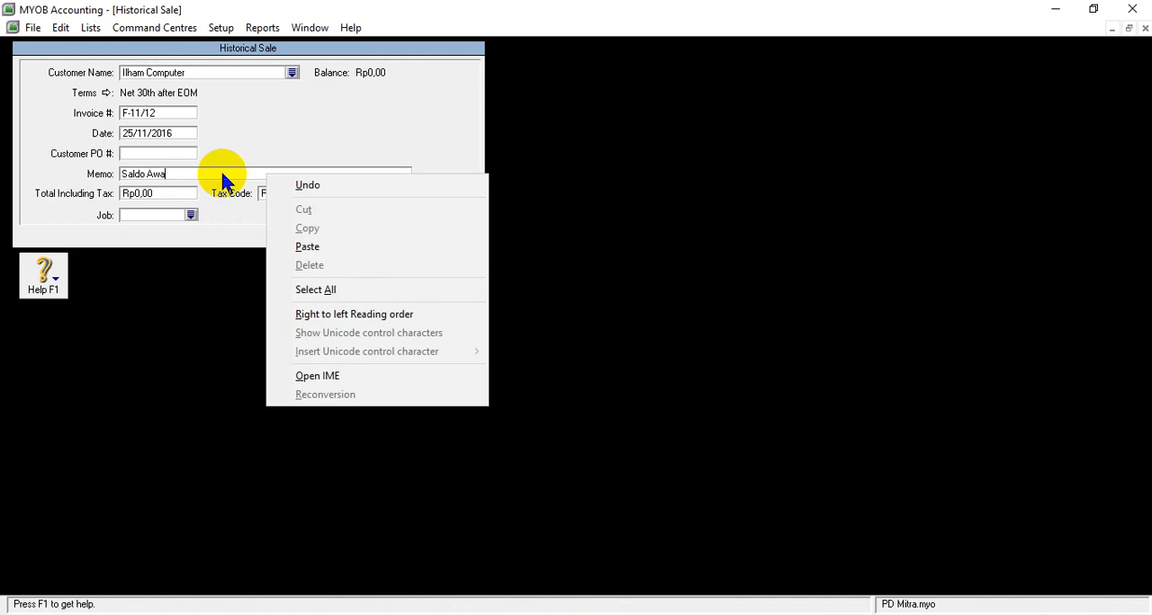
key("Escape")
type("l Piu")
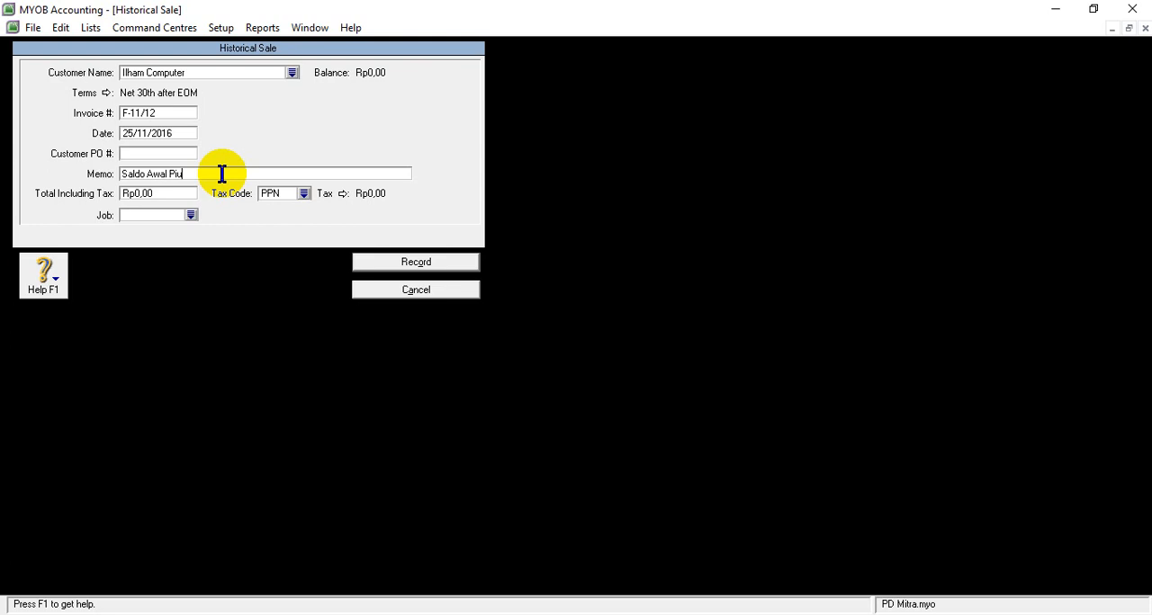
type("tang")
- Set the total including tax of Ilham Computer's historical sale to Rp34.100.000,00
right_click(149, 177)
right_click(138, 195)
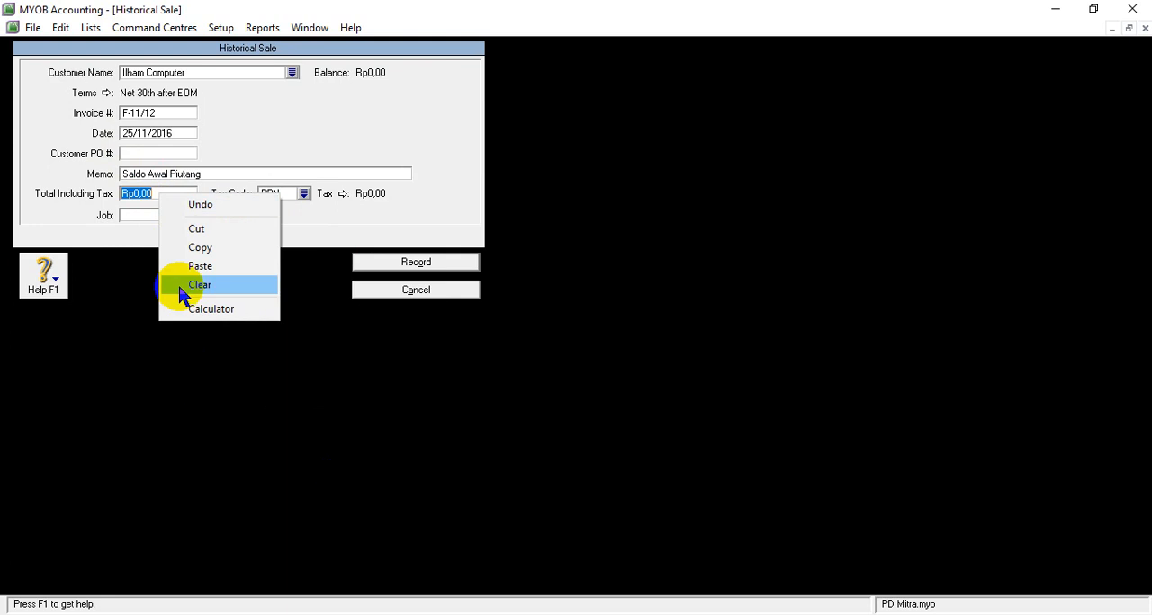
left_click(154, 191)
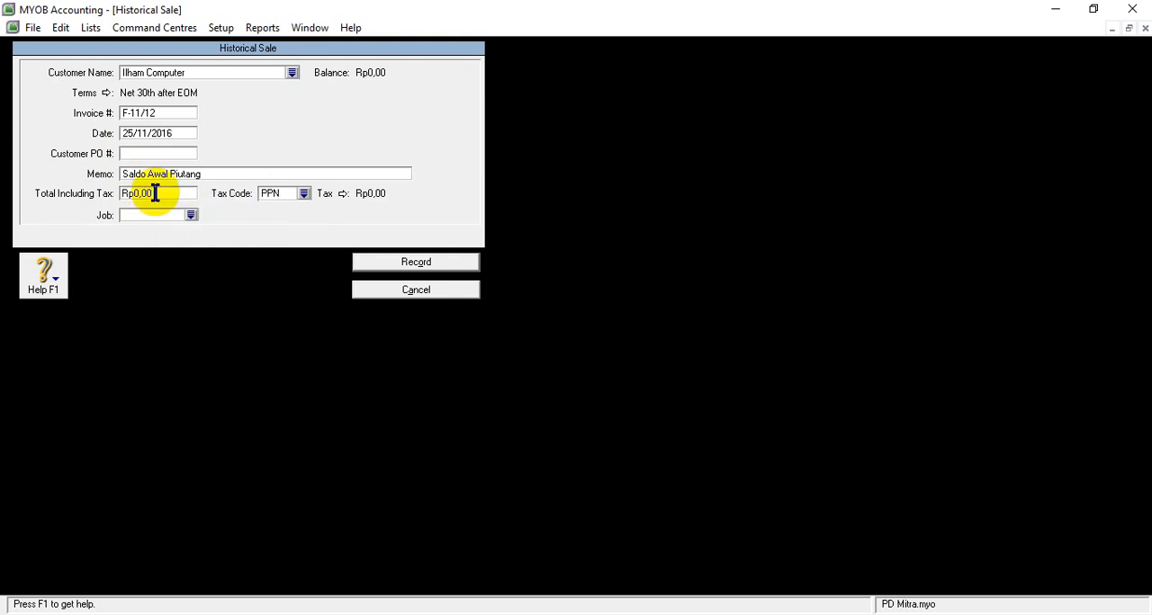
type("34")
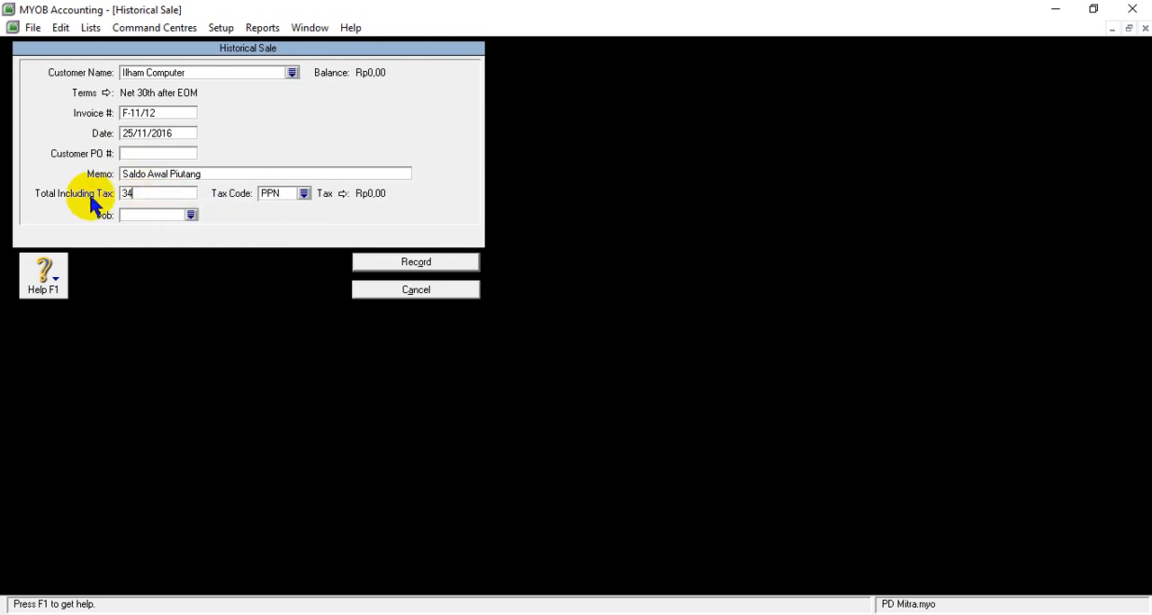
type("100000")
key("Tab")
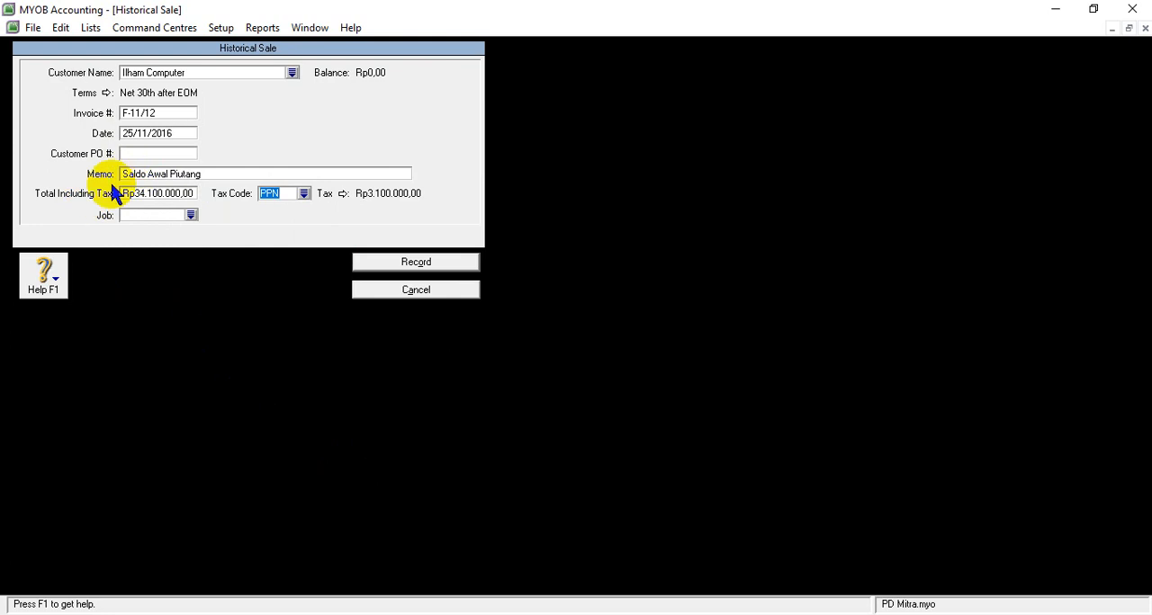
- Change the tax code of Ilham Computer's sale to N-T (Tidak Kena Pajak) and record the sale
left_click(304, 194)
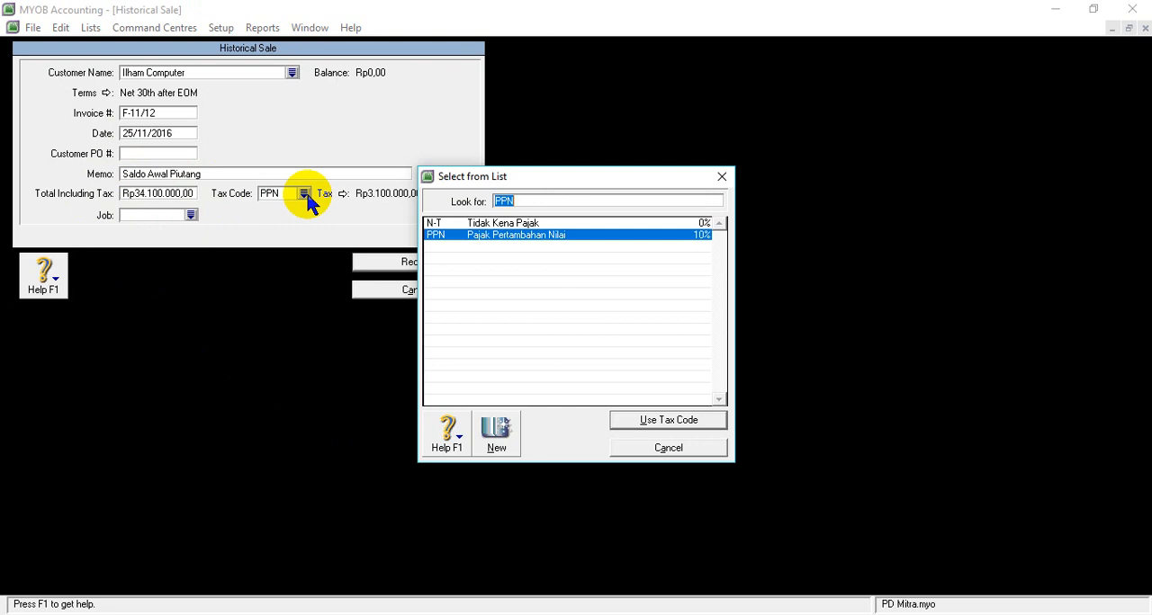
left_click(465, 225)
left_click(637, 421)
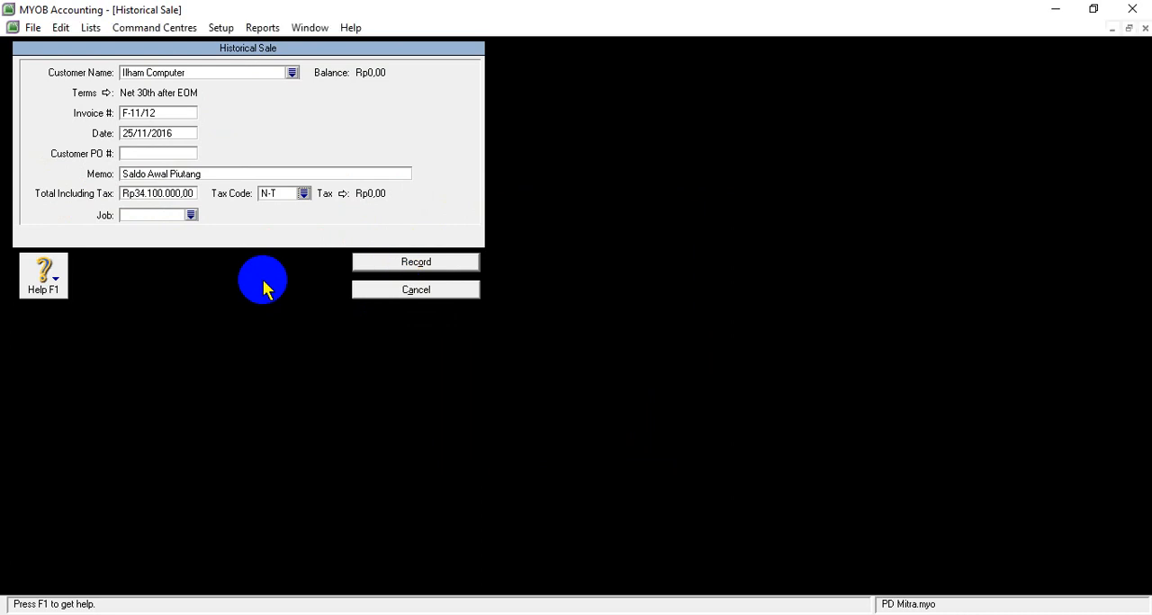
key("alt")
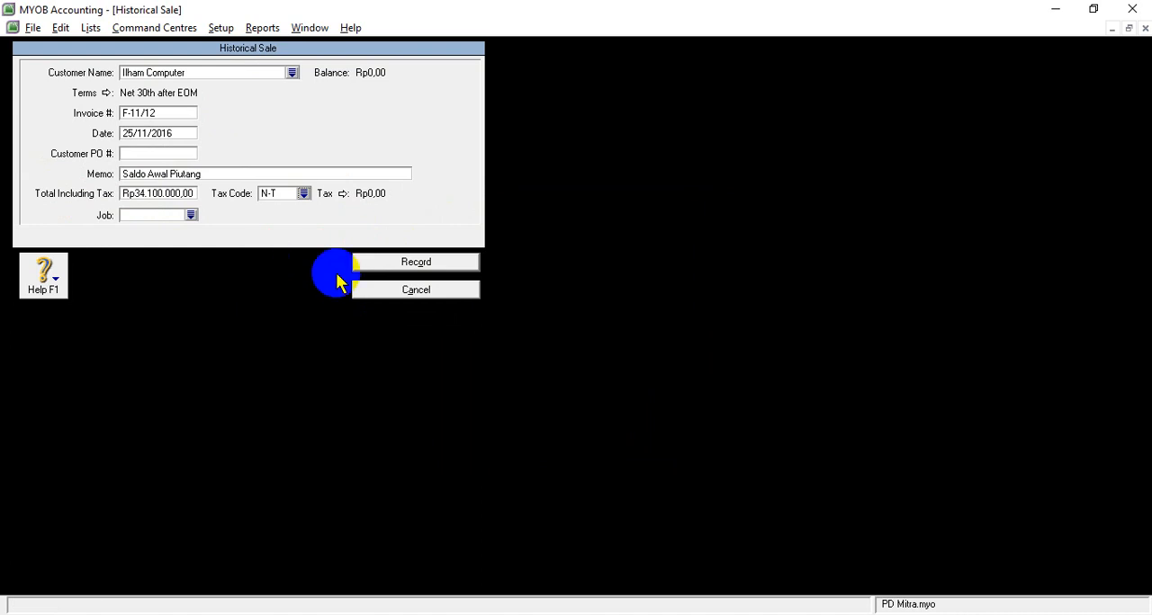
left_click(420, 265)
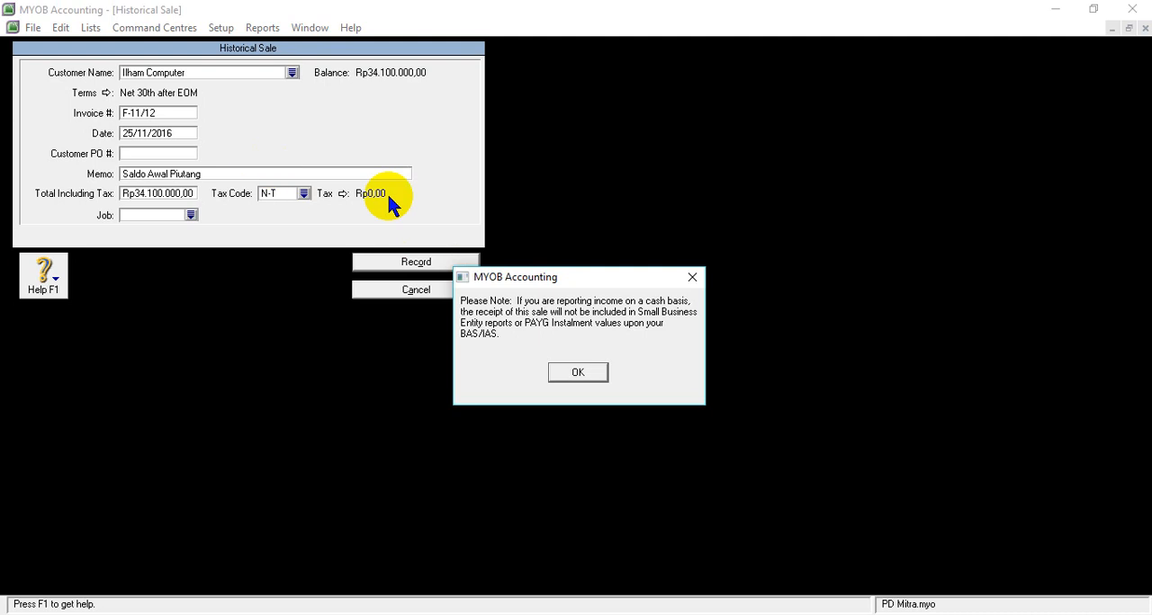
left_click(579, 372)
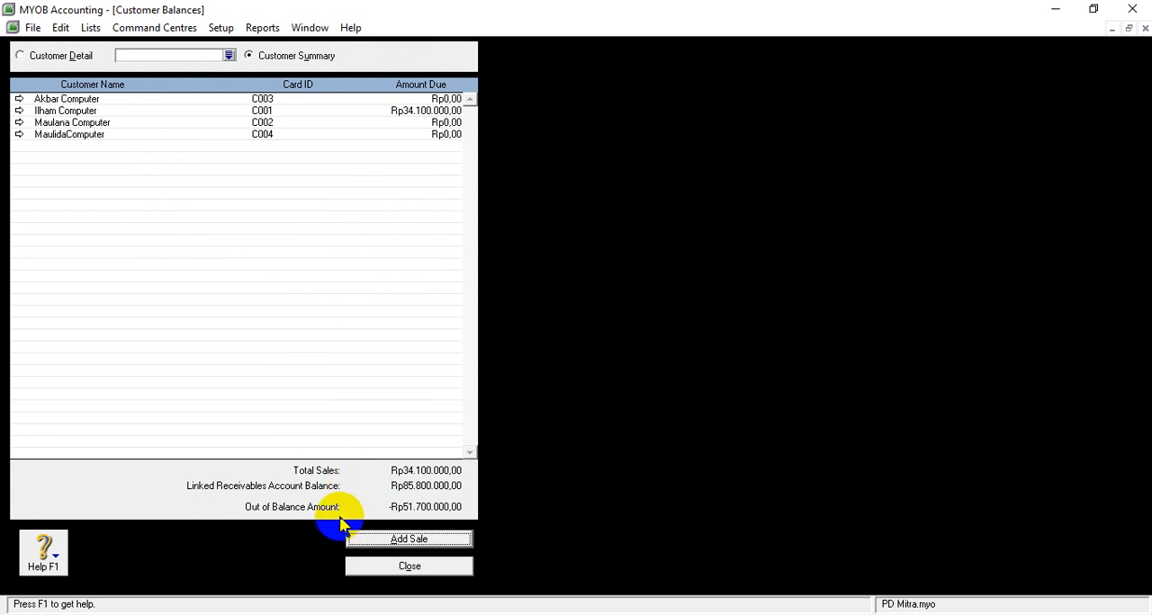
- Start another historical sale and copy Maulana Computer's invoice number F-11/25 from the receivables table in the Word task document
left_click(412, 544)
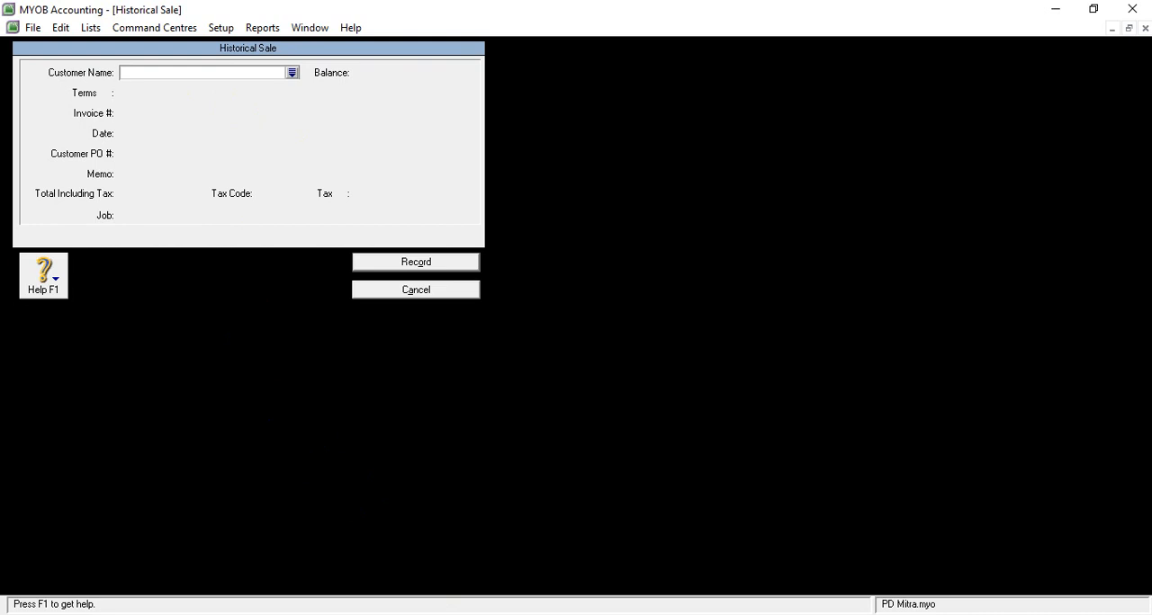
mouse_move(517, 603)
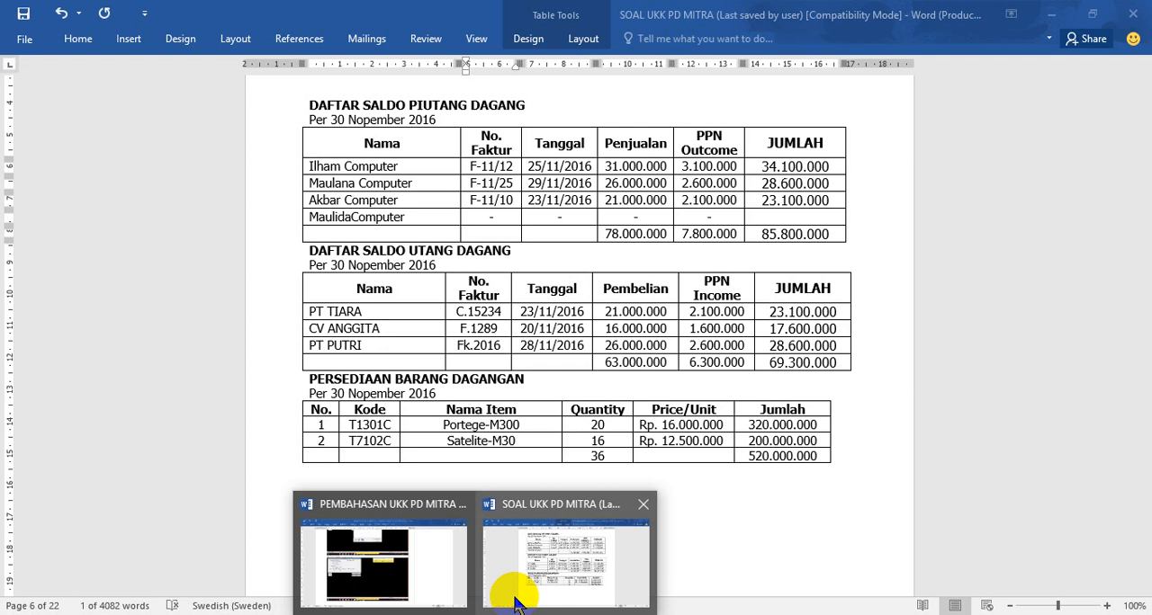
left_click(517, 603)
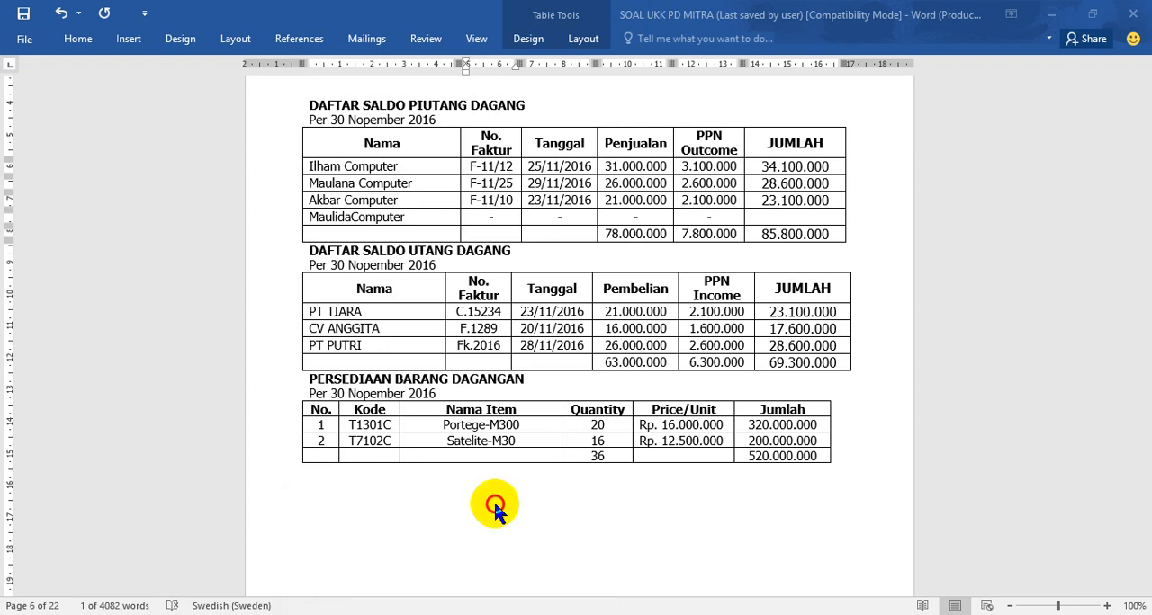
left_click(466, 183)
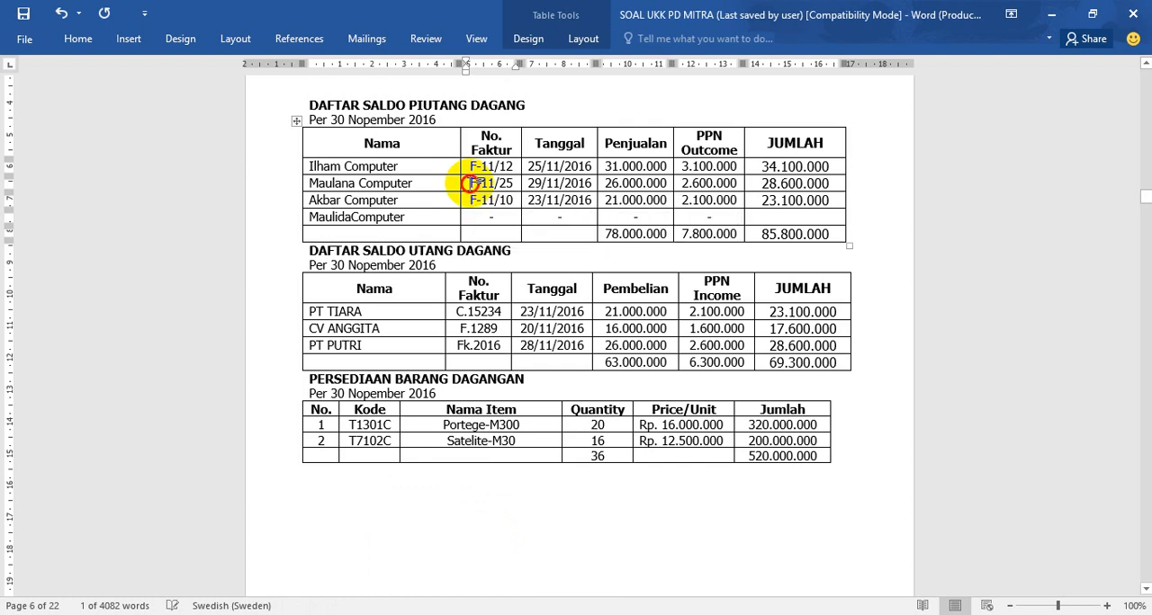
left_click_drag(466, 183, 508, 183)
key("ctrl+c")
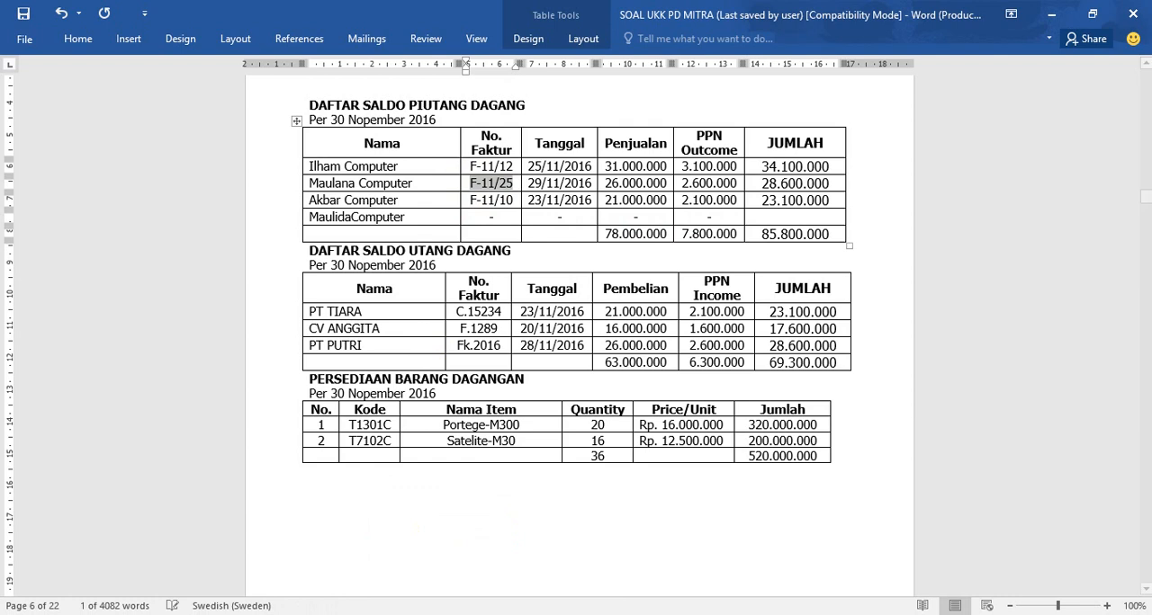
- Return to MYOB and choose Maulana Computer as the customer for the new historical sale
left_click(496, 613)
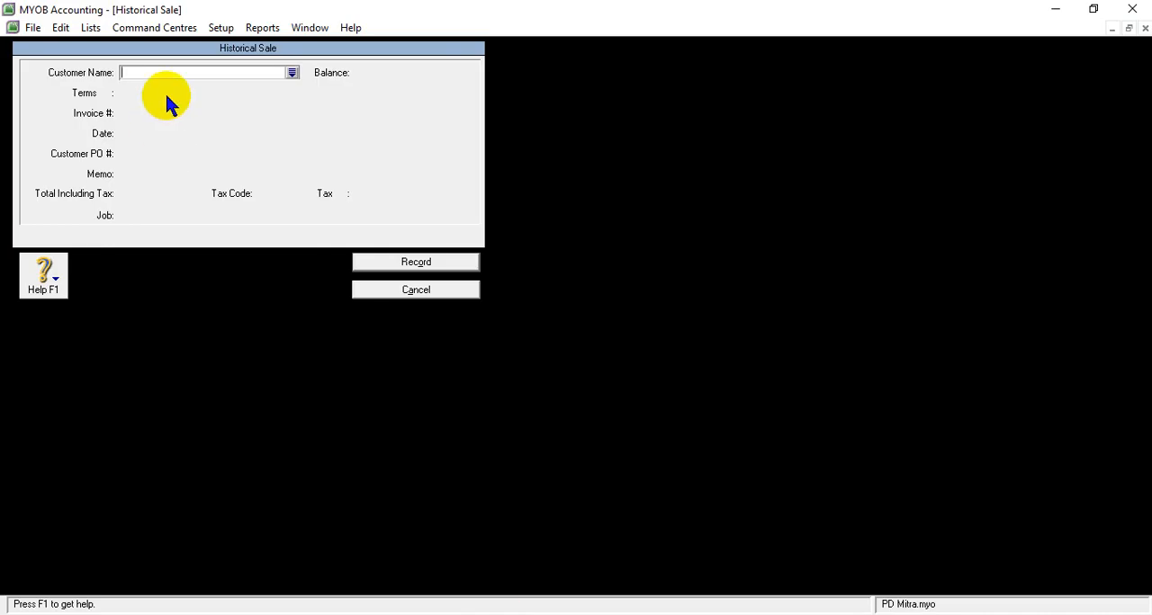
left_click(292, 72)
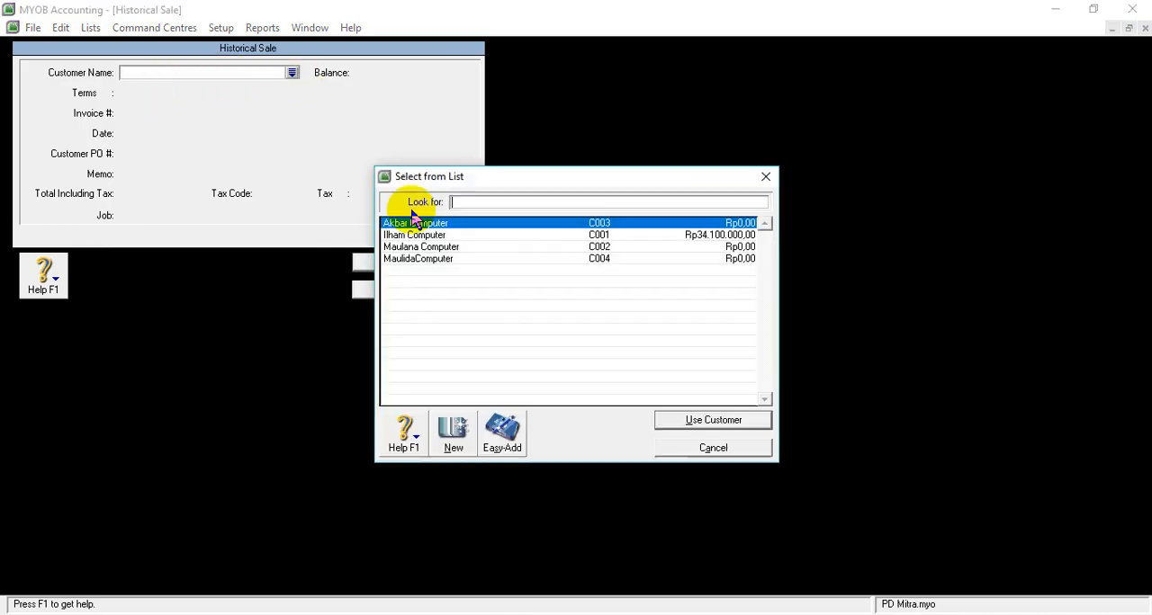
left_click(430, 247)
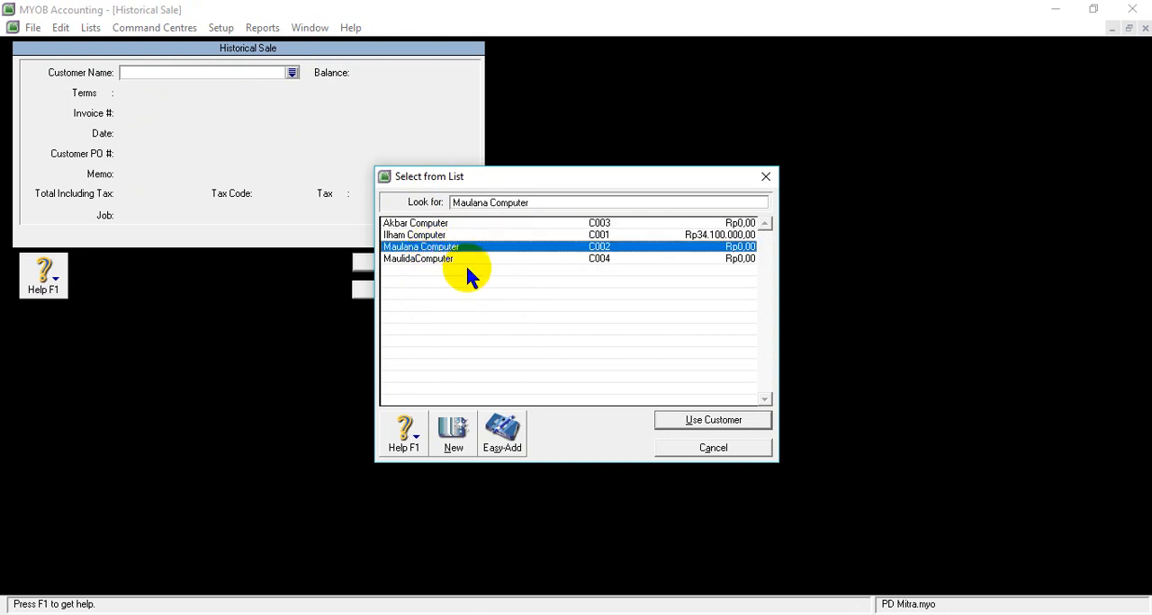
left_click(706, 422)
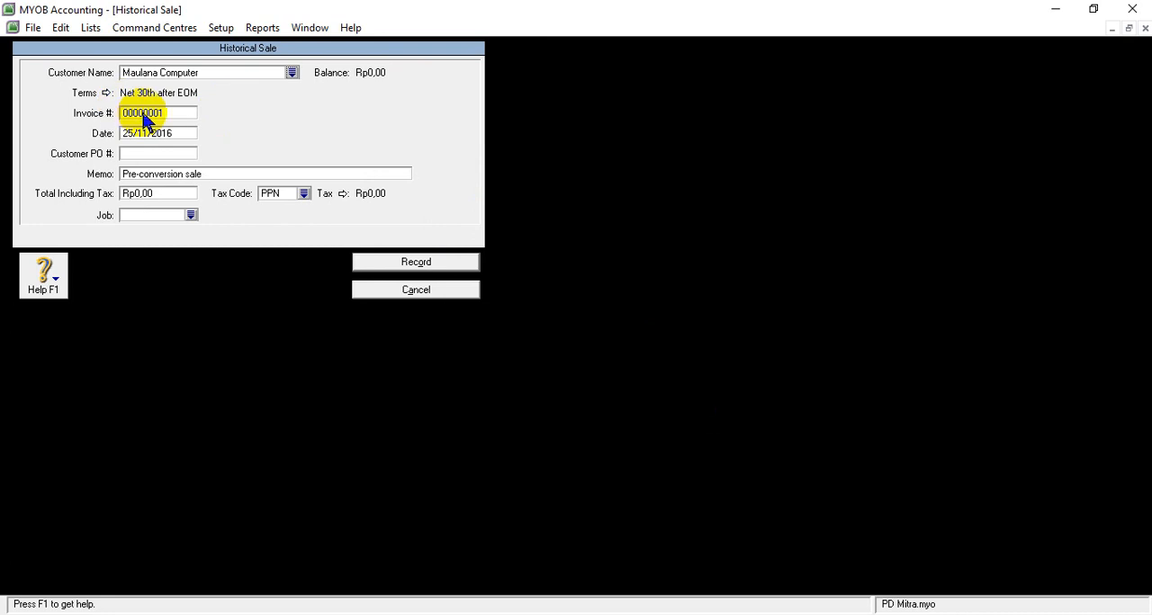
- Replace the invoice number of Maulana Computer's sale with the copied F-11/25
left_click(143, 114)
right_click(168, 110)
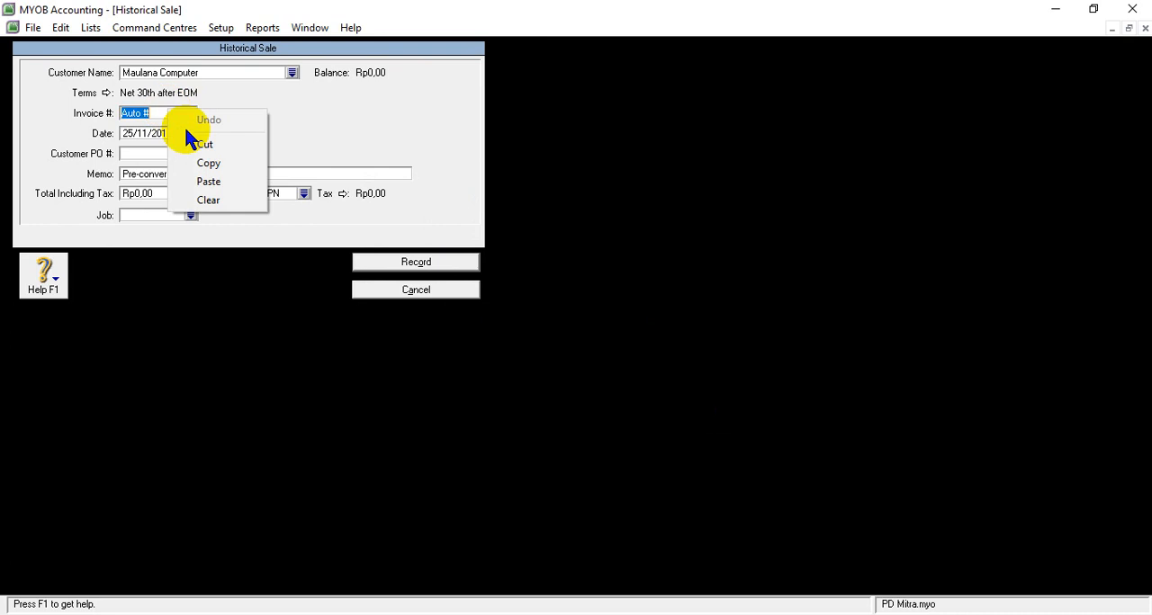
left_click(208, 182)
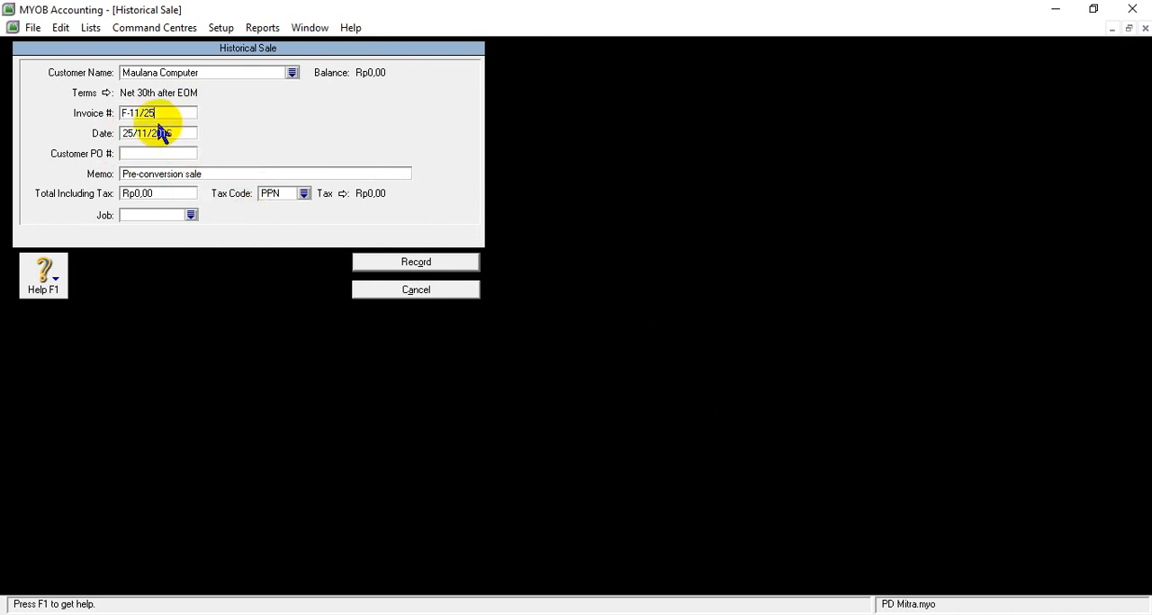
- Set the date of Maulana Computer's historical sale to 29/11/2016, as given in the Word receivables table
left_click(126, 133)
left_click(126, 133)
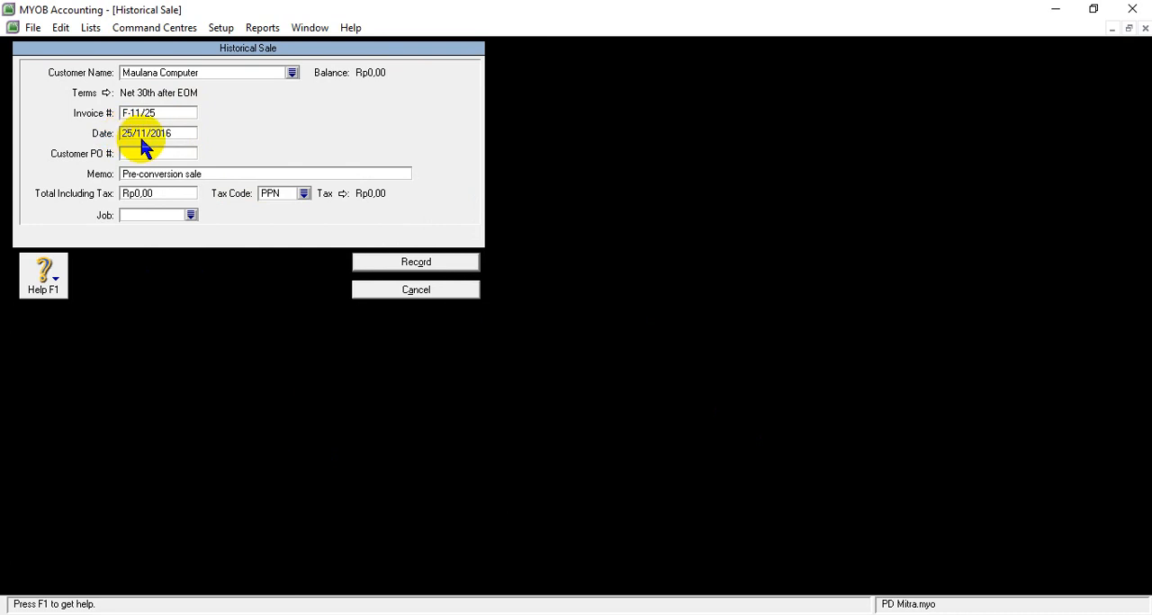
key("Delete")
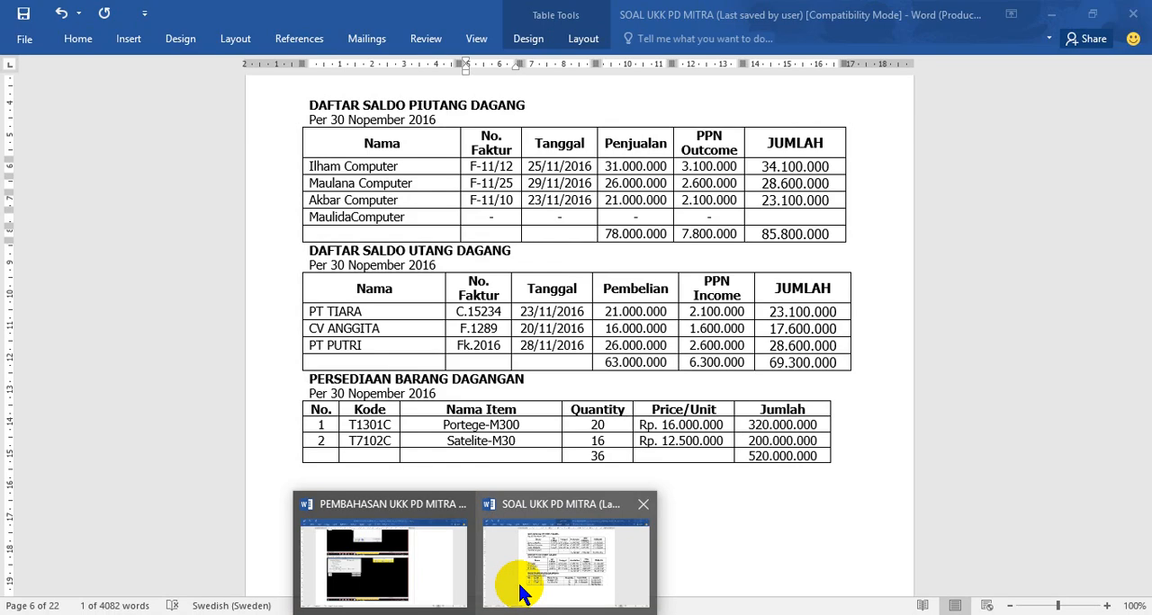
left_click(522, 589)
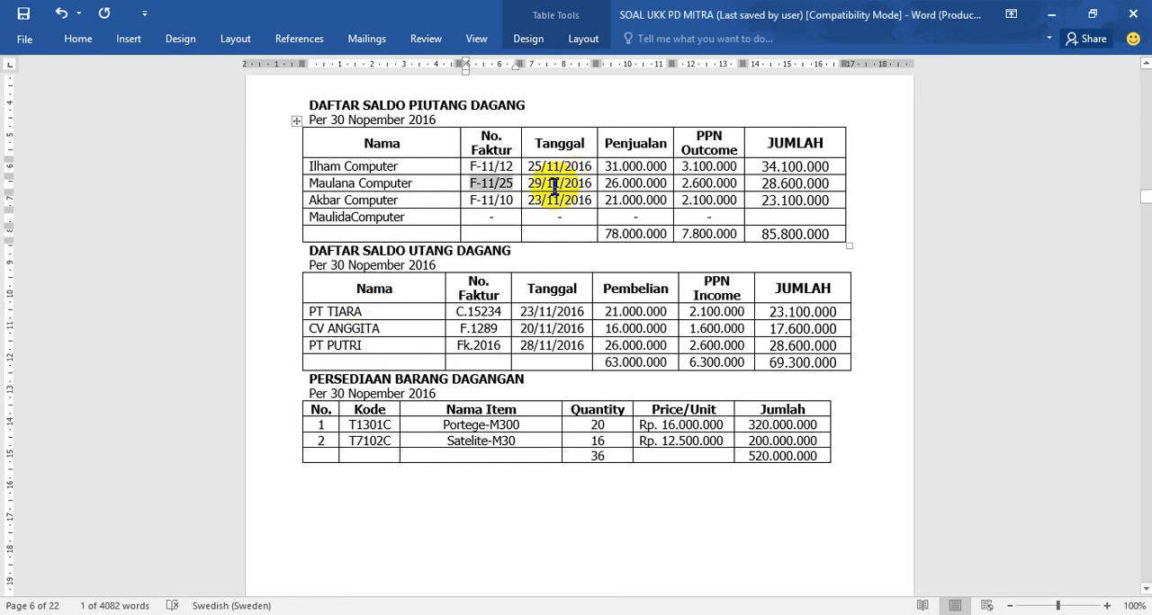
left_click(432, 614)
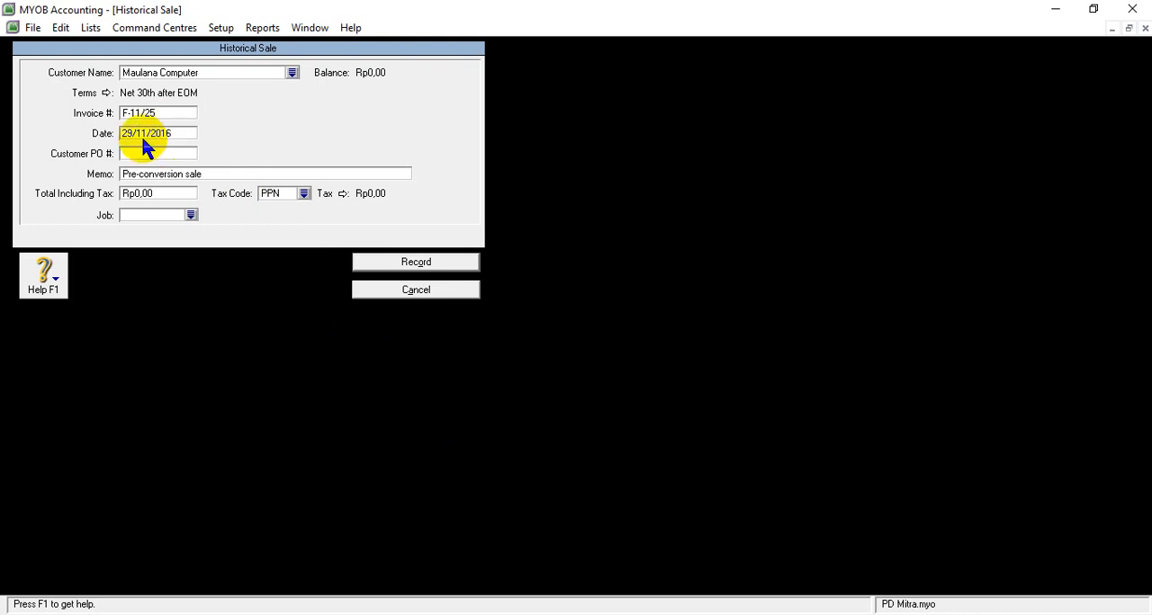
- Replace the memo of Maulana Computer's historical sale with "Saldo Awal Piutang"
left_click(147, 174)
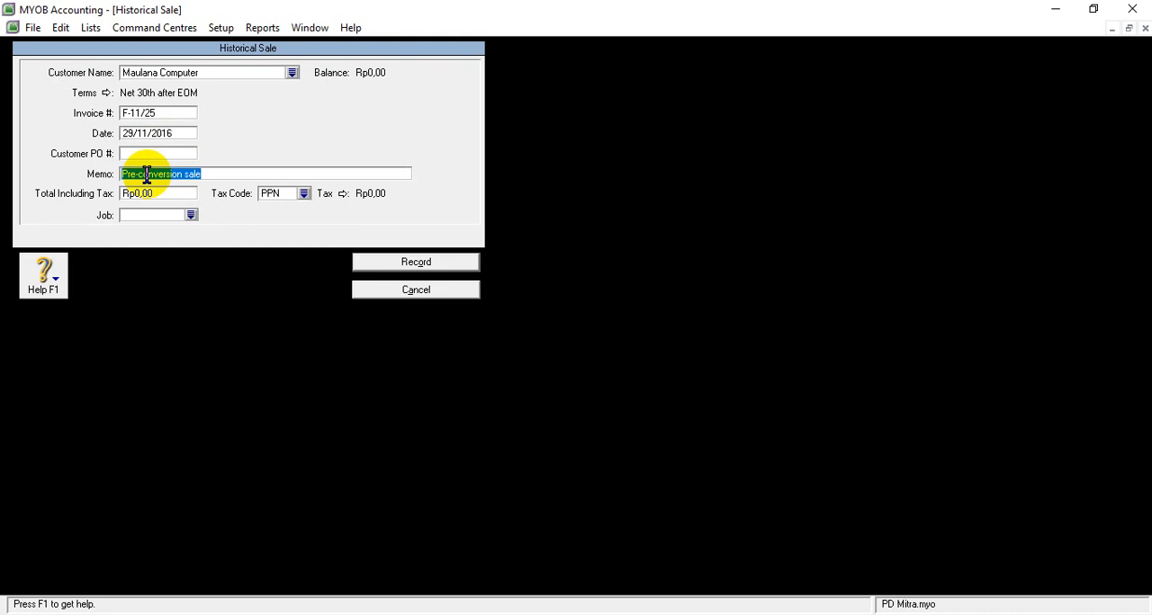
type("s")
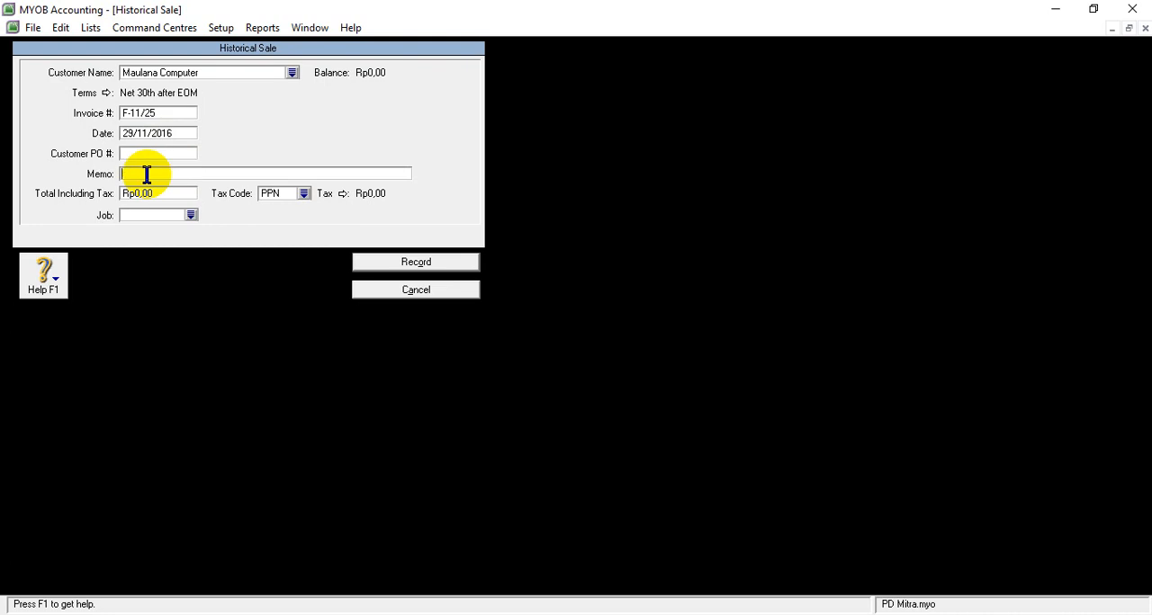
type("Sa")
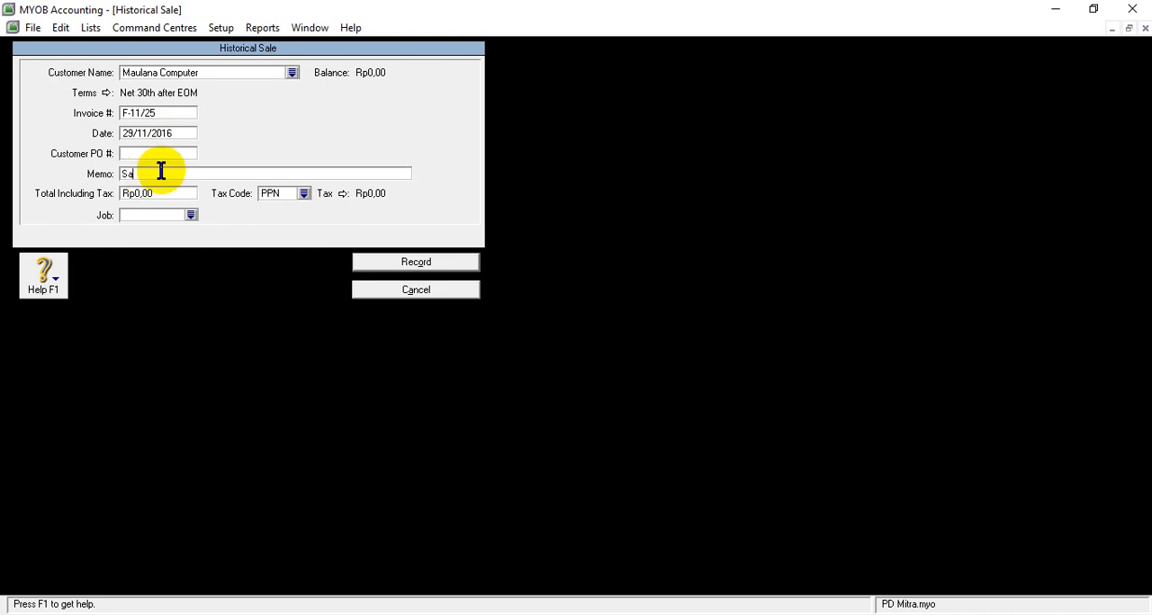
type("ldo Awal Piutang")
- Set the total including tax of Maulana Computer's historical sale to Rp28.600.000, as given in the Word receivables table
left_click(153, 194)
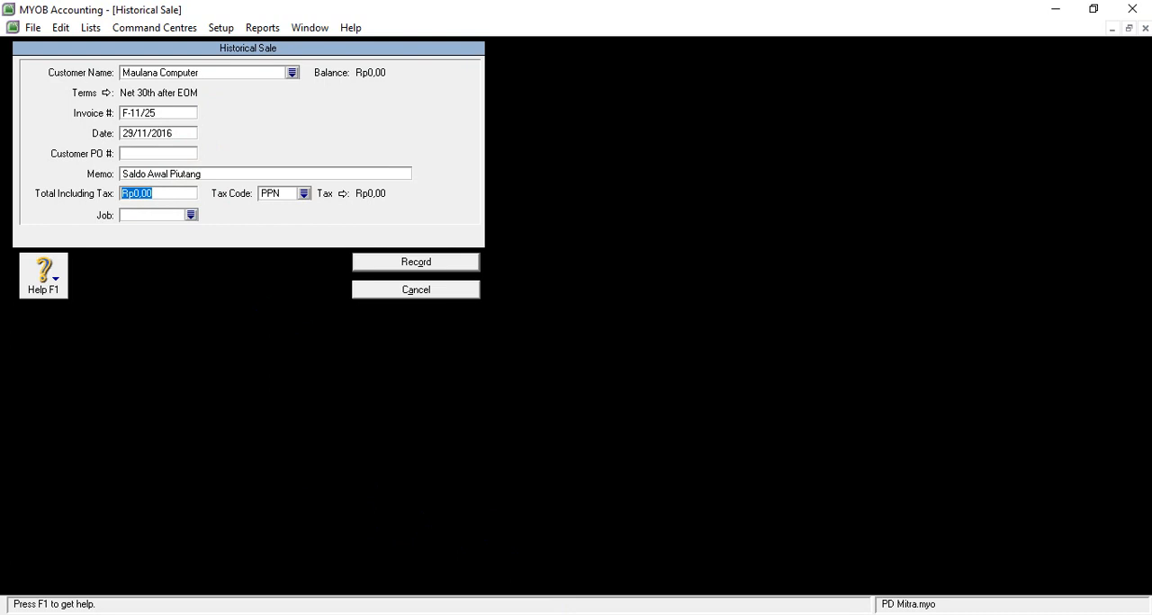
mouse_move(540, 580)
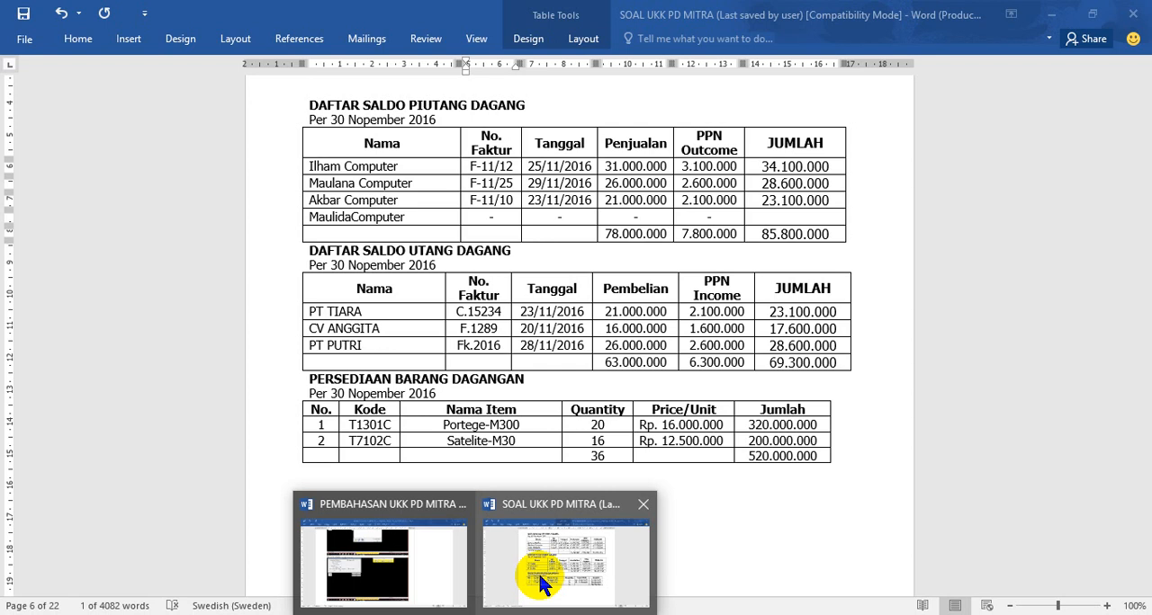
left_click(540, 580)
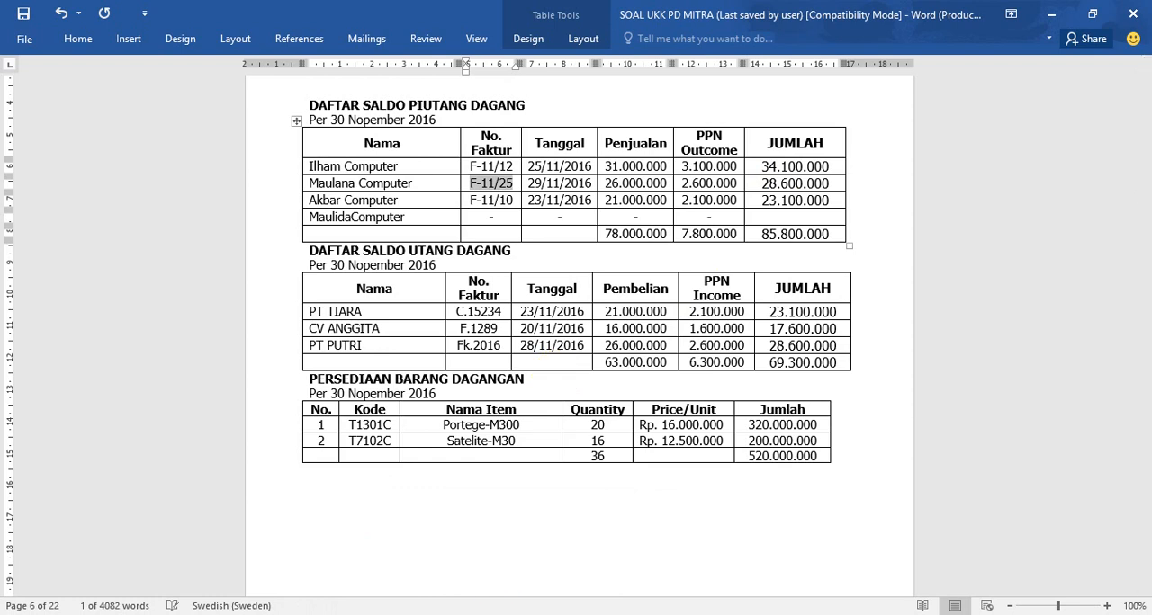
key("alt+Tab")
type("28")
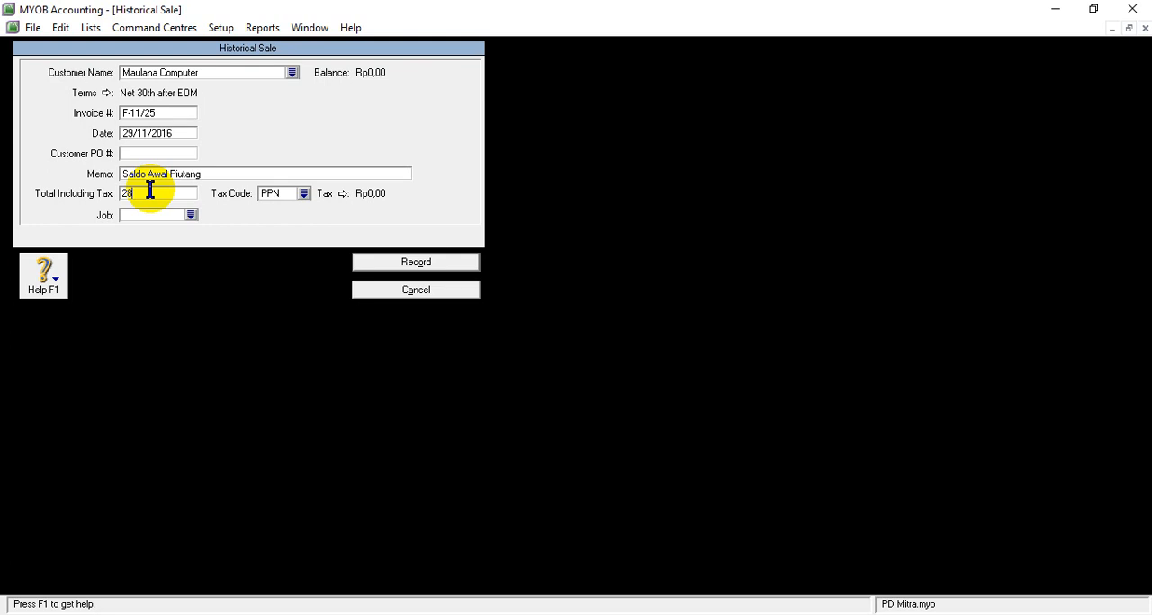
mouse_move(475, 614)
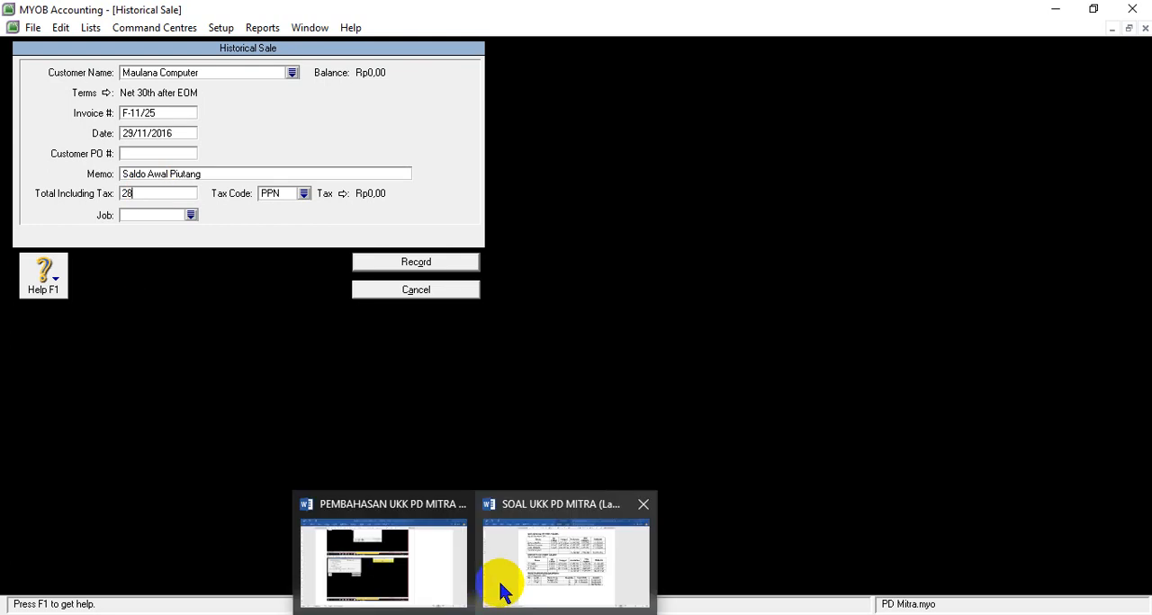
mouse_move(500, 584)
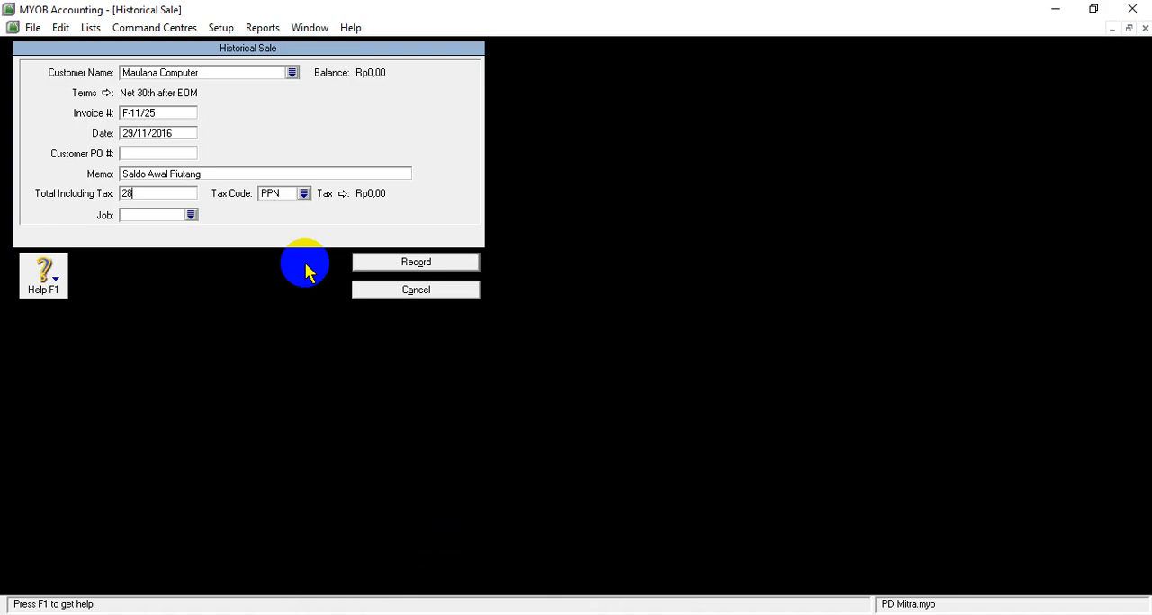
type("600000")
key("Tab")
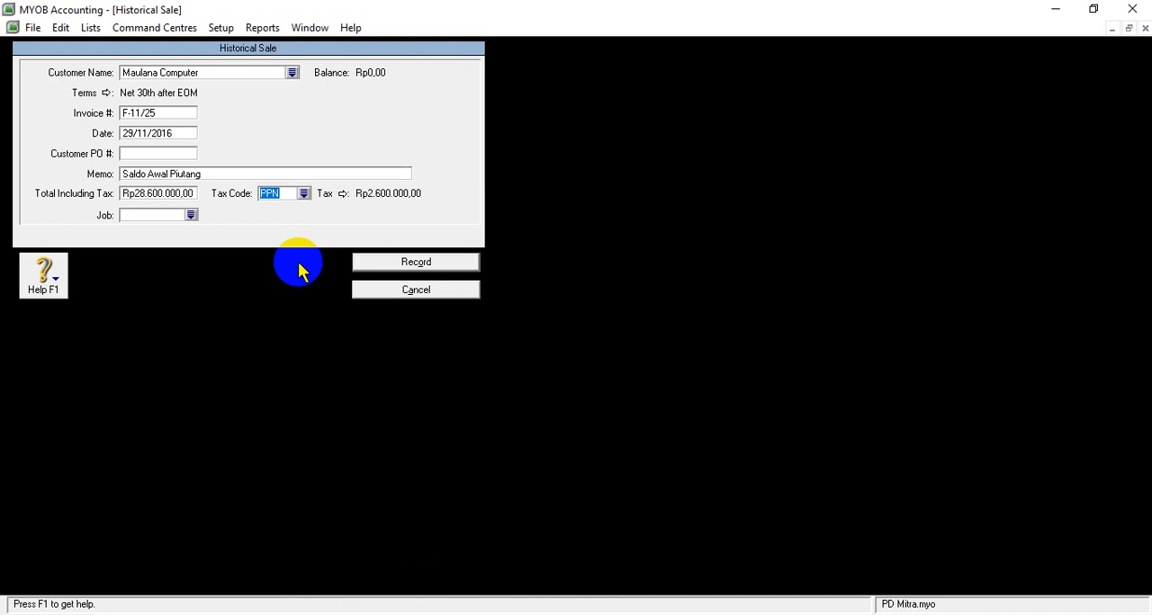
- Change the tax code of Maulana Computer's historical sale to N-T (Tidak Kena Pajak)
left_click(305, 194)
left_click(438, 224)
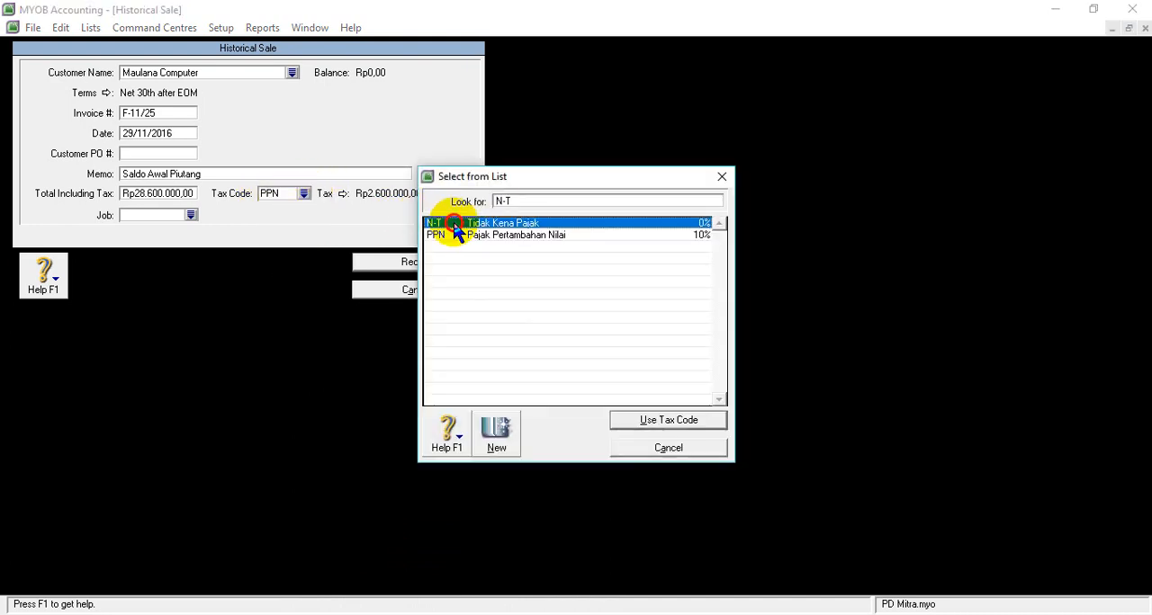
left_click(666, 422)
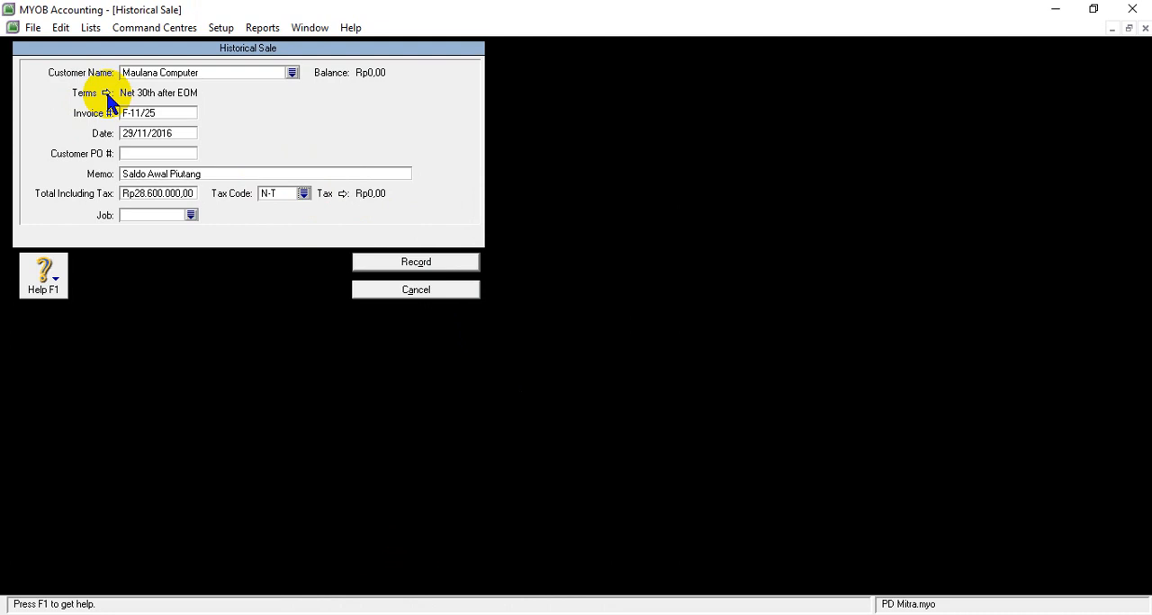
- Switch to the Word task document SOAL UKK PD MITRA and examine the accounting policies for the payment terms on sales
left_click(445, 608)
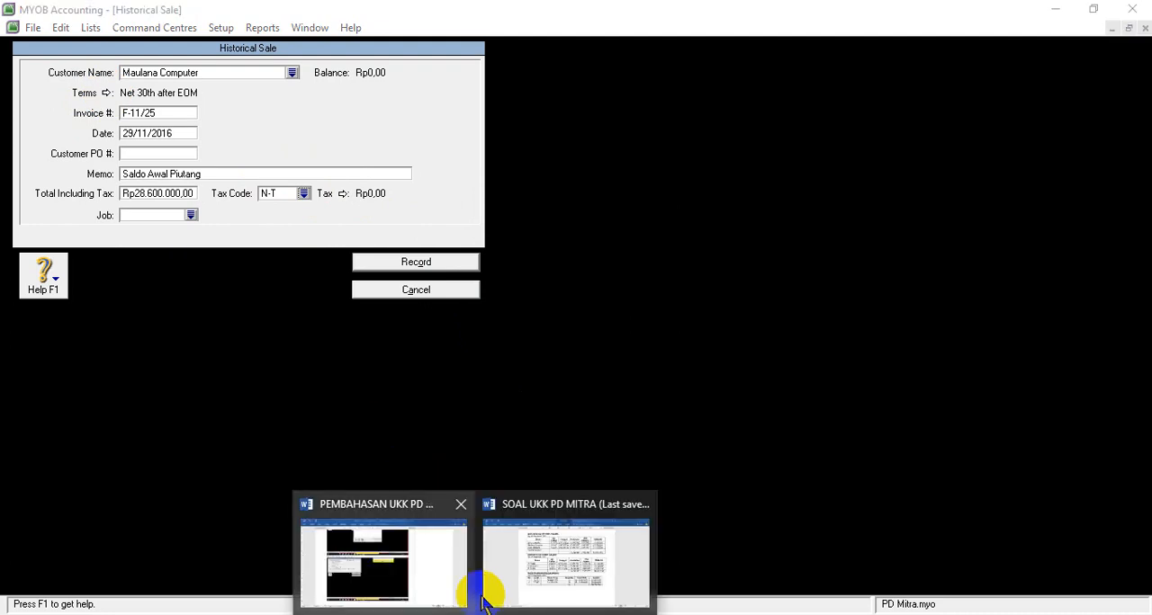
left_click(534, 576)
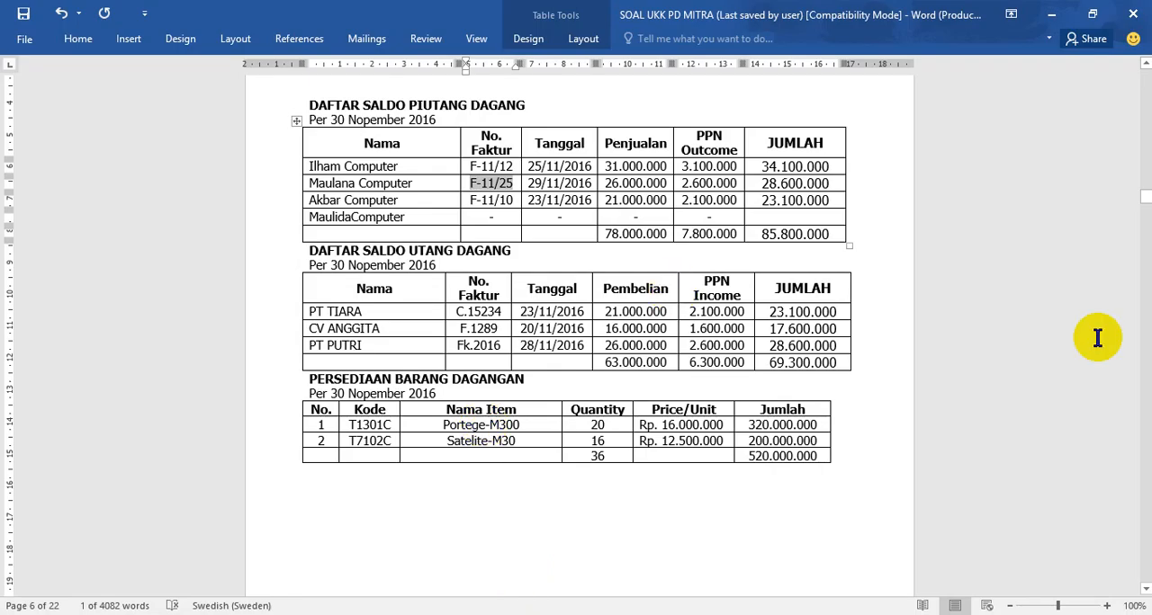
left_click_drag(1145, 197, 1144, 106)
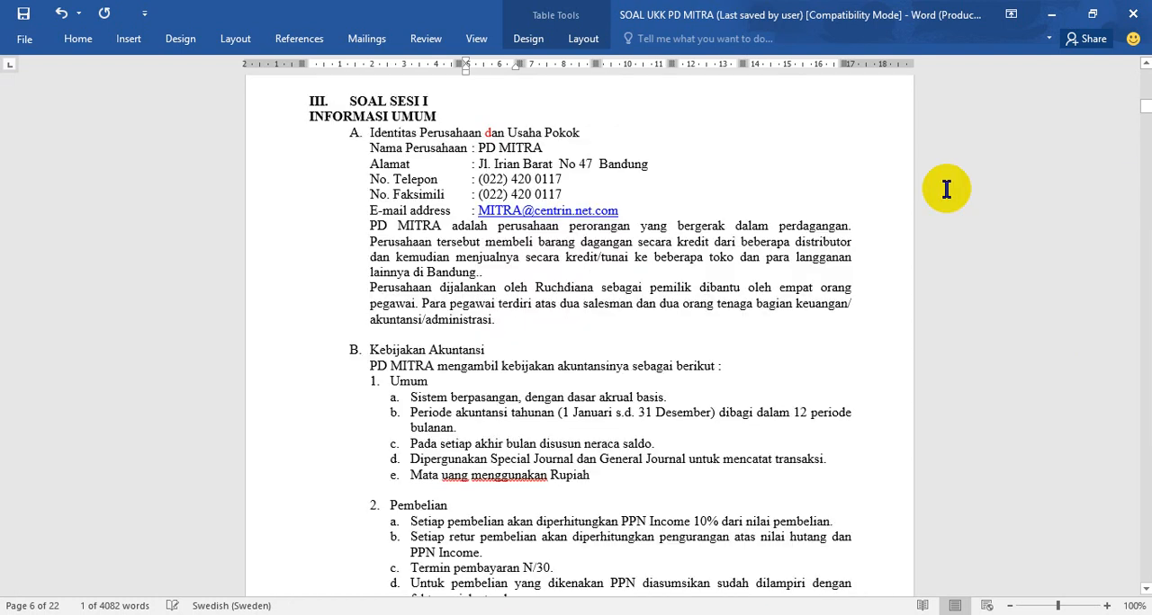
scroll(521, 469, "down", 10)
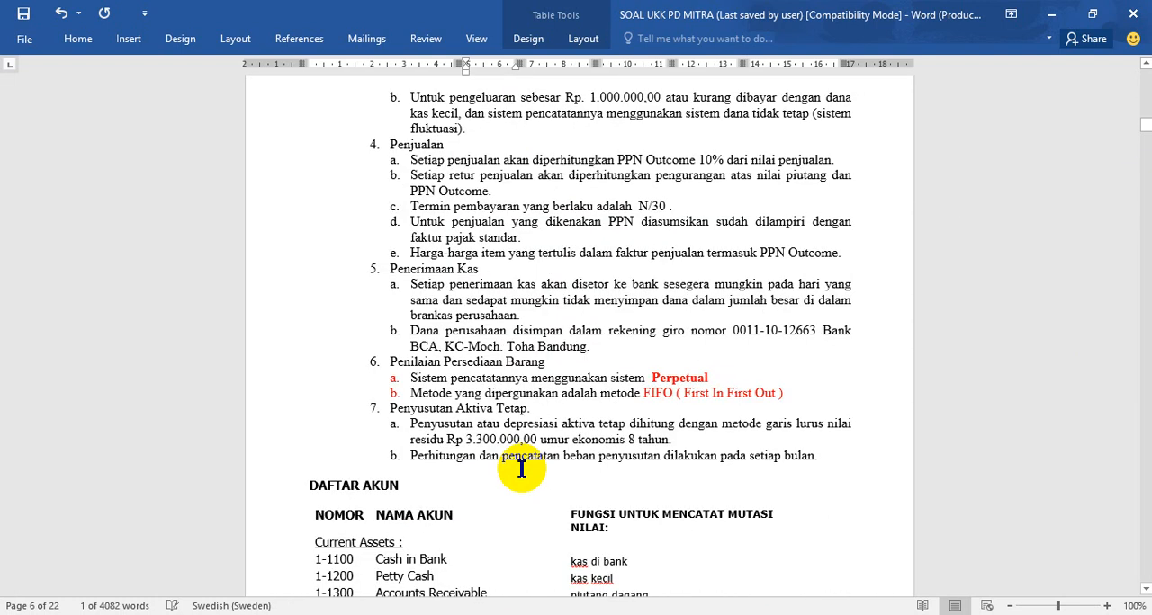
scroll(521, 468, "down", 1)
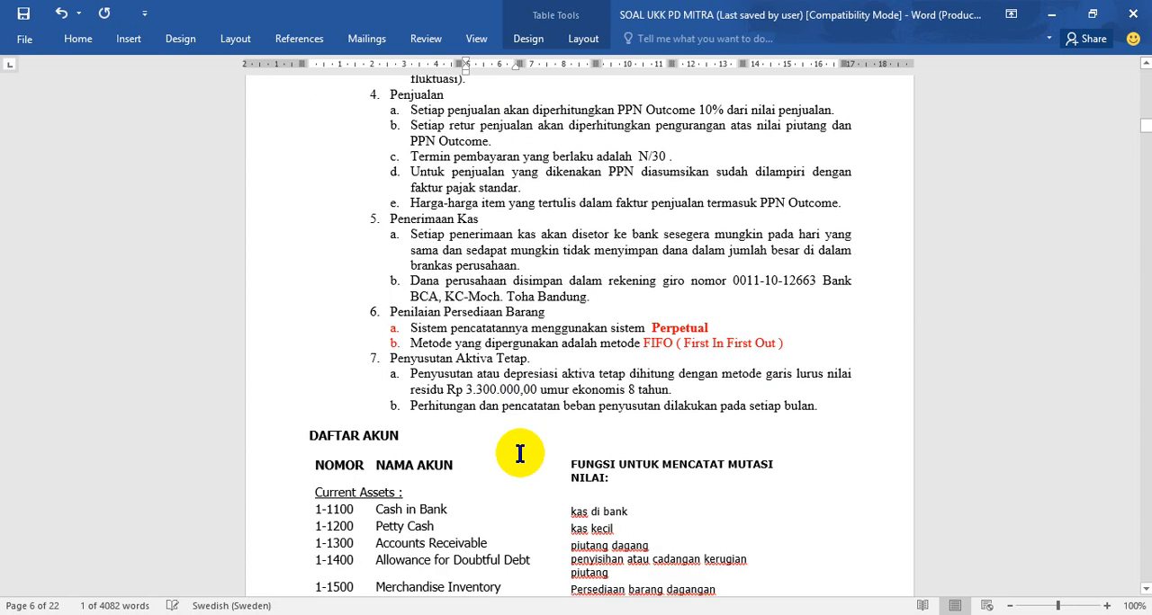
scroll(520, 453, "up", 7)
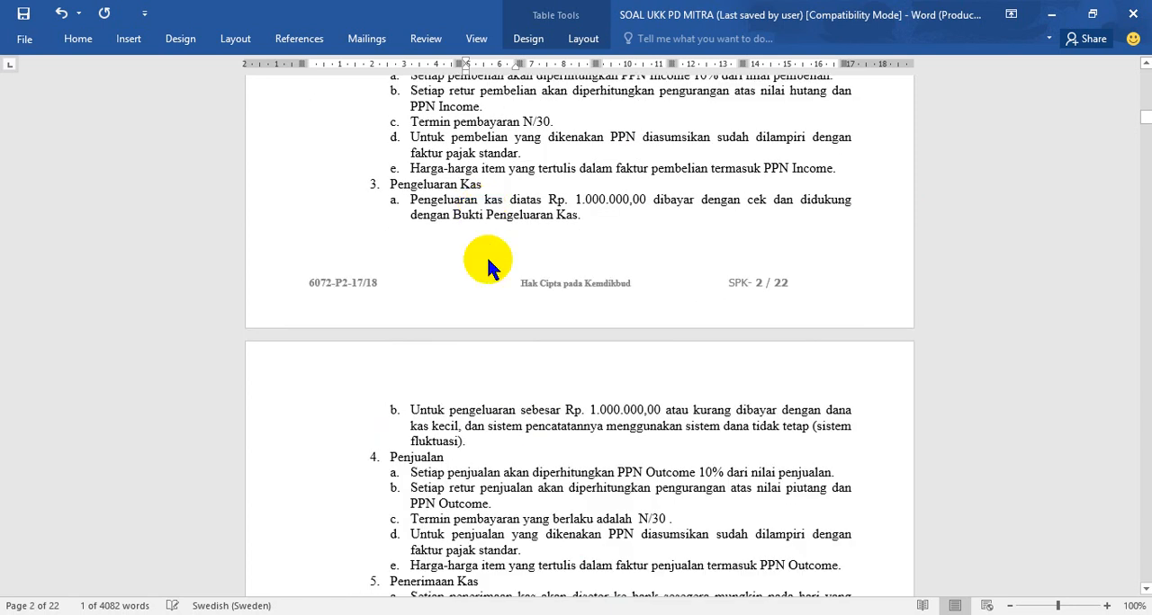
scroll(488, 260, "up", 4)
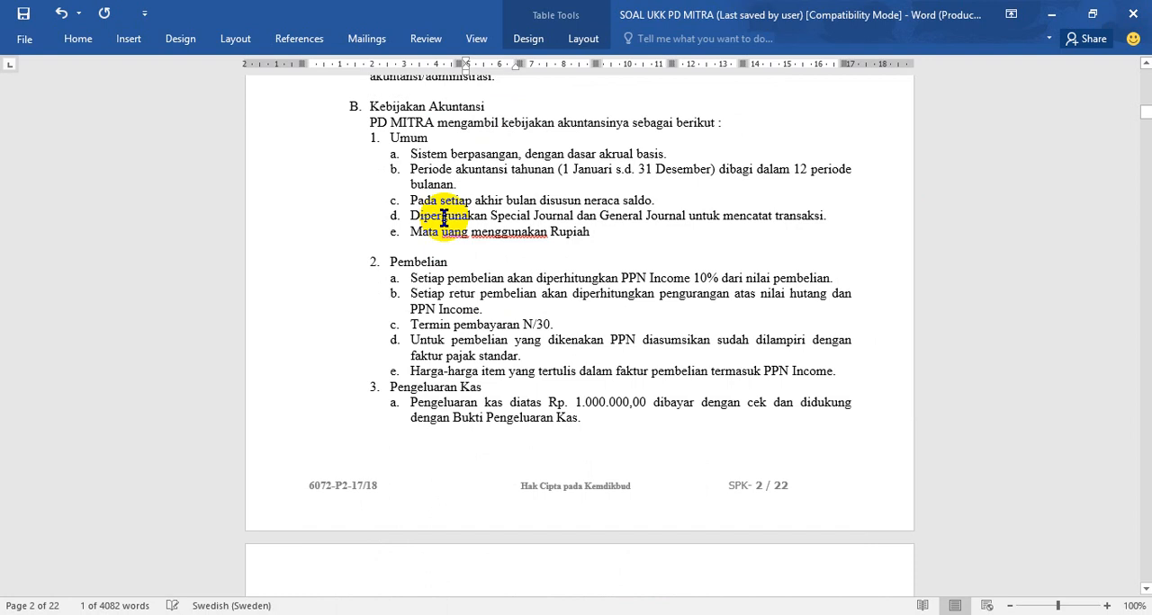
scroll(450, 266, "down", 2)
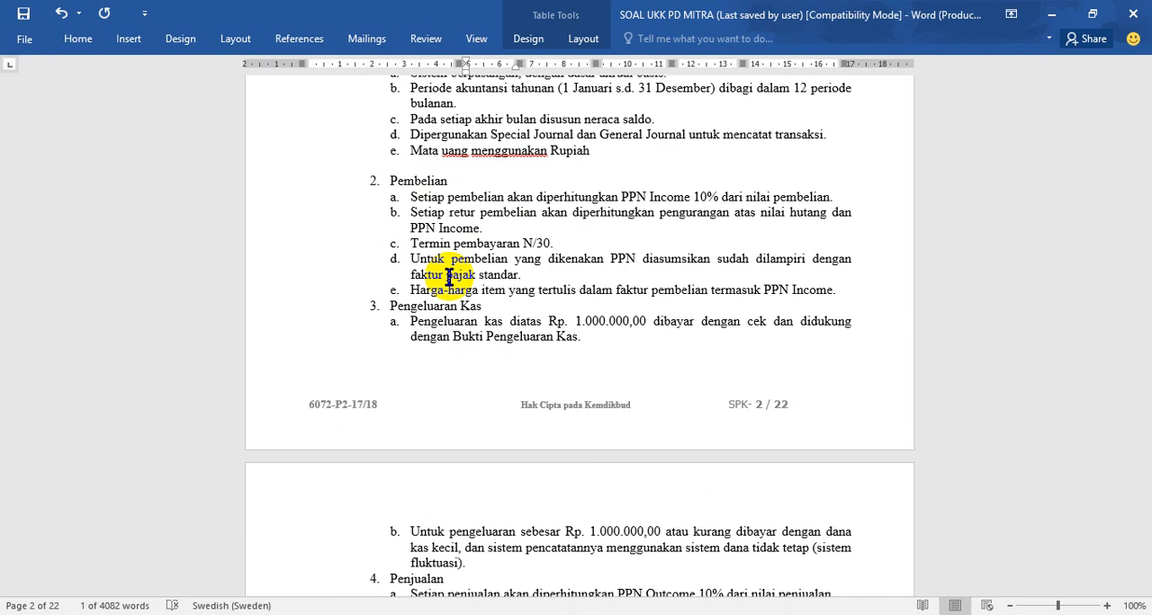
scroll(618, 400, "down", 3)
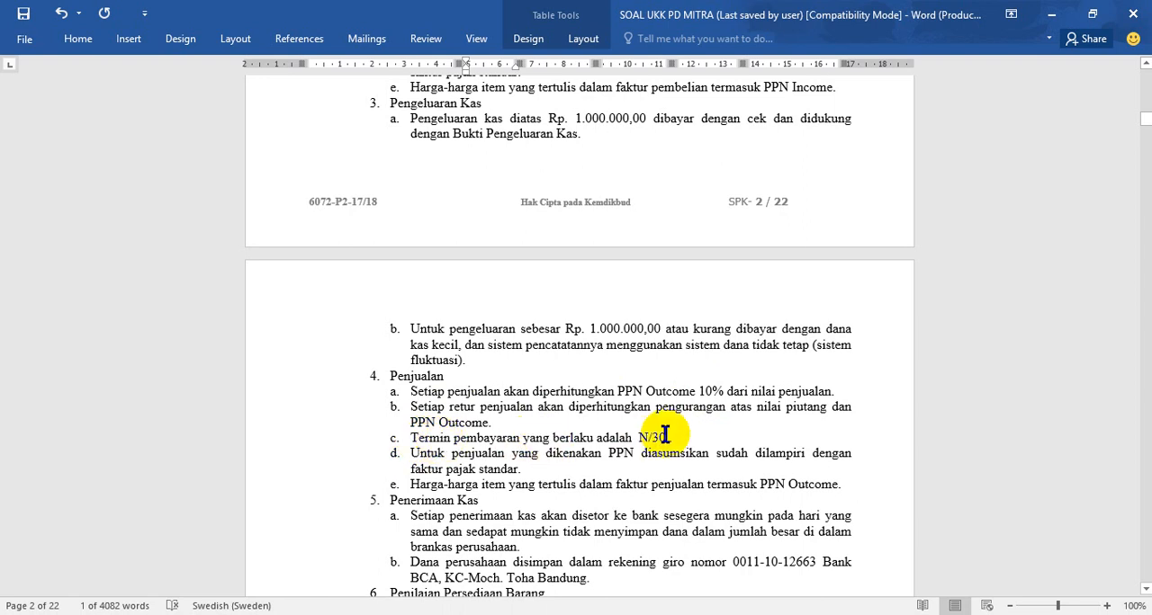
key("Menu")
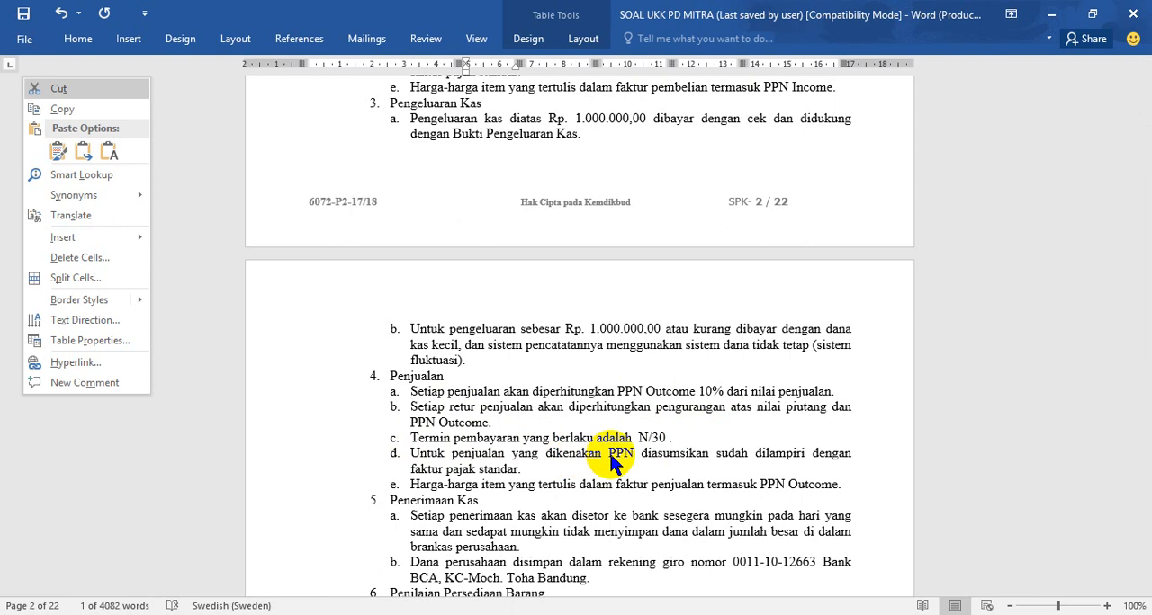
left_click(622, 452)
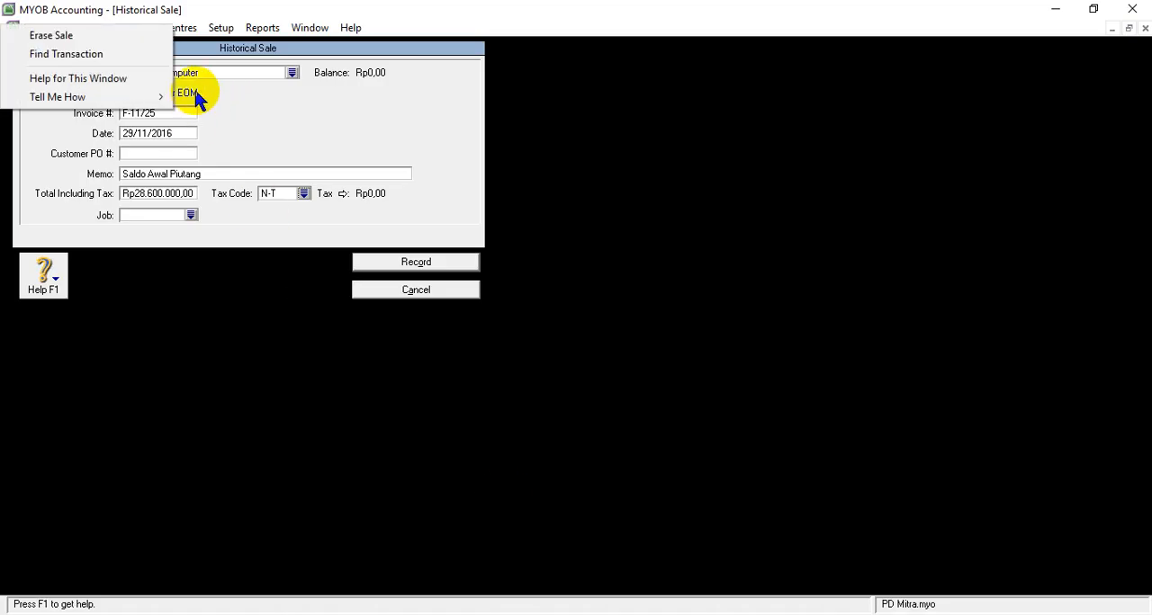
- Back in MYOB, set the sale's credit terms to payment in a given number of days, with 30 balance due days
left_click(195, 91)
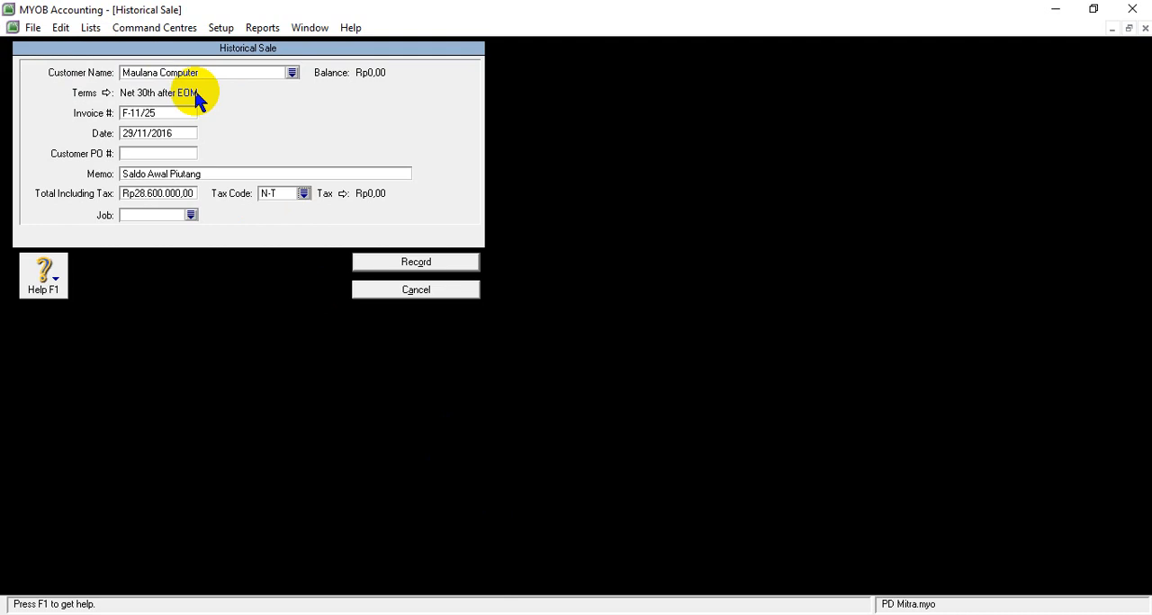
left_click(105, 93)
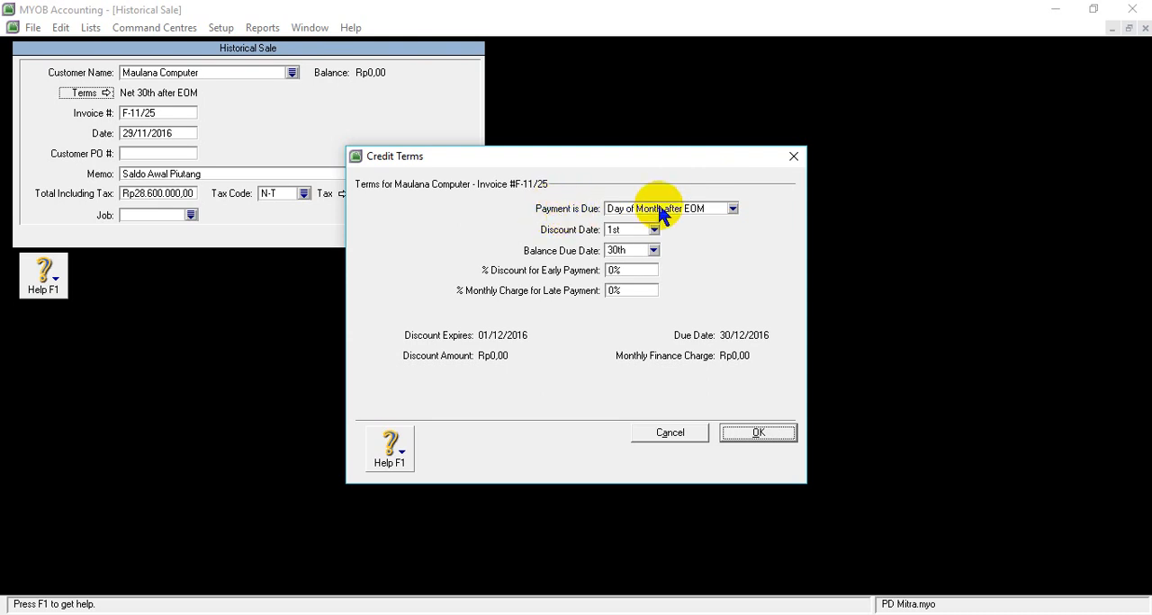
left_click(733, 211)
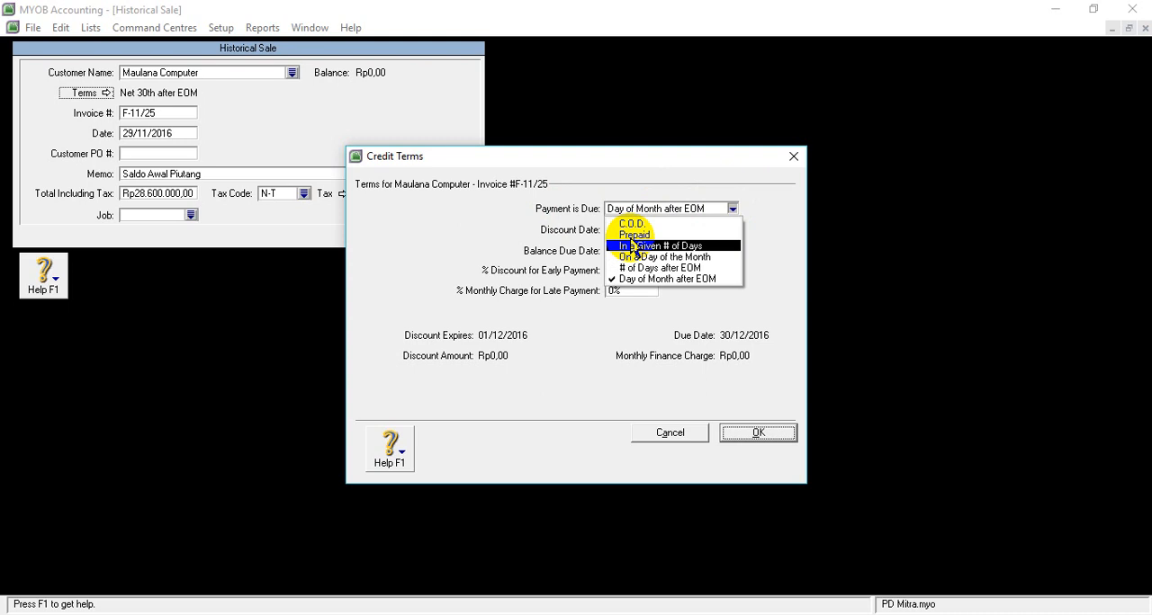
left_click(660, 245)
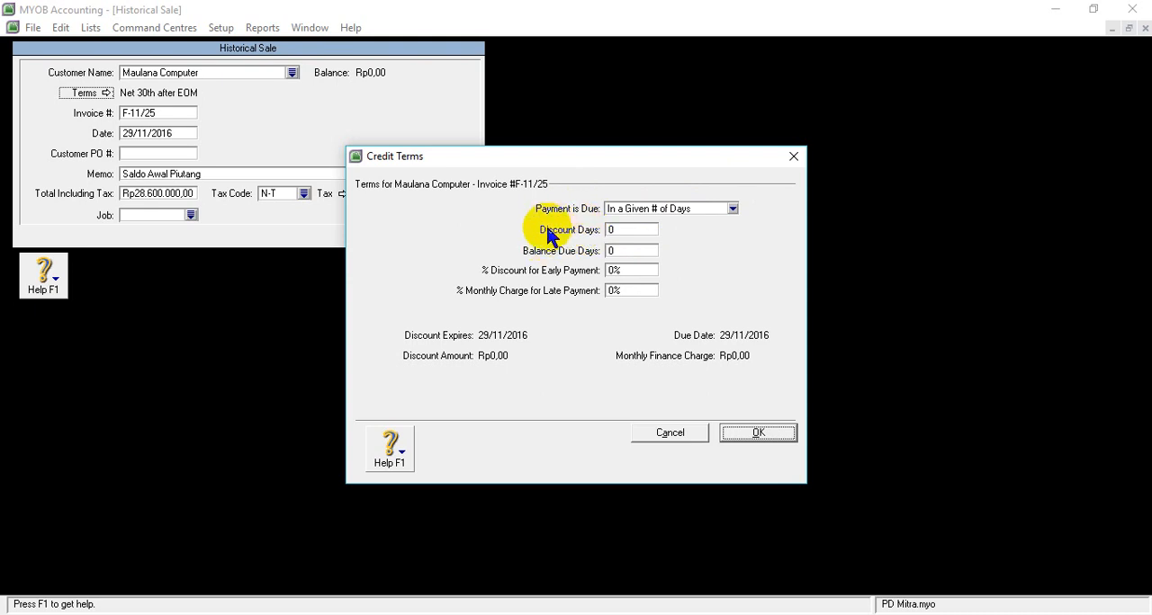
left_click(625, 253)
type("30")
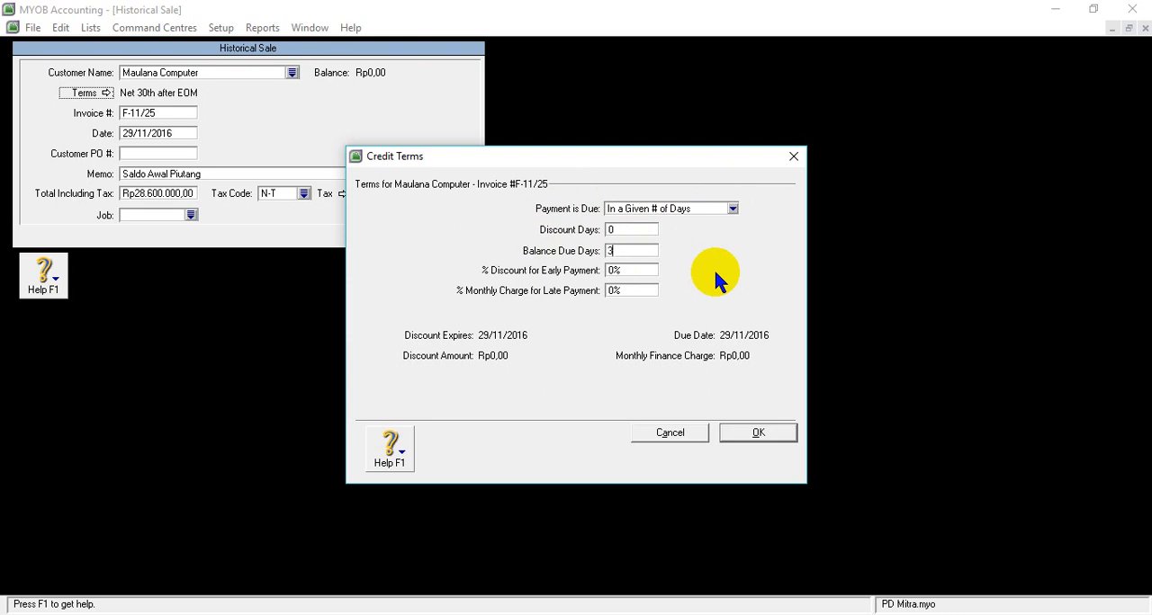
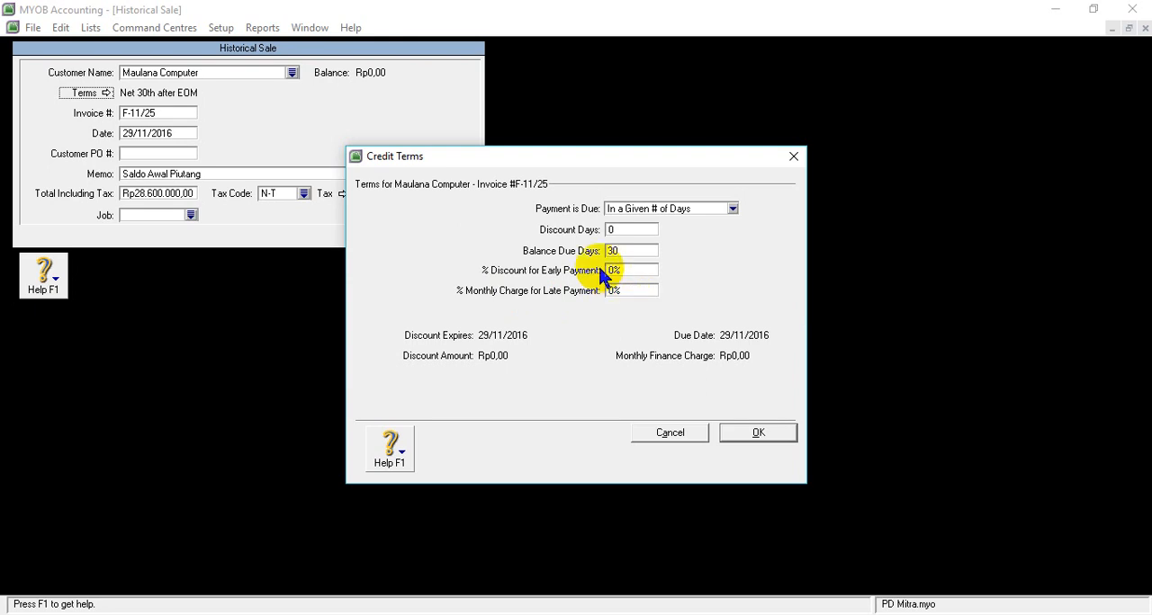
- Apply the 30-day credit terms to Maulana Computer's invoice and record the historical sale
left_click(625, 252)
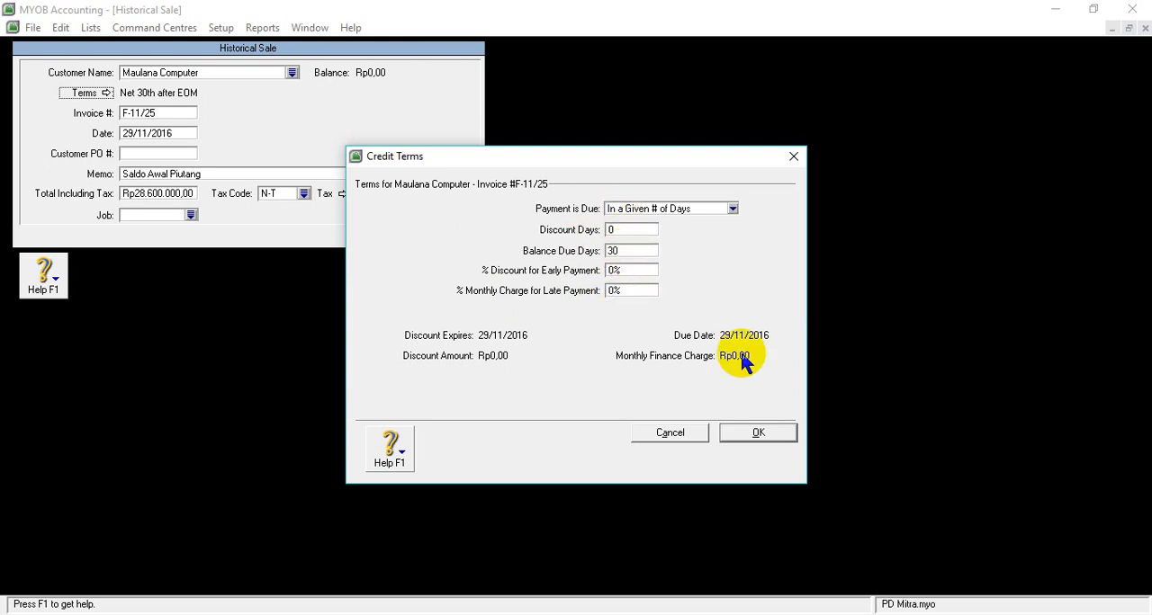
left_click(759, 434)
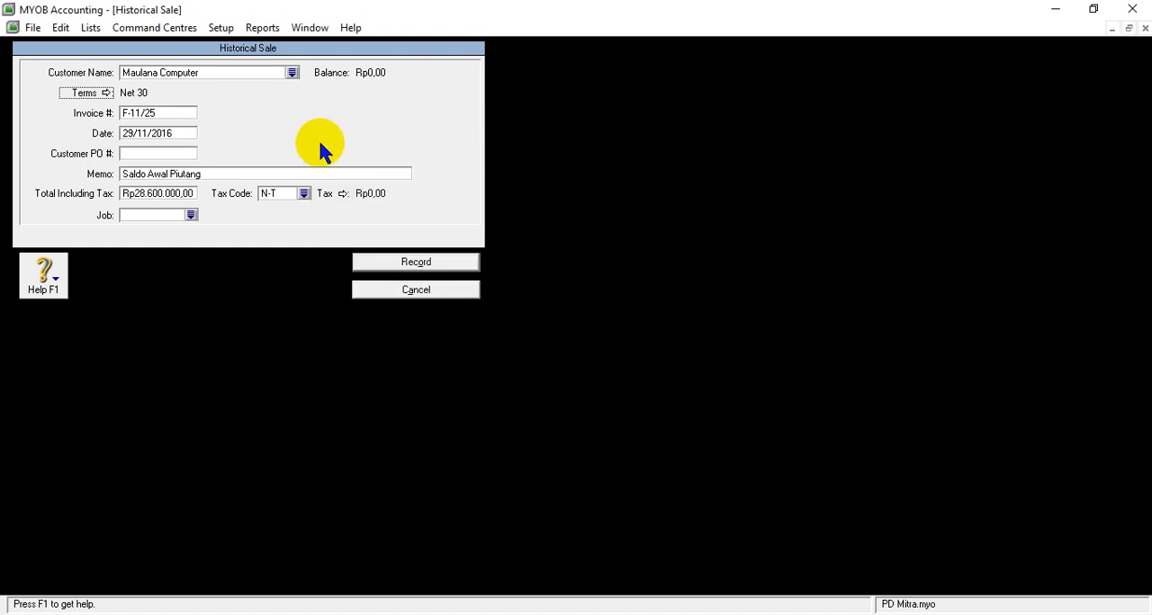
left_click(423, 262)
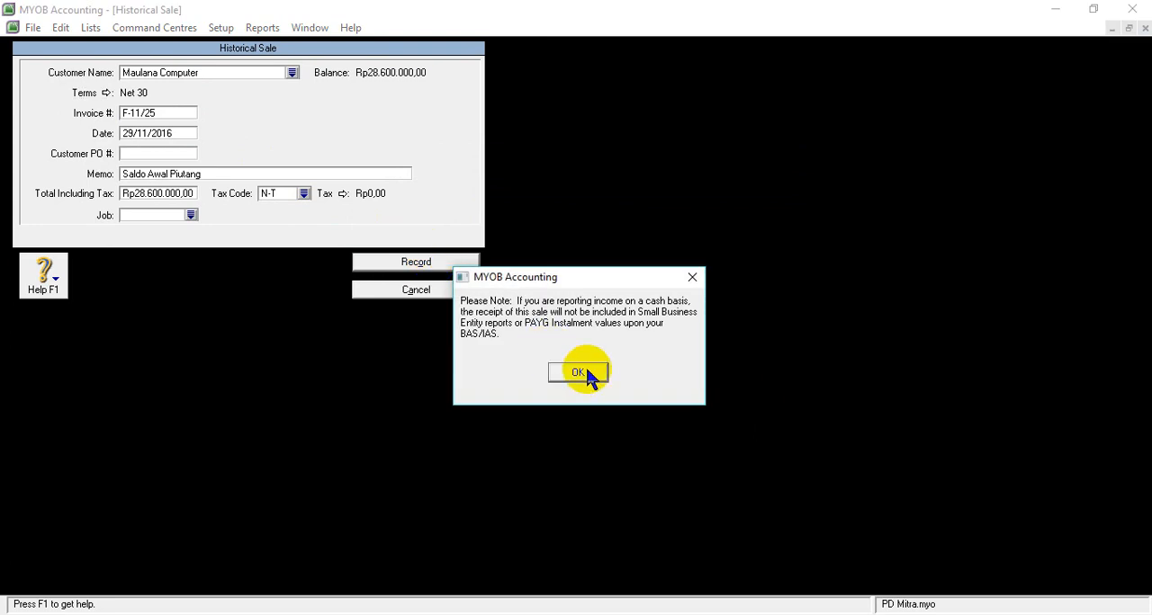
left_click(580, 372)
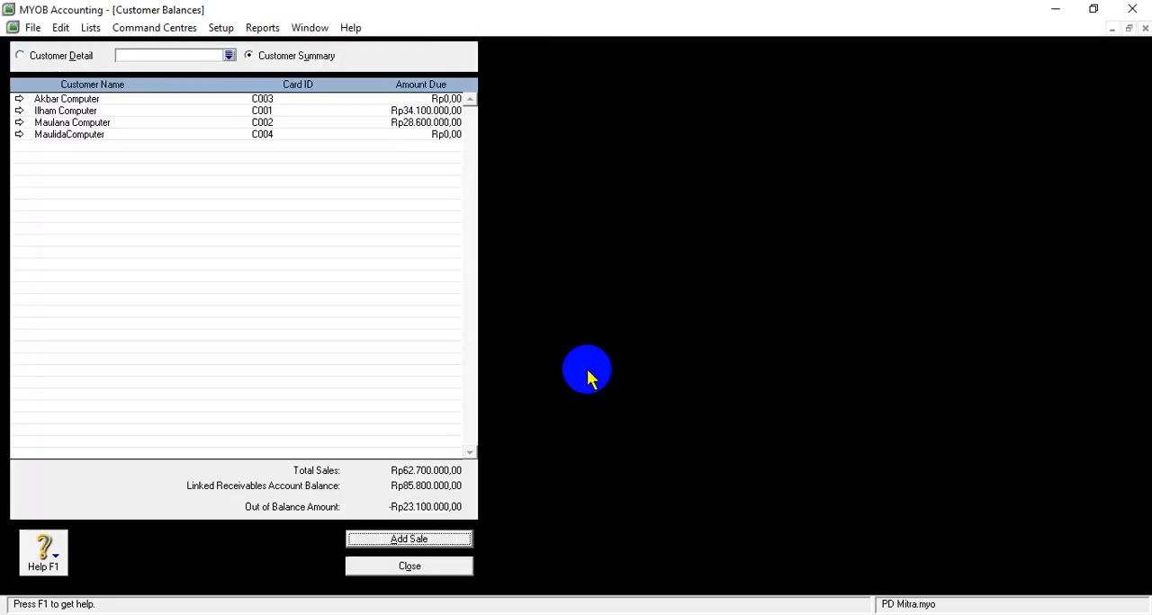
- Open Ilham Computer's invoice F-11/12 and set its credit terms to payment due In a Given # of Days
left_click(19, 110)
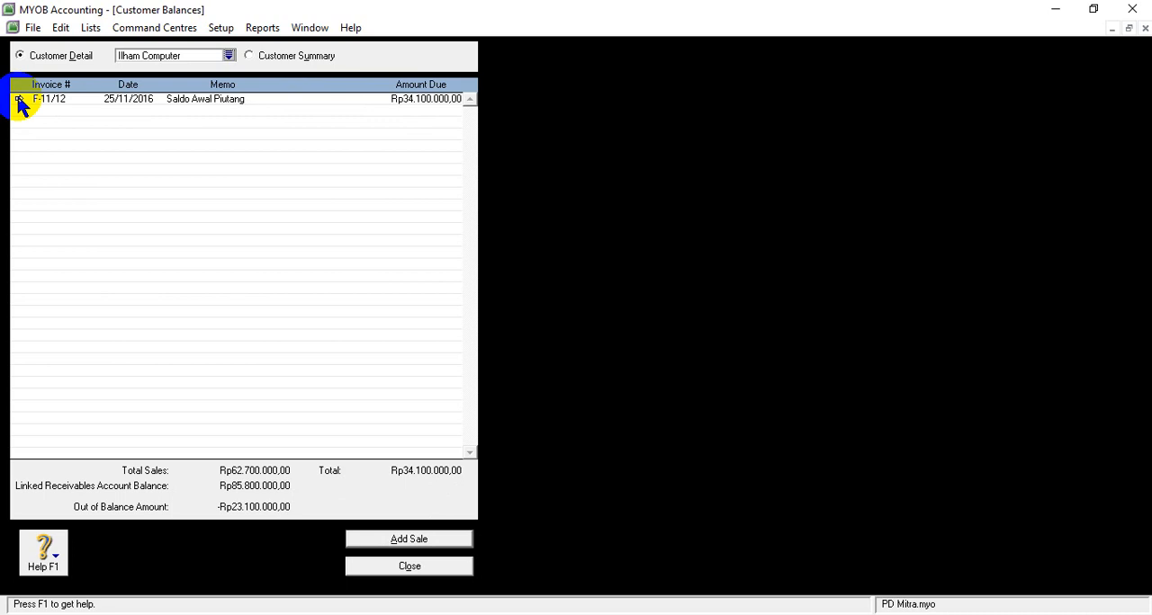
left_click(20, 101)
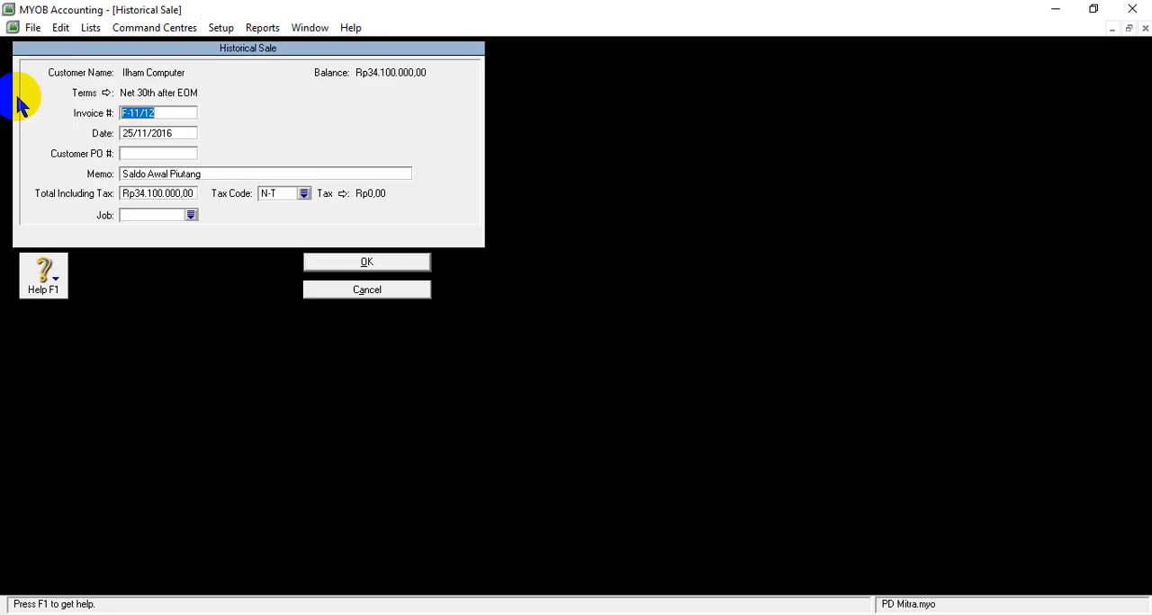
left_click(106, 92)
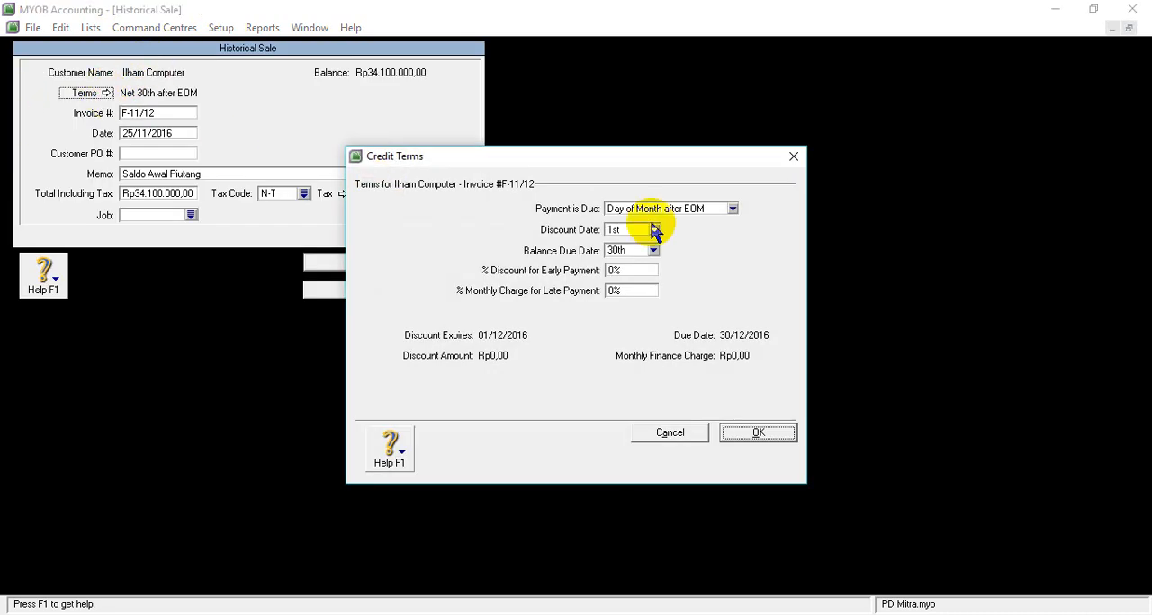
left_click(732, 208)
left_click(681, 248)
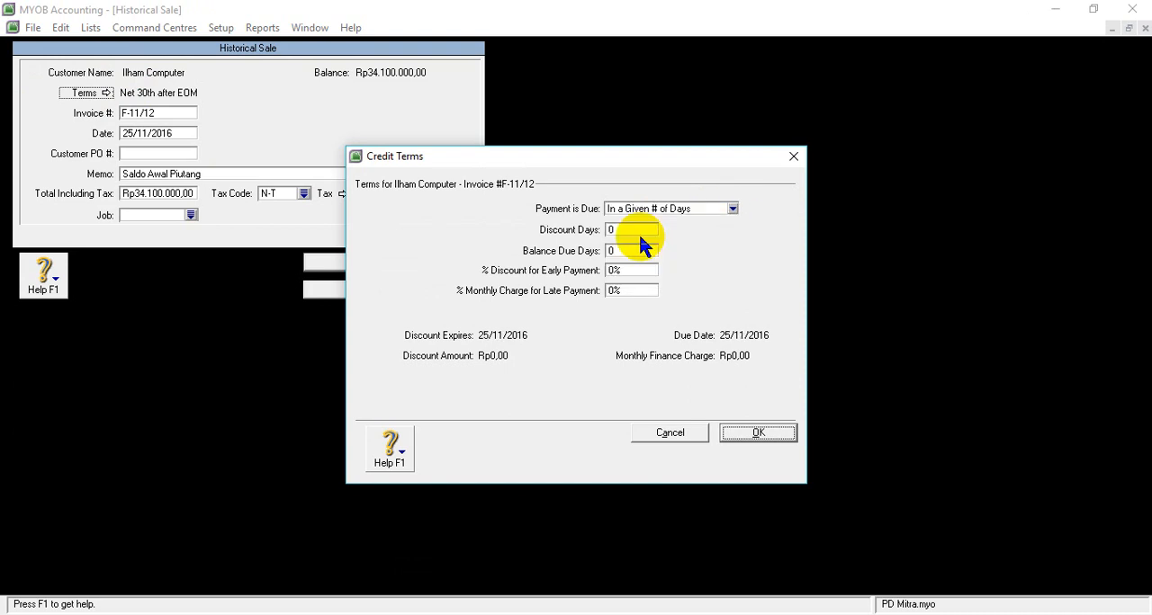
- Set the balance due days to 30, save Ilham Computer's sale and recheck its terms
right_click(623, 258)
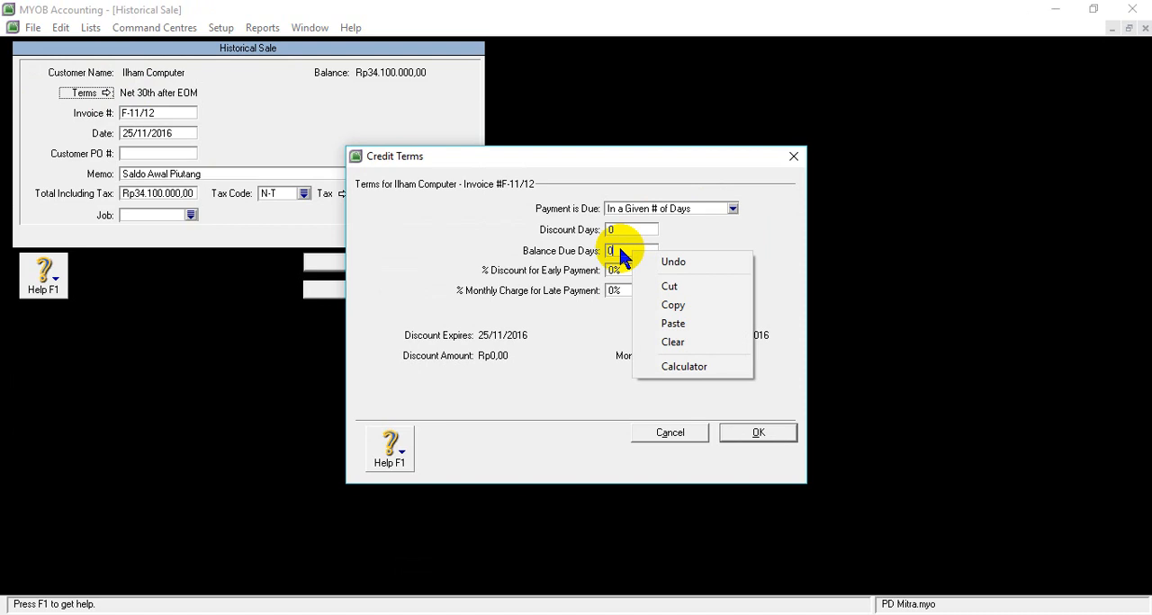
left_click(619, 250)
key("BackSpace")
type("30")
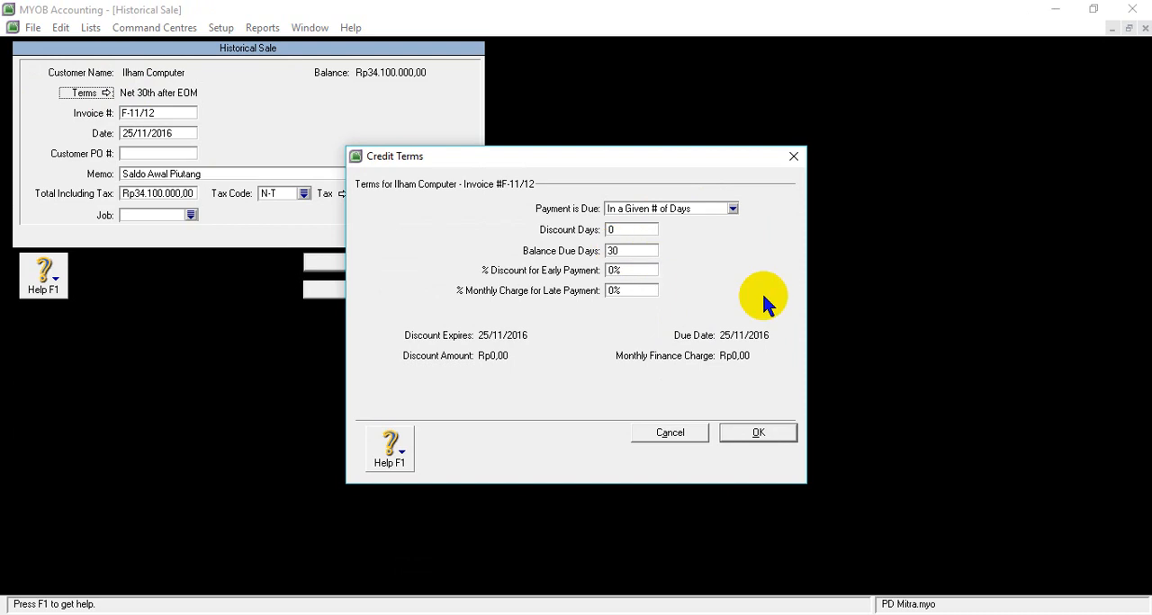
left_click(759, 433)
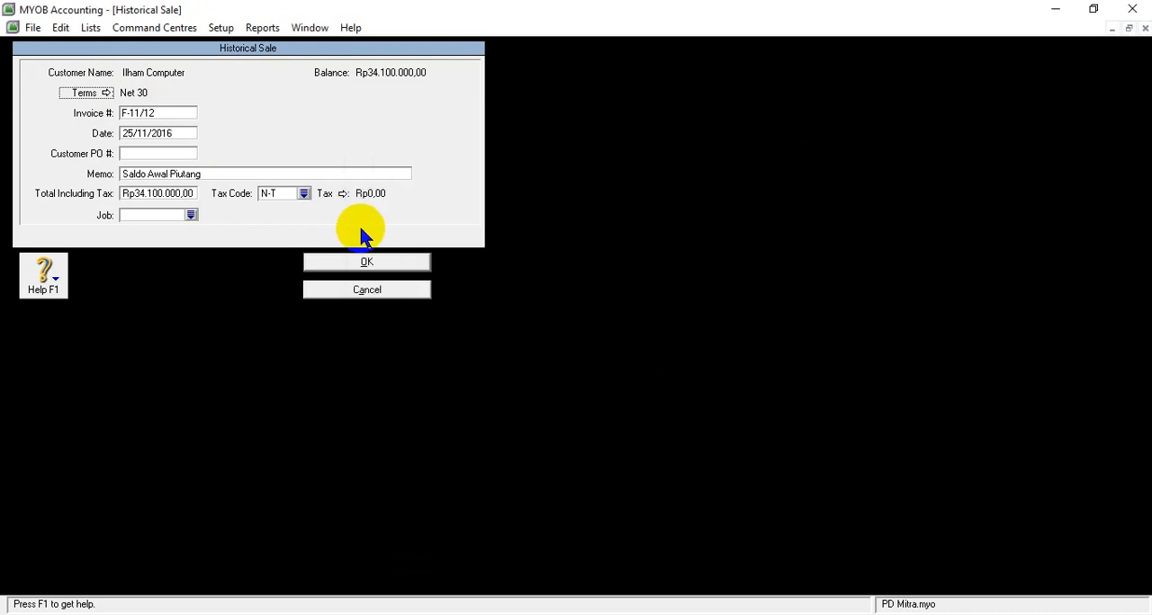
left_click(370, 261)
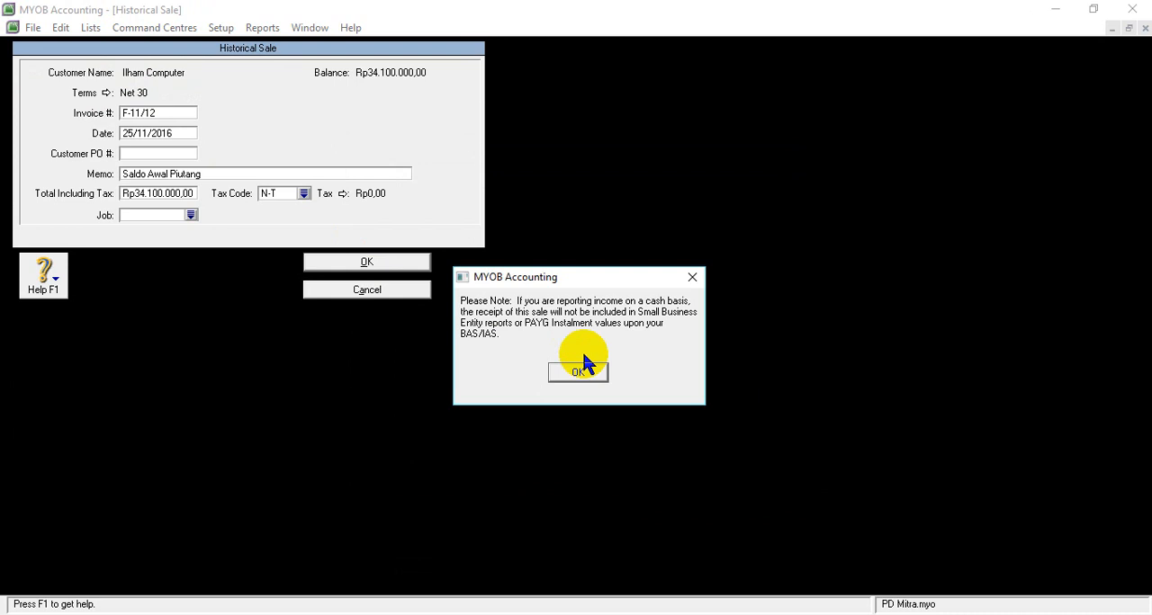
left_click(585, 369)
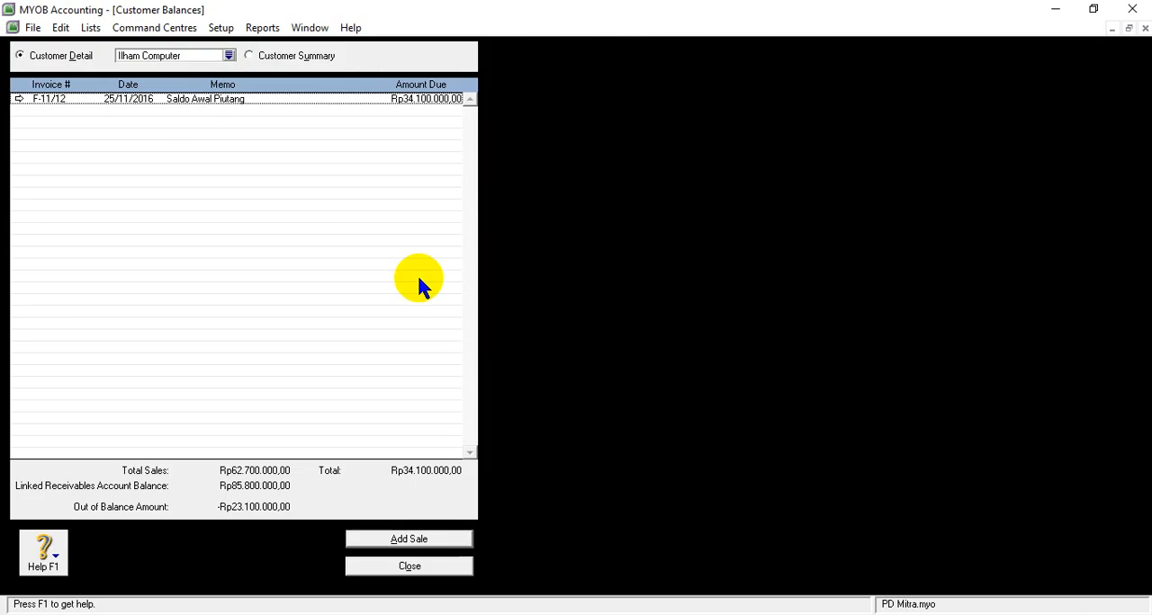
left_click(18, 100)
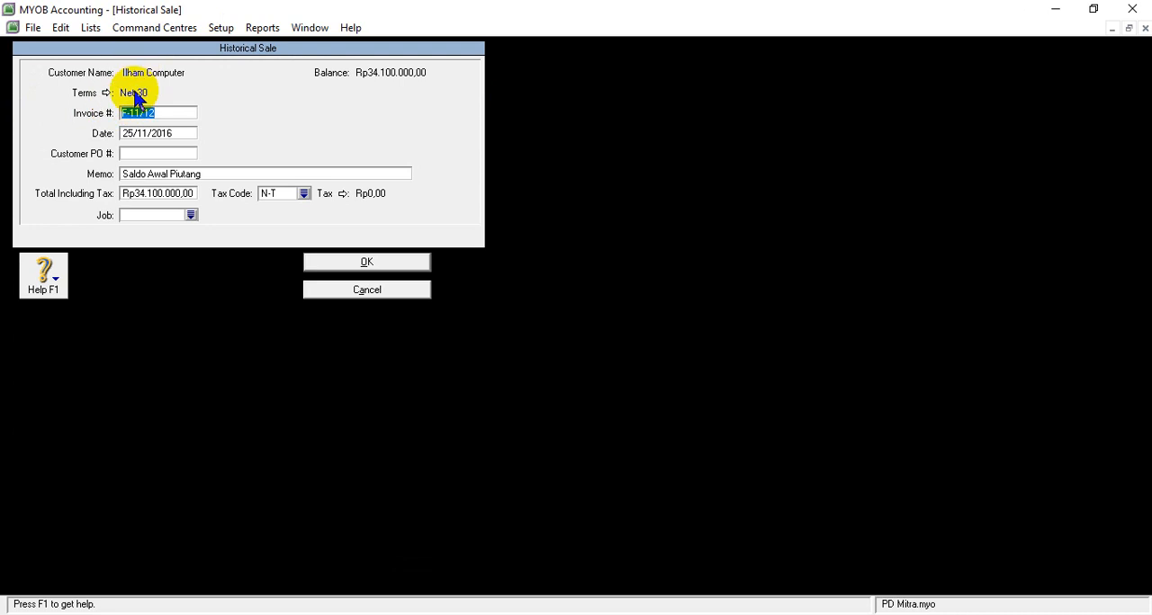
left_click(396, 262)
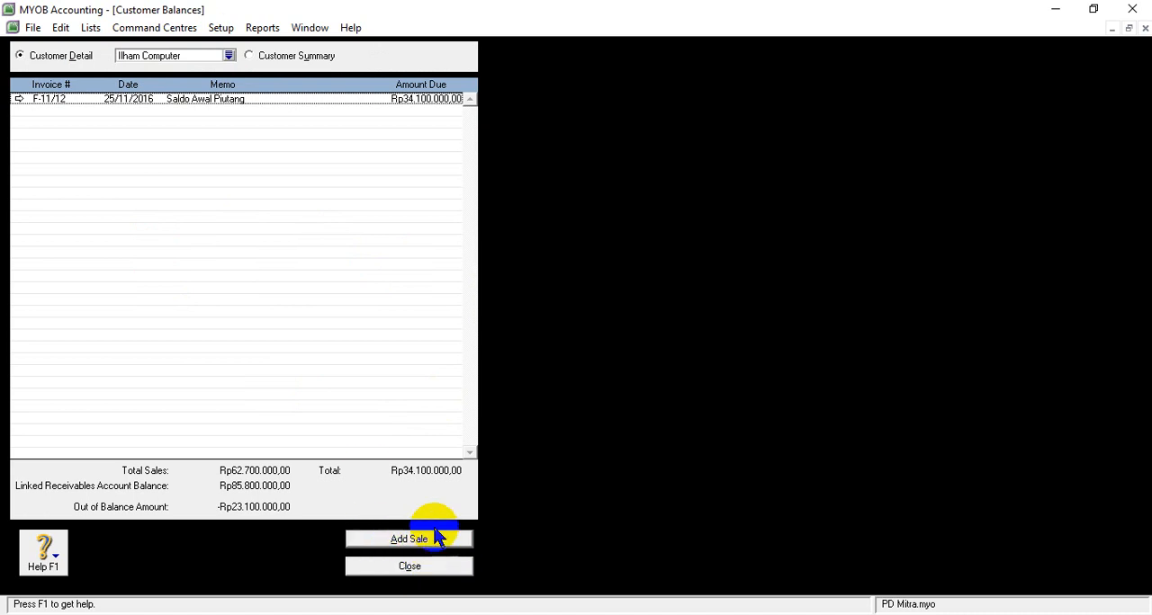
- Start another historical sale and copy Akbar Computer's invoice number F-11/10 from the receivables table in the Word document SOAL UKK PD MITRA
left_click(419, 541)
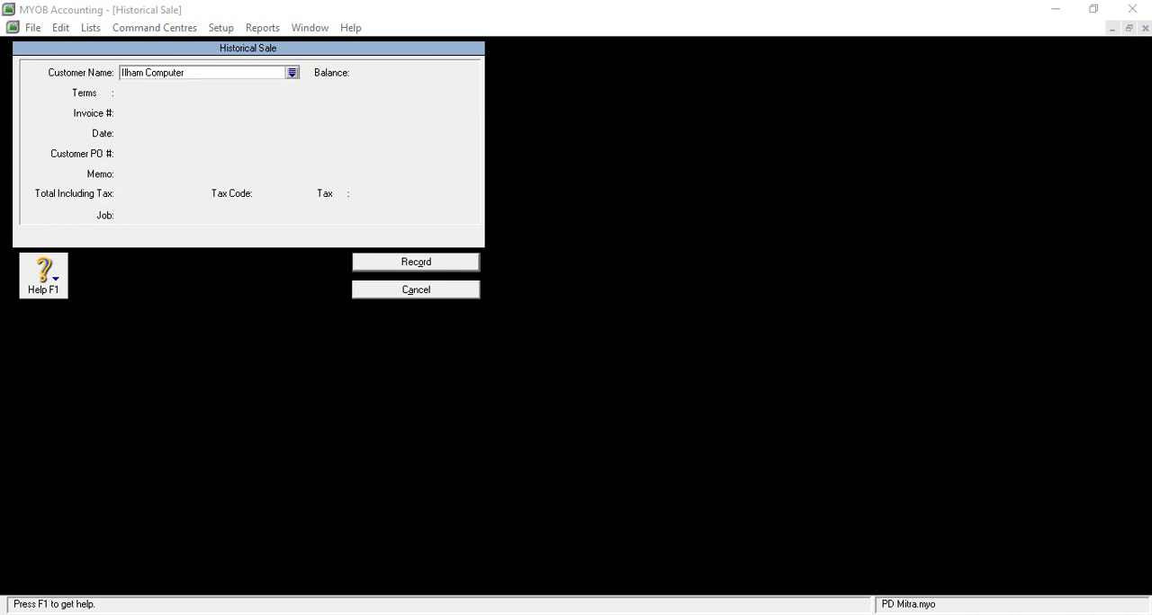
left_click(540, 554)
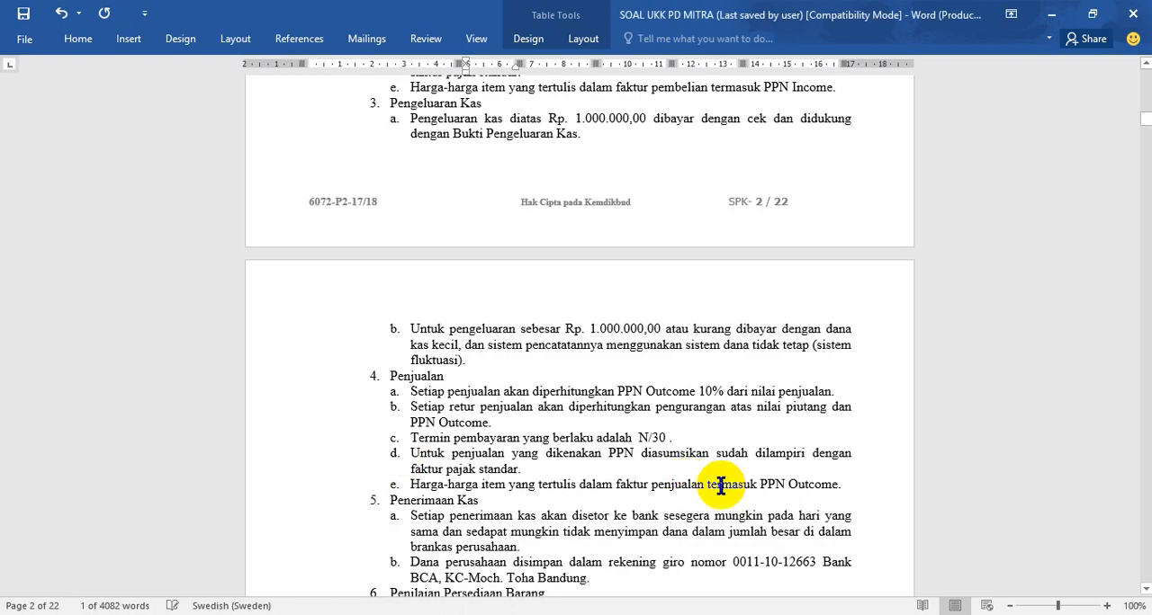
left_click_drag(1145, 127, 1144, 218)
scroll(576, 360, "up", 6)
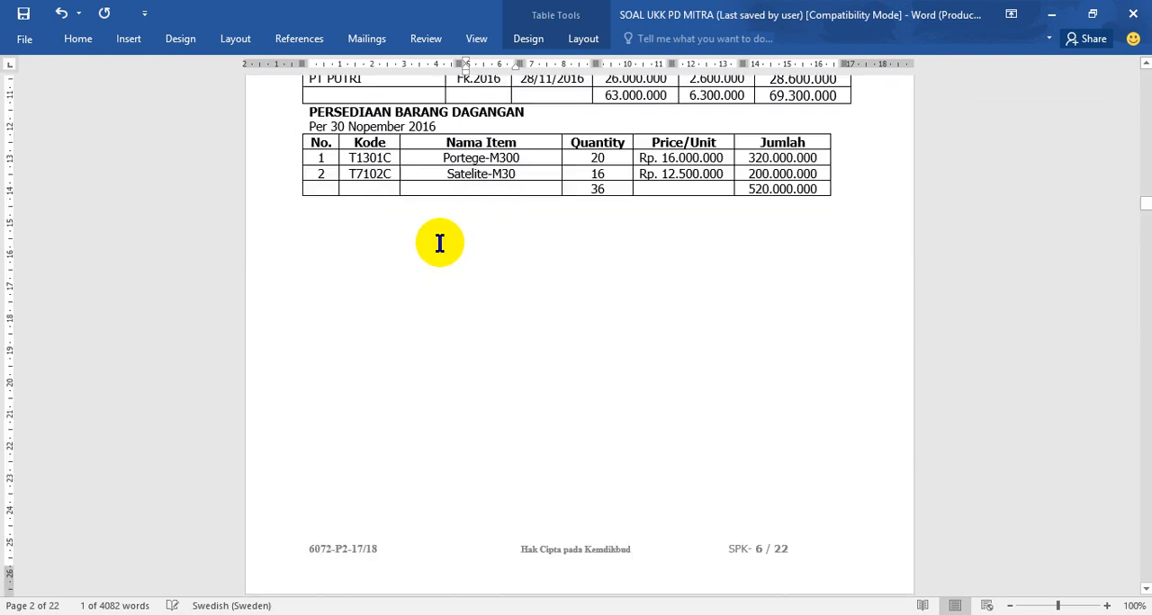
scroll(440, 242, "up", 5)
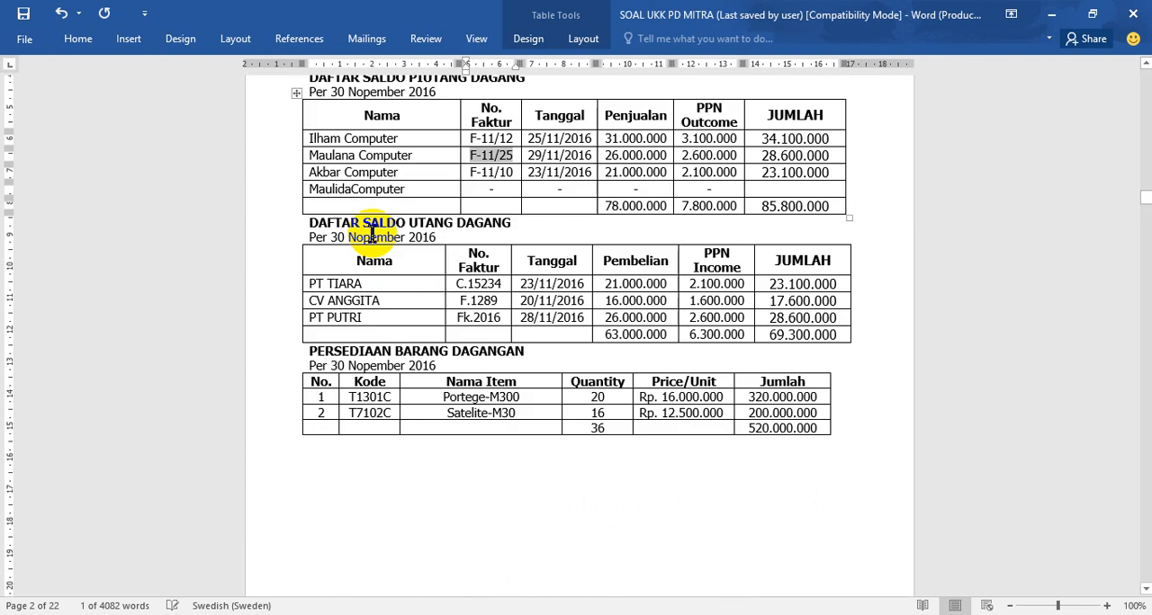
scroll(369, 229, "up", 2)
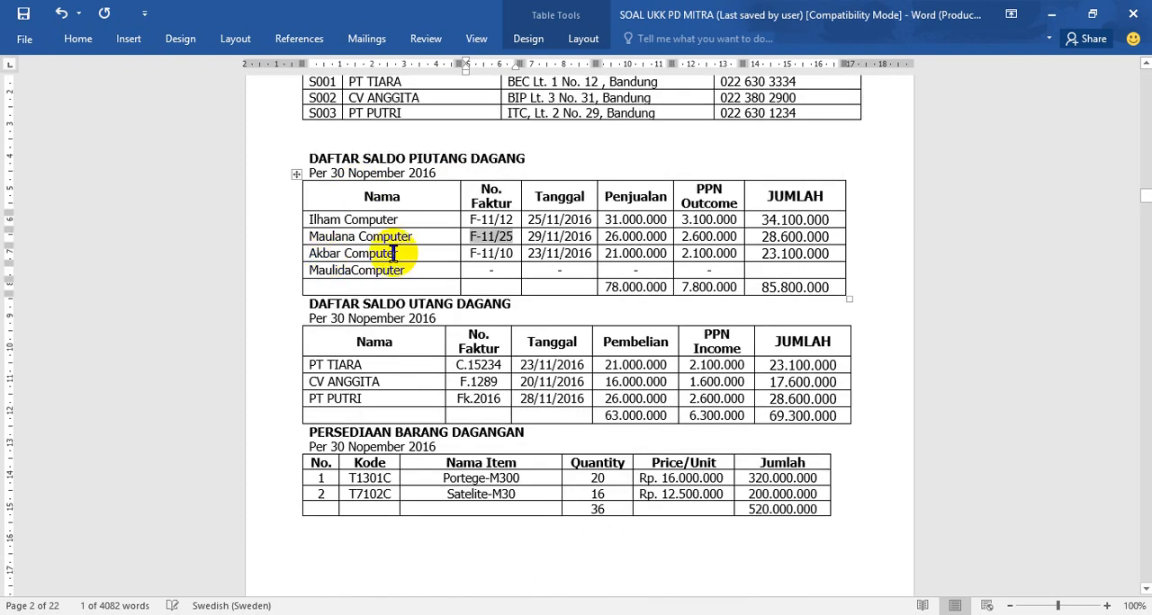
left_click_drag(468, 255, 514, 255)
key("ctrl+c")
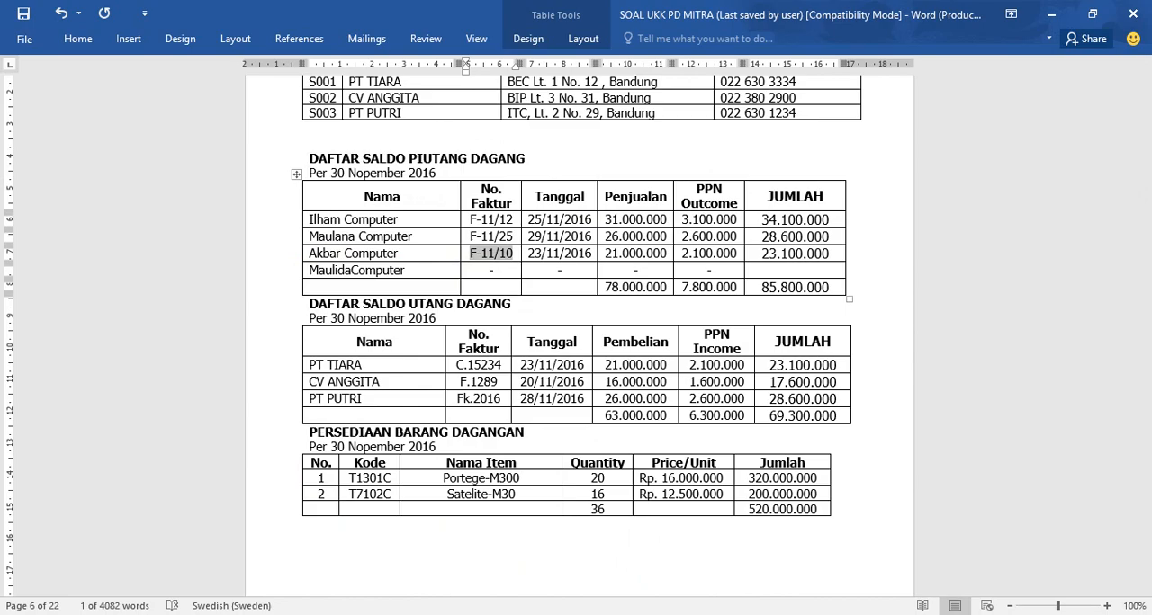
- Switch back to MYOB Accounting and choose Akbar Computer as the customer for the new historical sale
key("alt+Tab")
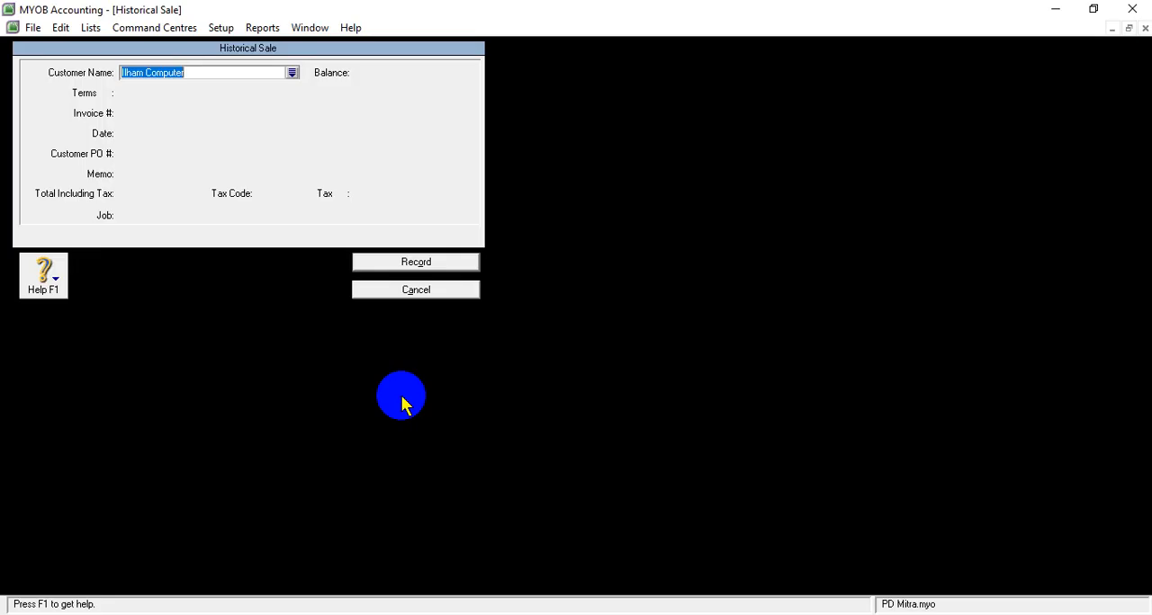
left_click(292, 73)
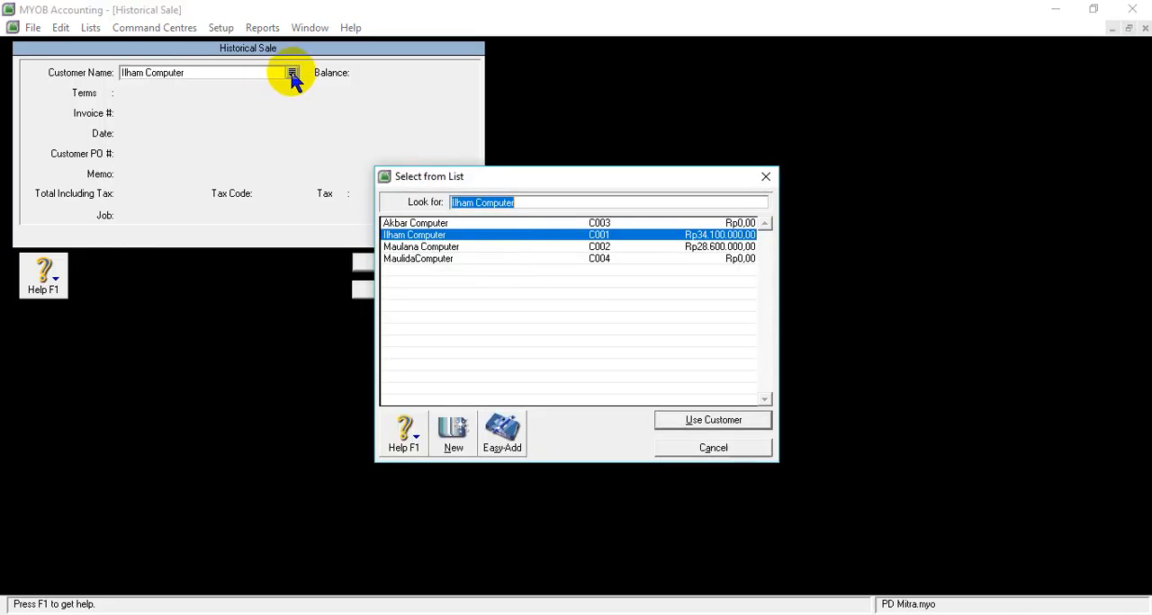
left_click(404, 223)
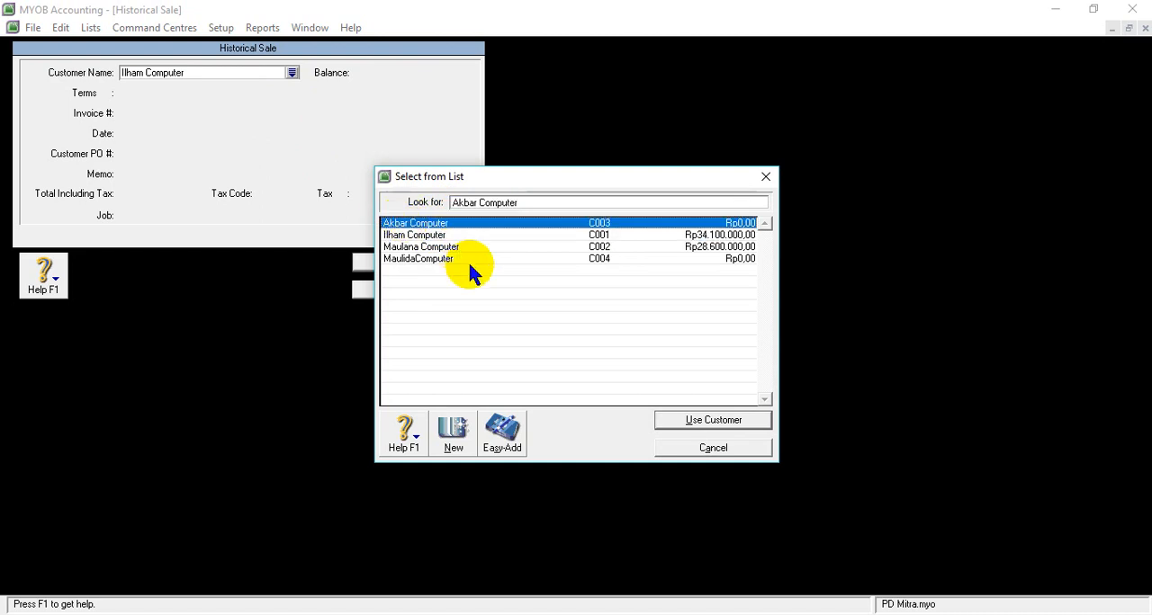
left_click(711, 421)
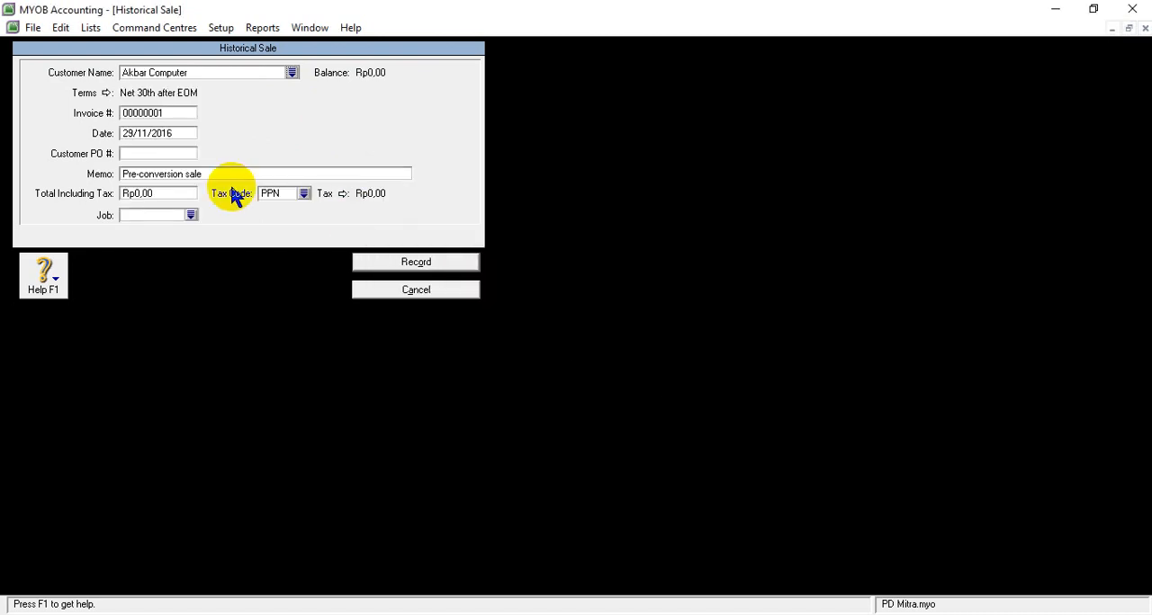
- Set Akbar Computer's credit terms to In a Given # of Days with 30 balance due days
left_click(105, 93)
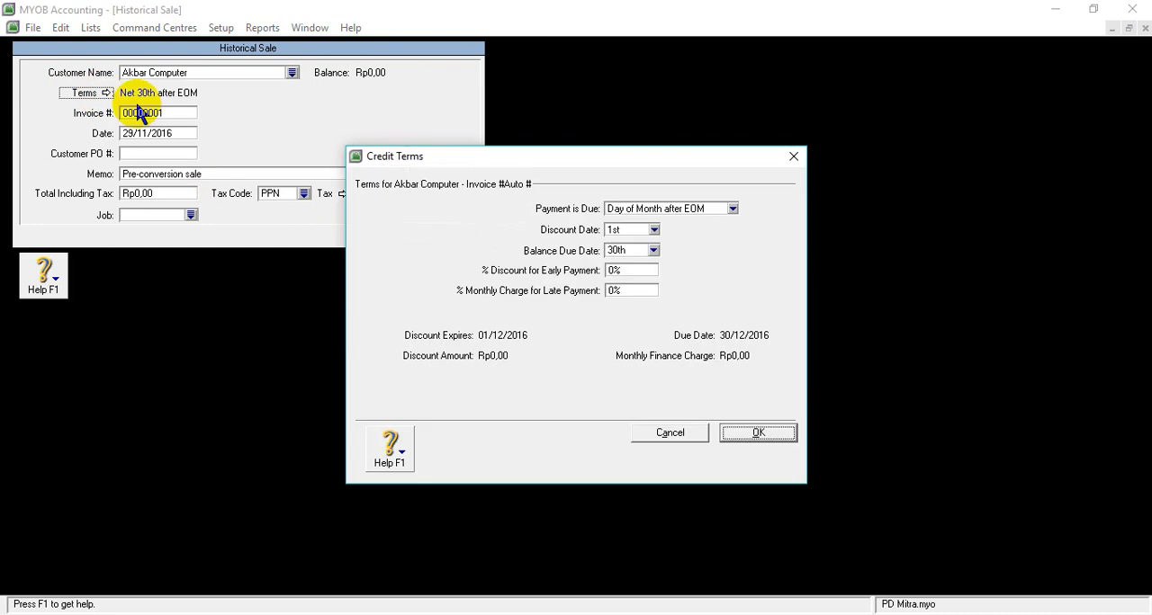
left_click(734, 208)
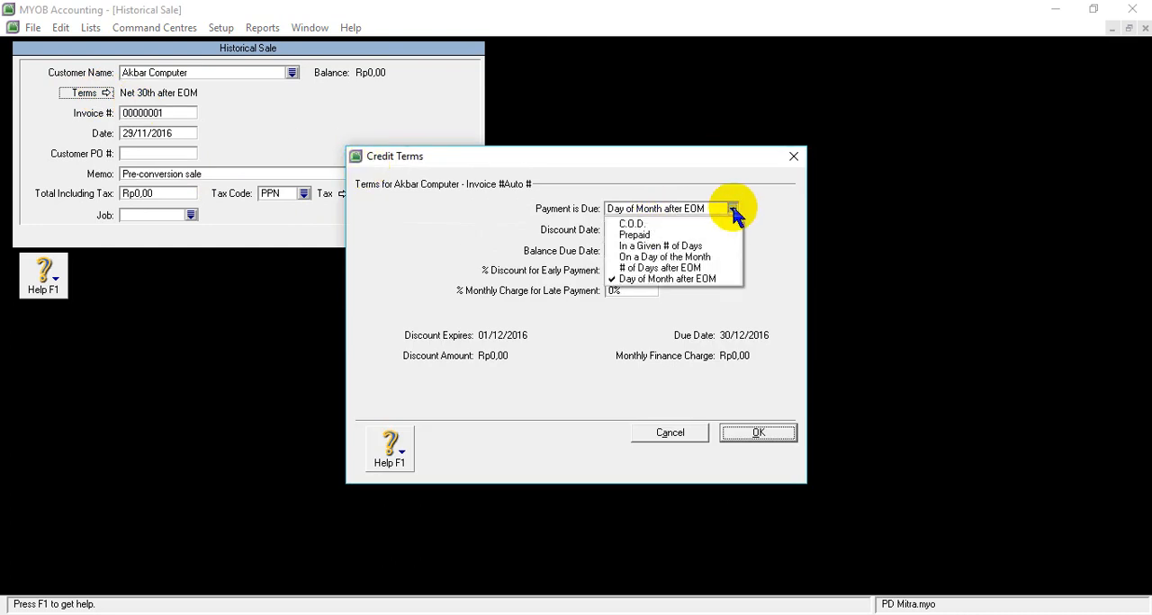
left_click(656, 246)
left_click(629, 251)
type("30")
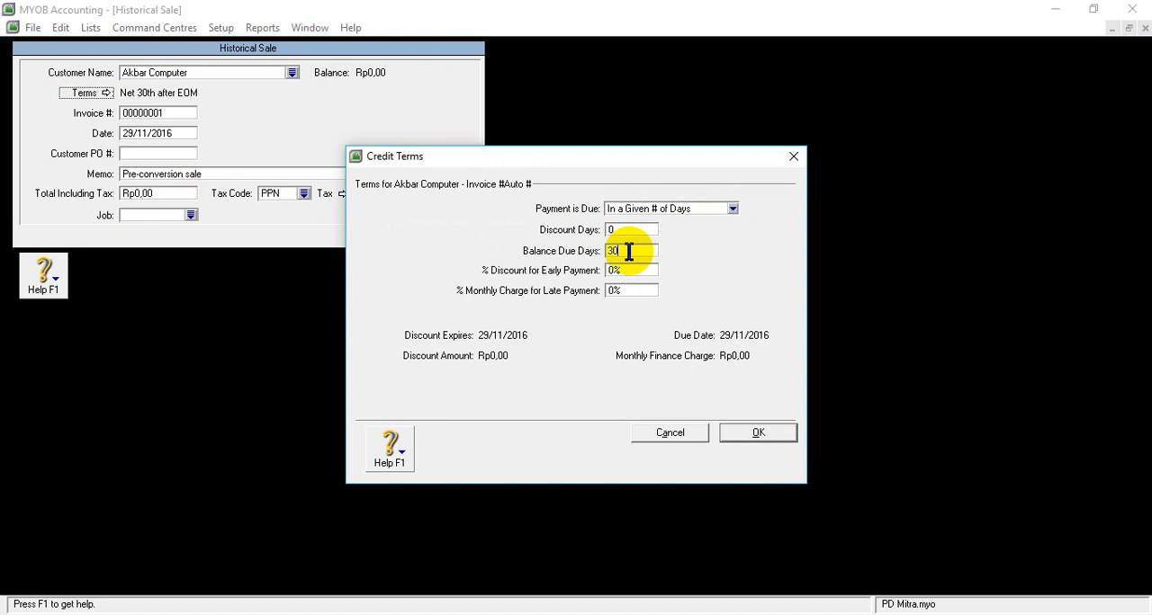
left_click(760, 433)
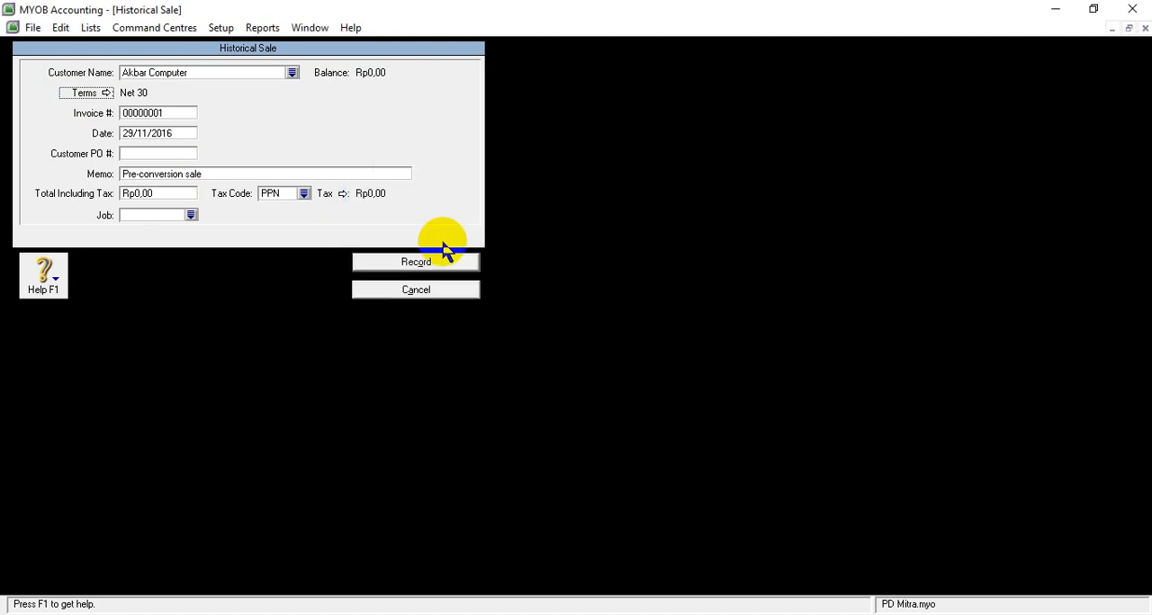
- Paste F-11/10 as the sale's invoice number and set its date to 23/11/2016
left_click(152, 112)
right_click(155, 114)
left_click(194, 184)
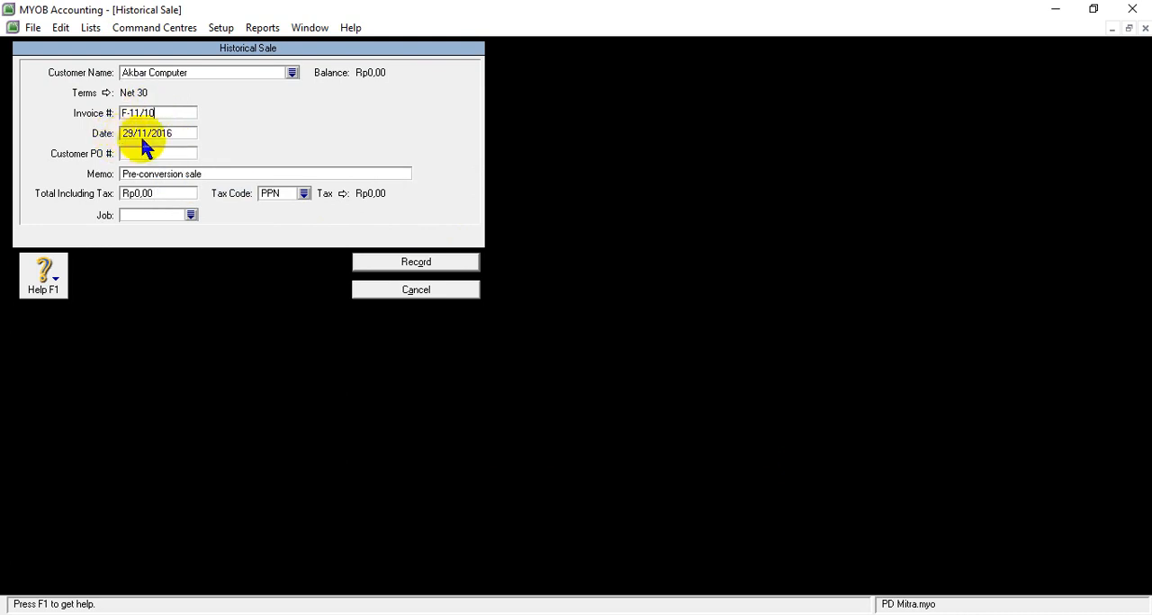
left_click(129, 134)
mouse_move(536, 592)
left_click(126, 133)
type("3")
- Replace the memo of Akbar Computer's historical sale with Saldo Awal Piutang
left_click(143, 178)
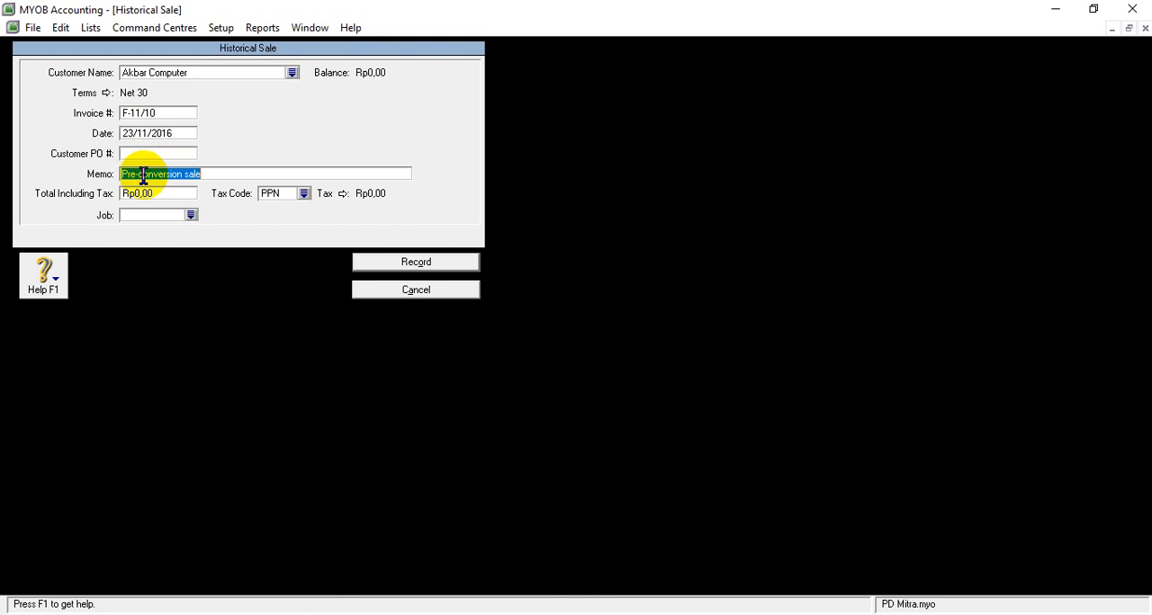
type("Sa")
key("shift+F10")
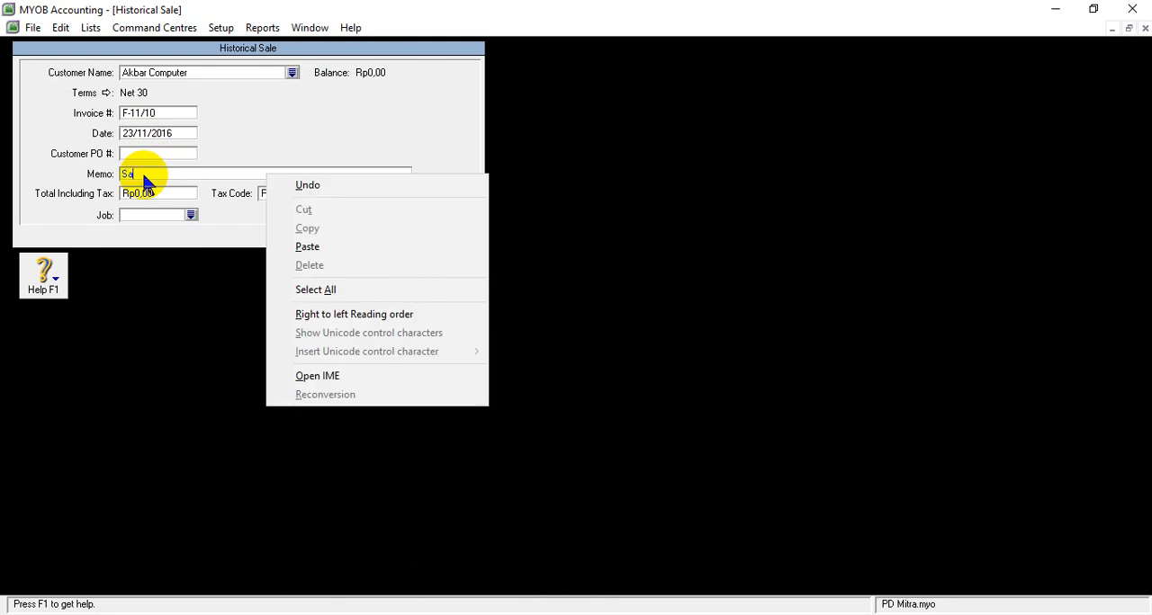
key("Escape")
type("le")
key("shift+F10")
key("o")
key("shift+F10")
left_click(144, 177)
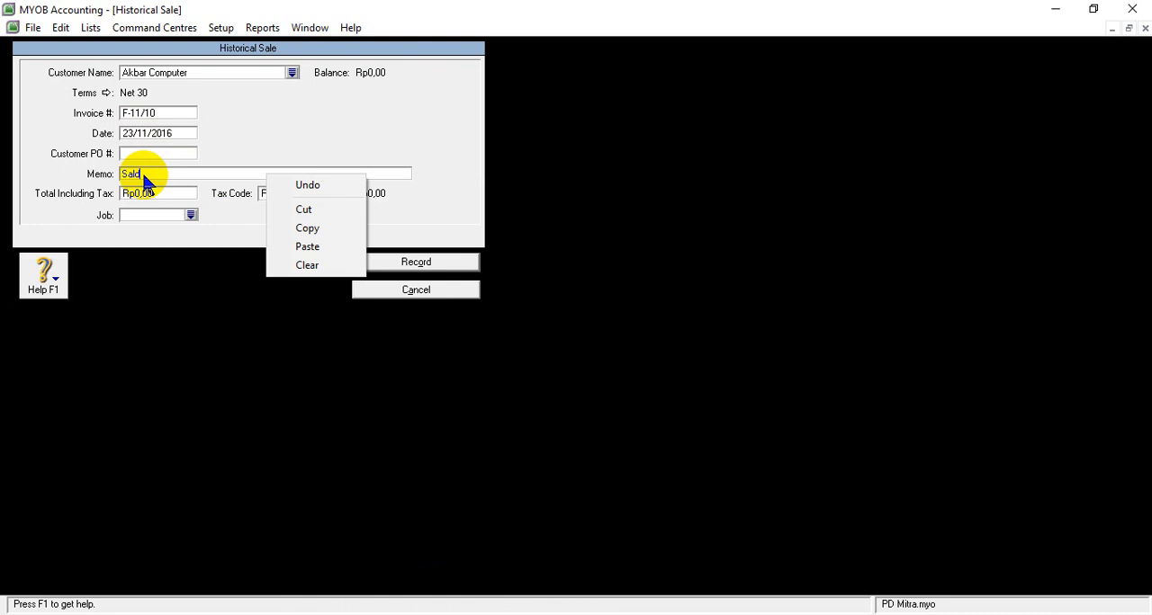
left_click(151, 171)
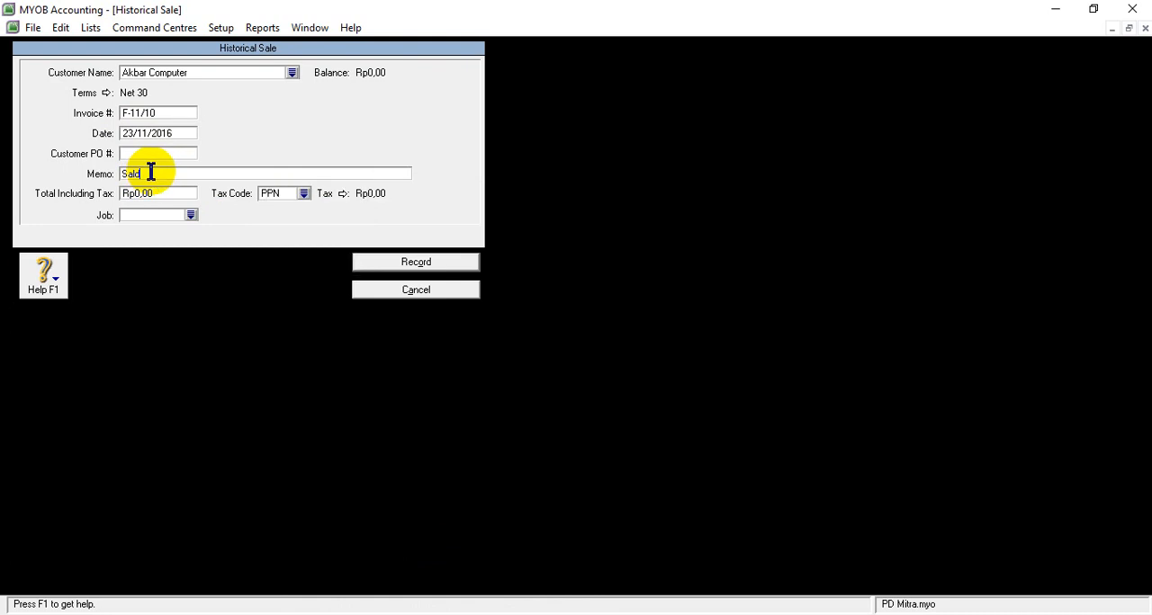
type("o A")
key("Menu")
left_click(150, 173)
type("wa")
key("Menu")
type("l P")
key("shift+F10")
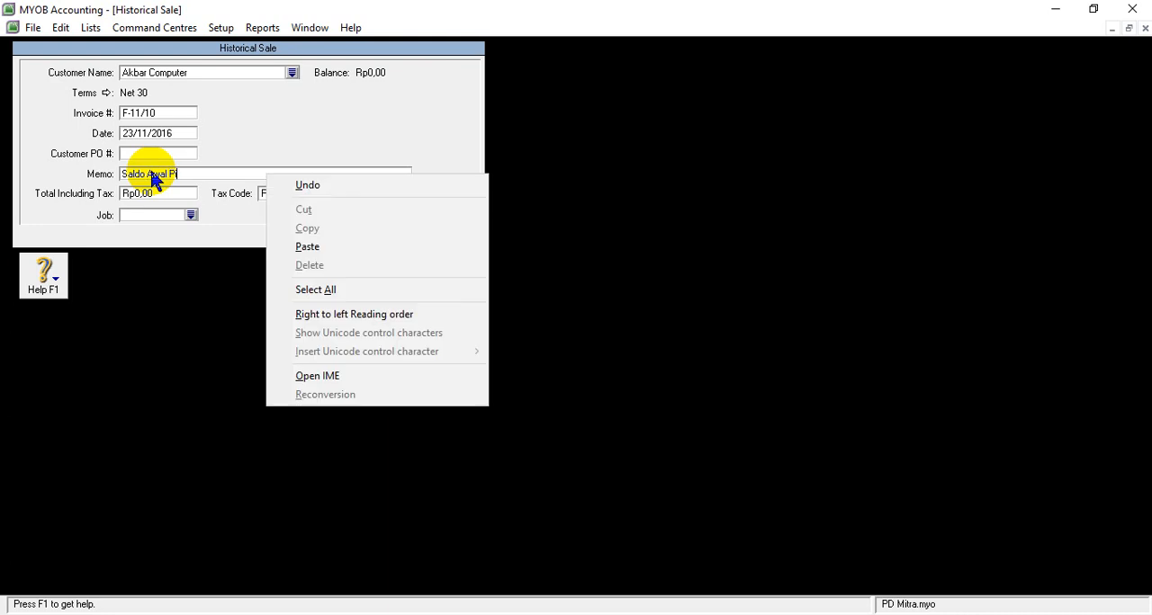
key("Escape")
type("uta")
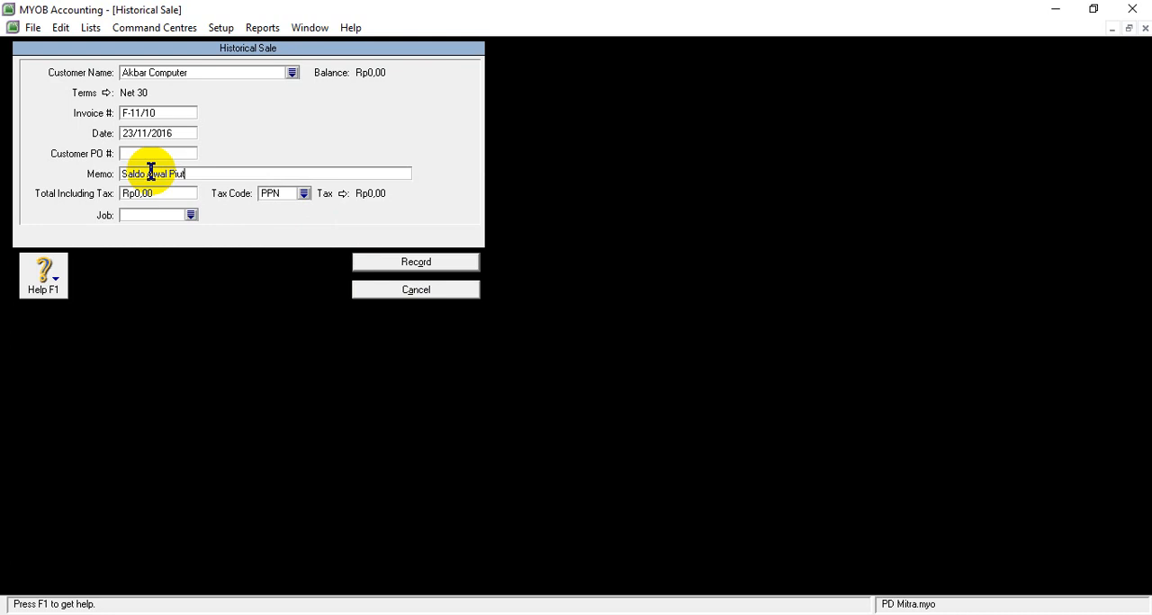
key("shift+F10")
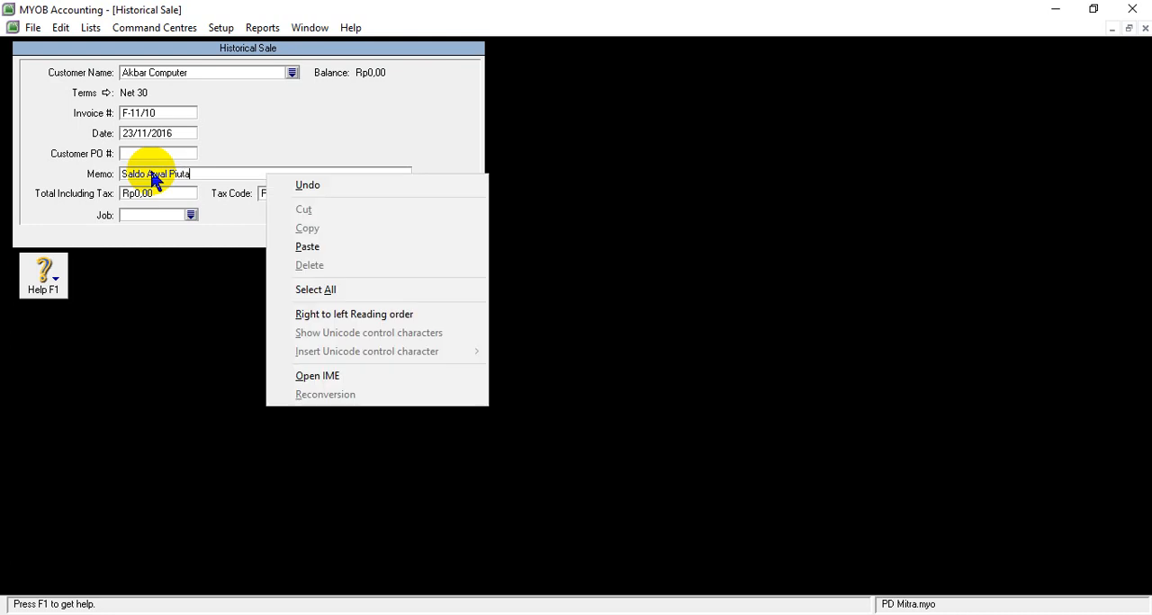
left_click(204, 174)
double_click(204, 173)
left_click(204, 174)
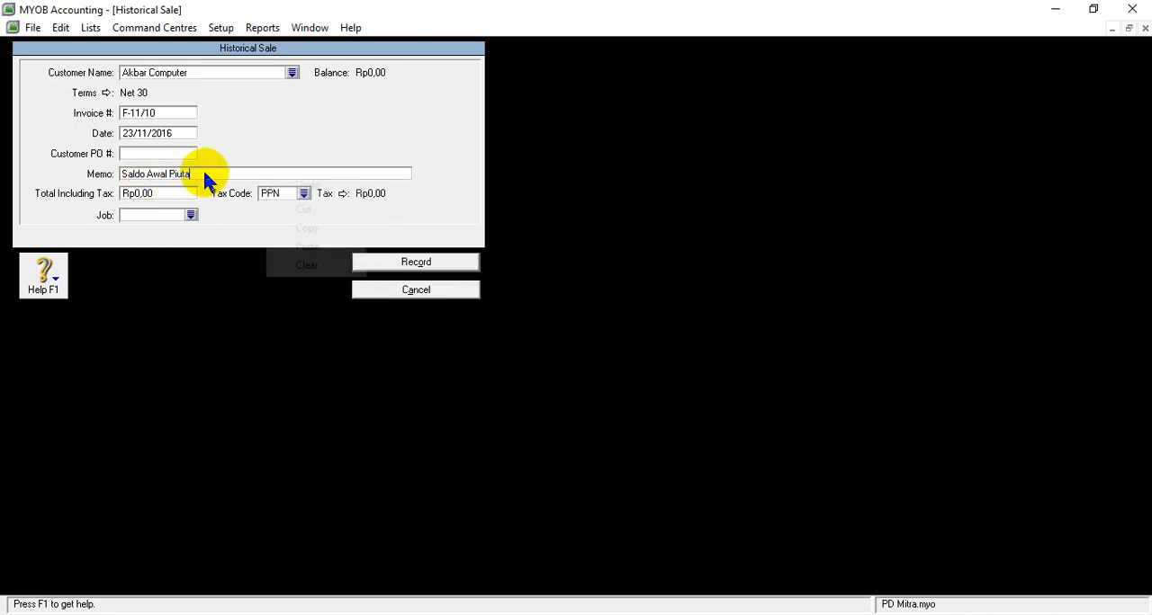
key("shift+F10")
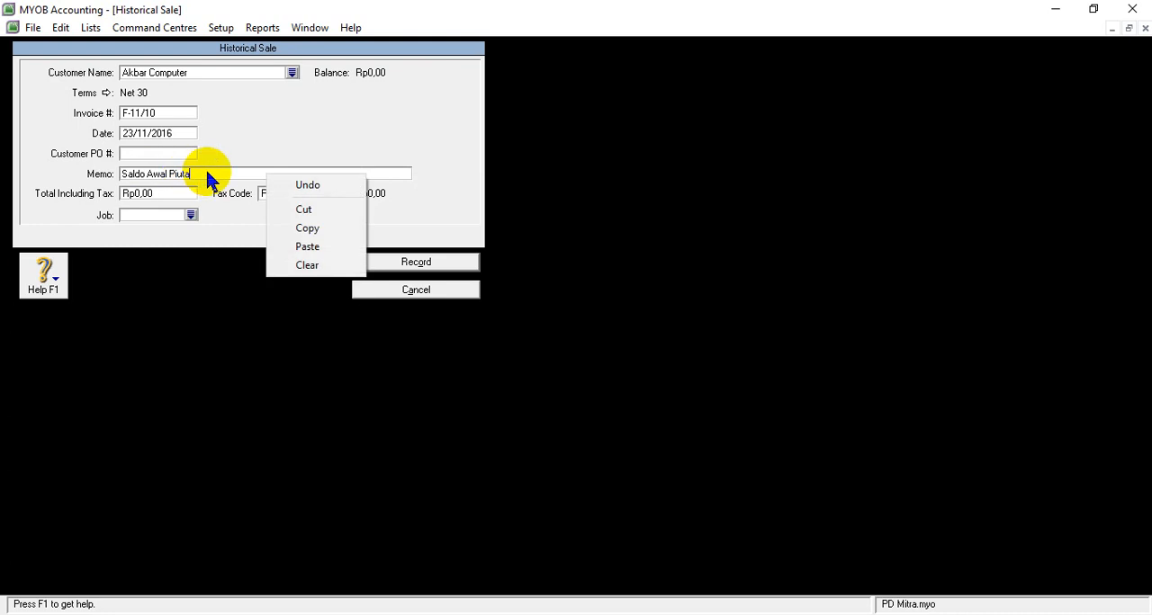
left_click(207, 174)
type("ng")
key("shift+F10")
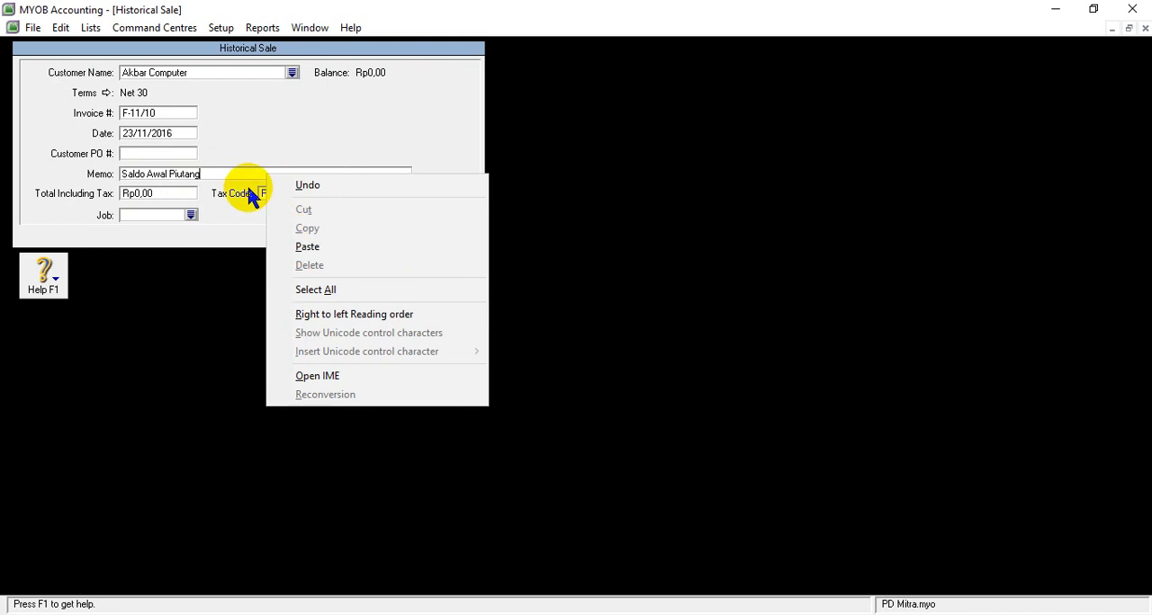
left_click(222, 172)
left_click(221, 173)
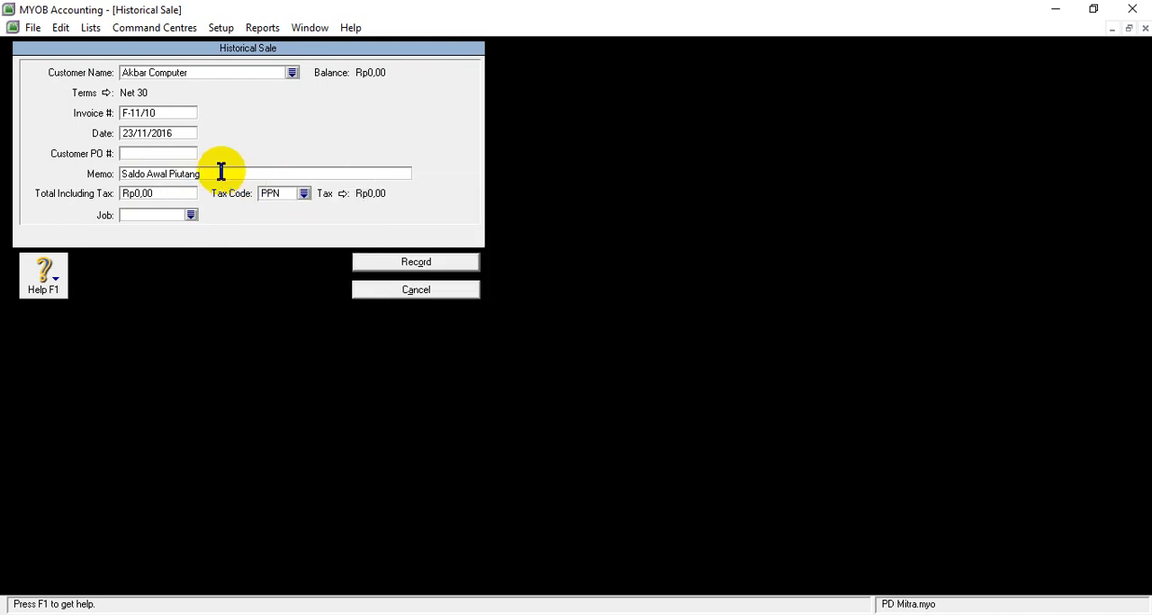
- Set the Total Including Tax of Akbar Computer's historical sale to Rp23.100.000
left_click(153, 194)
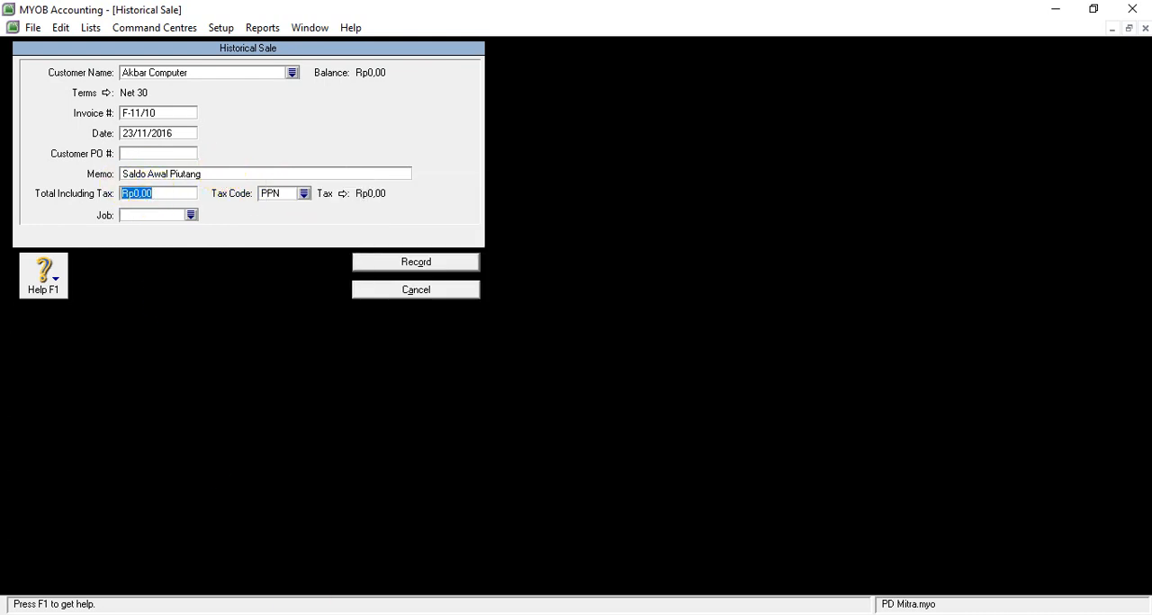
mouse_move(591, 558)
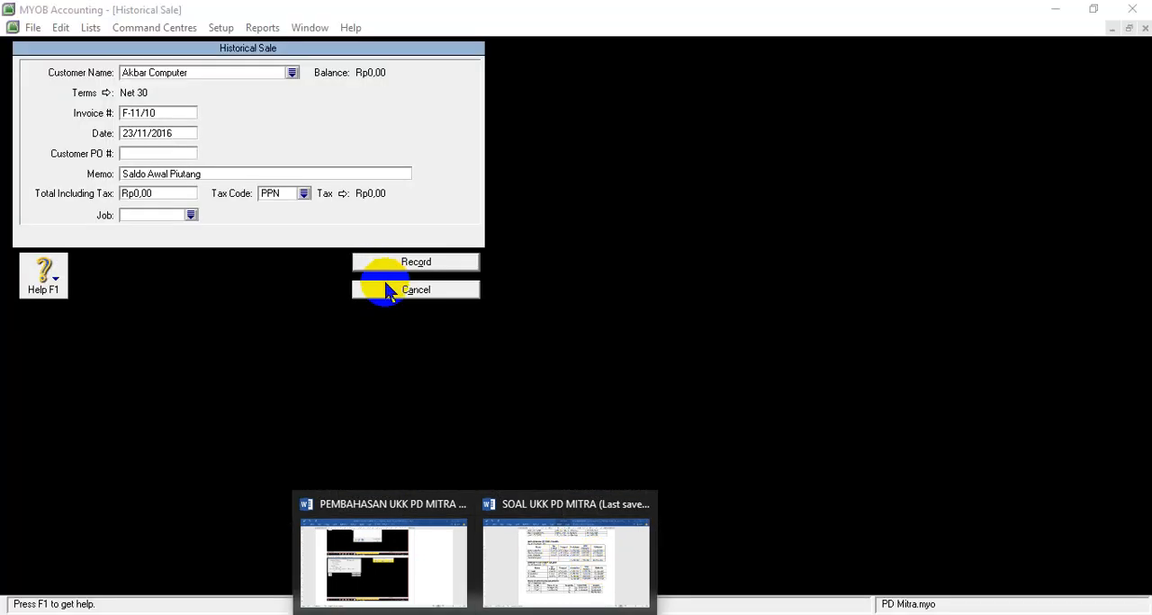
left_click_drag(156, 189, 123, 200)
type("3.100.")
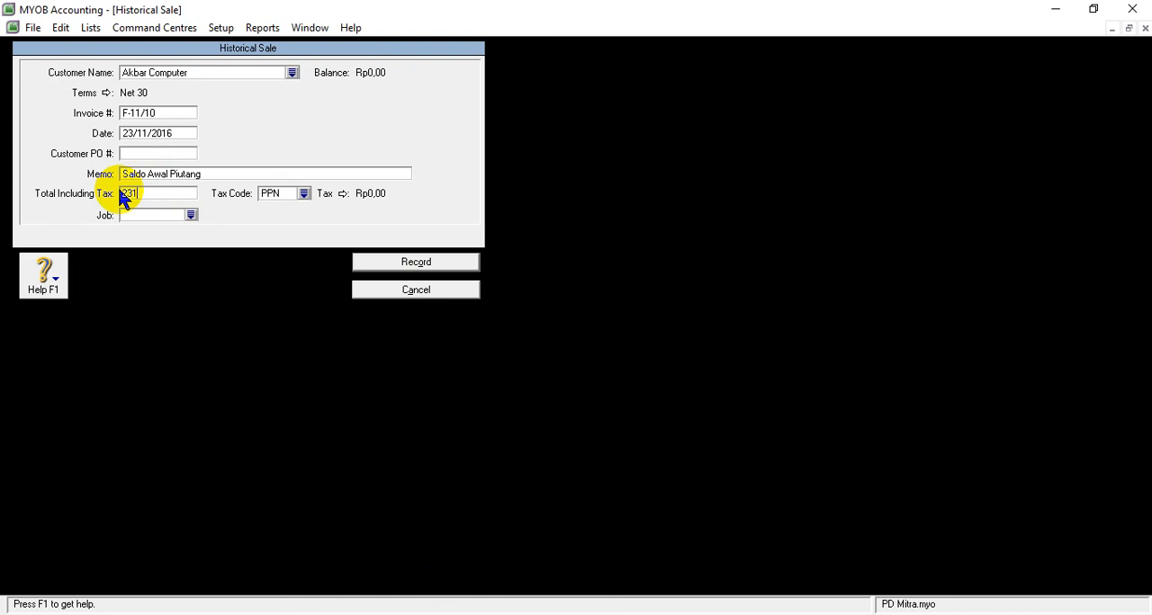
type("00000")
key("Tab")
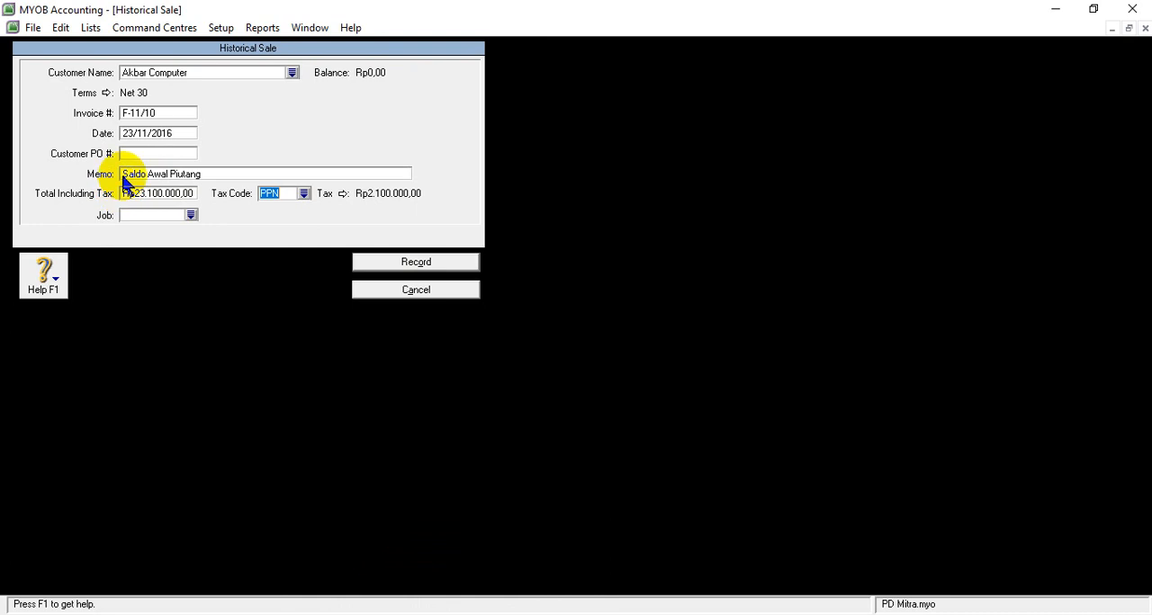
- Change the sale's tax code to N-T, Tidak Kena Pajak
left_click(303, 194)
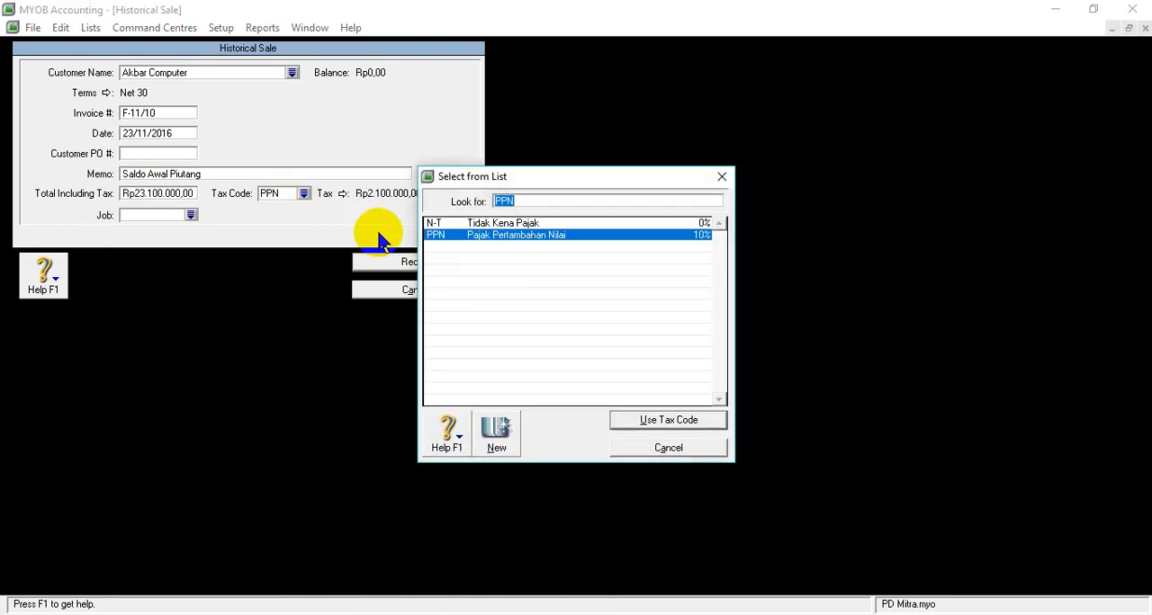
left_click(503, 223)
left_click(642, 424)
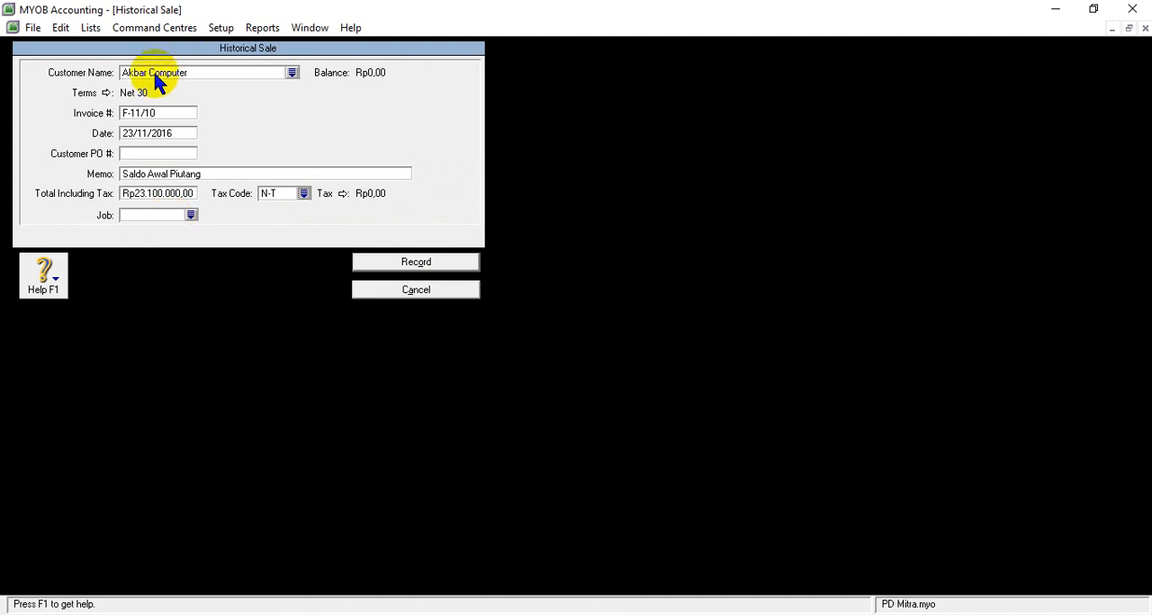
- Record Akbar Computer's historical sale and acknowledge the messages that follow
left_click(410, 269)
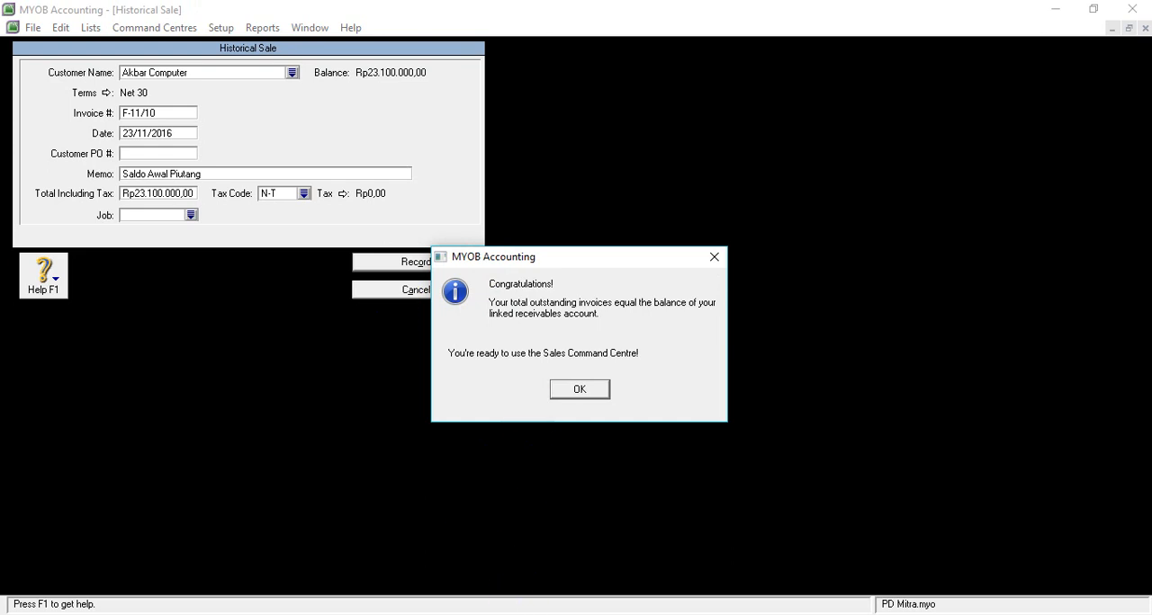
left_click(475, 614)
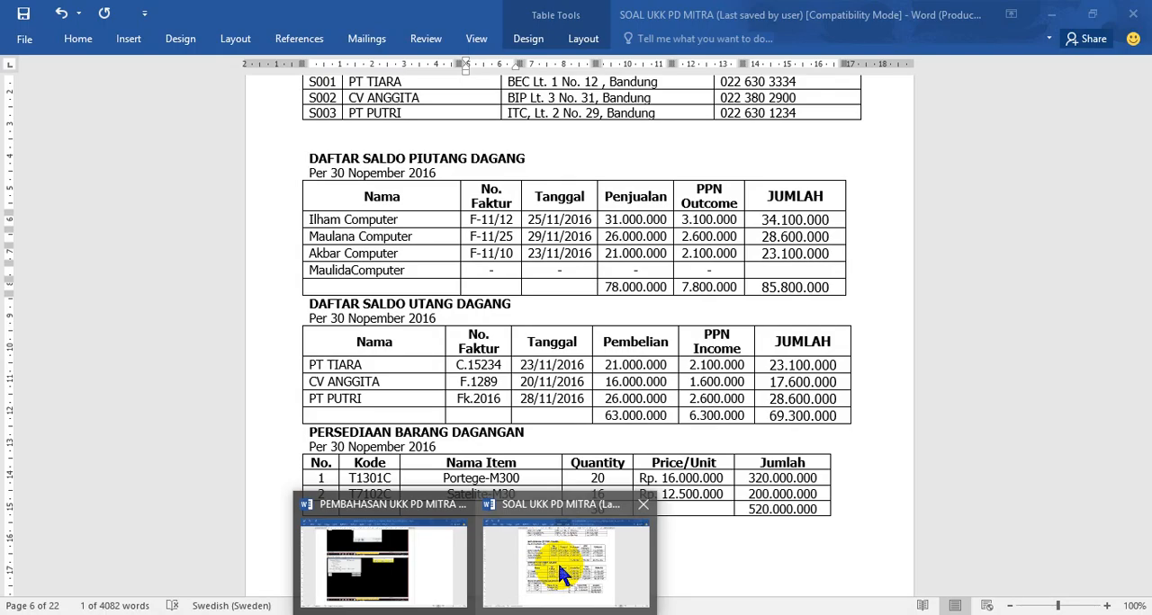
left_click(558, 563)
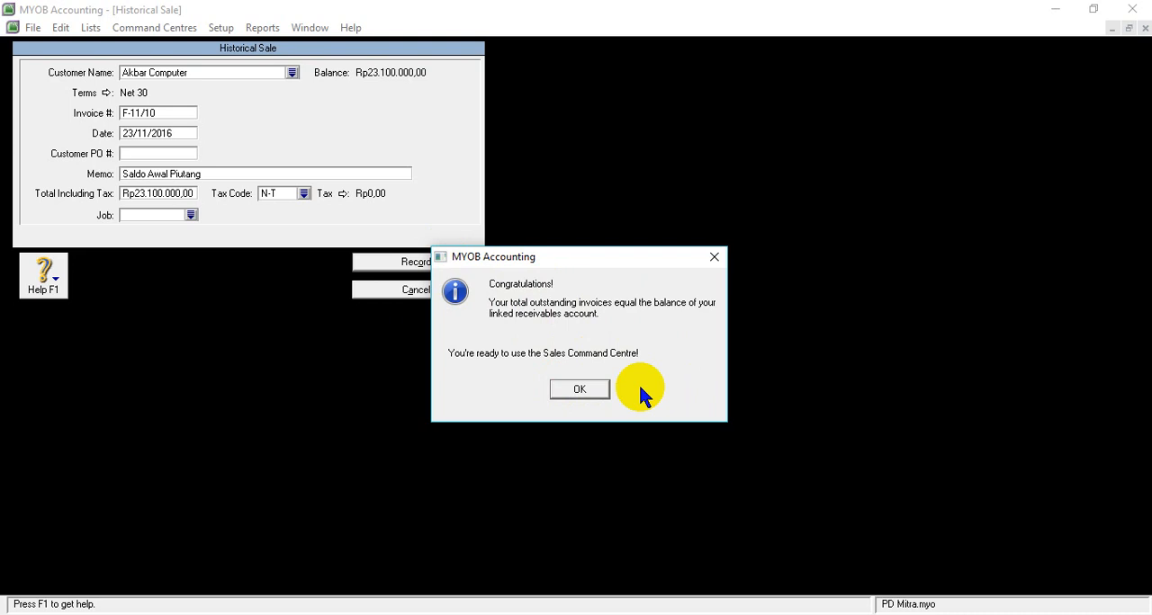
left_click(574, 240)
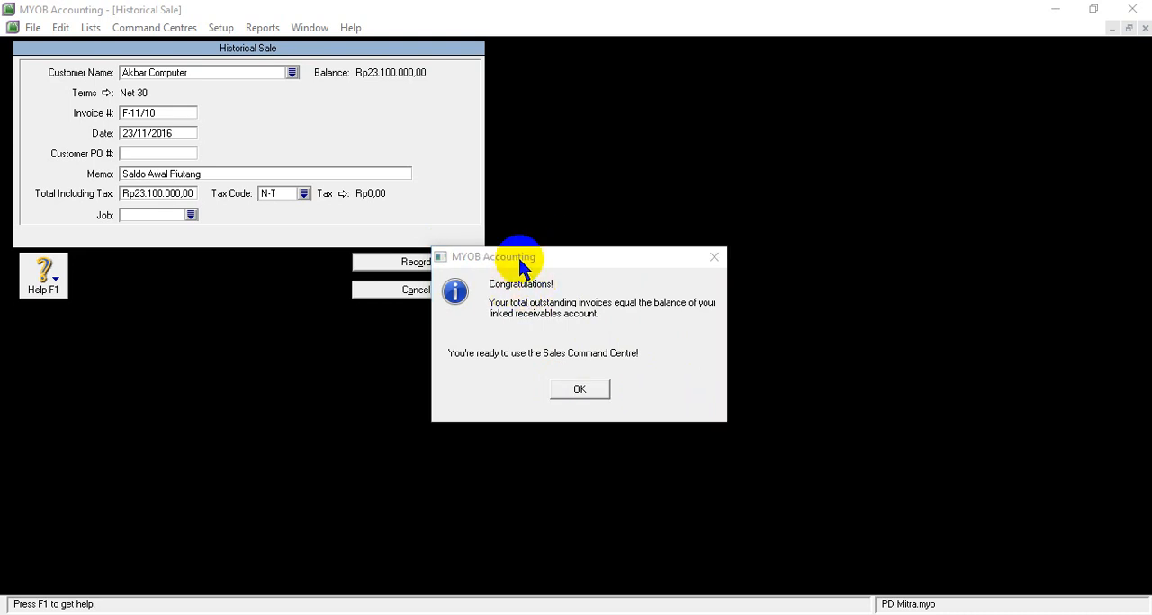
left_click(593, 392)
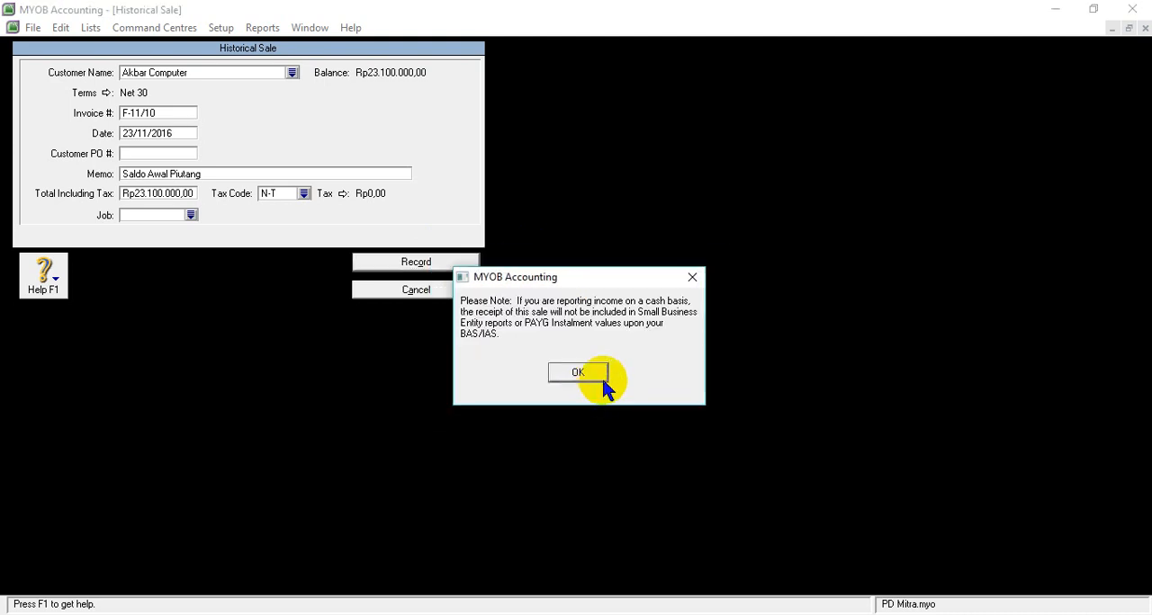
left_click(589, 376)
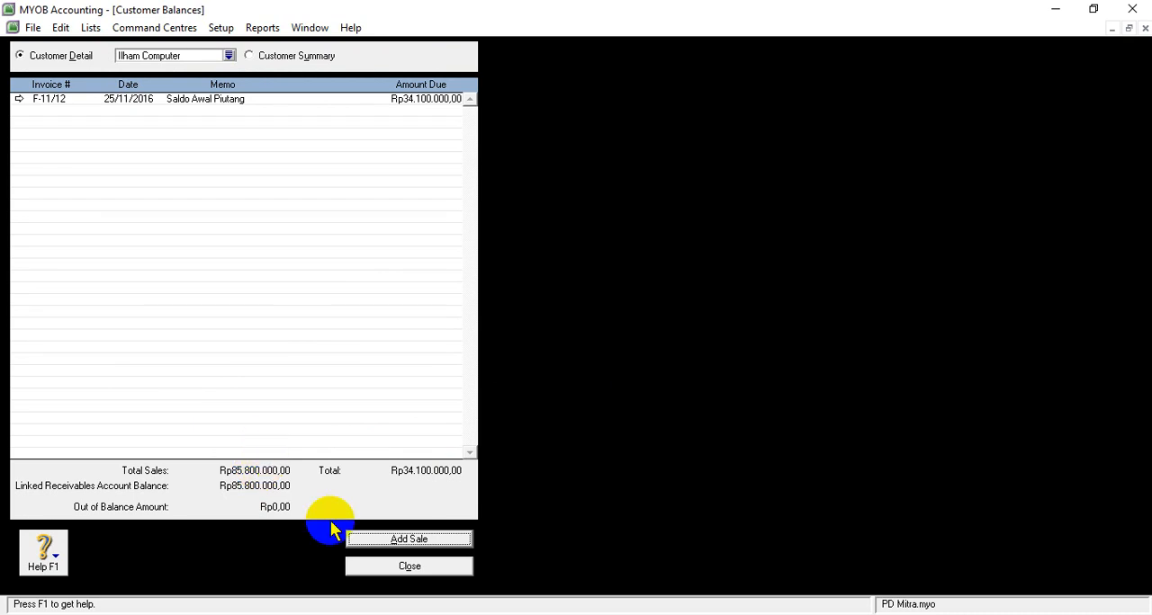
- Close the customer balances and open the supplier balances setup
left_click(477, 614)
mouse_move(498, 561)
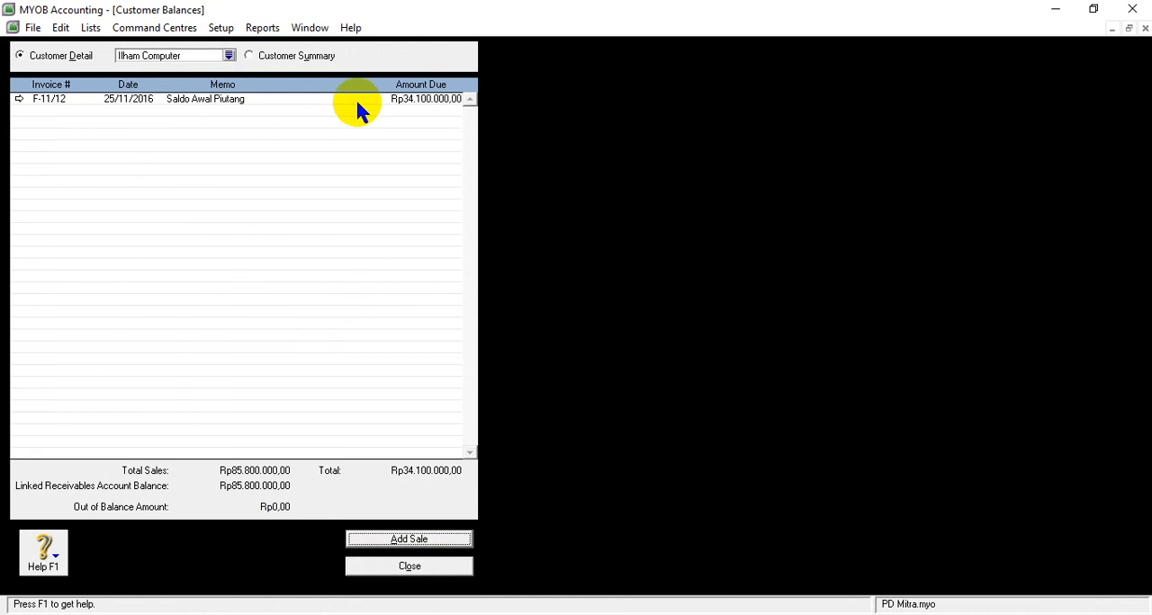
left_click(405, 567)
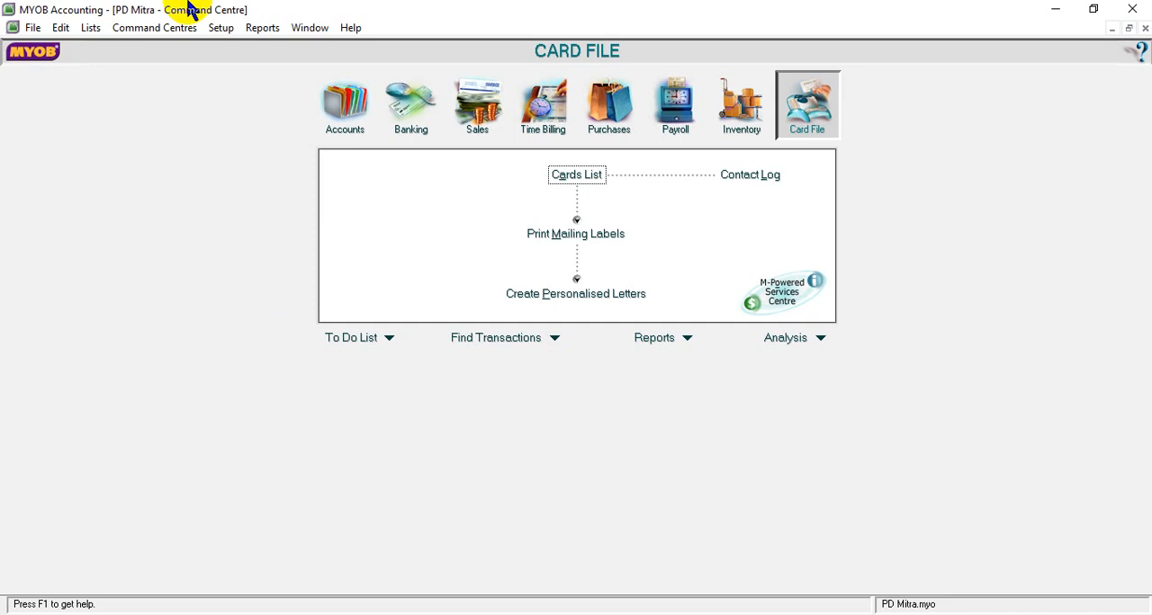
left_click(230, 29)
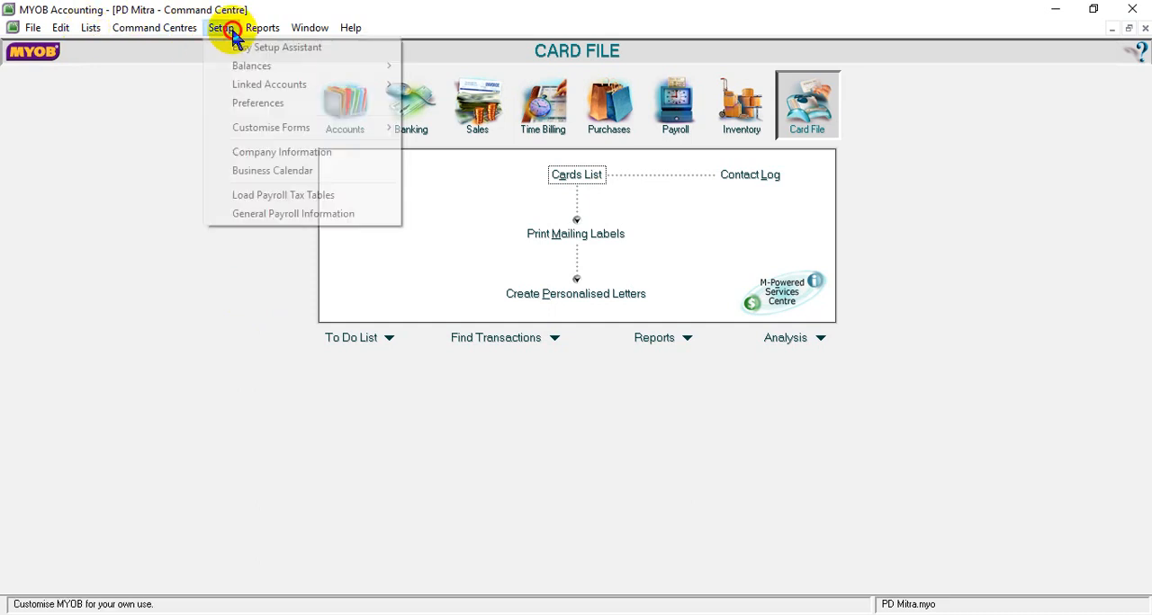
mouse_move(264, 74)
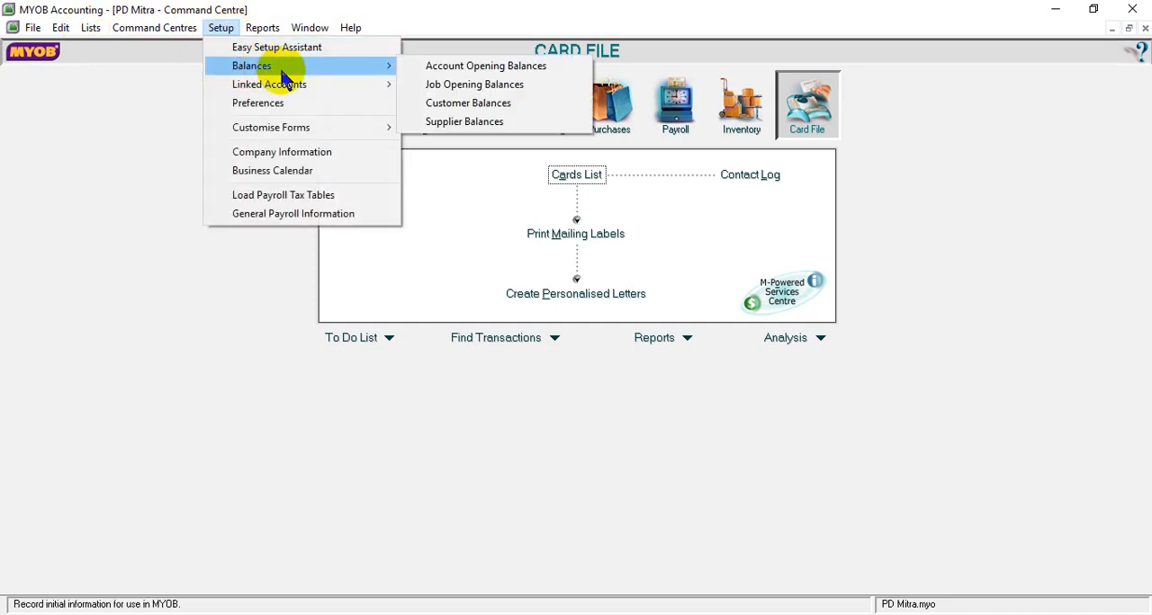
left_click(474, 131)
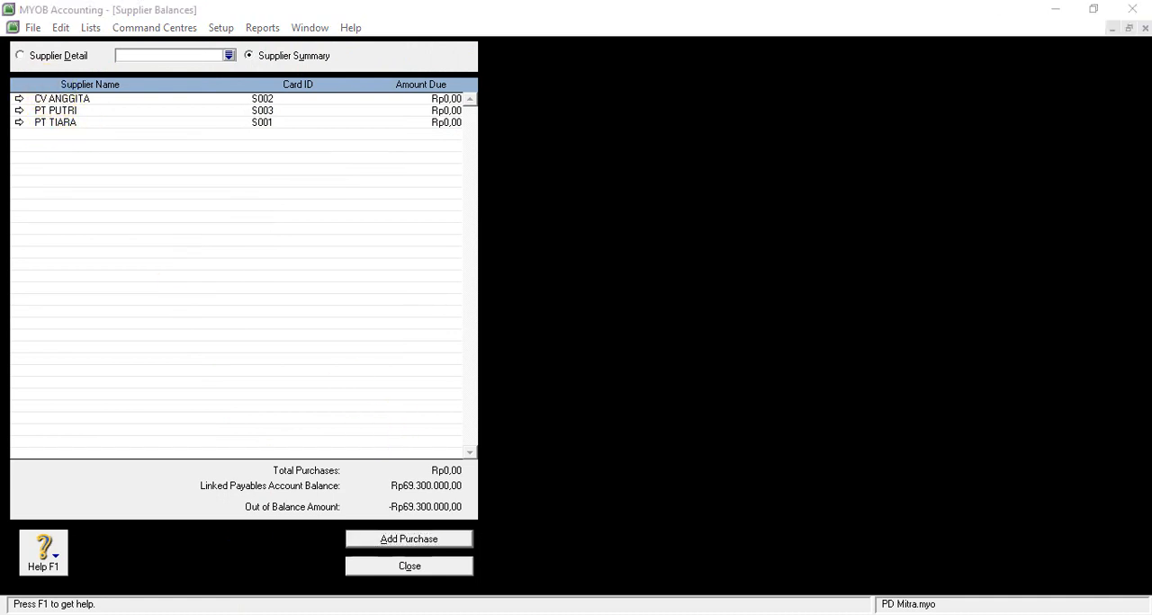
- Copy PT TIARA's invoice number C.15234 from the payables table in the Word document SOAL UKK PD MITRA and return to MYOB Accounting
left_click(541, 596)
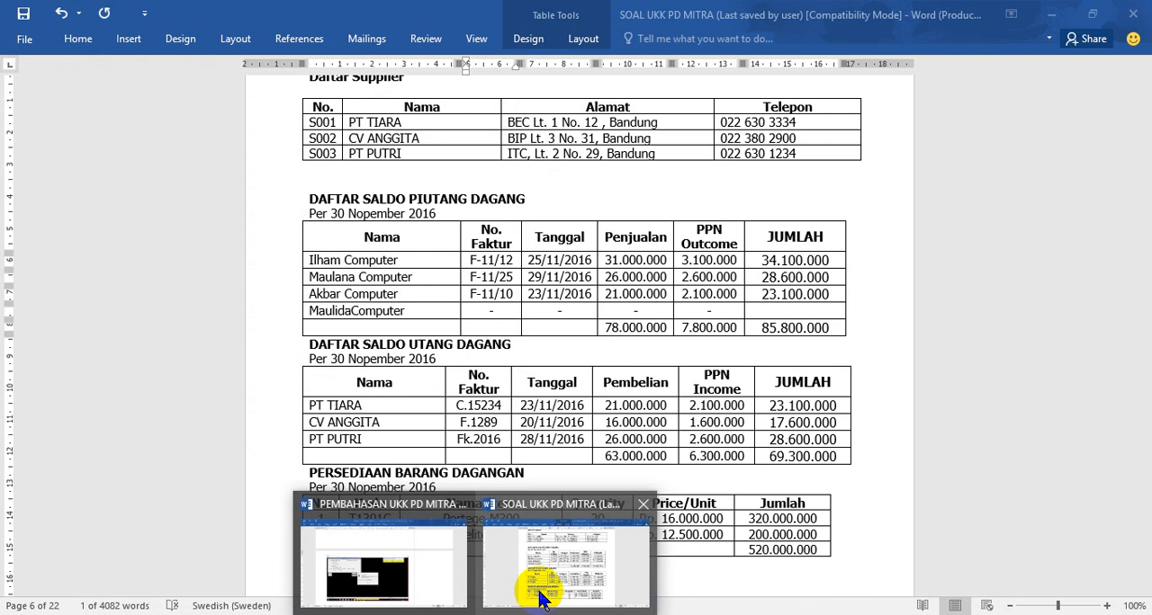
left_click(540, 596)
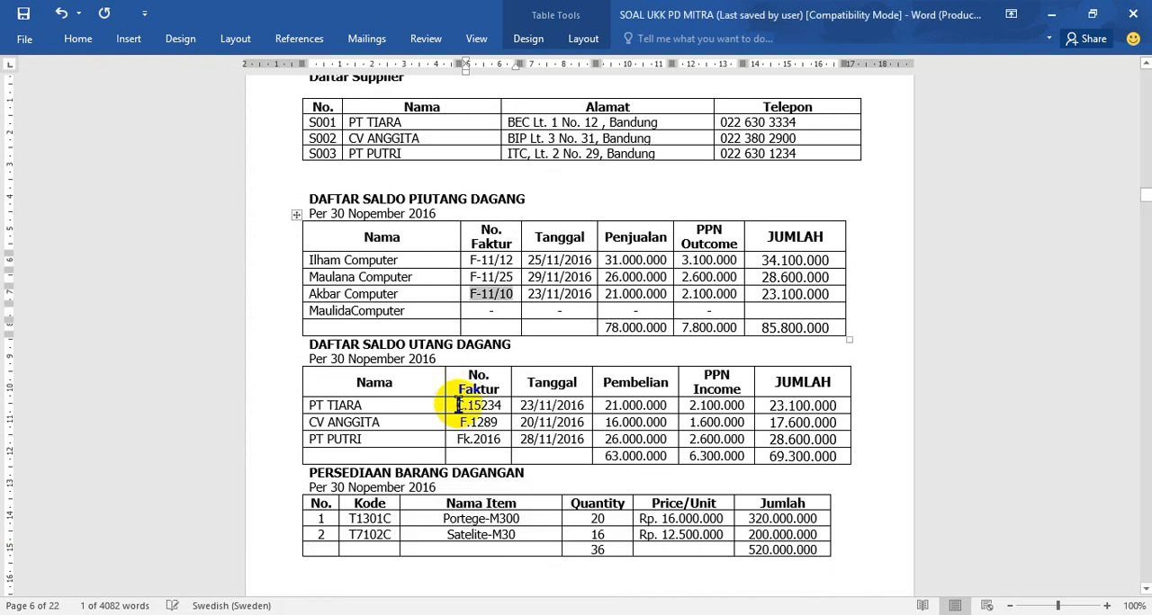
left_click_drag(456, 405, 504, 412)
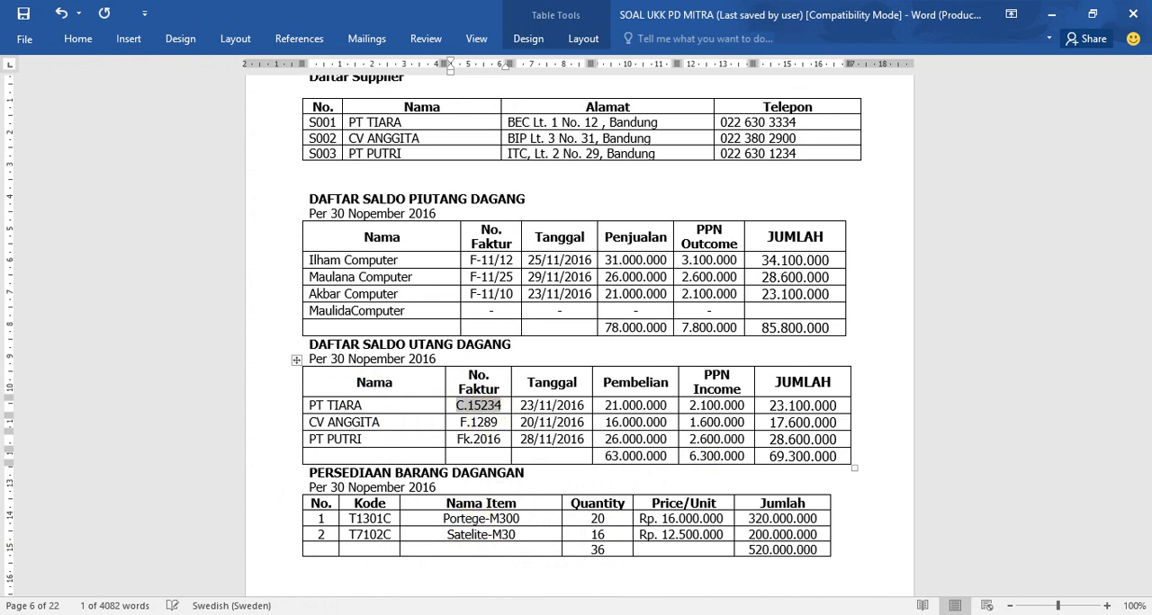
left_click(464, 613)
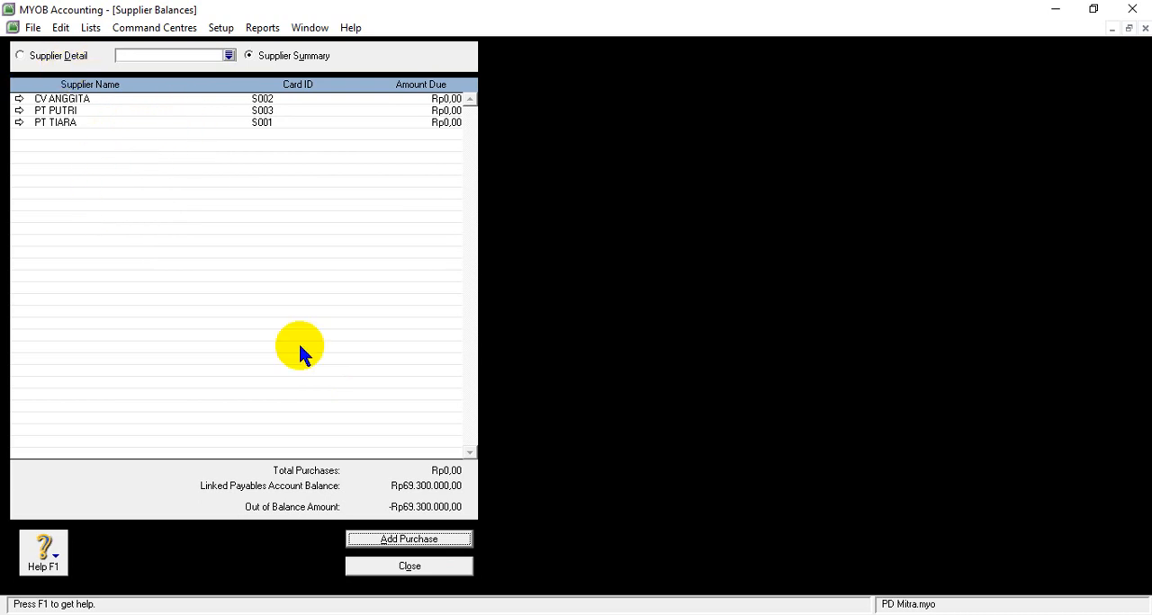
- Add a historical purchase and choose PT TIARA as its supplier
left_click(406, 546)
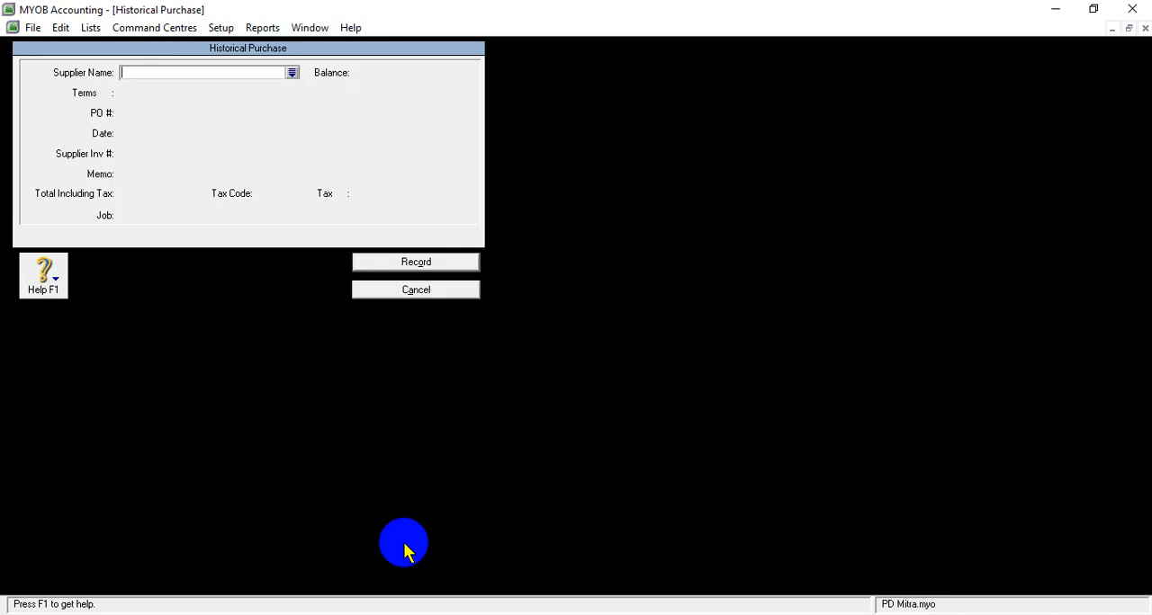
left_click(291, 72)
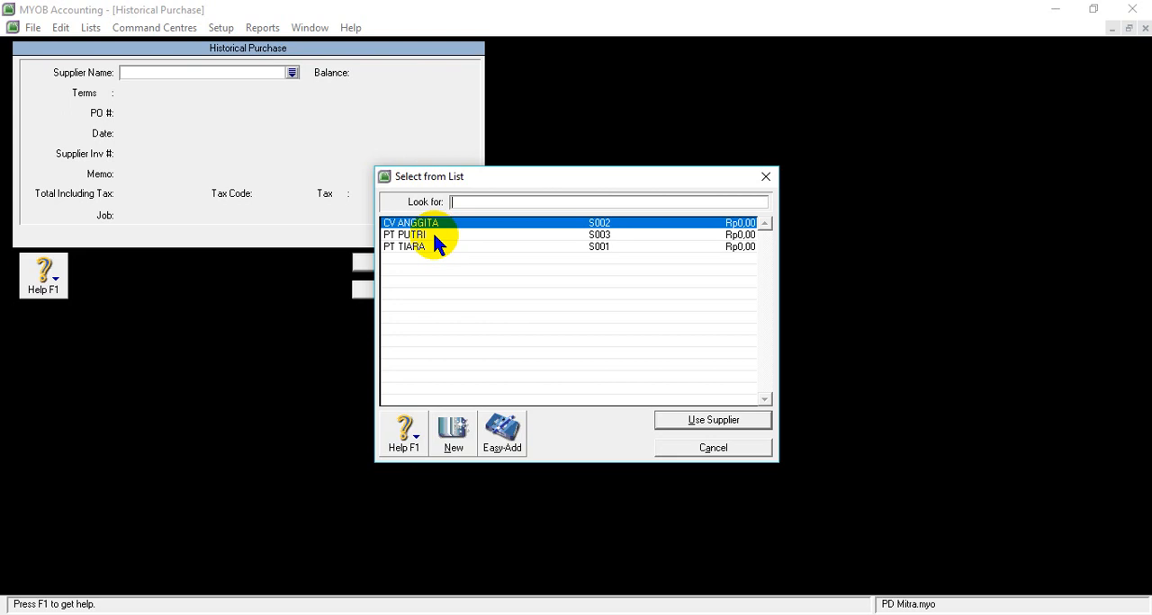
left_click(430, 247)
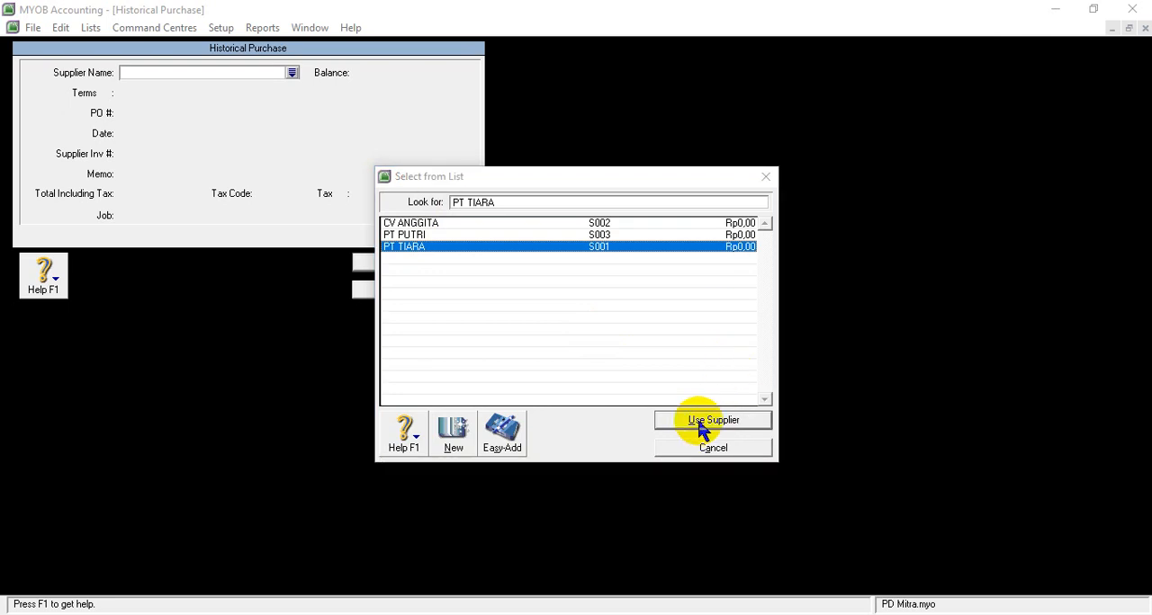
left_click(702, 423)
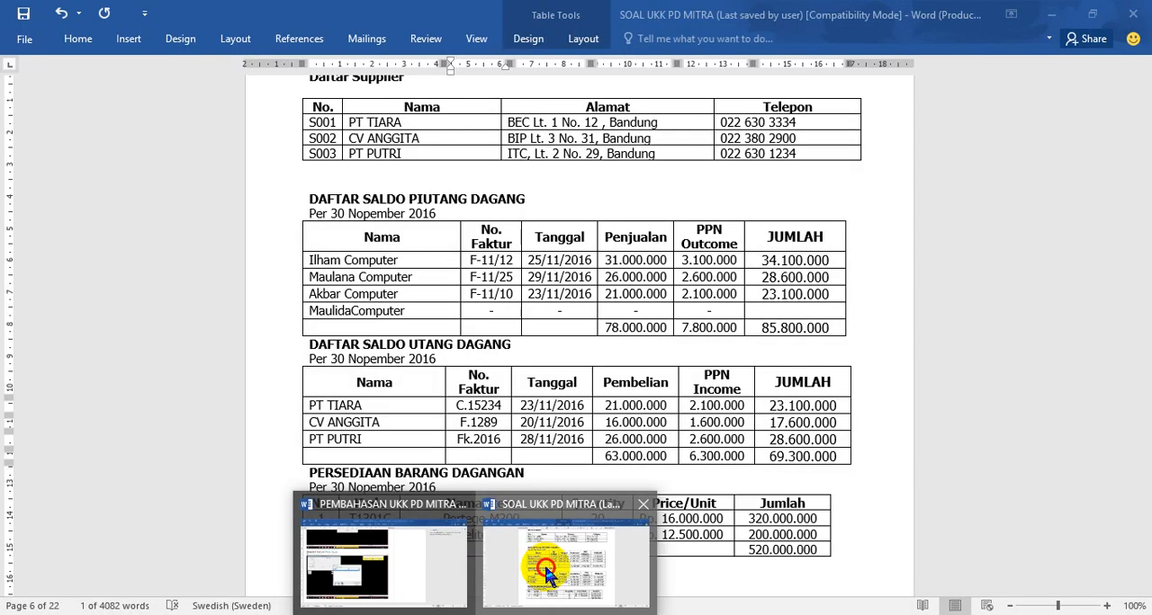
- Look up the payment terms for purchases in the accounting policies of the Word document SOAL UKK PD MITRA
left_click(540, 574)
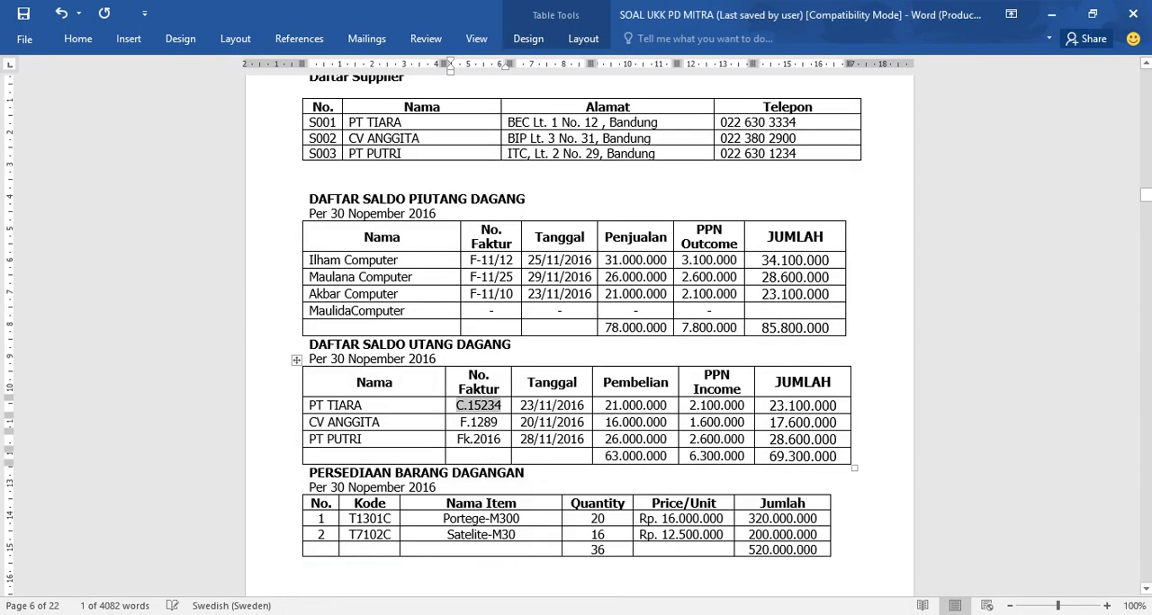
left_click_drag(1145, 196, 1145, 100)
scroll(690, 314, "up", 3)
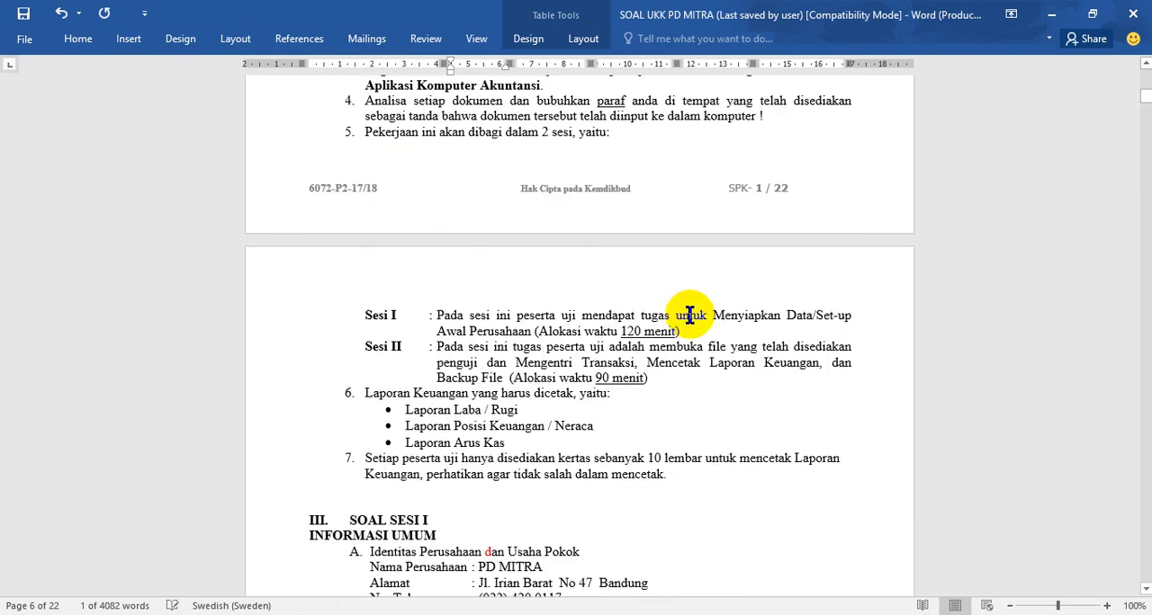
scroll(674, 439, "down", 4)
scroll(674, 441, "down", 4)
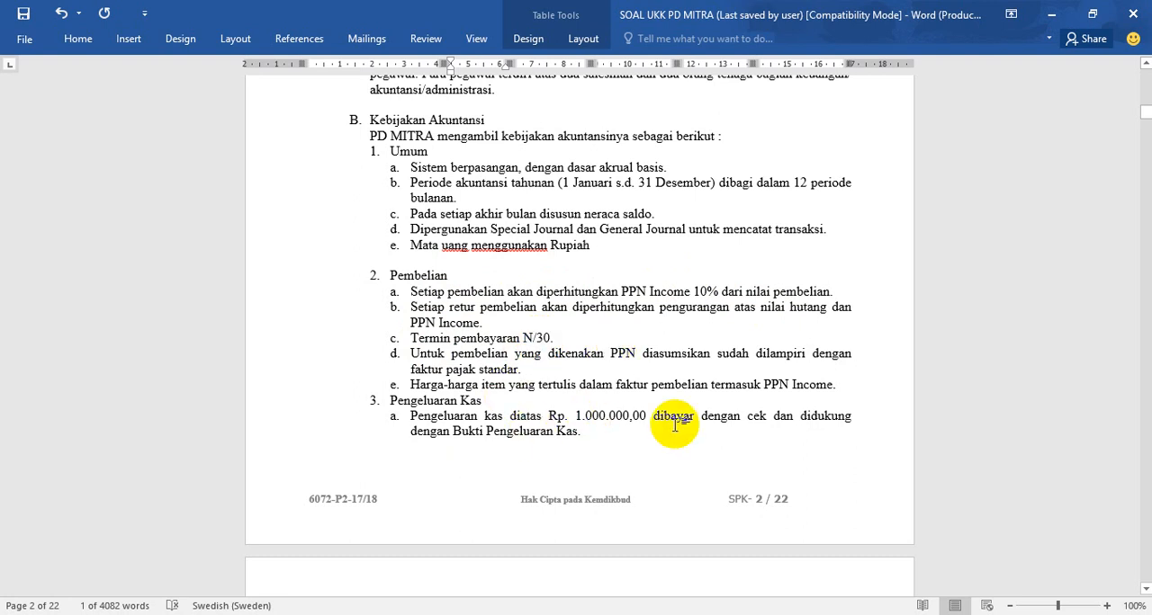
scroll(582, 538, "down", 20)
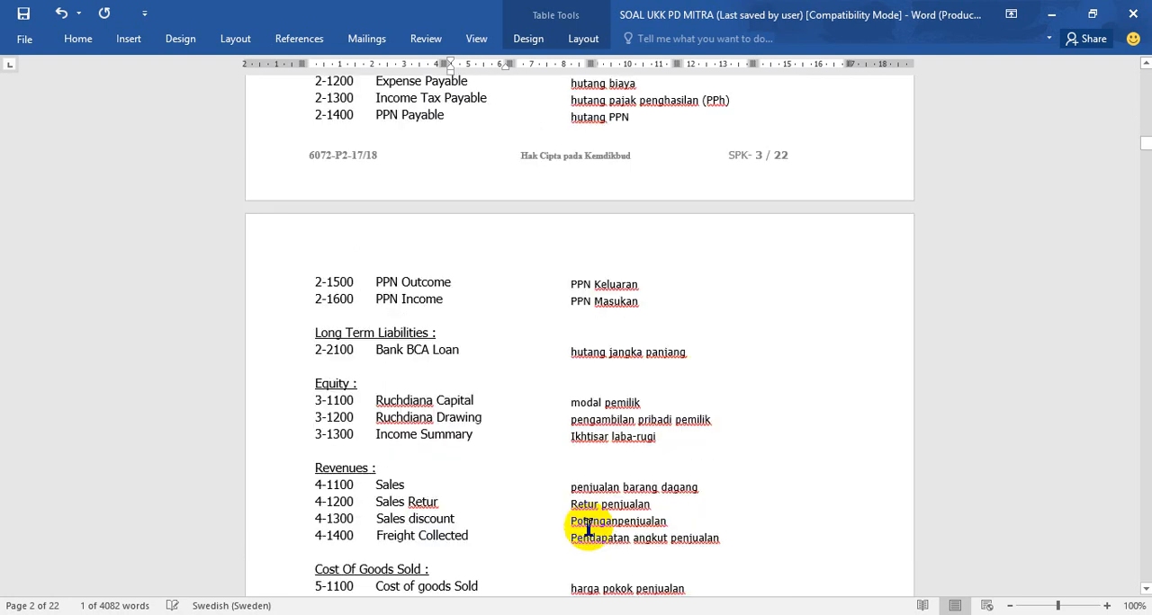
scroll(592, 526, "down", 15)
scroll(592, 526, "down", 20)
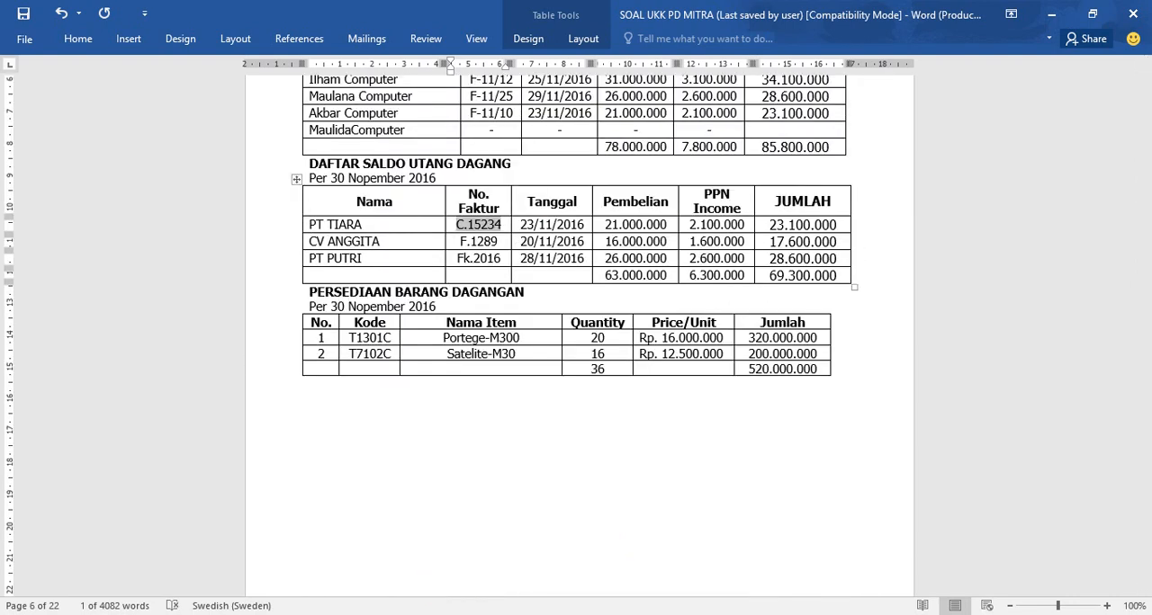
- Copy PT TIARA's invoice number C.15234 from the payables table again and return to MYOB Accounting
left_click(468, 229)
left_click_drag(458, 224, 506, 224)
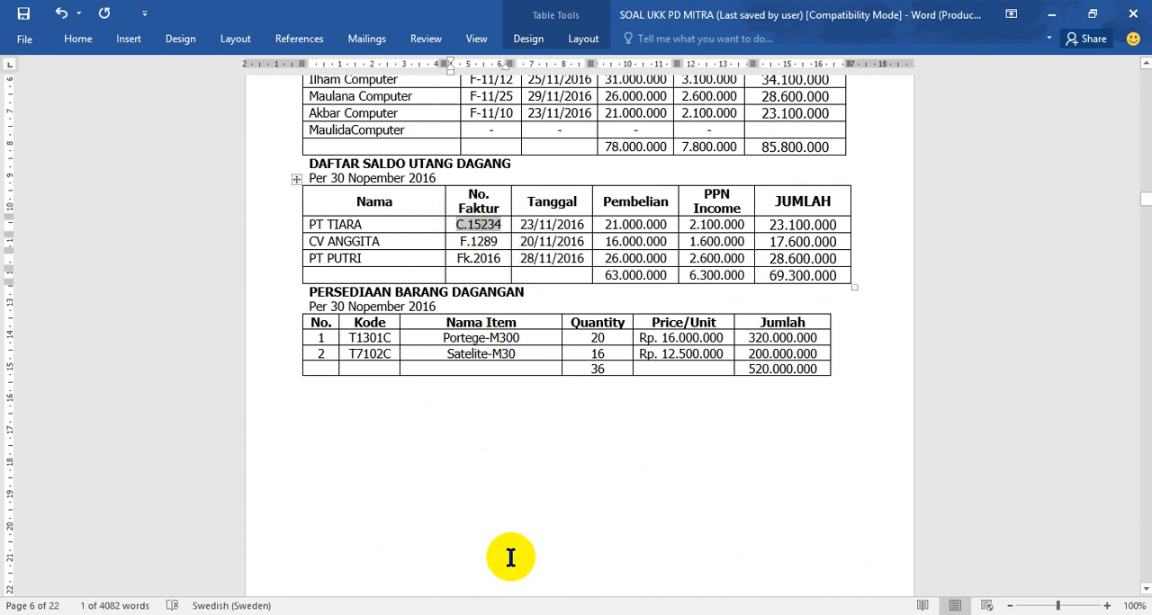
left_click(468, 614)
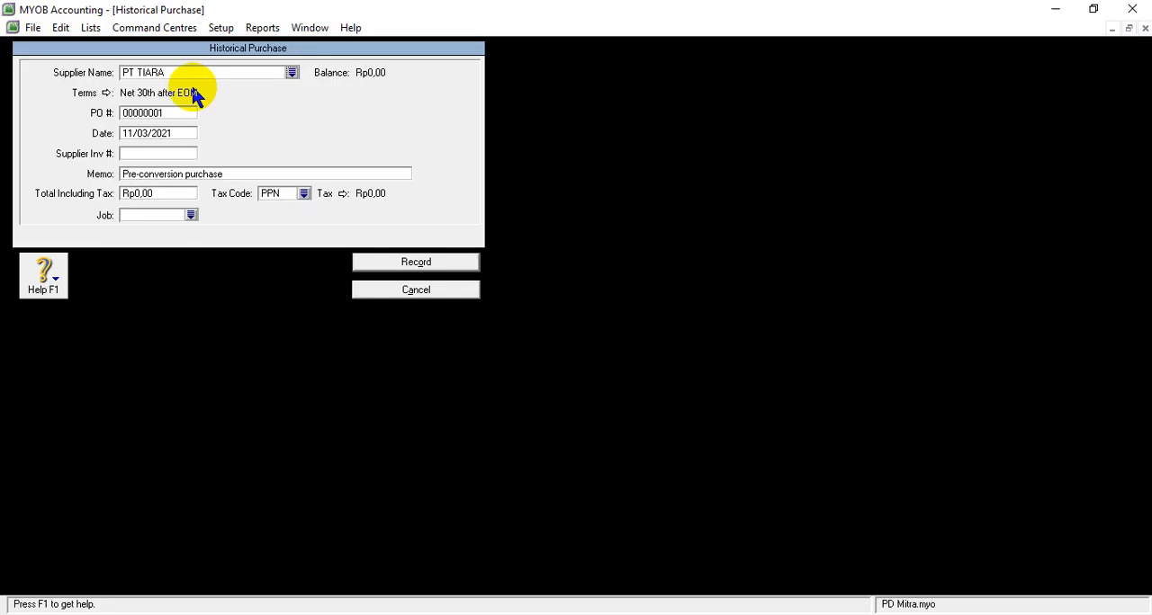
- Set the credit terms of PT TIARA's purchase to In a Given # of Days with 30 balance due days
left_click(100, 92)
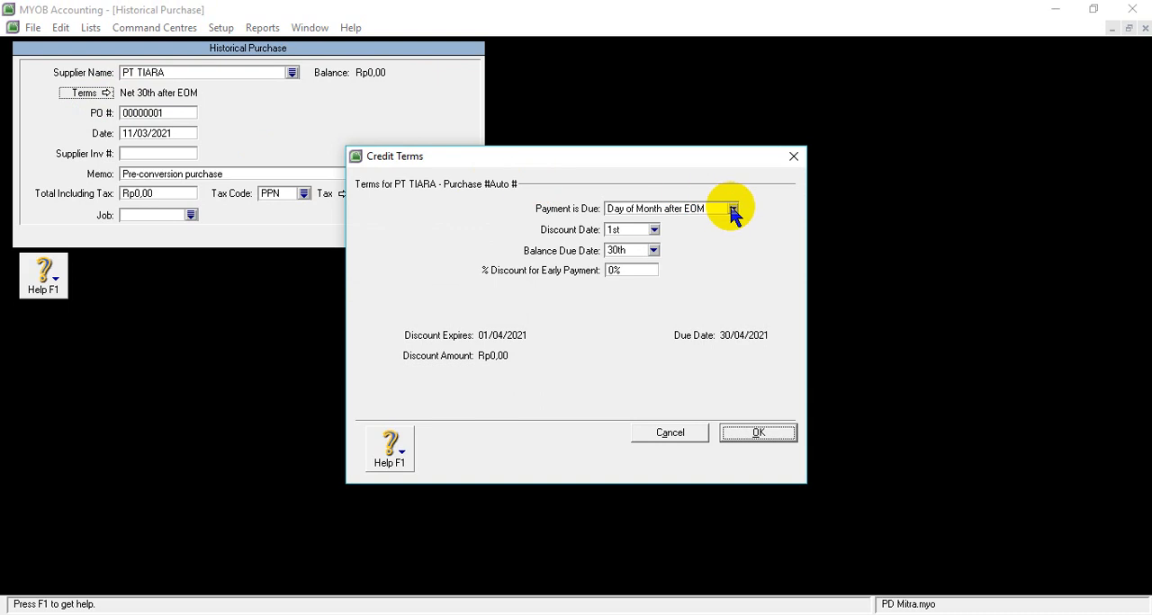
left_click(733, 209)
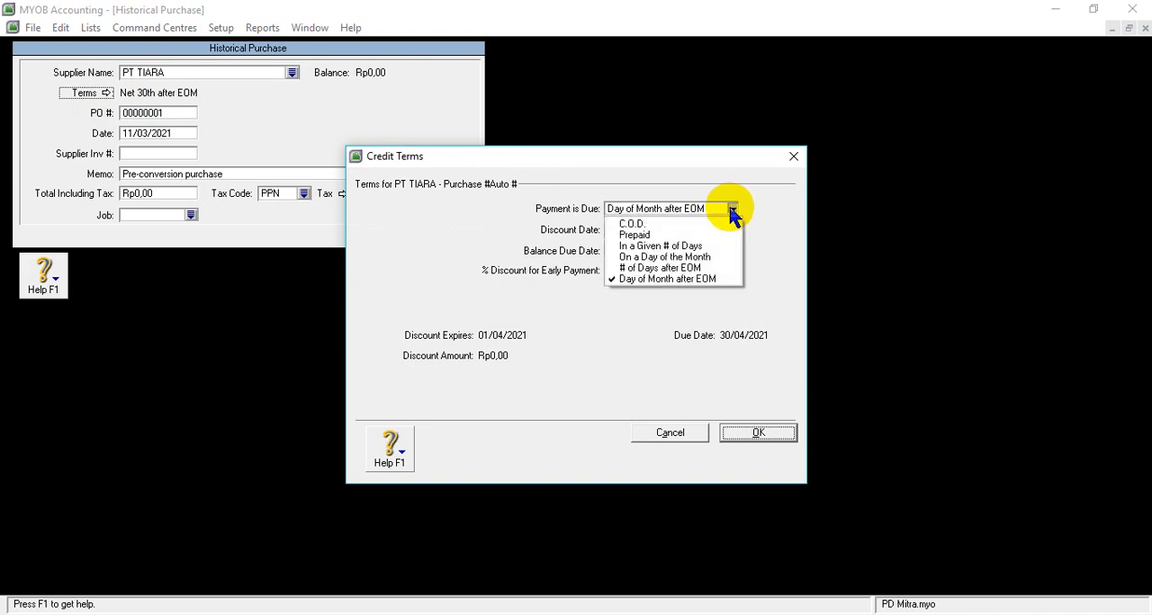
left_click(655, 247)
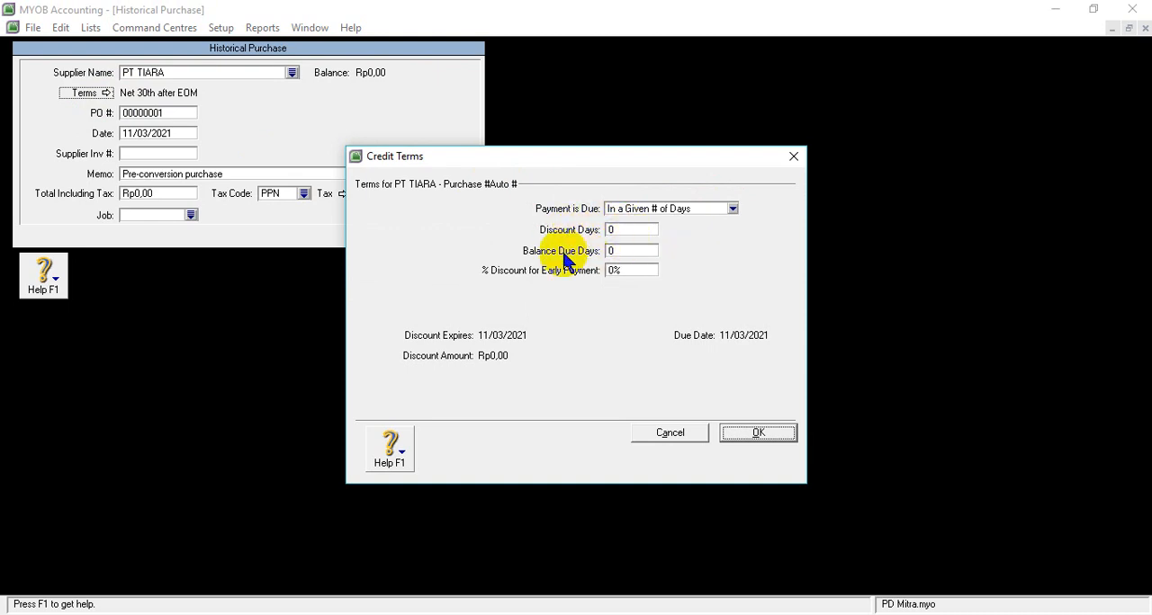
left_click(634, 251)
type("30")
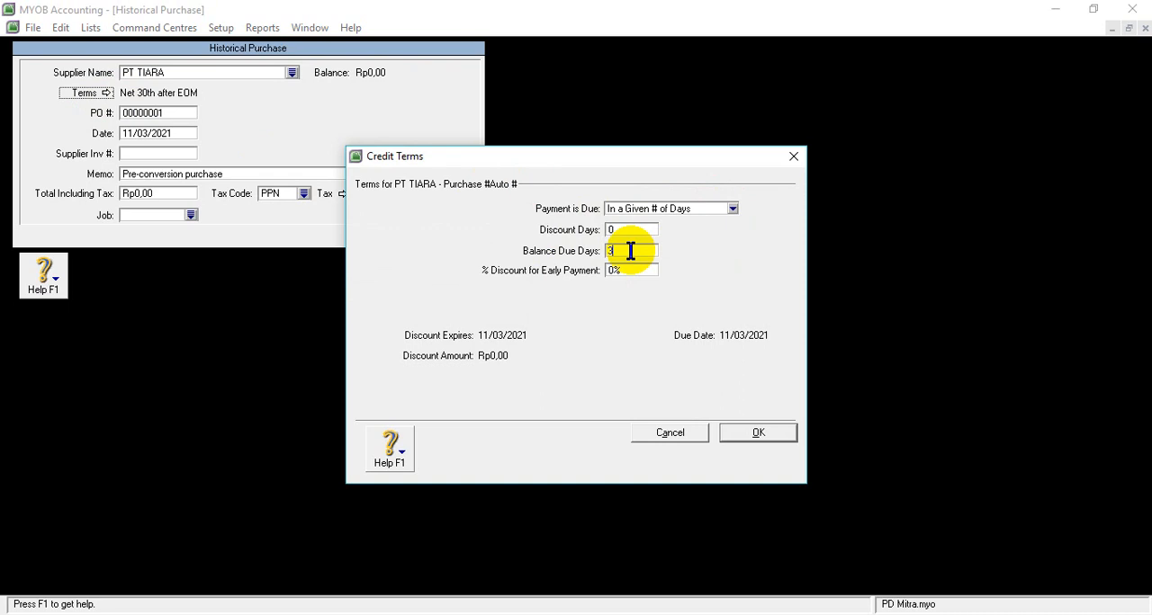
left_click(759, 433)
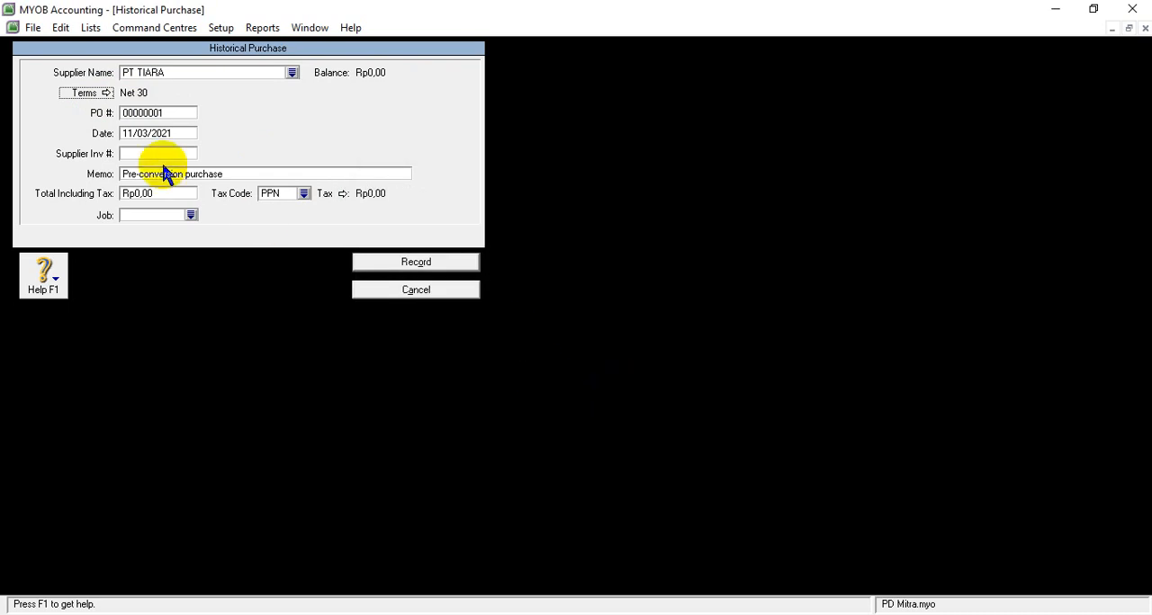
- Enter C.15234 as the PO number of PT TIARA's purchase and set the date to 23/11/2016
left_click(146, 109)
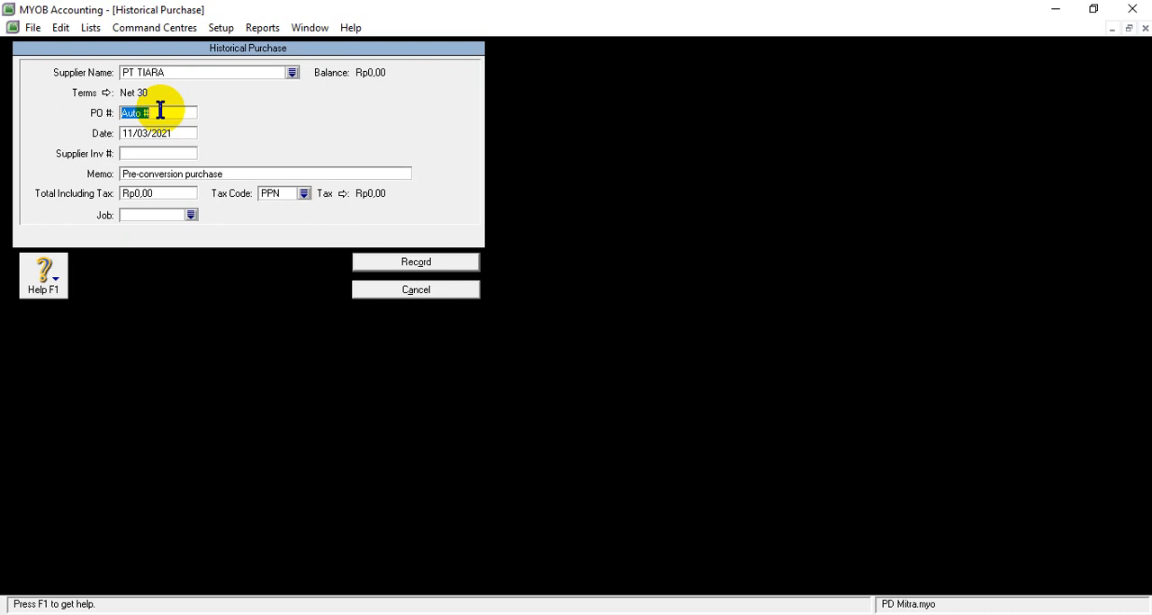
type("C.15234")
key("Tab")
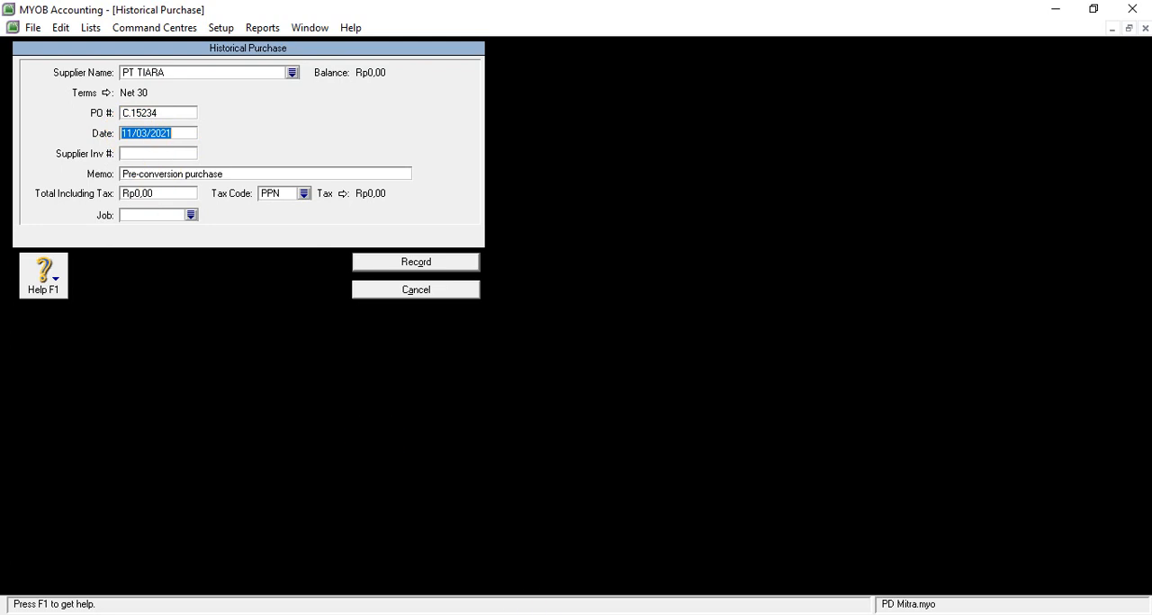
left_click(477, 614)
mouse_move(534, 581)
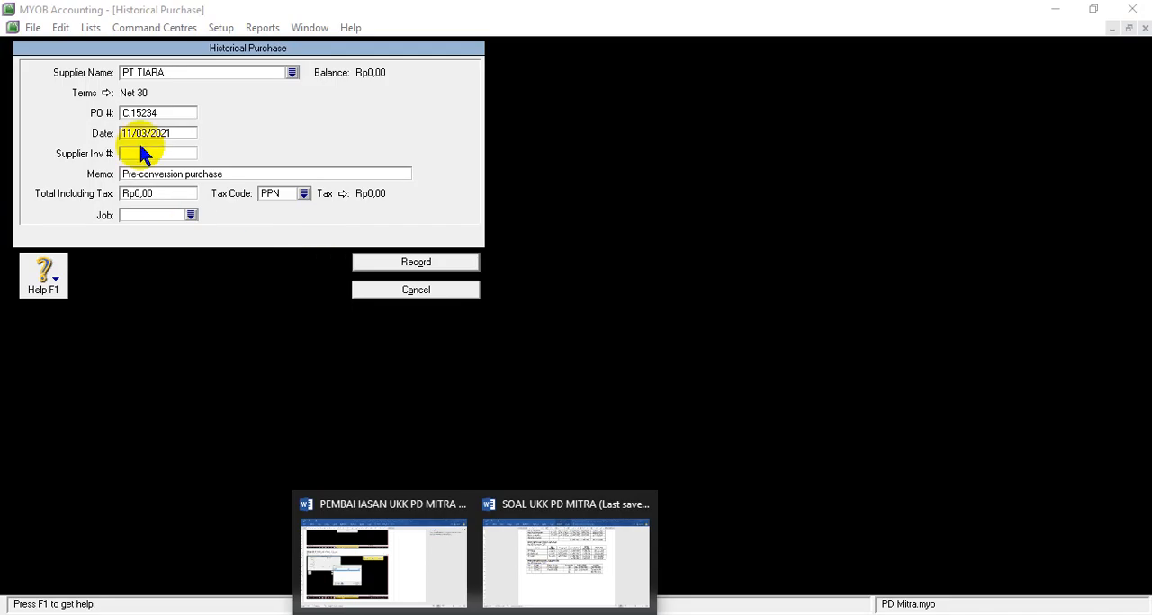
left_click(137, 134)
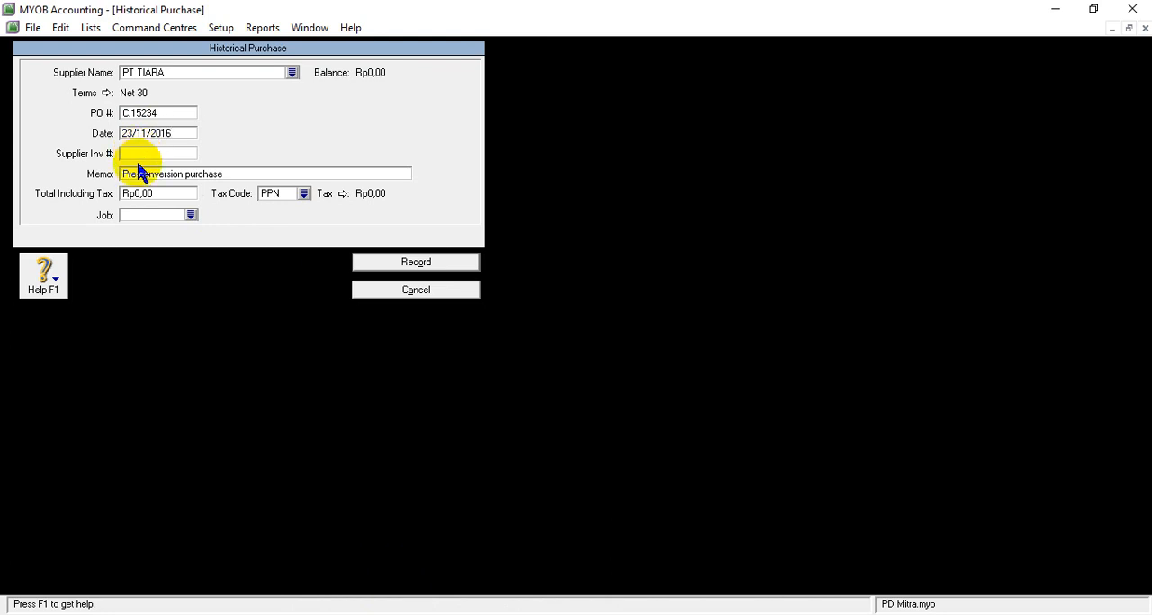
- Change the memo to Saldo Awal Utang and enter a total including tax of Rp23.100.000,00
left_click(139, 174)
key("BackSpace")
type("Saldo")
type(" A")
type("awl")
key("BackSpace")
key("BackSpace")
key("BackSpace")
type("WA")
key("BackSpace")
key("BackSpace")
type("wal Utang")
left_click(149, 192)
key("Tab")
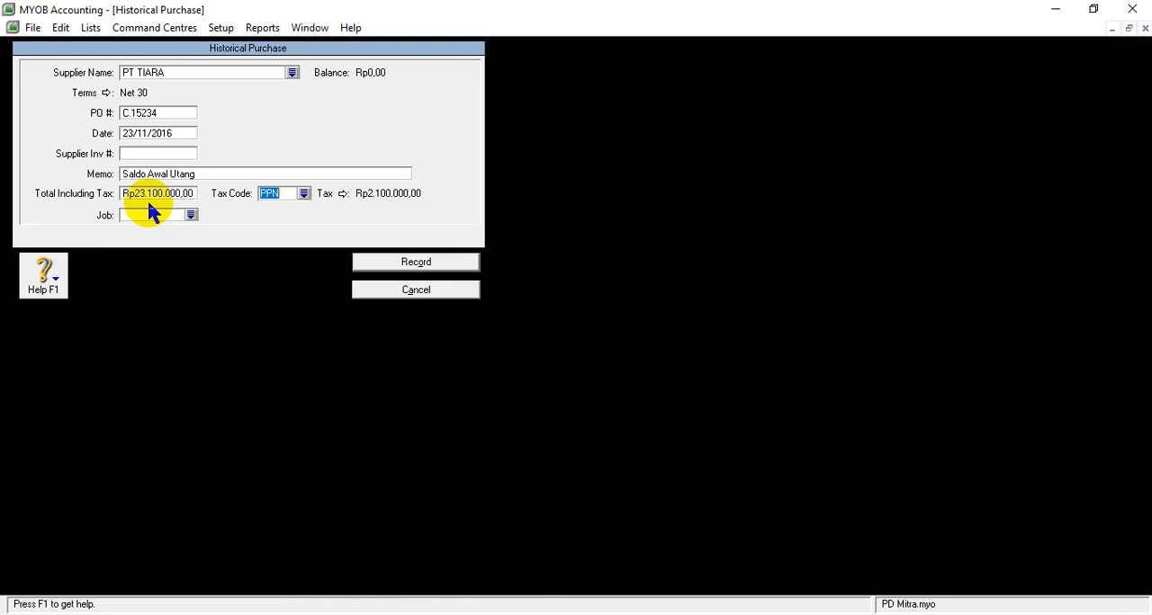
- Change the tax code to N-T, then record PT TIARA's historical purchase and acknowledge the note
left_click(303, 193)
left_click(450, 224)
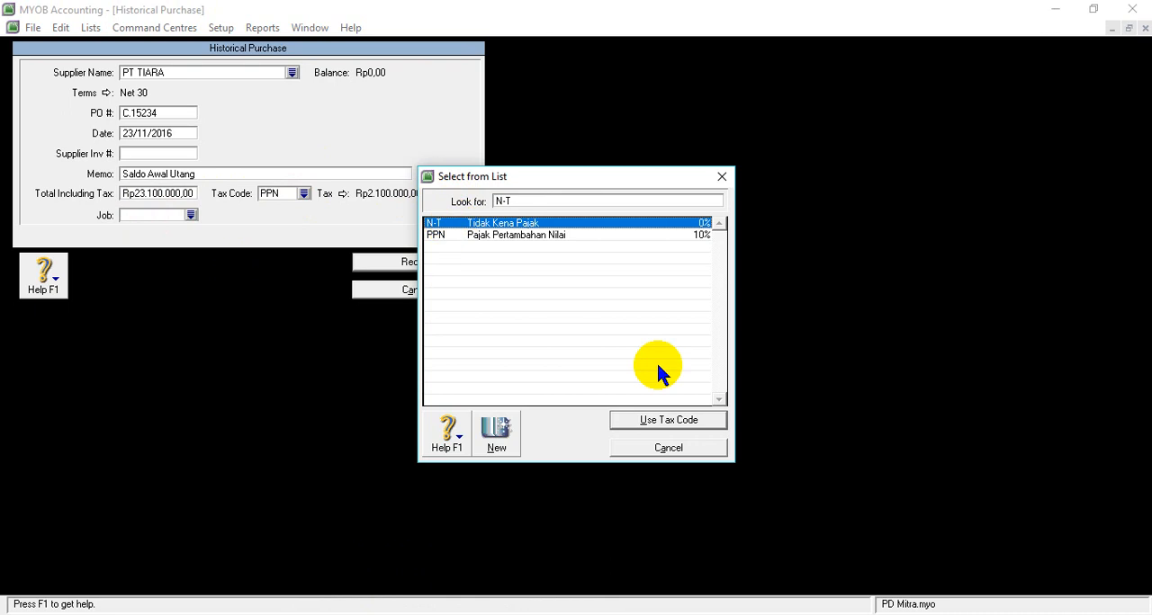
left_click(655, 423)
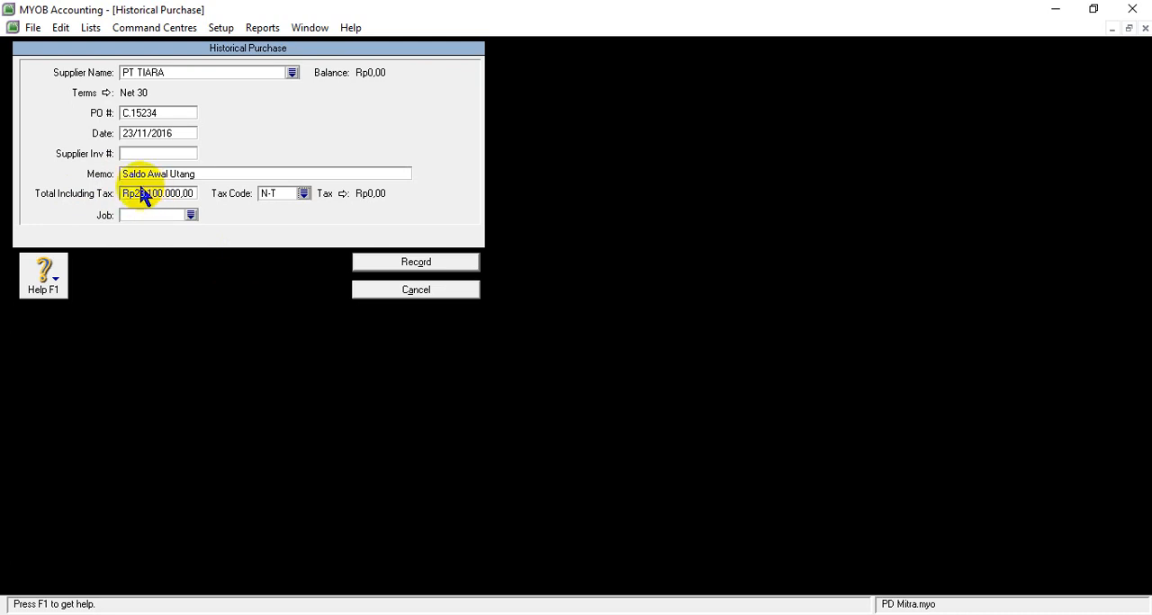
key("Tab")
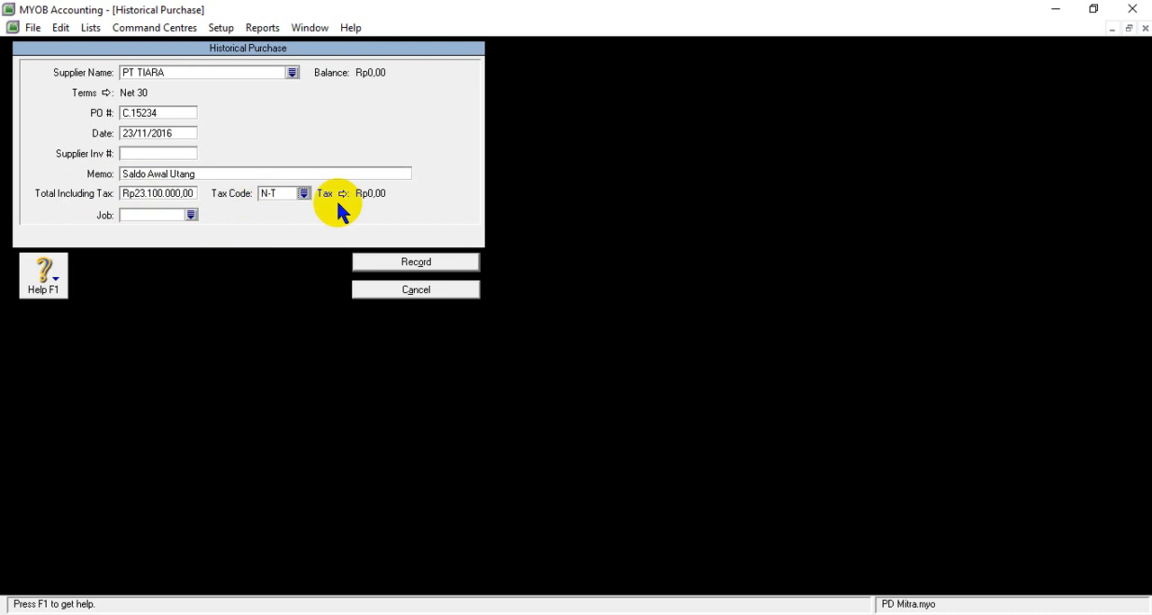
left_click(416, 265)
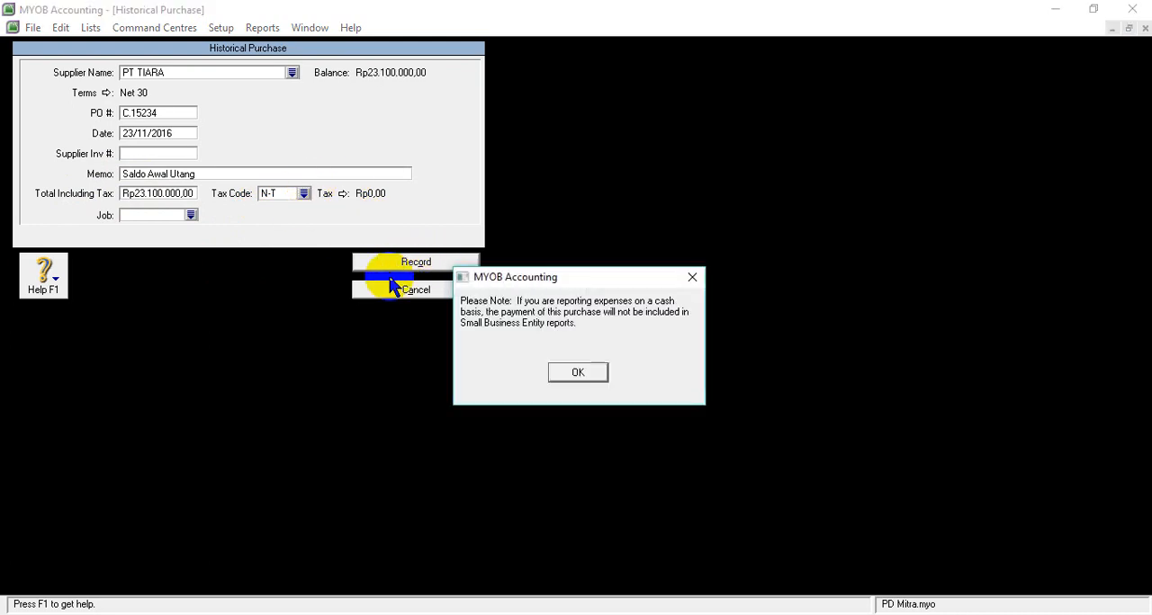
left_click(576, 372)
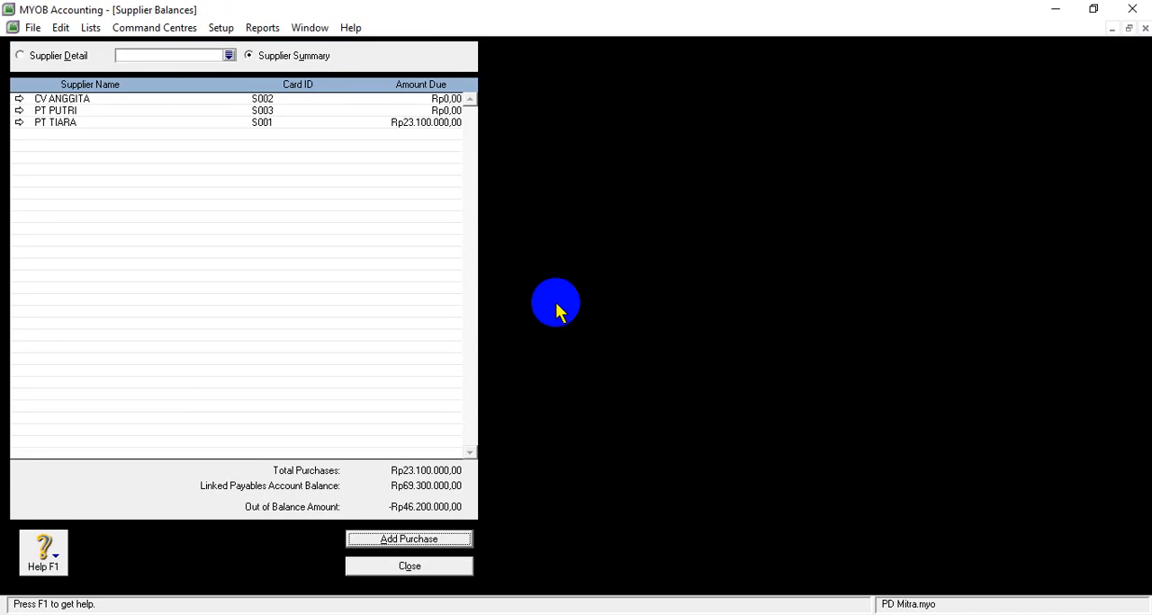
- Add another historical purchase, then copy CV ANGGITA's invoice number F.1289 from the Word document SOAL UKK PD MITRA and return to MYOB Accounting
left_click(392, 539)
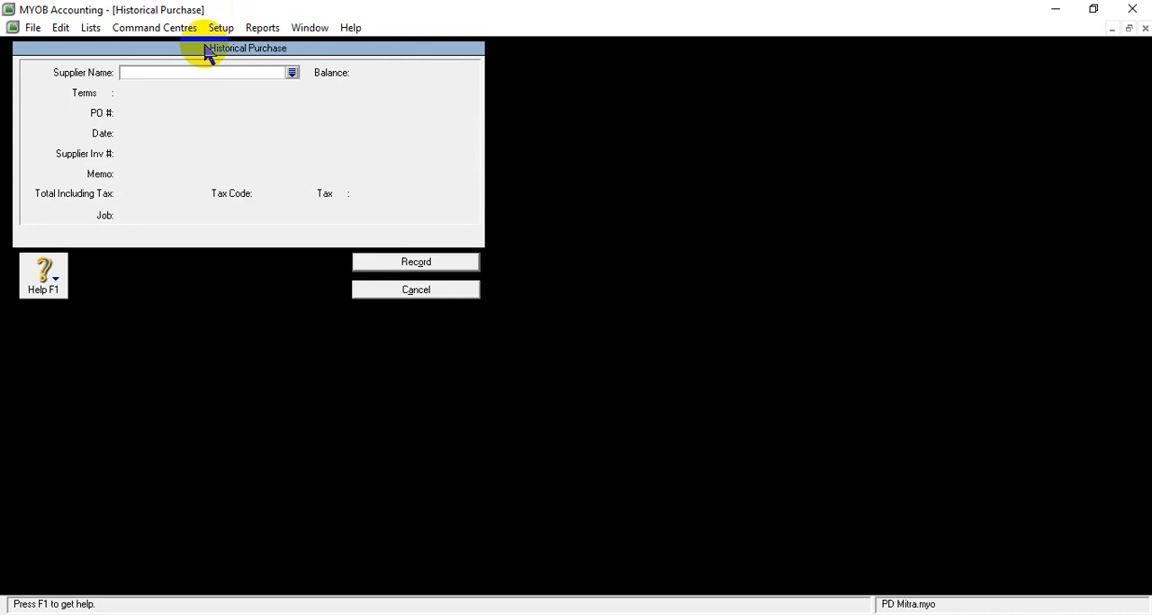
left_click(476, 614)
mouse_move(536, 565)
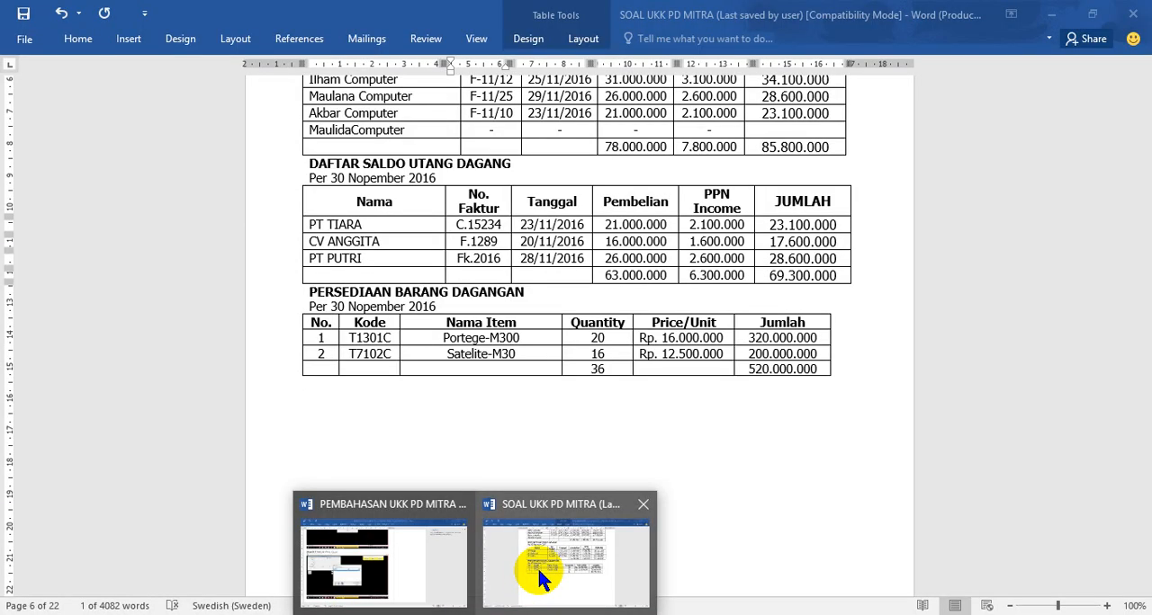
left_click(537, 567)
double_click(459, 225)
left_click_drag(459, 242, 498, 241)
key("ctrl+c")
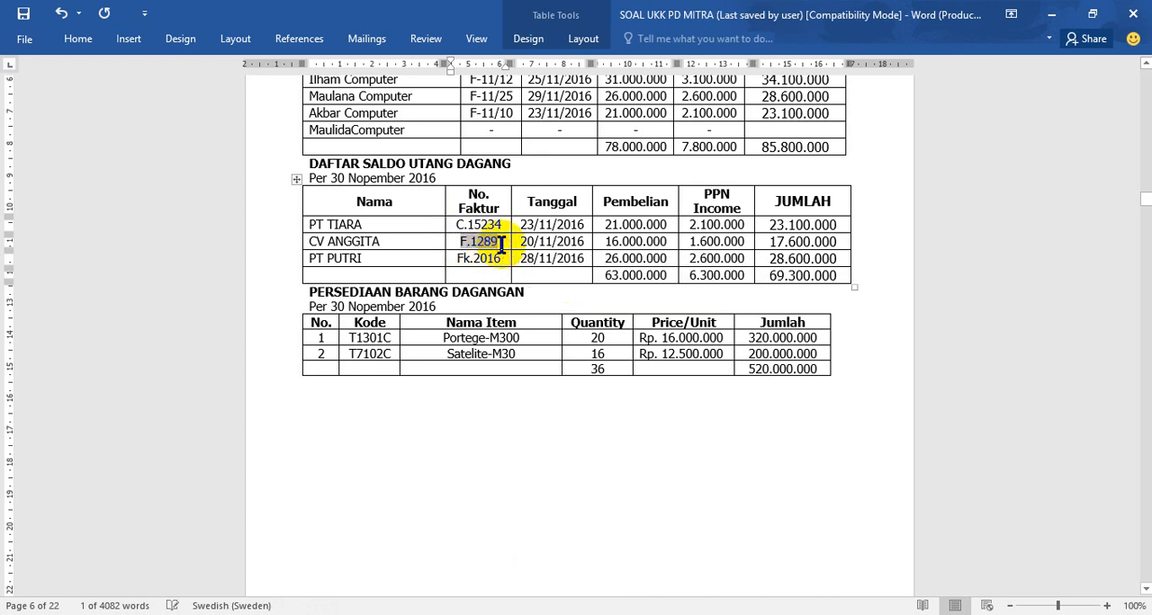
mouse_move(511, 612)
left_click(496, 585)
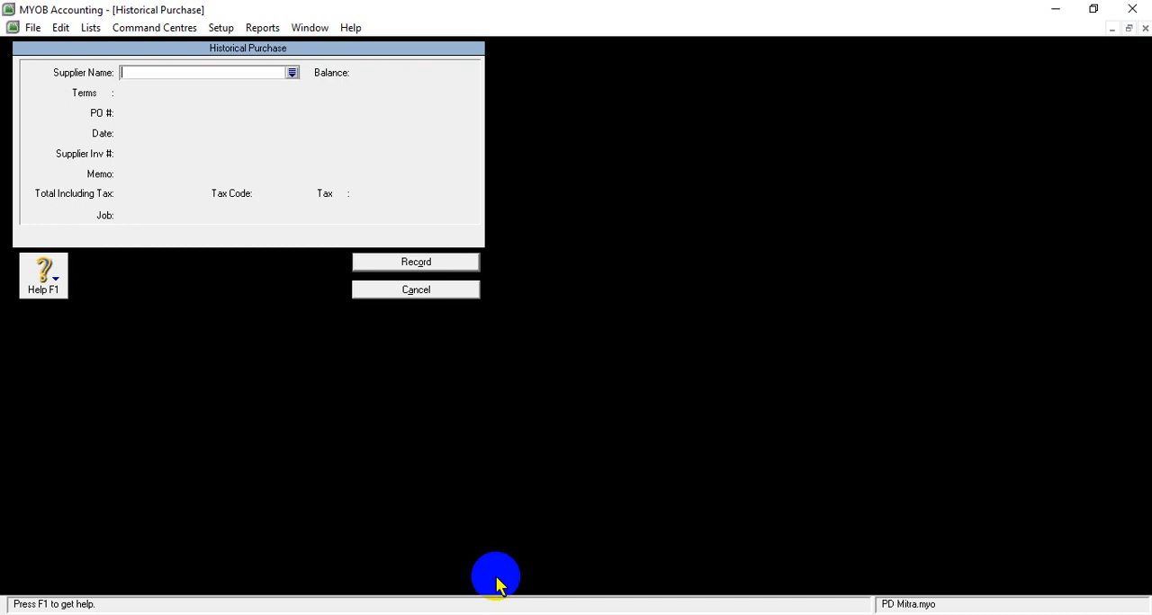
- Choose CV ANGGITA as the supplier and set its credit terms to In a Given # of Days with 30 balance due days
left_click(291, 74)
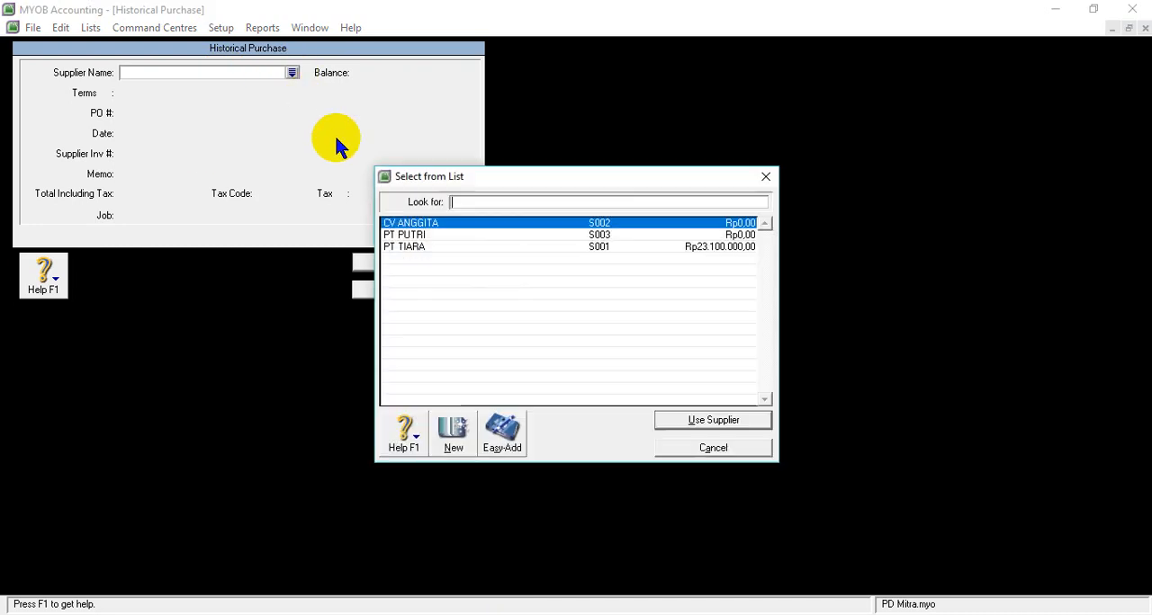
left_click(733, 419)
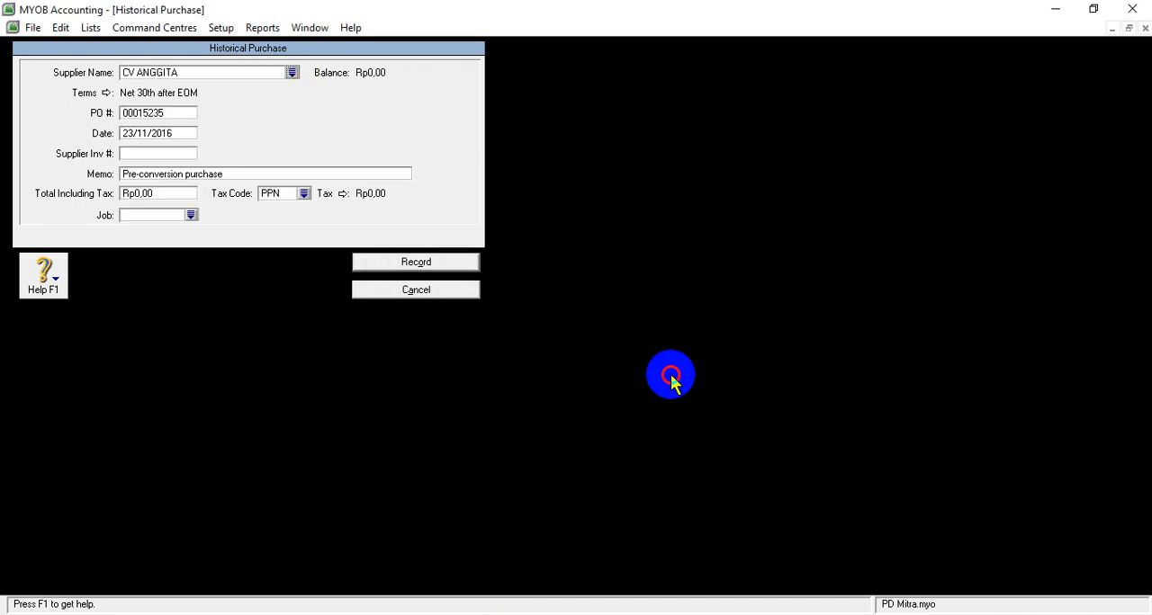
left_click(106, 94)
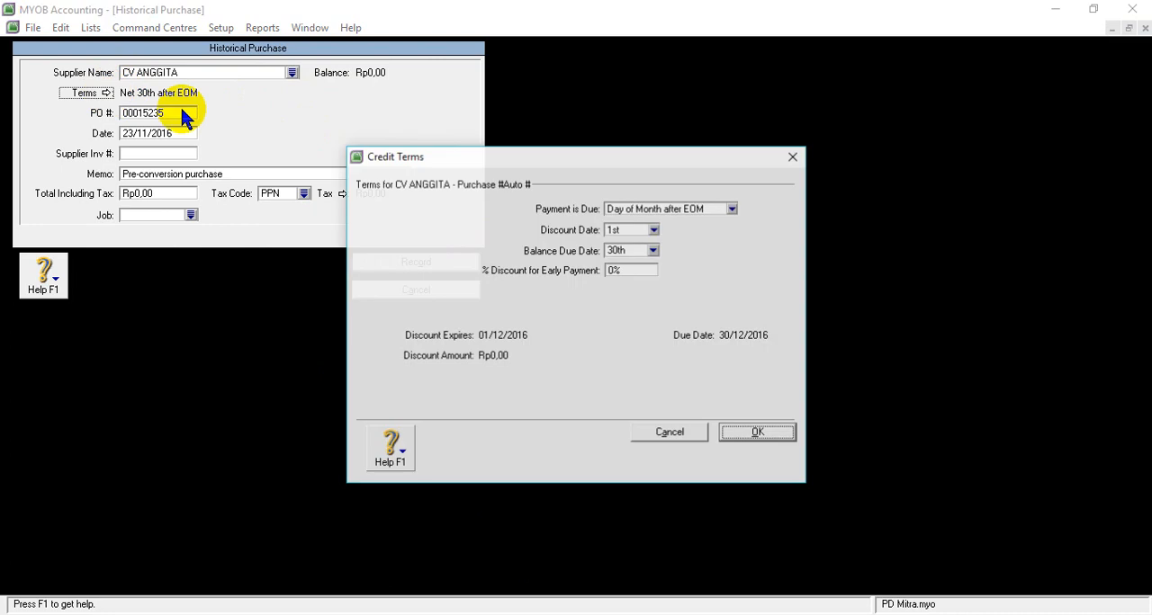
left_click(733, 209)
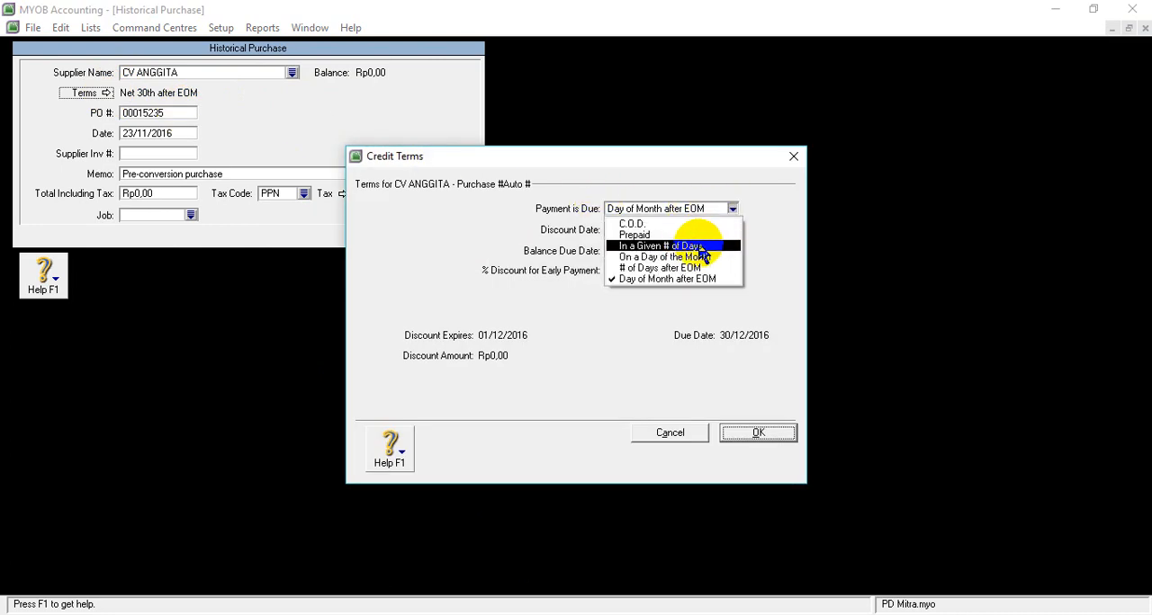
left_click(670, 244)
left_click(627, 252)
type("30")
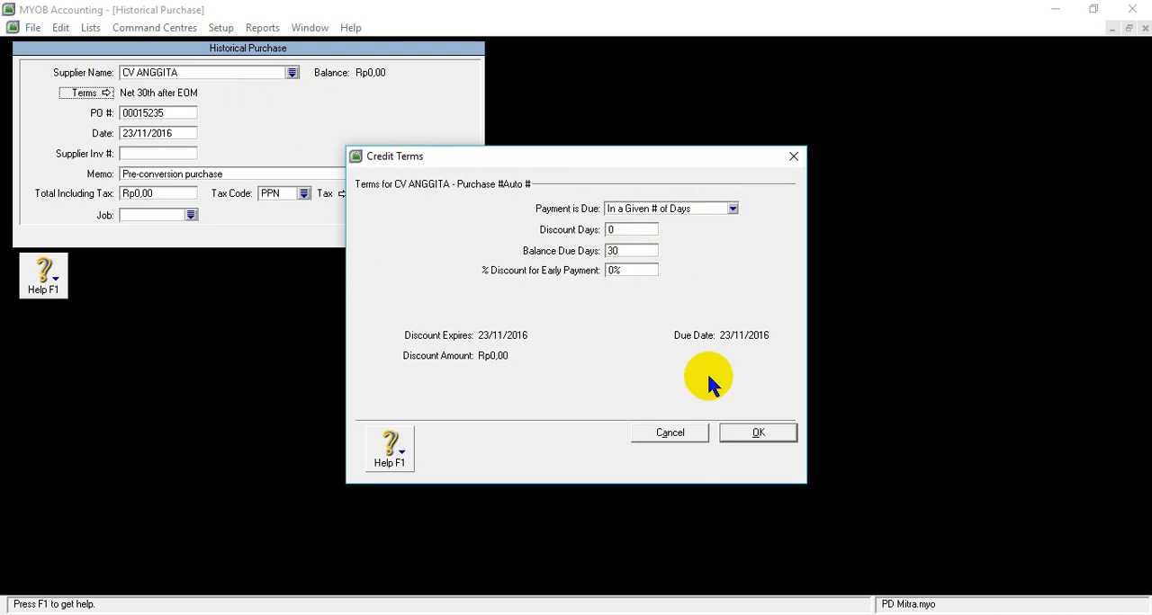
left_click(746, 431)
- Paste F.1289 as the PO number of CV ANGGITA's purchase and set the date to 20/11/2016
left_click(171, 111)
right_click(171, 111)
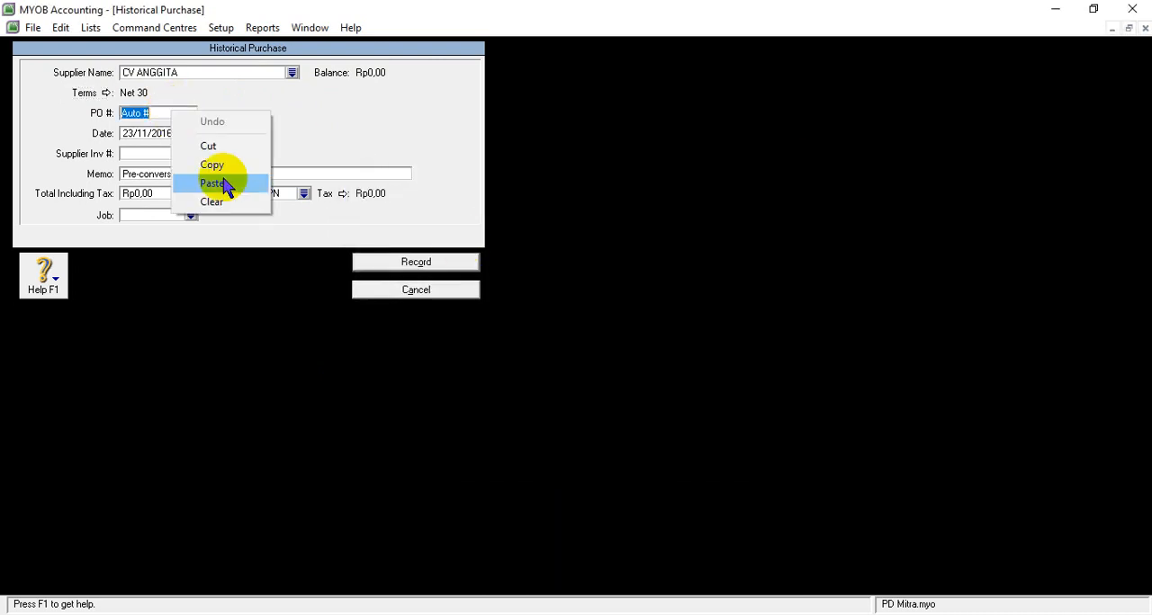
left_click(225, 183)
left_click(130, 132)
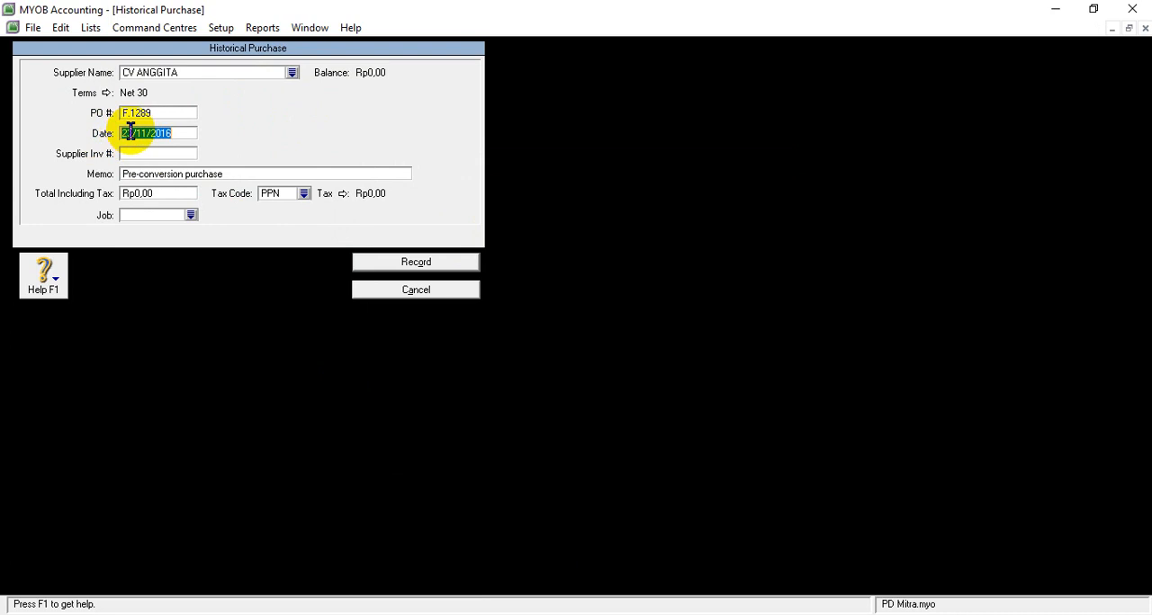
type("20")
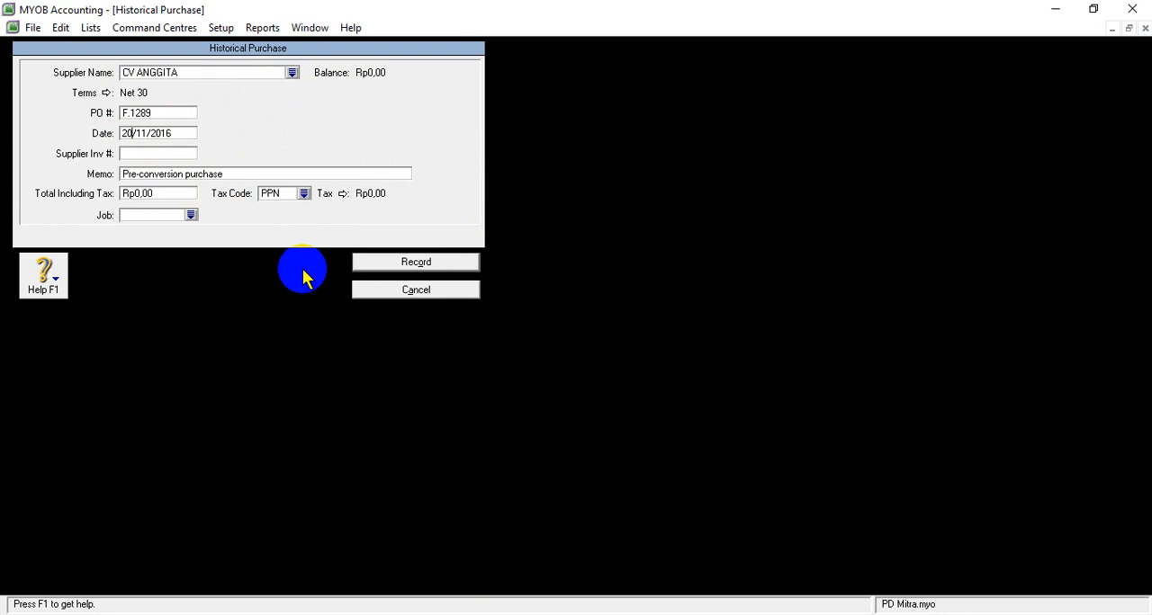
- Replace the memo of CV ANGGITA's purchase with Saldo Awal Utang
left_click(173, 177)
type("s")
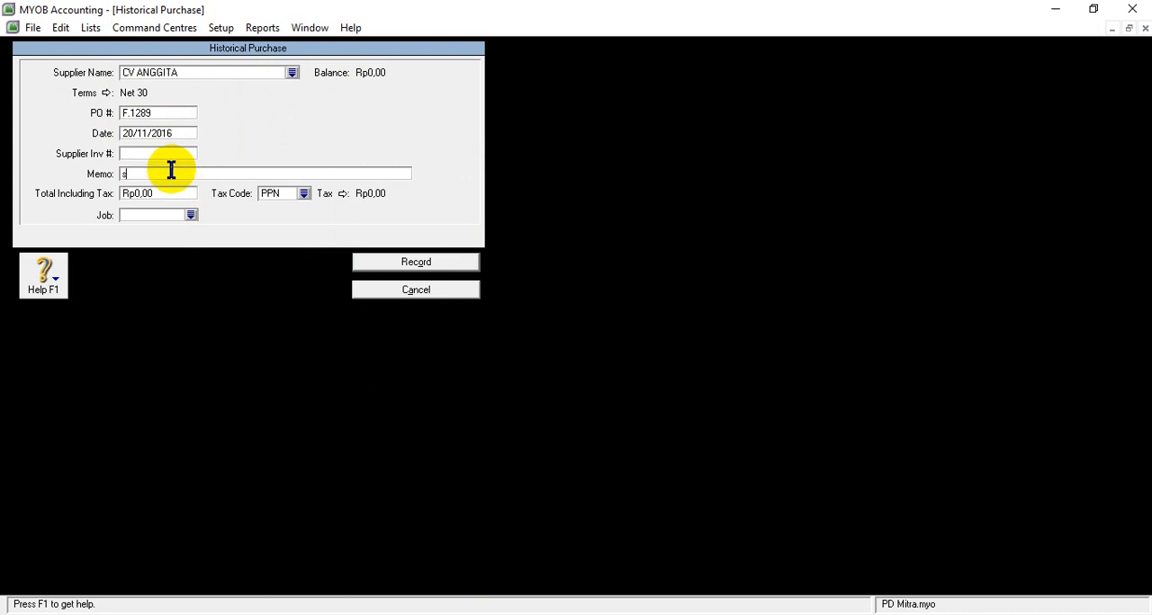
type("Saldo Awal Utang")
- Check CV ANGGITA's amount in the Word document SOAL UKK PD MITRA, then set the purchase's total including tax to Rp17.600.000 in MYOB Accounting
left_click(158, 194)
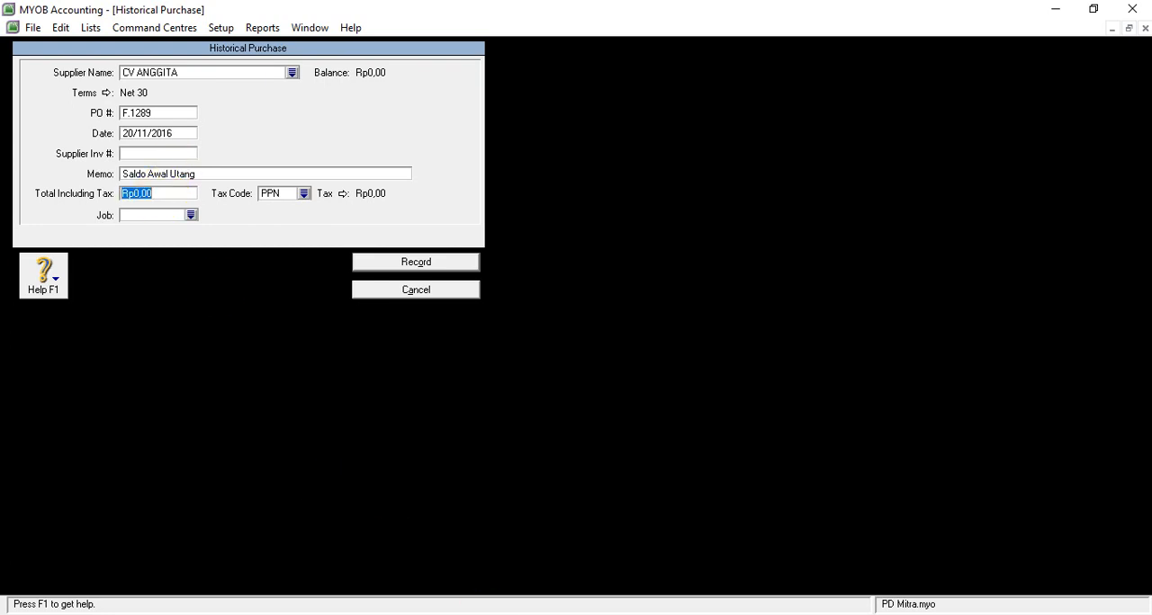
left_click(553, 565)
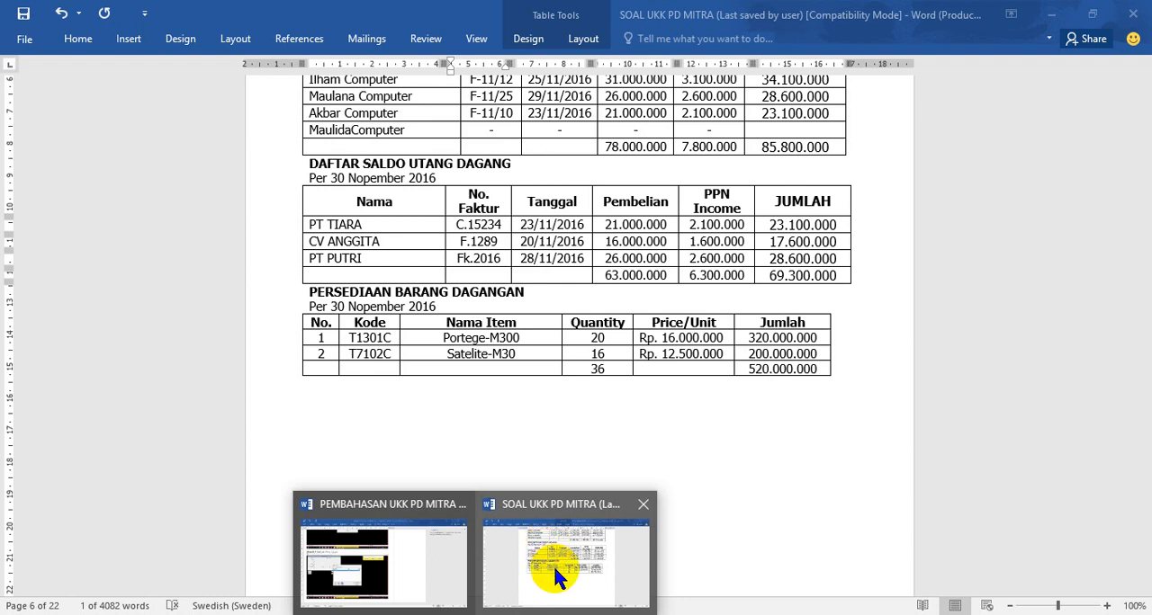
left_click(517, 614)
type("17600")
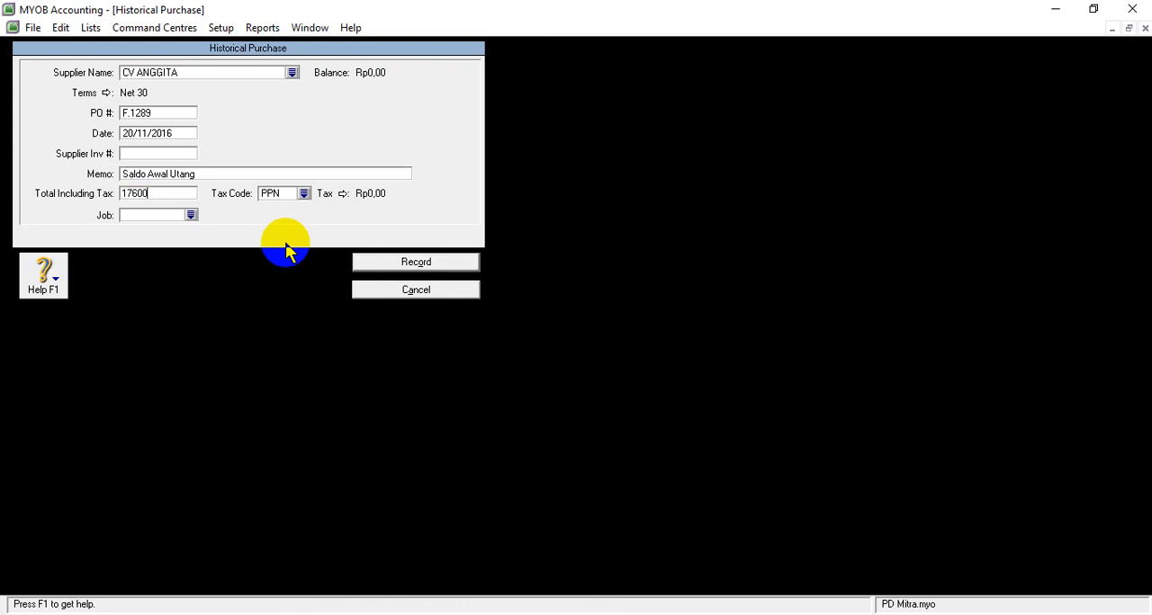
type("000")
key("Tab")
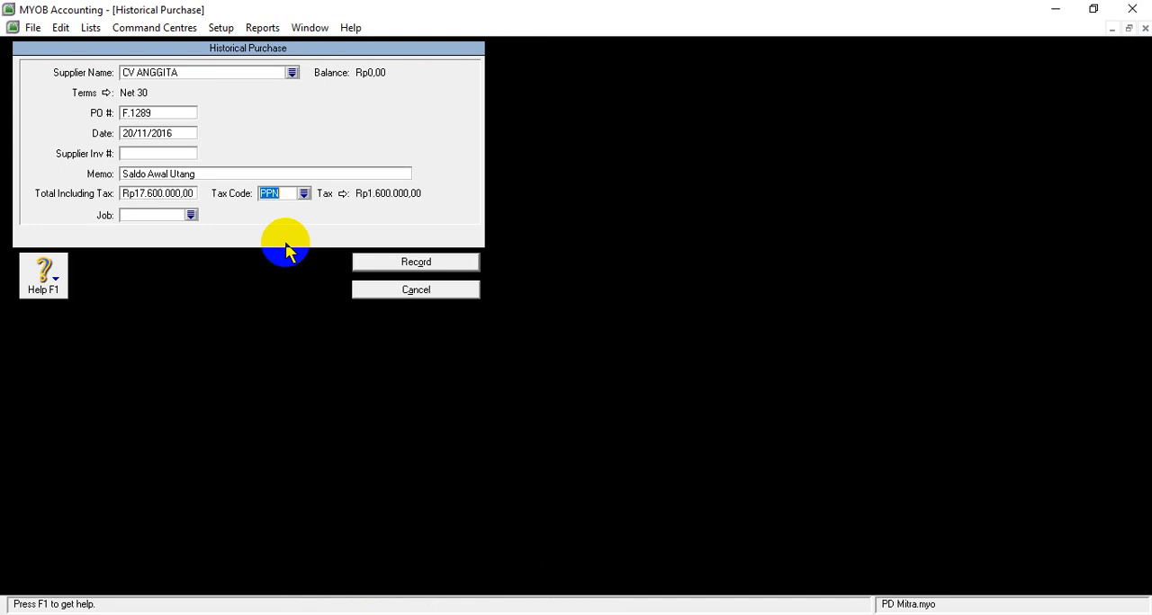
- Change the tax code to N-T, then record CV ANGGITA's historical purchase and acknowledge the note
left_click(304, 192)
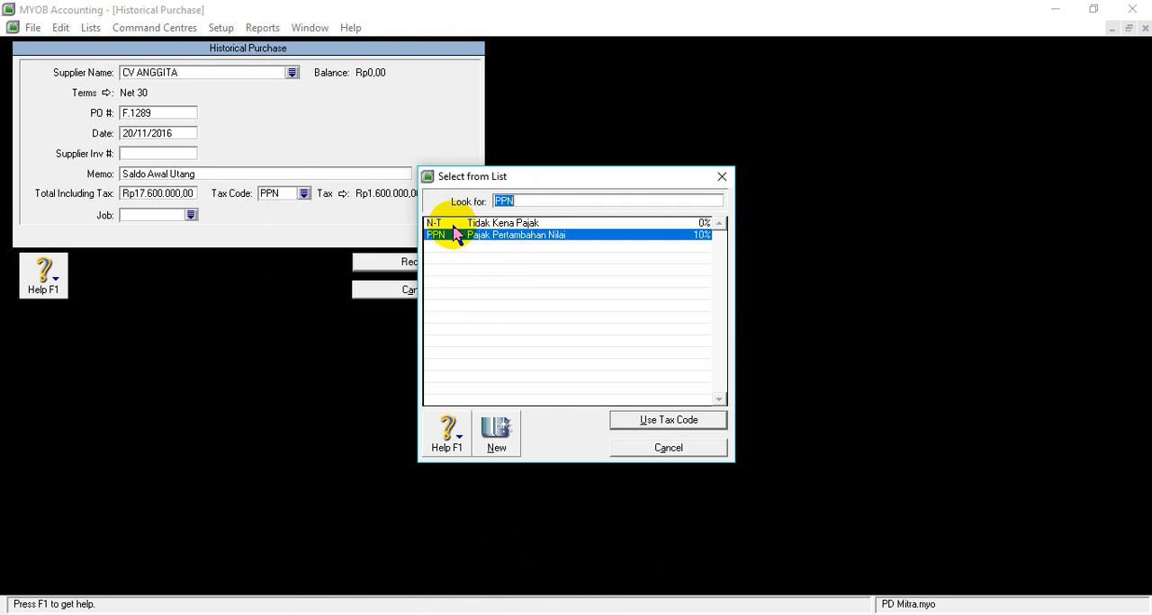
left_click(449, 224)
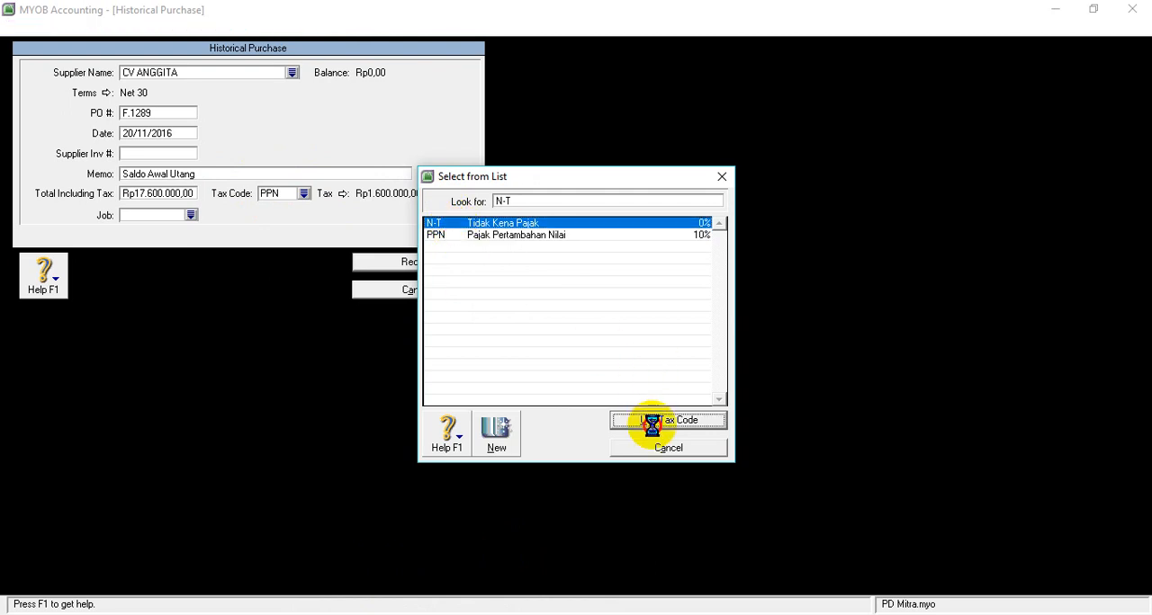
left_click(653, 423)
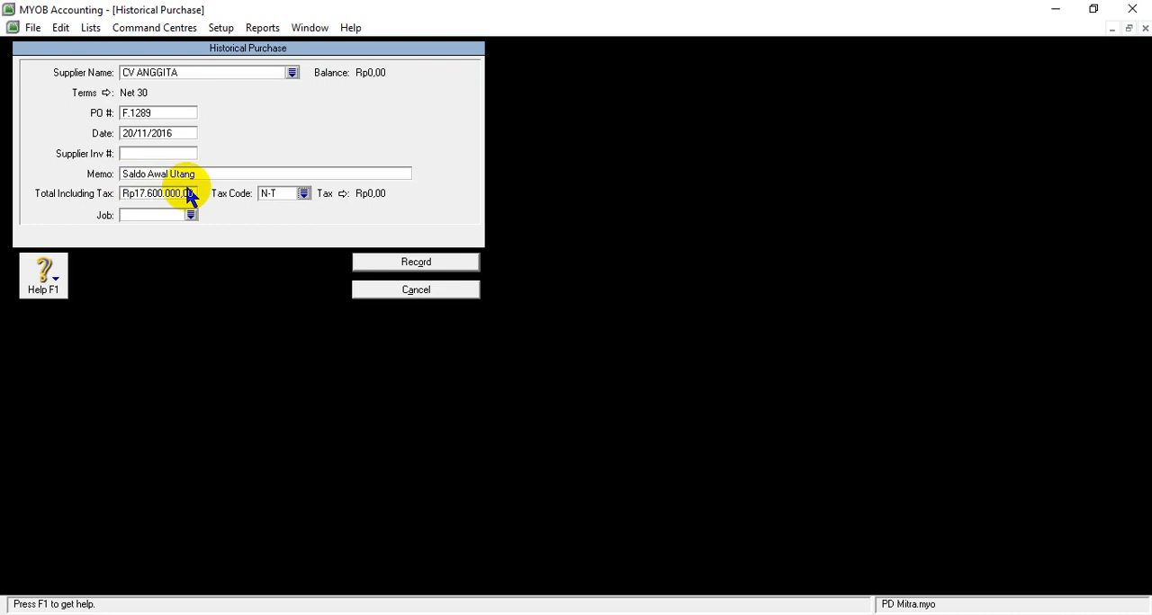
left_click(403, 262)
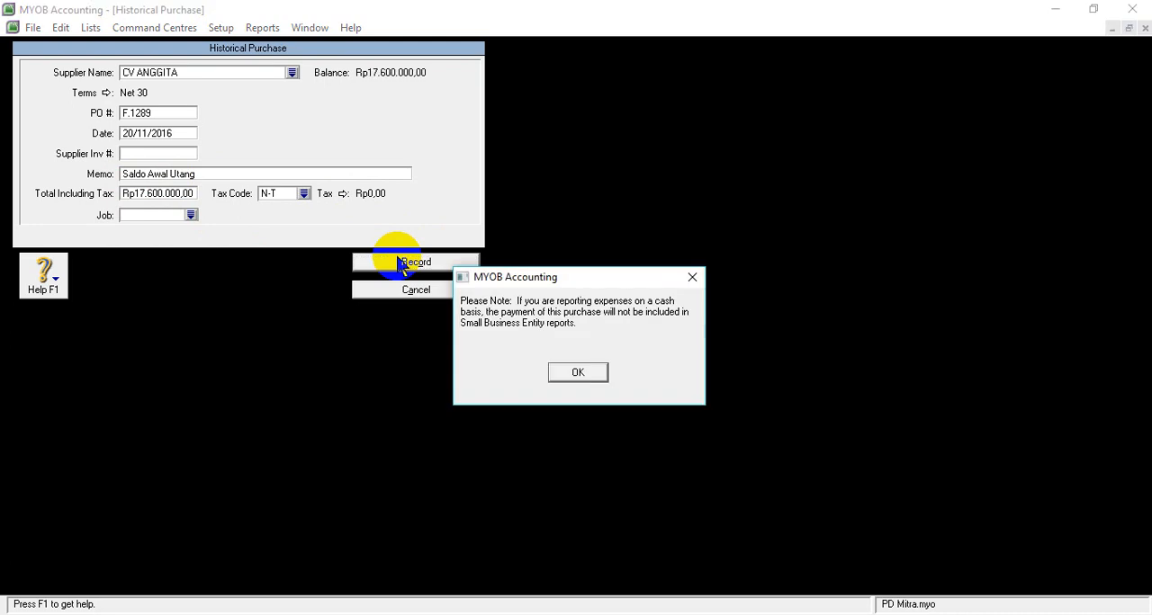
left_click(577, 373)
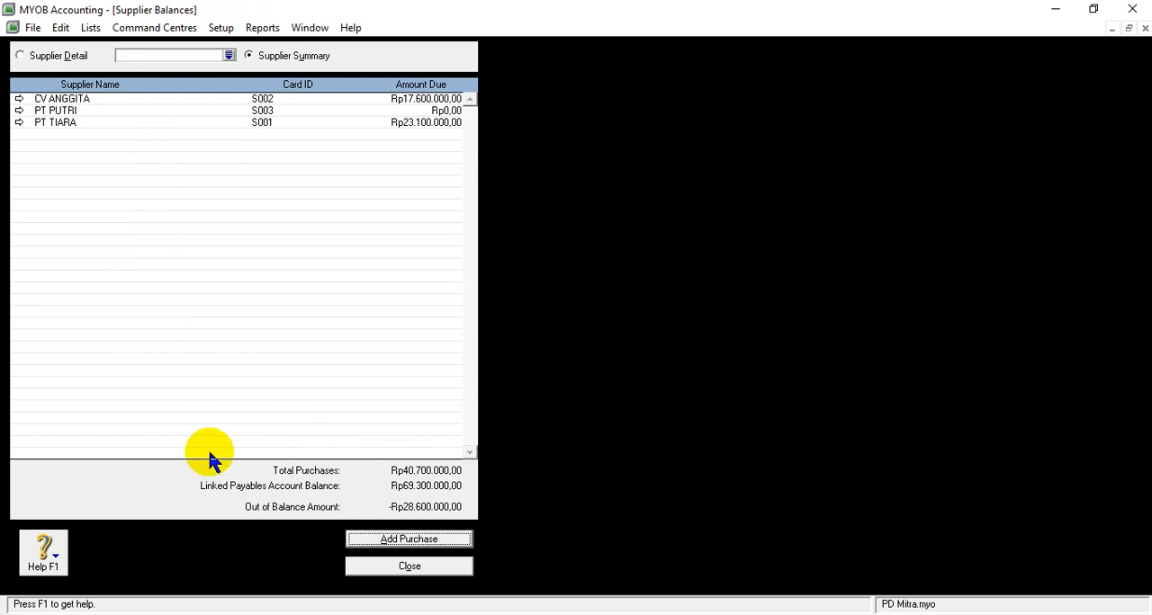
- Add another historical purchase with PT PUTRI as the supplier
left_click(396, 543)
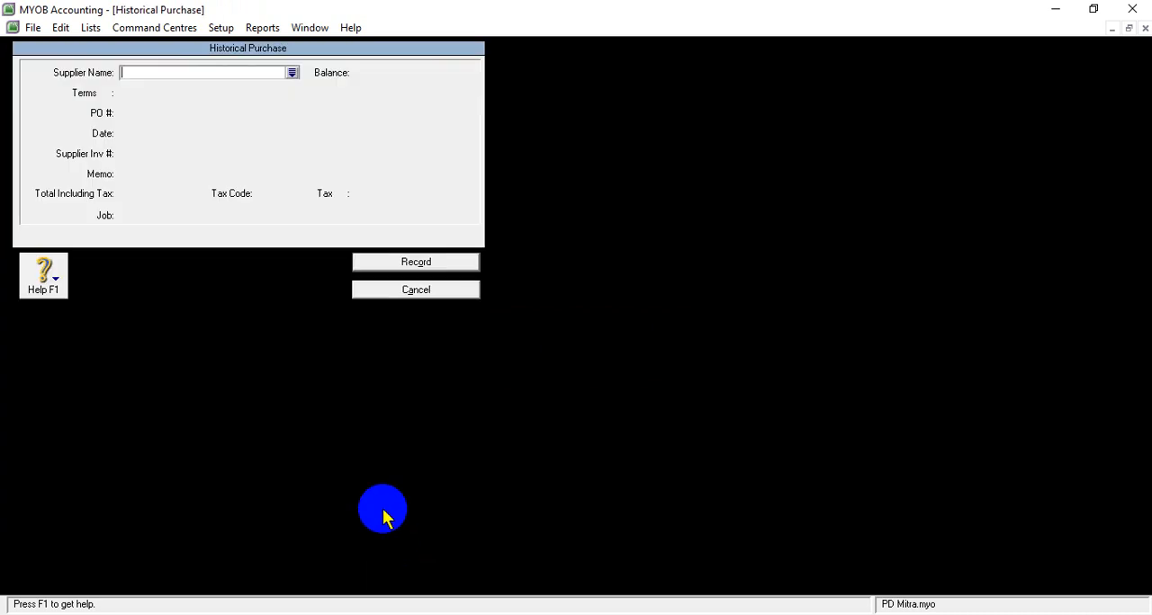
left_click(291, 74)
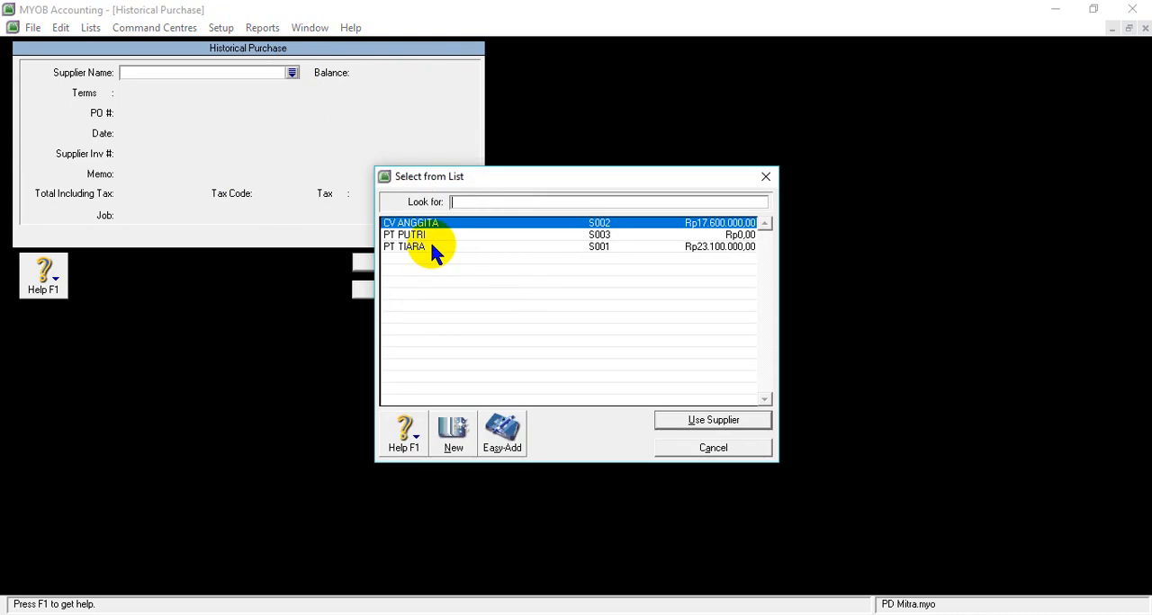
left_click(423, 236)
left_click(712, 420)
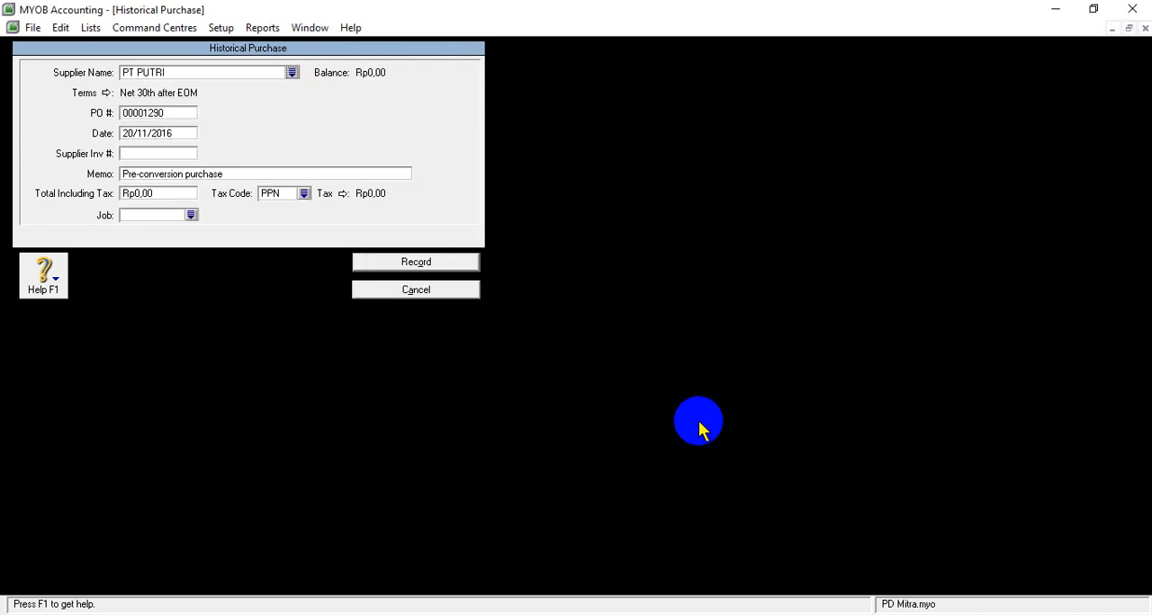
- Set PT PUTRI's credit terms to In a Given # of Days with 30 balance due days
left_click(105, 93)
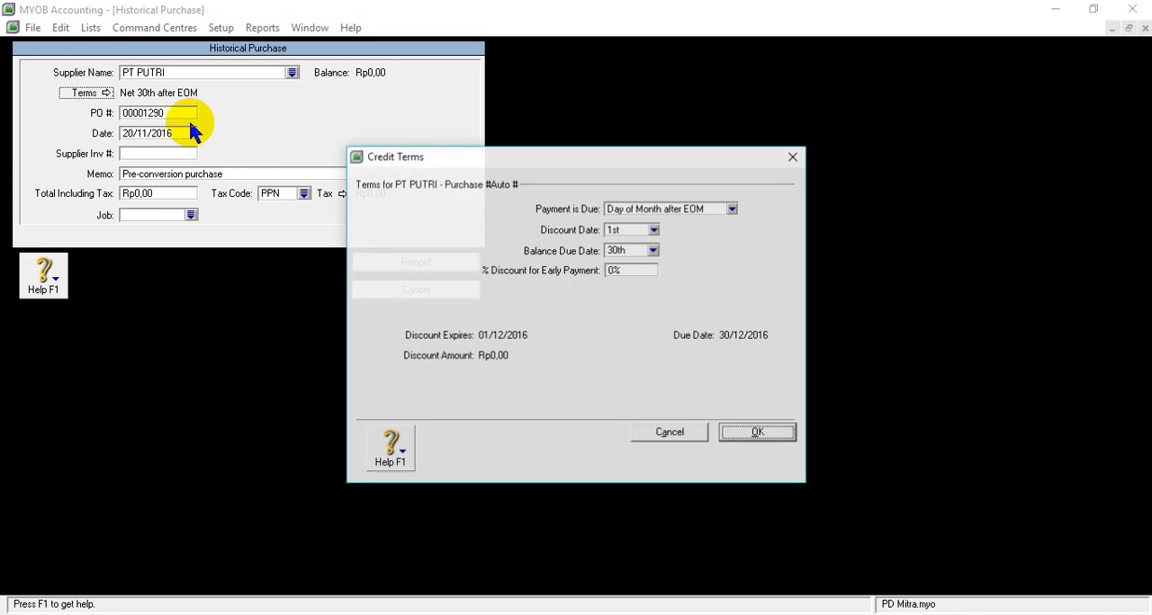
left_click(731, 209)
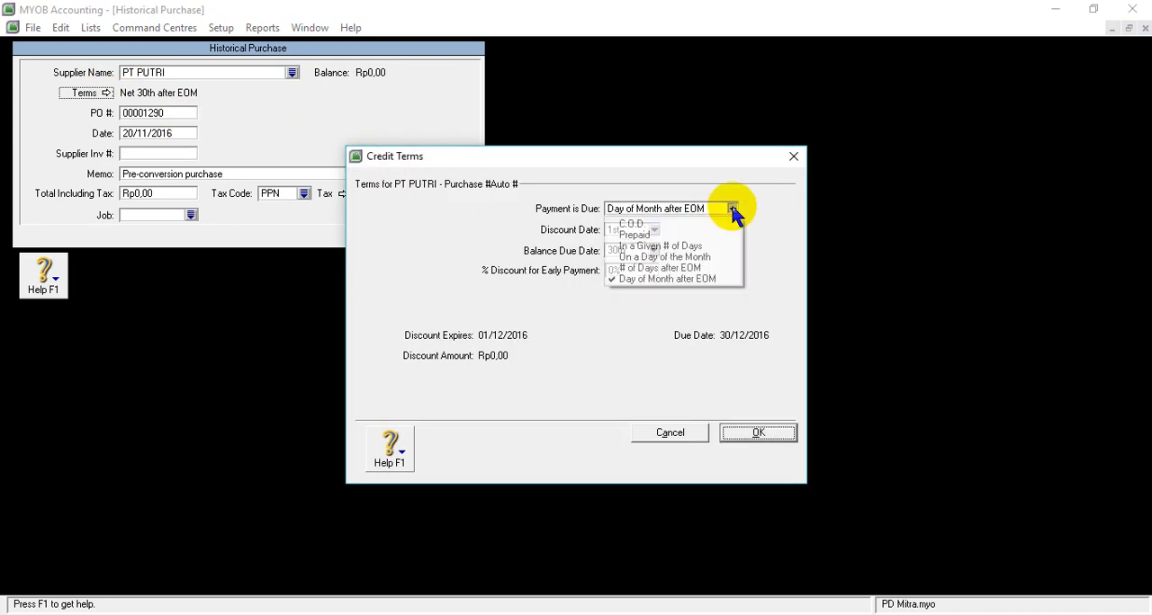
left_click(684, 247)
left_click(619, 250)
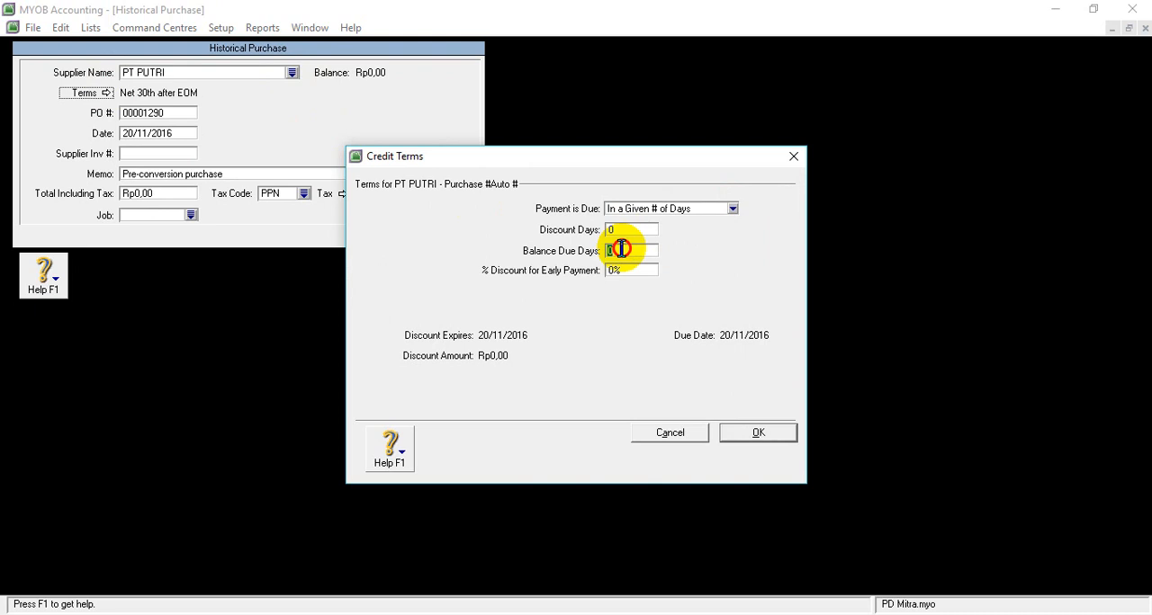
type("30")
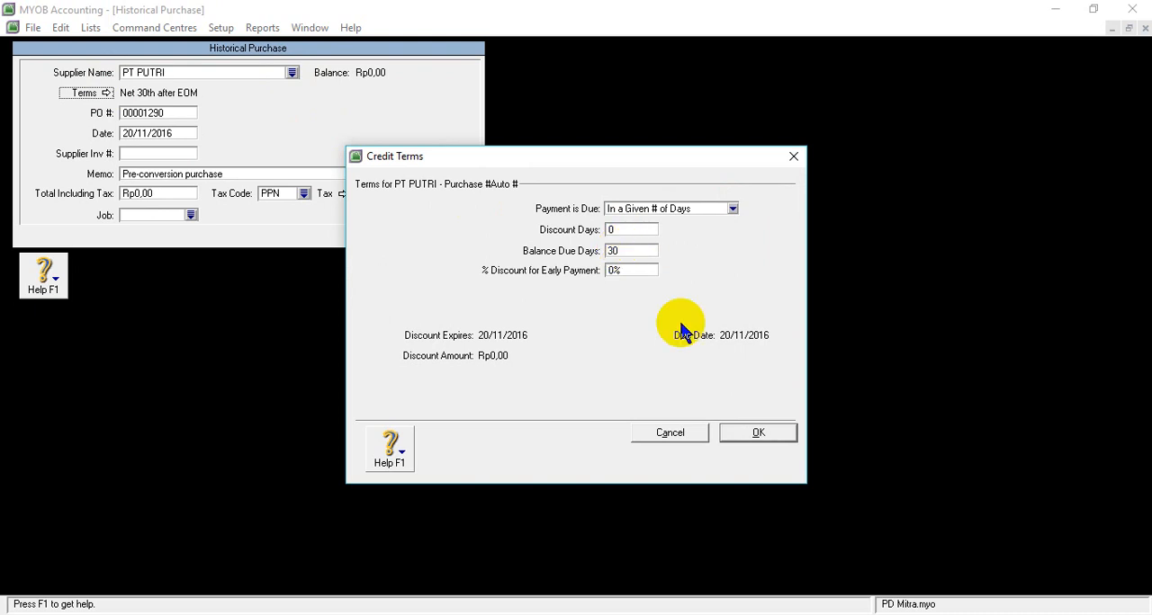
left_click(762, 430)
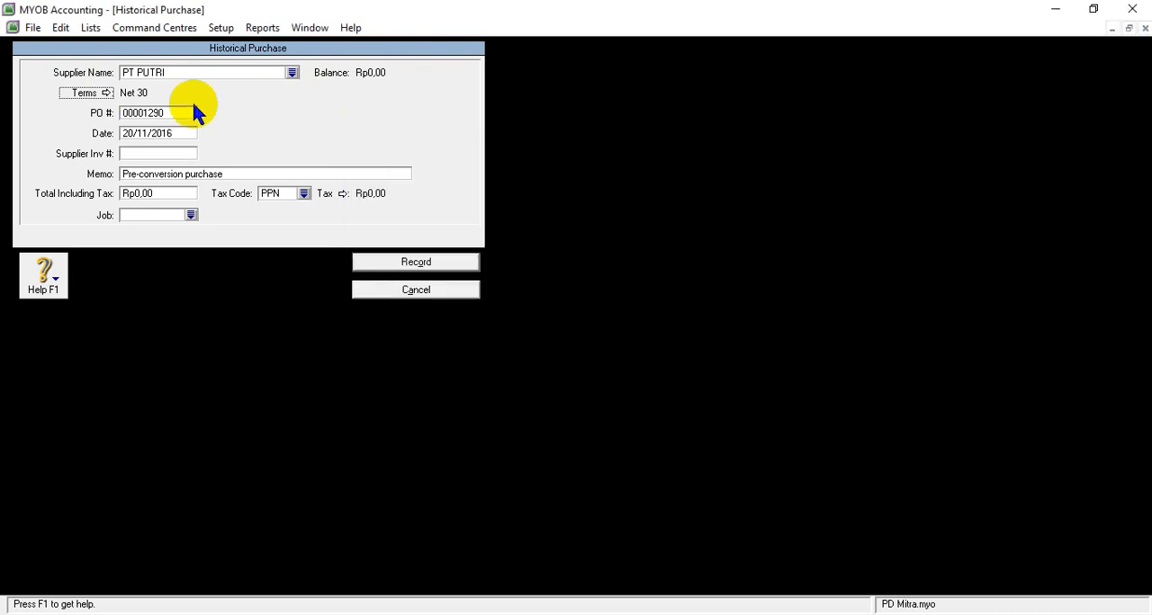
- Clear the PO number of PT PUTRI's purchase, then copy invoice number Fk.2016 from the Word document SOAL UKK PD MITRA
double_click(144, 112)
key("BackSpace")
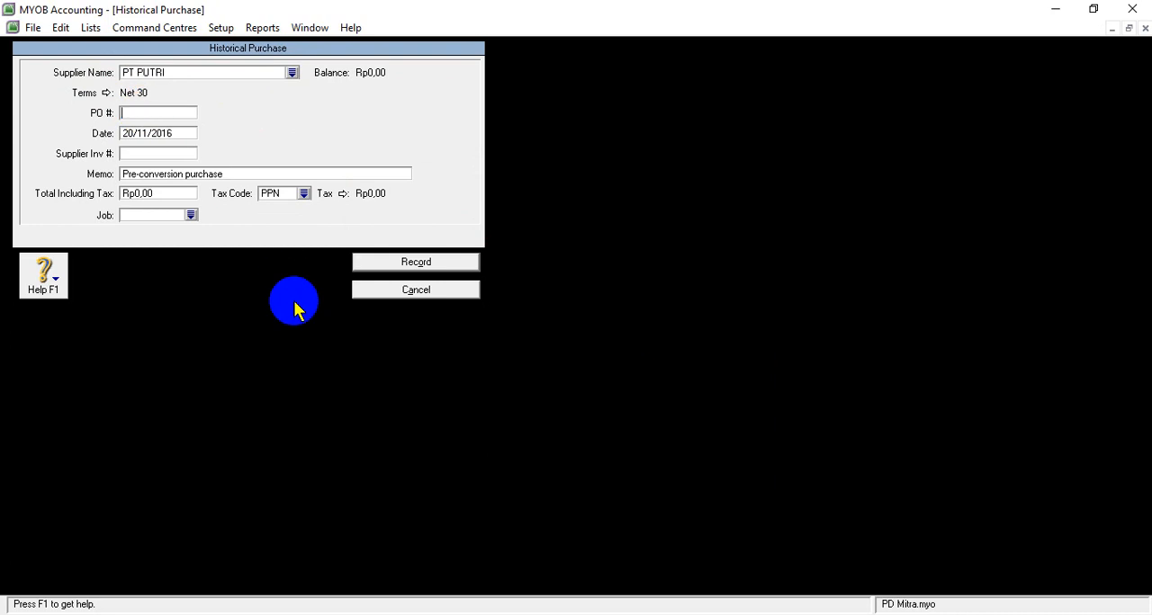
mouse_move(496, 584)
mouse_move(527, 563)
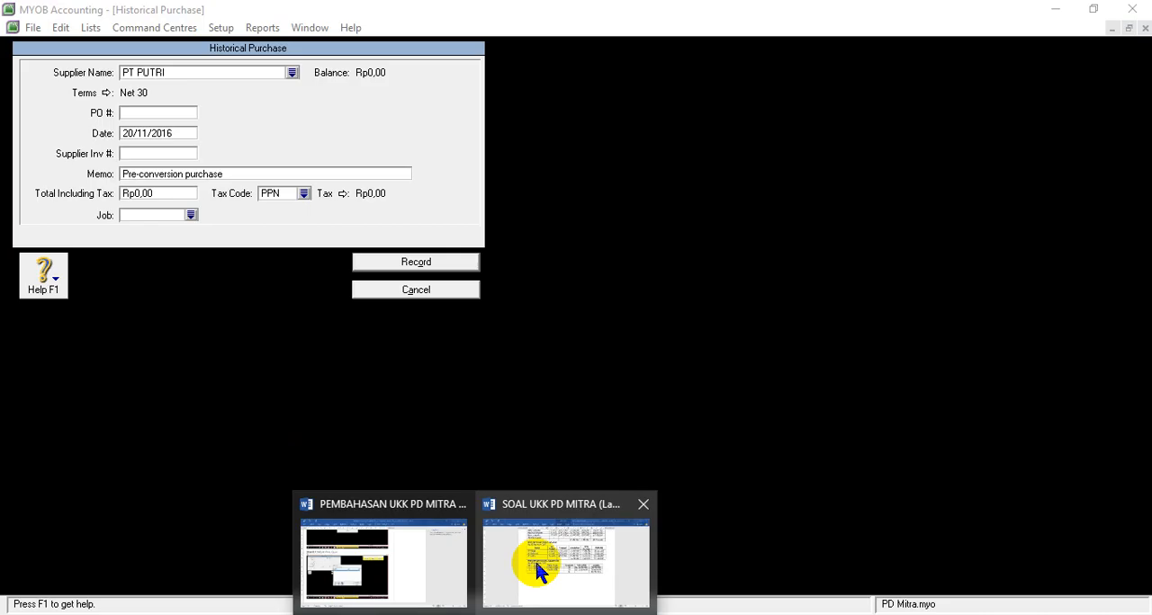
left_click(535, 558)
left_click(440, 274)
left_click_drag(457, 259, 499, 258)
key("ctrl+c")
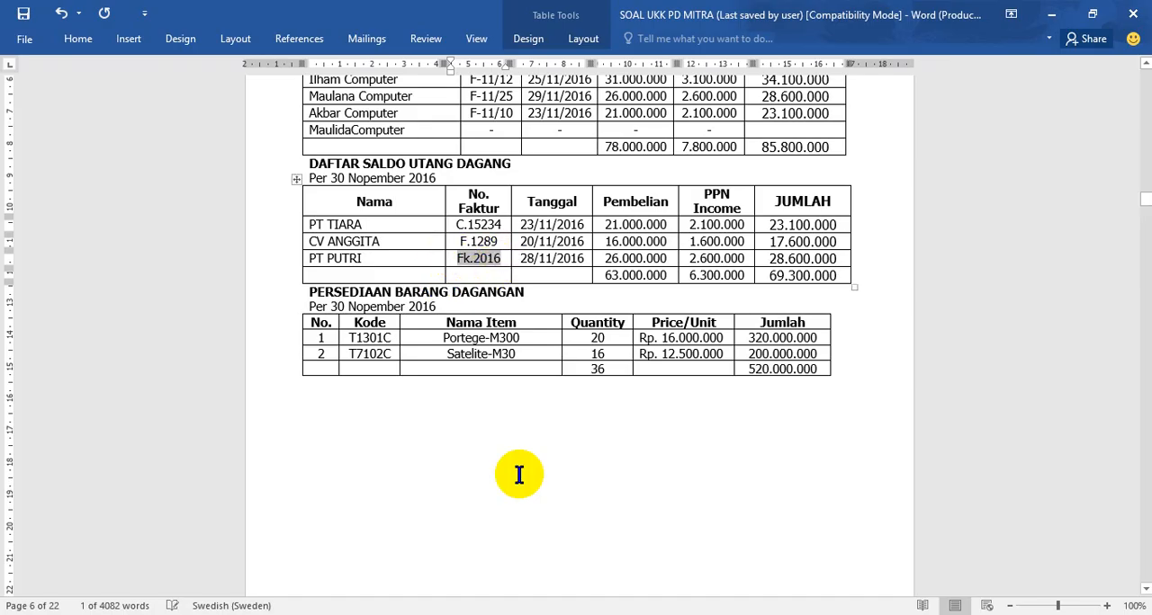
- Return to MYOB Accounting and paste Fk.2016 as the PO number of PT PUTRI's purchase
left_click(354, 614)
right_click(126, 107)
left_click(126, 111)
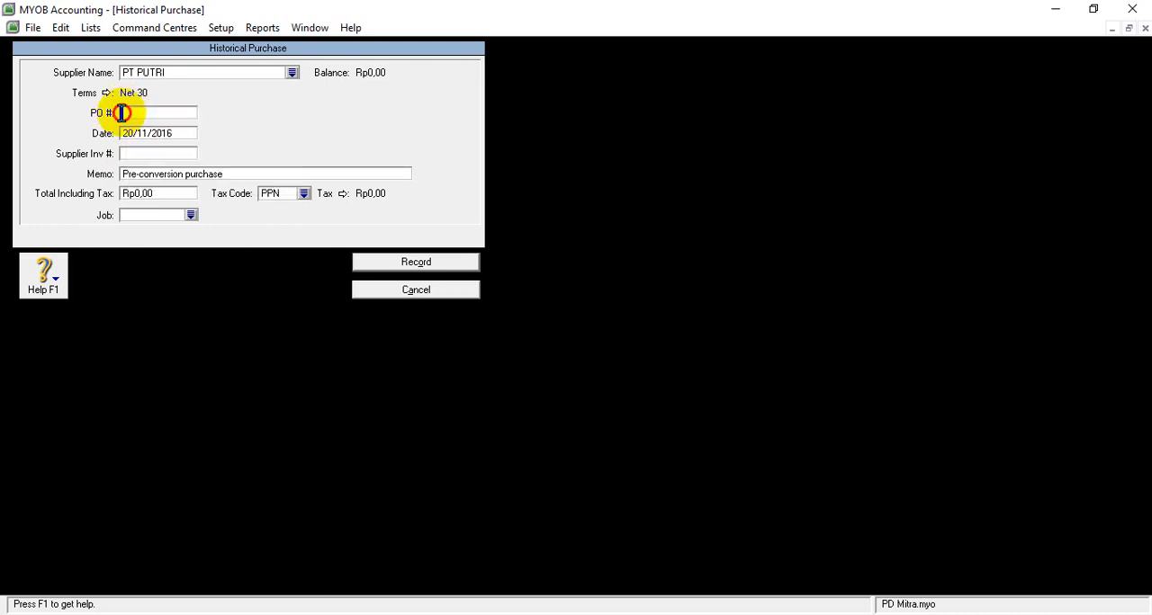
right_click(129, 113)
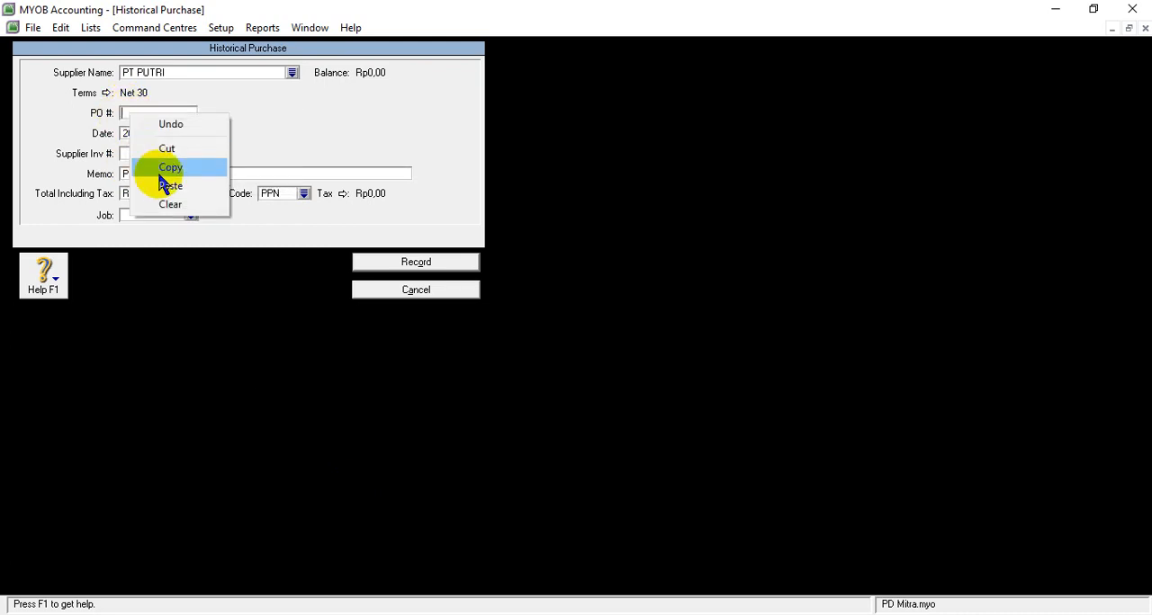
left_click(170, 181)
- Set the date of PT PUTRI's purchase to 28/11/2016, checking the invoice date in the Word document
left_click(126, 133)
left_click(134, 135)
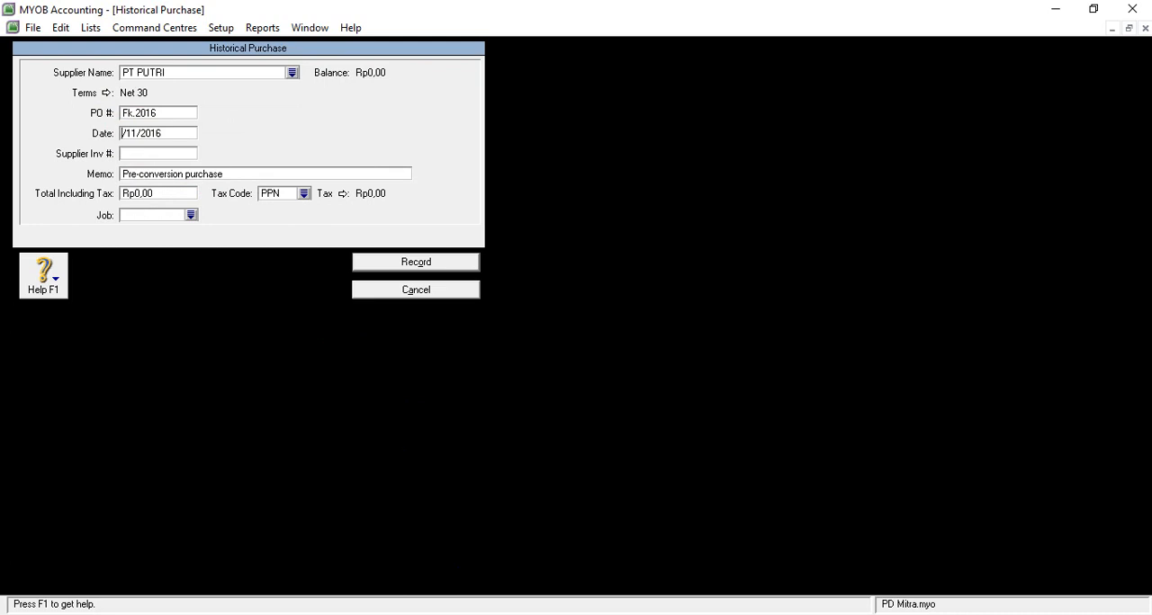
mouse_move(477, 612)
left_click(535, 584)
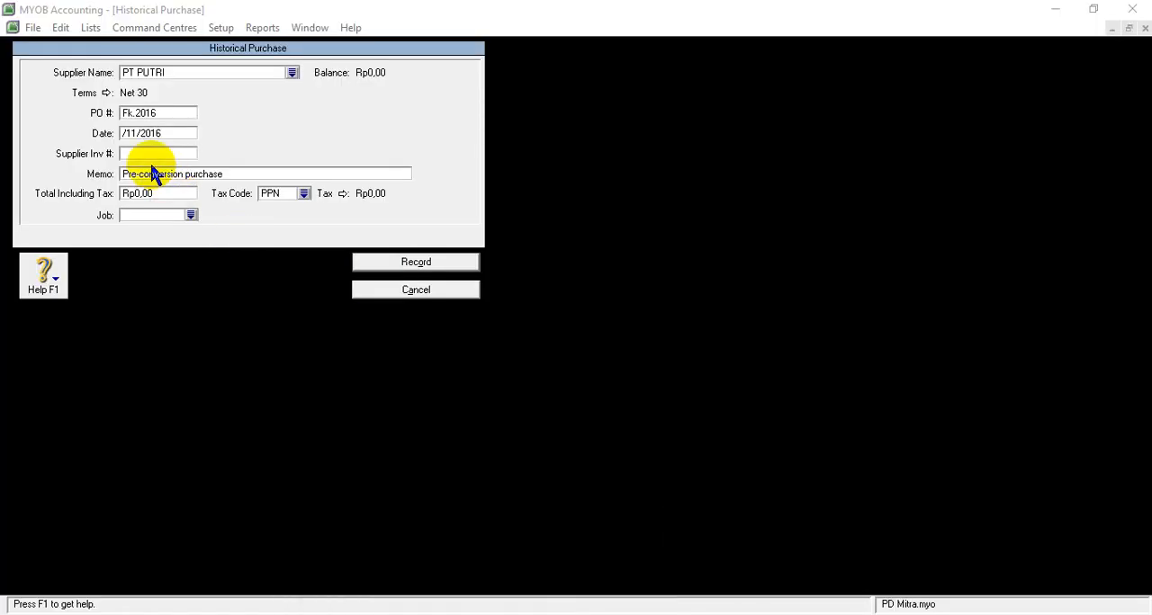
left_click(123, 133)
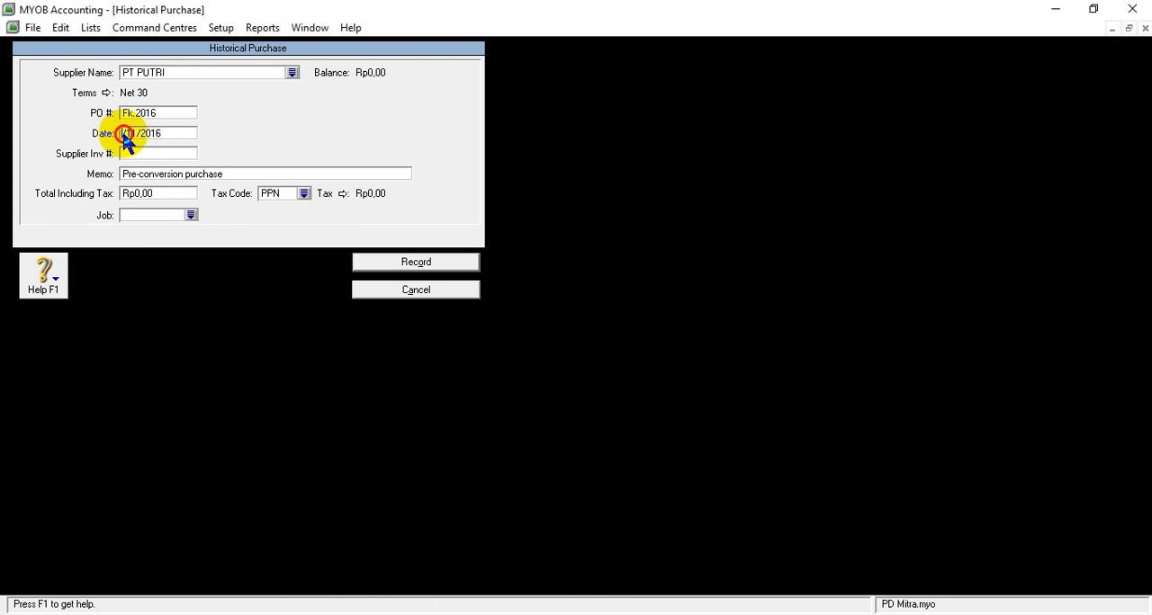
type("28")
- Replace the memo of PT PUTRI's purchase with Saldo Awal Utang
left_click(162, 174)
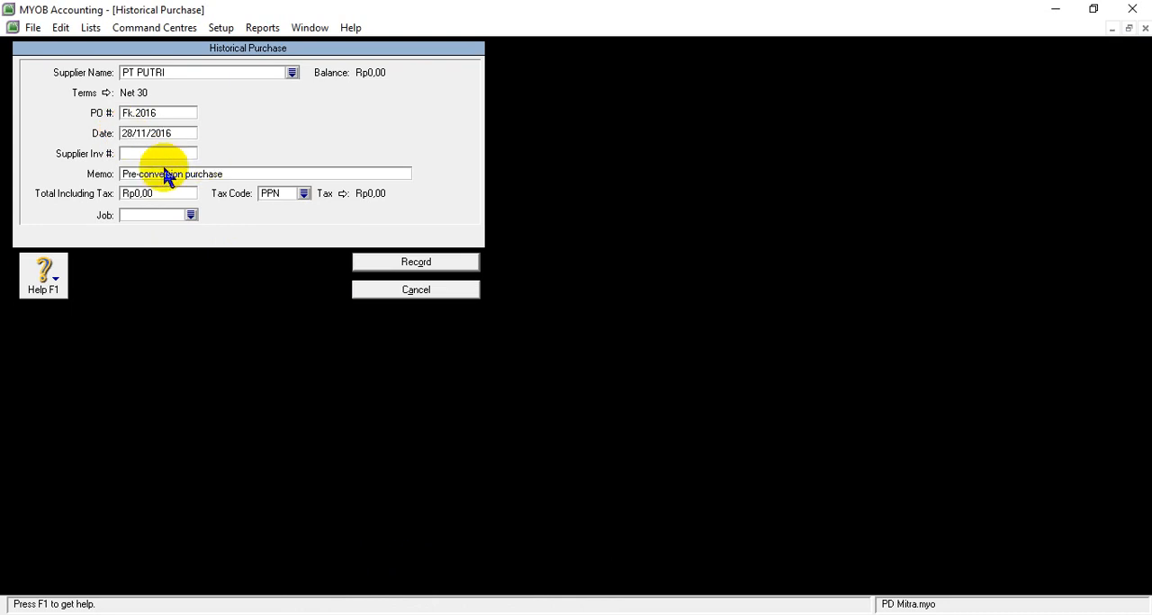
type("S")
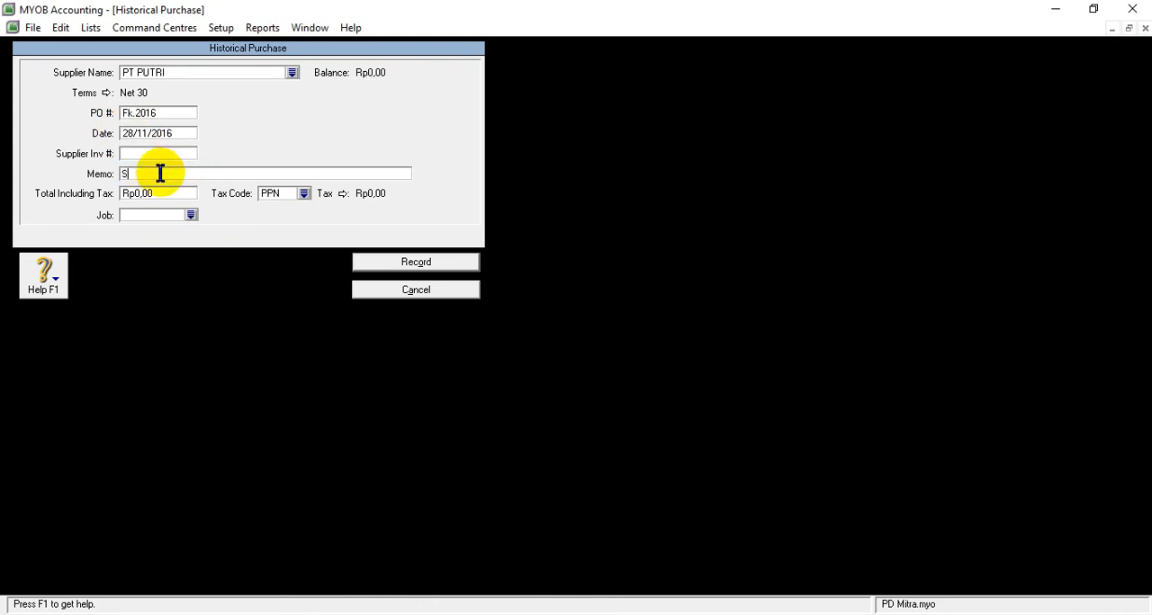
type("aldo Awal P")
key("BackSpace")
key("BackSpace")
type("Utang")
- Check PT PUTRI's amount in the Word document, then set the purchase's total including tax to Rp28.600.000 in MYOB Accounting
left_click(159, 189)
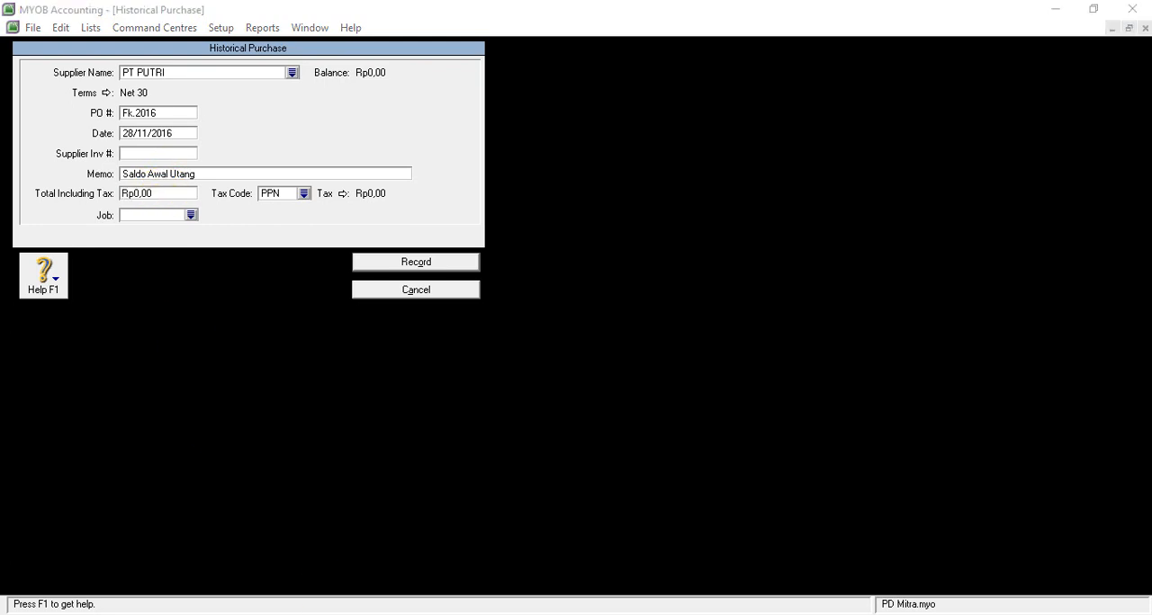
mouse_move(475, 614)
left_click(150, 192)
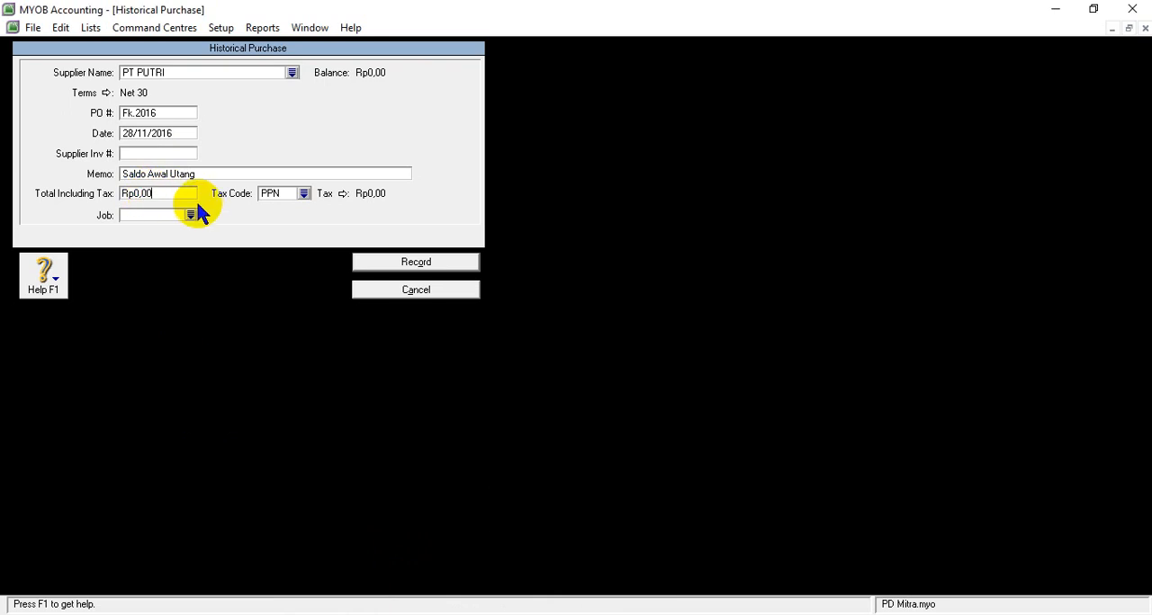
key("BackSpace")
key("BackSpace")
key("BackSpace")
key("BackSpace")
key("BackSpace")
key("BackSpace")
left_click(517, 614)
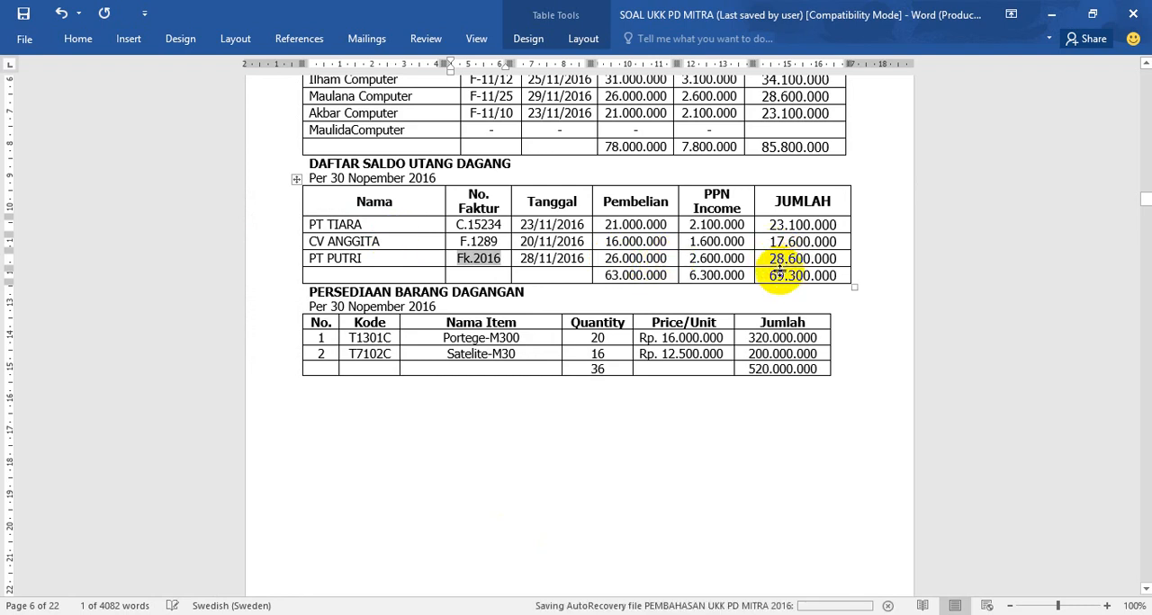
left_click(441, 614)
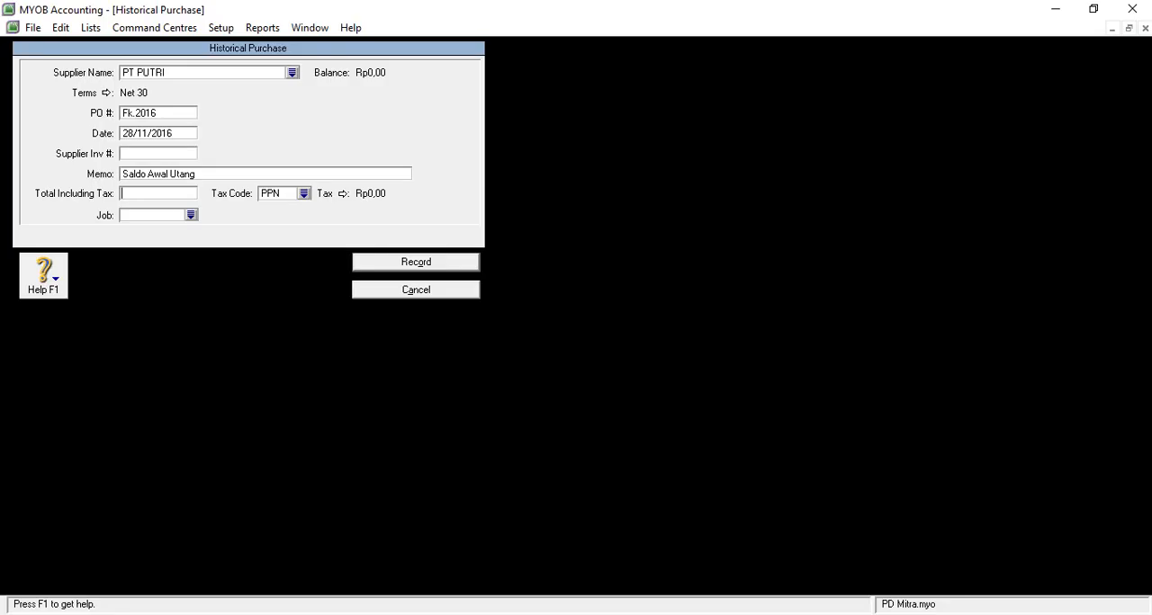
type("28600")
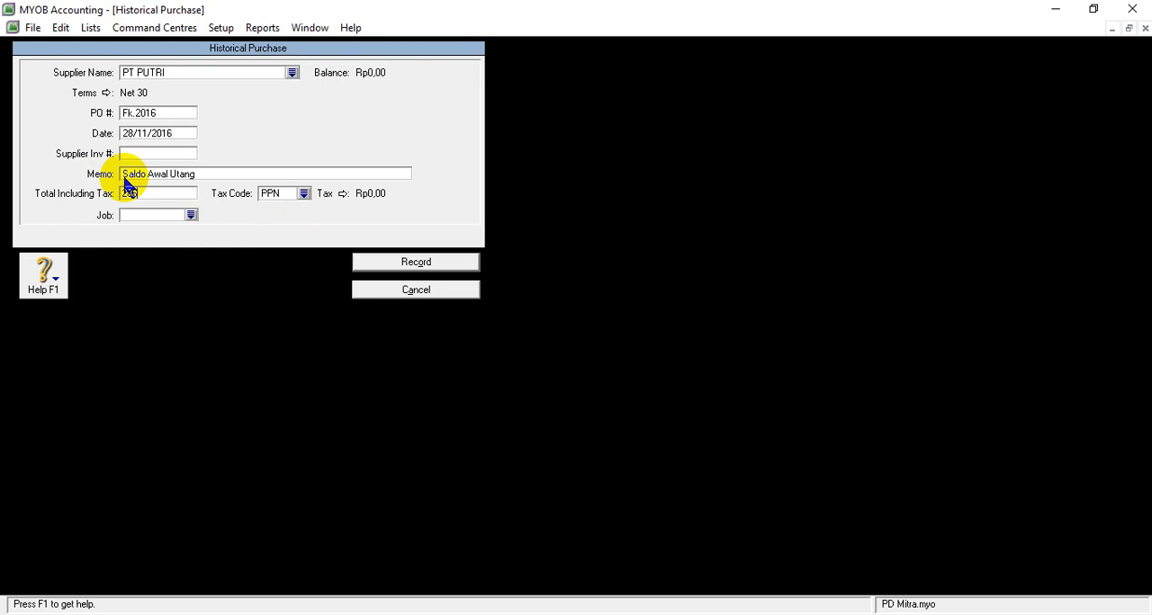
type("000")
key("Tab")
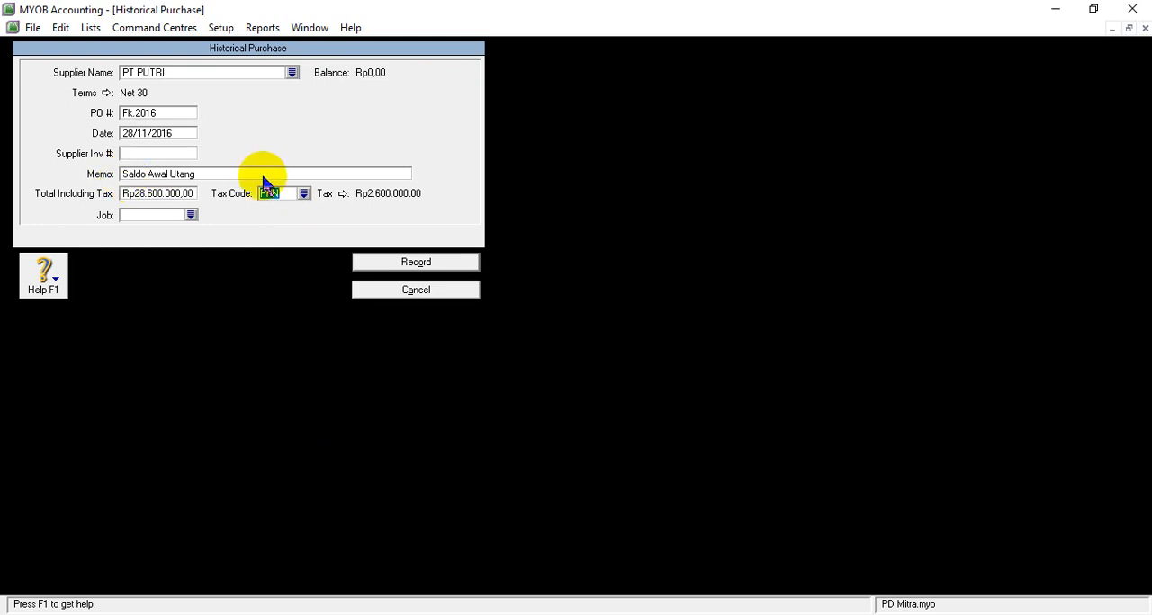
- Change the tax code of PT PUTRI's historical purchase to N-T (Tidak Kena Pajak)
left_click(306, 195)
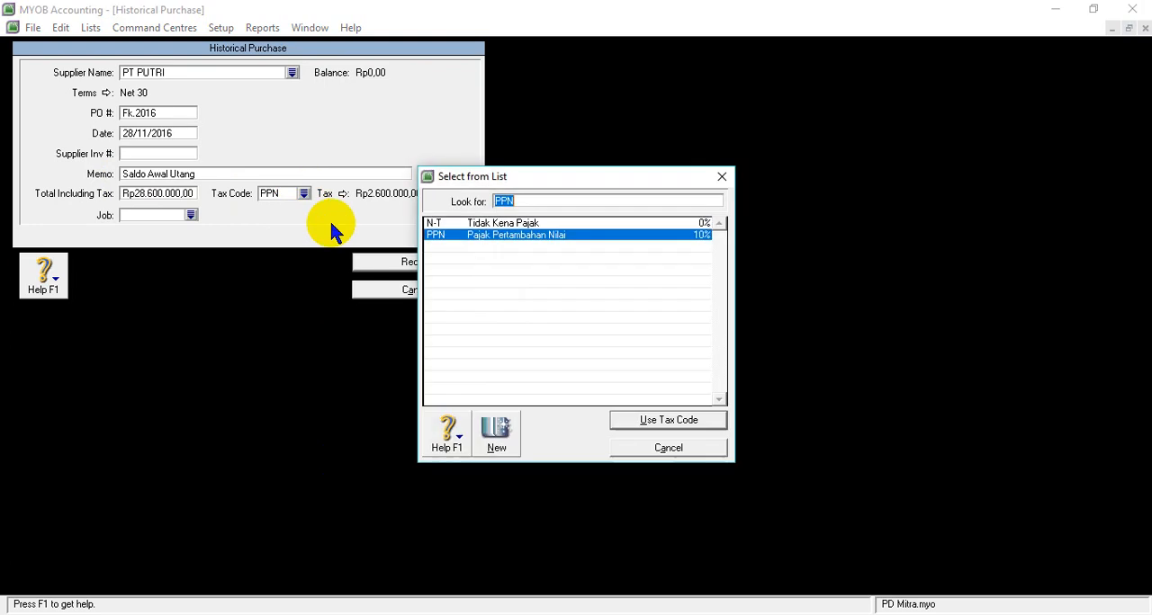
left_click(487, 225)
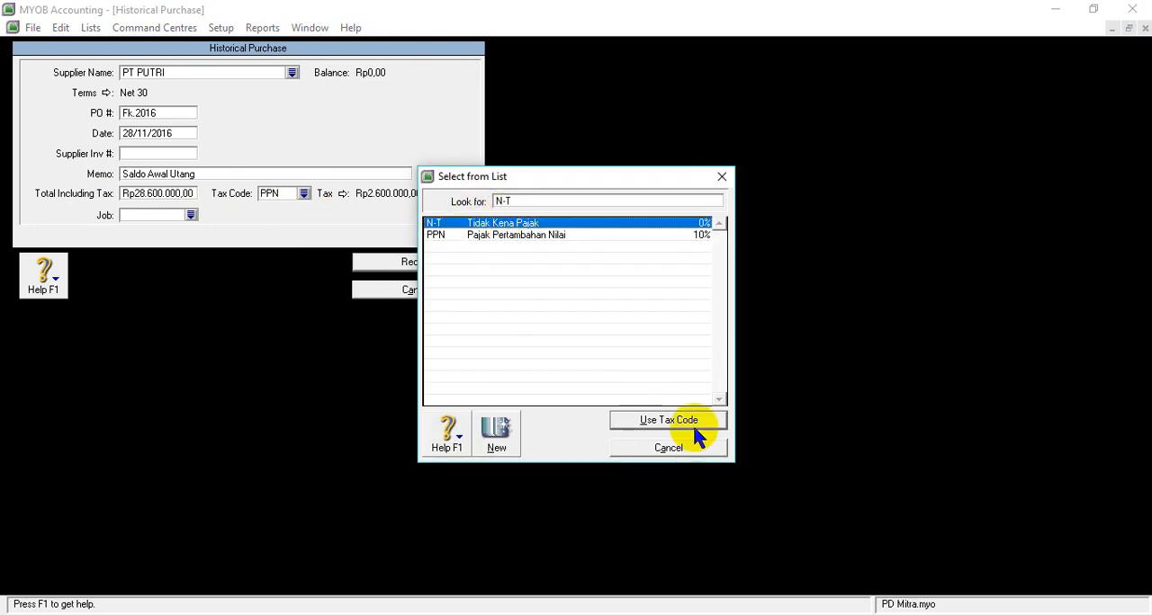
left_click(644, 424)
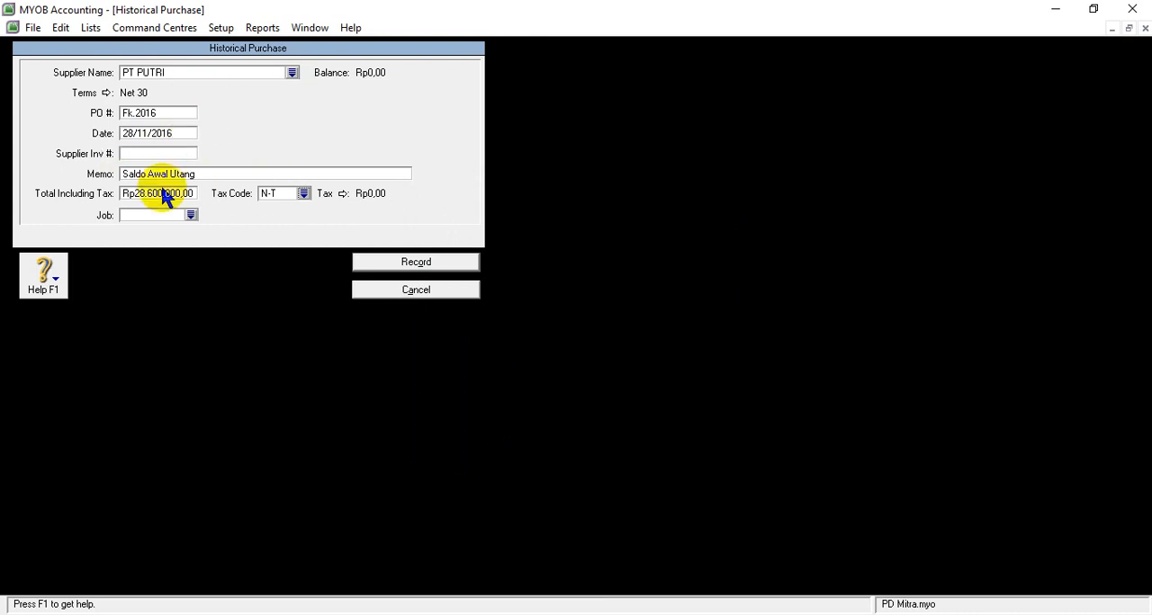
- Record PT PUTRI's historical purchase, dismiss the notices and close the supplier balances
left_click(402, 266)
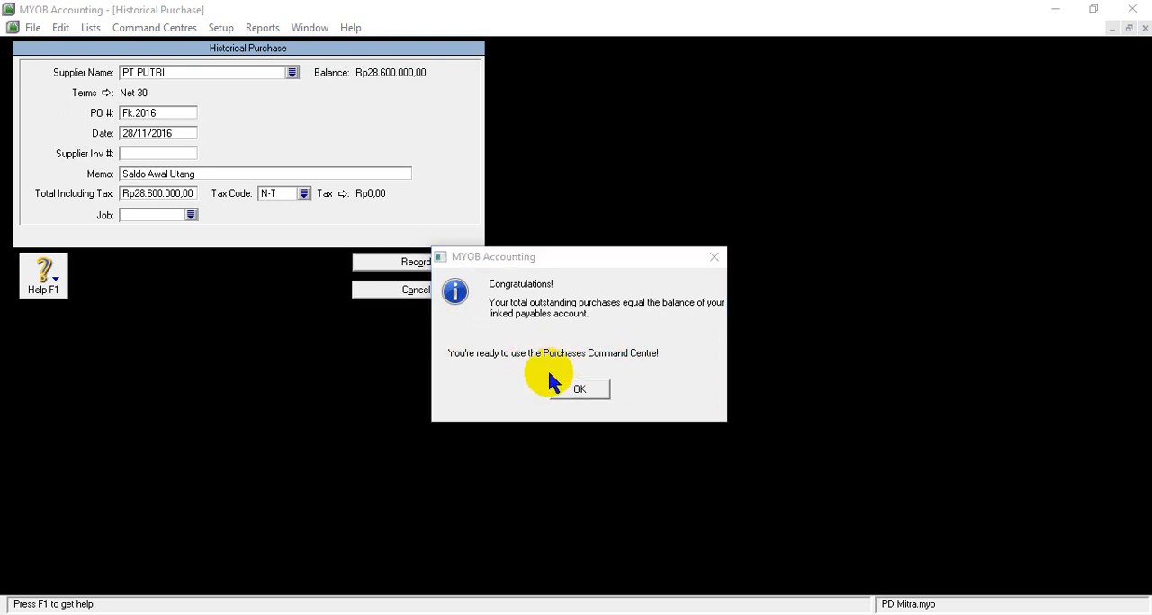
left_click(571, 393)
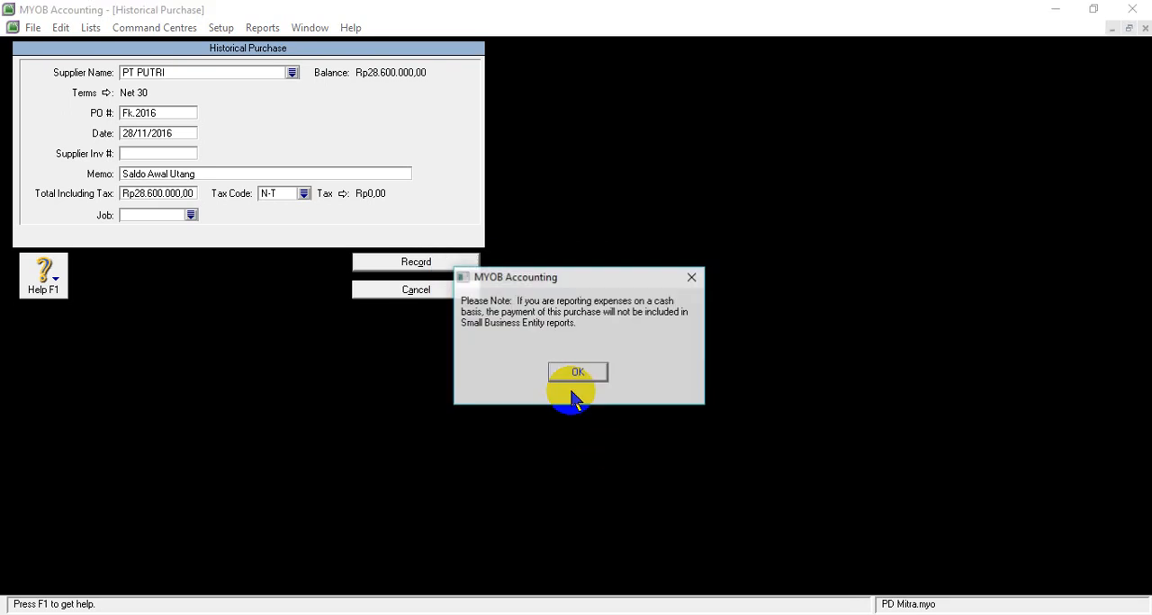
left_click(575, 371)
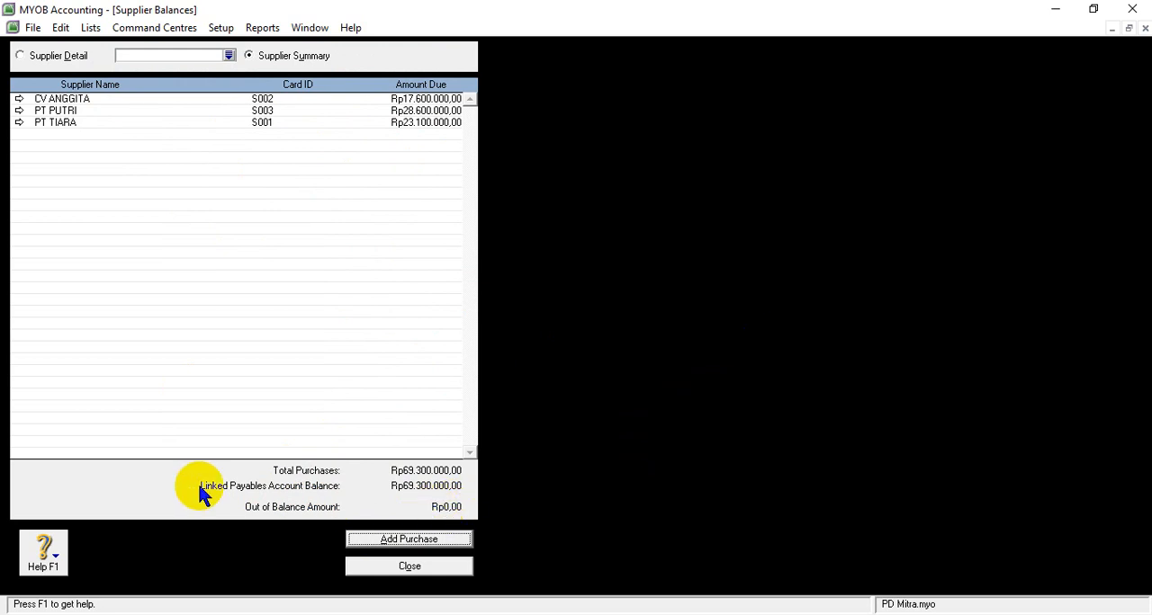
left_click(396, 567)
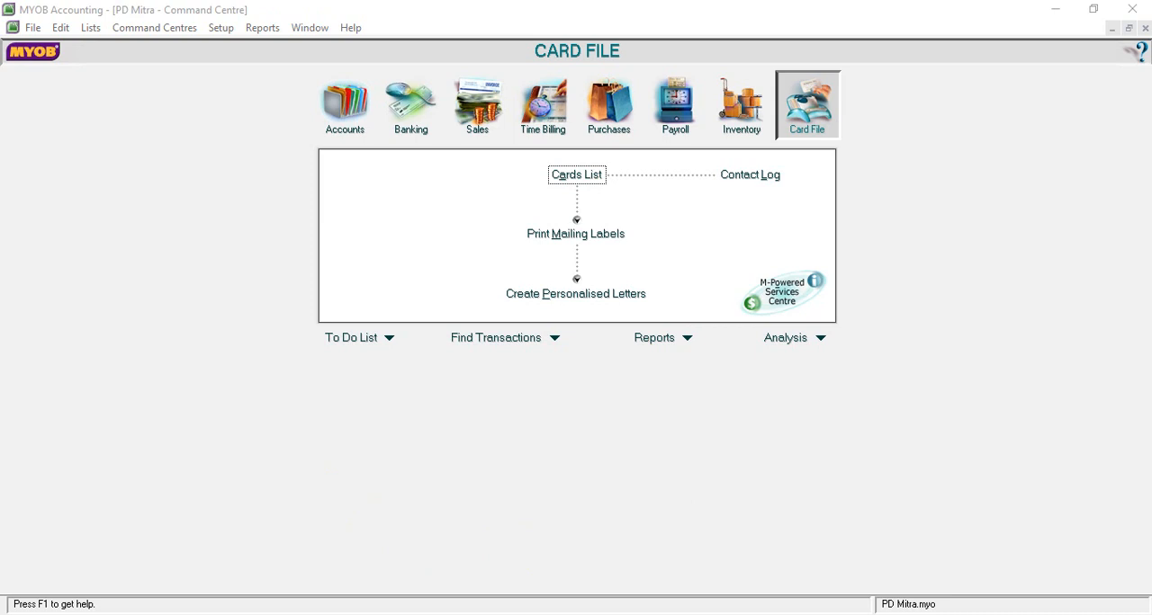
- Check the Persediaan Barang Dagangan table in the SOAL UKK PD MITRA document, then start a new inventory item from MYOB Accounting's items list
mouse_move(476, 614)
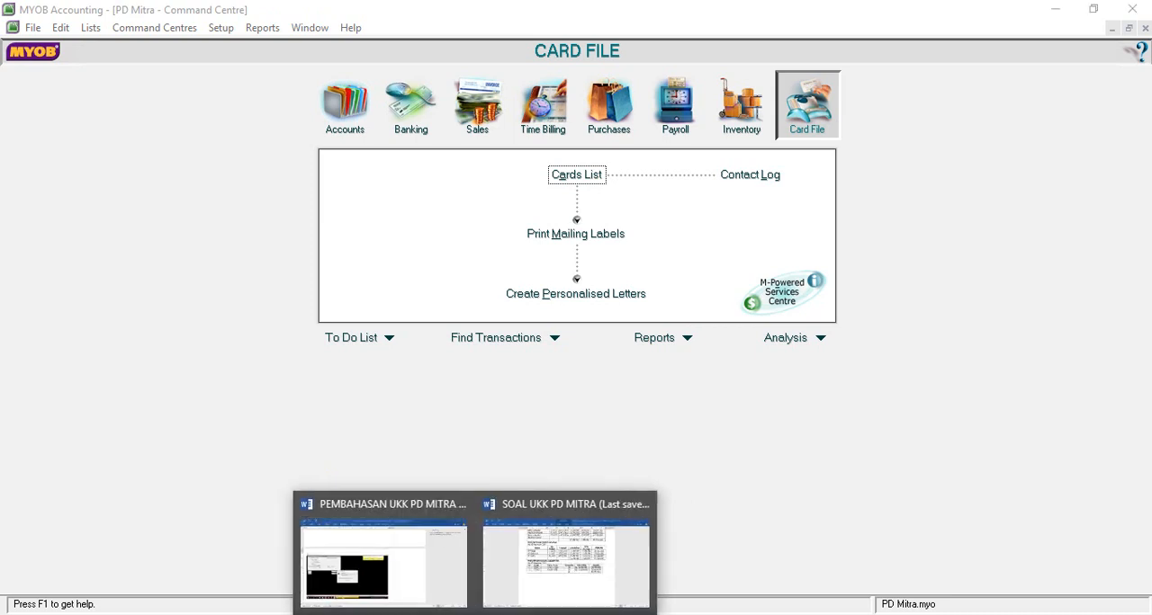
mouse_move(527, 587)
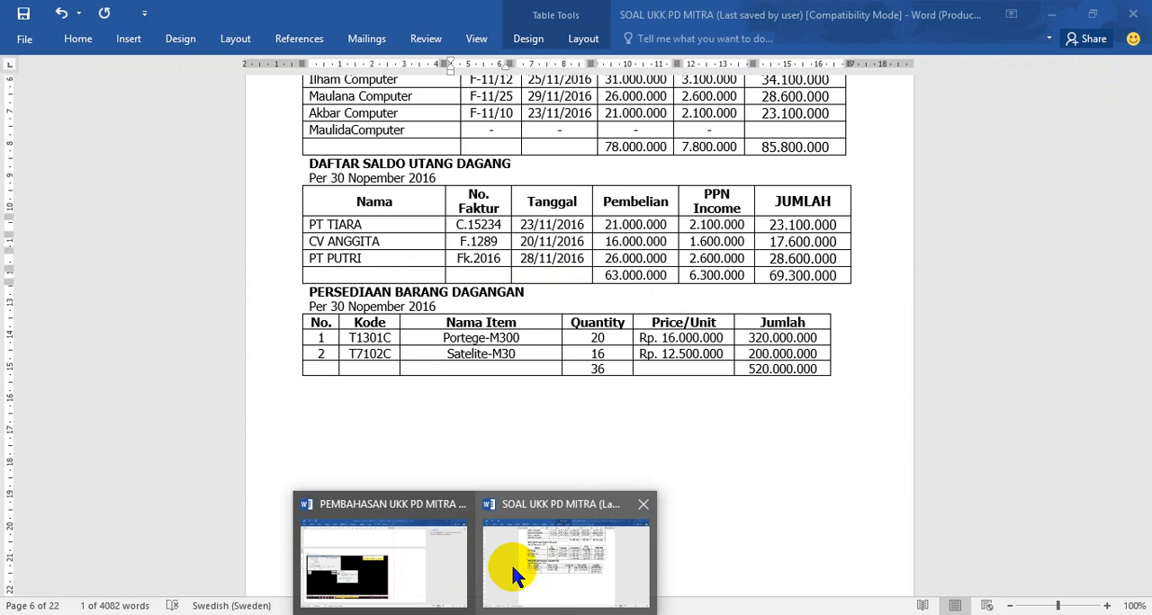
left_click(515, 614)
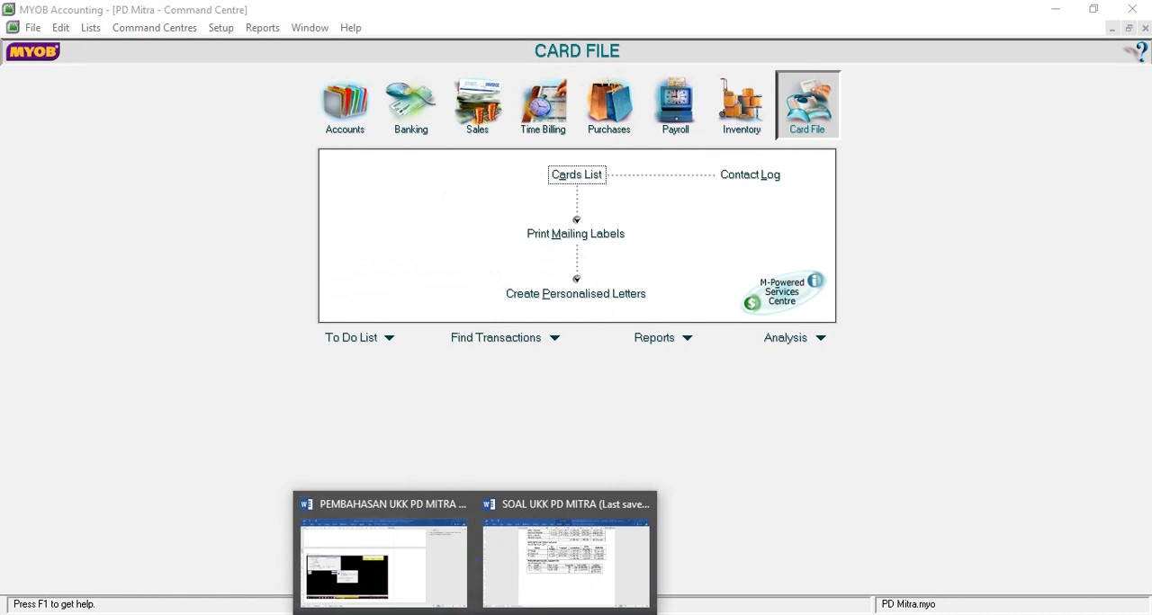
left_click(733, 129)
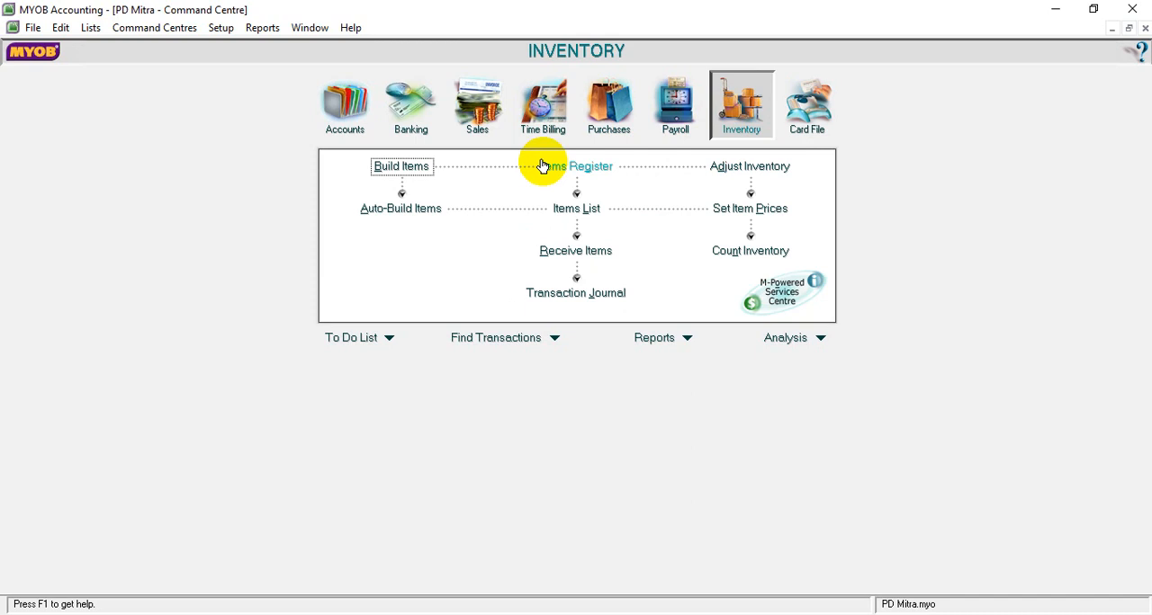
left_click(575, 214)
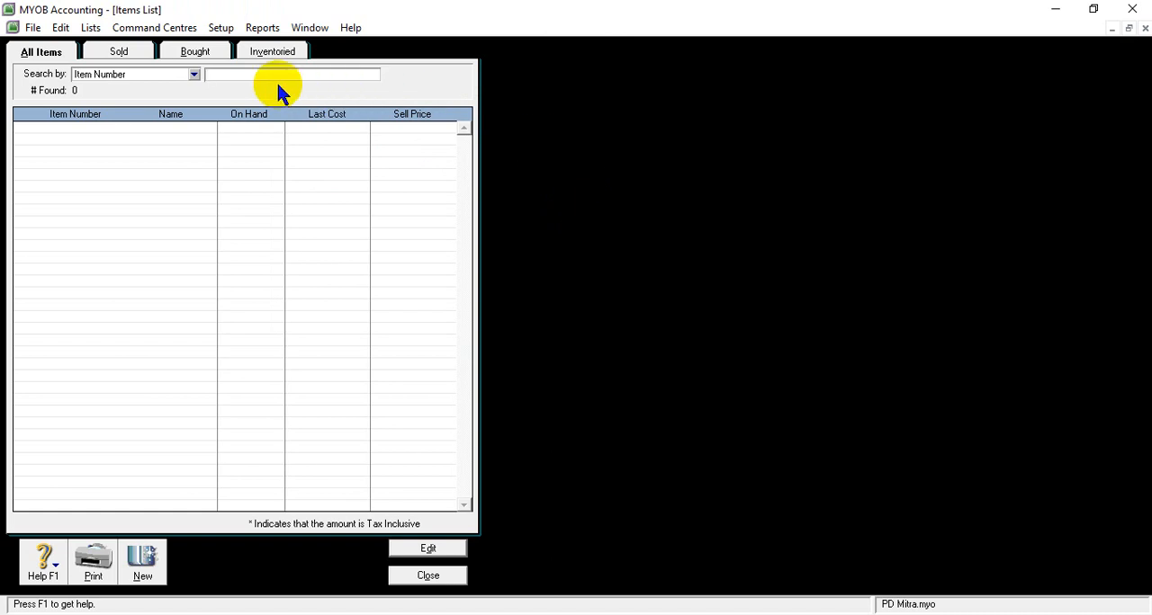
left_click(144, 565)
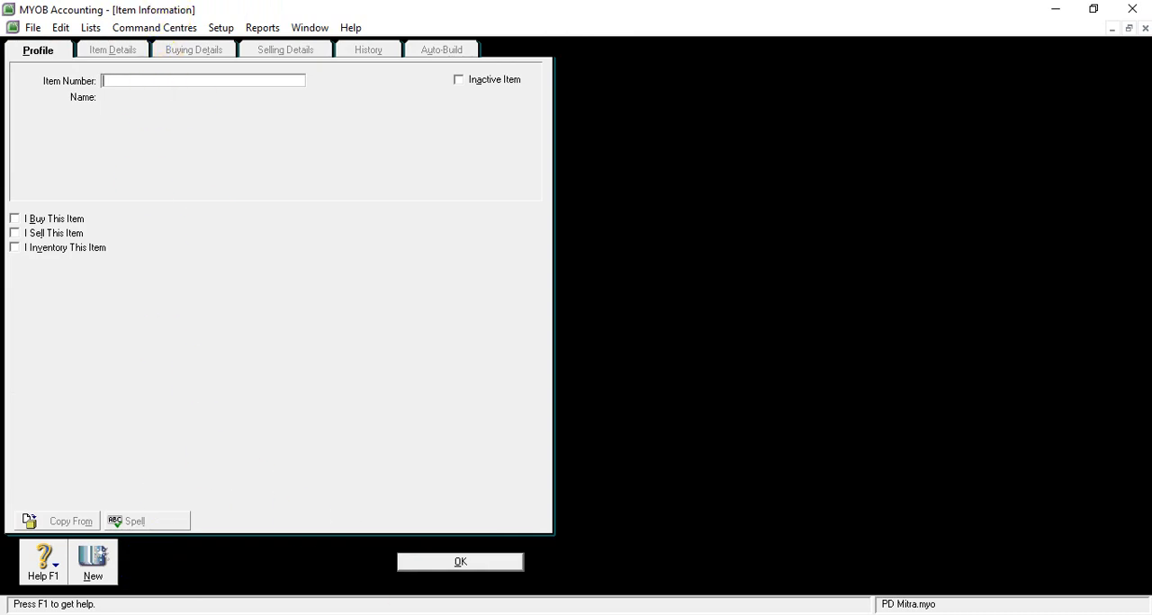
- Copy the first item's code T1301C from the Word inventory table and paste it as the new item's number in MYOB Accounting
left_click(519, 569)
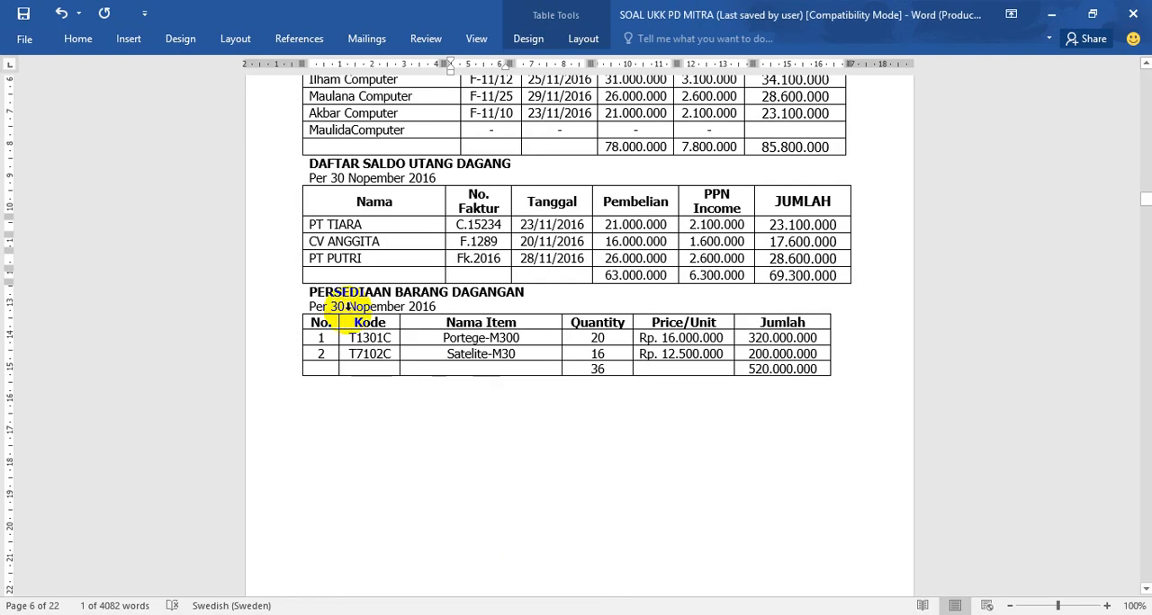
left_click_drag(347, 338, 388, 339)
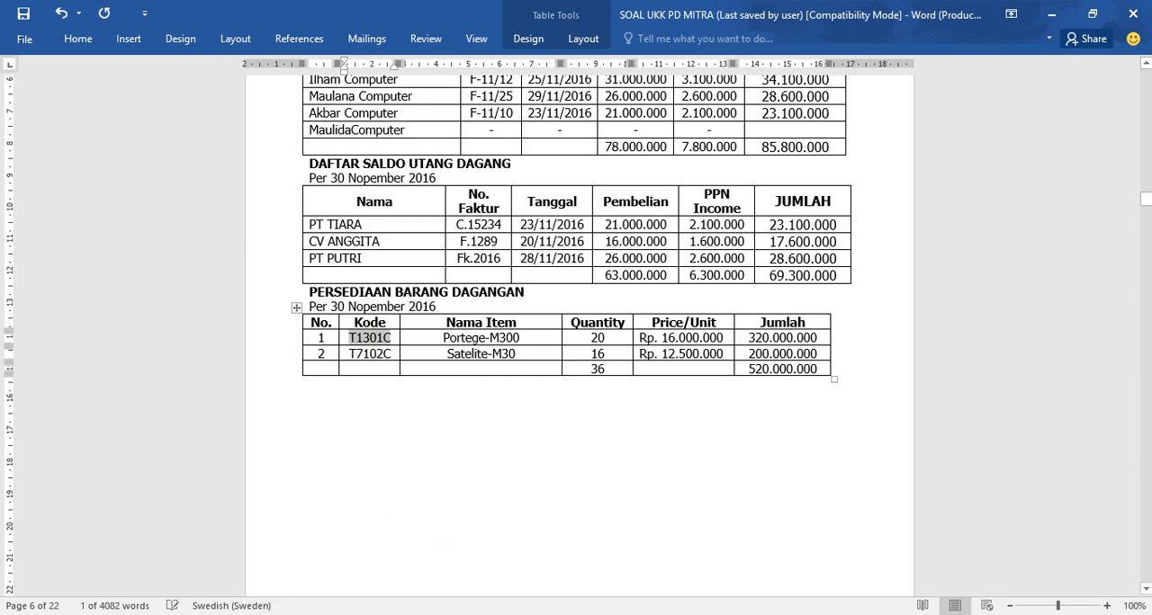
key("alt+Tab")
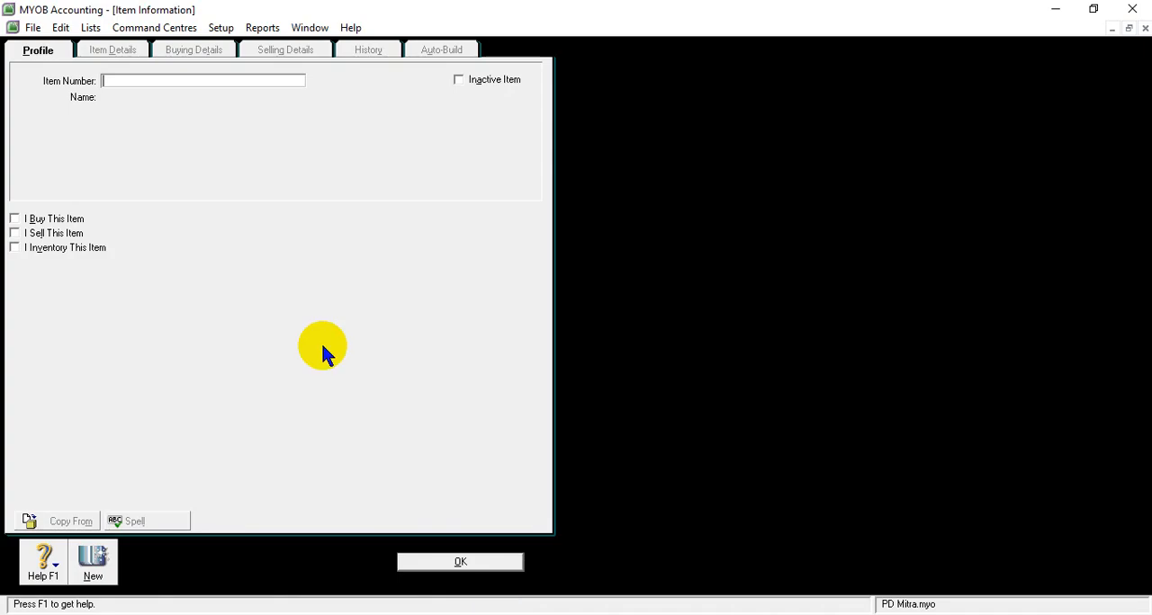
right_click(138, 80)
left_click(174, 149)
key("Tab")
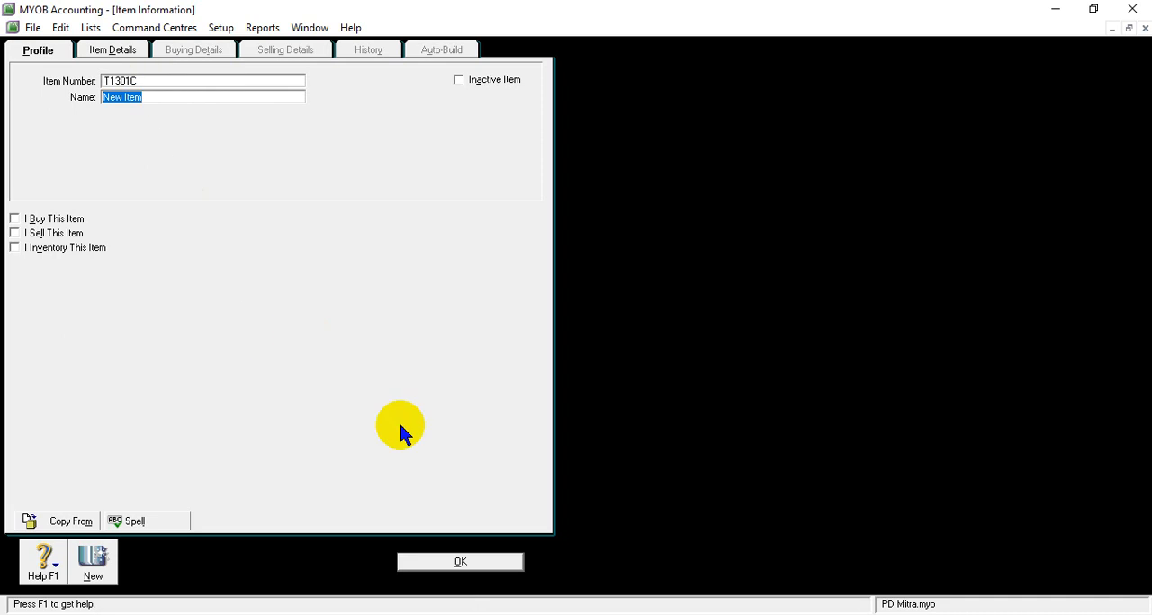
- Copy the name Portege-M300 from the Word inventory table and paste it as the name of item T1301C in MYOB Accounting
mouse_move(514, 587)
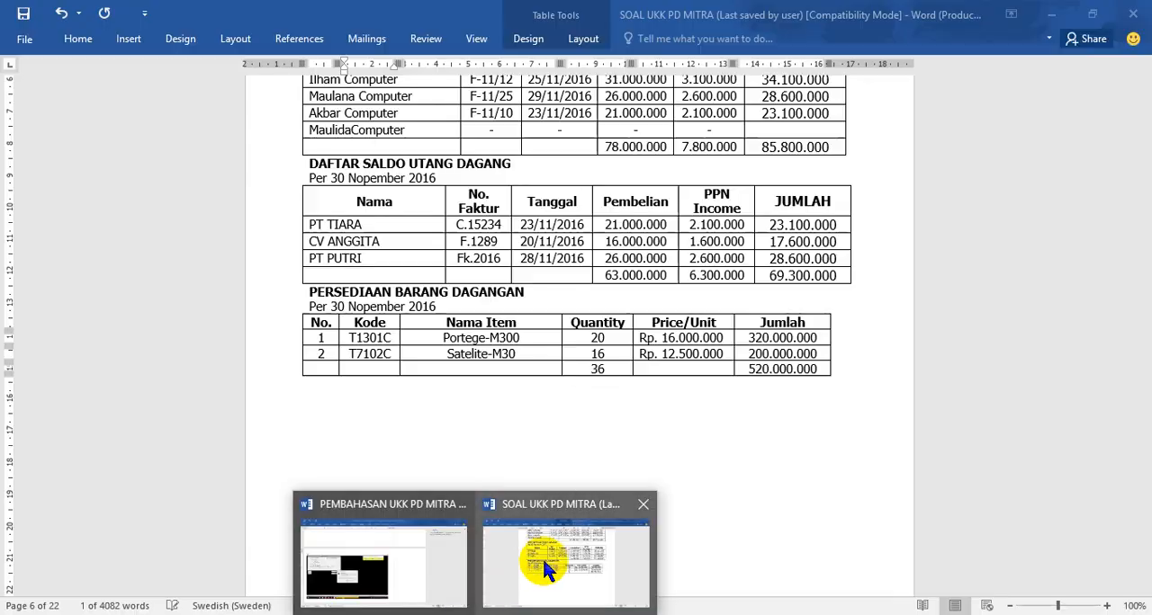
left_click(534, 562)
left_click_drag(442, 337, 519, 337)
key("ctrl+c")
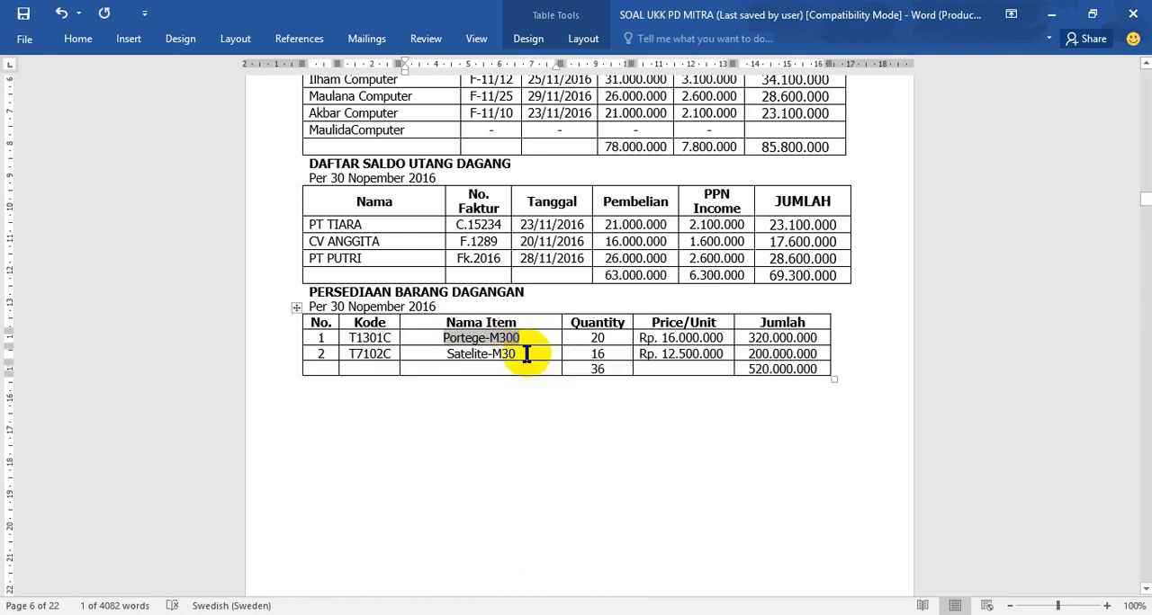
left_click(470, 614)
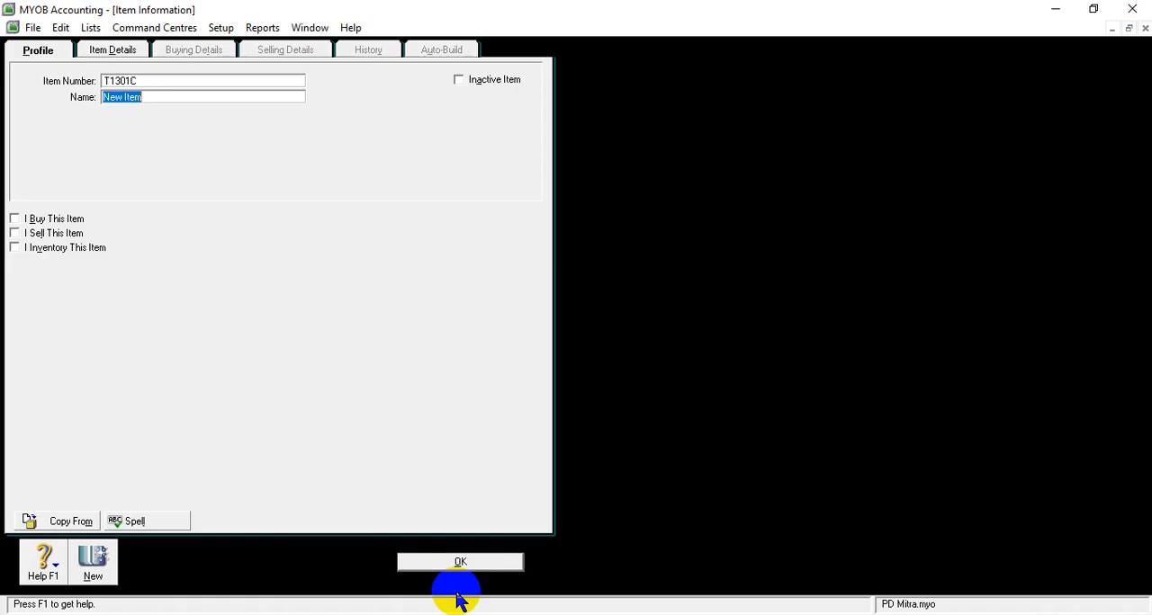
right_click(163, 94)
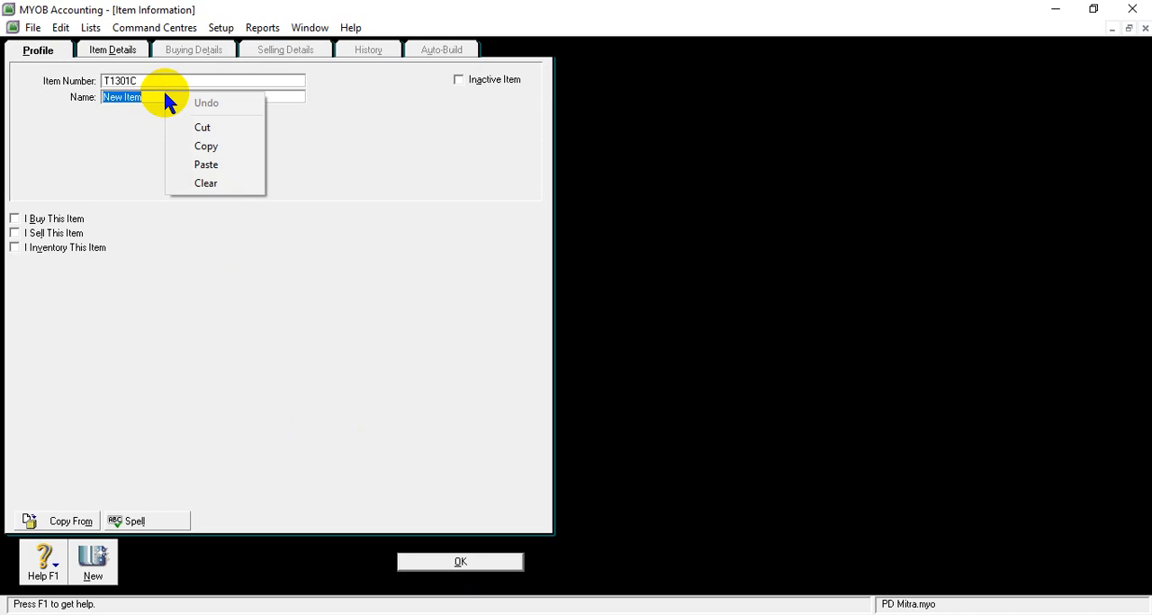
left_click(210, 165)
key("Tab")
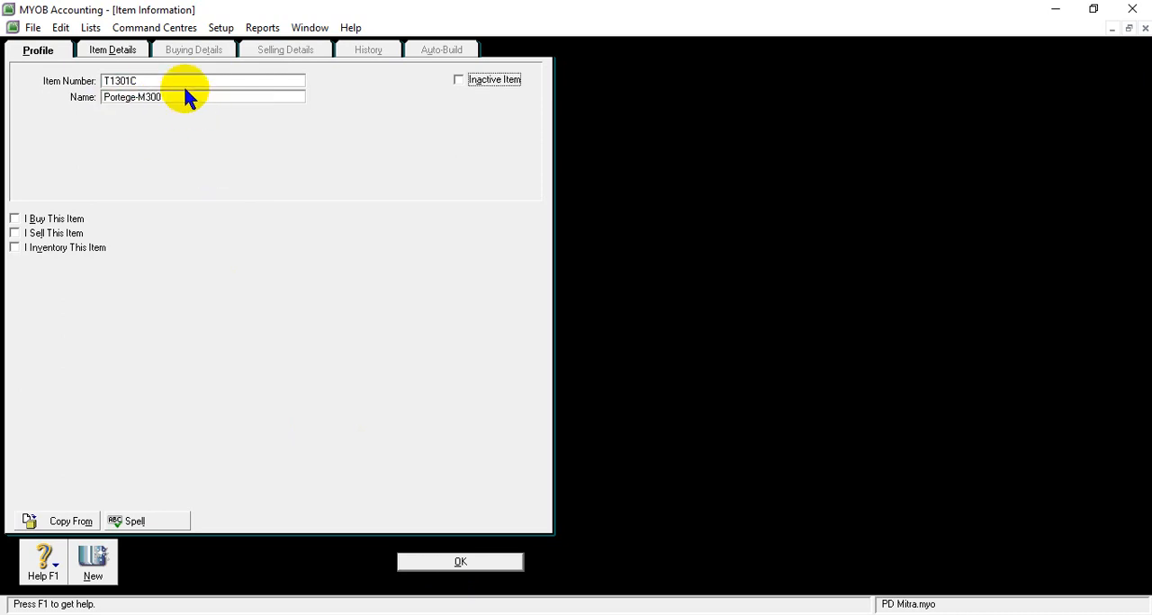
left_click(183, 94)
left_click(183, 94)
key("Tab")
key("Tab")
left_click(182, 95)
left_click(182, 95)
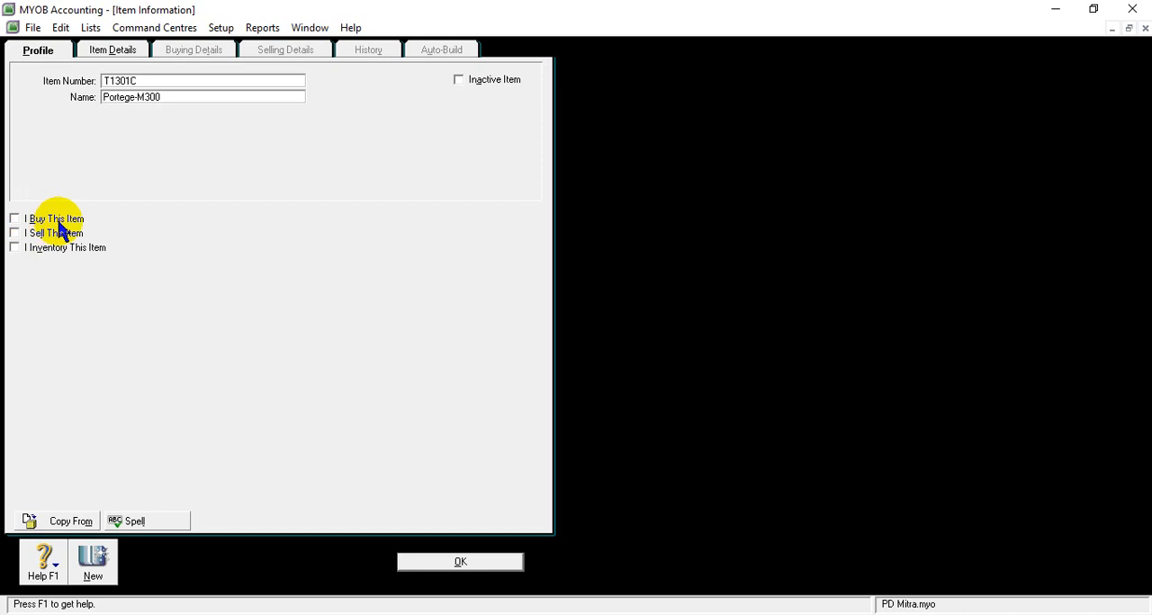
- Mark item T1301C as bought, sold and inventoried
left_click(13, 221)
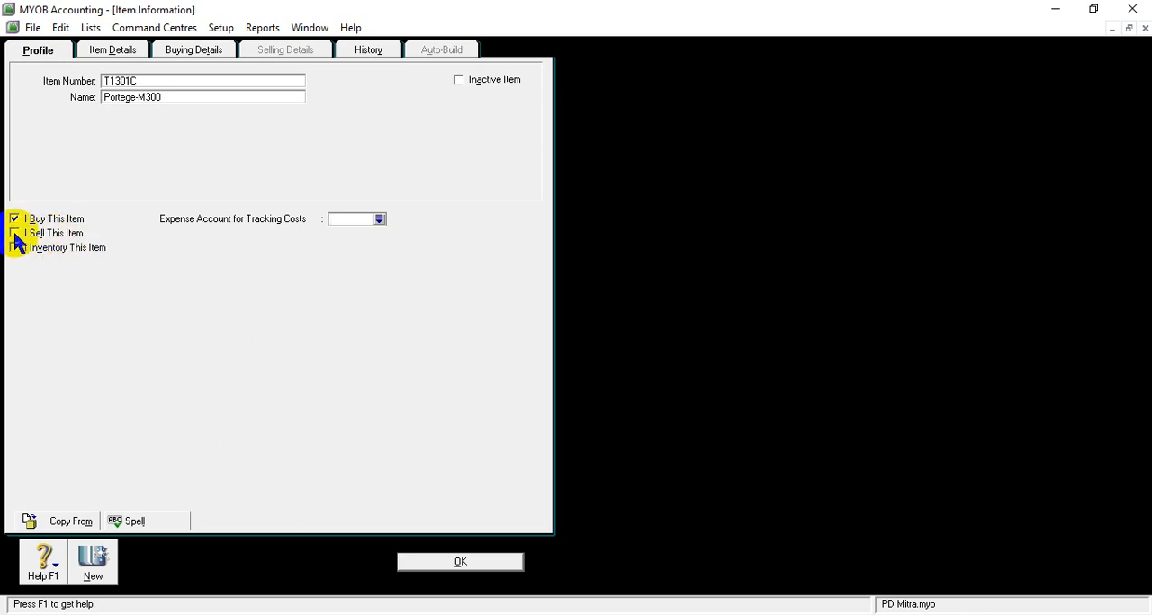
left_click(14, 236)
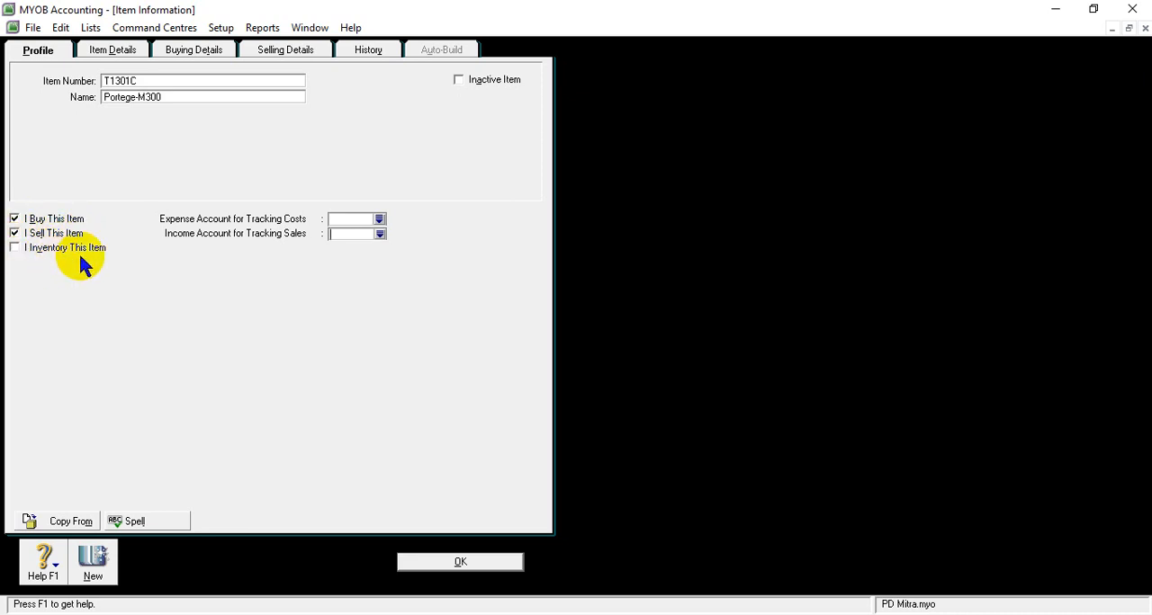
left_click(15, 248)
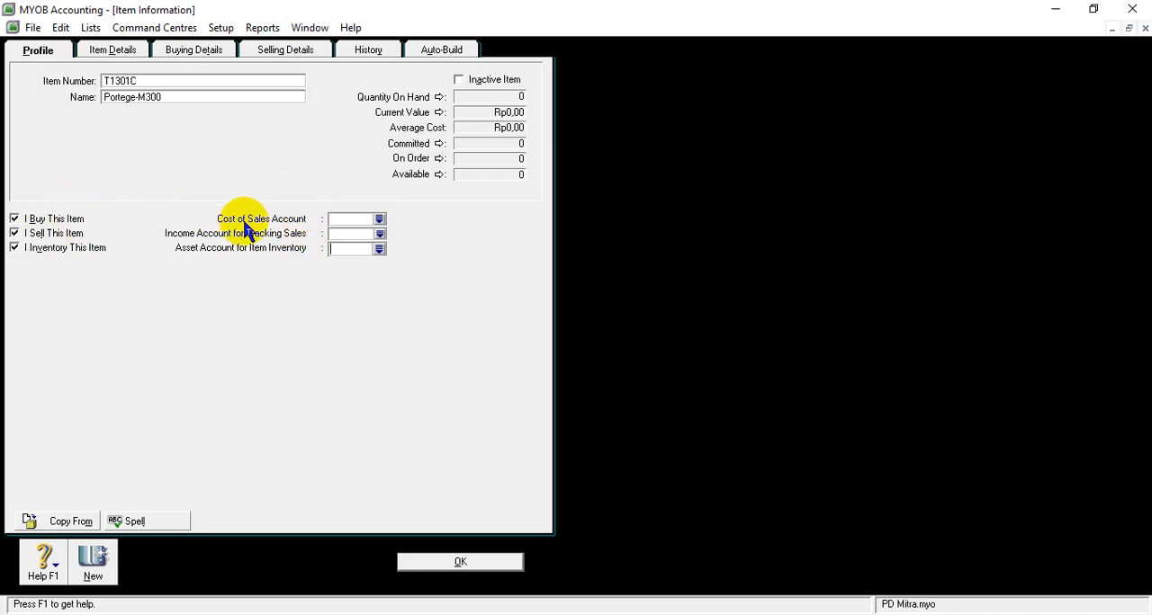
- Assign 5-1100 Cost of goods Sold as item T1301C's cost of sales account and 4-1100 Sales as its income account
left_click(378, 220)
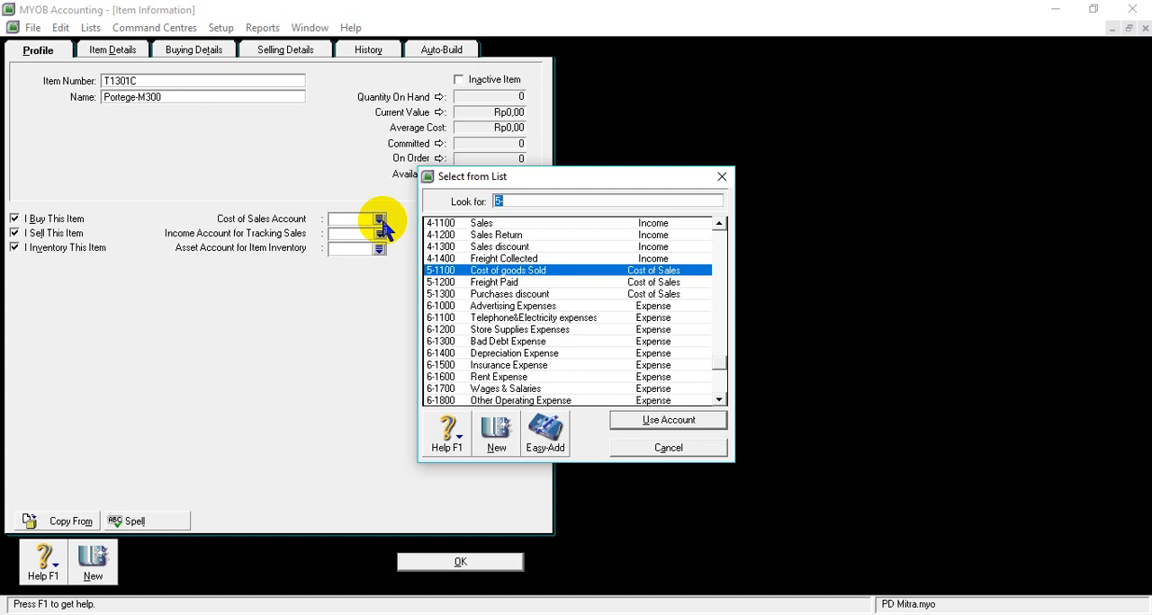
left_click(555, 273)
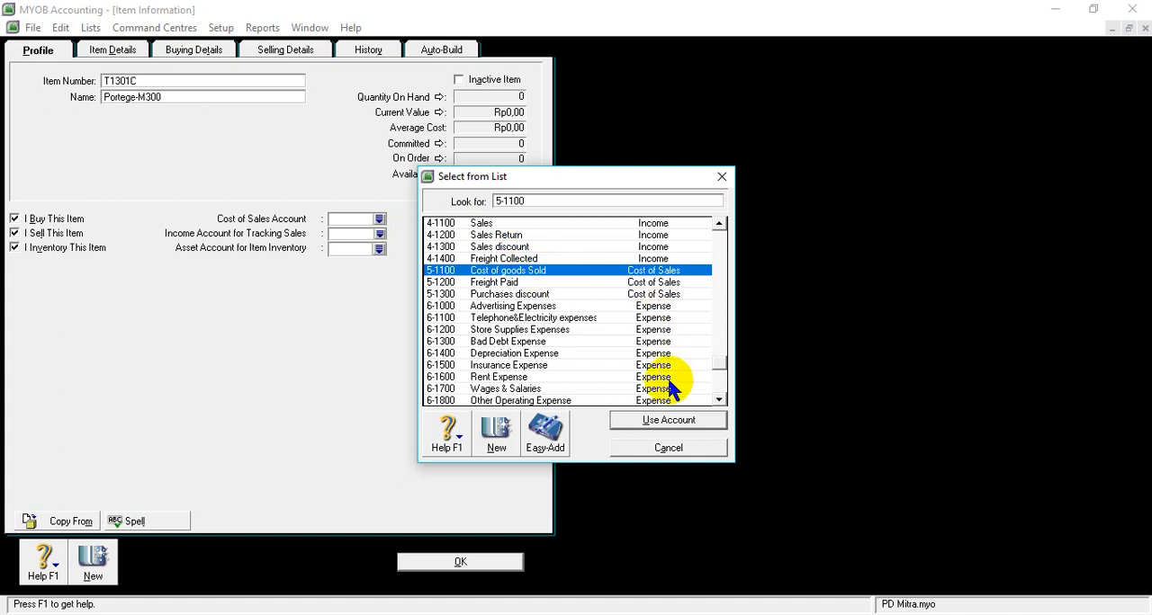
left_click(670, 420)
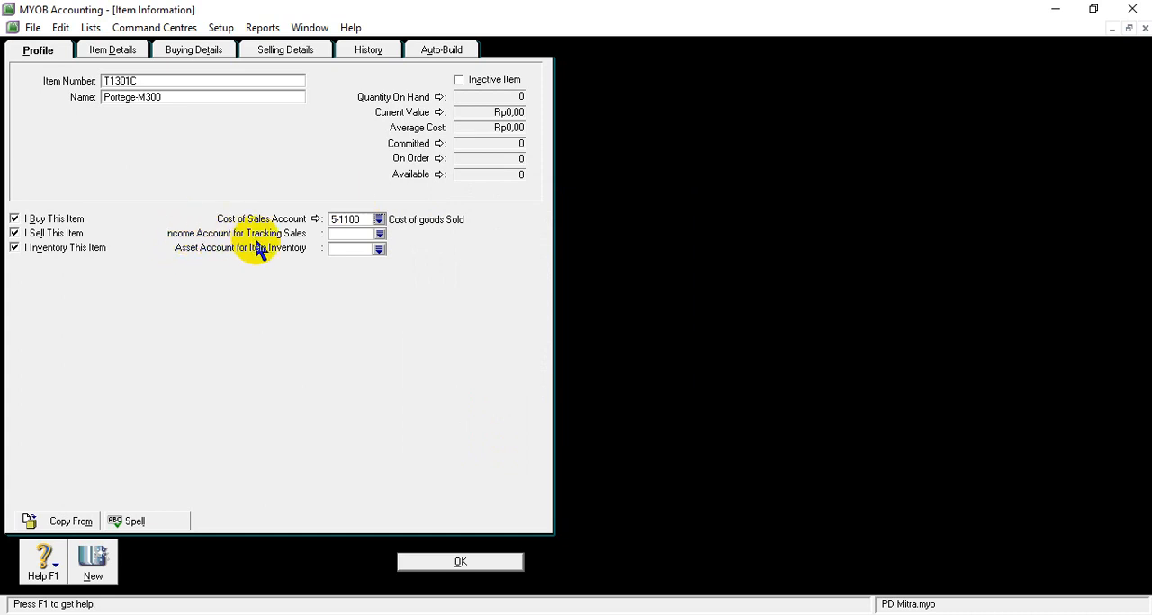
left_click(379, 234)
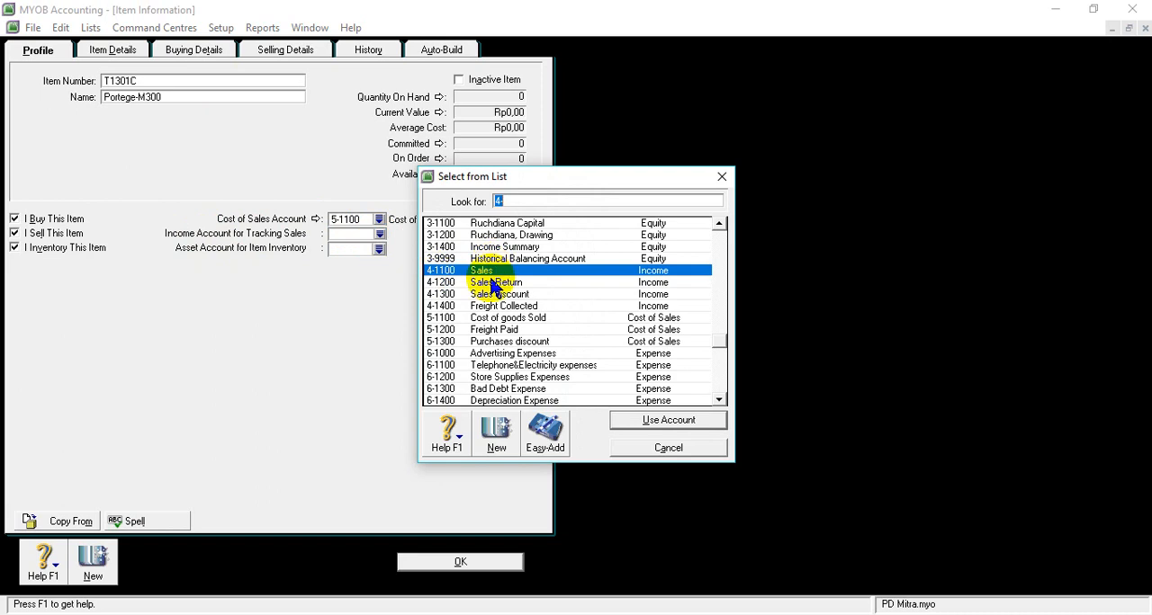
left_click(675, 423)
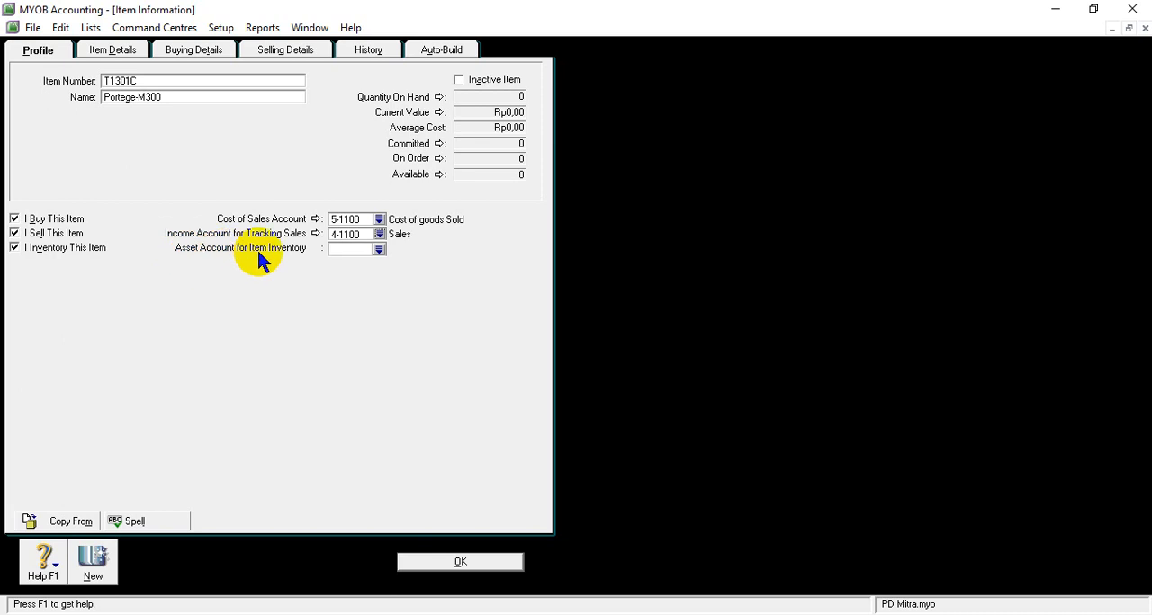
- Assign 1-1500 Merchandise Inventory as the asset account for item T1301C's inventory
left_click(378, 251)
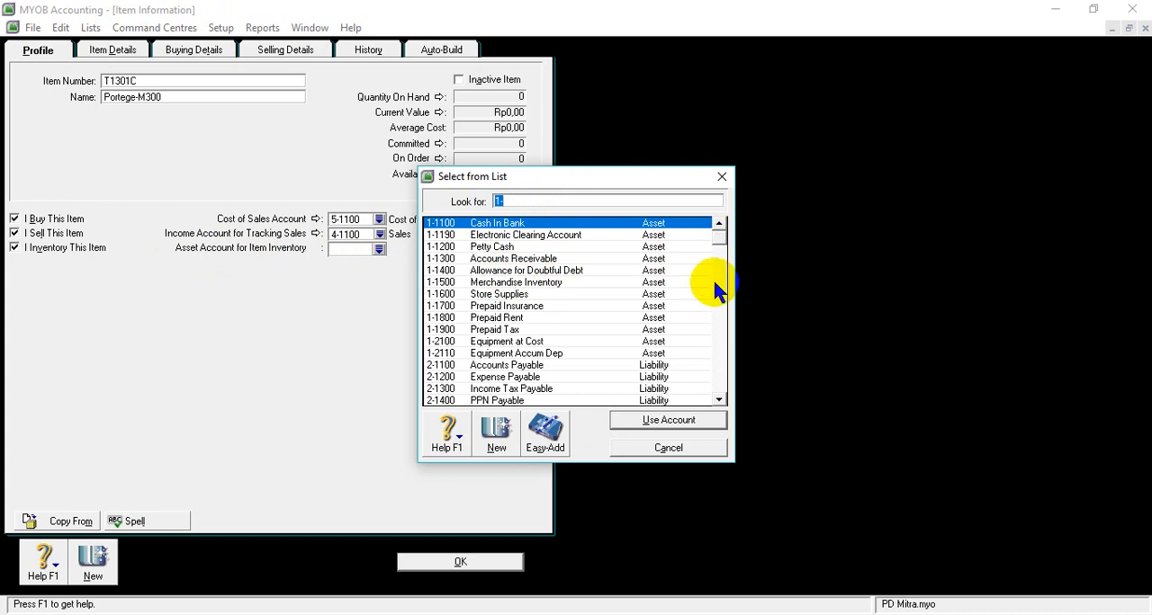
left_click(718, 401)
left_click(719, 401)
left_click(718, 401)
left_click(718, 401)
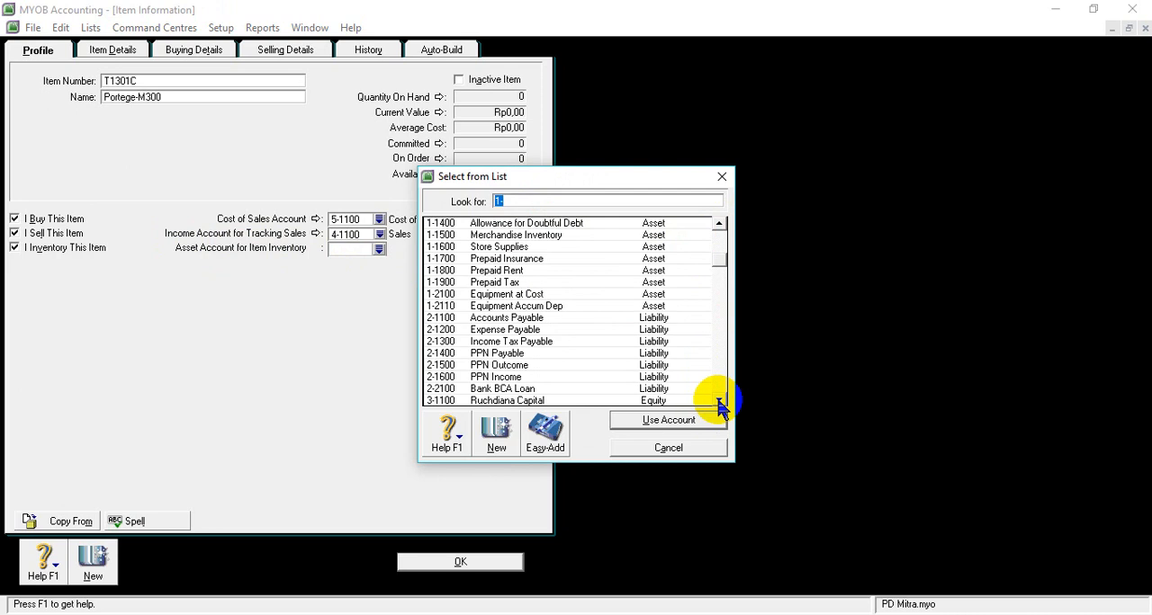
left_click(448, 235)
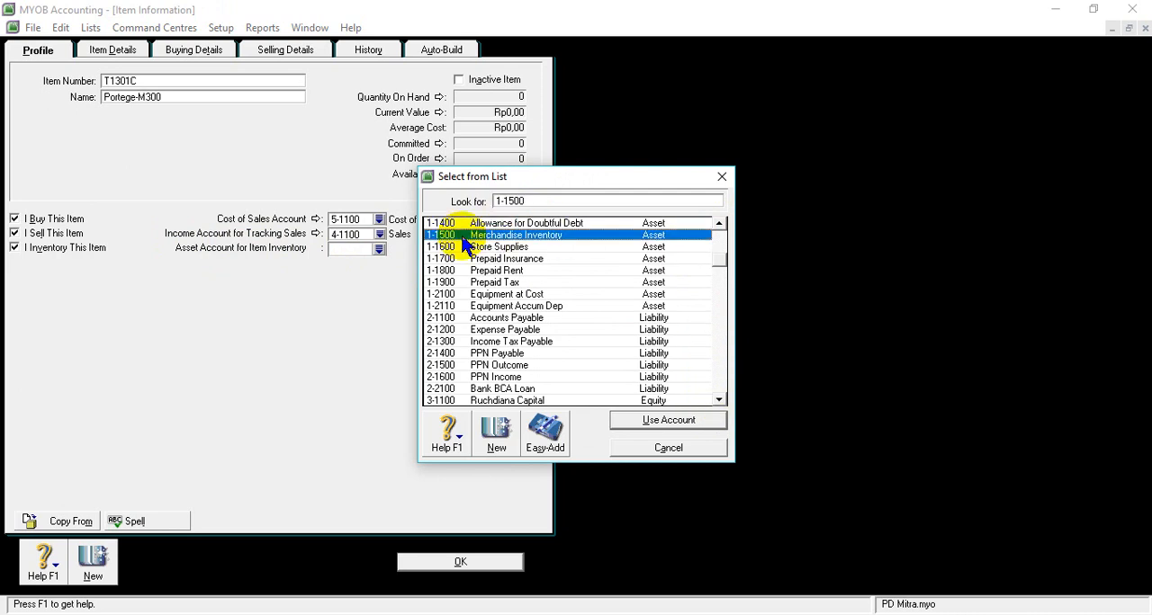
left_click(668, 423)
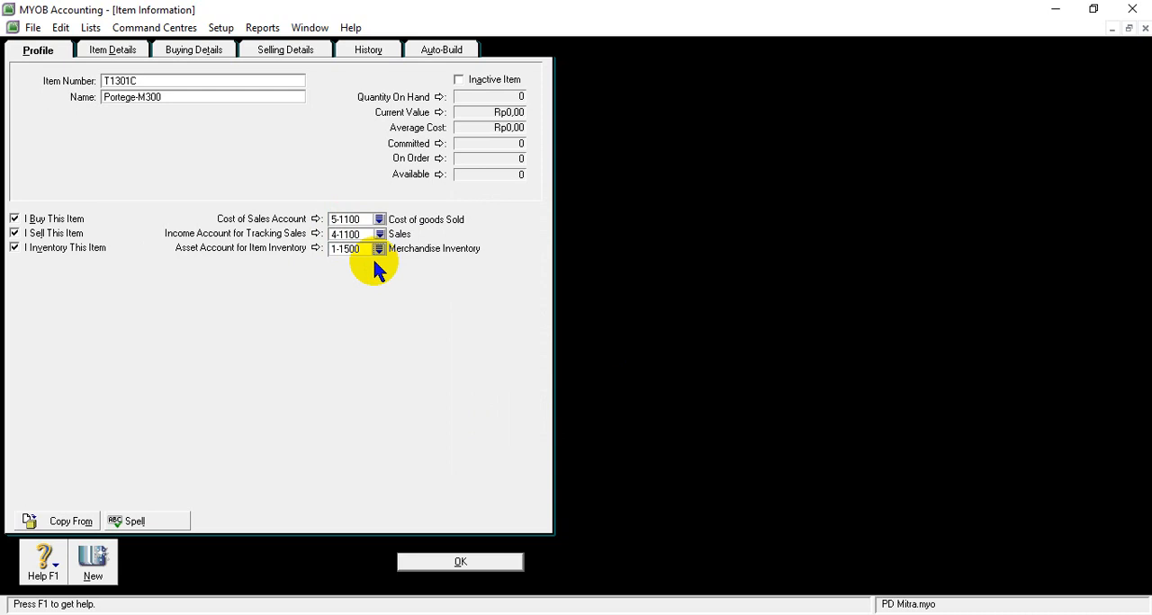
- Set item T1301C's selling unit of measure to UNIT and its tax code when sold to PPN
left_click(456, 558)
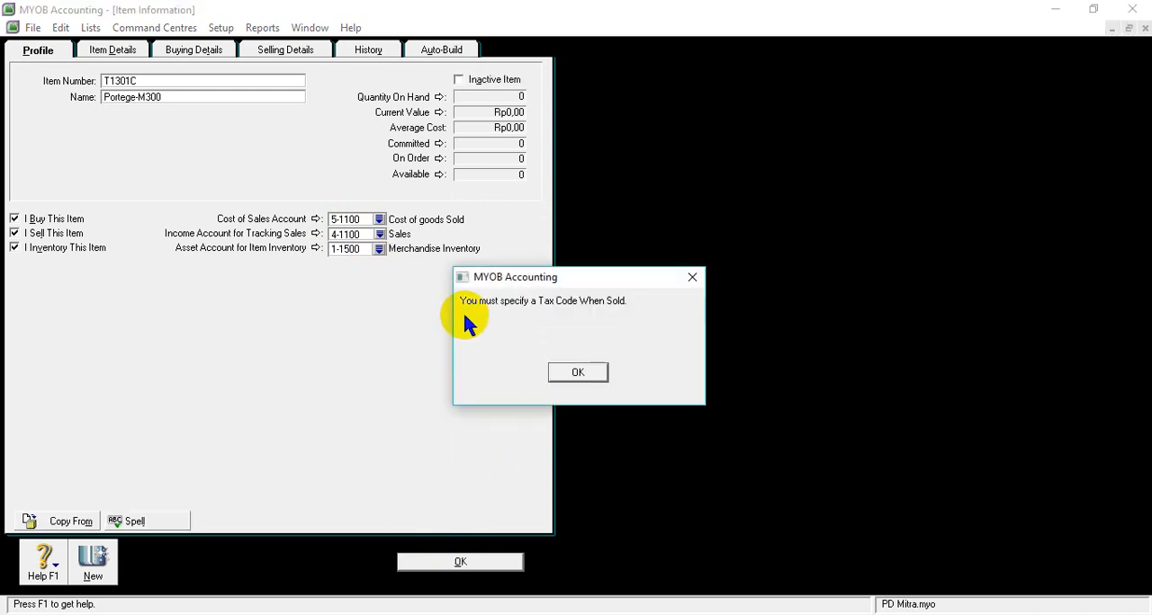
left_click(575, 373)
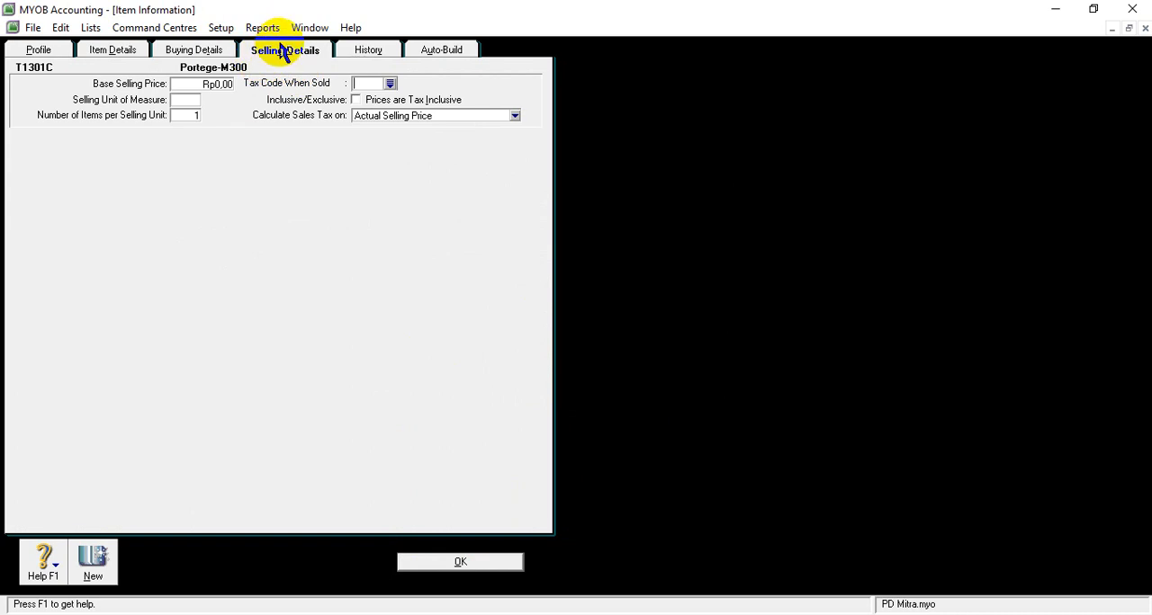
left_click(181, 102)
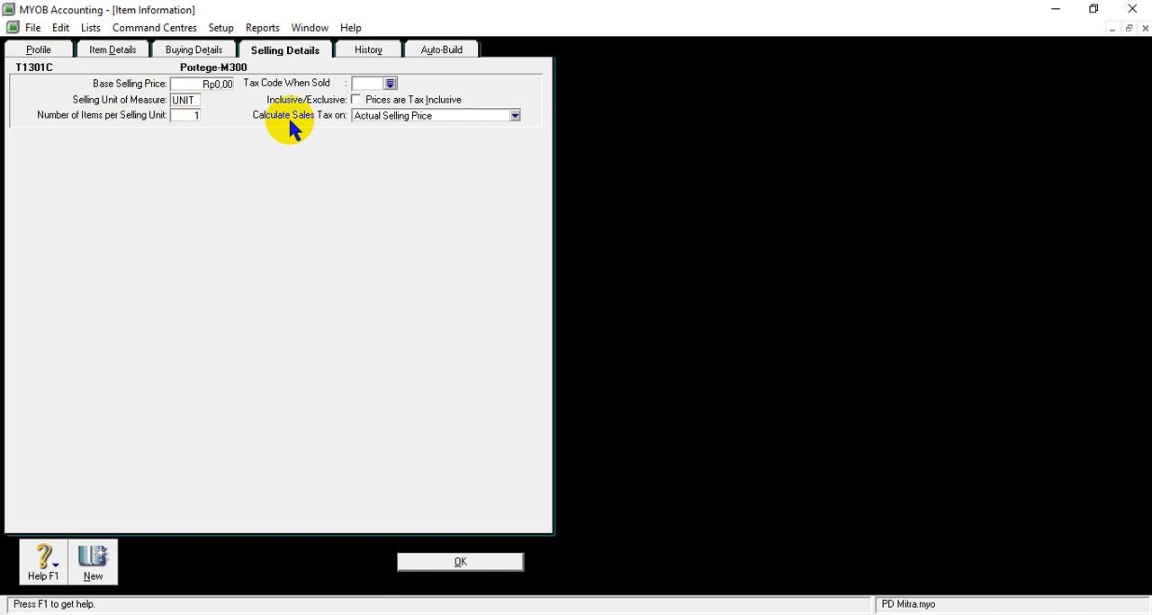
left_click(391, 85)
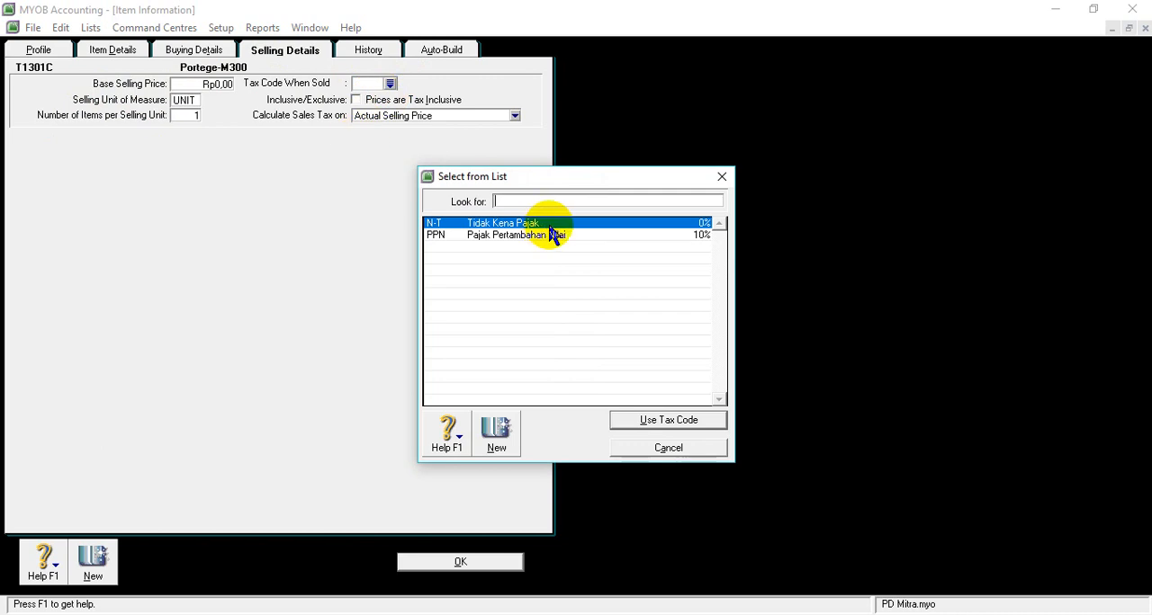
left_click(441, 235)
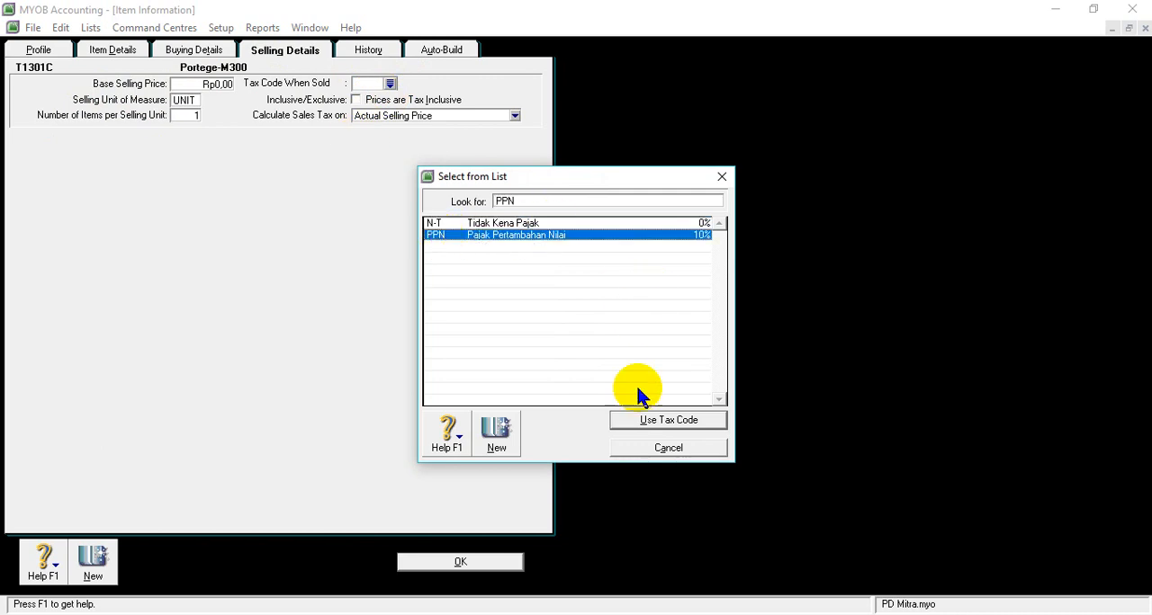
left_click(668, 420)
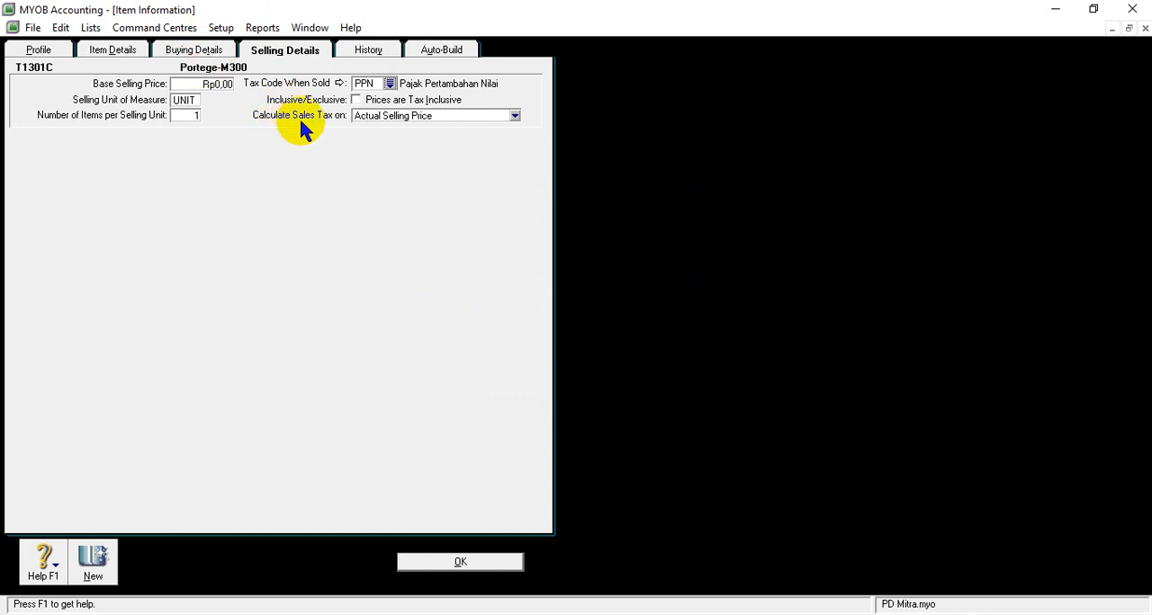
- Set item T1301C's buying unit of measure to UNIT and its tax code when bought to PPN, and save the item
left_click(200, 51)
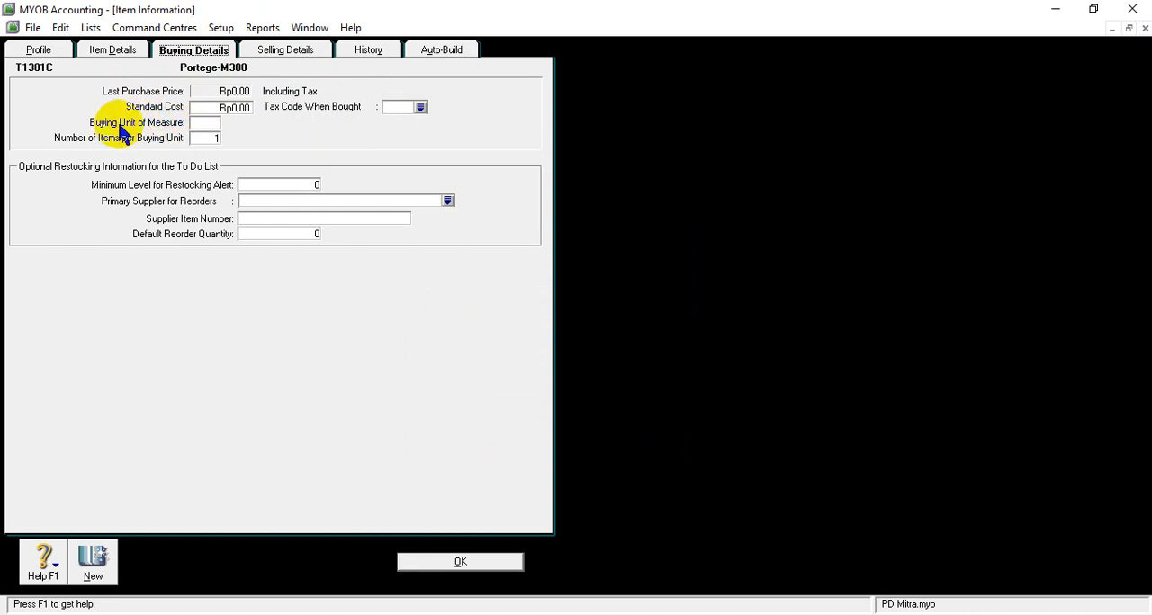
left_click(196, 122)
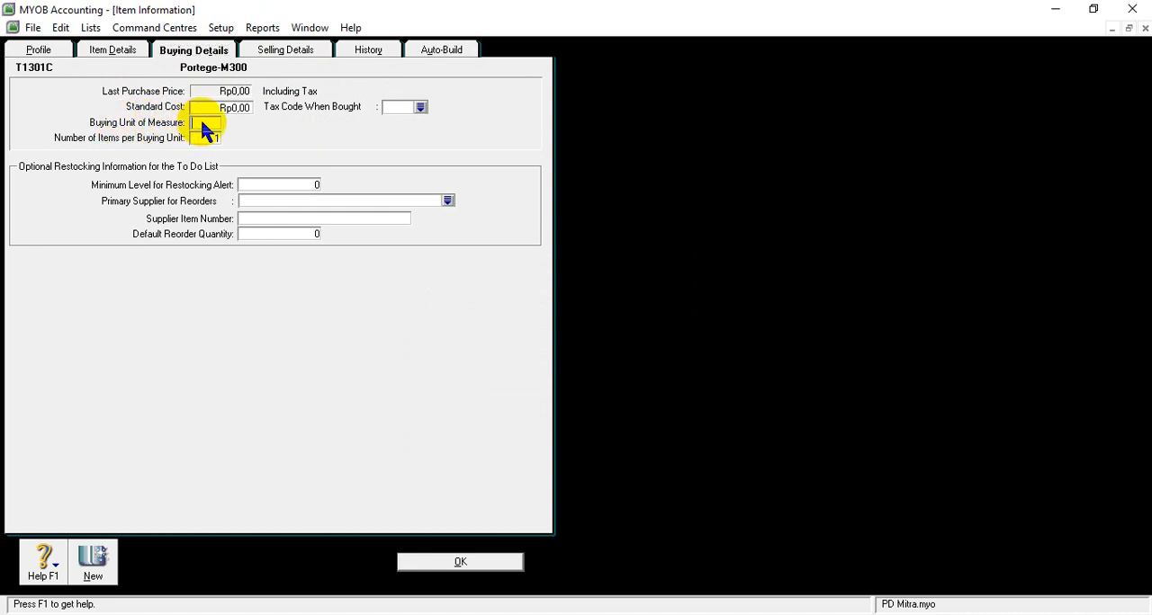
type("UNIT")
left_click(421, 107)
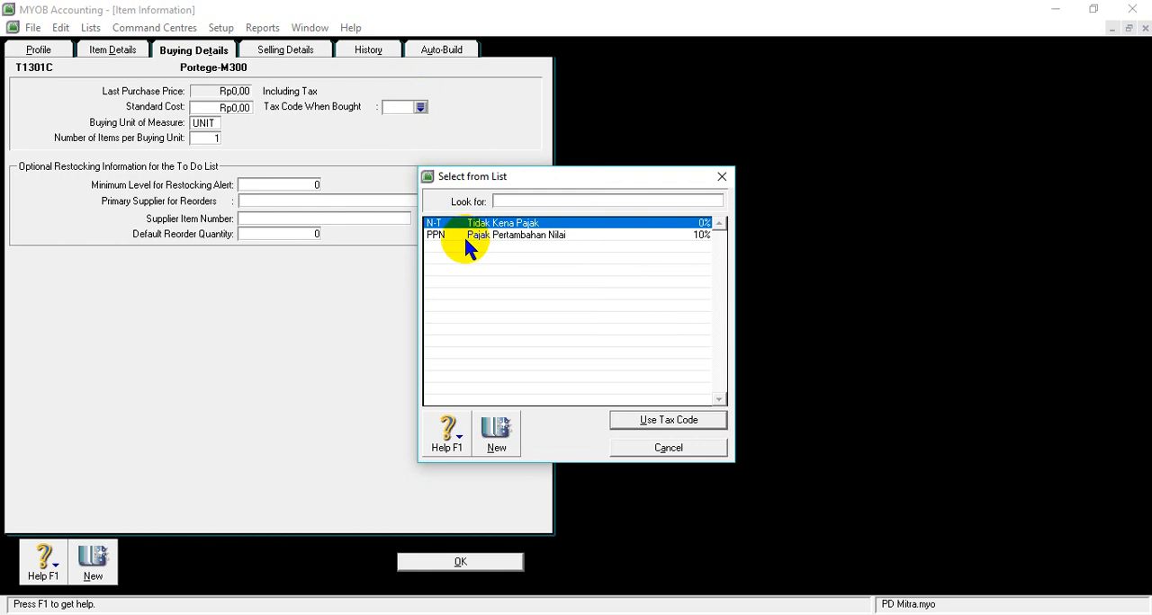
left_click(460, 232)
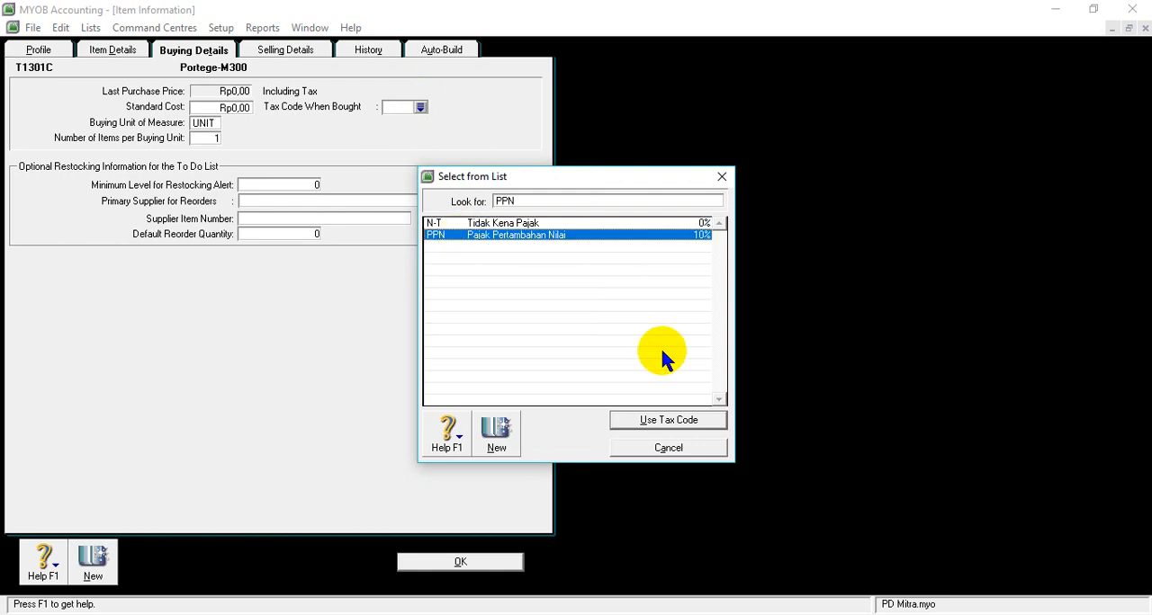
left_click(660, 423)
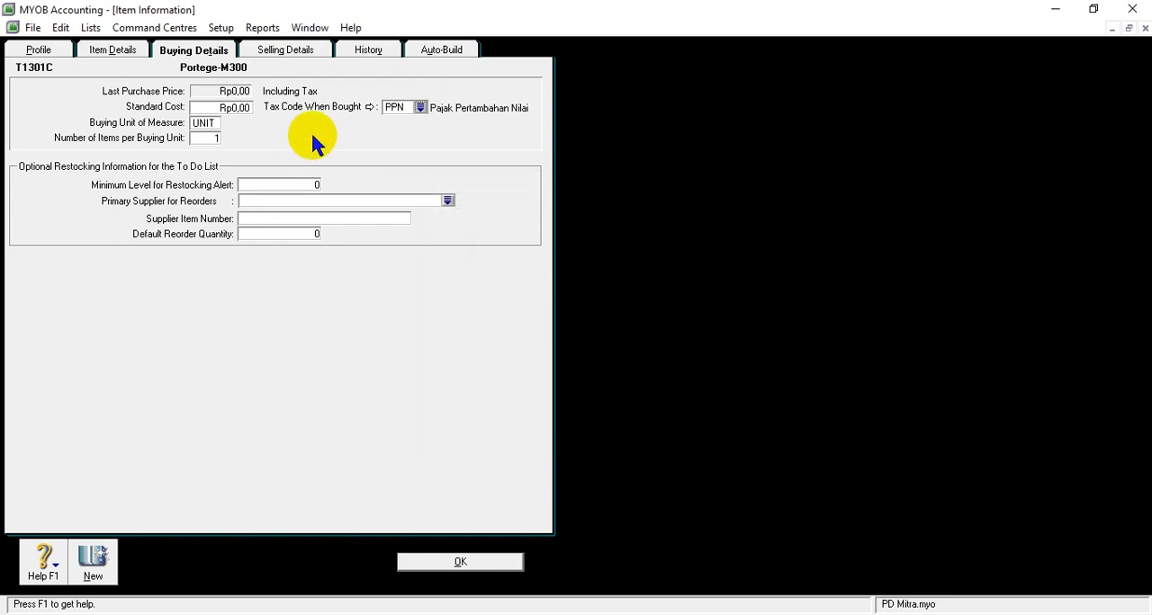
left_click(473, 567)
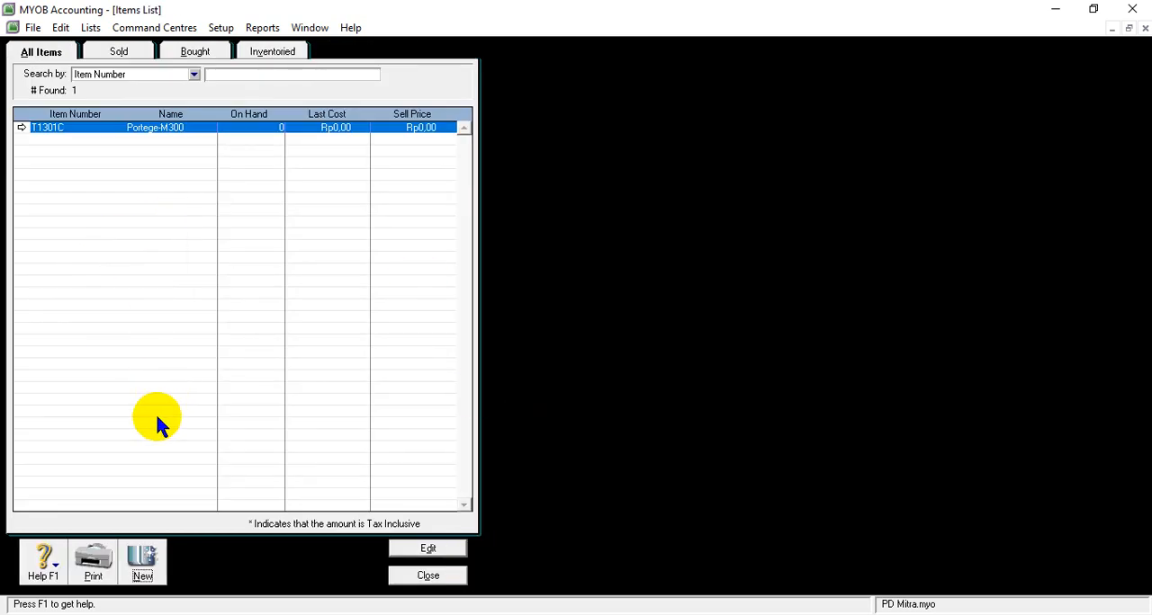
- Create a new item and give it the item number T7102C copied from the Word inventory table
left_click(146, 567)
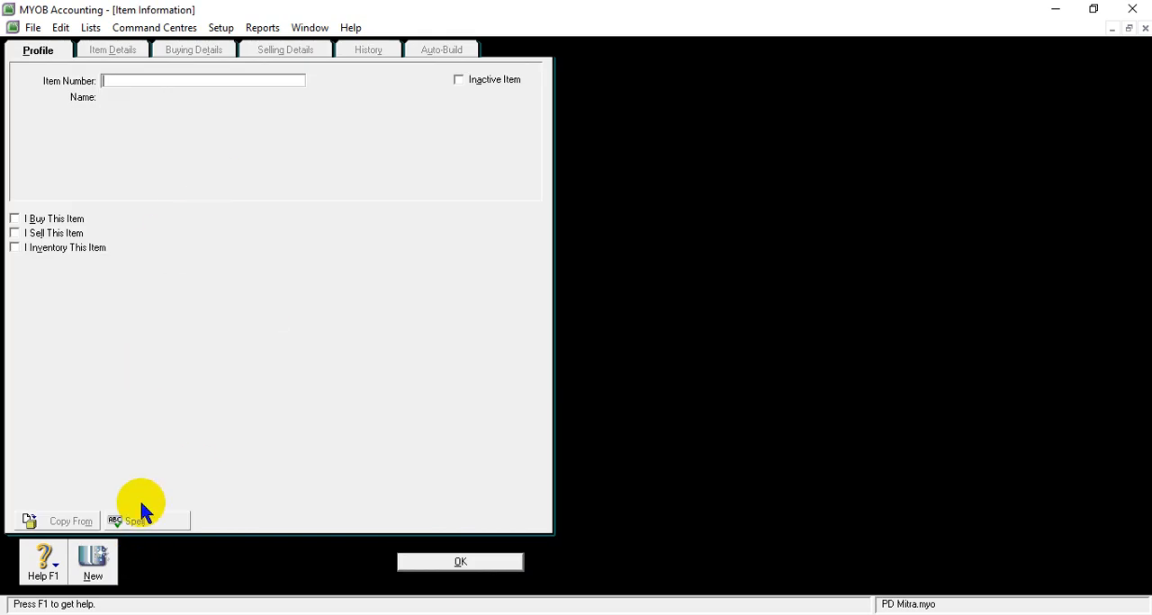
left_click(515, 614)
left_click(561, 586)
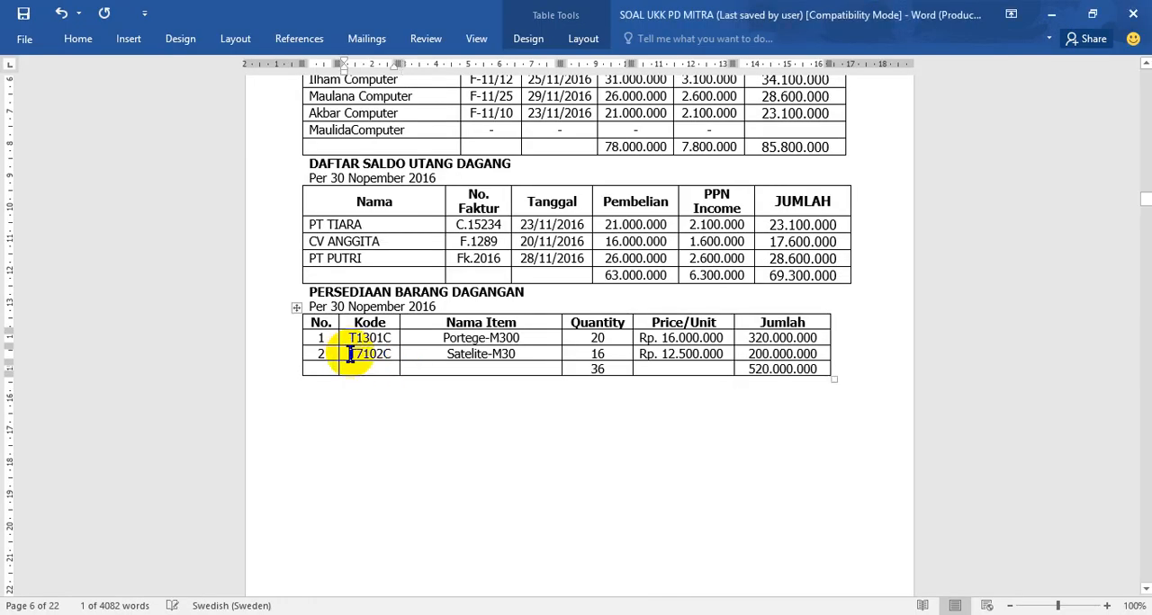
left_click_drag(347, 353, 396, 355)
key("ctrl+c")
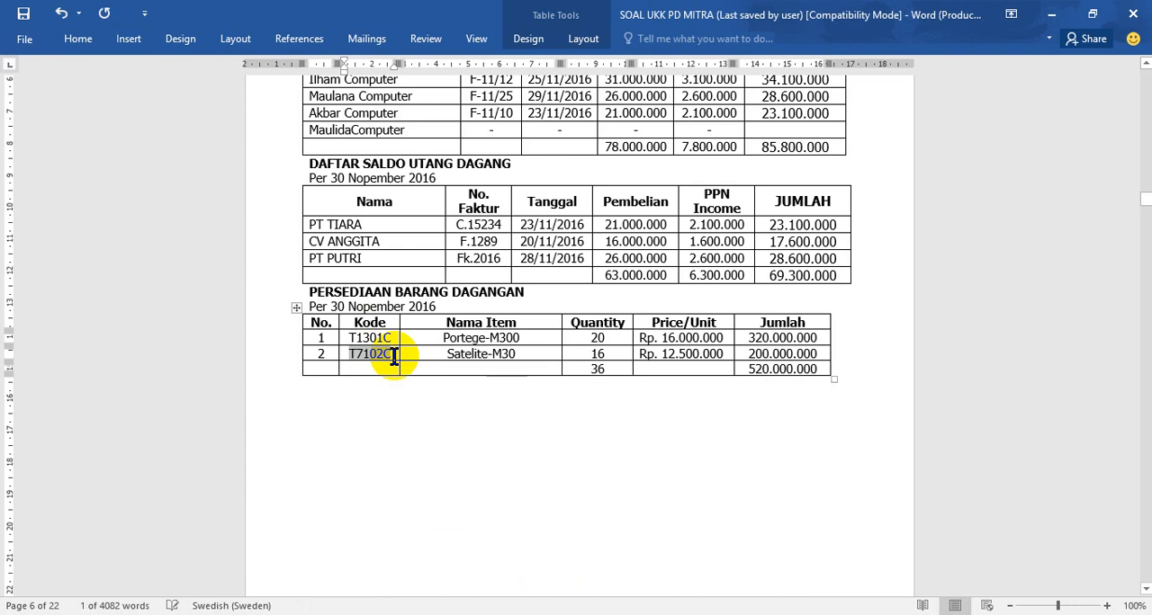
key("alt+Tab")
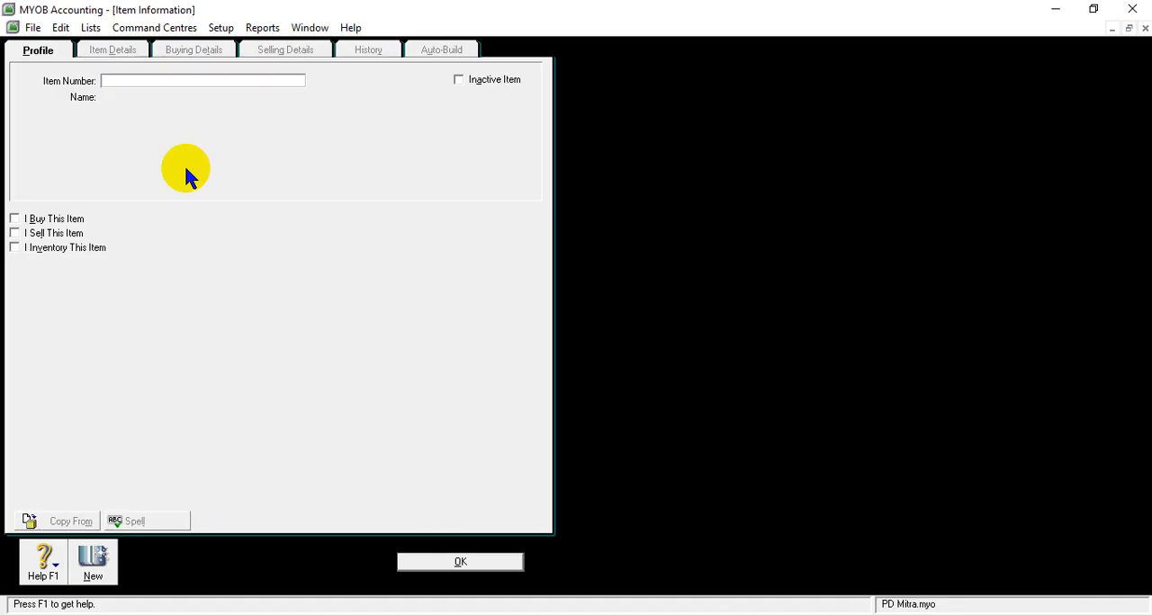
right_click(158, 80)
left_click(197, 150)
key("Tab")
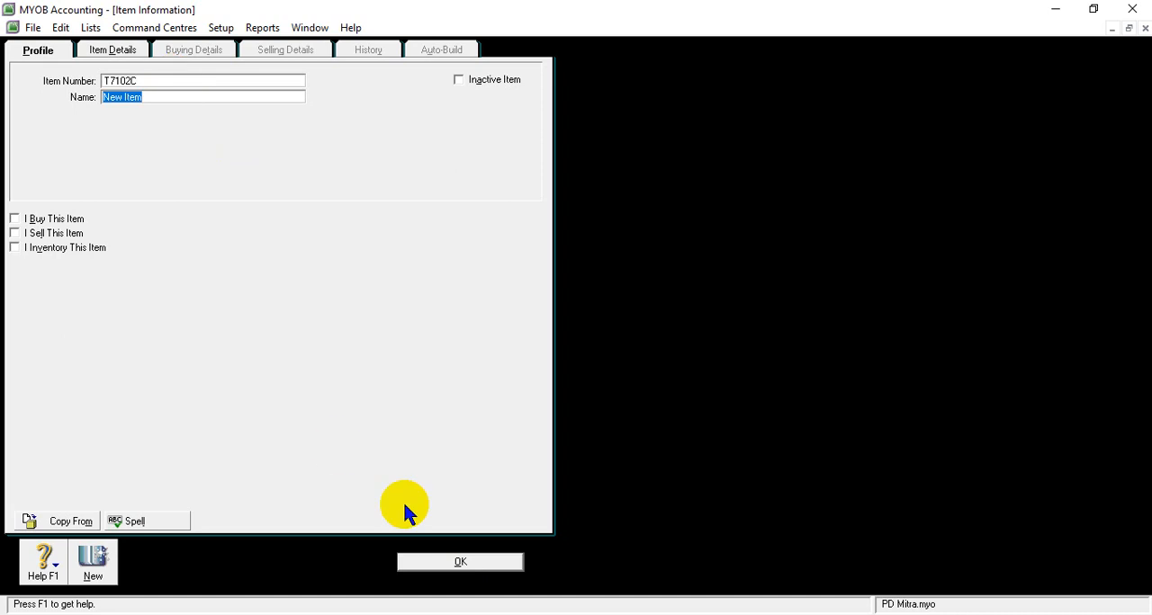
- Copy the name Satelite-M30 from the Word inventory table and paste it as item T7102C's name in MYOB Accounting
left_click(540, 585)
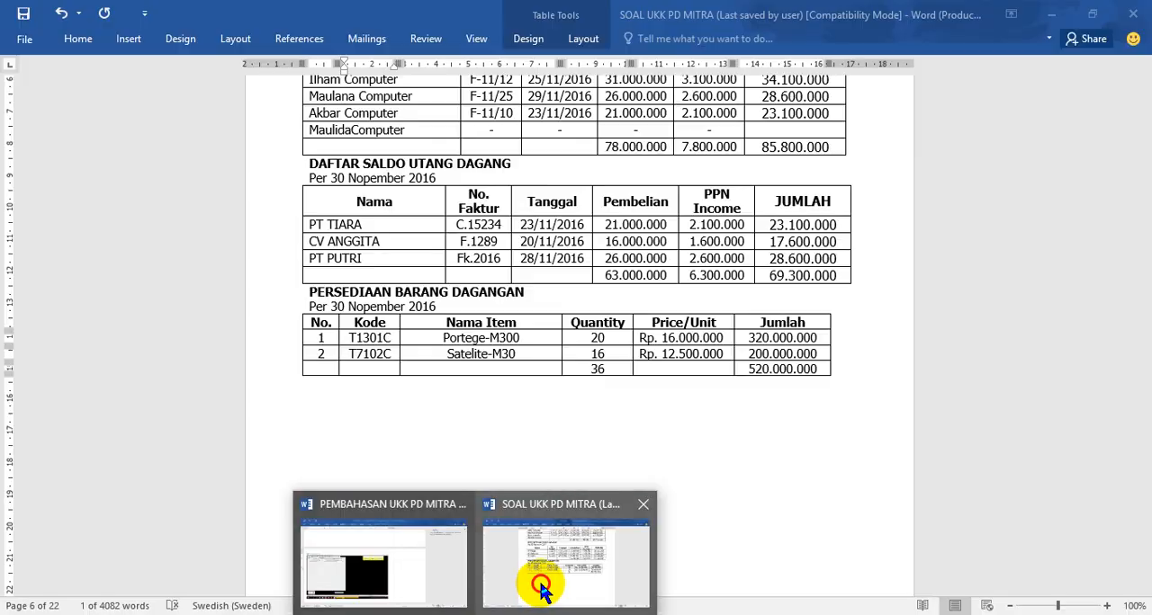
left_click_drag(446, 354, 517, 357)
key("ctrl+c")
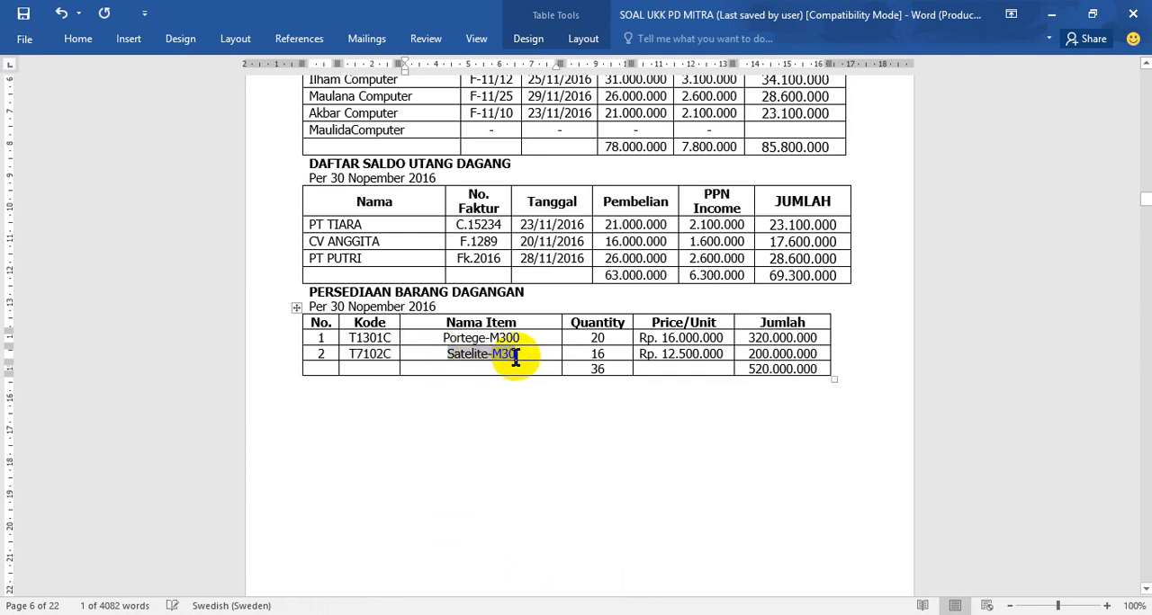
left_click(527, 613)
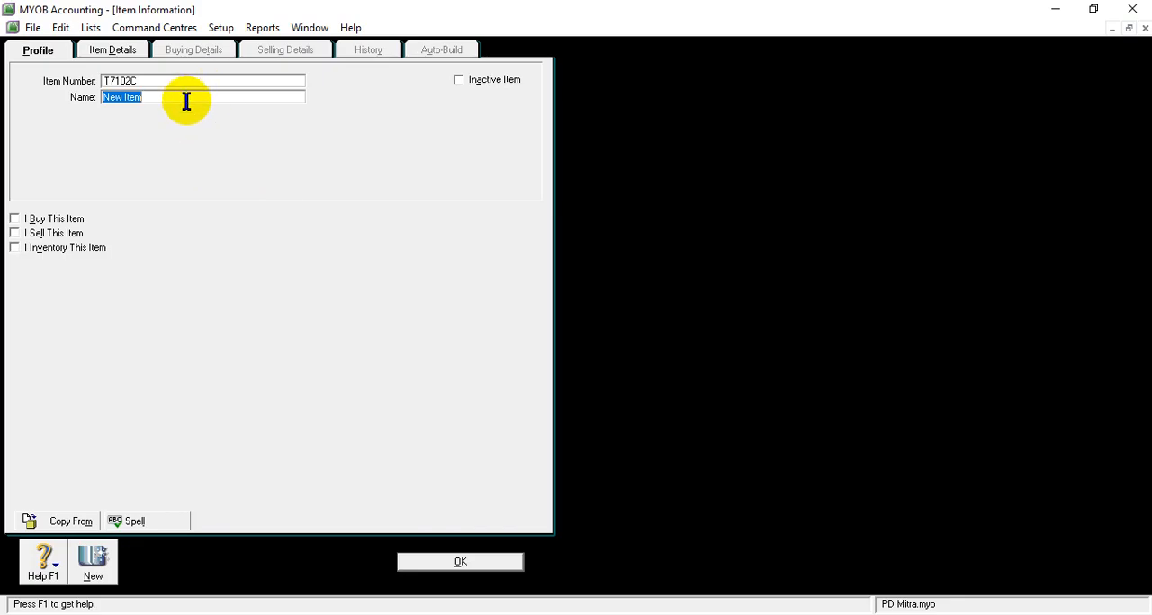
right_click(186, 99)
left_click(227, 175)
key("ctrl+v")
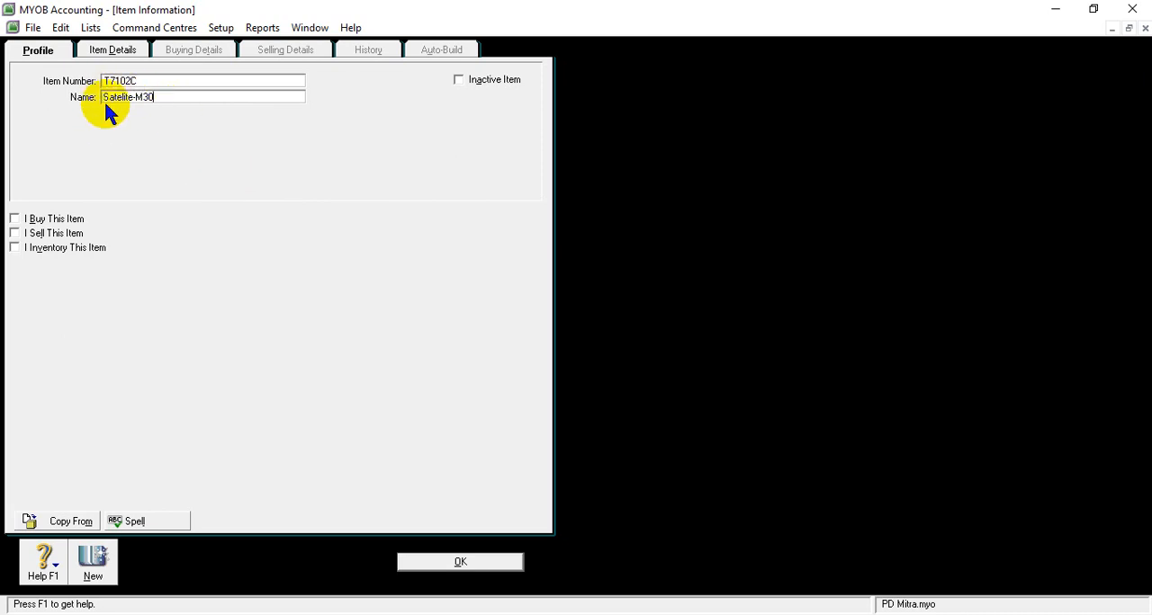
- Mark item T7102C as bought, sold and inventoried, and save it with the default linked accounts
left_click(14, 218)
left_click(14, 233)
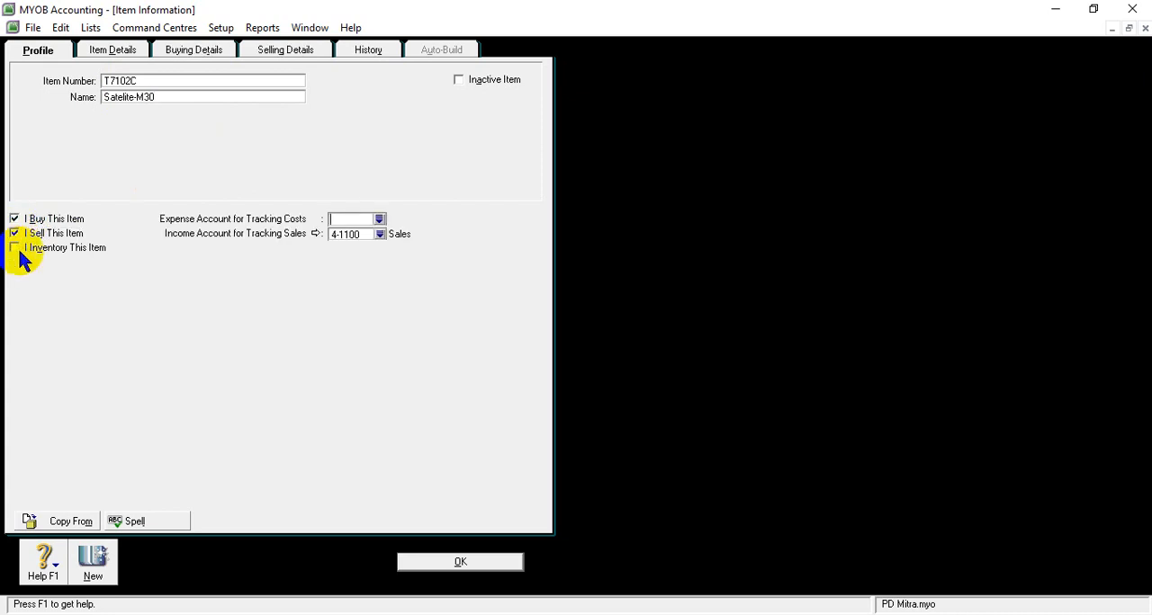
left_click(15, 249)
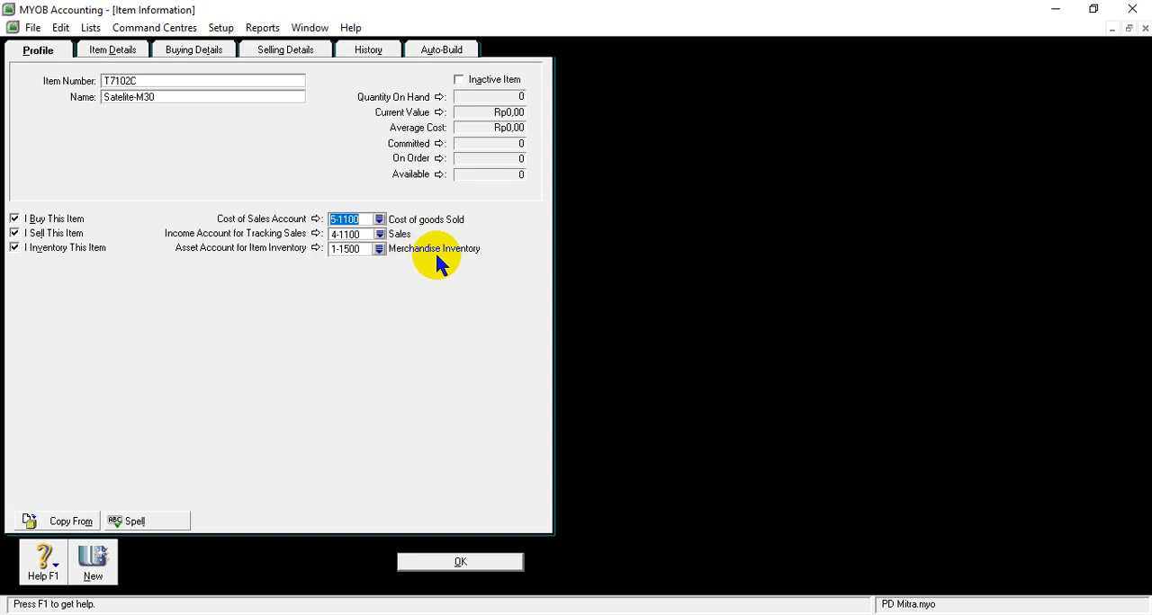
left_click(437, 561)
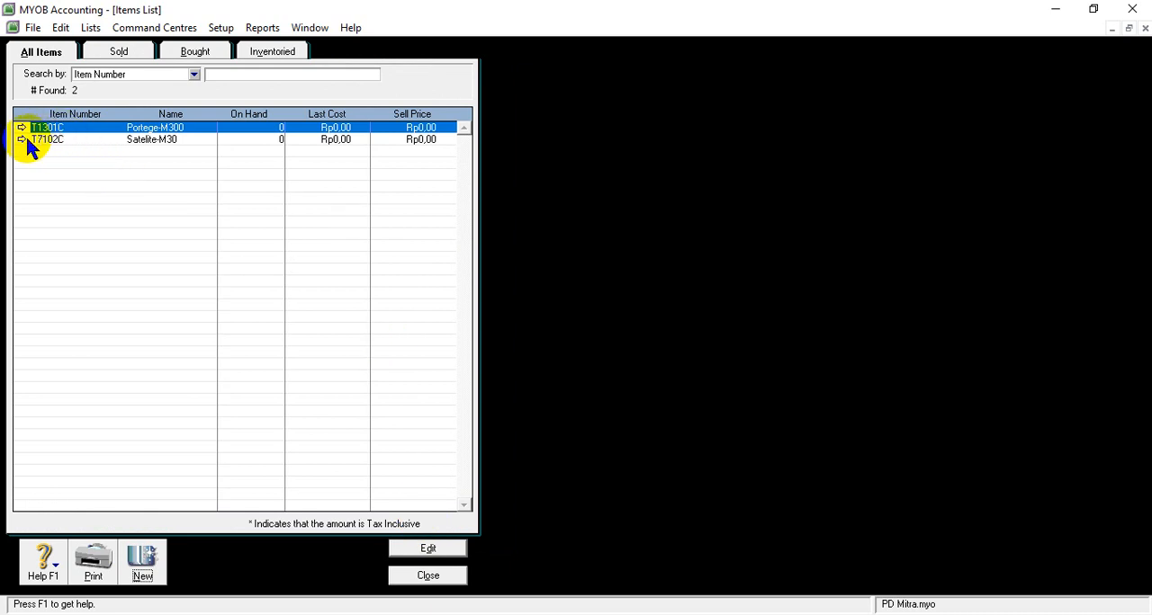
- Check item T7102C's selling and buying details for unit of measure and tax code, and close the items list
left_click(475, 614)
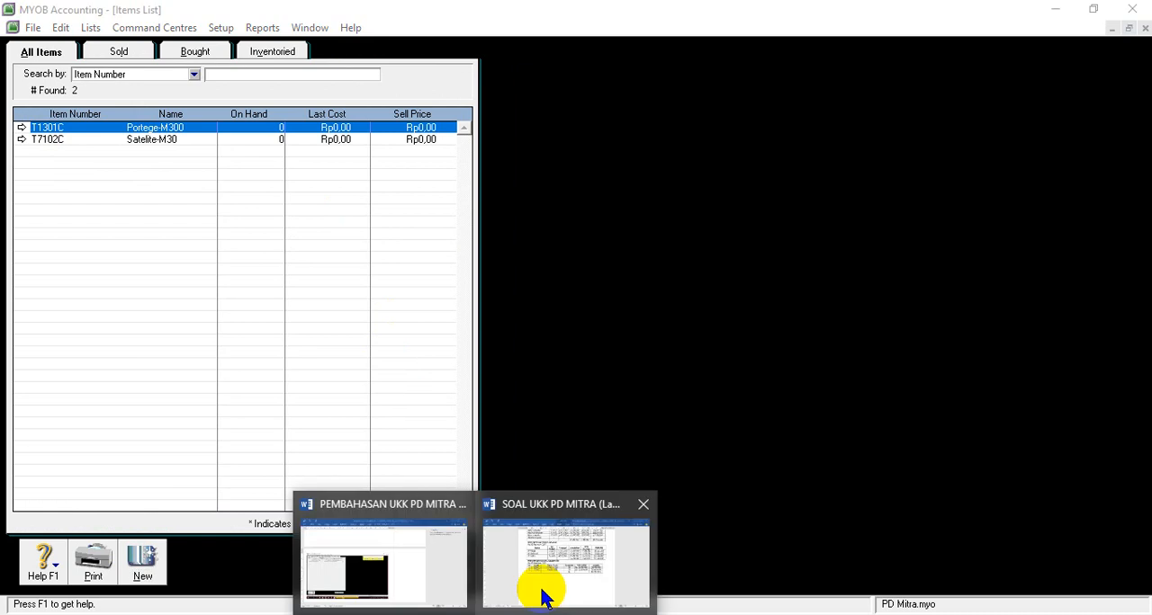
mouse_move(543, 596)
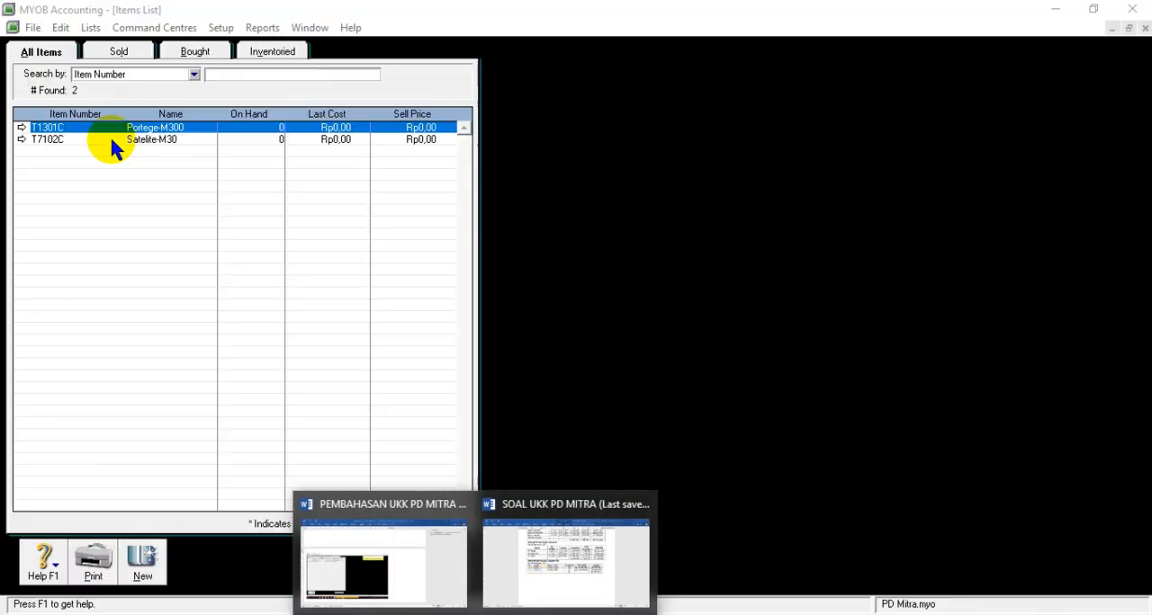
left_click(20, 140)
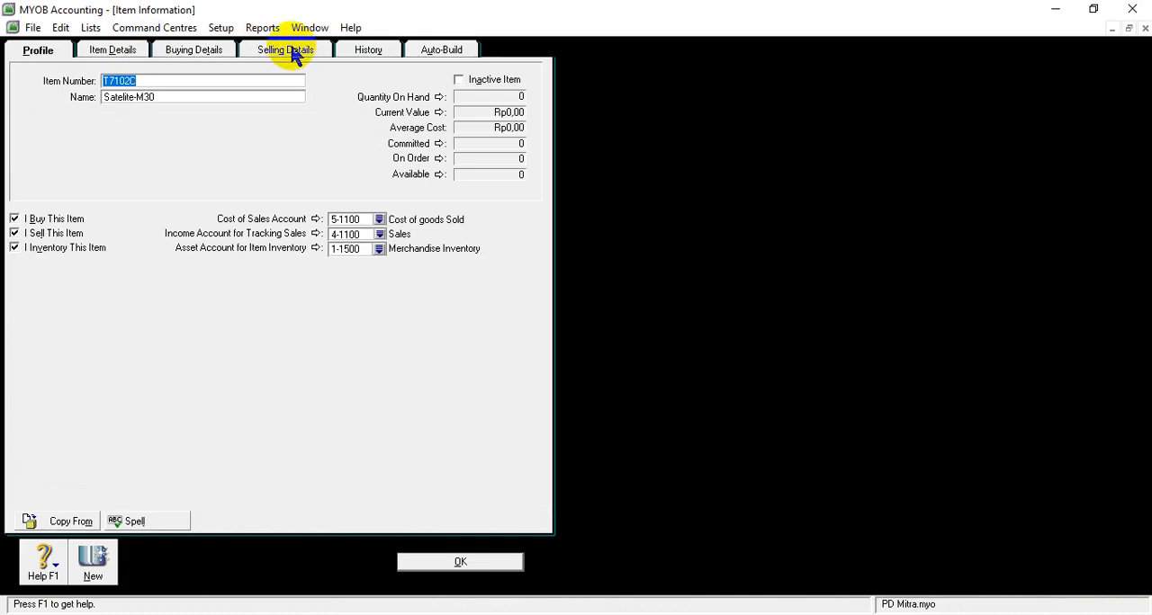
left_click(302, 55)
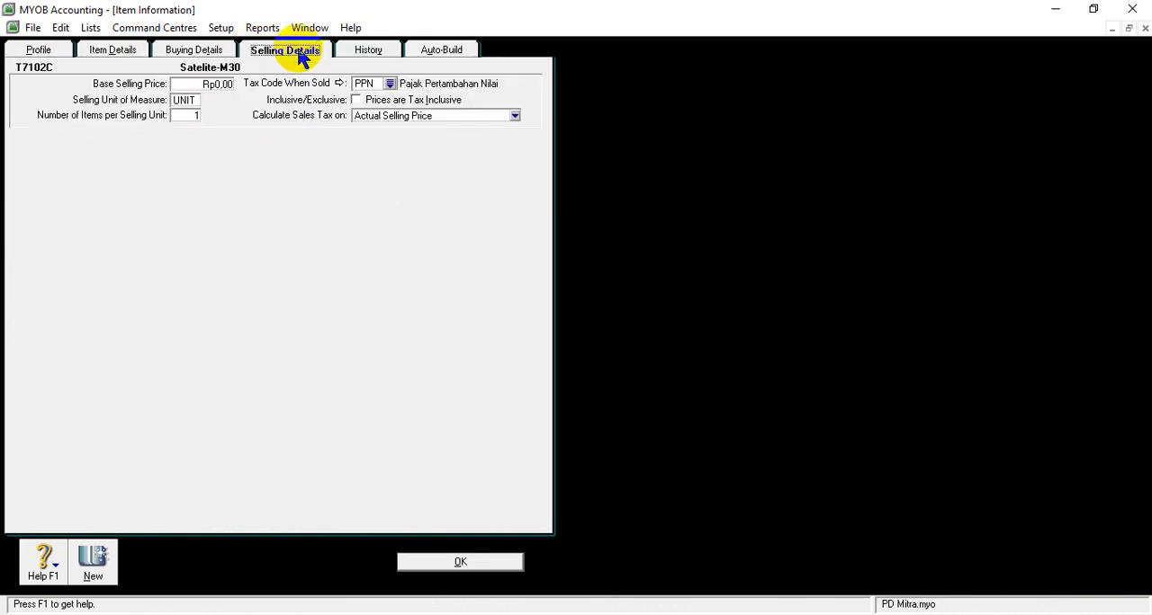
left_click(194, 54)
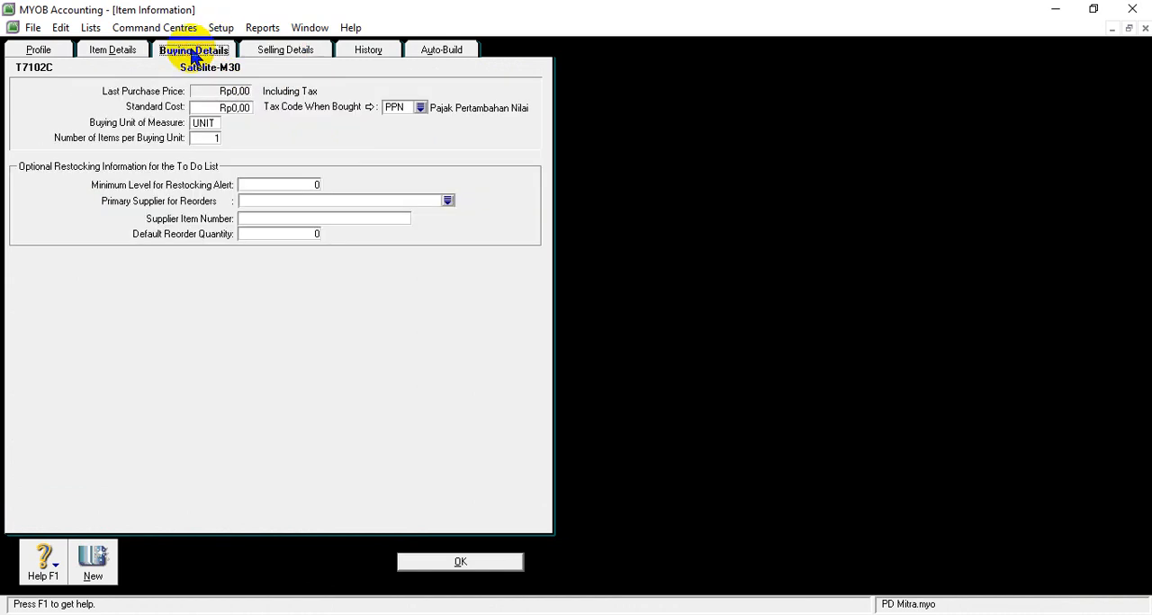
left_click(464, 560)
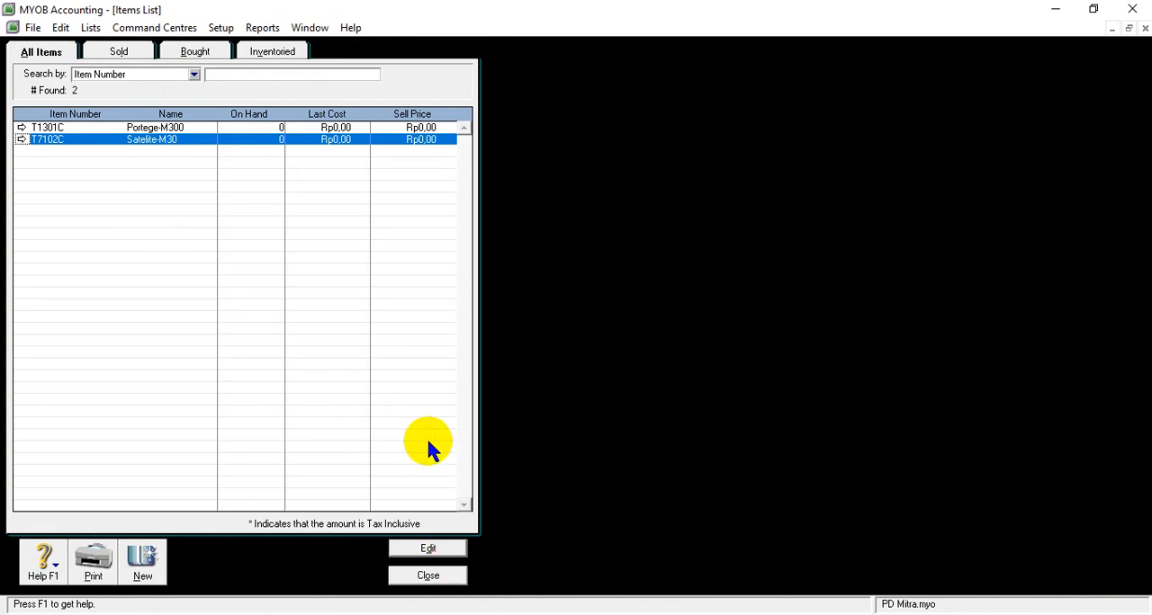
left_click(427, 578)
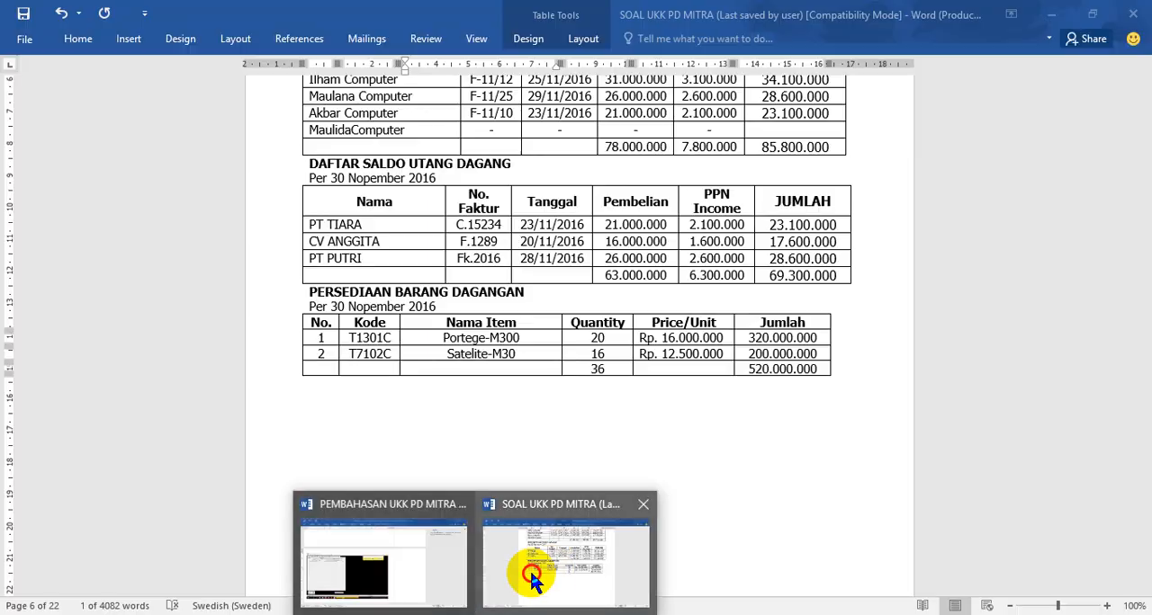
- In the Word question document, remove the FIFO ( First In First Out ) text from the inventory valuation method in point 6b
left_click(529, 568)
scroll(518, 341, "up", 8)
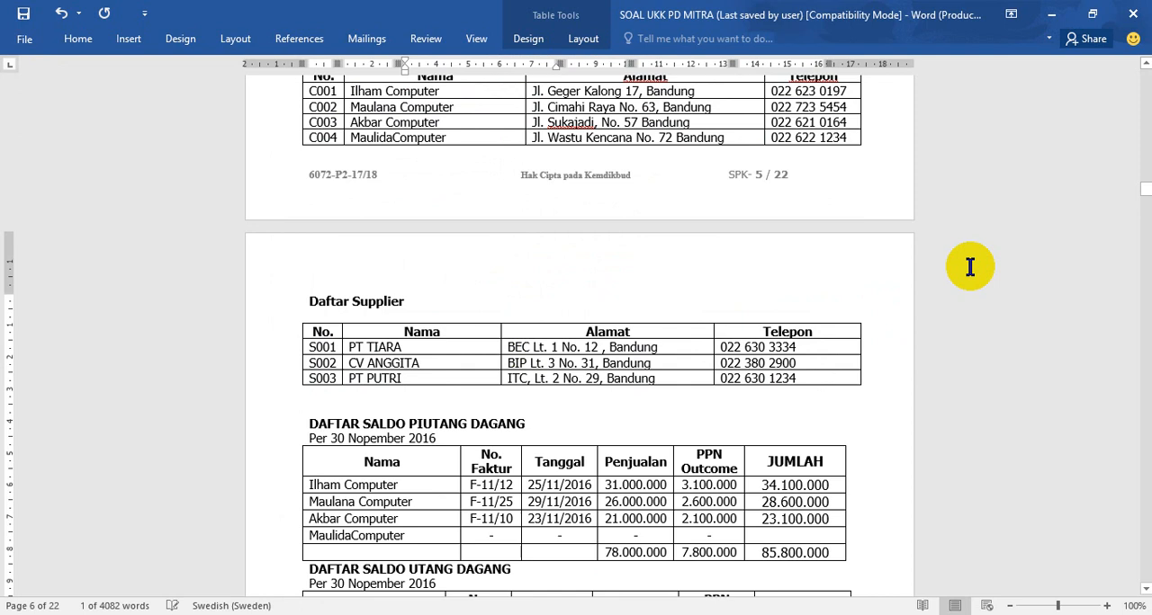
left_click_drag(1146, 200, 1147, 75)
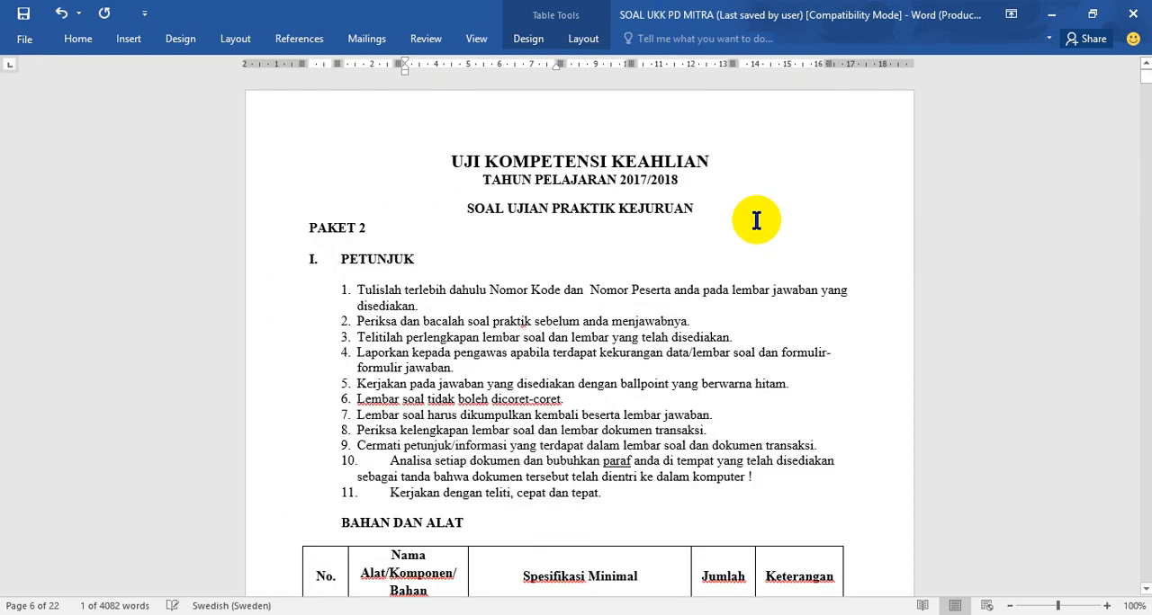
scroll(756, 221, "down", 3)
scroll(852, 429, "down", 5)
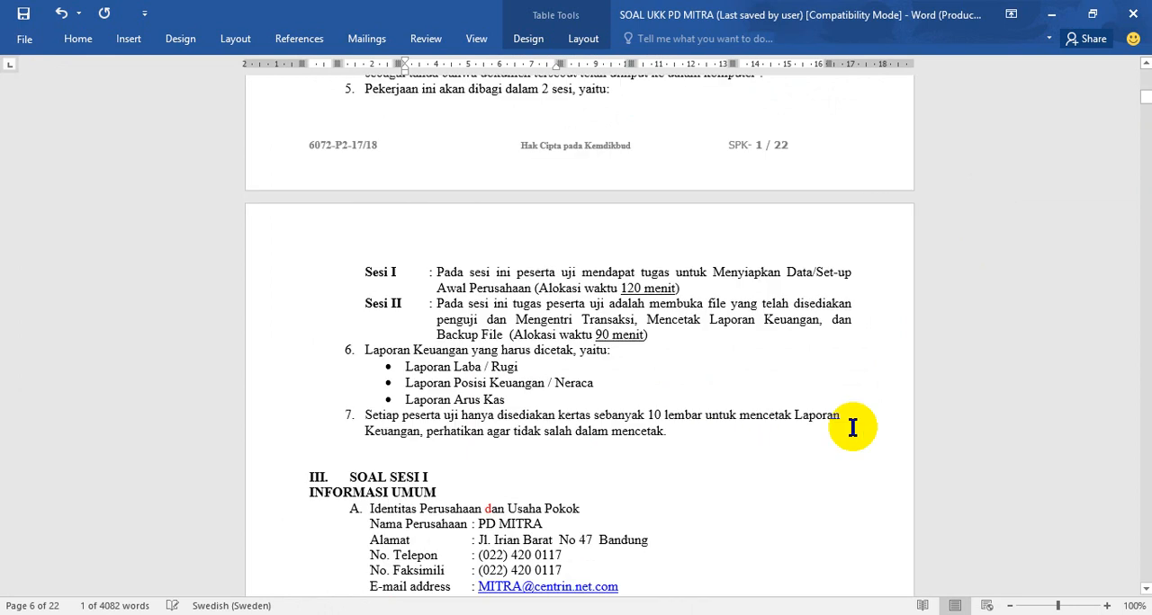
scroll(608, 465, "down", 18)
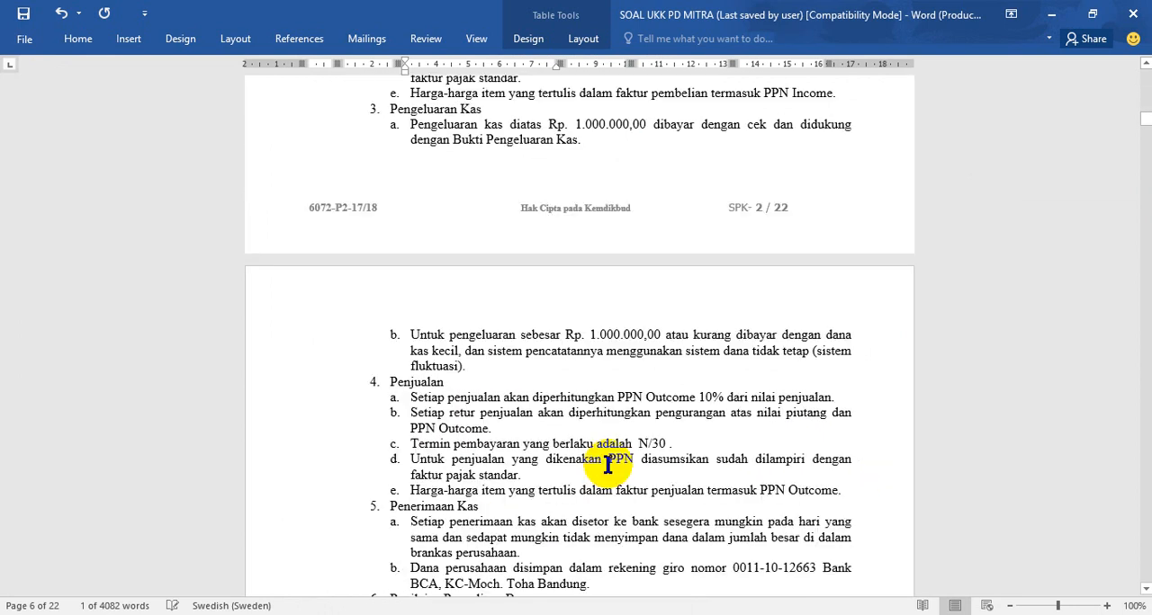
scroll(638, 410, "down", 5)
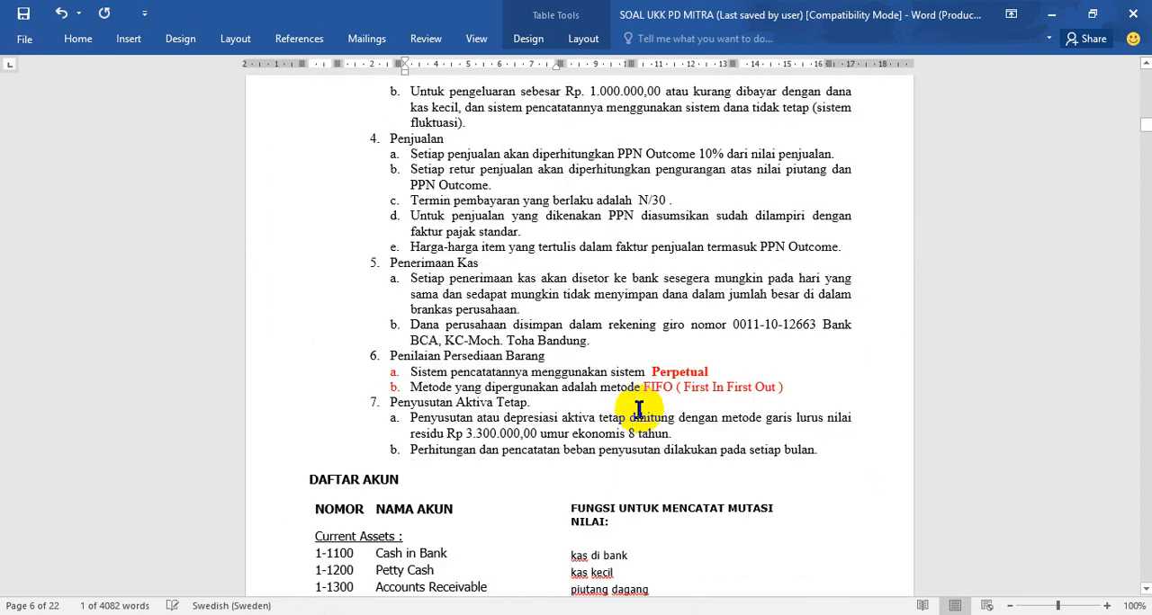
left_click(807, 389)
key("BackSpace")
key("BackSpace")
key("BackSpace")
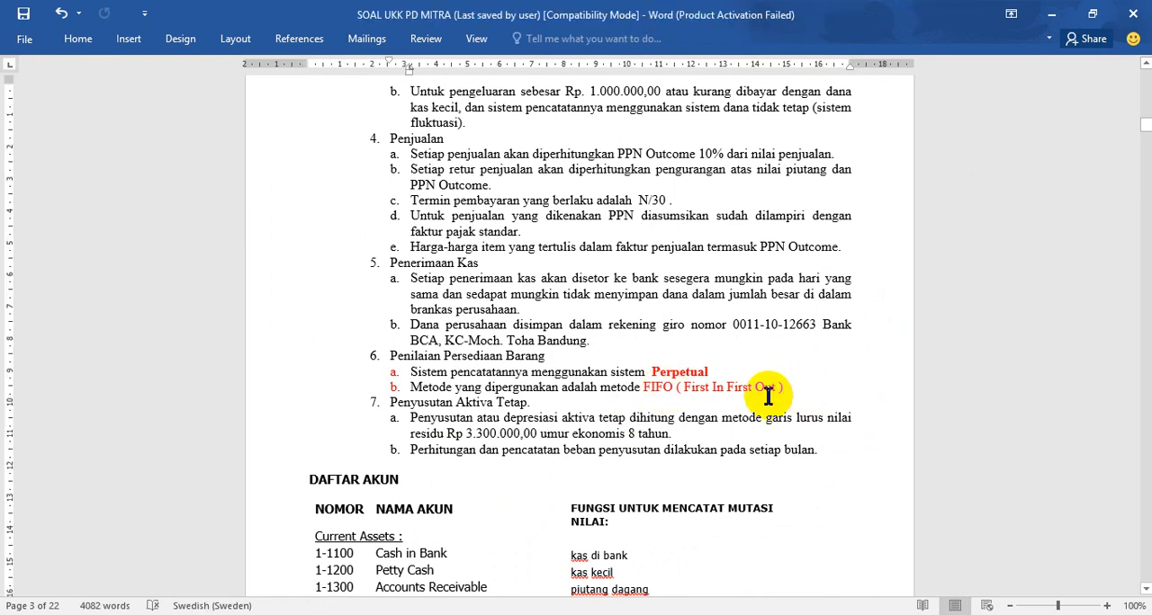
key("BackSpace")
key("BackSpace")
key("BackSpace")
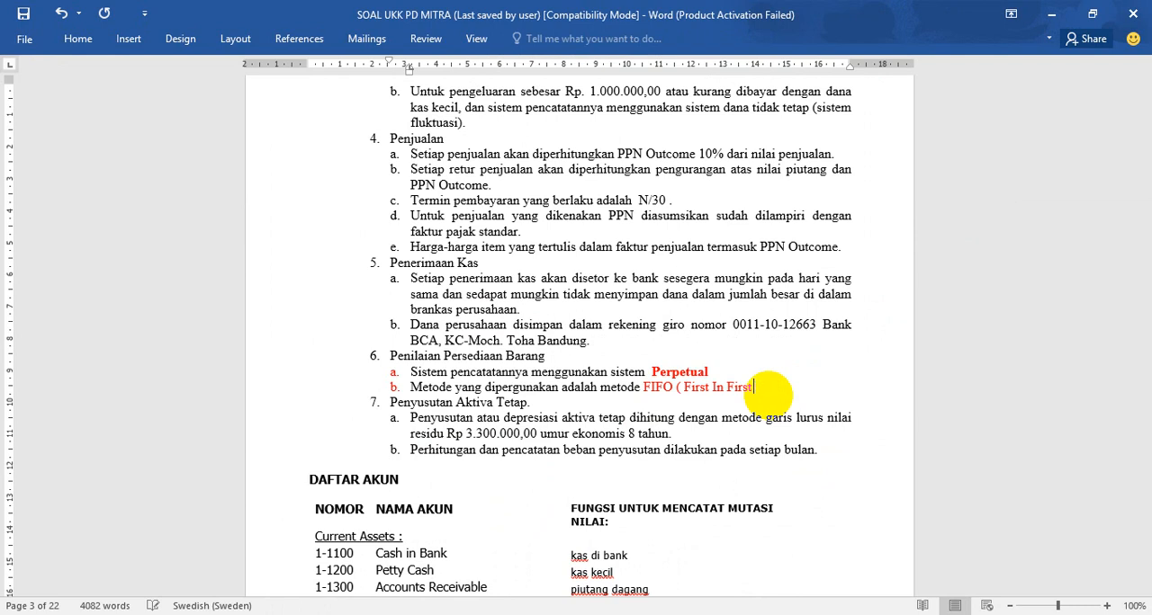
key("BackSpace")
key("BackSpace")
key("BackSpace")
key("BackSpace")
key("BackSpace")
key("BackSpace")
key("BackSpace")
key("BackSpace")
key("BackSpace")
key("BackSpace")
key("BackSpace")
key("BackSpace")
key("BackSpace")
key("BackSpace")
key("BackSpace")
key("BackSpace")
key("BackSpace")
key("BackSpace")
key("BackSpace")
key("BackSpace")
key("BackSpace")
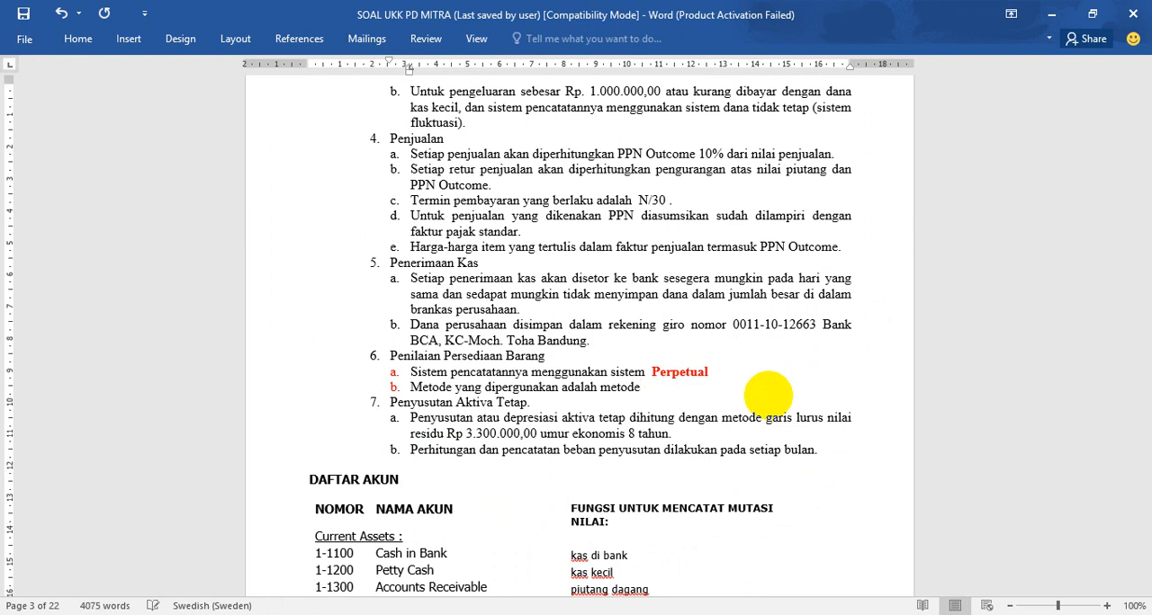
- Enter "Average (rata-rata)" as the inventory valuation method in point 6b
type("aV")
key("BackSpace")
key("BackSpace")
type("Average (rata-rata")
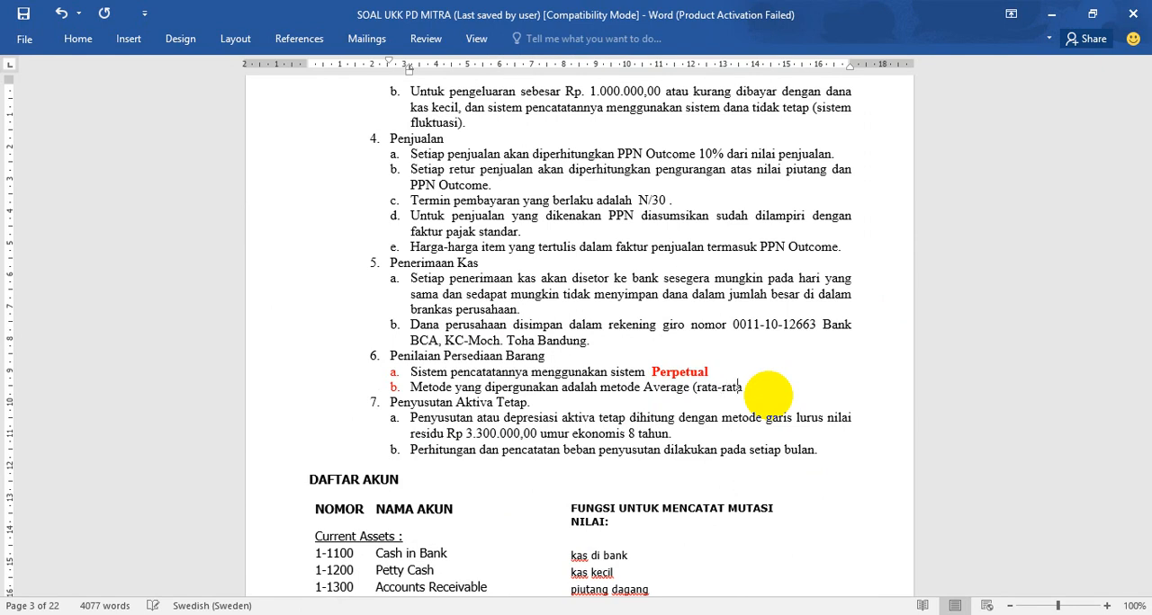
type(")")
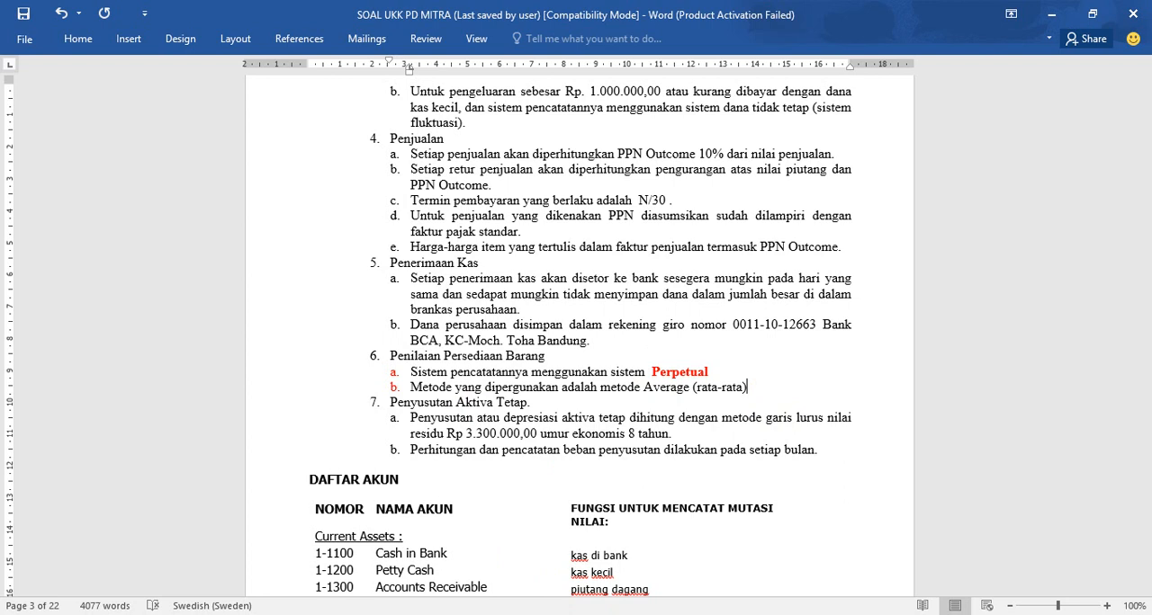
- Return to MYOB Accounting, apply average cost in the item prices and confirm, and open the inventory count
left_click(554, 567)
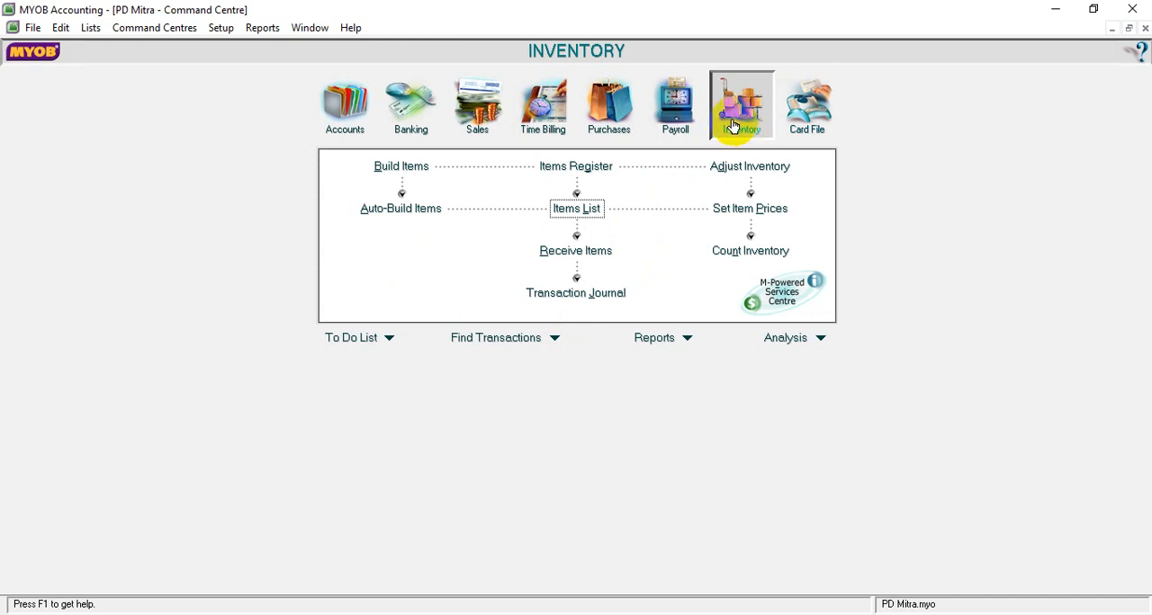
left_click(726, 215)
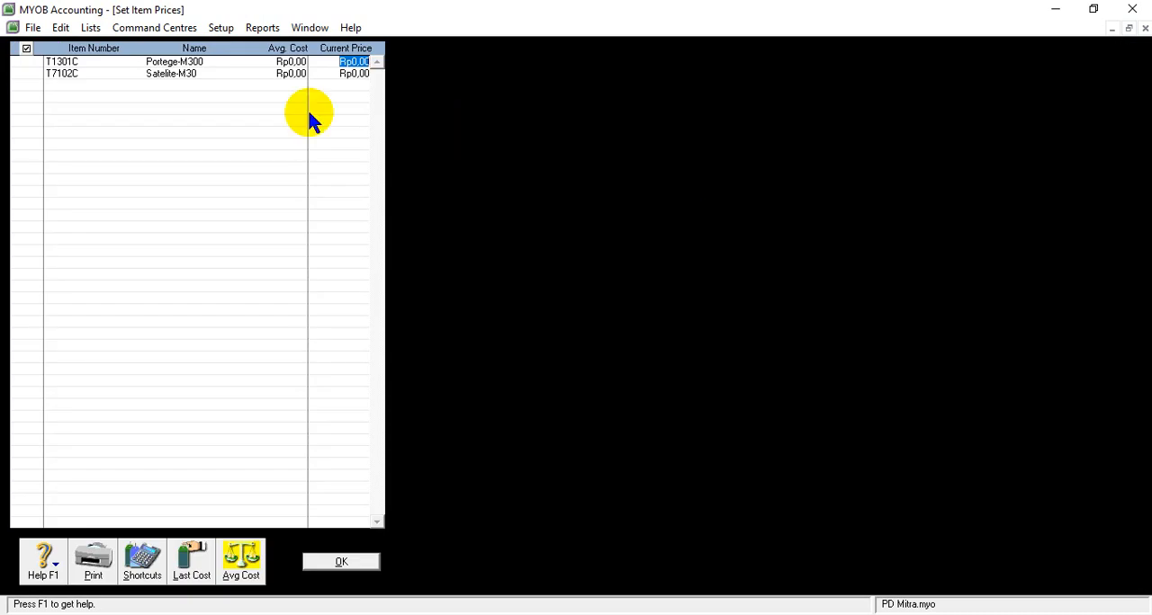
left_click(241, 563)
left_click(341, 563)
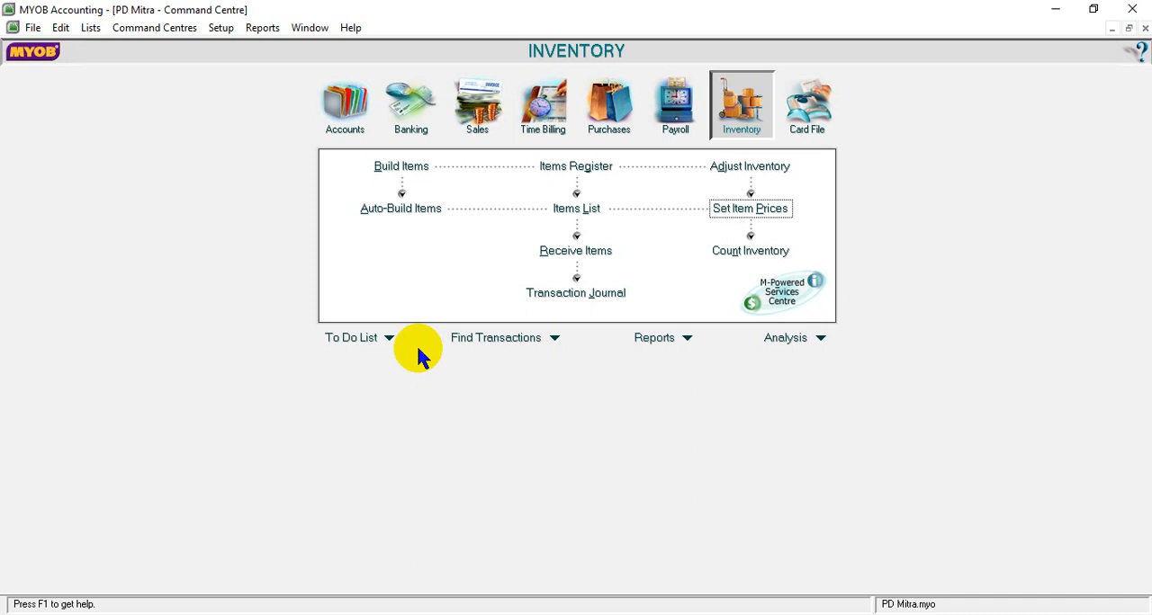
left_click(745, 259)
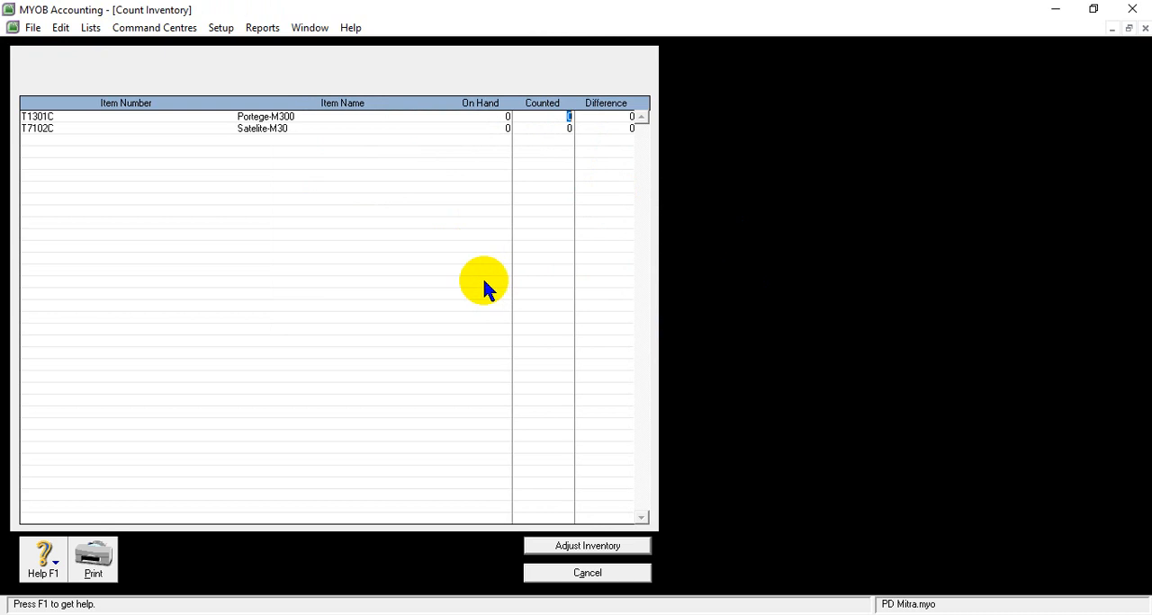
- Look up the quantities of Portege-M300 and Satelite-M30 in the Word document's merchandise inventory table
mouse_move(475, 613)
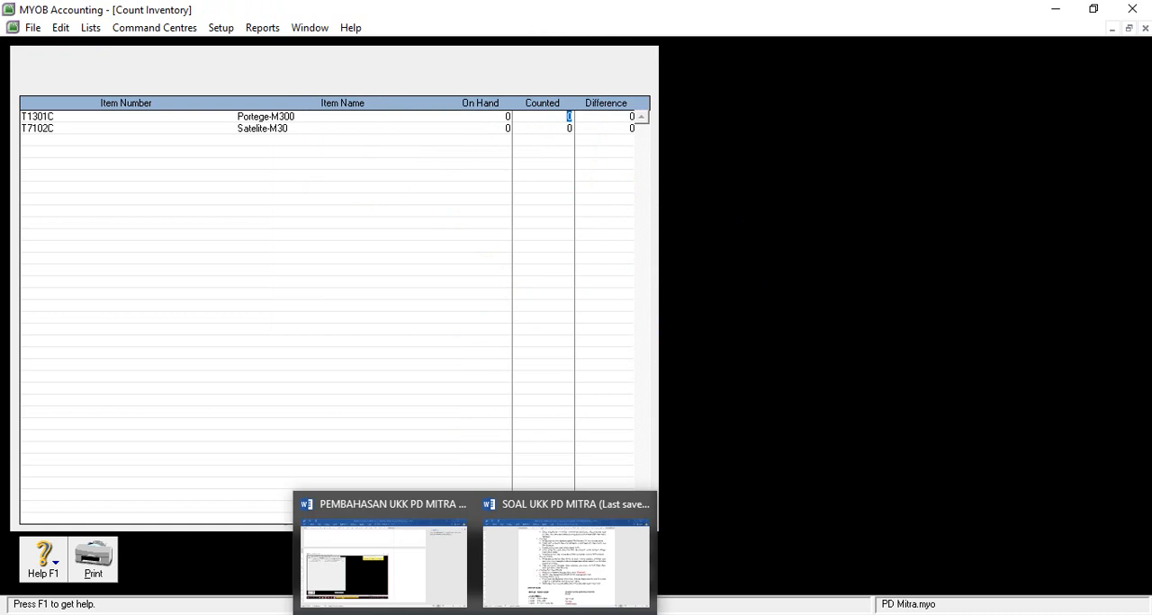
left_click(532, 591)
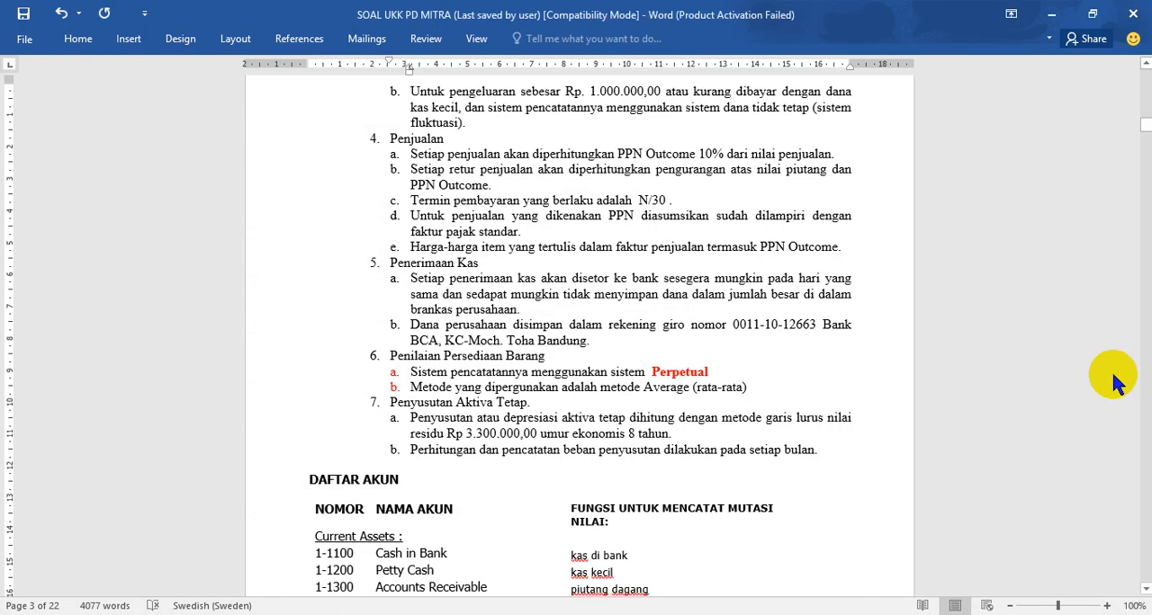
left_click_drag(1145, 125, 1146, 169)
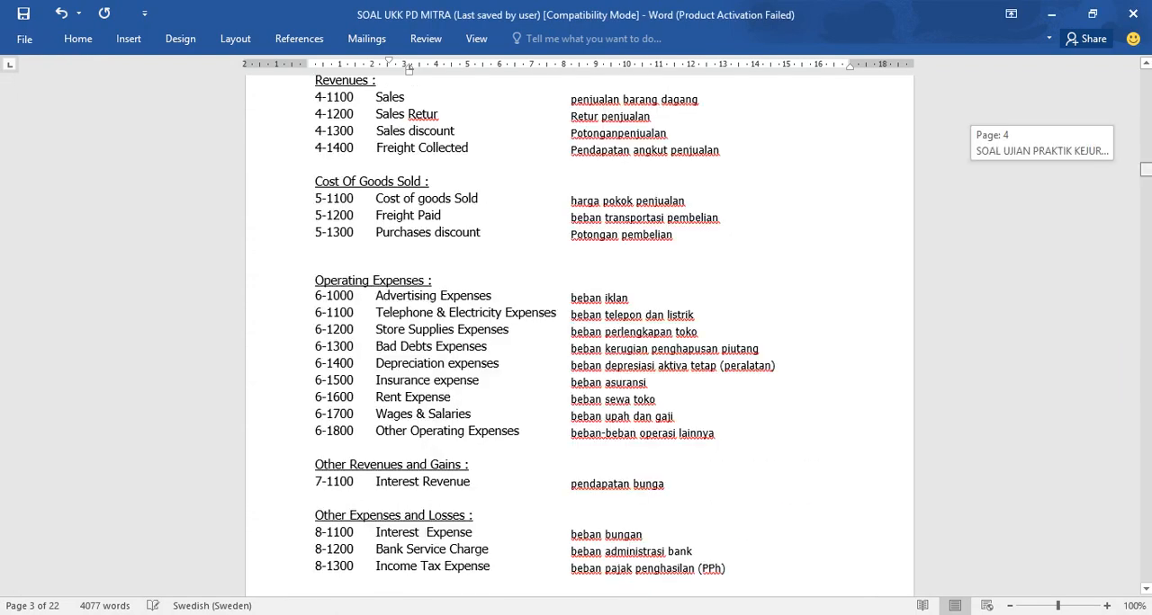
left_click_drag(1146, 169, 868, 399)
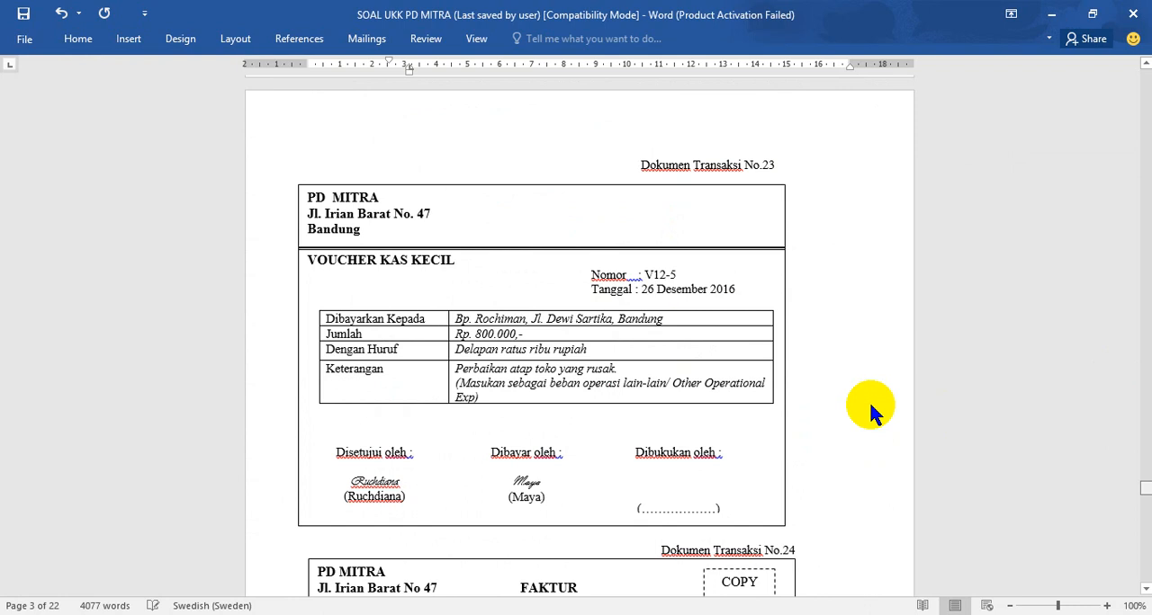
scroll(869, 398, "down", 15)
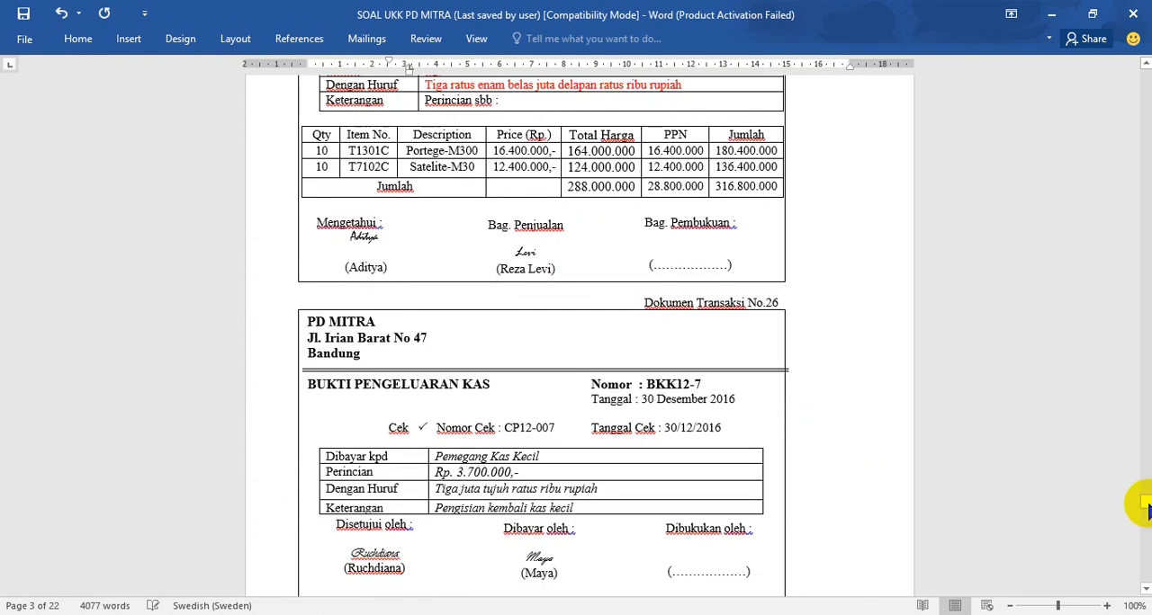
left_click_drag(1147, 506, 1144, 236)
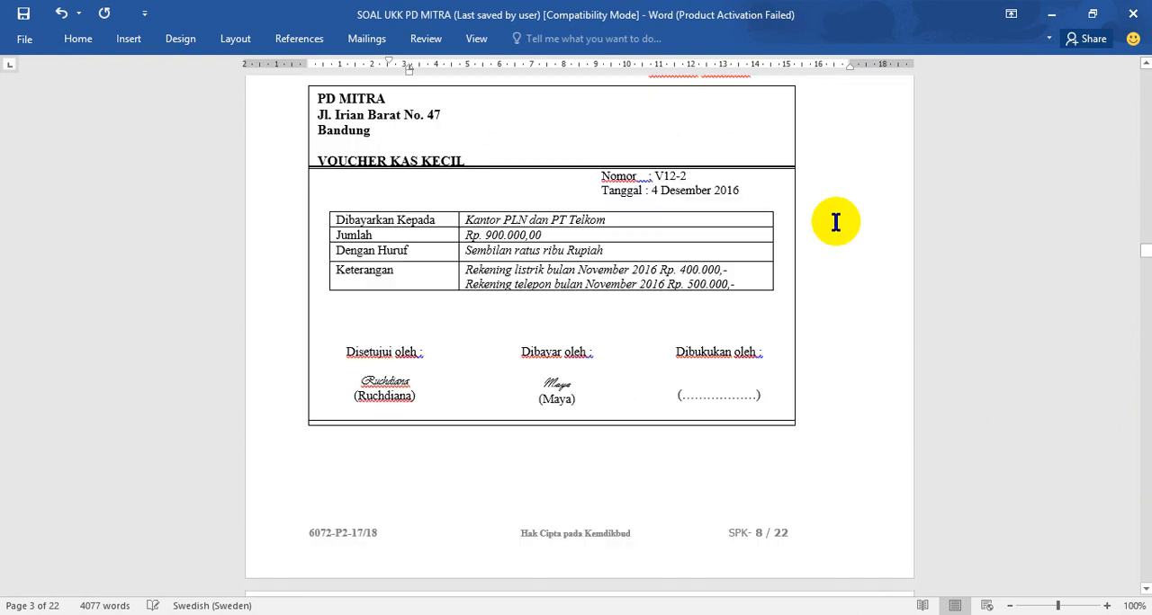
scroll(836, 223, "up", 5)
scroll(837, 225, "up", 5)
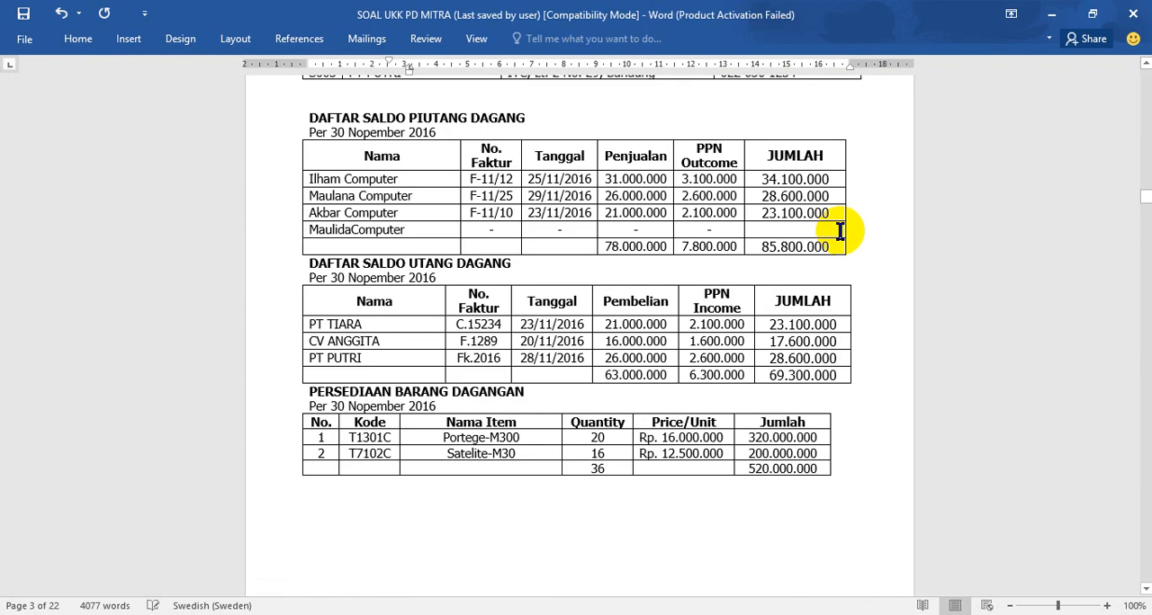
scroll(621, 464, "up", 5)
scroll(596, 457, "down", 4)
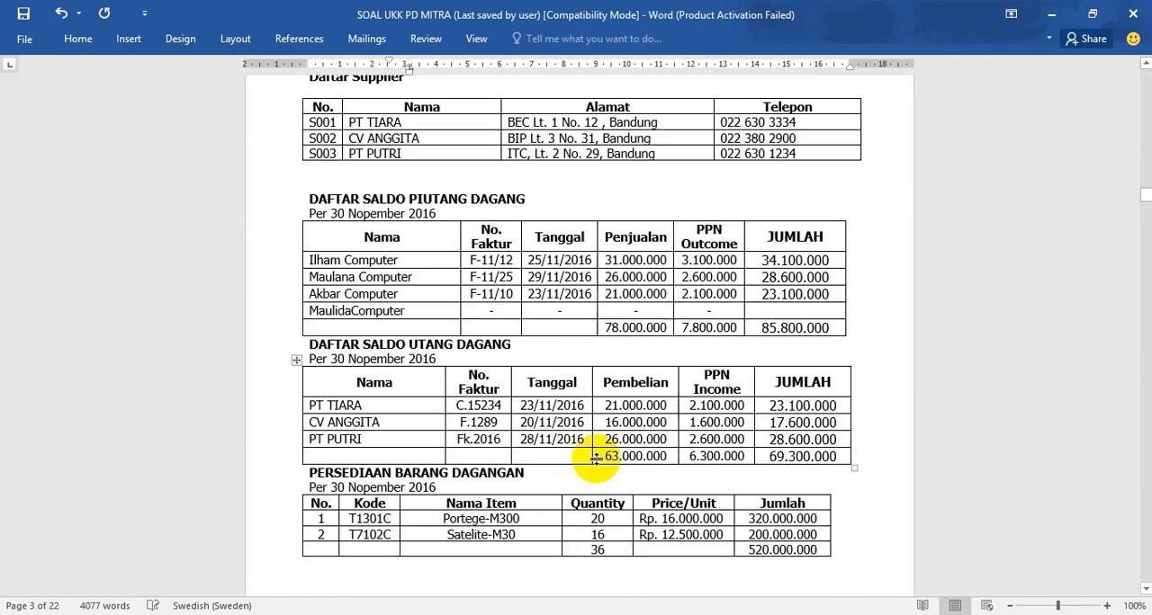
scroll(595, 457, "down", 3)
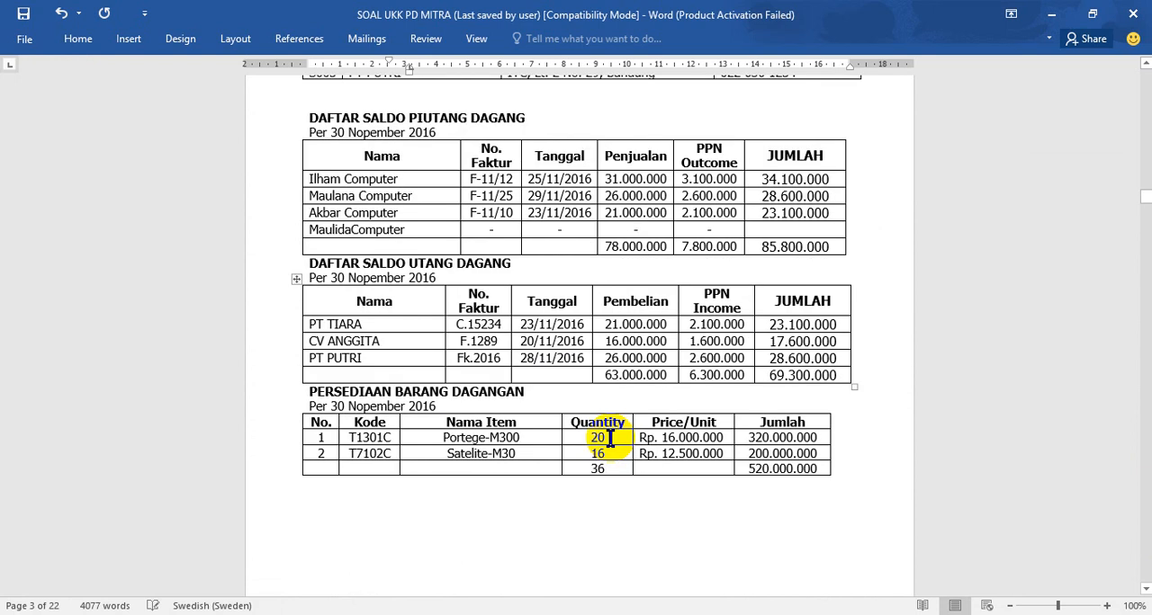
left_click(640, 452)
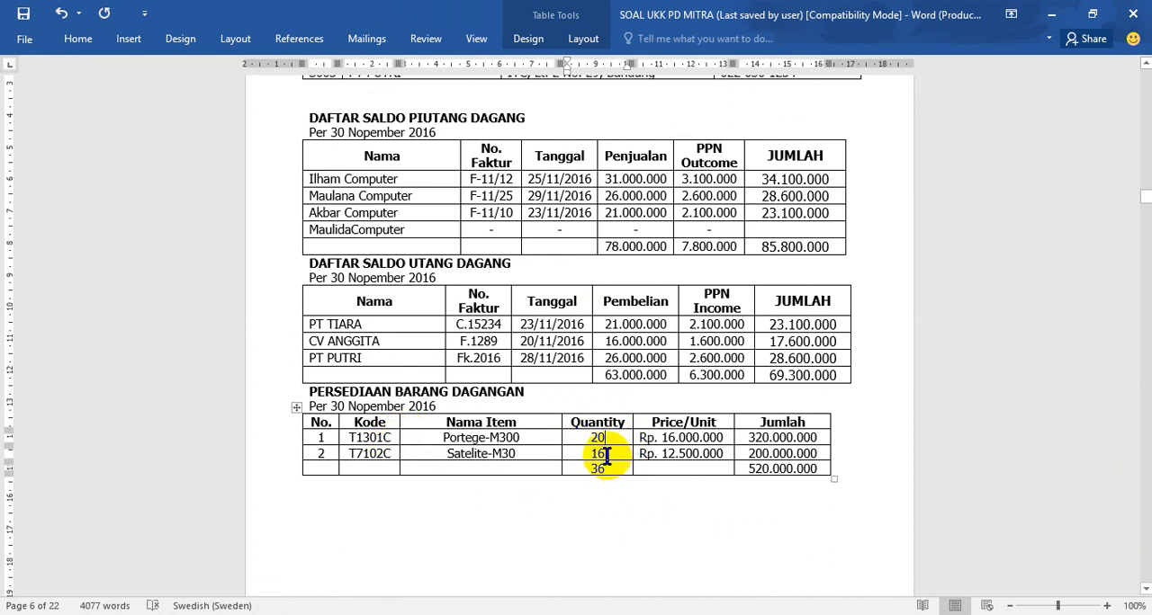
- Back in MYOB Accounting's inventory count, set the counted quantity of T1301C Portege-M300 to 20
left_click(450, 614)
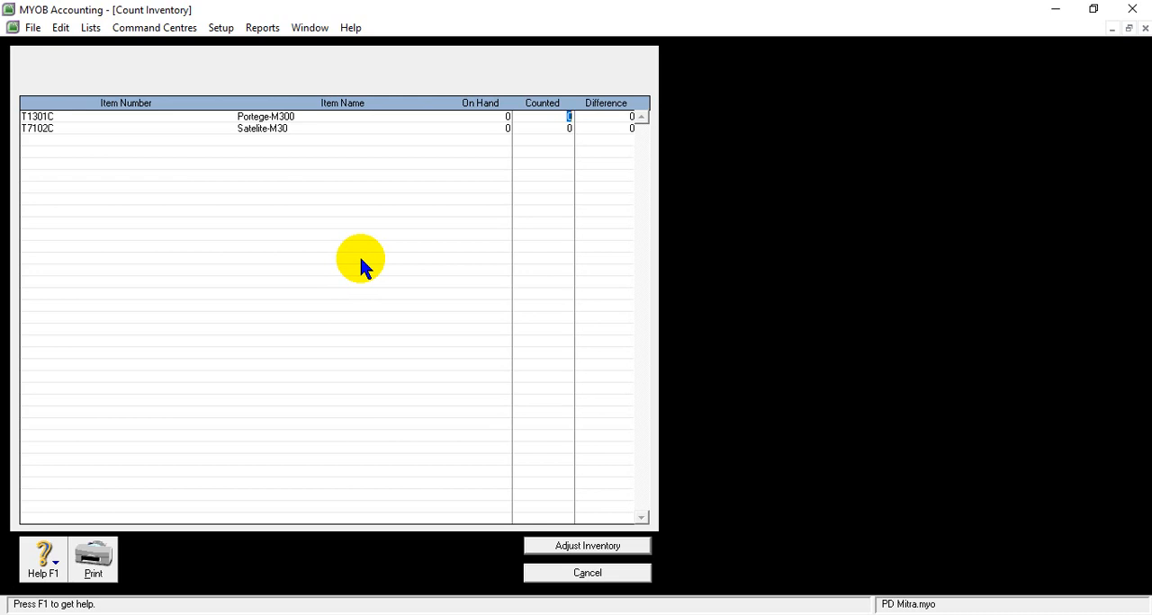
left_click(566, 118)
left_click(572, 118)
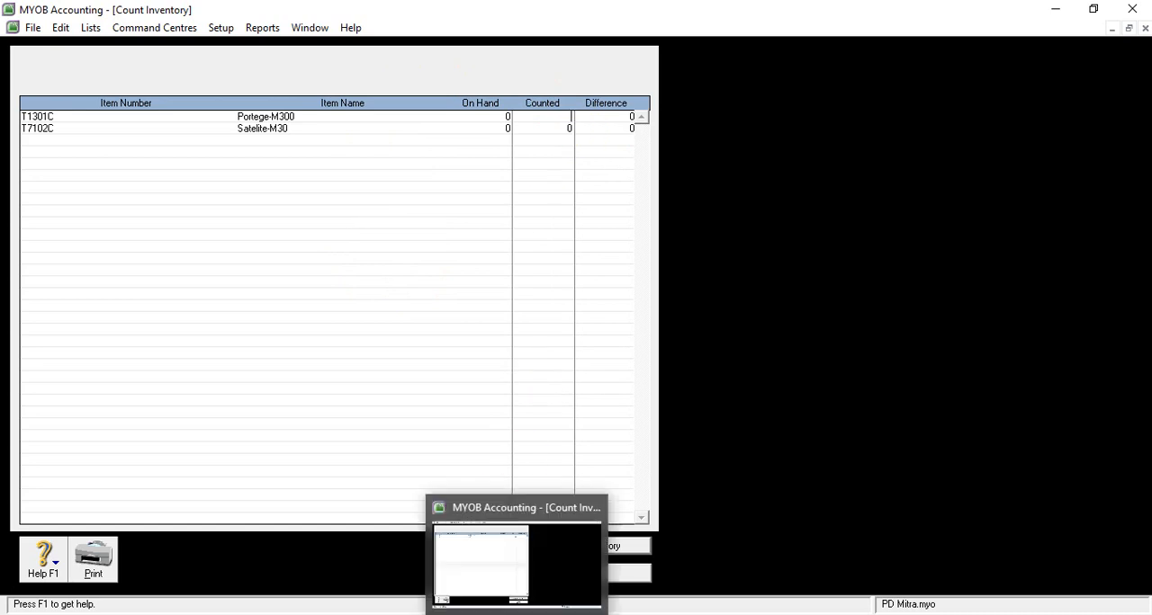
mouse_move(540, 594)
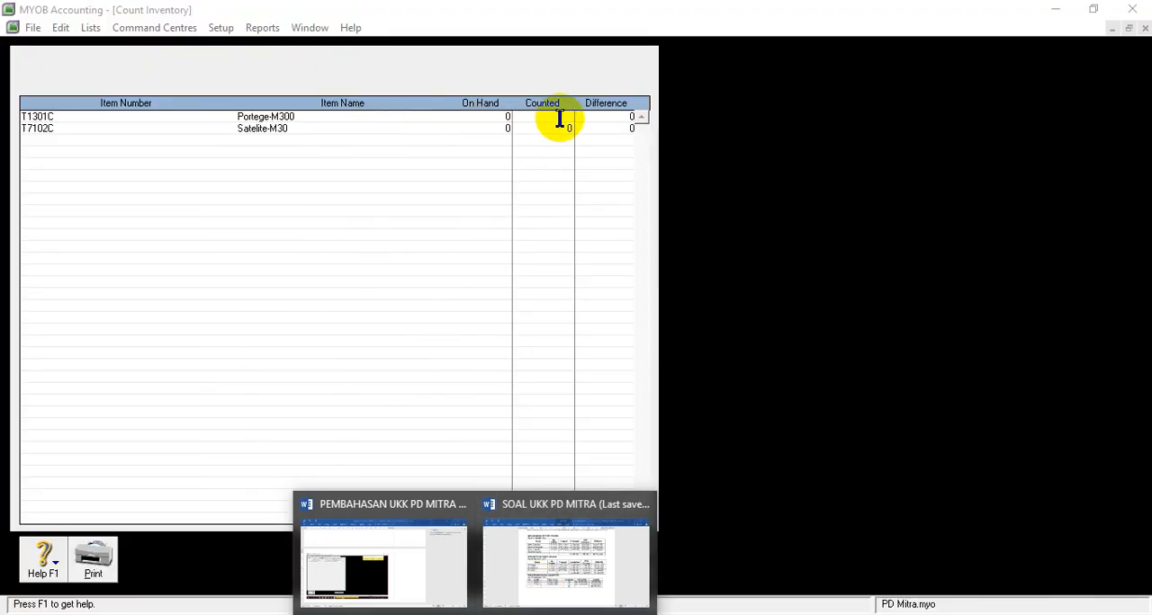
left_click(560, 118)
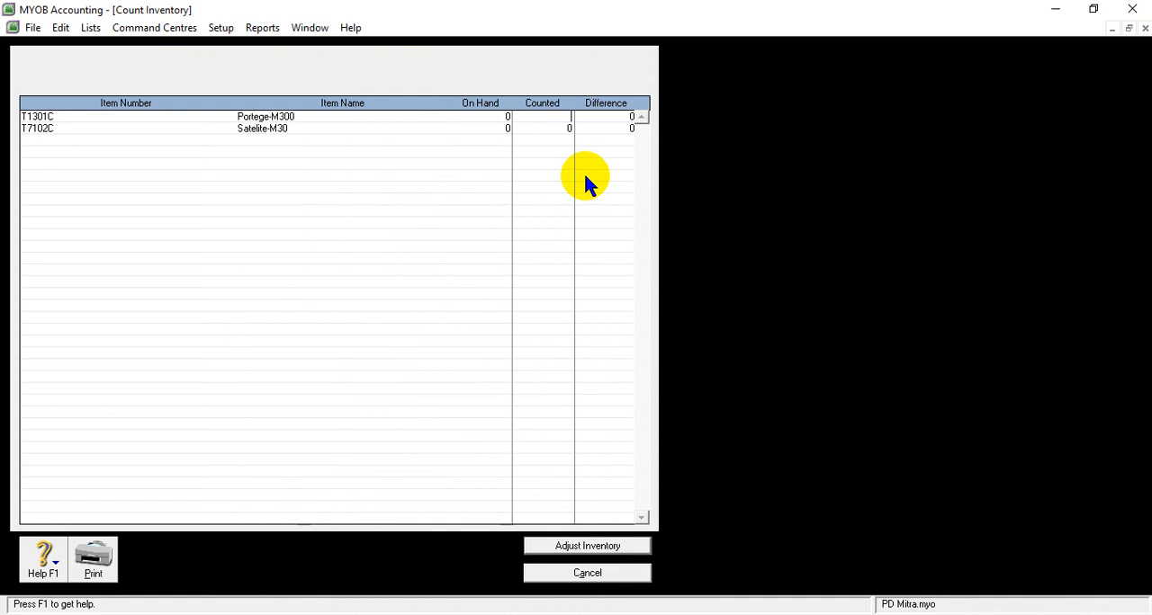
type("20")
key("Tab")
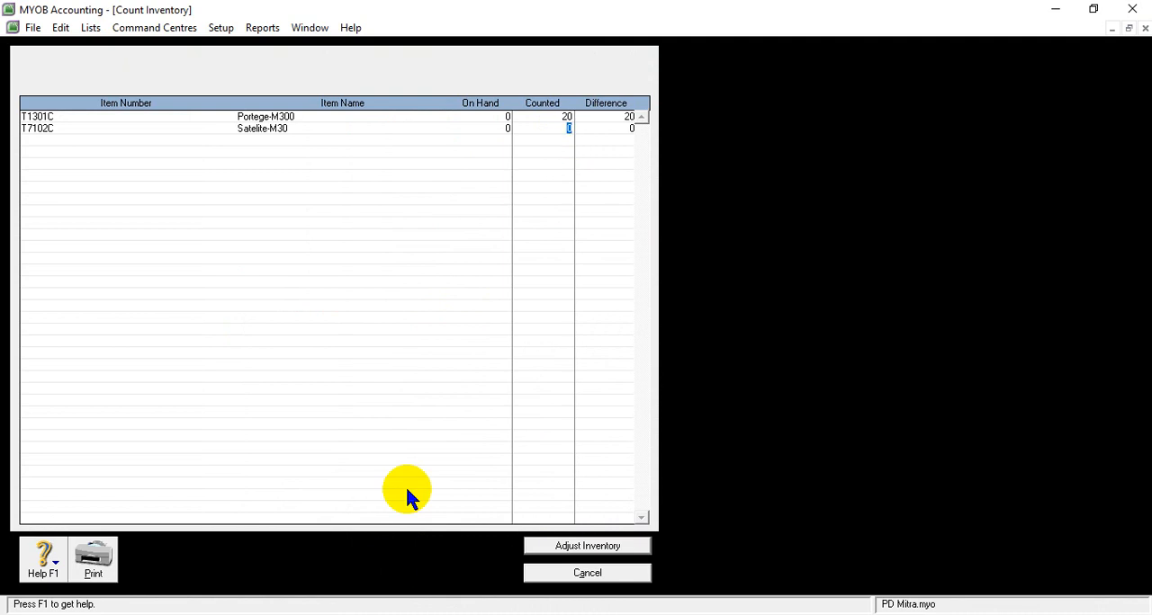
- Check the Satelite-M30 quantity in the Word table and set the counted quantity of item T7102C to 16
left_click(475, 614)
mouse_move(558, 594)
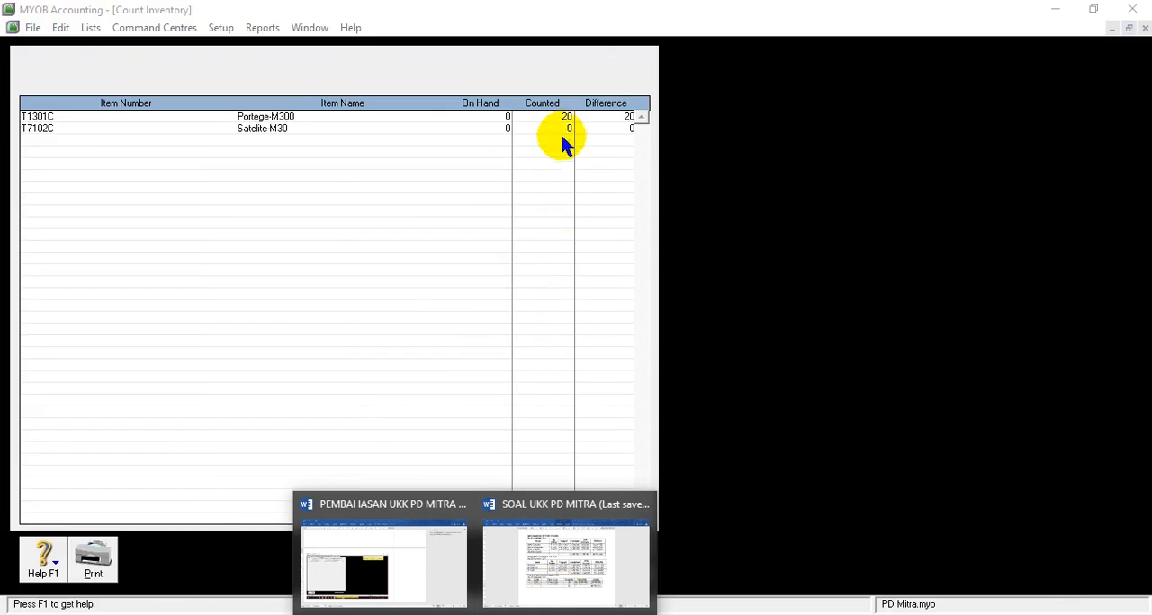
left_click(563, 128)
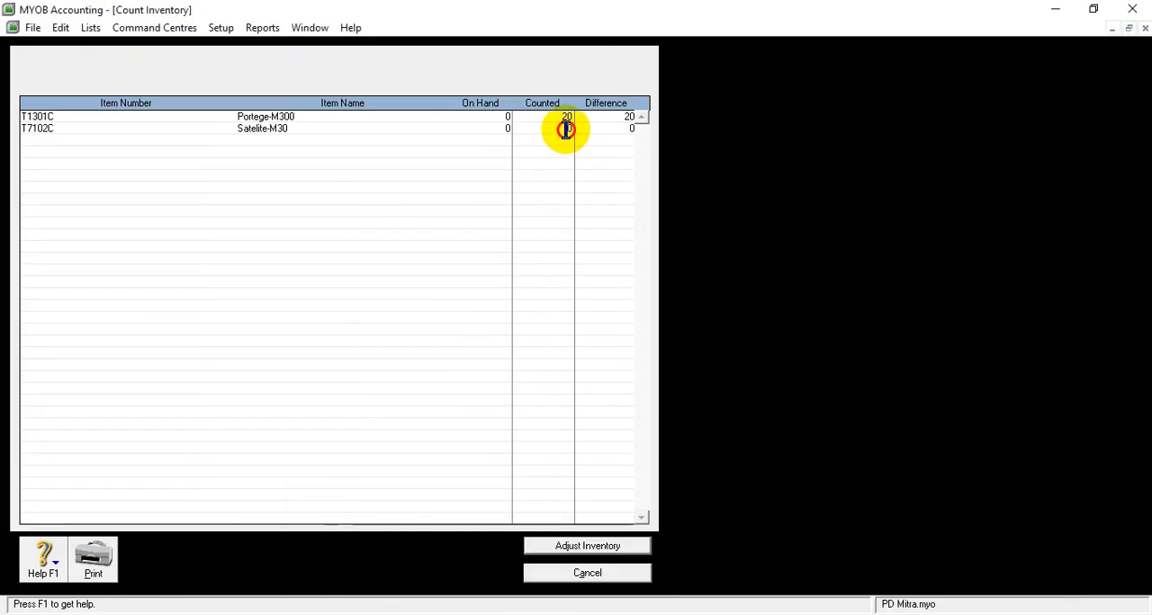
type("16")
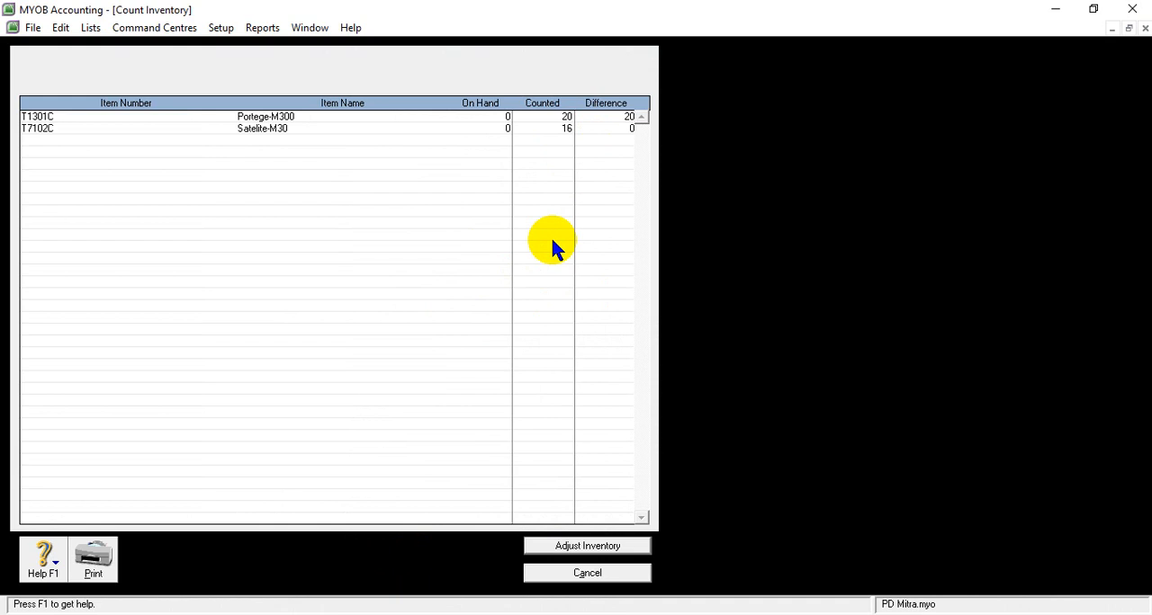
key("Tab")
- Adjust the inventory from the count, using 1-1500 Merchandise Inventory as the default adjustment account and treating the quantities as opening balances
left_click(580, 551)
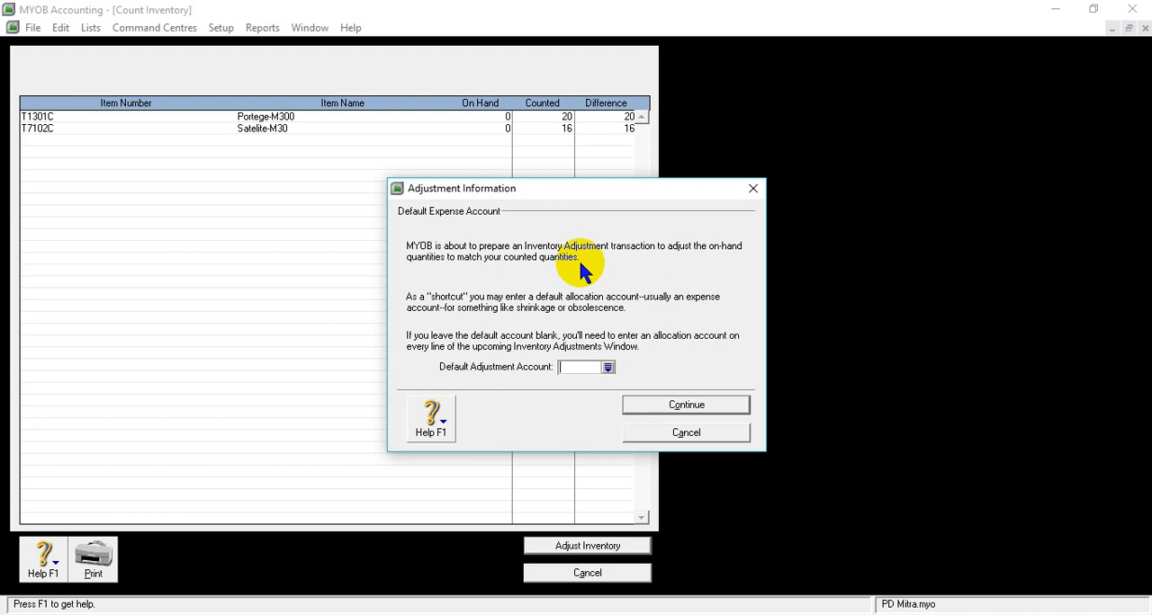
left_click(607, 368)
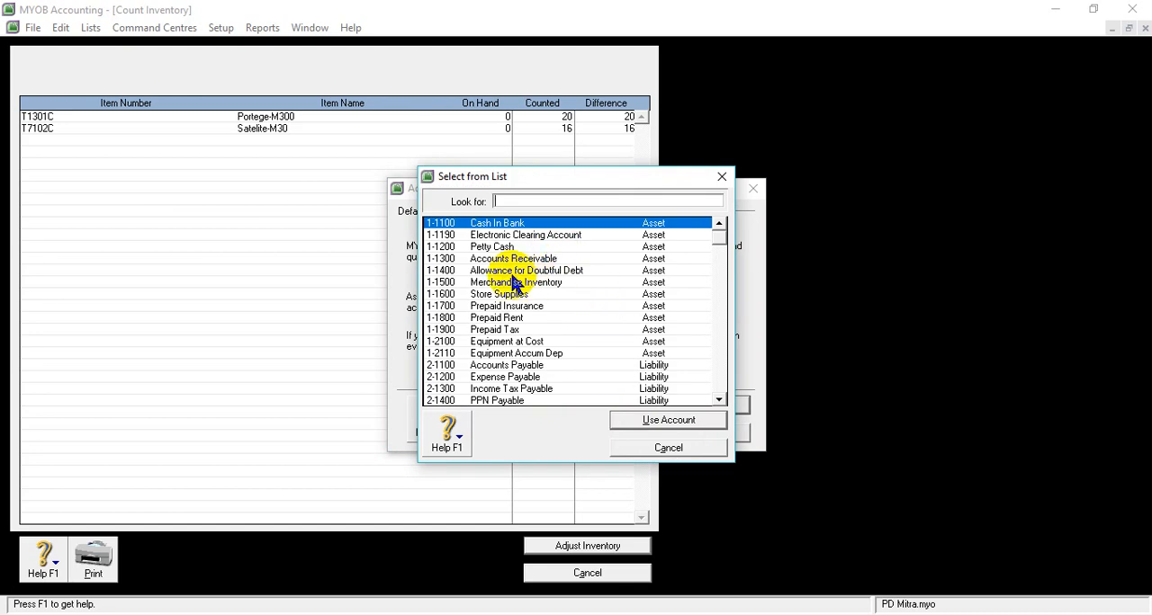
left_click(492, 284)
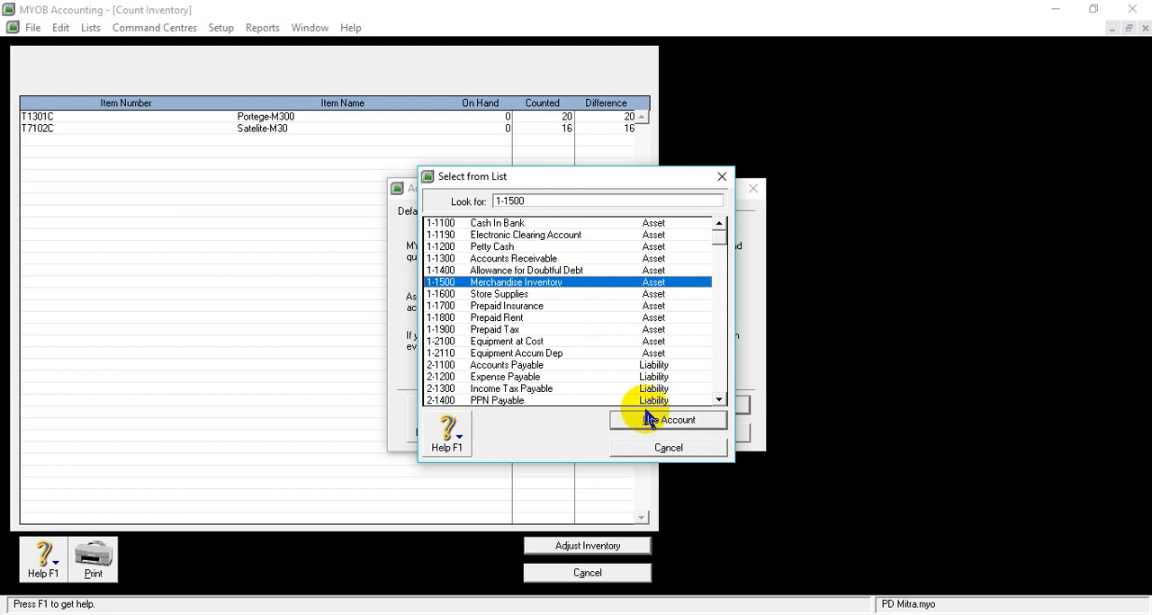
left_click(646, 422)
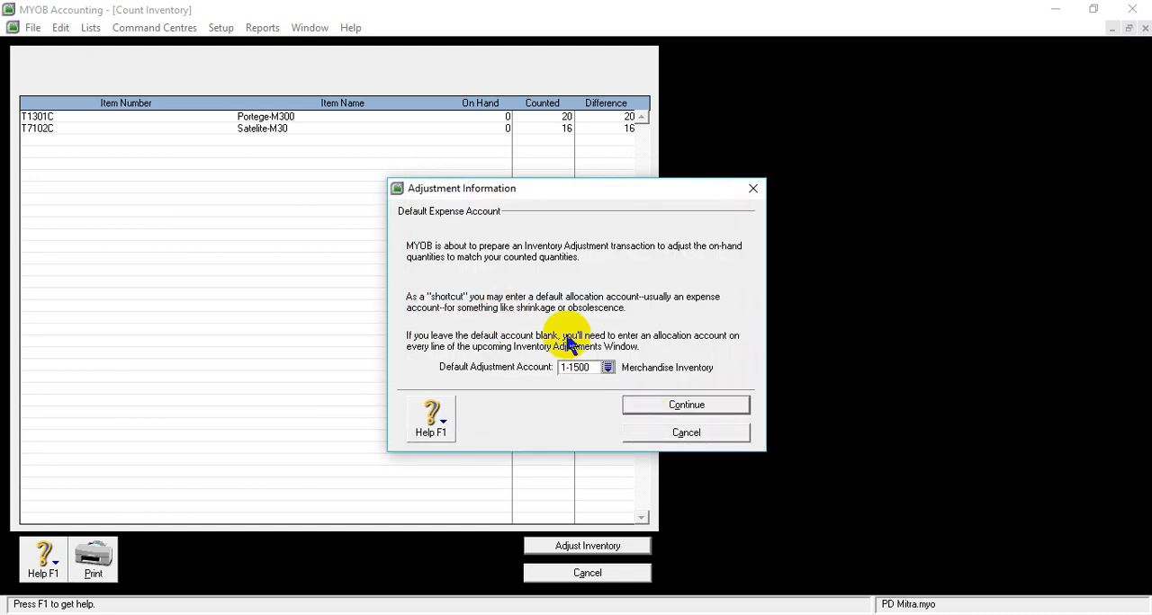
left_click(699, 408)
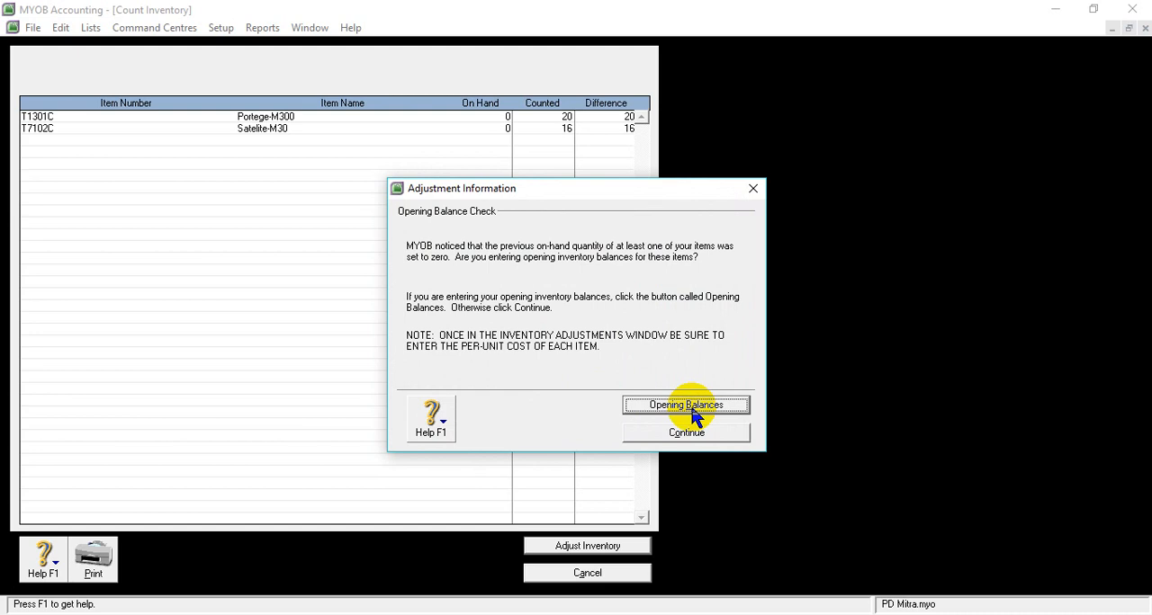
left_click(691, 410)
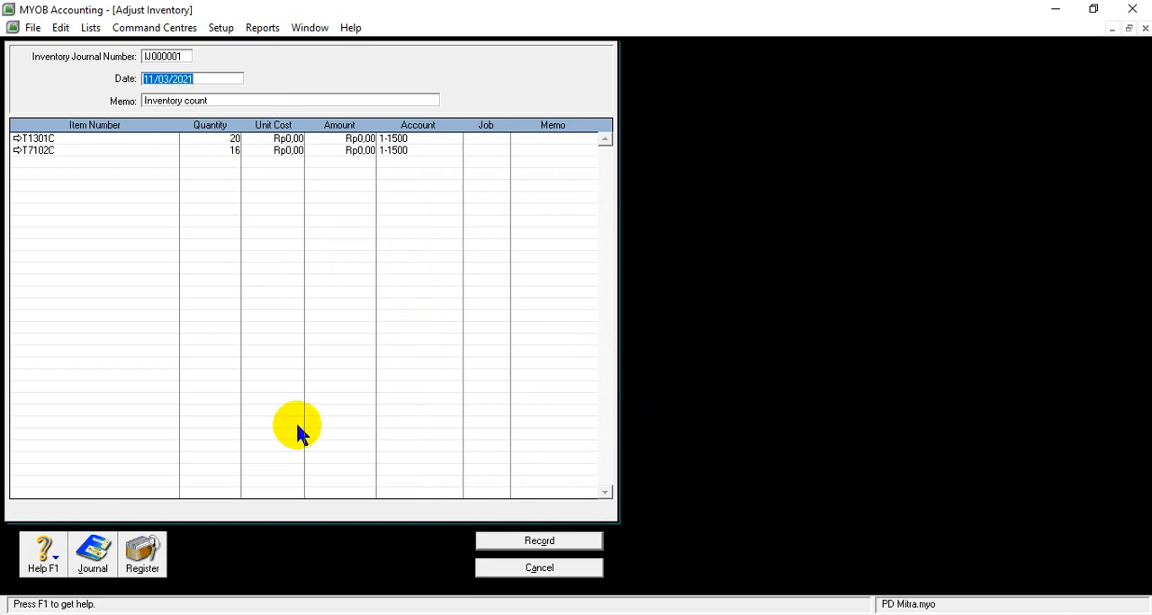
- Begin editing the inventory adjustment's date and check the merchandise inventory date in the SOAL UKK PD MITRA Word document
left_click(167, 60)
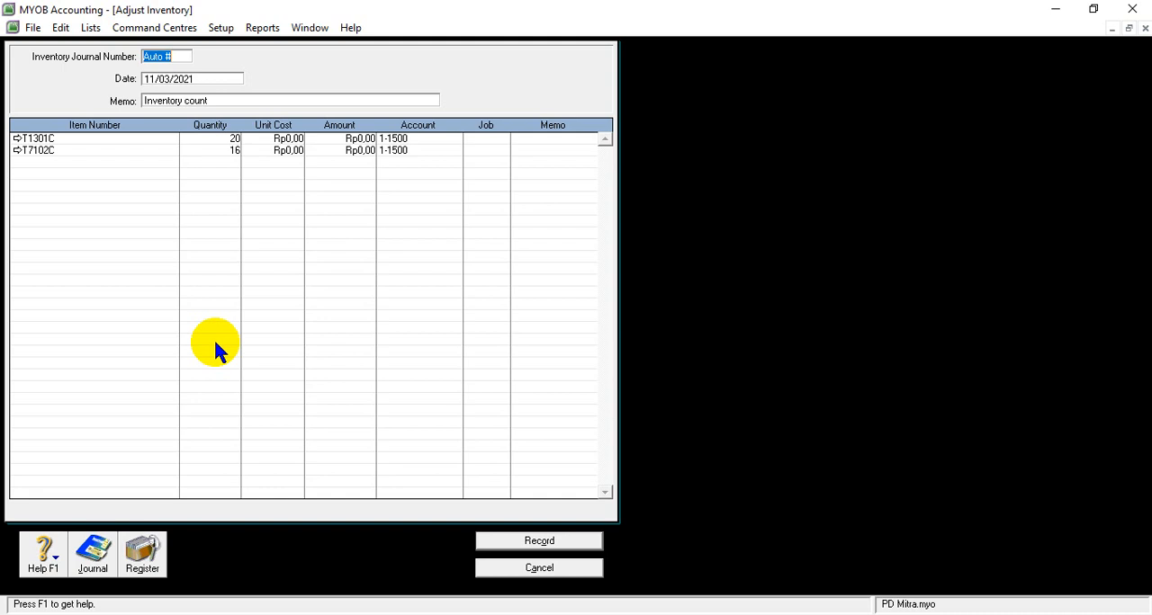
left_click(160, 78)
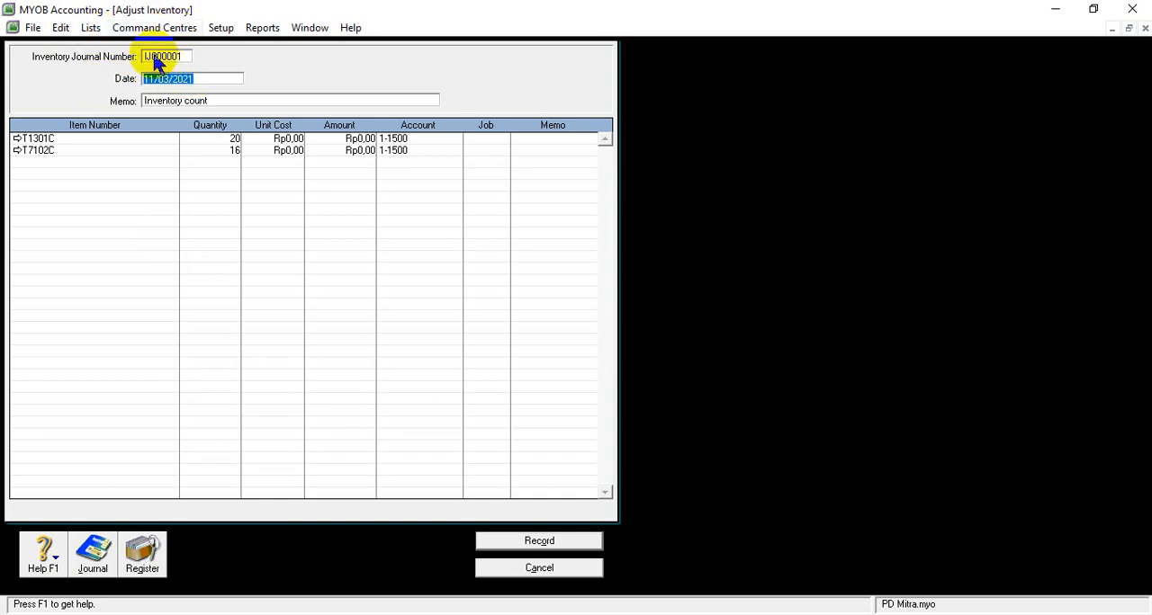
left_click(156, 80)
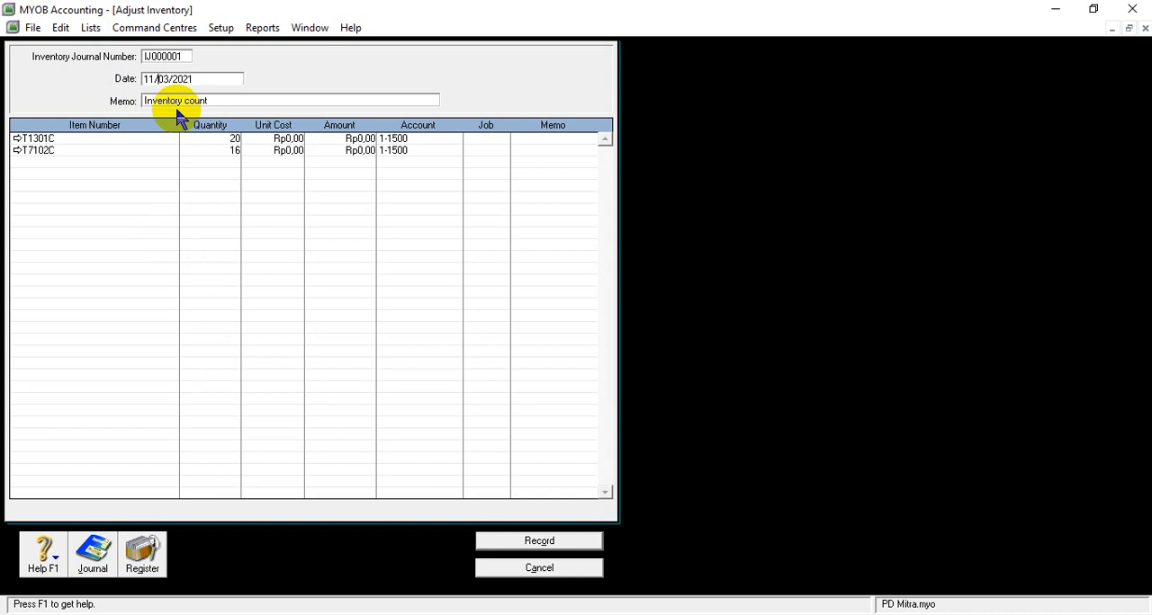
key("BackSpace")
key("BackSpace")
left_click(475, 614)
mouse_move(533, 596)
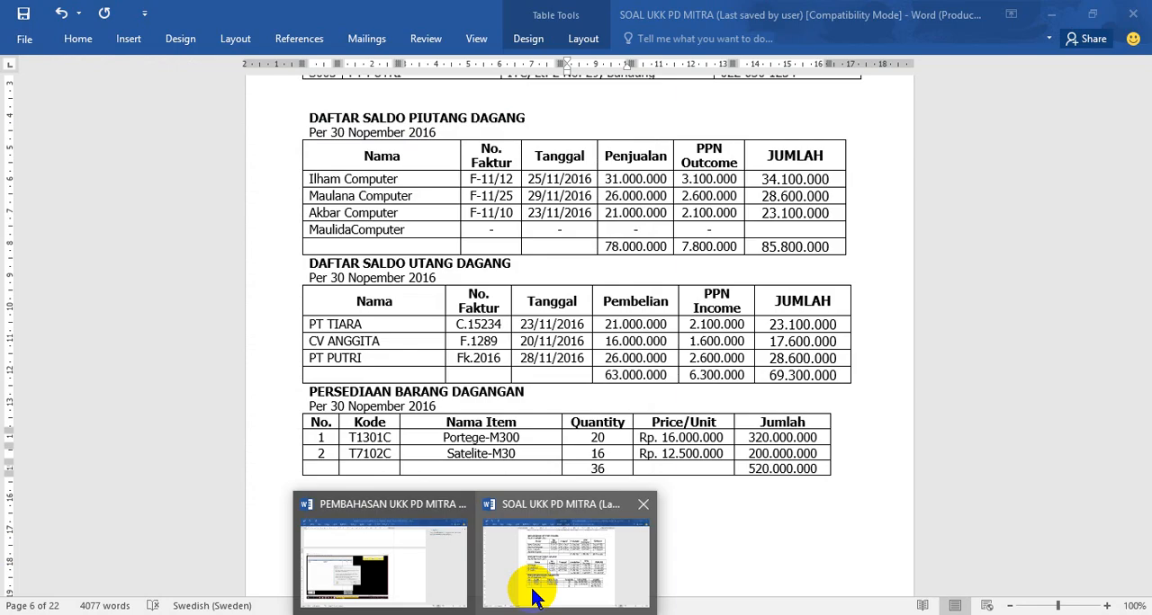
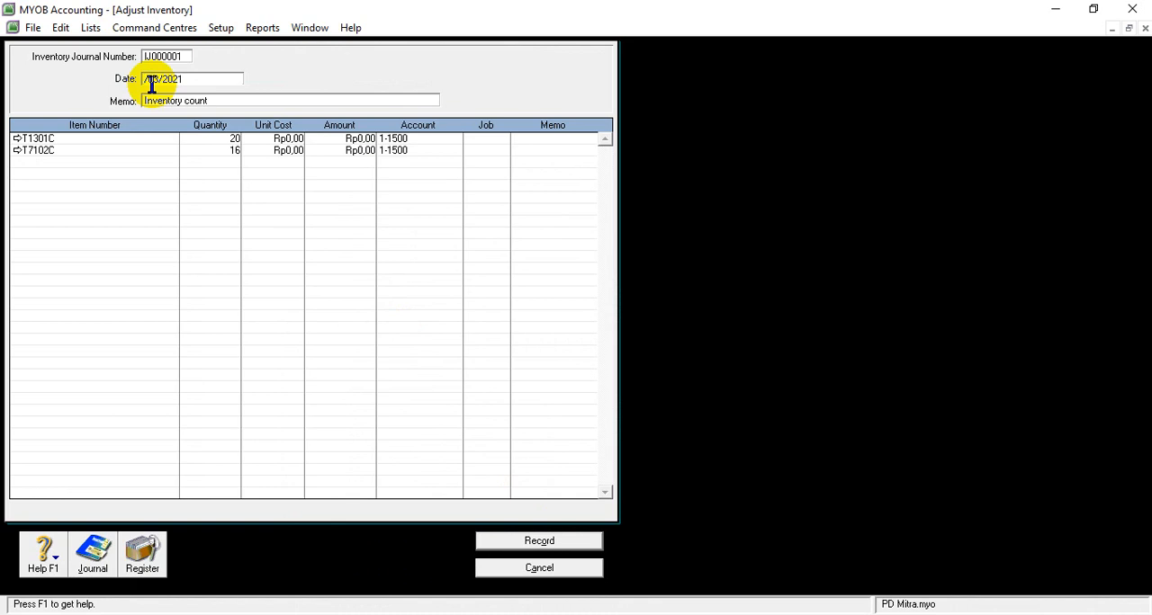
- Set the inventory adjustment's date to 01/12/2016
type("01")
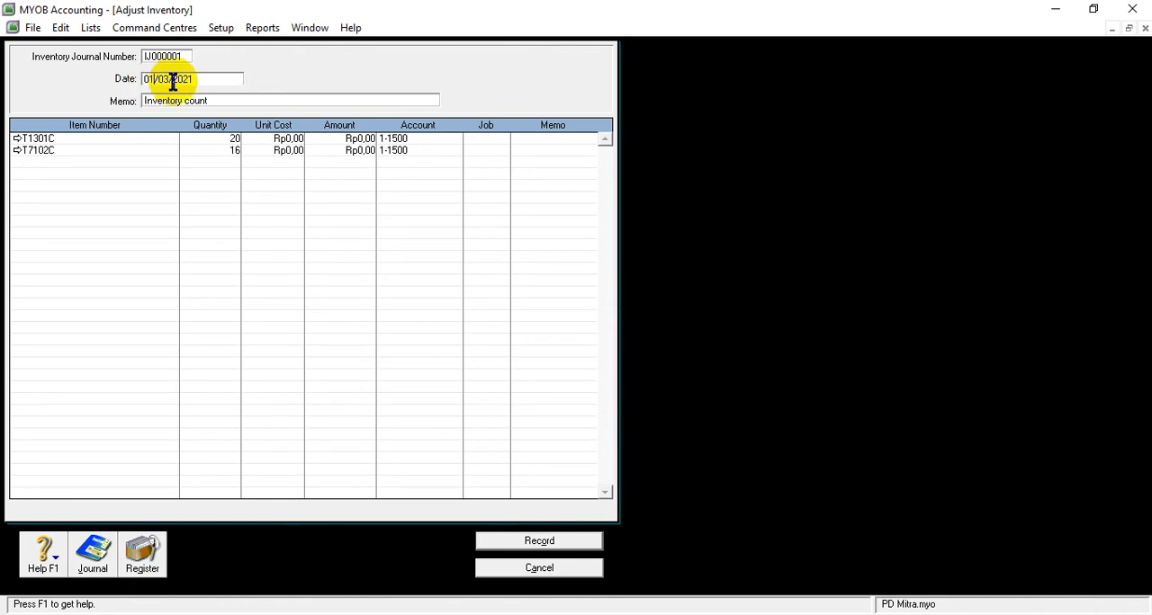
key("BackSpace")
key("BackSpace")
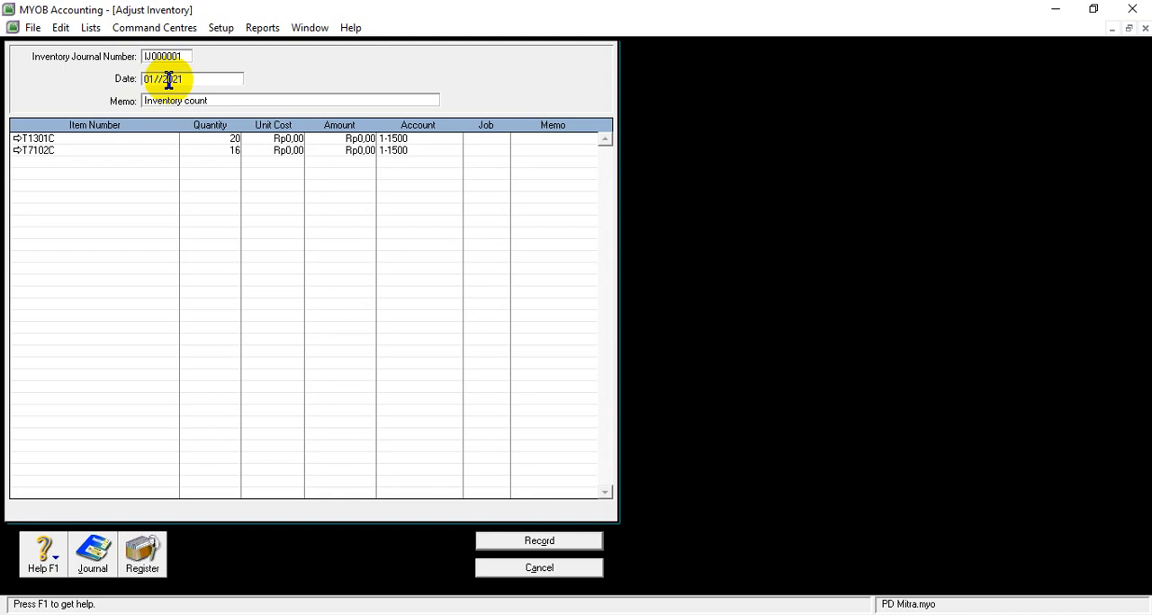
type("12")
left_click(201, 79)
key("BackSpace")
type("16")
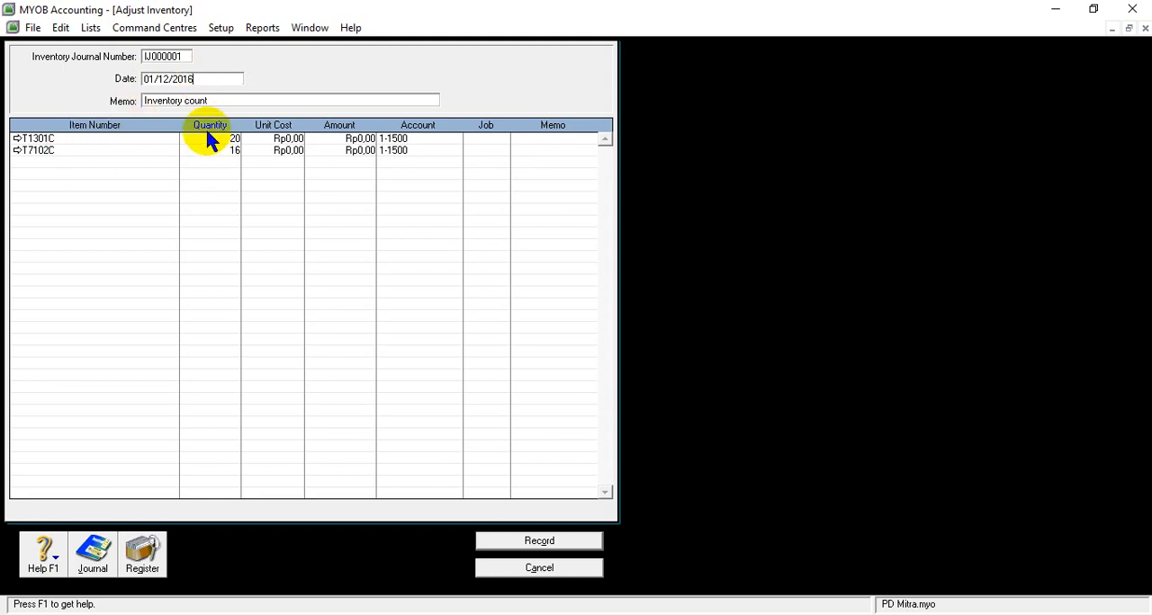
- Replace the adjustment's memo with "Saldo Awal Persediaan Barang Dagangan"
left_click(160, 101)
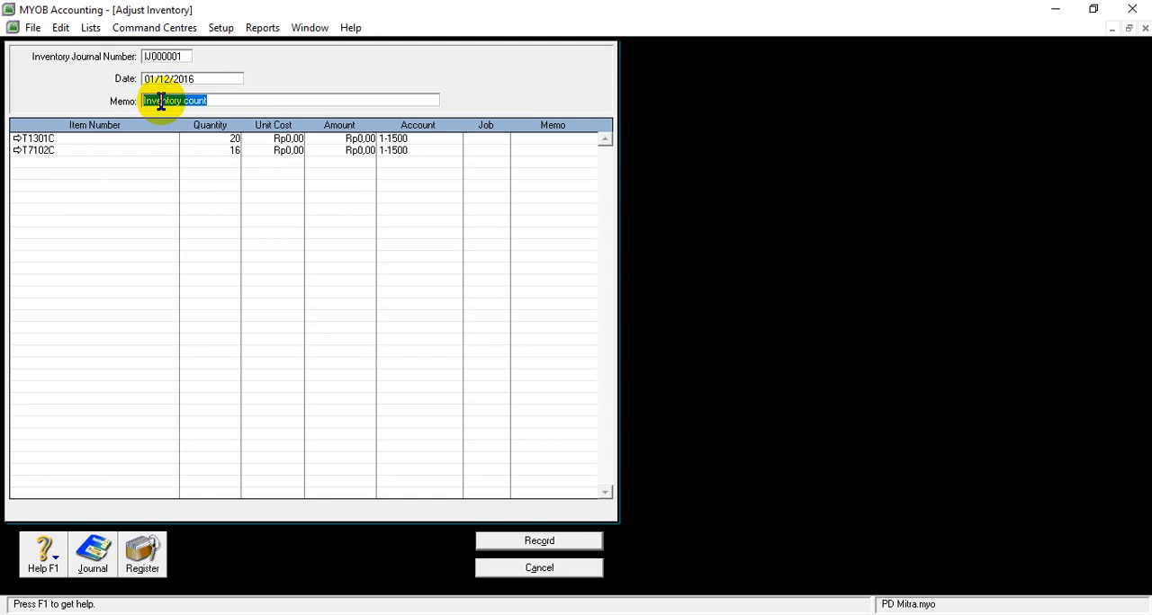
mouse_move(476, 614)
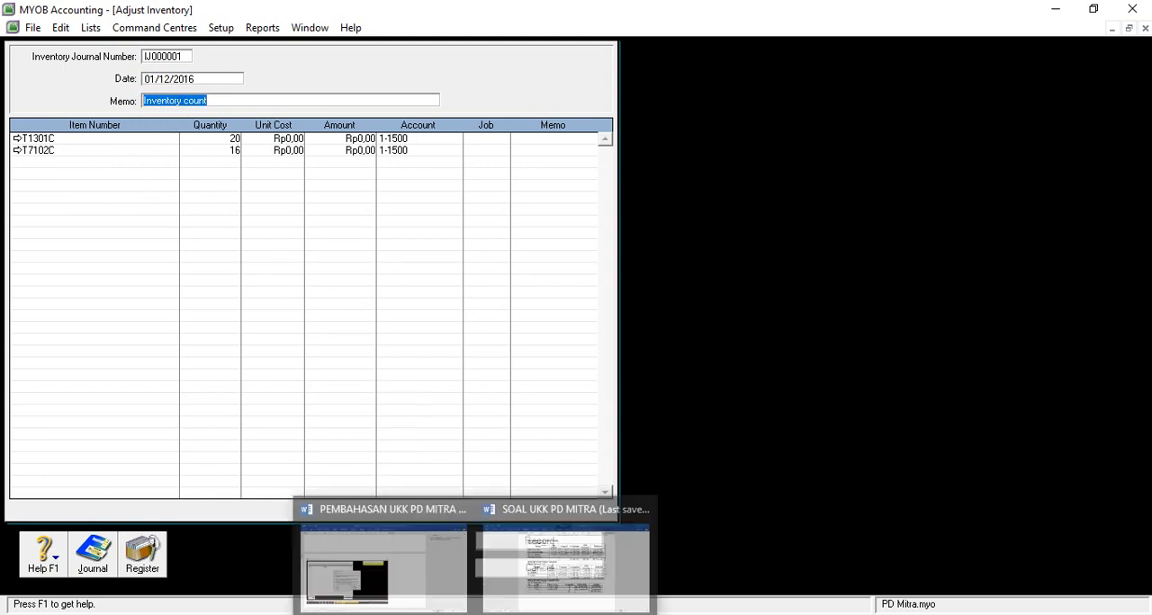
mouse_move(506, 594)
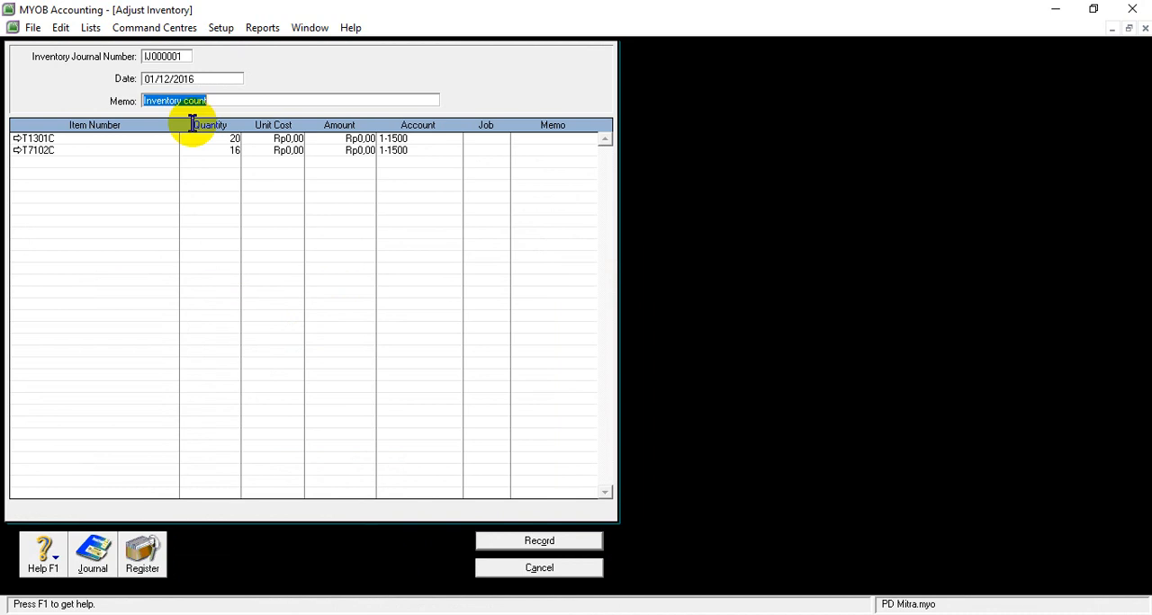
type("Saldo Awal")
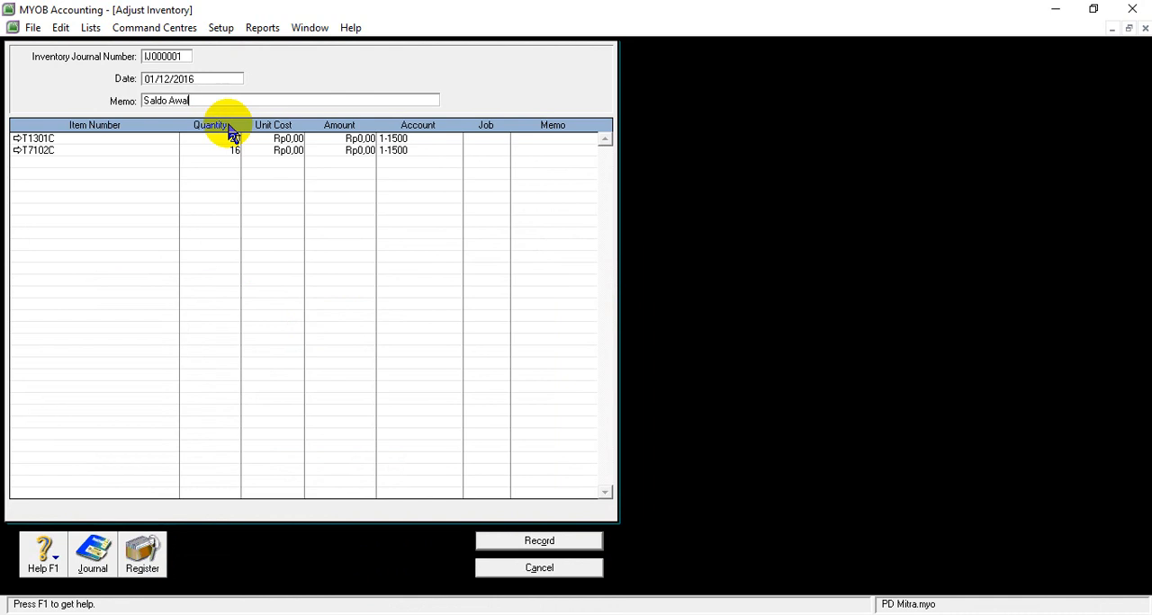
type(" Persedi")
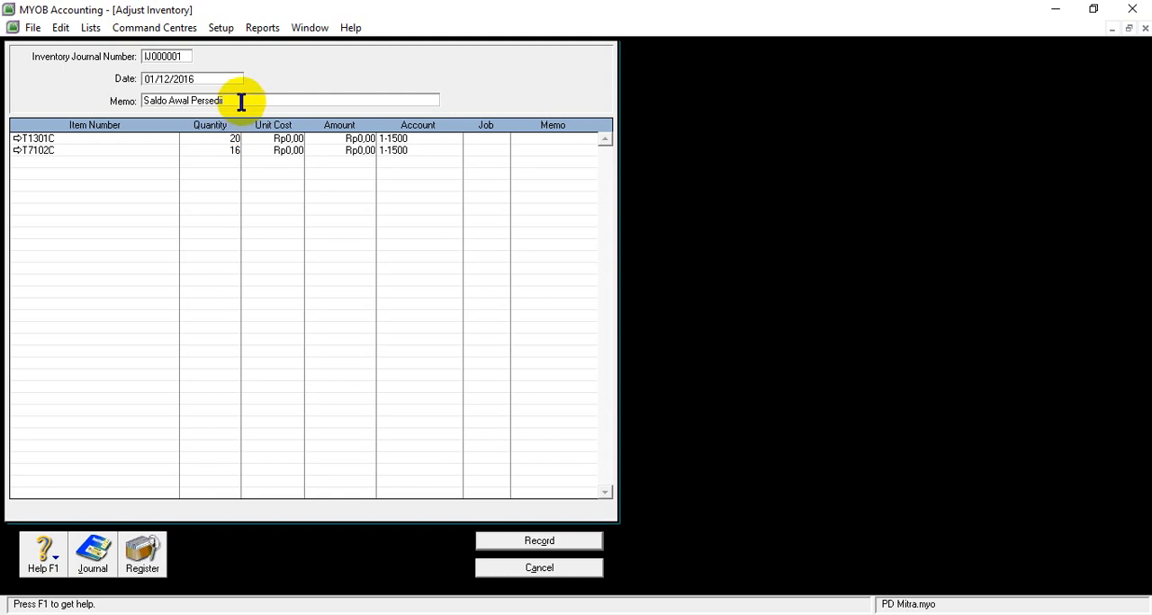
type("aan Barang Dagangan")
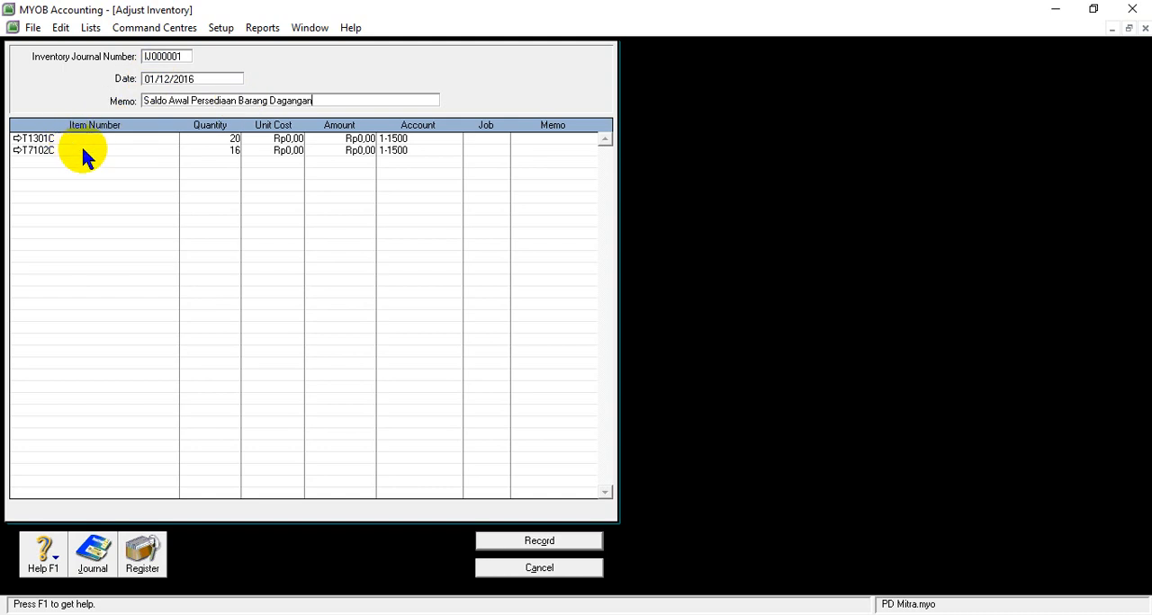
- Check the Portege-M300 unit price in the SOAL UKK PD MITRA Word document and set T1301C's unit cost to Rp16.000.000,00 in MYOB Accounting
left_click(280, 141)
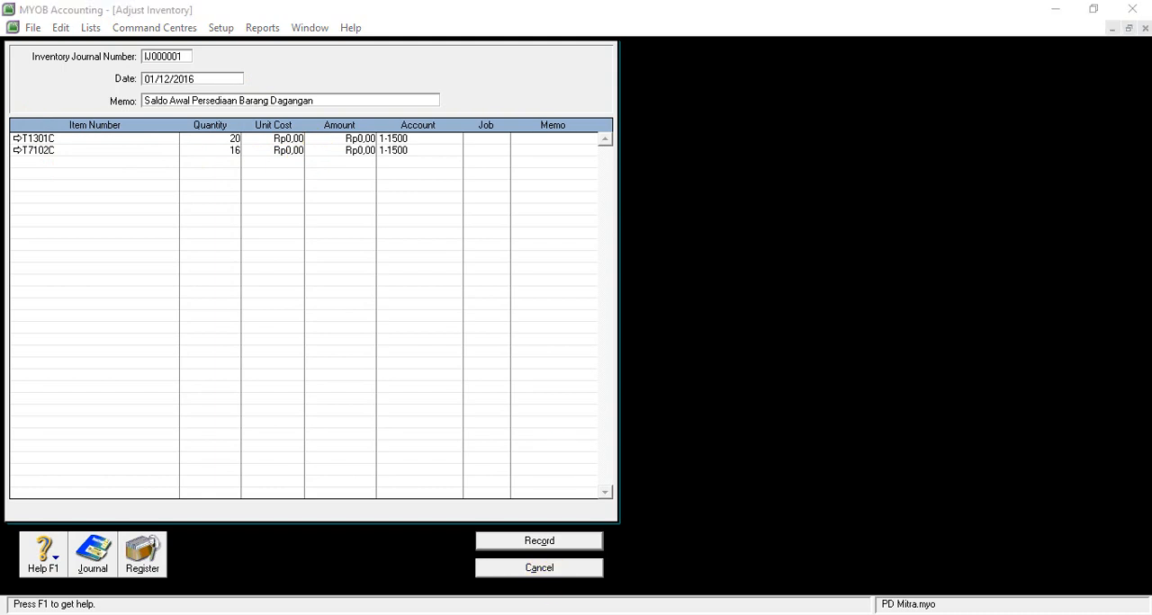
left_click(539, 586)
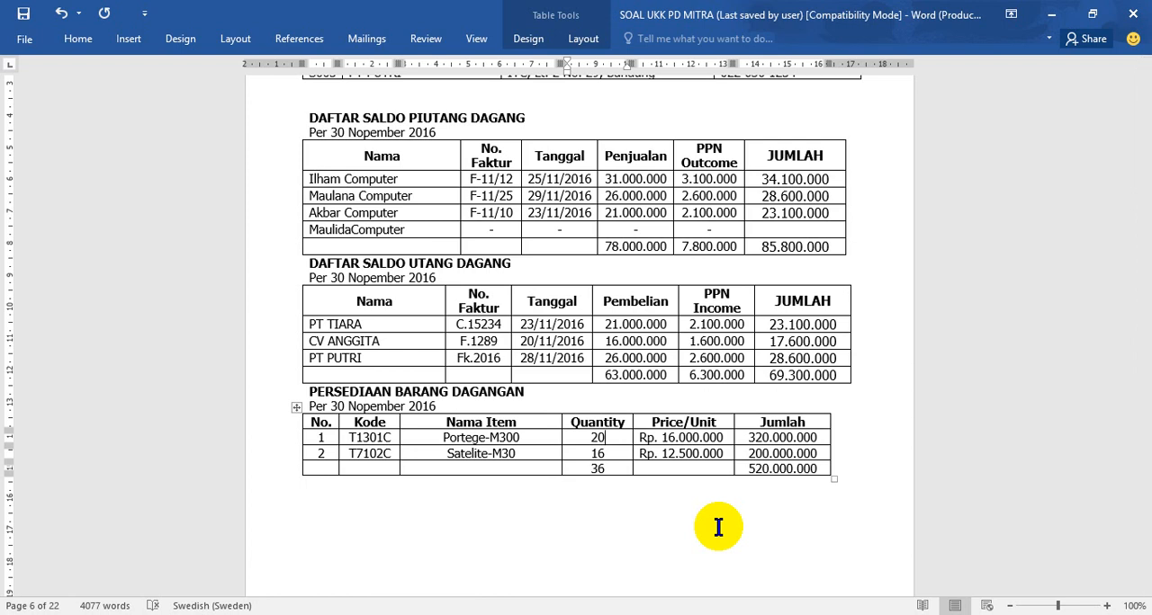
key("alt+Tab")
left_click(285, 140)
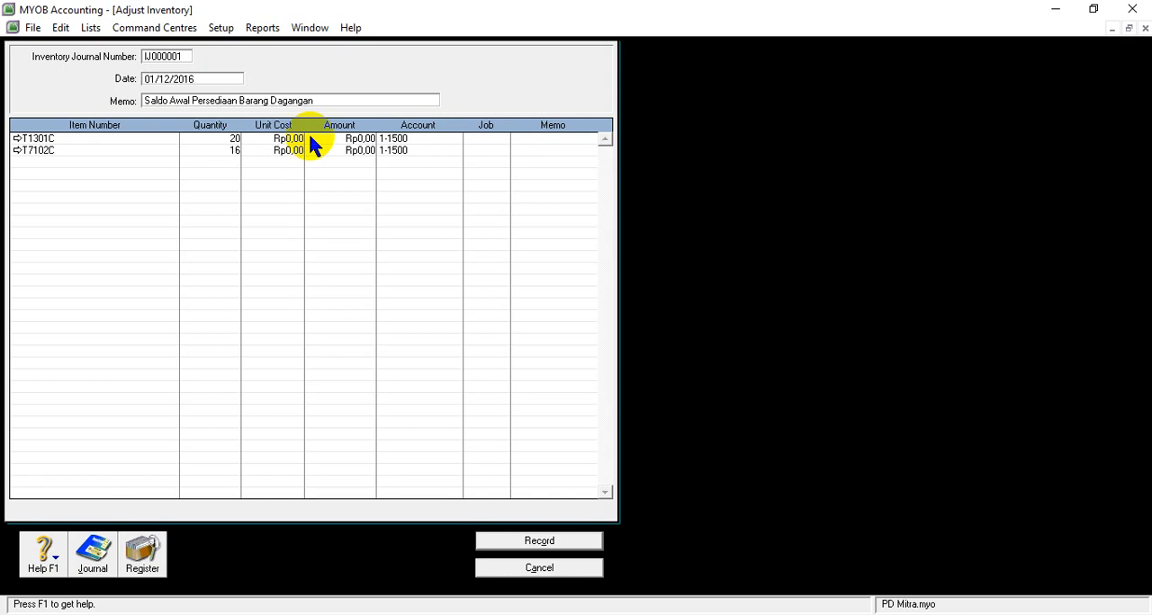
left_click(302, 137)
key("BackSpace")
key("BackSpace")
key("BackSpace")
key("BackSpace")
key("BackSpace")
mouse_move(574, 572)
type("00000")
key("Down")
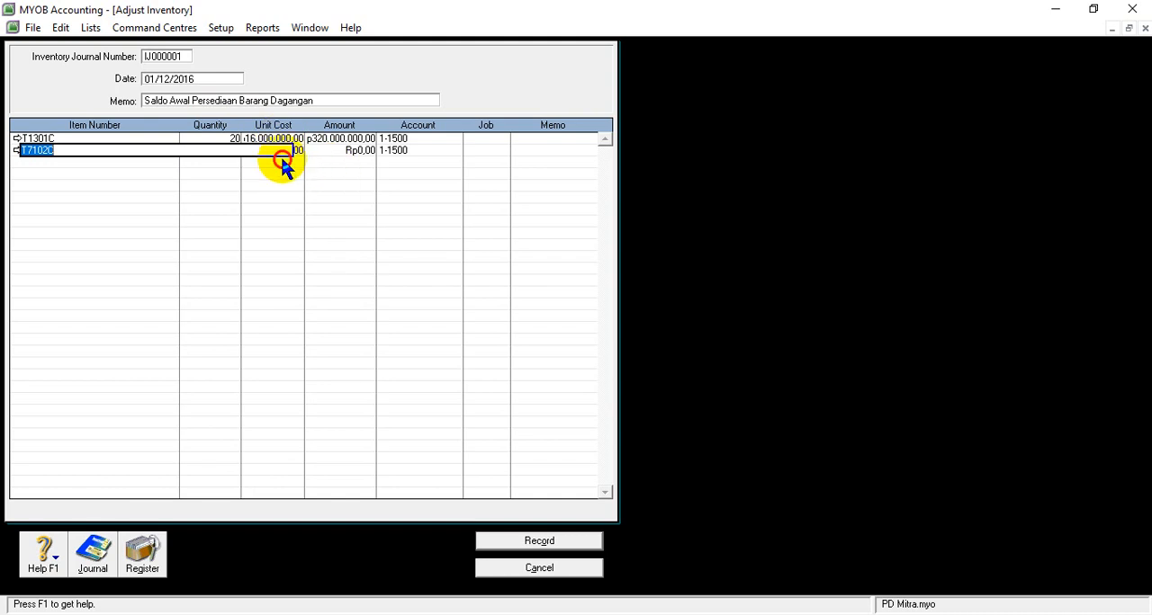
- Set the unit cost of item T7102C to Rp12.500.000,00 in the inventory adjustment
key("Right")
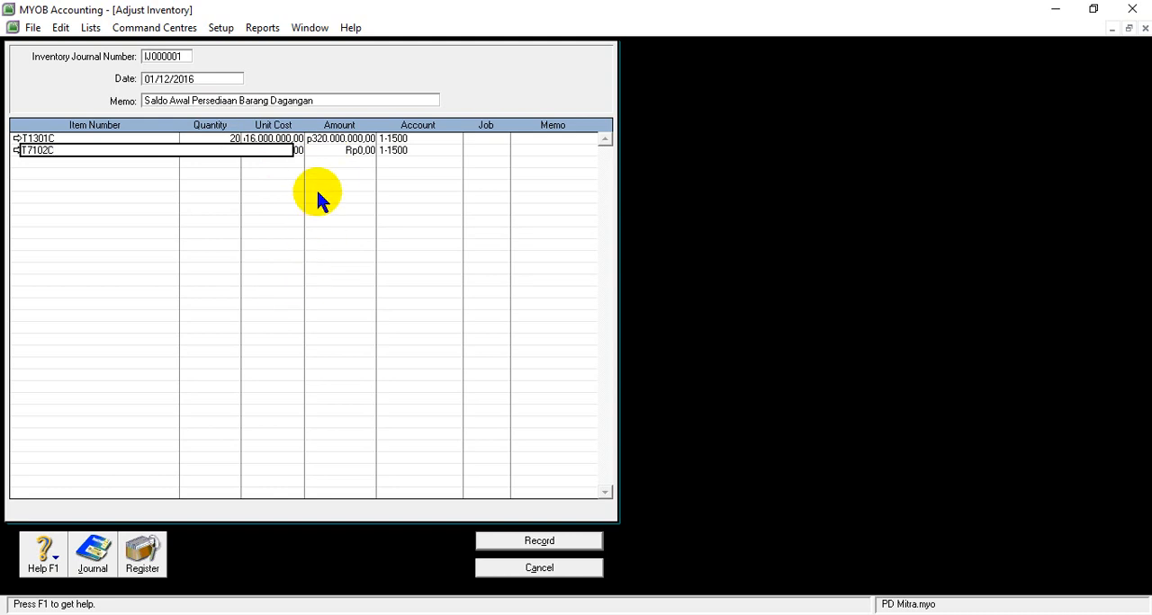
left_click(326, 150)
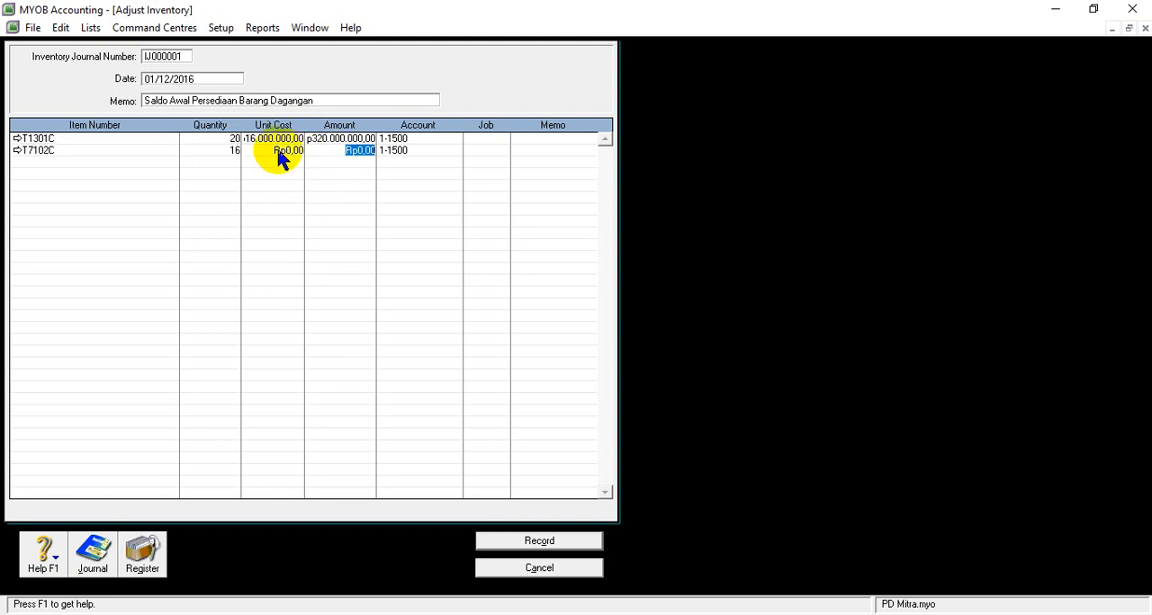
left_click(280, 153)
type("12500000")
key("Return")
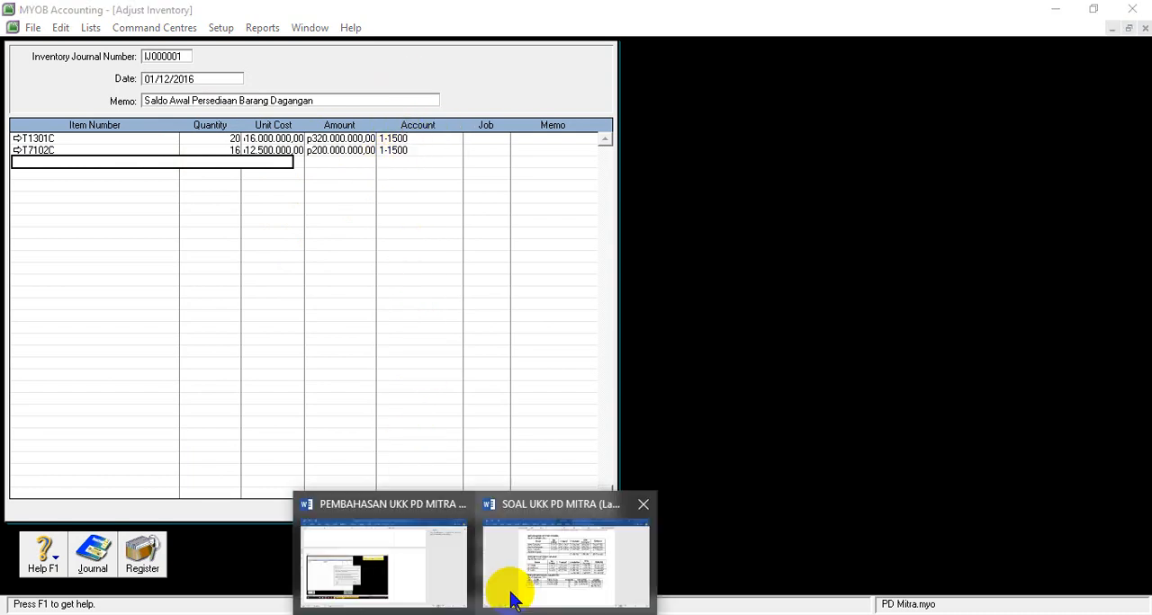
- Record the opening-balance inventory adjustment for items T1301C and T7102C
mouse_move(520, 587)
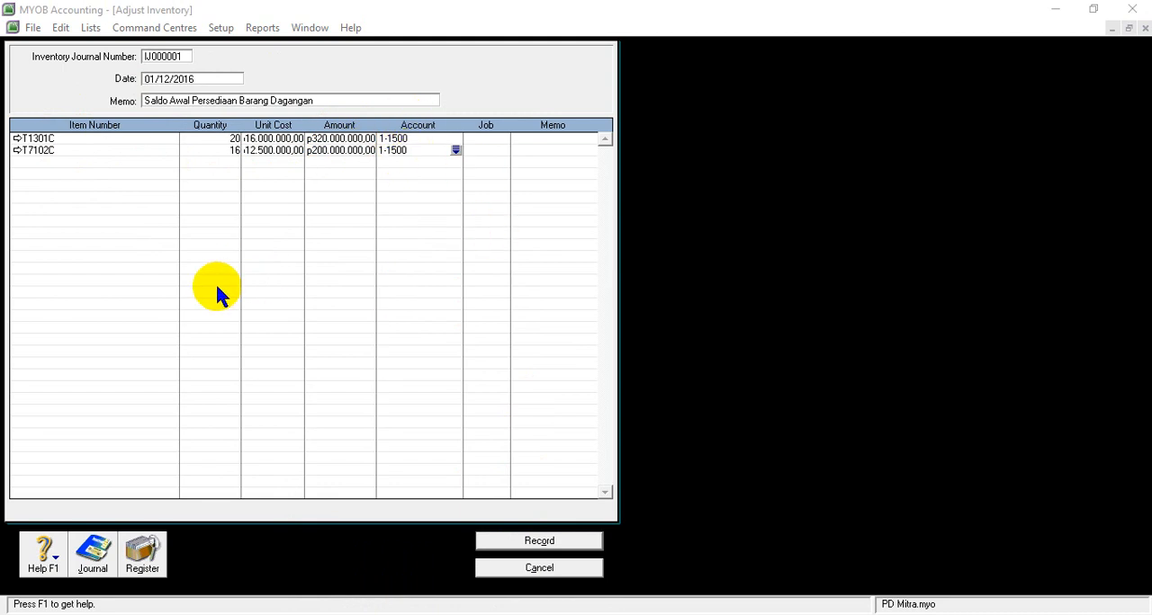
right_click(533, 542)
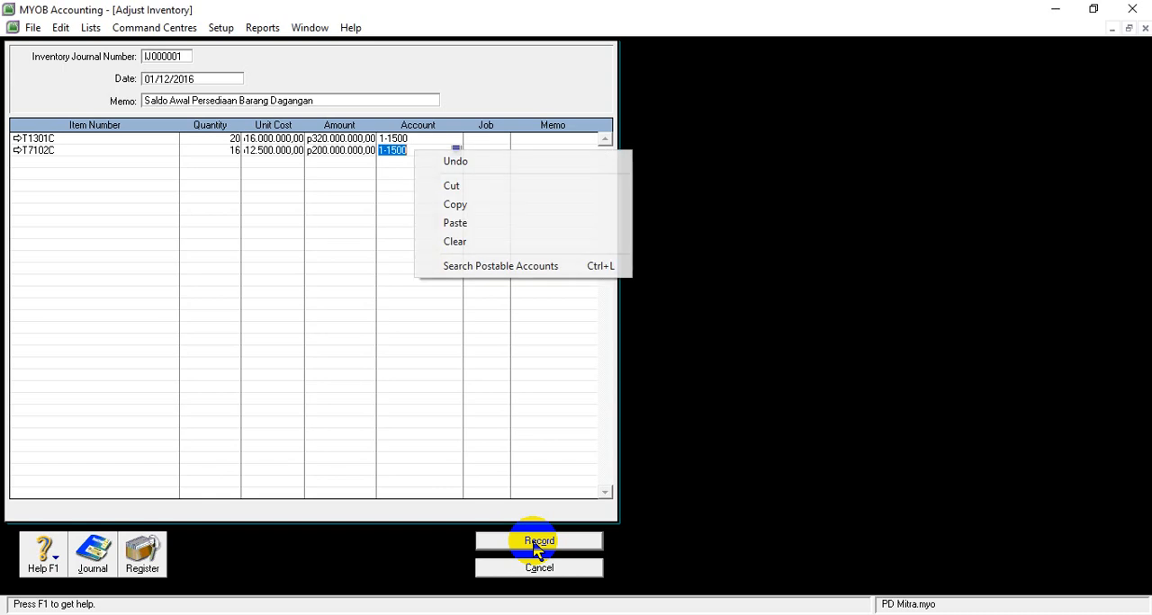
left_click(425, 303)
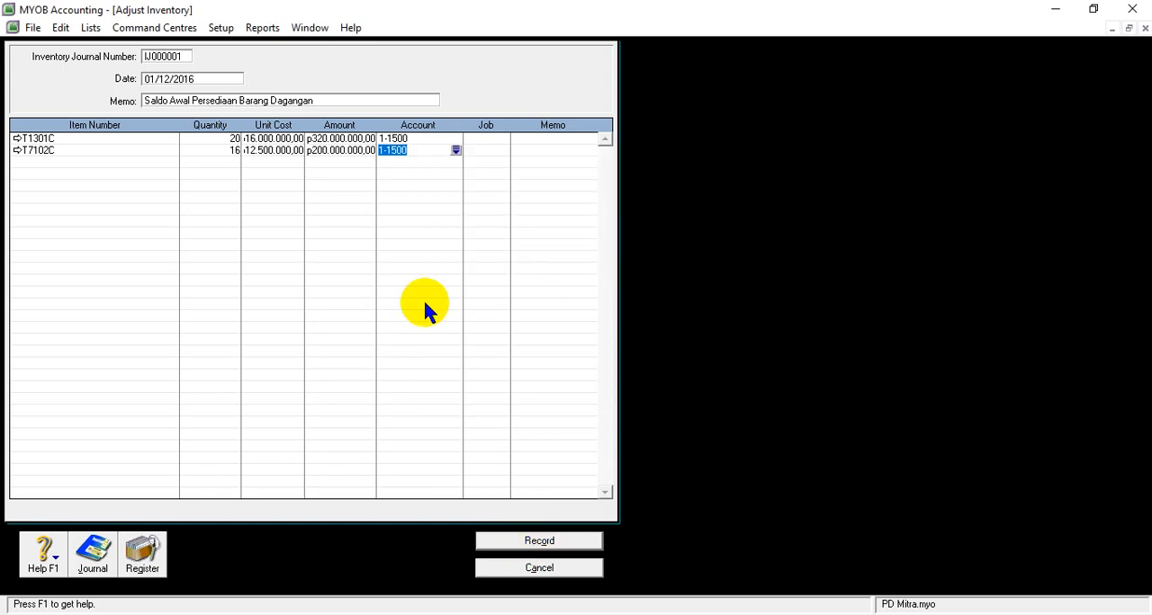
left_click(537, 541)
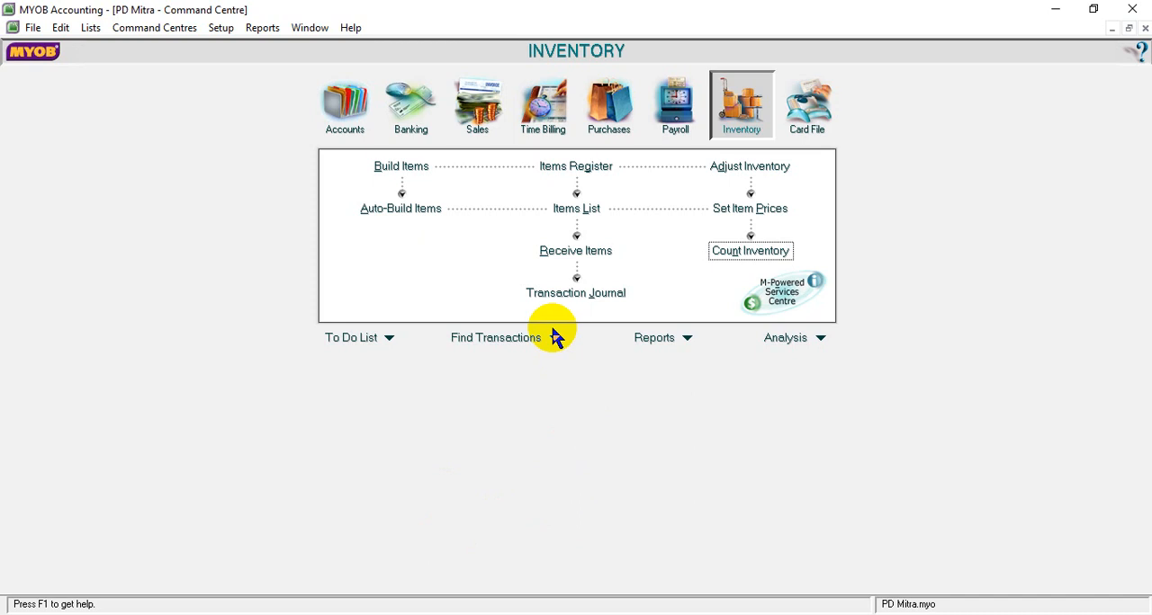
- Open the Company Data Auditor from the Accounts centre and advance through the file overview and account reconciliation to the transaction review
left_click(354, 108)
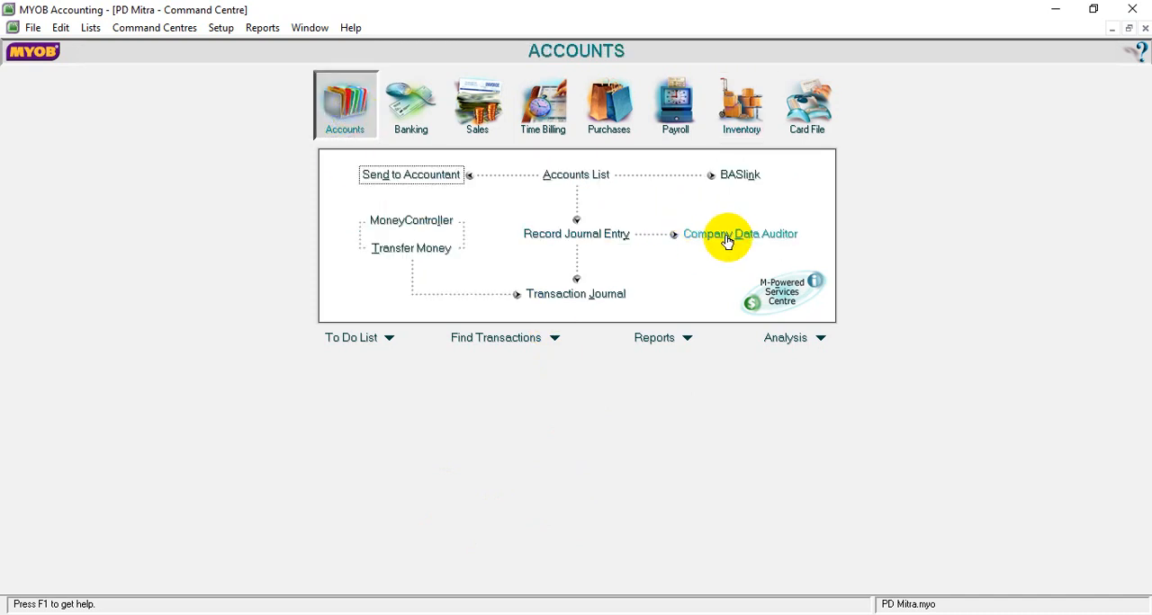
left_click(728, 237)
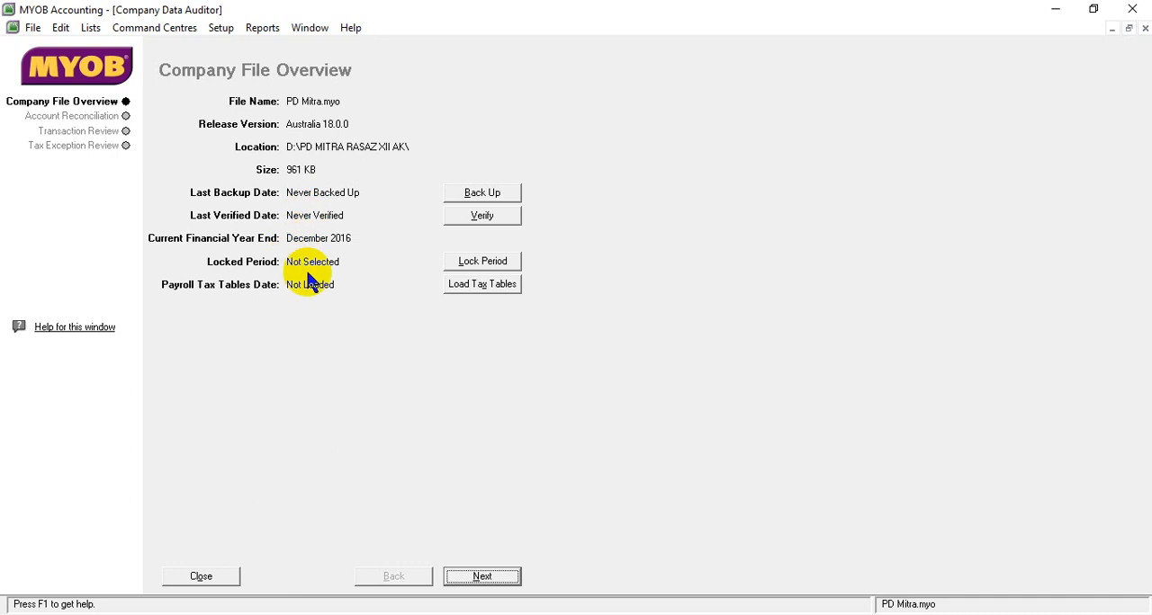
left_click(494, 581)
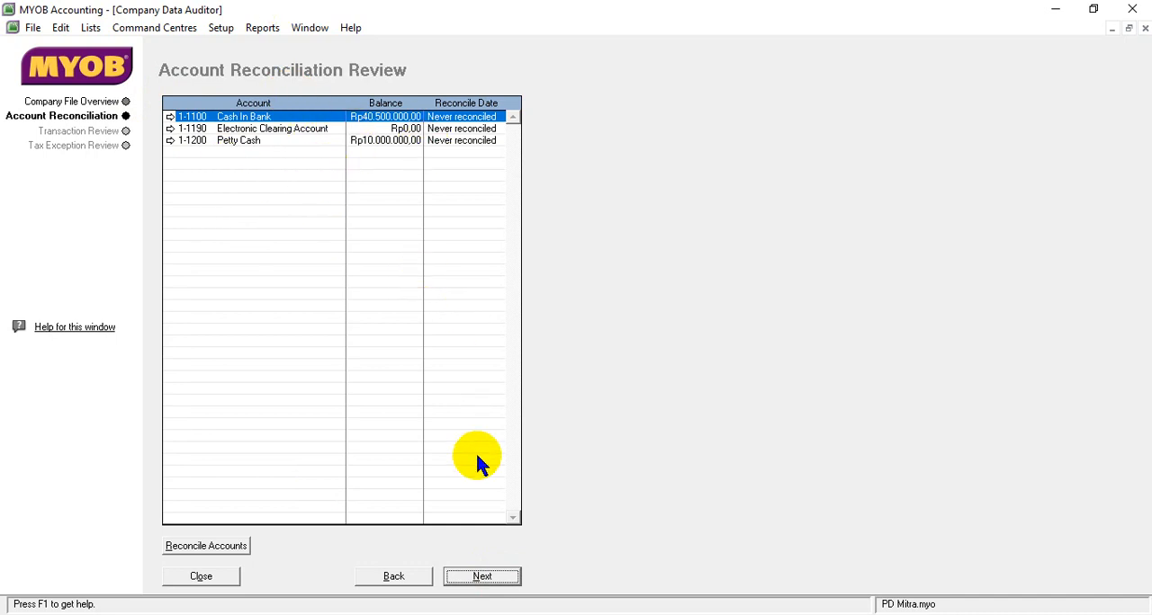
left_click(487, 581)
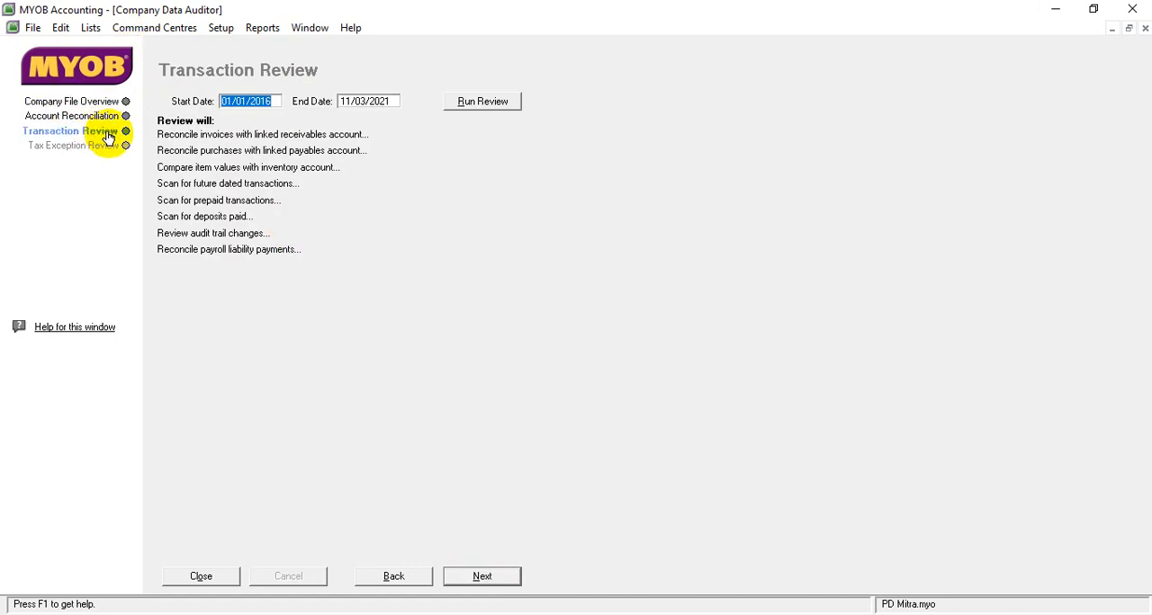
- Set the transaction review's start date to 01/12/2016
left_click(231, 105)
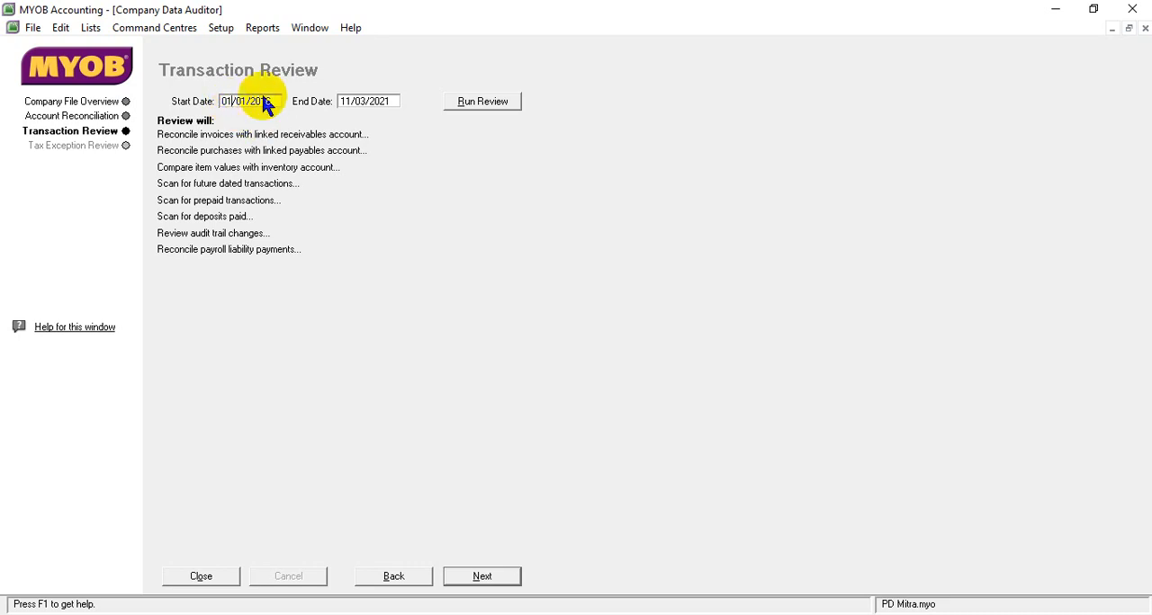
left_click(247, 99)
key("BackSpace")
type("2")
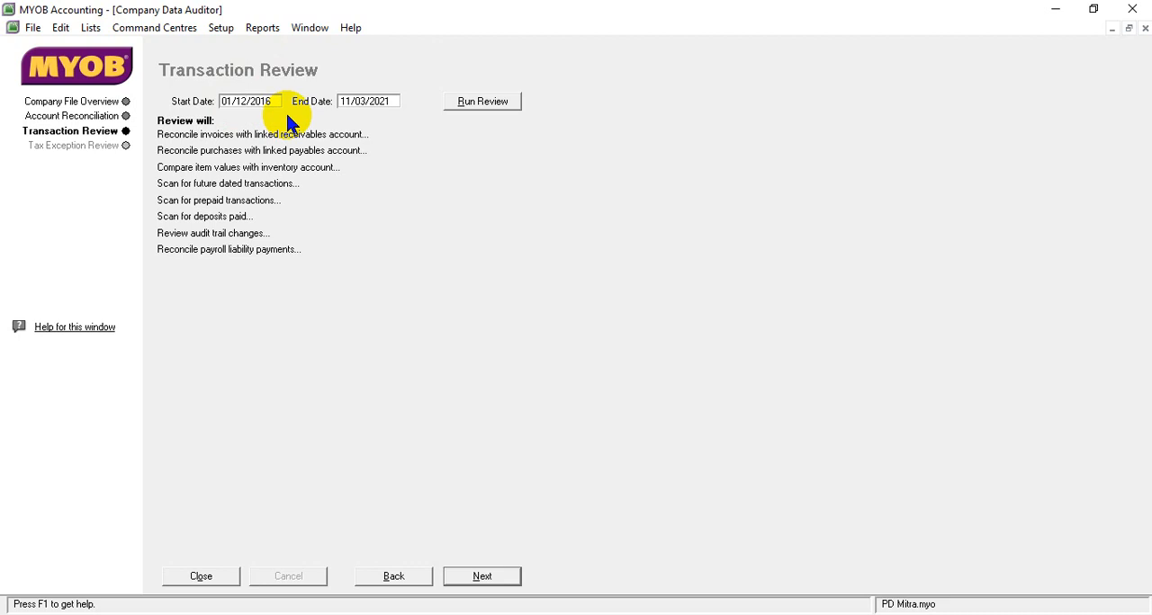
- Set the transaction review's end date to 31/12/2016 and run the review
left_click(351, 101)
left_click(350, 101)
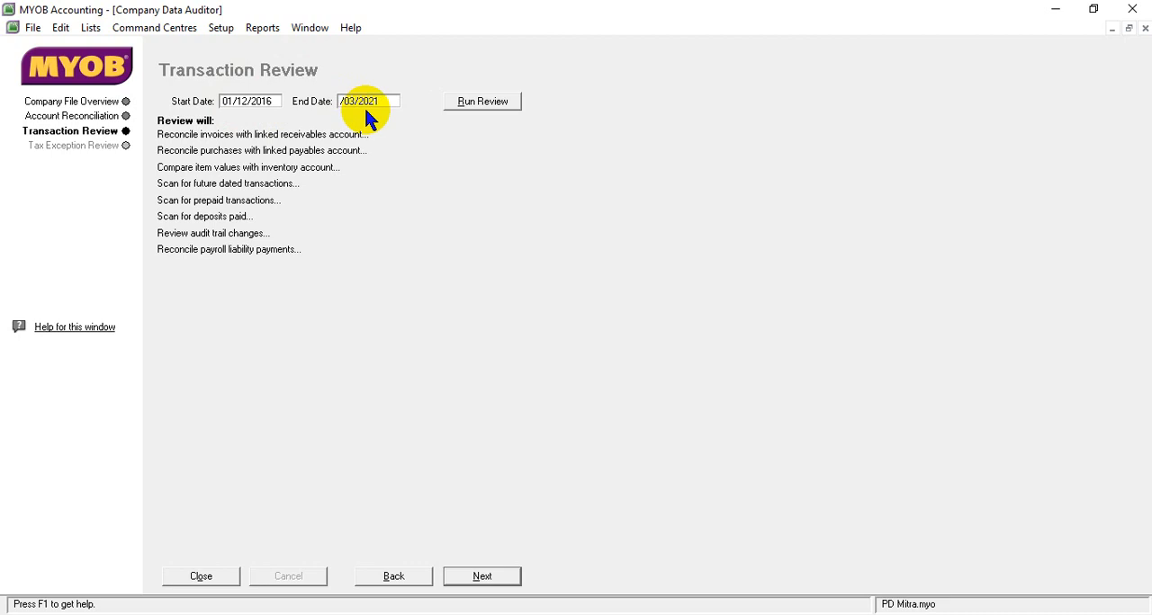
left_click(230, 101)
left_click(226, 101)
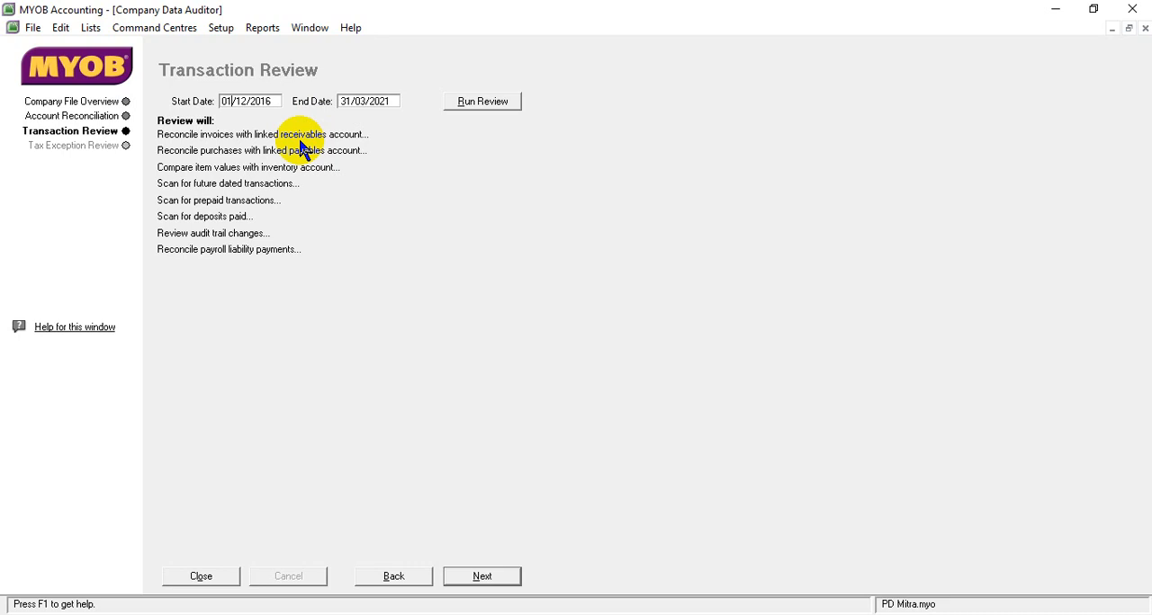
left_click(351, 101)
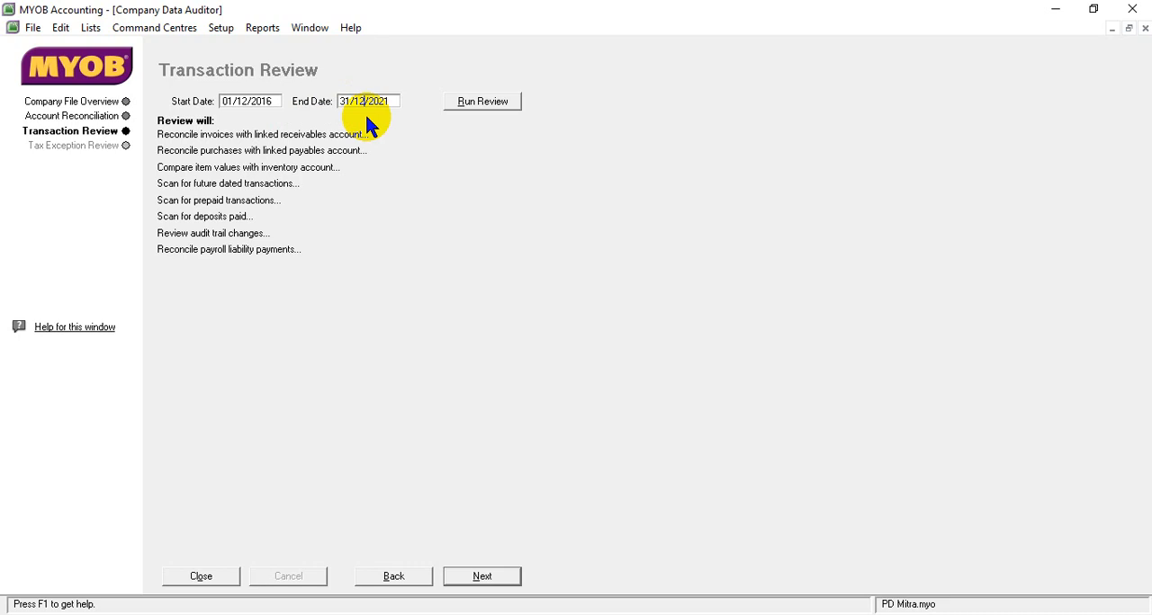
left_click(389, 101)
key("BackSpace")
key("BackSpace")
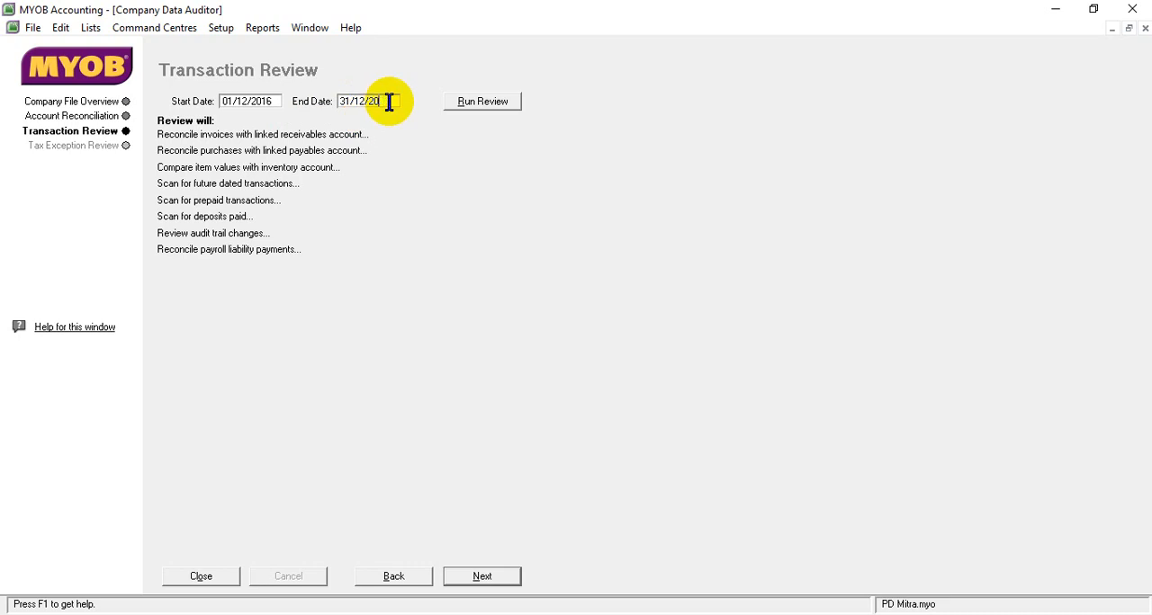
type("16")
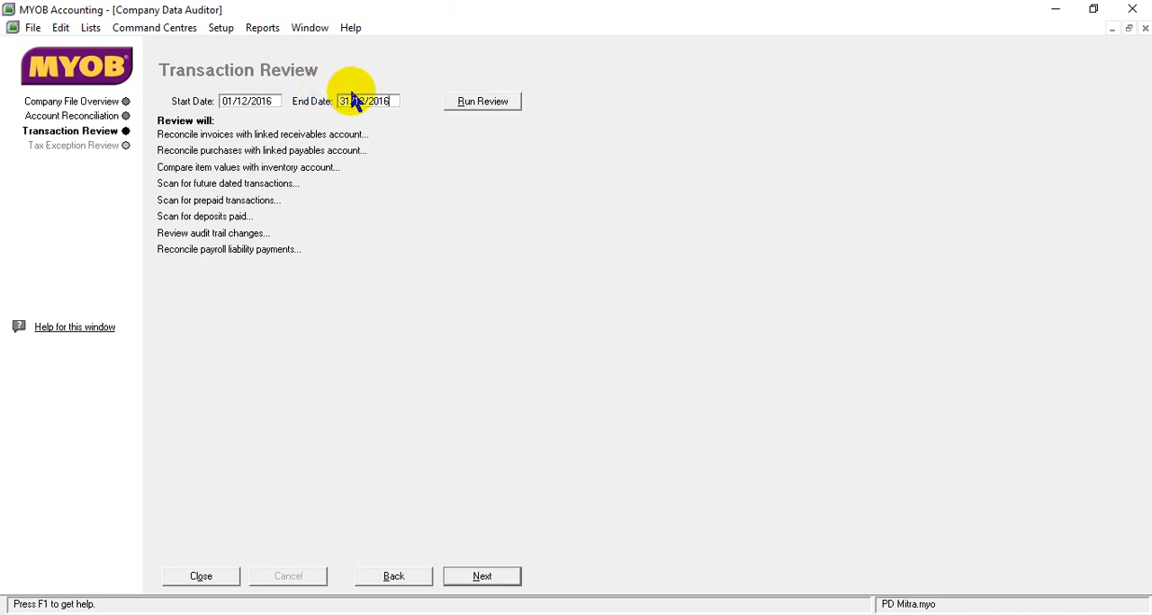
left_click(488, 99)
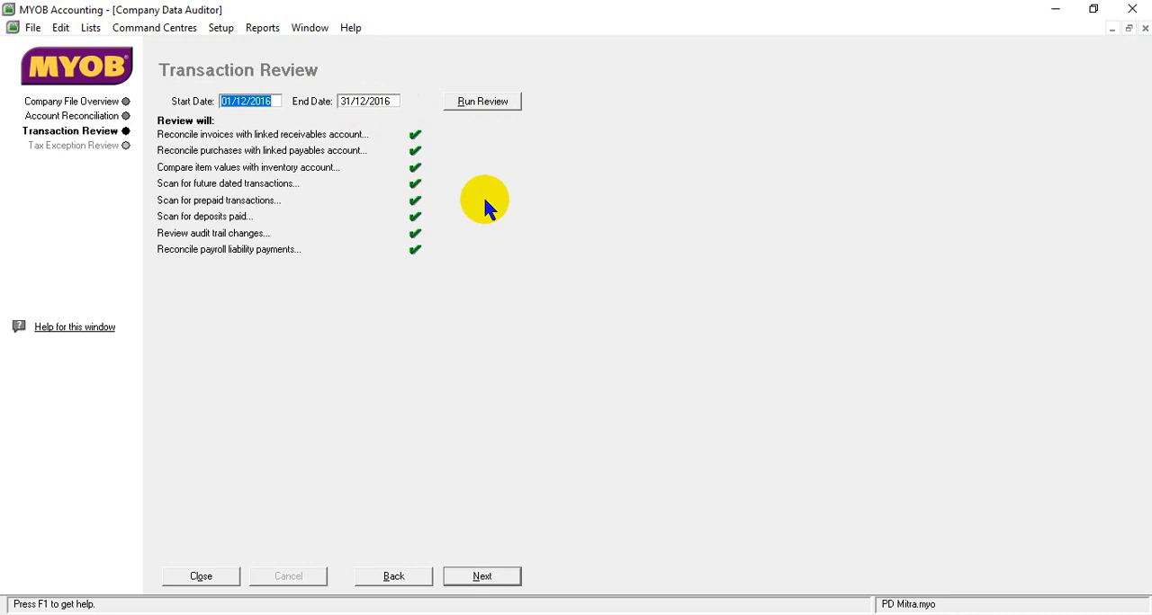
- Run the tax exception review for 01/12/2016 to 31/12/2016 and finish the audit without printing the summary report
left_click(488, 577)
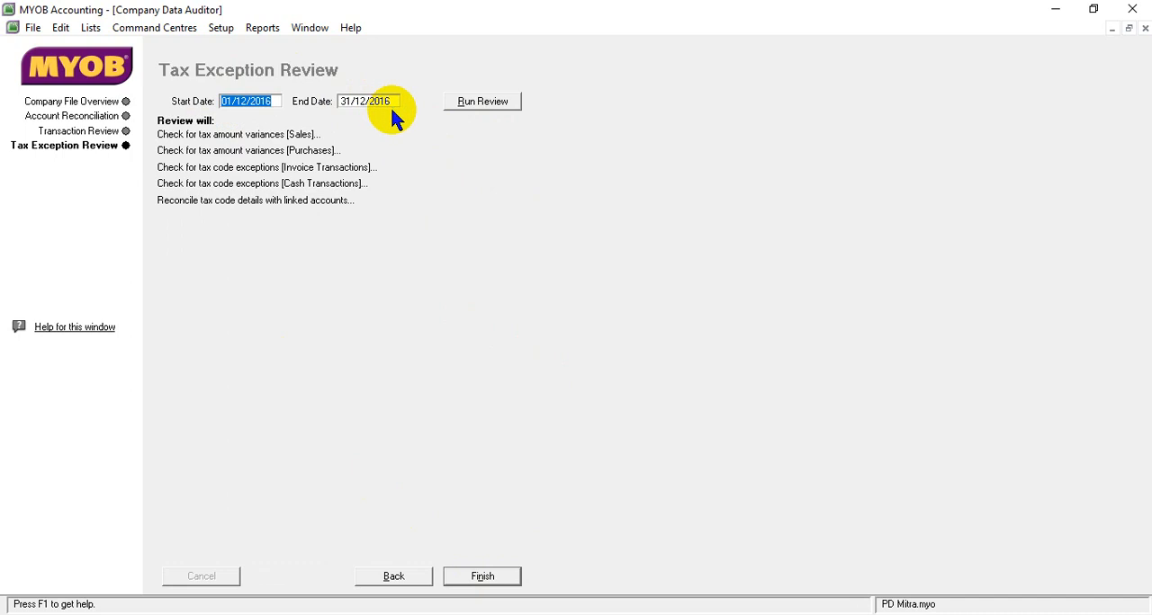
left_click(500, 105)
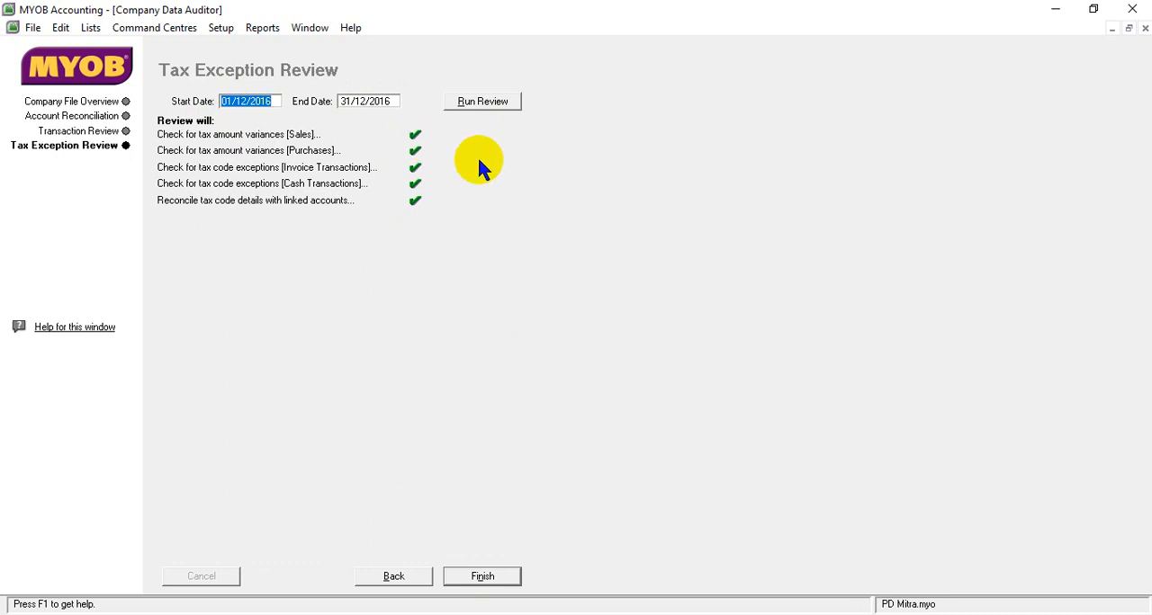
left_click(491, 584)
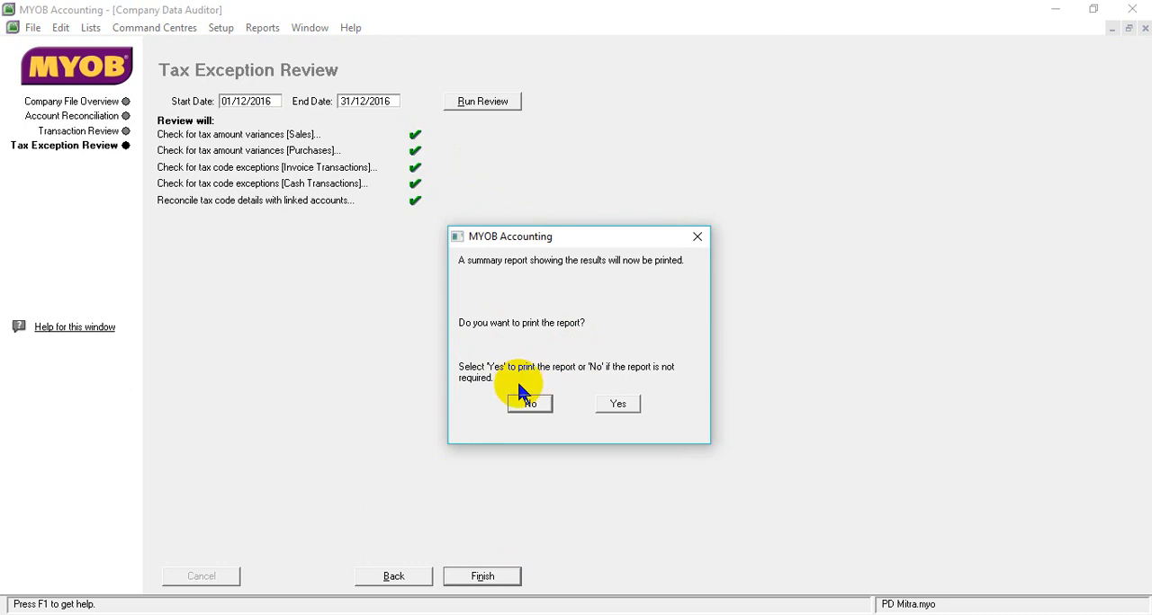
left_click(528, 403)
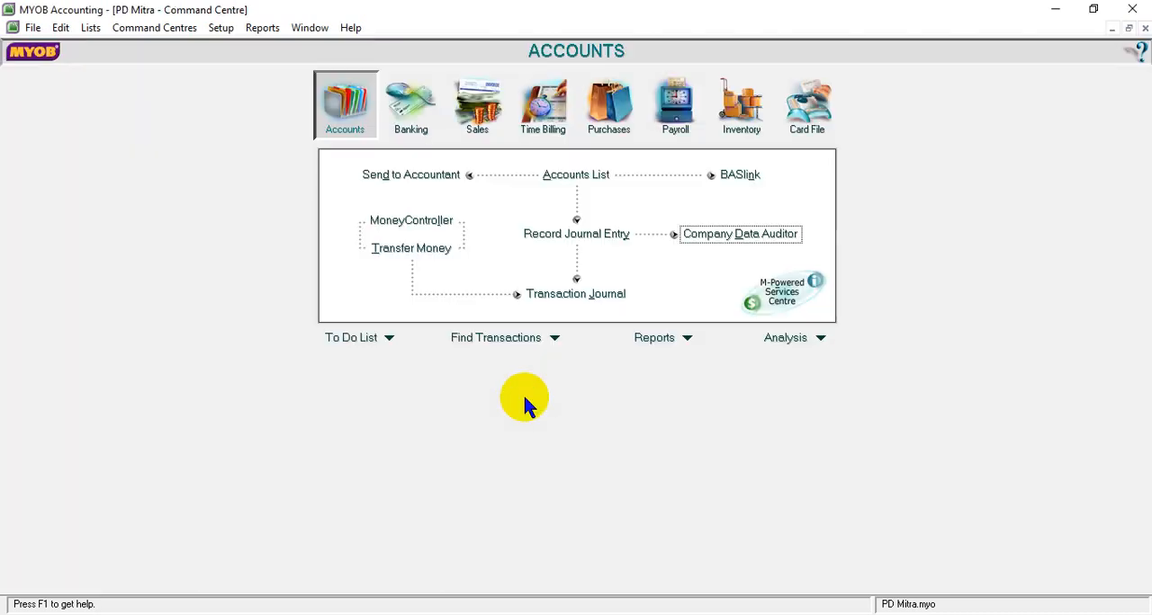